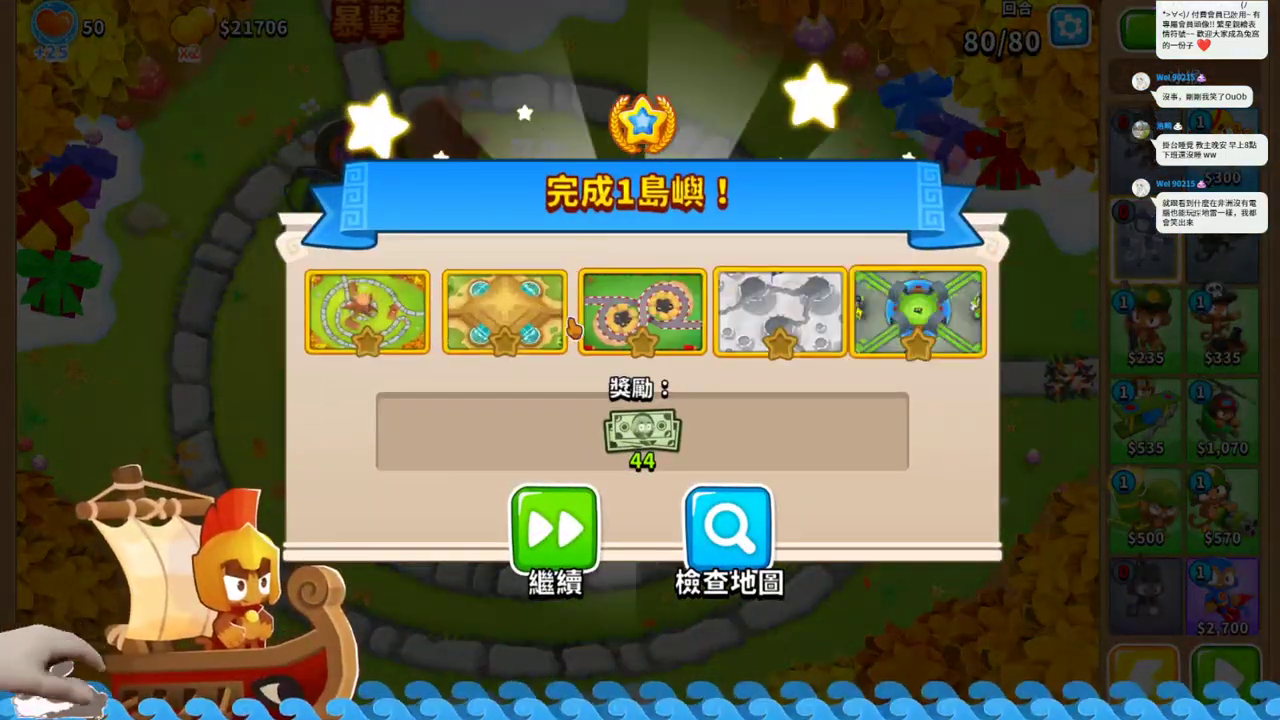
left_click(576, 549)
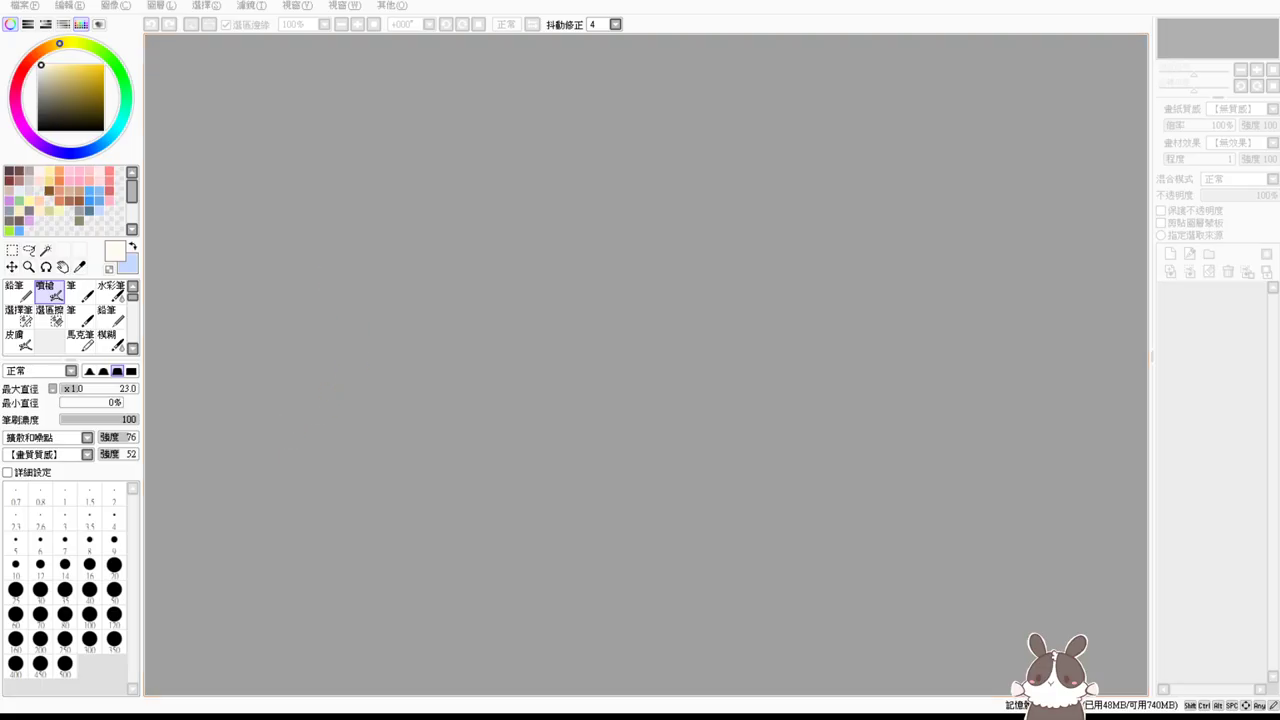
Step: Create a new blank white canvas and choose the dark brown swatch as the drawing colour
left_click(25, 6)
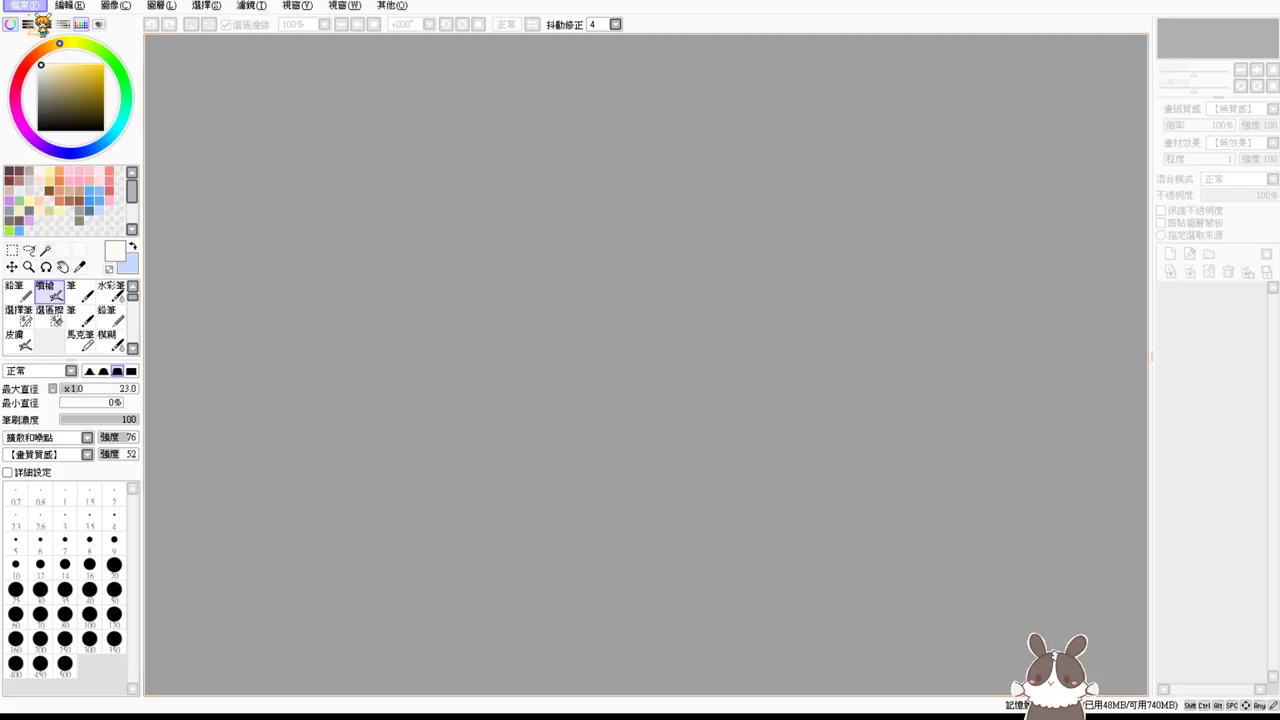
left_click(40, 21)
left_click(306, 230)
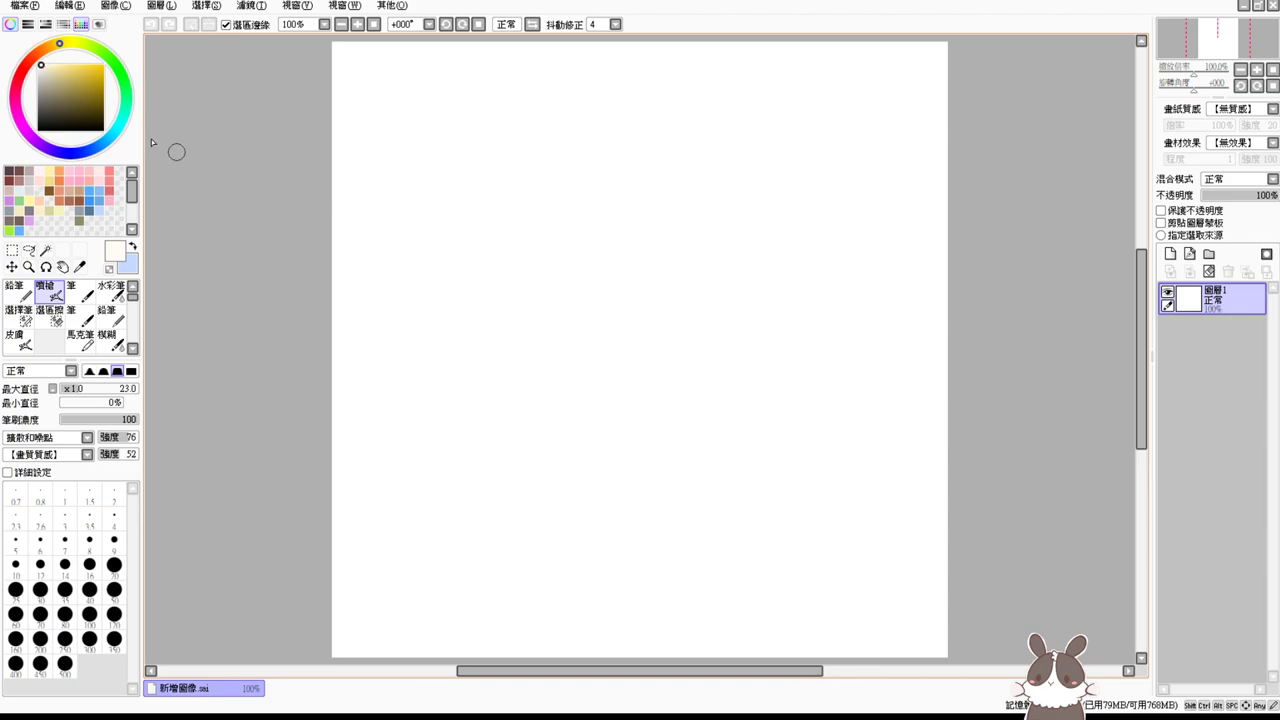
left_click(20, 171)
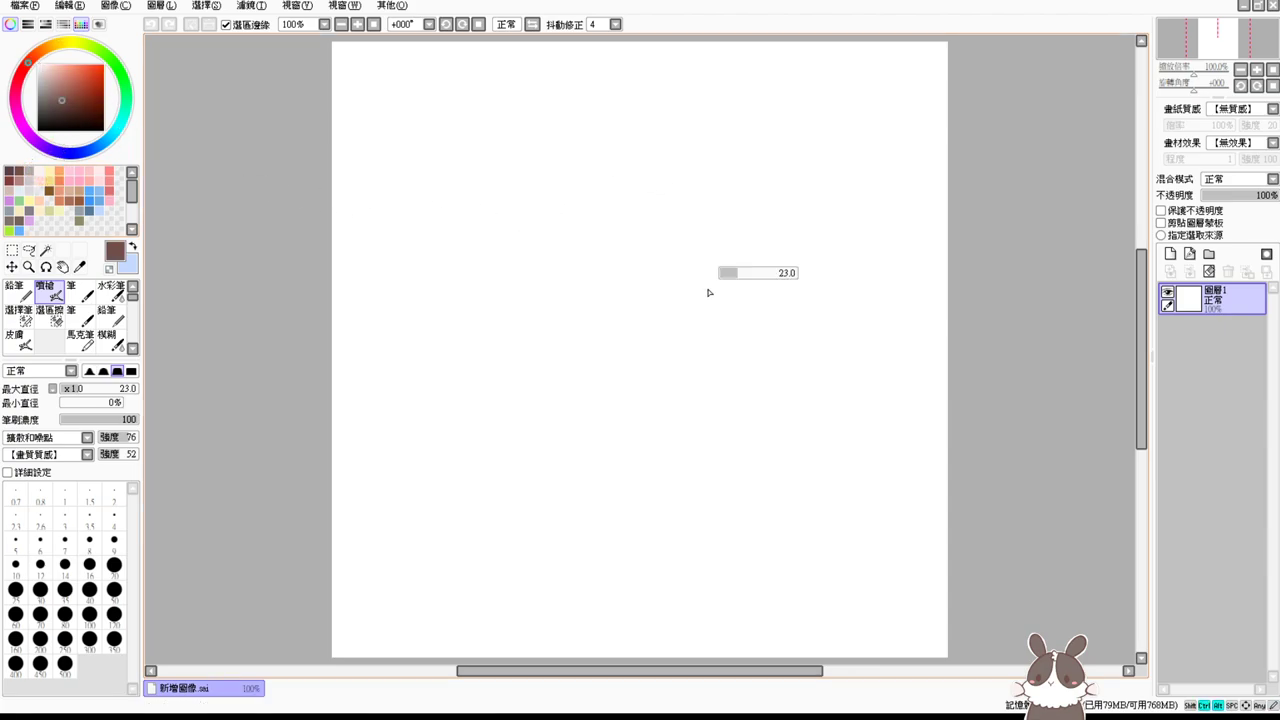
Step: Set the airbrush's maximum diameter to 12 and try several curved test strokes on the blank canvas
left_click_drag(708, 294, 716, 289)
left_click_drag(618, 175, 616, 299)
key("ctrl+z")
scroll(620, 270, "up", 1)
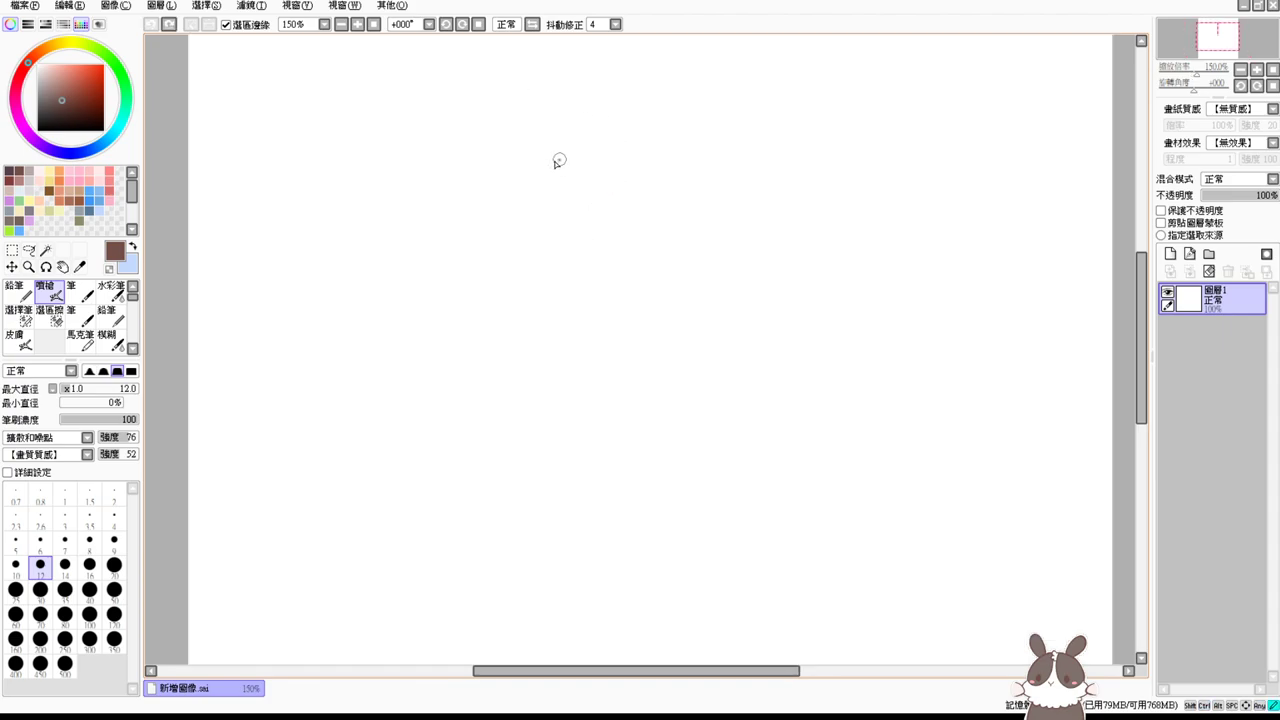
left_click_drag(556, 163, 540, 274)
key("ctrl+z")
left_click_drag(555, 168, 560, 314)
key("ctrl+z")
mouse_move(550, 174)
left_mouse_down()
mouse_move(526, 315)
mouse_move(557, 320)
left_mouse_up()
key("ctrl+z")
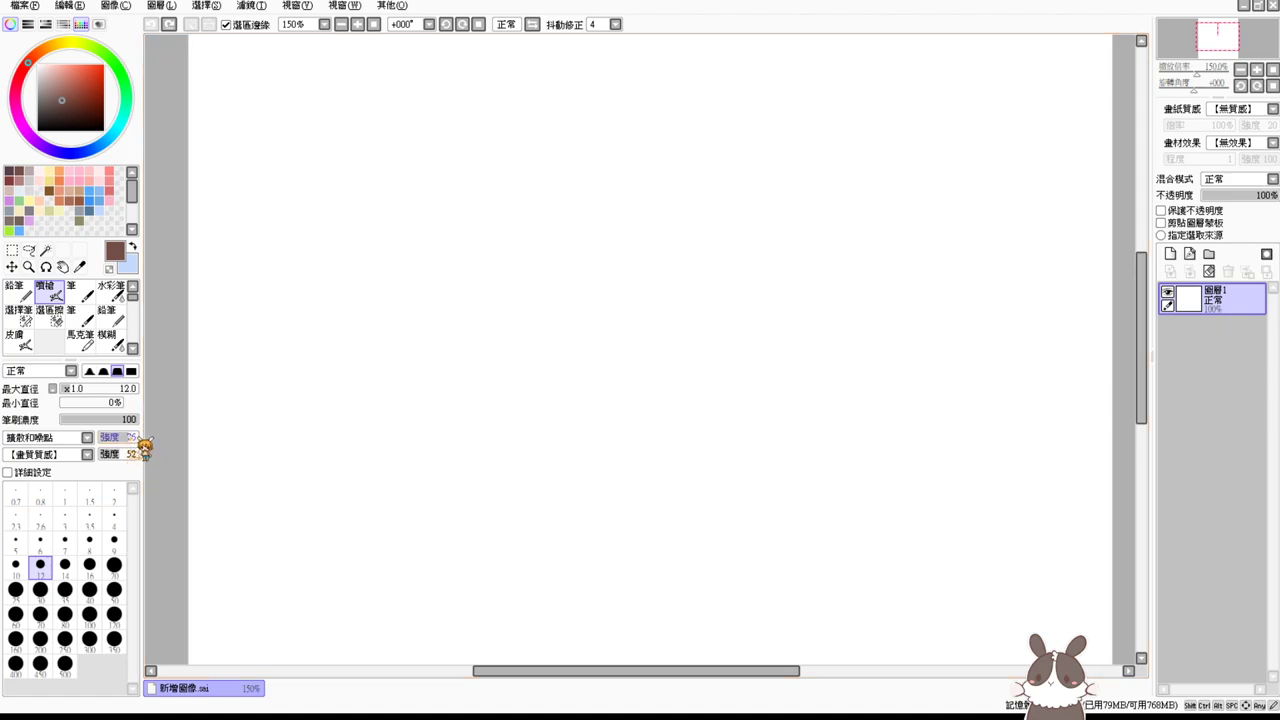
Step: Lower the airbrush's diffusion-and-noise (擴散和噪點) strength to 42 and try curved strokes with a maximum diameter of 23
left_click_drag(145, 447, 148, 446)
mouse_move(532, 241)
left_mouse_down()
mouse_move(524, 345)
mouse_move(480, 335)
mouse_move(490, 341)
left_mouse_up()
key("ctrl+z")
left_click_drag(134, 440, 127, 439)
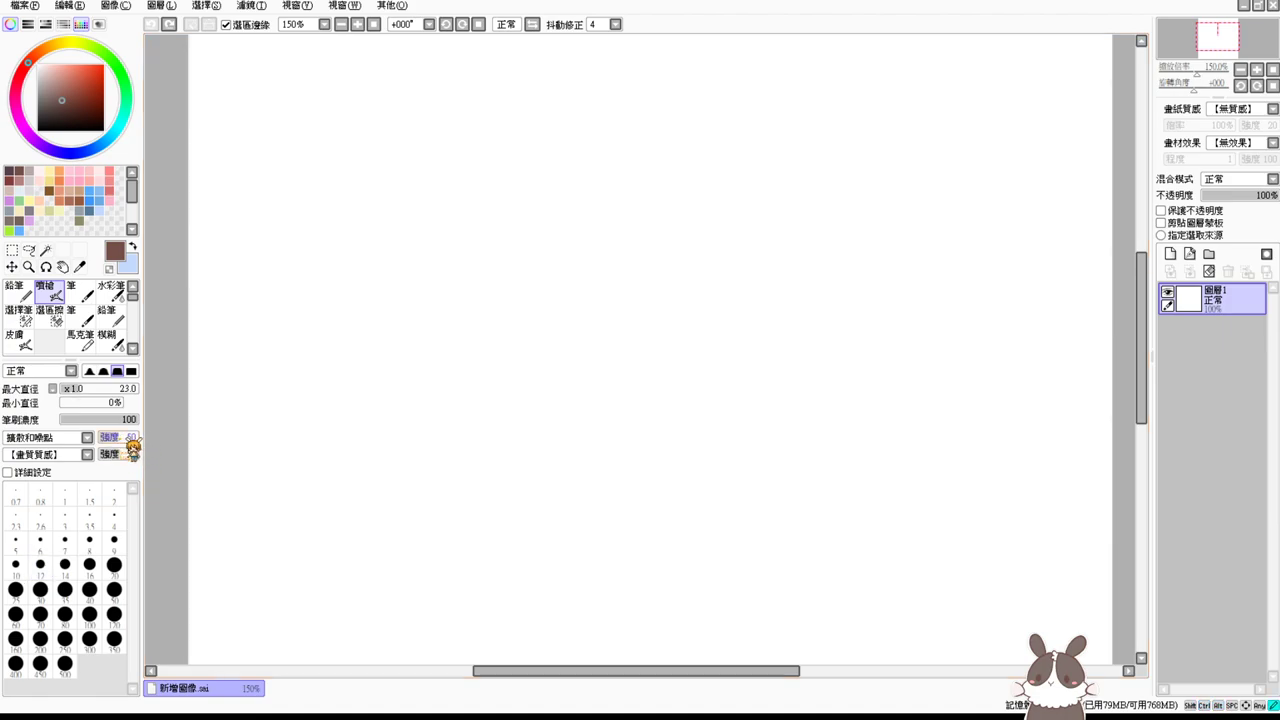
left_click_drag(515, 222, 493, 380)
key("ctrl+z")
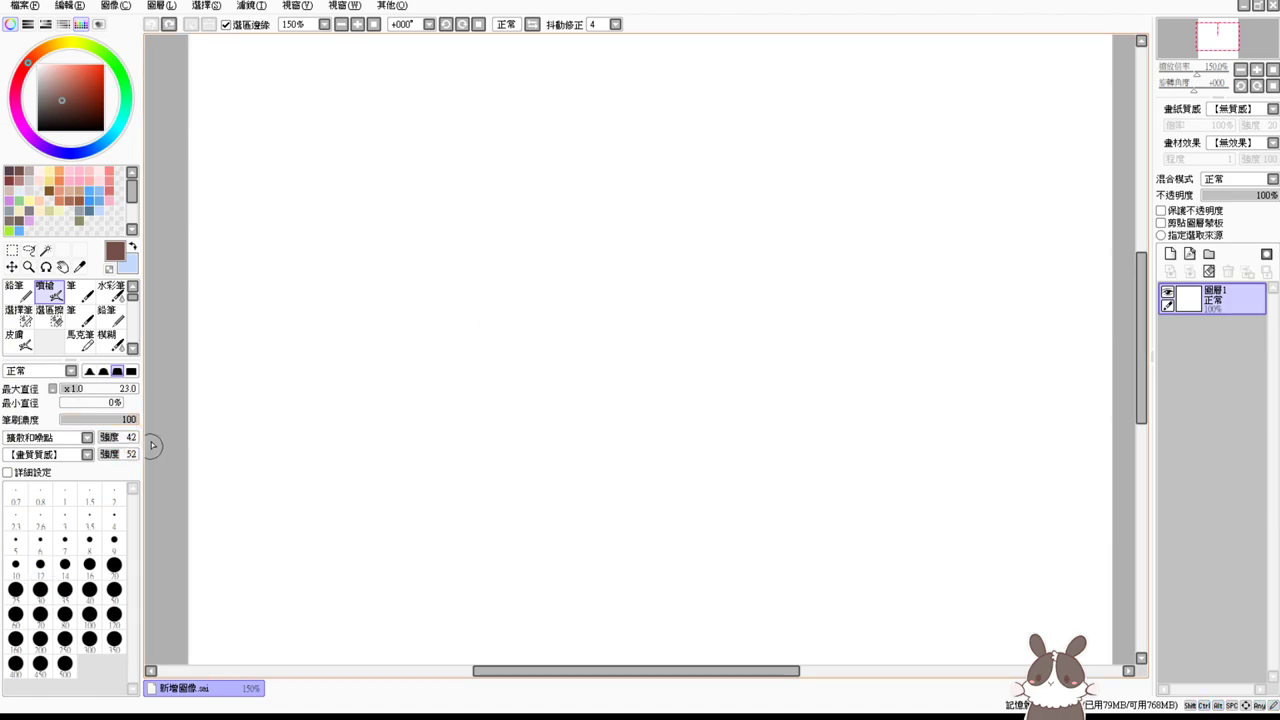
Step: Raise the diffusion-and-noise strength to 92, set the brush density to 97, and try curved test strokes
left_click_drag(120, 439, 149, 430)
left_click_drag(545, 175, 486, 340)
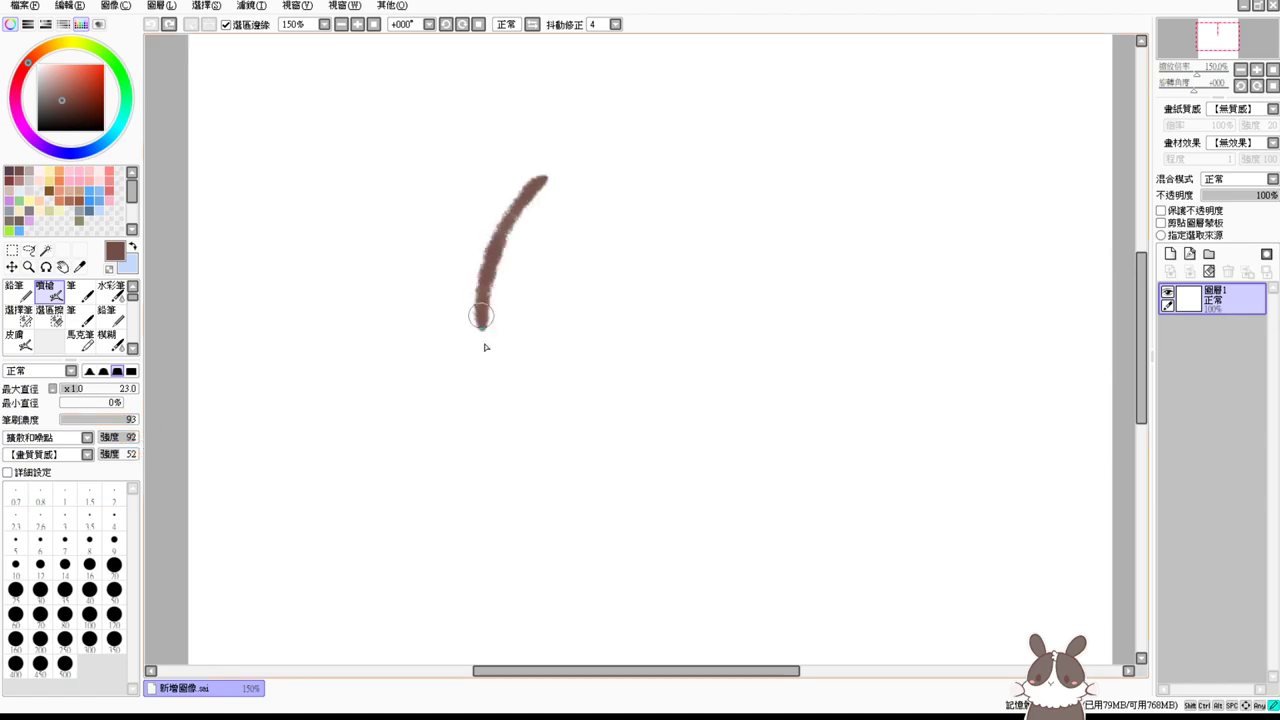
key("ctrl+z")
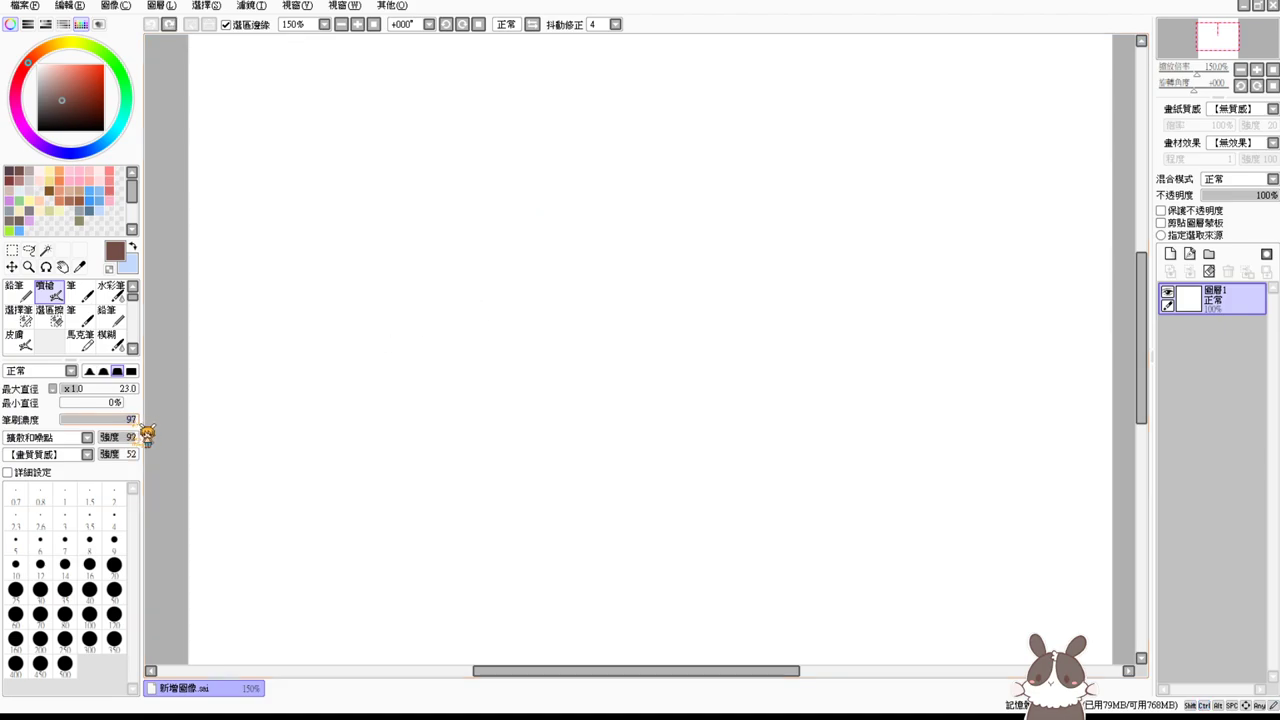
left_click_drag(564, 227, 541, 361)
key("ctrl+z")
Step: Set the airbrush's maximum diameter to 15 and try a long curved stroke
left_click_drag(548, 296, 530, 297)
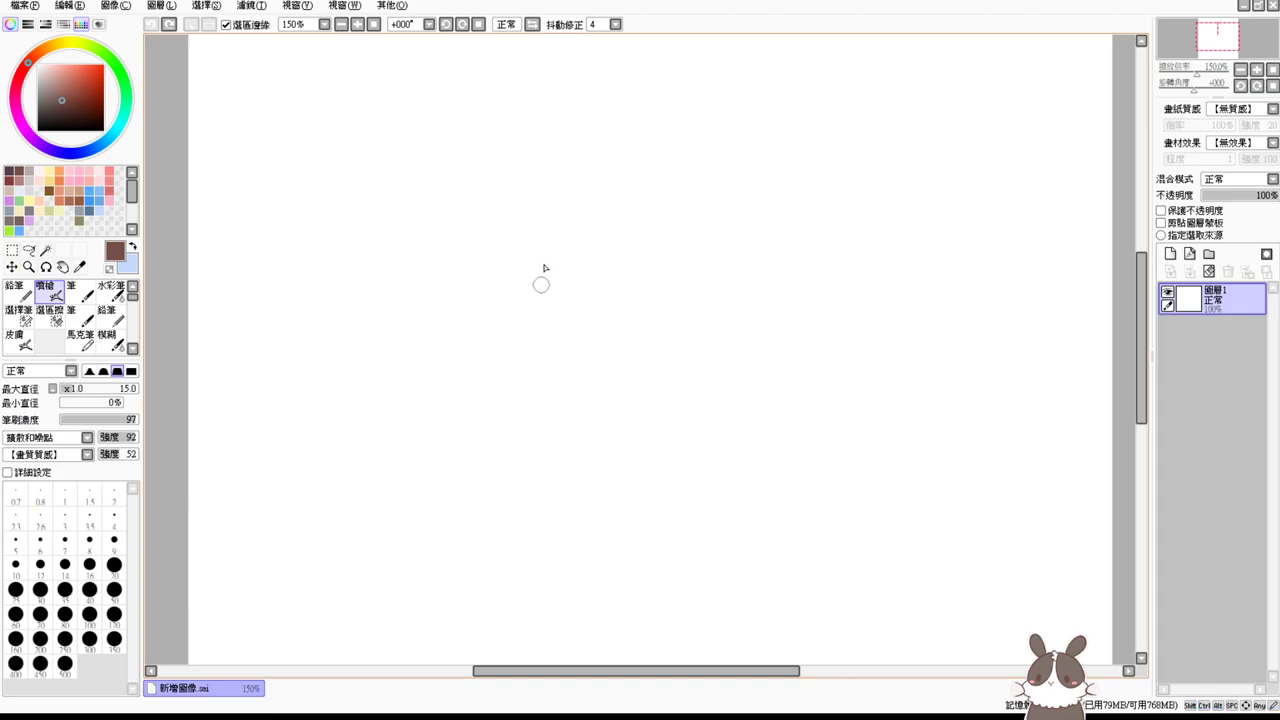
left_click_drag(563, 206, 521, 391)
key("ctrl+z")
Step: Lower the diffusion-and-noise strength to 54 and compare the line texture with curved test strokes
left_click_drag(118, 437, 137, 440)
mouse_move(505, 202)
left_mouse_down()
mouse_move(472, 278)
mouse_move(470, 378)
left_mouse_up()
key("ctrl+z")
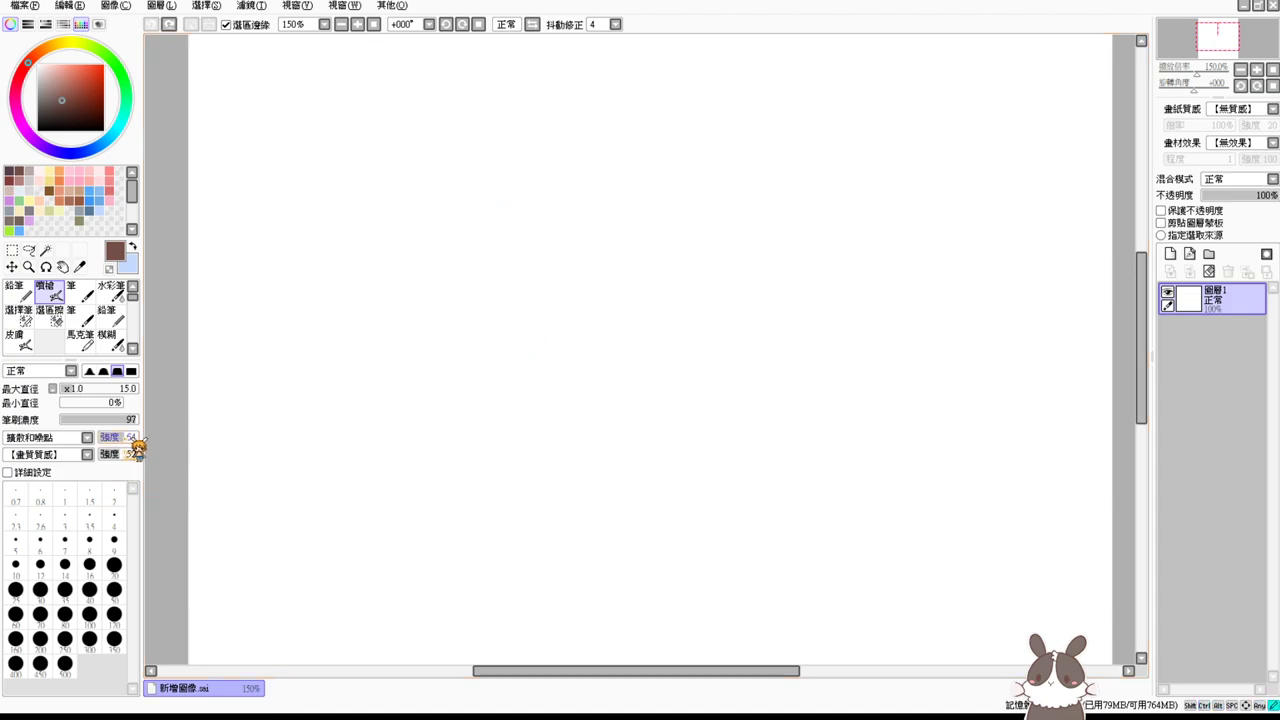
left_click_drag(137, 440, 118, 440)
left_click_drag(522, 191, 492, 387)
key("ctrl+z")
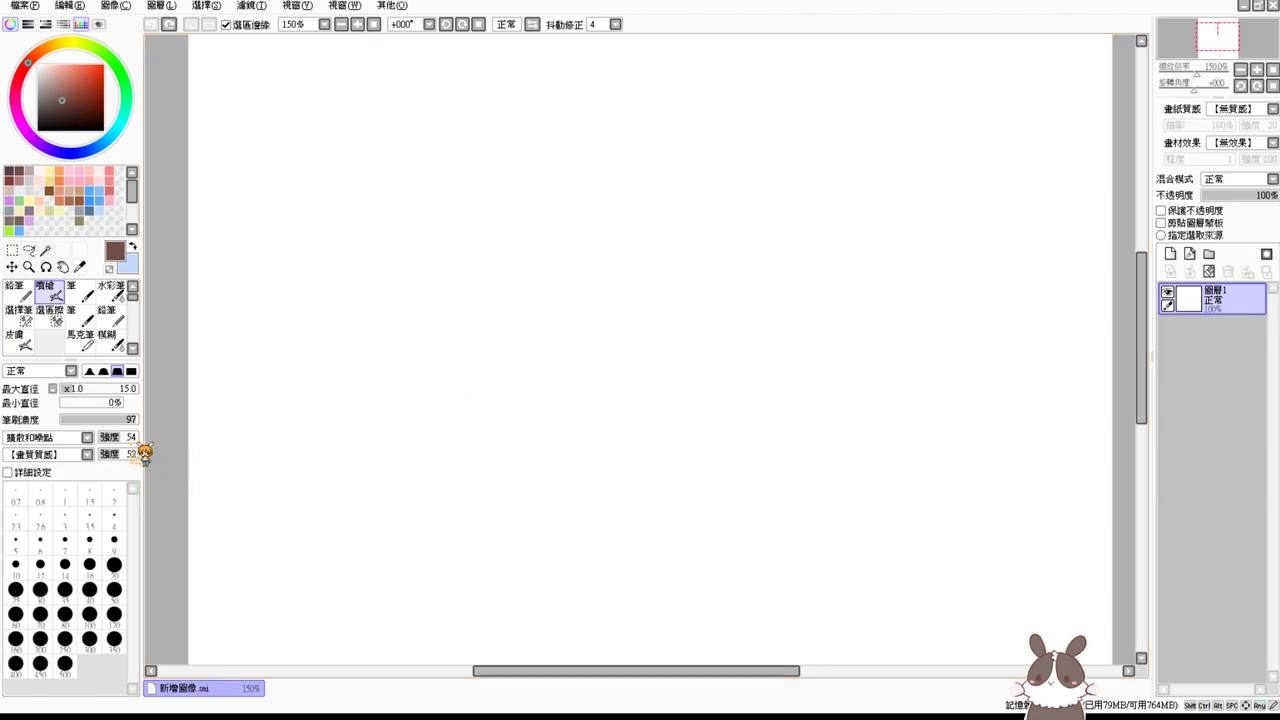
Step: Set the diffusion-and-noise strength to 76 and try several curved strokes with the airbrush at size 15
left_click_drag(131, 441, 151, 446)
mouse_move(522, 235)
left_mouse_down()
mouse_move(503, 268)
mouse_move(508, 391)
left_mouse_up()
key("ctrl+z")
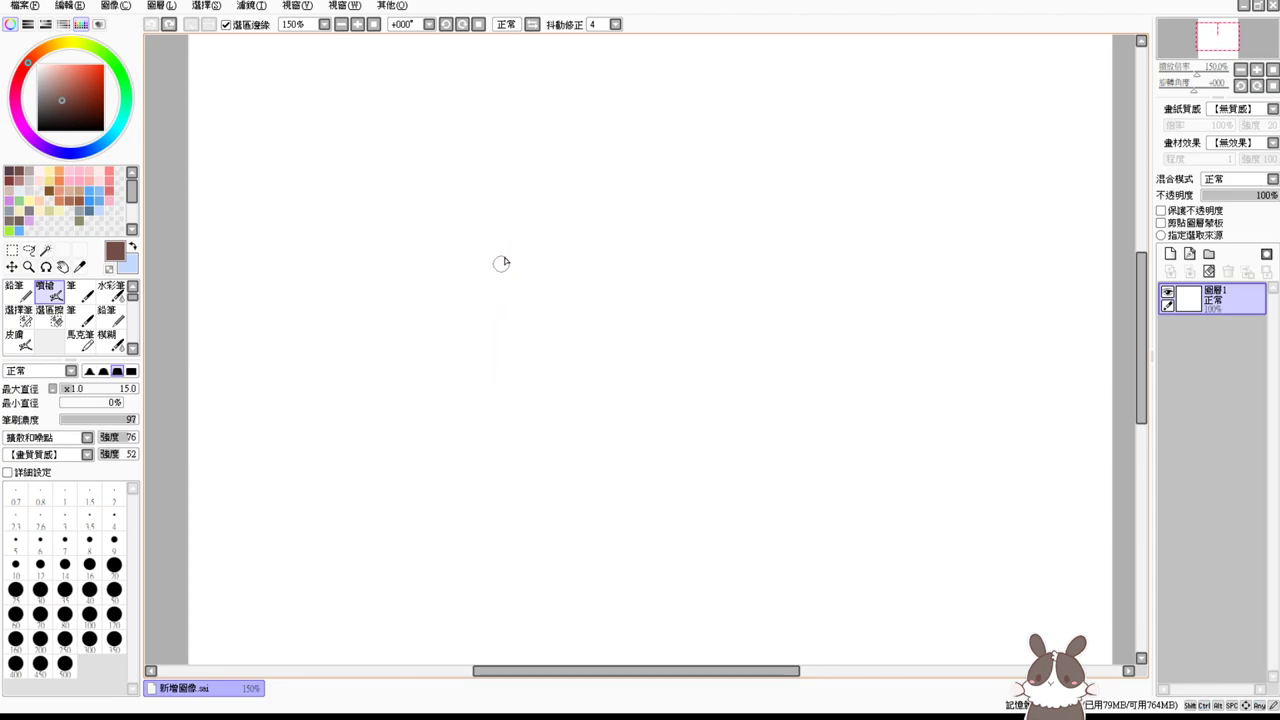
left_click_drag(500, 252, 518, 410)
key("ctrl+z")
mouse_move(522, 230)
left_mouse_down()
mouse_move(498, 256)
mouse_move(520, 366)
left_mouse_up()
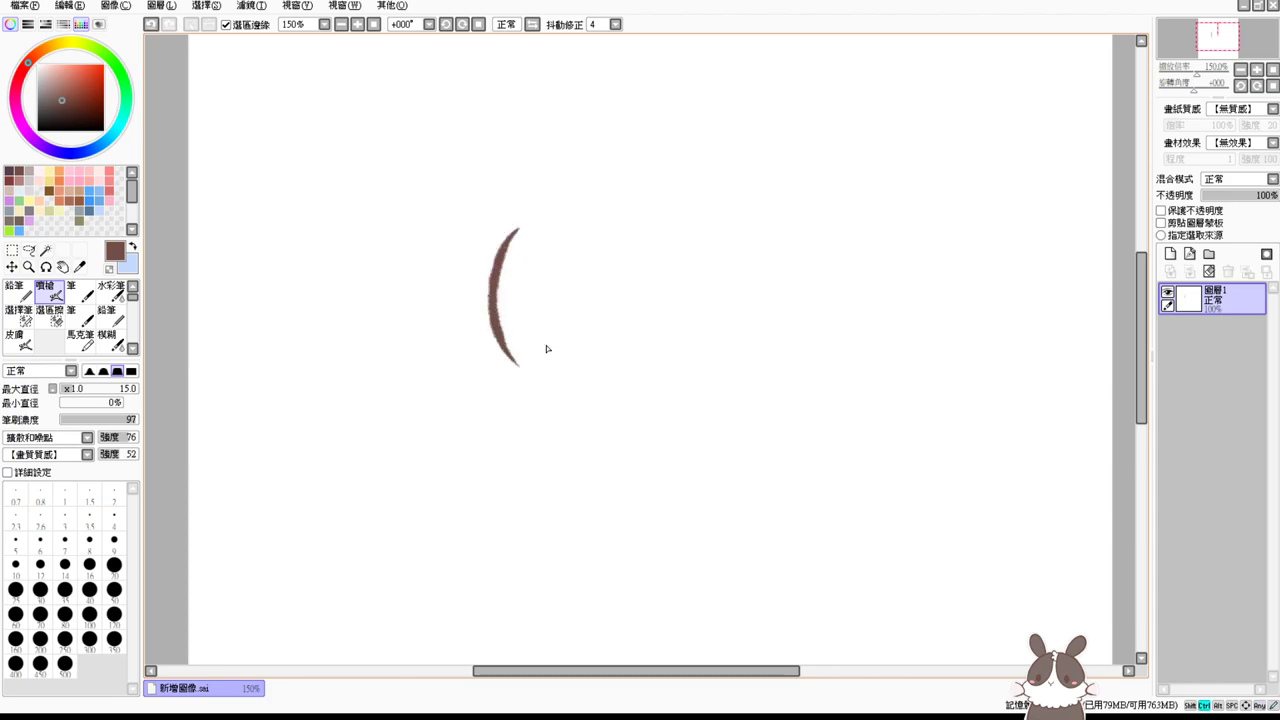
key("ctrl+z")
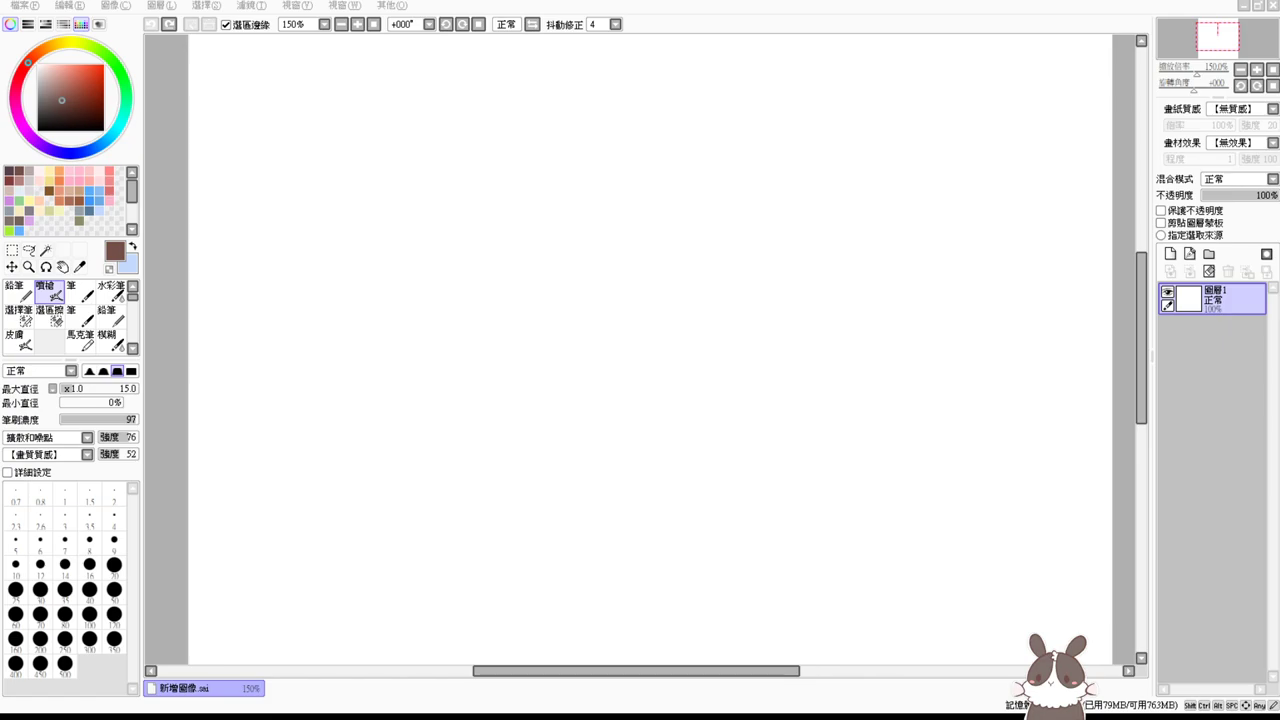
left_click_drag(548, 205, 549, 353)
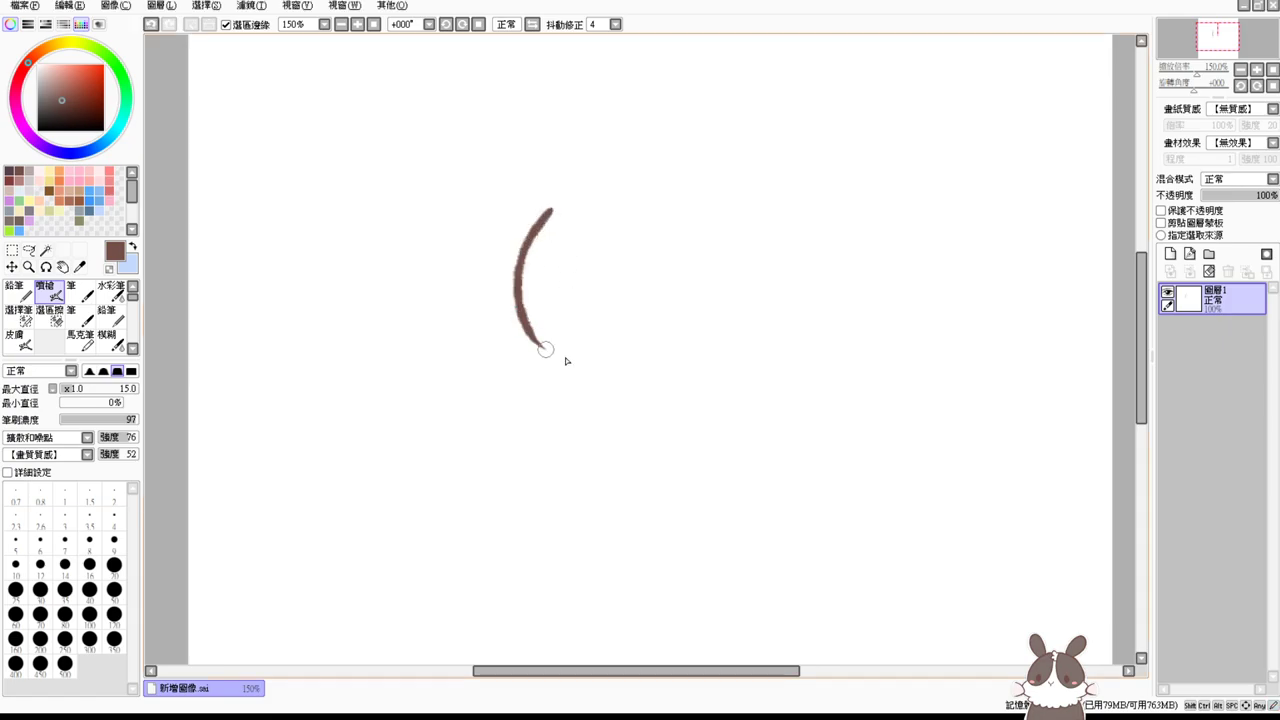
key("ctrl+z")
left_click_drag(574, 192, 537, 321)
key("ctrl+z")
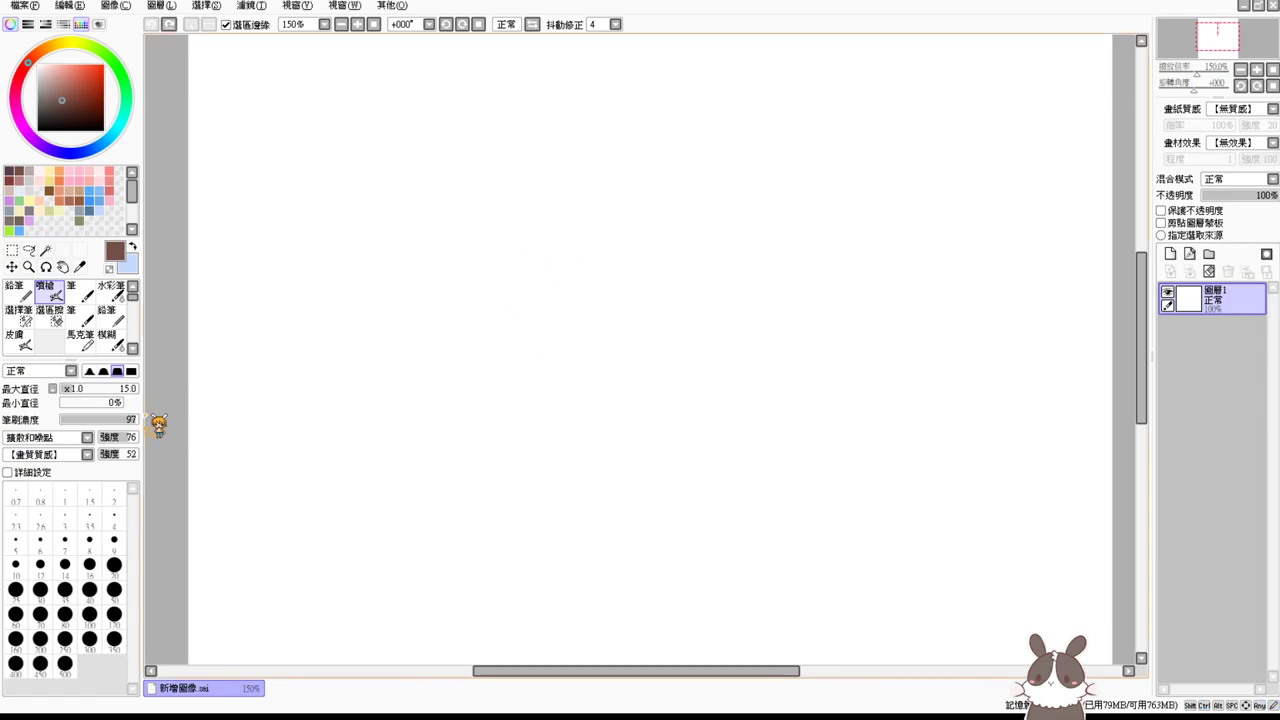
Step: Set the diffusion-and-noise strength to 84, try curved test strokes, and reduce the maximum diameter to 10
left_click(134, 437)
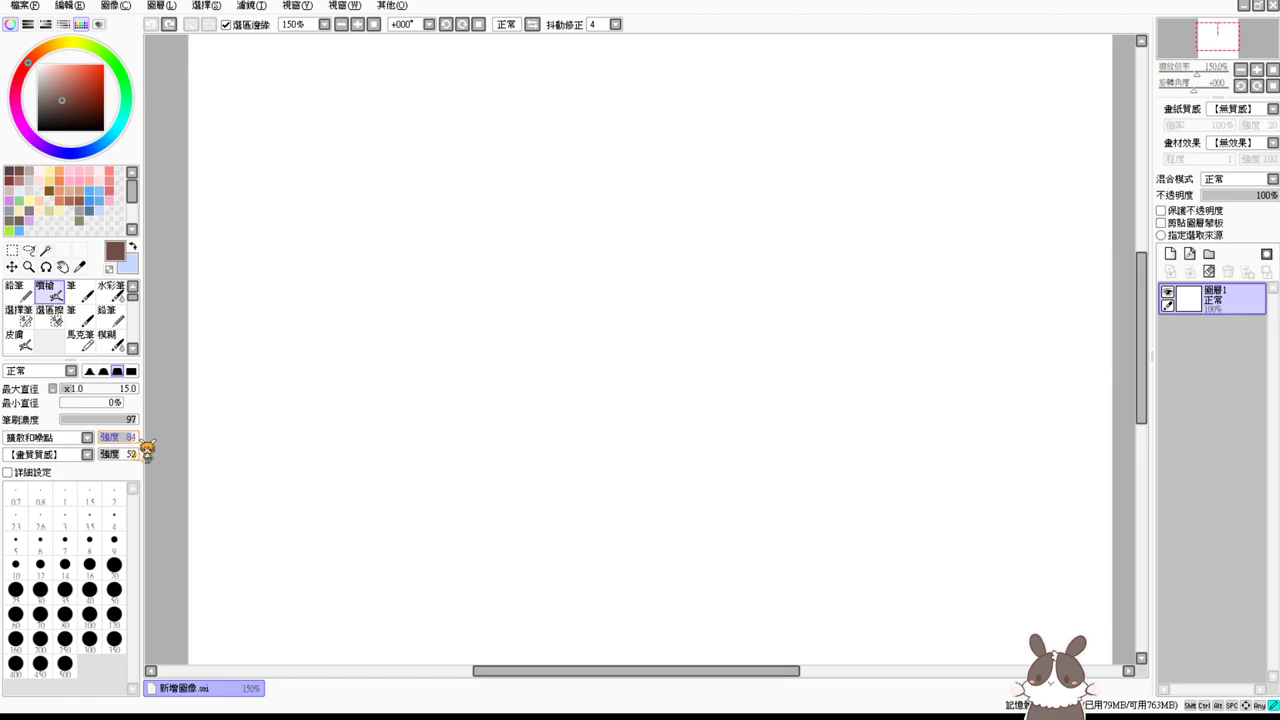
left_click_drag(625, 190, 598, 336)
key("ctrl+z")
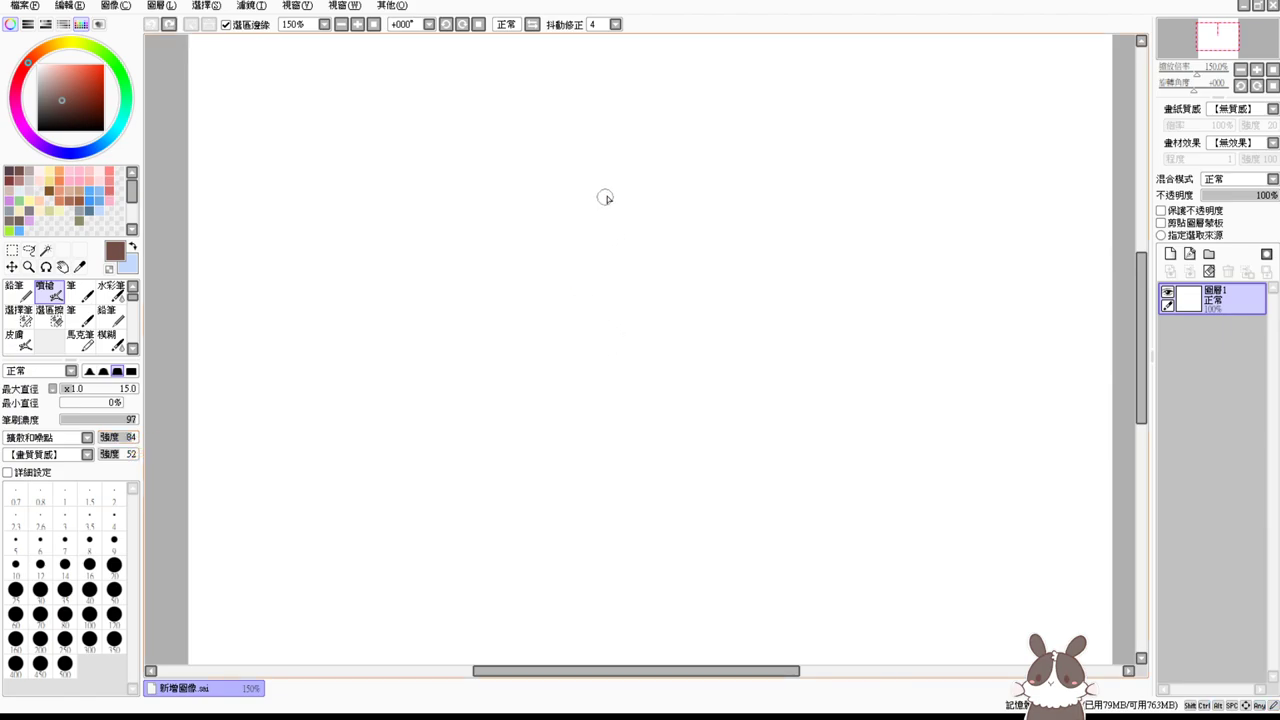
left_click_drag(606, 193, 597, 342)
key("ctrl+z")
mouse_move(510, 346)
left_mouse_down()
mouse_move(679, 272)
mouse_move(574, 251)
mouse_move(602, 286)
mouse_move(556, 302)
left_mouse_up()
key("ctrl+z")
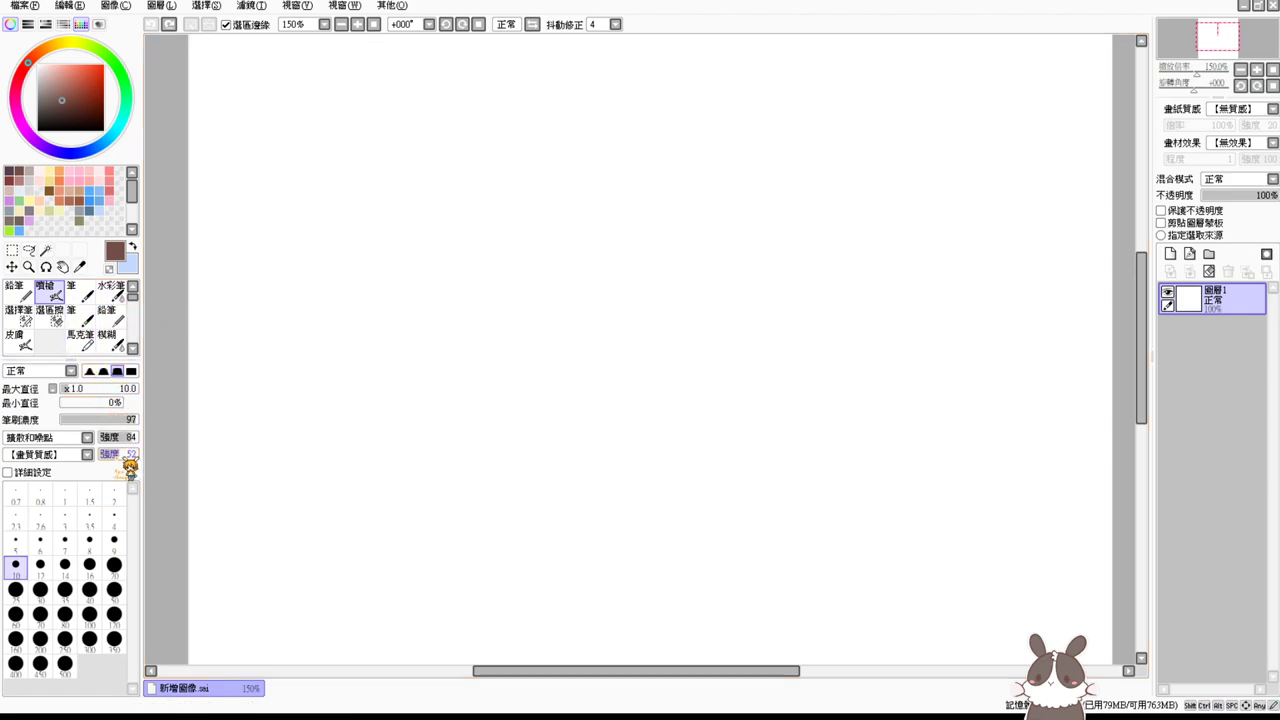
Step: Raise the brush texture strength to 100 and try a curved stroke
left_click_drag(124, 455, 148, 444)
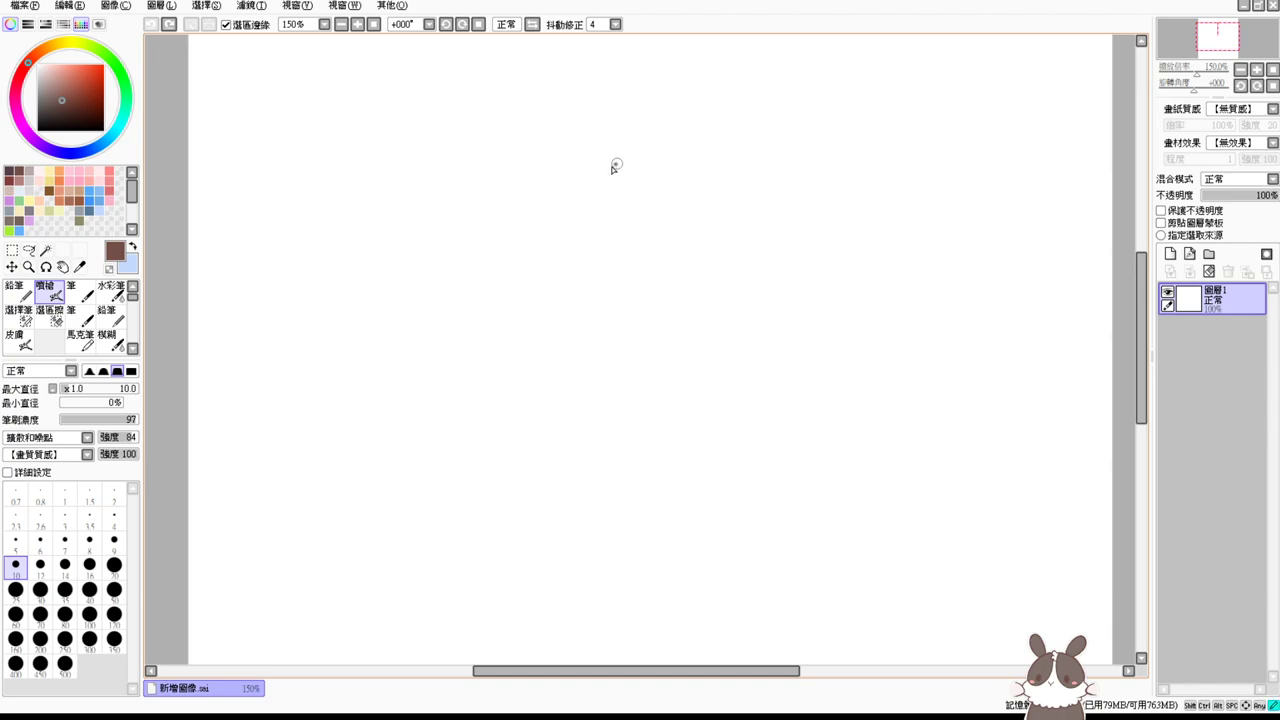
left_click_drag(614, 166, 600, 354)
key("ctrl+z")
Step: Set the brush texture strength to 88 and try a long curved stroke
left_click_drag(147, 466, 141, 465)
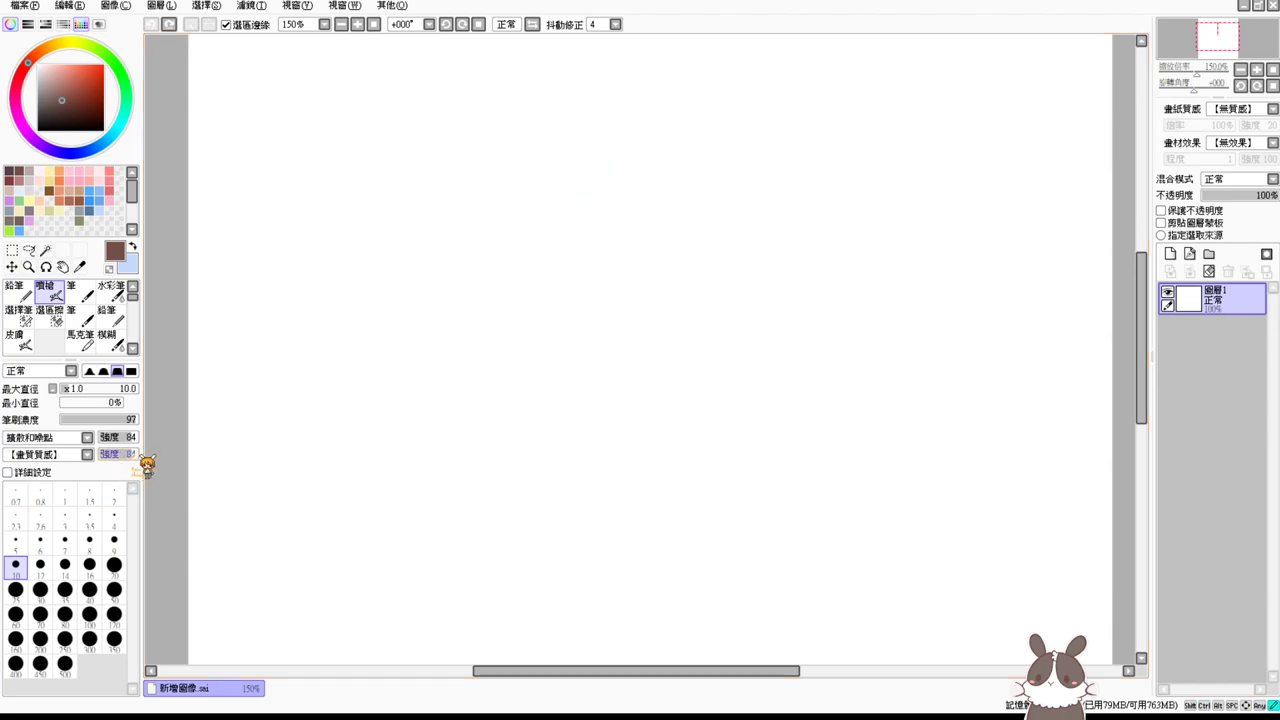
mouse_move(610, 151)
left_mouse_down()
mouse_move(535, 248)
mouse_move(563, 344)
left_mouse_up()
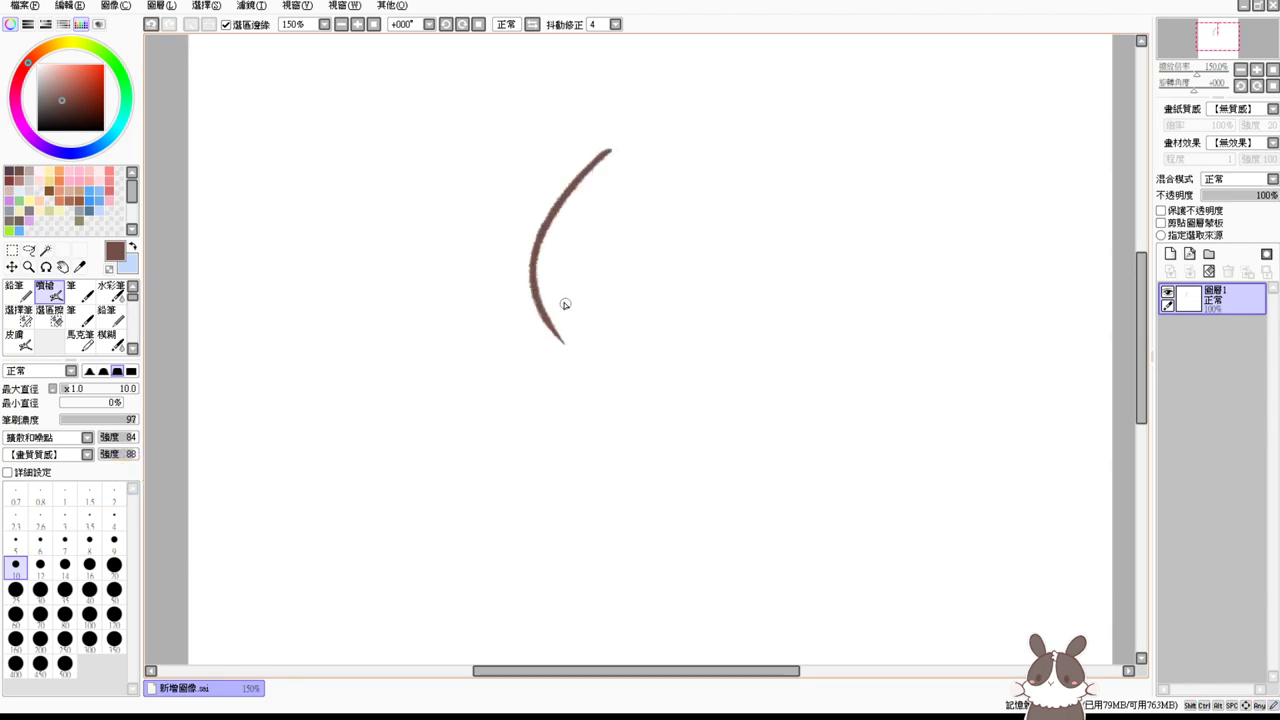
key("ctrl+z")
Step: Enlarge the airbrush's maximum diameter to 26 and try a long curved stroke
left_click_drag(503, 298, 520, 302)
left_click_drag(595, 179, 461, 415)
key("ctrl+z")
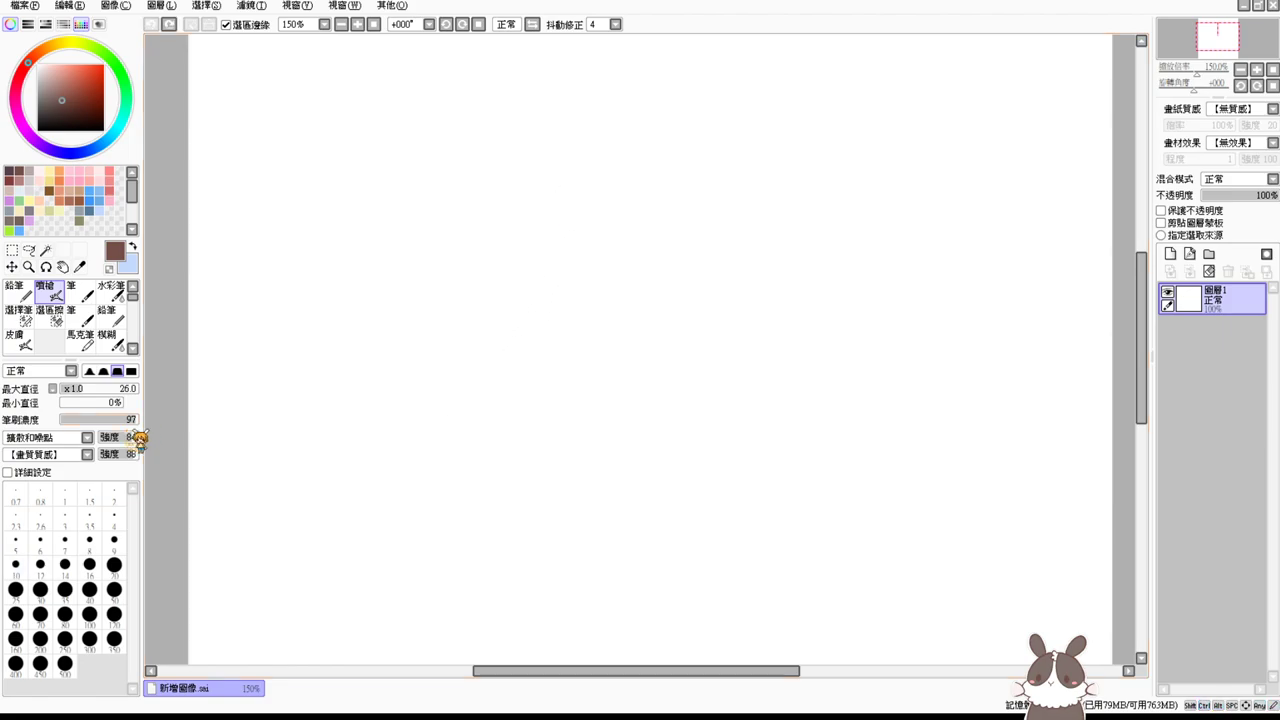
Step: Lower the brush density to 79 and try overlapping thick strokes to judge the softer coverage
left_click_drag(137, 421, 122, 421)
mouse_move(593, 172)
left_mouse_down()
mouse_move(530, 231)
mouse_move(470, 467)
mouse_move(567, 413)
mouse_move(723, 455)
mouse_move(654, 463)
left_mouse_up()
left_click_drag(518, 198, 525, 432)
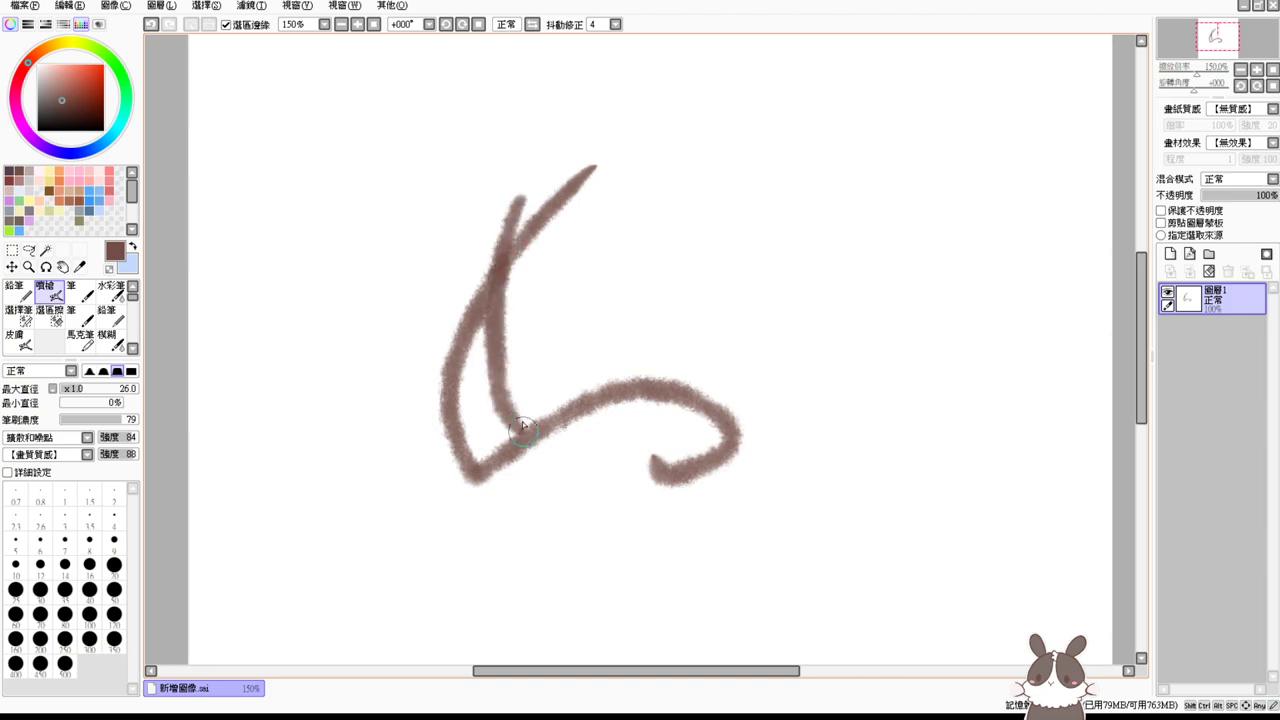
left_click_drag(486, 232, 480, 440)
key("ctrl+z")
key("ctrl+z")
key("ctrl+z")
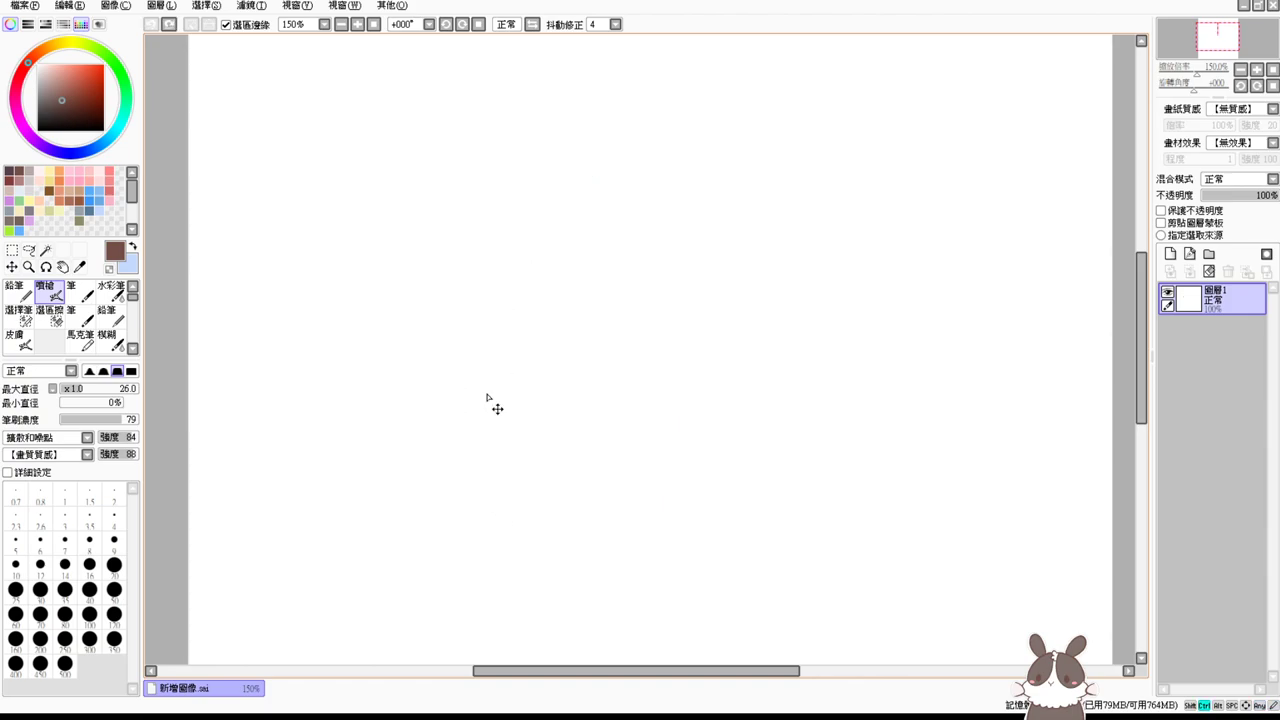
Step: Set the brush density to 97 and try a thick curved stroke
left_click_drag(109, 421, 157, 428)
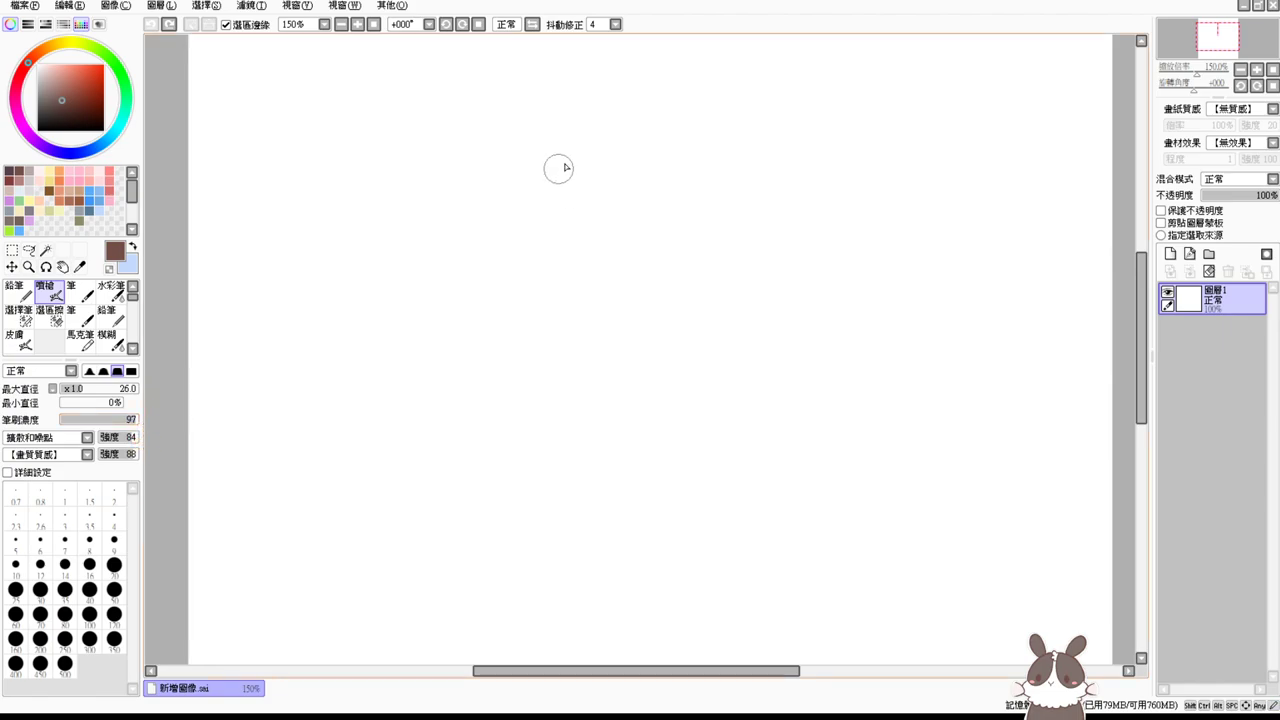
left_click_drag(571, 157, 534, 331)
key("ctrl+z")
Step: Set the airbrush's maximum diameter to 10 and try thin curved strokes at 150% and 100% magnification
left_click(504, 275, "ctrl+alt")
left_click_drag(504, 275, 506, 277)
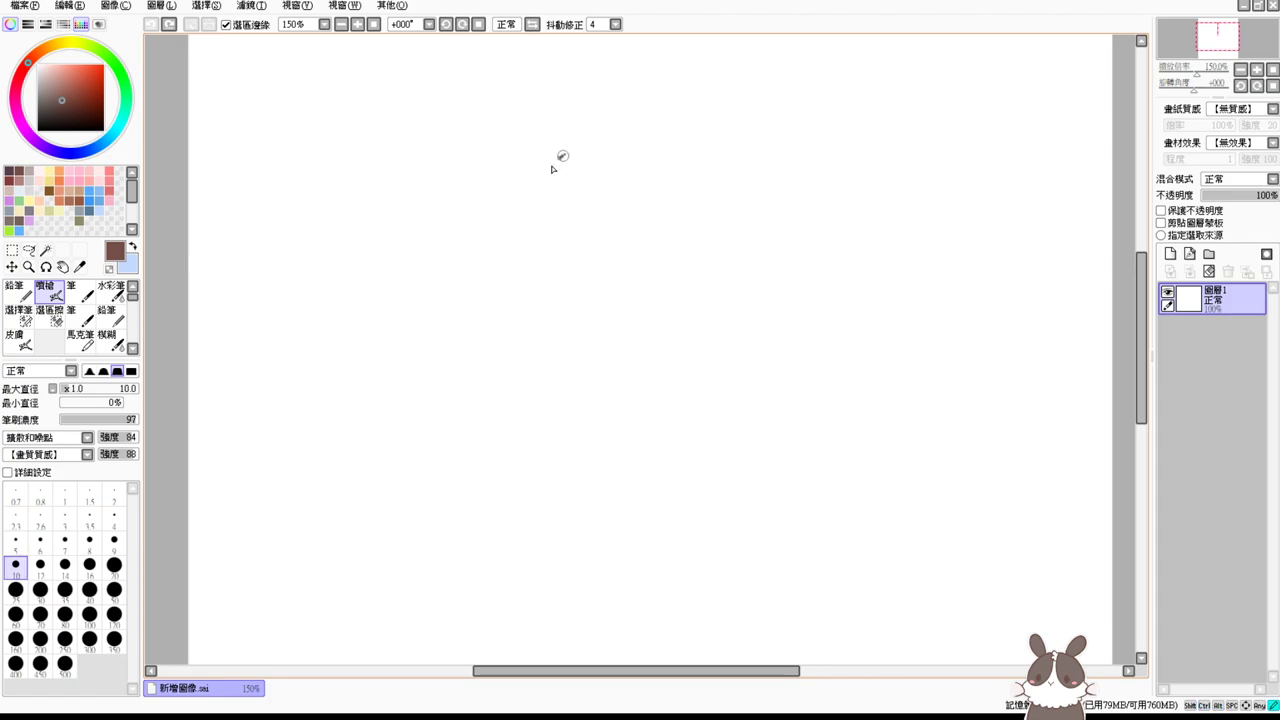
left_click_drag(557, 157, 506, 329)
key("ctrl+z")
left_click(373, 24)
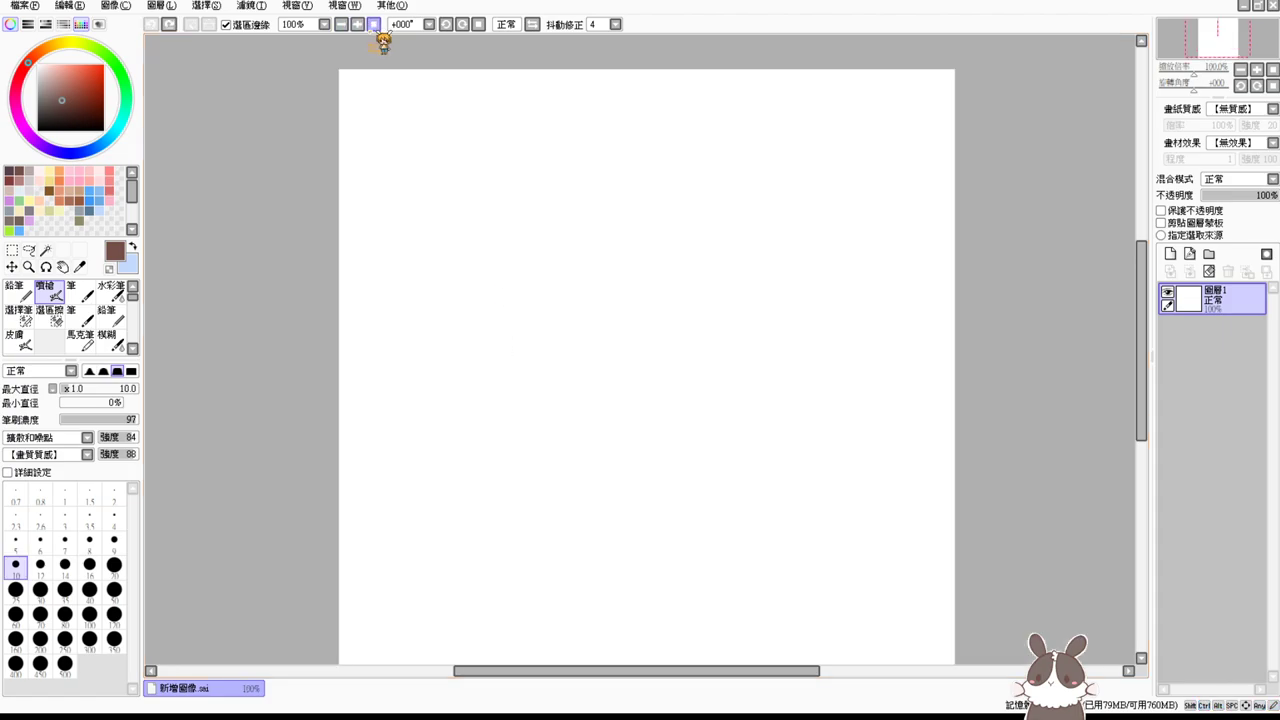
mouse_move(587, 245)
left_mouse_down()
mouse_move(534, 333)
mouse_move(555, 392)
left_mouse_up()
key("ctrl+z")
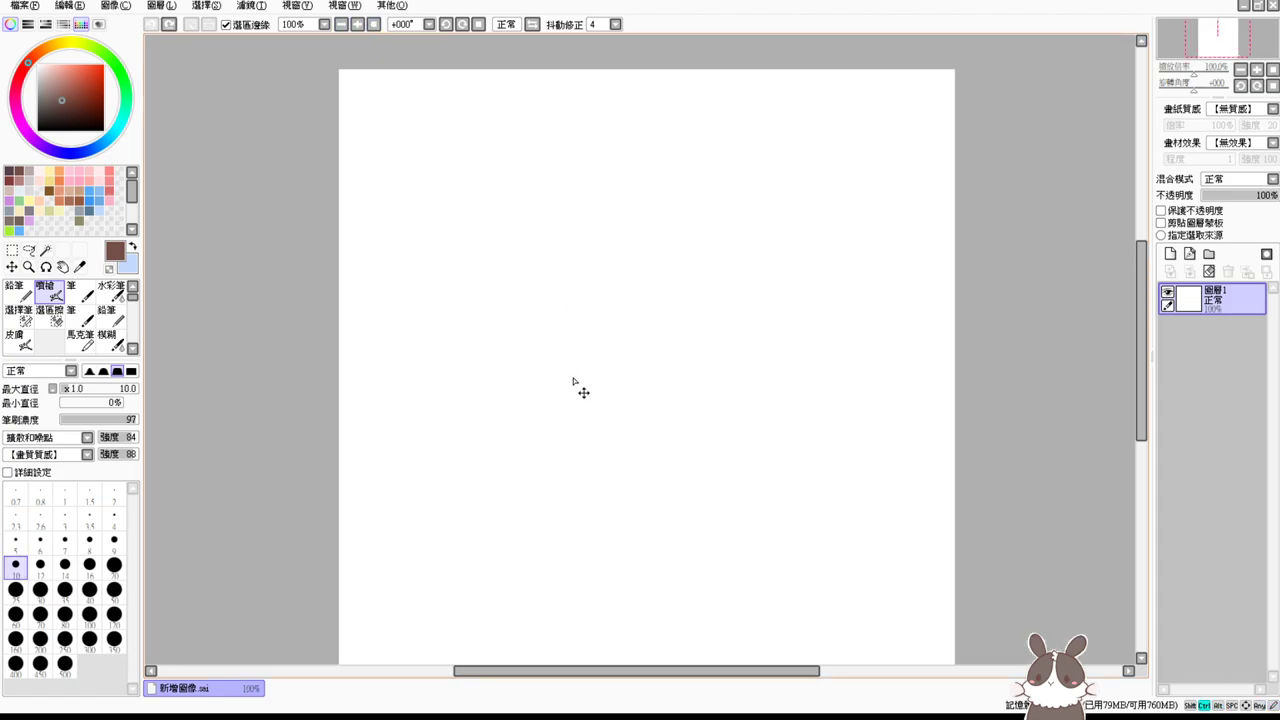
scroll(574, 381, "up", 1)
left_click_drag(789, 272, 690, 295)
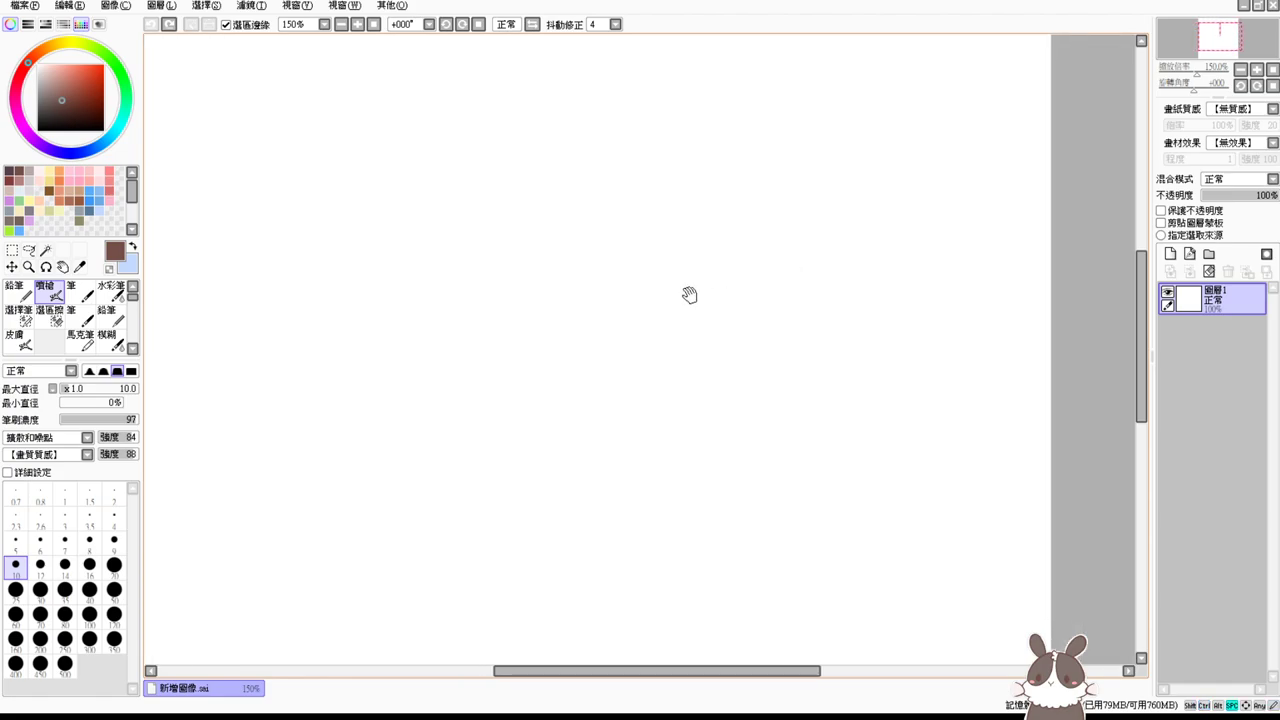
left_click_drag(513, 305, 512, 317)
scroll(528, 339, "down", 1)
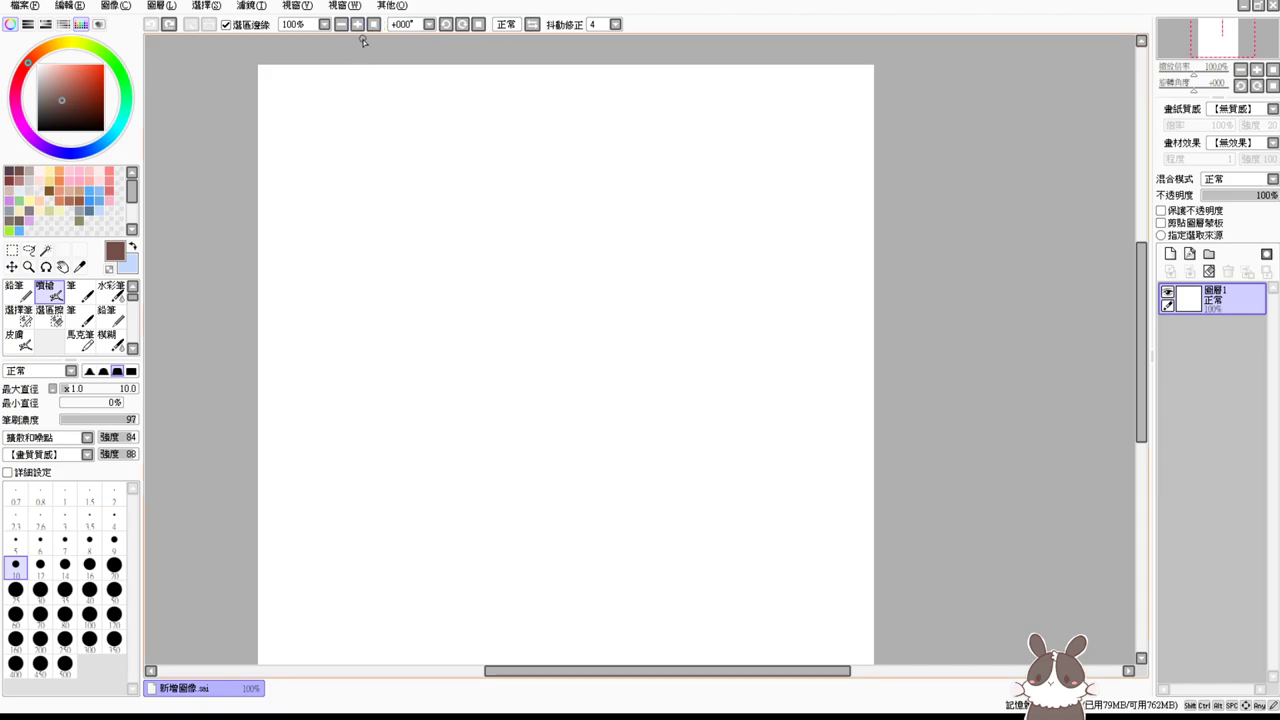
Step: Set the airbrush's maximum diameter to 12 and draw a long winding line across the middle of the canvas
left_click_drag(489, 359, 495, 363)
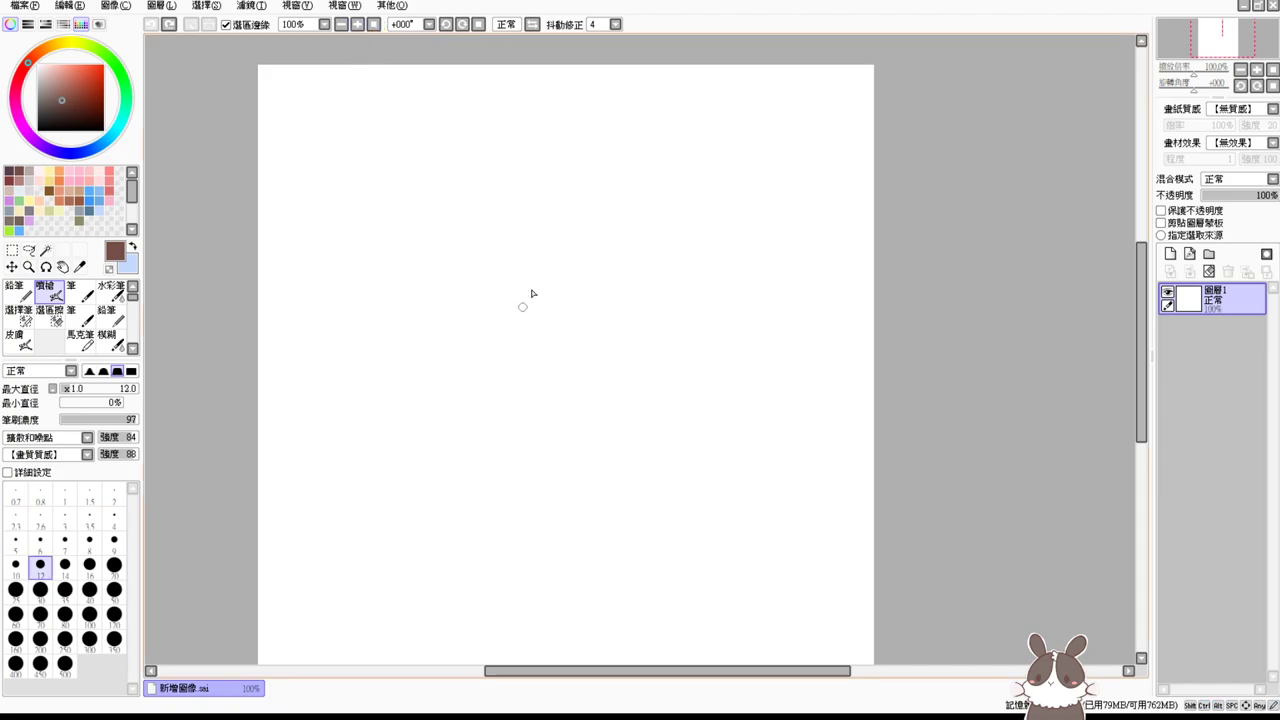
left_click_drag(532, 281, 501, 412)
key("ctrl+z")
mouse_move(504, 275)
left_mouse_down()
mouse_move(474, 335)
mouse_move(559, 395)
mouse_move(523, 474)
mouse_move(601, 472)
mouse_move(687, 387)
mouse_move(738, 536)
left_mouse_up()
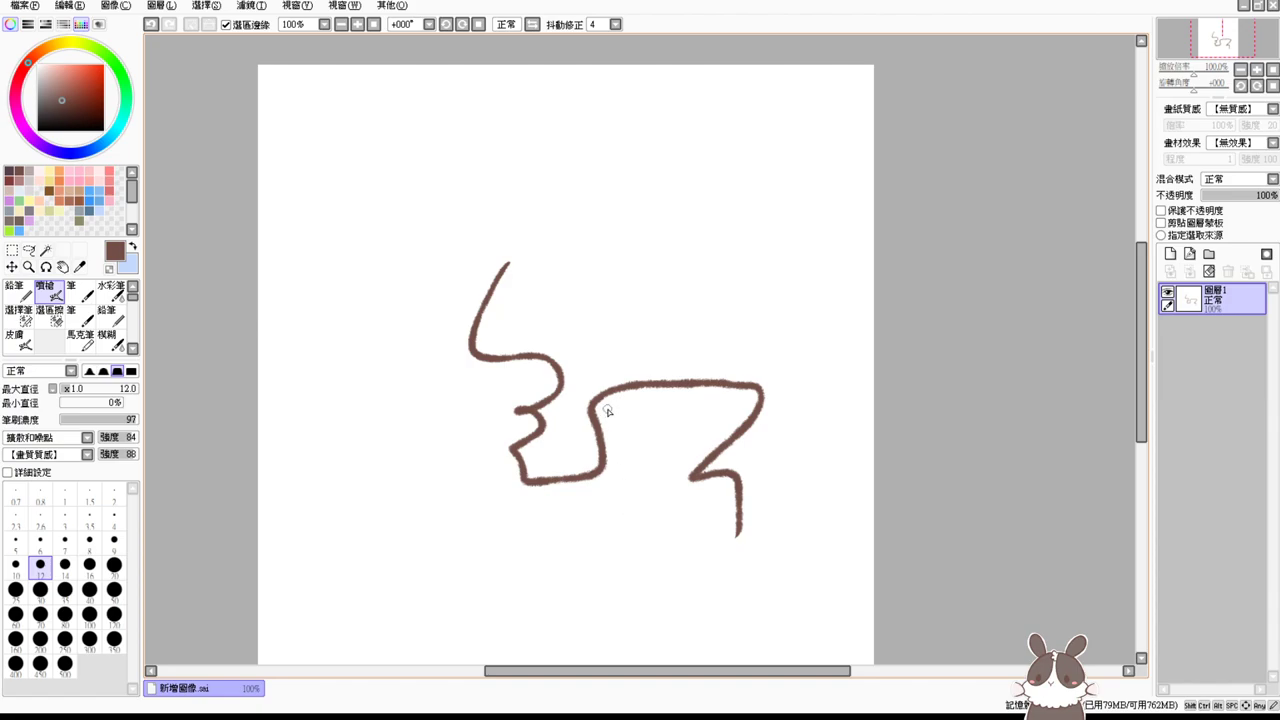
Step: Replace the winding line with the upper arcs of a round head, drawn at 150% magnification with a maximum diameter of 13
key("ctrl+z")
scroll(607, 412, "up", 1)
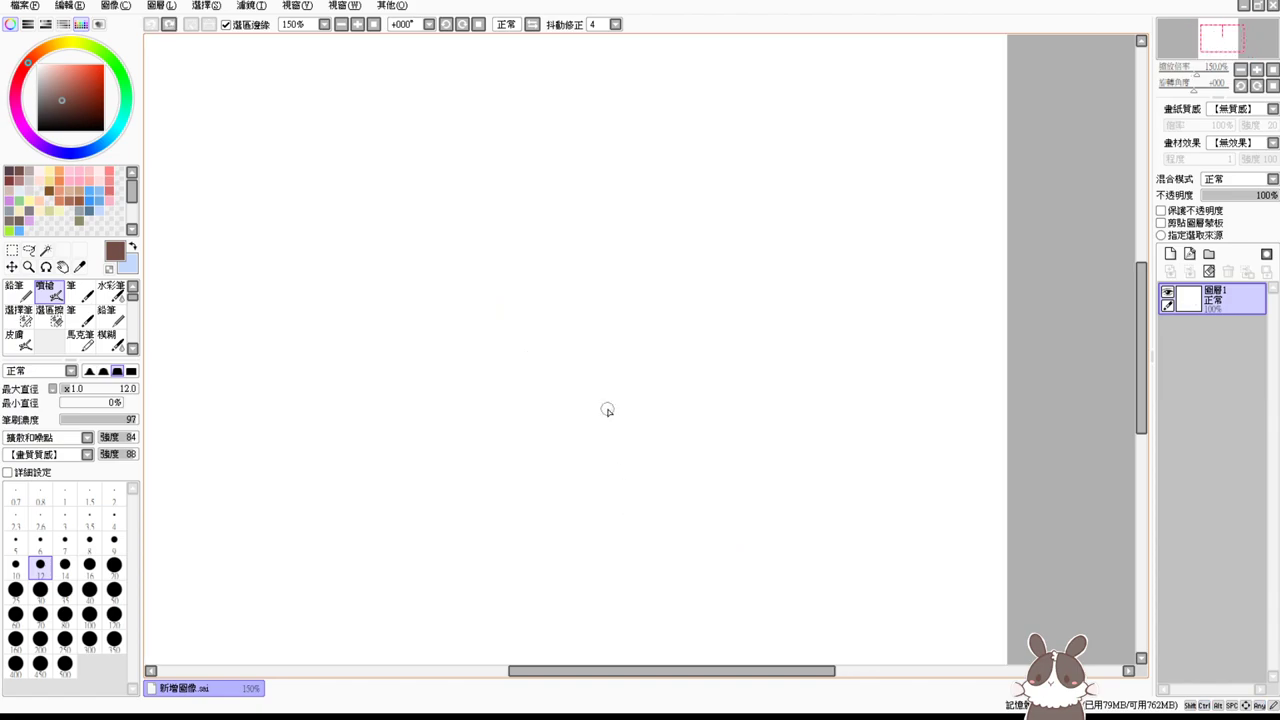
left_click_drag(537, 354, 531, 359)
left_click_drag(473, 176, 421, 369)
mouse_move(473, 168)
left_mouse_down()
mouse_move(568, 144)
mouse_move(662, 166)
left_mouse_up()
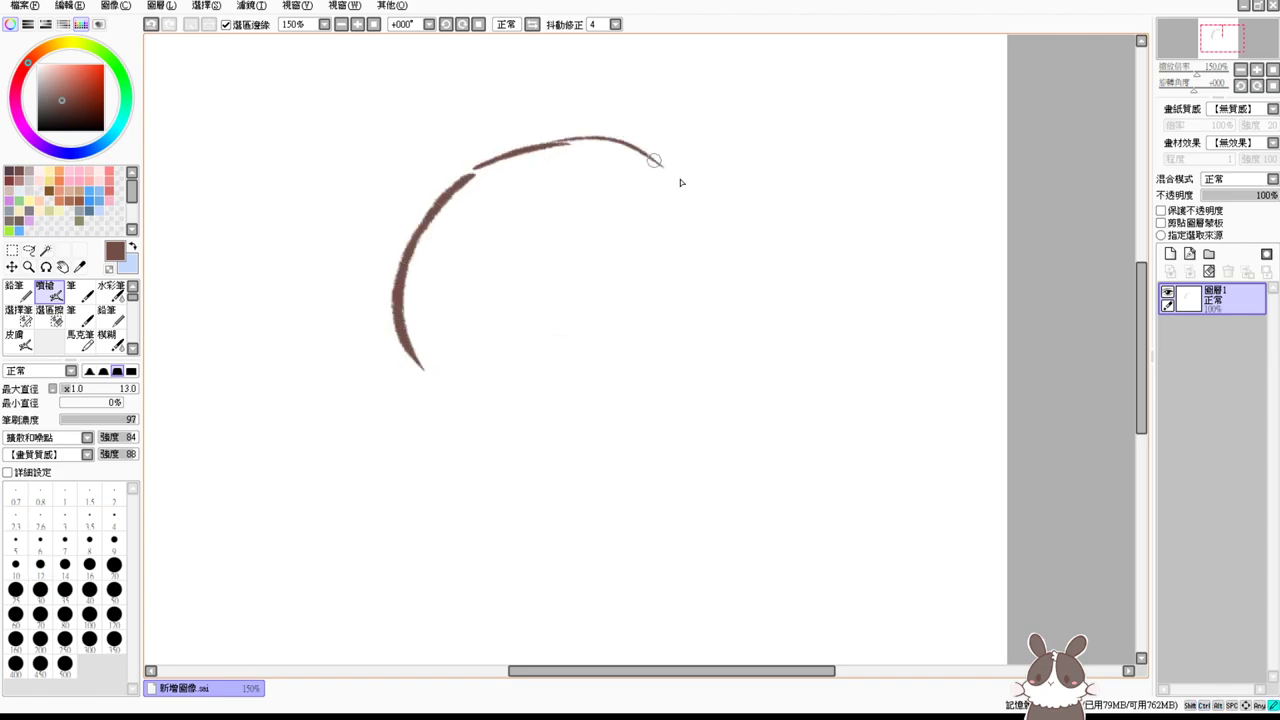
key("ctrl+z")
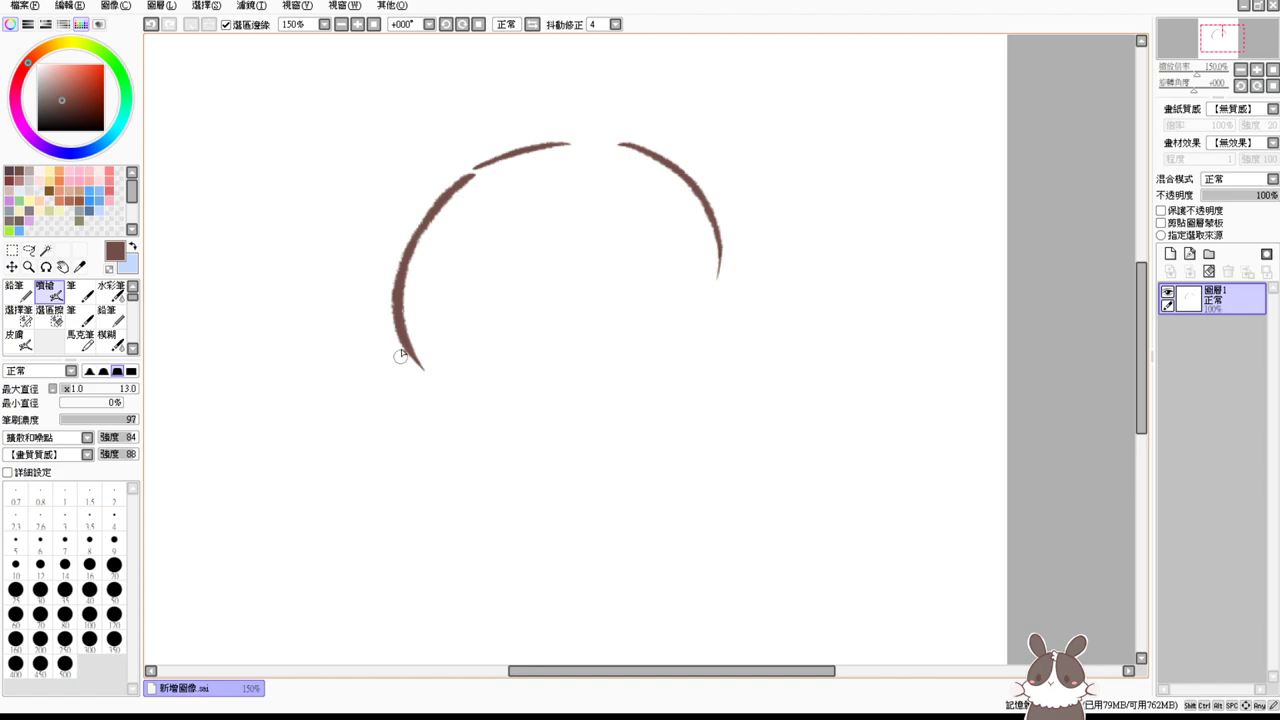
Step: Draw the lower part of the round head outline and thicken its lower-left curve with overlapping strokes
mouse_move(400, 355)
left_mouse_down()
mouse_move(474, 390)
mouse_move(426, 377)
mouse_move(625, 405)
left_mouse_up()
mouse_move(718, 285)
left_mouse_down()
mouse_move(690, 351)
mouse_move(678, 337)
mouse_move(590, 411)
left_mouse_up()
mouse_move(424, 356)
left_mouse_down()
mouse_move(510, 429)
mouse_move(462, 341)
mouse_move(457, 420)
left_mouse_up()
key("ctrl+z")
mouse_move(422, 368)
left_mouse_down()
mouse_move(502, 410)
mouse_move(429, 360)
mouse_move(487, 424)
mouse_move(530, 393)
left_mouse_up()
key("ctrl+z")
key("ctrl+z")
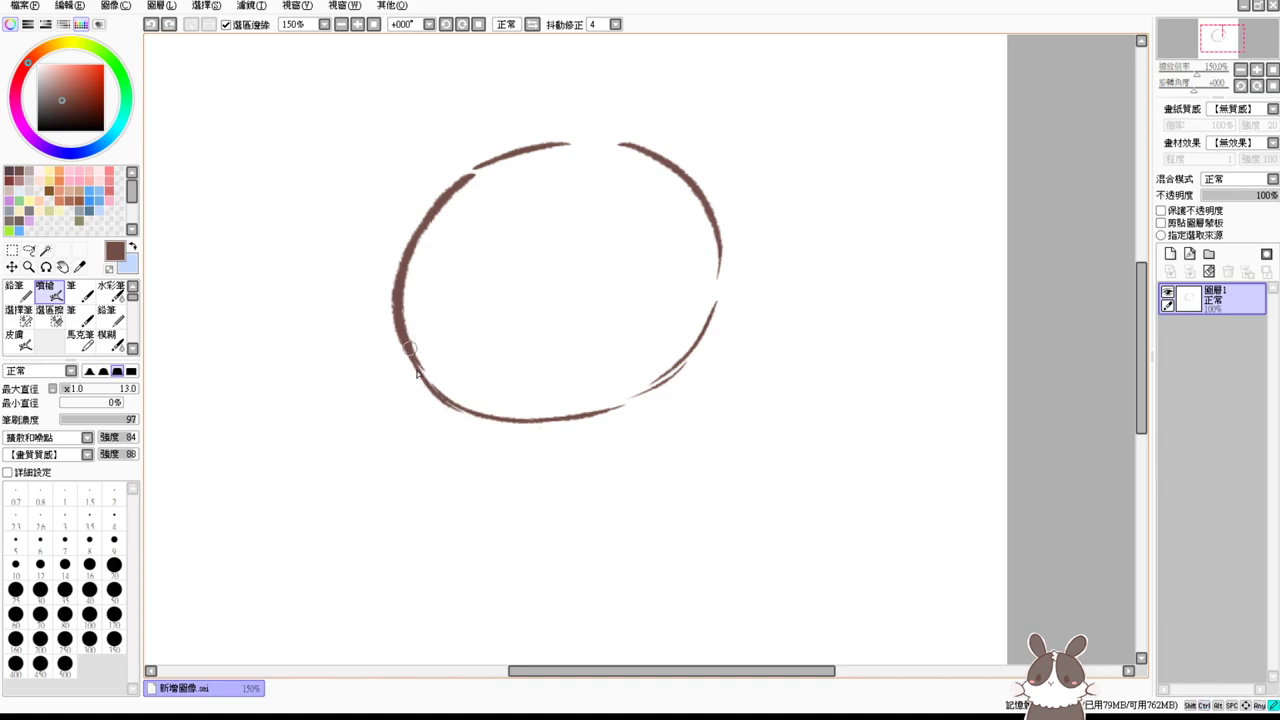
left_click_drag(411, 346, 459, 407)
mouse_move(404, 306)
left_mouse_down()
mouse_move(408, 338)
mouse_move(474, 404)
left_mouse_up()
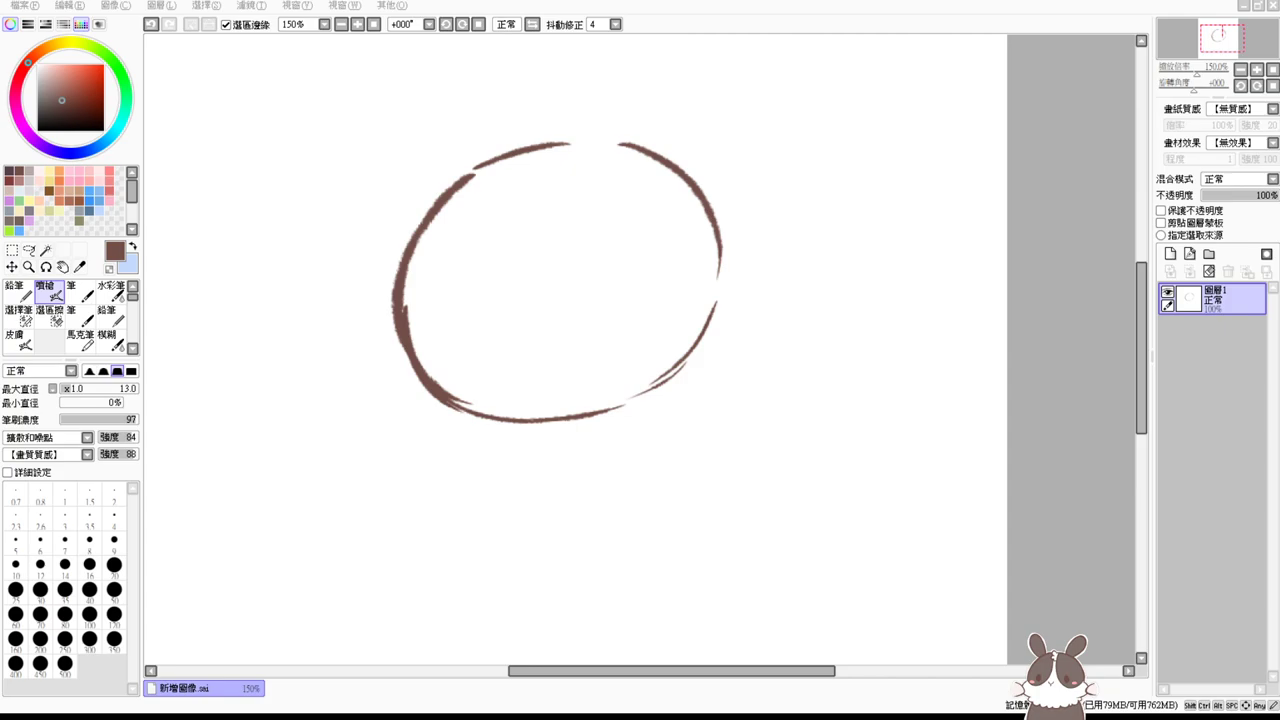
left_click_drag(776, 421, 795, 450)
key("ctrl+z")
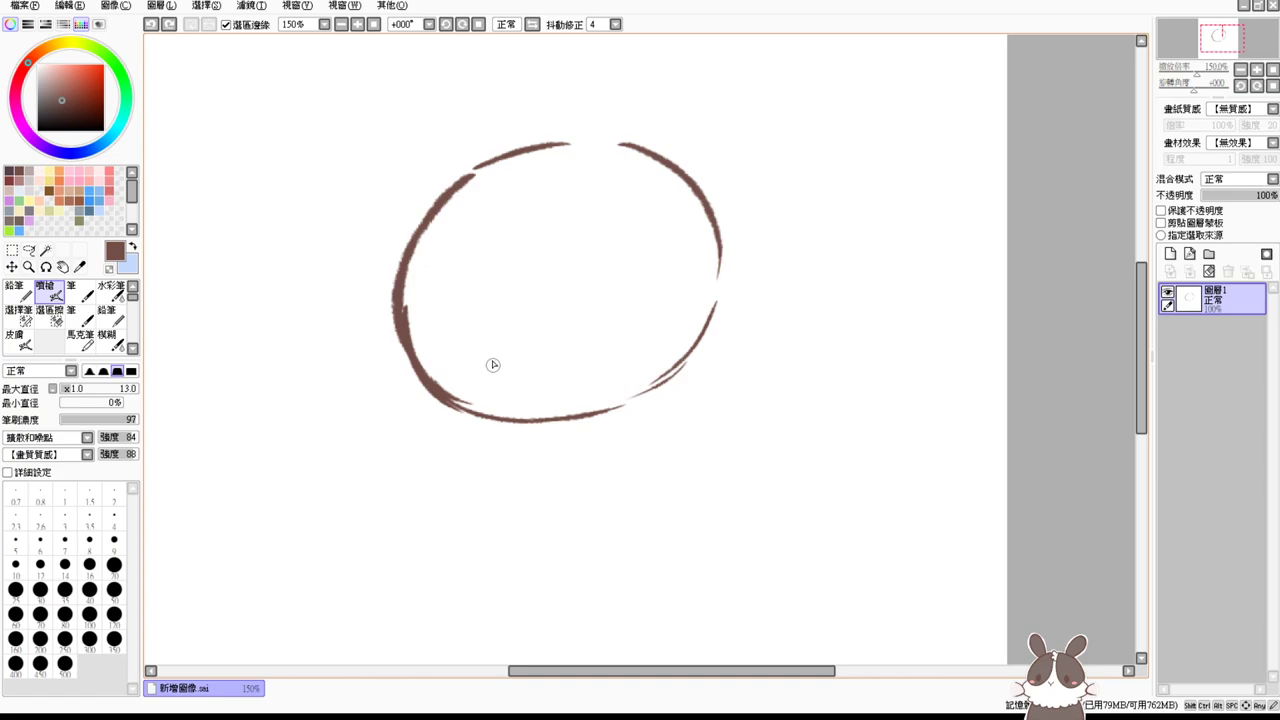
Step: Sketch a protruding oval mouth across the head's lower edge and join it to the lower-right cheek line
left_click_drag(405, 313, 474, 397)
mouse_move(414, 334)
left_mouse_down()
mouse_move(512, 388)
mouse_move(455, 391)
mouse_move(495, 381)
left_mouse_up()
mouse_move(460, 389)
left_mouse_down()
mouse_move(535, 379)
mouse_move(598, 378)
left_mouse_up()
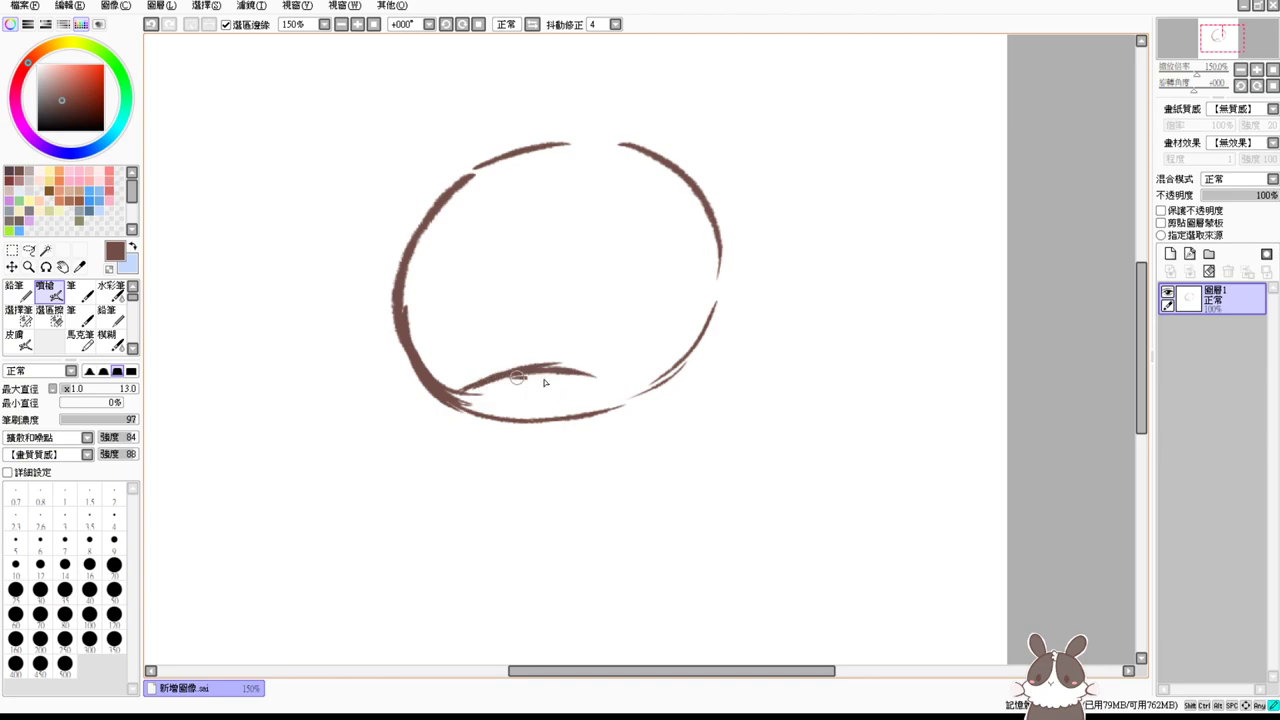
mouse_move(510, 376)
left_mouse_down()
mouse_move(601, 401)
mouse_move(627, 400)
mouse_move(668, 390)
left_mouse_up()
mouse_move(722, 258)
left_mouse_down()
mouse_move(712, 352)
mouse_move(705, 365)
mouse_move(718, 299)
mouse_move(668, 385)
left_mouse_up()
mouse_move(470, 393)
left_mouse_down()
mouse_move(465, 425)
mouse_move(598, 405)
mouse_move(605, 428)
mouse_move(538, 440)
mouse_move(580, 448)
left_mouse_up()
left_click_drag(464, 420, 582, 444)
left_click_drag(564, 384, 577, 430)
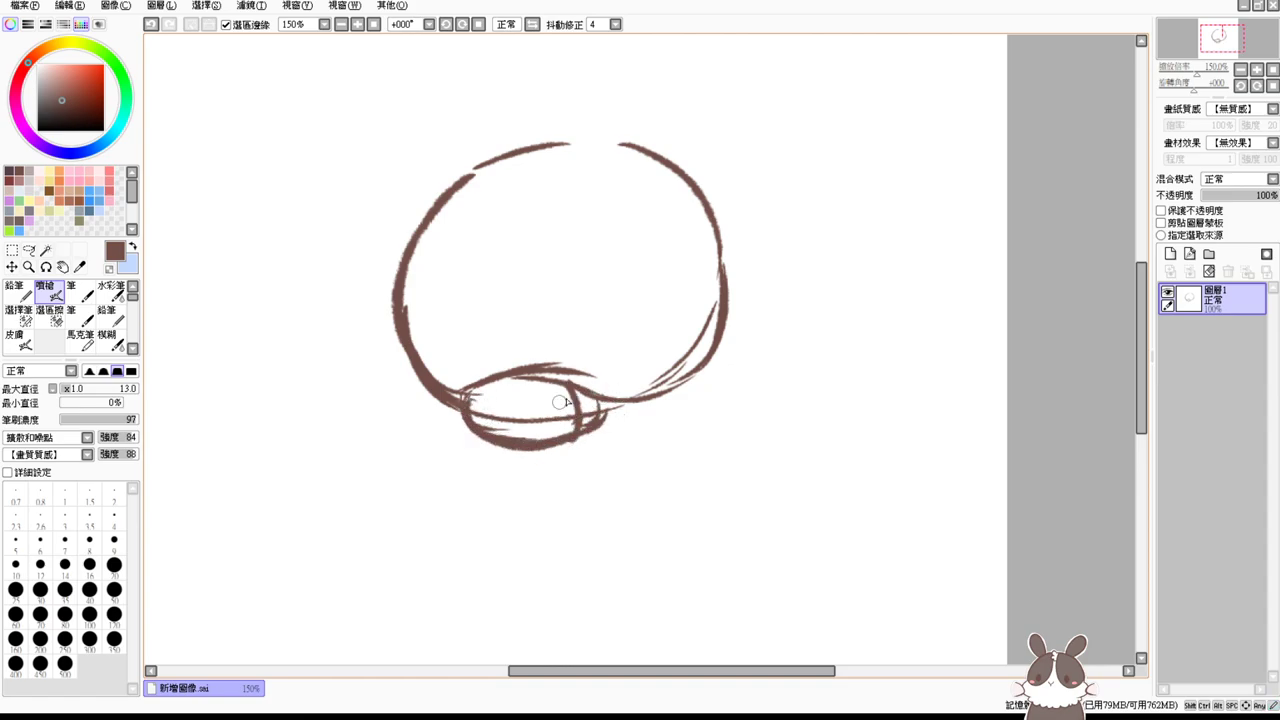
Step: Try an inner line across the mouth and undo the most recent mouth strokes
mouse_move(472, 408)
left_mouse_down()
mouse_move(517, 374)
mouse_move(521, 404)
mouse_move(541, 376)
mouse_move(568, 396)
mouse_move(556, 371)
mouse_move(580, 424)
left_mouse_up()
key("ctrl+z")
key("ctrl+z")
key("ctrl+z")
key("ctrl+z")
key("ctrl+z")
Step: Draw a large ringed eye with a round highlight on the face's right side and a narrow matching eye at its left edge
mouse_move(623, 341)
left_mouse_down()
mouse_move(614, 254)
mouse_move(680, 341)
mouse_move(607, 302)
mouse_move(646, 232)
mouse_move(652, 350)
mouse_move(604, 271)
mouse_move(663, 351)
mouse_move(663, 252)
mouse_move(633, 338)
mouse_move(633, 276)
left_mouse_up()
key("ctrl+z")
key("ctrl+z")
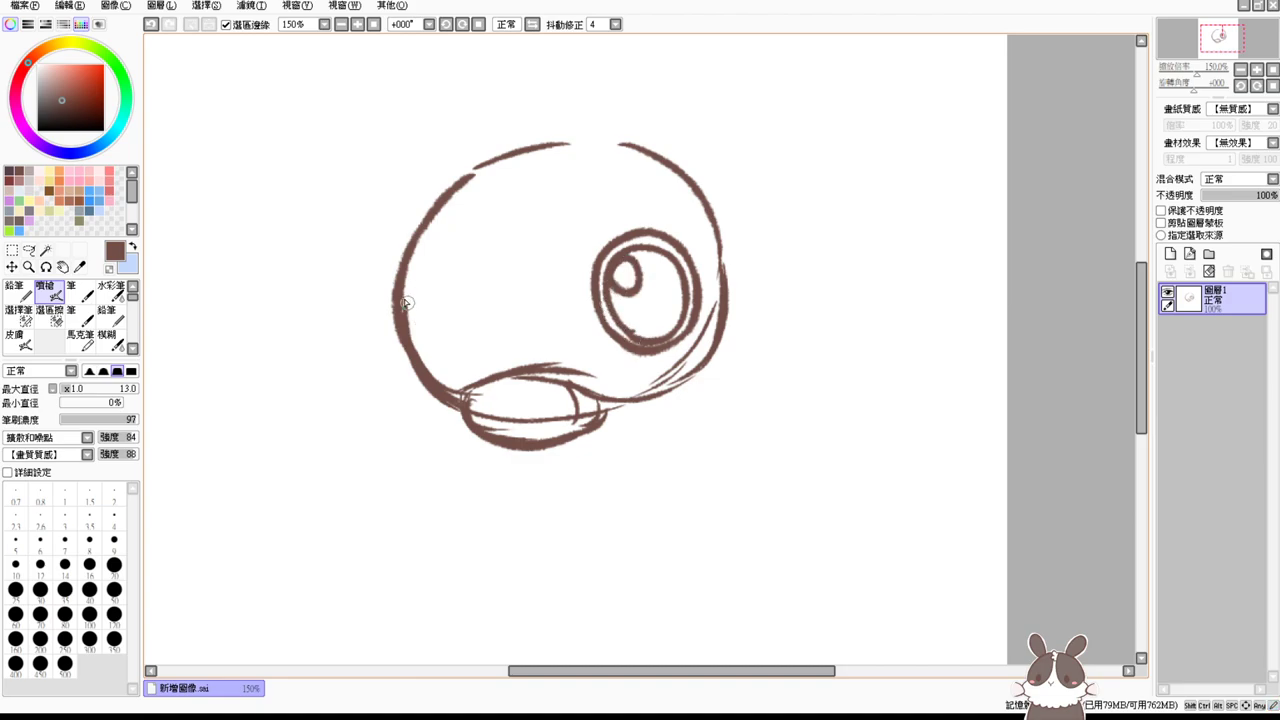
left_click_drag(404, 276, 430, 335)
left_click_drag(407, 285, 417, 347)
key("ctrl+z")
left_click_drag(400, 284, 408, 302)
Step: Draw a thick V-shaped brow with rounded, raised ends over the eyes and a U-shaped nose hanging from its centre
mouse_move(422, 150)
left_mouse_down()
mouse_move(491, 186)
mouse_move(446, 172)
mouse_move(519, 150)
mouse_move(474, 191)
mouse_move(579, 125)
mouse_move(631, 131)
mouse_move(634, 150)
mouse_move(552, 221)
left_mouse_up()
mouse_move(429, 153)
left_mouse_down()
mouse_move(387, 187)
mouse_move(406, 159)
mouse_move(388, 196)
mouse_move(405, 229)
left_mouse_up()
key("ctrl+z")
left_click_drag(398, 162, 437, 151)
mouse_move(446, 173)
left_mouse_down()
mouse_move(428, 150)
mouse_move(413, 235)
mouse_move(466, 242)
mouse_move(588, 214)
left_mouse_up()
left_click_drag(533, 246, 635, 176)
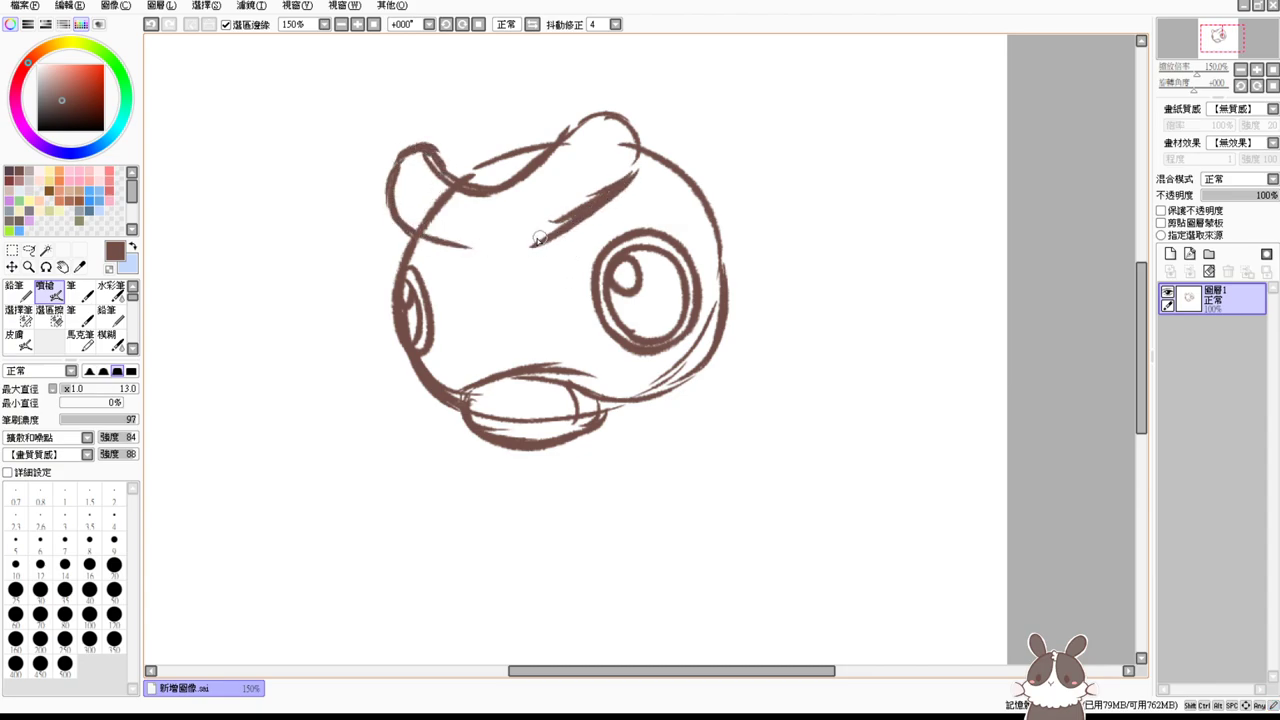
mouse_move(456, 251)
left_mouse_down()
mouse_move(486, 247)
mouse_move(473, 247)
mouse_move(497, 306)
left_mouse_up()
mouse_move(528, 246)
left_mouse_down()
mouse_move(532, 285)
mouse_move(533, 274)
mouse_move(502, 298)
left_mouse_up()
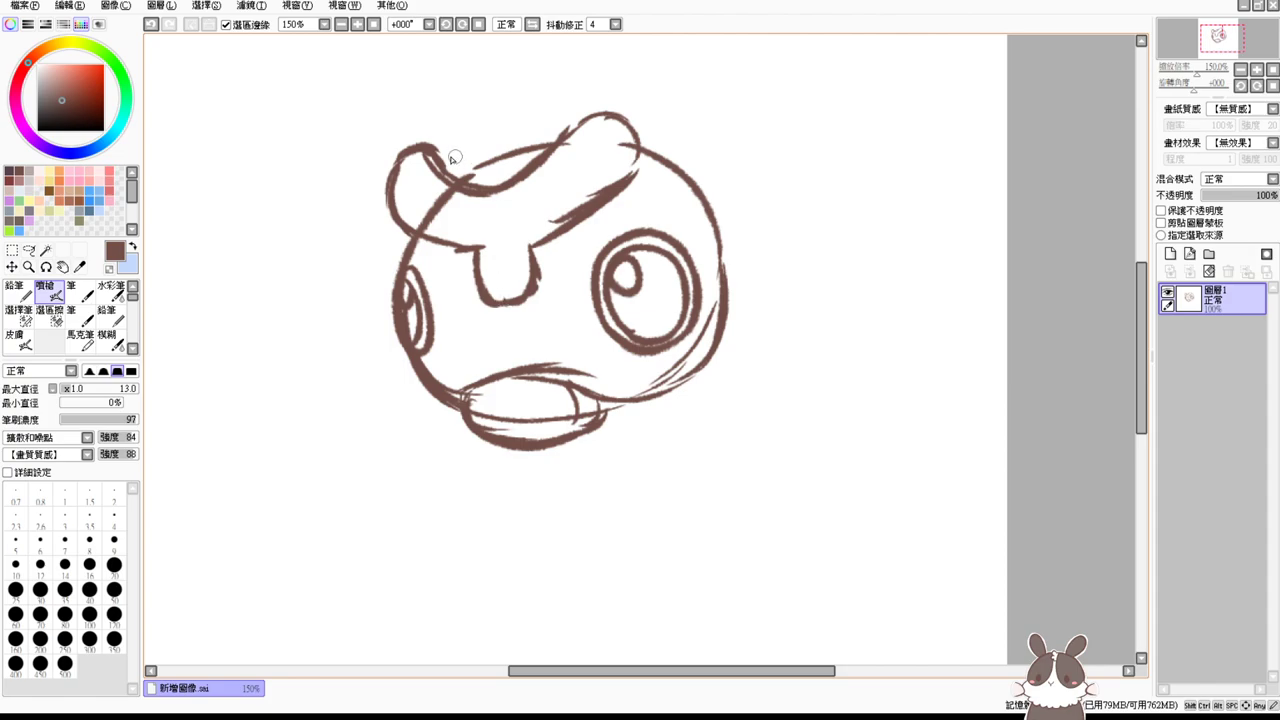
Step: Erase the head outline that crosses the brow's left end, using the eraser at size 20
key("e")
left_click(114, 565)
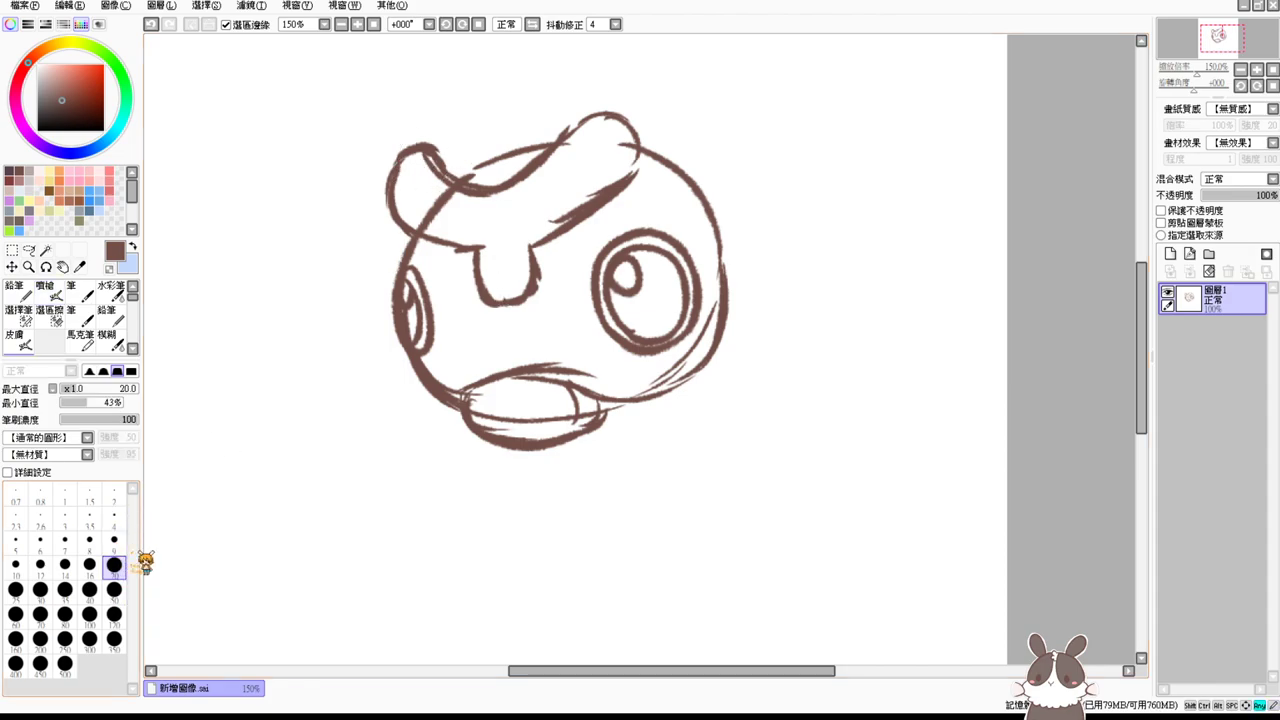
left_click_drag(430, 156, 442, 188)
left_click_drag(444, 196, 429, 218)
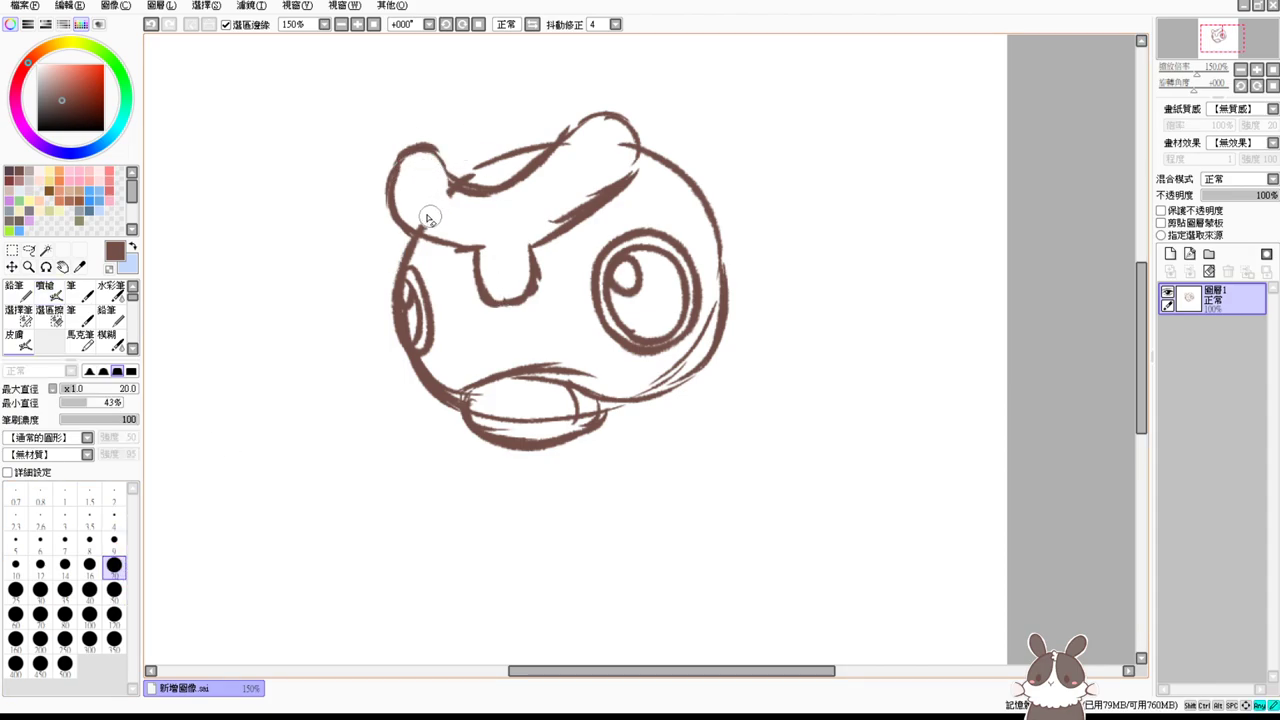
key("e")
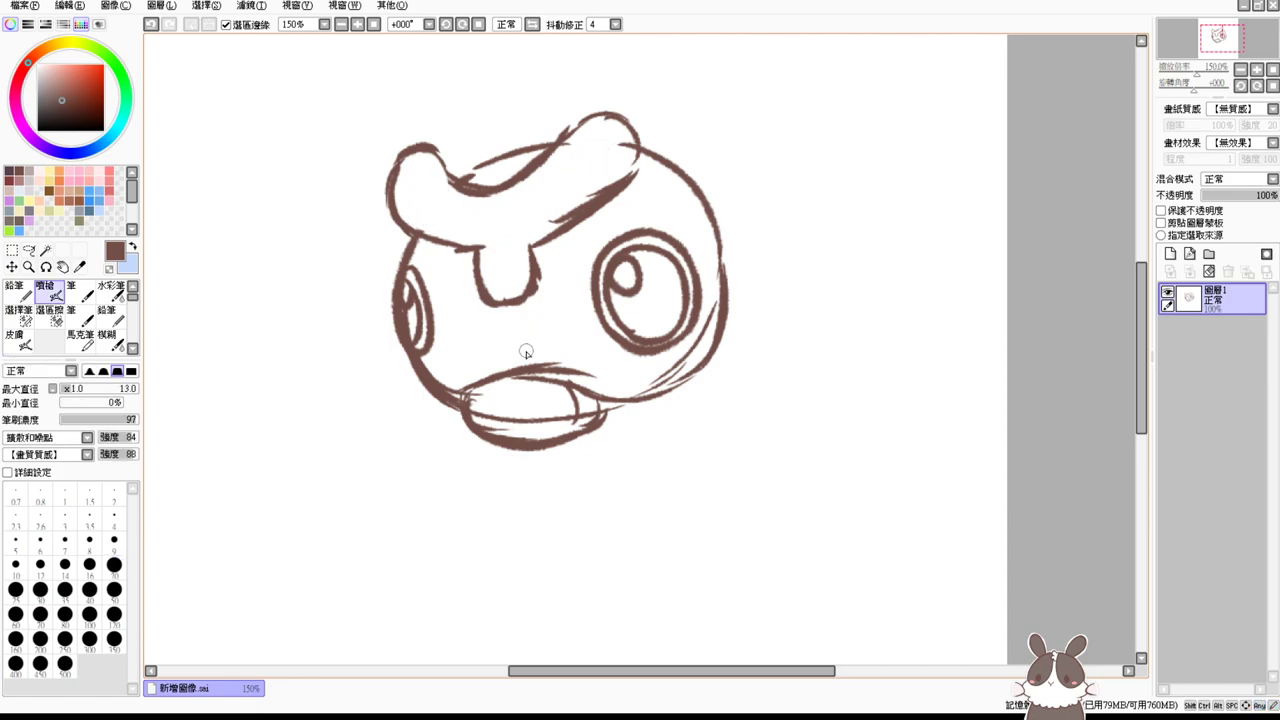
Step: Erase the lines inside the mouth and redraw it with a curved inner opening
key("e")
mouse_move(531, 424)
left_mouse_down()
mouse_move(497, 417)
mouse_move(581, 421)
mouse_move(543, 394)
mouse_move(491, 395)
mouse_move(495, 406)
mouse_move(556, 408)
left_mouse_up()
key("e")
mouse_move(464, 406)
left_mouse_down()
mouse_move(551, 371)
mouse_move(473, 391)
mouse_move(593, 395)
mouse_move(522, 369)
mouse_move(585, 400)
mouse_move(587, 386)
mouse_move(574, 419)
mouse_move(479, 431)
mouse_move(463, 407)
mouse_move(585, 422)
mouse_move(583, 399)
mouse_move(543, 432)
mouse_move(566, 439)
mouse_move(533, 400)
mouse_move(495, 428)
mouse_move(568, 409)
mouse_move(509, 419)
mouse_move(587, 415)
mouse_move(527, 411)
mouse_move(595, 425)
left_mouse_up()
Step: Thicken the right side of the head outline and try a pointed spike at its upper right
left_click_drag(716, 230, 730, 291)
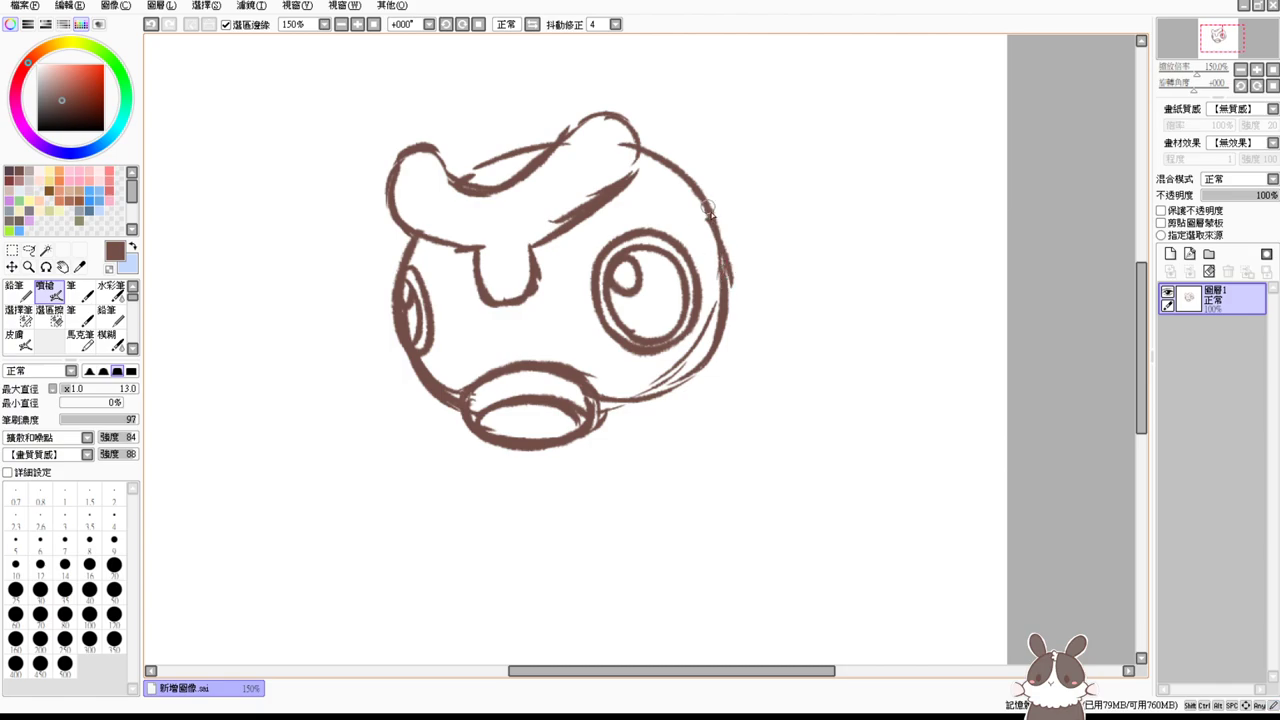
left_click_drag(709, 206, 726, 304)
left_click_drag(728, 282, 723, 316)
left_click_drag(696, 180, 768, 121)
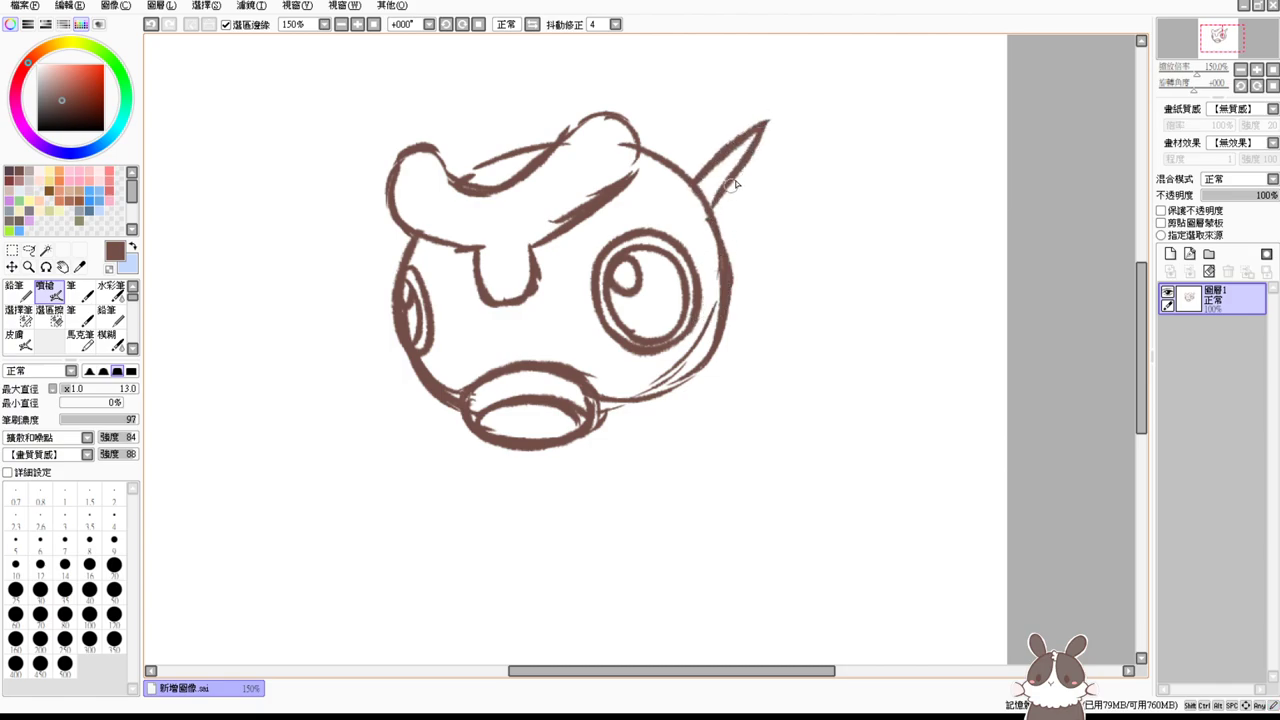
key("ctrl+z")
Step: Move the whole head drawing down and slightly left on the canvas at 100% magnification
left_click(342, 24)
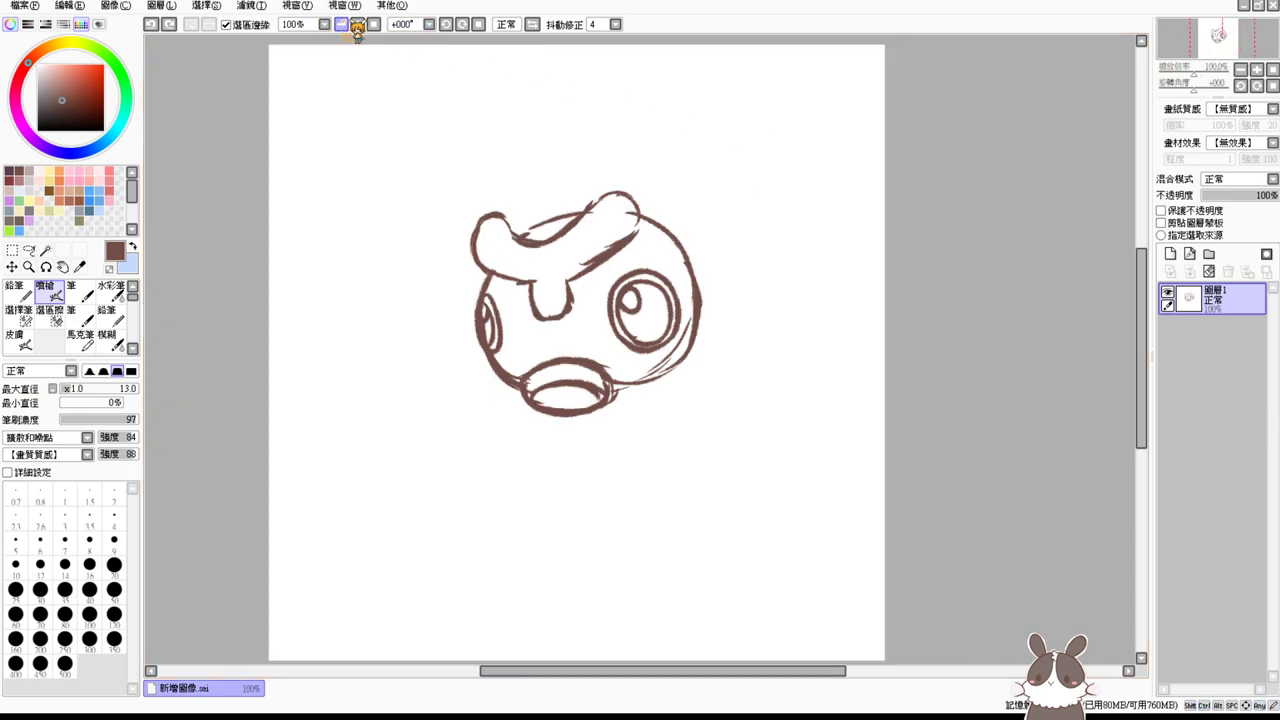
mouse_move(772, 288)
left_mouse_down()
mouse_move(726, 423)
mouse_move(720, 404)
left_mouse_up()
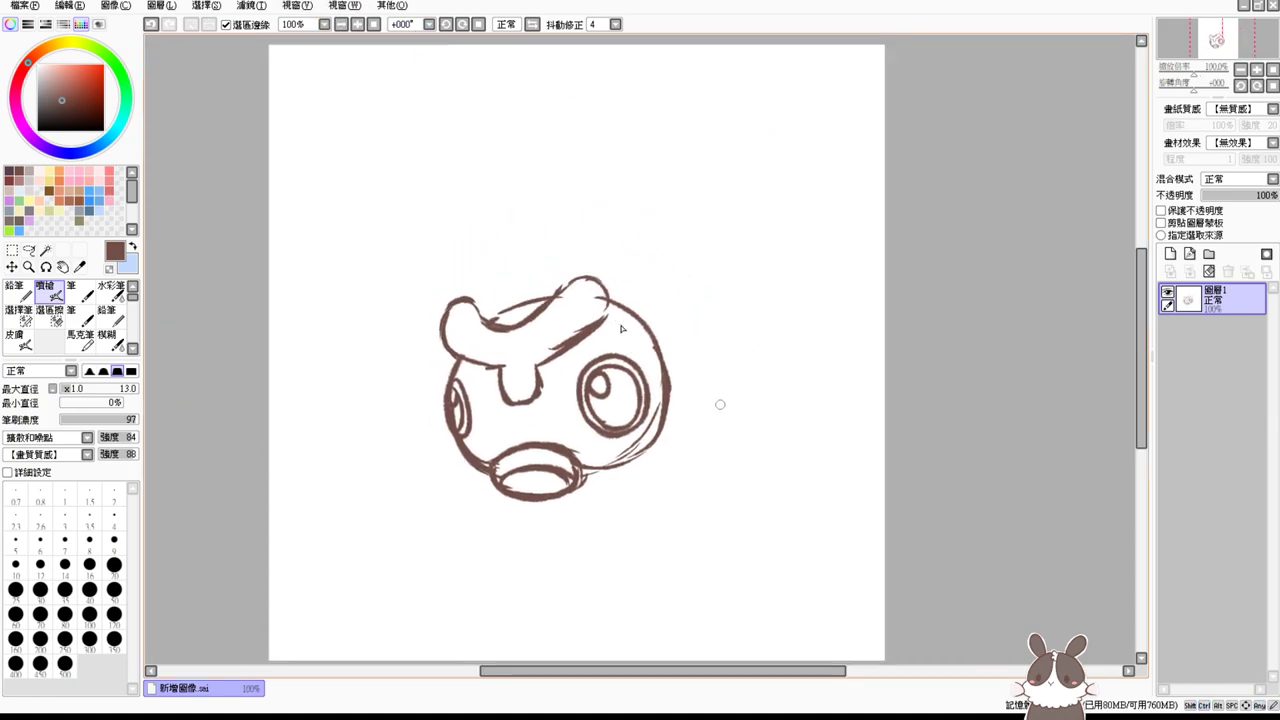
Step: Erase the stray strokes along the head's lower-right contour and trim the right eye's outer edge at 200% magnification
scroll(590, 440, "up", 2)
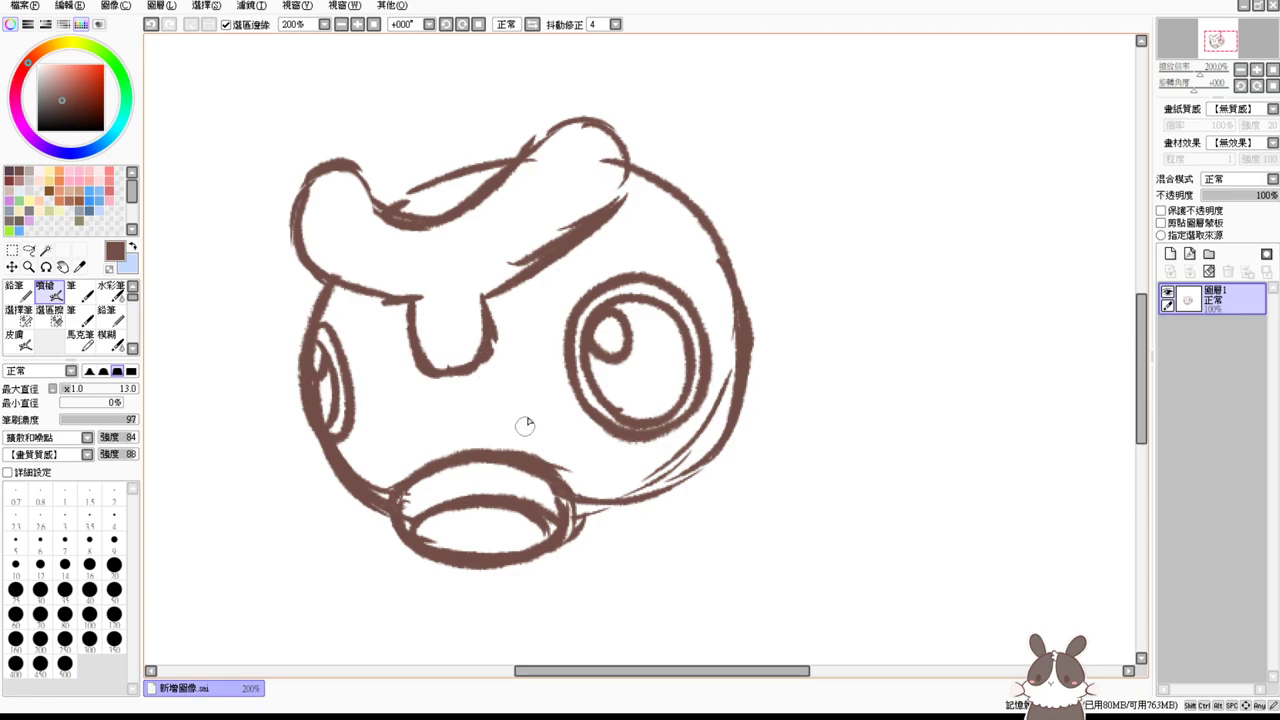
mouse_move(529, 442)
left_mouse_down()
mouse_move(555, 432)
mouse_move(543, 366)
left_mouse_up()
key("e")
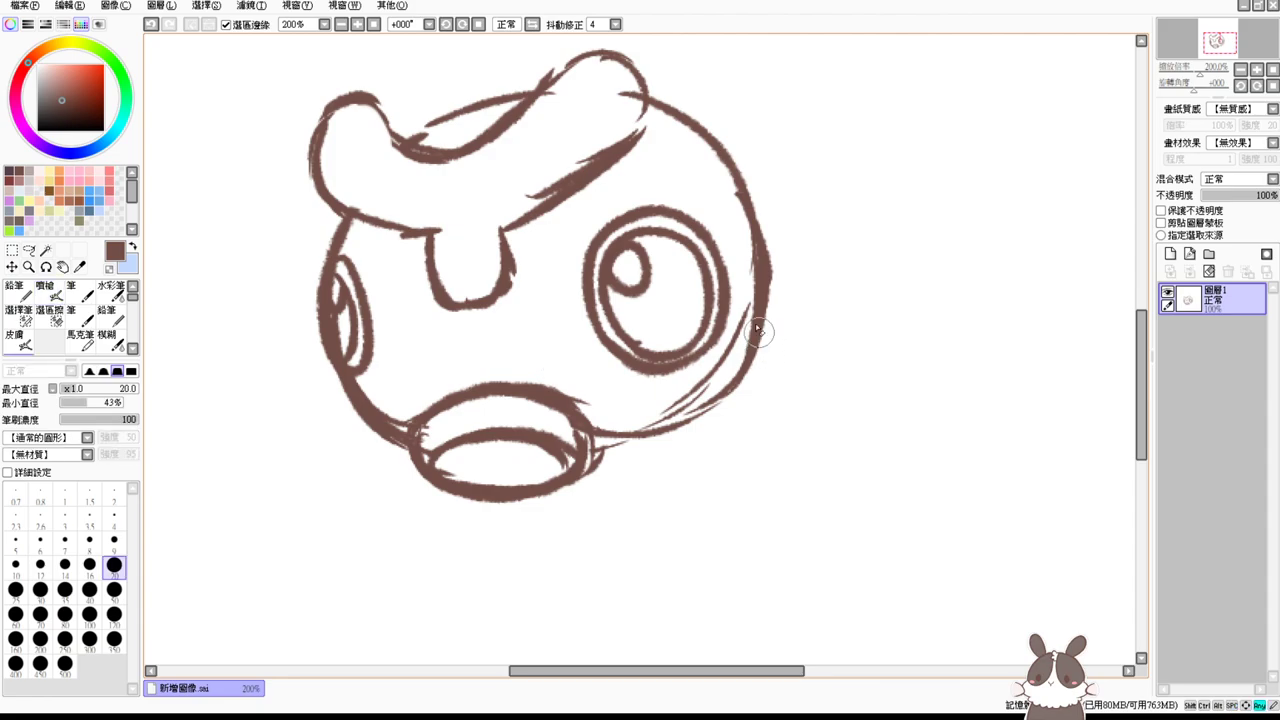
left_click_drag(705, 397, 645, 408)
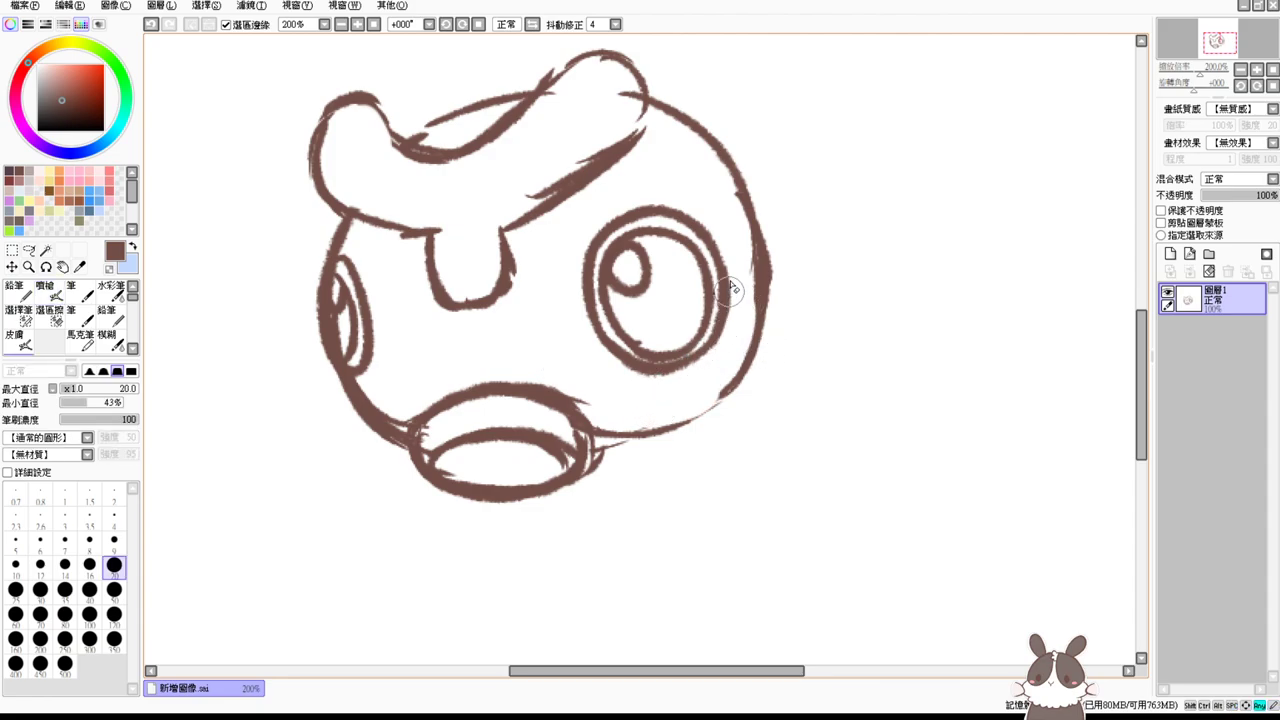
left_click_drag(740, 248, 741, 328)
key("v")
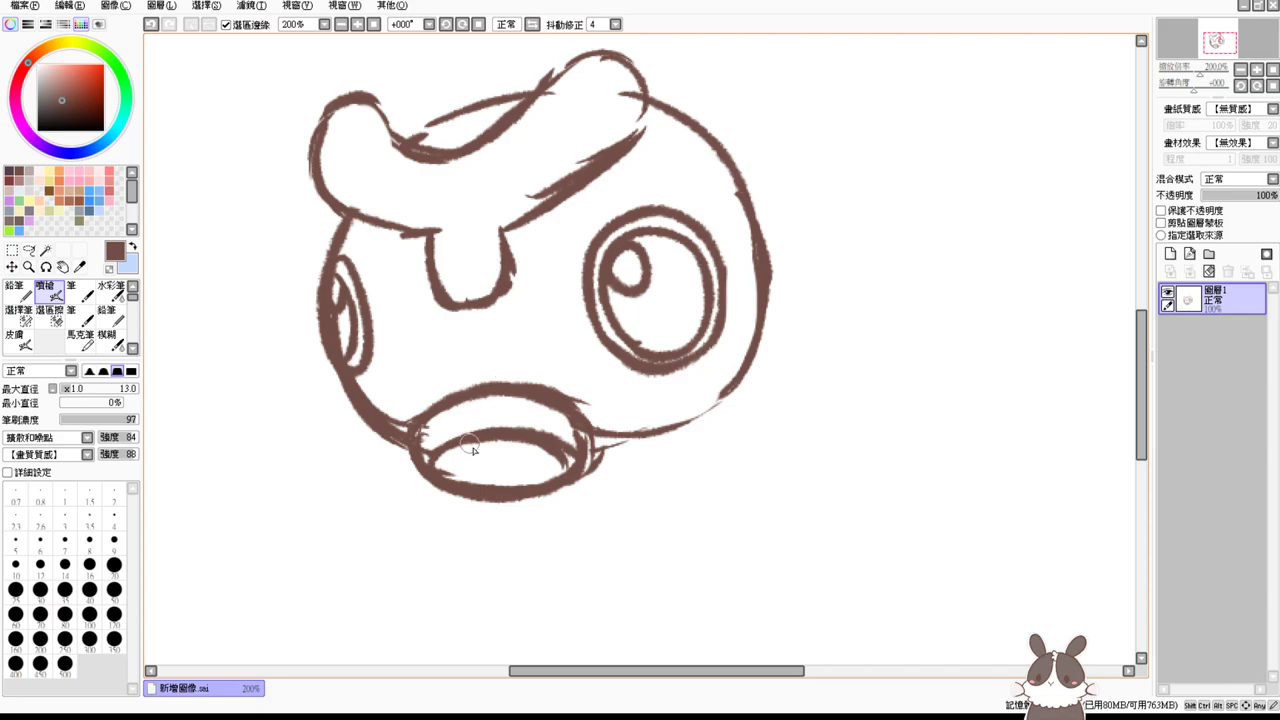
Step: Erase the inside and lower half of the mouth and redraw a shallower lower lip
key("e")
mouse_move(469, 444)
left_mouse_down()
mouse_move(492, 464)
mouse_move(464, 472)
mouse_move(525, 452)
mouse_move(443, 445)
mouse_move(472, 493)
mouse_move(531, 499)
left_mouse_up()
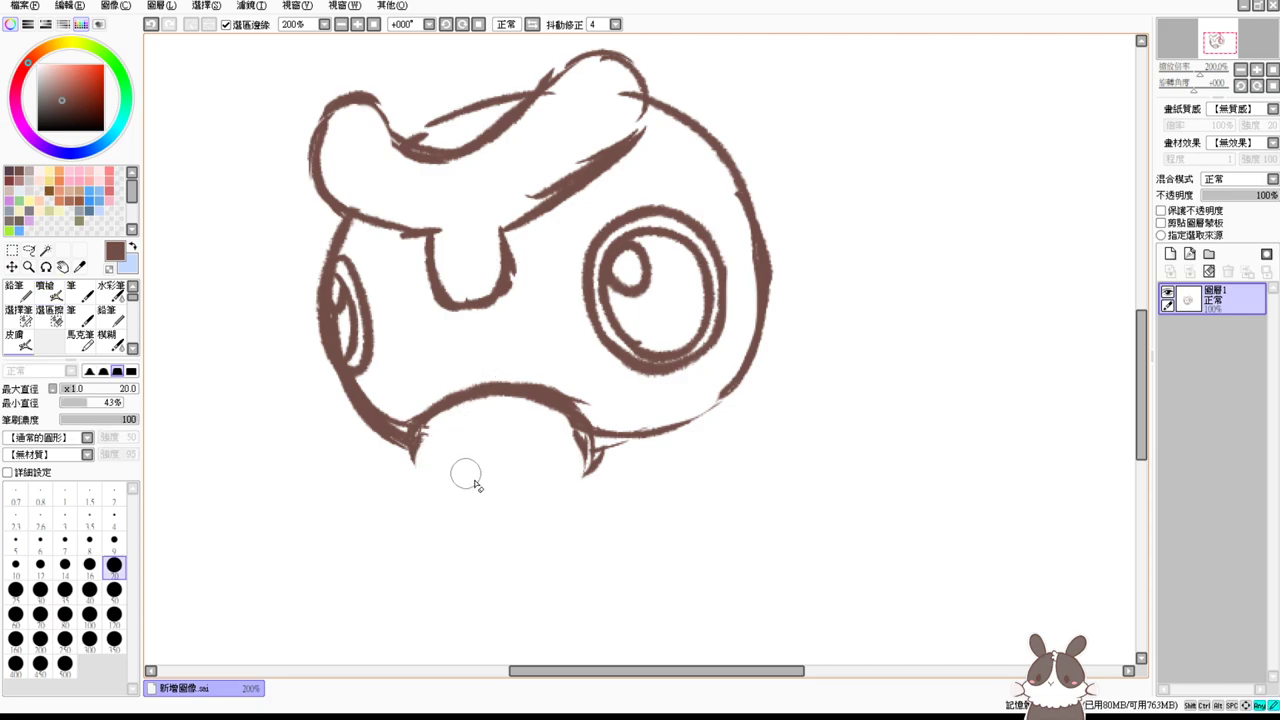
key("v")
mouse_move(420, 425)
left_mouse_down()
mouse_move(430, 470)
mouse_move(508, 483)
left_mouse_up()
mouse_move(576, 412)
left_mouse_down()
mouse_move(582, 455)
mouse_move(512, 486)
left_mouse_up()
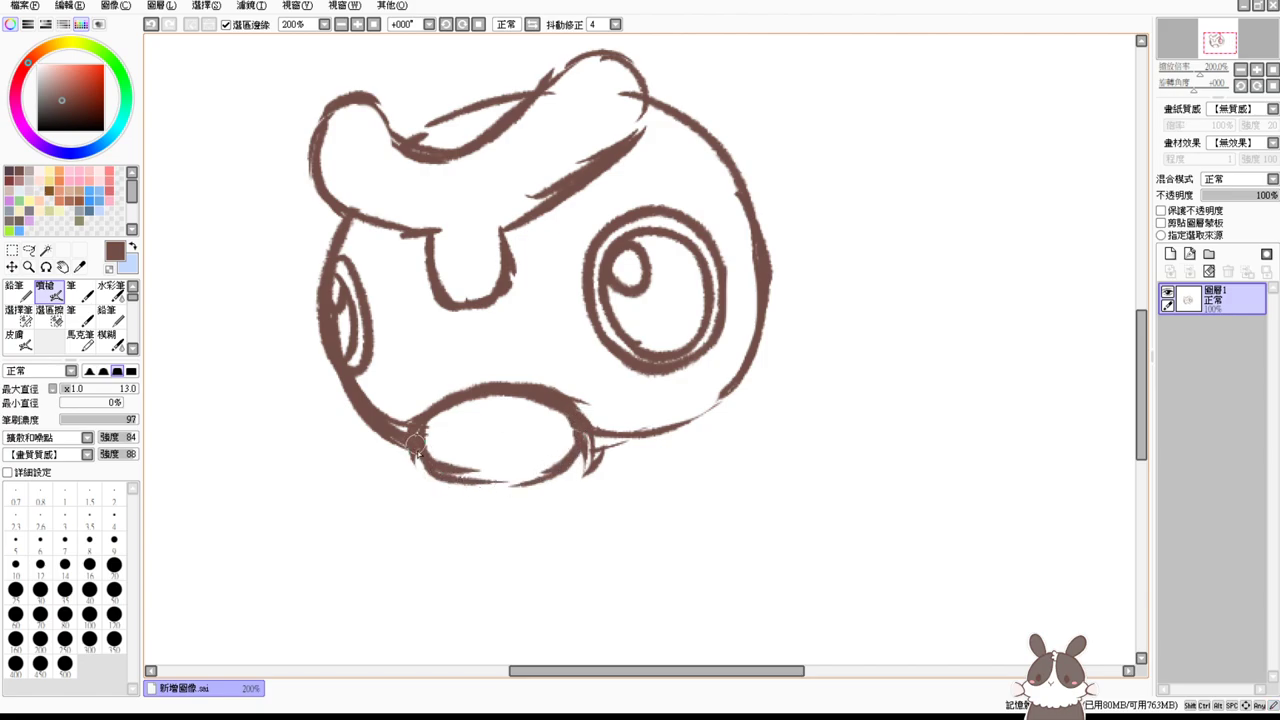
left_click_drag(416, 444, 517, 484)
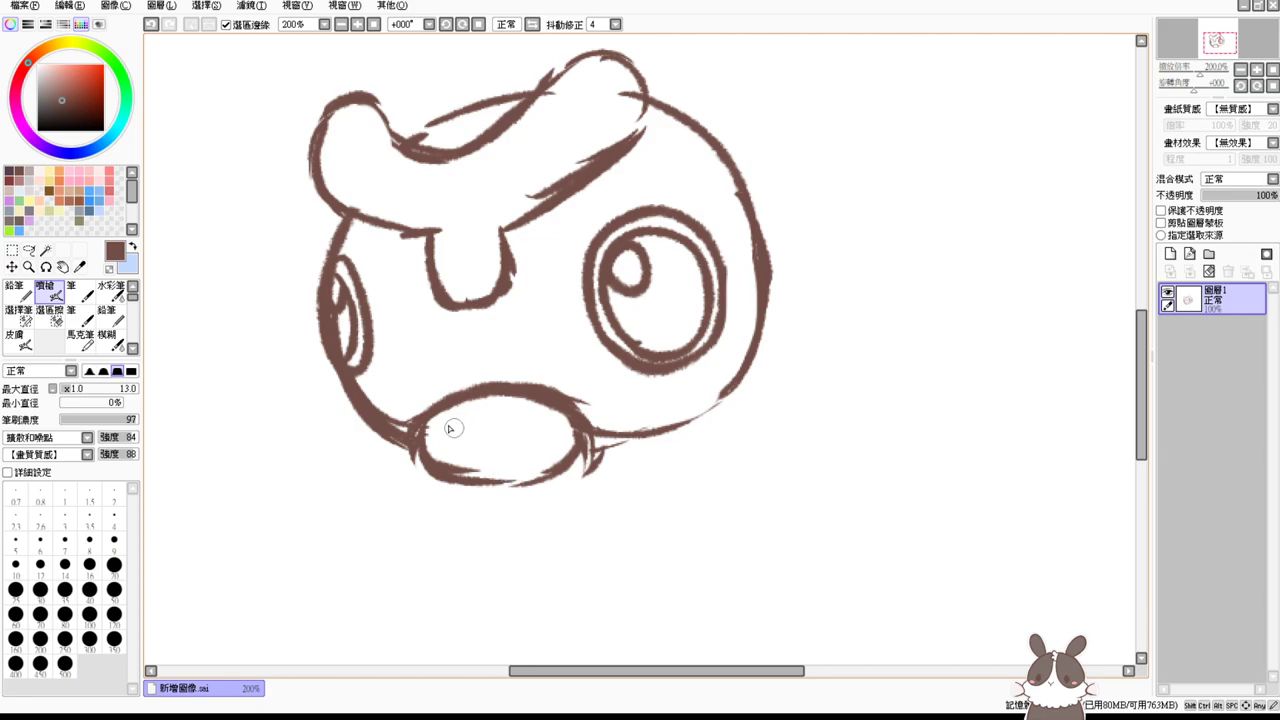
Step: Clean up the mouth's left corner and thicken its outline at both corners and along the lower edge
key("e")
left_click_drag(409, 463, 400, 480)
key("b")
left_click_drag(414, 432, 422, 464)
mouse_move(592, 440)
left_mouse_down()
mouse_move(525, 483)
mouse_move(450, 465)
mouse_move(515, 482)
left_mouse_up()
key("e")
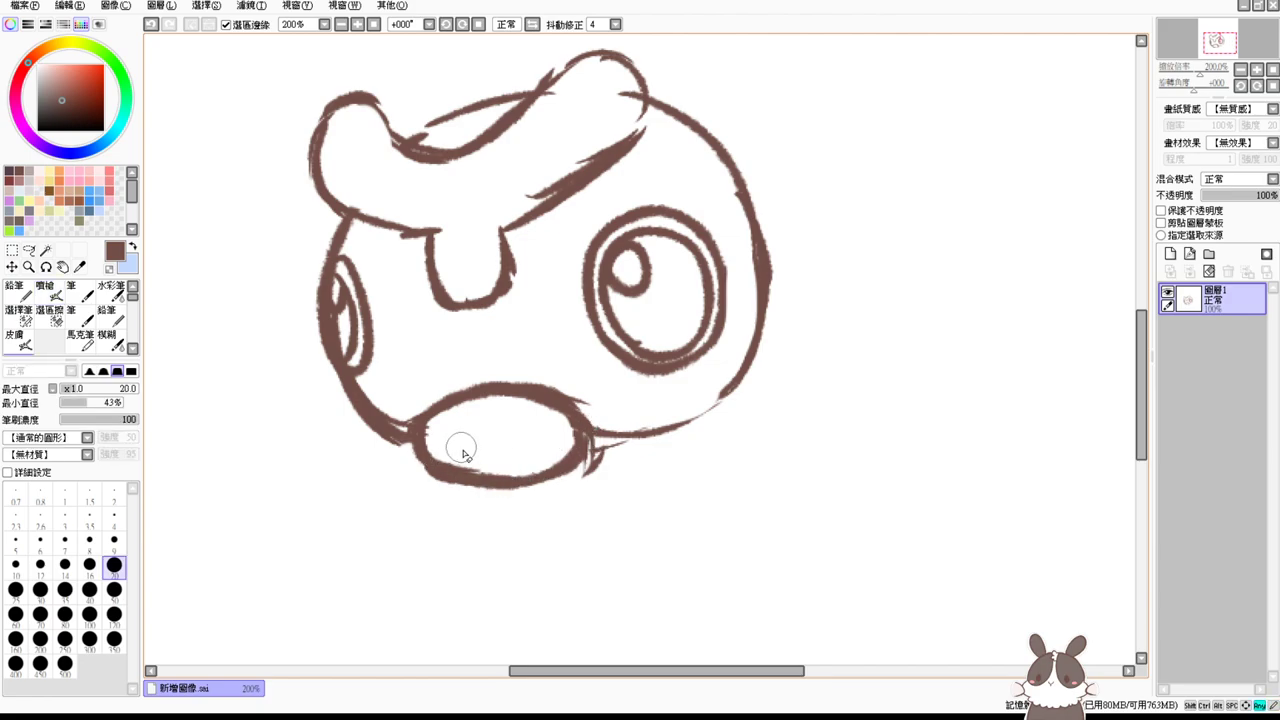
key("b")
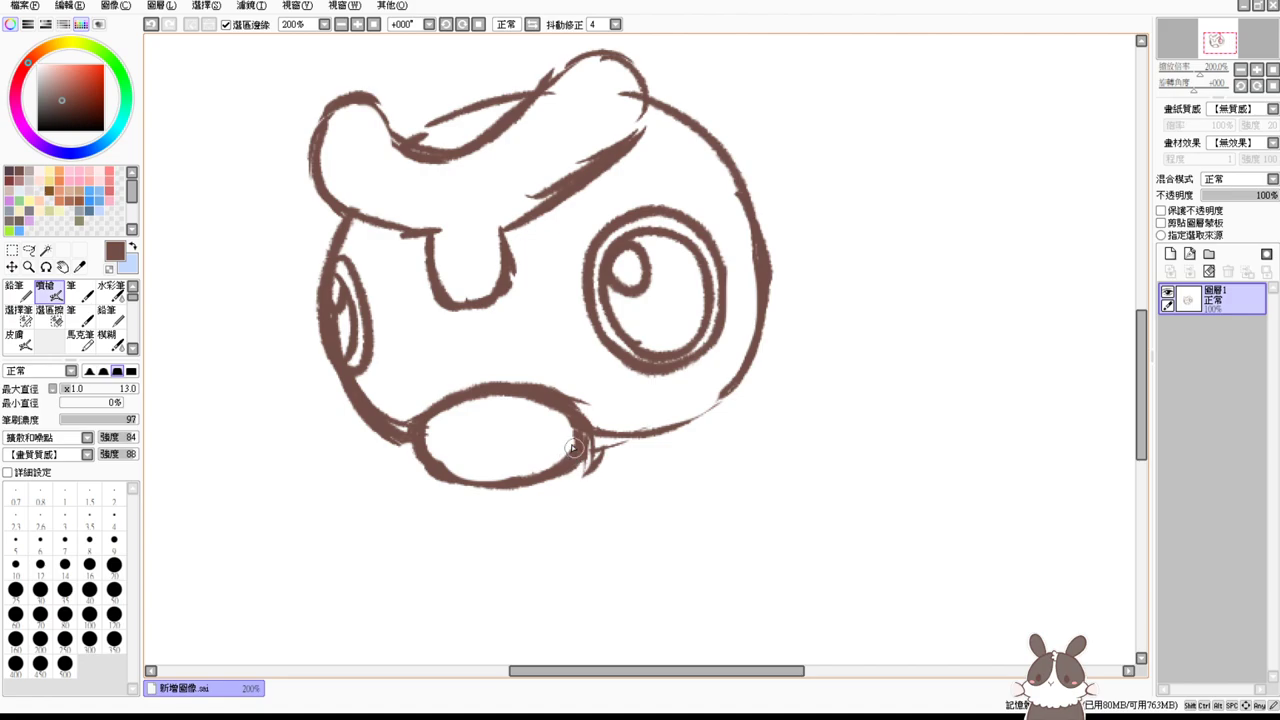
Step: Try a small oval beside the head, undo it and erase the stray marks outside the mouth's right corner
left_click_drag(843, 483, 848, 465)
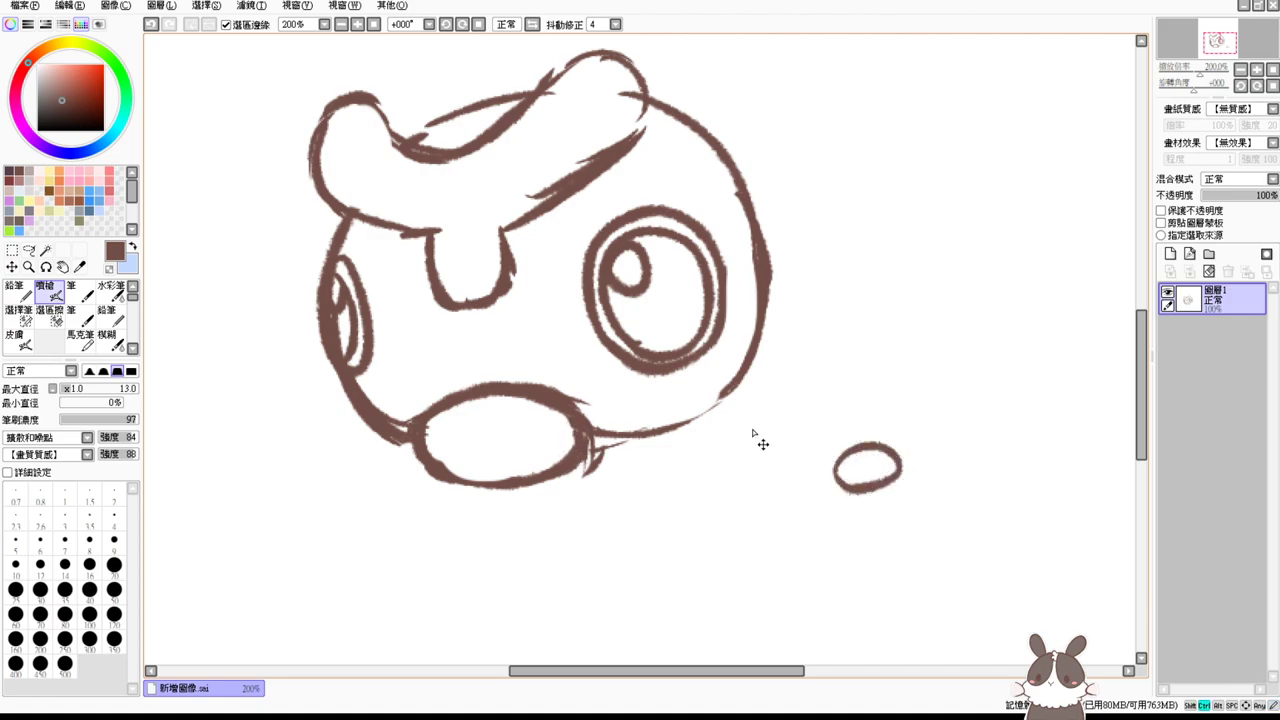
key("ctrl+z")
key("e")
left_click_drag(612, 460, 592, 474)
key("b")
Step: Sketch two small stick figures, each crossed by a horizontal line, below and to the right of the head
mouse_move(732, 516)
left_mouse_down()
mouse_move(734, 478)
mouse_move(718, 517)
mouse_move(732, 557)
mouse_move(700, 548)
mouse_move(795, 552)
left_mouse_up()
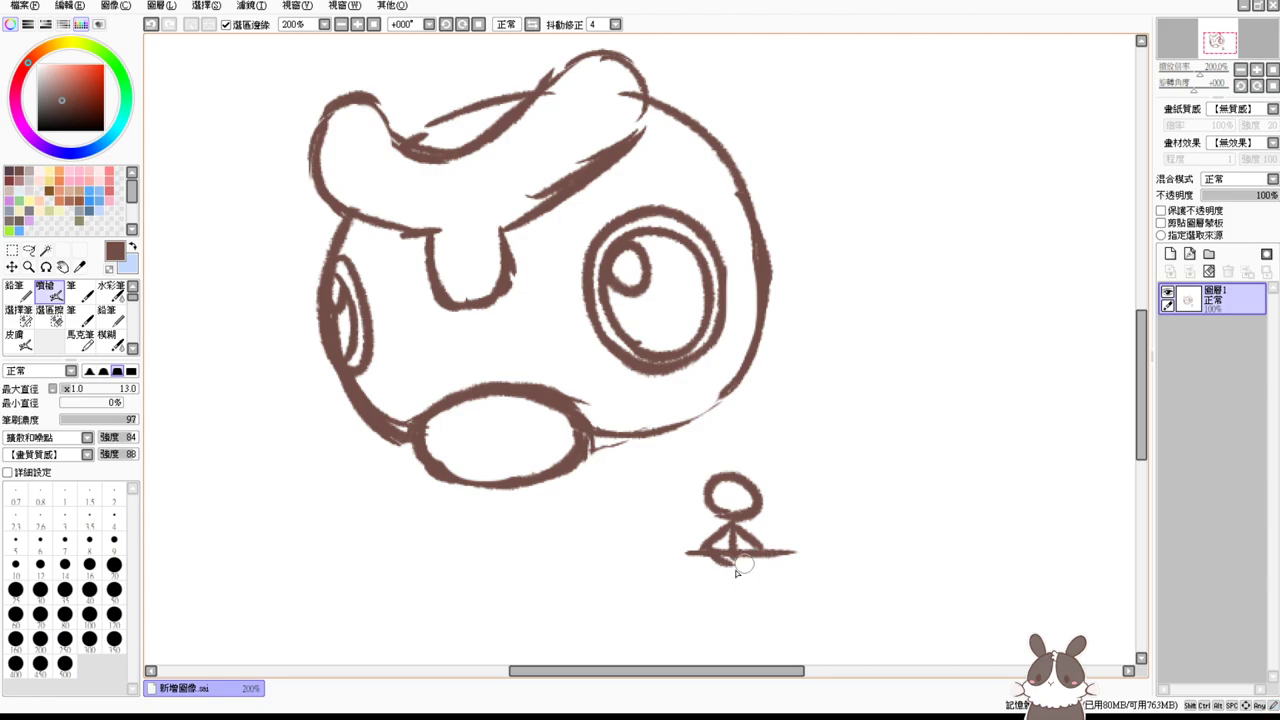
mouse_move(704, 562)
left_mouse_down()
mouse_move(766, 561)
mouse_move(716, 576)
mouse_move(764, 571)
left_mouse_up()
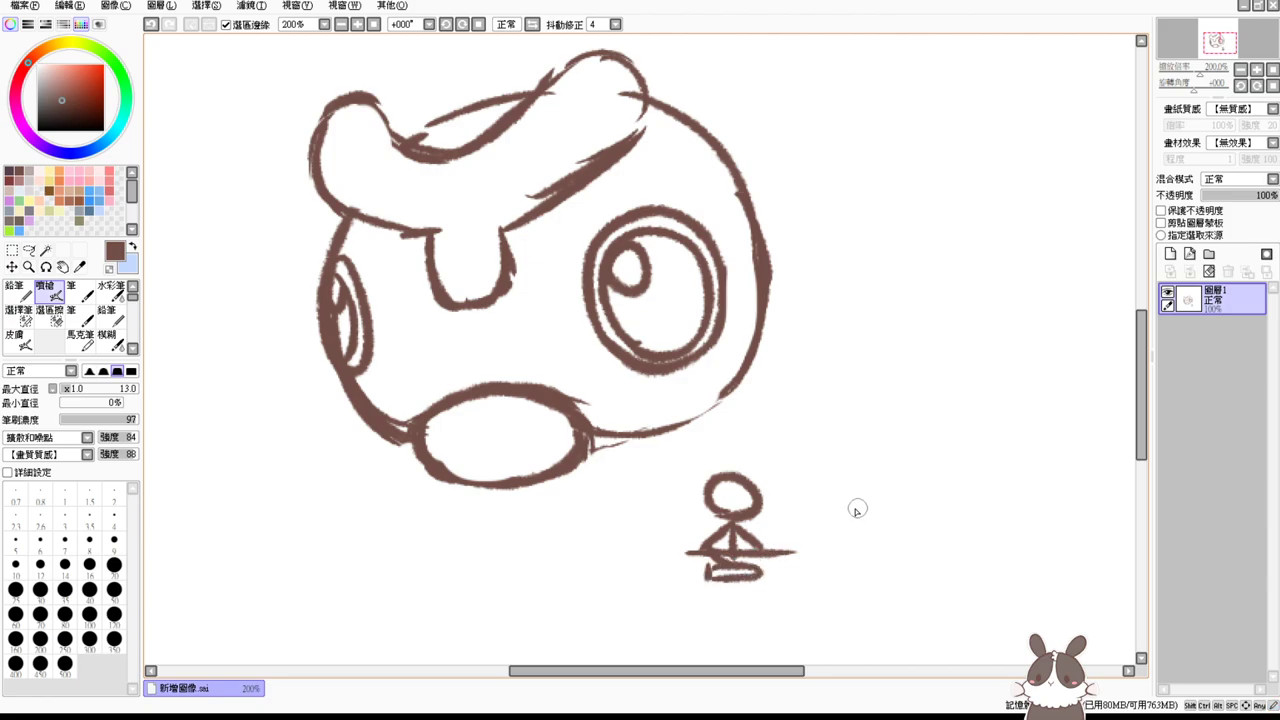
mouse_move(851, 508)
left_mouse_down()
mouse_move(875, 558)
mouse_move(904, 530)
mouse_move(848, 535)
mouse_move(876, 558)
mouse_move(903, 545)
mouse_move(895, 559)
left_mouse_up()
left_click_drag(825, 550, 927, 550)
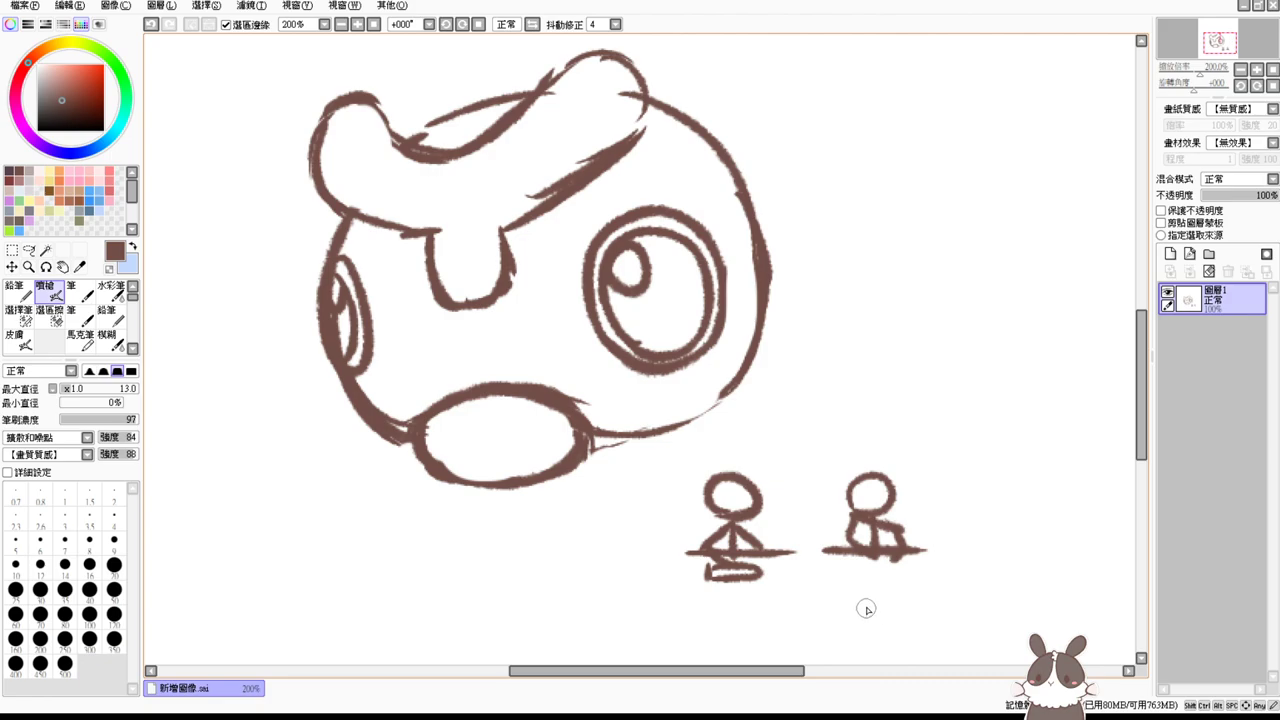
Step: Undo all strokes of the two small stick figures
key("ctrl+z")
key("ctrl+z")
key("ctrl+z")
key("ctrl+z")
key("ctrl+z")
key("ctrl+z")
key("ctrl+z")
key("ctrl+z")
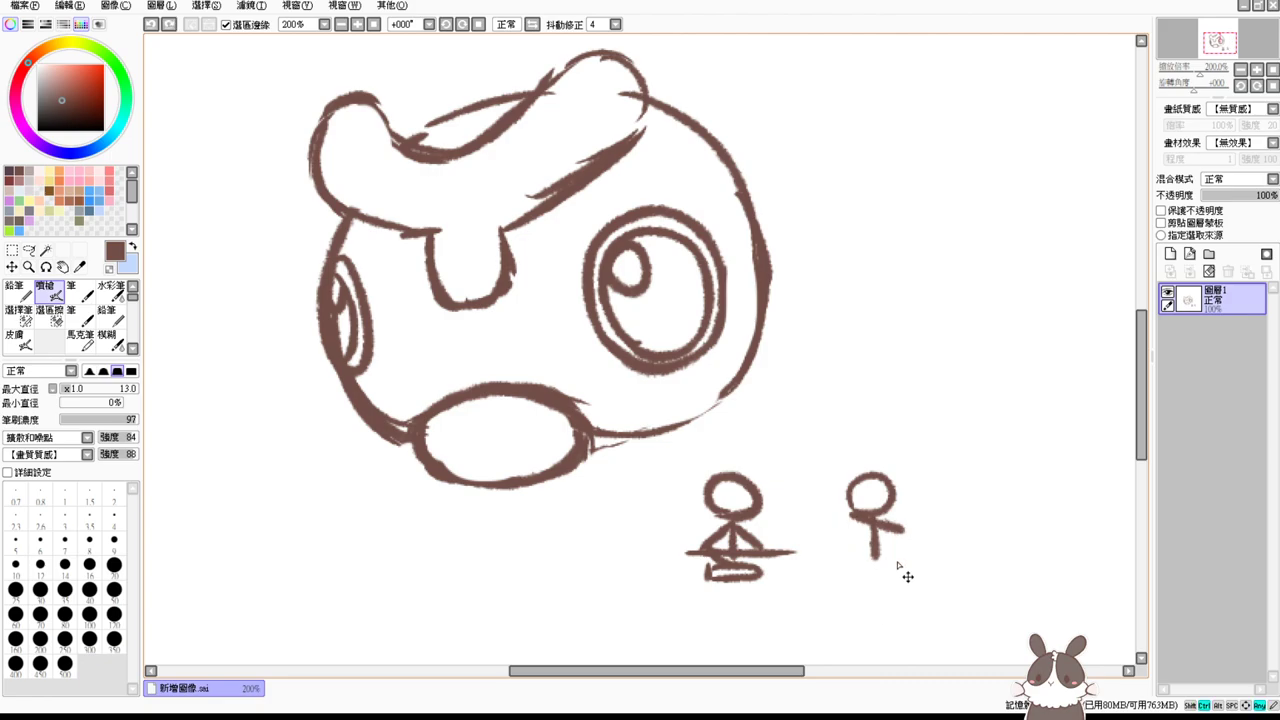
key("ctrl+z")
key("ctrl+z")
key("ctrl+z")
key("ctrl+z")
key("ctrl+z")
key("ctrl+z")
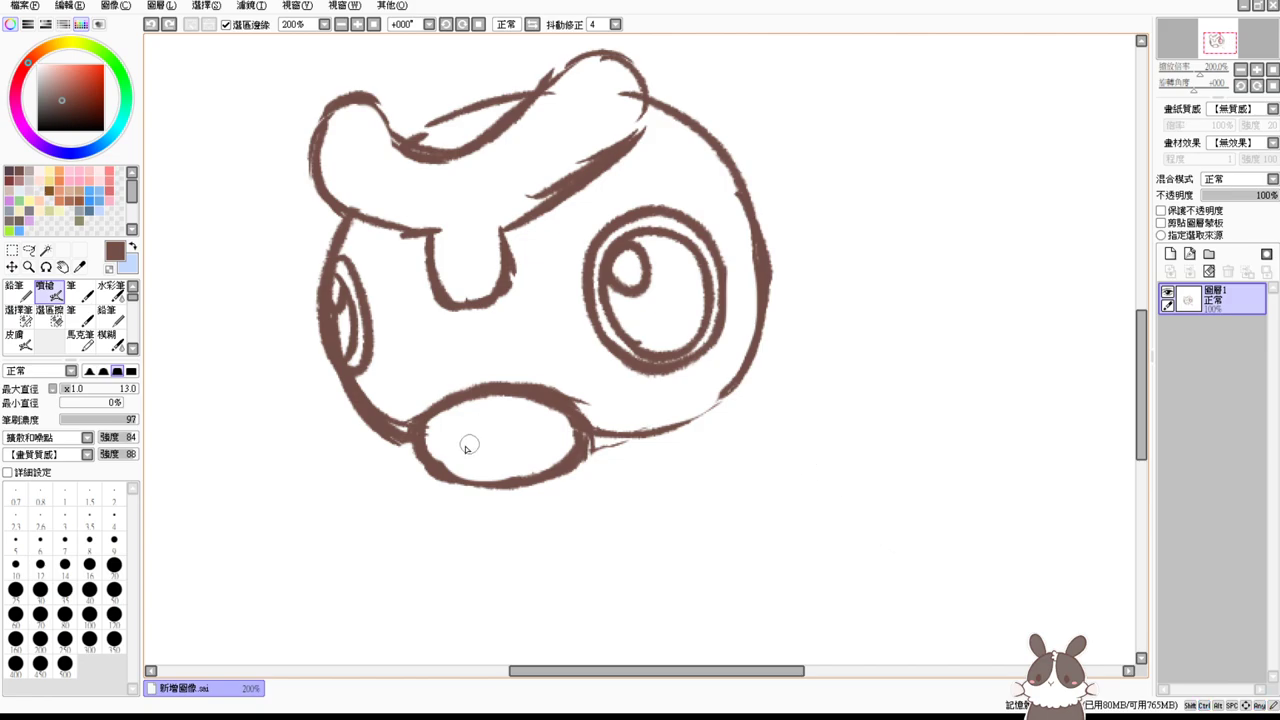
Step: Draw an arched inner line inside the mouth and add a shorter second arc beneath it
mouse_move(438, 455)
left_mouse_down()
mouse_move(517, 430)
mouse_move(558, 464)
left_mouse_up()
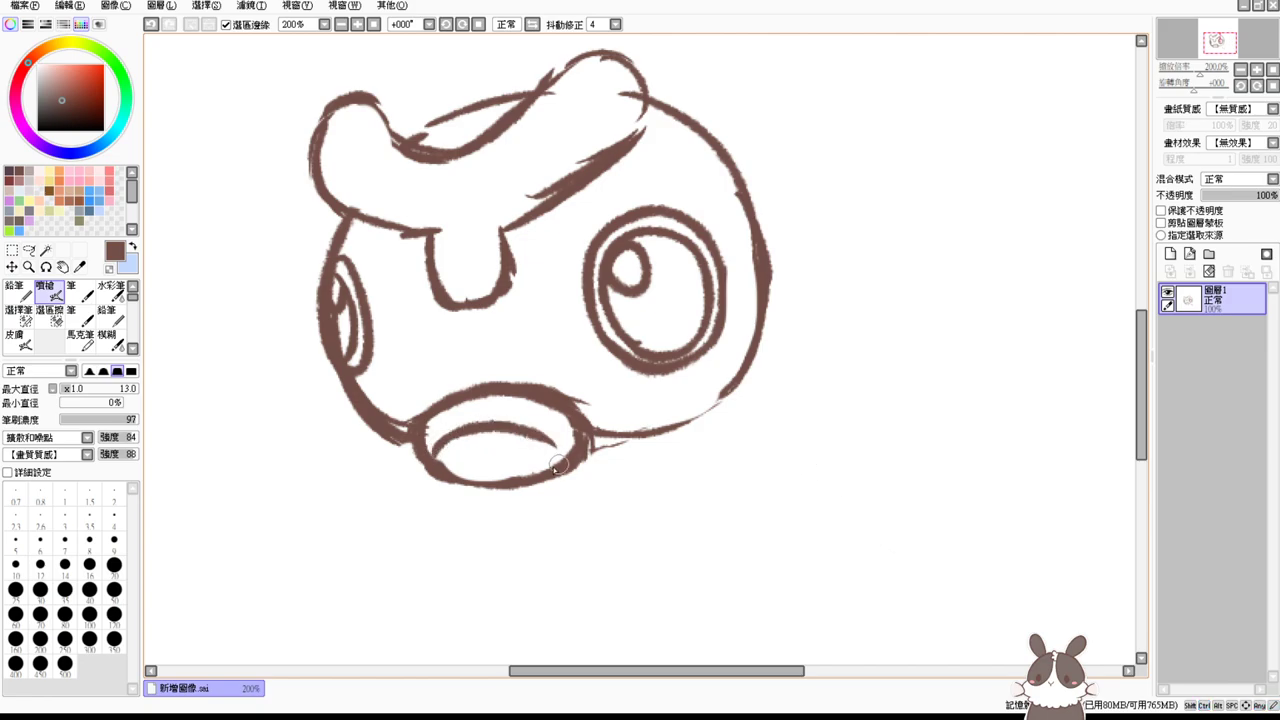
left_click_drag(482, 441, 558, 473)
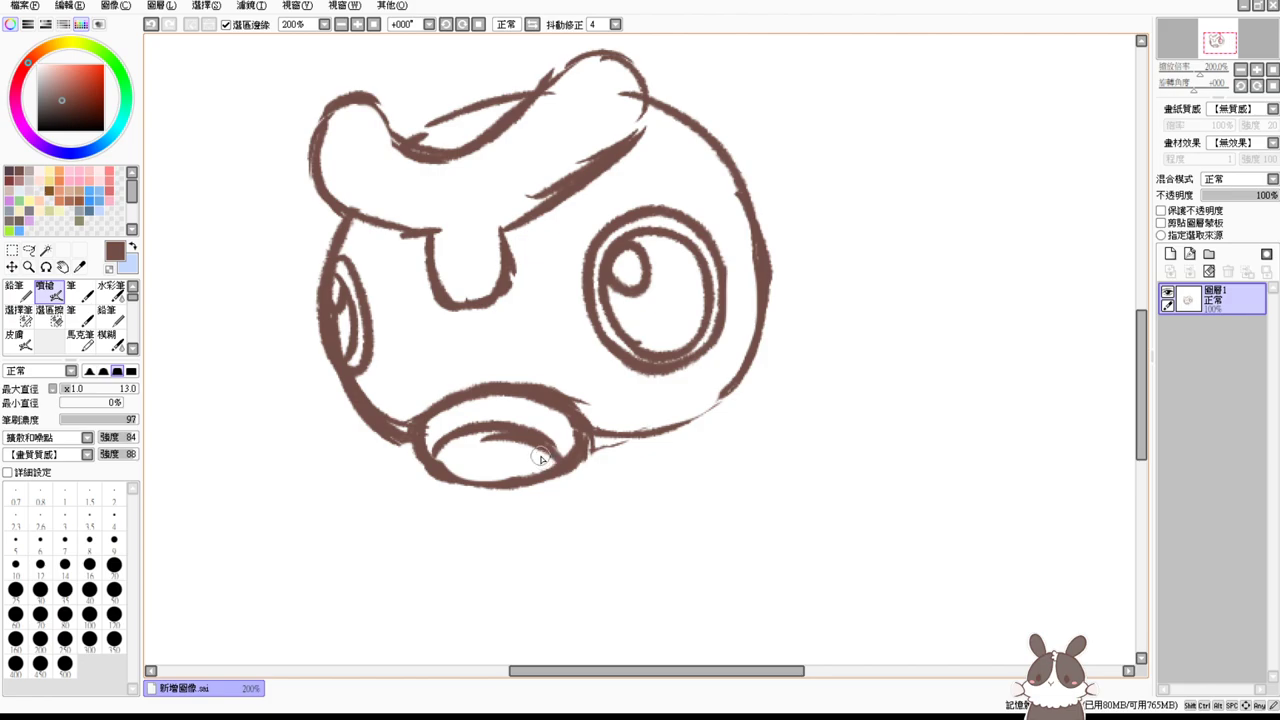
Step: Sketch a small pointed fin on each lower side of the head, one beside each end of the jaw
scroll(790, 300, "up", 3)
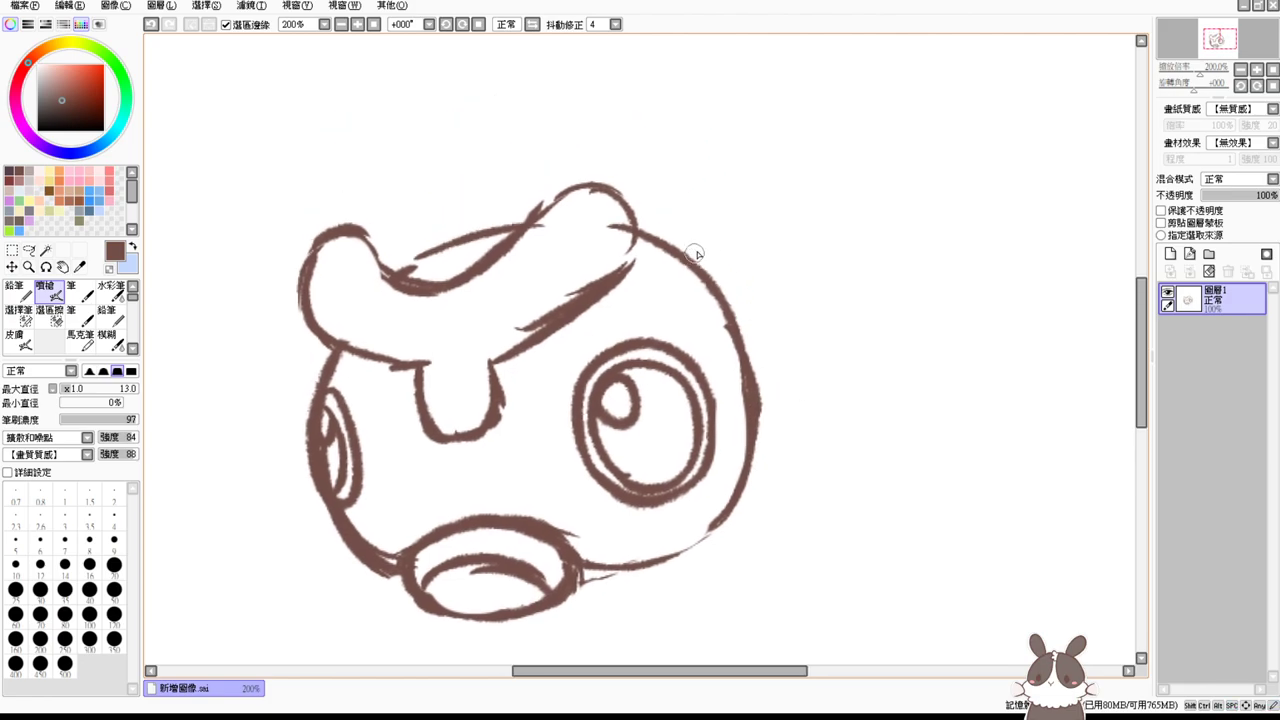
left_click_drag(665, 558, 743, 563)
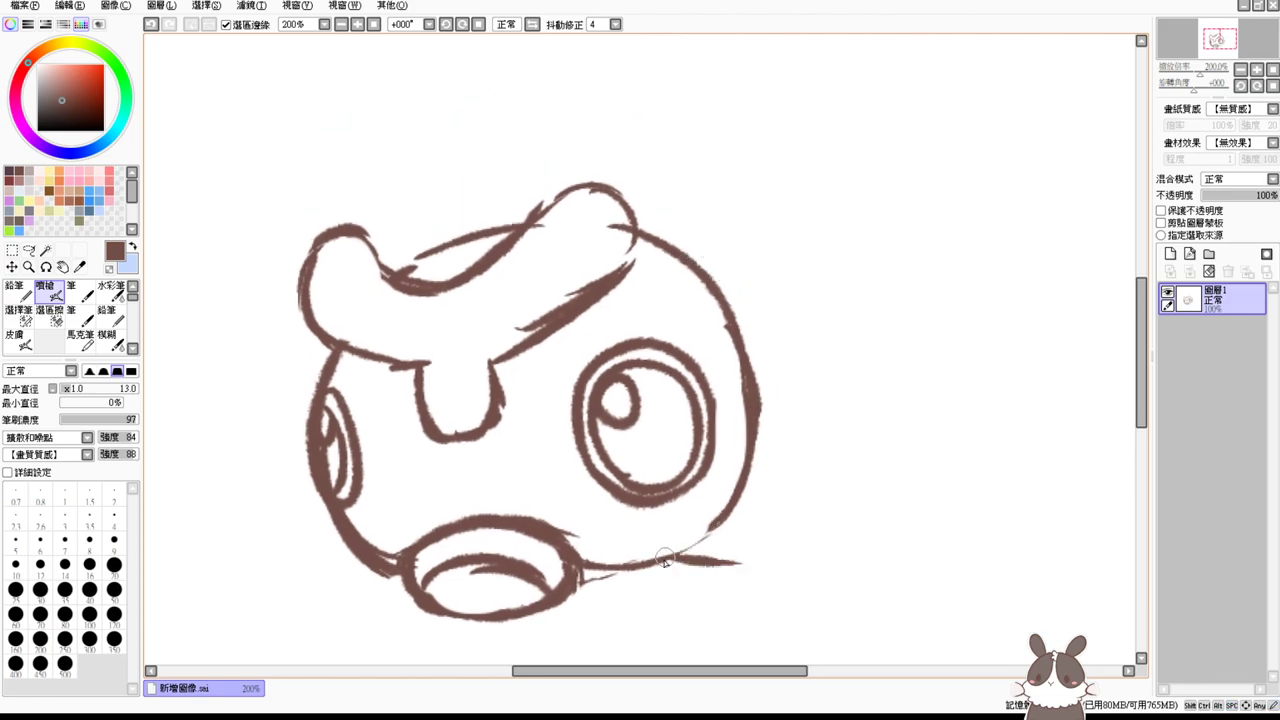
left_click_drag(665, 557, 781, 574)
left_click_drag(717, 529, 776, 572)
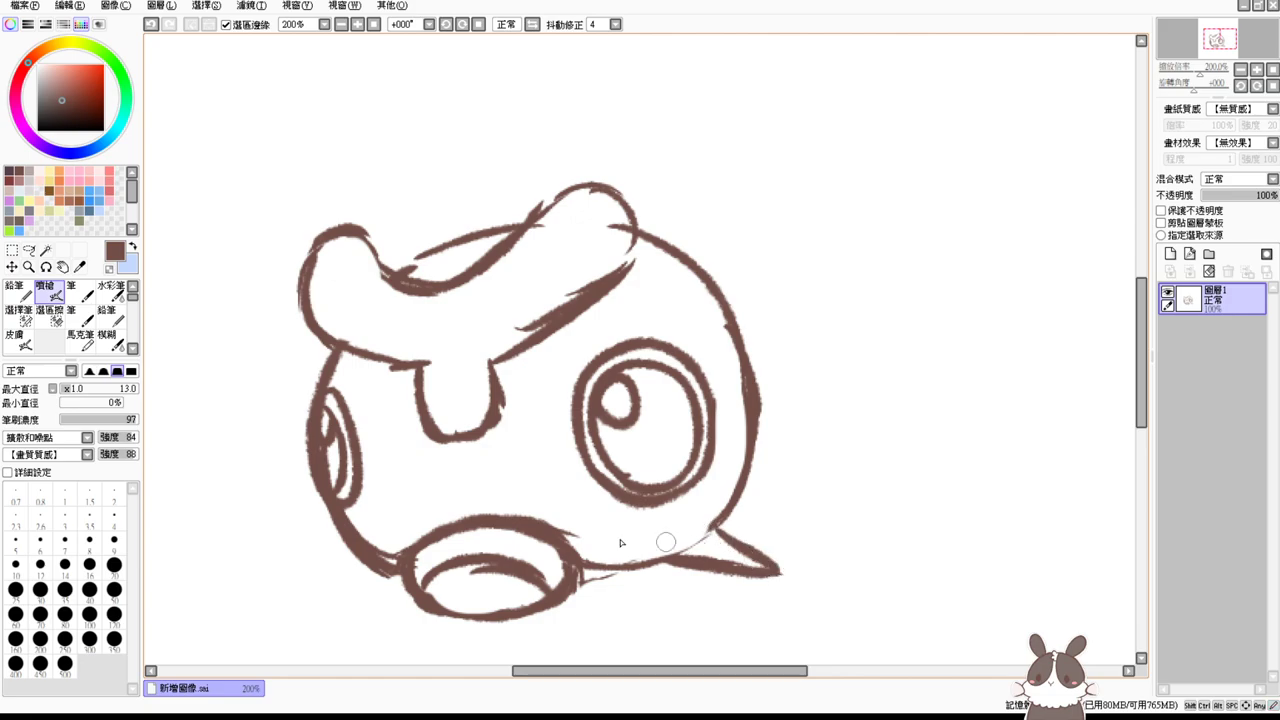
mouse_move(362, 548)
left_mouse_down()
mouse_move(343, 606)
mouse_move(387, 585)
left_mouse_up()
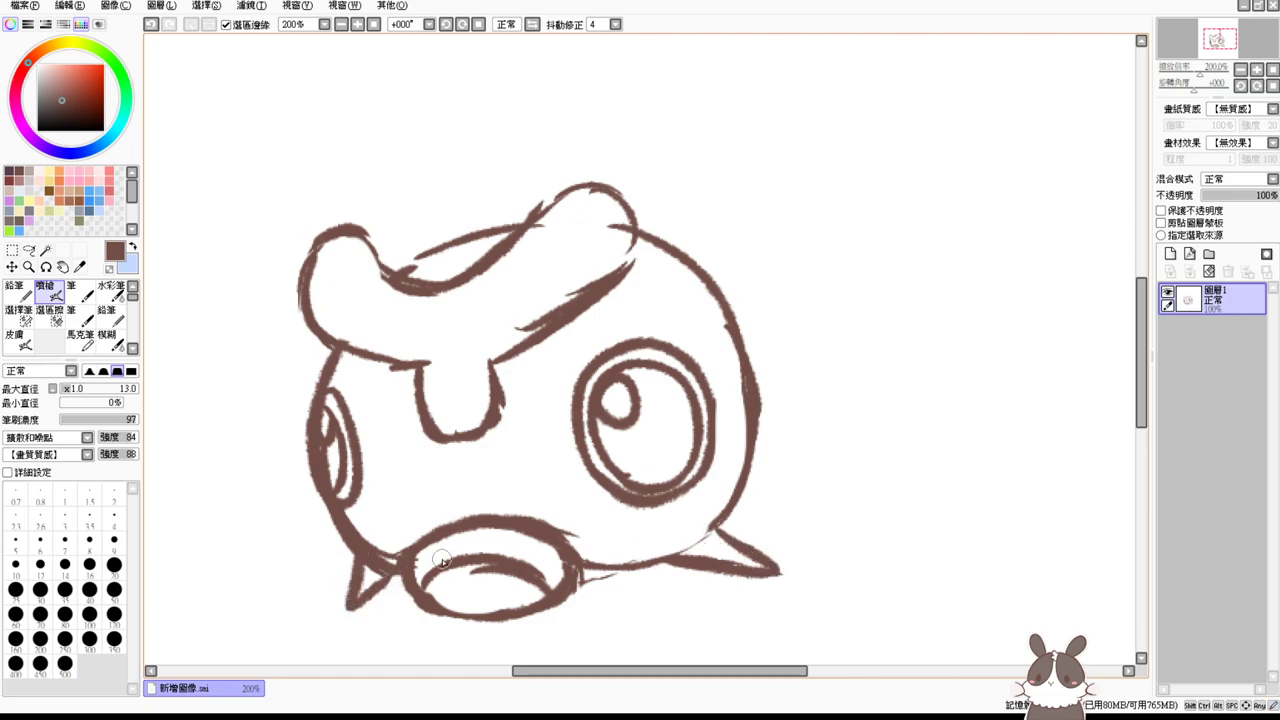
Step: Draw a tall pointed ear at the head's upper right and erase the head outline crossing its base
mouse_move(690, 222)
left_mouse_down()
mouse_move(839, 127)
mouse_move(801, 146)
mouse_move(801, 135)
mouse_move(772, 238)
mouse_move(703, 260)
left_mouse_up()
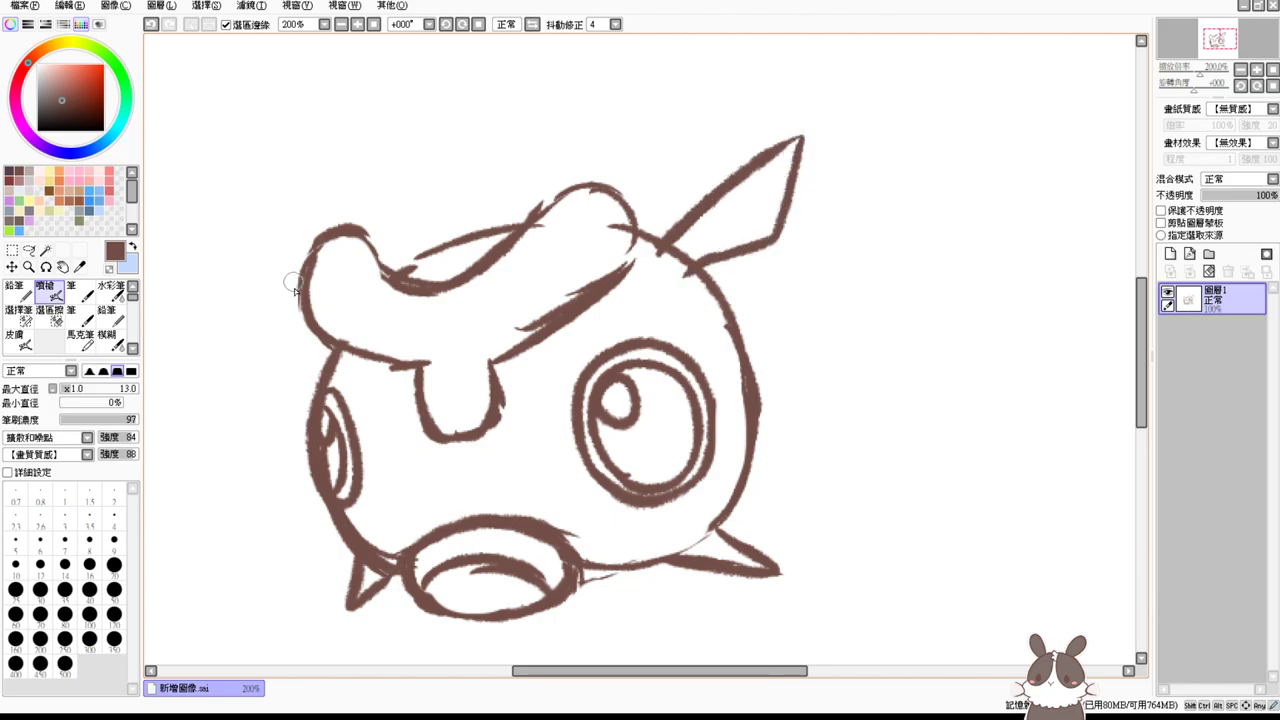
left_click_drag(262, 260, 300, 315)
key("ctrl+z")
key("e")
left_click_drag(674, 252, 666, 277)
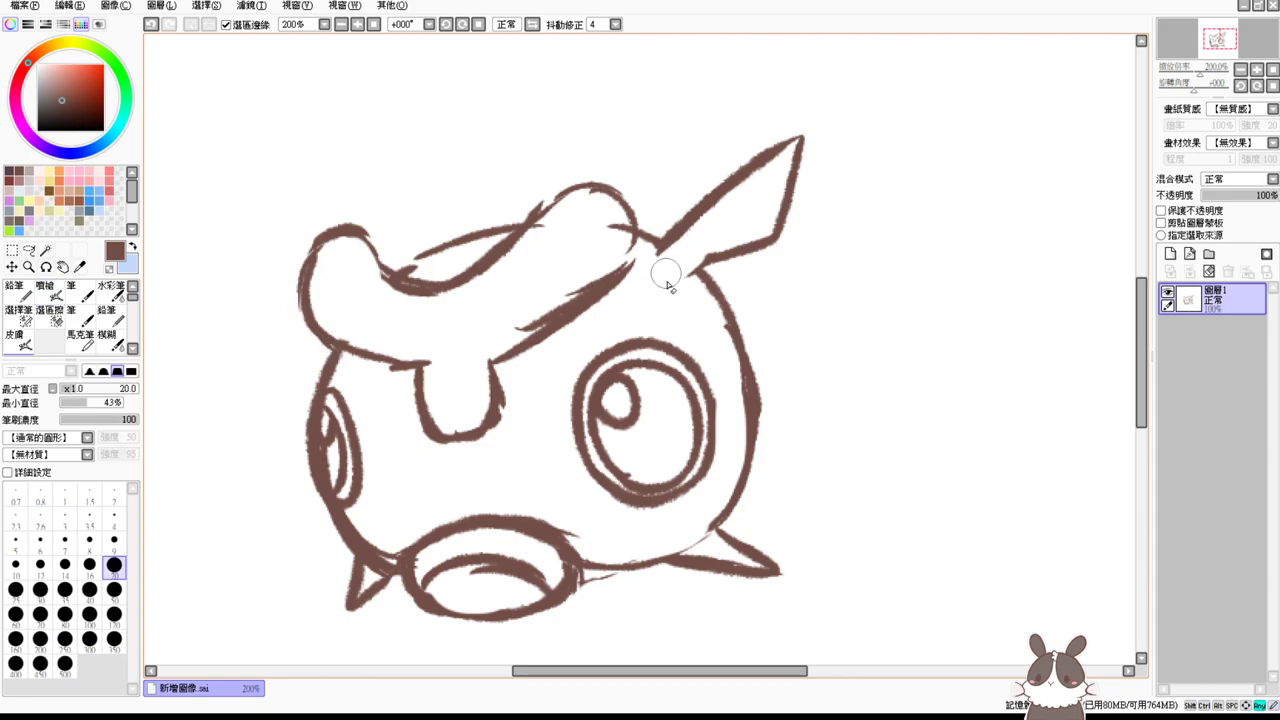
key("b")
mouse_move(728, 251)
left_mouse_down()
mouse_move(689, 286)
mouse_move(694, 238)
left_mouse_up()
Step: Erase the fin at the right end of the jaw and redraw it longer with a sharp tip
left_click_drag(702, 326, 669, 278)
key("e")
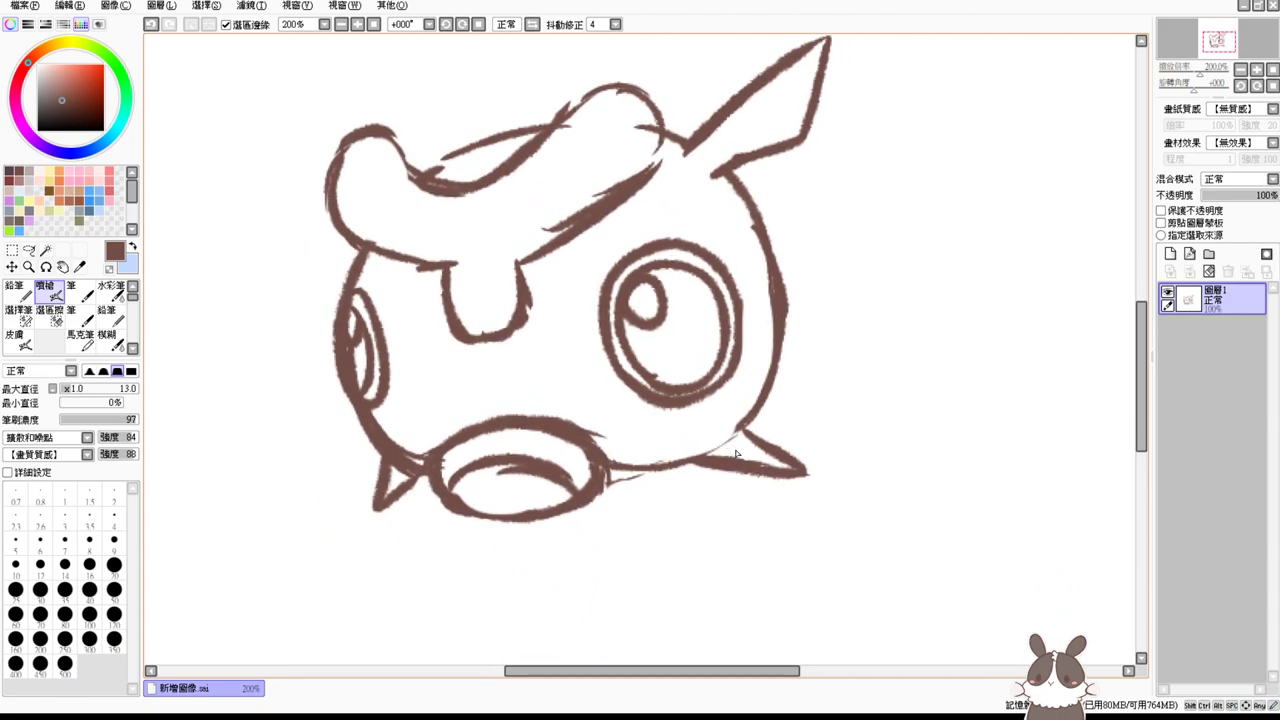
mouse_move(760, 445)
left_mouse_down()
mouse_move(746, 449)
mouse_move(795, 443)
mouse_move(808, 474)
left_mouse_up()
key("e")
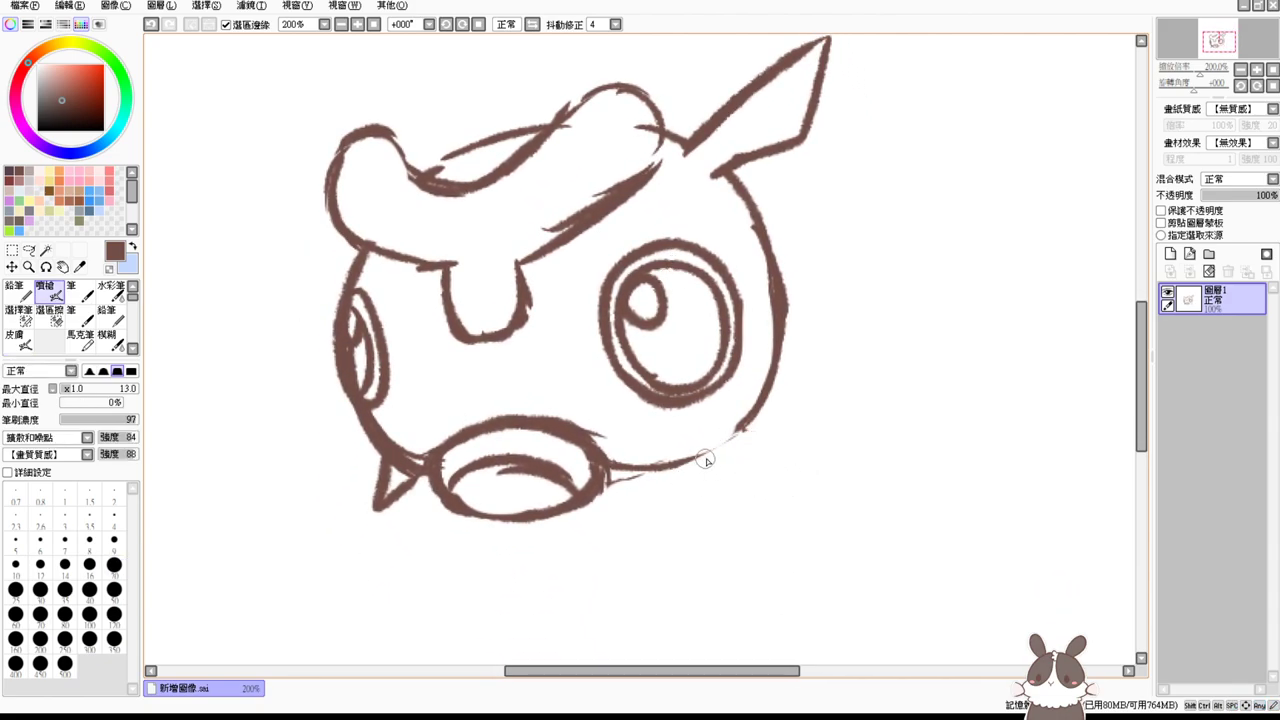
left_click_drag(700, 453, 806, 481)
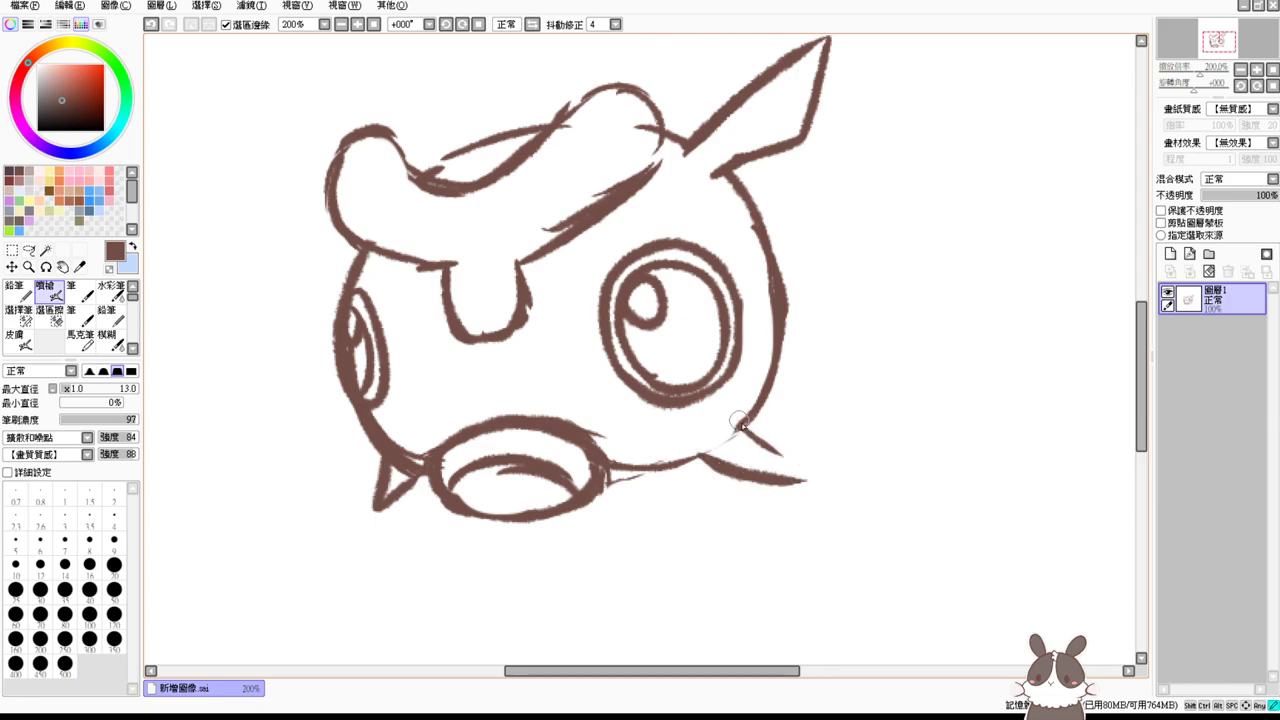
left_click_drag(740, 428, 838, 490)
left_click_drag(752, 480, 838, 492)
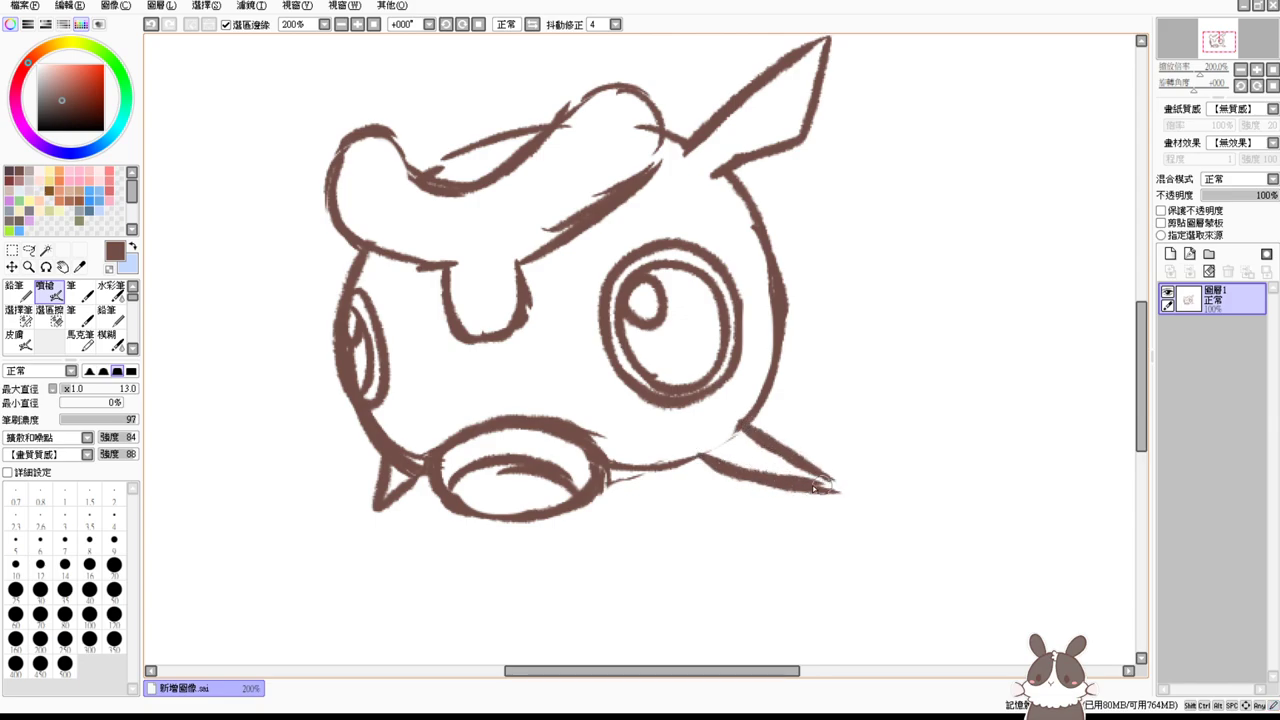
Step: Redraw the fin at the left end of the jaw longer, joining it to the cheek and mouth
key("e")
mouse_move(418, 466)
left_mouse_down()
mouse_move(401, 460)
mouse_move(368, 530)
left_mouse_up()
key("b")
mouse_move(368, 530)
left_mouse_down()
mouse_move(429, 471)
mouse_move(413, 479)
mouse_move(385, 444)
mouse_move(420, 462)
left_mouse_up()
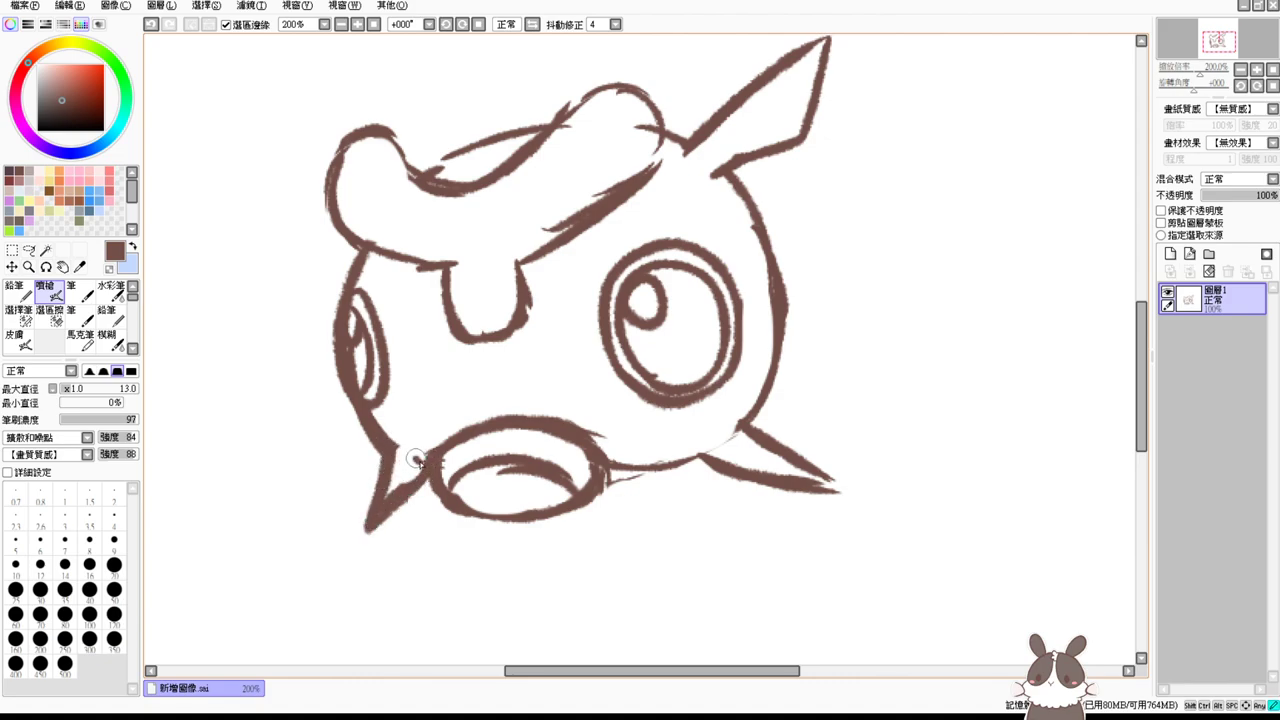
Step: Draw a small pointed ear behind the brow's left end and strengthen the adjoining brow line
scroll(483, 442, "up", 3)
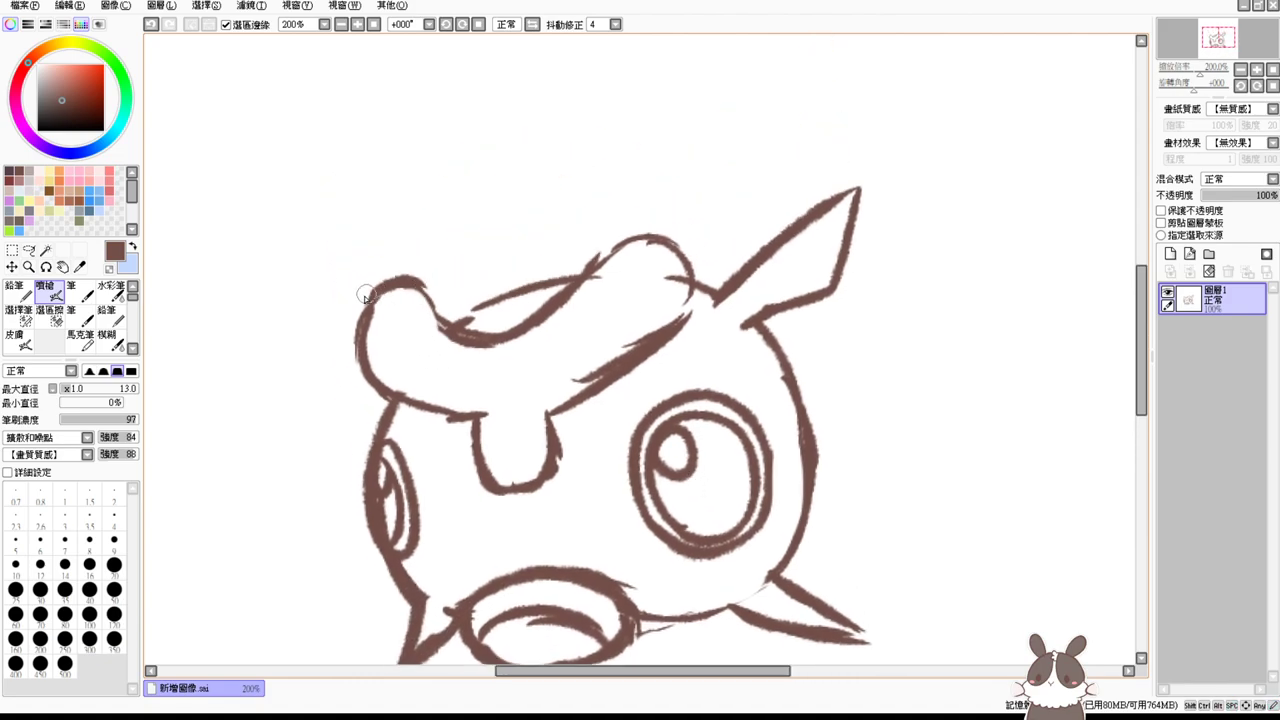
mouse_move(348, 240)
left_mouse_down()
mouse_move(362, 295)
mouse_move(405, 276)
mouse_move(459, 322)
left_mouse_up()
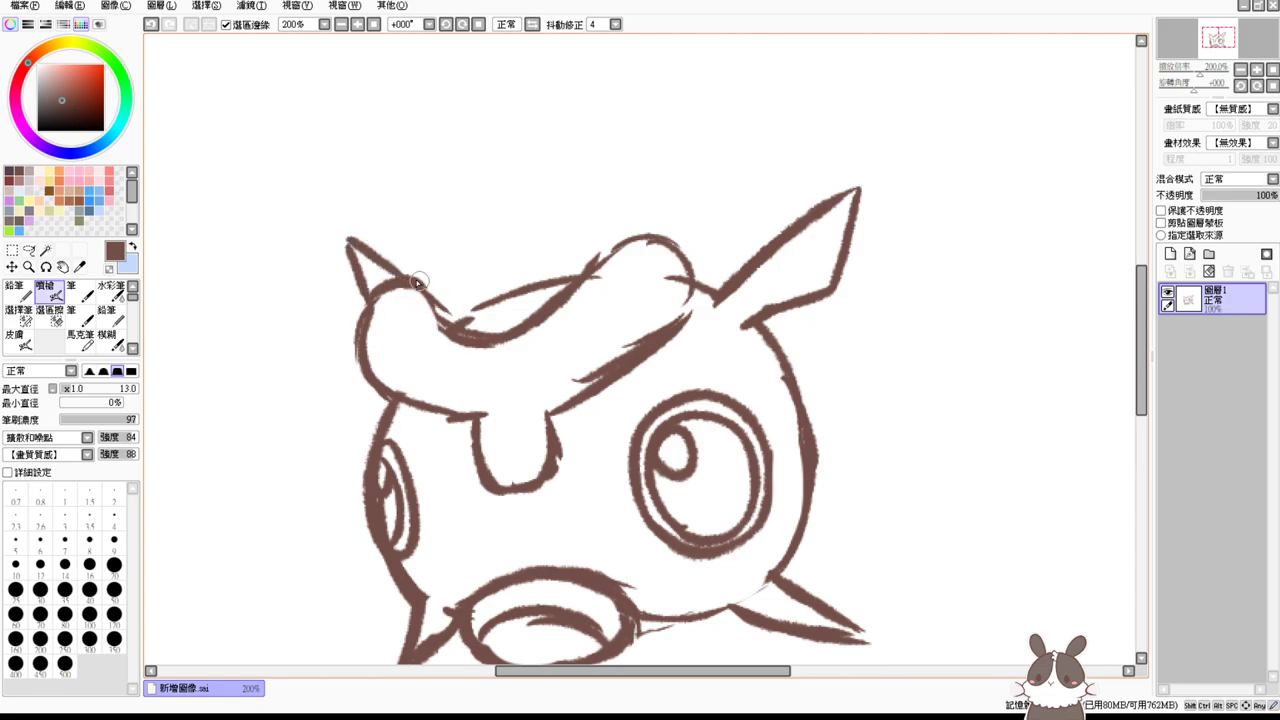
left_click_drag(419, 281, 469, 328)
Step: Thicken the outline around the brow's right end and erase the rough strokes along its inner edge
left_click(375, 26)
left_click(359, 26)
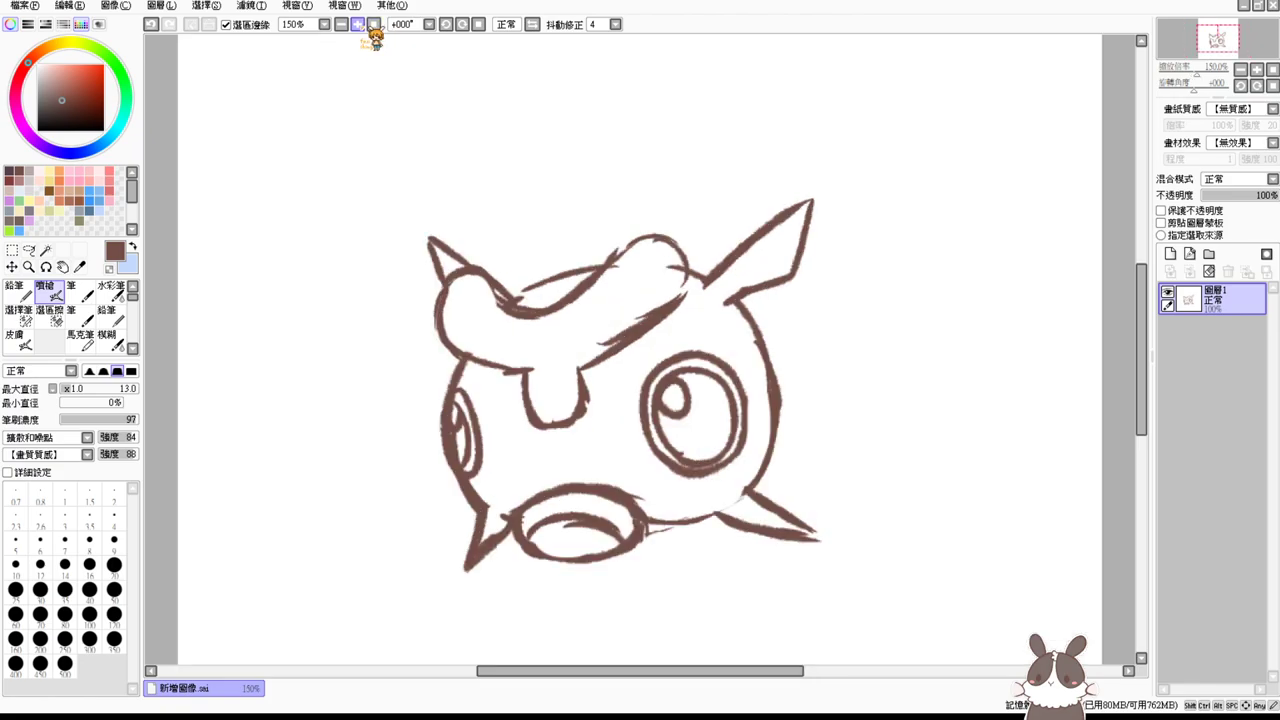
left_click(359, 26)
left_click_drag(707, 448, 720, 376)
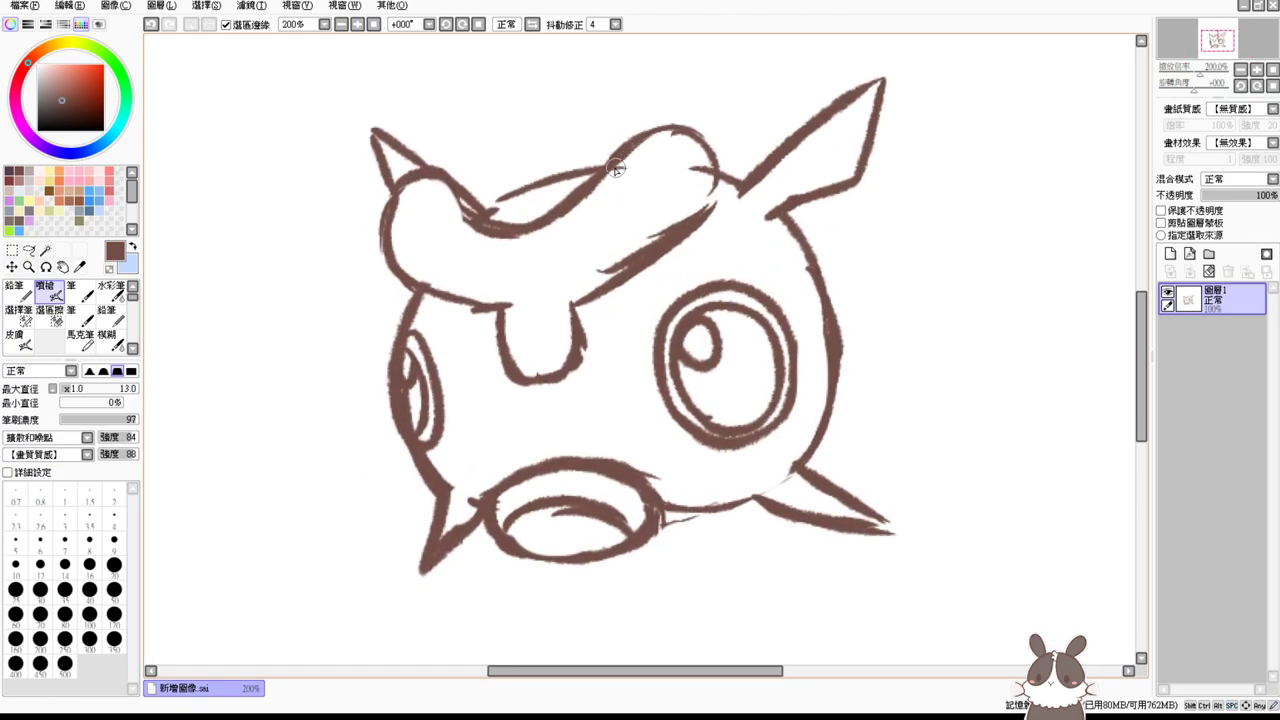
mouse_move(633, 147)
left_mouse_down()
mouse_move(719, 153)
mouse_move(674, 133)
mouse_move(712, 188)
mouse_move(713, 153)
mouse_move(699, 214)
left_mouse_up()
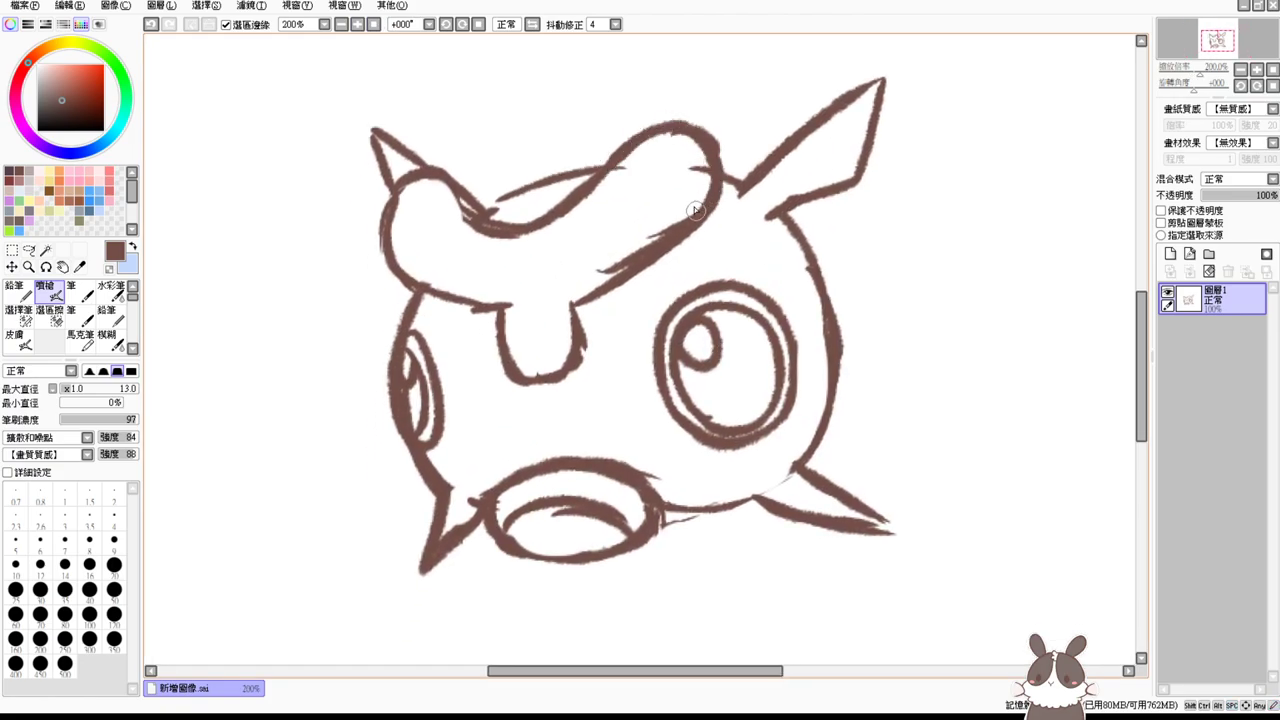
key("e")
mouse_move(697, 156)
left_mouse_down()
mouse_move(689, 217)
mouse_move(686, 196)
mouse_move(598, 284)
left_mouse_up()
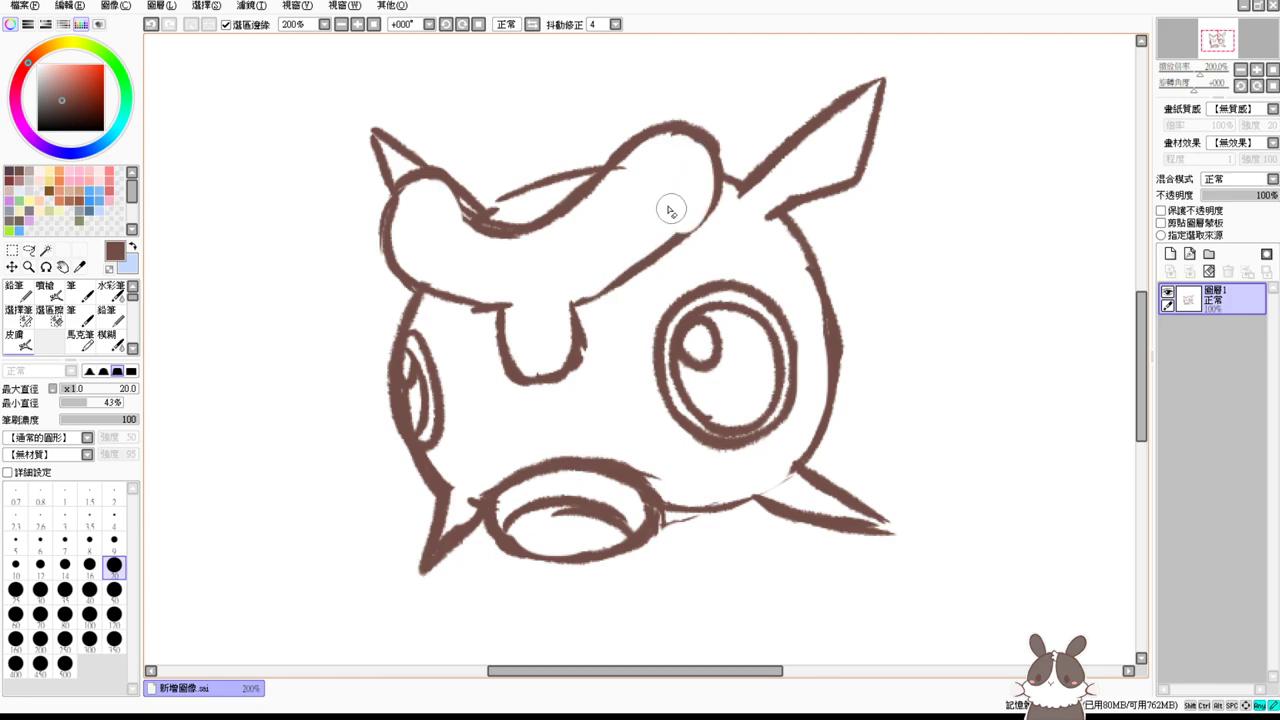
Step: Redraw the head's right outline below the ear as a smooth line and erase its uneven thickness
key("v")
left_click_drag(747, 435, 750, 432)
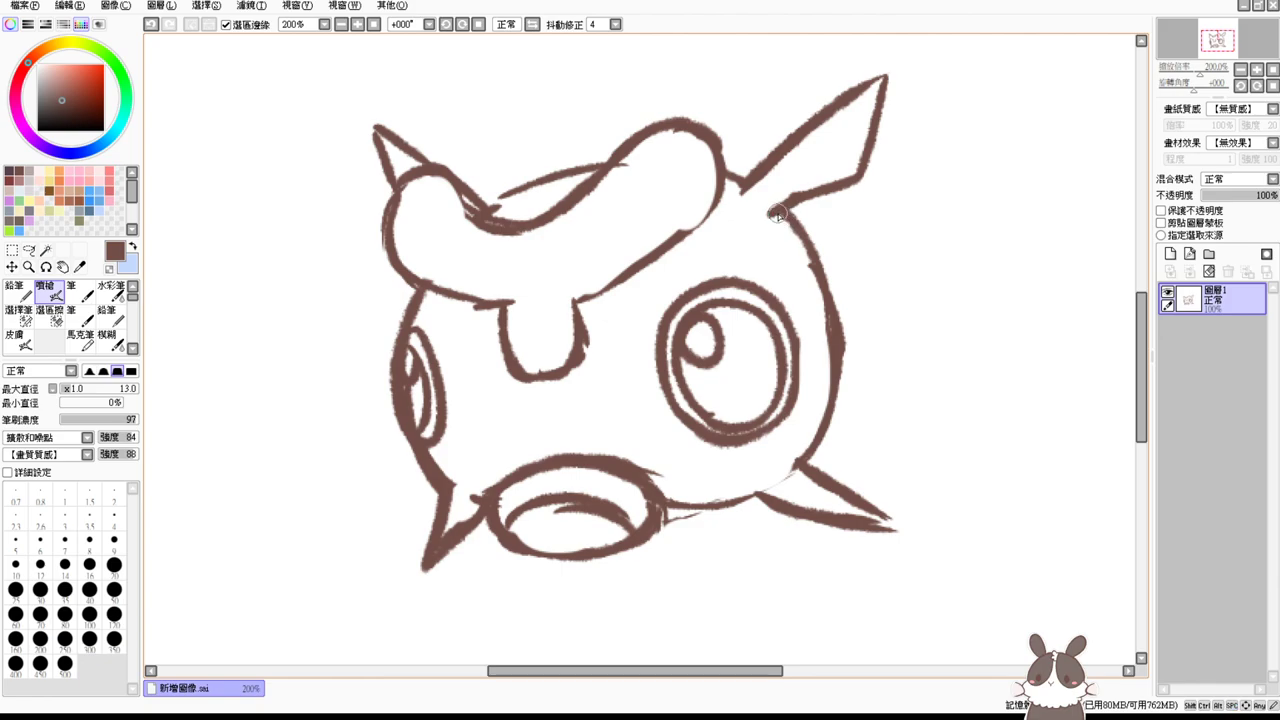
mouse_move(772, 209)
left_mouse_down()
mouse_move(851, 338)
mouse_move(836, 384)
left_mouse_up()
key("e")
left_click_drag(804, 269, 829, 355)
key("v")
left_click_drag(806, 242, 829, 379)
left_click_drag(830, 296, 825, 403)
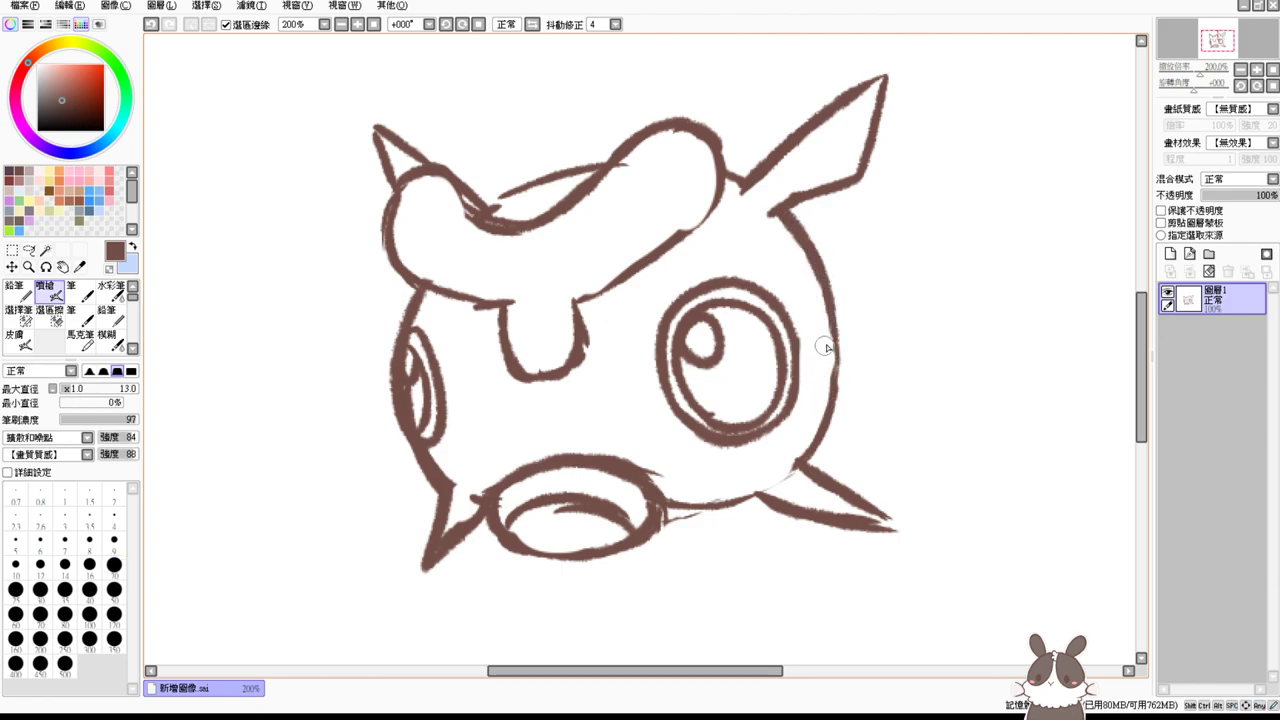
Step: Strengthen the jaw line beside the right fin and tidy the outline between the left fin and the mouth
left_click_drag(897, 449, 895, 389)
left_click_drag(772, 428, 731, 438)
key("space")
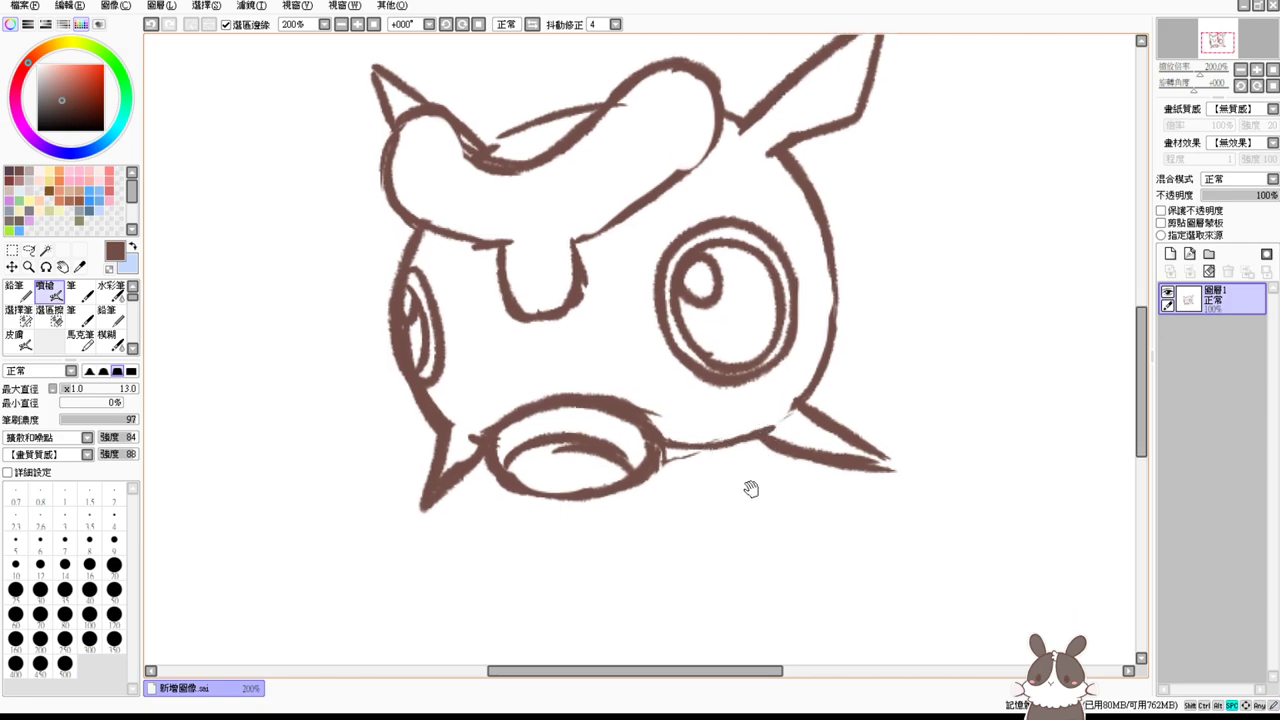
left_click_drag(751, 488, 750, 466)
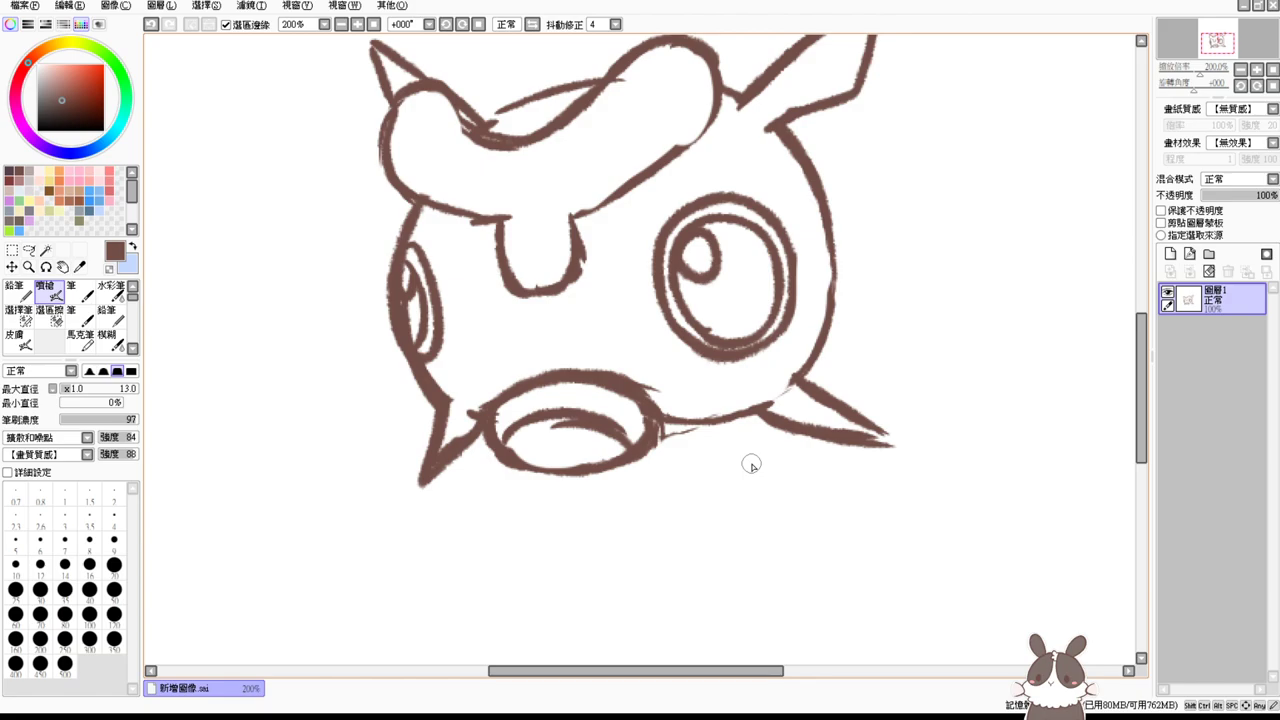
key("e")
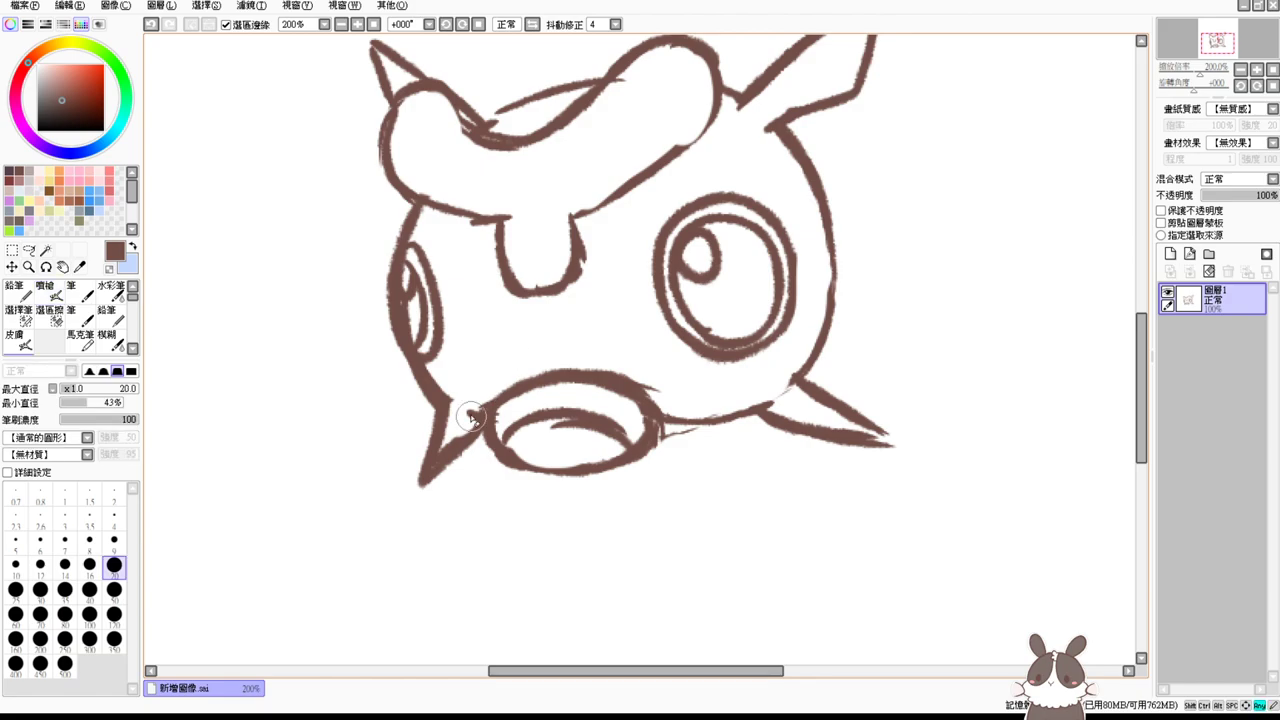
mouse_move(474, 413)
left_mouse_down()
mouse_move(448, 438)
mouse_move(469, 428)
left_mouse_up()
key("b")
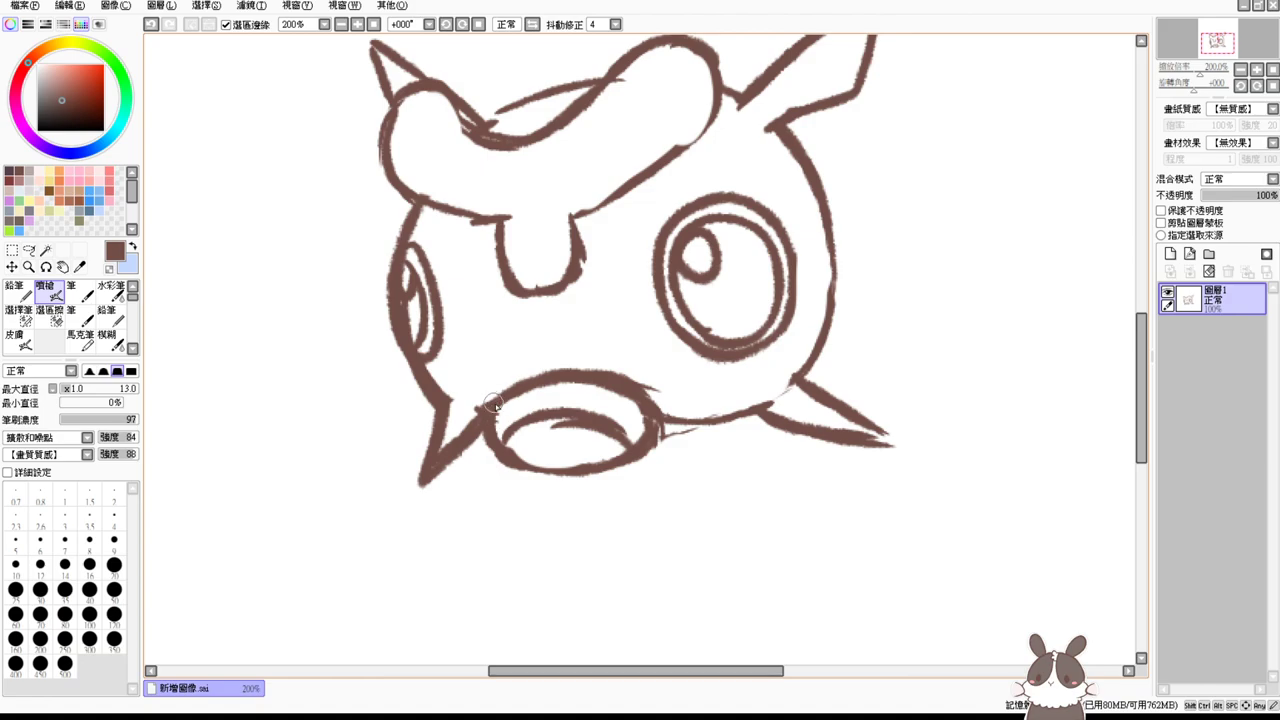
key("e")
key("e")
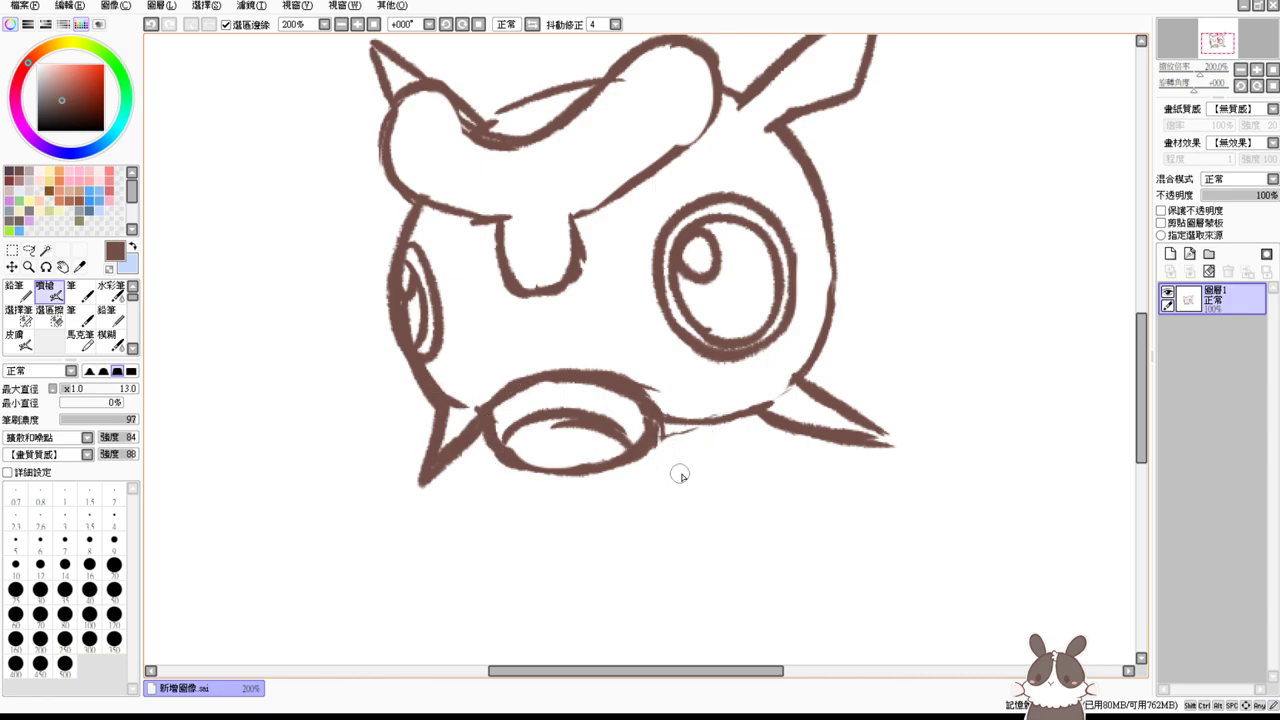
Step: Rough in a wide rounded body below the head with separate strokes for its left side, right side and underside
left_click_drag(690, 491, 696, 449)
left_click_drag(487, 395, 474, 468)
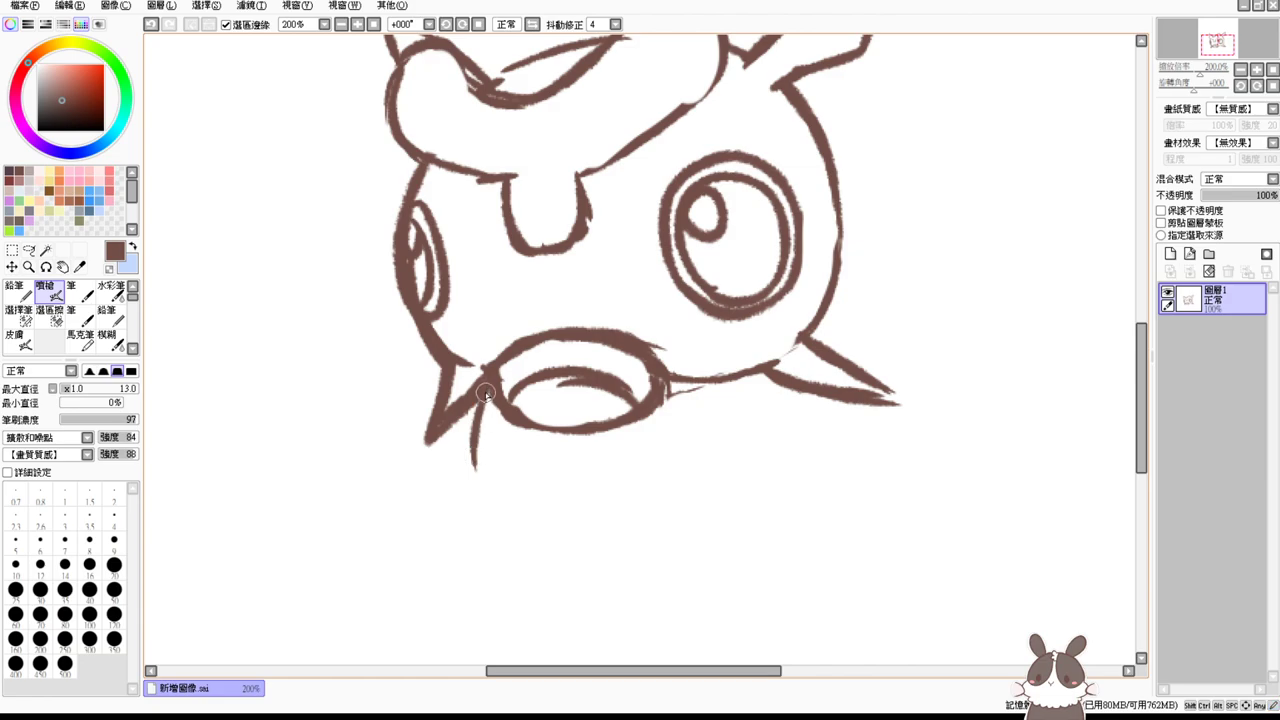
key("ctrl+z")
mouse_move(513, 426)
left_mouse_down()
mouse_move(523, 489)
mouse_move(521, 428)
mouse_move(566, 495)
left_mouse_up()
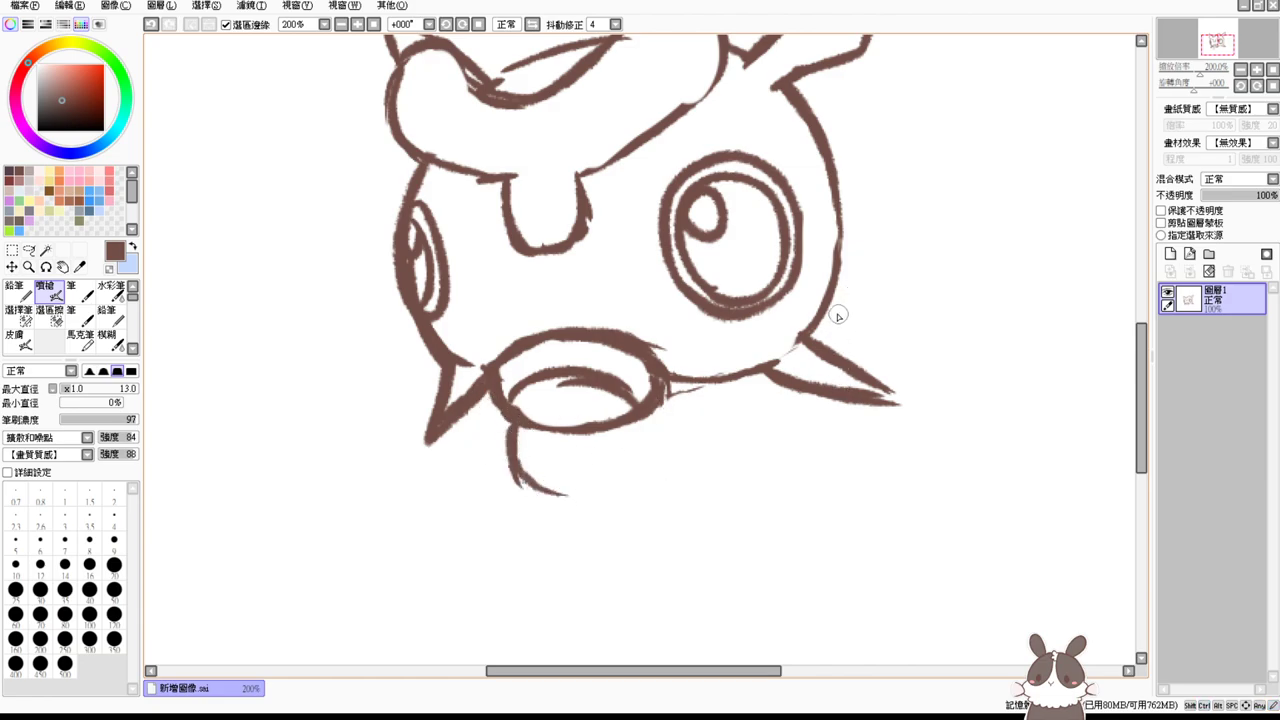
left_click_drag(826, 312, 840, 347)
mouse_move(829, 397)
left_mouse_down()
mouse_move(797, 445)
mouse_move(750, 478)
left_mouse_up()
left_click_drag(519, 479, 672, 497)
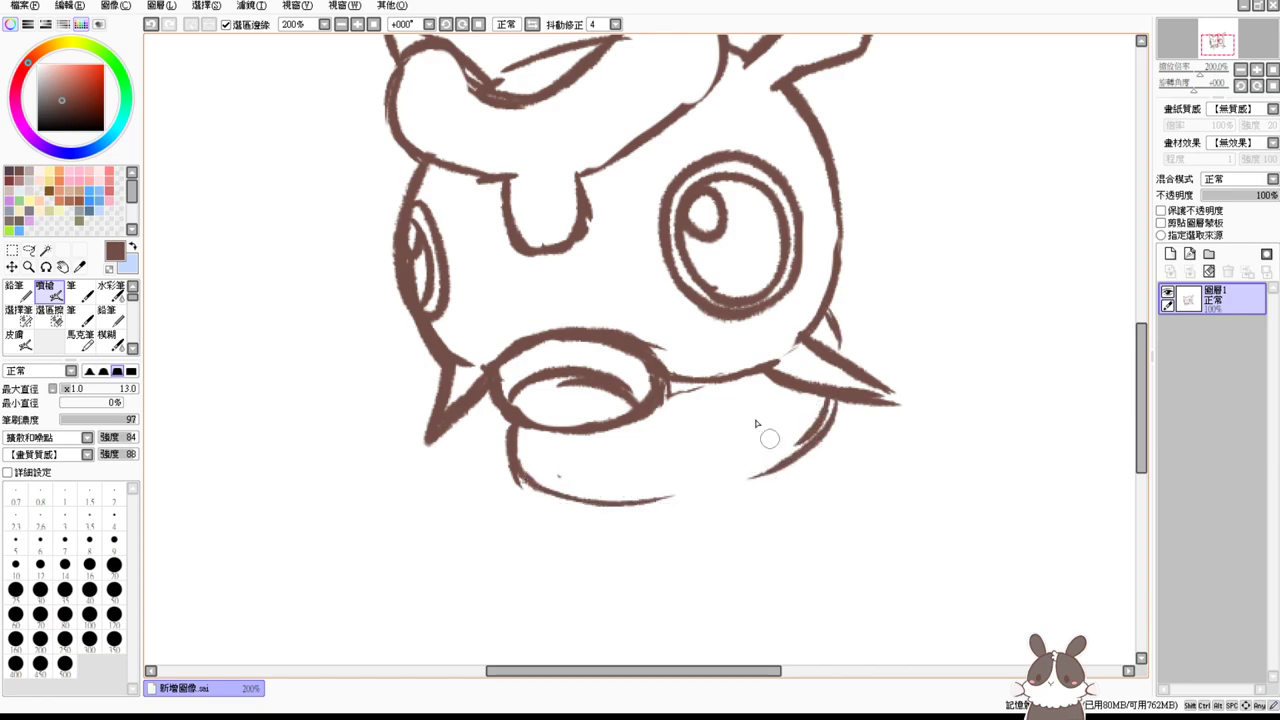
Step: Erase the body's left and lower outline and redraw it as a deeper curve starting under the mouth
left_click(374, 24)
left_click(358, 24)
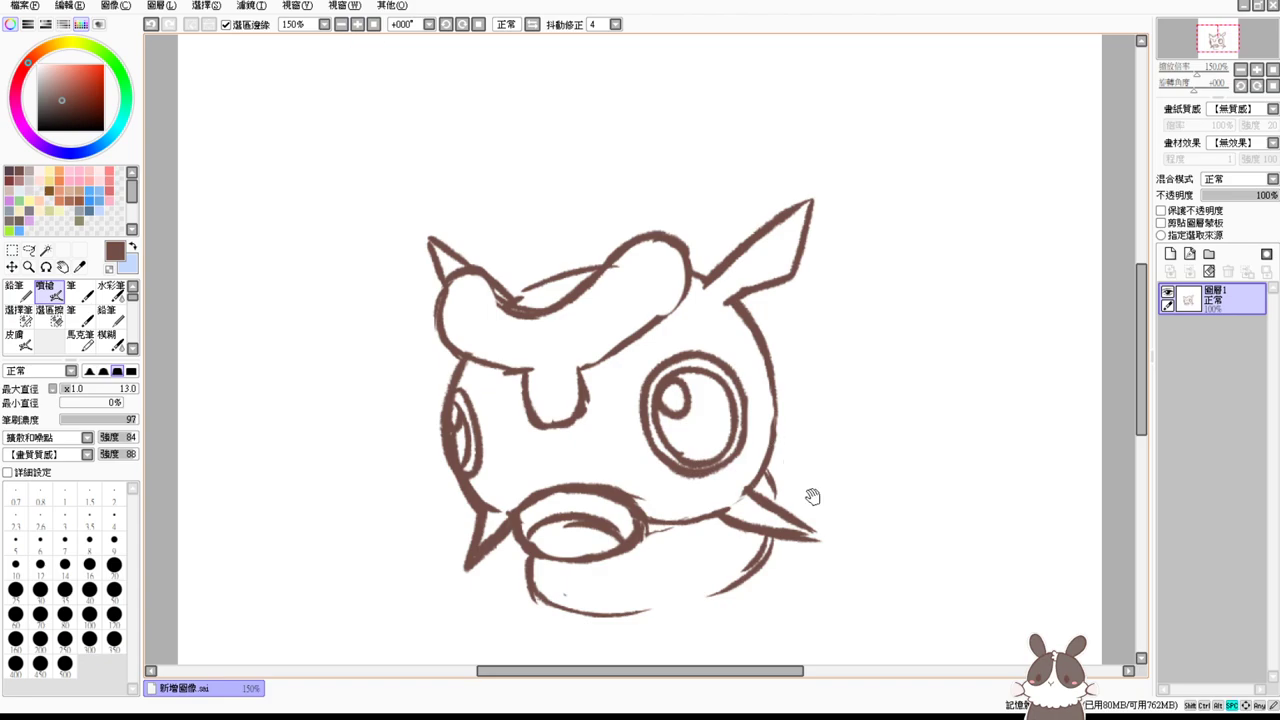
mouse_move(814, 497)
left_mouse_down()
mouse_move(809, 431)
mouse_move(838, 431)
left_mouse_up()
mouse_move(843, 461)
left_mouse_down()
mouse_move(834, 418)
mouse_move(803, 405)
left_mouse_up()
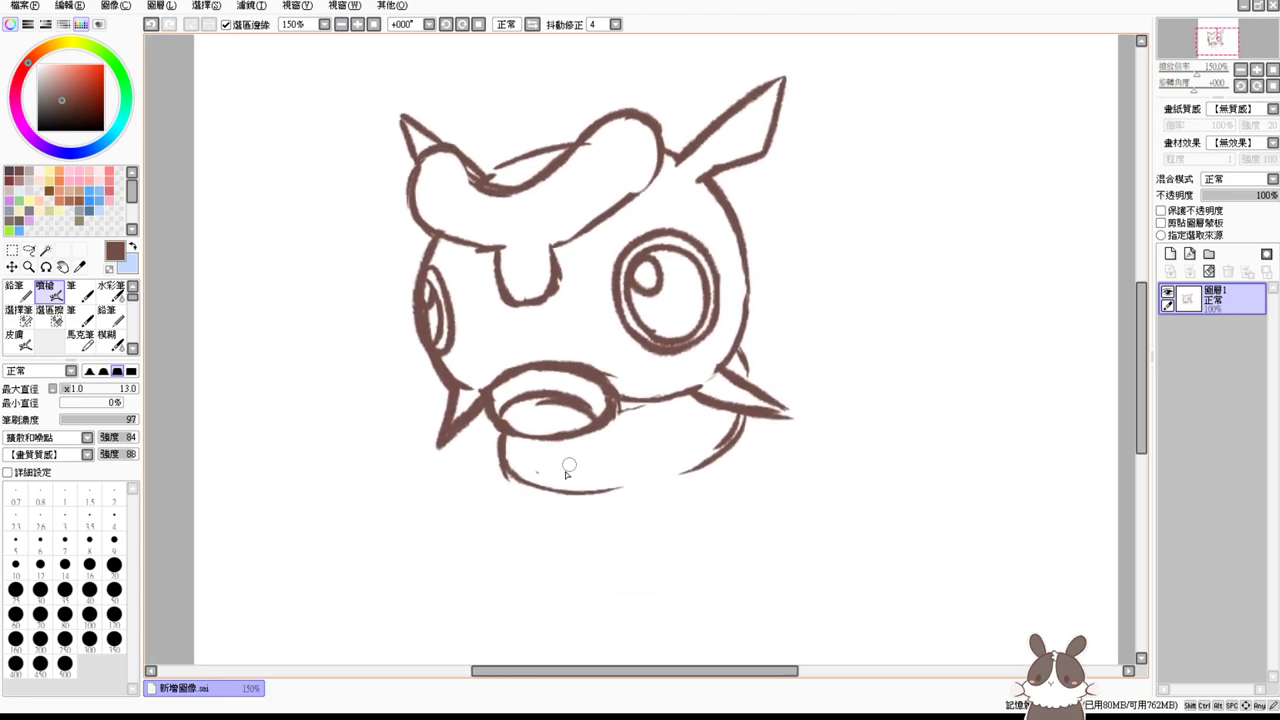
key("e")
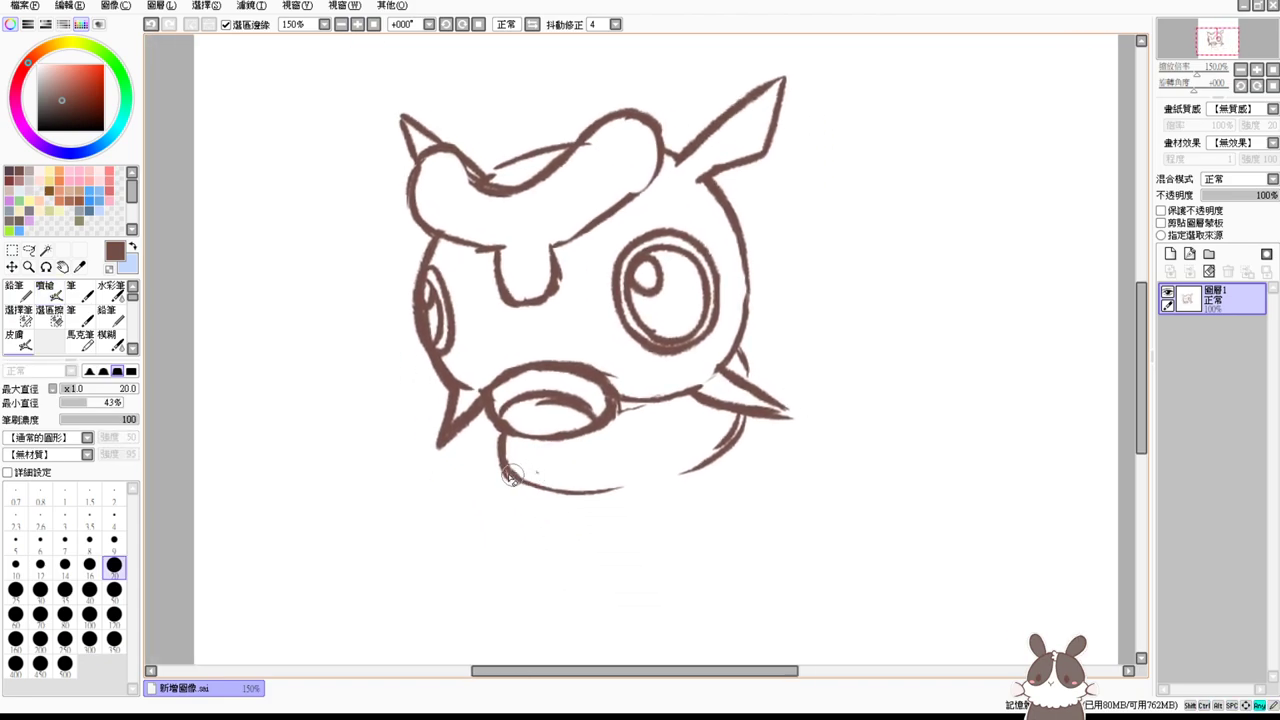
mouse_move(512, 474)
left_mouse_down()
mouse_move(499, 443)
mouse_move(513, 488)
mouse_move(620, 492)
left_mouse_up()
key("b")
mouse_move(516, 438)
left_mouse_down()
mouse_move(524, 492)
mouse_move(583, 516)
left_mouse_up()
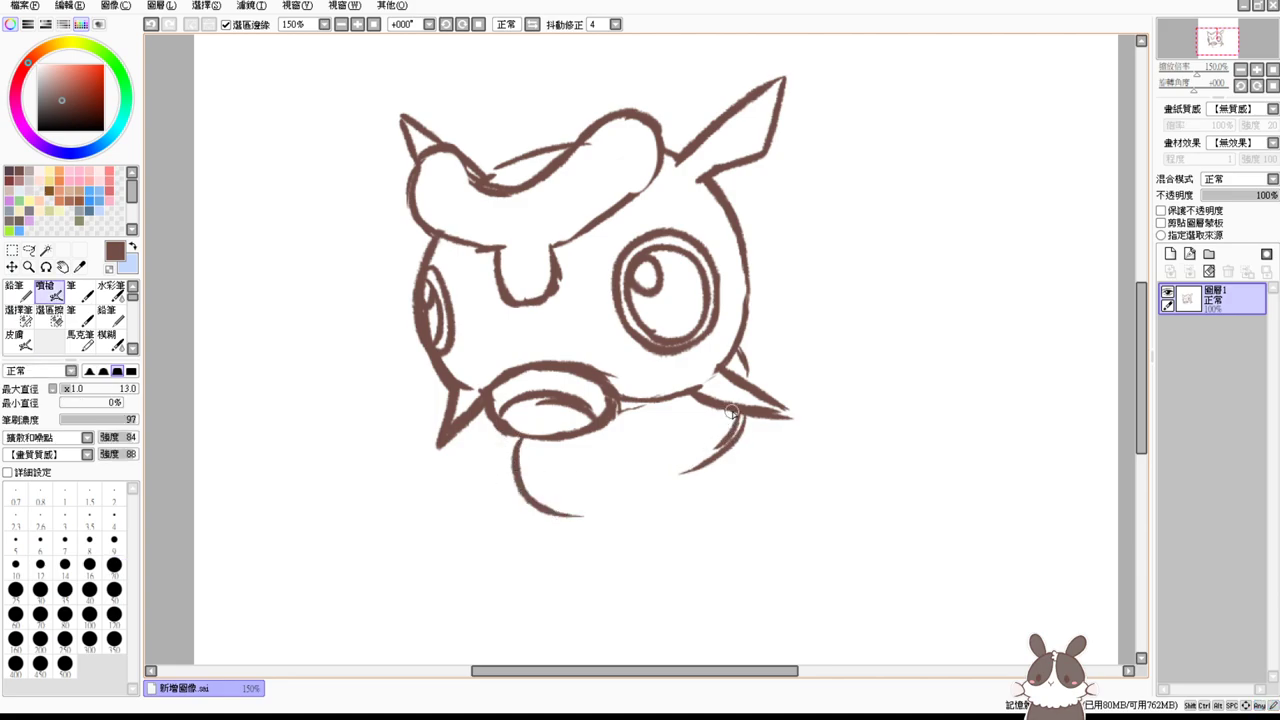
Step: Draw the body's right side and underside to close its outline, and erase the leftover strokes outside it
mouse_move(740, 415)
left_mouse_down()
mouse_move(737, 446)
mouse_move(685, 497)
mouse_move(640, 517)
left_mouse_up()
left_click_drag(531, 503, 670, 505)
key("e")
mouse_move(742, 348)
left_mouse_down()
mouse_move(731, 438)
mouse_move(711, 408)
mouse_move(729, 446)
mouse_move(734, 424)
mouse_move(742, 455)
mouse_move(730, 488)
mouse_move(702, 439)
mouse_move(713, 464)
mouse_move(719, 413)
mouse_move(675, 495)
mouse_move(701, 493)
mouse_move(601, 527)
left_mouse_up()
key("v")
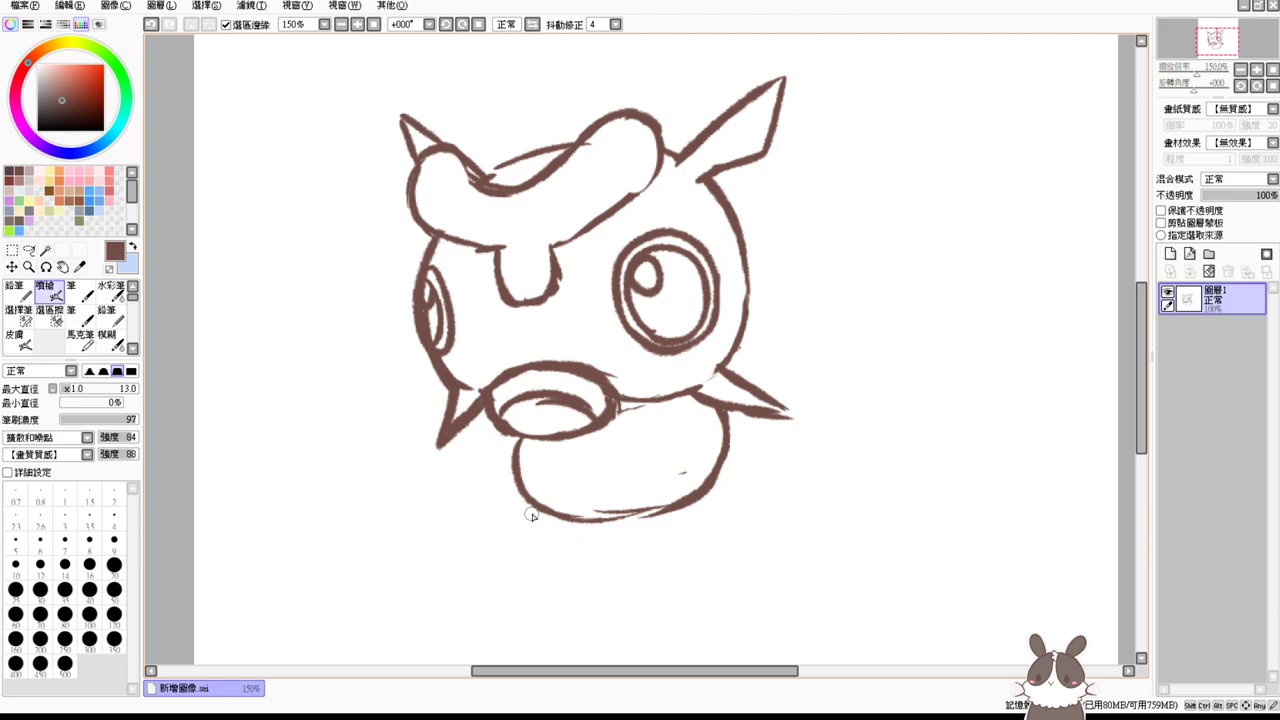
key("ctrl+z")
mouse_move(687, 508)
left_mouse_down()
mouse_move(671, 552)
mouse_move(622, 571)
left_mouse_up()
key("ctrl+z")
key("ctrl+z")
Step: Draw a curved belly line inside the body from beneath the mouth down to the underside
mouse_move(559, 437)
left_mouse_down()
mouse_move(563, 504)
mouse_move(608, 519)
left_mouse_up()
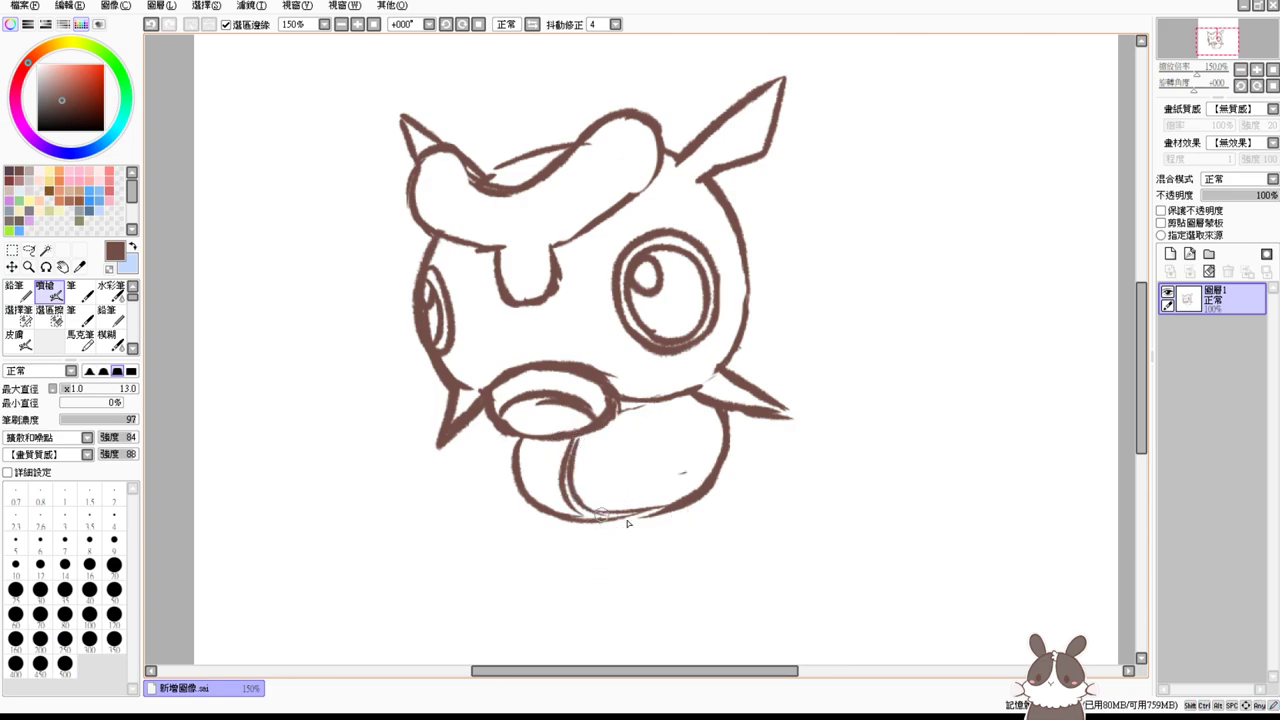
Step: Undo the belly line and sketch a large outer curve from beside the head, sweeping beneath the body and up to its right side
key("ctrl+z")
key("ctrl+z")
left_click_drag(384, 376, 474, 572)
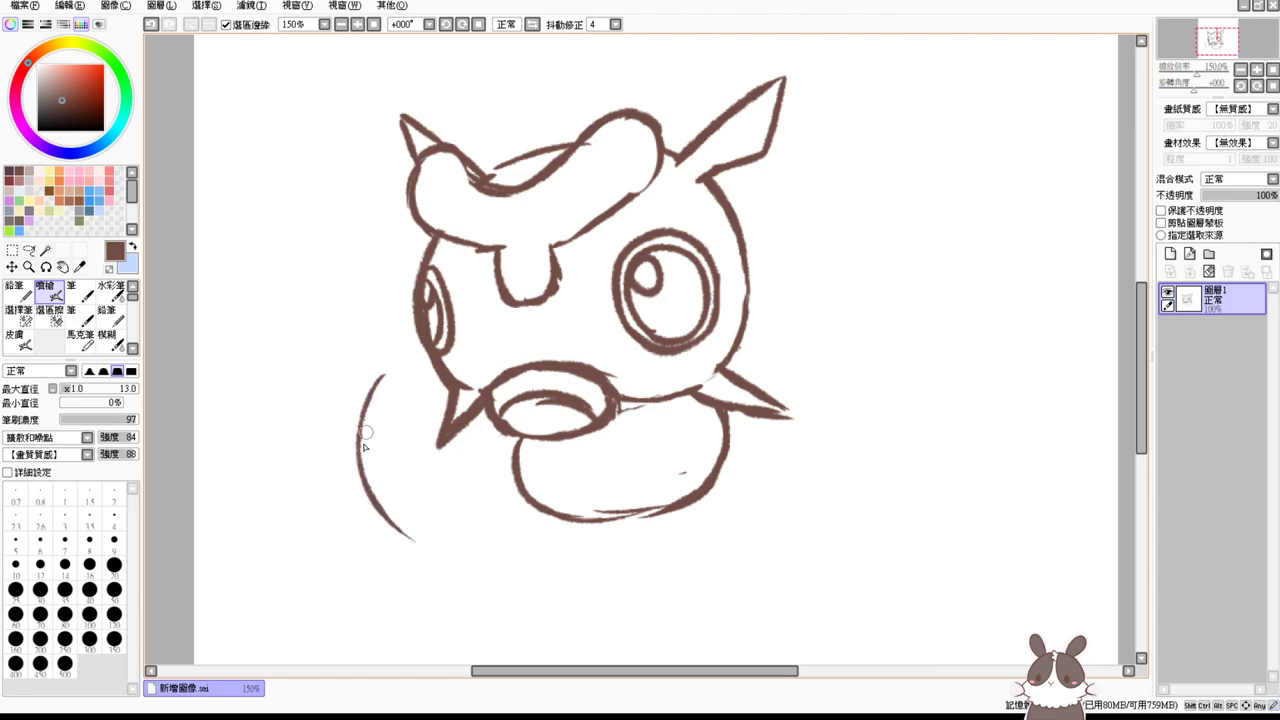
mouse_move(724, 470)
left_mouse_down()
mouse_move(703, 517)
mouse_move(548, 574)
left_mouse_up()
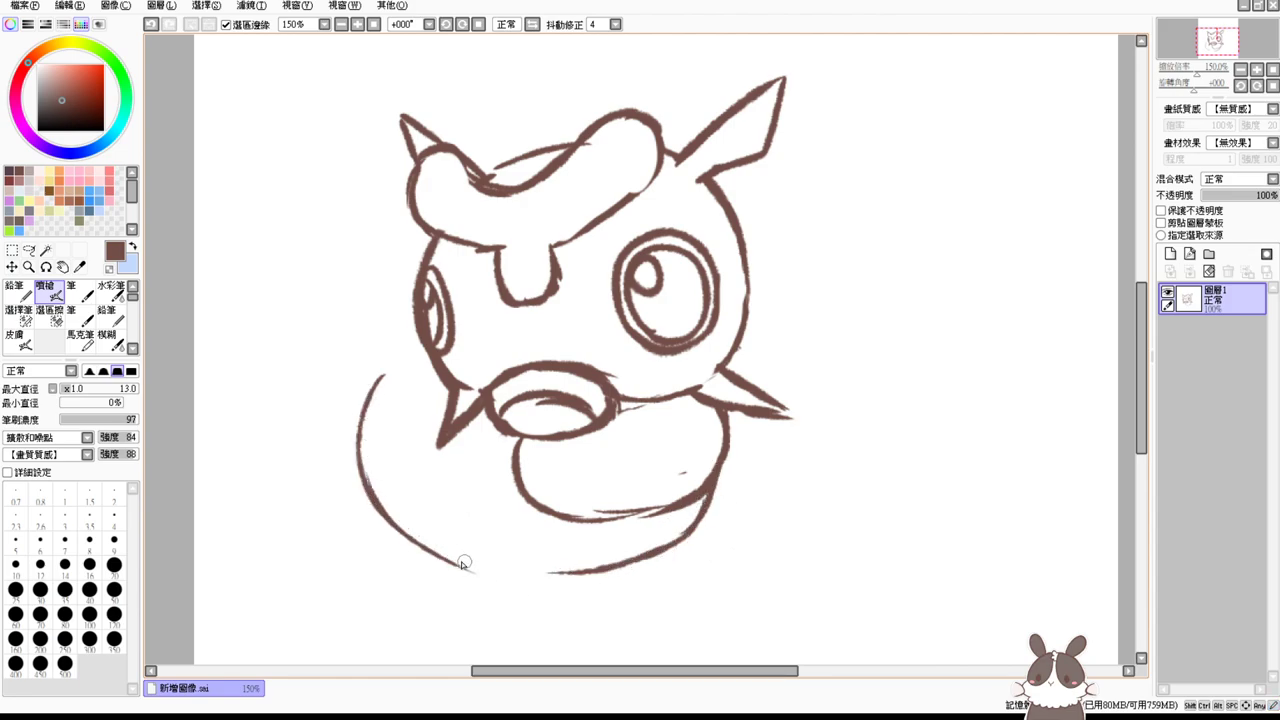
mouse_move(431, 555)
left_mouse_down()
mouse_move(563, 583)
mouse_move(620, 578)
left_mouse_up()
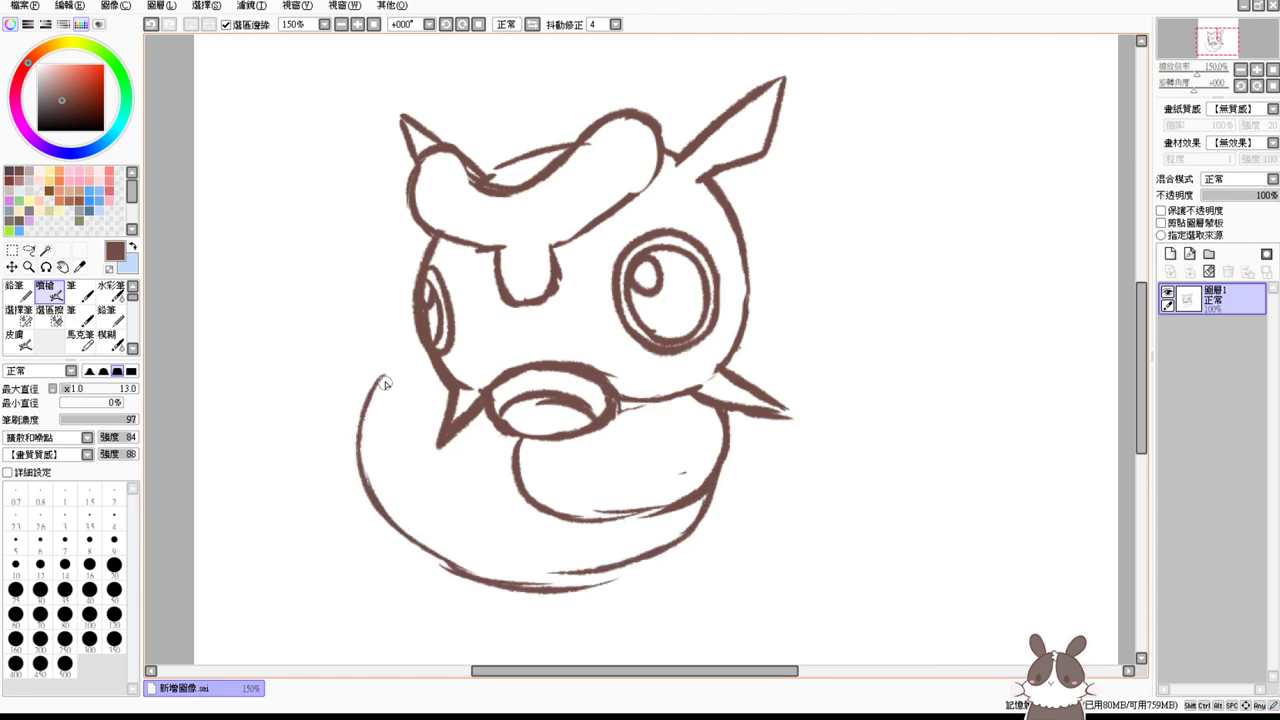
Step: Draw the tail's inner edge and a second rounded body segment wrapping below the first one
mouse_move(387, 382)
left_mouse_down()
mouse_move(393, 434)
mouse_move(386, 377)
mouse_move(446, 440)
mouse_move(396, 402)
mouse_move(522, 451)
mouse_move(451, 442)
mouse_move(461, 446)
mouse_move(452, 441)
mouse_move(546, 436)
mouse_move(702, 486)
mouse_move(470, 488)
left_mouse_up()
key("ctrl+z")
mouse_move(508, 434)
left_mouse_down()
mouse_move(473, 458)
mouse_move(467, 490)
left_mouse_up()
left_click_drag(484, 455, 474, 548)
left_click_drag(470, 485, 511, 576)
left_click_drag(472, 536, 538, 583)
mouse_move(692, 502)
left_mouse_down()
mouse_move(668, 556)
mouse_move(542, 598)
mouse_move(575, 600)
mouse_move(572, 571)
mouse_move(660, 541)
mouse_move(543, 583)
mouse_move(512, 560)
left_mouse_up()
Step: Erase the upper body segment's underside, redraw it as a deeper curve, and clean up its right end
key("e")
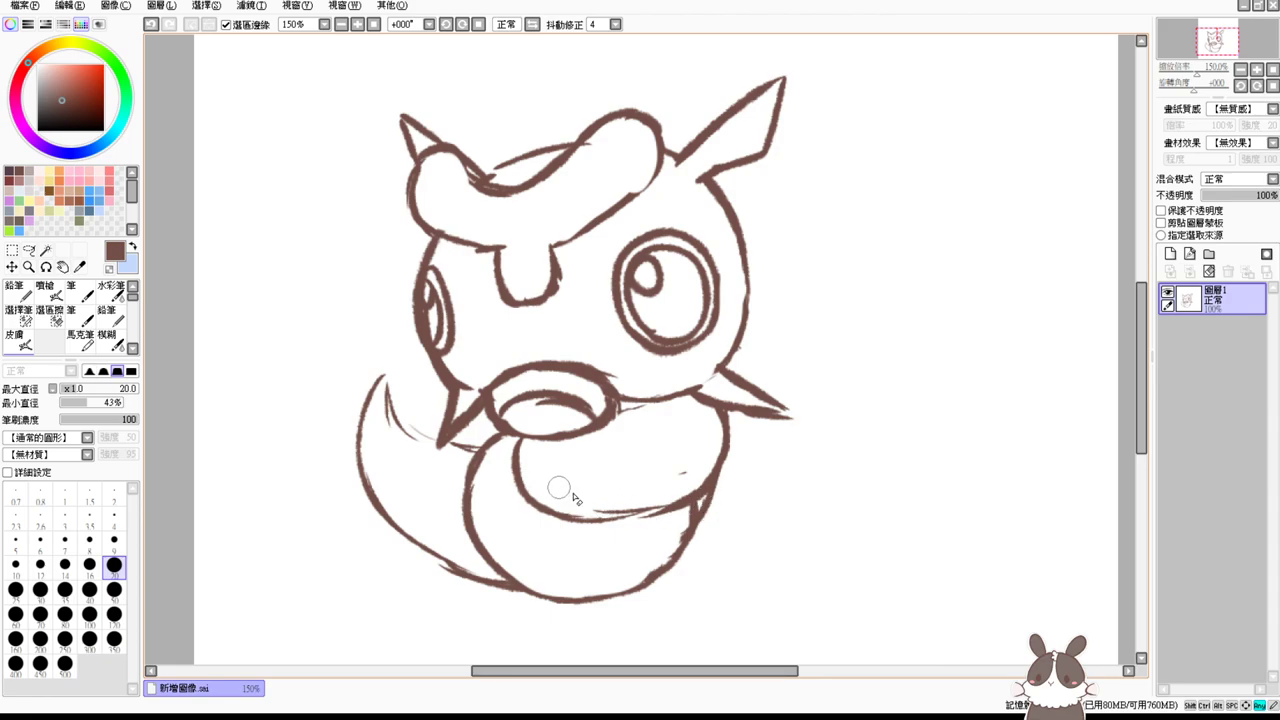
mouse_move(558, 487)
left_mouse_down()
mouse_move(651, 500)
mouse_move(663, 514)
mouse_move(685, 480)
left_mouse_up()
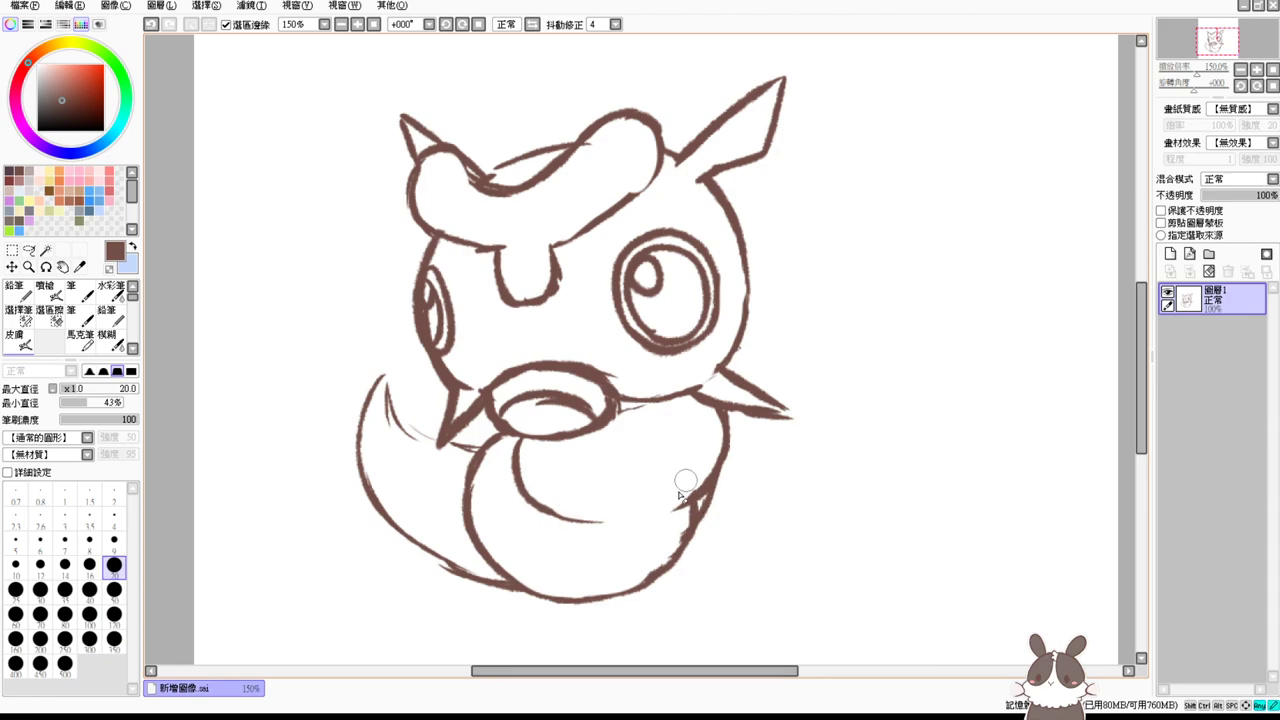
key("b")
left_click_drag(521, 474, 611, 528)
mouse_move(547, 514)
left_mouse_down()
mouse_move(595, 528)
mouse_move(668, 518)
mouse_move(717, 476)
left_mouse_up()
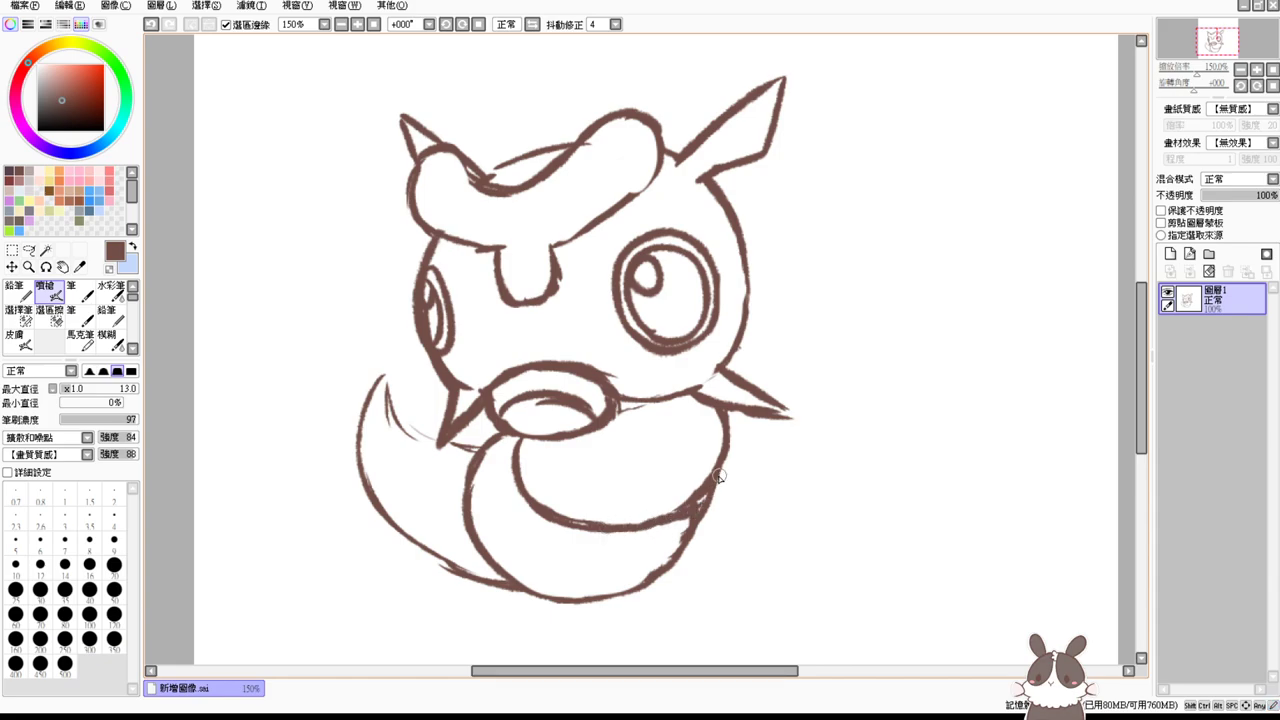
key("n")
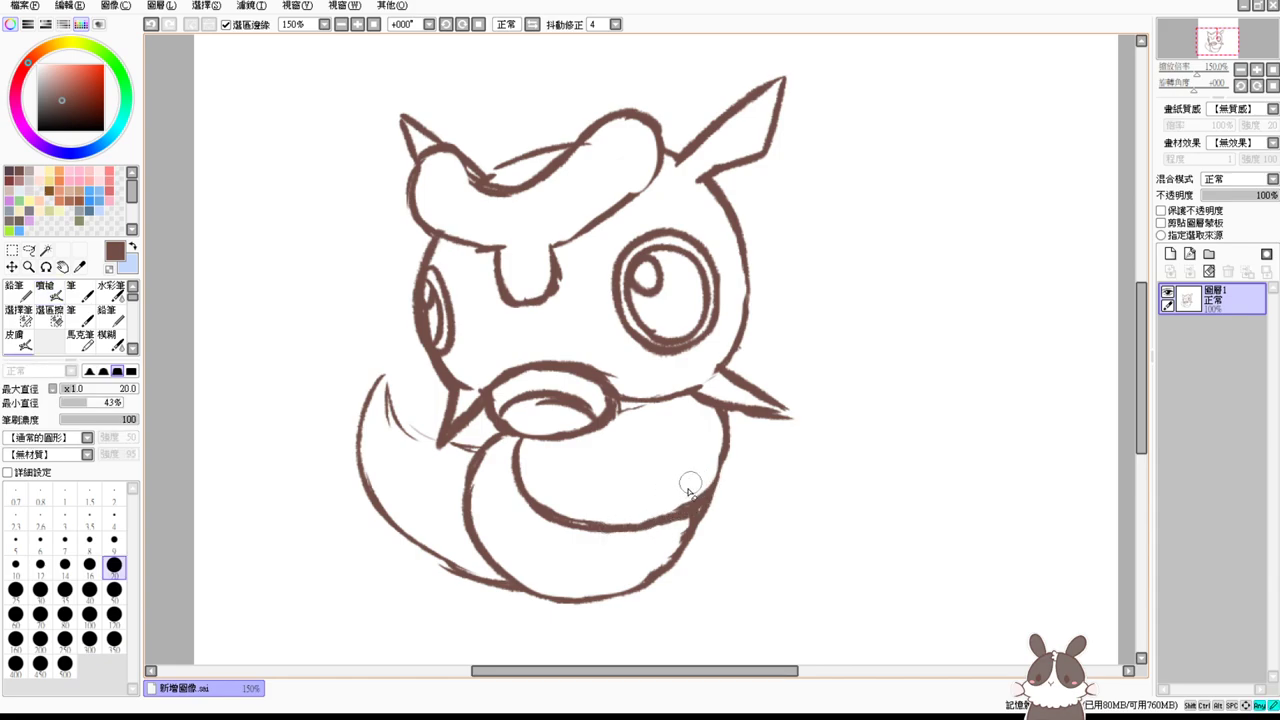
key("e")
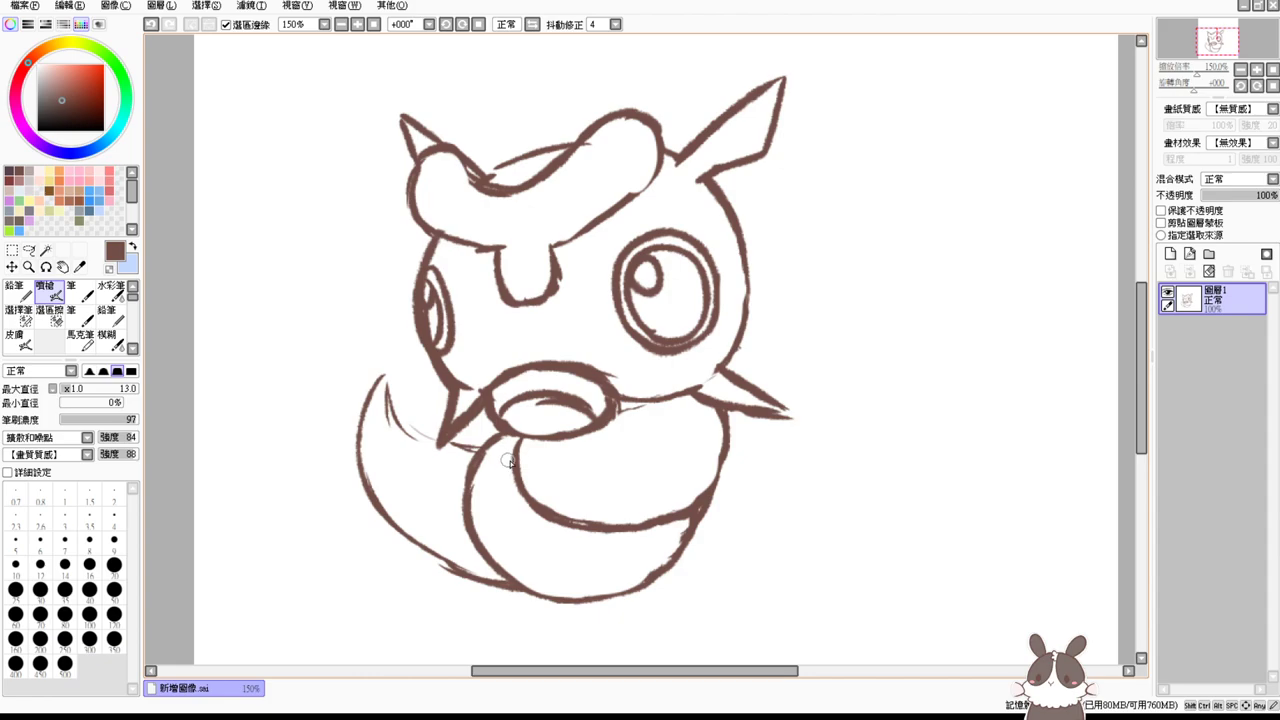
Step: Redraw the lower body segment's left edge as a fuller curve from the mouth to the underside, erasing the old line inside it
key("n")
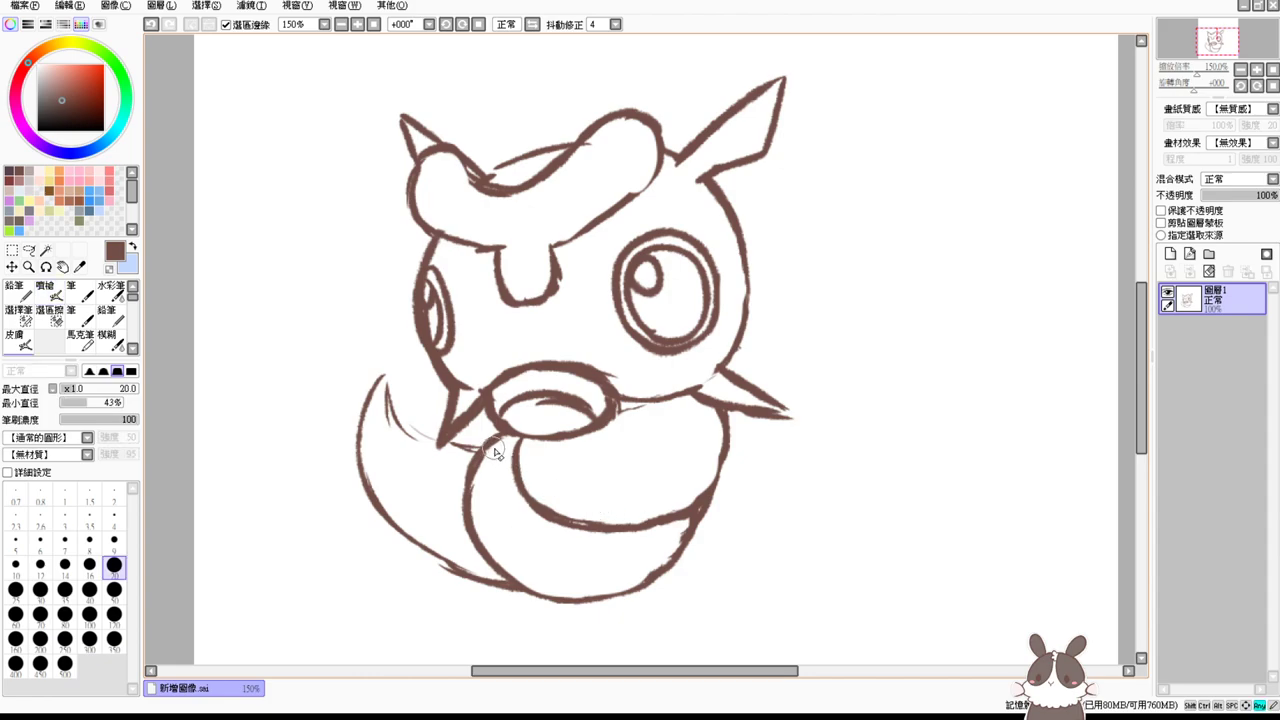
key("e")
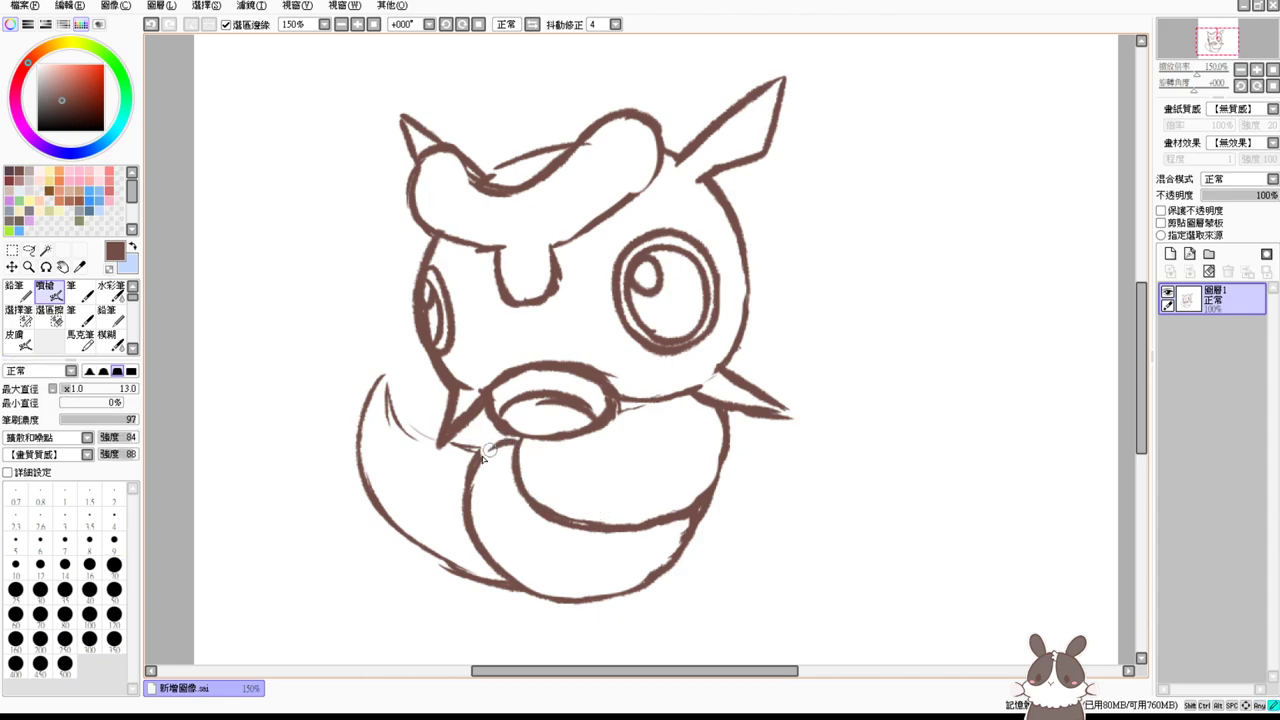
key("ctrl+z")
mouse_move(513, 439)
left_mouse_down()
mouse_move(471, 474)
mouse_move(523, 583)
left_mouse_up()
key("e")
key("b")
mouse_move(471, 485)
left_mouse_down()
mouse_move(470, 570)
mouse_move(588, 609)
left_mouse_up()
key("e")
left_click_drag(479, 486, 480, 511)
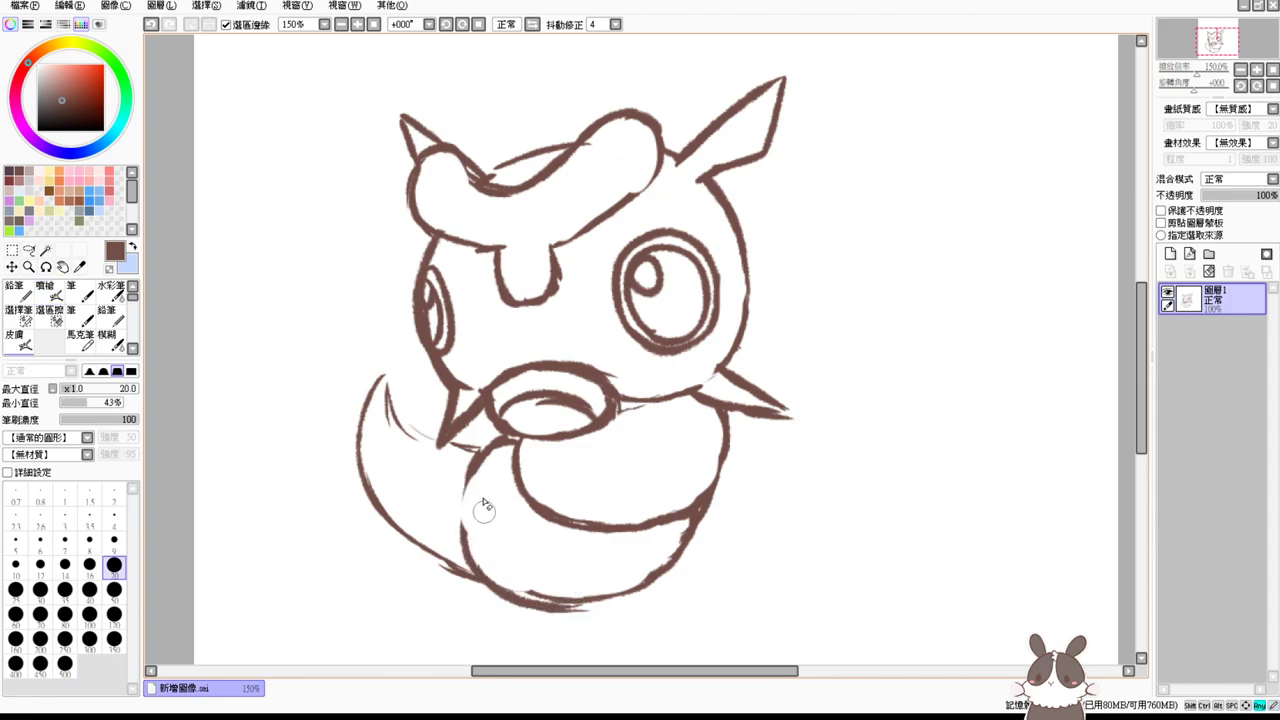
key("e")
left_click_drag(468, 466, 464, 545)
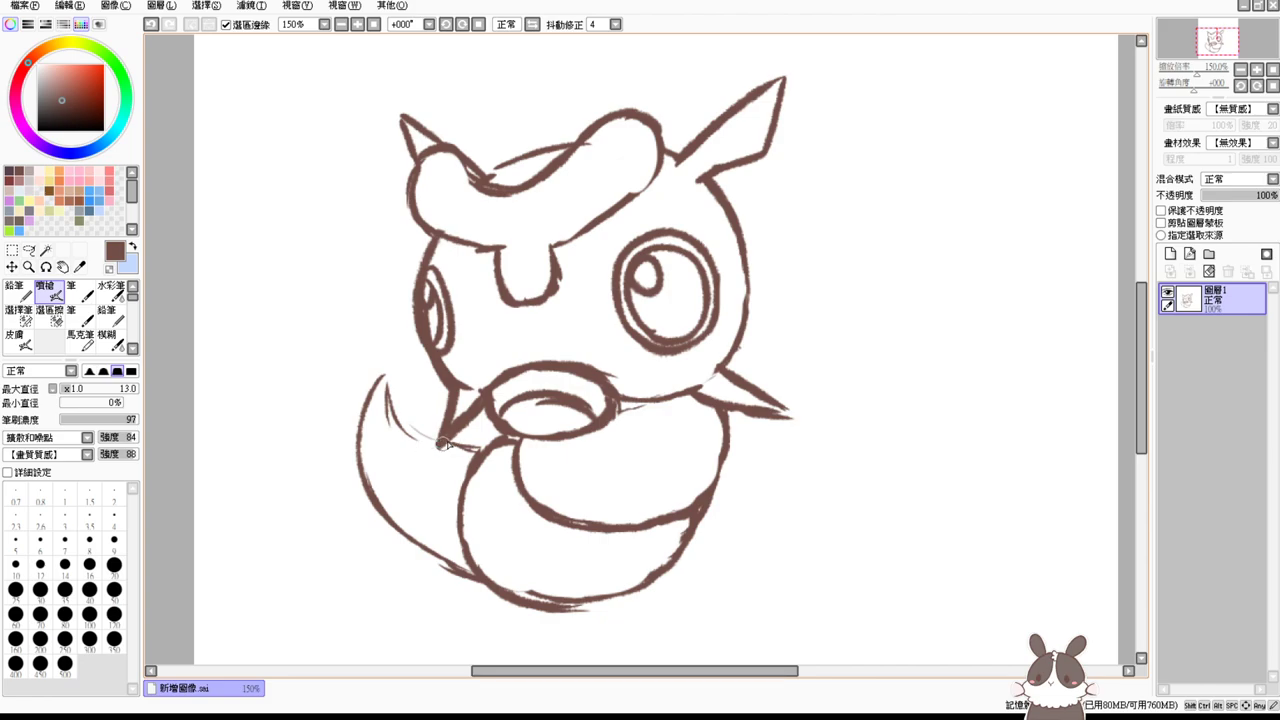
mouse_move(447, 441)
left_mouse_down()
mouse_move(480, 450)
mouse_move(411, 463)
mouse_move(395, 520)
mouse_move(425, 555)
left_mouse_up()
key("ctrl+z")
key("ctrl+z")
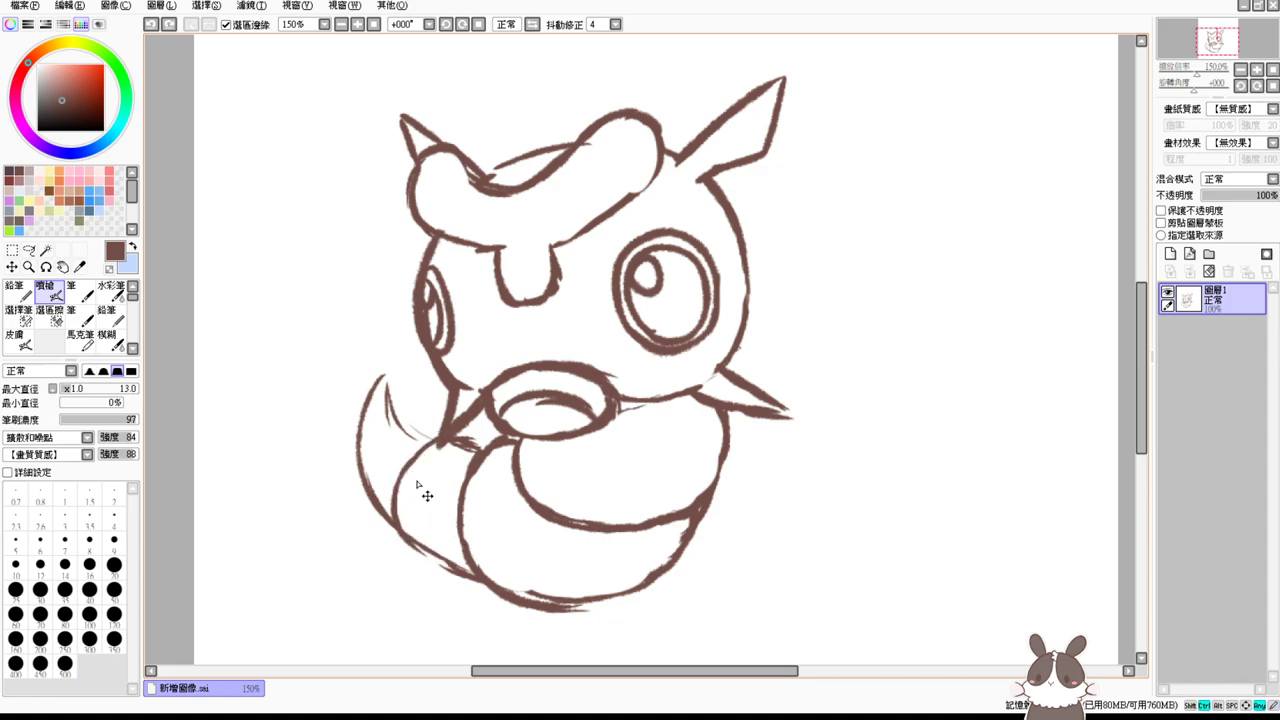
key("ctrl+z")
key("ctrl+z")
key("ctrl+z")
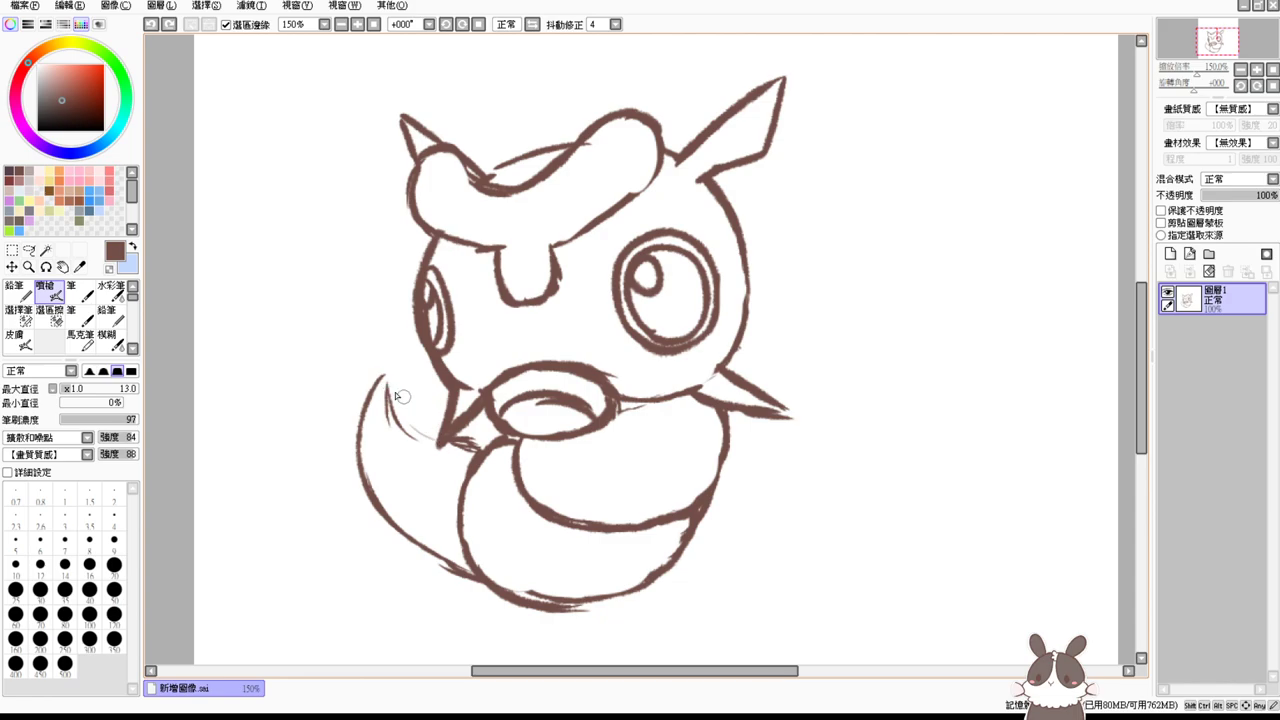
Step: Strengthen the tail's inner edge and draw two curved segment lines across the tail
mouse_move(390, 404)
left_mouse_down()
mouse_move(469, 450)
mouse_move(407, 405)
mouse_move(432, 422)
left_mouse_up()
left_click_drag(405, 440, 368, 496)
left_click_drag(442, 448, 414, 532)
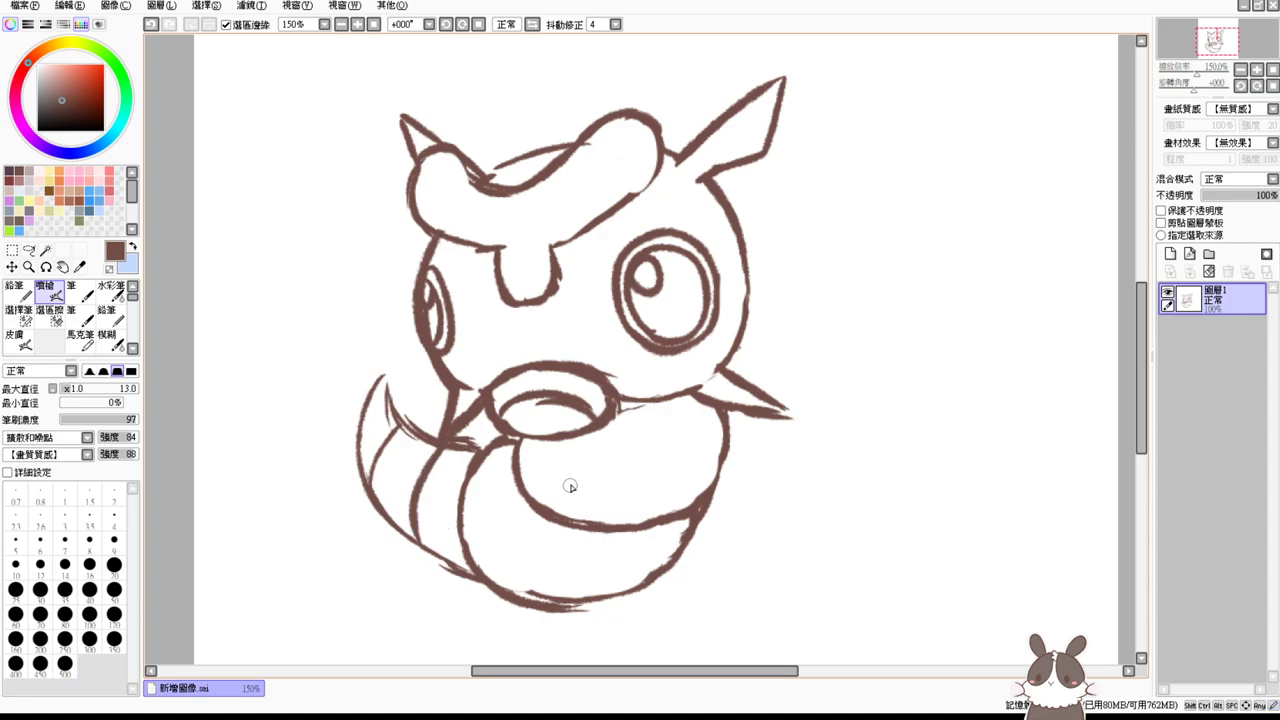
left_click_drag(569, 438, 570, 513)
key("ctrl+z")
key("ctrl+z")
key("ctrl+z")
Step: Draw a narrow rounded shape beneath the mouth and a curve closing the bulge on the lower segment's left part
left_click_drag(576, 437, 558, 500)
mouse_move(514, 438)
left_mouse_down()
mouse_move(531, 501)
mouse_move(568, 521)
left_mouse_up()
left_click_drag(580, 467, 562, 518)
mouse_move(510, 442)
left_mouse_down()
mouse_move(494, 453)
mouse_move(471, 552)
mouse_move(507, 558)
left_mouse_up()
mouse_move(474, 553)
left_mouse_down()
mouse_move(546, 550)
mouse_move(560, 519)
mouse_move(550, 560)
left_mouse_up()
Step: Erase the right side and base of the rounded shape under the mouth and redraw it as a wider circle
key("e")
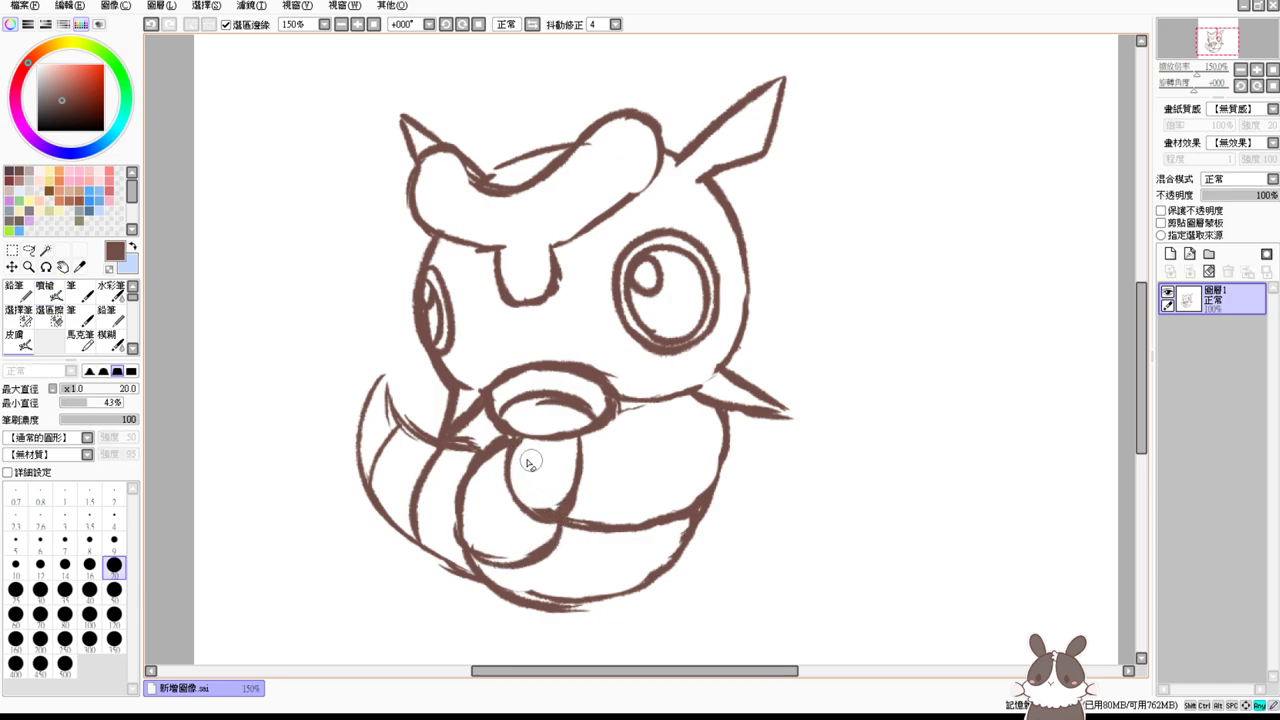
mouse_move(586, 440)
left_mouse_down()
mouse_move(591, 476)
mouse_move(577, 446)
mouse_move(563, 501)
mouse_move(600, 453)
mouse_move(595, 437)
mouse_move(574, 517)
mouse_move(598, 490)
mouse_move(562, 509)
mouse_move(536, 494)
mouse_move(563, 515)
left_mouse_up()
key("e")
key("e")
key("e")
left_click_drag(509, 477, 584, 520)
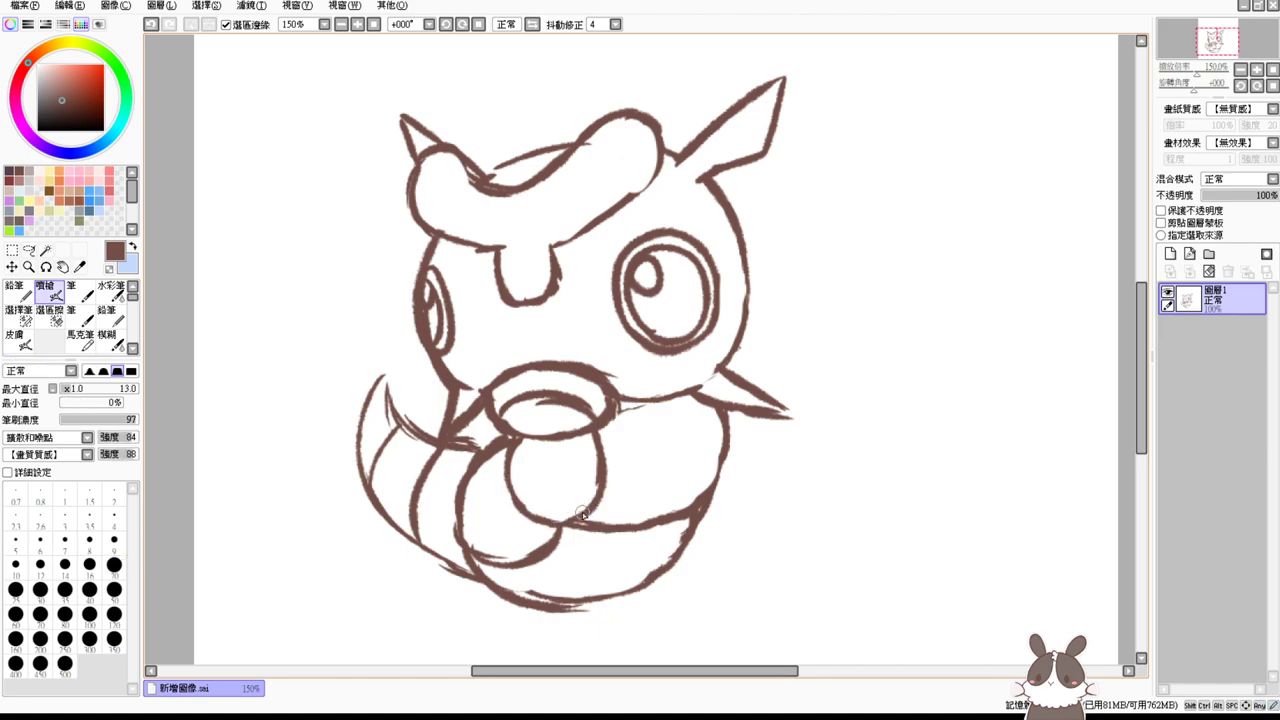
Step: Add a lengthwise line along the tail and a small rounded loop at its tip
mouse_move(370, 404)
left_mouse_down()
mouse_move(380, 472)
mouse_move(456, 535)
left_mouse_up()
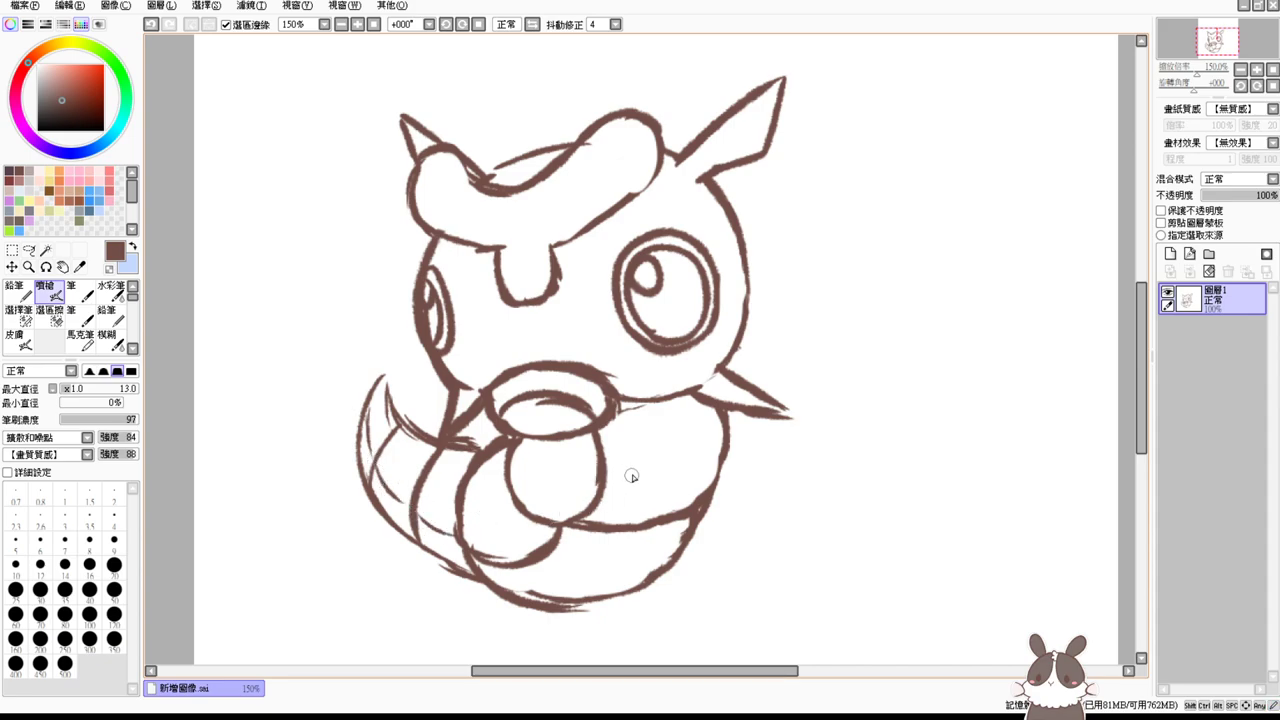
mouse_move(385, 375)
left_mouse_down()
mouse_move(410, 348)
mouse_move(400, 393)
left_mouse_up()
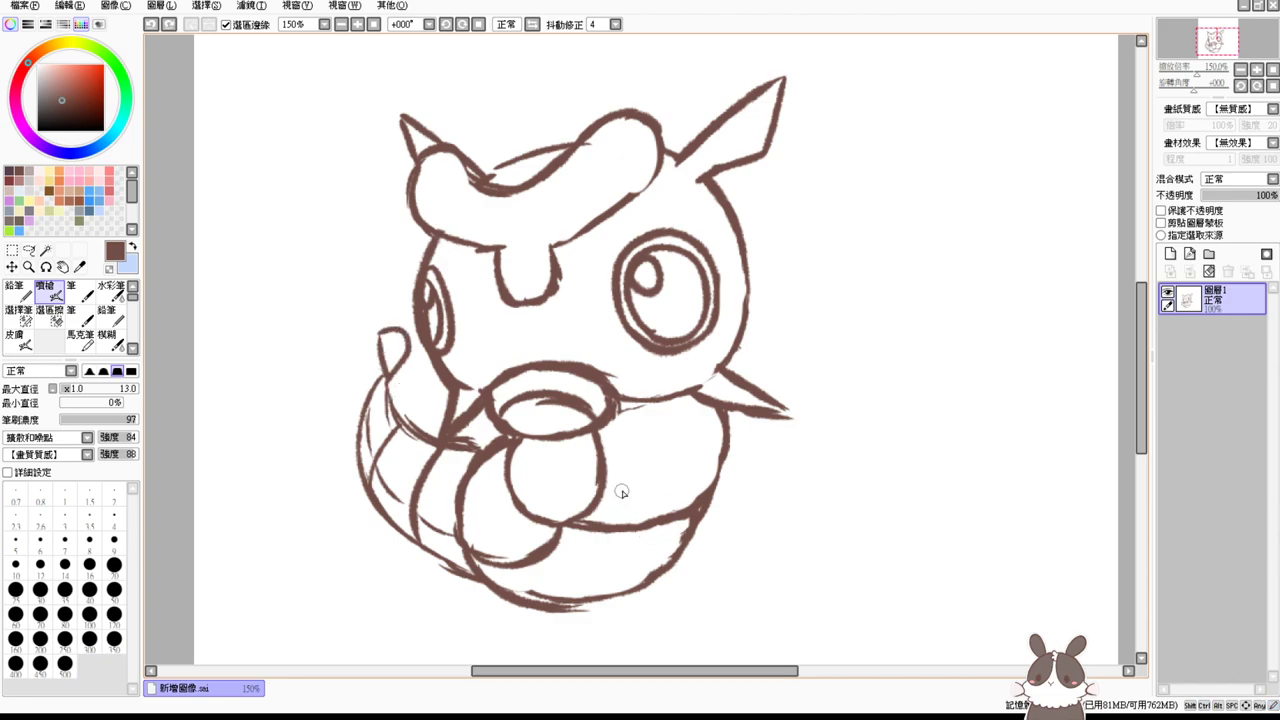
left_click_drag(617, 488, 696, 467)
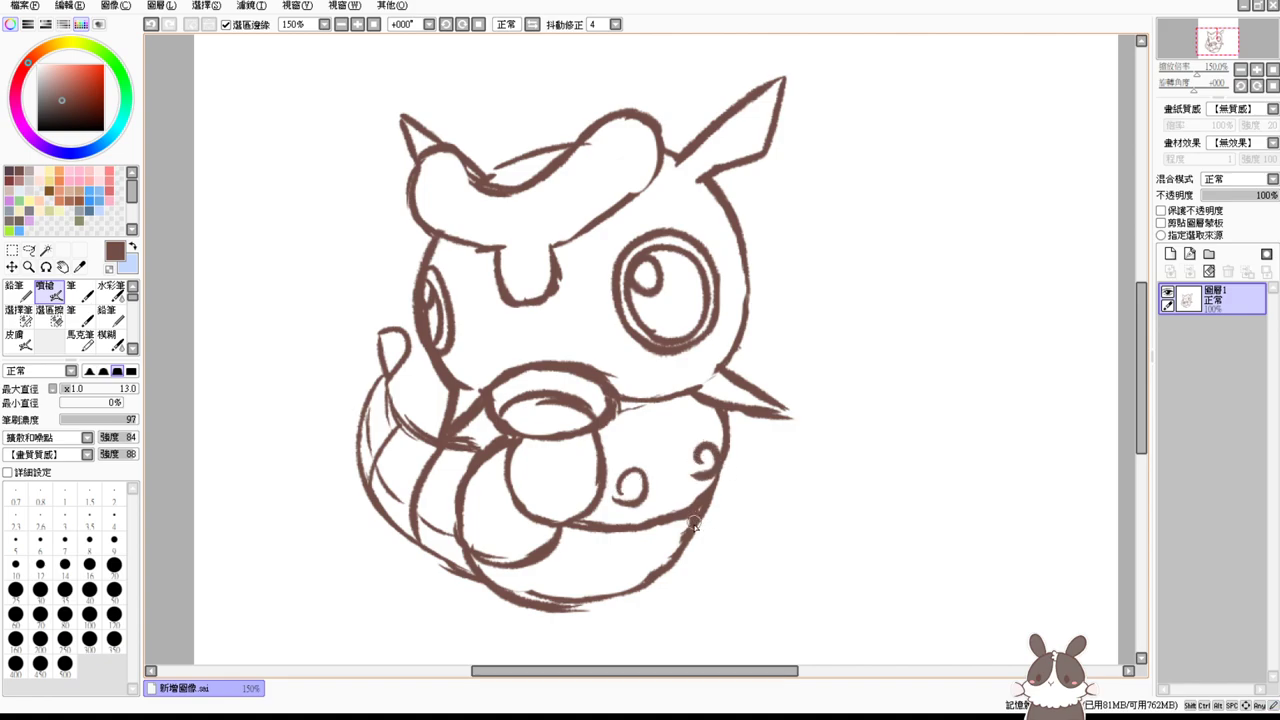
key("ctrl+z")
key("ctrl+z")
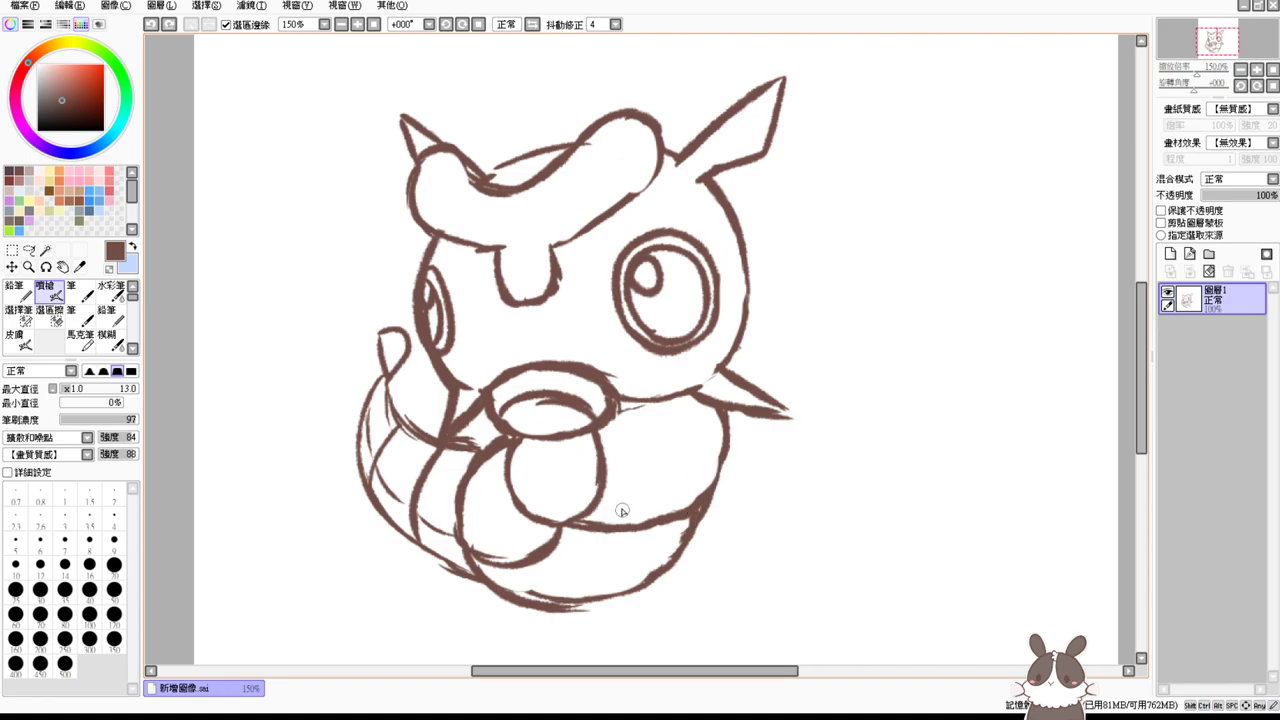
mouse_move(605, 502)
left_mouse_down()
mouse_move(633, 540)
mouse_move(700, 531)
mouse_move(652, 524)
mouse_move(716, 491)
mouse_move(735, 463)
left_mouse_up()
key("ctrl+z")
key("ctrl+z")
key("ctrl+z")
key("ctrl+z")
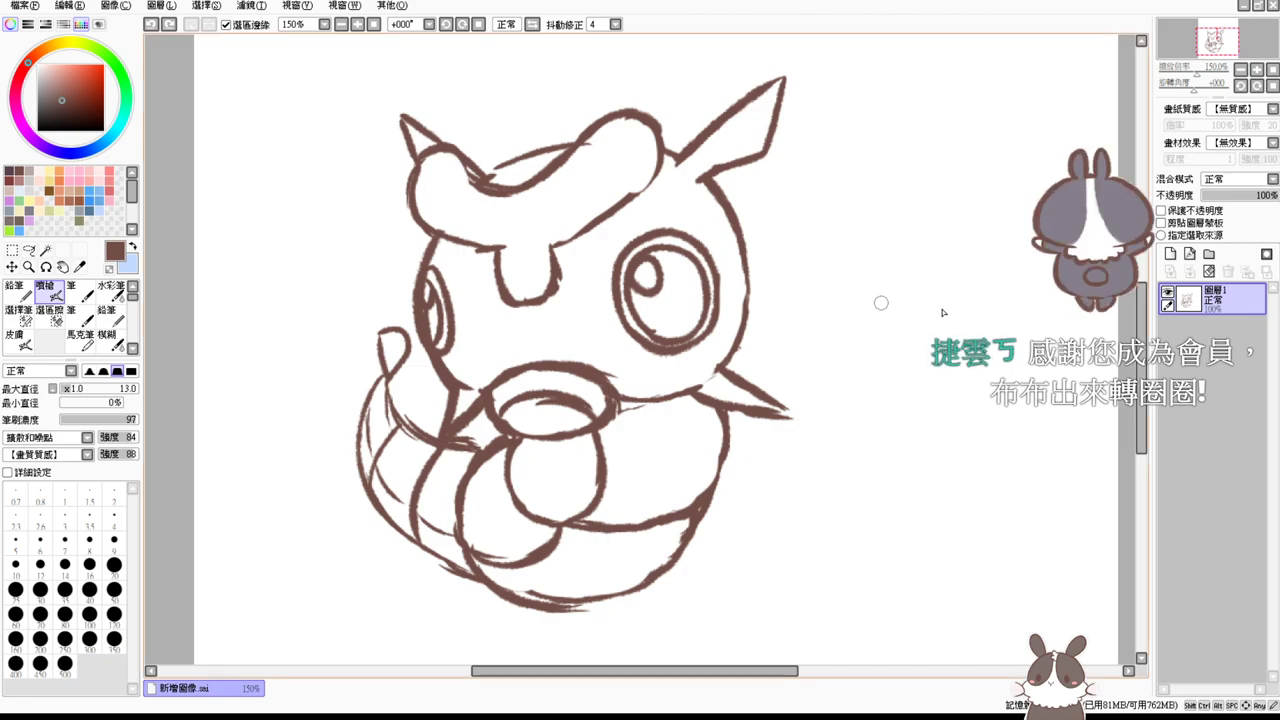
Step: Draw a second contour beneath both sides of the forehead shape and thicken its right lower edge
left_click_drag(1144, 362, 1144, 355)
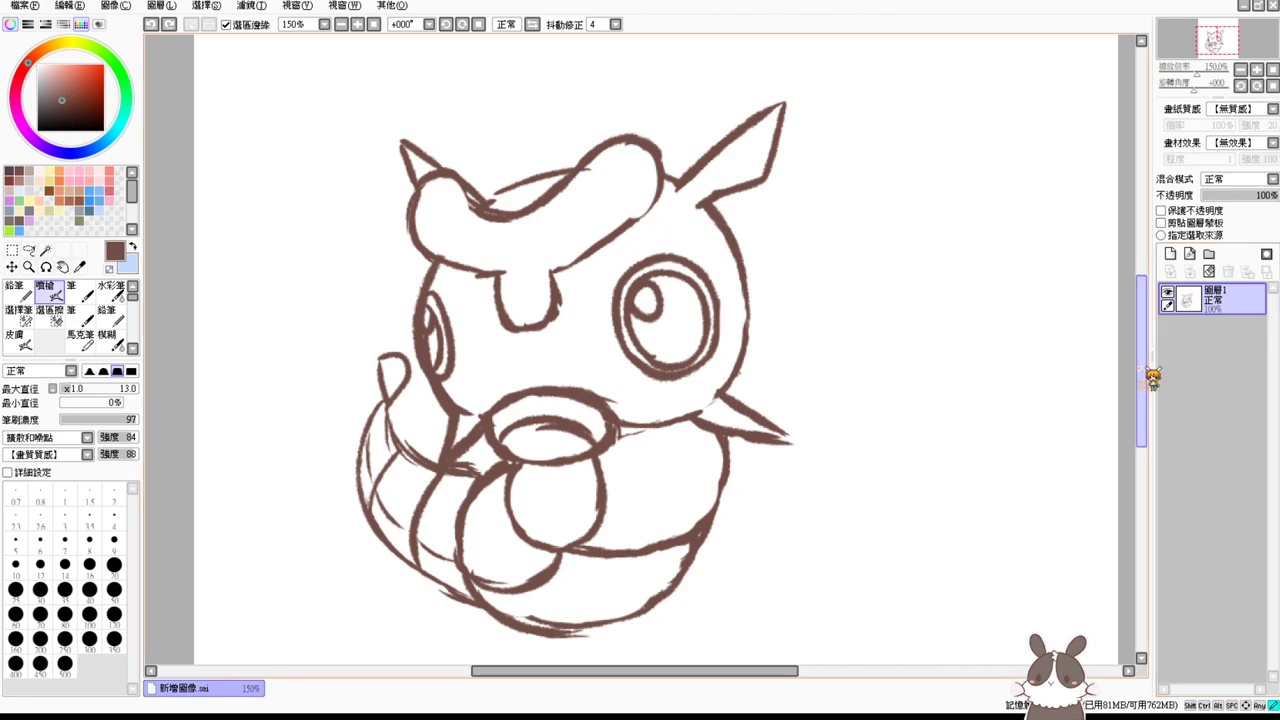
left_click_drag(1143, 370, 1143, 366)
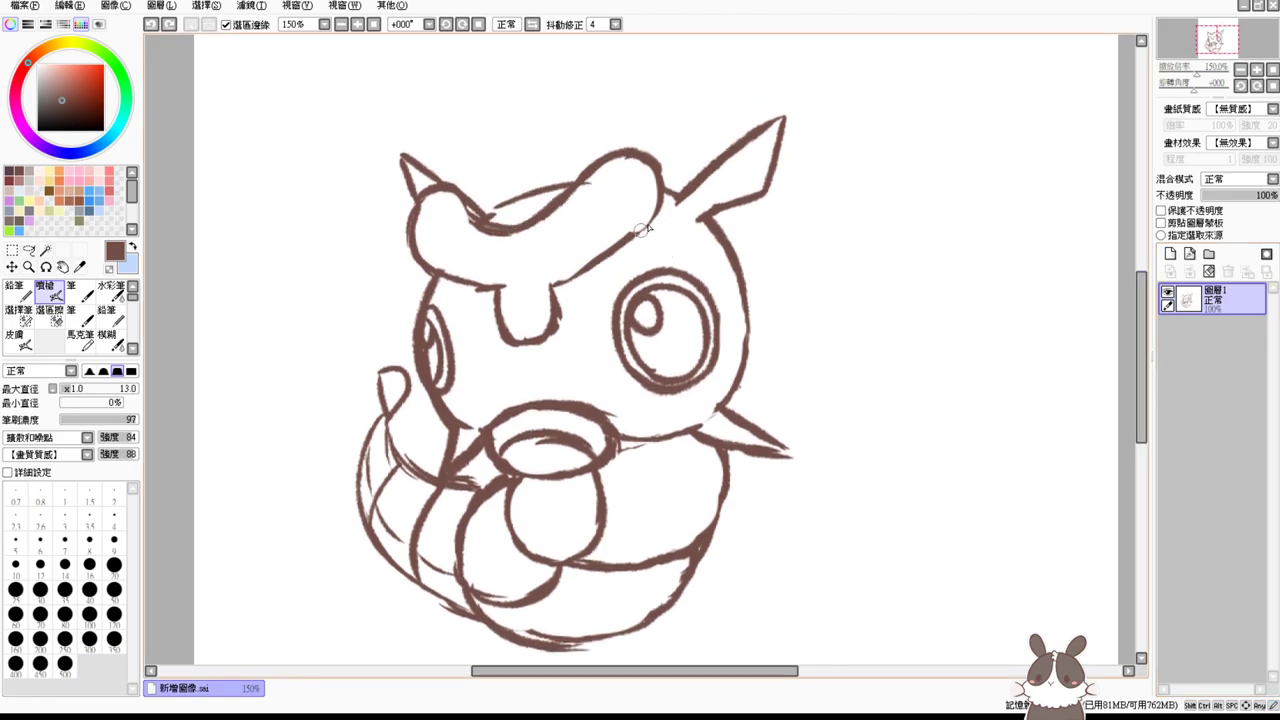
mouse_move(659, 206)
left_mouse_down()
mouse_move(637, 232)
mouse_move(655, 244)
mouse_move(556, 299)
left_mouse_up()
left_click_drag(440, 272, 497, 295)
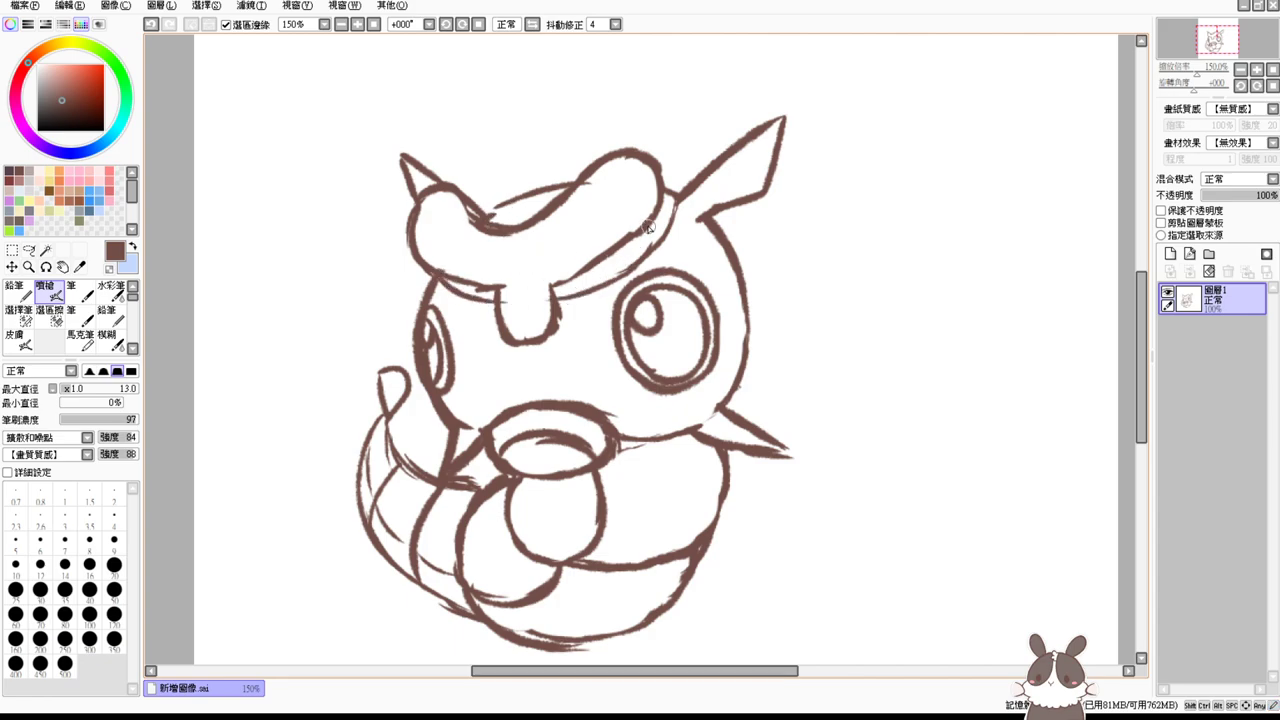
mouse_move(657, 213)
left_mouse_down()
mouse_move(640, 242)
mouse_move(578, 274)
left_mouse_up()
Step: Erase the right jaw fin and redraw it with fuller curved edges, and trim the left jaw fin's outline
key("e")
mouse_move(726, 426)
left_mouse_down()
mouse_move(802, 450)
mouse_move(768, 456)
left_mouse_up()
key("b")
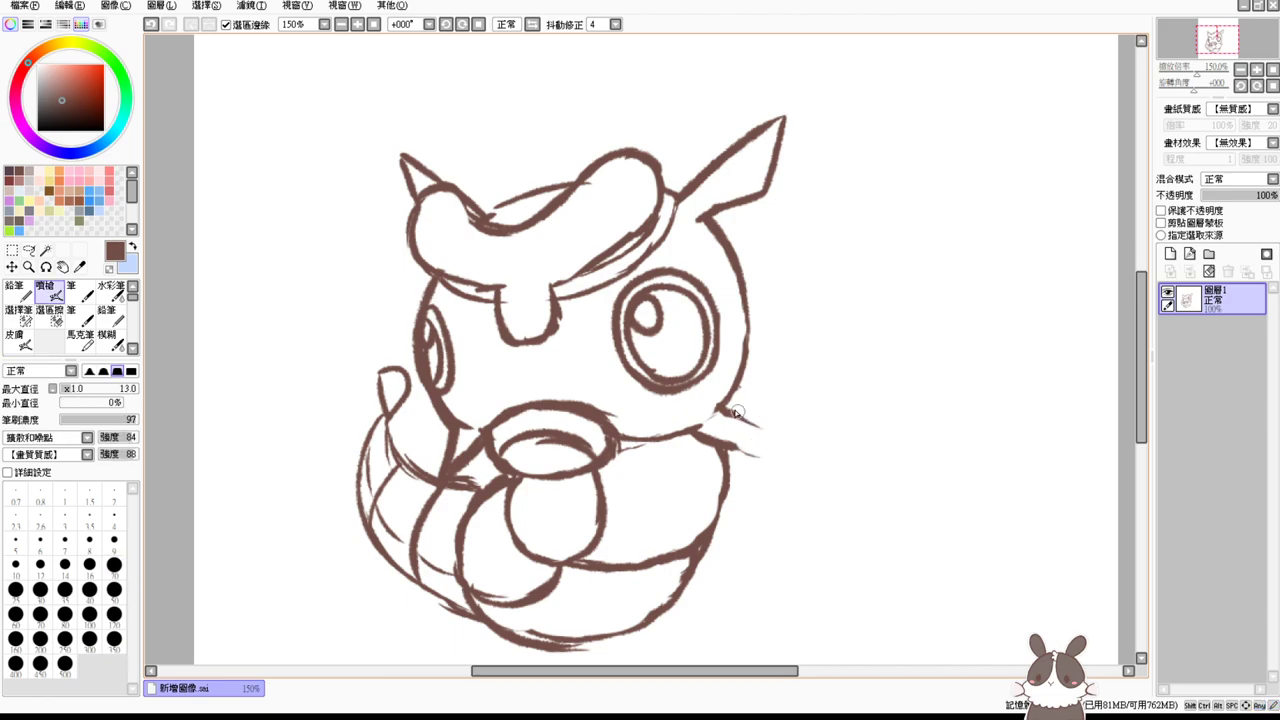
left_click_drag(698, 434, 798, 460)
mouse_move(721, 407)
left_mouse_down()
mouse_move(782, 436)
mouse_move(770, 430)
mouse_move(791, 459)
left_mouse_up()
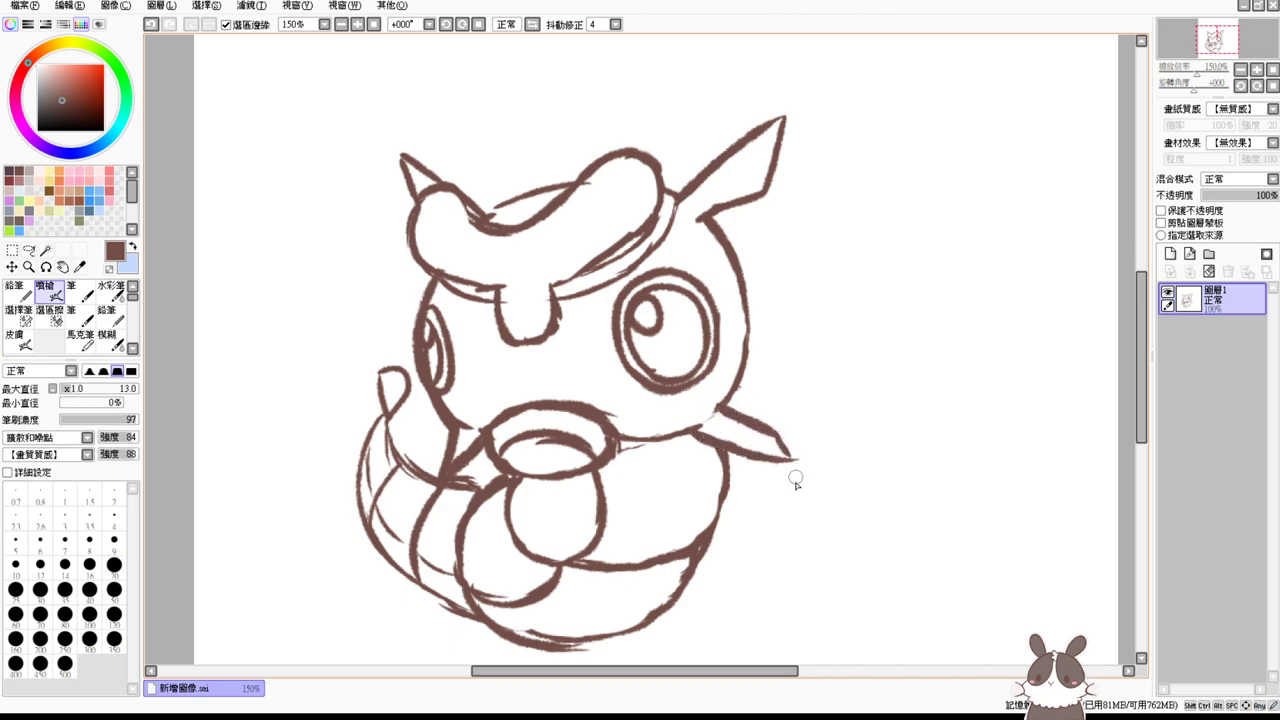
key("e")
mouse_move(458, 434)
left_mouse_down()
mouse_move(446, 464)
mouse_move(458, 423)
mouse_move(437, 460)
mouse_move(448, 479)
mouse_move(474, 455)
left_mouse_up()
key("b")
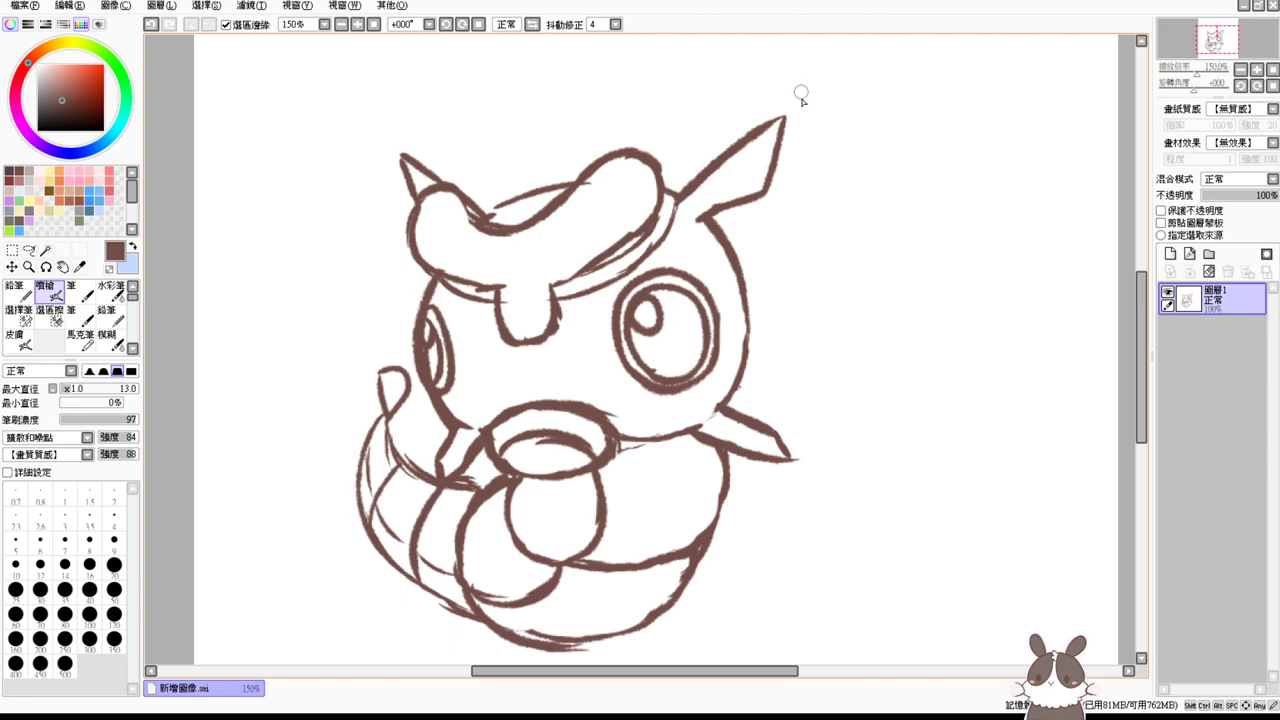
Step: Erase the pointed tips of both ears and redraw them with rounded ends
key("e")
mouse_move(785, 121)
left_mouse_down()
mouse_move(784, 134)
mouse_move(790, 117)
mouse_move(798, 125)
mouse_move(770, 184)
left_mouse_up()
key("b")
key("e")
key("b")
left_click_drag(399, 157, 444, 186)
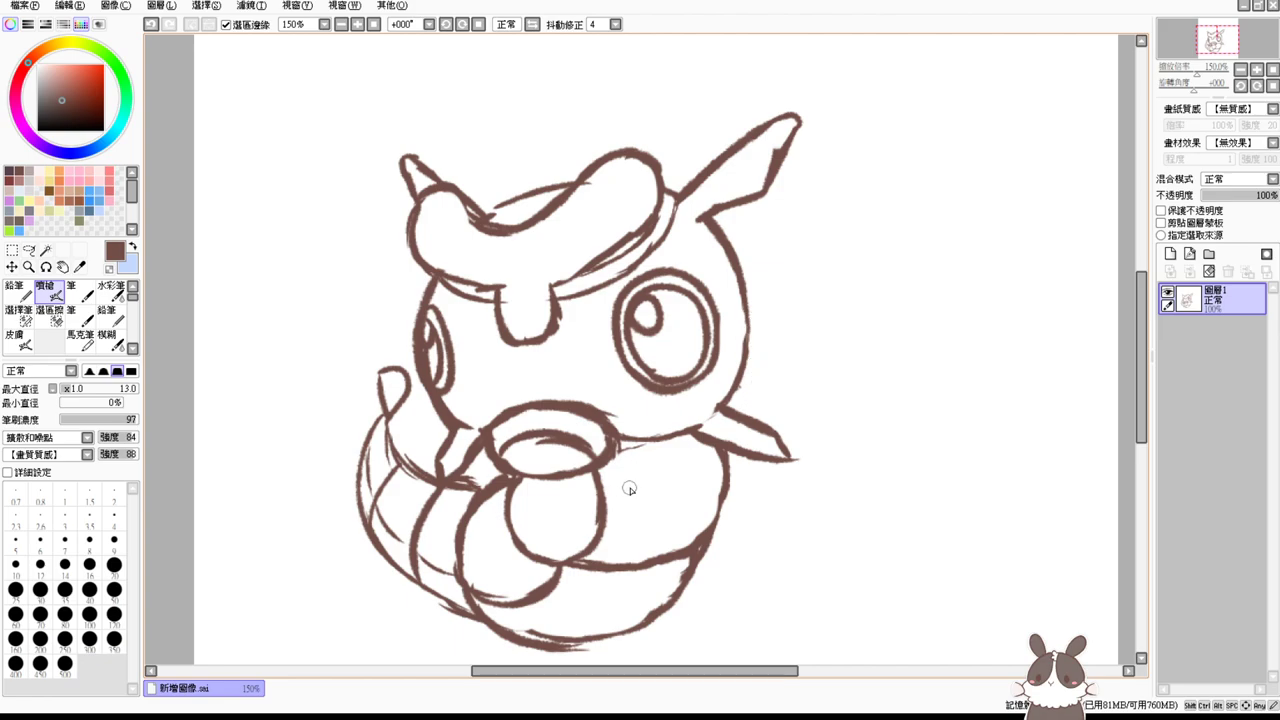
Step: Draw a thick angled band with a short vertical bar on the upper body, and nested ovals inside the round shape under the mouth
mouse_move(605, 498)
left_mouse_down()
mouse_move(645, 512)
mouse_move(595, 510)
mouse_move(650, 520)
mouse_move(609, 504)
mouse_move(668, 514)
mouse_move(689, 489)
mouse_move(663, 516)
mouse_move(714, 476)
mouse_move(664, 506)
mouse_move(664, 552)
mouse_move(640, 520)
left_mouse_up()
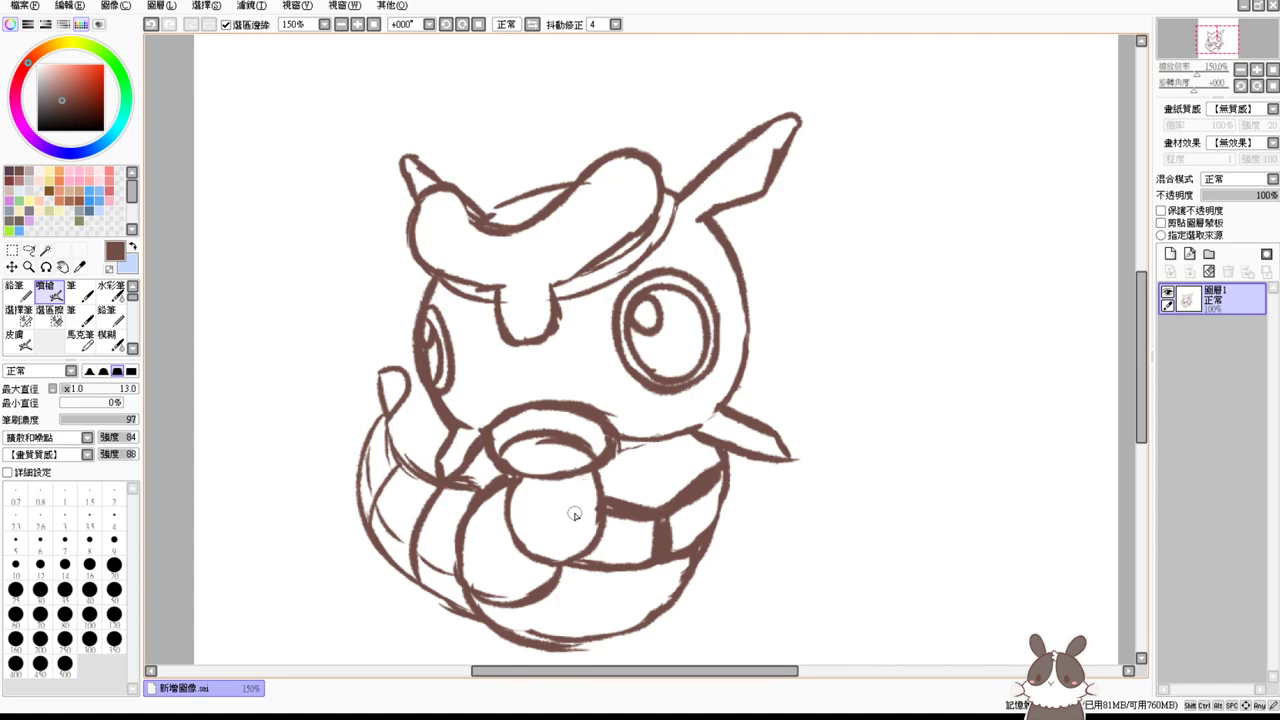
mouse_move(556, 481)
left_mouse_down()
mouse_move(535, 536)
mouse_move(556, 535)
mouse_move(517, 510)
mouse_move(534, 485)
mouse_move(530, 536)
mouse_move(537, 487)
mouse_move(565, 568)
mouse_move(530, 484)
mouse_move(518, 516)
mouse_move(552, 486)
mouse_move(519, 519)
left_mouse_up()
key("ctrl+z")
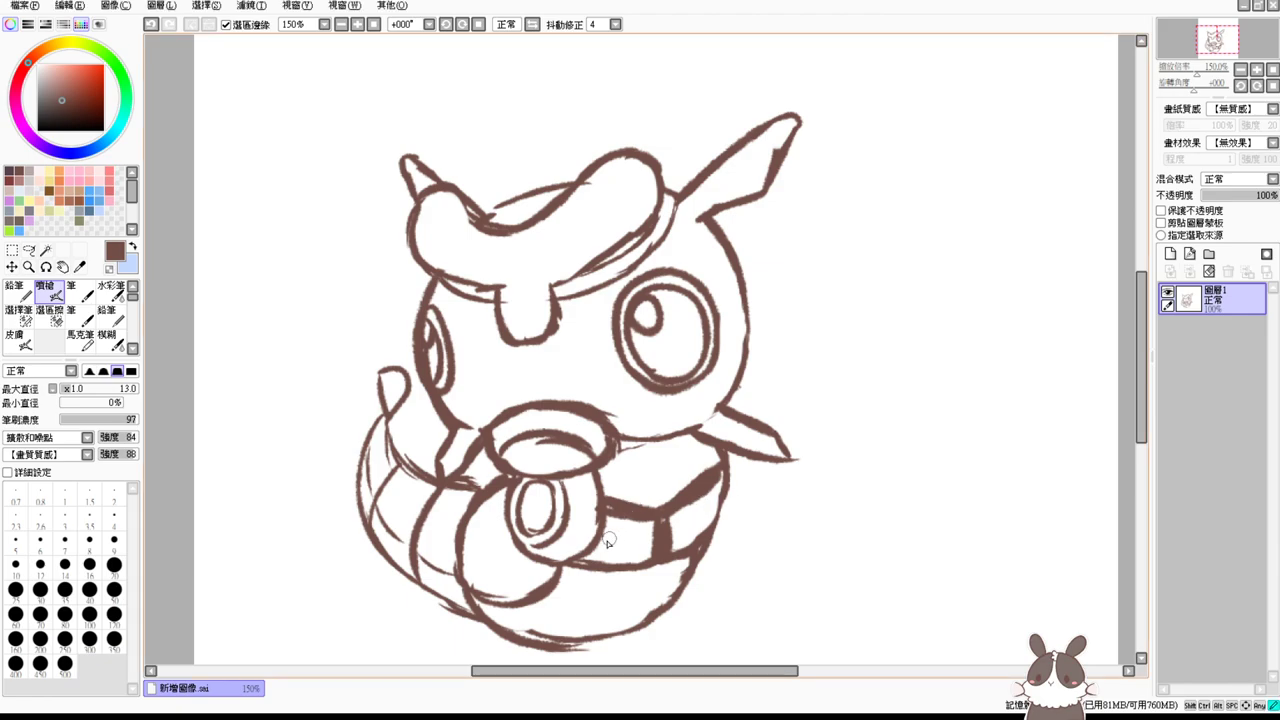
Step: Draw two round spots on the upper body segment, one beside the central round shape and one overlapping the right edge
mouse_move(606, 520)
left_mouse_down()
mouse_move(630, 550)
mouse_move(615, 519)
mouse_move(687, 537)
mouse_move(602, 548)
mouse_move(634, 530)
mouse_move(602, 533)
left_mouse_up()
key("ctrl+z")
key("e")
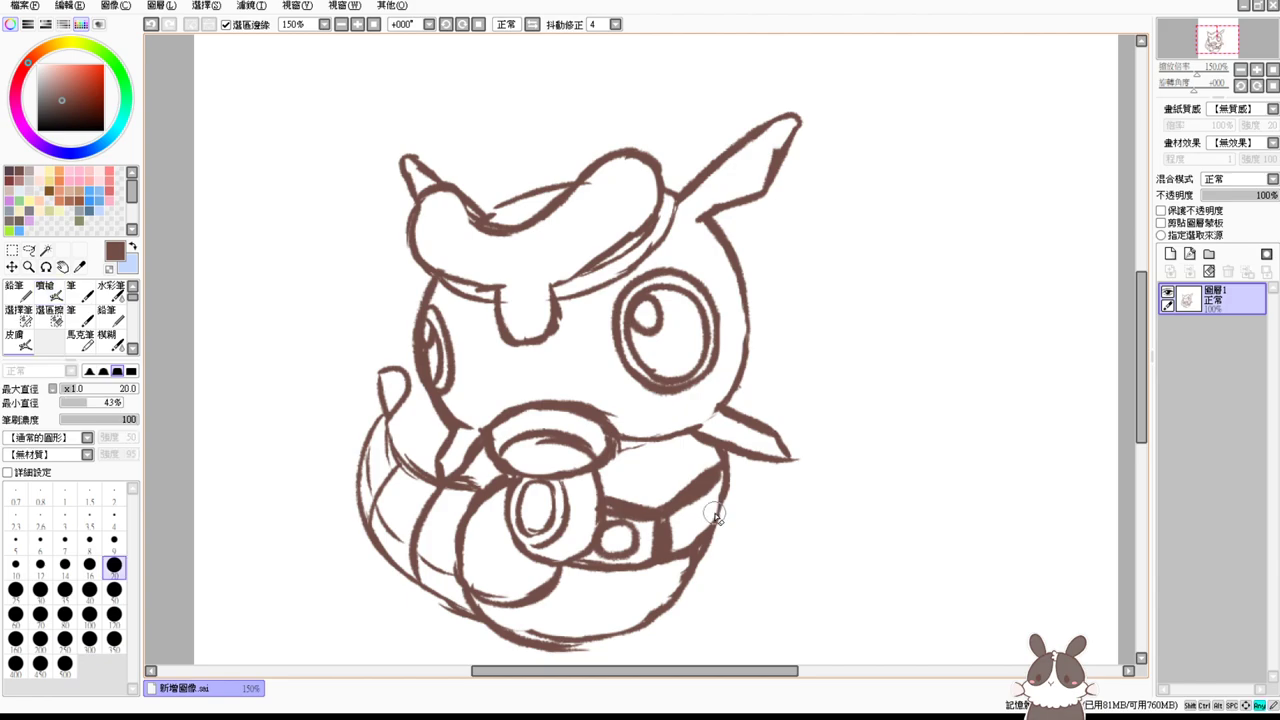
key("v")
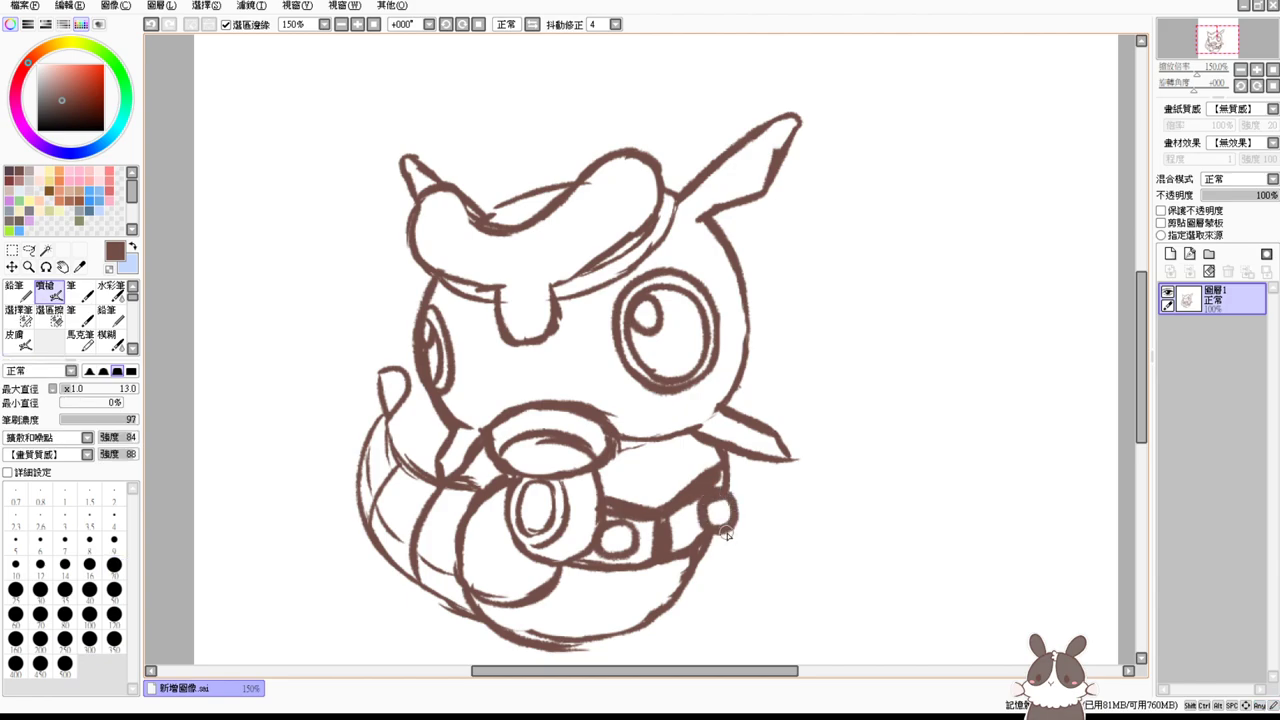
key("ctrl+z")
mouse_move(706, 528)
left_mouse_down()
mouse_move(716, 535)
mouse_move(705, 527)
left_mouse_up()
Step: Draw two round spots along the lower body segment and erase the outline passing through them
mouse_move(551, 603)
left_mouse_down()
mouse_move(582, 621)
mouse_move(566, 587)
left_mouse_up()
mouse_move(657, 618)
left_mouse_down()
mouse_move(643, 615)
mouse_move(675, 613)
mouse_move(643, 609)
mouse_move(654, 620)
left_mouse_up()
key("ctrl+z")
key("ctrl+z")
key("e")
key("b")
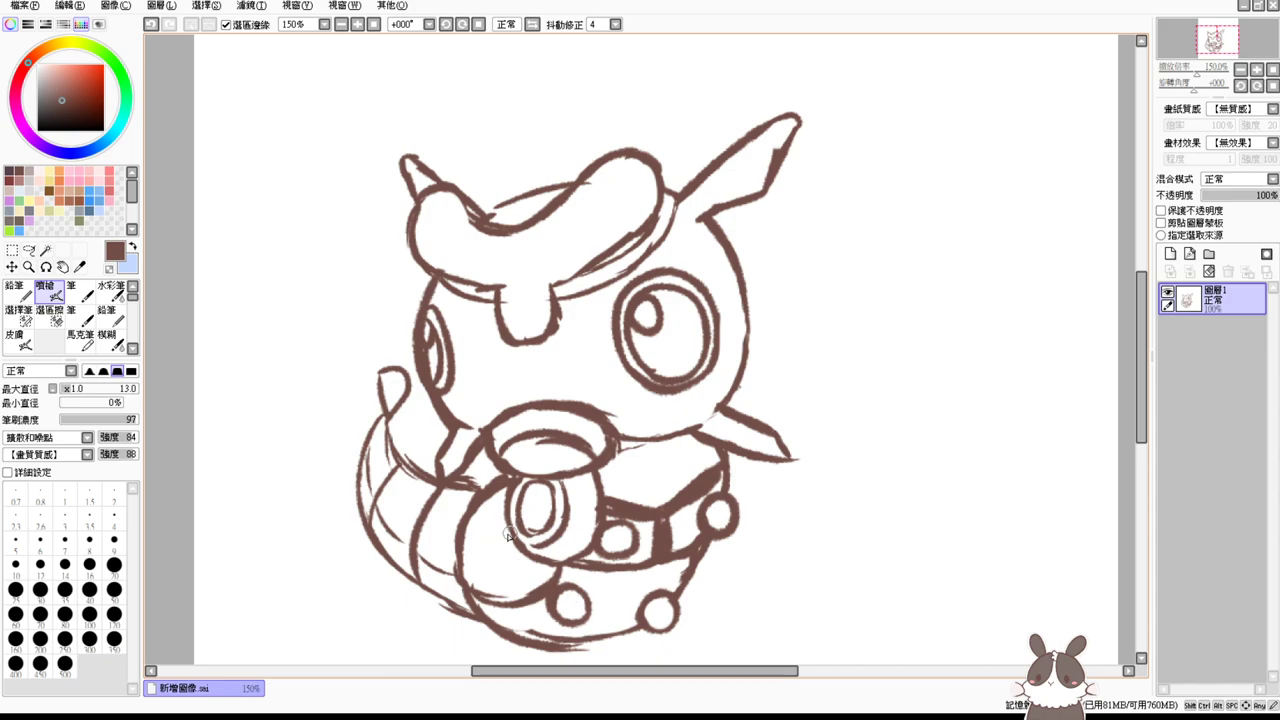
Step: Draw a round spot with a surrounding curve in the lower body segment's left bulge
mouse_move(462, 549)
left_mouse_down()
mouse_move(524, 556)
mouse_move(511, 562)
left_mouse_up()
mouse_move(463, 517)
left_mouse_down()
mouse_move(507, 520)
mouse_move(476, 549)
mouse_move(471, 525)
mouse_move(500, 560)
mouse_move(465, 544)
left_mouse_up()
key("ctrl+z")
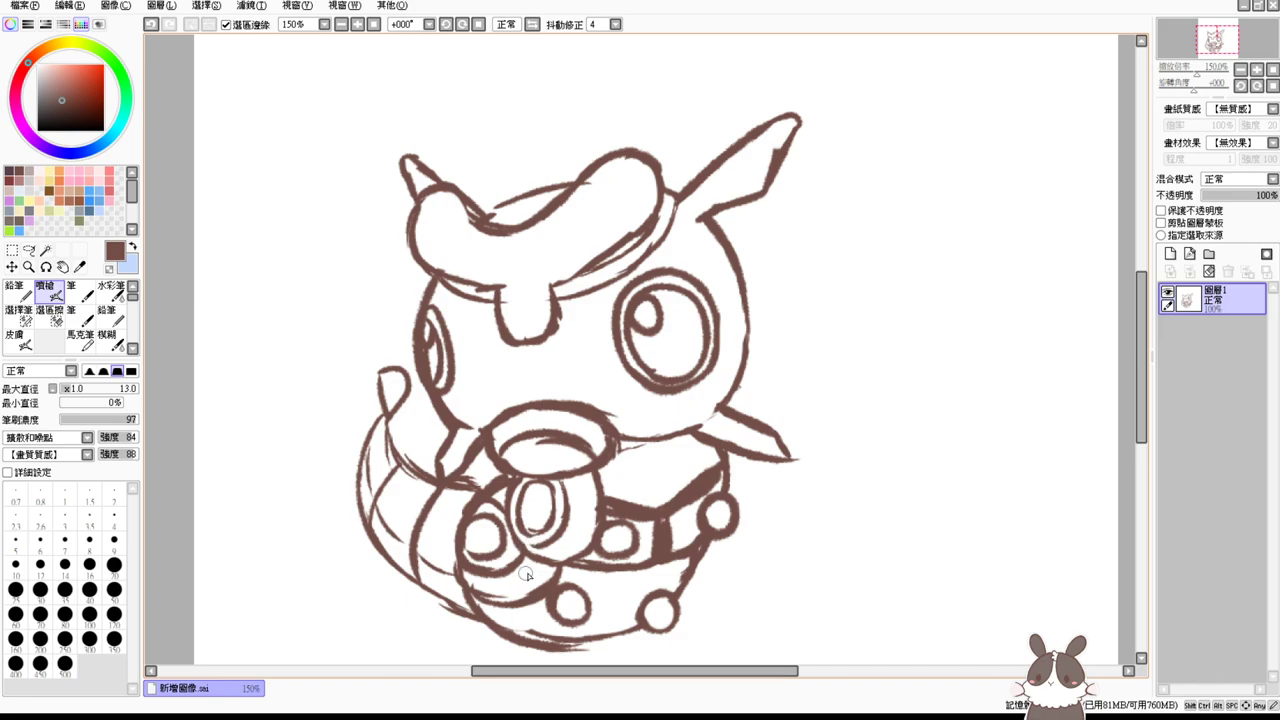
Step: Redraw the round spot in the lower body segment's left bulge as a larger oval
key("ctrl+z")
mouse_move(482, 512)
left_mouse_down()
mouse_move(503, 553)
mouse_move(466, 551)
mouse_move(484, 550)
mouse_move(474, 523)
mouse_move(499, 536)
mouse_move(483, 559)
mouse_move(461, 541)
mouse_move(496, 562)
left_mouse_up()
key("ctrl+z")
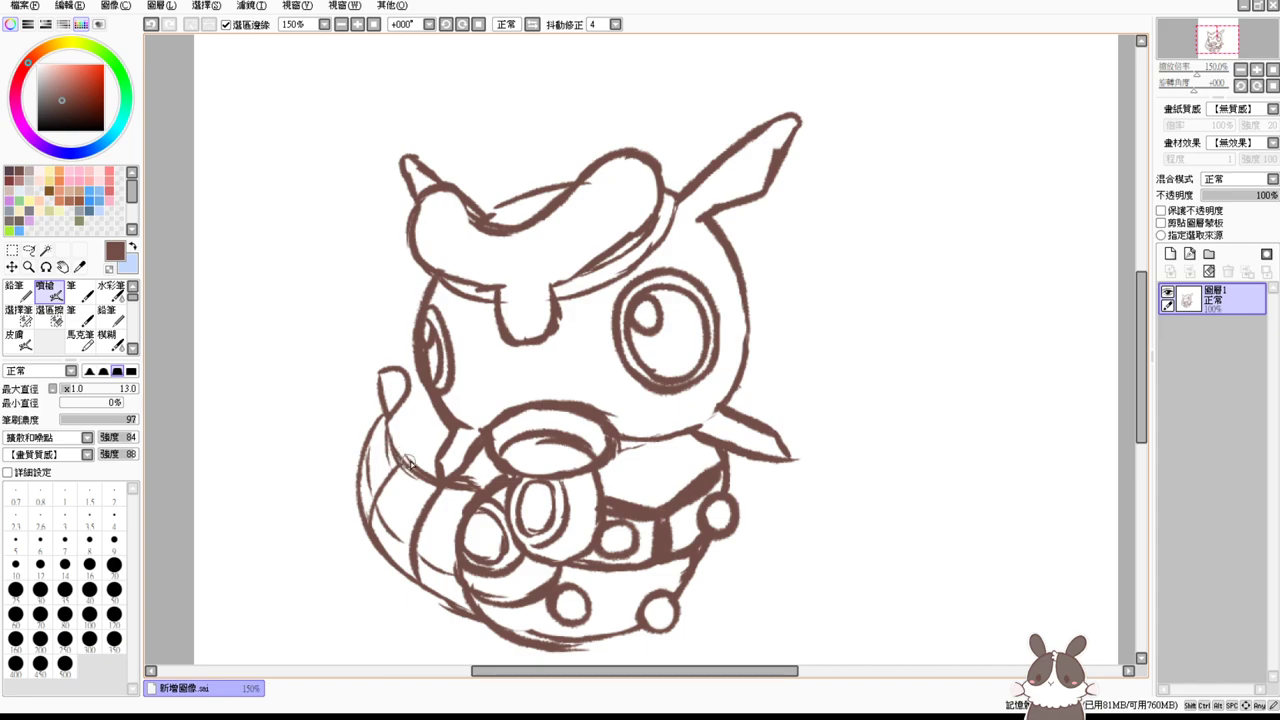
Step: Erase the spot on the lower body segment's right edge and redraw the body's lower-right outline as a smooth curve
scroll(794, 517, "down", 2)
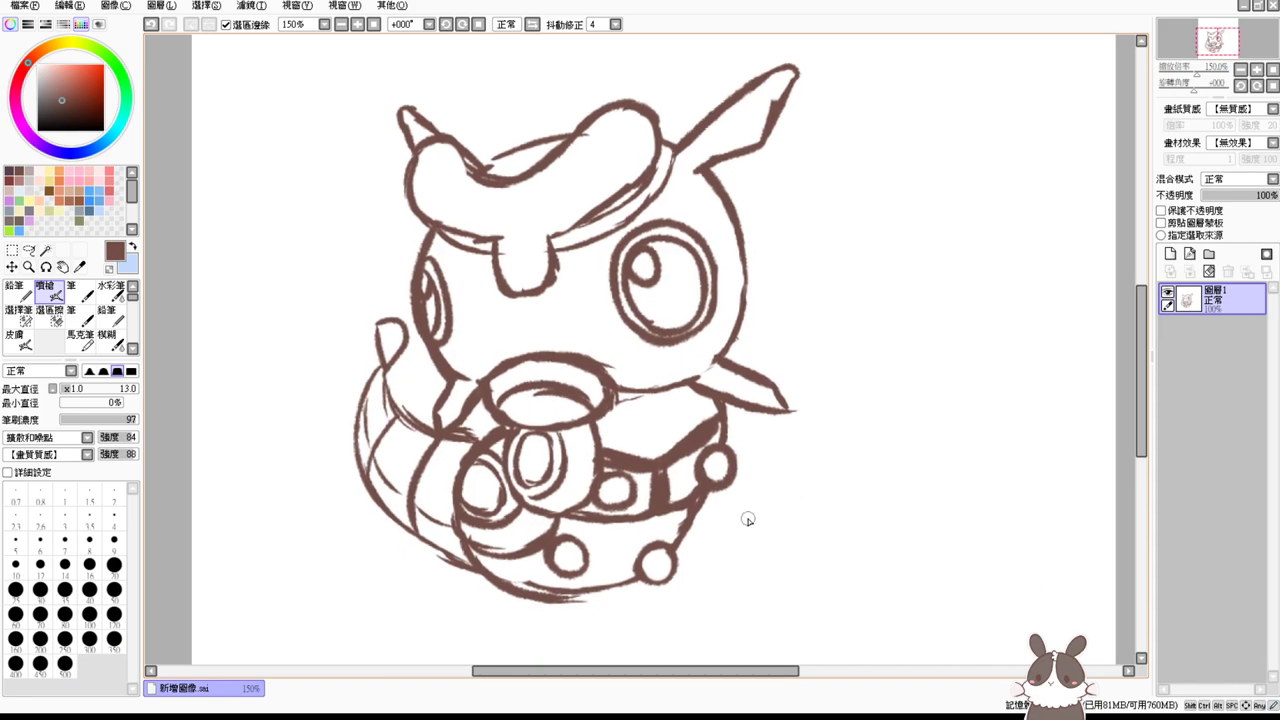
key("e")
left_click_drag(600, 588, 566, 588)
left_click_drag(642, 555, 662, 579)
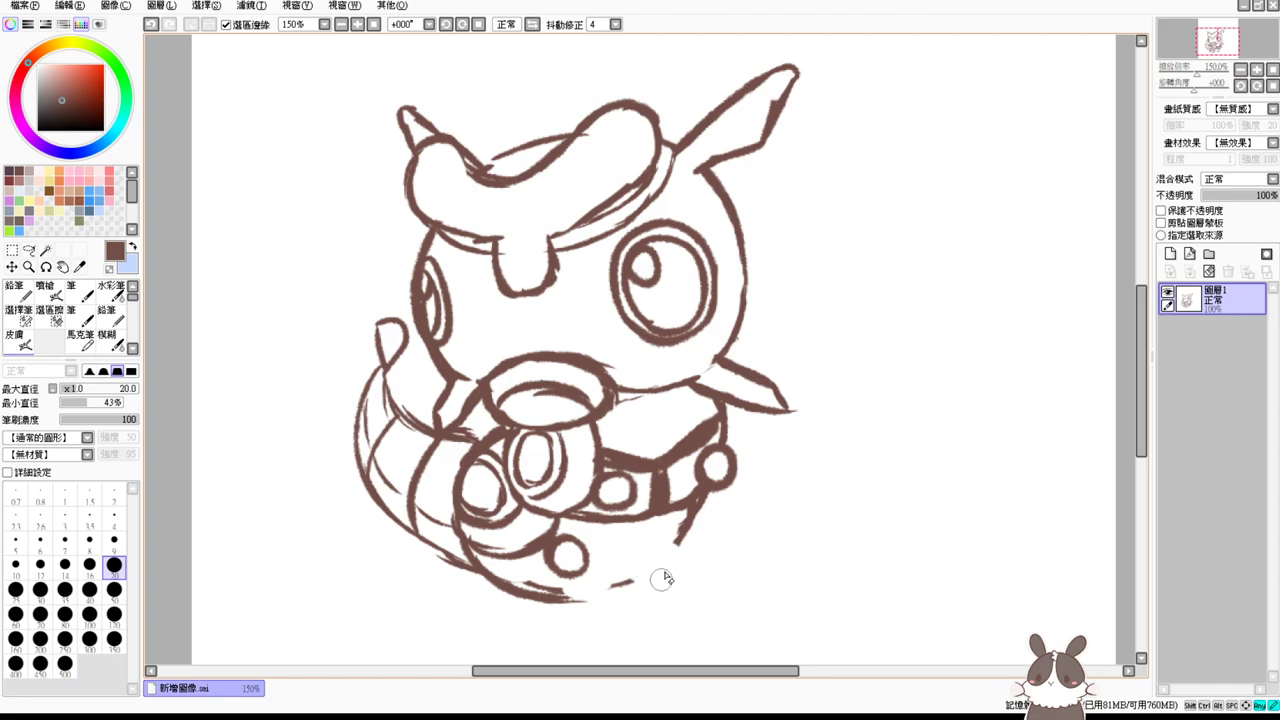
key("v")
mouse_move(692, 506)
left_mouse_down()
mouse_move(674, 543)
mouse_move(681, 515)
mouse_move(625, 573)
mouse_move(638, 578)
mouse_move(627, 569)
mouse_move(557, 595)
left_mouse_up()
Step: Replace the remaining spot on the lower body segment with a round one nearer the segment's middle
mouse_move(661, 560)
left_mouse_down()
mouse_move(644, 595)
mouse_move(661, 538)
mouse_move(636, 578)
mouse_move(614, 556)
mouse_move(566, 573)
mouse_move(612, 563)
mouse_move(586, 540)
left_mouse_up()
key("ctrl+z")
key("e")
key("v")
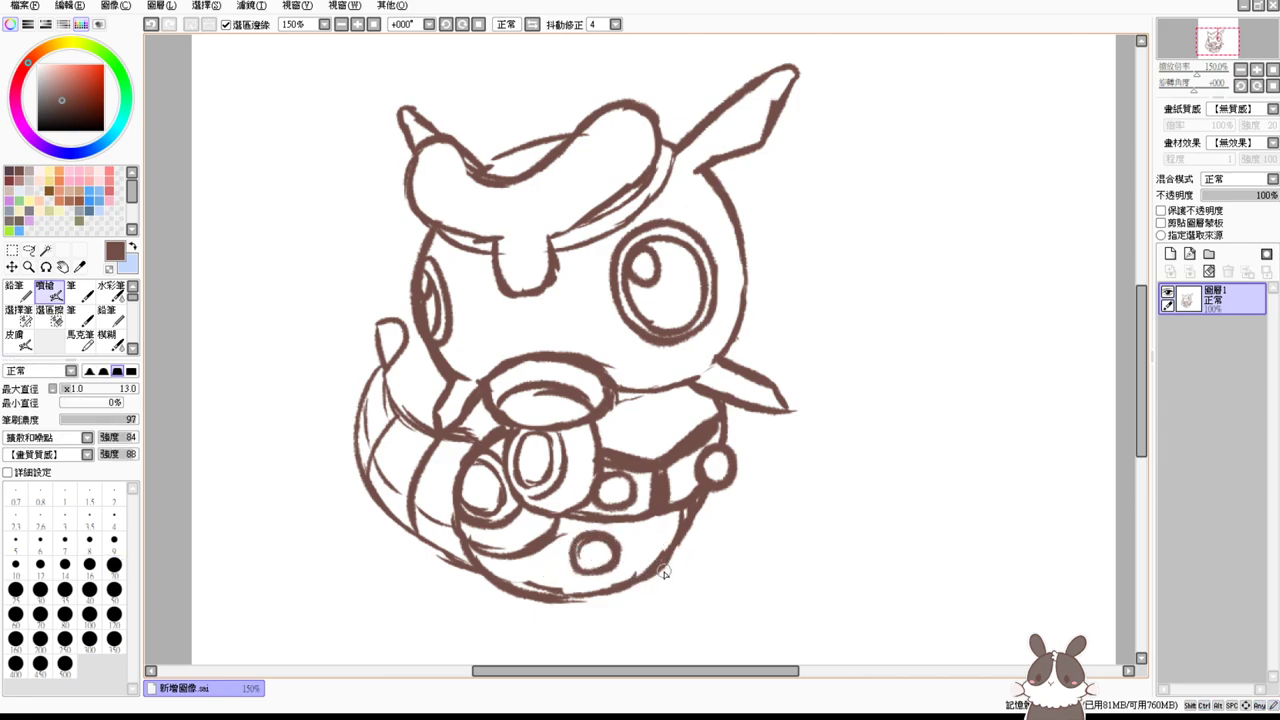
Step: Draw a partly hidden round spot protruding from the lower body segment's lower-right edge
left_click_drag(684, 547, 652, 588)
key("ctrl+z")
mouse_move(682, 546)
left_mouse_down()
mouse_move(654, 572)
mouse_move(670, 565)
mouse_move(658, 578)
mouse_move(674, 577)
left_mouse_up()
key("ctrl+z")
mouse_move(700, 500)
left_mouse_down()
mouse_move(676, 528)
mouse_move(696, 493)
mouse_move(706, 521)
mouse_move(676, 527)
mouse_move(701, 513)
mouse_move(681, 509)
mouse_move(690, 514)
left_mouse_up()
Step: Draw a curved band under the head beside the mouth and fill it with dark hatching
key("e")
key("b")
left_click_drag(600, 416, 636, 418)
mouse_move(609, 415)
left_mouse_down()
mouse_move(647, 417)
mouse_move(702, 391)
left_mouse_up()
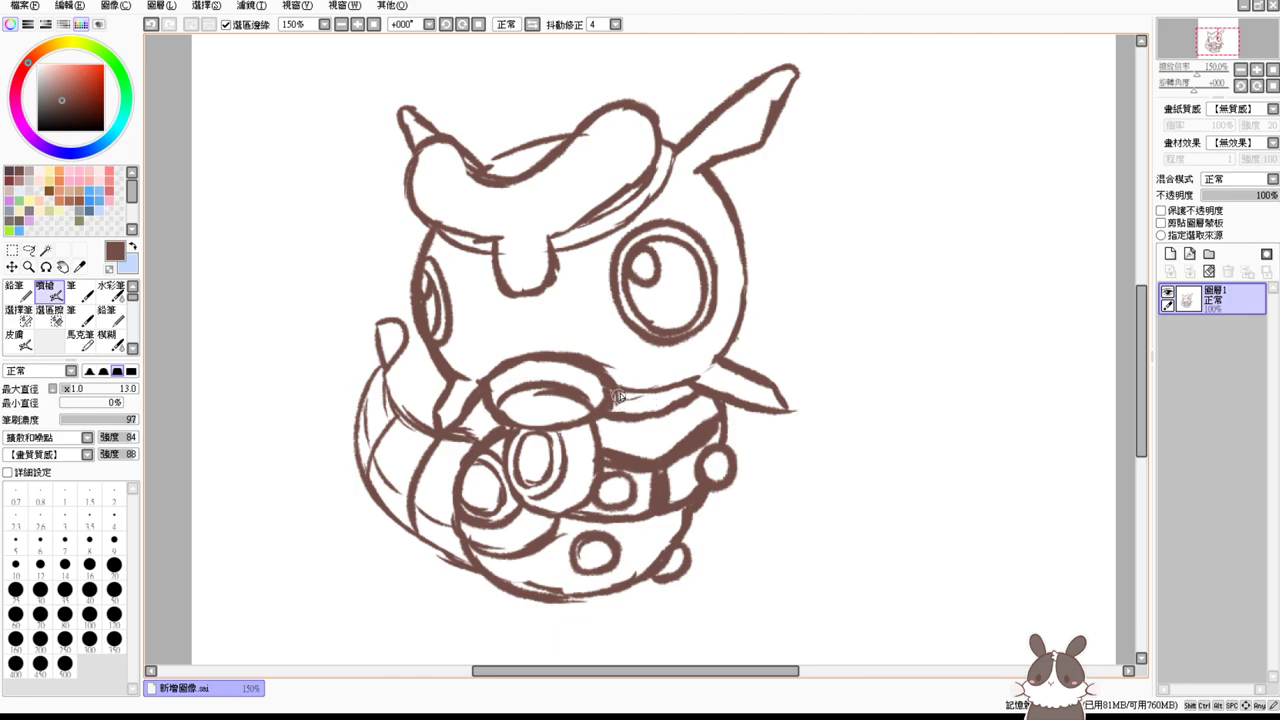
mouse_move(618, 397)
left_mouse_down()
mouse_move(657, 406)
mouse_move(690, 396)
left_mouse_up()
Step: Erase the protruding edge spot, redraw the middle spot lower on the body and restore the lower-right outline
key("e")
mouse_move(665, 572)
left_mouse_down()
mouse_move(651, 569)
mouse_move(663, 557)
left_mouse_up()
key("e")
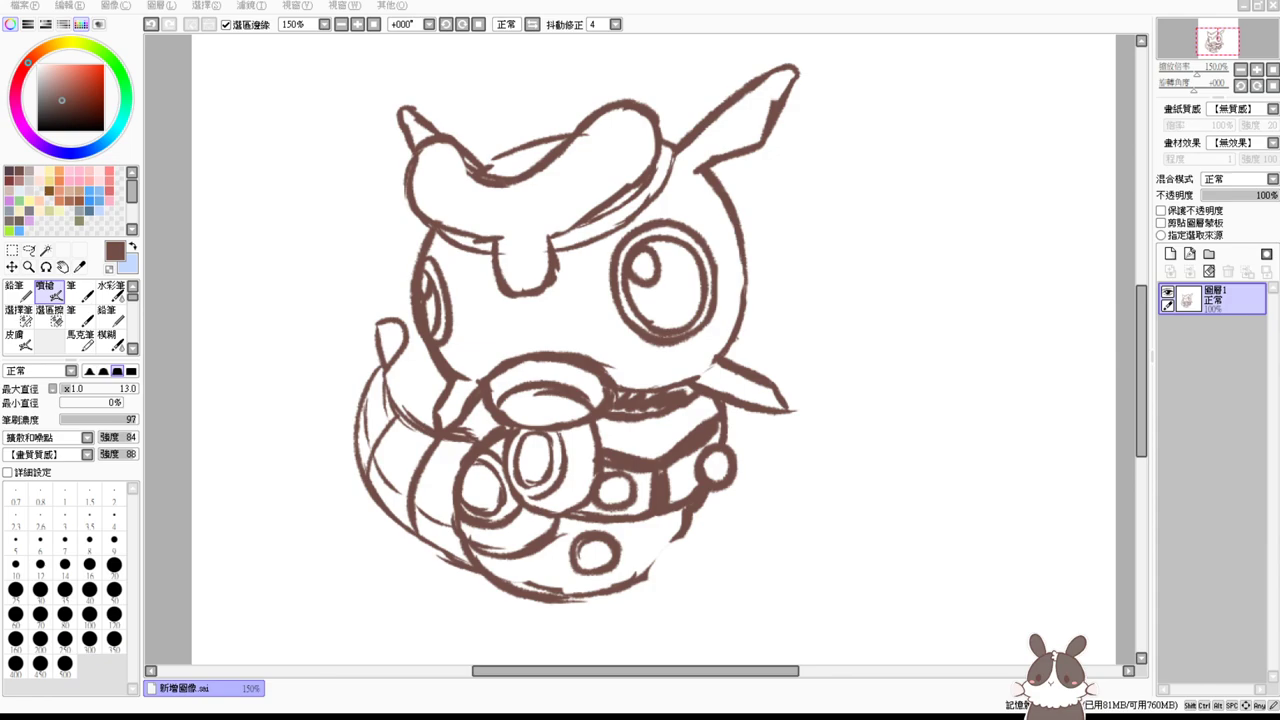
key("e")
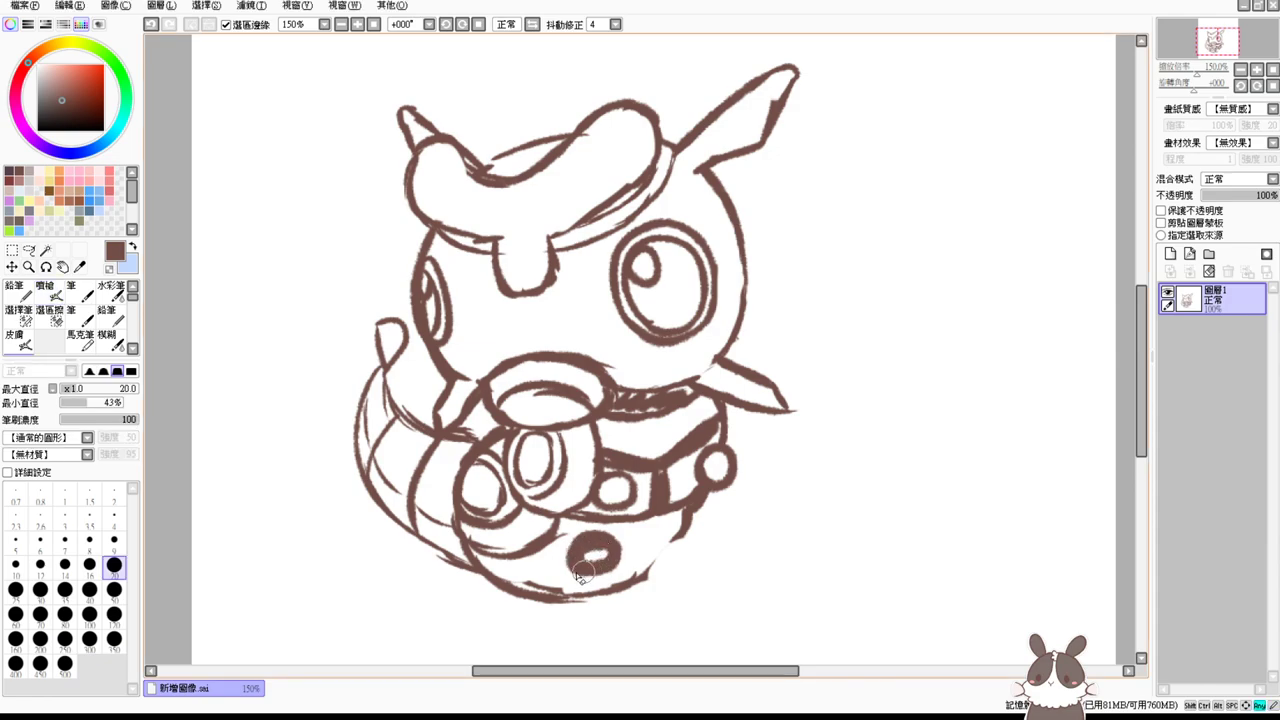
mouse_move(585, 555)
left_mouse_down()
mouse_move(605, 563)
mouse_move(592, 565)
left_mouse_up()
mouse_move(690, 516)
left_mouse_down()
mouse_move(661, 534)
mouse_move(689, 526)
mouse_move(612, 489)
mouse_move(644, 516)
mouse_move(674, 518)
mouse_move(696, 500)
mouse_move(653, 564)
mouse_move(679, 541)
mouse_move(677, 523)
mouse_move(597, 587)
mouse_move(546, 560)
mouse_move(539, 496)
mouse_move(668, 553)
mouse_move(618, 574)
mouse_move(568, 566)
mouse_move(597, 596)
left_mouse_up()
key("v")
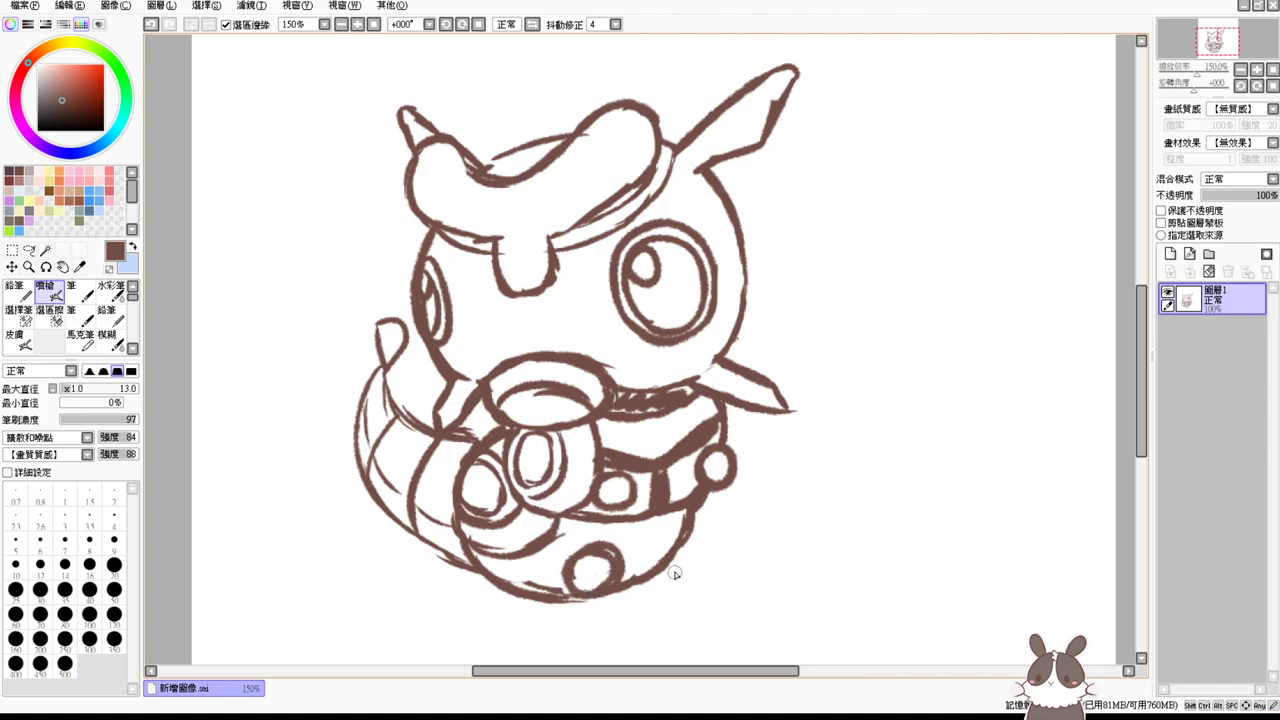
Step: Draw a half-hidden round spot with an inner curve protruding from the body's lower-right edge
mouse_move(682, 554)
left_mouse_down()
mouse_move(684, 573)
mouse_move(654, 597)
left_mouse_up()
left_click_drag(638, 584, 672, 589)
key("ctrl+z")
key("ctrl+z")
mouse_move(682, 544)
left_mouse_down()
mouse_move(664, 579)
mouse_move(636, 583)
mouse_move(674, 579)
mouse_move(662, 589)
mouse_move(649, 580)
mouse_move(663, 588)
mouse_move(689, 545)
mouse_move(672, 585)
left_mouse_up()
key("ctrl+z")
Step: Sketch two small flattened spots on the tail segment, then thicken its dividing curve and redraw its outer lower outline
mouse_move(403, 411)
left_mouse_down()
mouse_move(426, 407)
mouse_move(432, 434)
left_mouse_up()
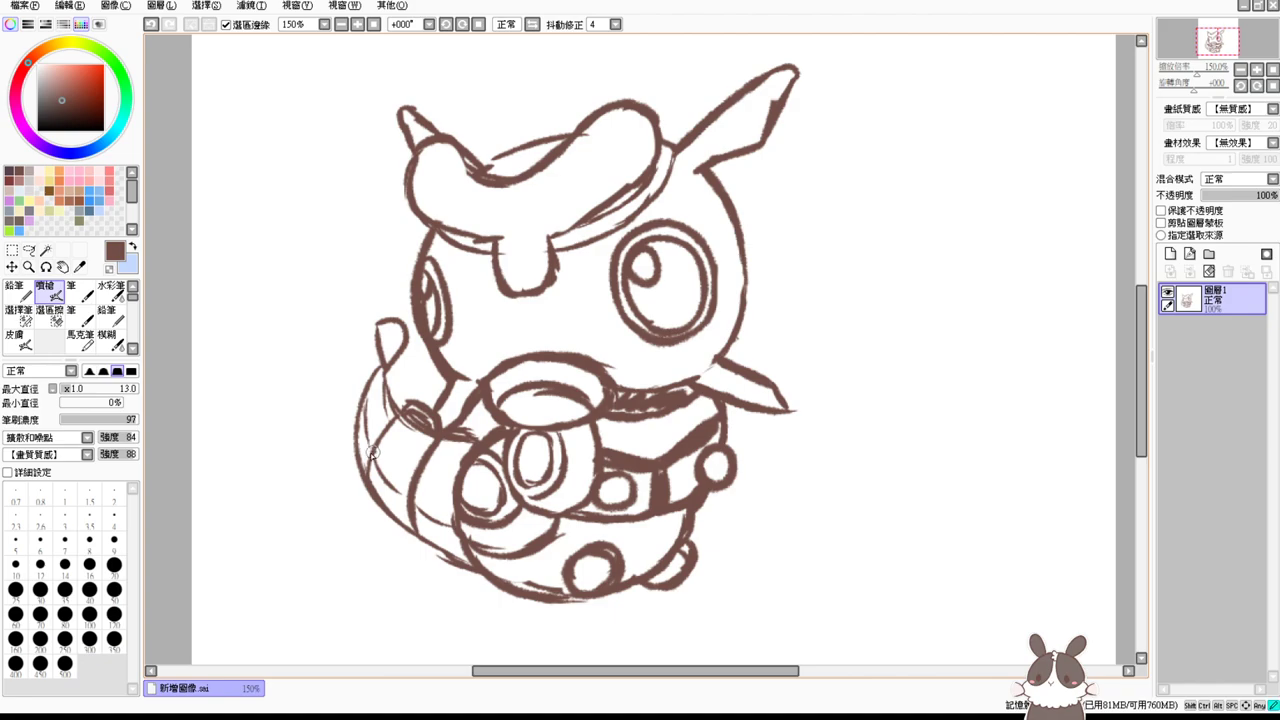
left_click_drag(370, 452, 398, 477)
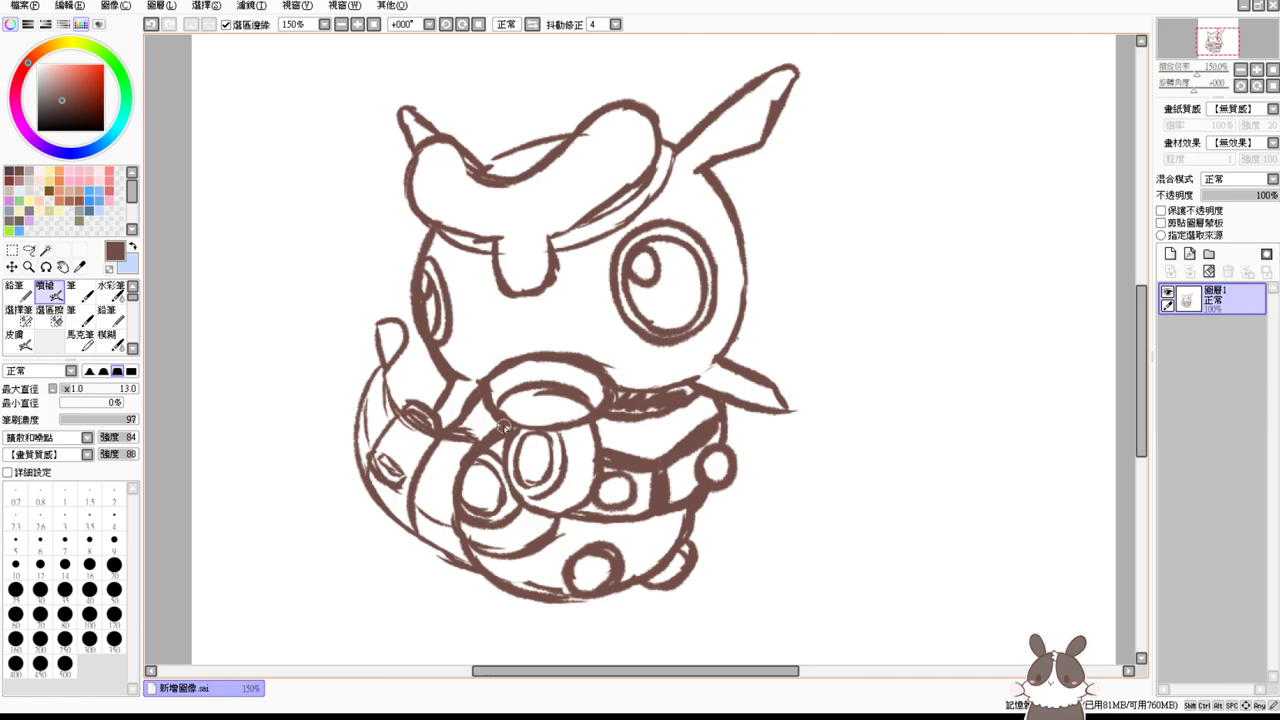
left_click_drag(443, 440, 417, 525)
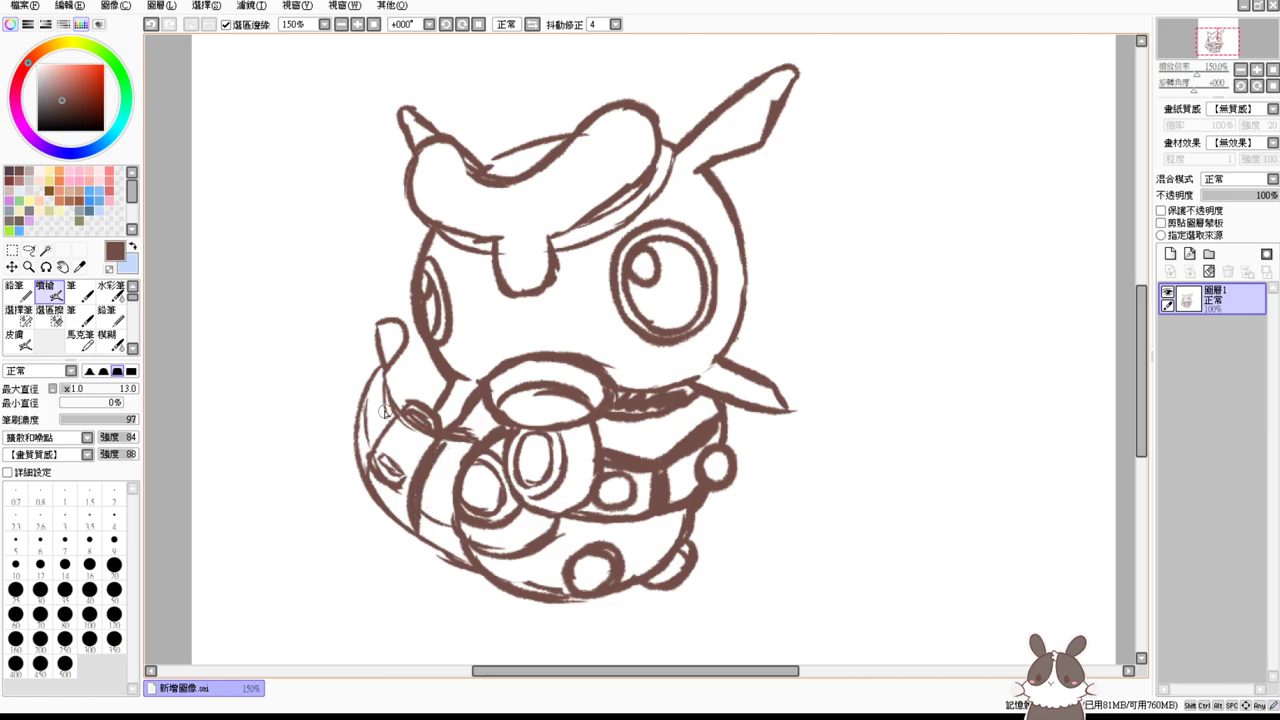
key("e")
left_click_drag(369, 486, 405, 517)
key("b")
left_click_drag(368, 470, 410, 534)
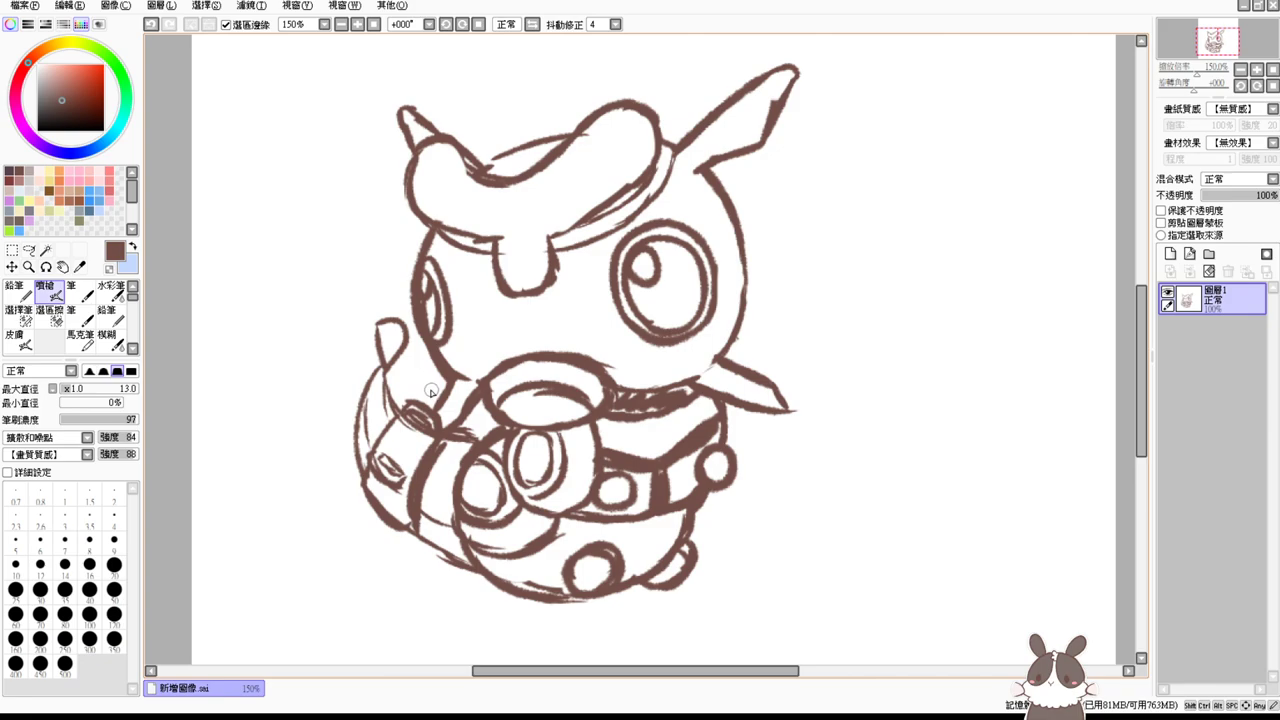
Step: Erase parts of the two small tail spots and reshape them as flat raised bumps
key("e")
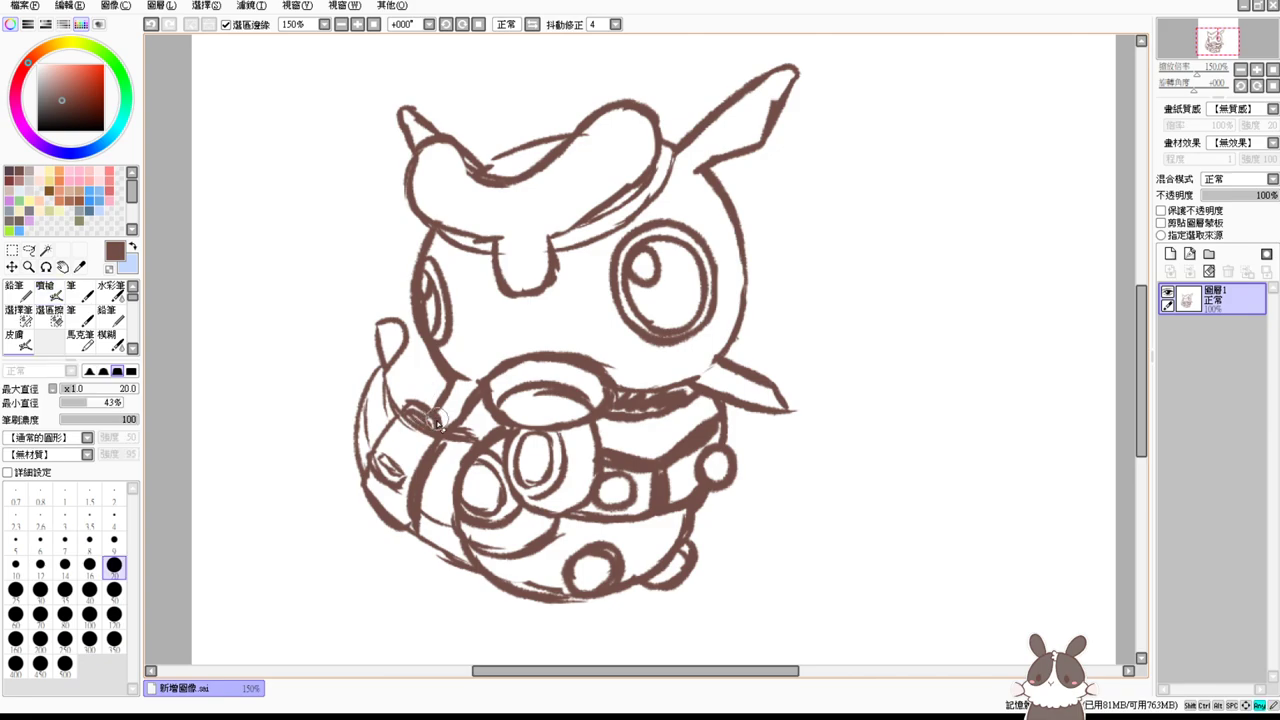
mouse_move(437, 418)
left_mouse_down()
mouse_move(418, 411)
mouse_move(437, 410)
mouse_move(440, 440)
mouse_move(408, 410)
mouse_move(430, 406)
mouse_move(413, 418)
mouse_move(437, 426)
left_mouse_up()
key("b")
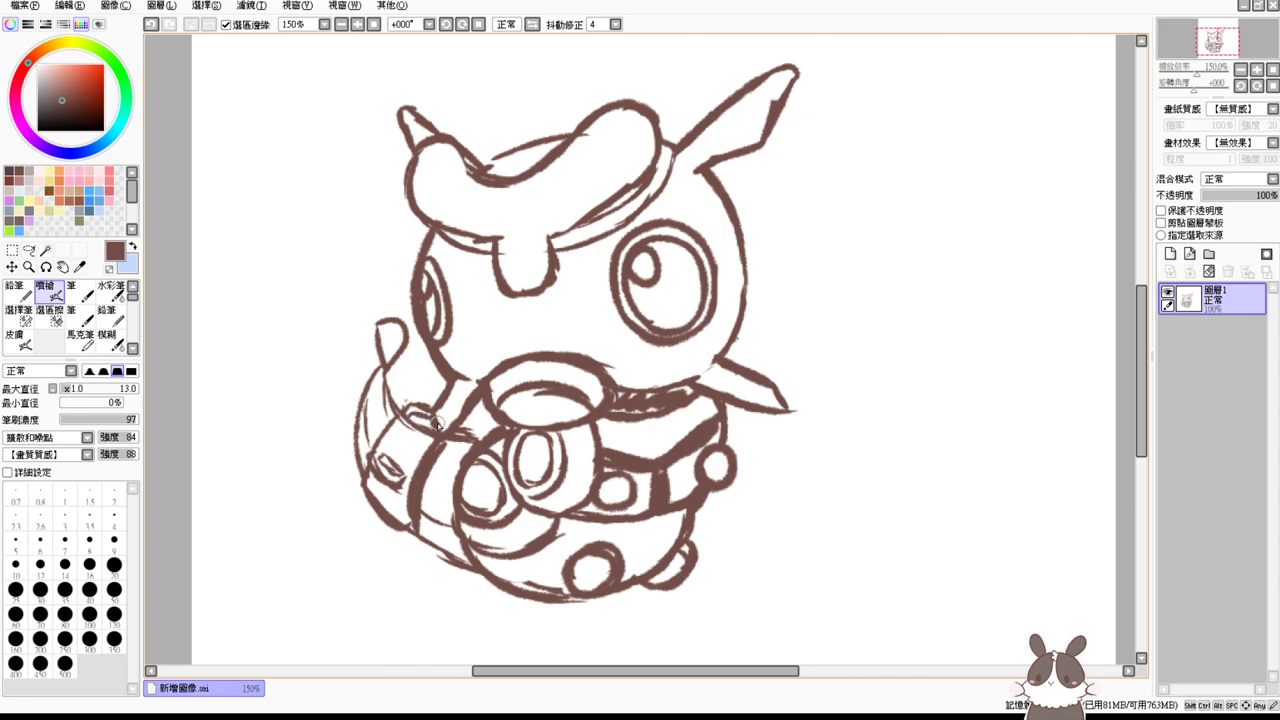
key("e")
mouse_move(384, 475)
left_mouse_down()
mouse_move(378, 465)
mouse_move(393, 482)
mouse_move(364, 457)
mouse_move(405, 491)
mouse_move(422, 479)
mouse_move(375, 465)
mouse_move(402, 485)
left_mouse_up()
key("b")
key("ctrl+z")
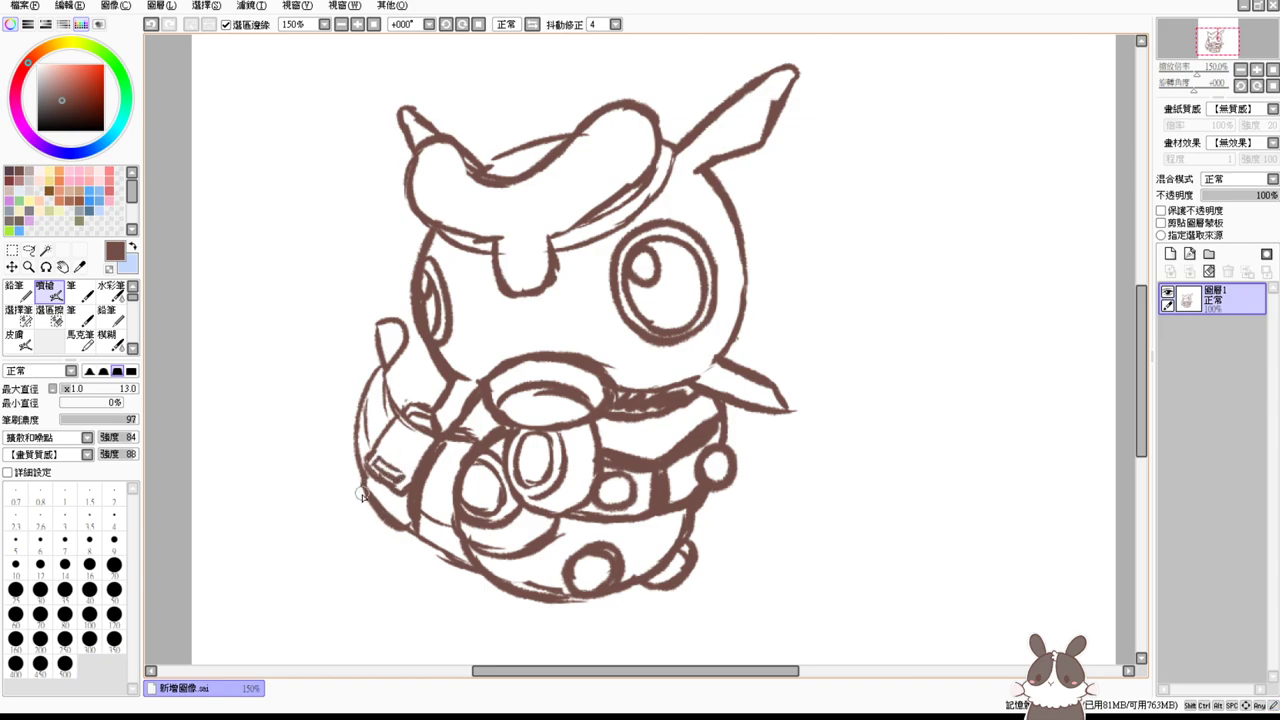
Step: Draw another raised bump on the tail's outer lower edge and erase stray lines around the tail bumps
mouse_move(376, 455)
left_mouse_down()
mouse_move(412, 486)
mouse_move(369, 511)
mouse_move(362, 491)
mouse_move(358, 501)
mouse_move(384, 532)
mouse_move(358, 506)
mouse_move(386, 523)
mouse_move(380, 503)
mouse_move(370, 497)
mouse_move(367, 529)
mouse_move(379, 525)
mouse_move(364, 493)
mouse_move(356, 504)
mouse_move(378, 532)
mouse_move(401, 521)
mouse_move(366, 496)
mouse_move(397, 530)
left_mouse_up()
key("e")
mouse_move(414, 543)
left_mouse_down()
mouse_move(389, 521)
mouse_move(412, 540)
mouse_move(416, 516)
left_mouse_up()
key("b")
key("e")
mouse_move(403, 410)
left_mouse_down()
mouse_move(378, 440)
mouse_move(394, 406)
mouse_move(412, 427)
left_mouse_up()
key("b")
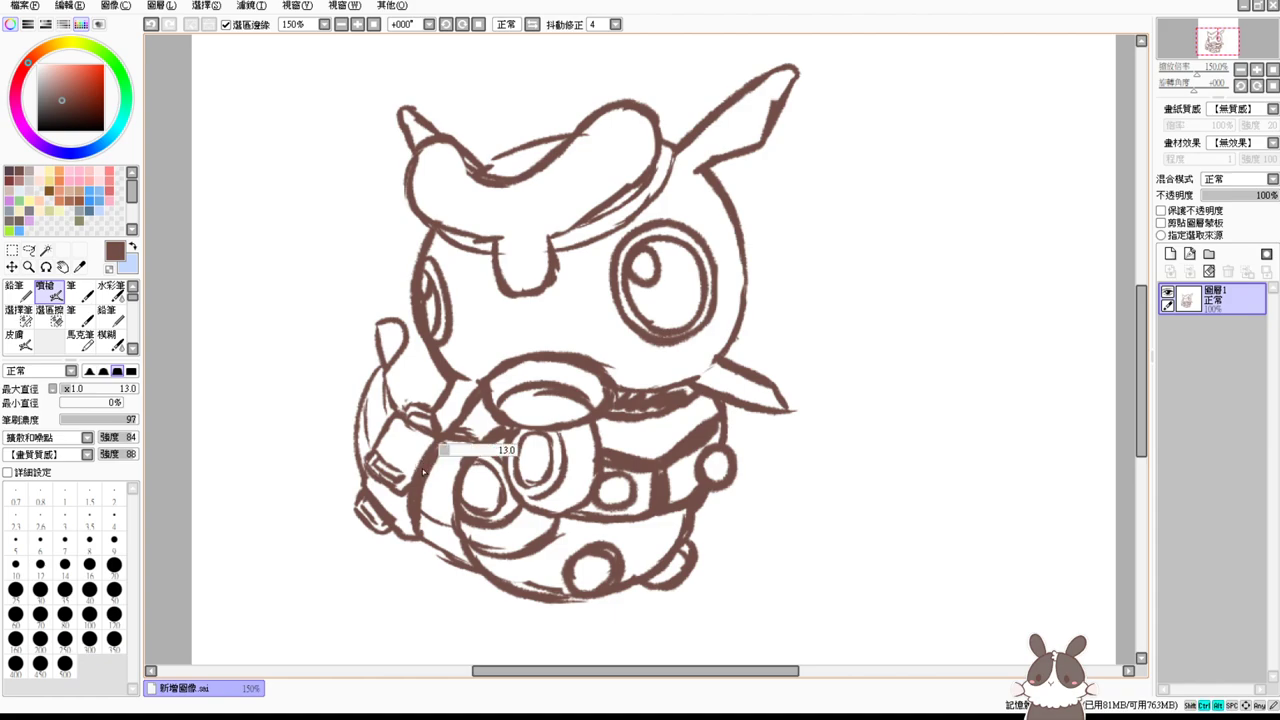
Step: Reduce the airbrush size to 10 and draw a nested round spot on the tail segment beside the left bulge
key("bracketleft")
key("ctrl+z")
mouse_move(431, 464)
left_mouse_down()
mouse_move(450, 468)
mouse_move(446, 457)
mouse_move(453, 473)
mouse_move(432, 506)
mouse_move(440, 498)
left_mouse_up()
mouse_move(440, 496)
left_mouse_down()
mouse_move(456, 489)
mouse_move(426, 501)
left_mouse_up()
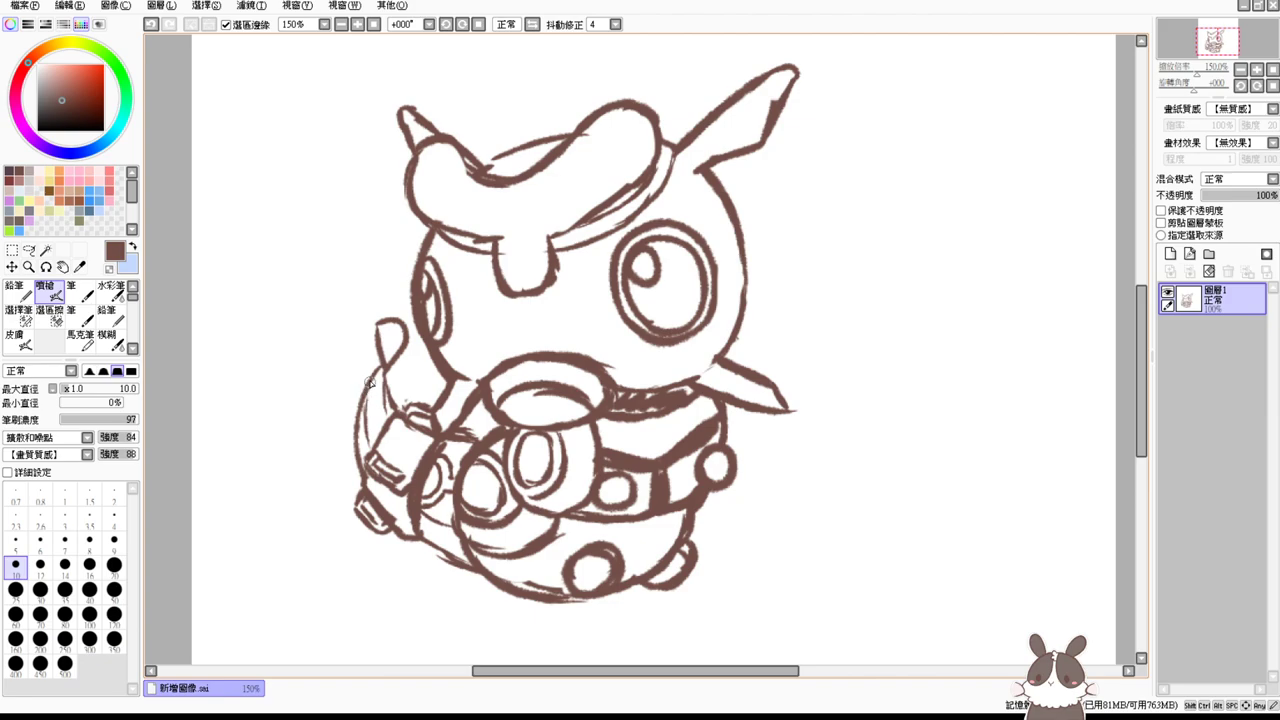
Step: Draw a short dividing curve and a small nested round spot near the tail tip
mouse_move(366, 384)
left_mouse_down()
mouse_move(390, 385)
mouse_move(373, 403)
mouse_move(380, 421)
mouse_move(375, 410)
left_mouse_up()
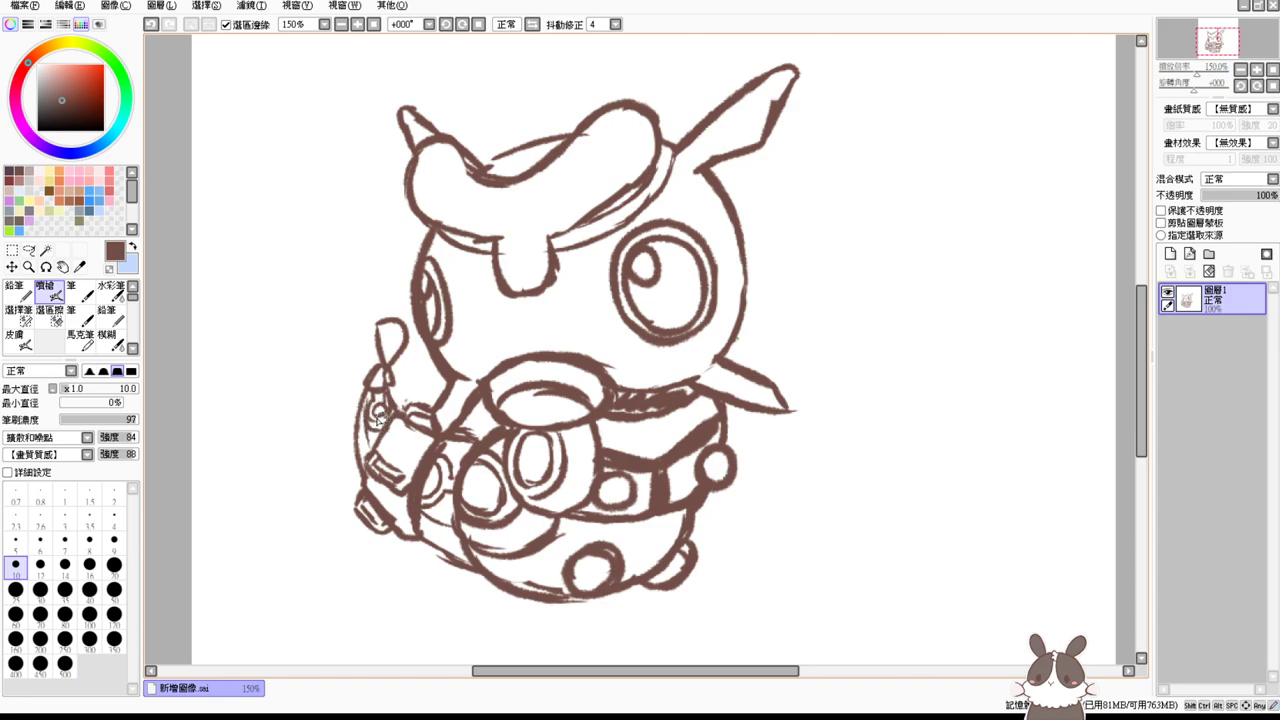
key("v")
mouse_move(376, 408)
left_mouse_down()
mouse_move(372, 420)
mouse_move(390, 425)
mouse_move(385, 405)
mouse_move(393, 420)
left_mouse_up()
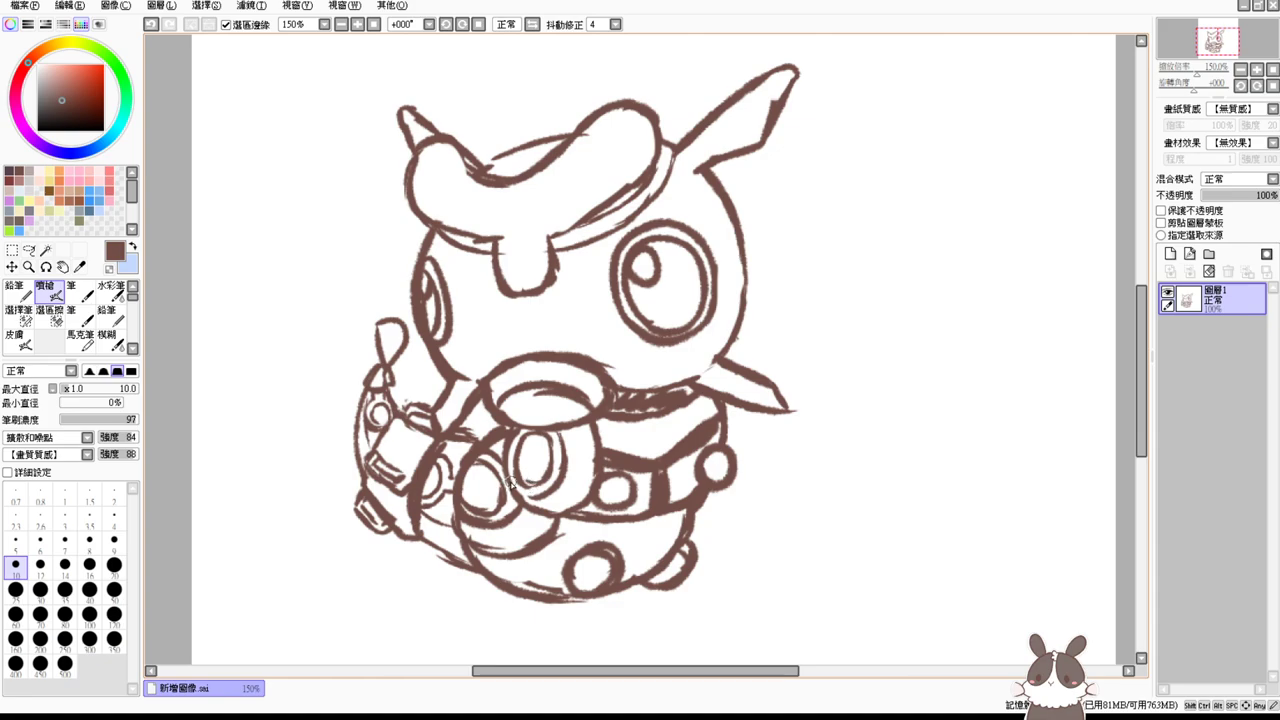
Step: Clean up the lines of the upper body's round spot and of the half-hidden spot at the lower-right edge
key("e")
mouse_move(608, 480)
left_mouse_down()
mouse_move(618, 492)
mouse_move(595, 507)
mouse_move(597, 491)
mouse_move(630, 478)
mouse_move(632, 508)
mouse_move(610, 514)
mouse_move(619, 520)
mouse_move(616, 507)
left_mouse_up()
key("b")
key("e")
mouse_move(650, 593)
left_mouse_down()
mouse_move(689, 586)
mouse_move(662, 580)
left_mouse_up()
key("b")
Step: Move the drawing toward the middle of the canvas at 100% zoom, then return to 150%
left_click(374, 25)
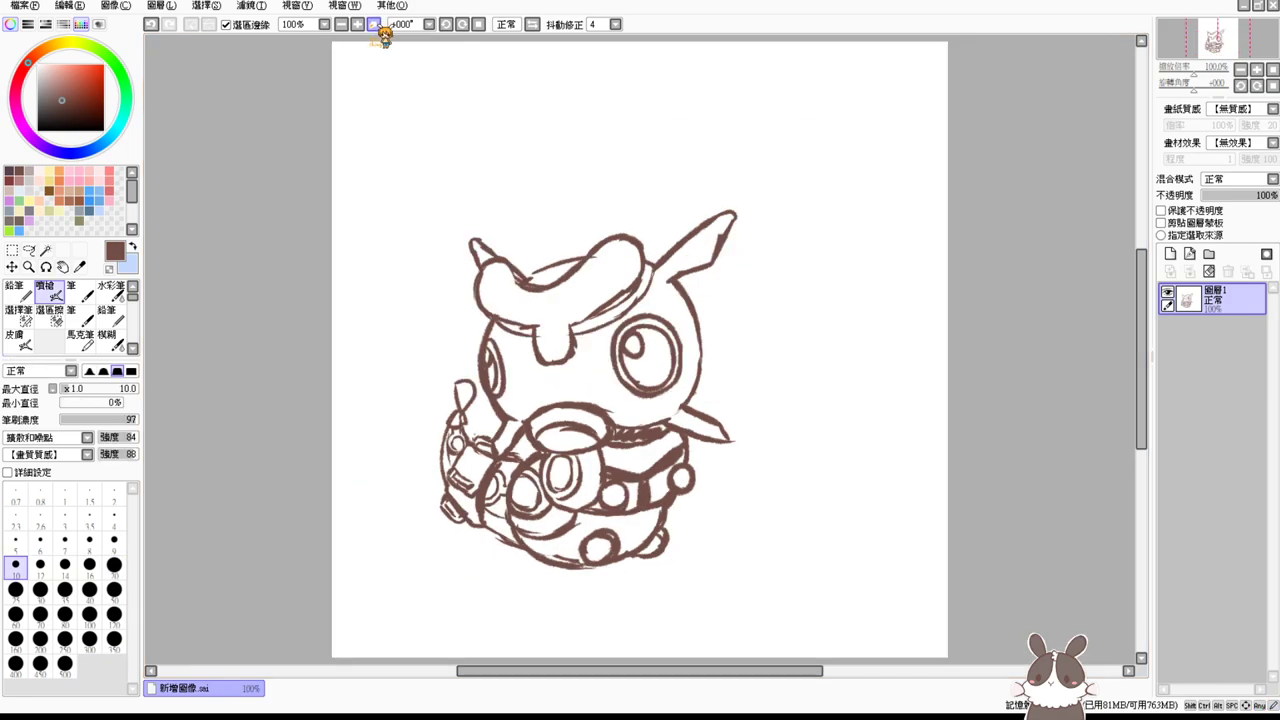
left_click_drag(737, 440, 779, 409)
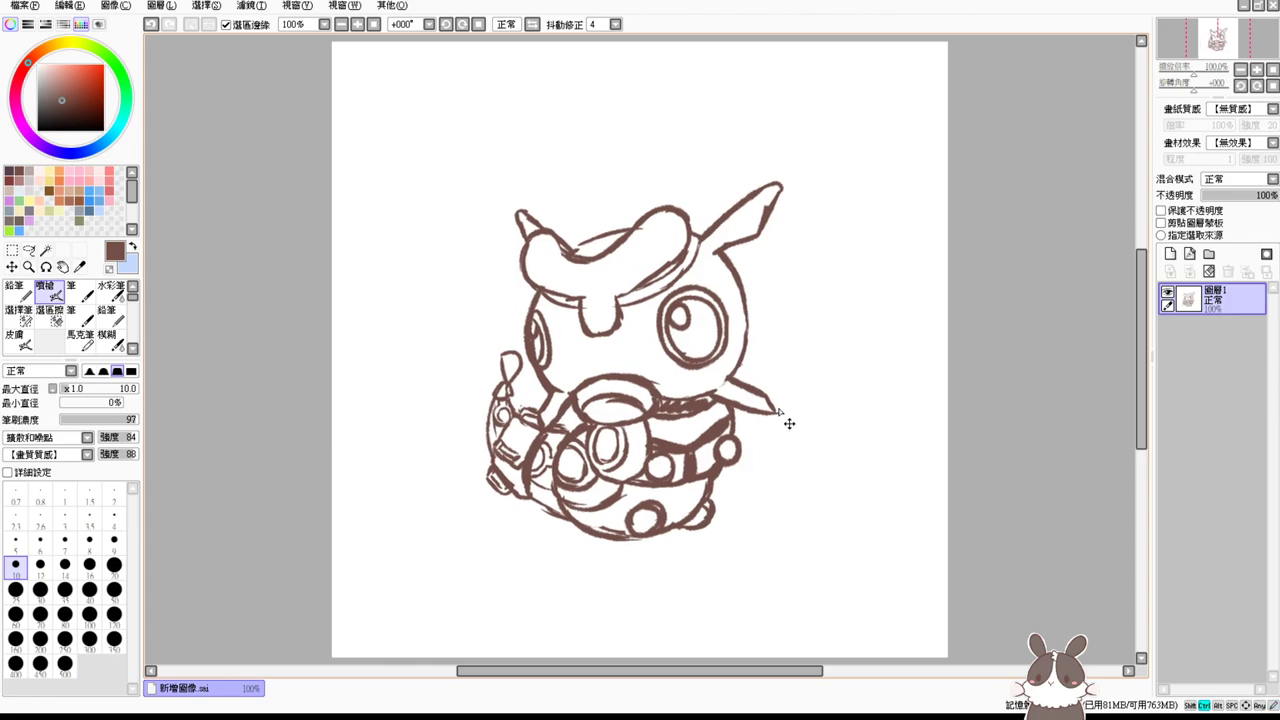
left_click(360, 24)
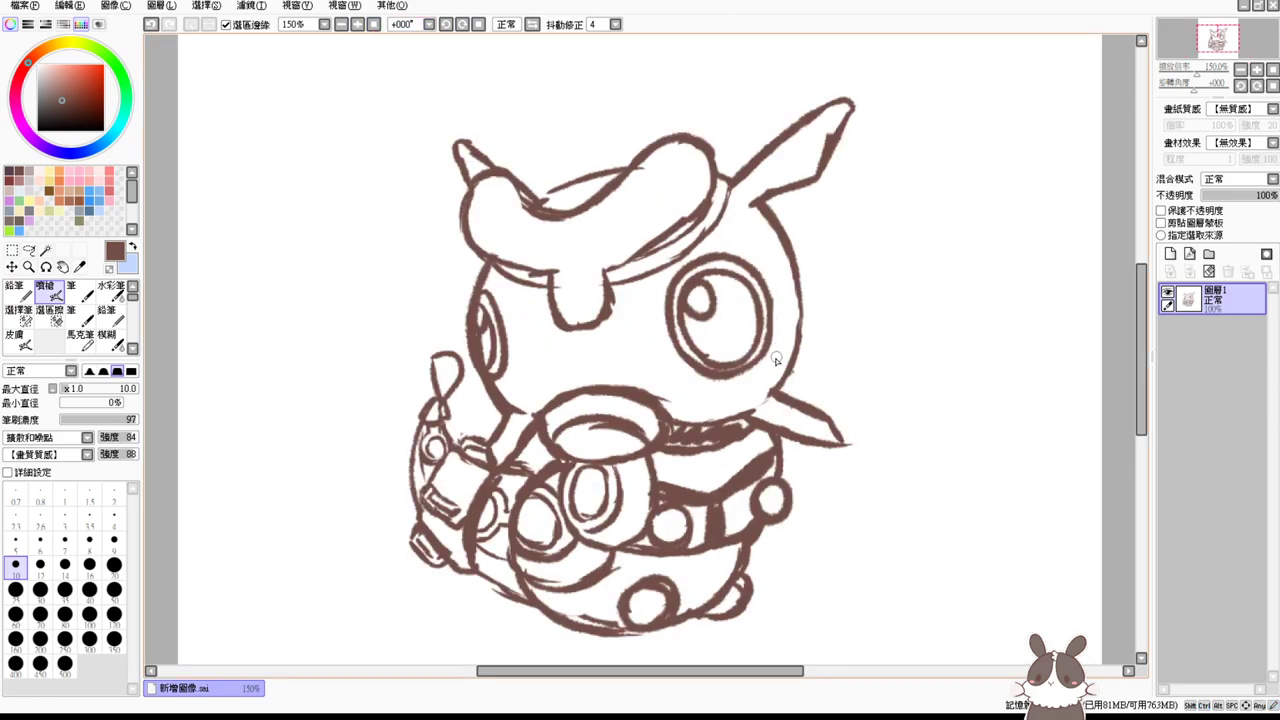
Step: Thin the thick edge of the large ear and refine the line along the dip of the head shape
key("e")
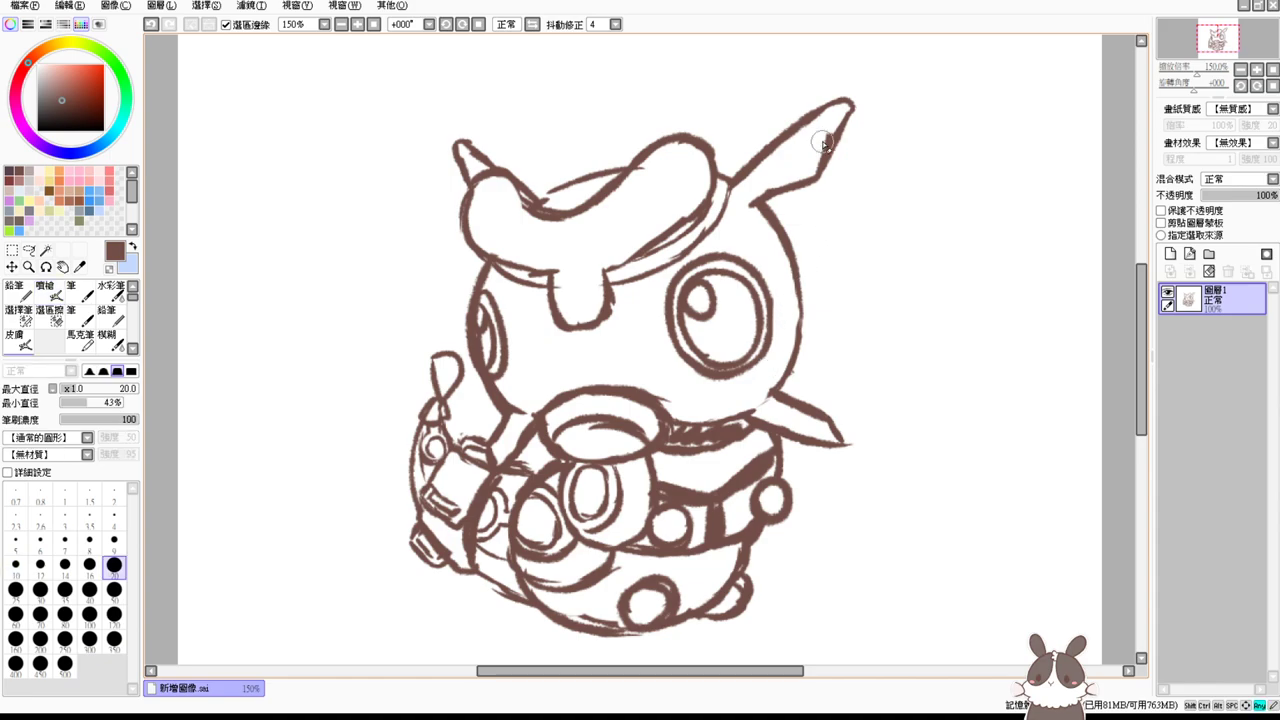
key("e")
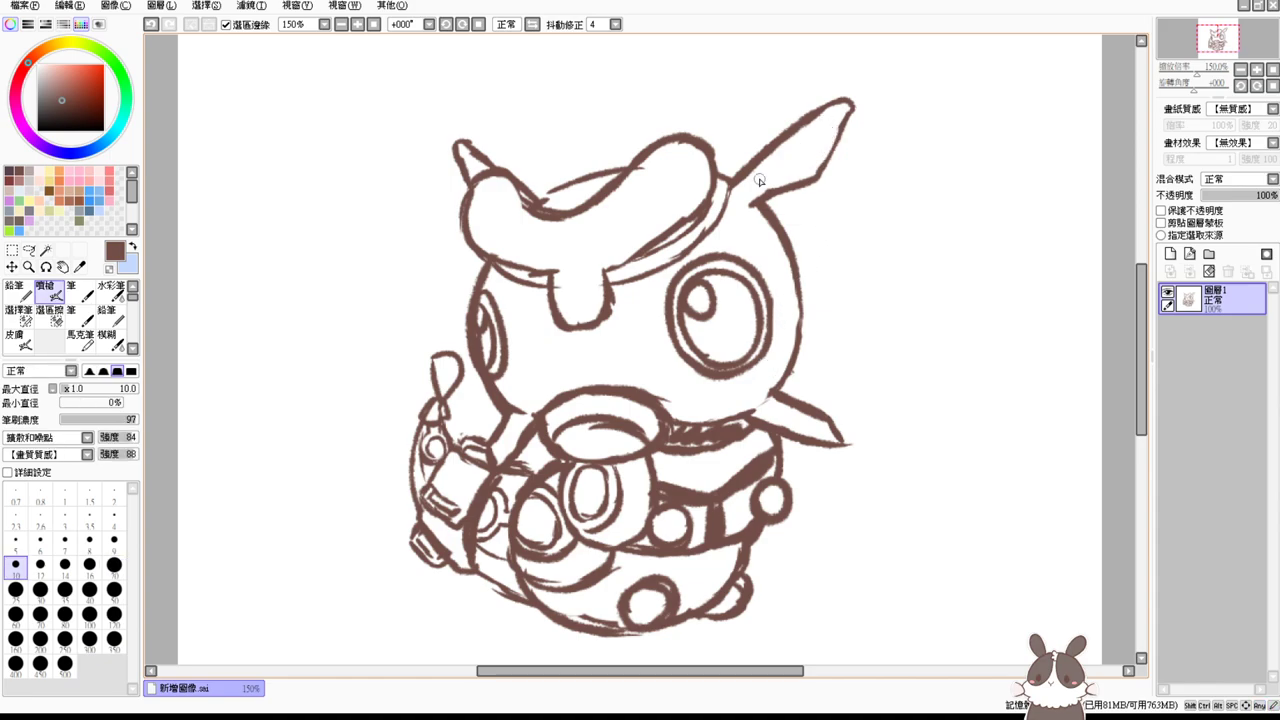
key("e")
key("e")
left_click_drag(538, 208, 584, 206)
key("ctrl+z")
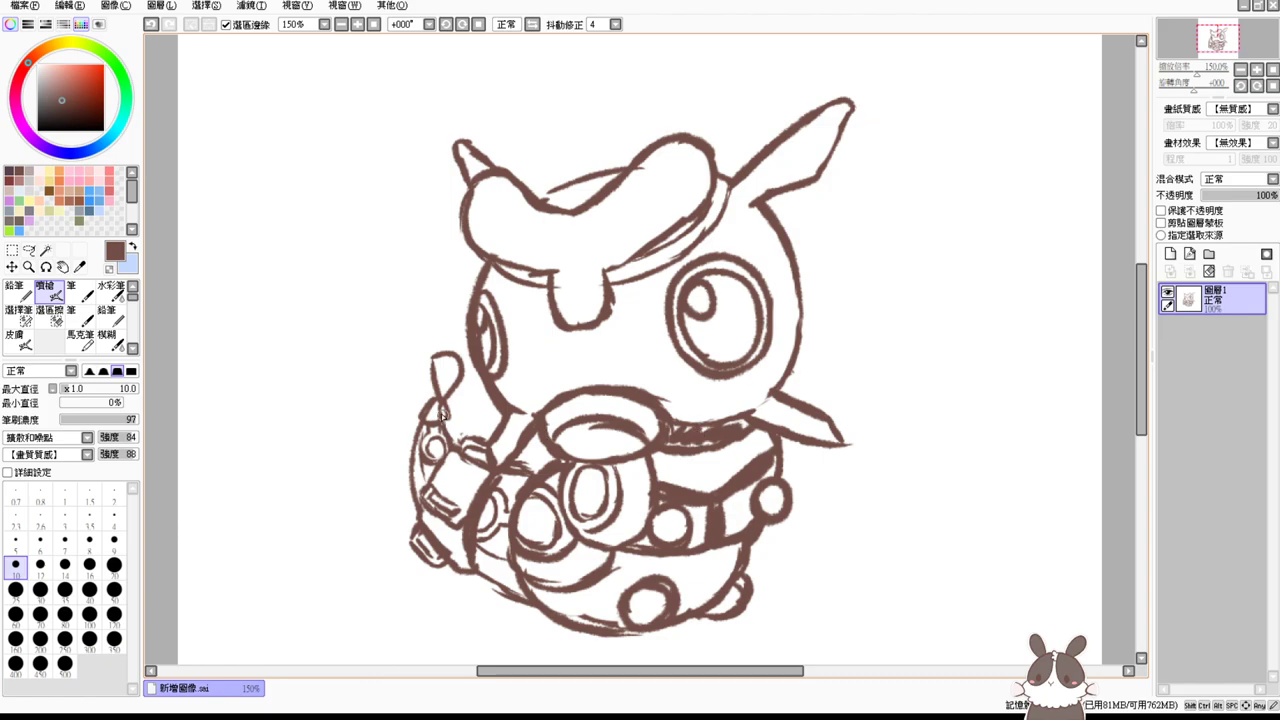
Step: Erase the small spot near the tail tip, set the eraser size to 9, and redraw the spot with cleaner nested outlines
key("e")
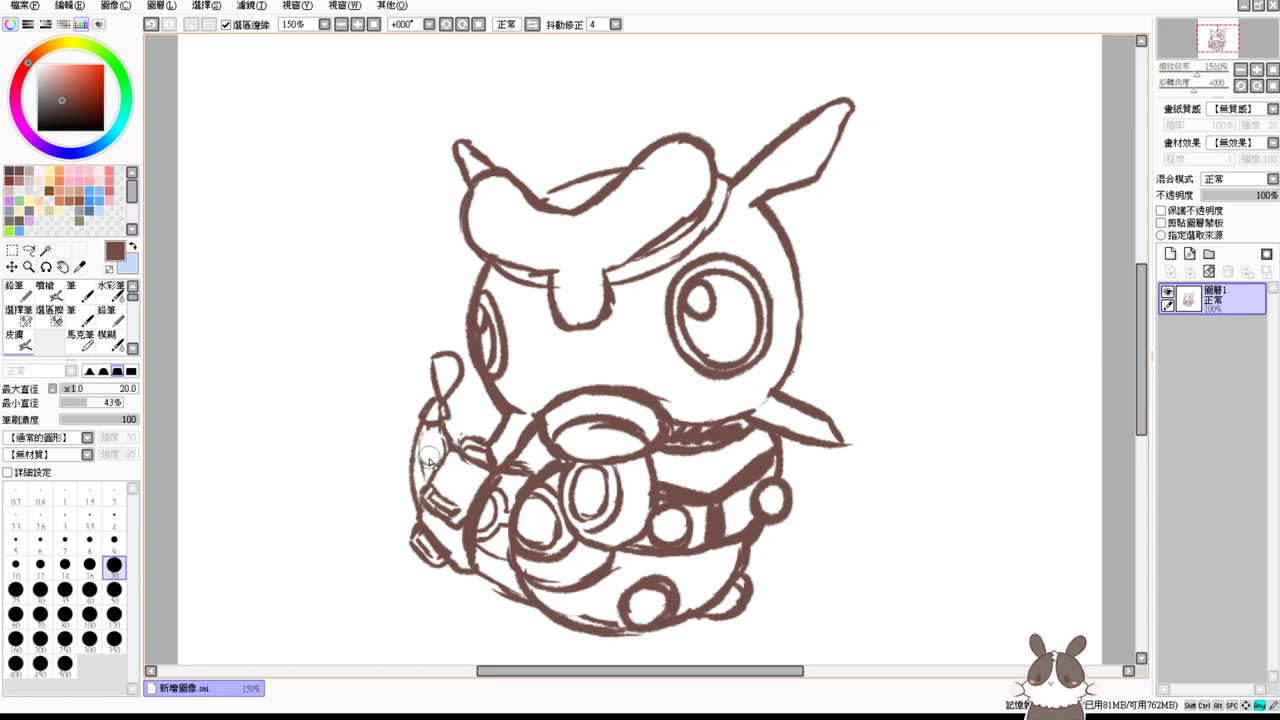
left_click(114, 541)
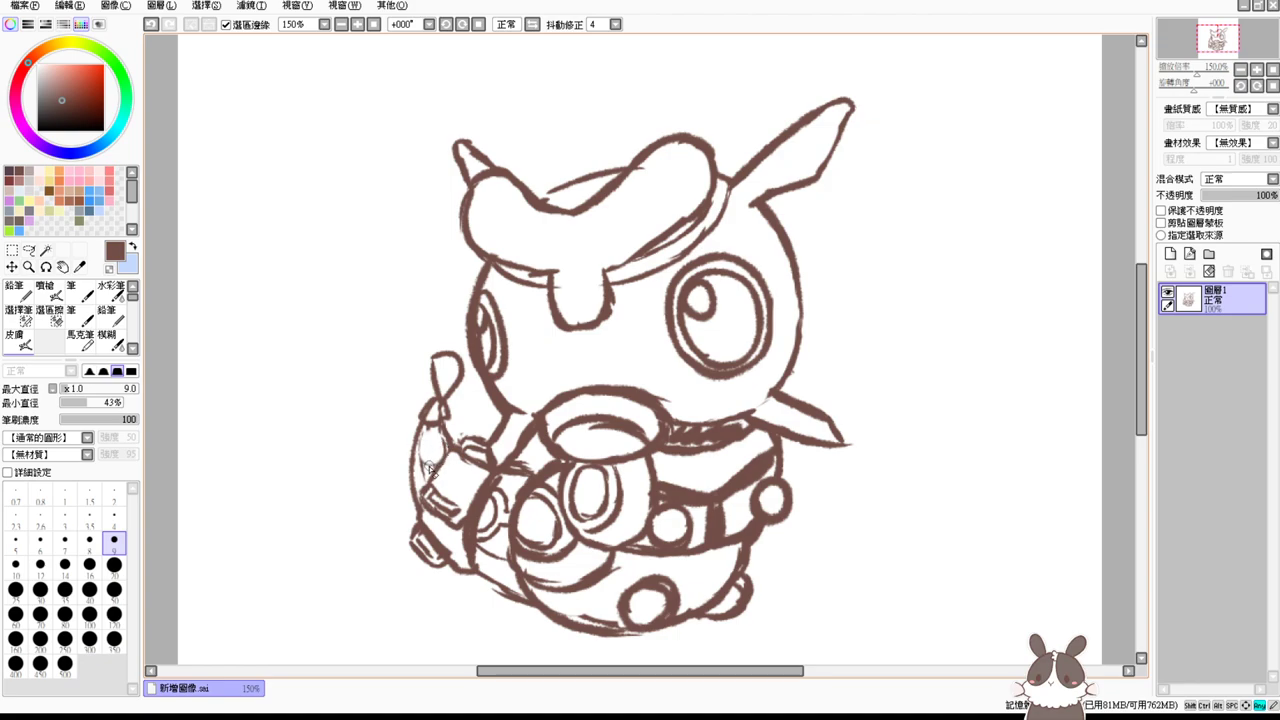
key("e")
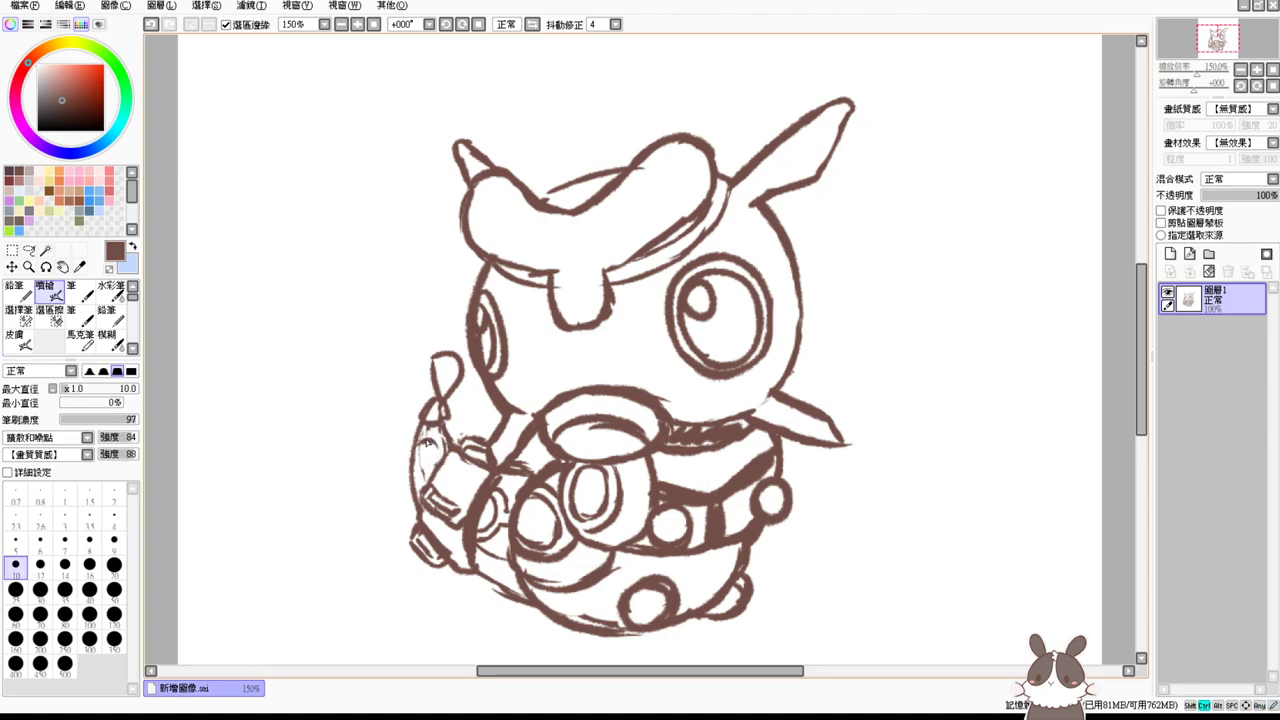
key("ctrl+z")
left_click_drag(424, 432, 437, 455)
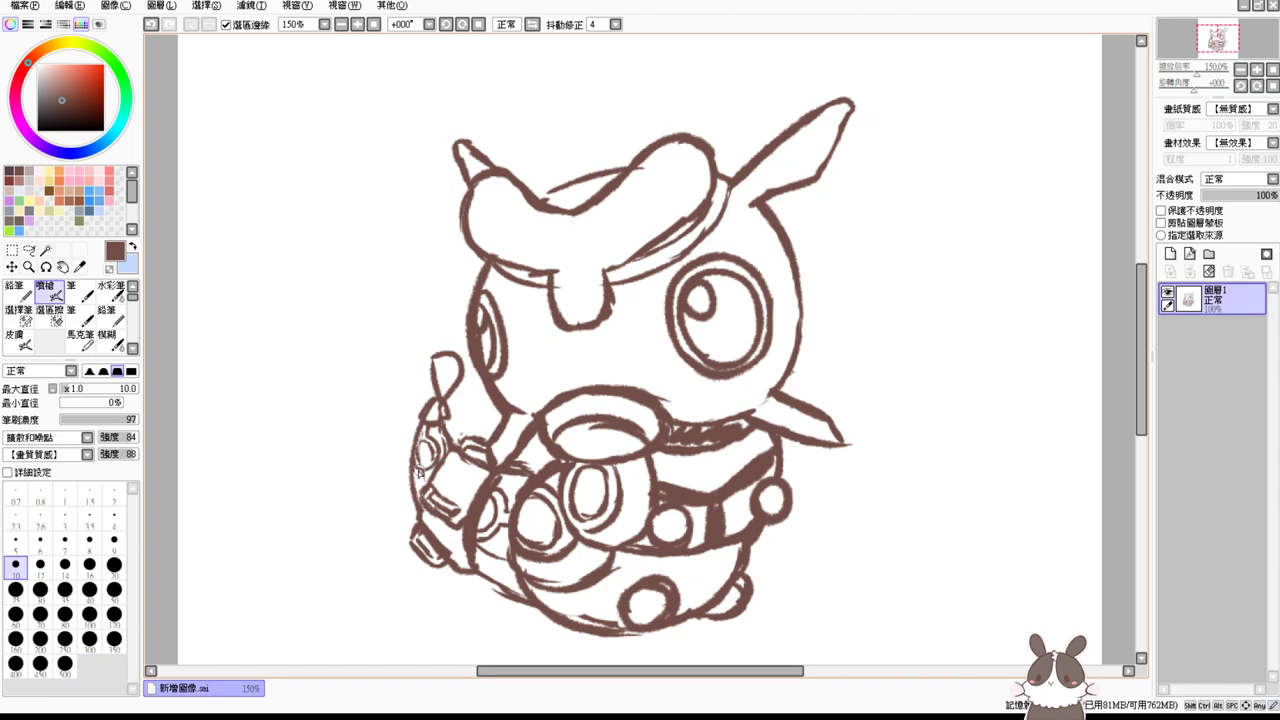
key("n")
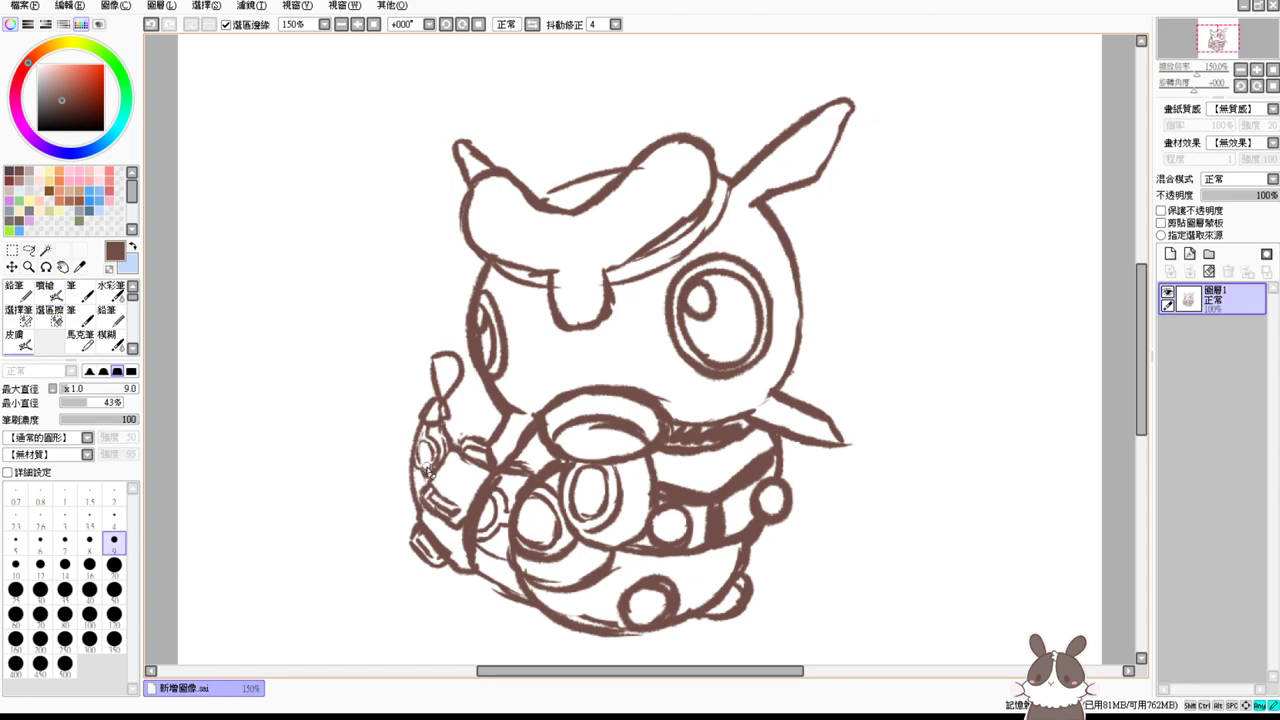
key("v")
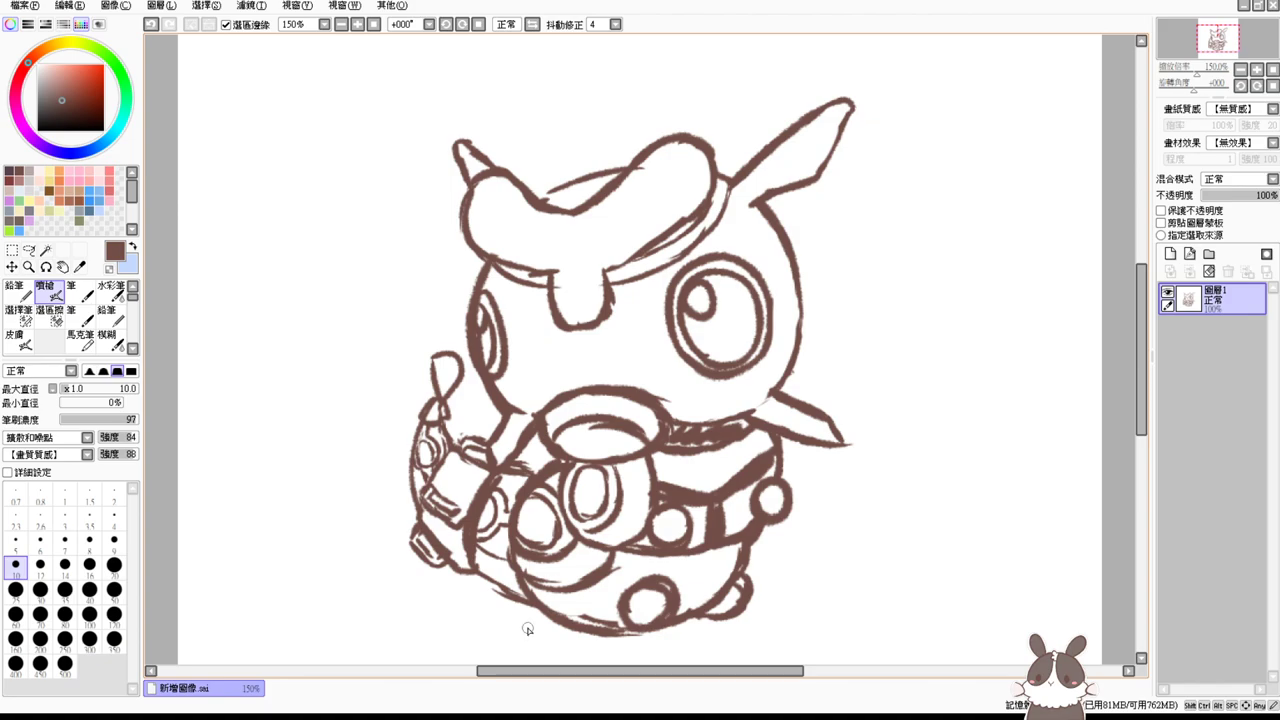
Step: Erase the looped tip of the tail
key("e")
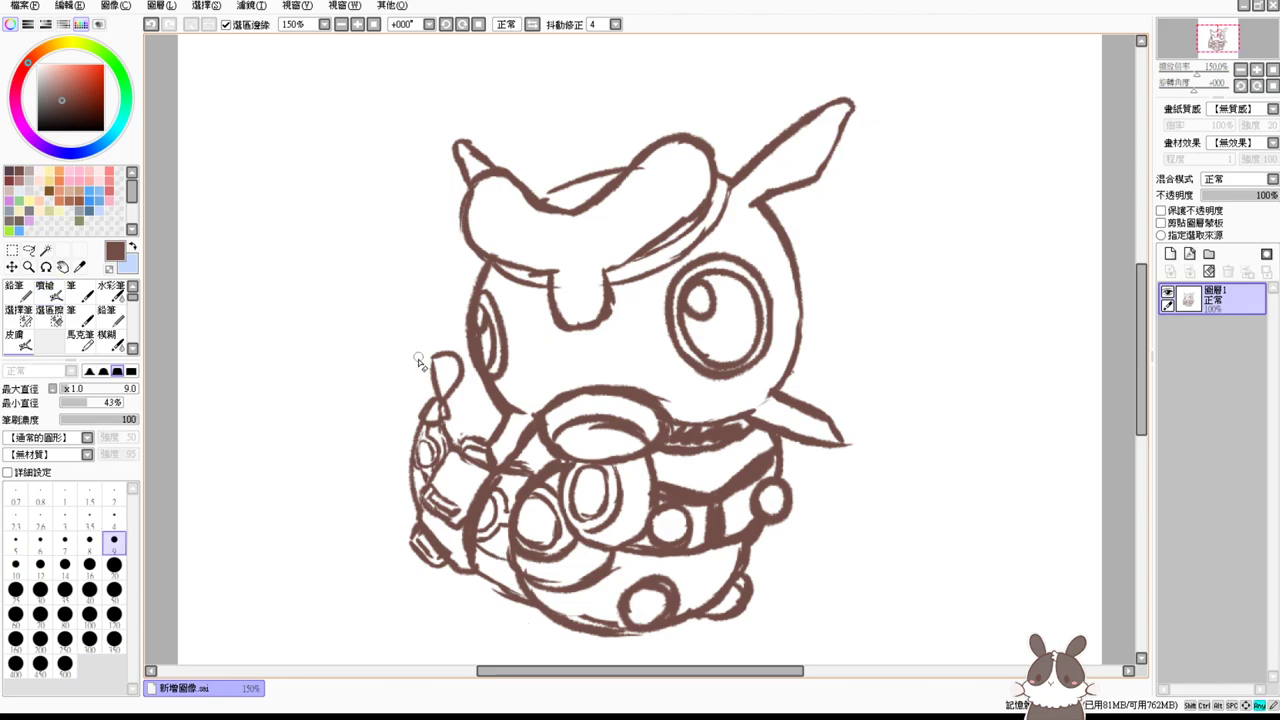
mouse_move(423, 363)
left_mouse_down()
mouse_move(457, 360)
mouse_move(465, 378)
mouse_move(446, 393)
left_mouse_up()
key("v")
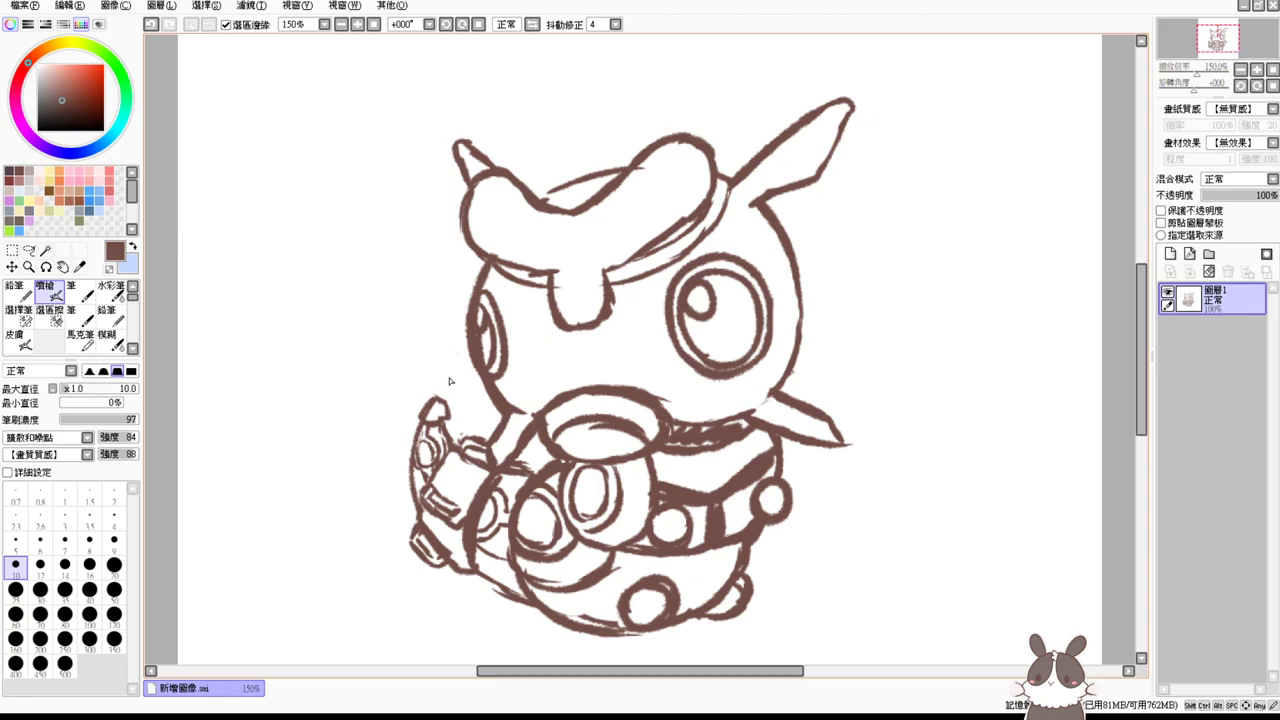
Step: Draw a tall pointed spike as the tail tip and clean up its edges and base
key("e")
key("v")
mouse_move(428, 414)
left_mouse_down()
mouse_move(449, 363)
mouse_move(451, 437)
left_mouse_up()
key("e")
key("v")
key("e")
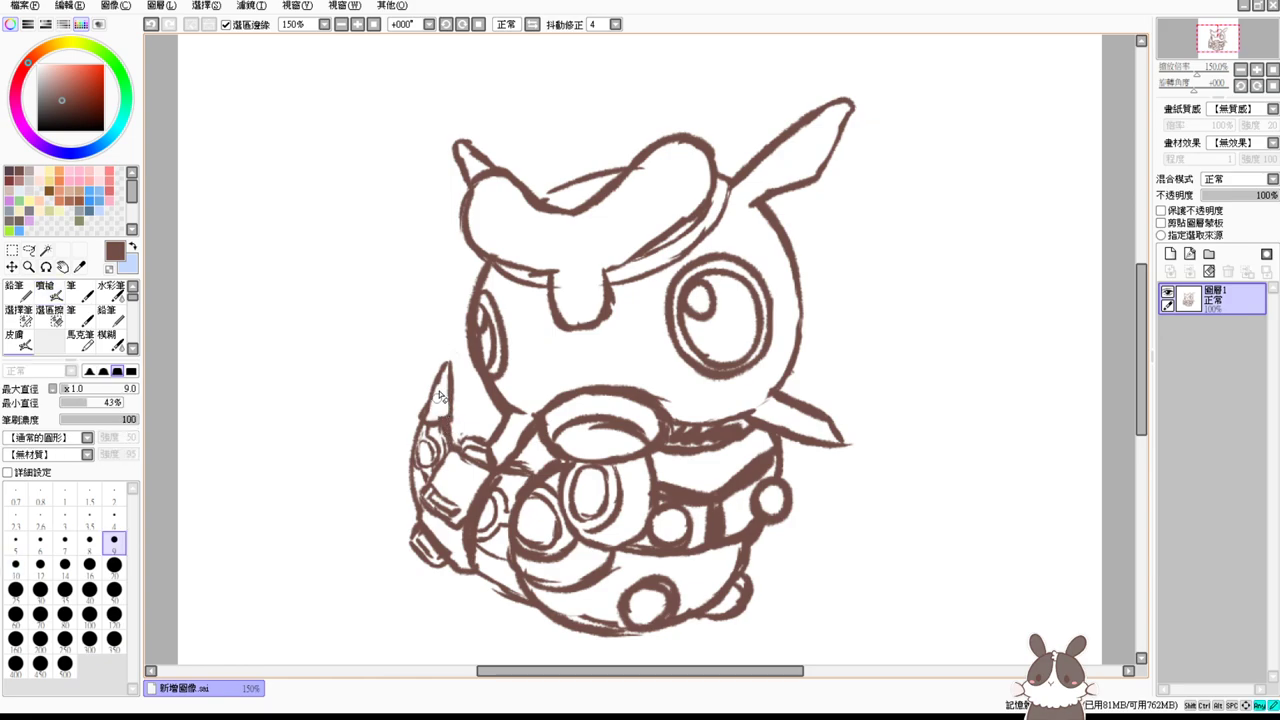
key("v")
key("e")
key("v")
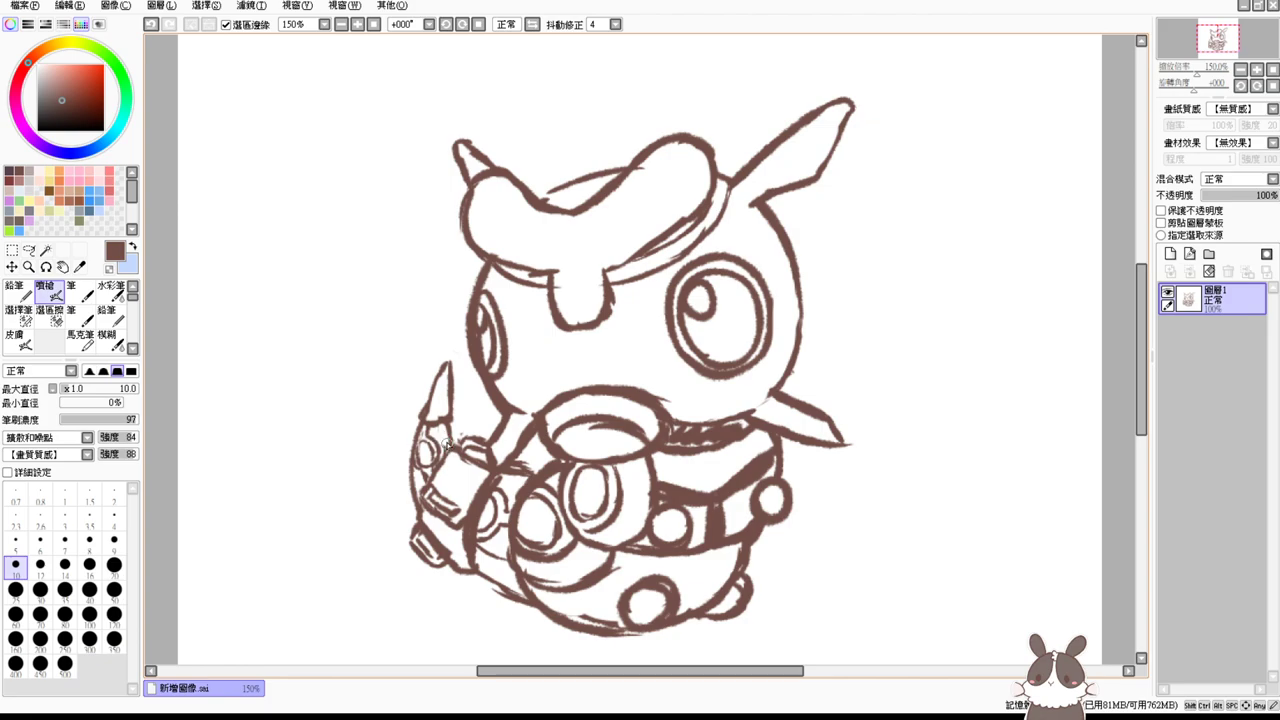
Step: Replace the tall tail spike with a short spike flanked by two pointed prongs
key("e")
mouse_move(443, 364)
left_mouse_down()
mouse_move(432, 403)
mouse_move(450, 366)
mouse_move(452, 411)
left_mouse_up()
key("v")
key("e")
key("v")
mouse_move(424, 418)
left_mouse_down()
mouse_move(445, 362)
mouse_move(452, 390)
left_mouse_up()
mouse_move(425, 397)
left_mouse_down()
mouse_move(422, 358)
mouse_move(455, 381)
mouse_move(462, 357)
mouse_move(456, 404)
left_mouse_up()
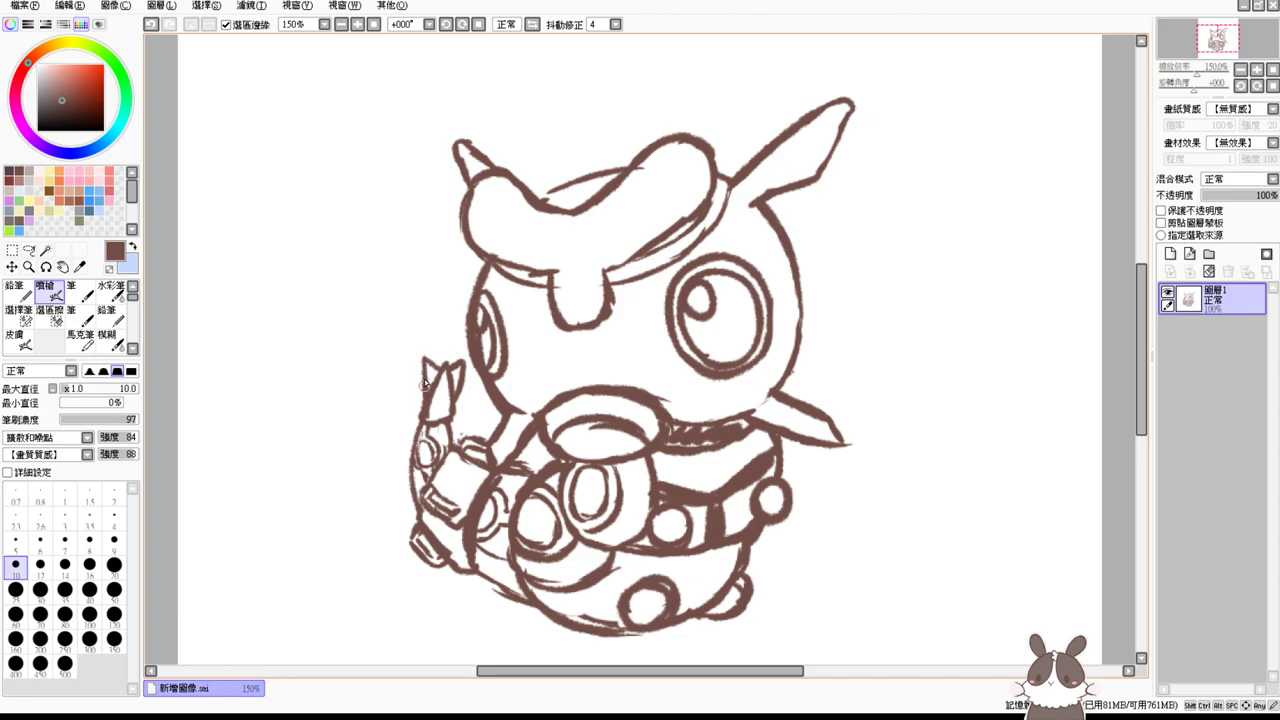
Step: Erase the pronged tail tip and redraw it as a pointed bud with two rounded lobes behind it
key("e")
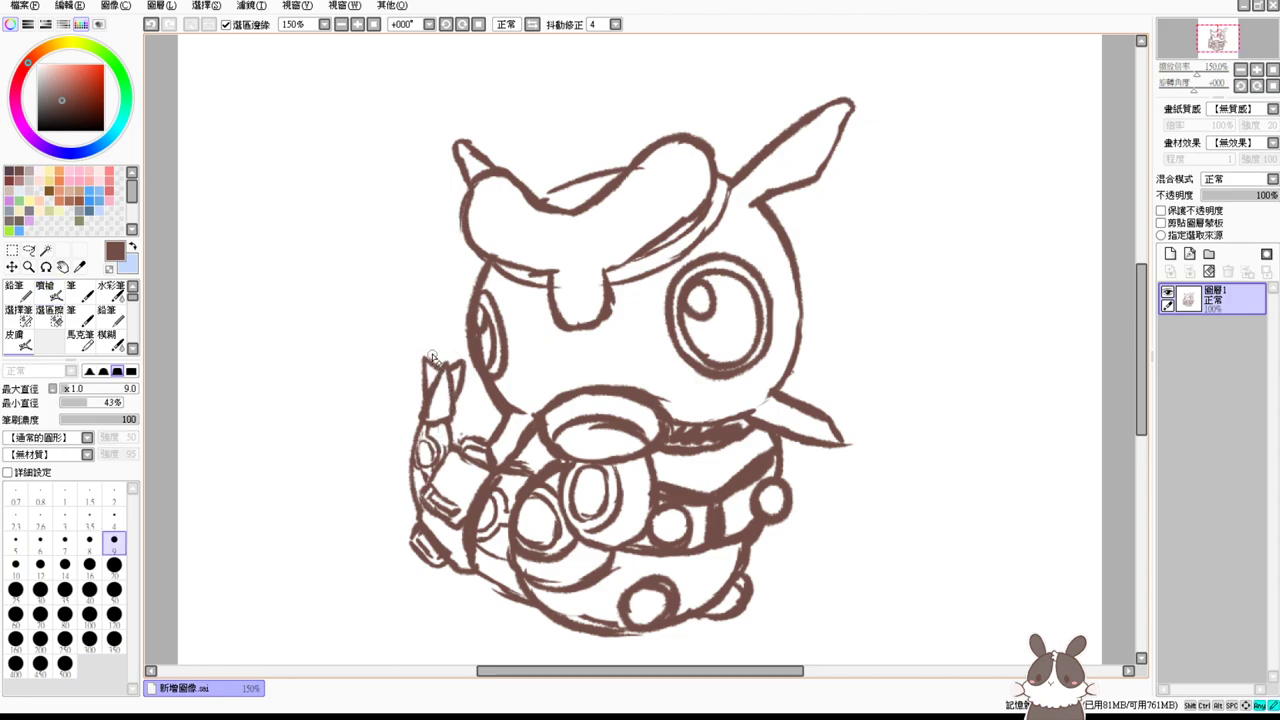
mouse_move(440, 385)
left_mouse_down()
mouse_move(423, 350)
mouse_move(441, 354)
mouse_move(454, 395)
mouse_move(458, 352)
mouse_move(434, 402)
left_mouse_up()
key("e")
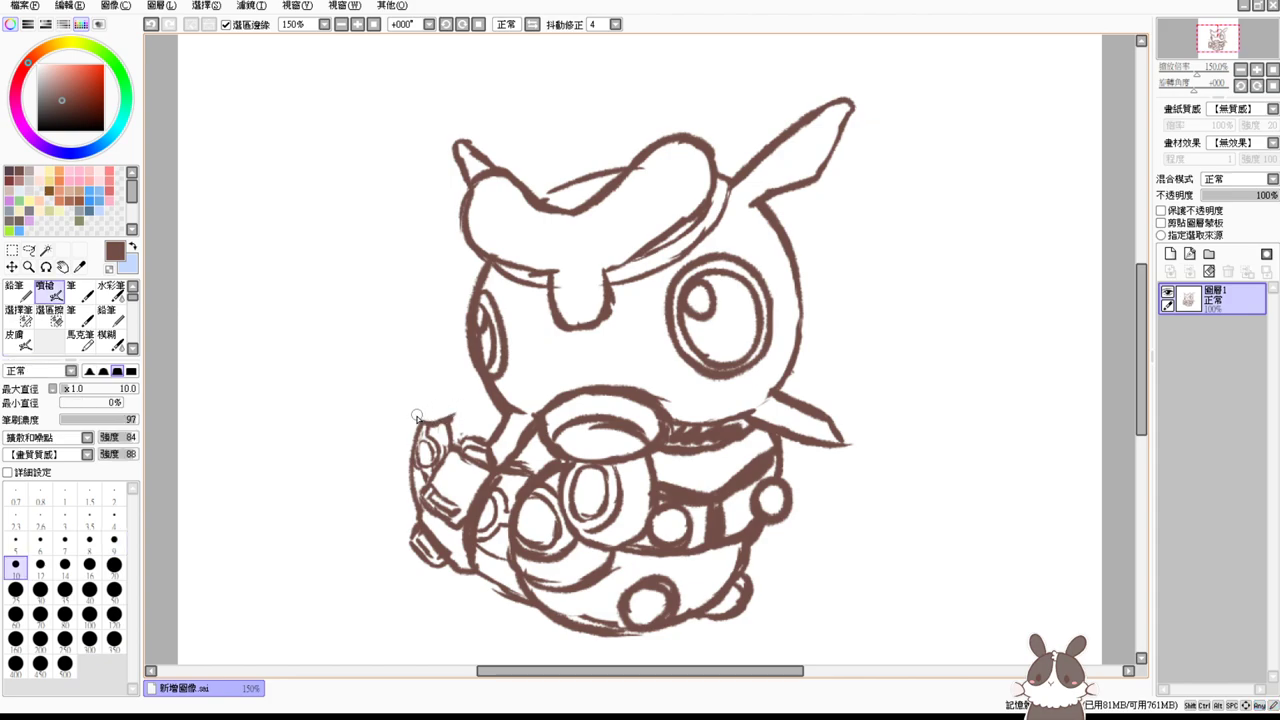
mouse_move(417, 417)
left_mouse_down()
mouse_move(433, 373)
mouse_move(450, 400)
left_mouse_up()
mouse_move(439, 380)
left_mouse_down()
mouse_move(447, 398)
mouse_move(416, 366)
mouse_move(430, 410)
left_mouse_up()
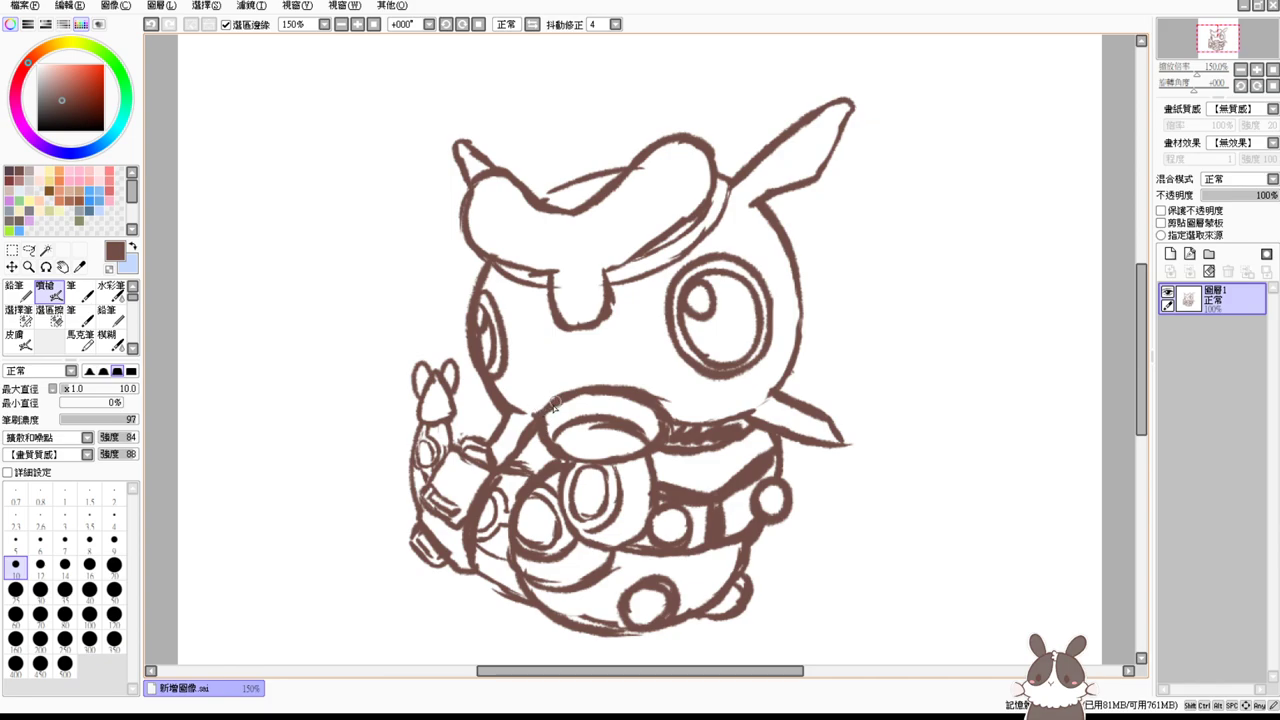
Step: Clean up the stray lines at the neck beside the mouth and along the chin line above the collar
key("e")
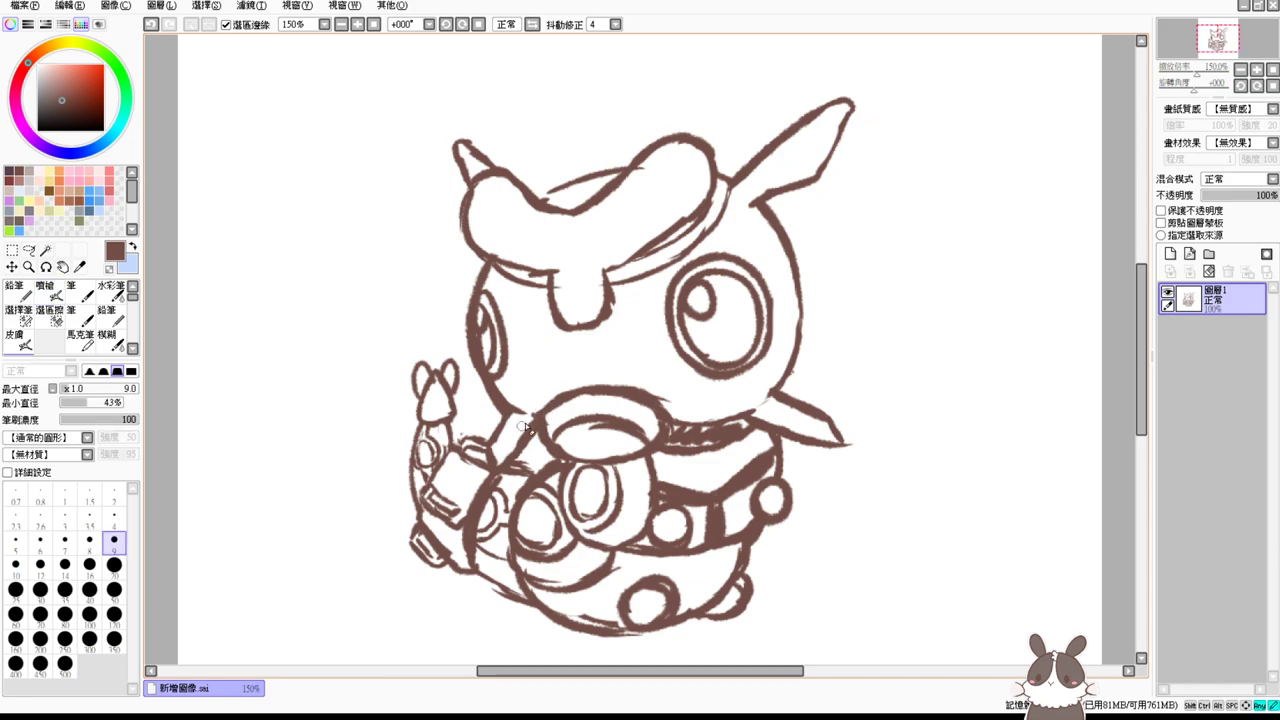
key("v")
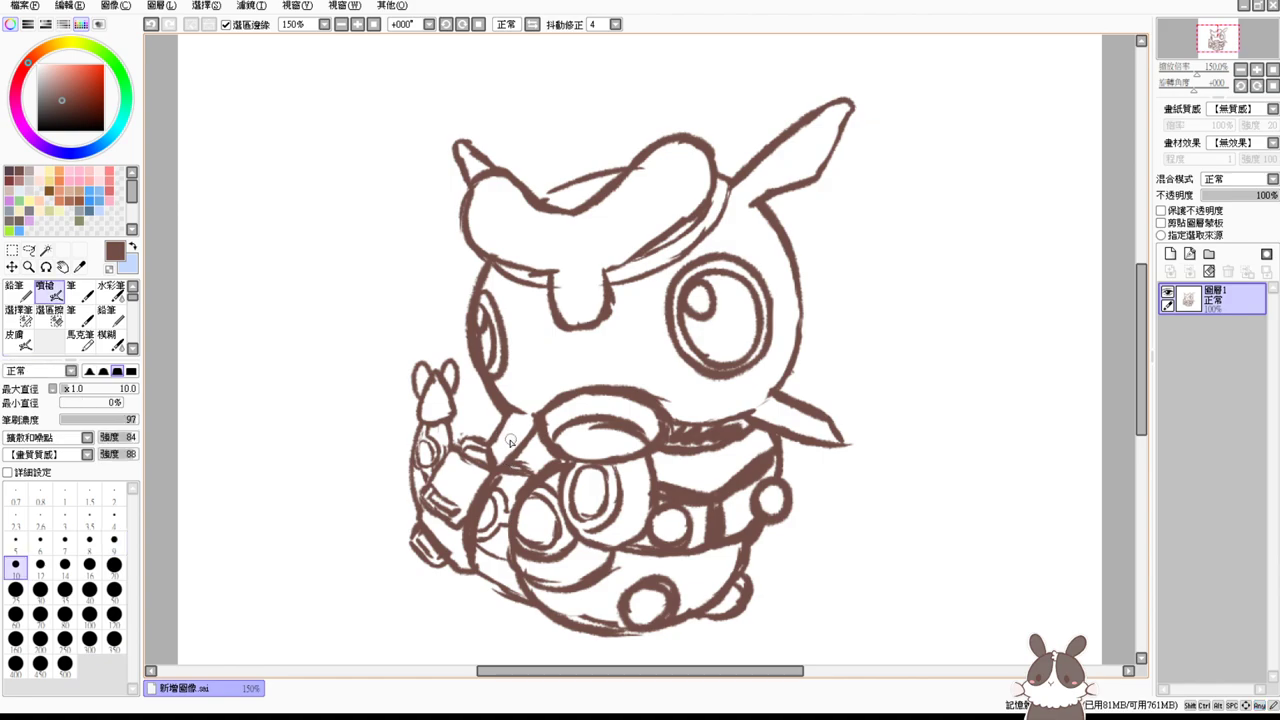
key("e")
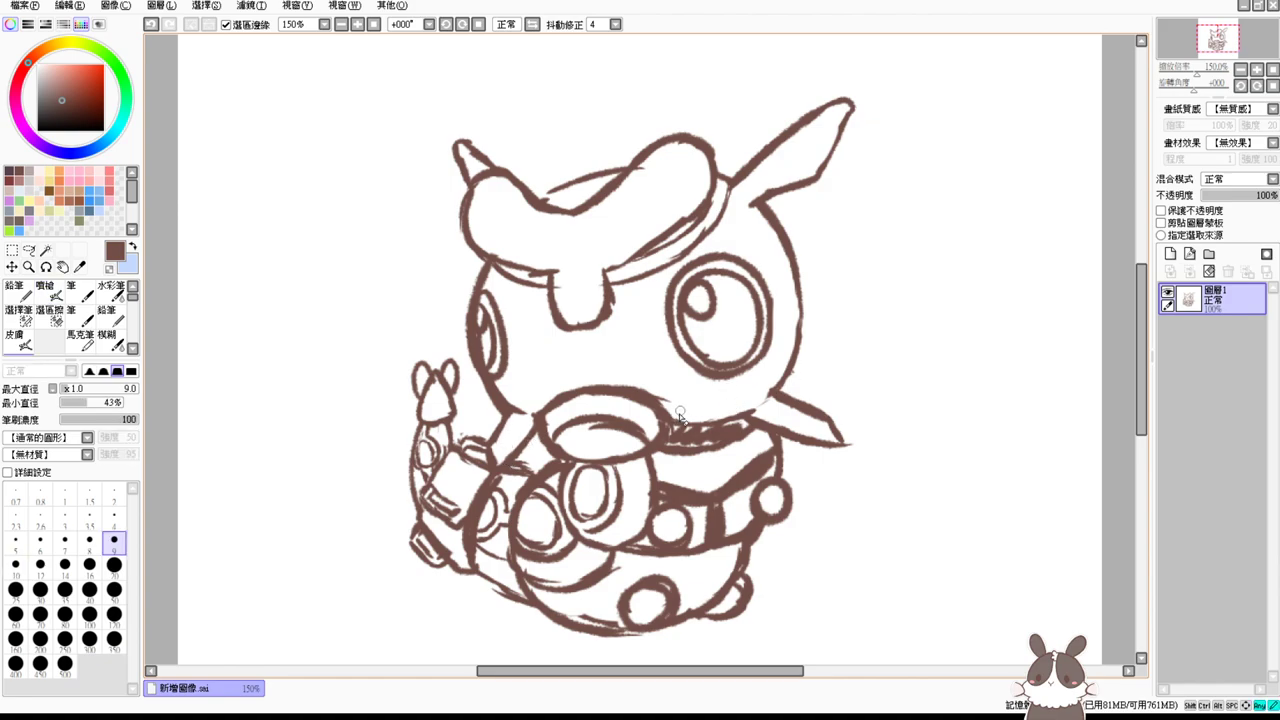
key("v")
key("e")
left_click_drag(670, 422, 757, 408)
key("v")
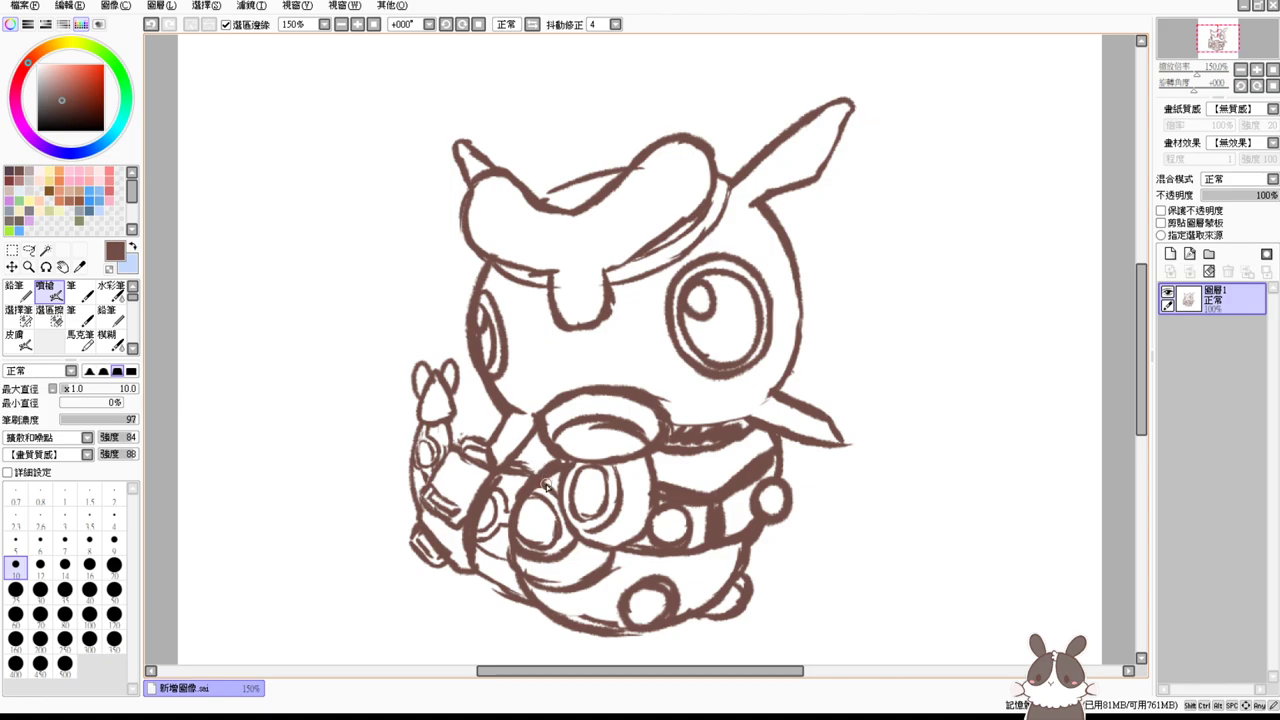
Step: Thin the thick edge of the rear body segment and tidy the outline of its oval spot
left_click_drag(554, 522, 574, 451)
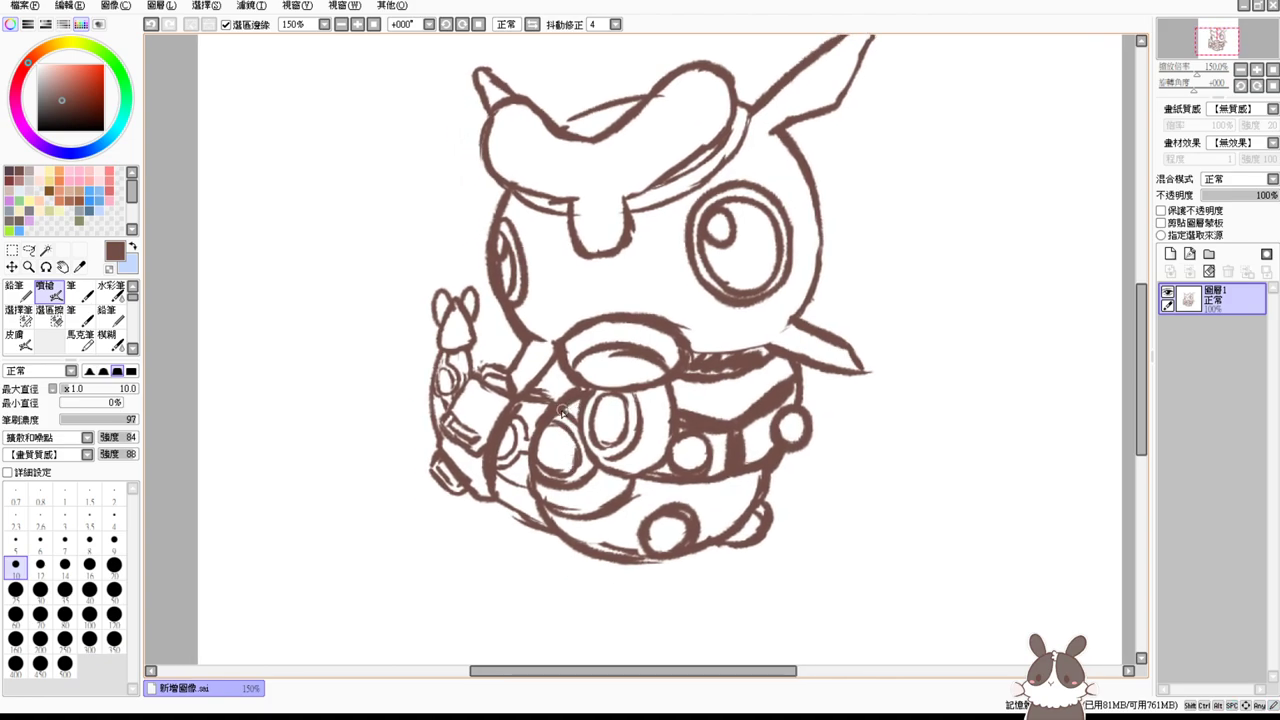
left_click(373, 24)
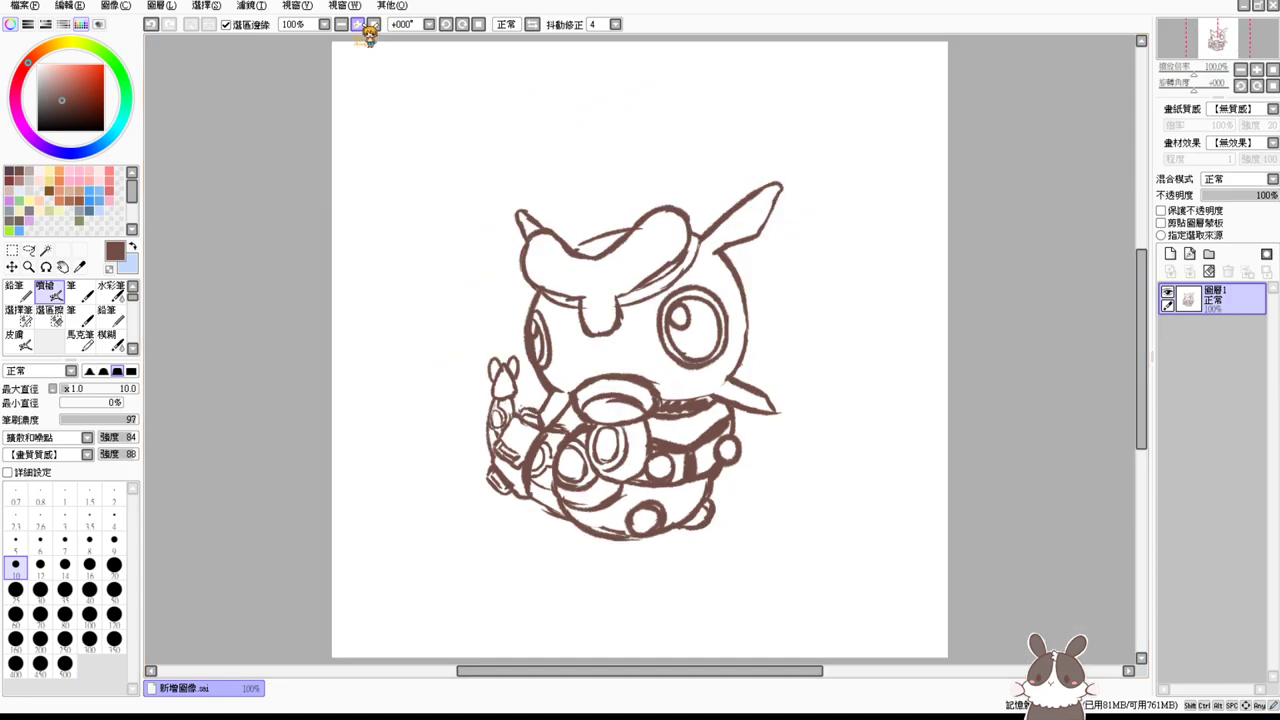
double_click(360, 25)
left_click_drag(488, 428, 596, 248)
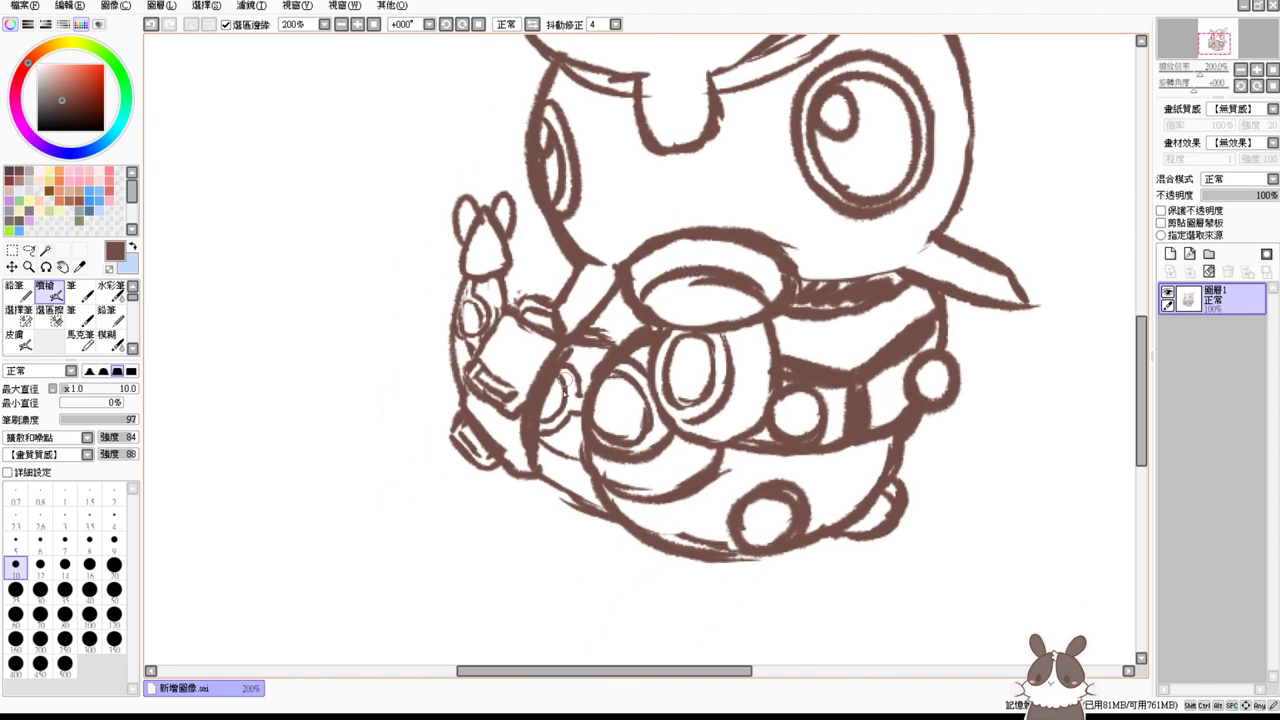
key("e")
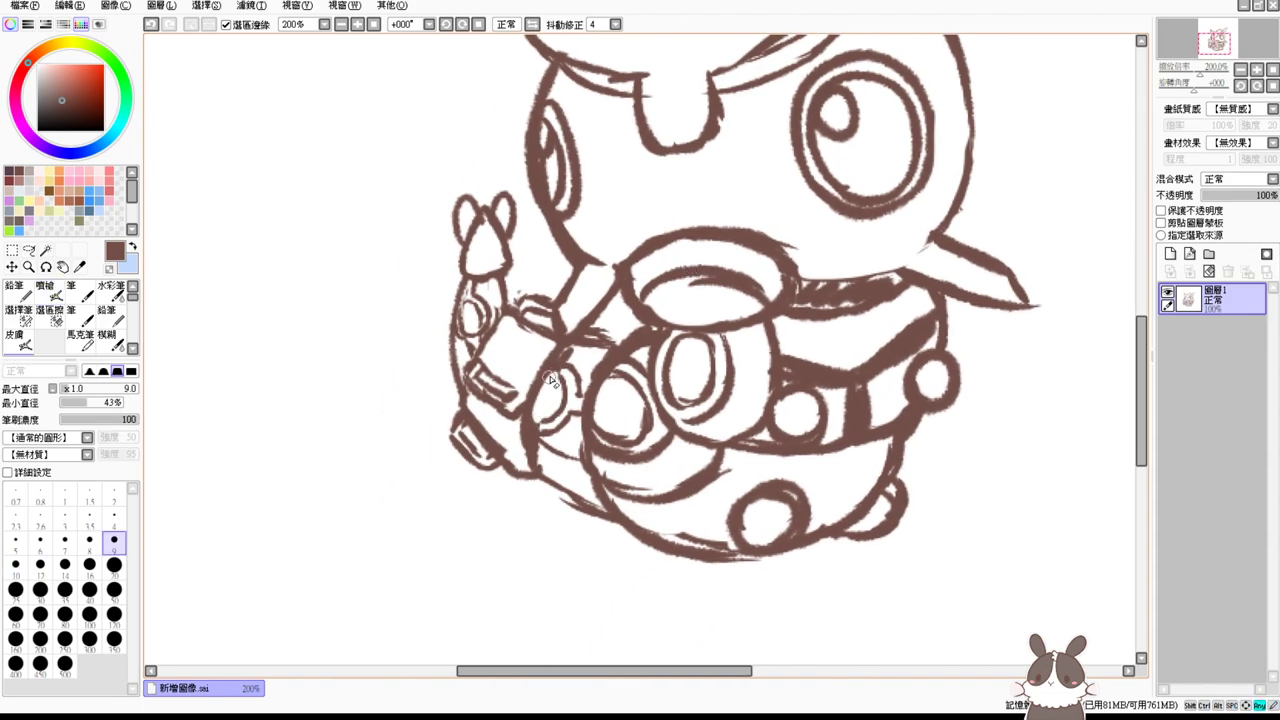
key("b")
key("e")
left_click_drag(566, 356, 552, 371)
key("e")
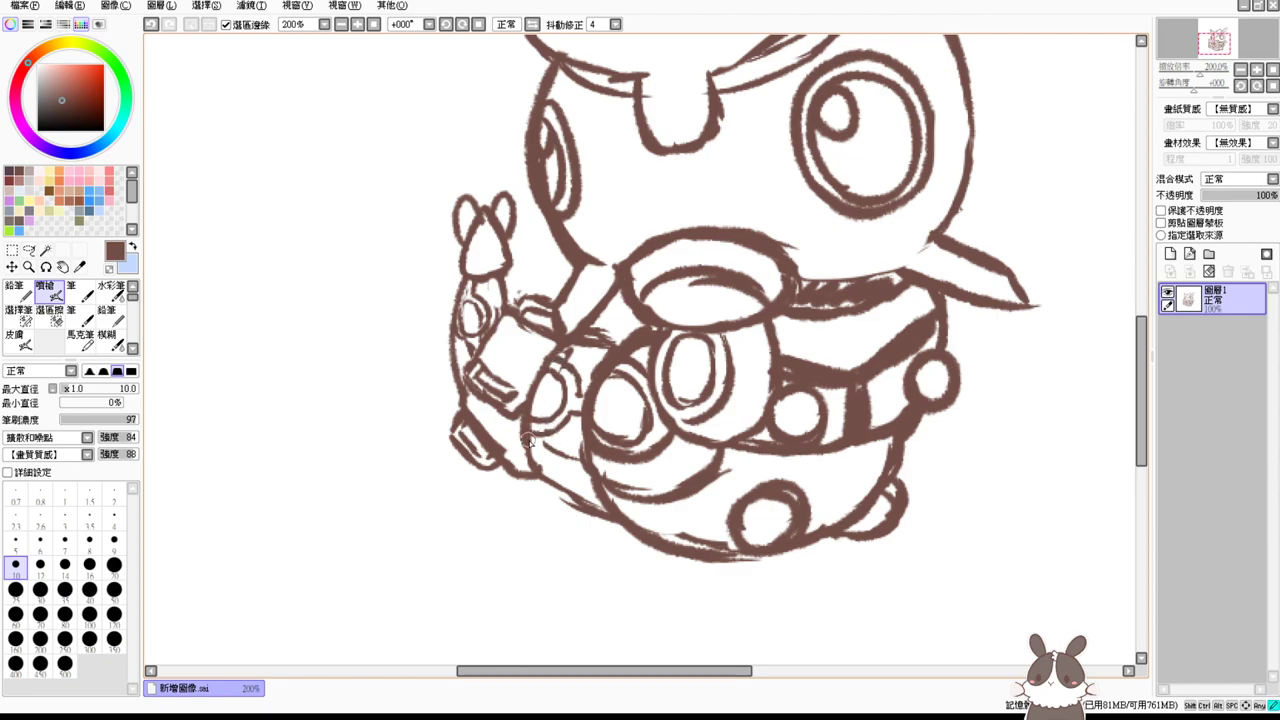
Step: Draw a curved line beneath the rear segment's spot and clean up the tail's inner edge just below the tip
left_click_drag(528, 440, 564, 457)
left_click_drag(532, 446, 578, 461)
left_click_drag(544, 456, 582, 464)
mouse_move(472, 325)
left_mouse_down()
mouse_move(490, 345)
mouse_move(467, 347)
left_mouse_up()
key("e")
left_click_drag(523, 314, 528, 323)
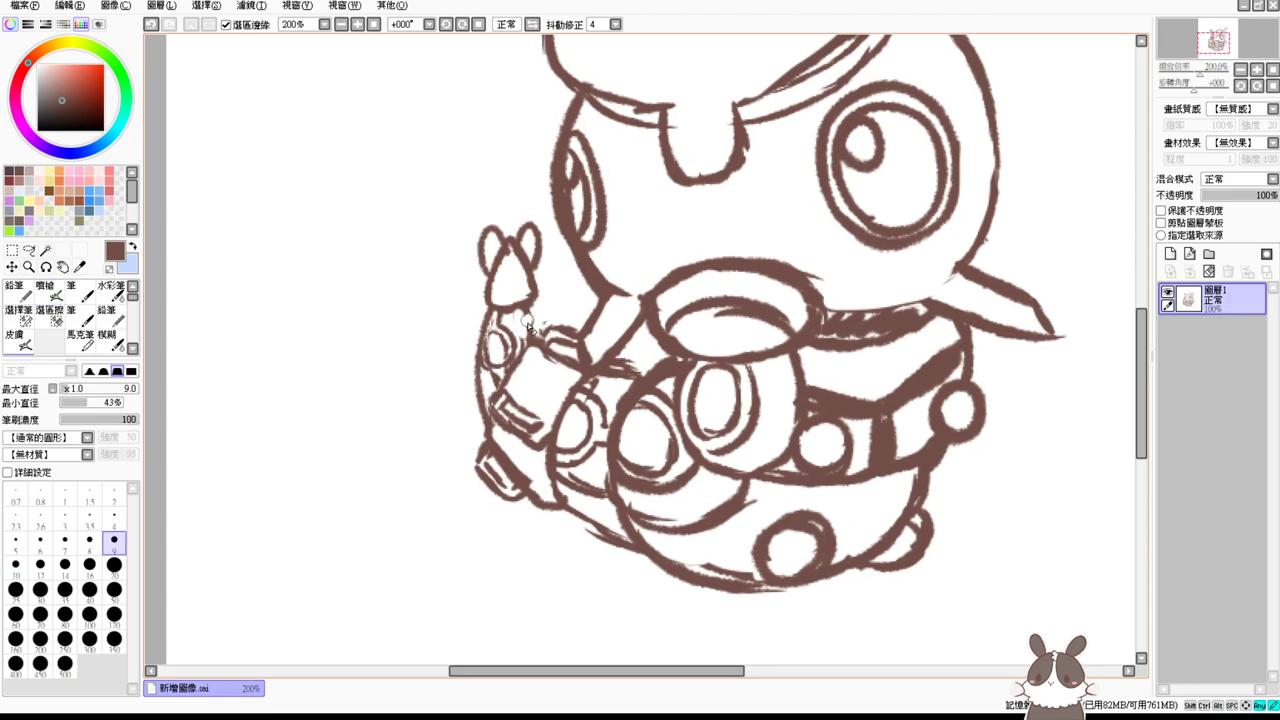
key("v")
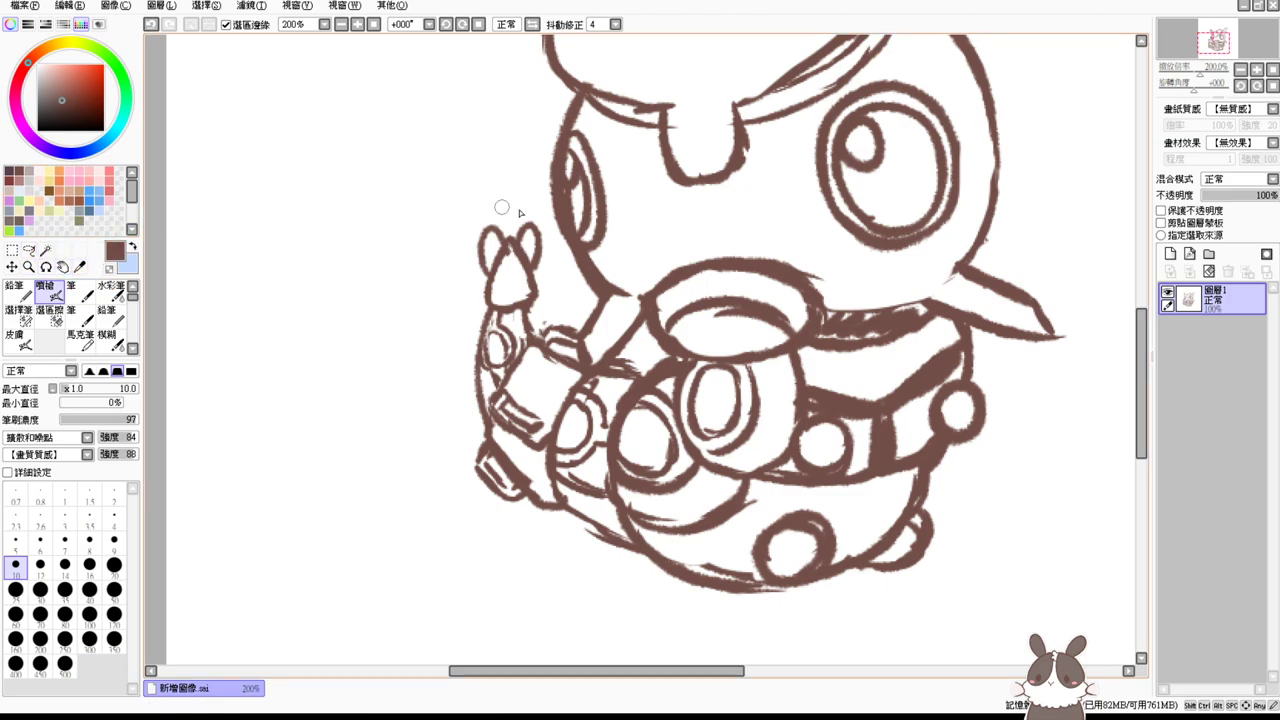
Step: Lasso the tail tip, rotate it slightly clockwise with Free Transform, and deselect it
left_click(29, 249)
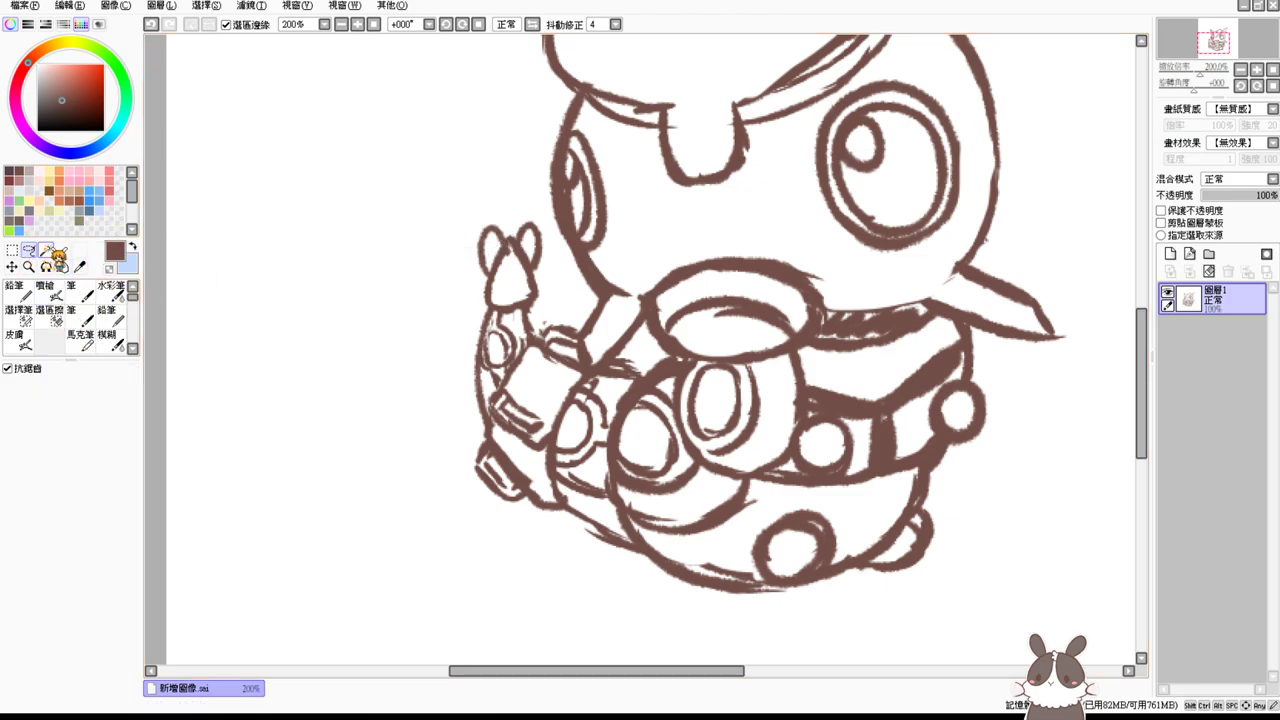
mouse_move(505, 315)
left_mouse_down()
mouse_move(458, 264)
mouse_move(520, 216)
left_mouse_up()
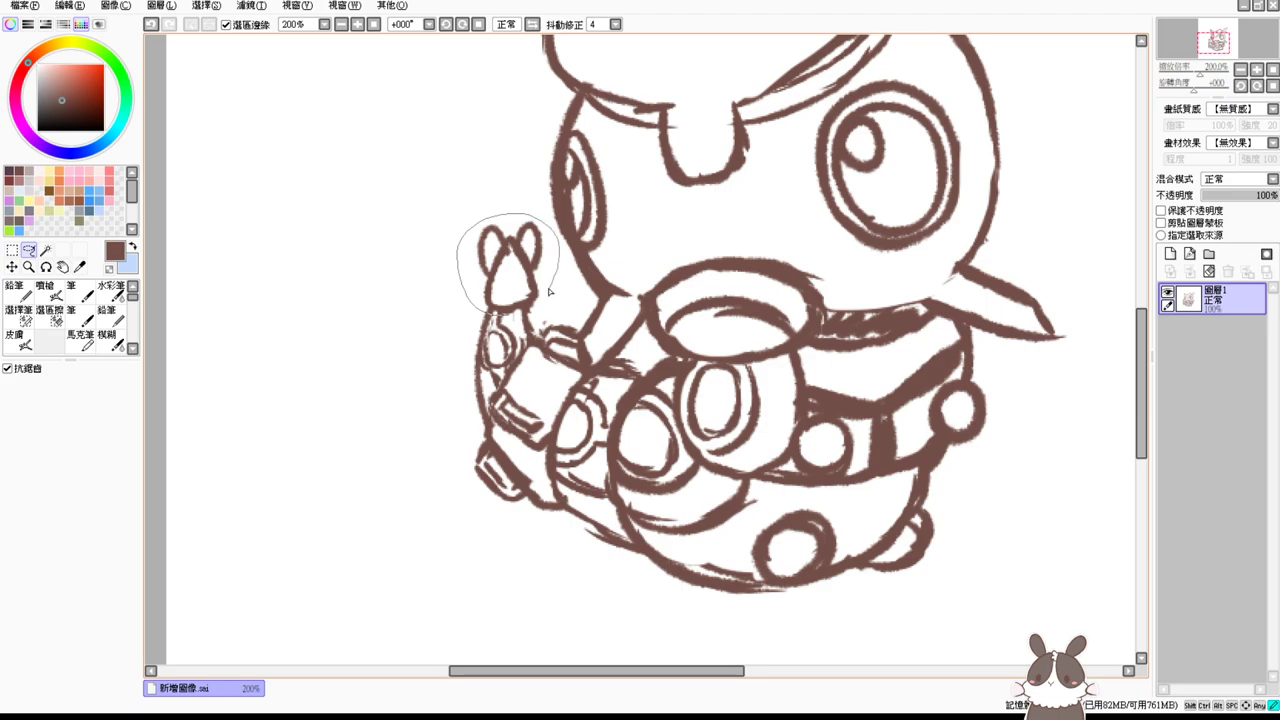
mouse_move(549, 291)
left_mouse_down()
mouse_move(509, 319)
mouse_move(544, 316)
left_mouse_up()
key("ctrl+t")
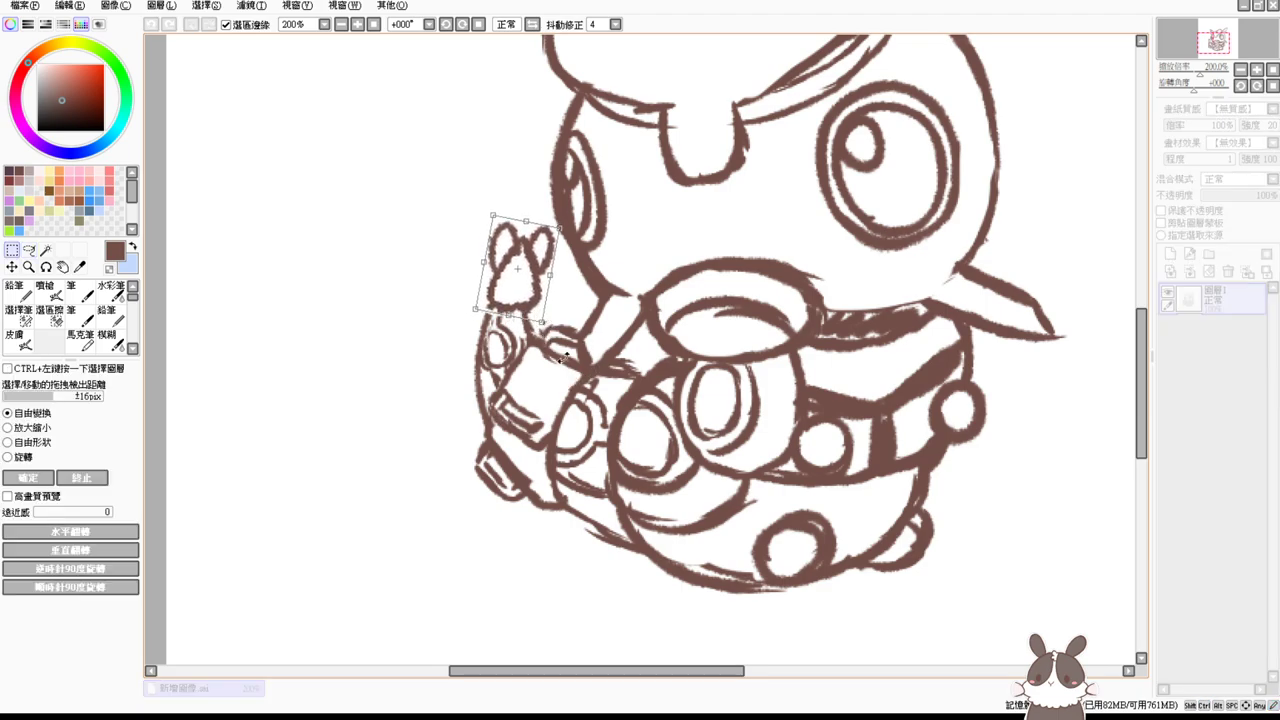
key("Return")
key("ctrl+d")
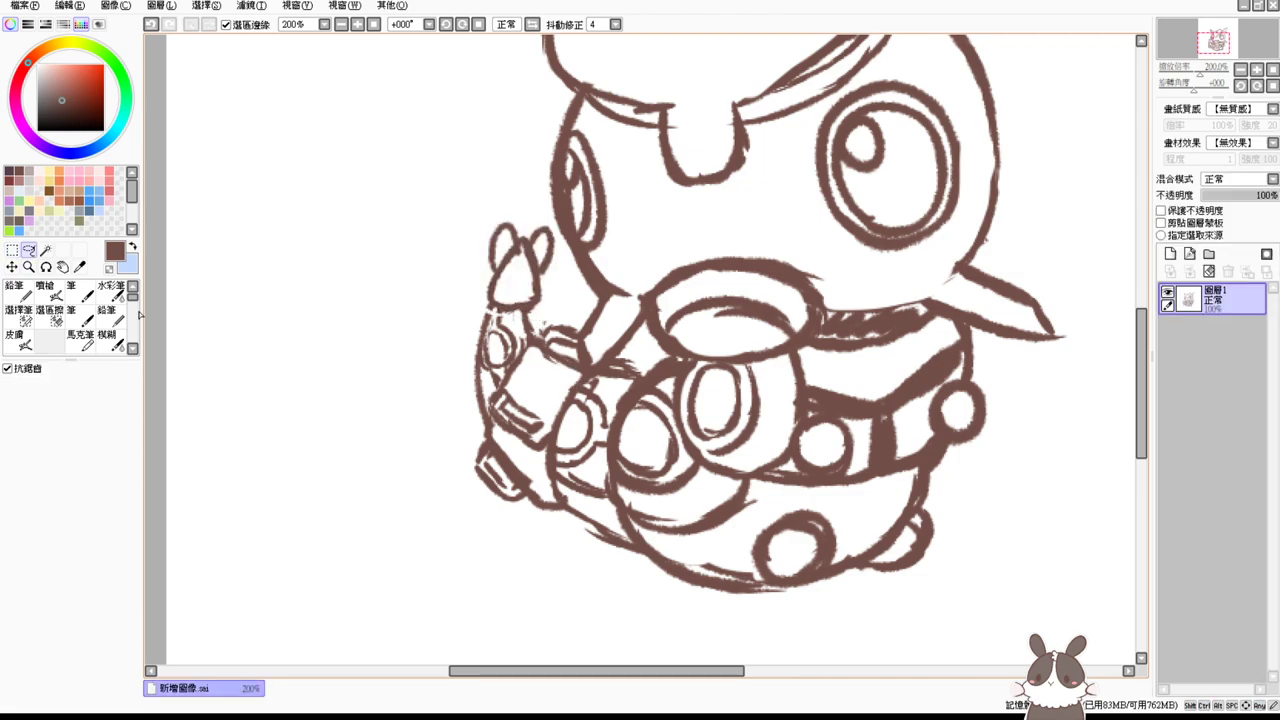
Step: Return to the airbrush and clean up the join between the rotated tail tip and the tail's inner edge
left_click(52, 292)
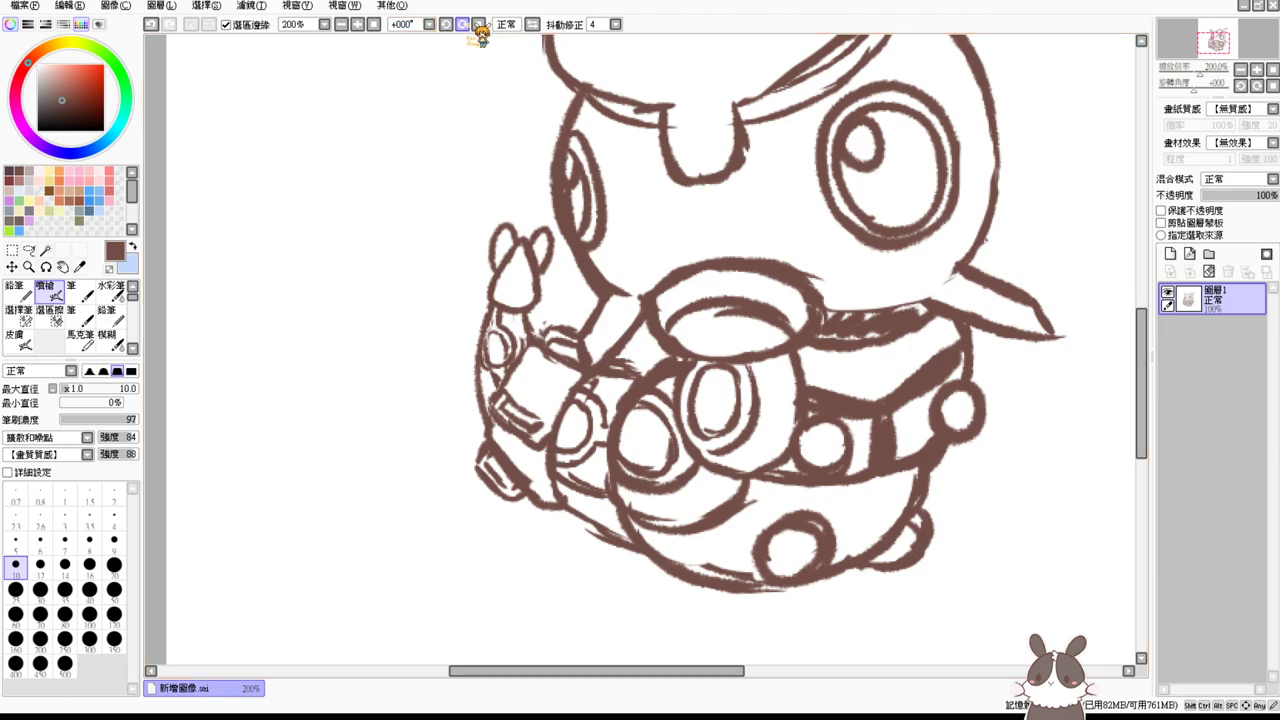
left_click(373, 24)
left_click(357, 24)
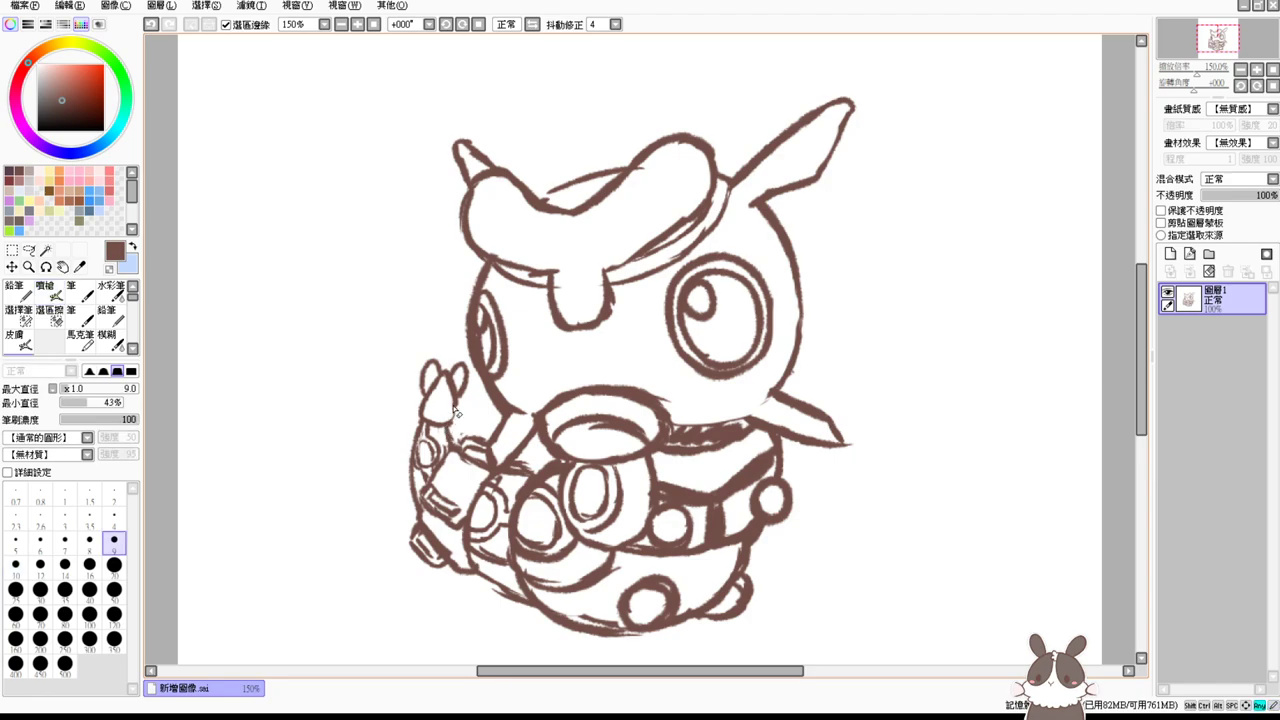
left_click_drag(450, 416, 456, 417)
key("e")
key("v")
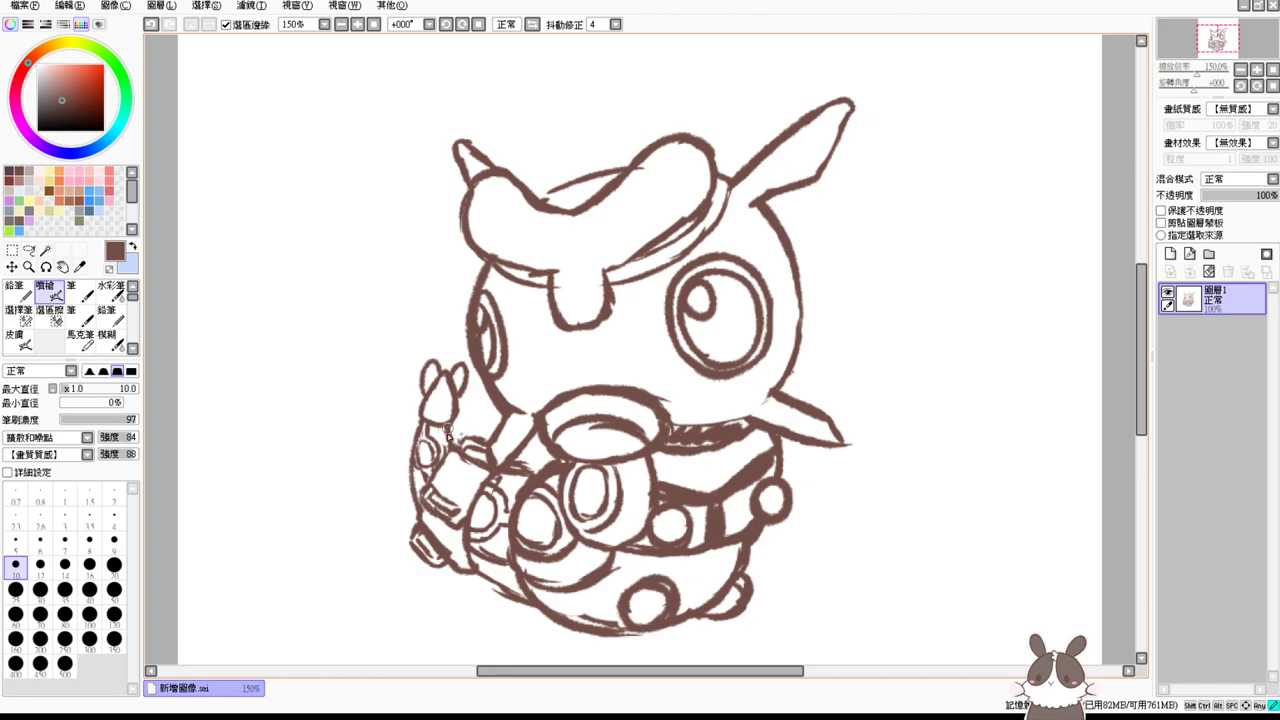
Step: Refine the lines around the small foot between the tail and the neck
key("n")
key("v")
key("e")
left_click_drag(498, 453, 497, 452)
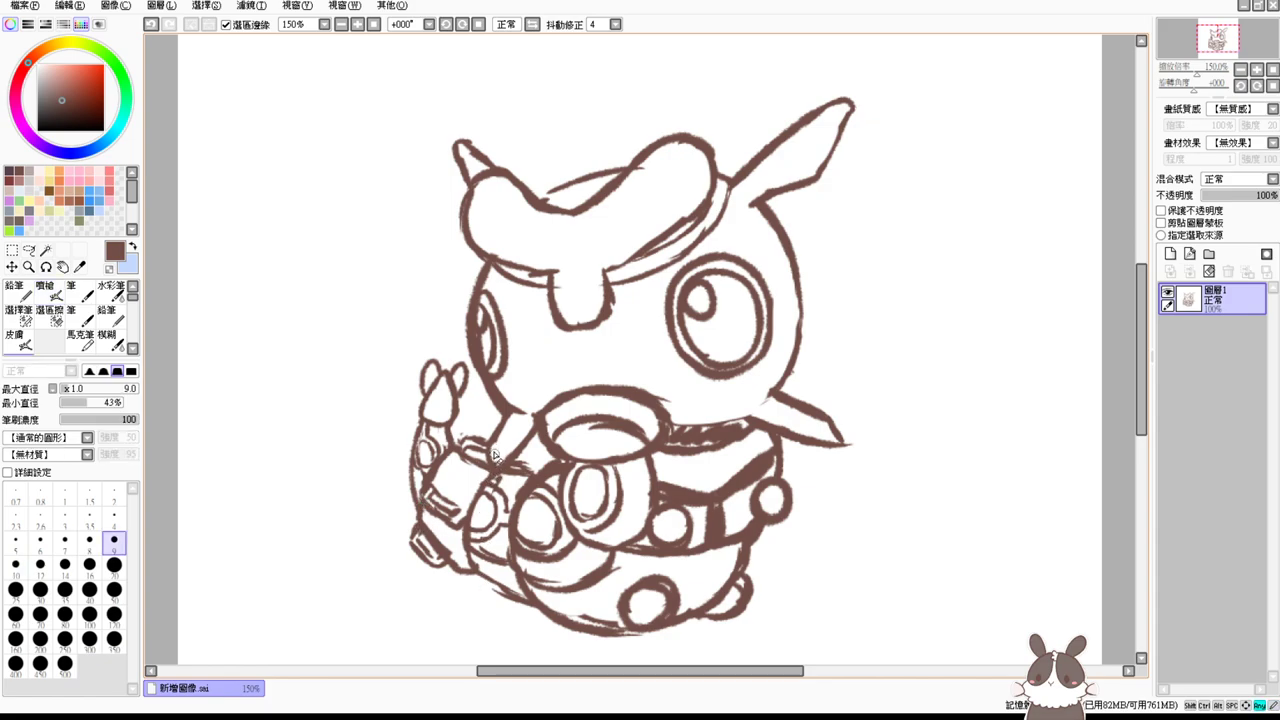
key("v")
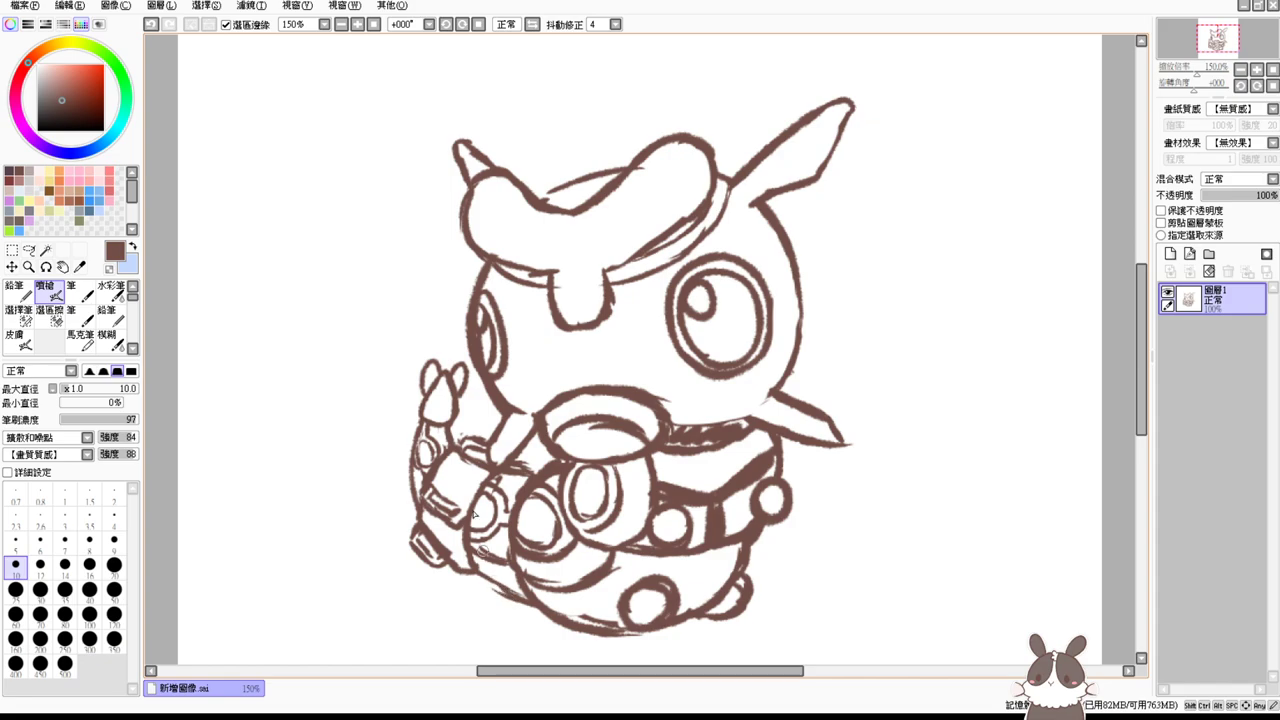
Step: Redraw the underside contour from the rear segment to the large body segment as one smooth curve
left_click(373, 24)
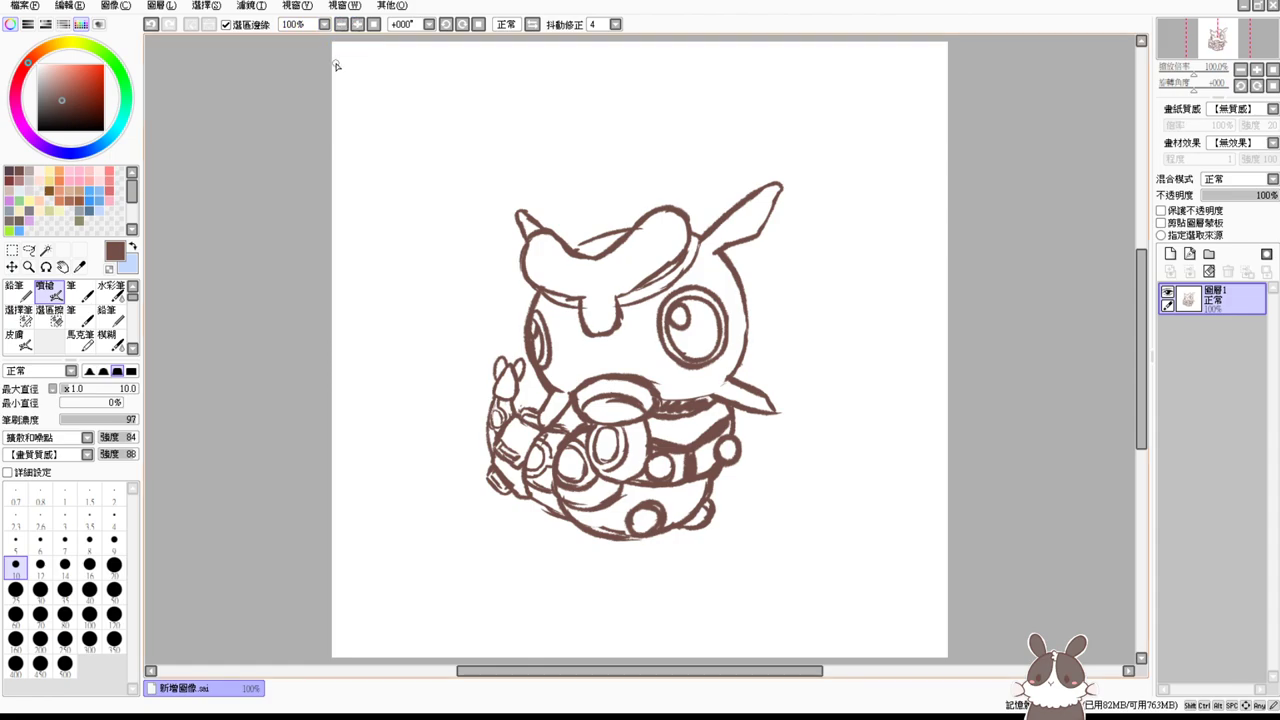
key("ctrl+plus")
key("ctrl+plus")
left_click_drag(940, 399, 746, 214)
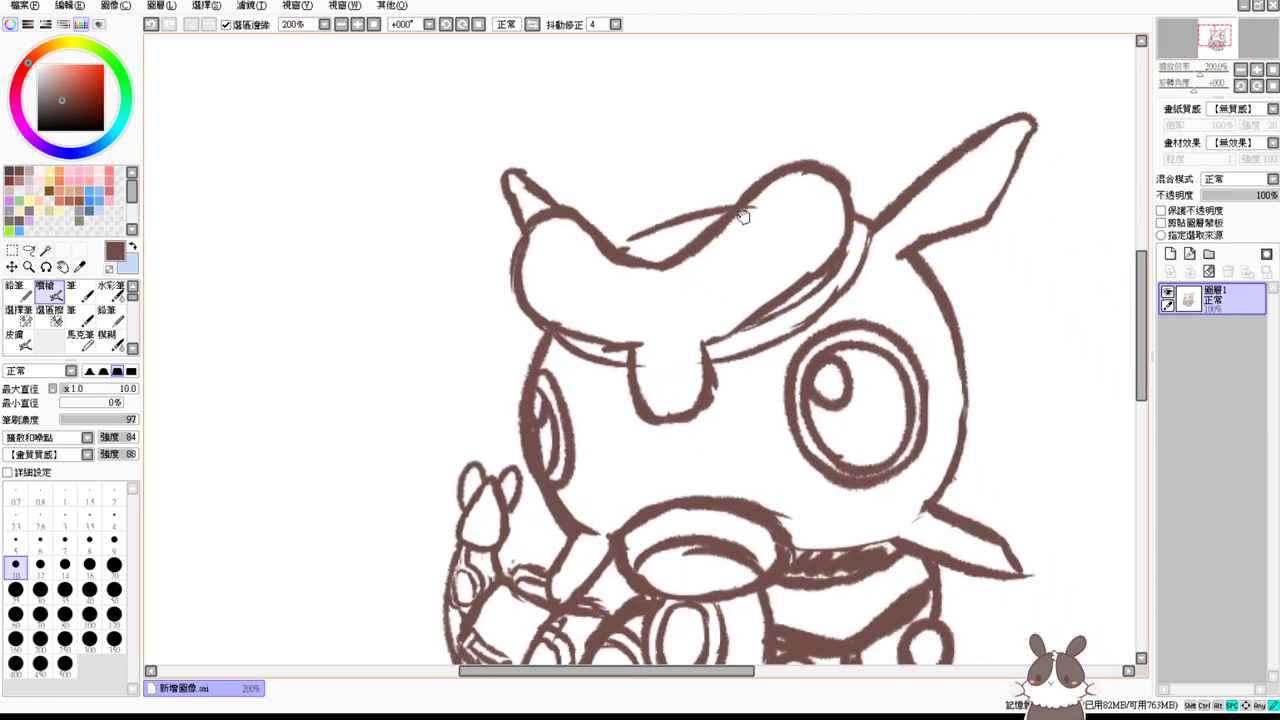
left_click_drag(750, 434, 628, 156)
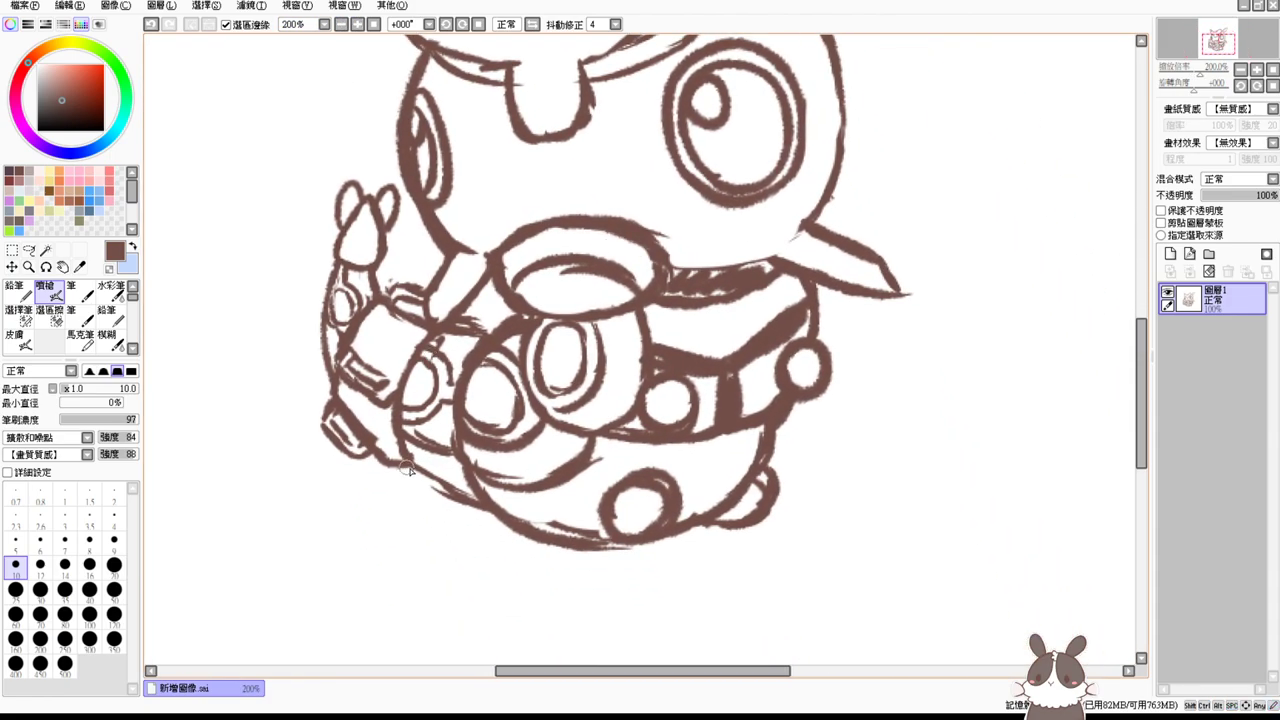
mouse_move(402, 464)
left_mouse_down()
mouse_move(513, 522)
mouse_move(416, 474)
mouse_move(470, 514)
mouse_move(492, 514)
mouse_move(414, 464)
mouse_move(480, 507)
left_mouse_up()
key("e")
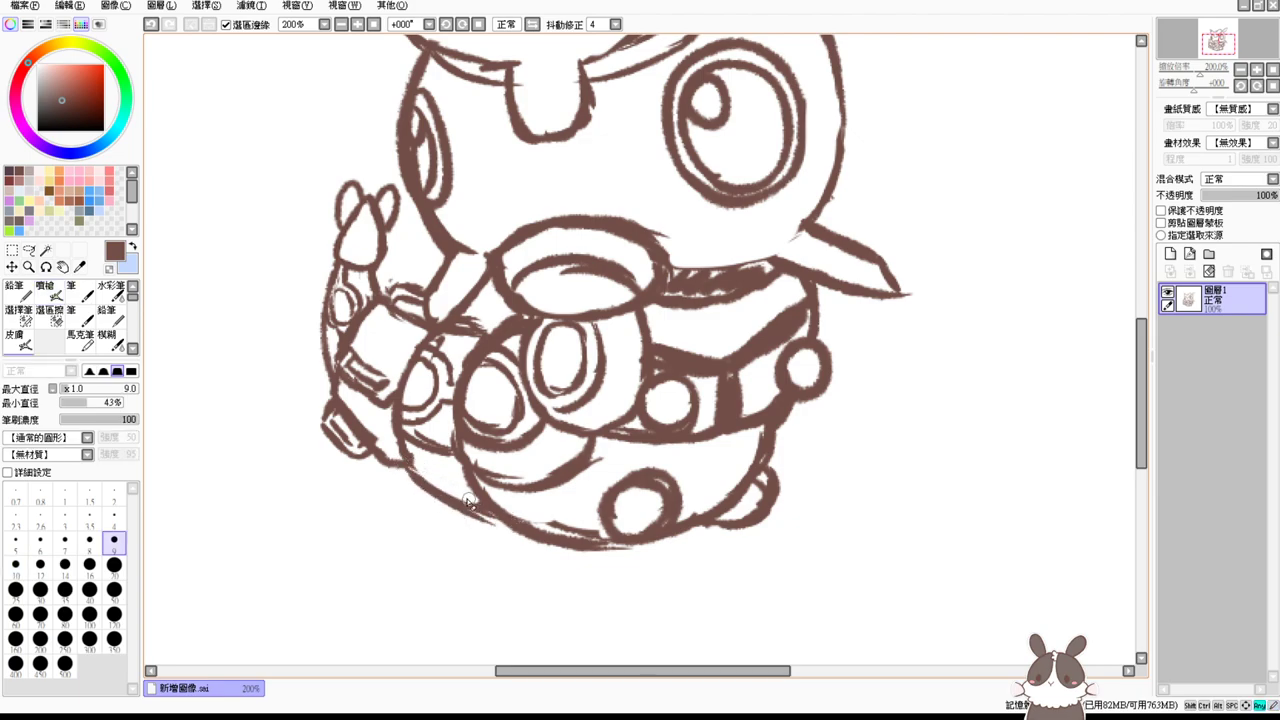
key("b")
left_click_drag(402, 459, 506, 523)
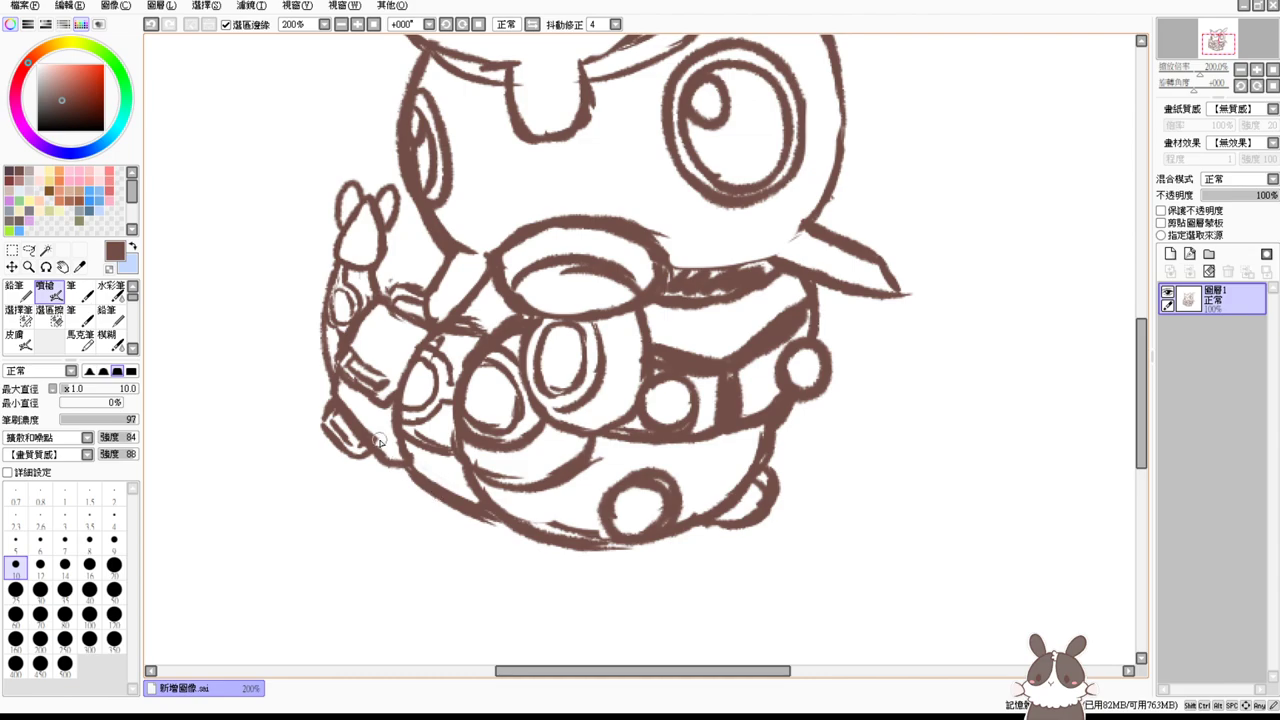
Step: Erase the small foot under the rearmost segment and redraw that segment's underside as a clean angled contour
key("e")
left_click_drag(388, 447, 424, 488)
key("b")
key("ctrl+z")
key("e")
mouse_move(314, 409)
left_mouse_down()
mouse_move(350, 445)
mouse_move(366, 429)
mouse_move(377, 449)
mouse_move(320, 435)
mouse_move(354, 401)
mouse_move(338, 417)
mouse_move(372, 458)
mouse_move(339, 414)
mouse_move(407, 473)
mouse_move(358, 448)
mouse_move(405, 477)
left_mouse_up()
key("b")
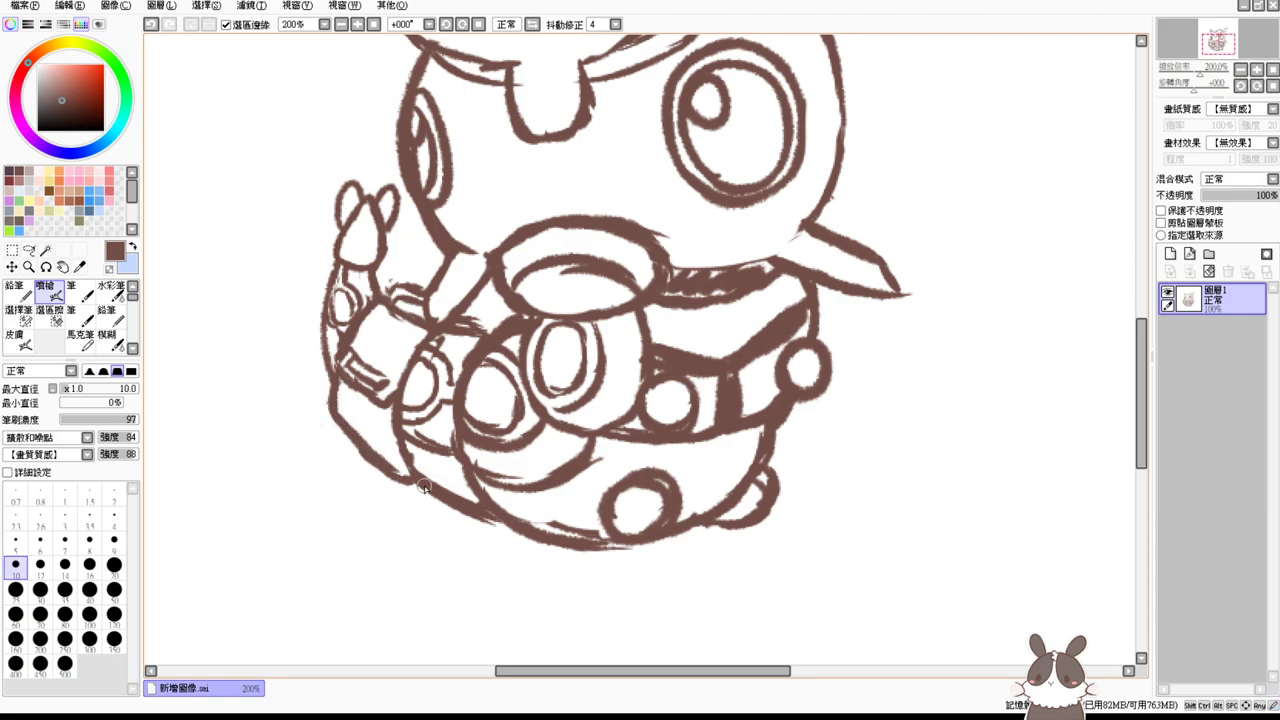
Step: Sketch a thin flat foot along the rearmost segment's underside and thicken the tail's outer edge
mouse_move(334, 428)
left_mouse_down()
mouse_move(360, 468)
mouse_move(386, 468)
left_mouse_up()
left_click_drag(344, 428, 374, 470)
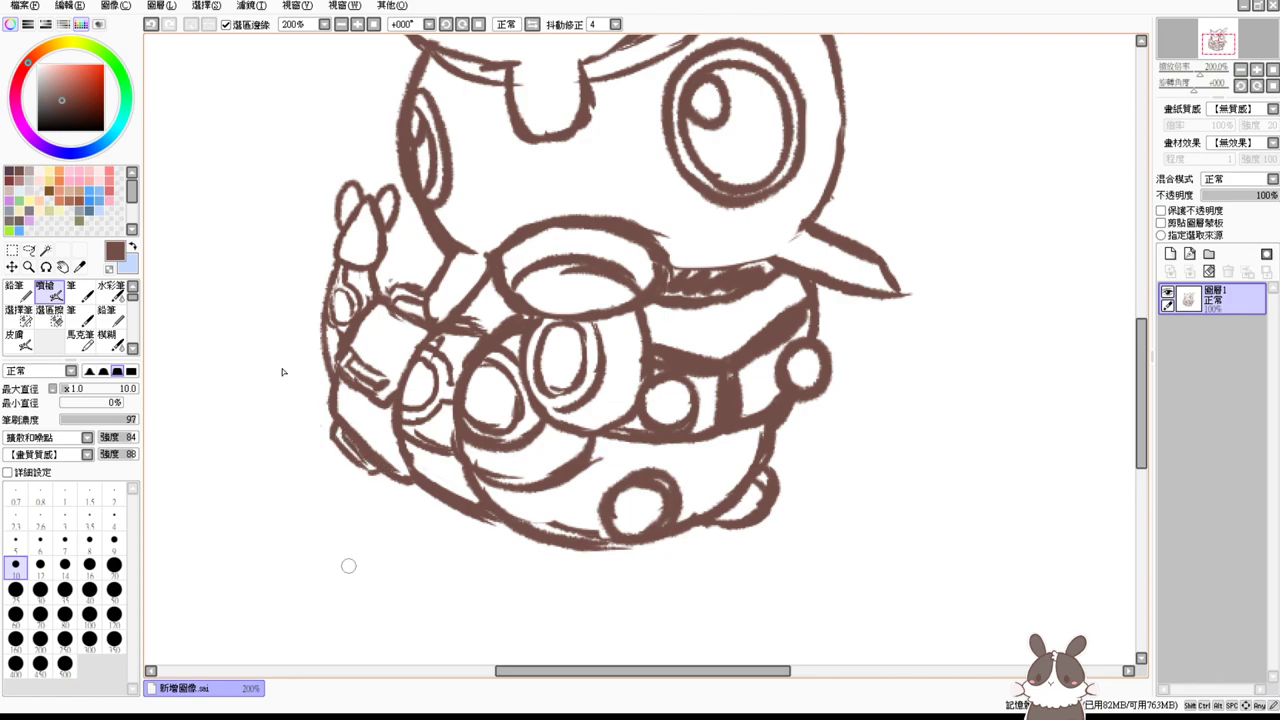
mouse_move(323, 316)
left_mouse_down()
mouse_move(340, 411)
mouse_move(322, 312)
left_mouse_up()
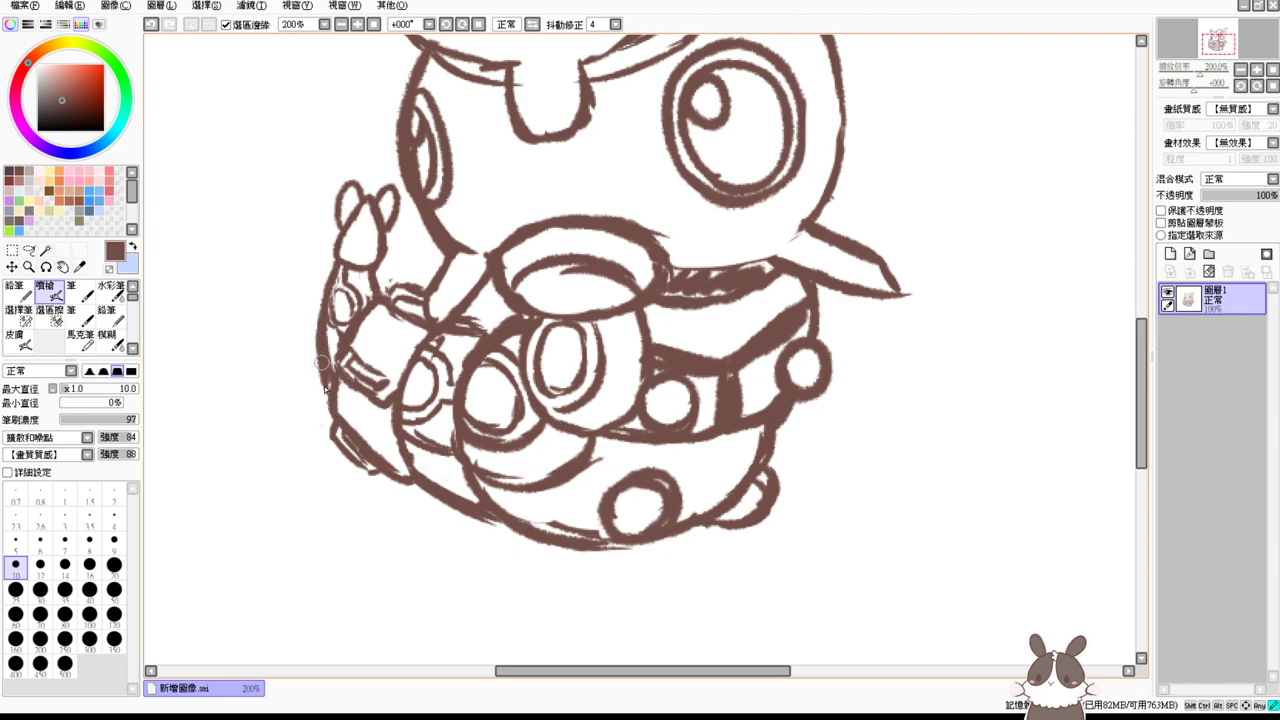
Step: Redraw and clean up the upper contour of the body segment just below the neck and tidy the lines inside the rear segment
left_click(374, 24)
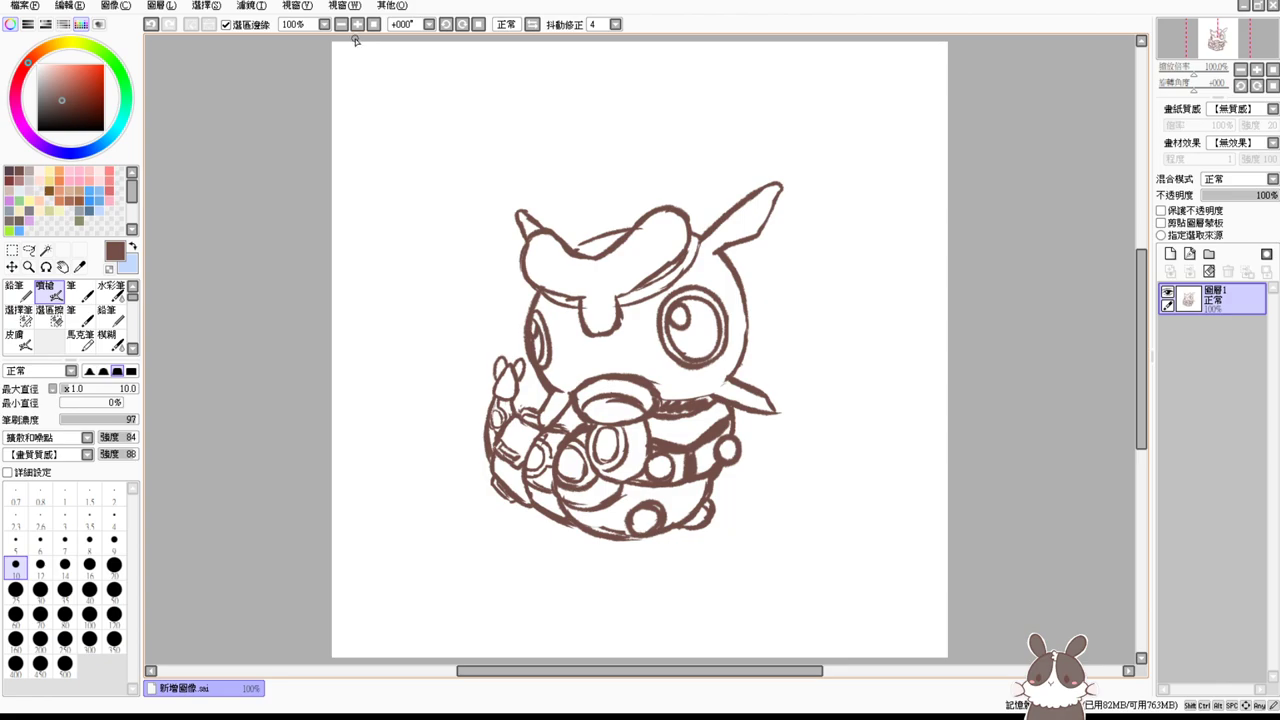
left_click(358, 24)
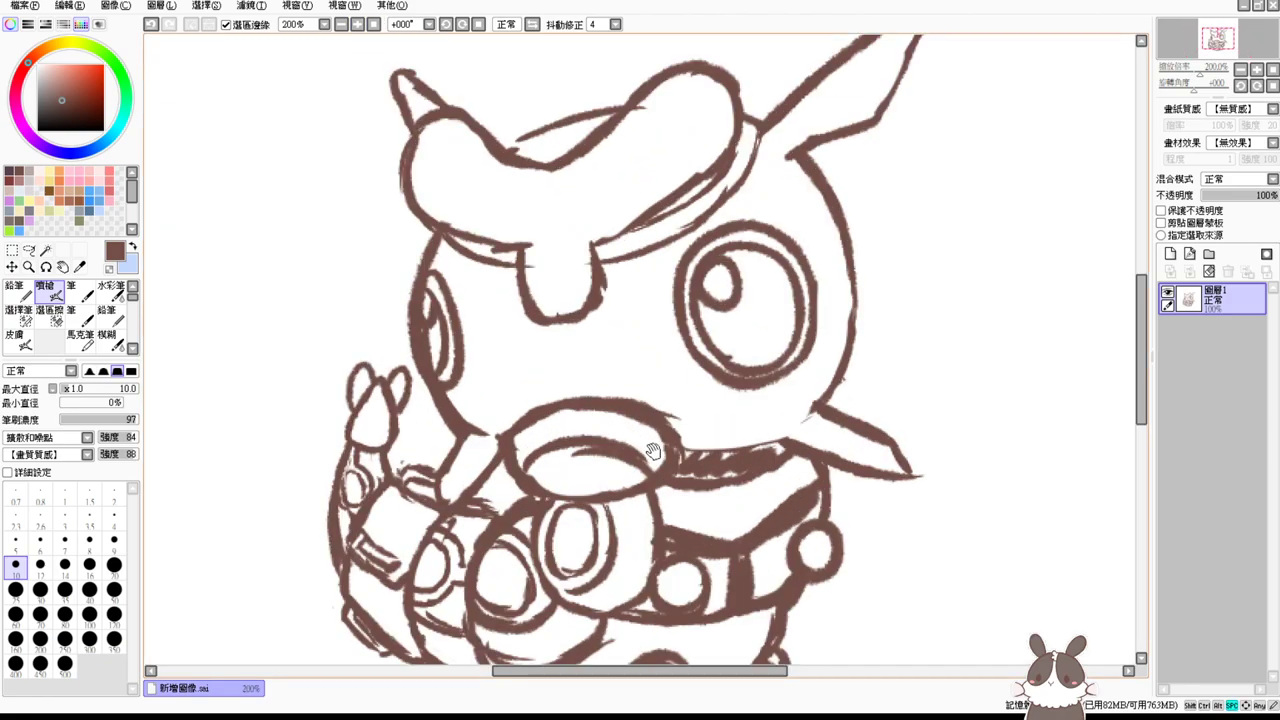
scroll(651, 443, "down", 2)
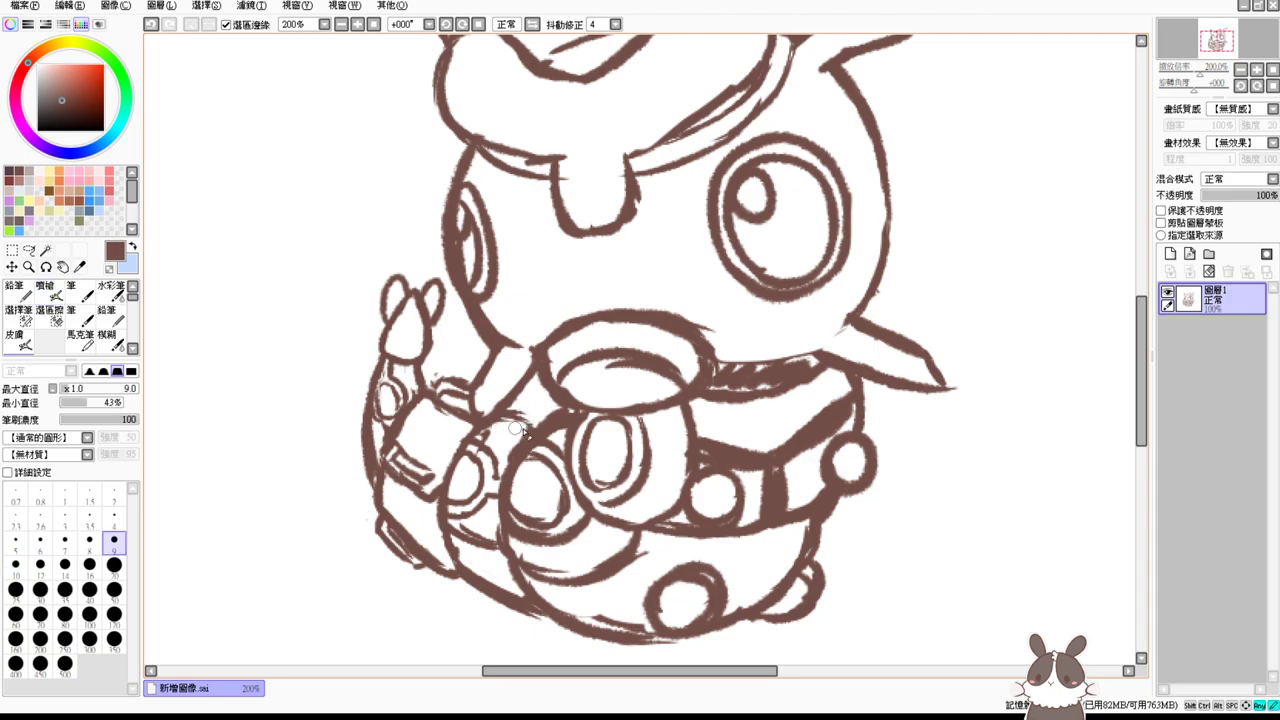
left_click_drag(512, 414, 537, 418)
left_click_drag(519, 416, 547, 424)
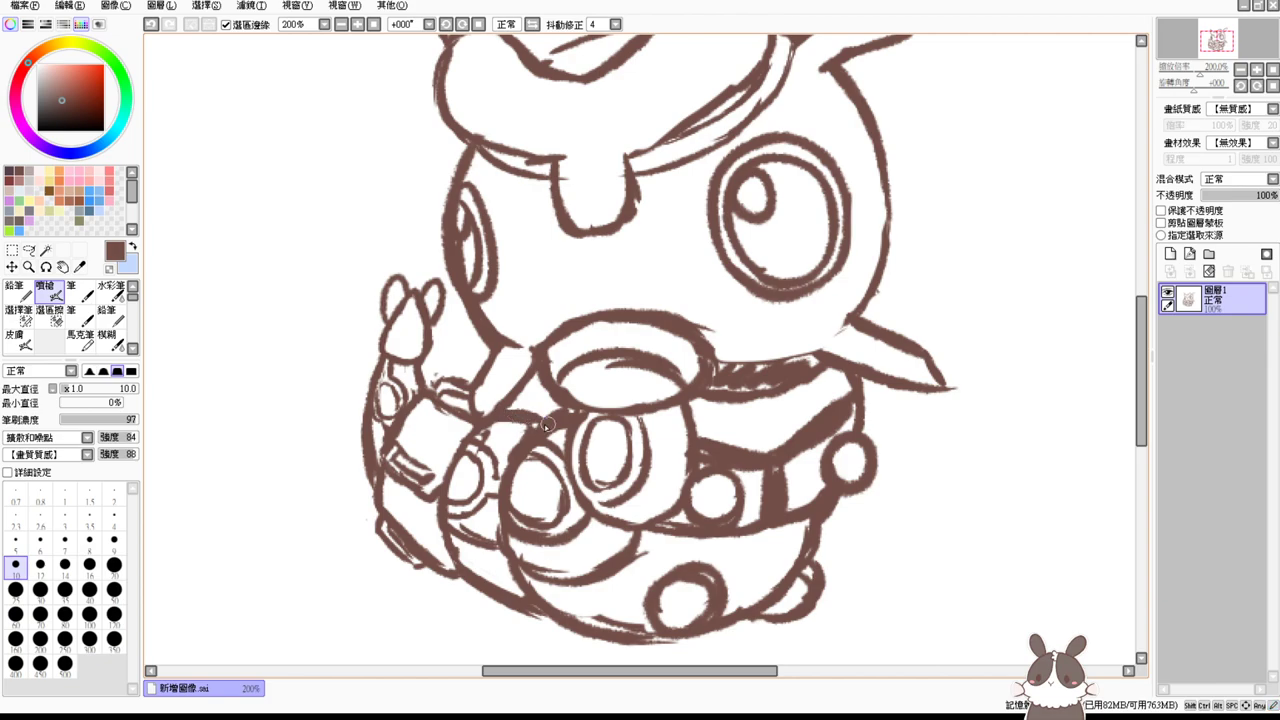
key("e")
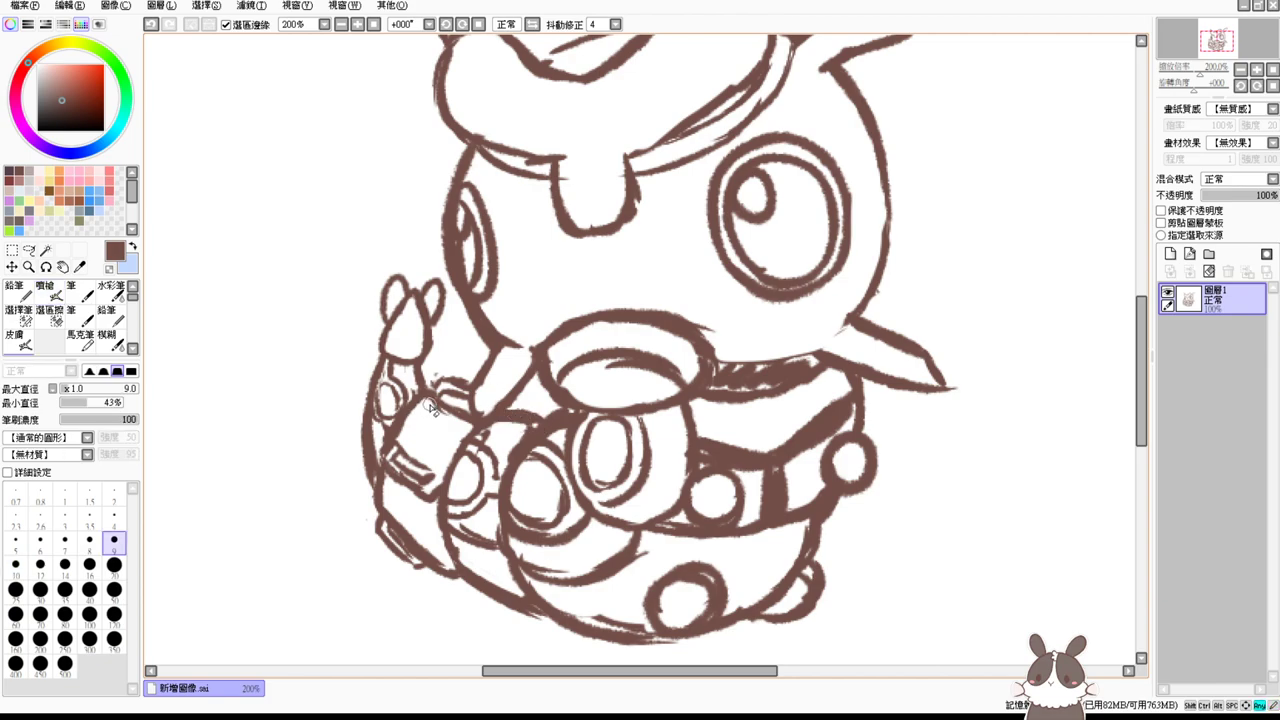
left_click_drag(429, 406, 462, 427)
key("b")
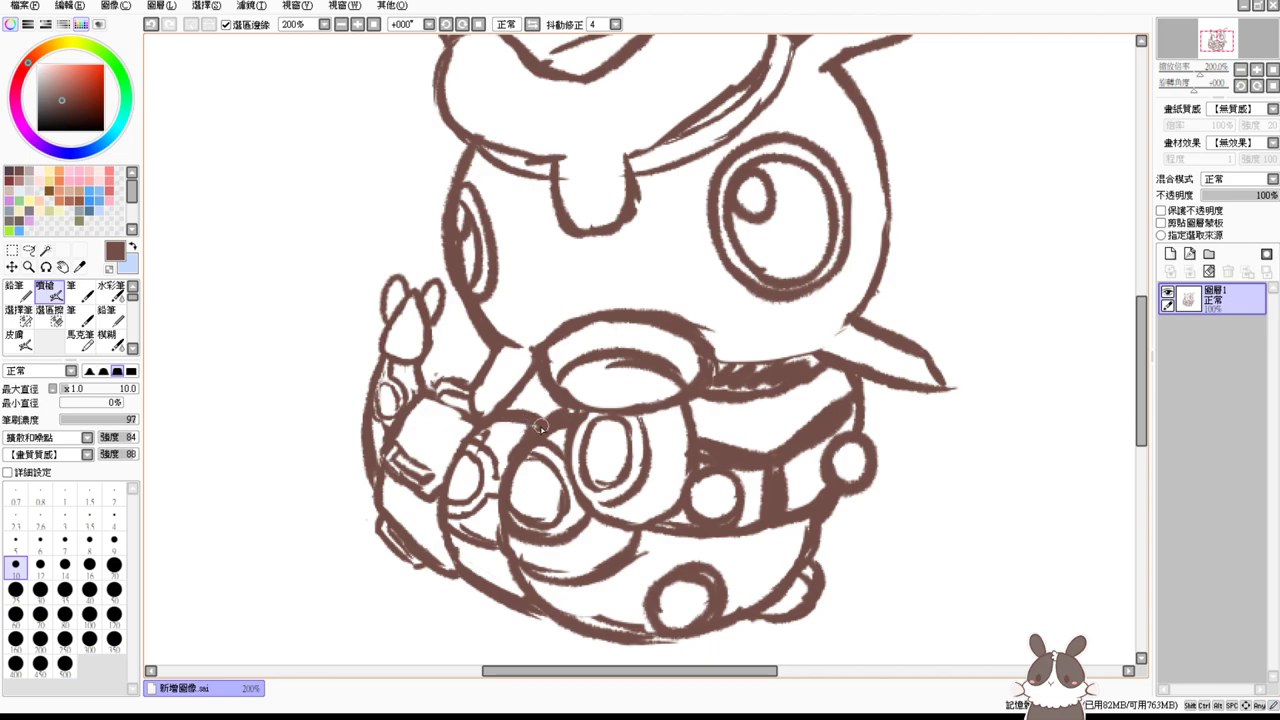
key("e")
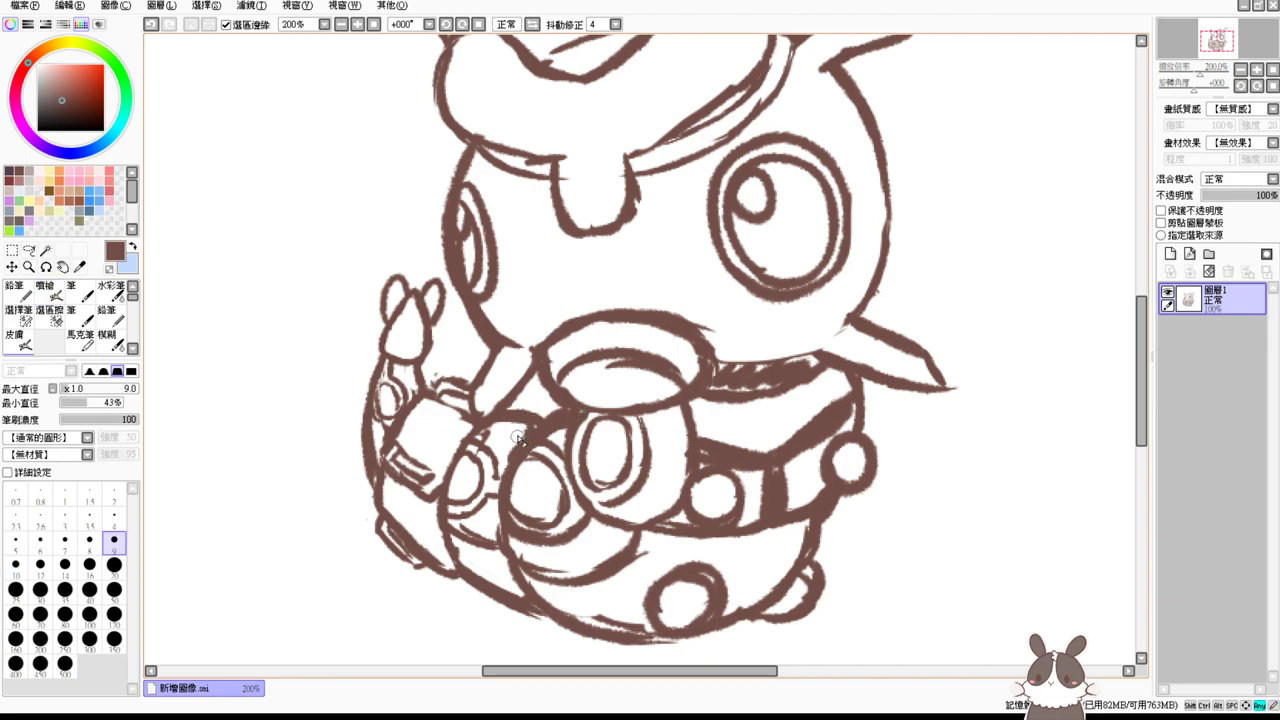
key("v")
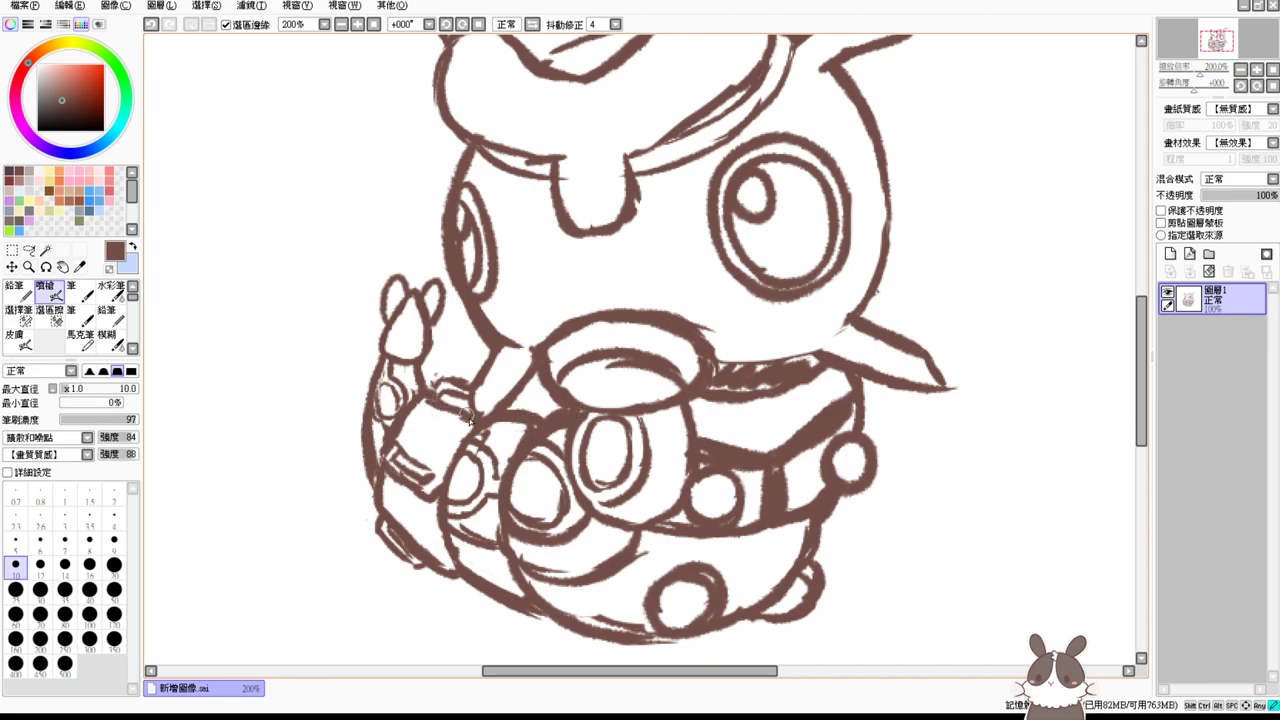
Step: Adjust the small foot line behind the neck with a lasso selection and transform, and redraw the rear segment's top edge beside it
key("e")
left_click_drag(449, 408, 432, 402)
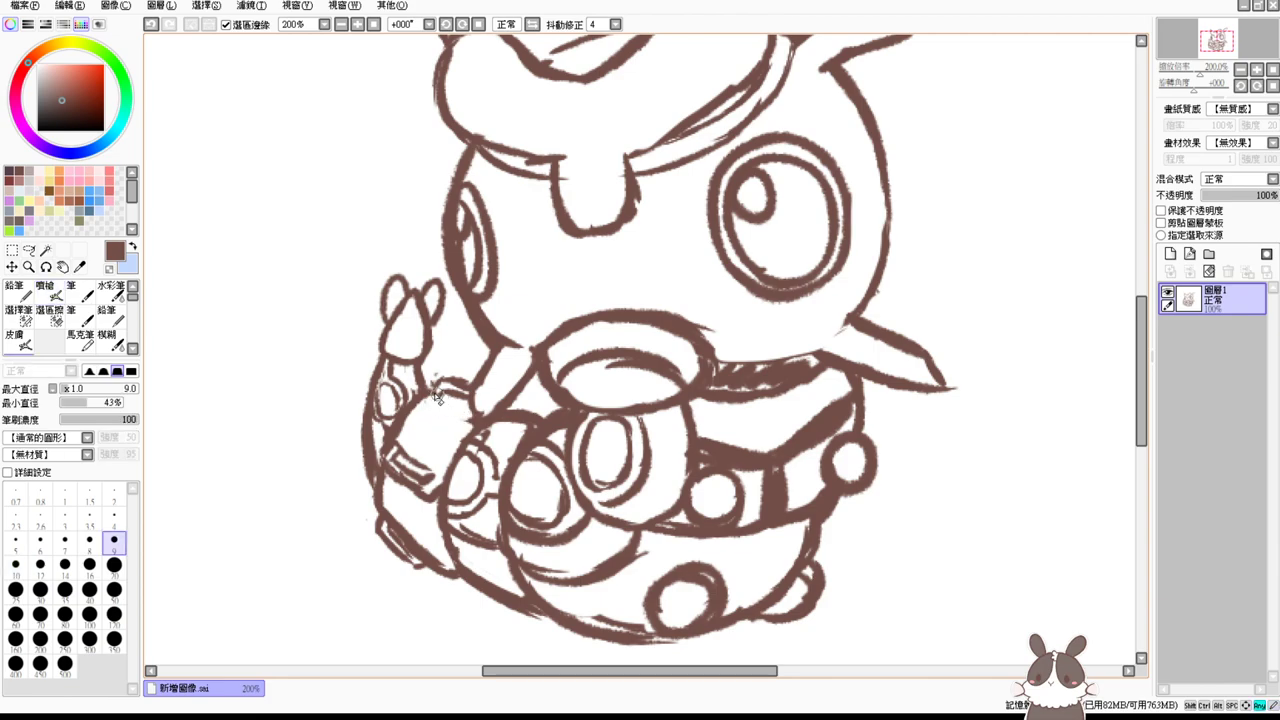
key("v")
left_click(29, 249)
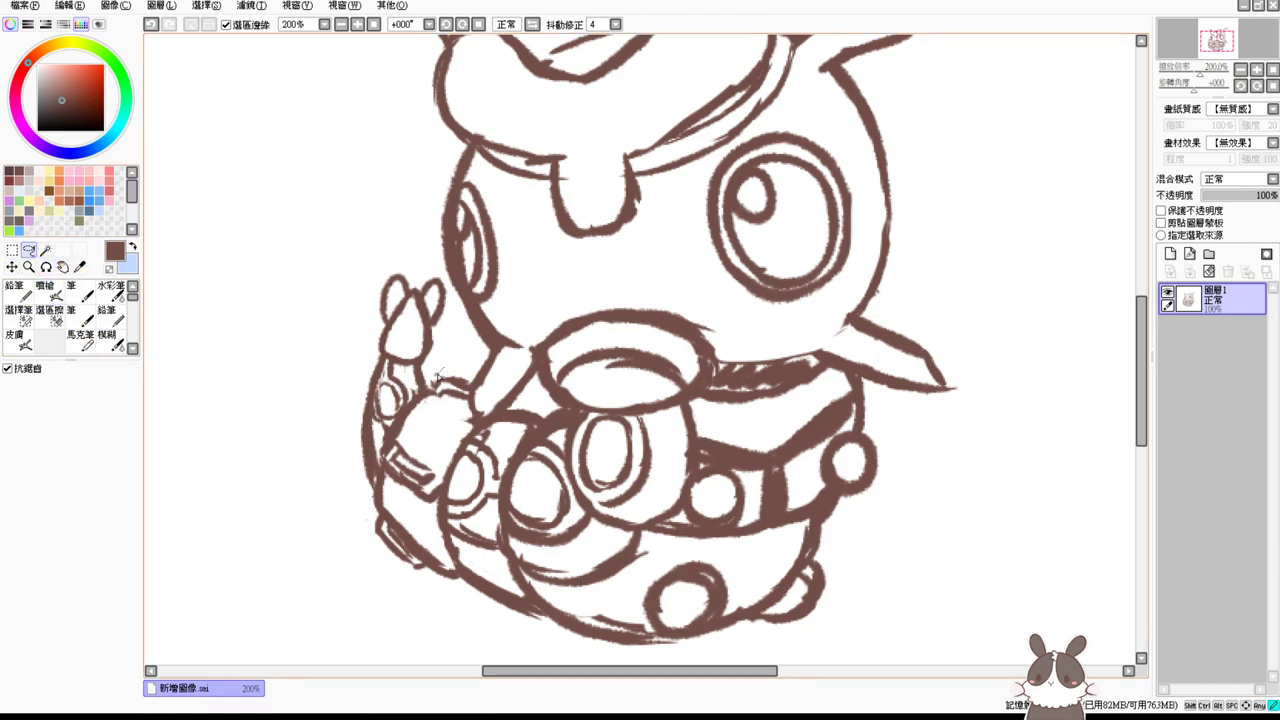
left_click_drag(475, 375, 468, 400)
key("ctrl+t")
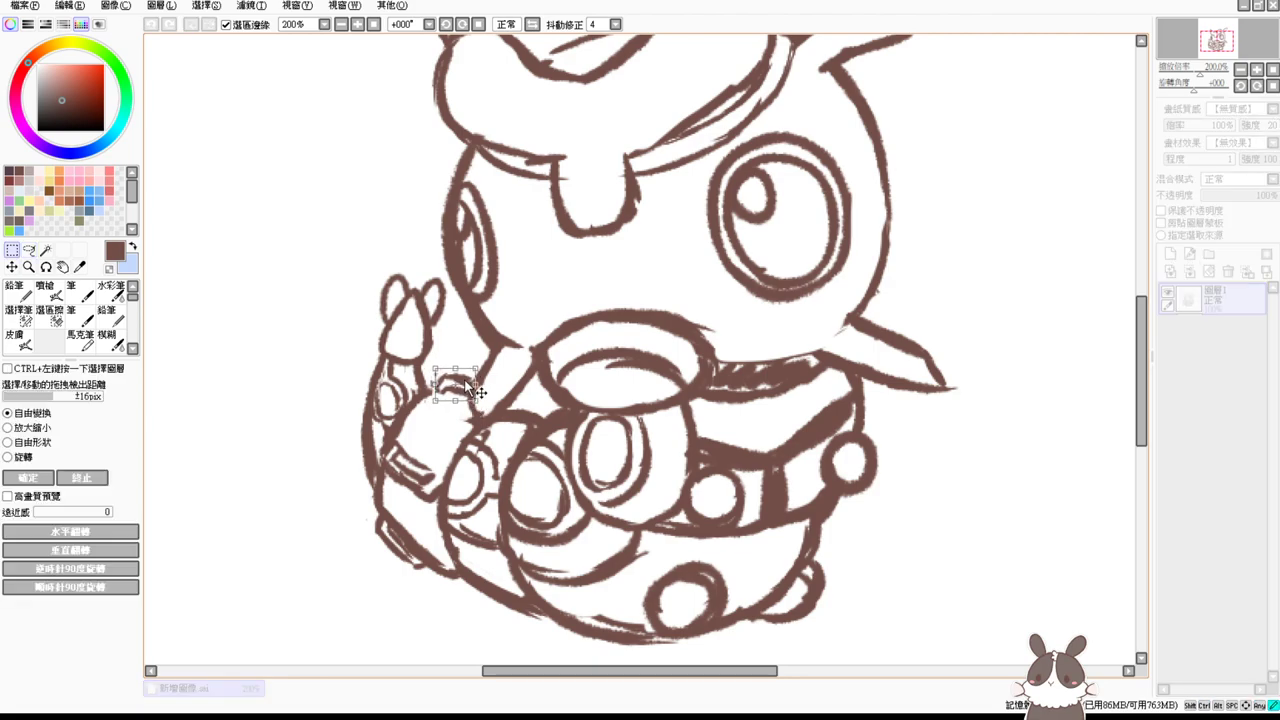
key("Return")
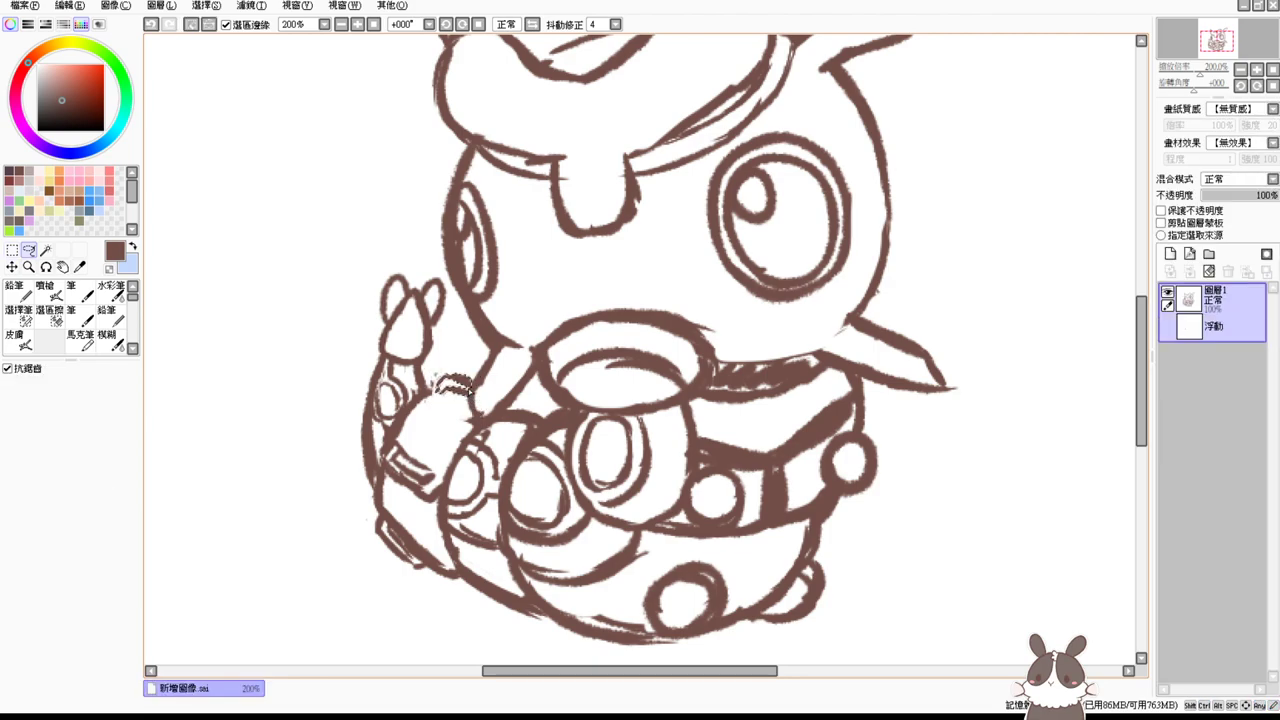
key("ctrl+d")
left_click(48, 292)
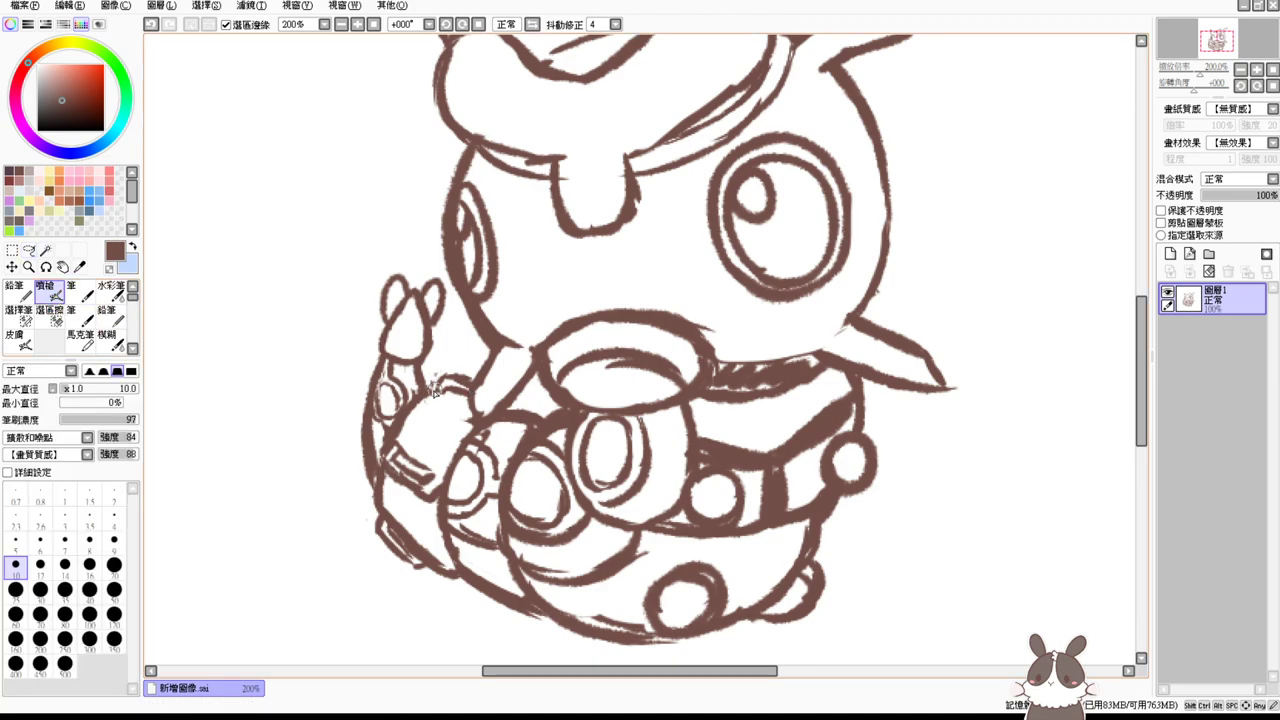
left_click_drag(438, 393, 483, 409)
Step: Touch up the joints between the rear segments and the outline around the tail's round spot
key("e")
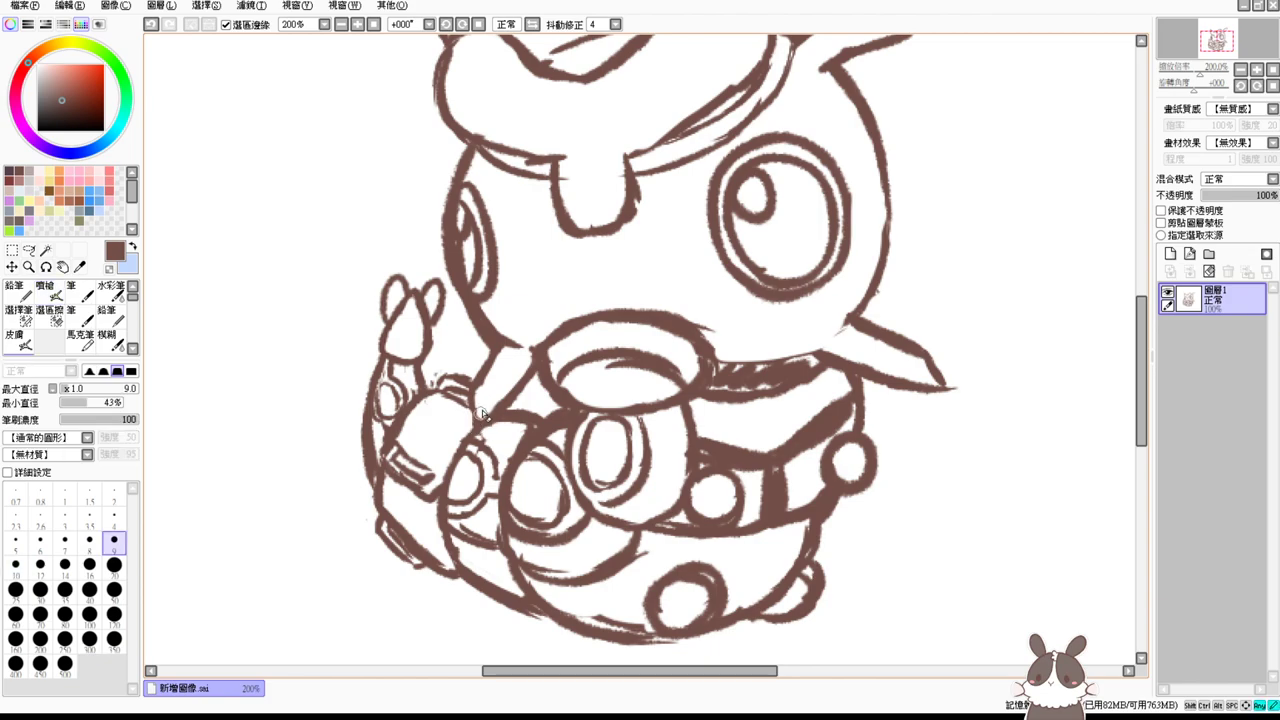
key("e")
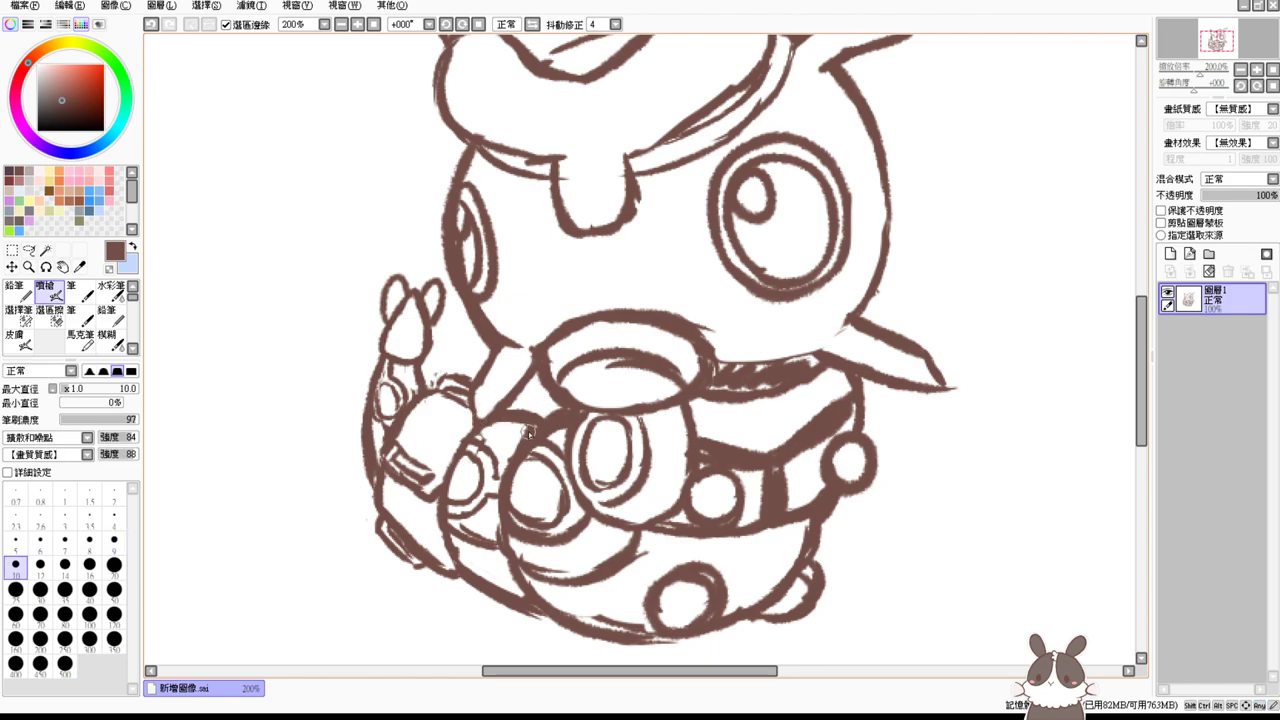
key("e")
key("e")
key("e")
key("e")
mouse_move(383, 397)
left_mouse_down()
mouse_move(388, 386)
mouse_move(385, 404)
left_mouse_up()
key("e")
key("e")
key("e")
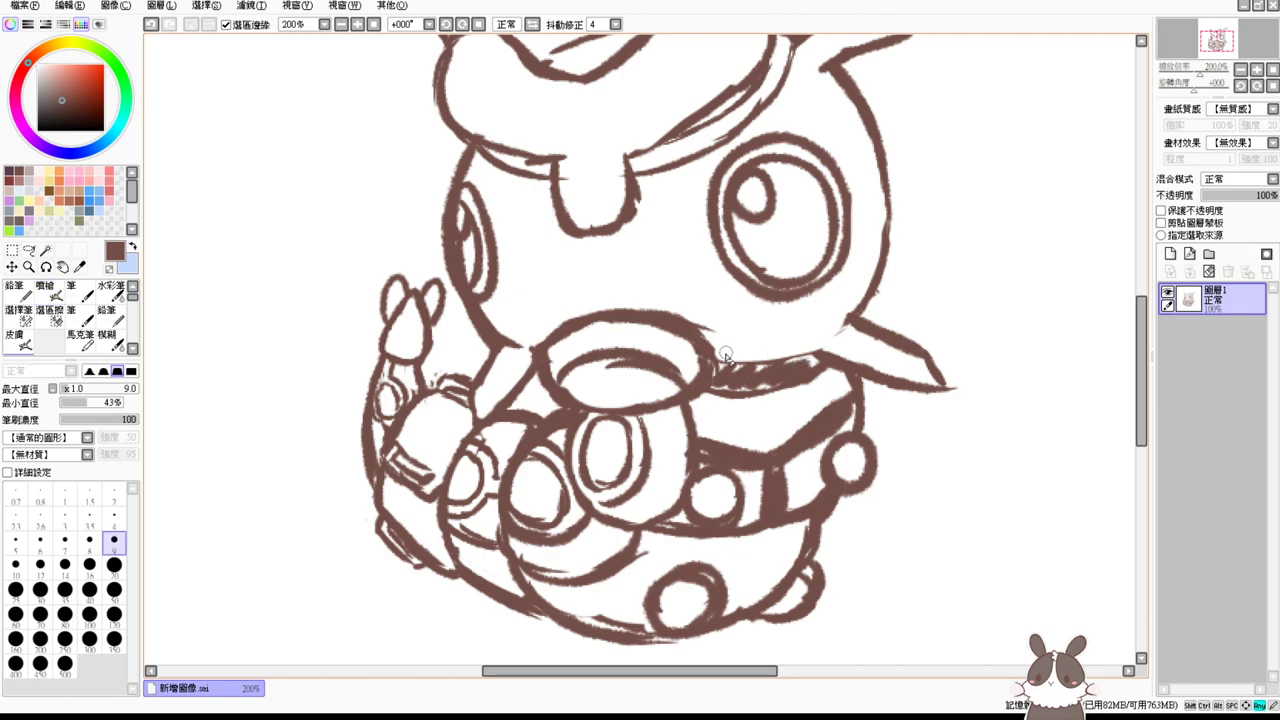
Step: Fill in the dark band beneath the chin and tidy the tail's inner line beside its round spot
left_click_drag(726, 357, 794, 365)
key("e")
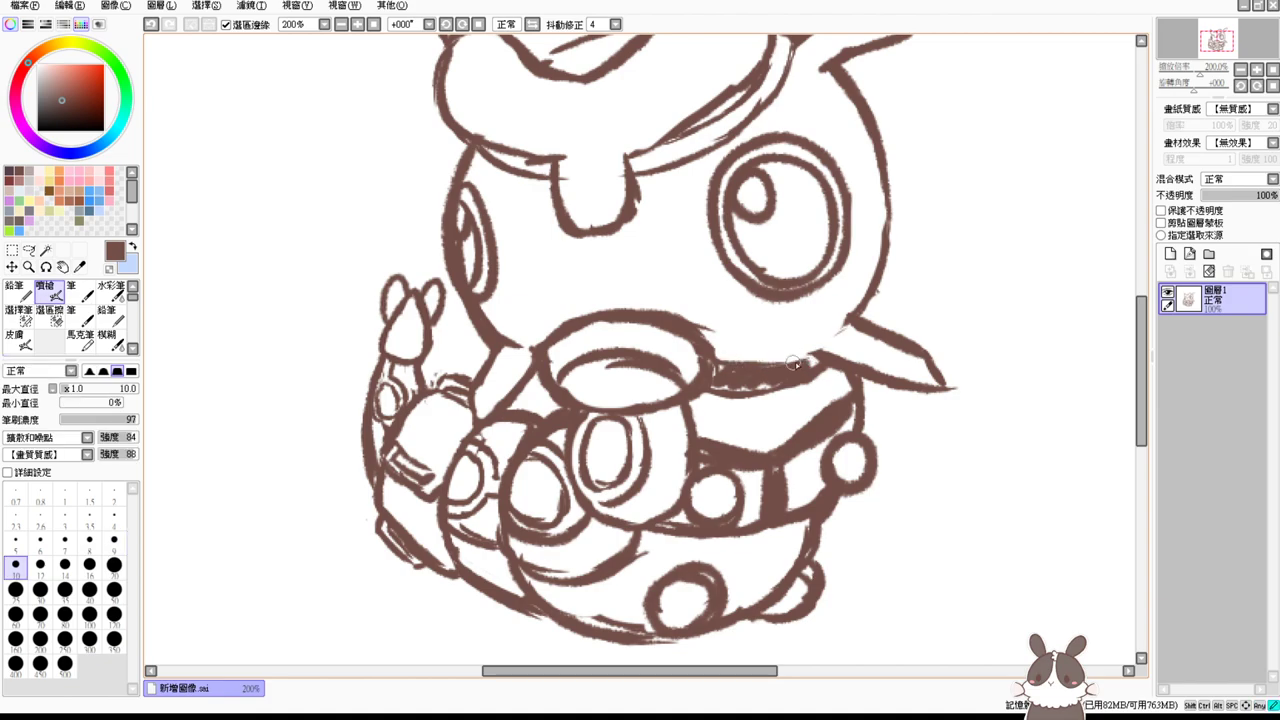
left_click(373, 24)
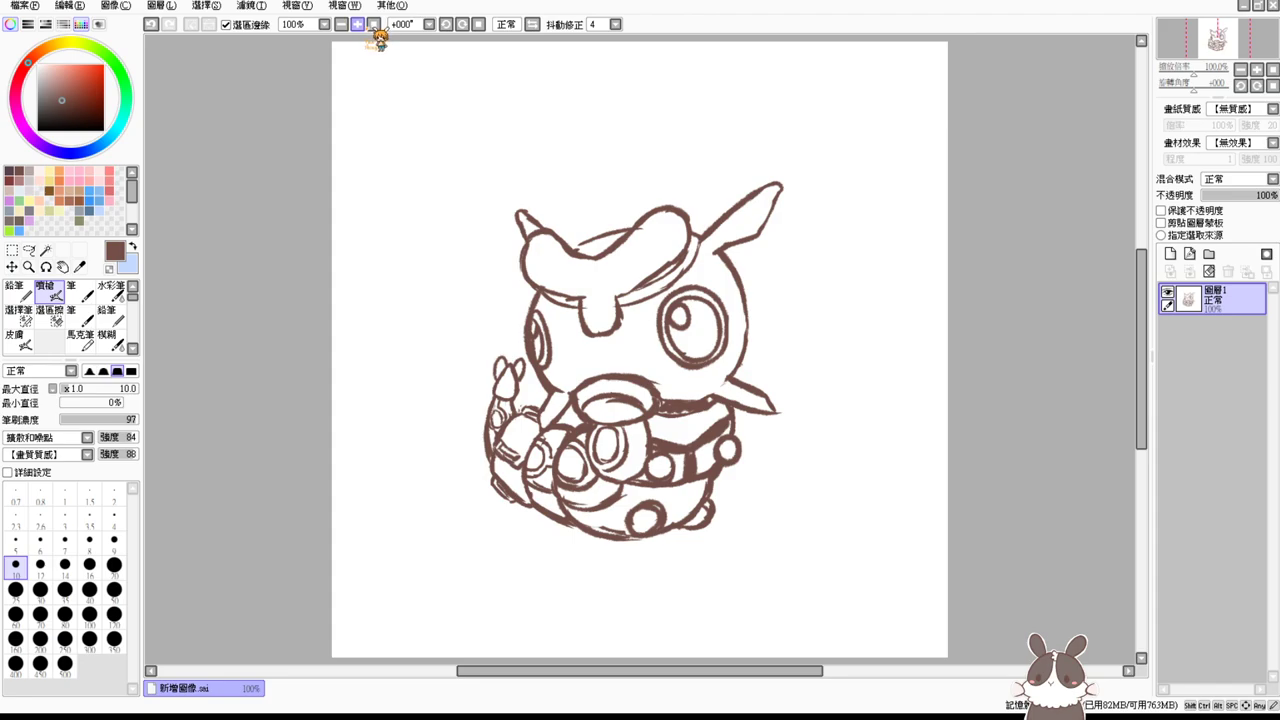
left_click(357, 24)
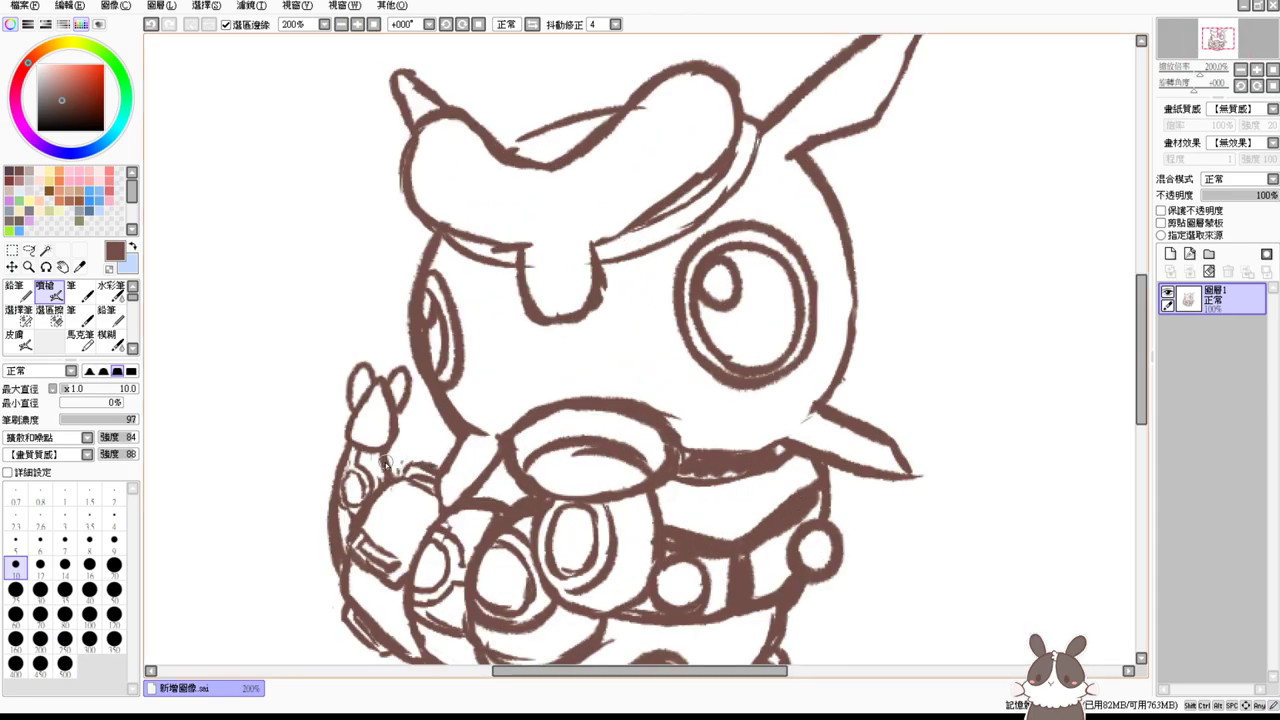
mouse_move(388, 461)
left_mouse_down()
mouse_move(395, 474)
mouse_move(383, 478)
left_mouse_up()
key("e")
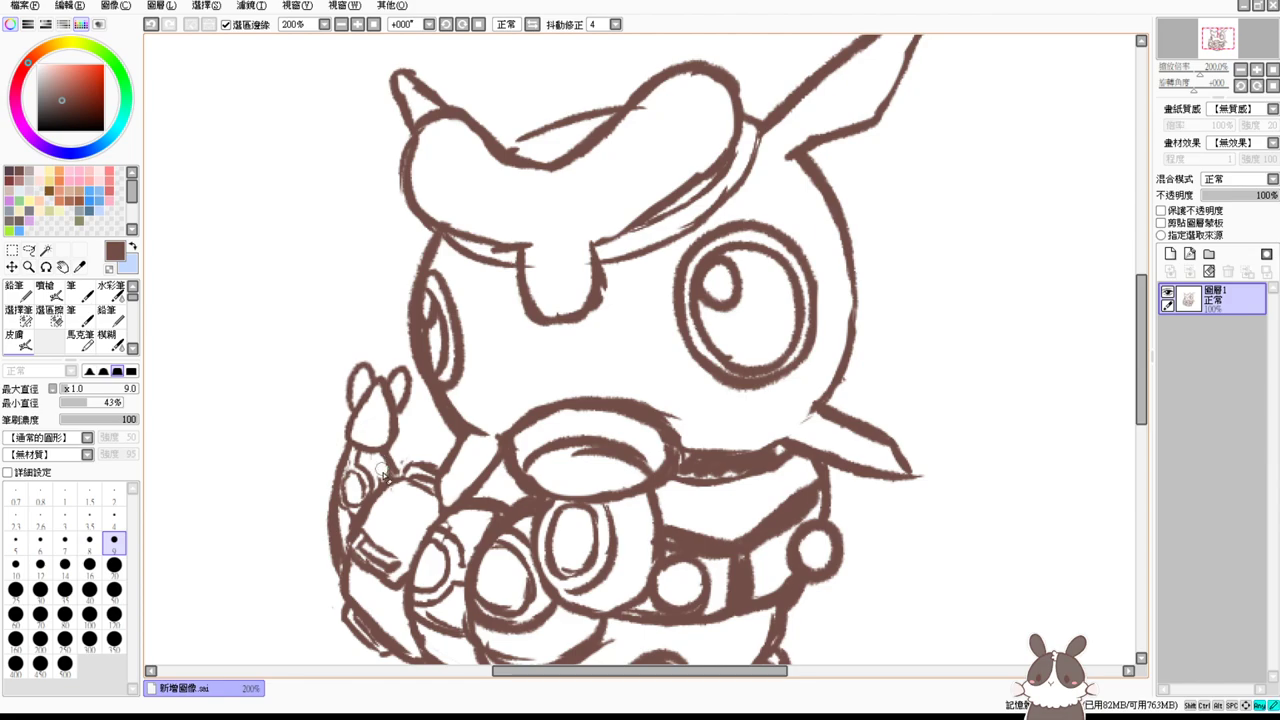
key("b")
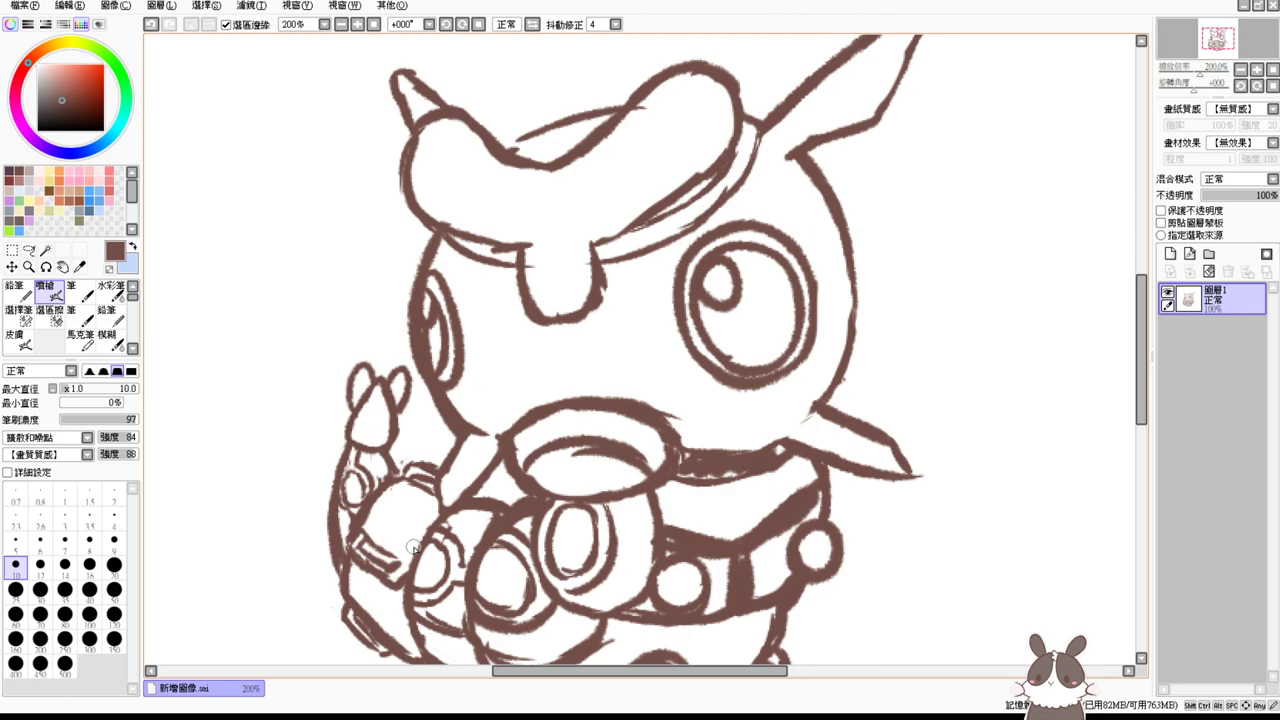
Step: Create a layer folder and move the sketch layer into it
left_click(374, 25)
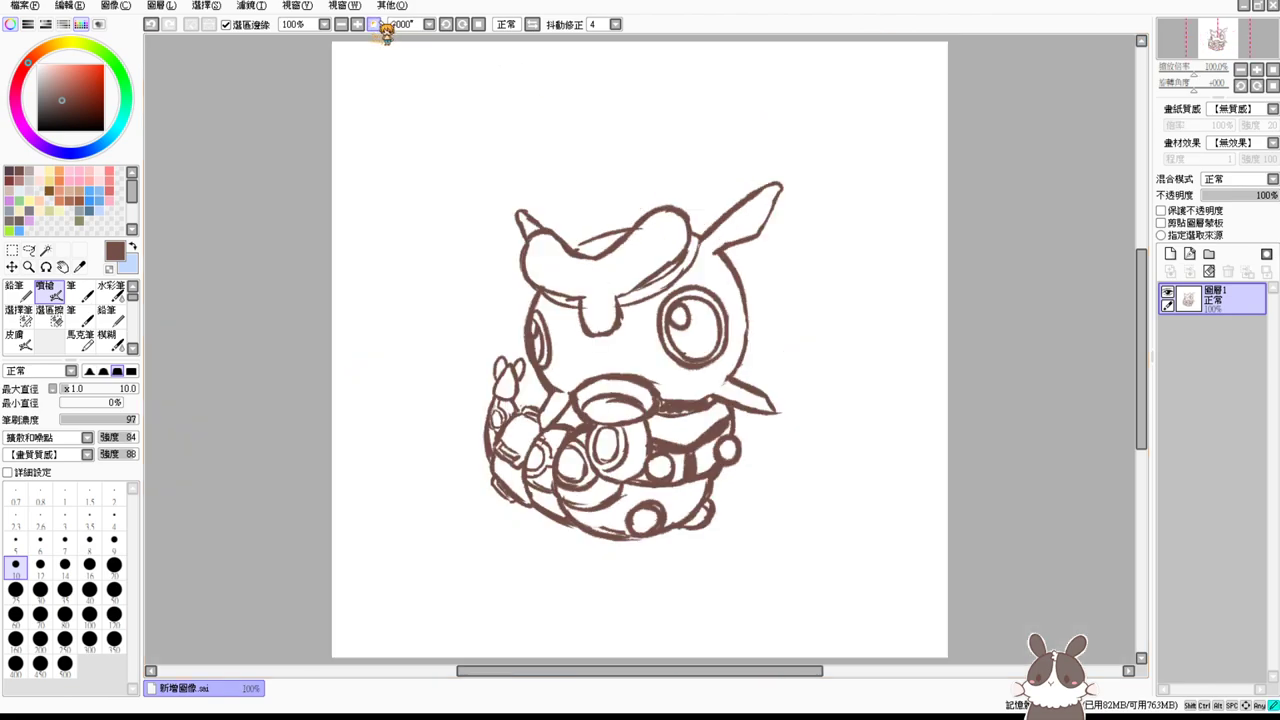
left_click(358, 25)
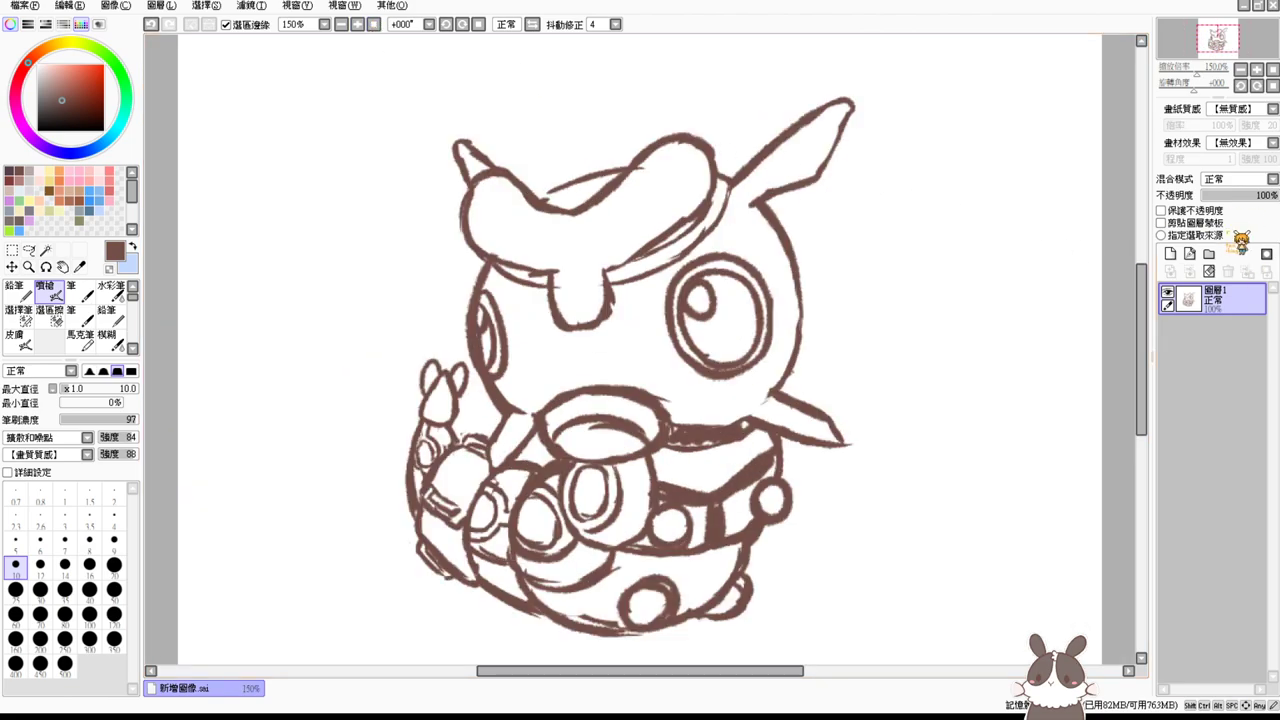
left_click(1209, 253)
left_click_drag(1214, 334, 1226, 302)
left_click(1226, 332)
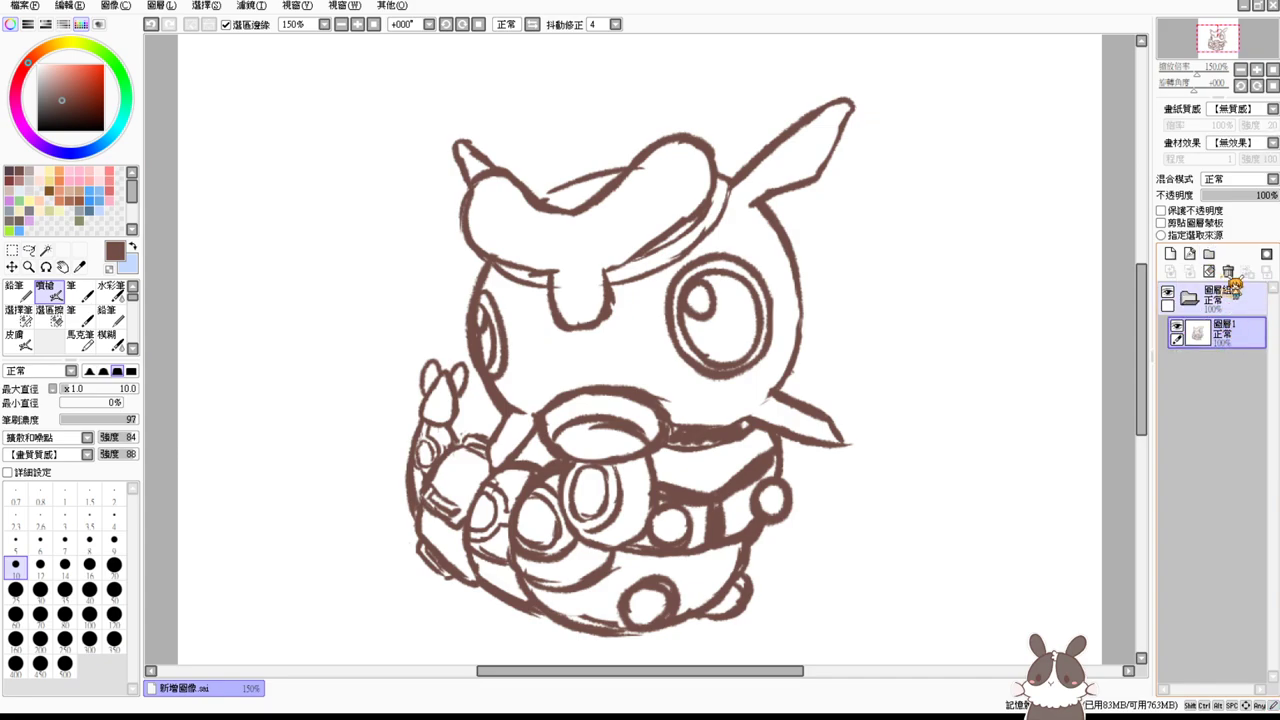
Step: Lower the sketch layer's opacity to 36% and add a new layer above it inside the folder
left_click_drag(1252, 196, 1237, 197)
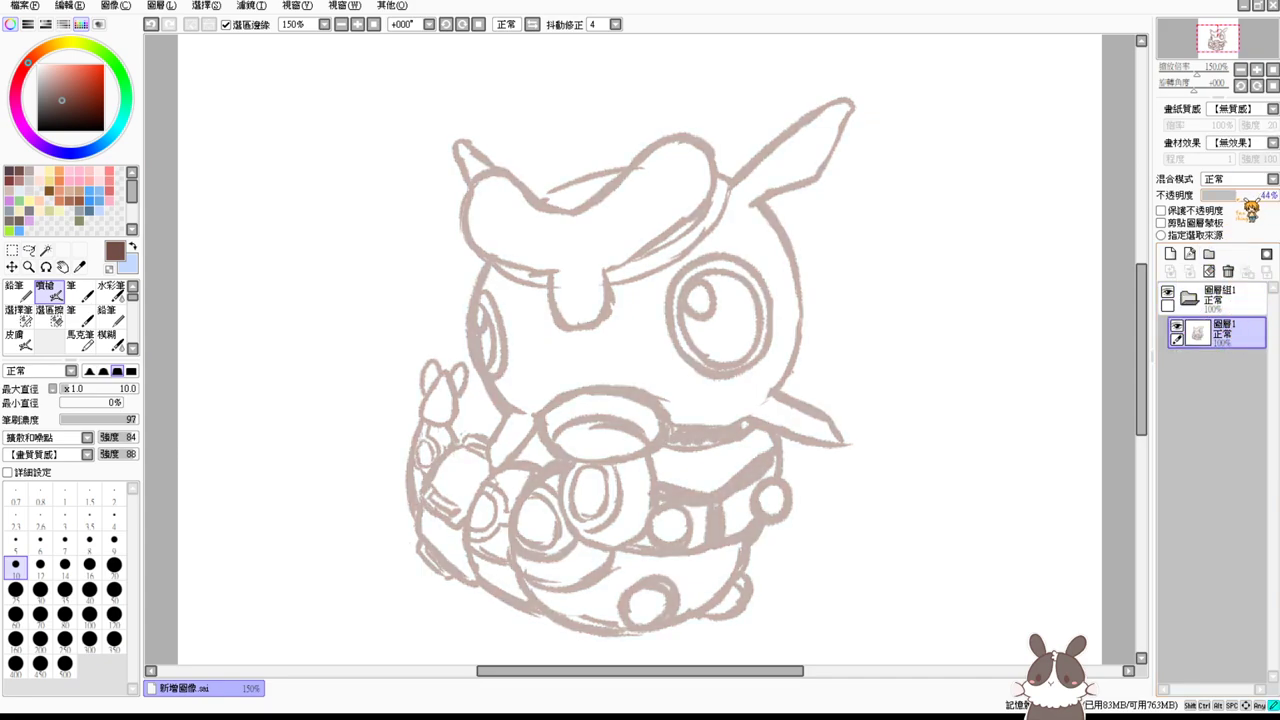
left_click(1170, 253)
key("ctrl+plus")
key("ctrl+plus")
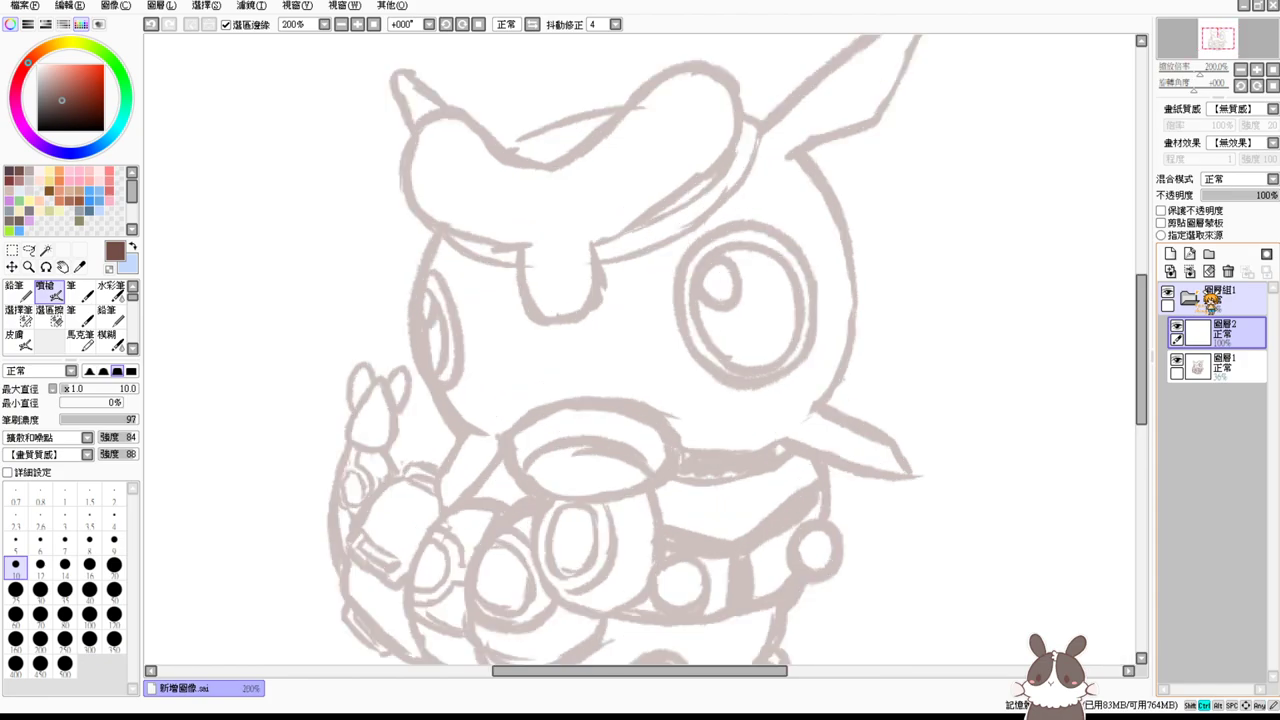
Step: Trace the larger lobe of the forehead crest on the new layer with a smooth brown line, redoing strokes until they fit the sketch
scroll(690, 316, "up", 6)
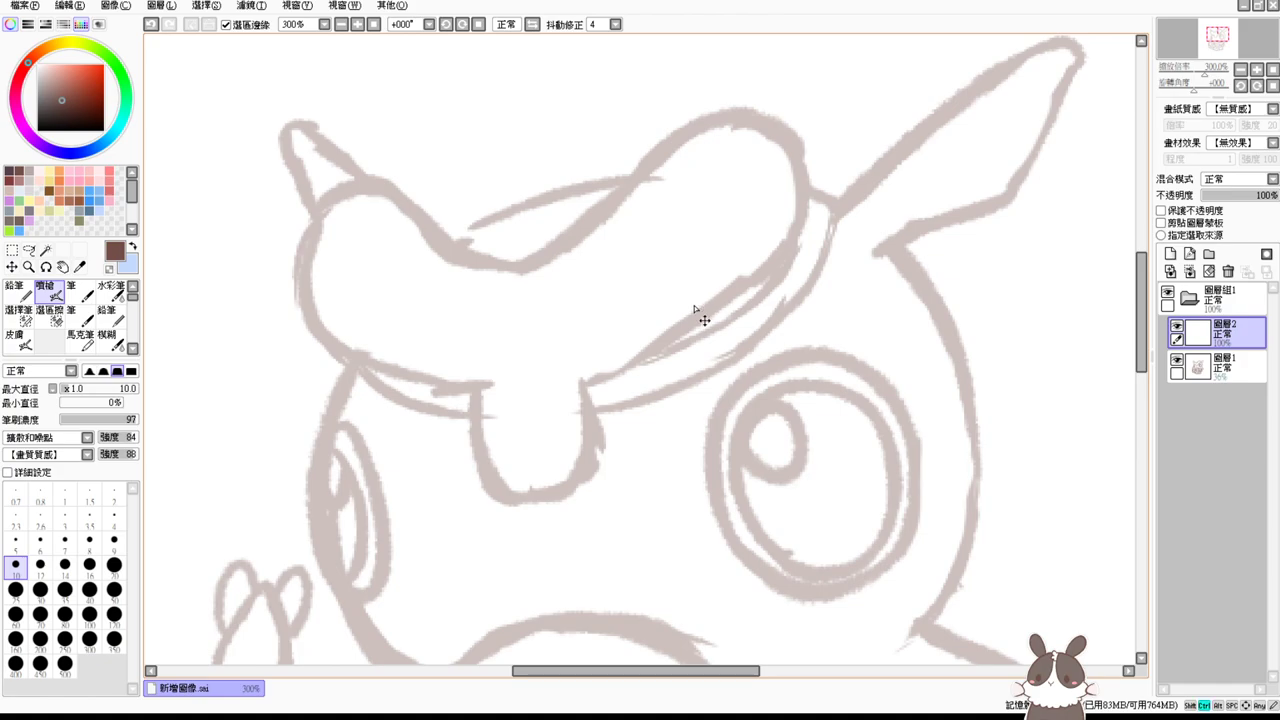
scroll(695, 306, "down", 1)
mouse_move(651, 256)
left_mouse_down()
mouse_move(648, 296)
mouse_move(674, 203)
left_mouse_up()
key("ctrl+z")
left_click_drag(580, 282, 685, 195)
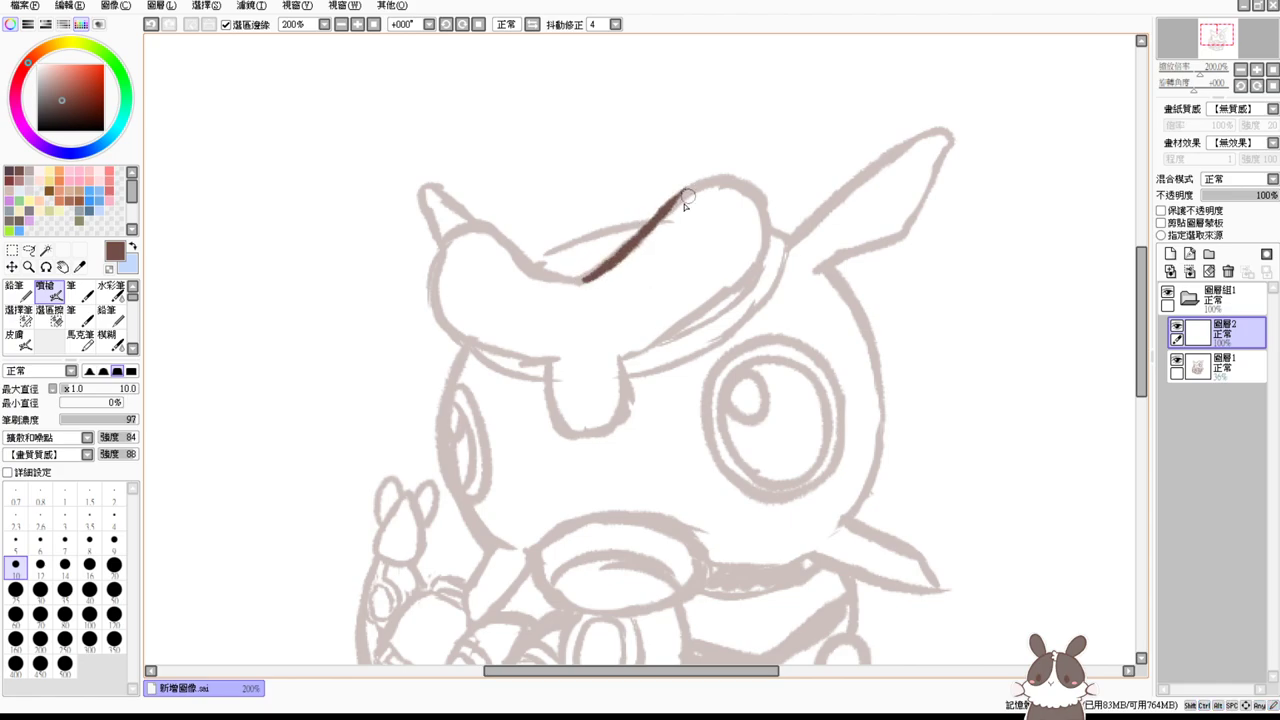
key("ctrl+z")
mouse_move(580, 282)
left_mouse_down()
mouse_move(686, 191)
mouse_move(770, 189)
left_mouse_up()
key("ctrl+z")
left_click_drag(673, 203, 757, 186)
key("ctrl+z")
mouse_move(668, 205)
left_mouse_down()
mouse_move(761, 200)
mouse_move(761, 228)
mouse_move(764, 205)
mouse_move(765, 230)
mouse_move(720, 292)
left_mouse_up()
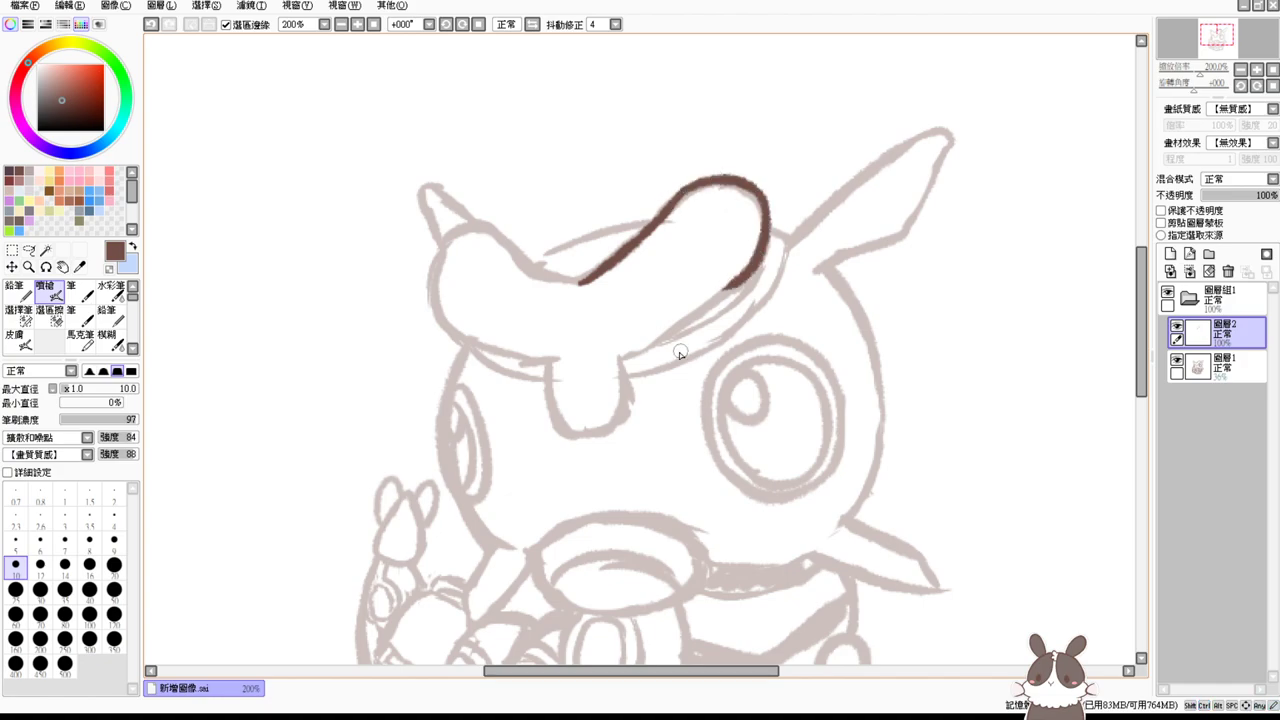
left_click_drag(628, 352, 754, 259)
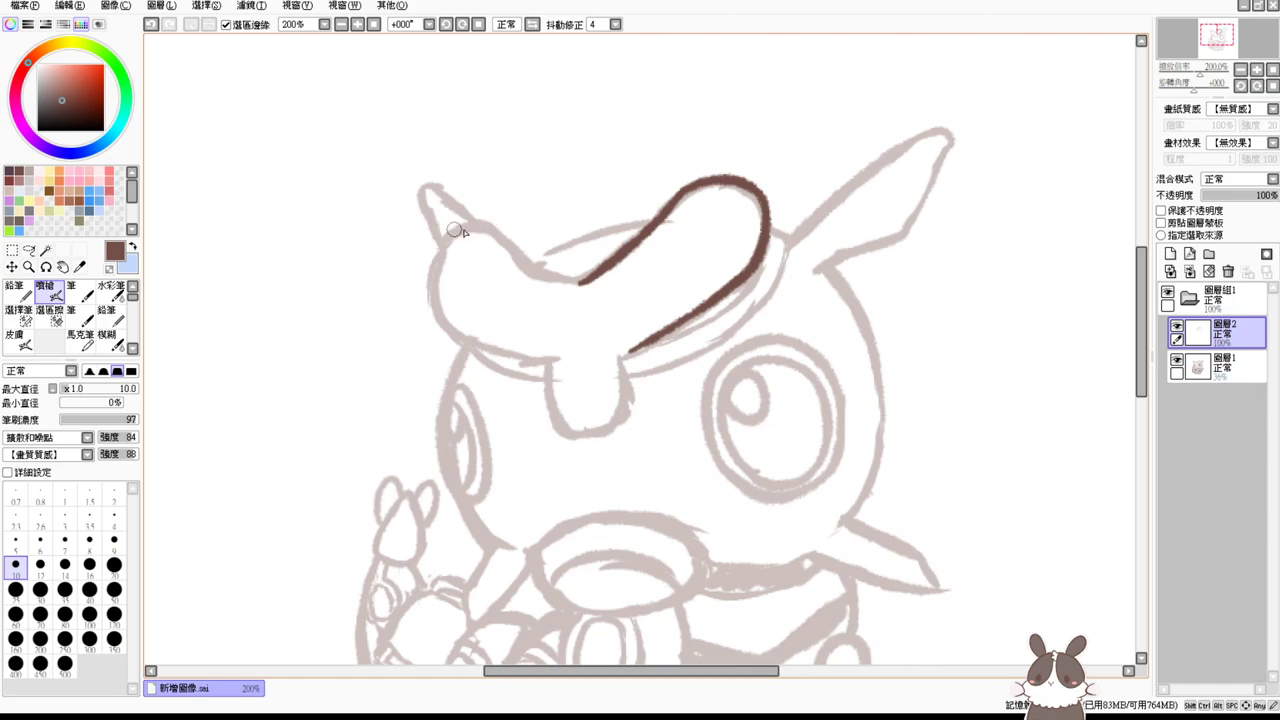
Step: Trace the smaller lobe of the forehead crest and join it to the larger lobe with a smooth curved dip
mouse_move(472, 228)
left_mouse_down()
mouse_move(432, 268)
mouse_move(508, 350)
left_mouse_up()
key("ctrl+z")
left_click_drag(470, 226, 490, 352)
key("ctrl+z")
left_click_drag(472, 230, 500, 356)
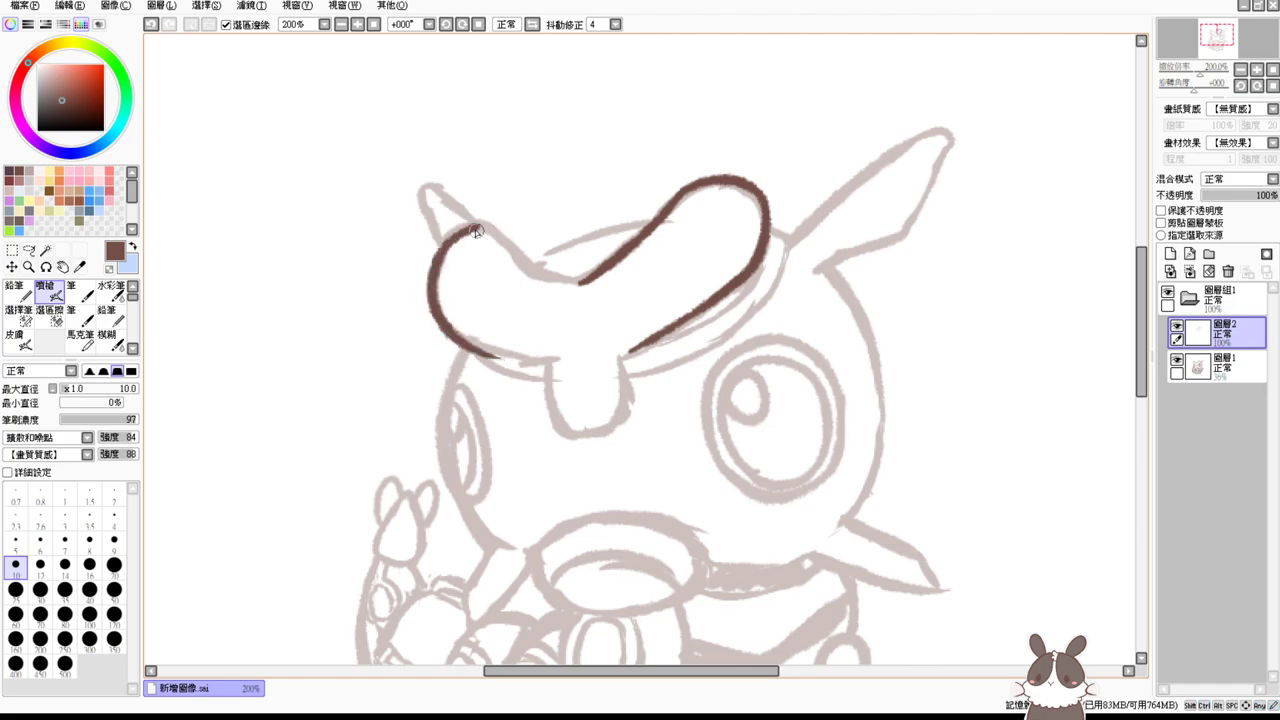
left_click_drag(487, 230, 541, 279)
key("ctrl+z")
mouse_move(490, 232)
left_mouse_down()
mouse_move(555, 283)
mouse_move(591, 277)
left_mouse_up()
key("ctrl+z")
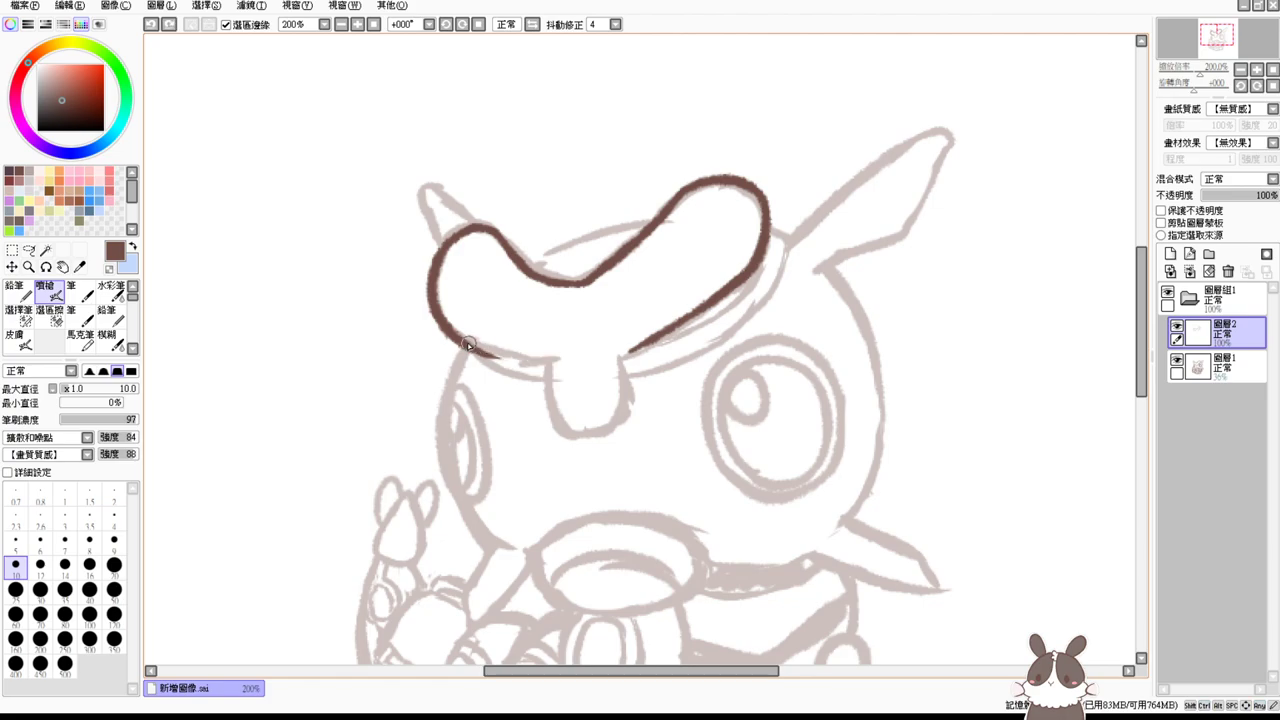
Step: Trace the crest's lower edge and the rounded tab hanging from its center to close the outline
mouse_move(462, 338)
left_mouse_down()
mouse_move(563, 354)
mouse_move(570, 428)
left_mouse_up()
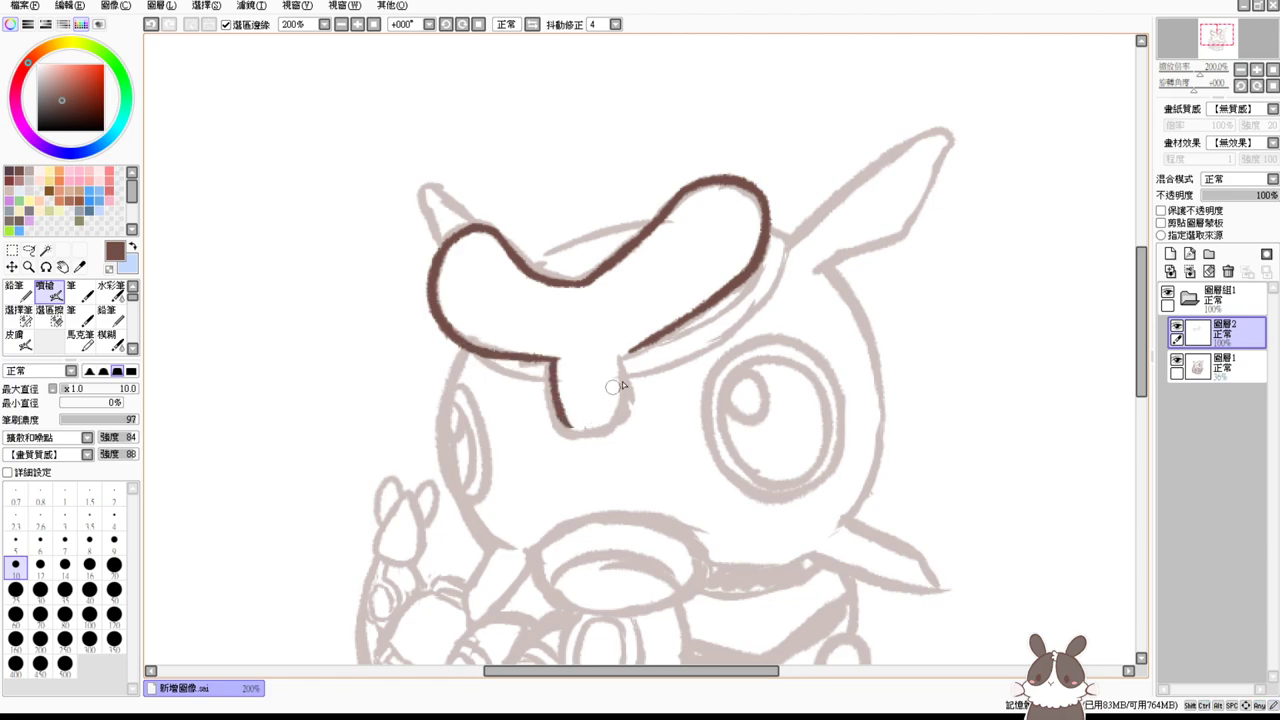
mouse_move(616, 359)
left_mouse_down()
mouse_move(651, 336)
mouse_move(619, 360)
mouse_move(620, 413)
mouse_move(594, 427)
mouse_move(560, 403)
mouse_move(561, 415)
mouse_move(606, 420)
left_mouse_up()
left_click_drag(914, 434, 893, 416)
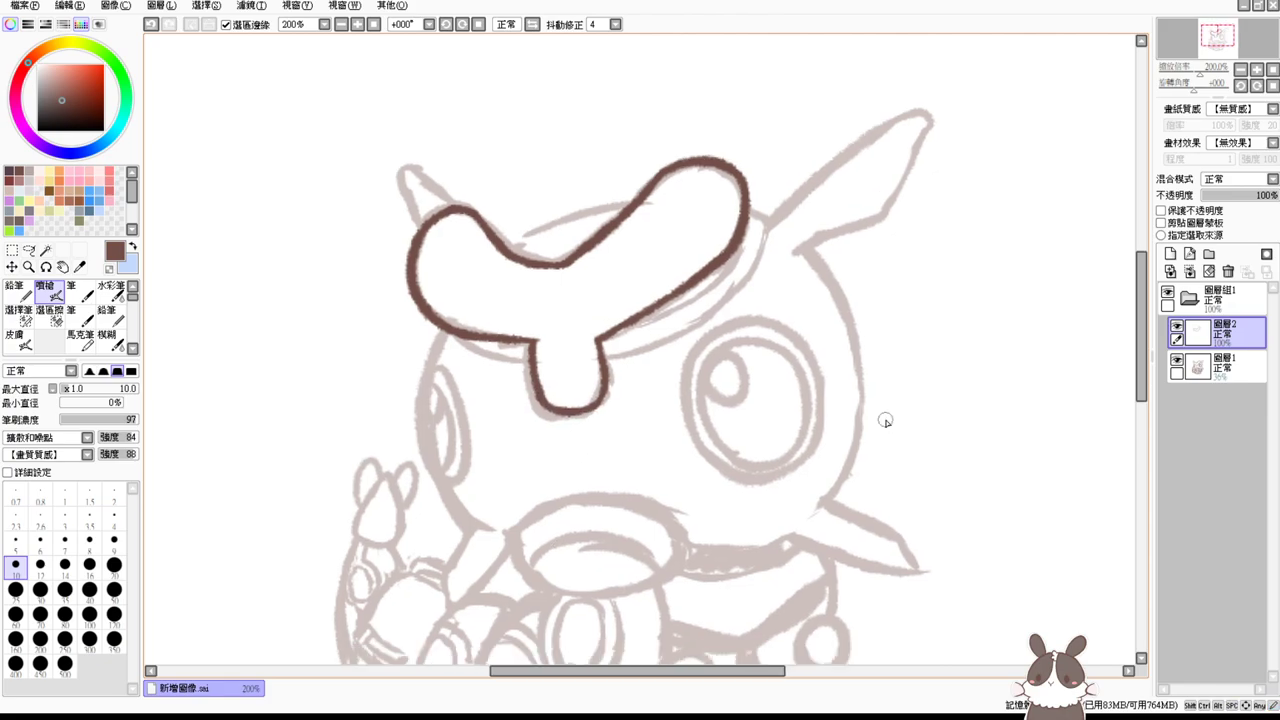
left_click(887, 424, "ctrl")
left_click_drag(715, 276, 794, 365)
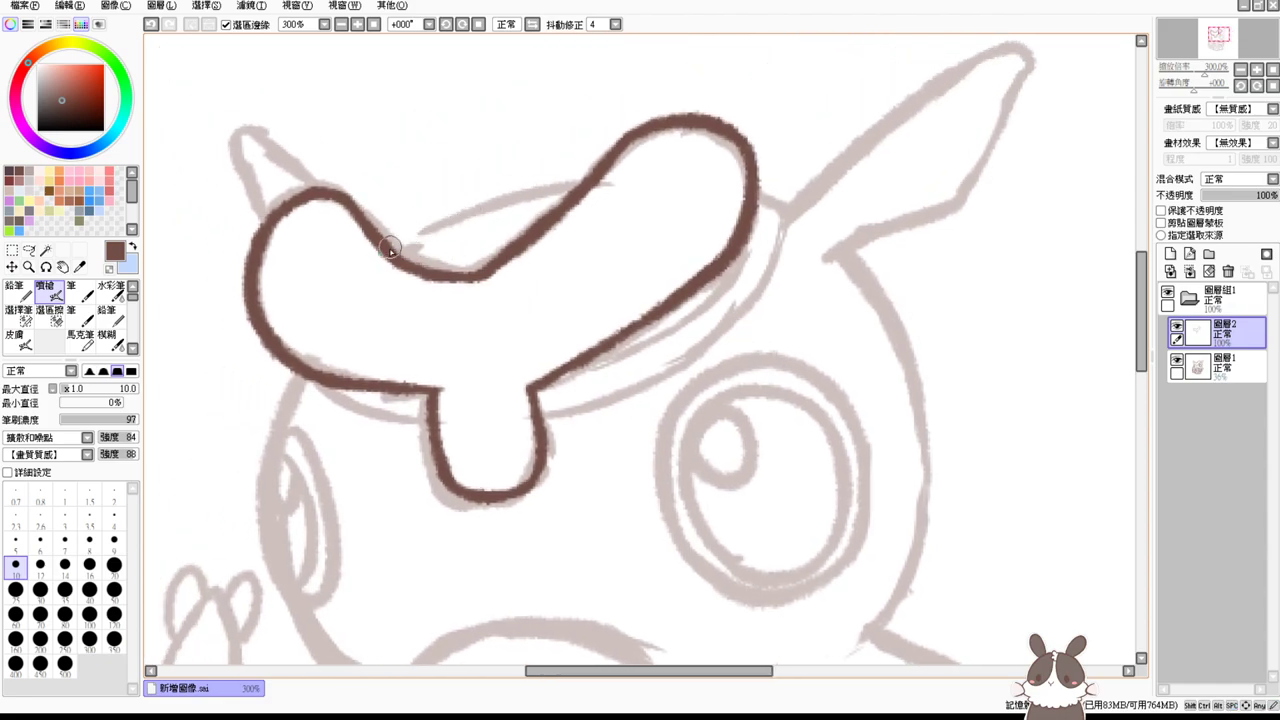
Step: Trace the arched top of the head between the two crest lobes with one smooth brown curve, redoing it until it fits
left_click_drag(385, 255, 560, 180)
key("ctrl+z")
mouse_move(390, 243)
left_mouse_down()
mouse_move(428, 223)
mouse_move(570, 190)
left_mouse_up()
key("ctrl+z")
left_click_drag(393, 250, 580, 188)
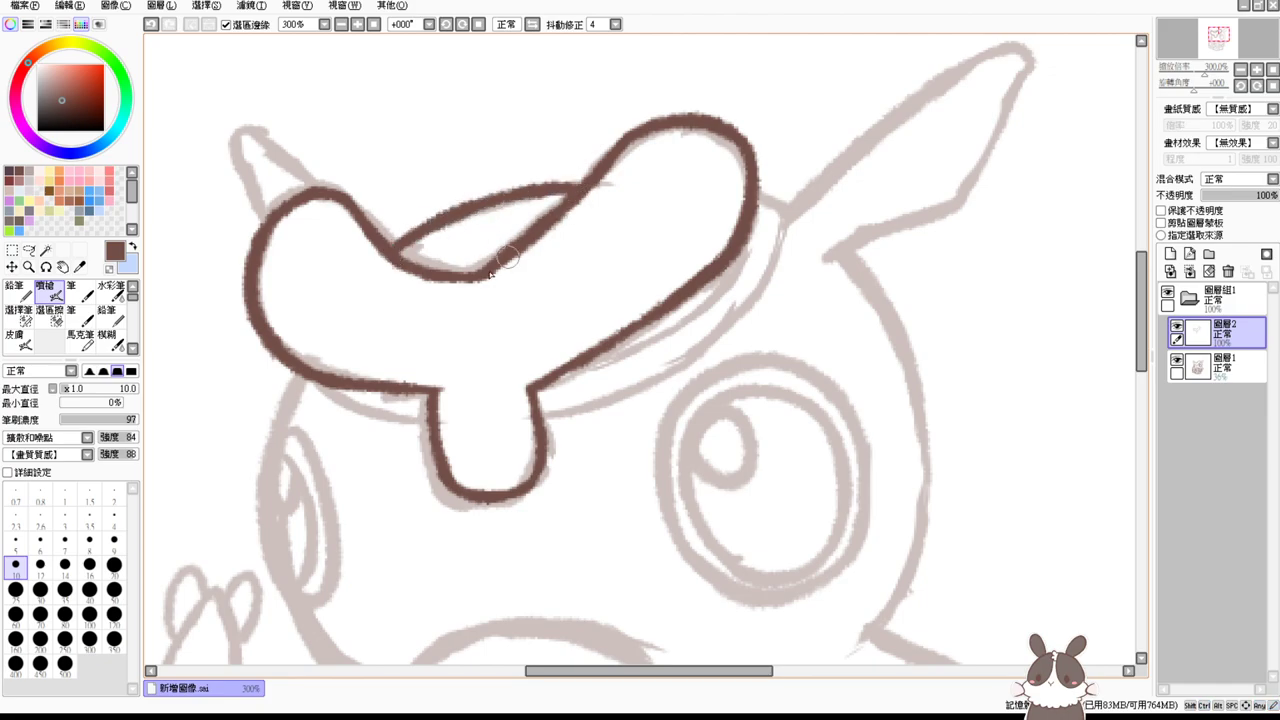
Step: Trace the face contour beside the smaller eye from the crest down to the lower cheek, redoing strokes until the curve is smooth
scroll(294, 466, "down", 3)
left_click_drag(301, 262, 303, 465)
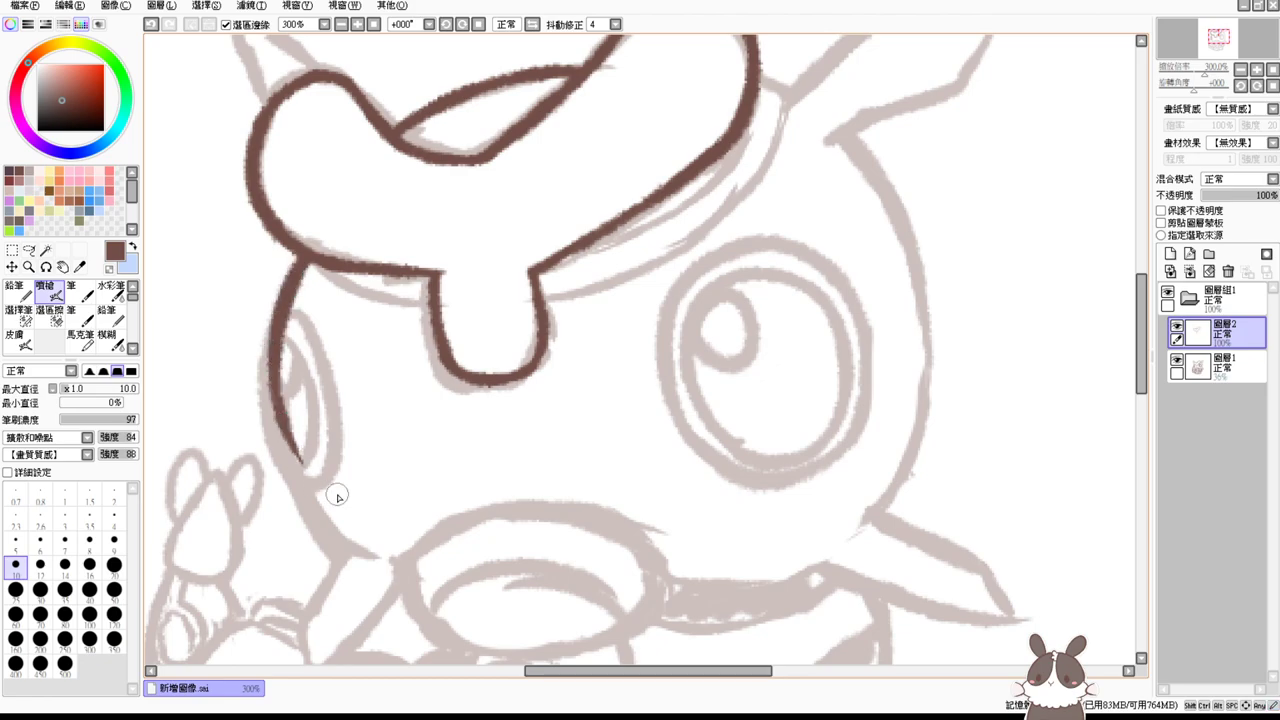
key("ctrl+z")
mouse_move(298, 250)
left_mouse_down()
mouse_move(290, 434)
mouse_move(312, 514)
left_mouse_up()
key("ctrl+z")
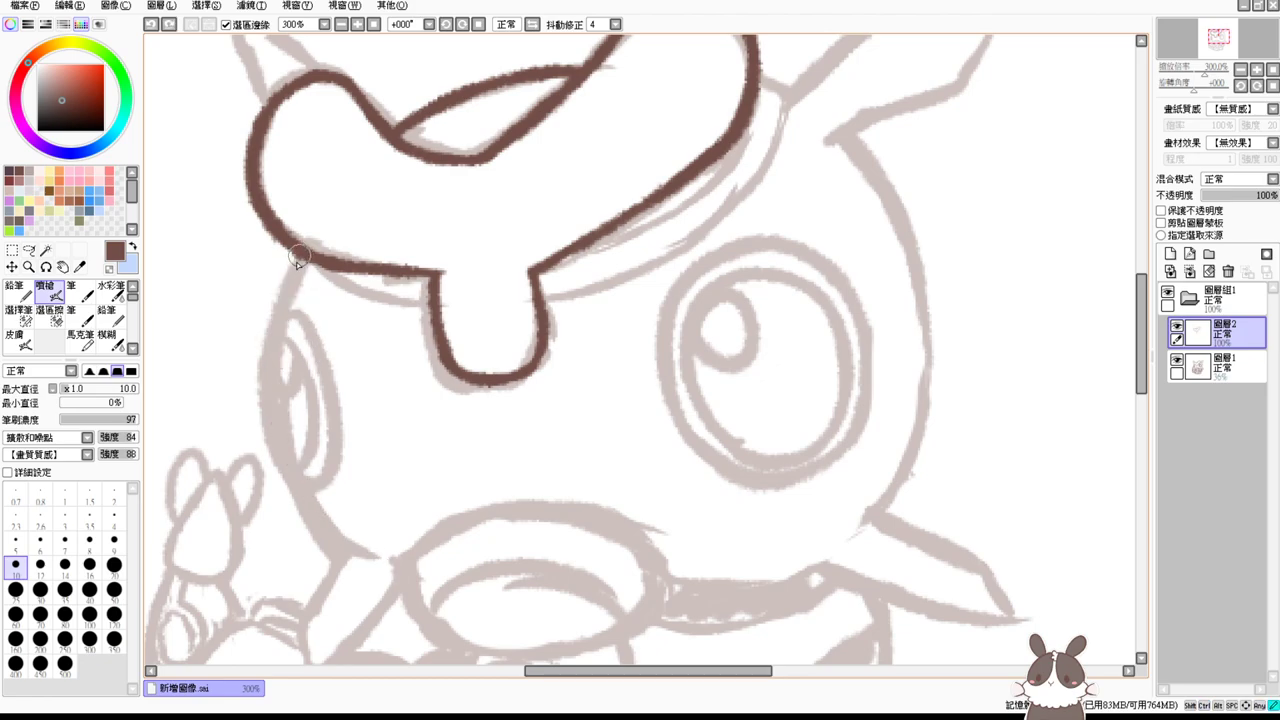
left_click_drag(297, 258, 340, 536)
key("ctrl+z")
mouse_move(305, 258)
left_mouse_down()
mouse_move(285, 300)
mouse_move(340, 545)
left_mouse_up()
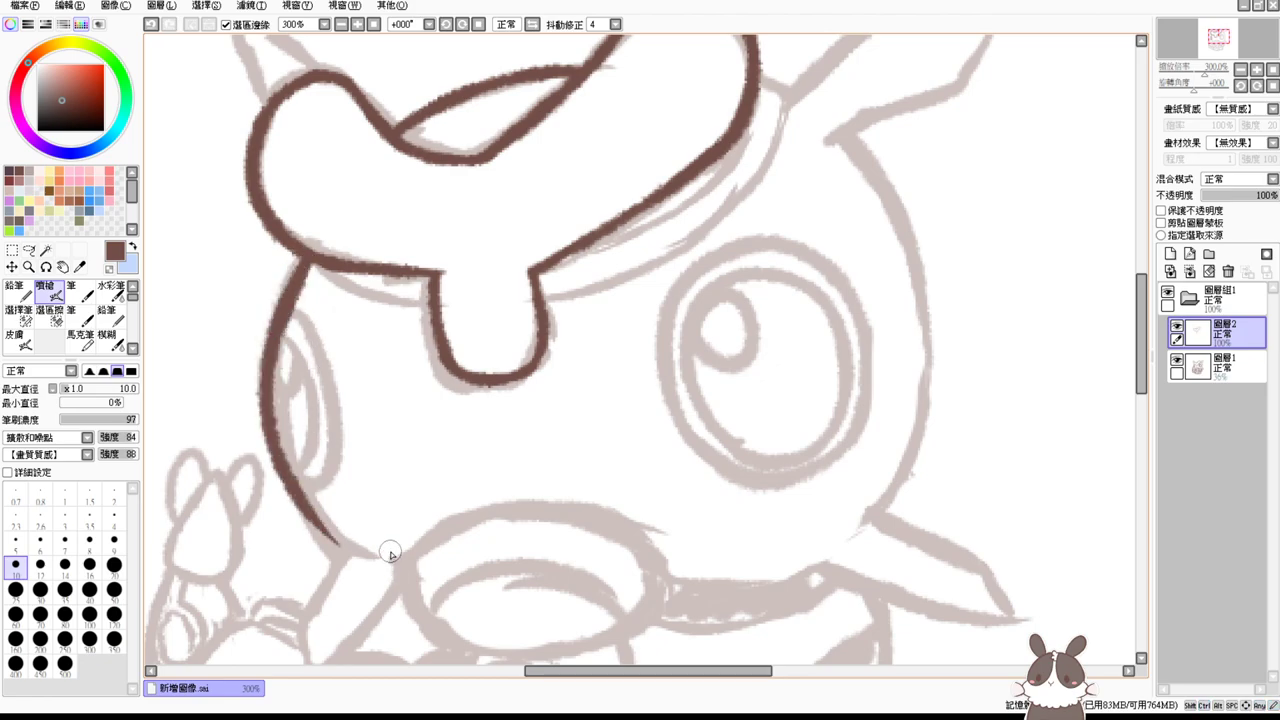
scroll(466, 551, "down", 2)
mouse_move(300, 432)
left_mouse_down()
mouse_move(365, 493)
mouse_move(299, 459)
mouse_move(363, 497)
left_mouse_up()
key("ctrl+z")
Step: Trace the short head line beside the larger crest lobe and the upper edge of the long horn rising from it
left_click_drag(879, 458, 780, 481)
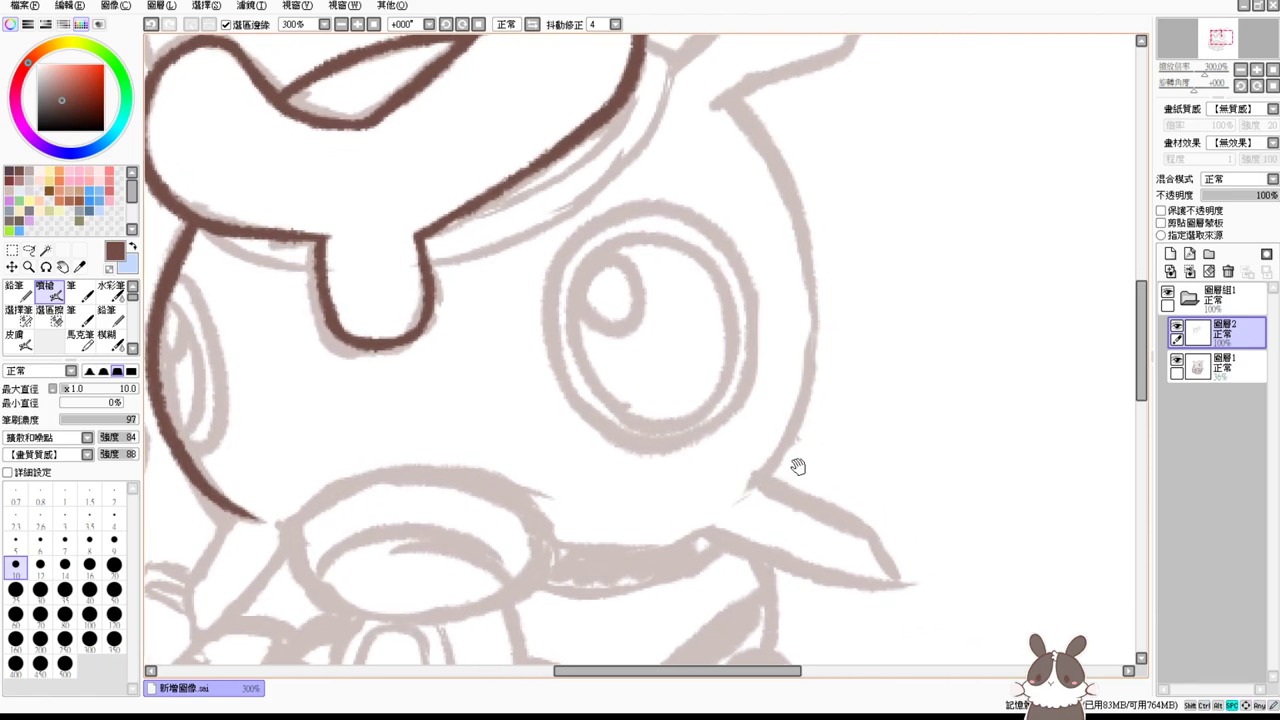
scroll(804, 338, "up", 5)
left_click_drag(622, 192, 655, 207)
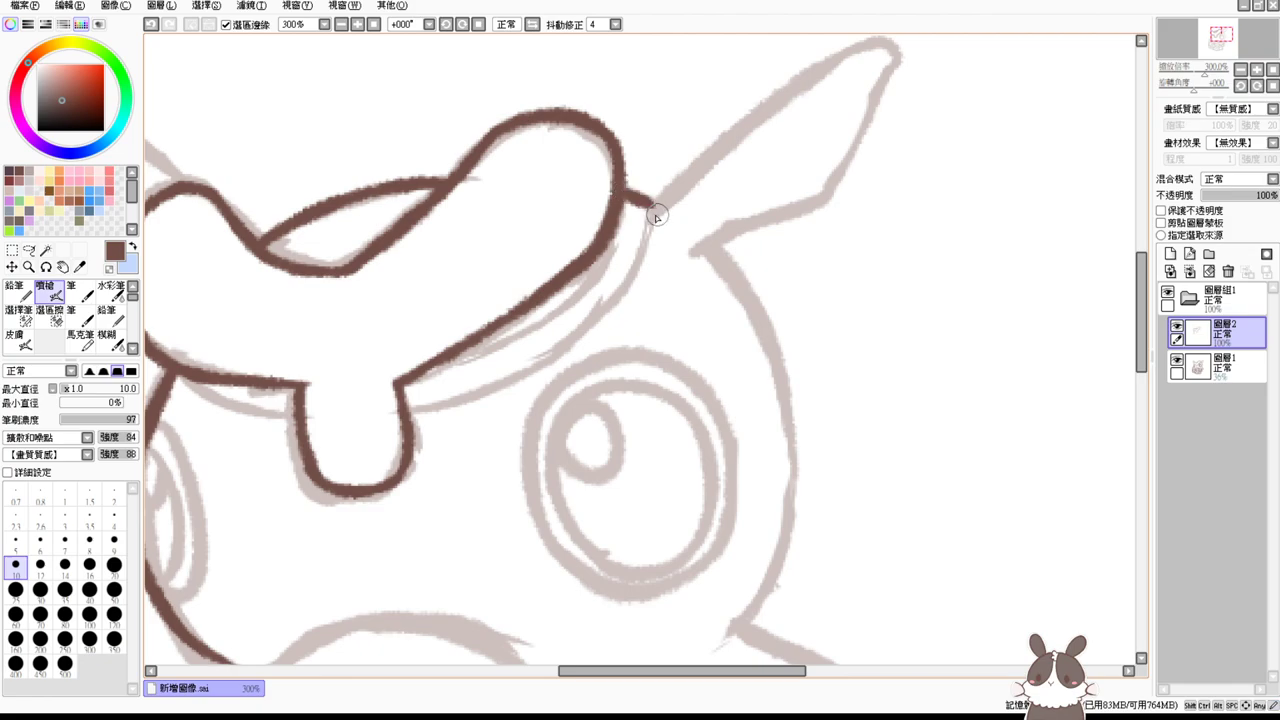
mouse_move(432, 181)
left_mouse_down()
mouse_move(452, 179)
mouse_move(438, 186)
left_mouse_up()
left_click_drag(836, 171, 792, 250)
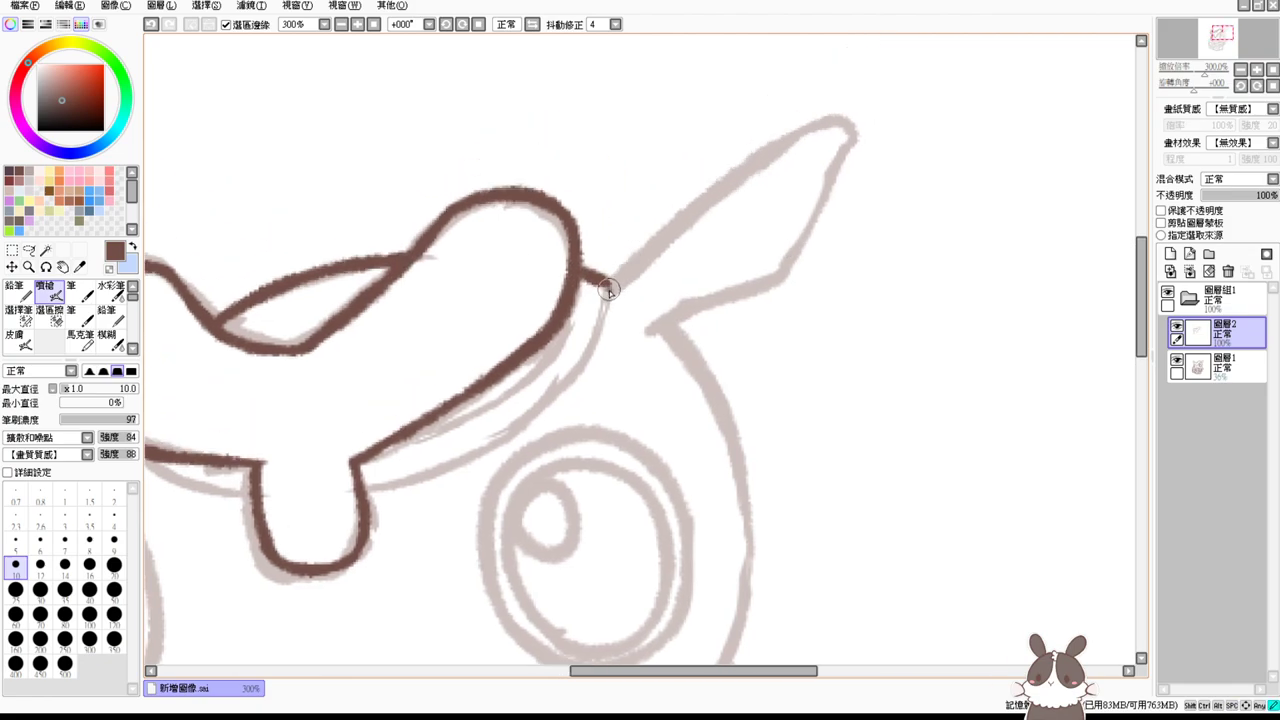
left_click_drag(610, 289, 828, 122)
key("ctrl+z")
mouse_move(606, 292)
left_mouse_down()
mouse_move(755, 167)
mouse_move(840, 123)
left_mouse_up()
key("ctrl+z")
left_click_drag(606, 292, 846, 114)
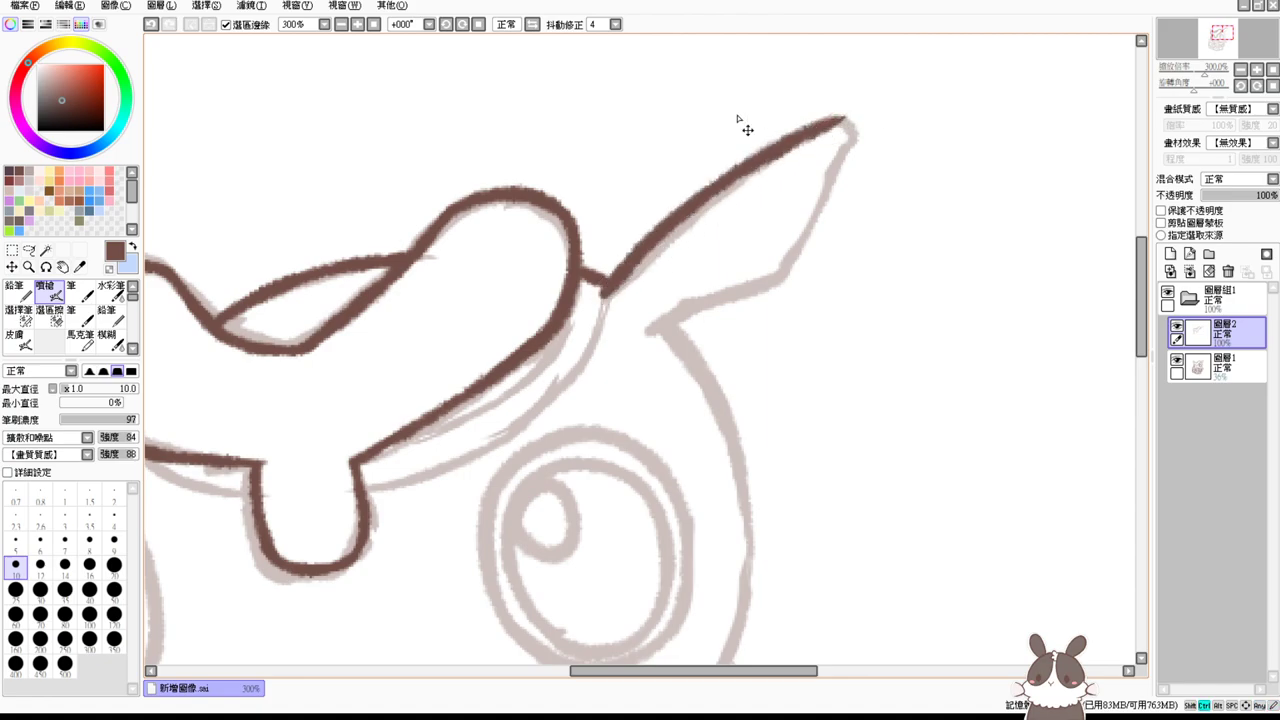
key("ctrl+z")
mouse_move(613, 282)
left_mouse_down()
mouse_move(742, 166)
mouse_move(806, 138)
left_mouse_up()
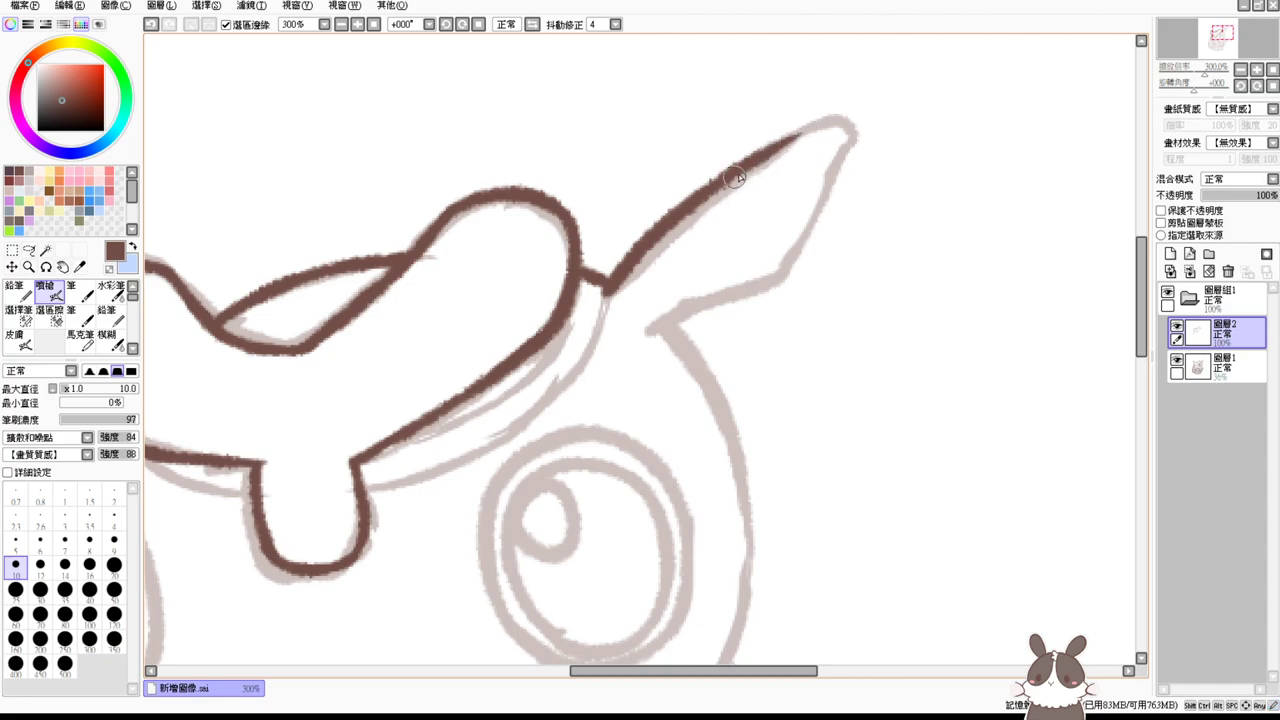
Step: Trace the horn's rounded tip and its angled lower edge back to the head
mouse_move(735, 177)
left_mouse_down()
mouse_move(843, 115)
mouse_move(850, 125)
mouse_move(777, 268)
left_mouse_up()
key("ctrl+z")
left_click_drag(849, 129, 790, 268)
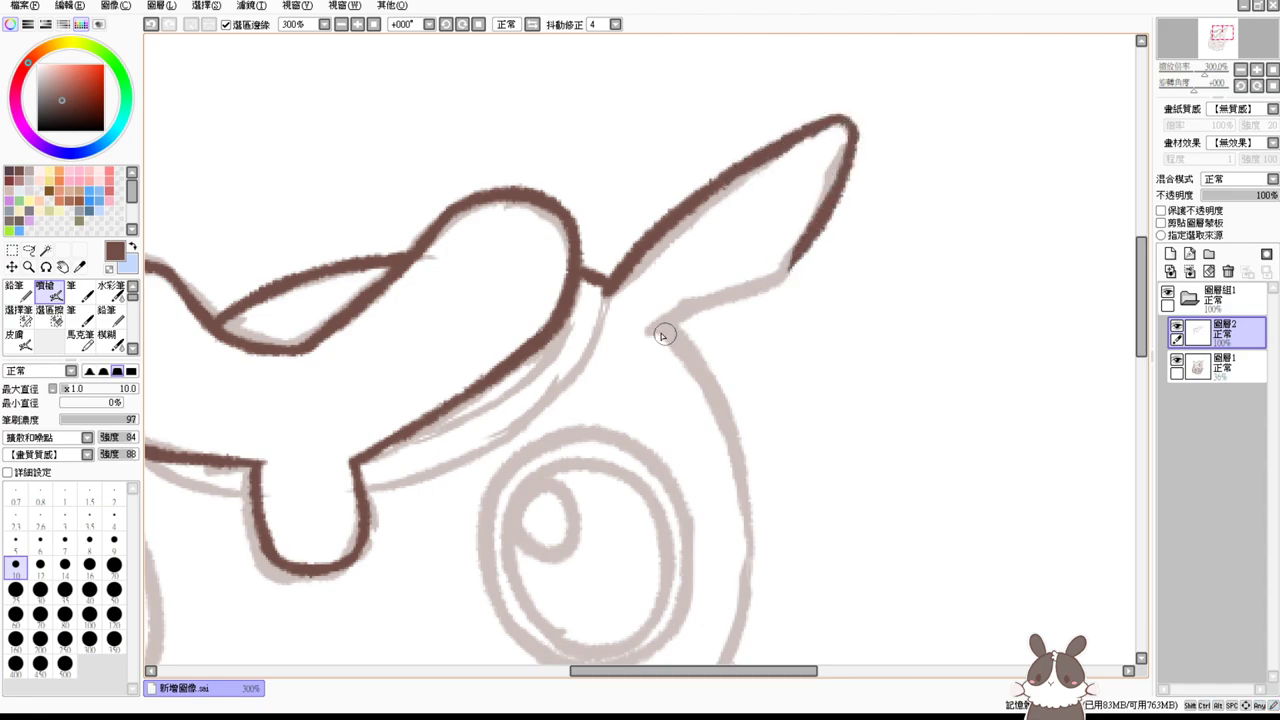
mouse_move(645, 333)
left_mouse_down()
mouse_move(815, 263)
mouse_move(800, 240)
mouse_move(784, 274)
mouse_move(808, 250)
mouse_move(773, 284)
left_mouse_up()
key("ctrl+z")
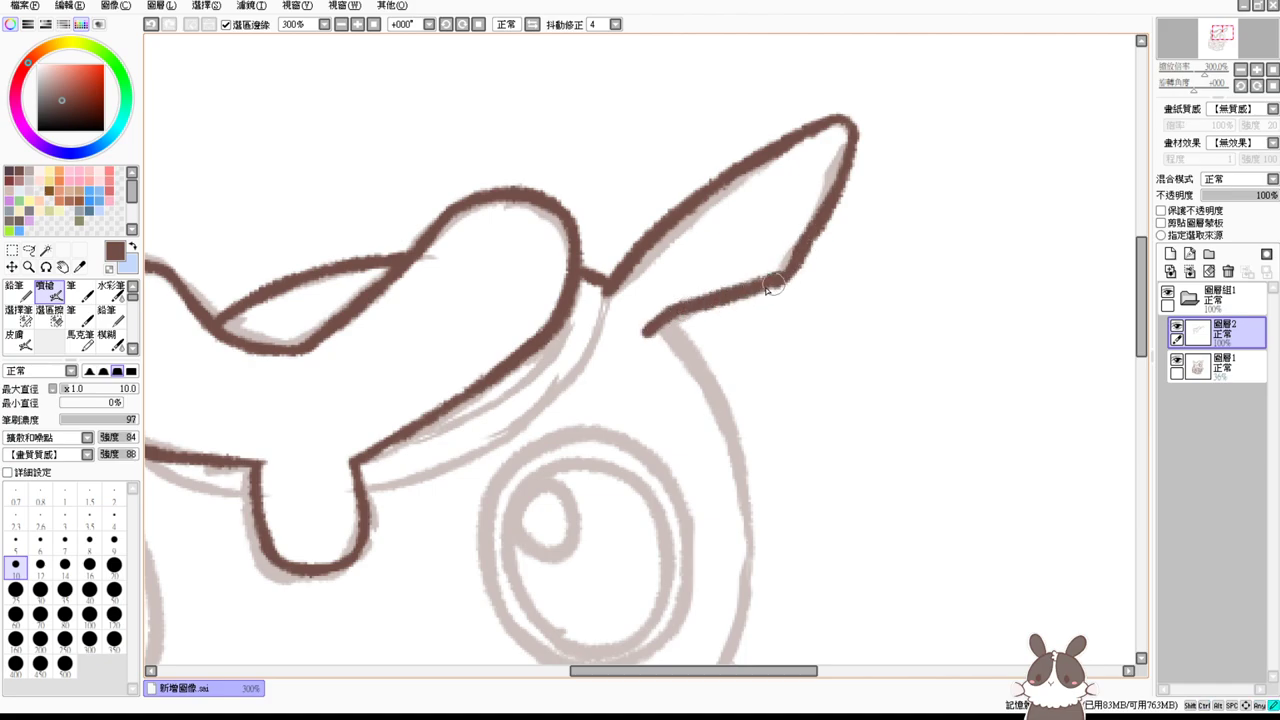
Step: Mirror the canvas view to trace the face contour beside the larger eye down to the cheek spike, and restore the normal view
scroll(731, 323, "down", 5)
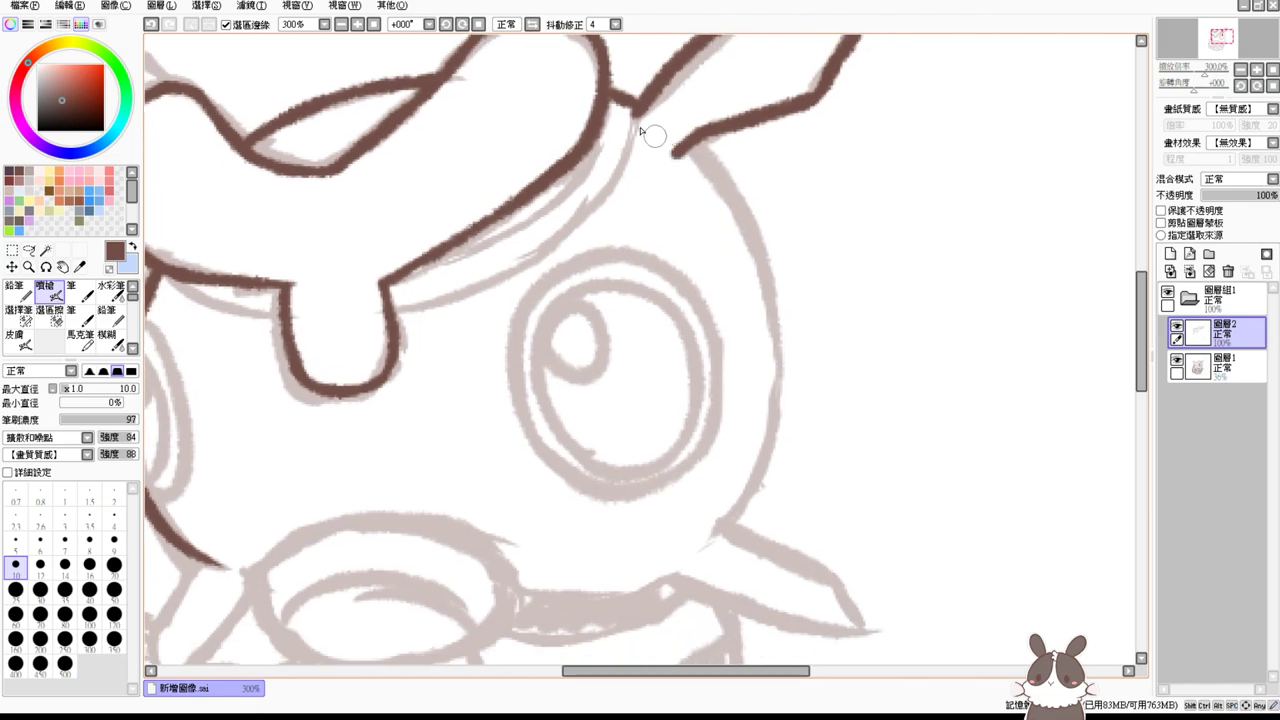
left_click(516, 26)
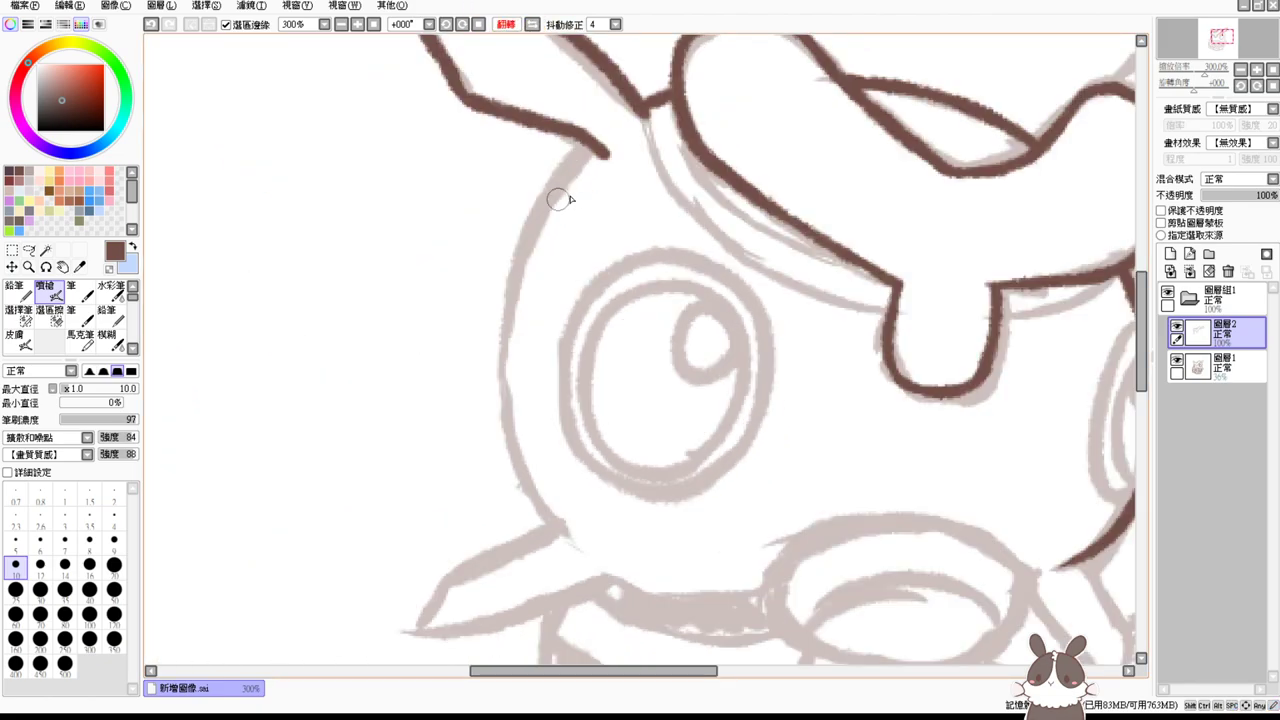
left_click_drag(600, 152, 510, 338)
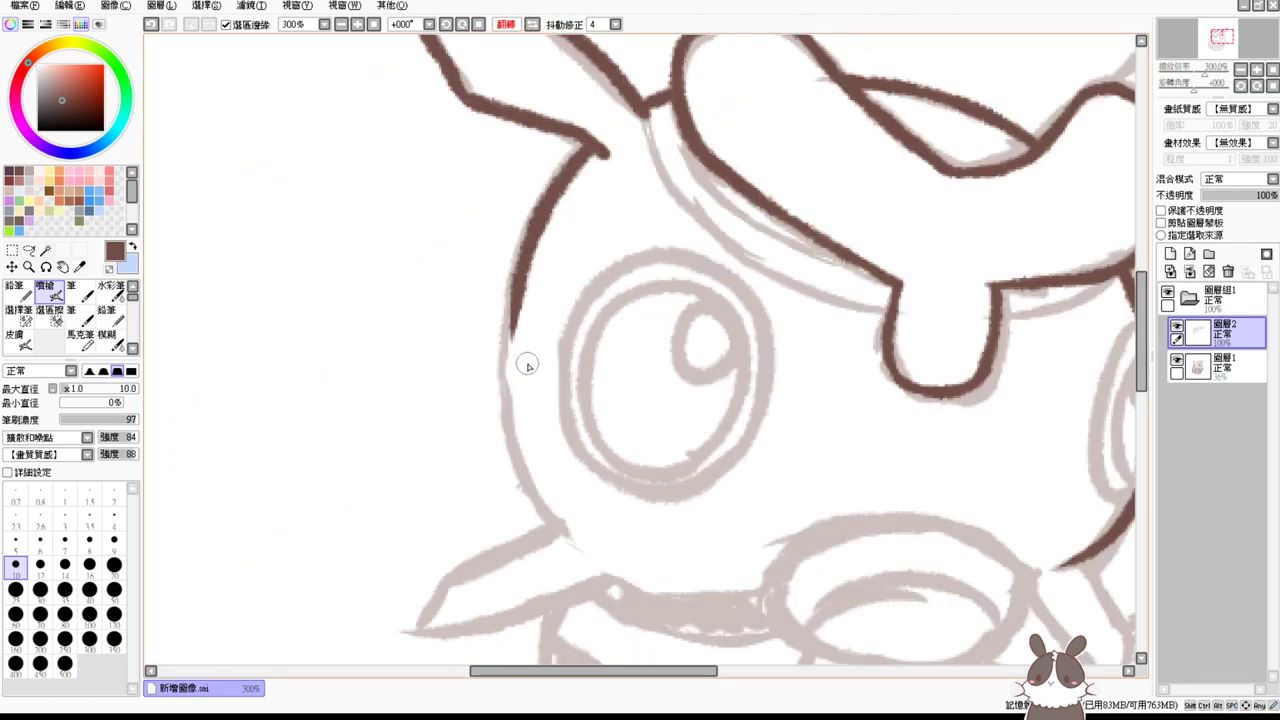
left_click_drag(512, 284, 560, 514)
key("ctrl+z")
left_click_drag(510, 282, 558, 520)
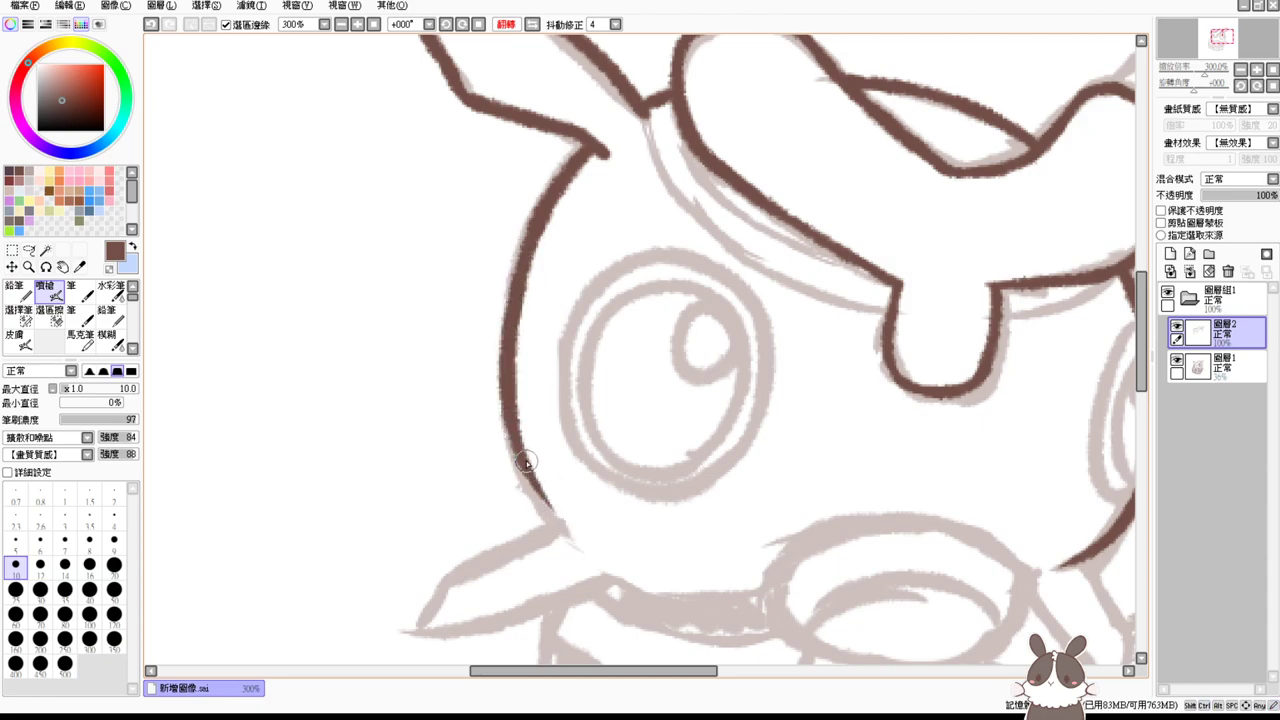
left_click_drag(557, 489, 511, 392)
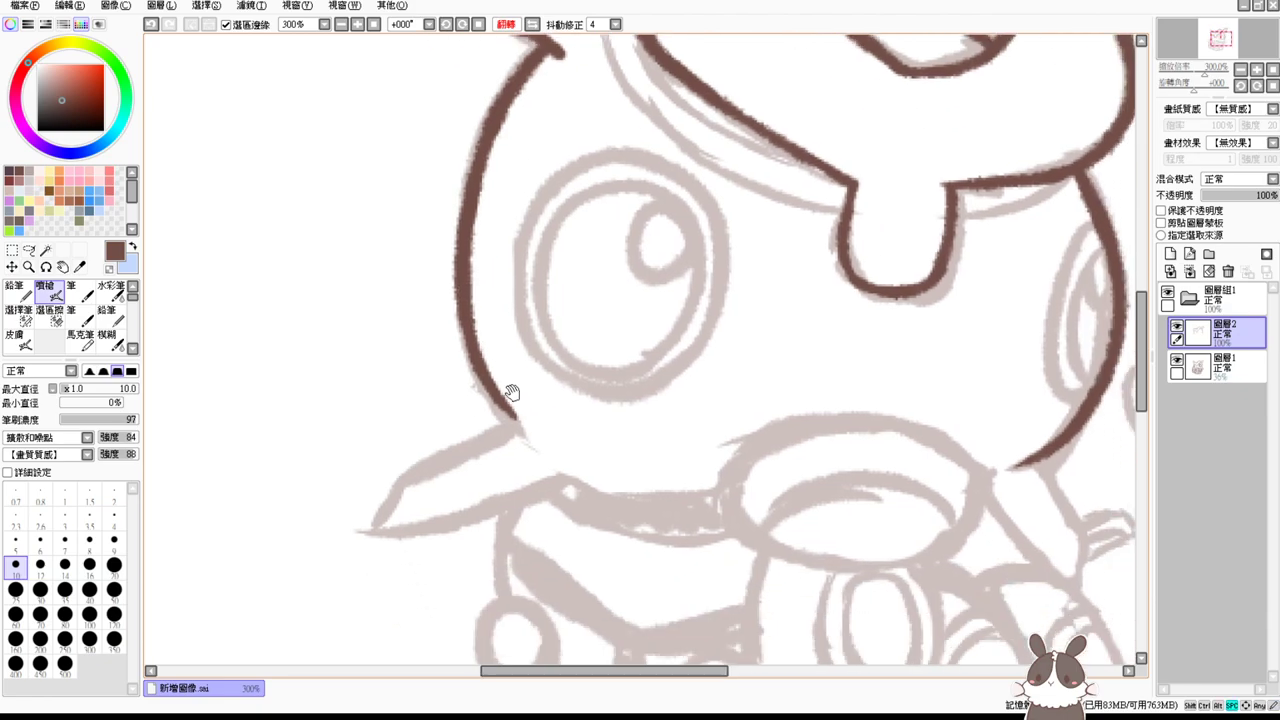
left_click(507, 24)
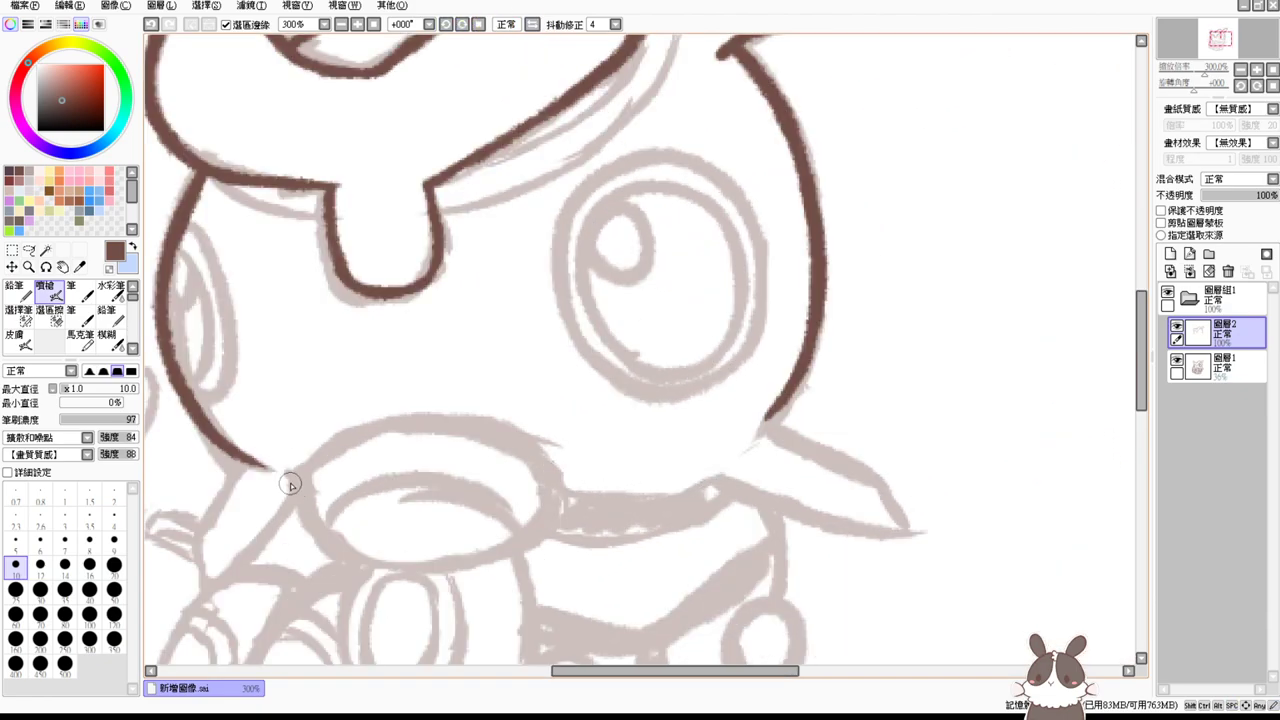
Step: Trace the closed oval outline of the mouth, redoing the upper arc until it spans the sketched width
left_click_drag(306, 478, 474, 425)
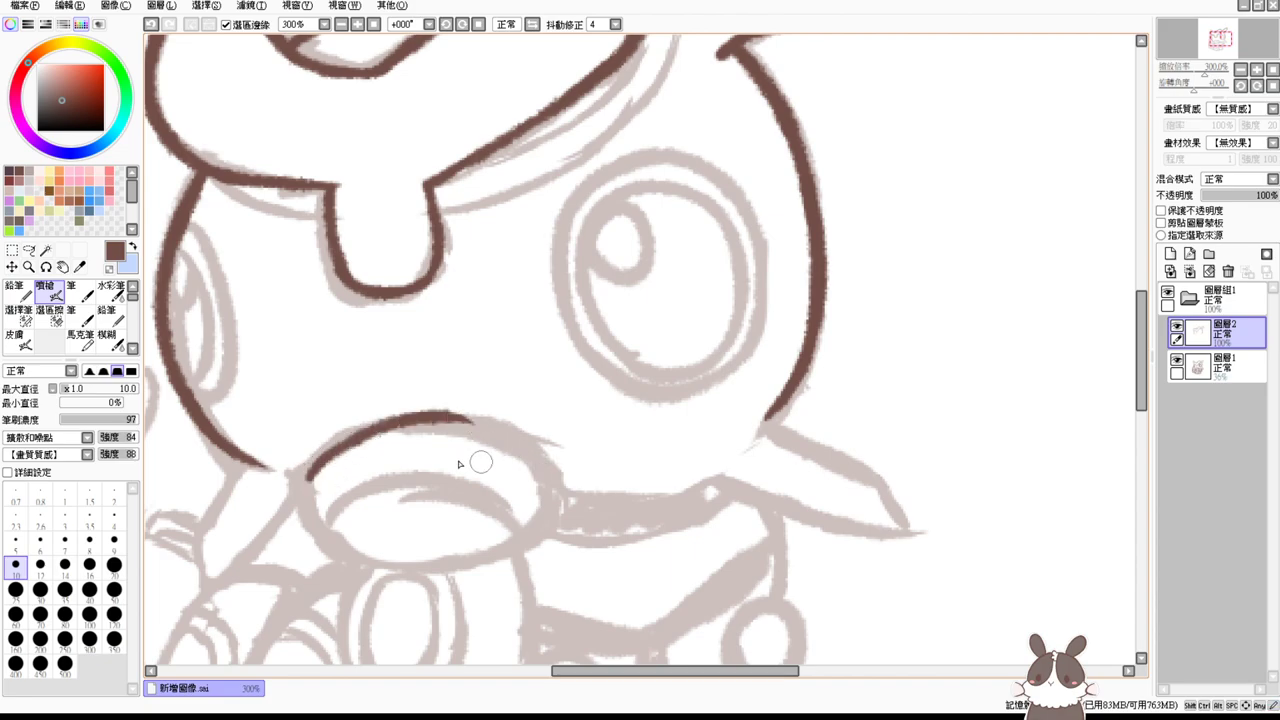
key("ctrl+z")
left_click_drag(305, 478, 526, 462)
key("ctrl+z")
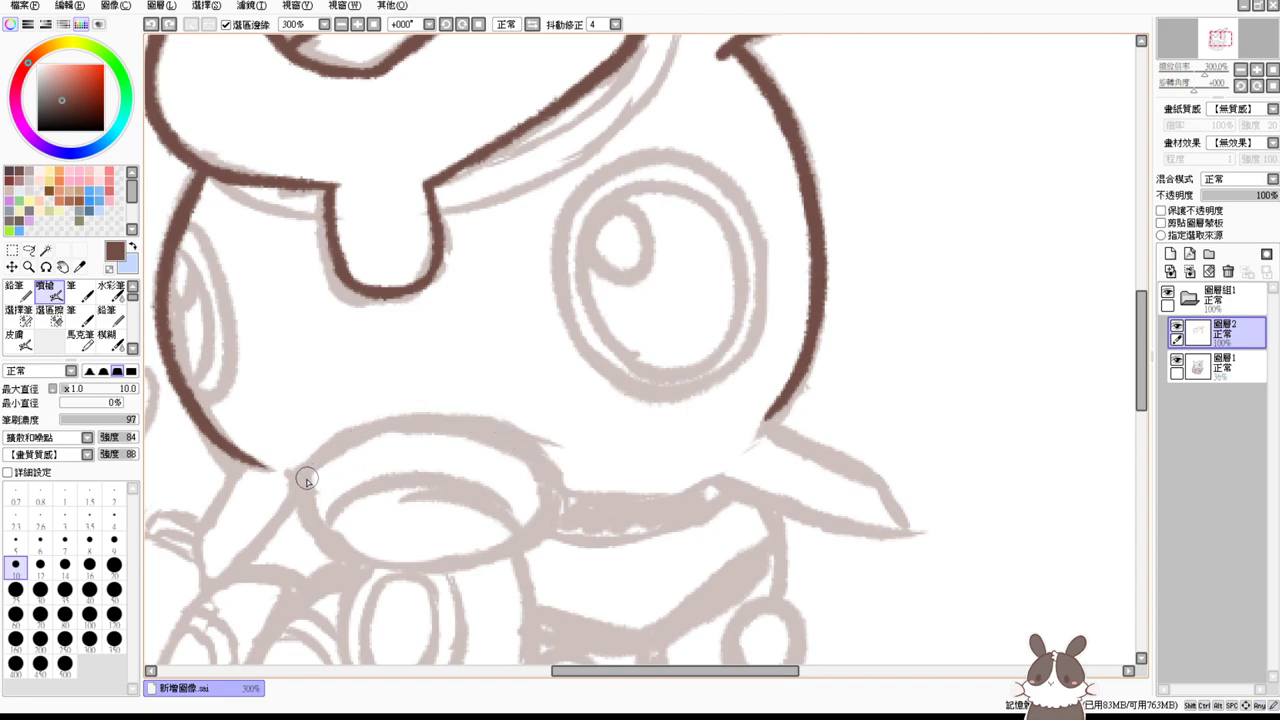
mouse_move(300, 478)
left_mouse_down()
mouse_move(522, 447)
mouse_move(550, 494)
mouse_move(521, 452)
mouse_move(488, 438)
mouse_move(503, 438)
mouse_move(558, 486)
left_mouse_up()
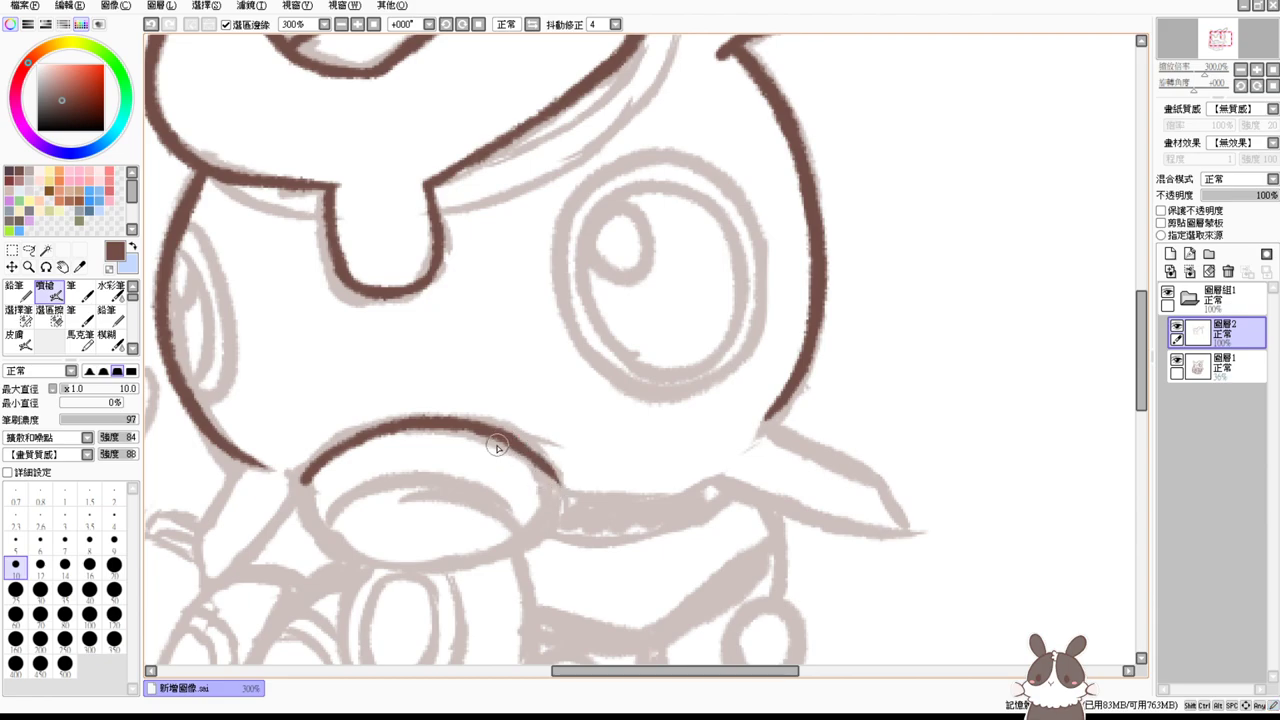
left_click_drag(306, 468, 325, 540)
key("ctrl+z")
mouse_move(552, 484)
left_mouse_down()
mouse_move(553, 515)
mouse_move(512, 535)
mouse_move(308, 518)
left_mouse_up()
mouse_move(447, 563)
left_mouse_down()
mouse_move(537, 540)
mouse_move(549, 521)
mouse_move(459, 569)
left_mouse_up()
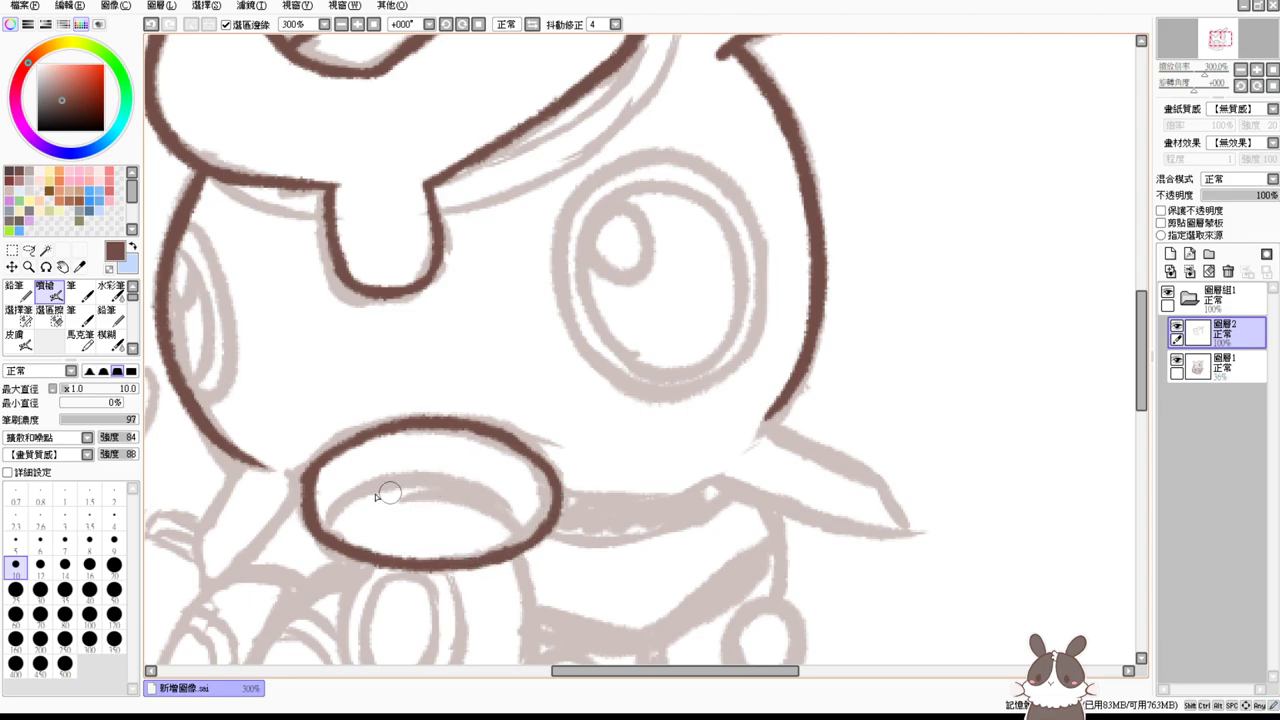
Step: Trace the arched inner line across the mouth oval, redoing it until it meets both sides
left_click_drag(316, 530, 508, 523)
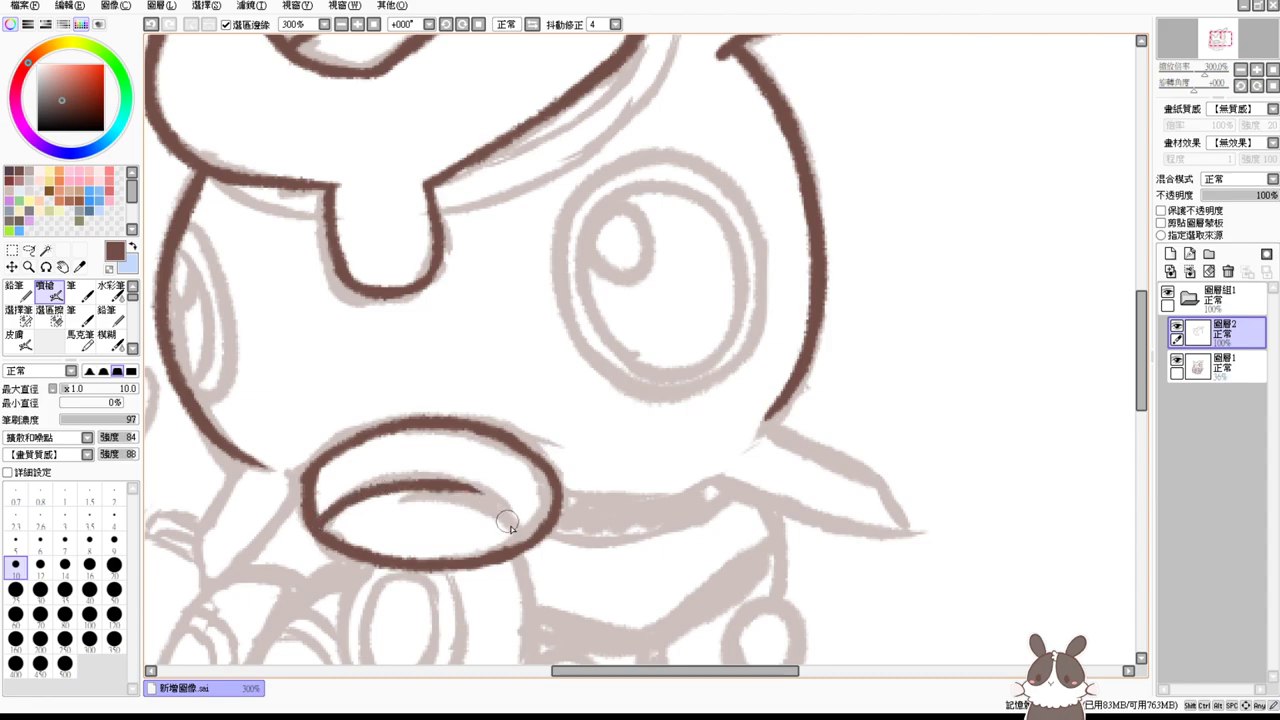
key("ctrl+z")
mouse_move(320, 524)
left_mouse_down()
mouse_move(477, 504)
mouse_move(494, 551)
mouse_move(458, 504)
mouse_move(495, 534)
left_mouse_up()
key("ctrl+z")
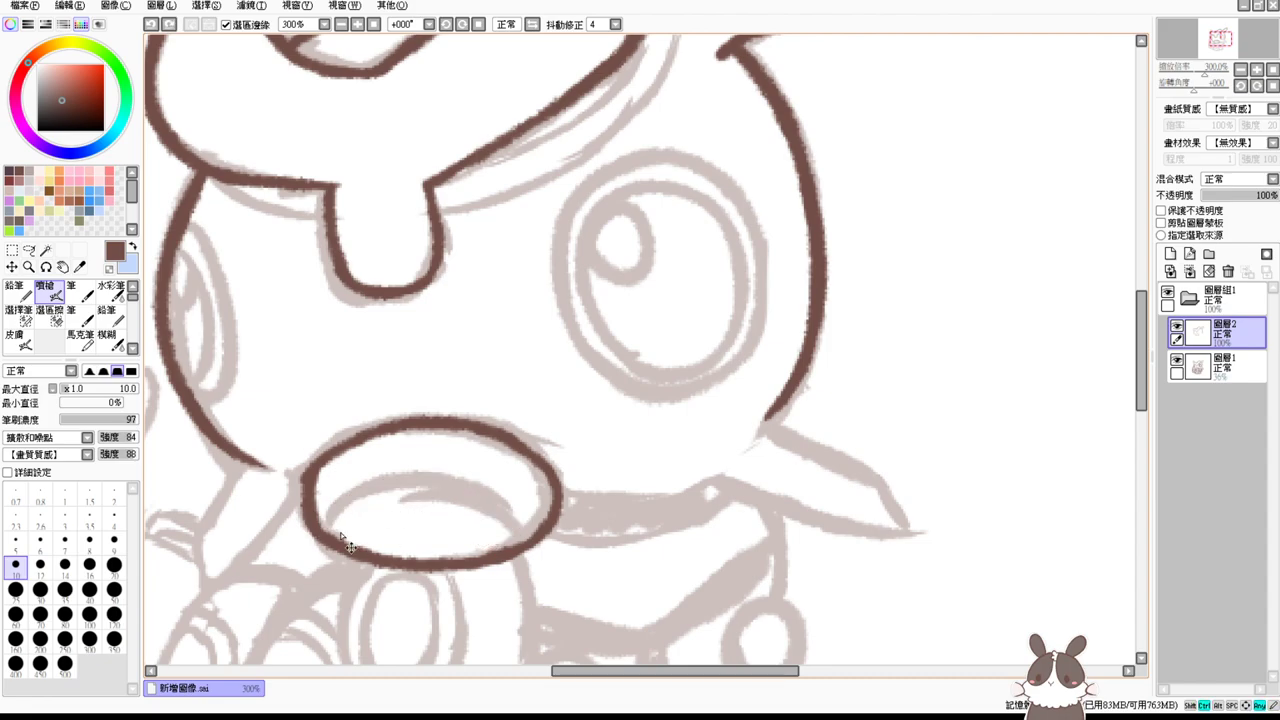
mouse_move(333, 533)
left_mouse_down()
mouse_move(416, 486)
mouse_move(512, 528)
left_mouse_up()
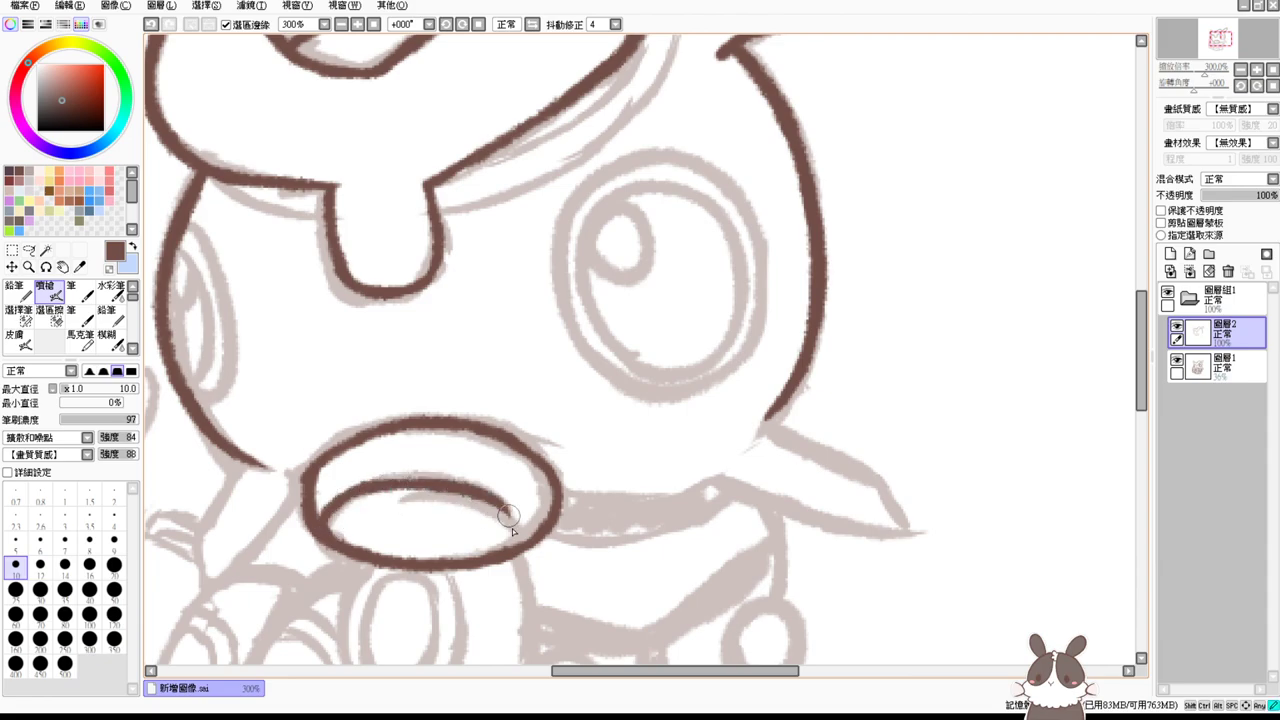
key("ctrl+z")
mouse_move(382, 490)
left_mouse_down()
mouse_move(528, 540)
mouse_move(526, 528)
mouse_move(528, 540)
left_mouse_up()
key("ctrl+z")
key("ctrl+z")
Step: Trace the lower jaw line from the side of the mouth to the base of the larger cheek spike
left_click_drag(776, 450, 751, 492)
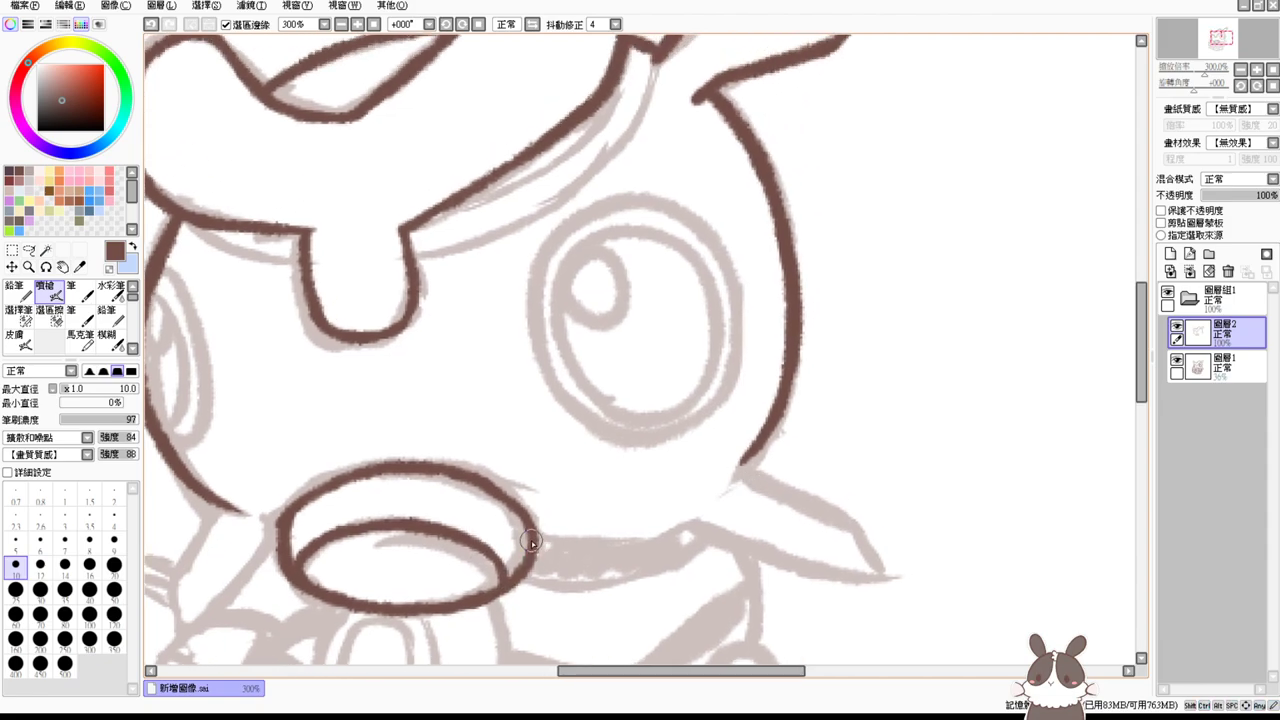
key("ctrl+z")
left_click_drag(531, 540, 640, 545)
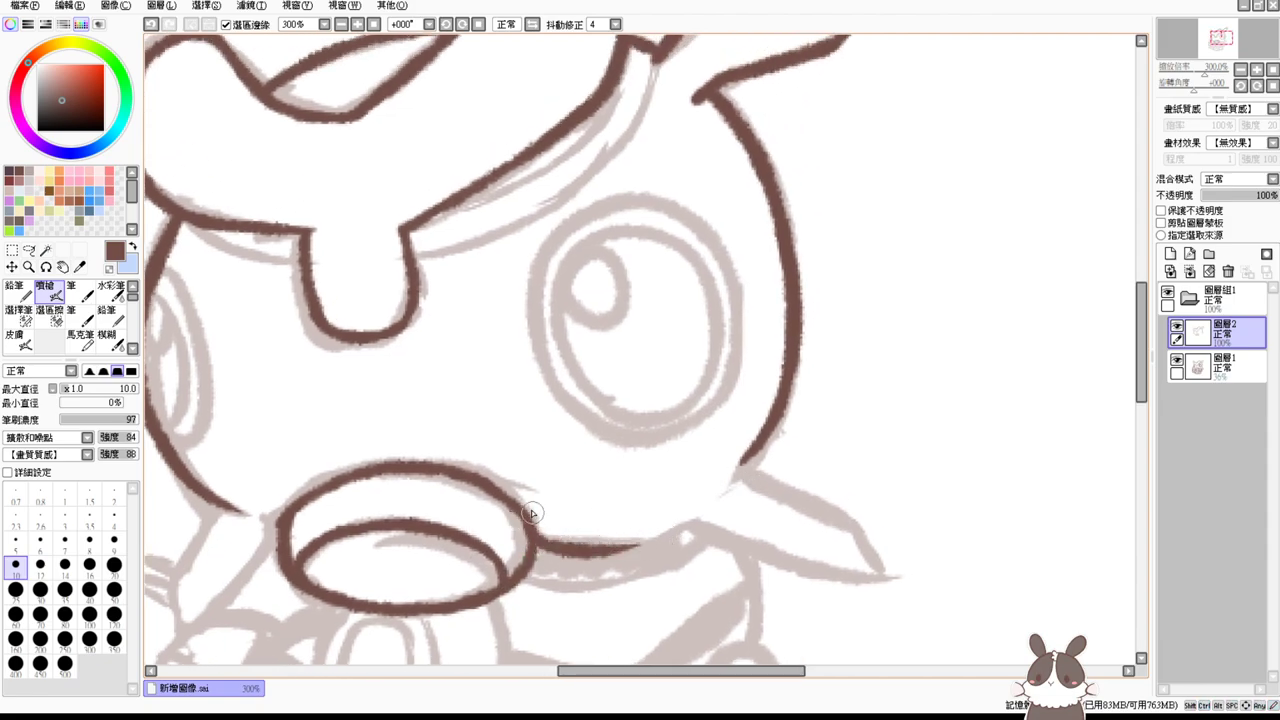
mouse_move(531, 514)
left_mouse_down()
mouse_move(566, 544)
mouse_move(700, 519)
left_mouse_up()
key("ctrl+z")
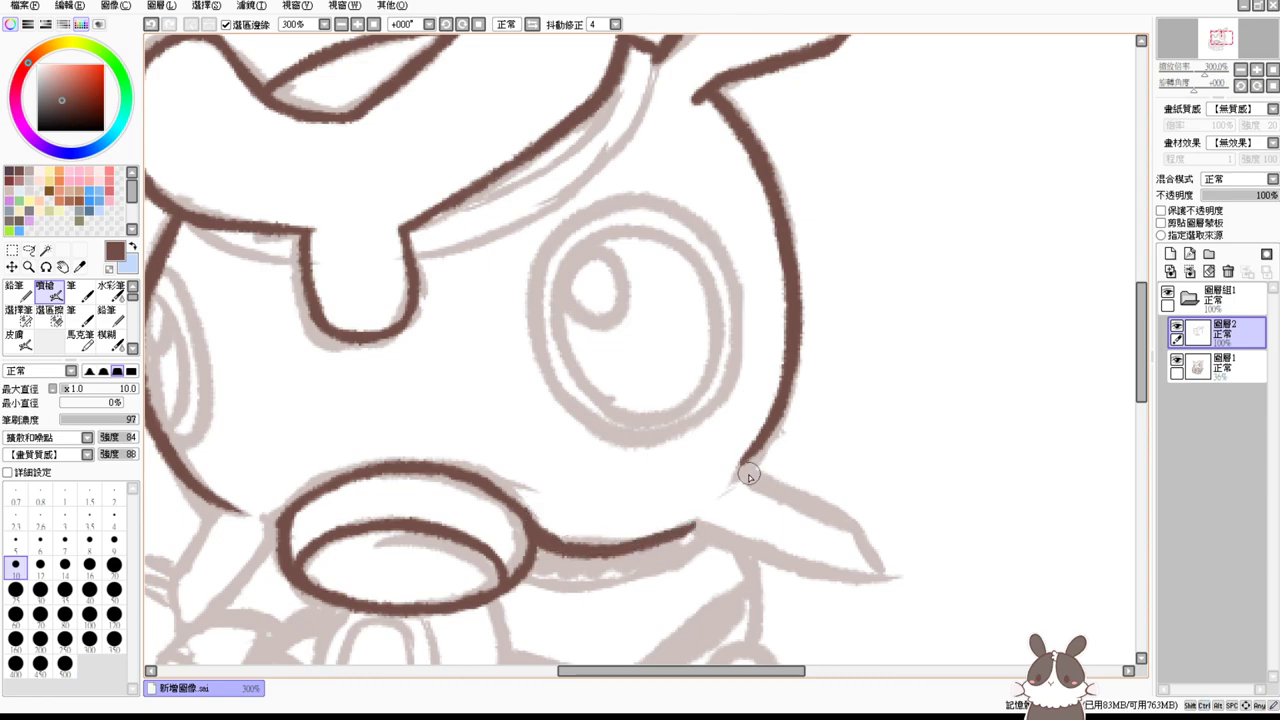
Step: Extend the face contour to the base of the larger cheek spike and trace the spike's lower edge
left_click_drag(738, 463, 839, 502)
key("ctrl+z")
left_click_drag(725, 482, 772, 418)
key("ctrl+z")
left_click_drag(731, 479, 764, 432)
left_click_drag(696, 529, 862, 576)
key("ctrl+z")
left_click_drag(690, 522, 880, 592)
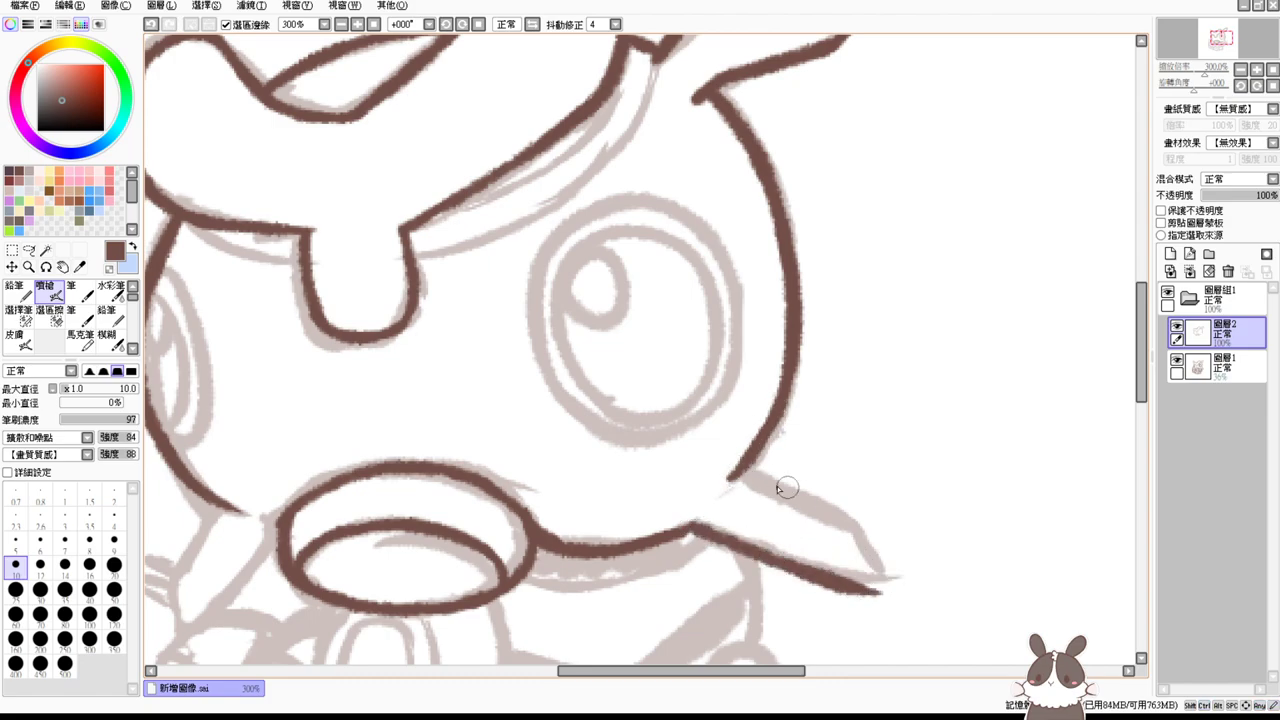
Step: Trace the larger cheek spike's upper edge and curve it down to the pointed tip to close the shape
mouse_move(729, 484)
left_mouse_down()
mouse_move(866, 523)
mouse_move(874, 545)
mouse_move(837, 515)
mouse_move(868, 597)
left_mouse_up()
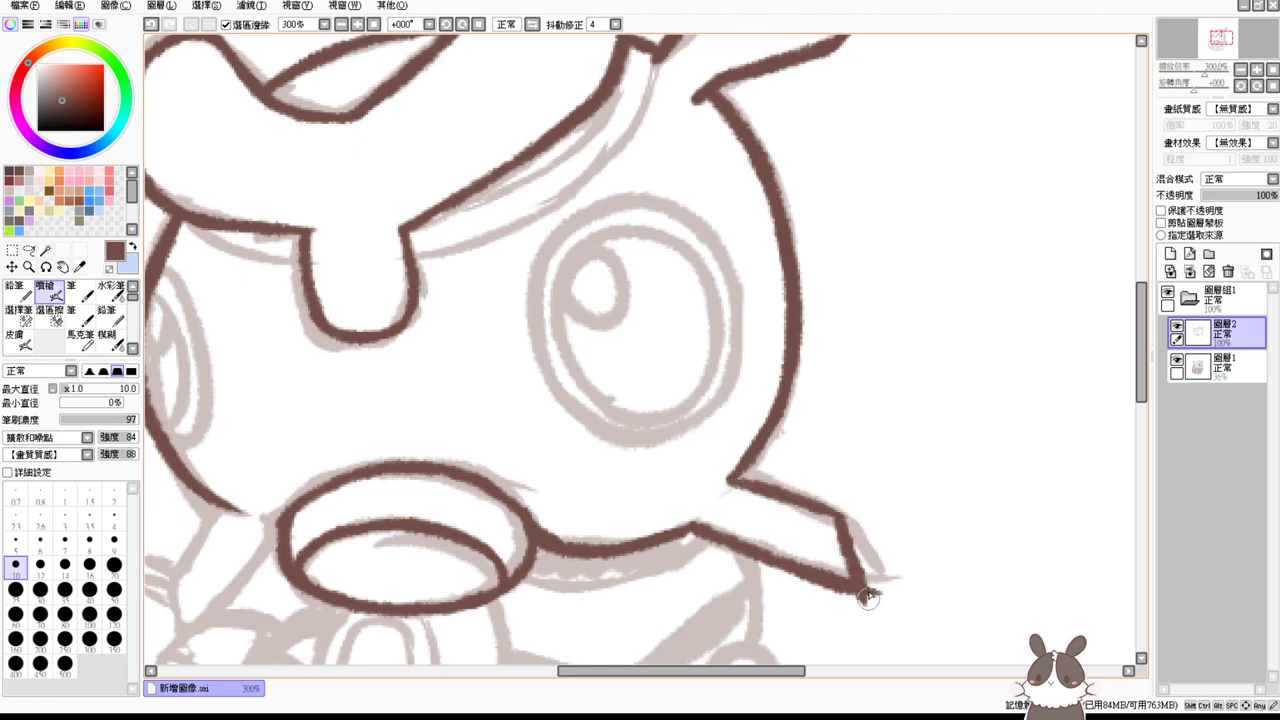
key("ctrl+z")
left_click_drag(843, 520, 871, 584)
key("ctrl+z")
mouse_move(837, 518)
left_mouse_down()
mouse_move(875, 590)
mouse_move(957, 577)
mouse_move(998, 474)
left_mouse_up()
key("space")
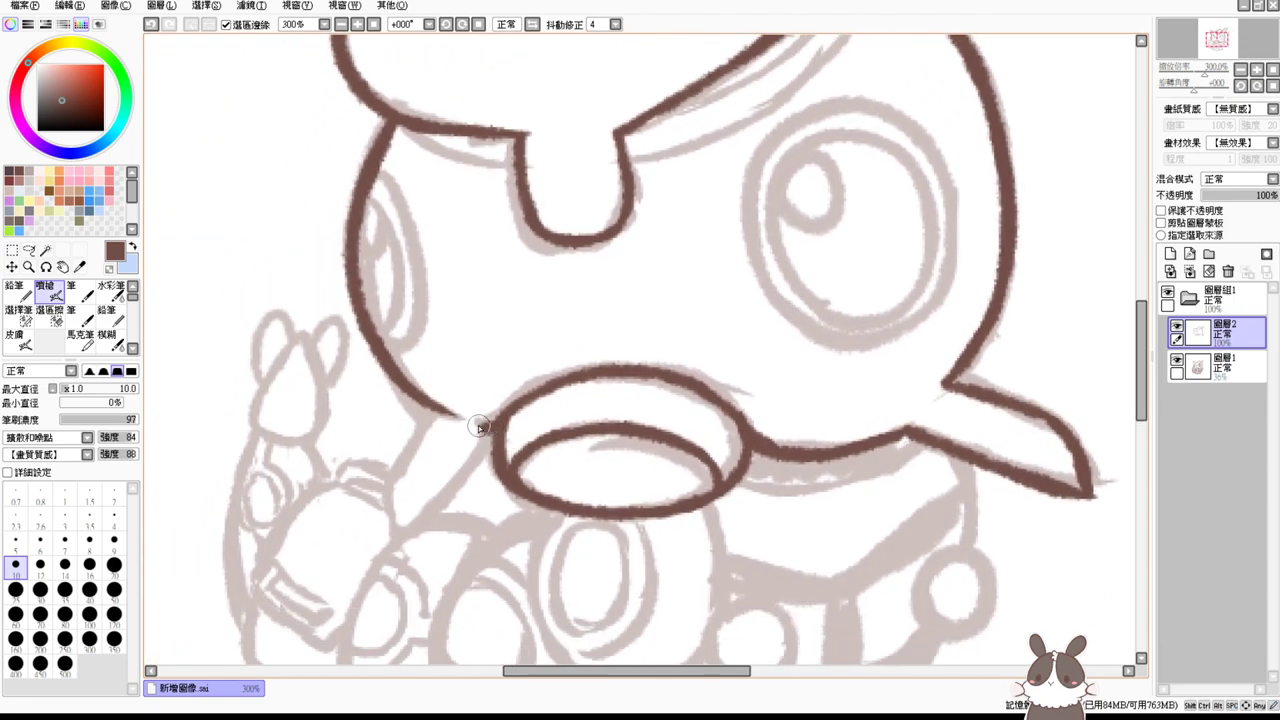
Step: Trace the smaller cheek spike beside the mouth, from the face contour to its tip and back to the mouth oval
left_click_drag(442, 414, 394, 470)
key("ctrl+z")
mouse_move(445, 413)
left_mouse_down()
mouse_move(397, 470)
mouse_move(393, 516)
mouse_move(425, 530)
mouse_move(492, 430)
mouse_move(432, 515)
left_mouse_up()
key("ctrl+z")
key("ctrl+z")
key("ctrl+z")
key("ctrl+z")
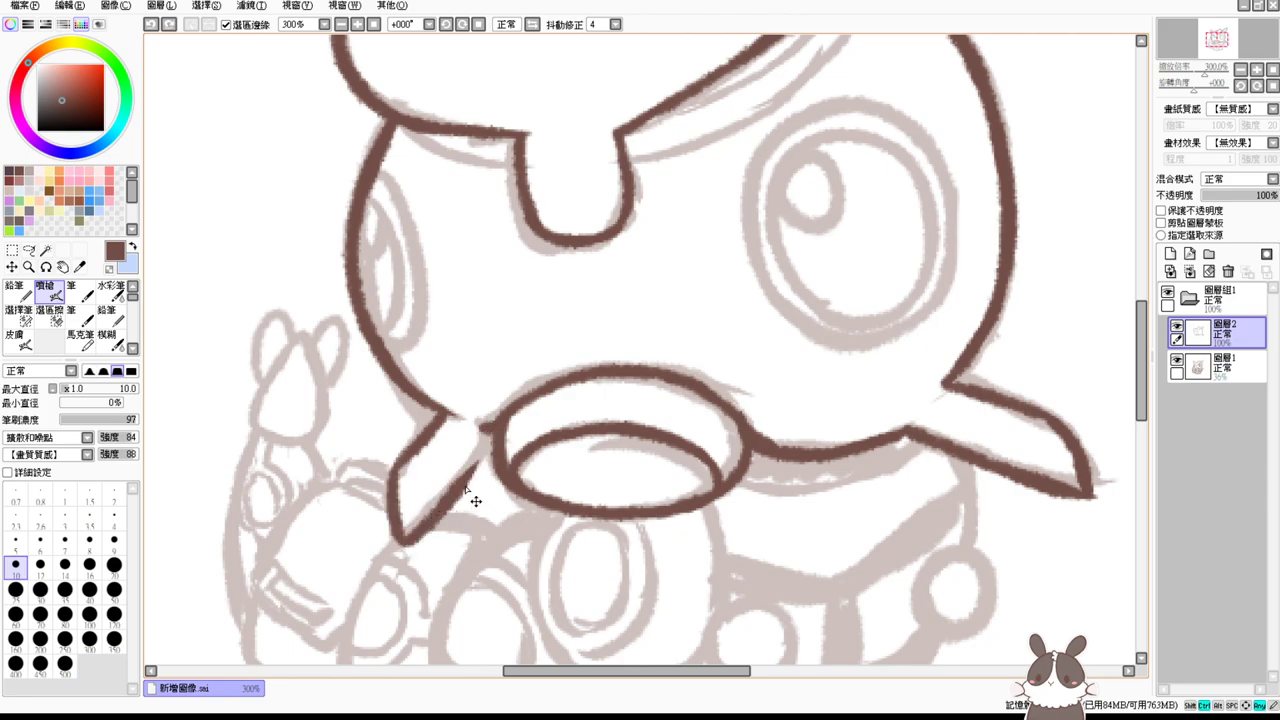
mouse_move(429, 428)
left_mouse_down()
mouse_move(397, 490)
mouse_move(405, 528)
mouse_move(492, 437)
mouse_move(435, 500)
left_mouse_up()
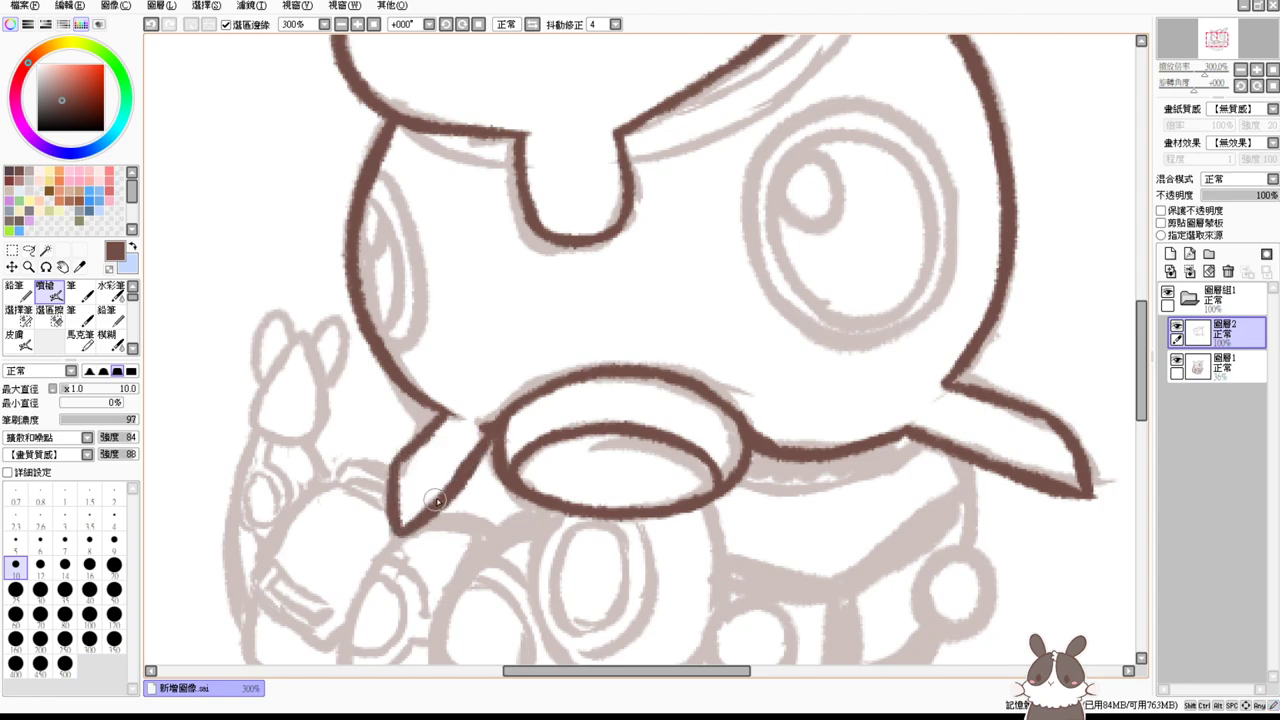
key("ctrl+z")
left_click_drag(489, 430, 429, 508)
Step: Thicken the jaw line between the mouth and the larger cheek spike with a second line beneath it and fill the gap
key("space")
left_click_drag(499, 420, 443, 543)
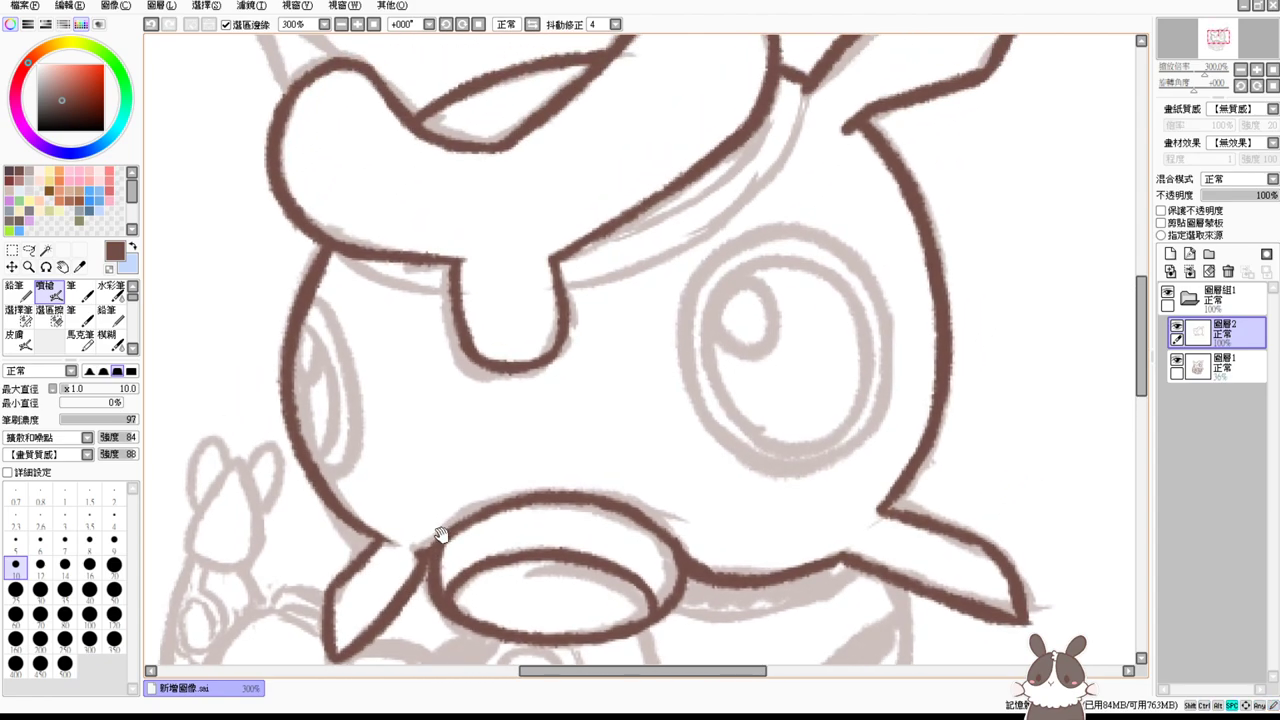
left_click_drag(855, 537, 800, 457)
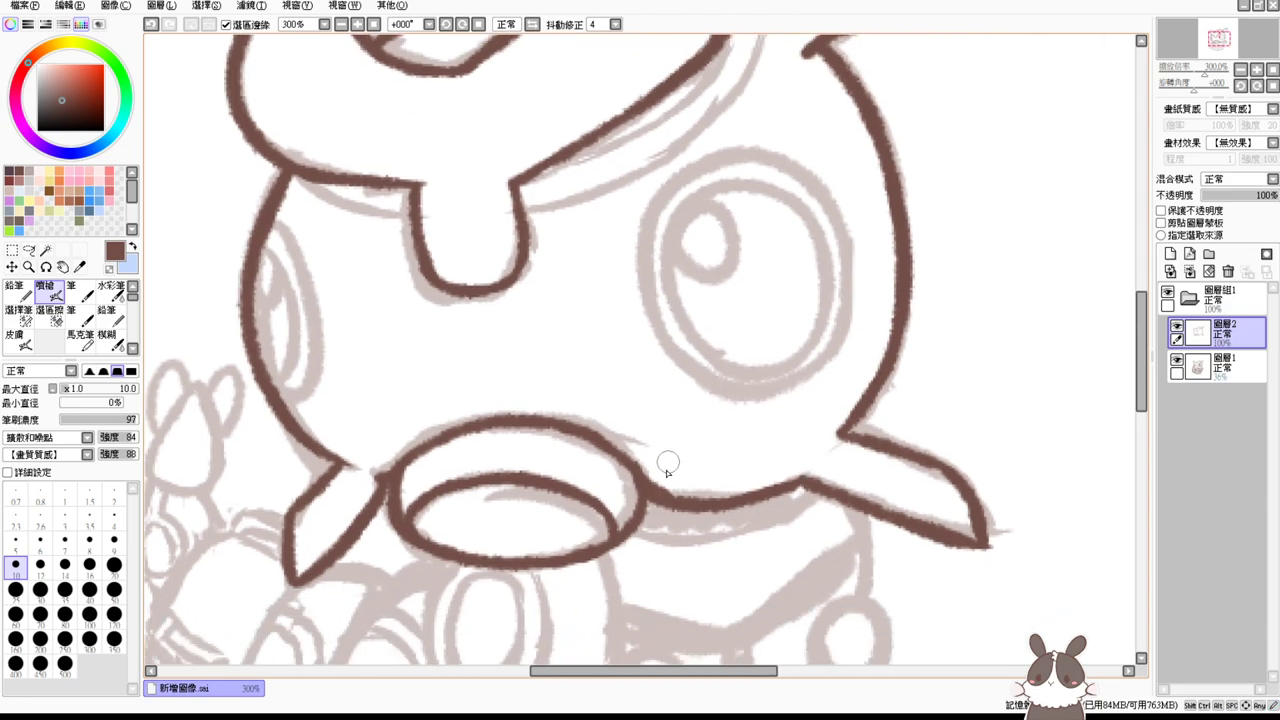
key("e")
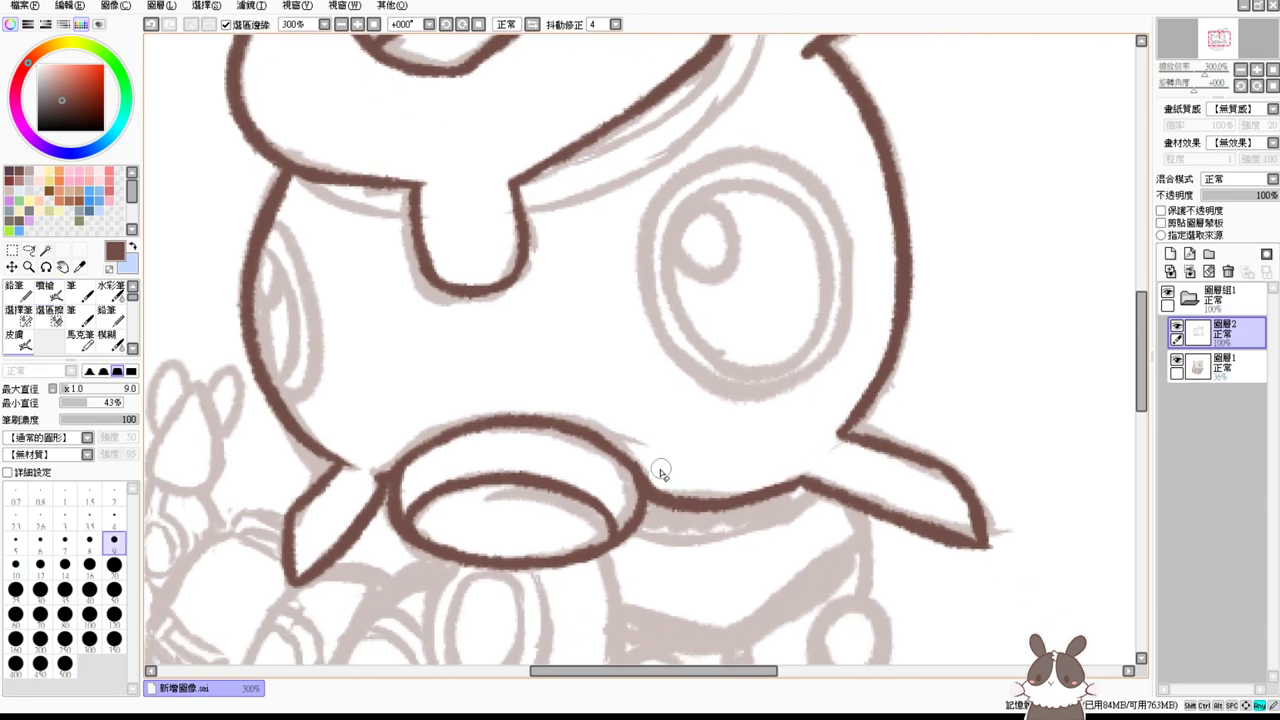
key("b")
left_click_drag(645, 520, 750, 507)
key("ctrl+z")
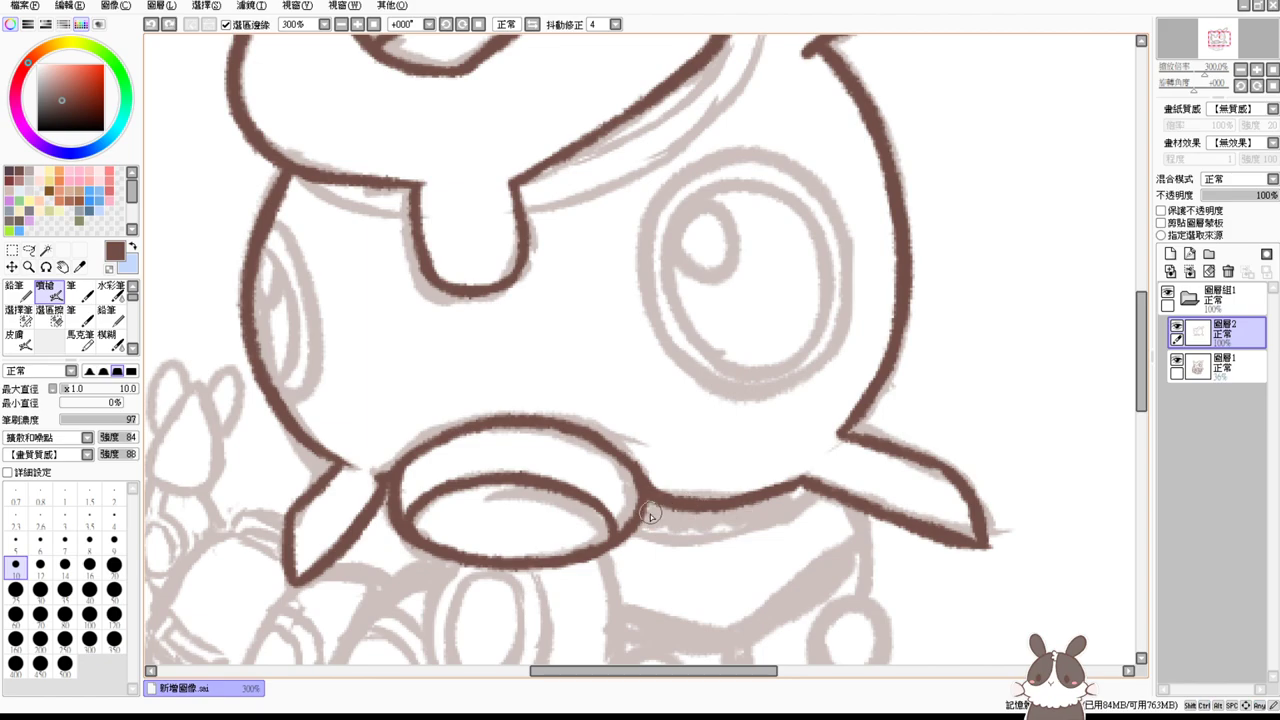
left_click_drag(646, 517, 750, 499)
key("ctrl+z")
mouse_move(646, 520)
left_mouse_down()
mouse_move(779, 495)
mouse_move(722, 507)
left_mouse_up()
left_click_drag(796, 487, 733, 503)
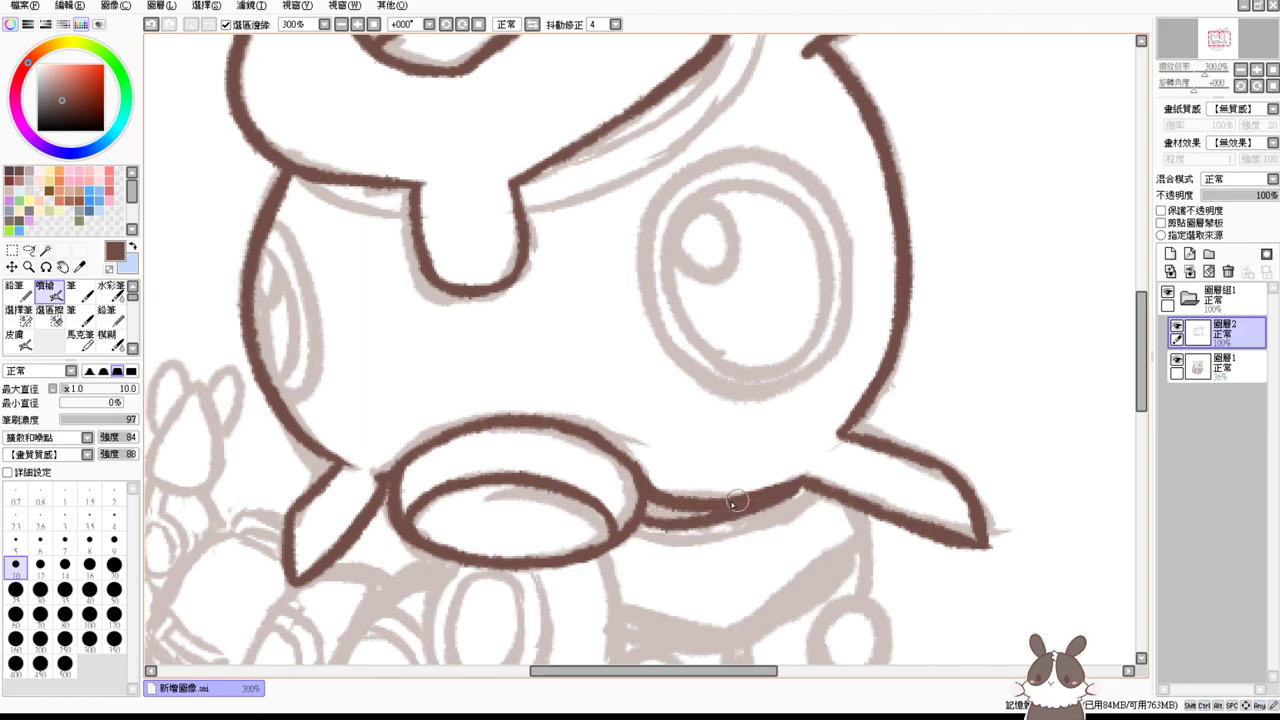
mouse_move(648, 512)
left_mouse_down()
mouse_move(718, 508)
mouse_move(766, 529)
mouse_move(802, 572)
left_mouse_up()
Step: Trace the lower edge of the headpiece's rim above the smaller eye, ending at the central rounded tab
left_click_drag(713, 514, 757, 605)
mouse_move(395, 356)
left_mouse_down()
mouse_move(485, 400)
mouse_move(538, 385)
left_mouse_up()
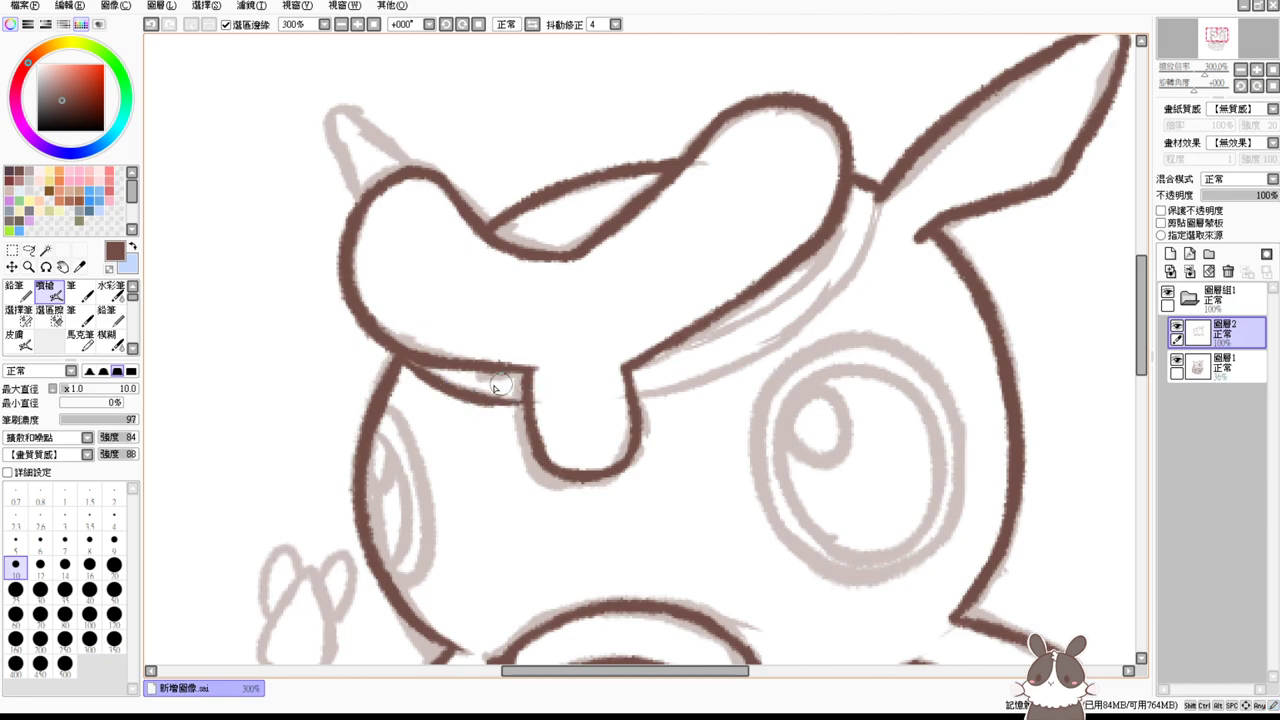
left_click_drag(409, 359, 546, 408)
left_click_drag(636, 398, 766, 340)
key("ctrl+z")
left_click_drag(636, 396, 760, 352)
left_click_drag(876, 198, 762, 358)
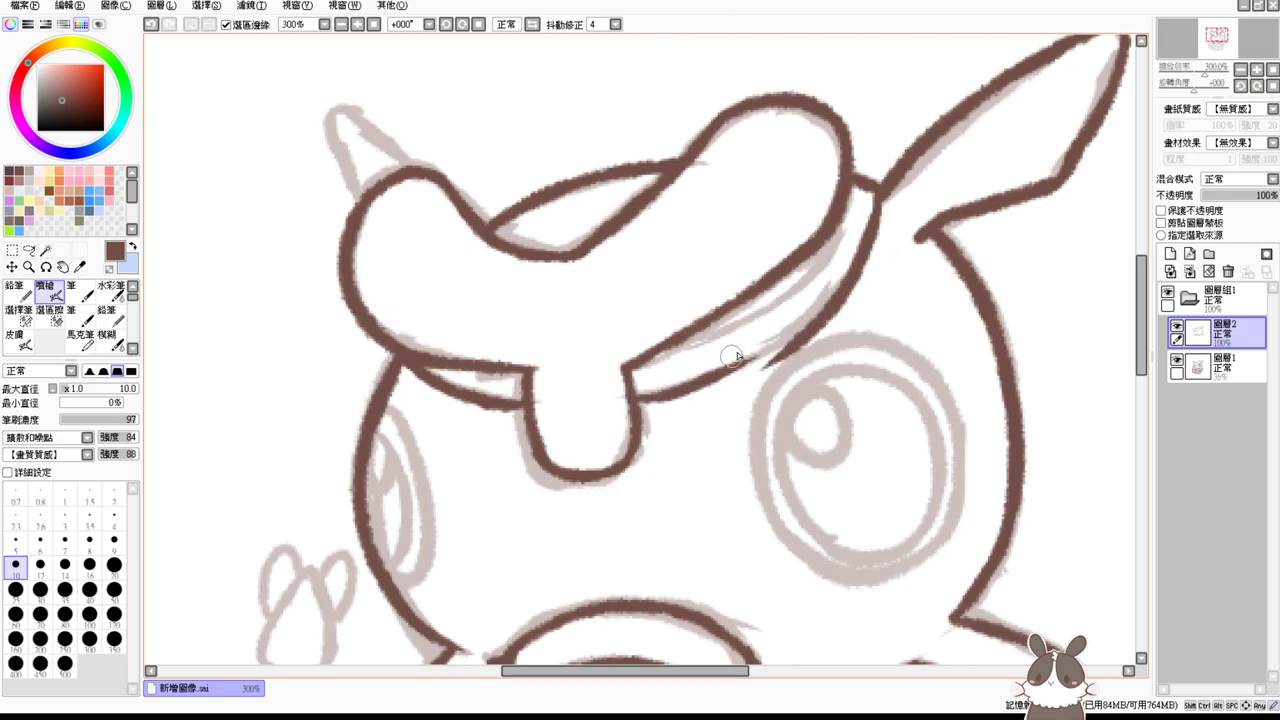
key("ctrl+z")
left_click_drag(875, 201, 750, 353)
key("ctrl+z")
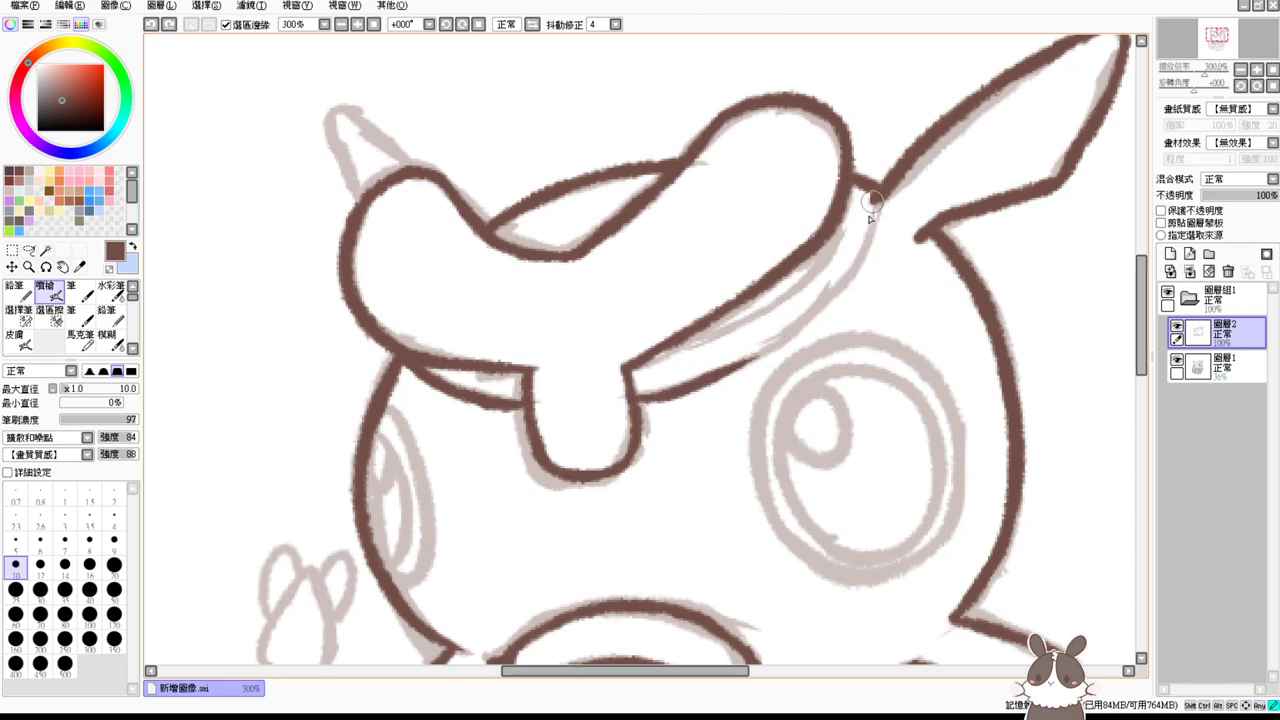
left_click_drag(875, 200, 729, 349)
key("ctrl+z")
key("ctrl+z")
left_click_drag(642, 400, 824, 316)
key("ctrl+z")
Step: Trace the rim's lower edge above the larger eye, from the base of the large ear-like spike to the central tab
mouse_move(874, 190)
left_mouse_down()
mouse_move(640, 399)
mouse_move(750, 355)
left_mouse_up()
key("ctrl+z")
left_click_drag(630, 396, 742, 364)
key("ctrl+z")
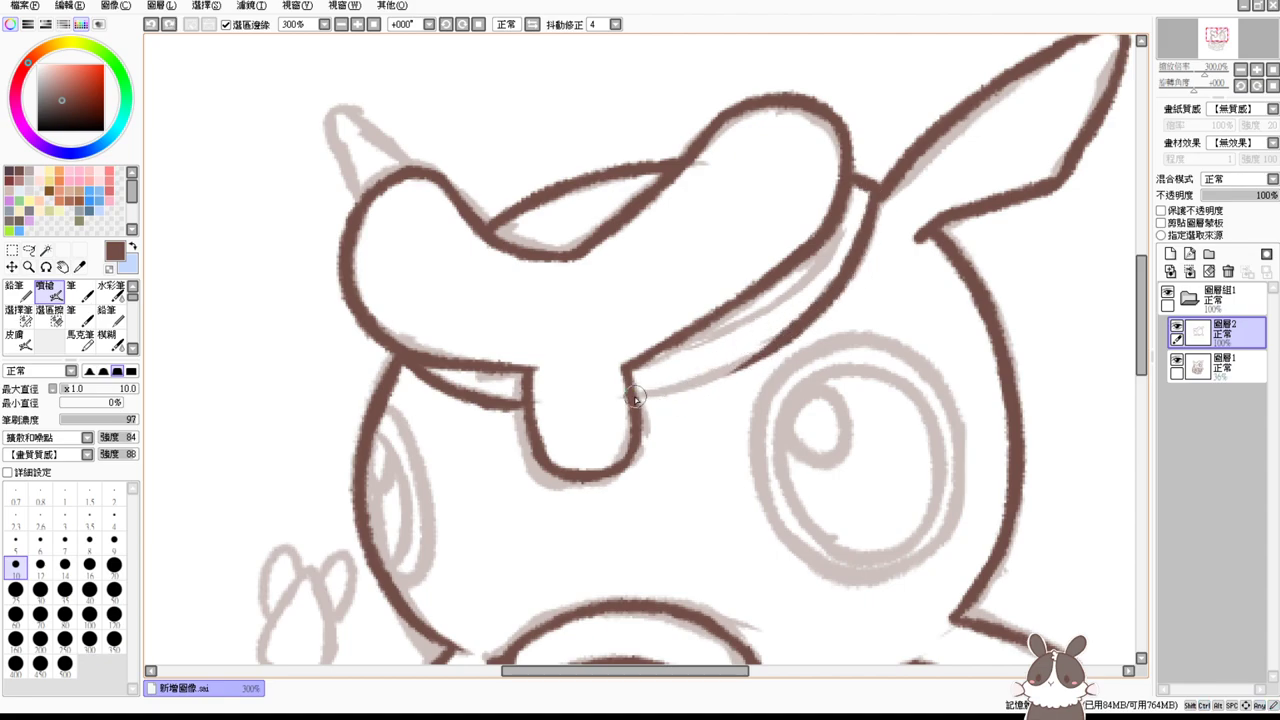
left_click_drag(635, 398, 790, 320)
key("ctrl+z")
left_click_drag(632, 396, 812, 326)
key("ctrl+z")
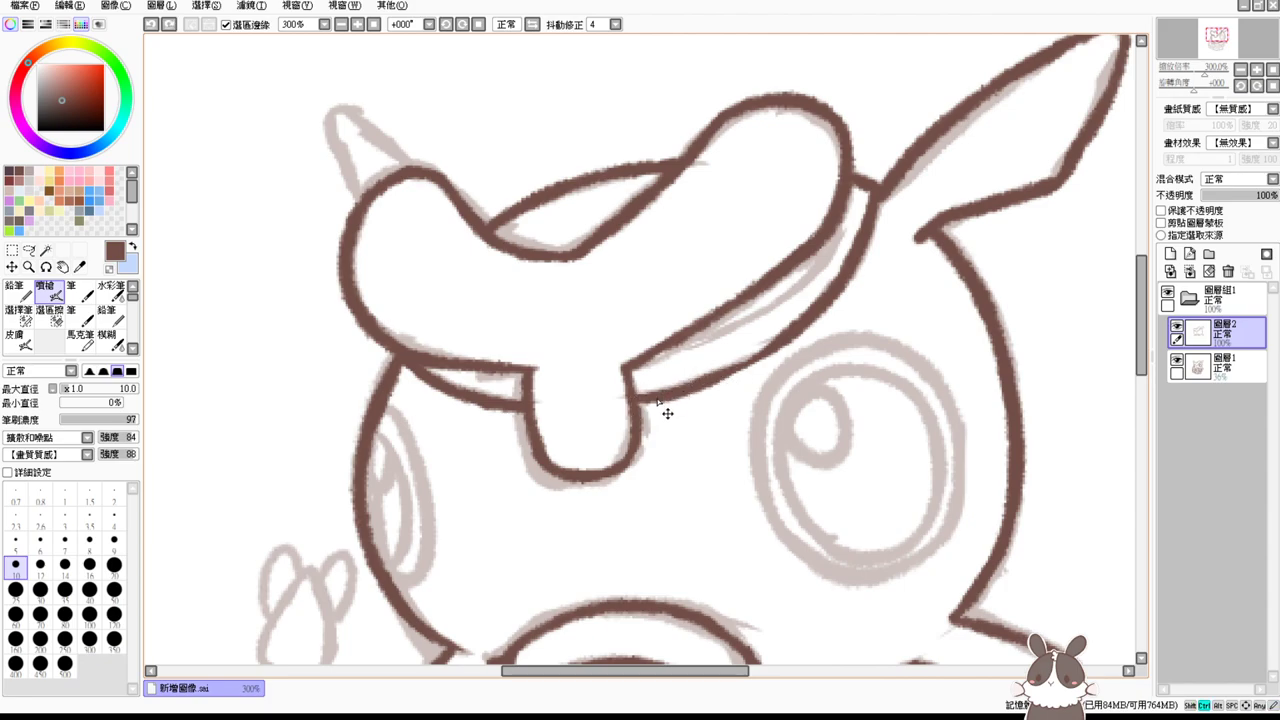
left_click_drag(779, 340, 718, 374)
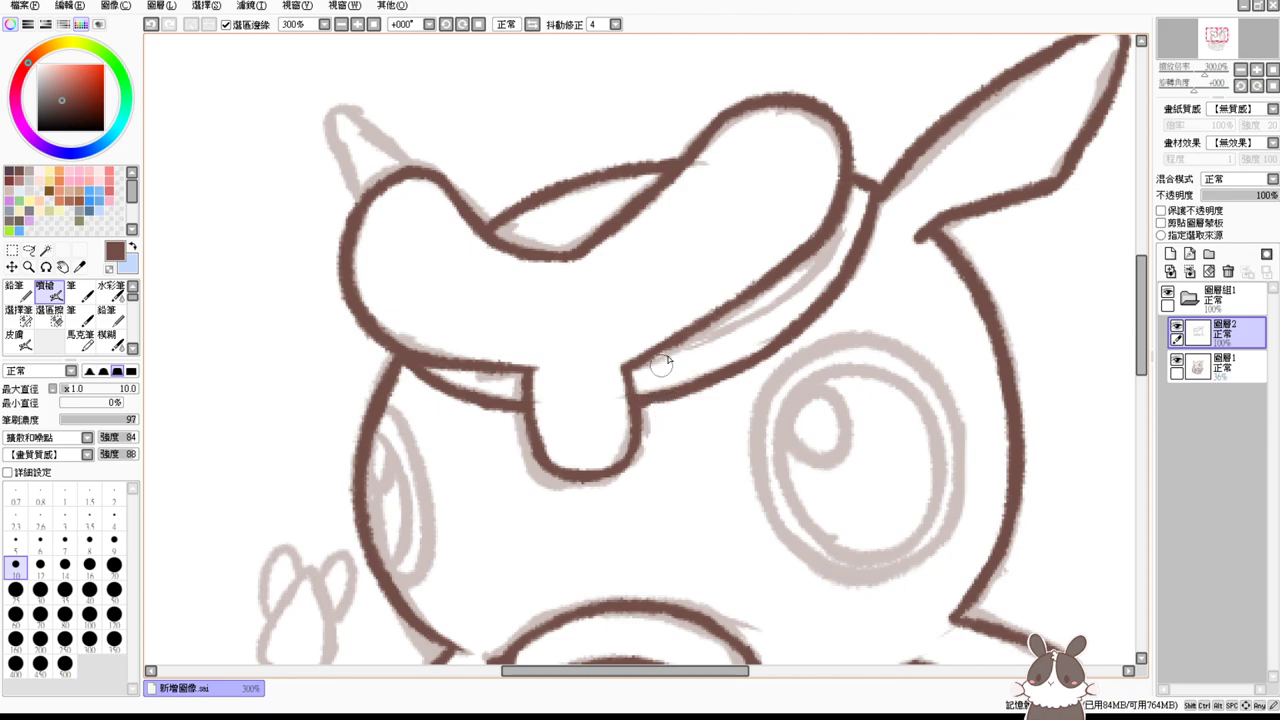
left_click_drag(645, 358, 754, 315)
key("ctrl+z")
left_click_drag(643, 358, 772, 300)
key("ctrl+z")
key("ctrl+z")
Step: Trace the inner curved line between the headpiece and its rim on the larger eye's side
mouse_move(637, 363)
left_mouse_down()
mouse_move(743, 334)
mouse_move(811, 249)
left_mouse_up()
left_click_drag(838, 208, 783, 291)
key("ctrl+z")
left_click_drag(829, 226, 727, 337)
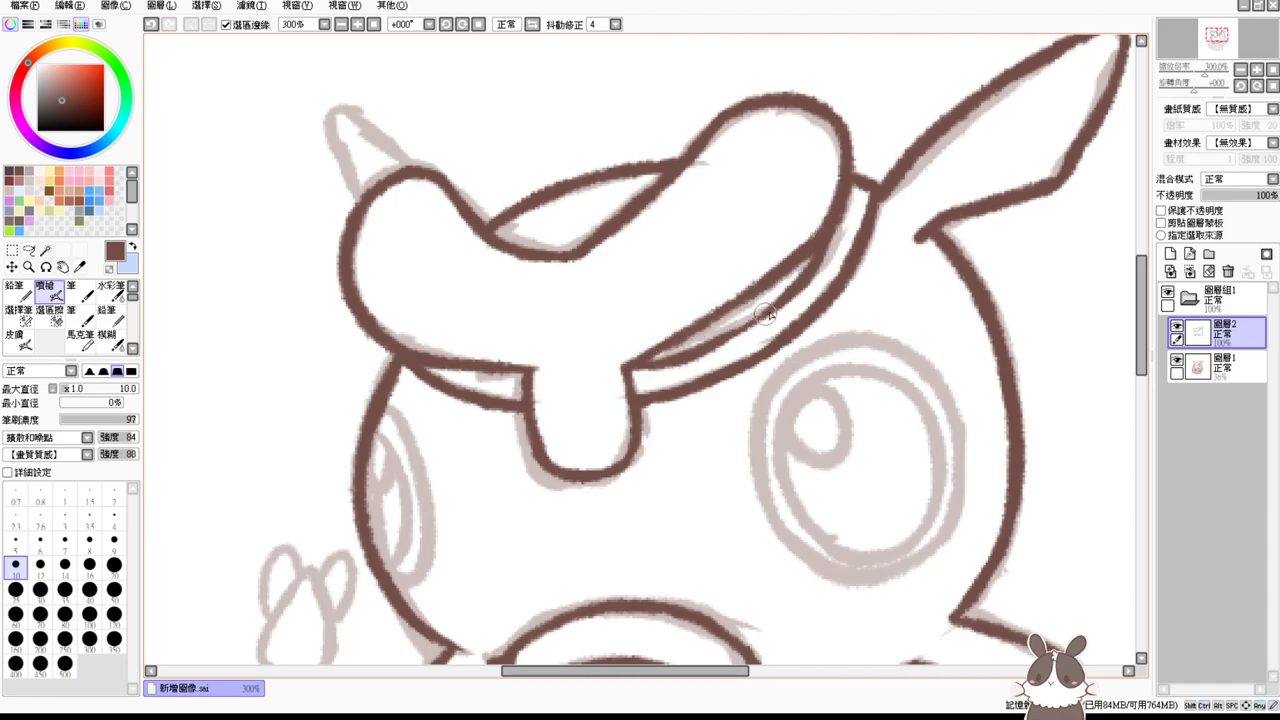
left_click_drag(794, 292, 720, 337)
left_click_drag(620, 372, 696, 350)
key("ctrl+z")
Step: Trace the small pointed horn rising from the headpiece's rounded end on the smaller eye's side
left_click_drag(484, 371, 507, 374)
scroll(652, 354, "up", 3)
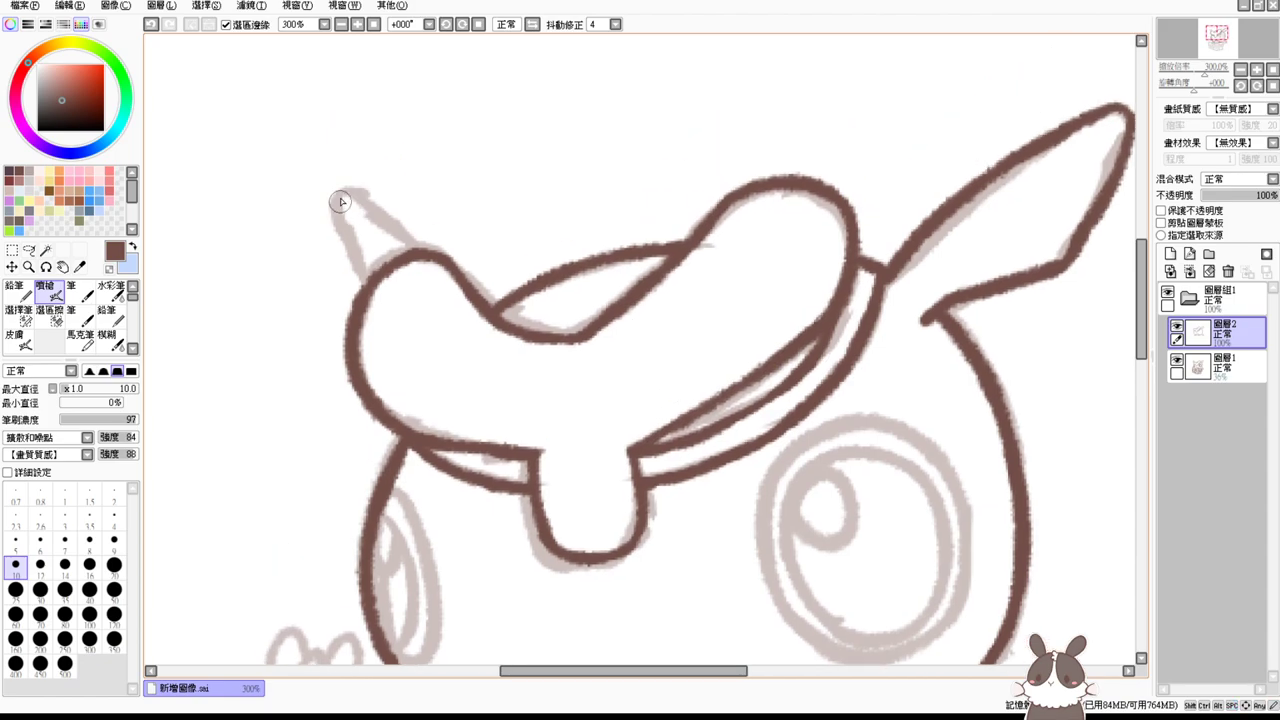
mouse_move(341, 194)
left_mouse_down()
mouse_move(369, 277)
mouse_move(345, 203)
left_mouse_up()
key("ctrl+z")
mouse_move(365, 285)
left_mouse_down()
mouse_move(347, 195)
mouse_move(425, 250)
left_mouse_up()
key("ctrl+z")
left_click_drag(360, 195, 426, 250)
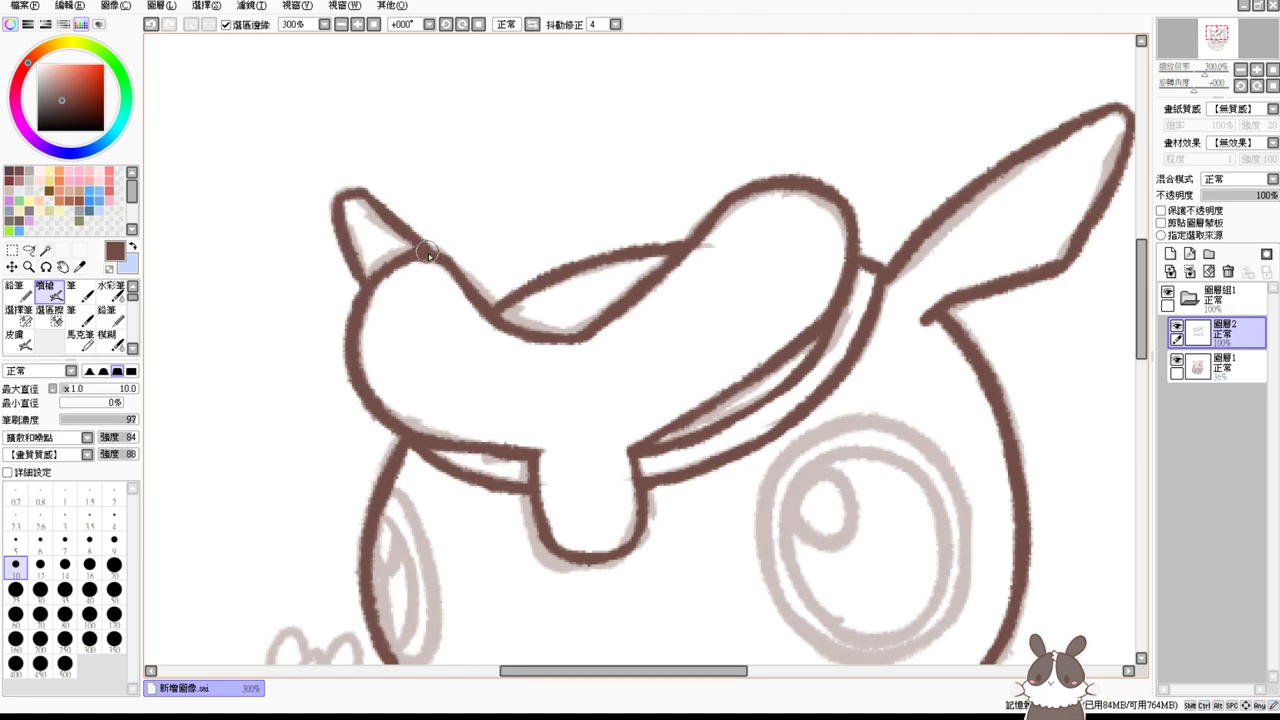
Step: Trace the smaller eye's outer curve, starting and ending on the face contour
key("space")
left_click_drag(783, 463, 773, 441)
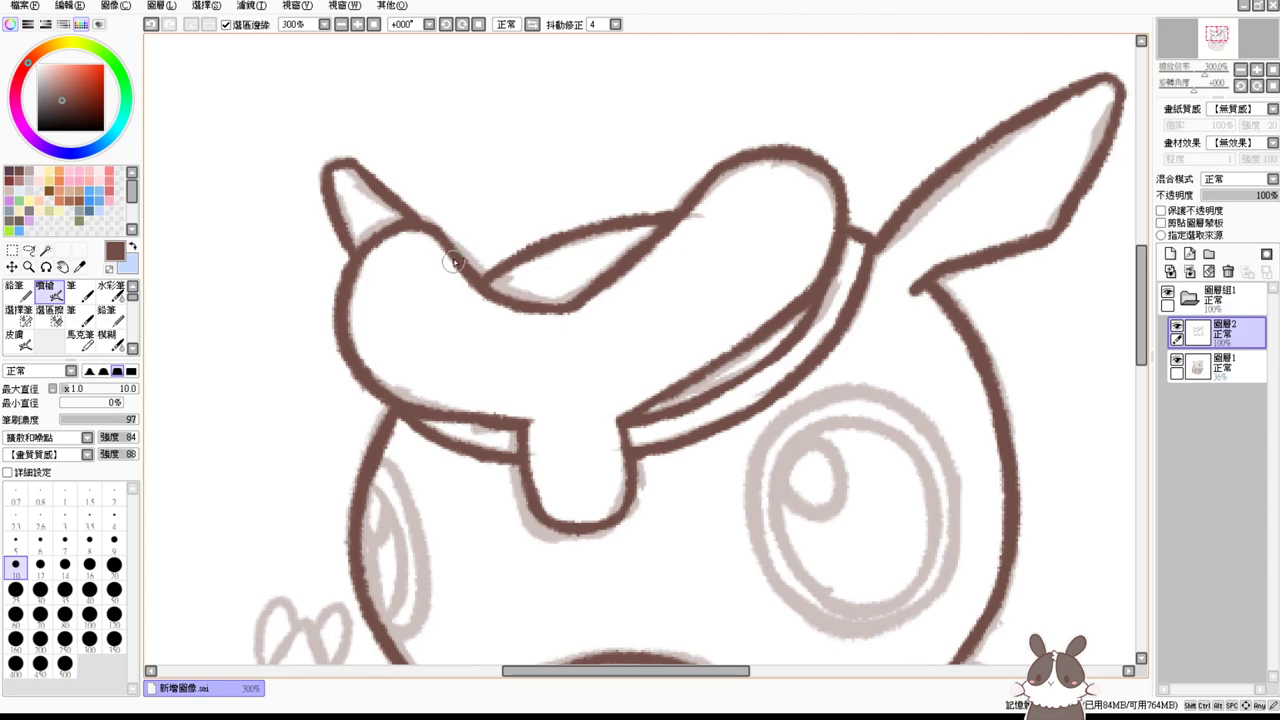
left_click_drag(523, 352, 445, 176)
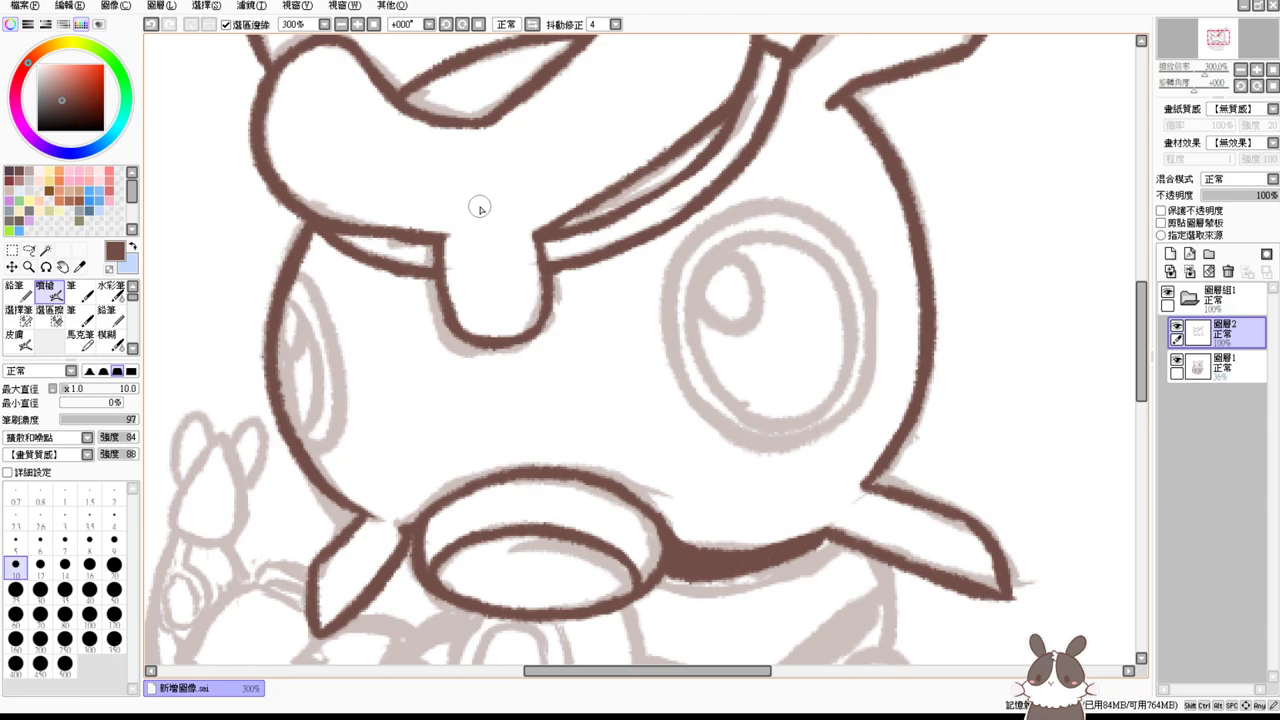
mouse_move(293, 280)
left_mouse_down()
mouse_move(334, 307)
mouse_move(318, 292)
mouse_move(323, 432)
left_mouse_up()
key("ctrl+z")
key("ctrl+z")
mouse_move(292, 283)
left_mouse_down()
mouse_move(307, 458)
mouse_move(331, 411)
left_mouse_up()
key("ctrl+z")
left_click_drag(299, 453, 335, 407)
key("ctrl+z")
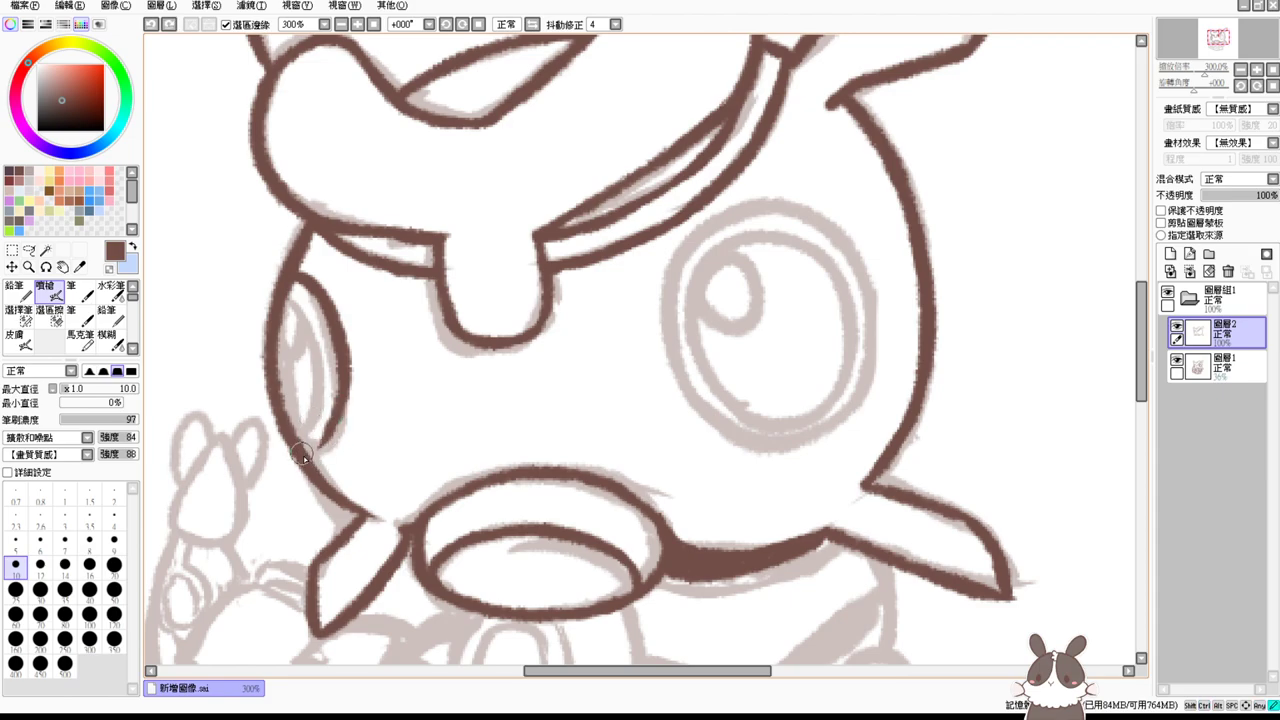
left_click_drag(305, 458, 338, 418)
Step: Trace the smaller eye's inner curve inside its outer line and join it to the face contour
left_click_drag(286, 297, 322, 360)
key("ctrl+z")
left_click_drag(288, 295, 316, 404)
left_click_drag(312, 358, 292, 424)
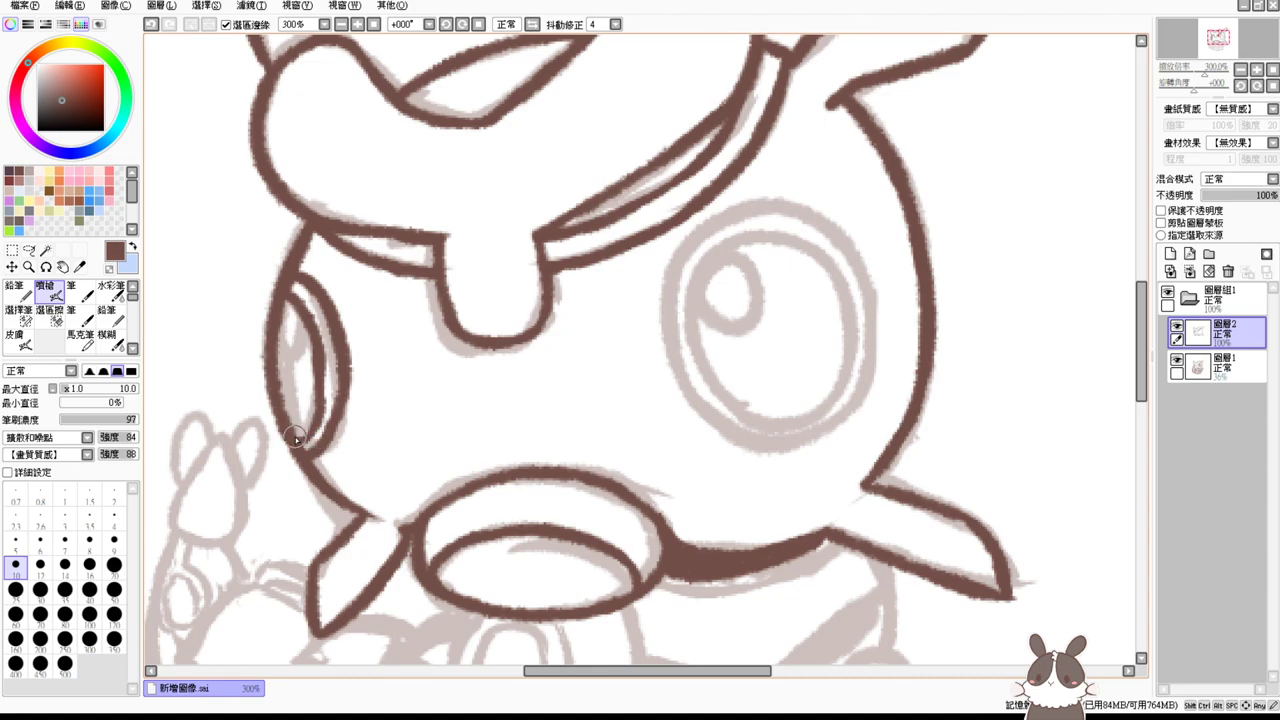
left_click_drag(296, 438, 322, 424)
left_click_drag(710, 228, 720, 410)
key("ctrl+z")
left_click_drag(712, 220, 728, 434)
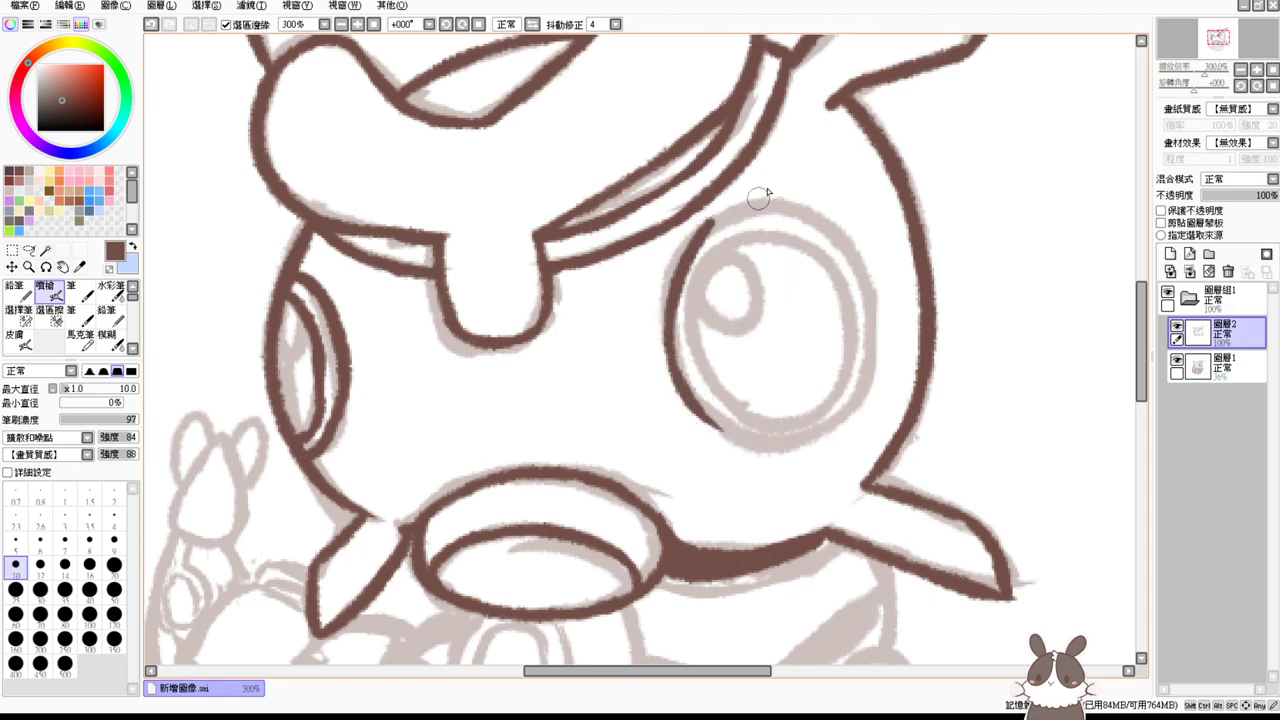
key("ctrl+z")
mouse_move(717, 214)
left_mouse_down()
mouse_move(712, 392)
mouse_move(726, 430)
left_mouse_up()
key("ctrl+z")
mouse_move(679, 288)
left_mouse_down()
mouse_move(704, 414)
mouse_move(750, 440)
left_mouse_up()
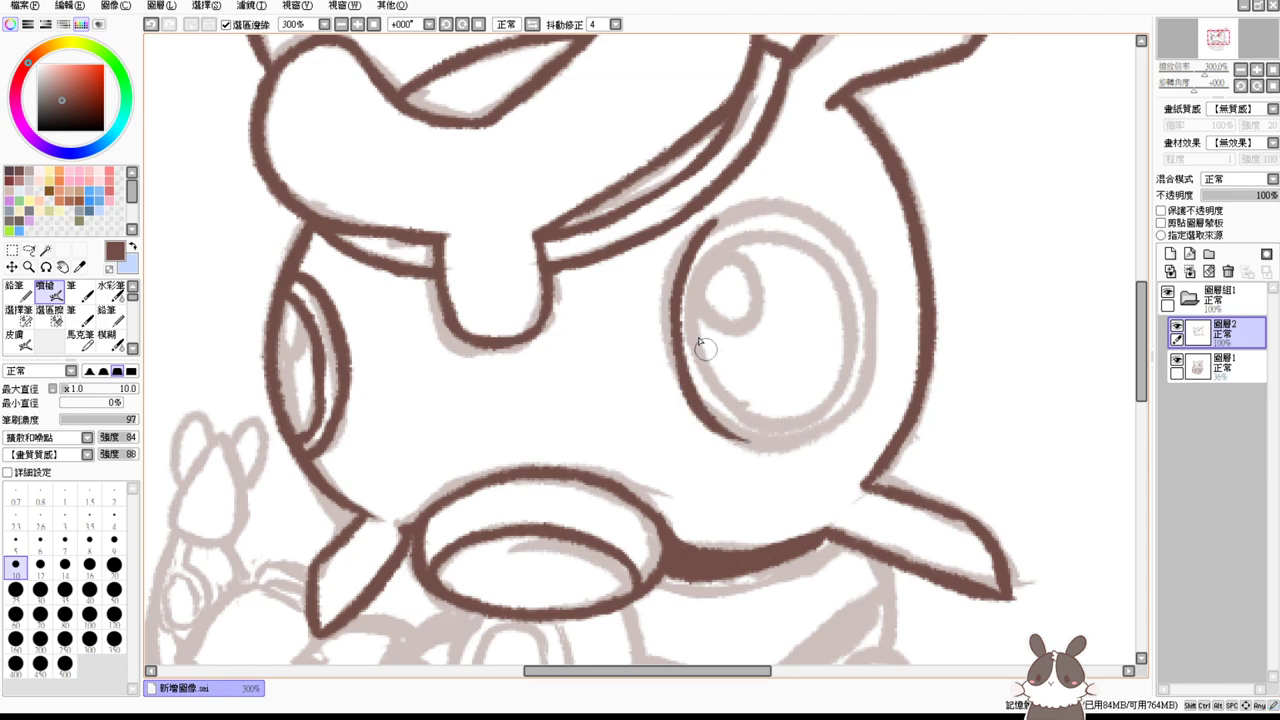
key("ctrl+z")
left_click_drag(677, 290, 745, 440)
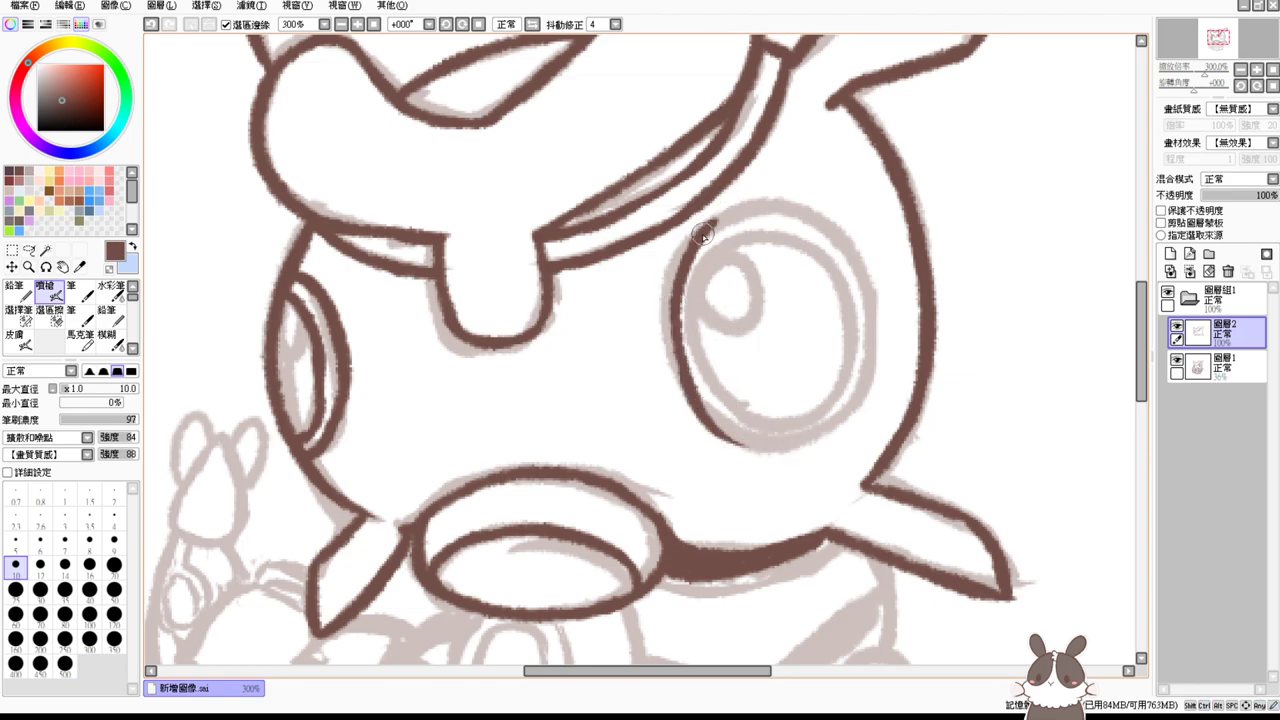
left_click_drag(703, 233, 822, 222)
key("ctrl+z")
mouse_move(692, 240)
left_mouse_down()
mouse_move(826, 230)
mouse_move(878, 320)
mouse_move(845, 418)
left_mouse_up()
key("ctrl+z")
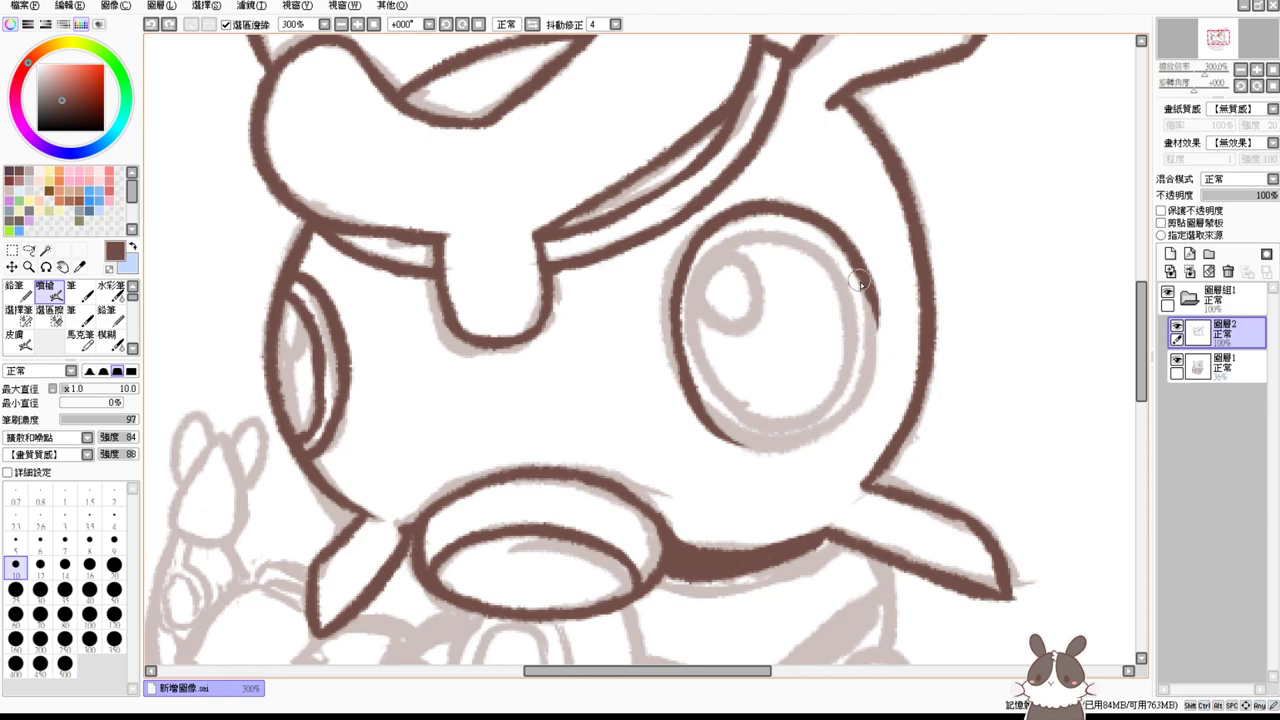
key("ctrl+z")
mouse_move(872, 292)
left_mouse_down()
mouse_move(840, 424)
mouse_move(862, 382)
mouse_move(820, 422)
left_mouse_up()
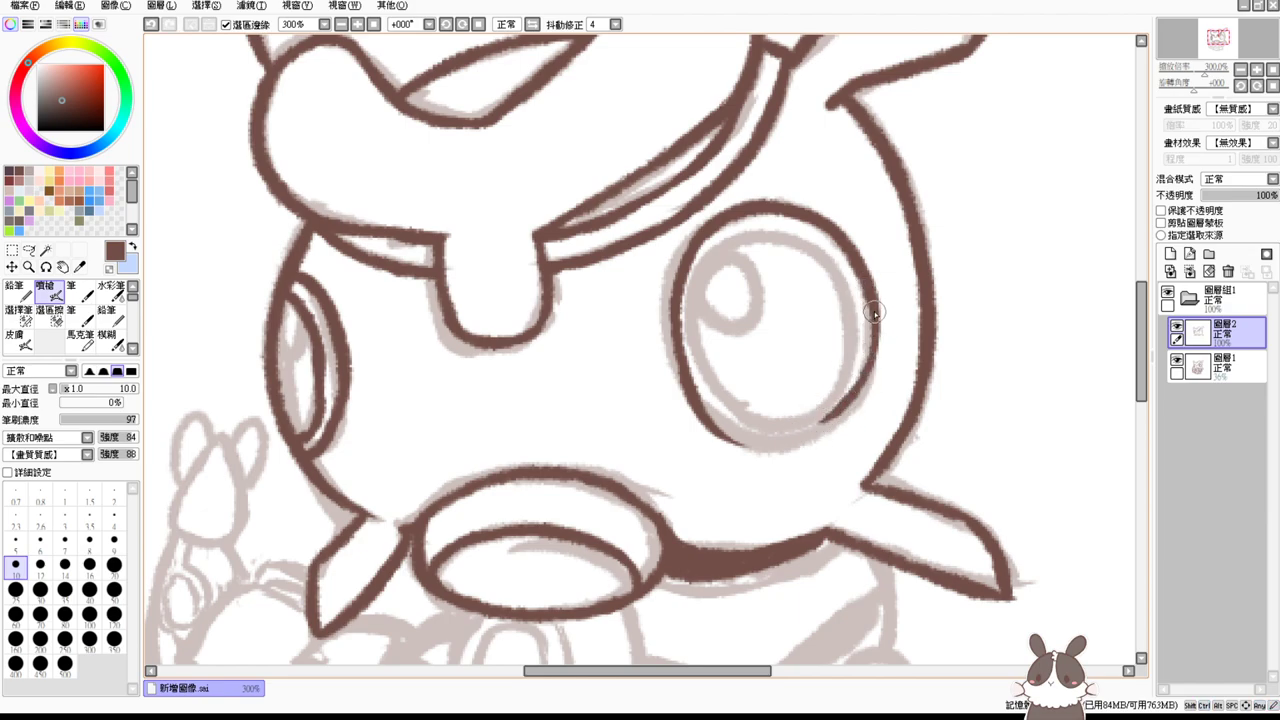
key("ctrl+z")
mouse_move(874, 311)
left_mouse_down()
mouse_move(851, 394)
mouse_move(812, 432)
left_mouse_up()
key("ctrl+z")
left_click_drag(714, 420, 815, 432)
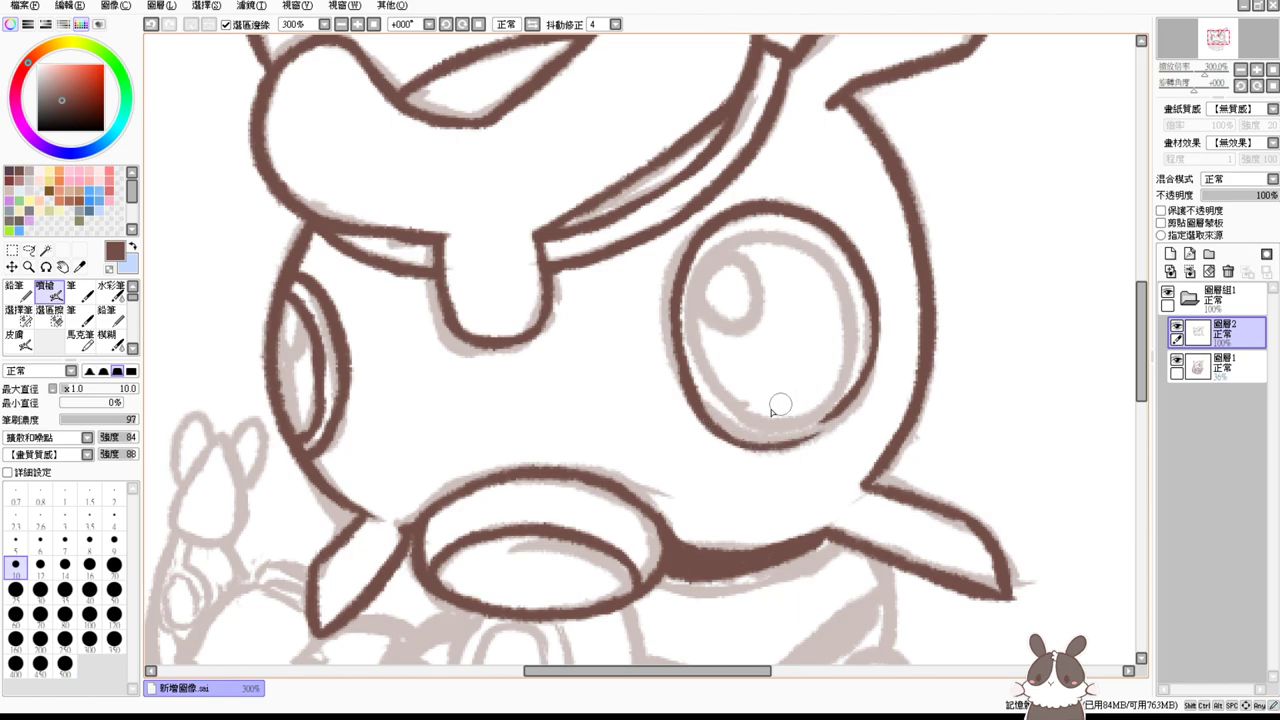
key("ctrl+z")
key("ctrl+z")
key("ctrl+z")
key("ctrl+z")
key("ctrl+z")
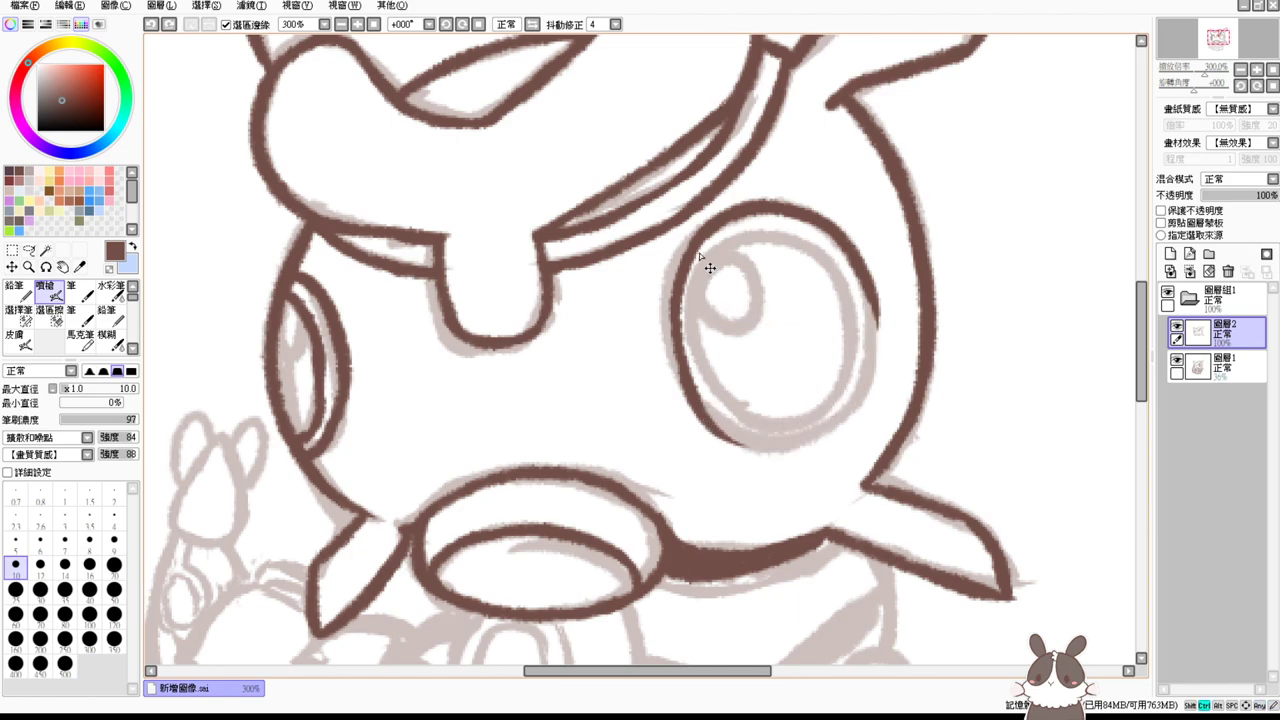
key("ctrl+z")
mouse_move(694, 234)
left_mouse_down()
mouse_move(663, 332)
mouse_move(700, 377)
left_mouse_up()
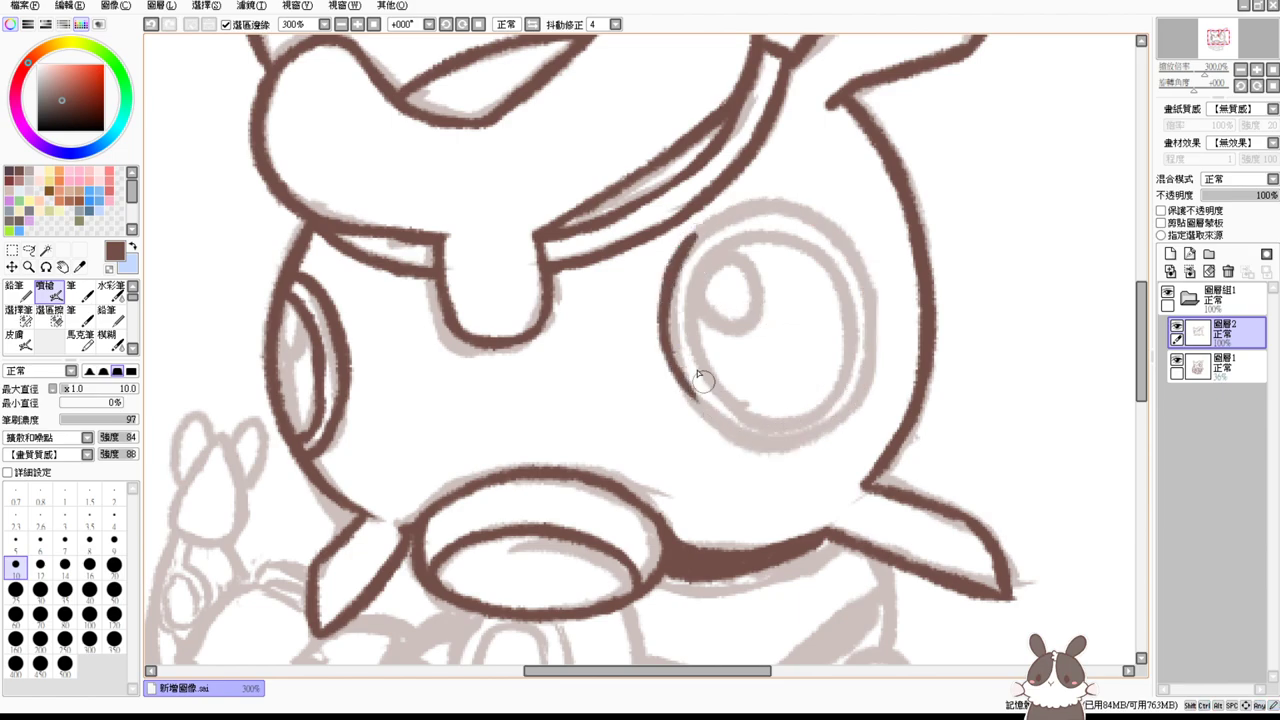
key("ctrl+z")
left_click_drag(685, 263, 722, 445)
key("ctrl+z")
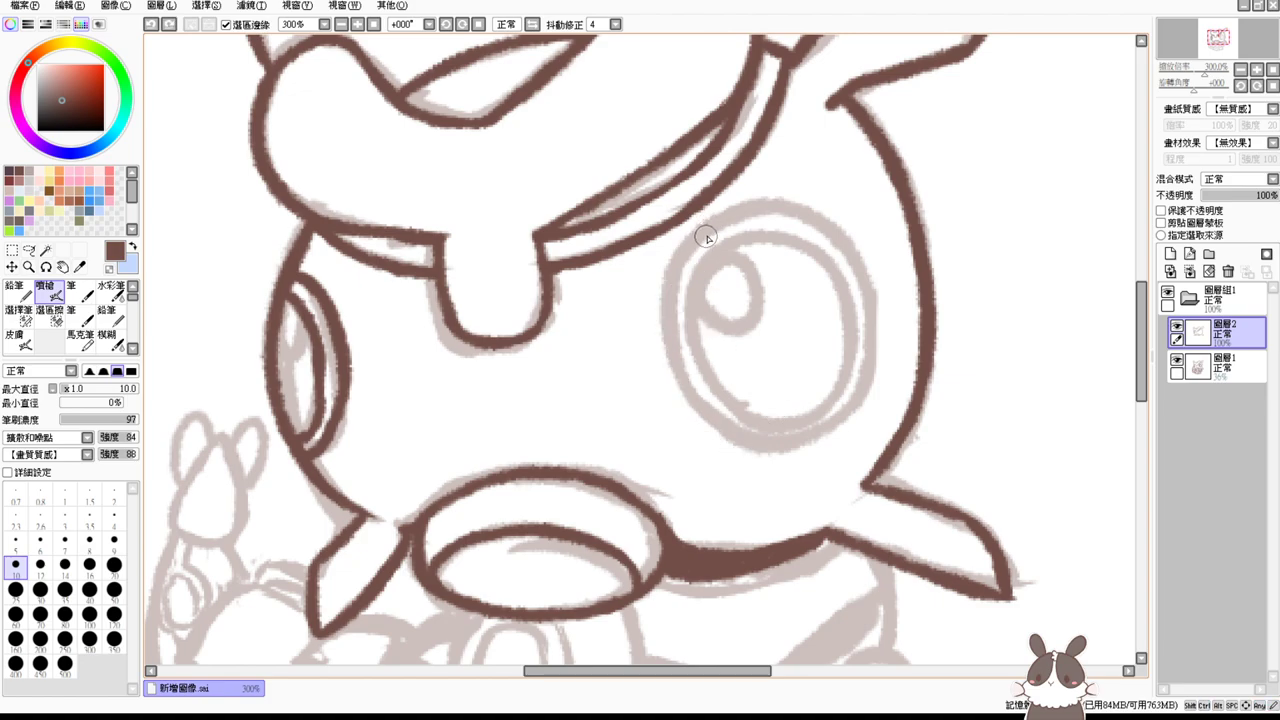
Step: Trace the large eye's outer outline along the side facing the mouth and over its upper arc
mouse_move(703, 232)
left_mouse_down()
mouse_move(683, 391)
mouse_move(791, 423)
mouse_move(680, 377)
mouse_move(826, 433)
left_mouse_up()
key("ctrl+z")
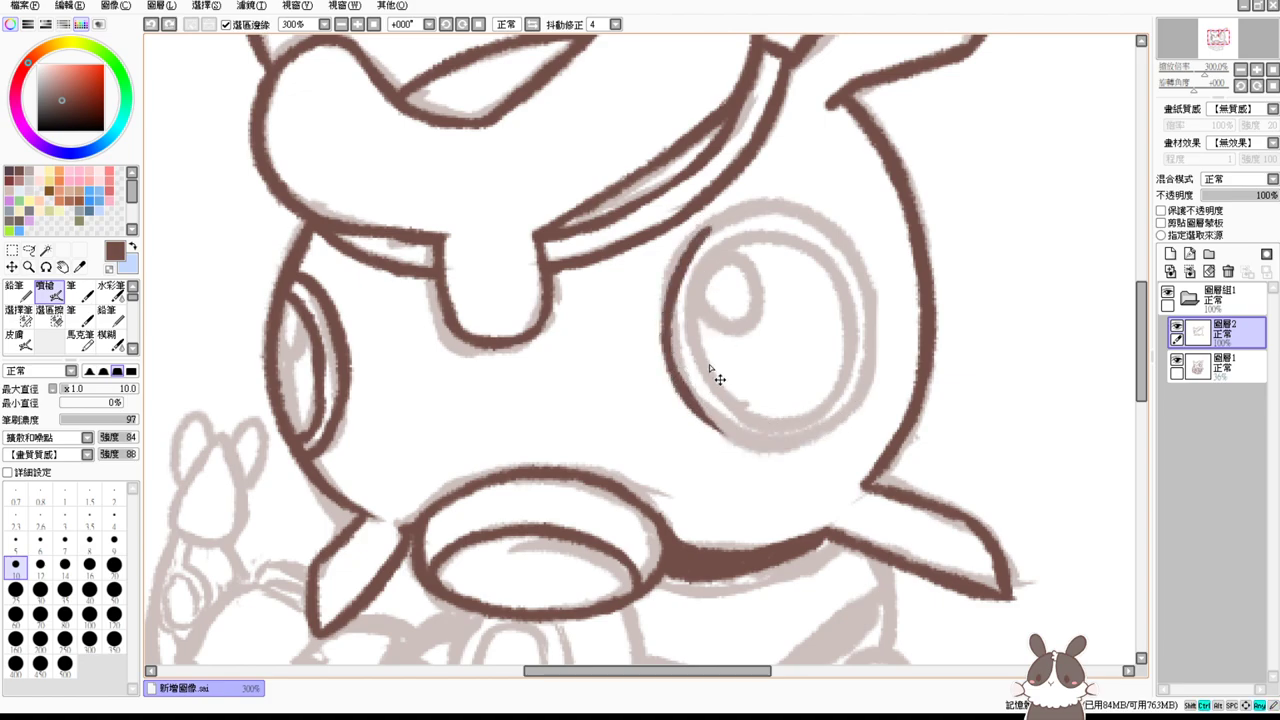
left_click_drag(693, 403, 815, 438)
mouse_move(697, 245)
left_mouse_down()
mouse_move(833, 239)
mouse_move(768, 220)
mouse_move(872, 220)
mouse_move(800, 231)
mouse_move(779, 209)
mouse_move(878, 290)
left_mouse_up()
key("ctrl+z")
key("ctrl+z")
mouse_move(771, 204)
left_mouse_down()
mouse_move(875, 300)
mouse_move(846, 416)
left_mouse_up()
key("ctrl+z")
Step: Trace the large eye's outline along the cheek side and close the oval along its underside
left_click_drag(866, 270, 814, 444)
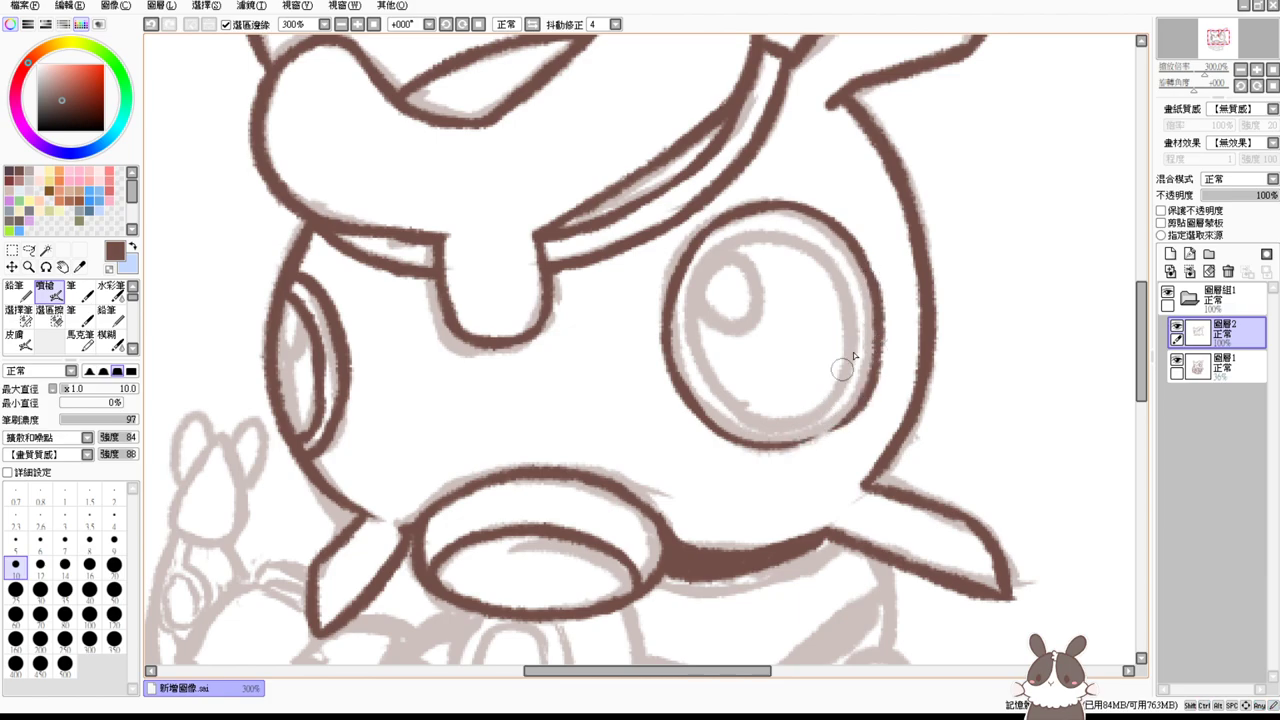
key("ctrl+z")
left_click_drag(862, 266, 828, 436)
key("ctrl+z")
mouse_move(862, 258)
left_mouse_down()
mouse_move(873, 318)
mouse_move(835, 410)
left_mouse_up()
left_click_drag(708, 414, 788, 452)
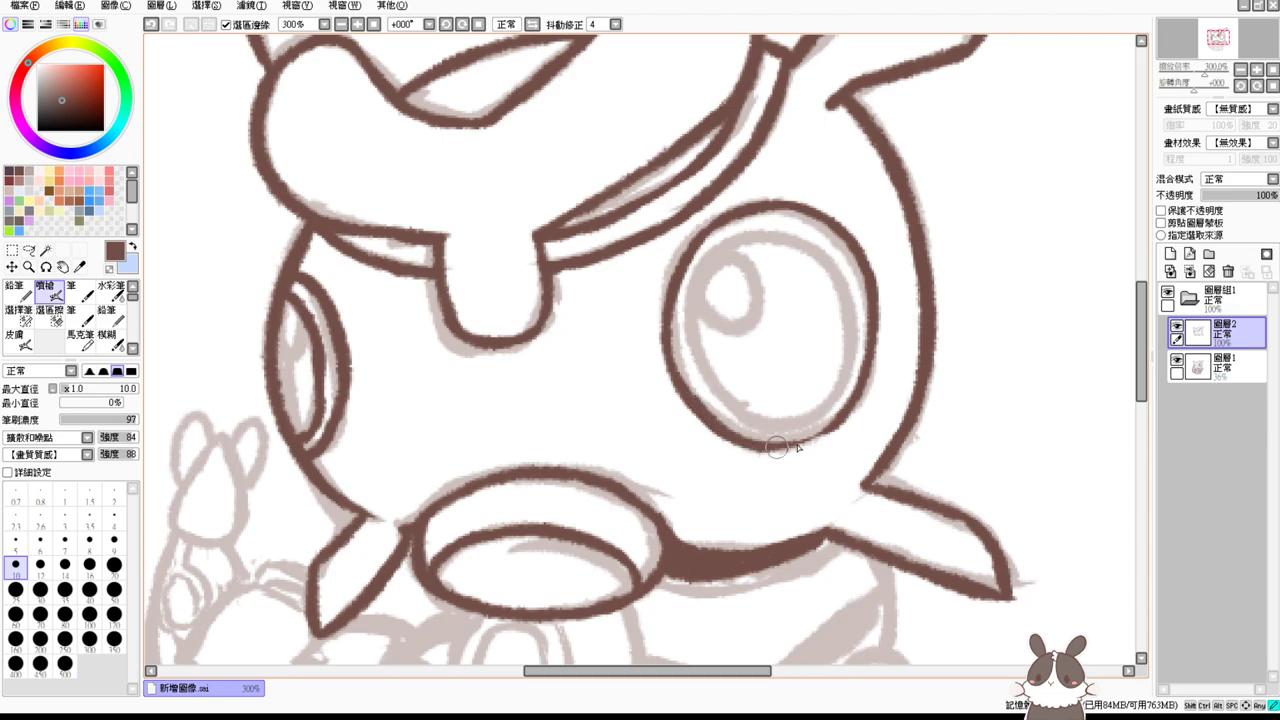
key("ctrl+z")
mouse_move(692, 404)
left_mouse_down()
mouse_move(748, 446)
mouse_move(810, 450)
left_mouse_up()
key("ctrl+z")
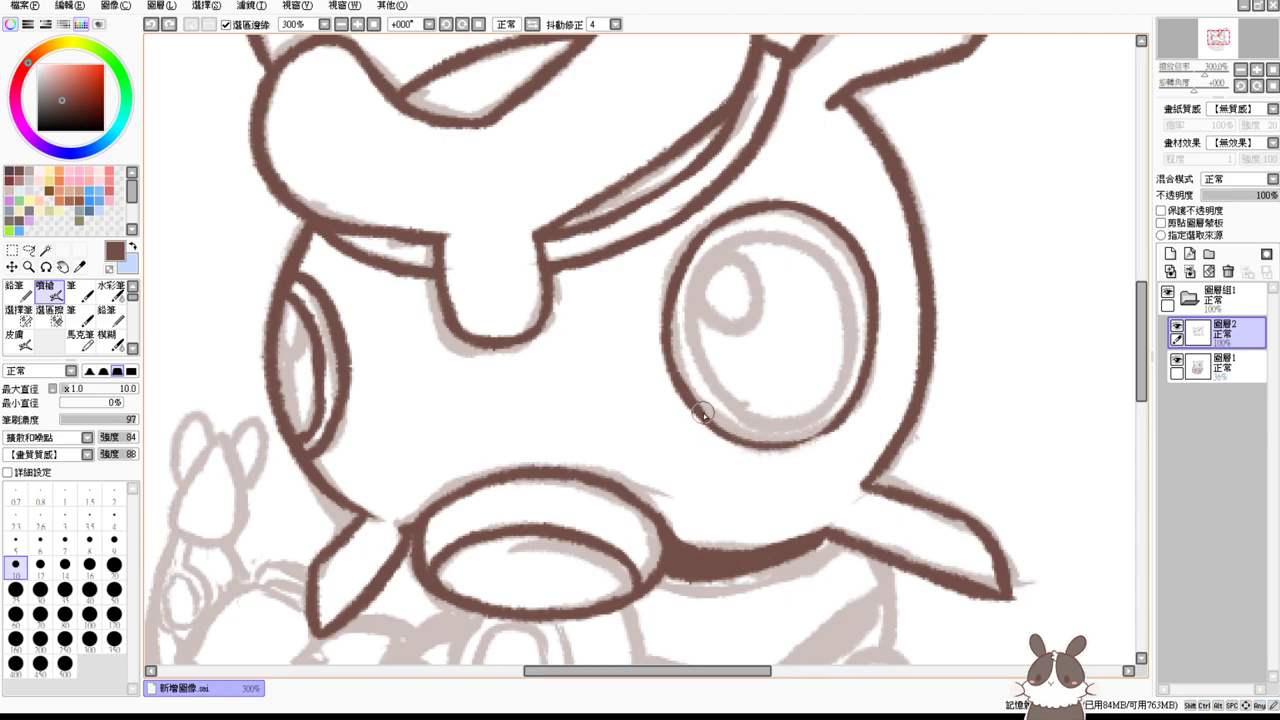
left_click_drag(700, 410, 826, 440)
key("ctrl+z")
left_click_drag(698, 408, 842, 416)
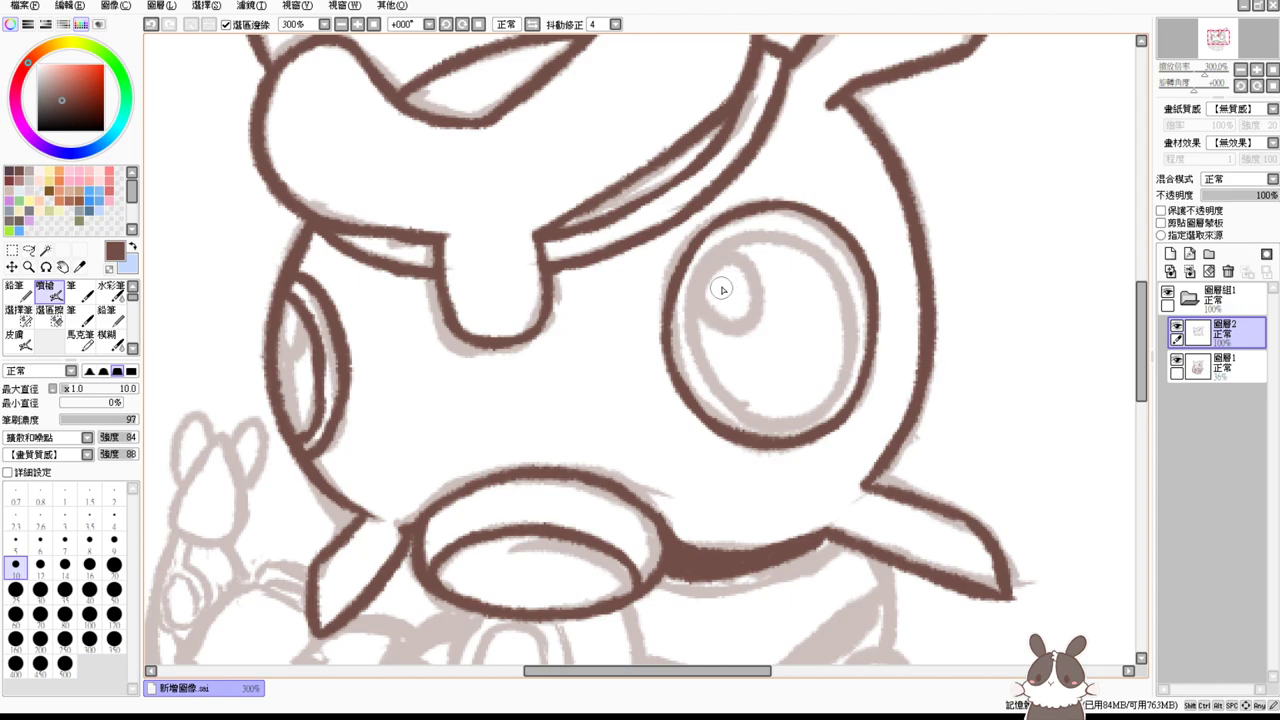
mouse_move(721, 265)
left_mouse_down()
mouse_move(694, 277)
mouse_move(700, 410)
left_mouse_up()
key("ctrl+z")
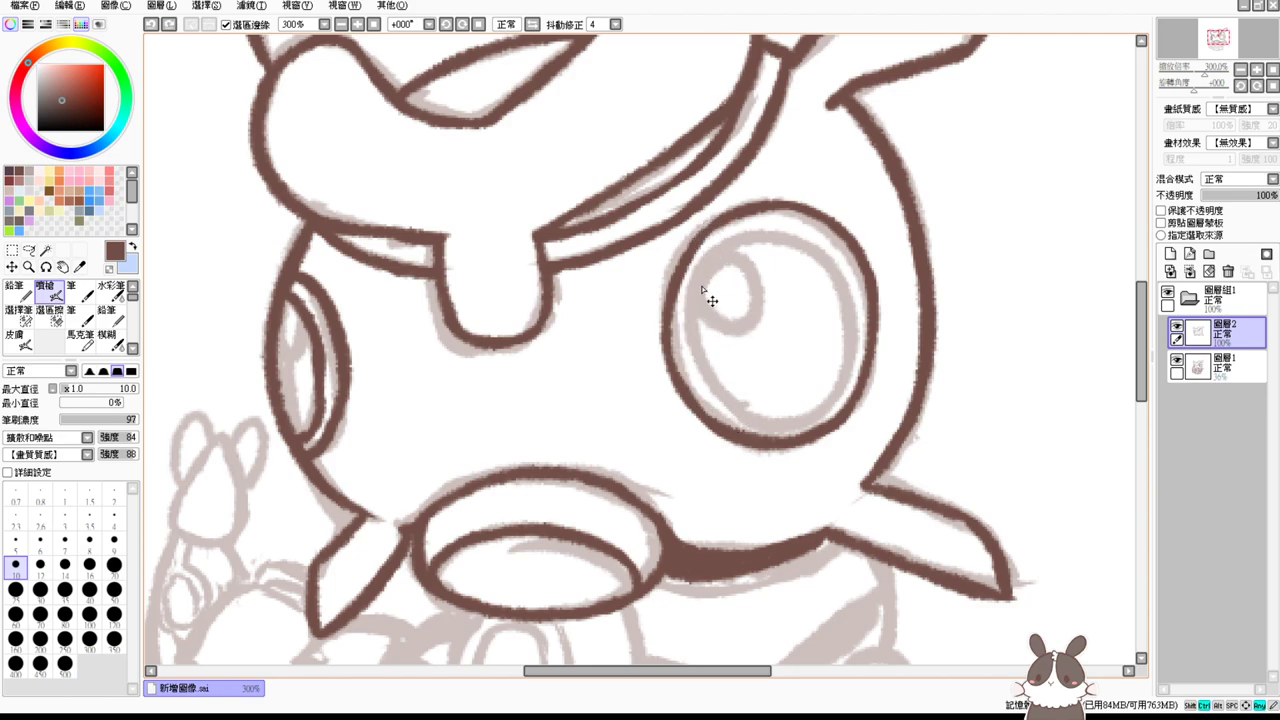
key("ctrl+z")
mouse_move(709, 257)
left_mouse_down()
mouse_move(734, 400)
mouse_move(711, 258)
mouse_move(747, 395)
left_mouse_up()
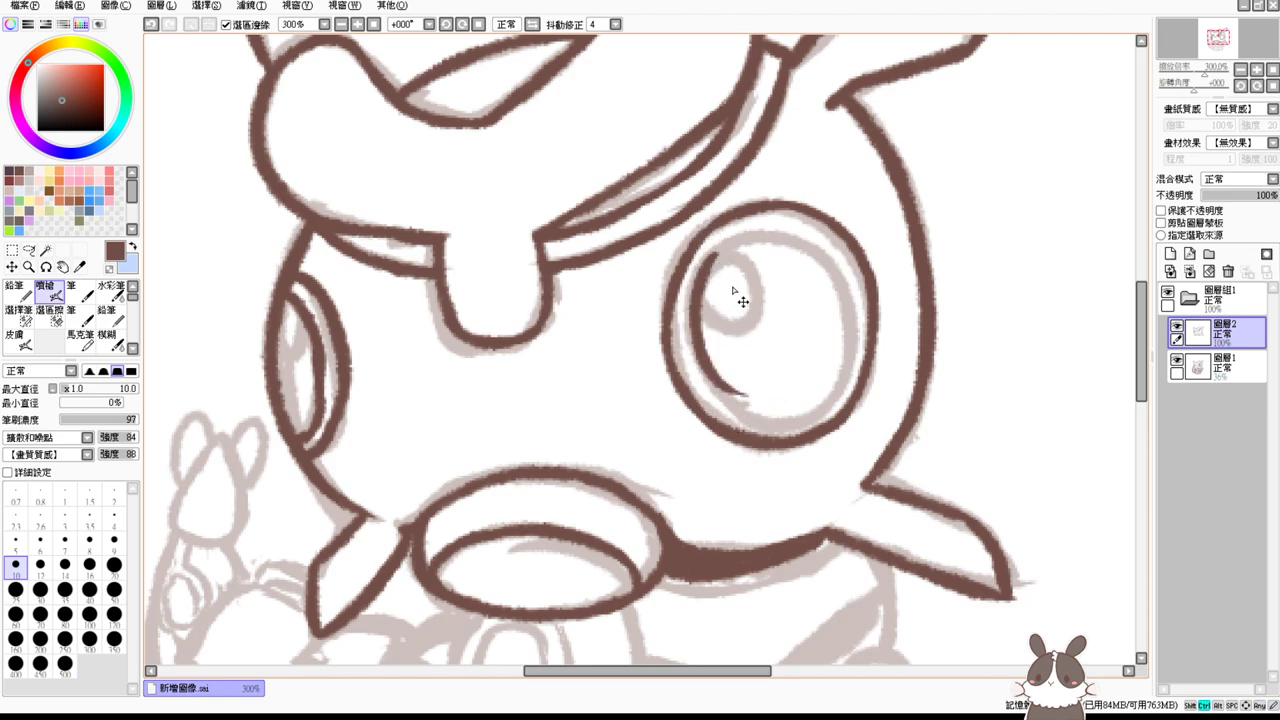
key("ctrl+z")
left_click_drag(717, 254, 750, 408)
key("ctrl+z")
left_click_drag(713, 259, 747, 419)
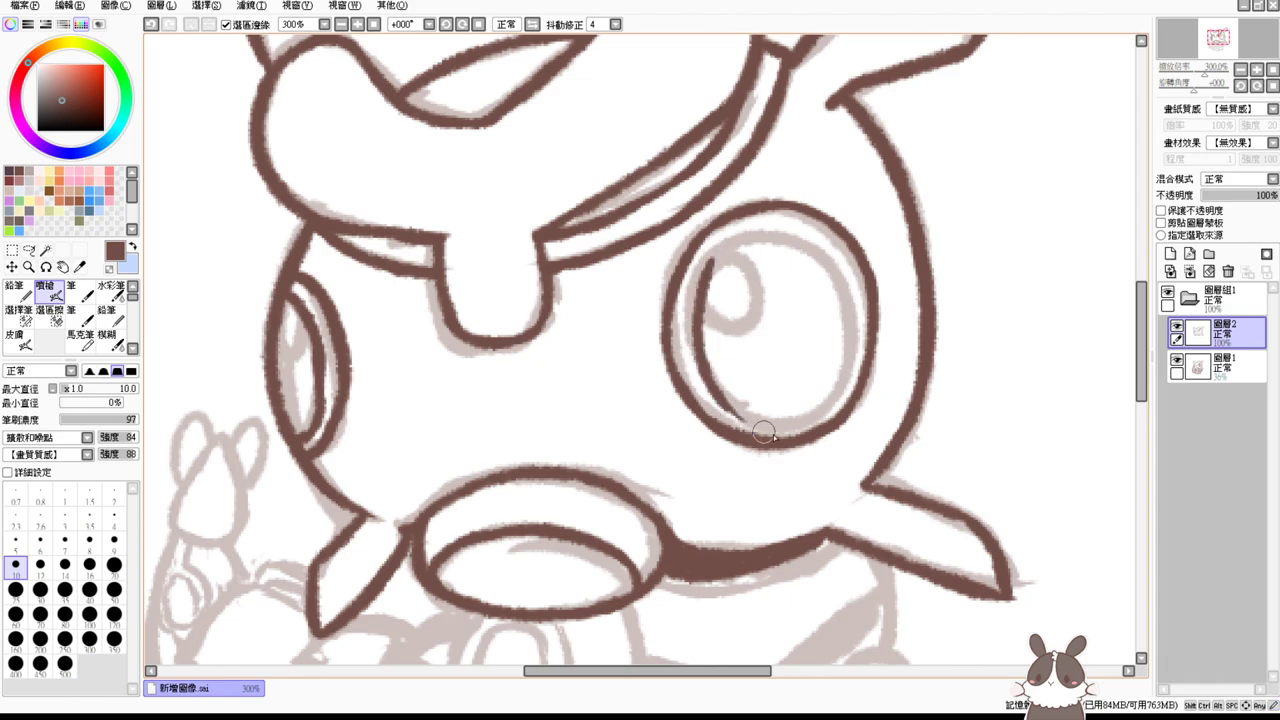
key("ctrl+z")
Step: Trace the upper arc of the large eye's inner outline
left_click_drag(698, 288, 829, 251)
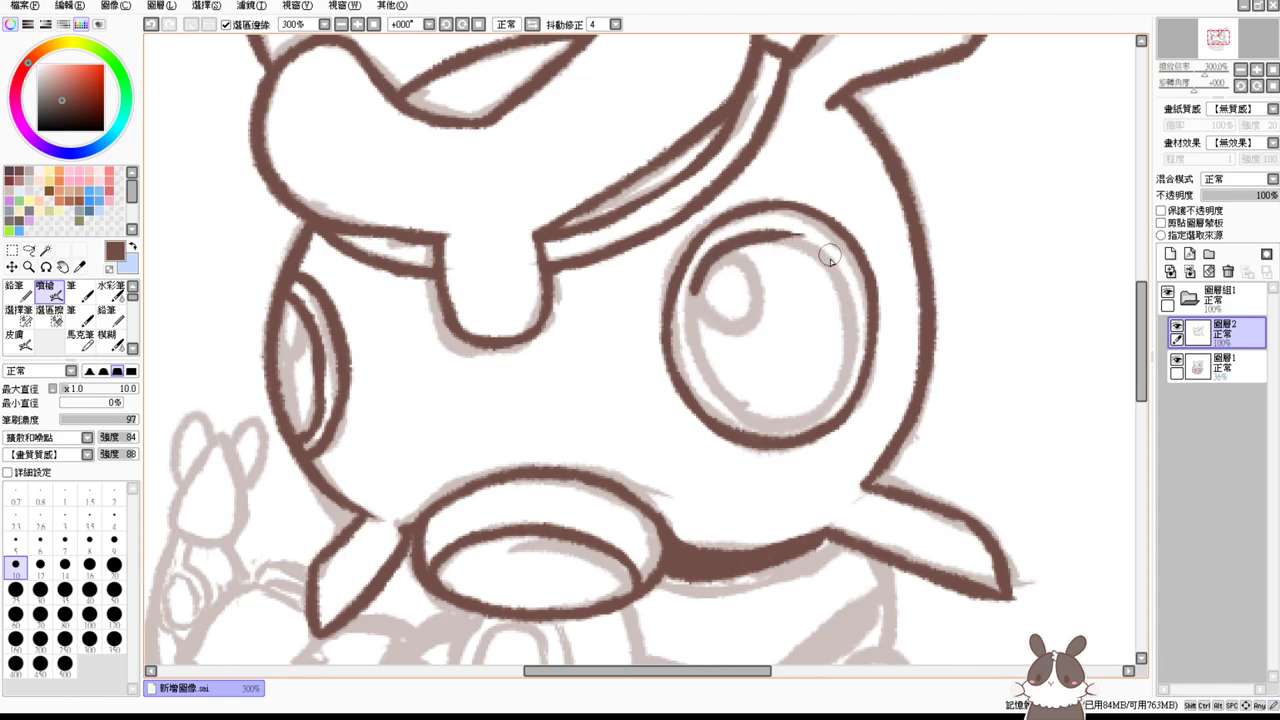
key("ctrl+z")
left_click_drag(697, 284, 836, 268)
key("ctrl+z")
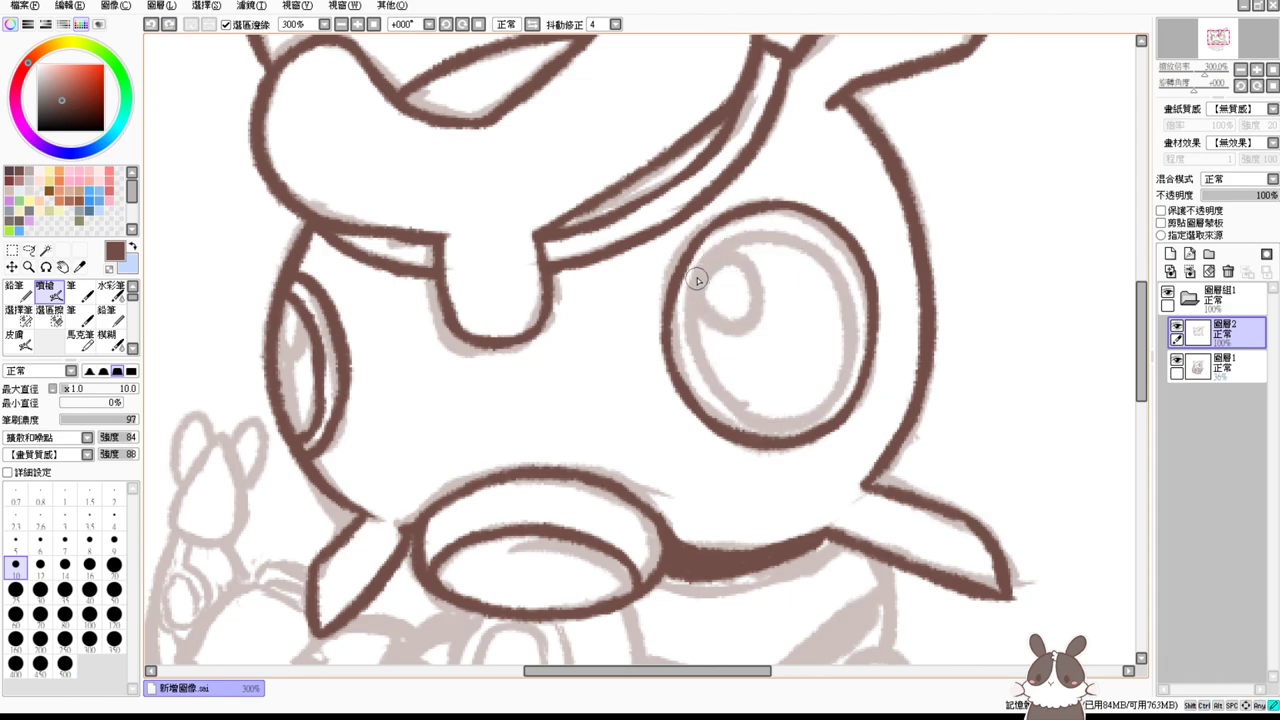
left_click_drag(697, 280, 836, 272)
key("ctrl+z")
left_click_drag(698, 272, 835, 271)
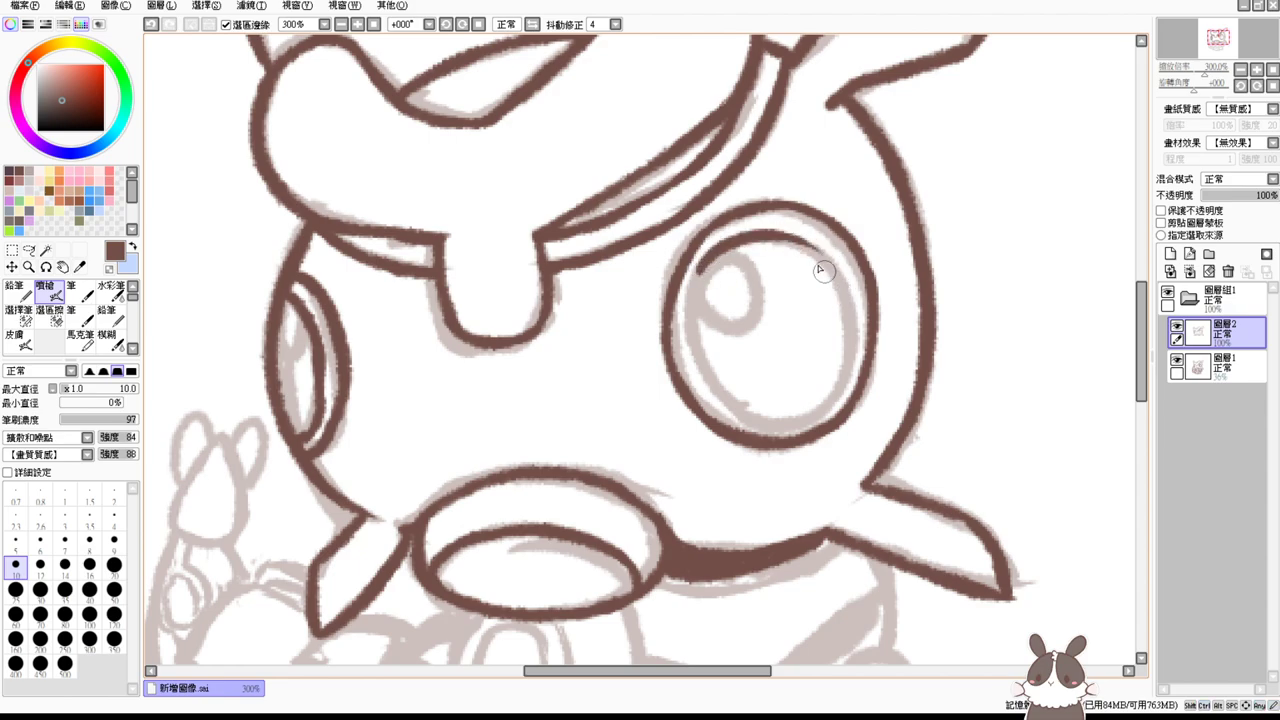
Step: Ink the upper and right curve of the large eye's inner ring in brown over the sketch on 圖層2
mouse_move(779, 241)
left_mouse_down()
mouse_move(836, 270)
mouse_move(858, 340)
left_mouse_up()
key("ctrl+z")
left_click_drag(778, 242, 838, 332)
key("ctrl+z")
mouse_move(777, 242)
left_mouse_down()
mouse_move(835, 268)
mouse_move(818, 404)
left_mouse_up()
left_click_drag(706, 264, 719, 356)
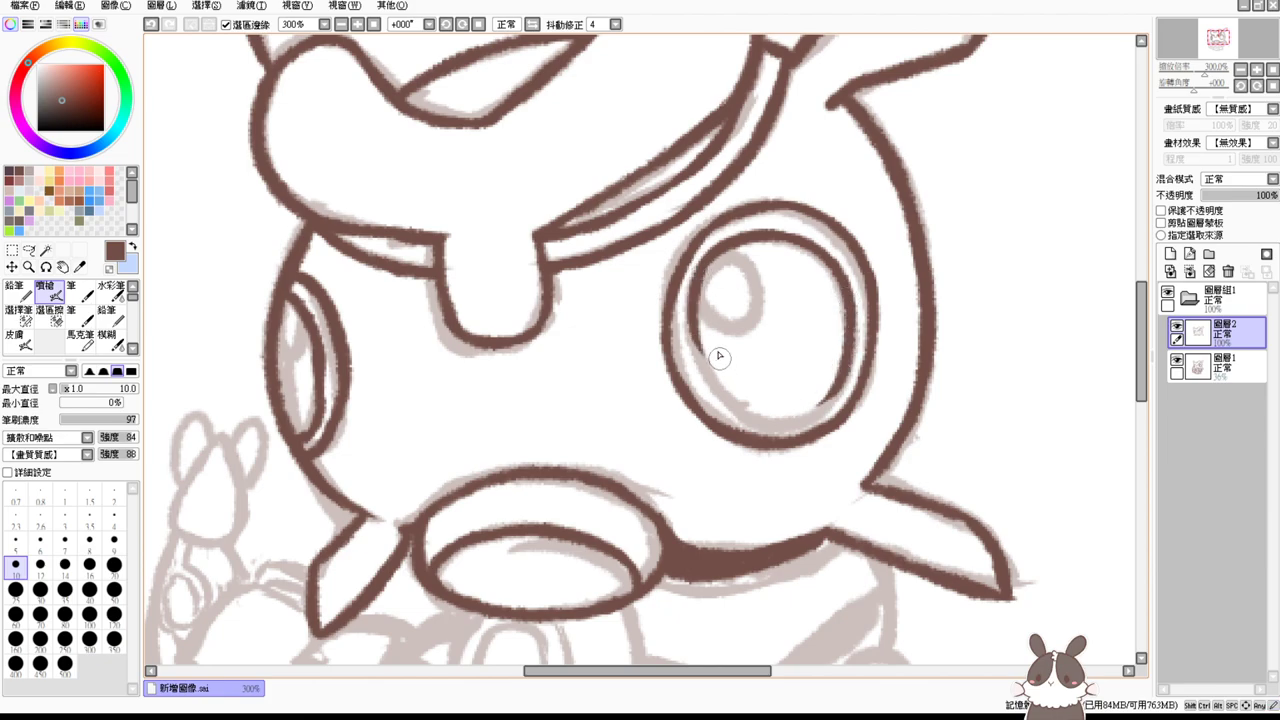
Step: Ink the left and lower curve to close the large eye's inner ring, and check it with the 圖層1 sketch hidden
left_click_drag(698, 297, 752, 401)
key("ctrl+z")
key("ctrl+z")
left_click_drag(706, 260, 702, 367)
key("ctrl+z")
left_click_drag(706, 260, 711, 387)
key("ctrl+z")
left_click_drag(704, 264, 733, 405)
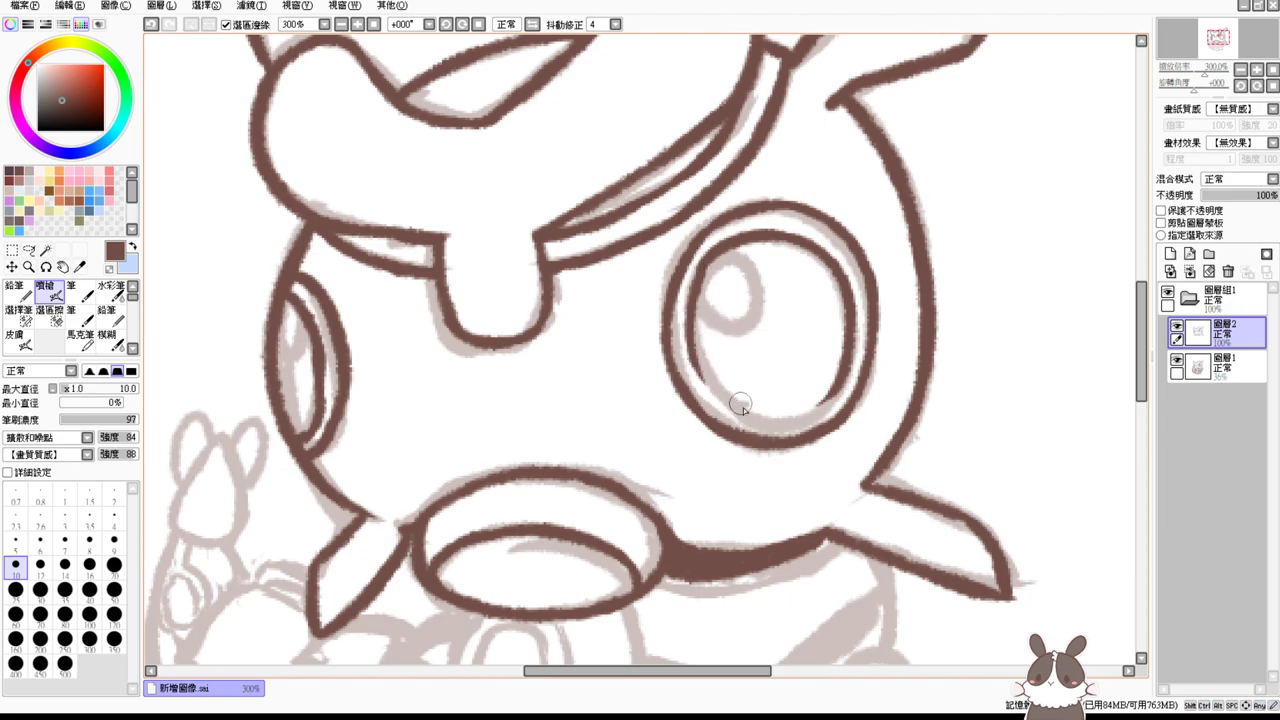
key("ctrl+z")
mouse_move(704, 262)
left_mouse_down()
mouse_move(692, 354)
mouse_move(700, 266)
mouse_move(699, 356)
mouse_move(734, 411)
left_mouse_up()
key("ctrl+z")
key("ctrl+z")
mouse_move(690, 330)
left_mouse_down()
mouse_move(713, 377)
mouse_move(702, 377)
mouse_move(785, 418)
left_mouse_up()
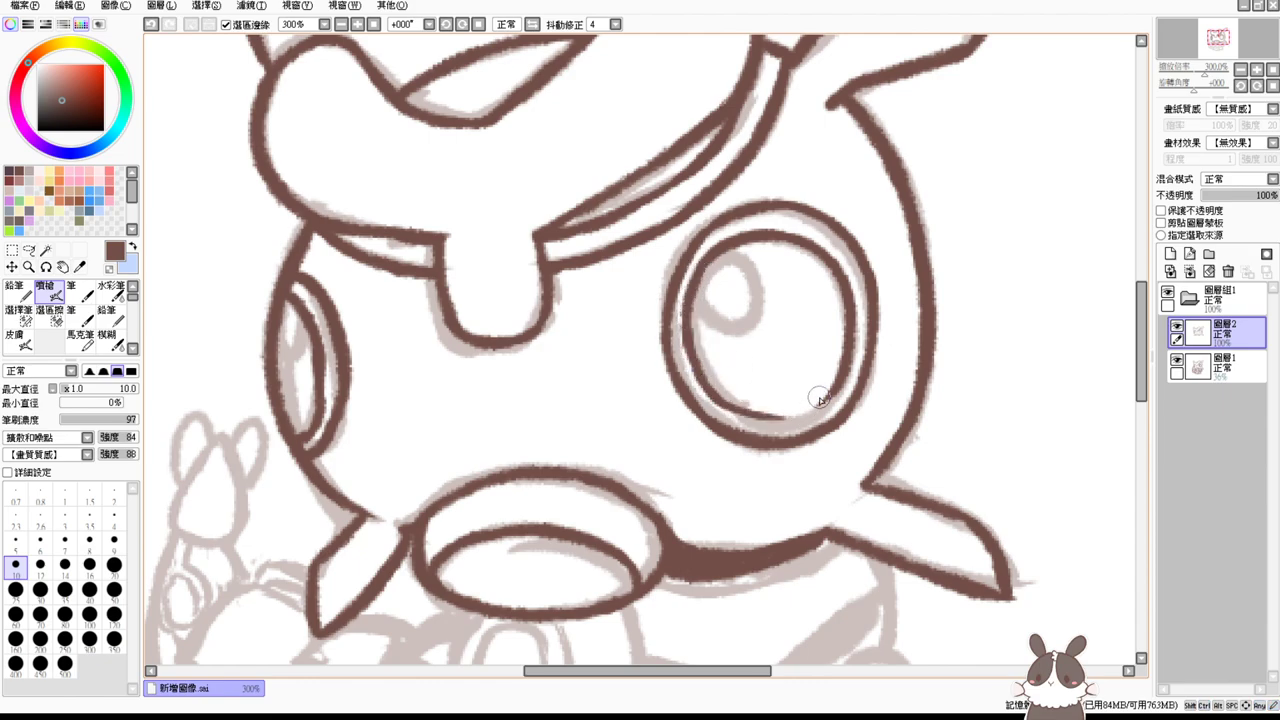
key("ctrl+z")
mouse_move(700, 370)
left_mouse_down()
mouse_move(812, 396)
mouse_move(843, 375)
left_mouse_up()
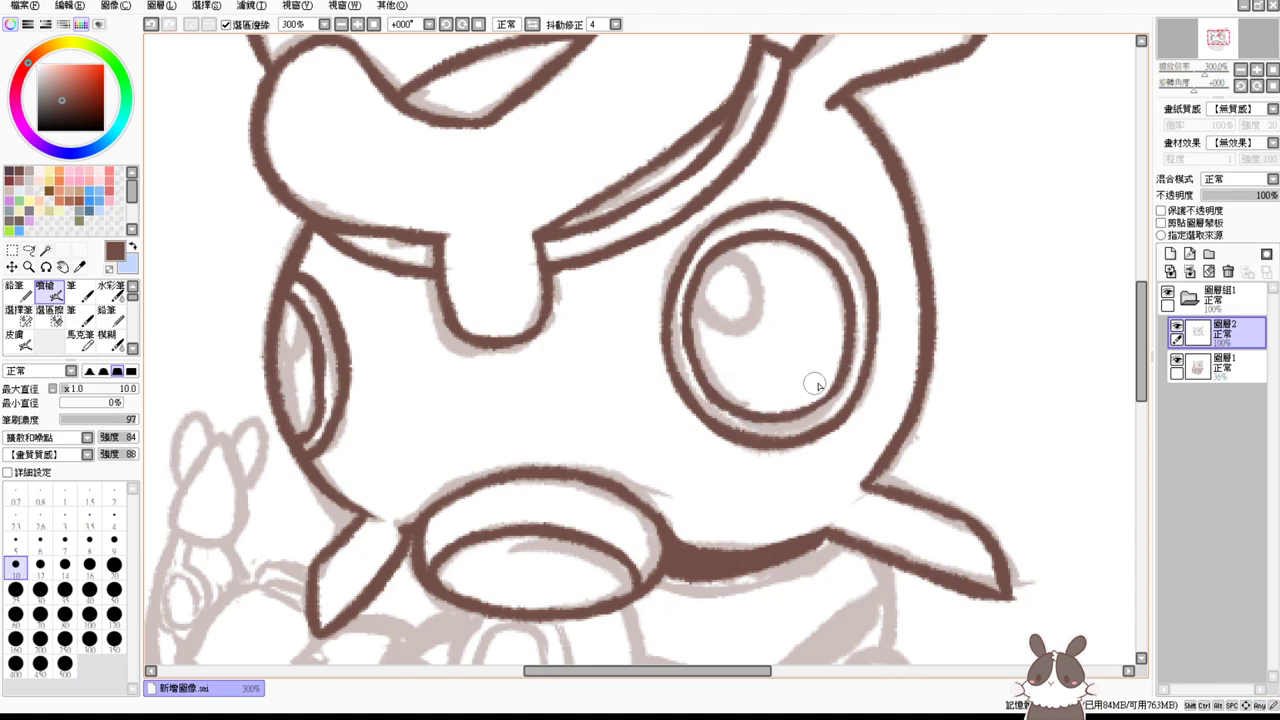
left_click(1179, 359)
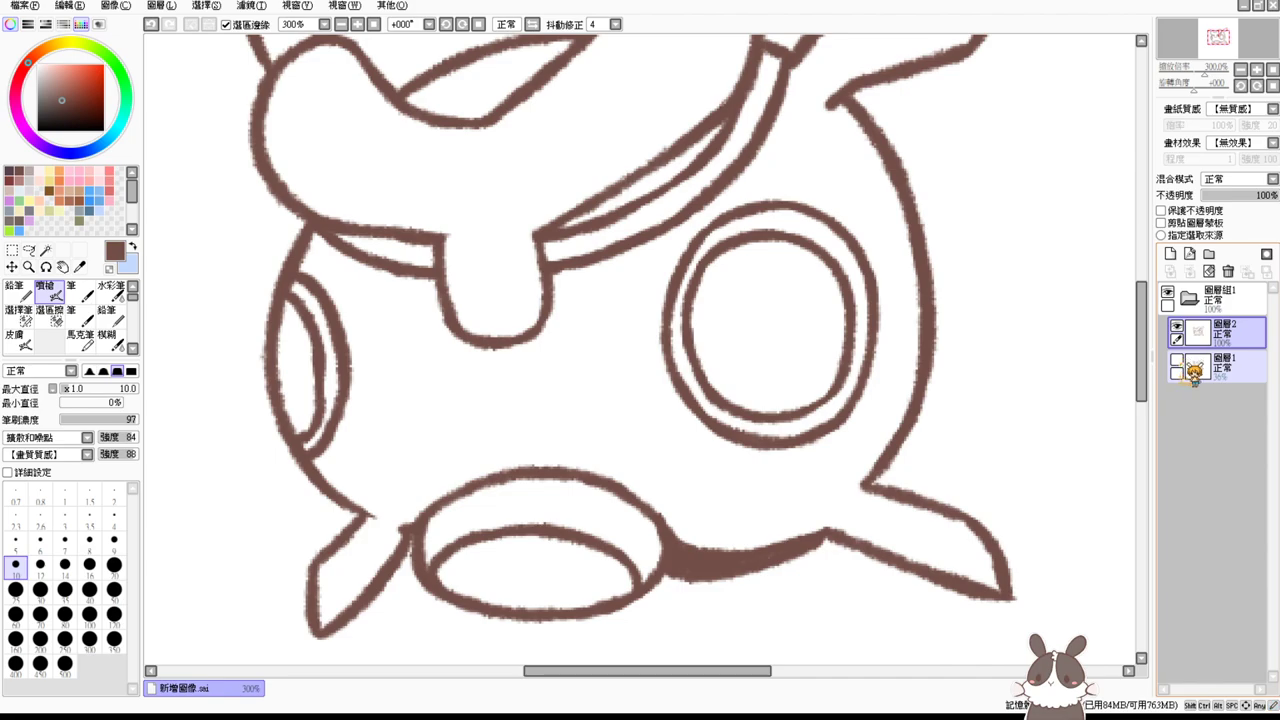
left_click(1177, 360)
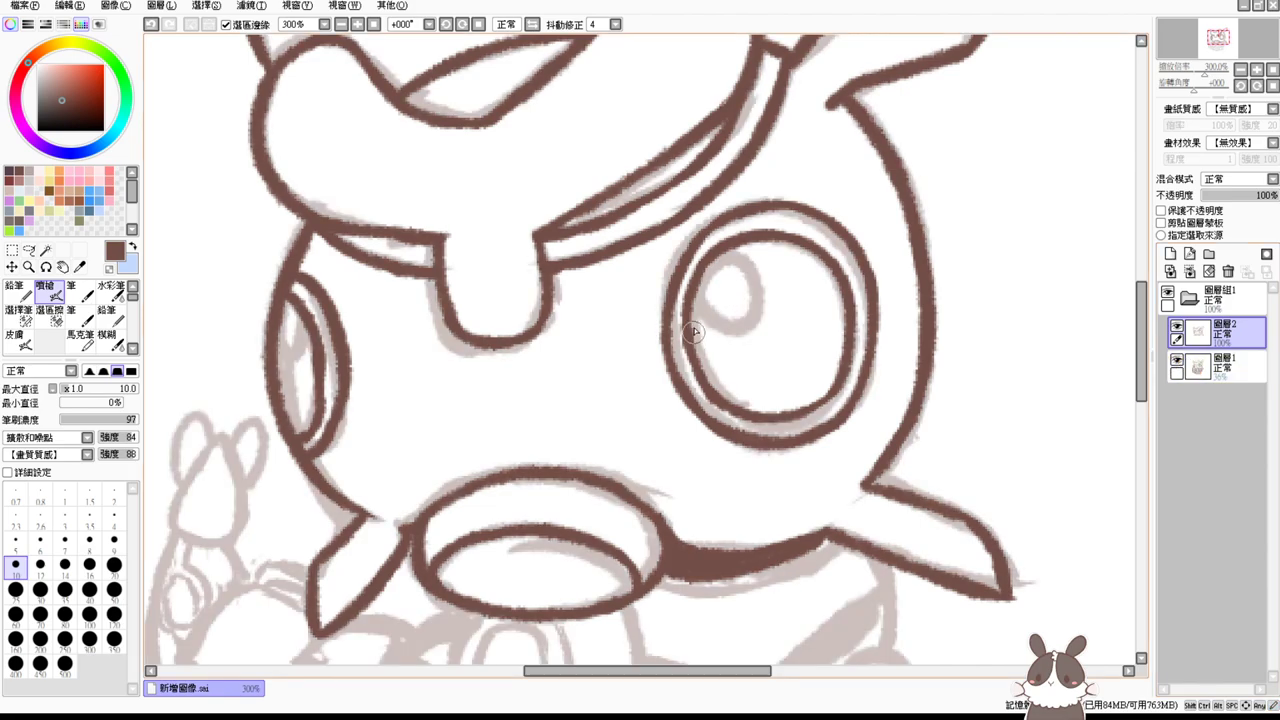
mouse_move(699, 281)
left_mouse_down()
mouse_move(727, 246)
mouse_move(702, 277)
left_mouse_up()
key("ctrl+z")
left_click_drag(838, 370, 792, 411)
key("ctrl+z")
left_click_drag(836, 375, 768, 410)
key("ctrl+z")
scroll(745, 258, "down", 2)
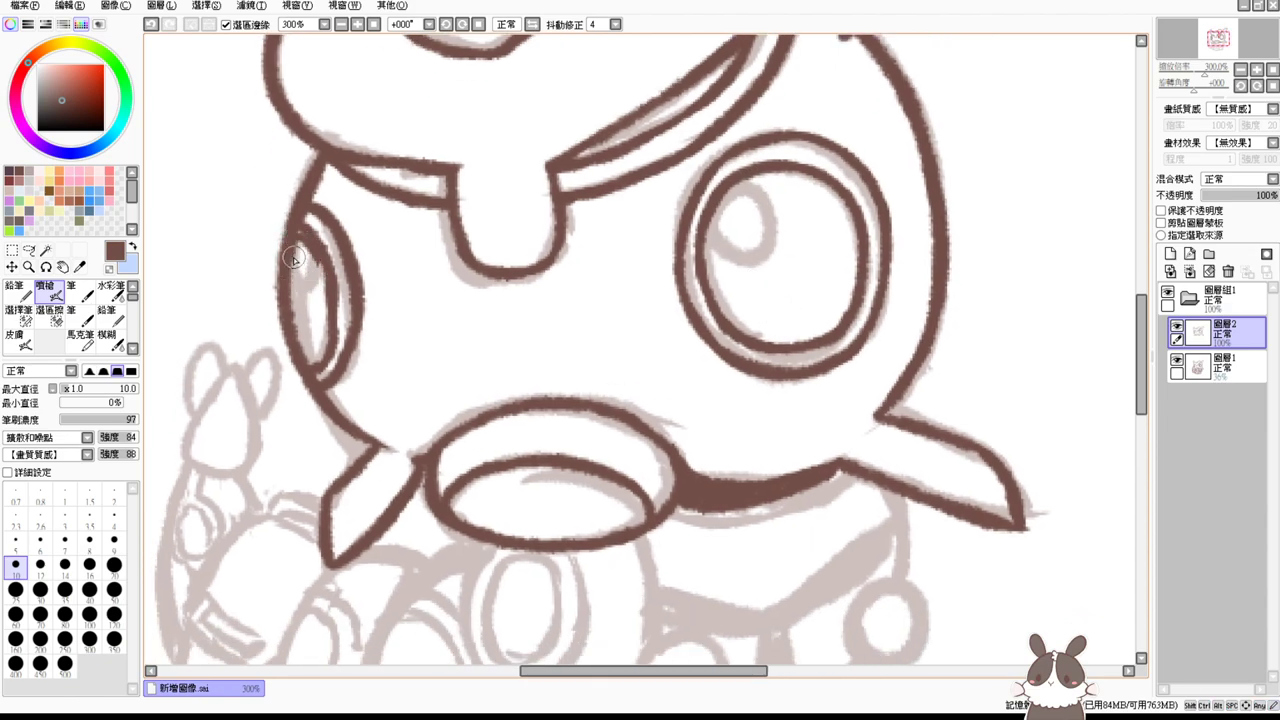
key("ctrl+z")
left_click_drag(298, 233, 296, 288)
key("ctrl+z")
key("space")
mouse_move(925, 493)
left_mouse_down()
mouse_move(931, 480)
mouse_move(934, 532)
mouse_move(928, 449)
mouse_move(962, 372)
left_mouse_up()
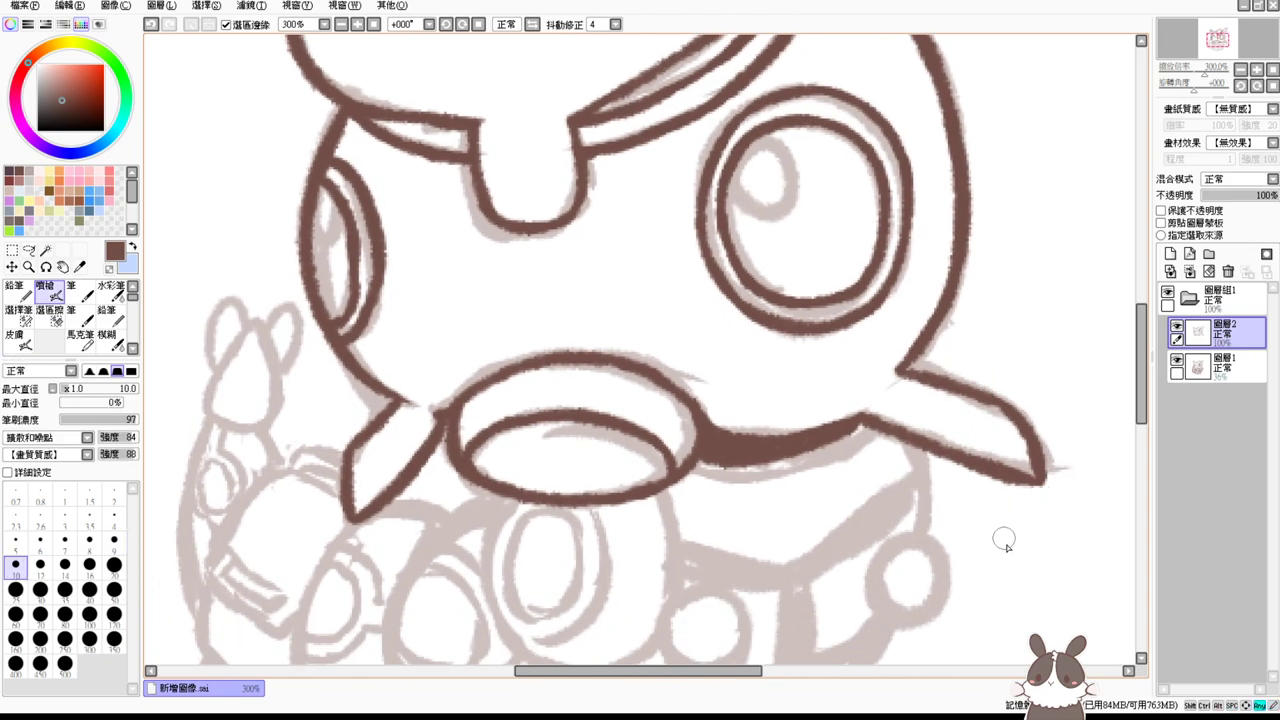
scroll(1000, 510, "down", 1)
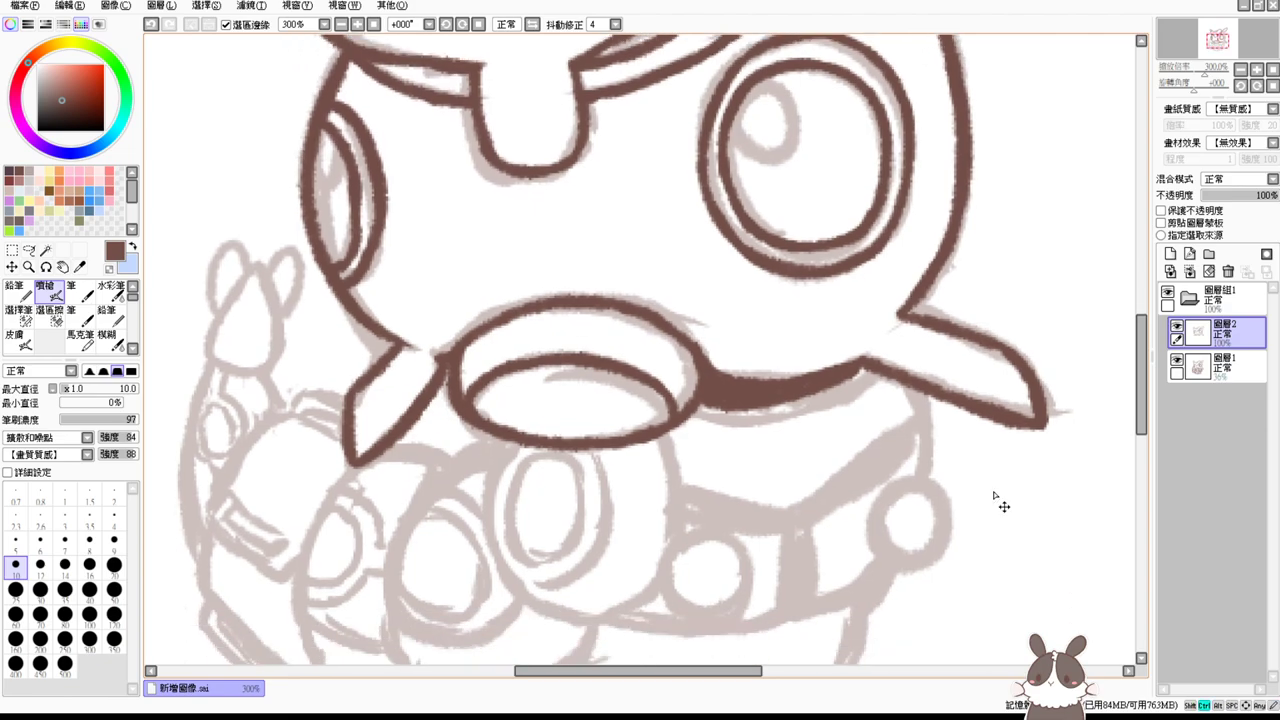
scroll(994, 496, "up", 1)
left_click_drag(884, 479, 905, 411)
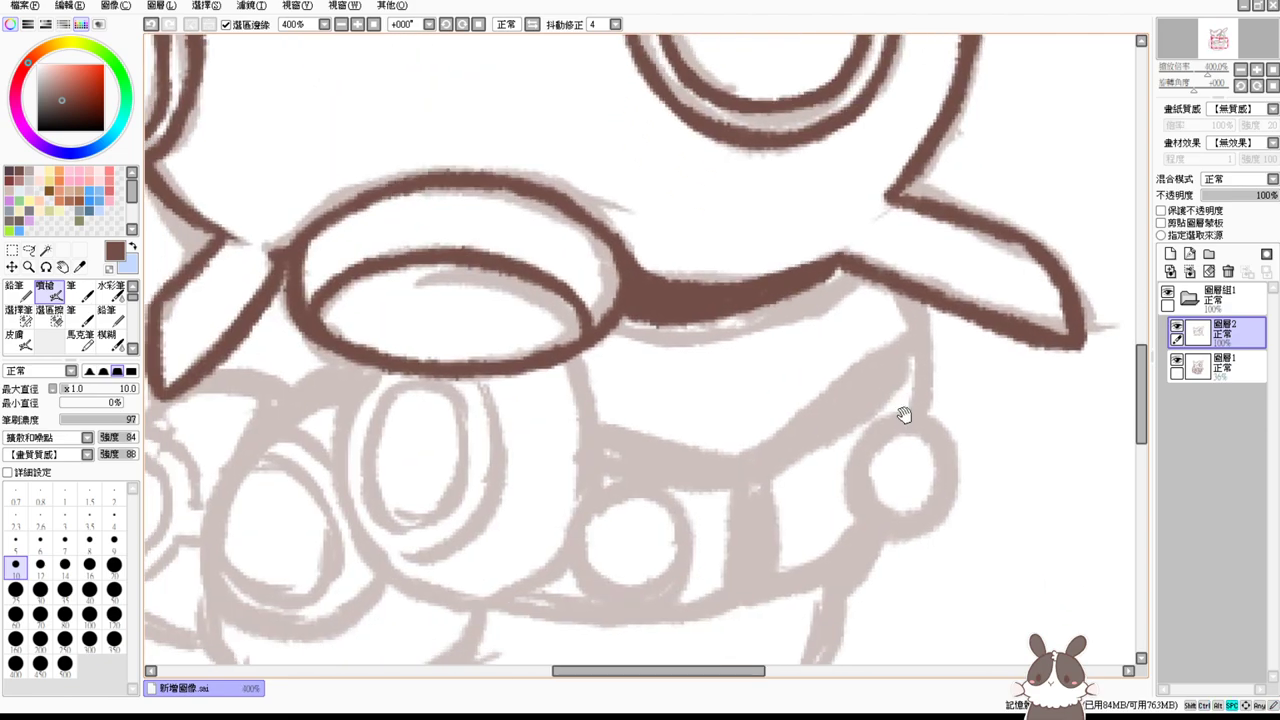
mouse_move(369, 366)
left_mouse_down()
mouse_move(343, 480)
mouse_move(370, 520)
left_mouse_up()
key("ctrl+z")
left_click_drag(373, 369, 386, 553)
key("ctrl+z")
mouse_move(376, 370)
left_mouse_down()
mouse_move(356, 514)
mouse_move(377, 542)
left_mouse_up()
key("ctrl+z")
left_click_drag(373, 370, 383, 556)
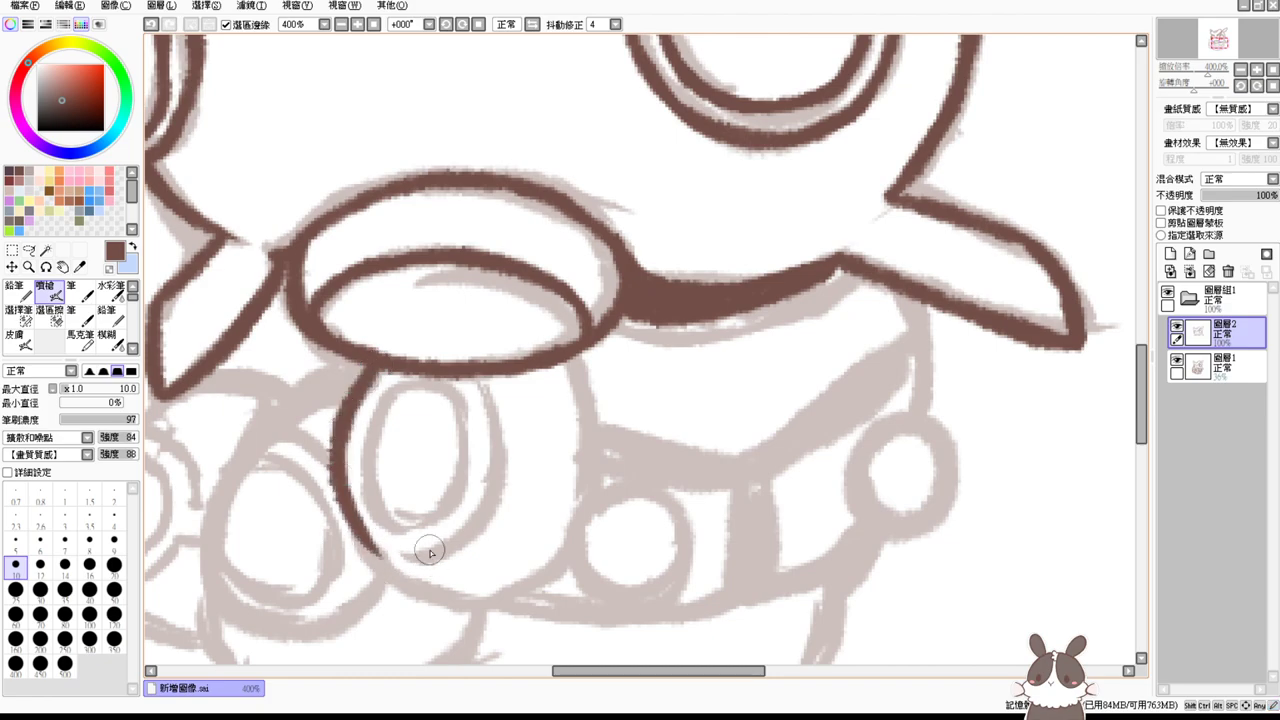
key("ctrl+z")
left_click_drag(376, 364, 398, 566)
key("ctrl+z")
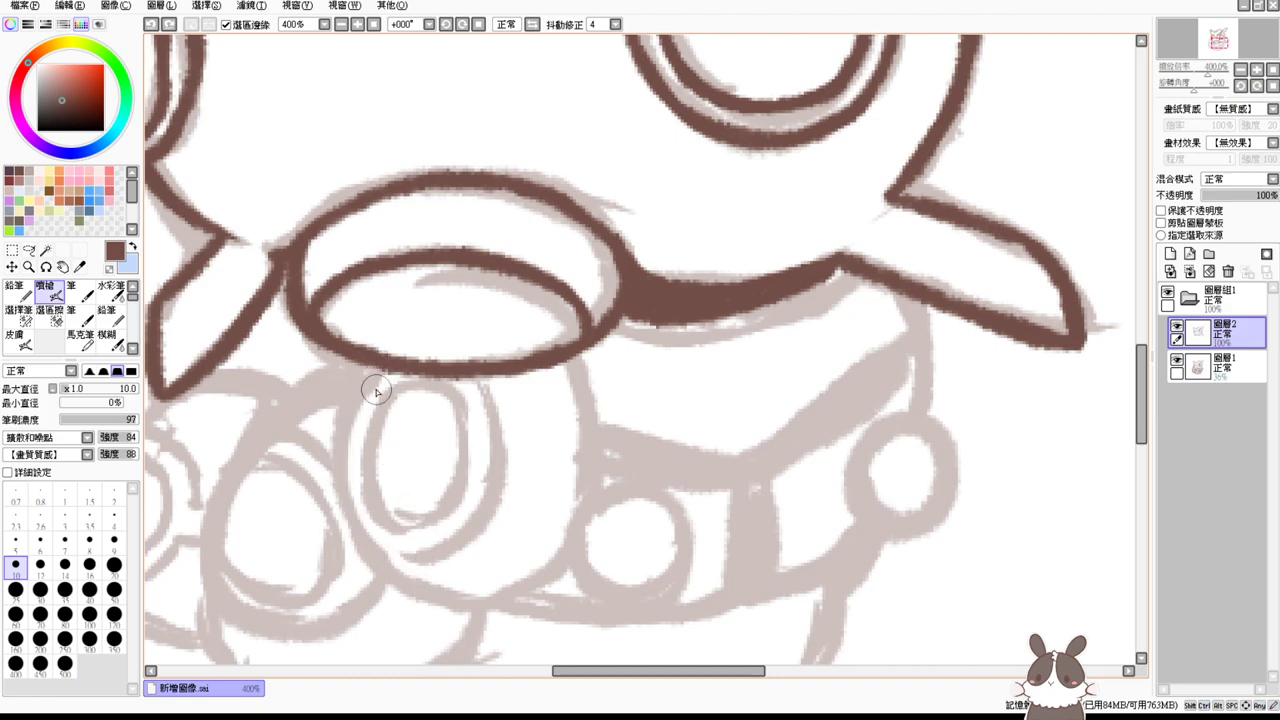
mouse_move(364, 378)
left_mouse_down()
mouse_move(350, 409)
mouse_move(348, 552)
left_mouse_up()
key("ctrl+z")
mouse_move(376, 364)
left_mouse_down()
mouse_move(335, 441)
mouse_move(360, 522)
left_mouse_up()
mouse_move(571, 354)
left_mouse_down()
mouse_move(570, 515)
mouse_move(588, 457)
left_mouse_up()
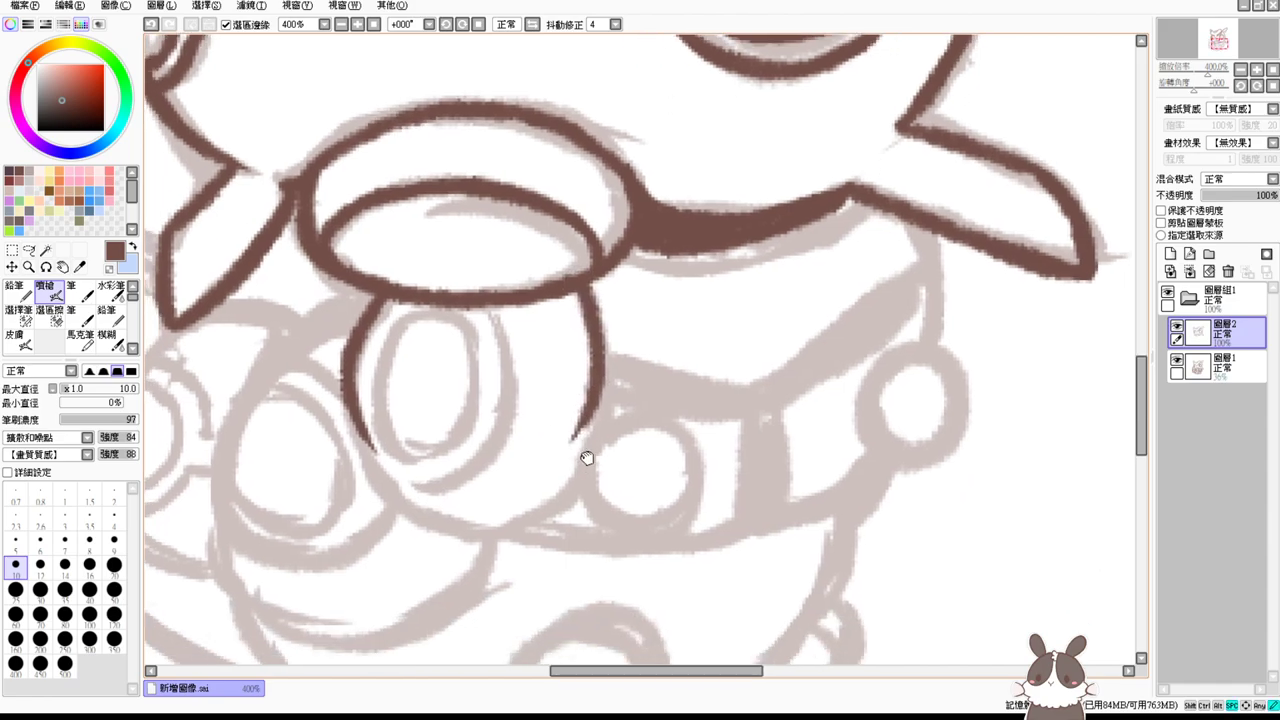
key("ctrl+z")
key("ctrl+z")
Step: Ink both sides and the rounded base of the oval shape directly below the muzzle
left_click_drag(385, 296, 357, 458)
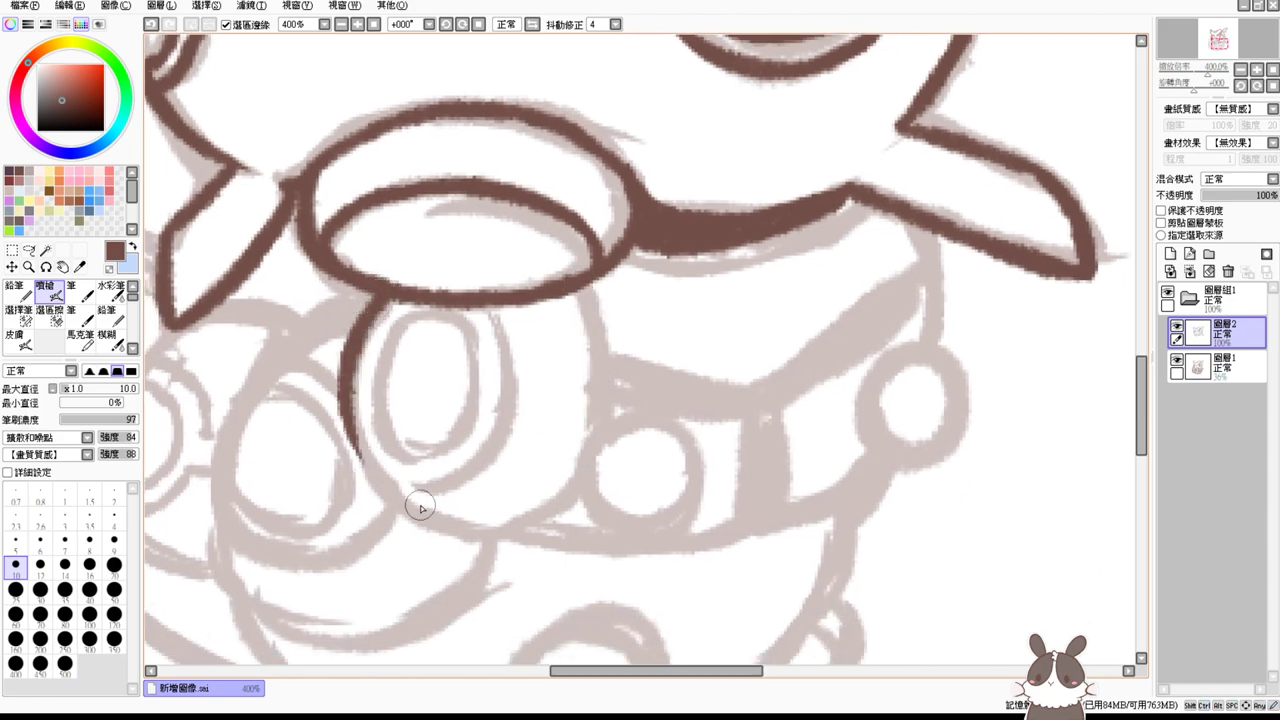
left_click_drag(602, 289, 572, 474)
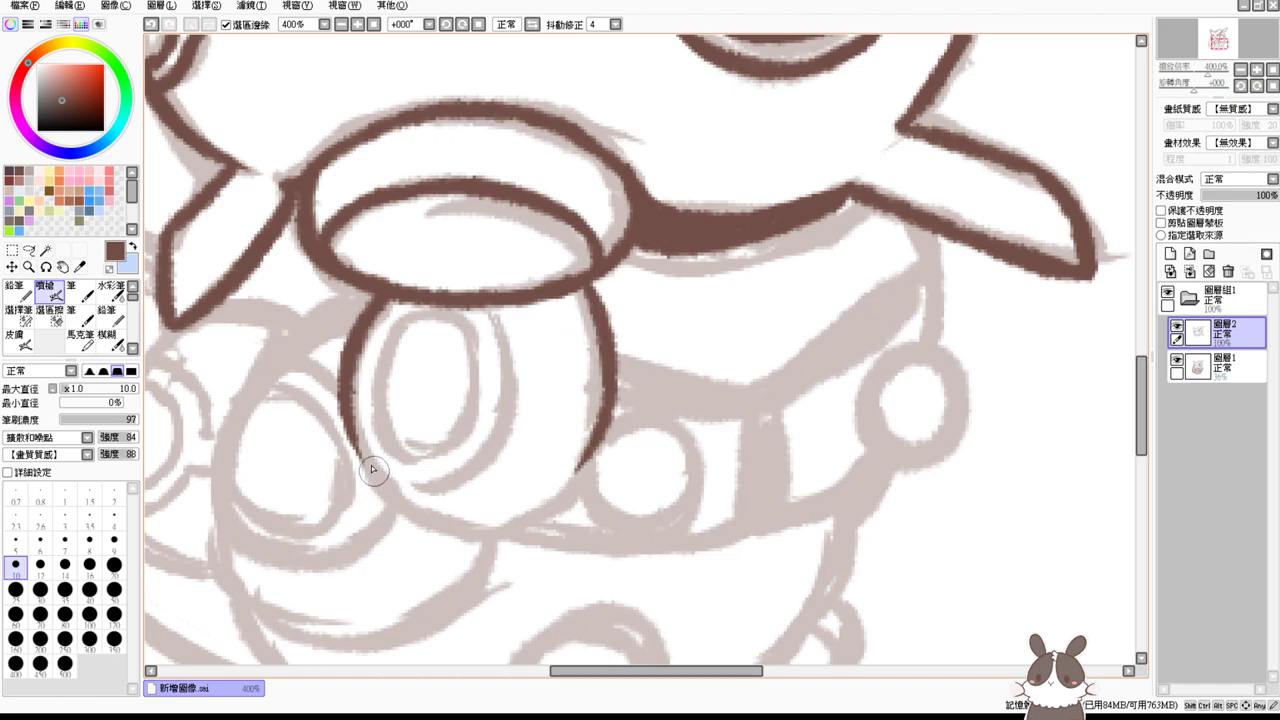
mouse_move(358, 460)
left_mouse_down()
mouse_move(470, 538)
mouse_move(597, 410)
mouse_move(475, 524)
left_mouse_up()
key("ctrl+z")
left_click_drag(604, 386, 495, 522)
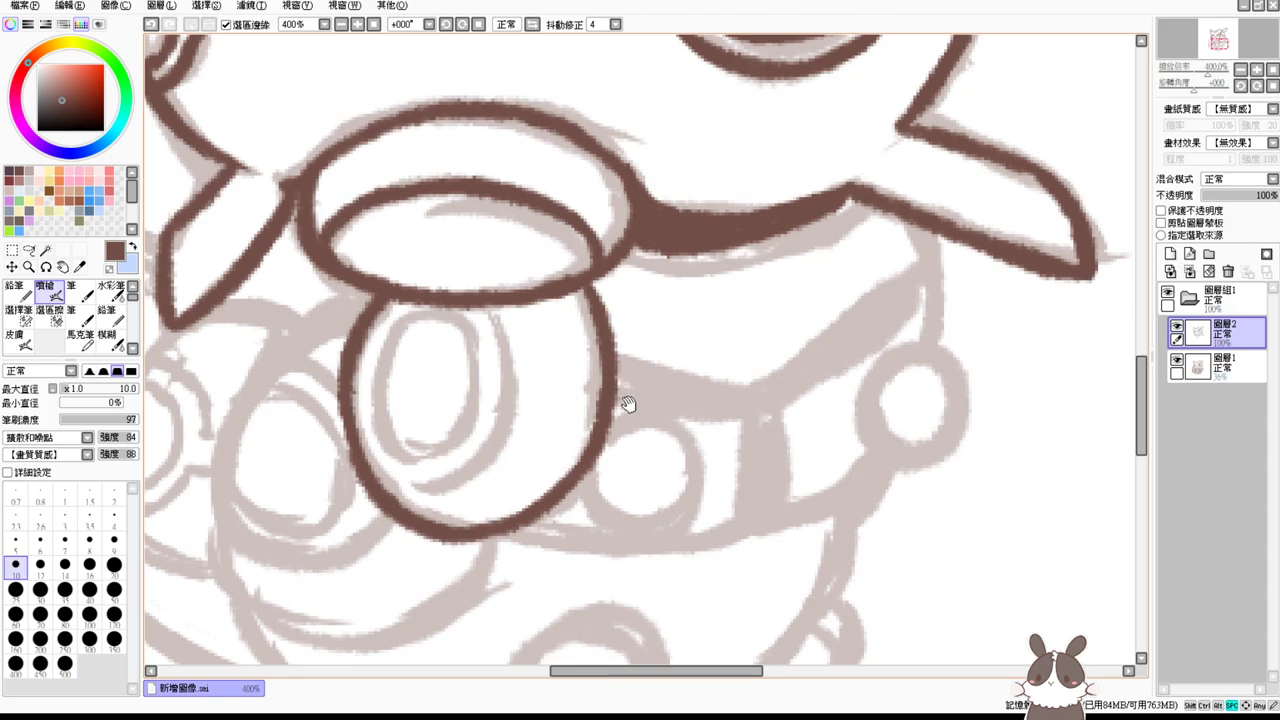
Step: Ink the top and outer left side of the rounded shape partly hidden behind the oval below the muzzle
left_click_drag(597, 459, 706, 348)
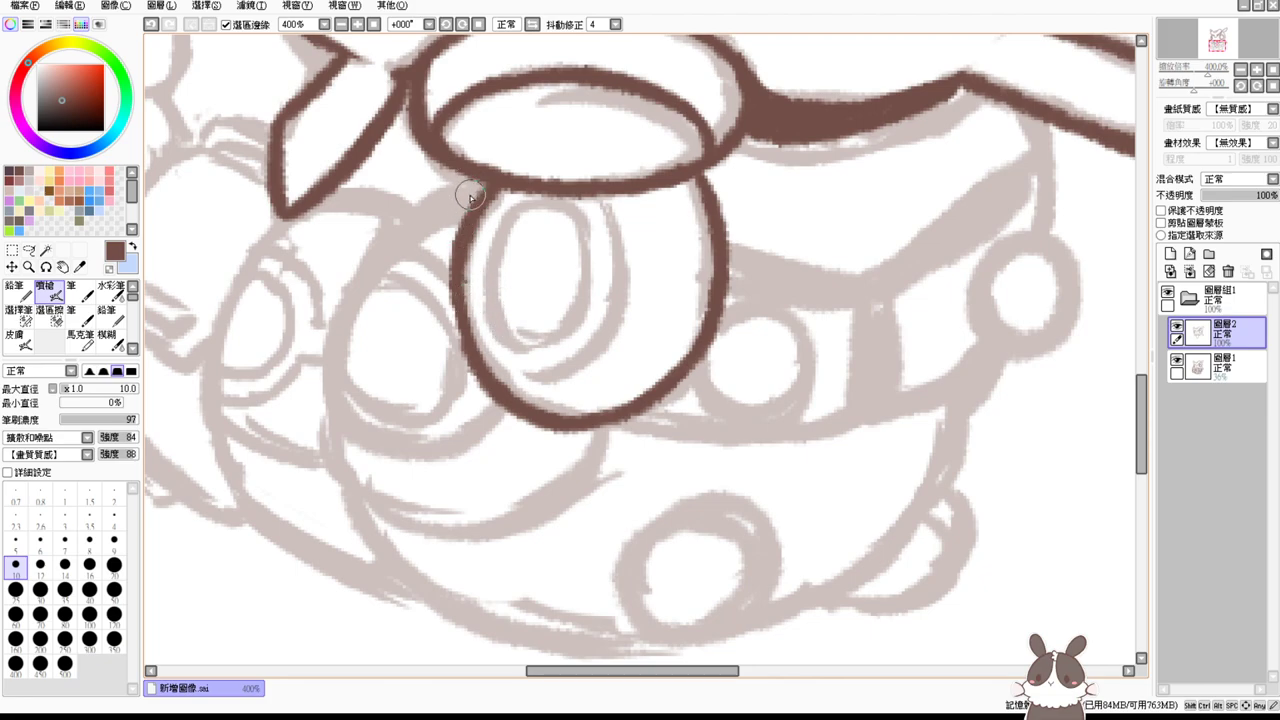
left_click_drag(473, 201, 358, 305)
key("ctrl+z")
left_click_drag(475, 202, 366, 371)
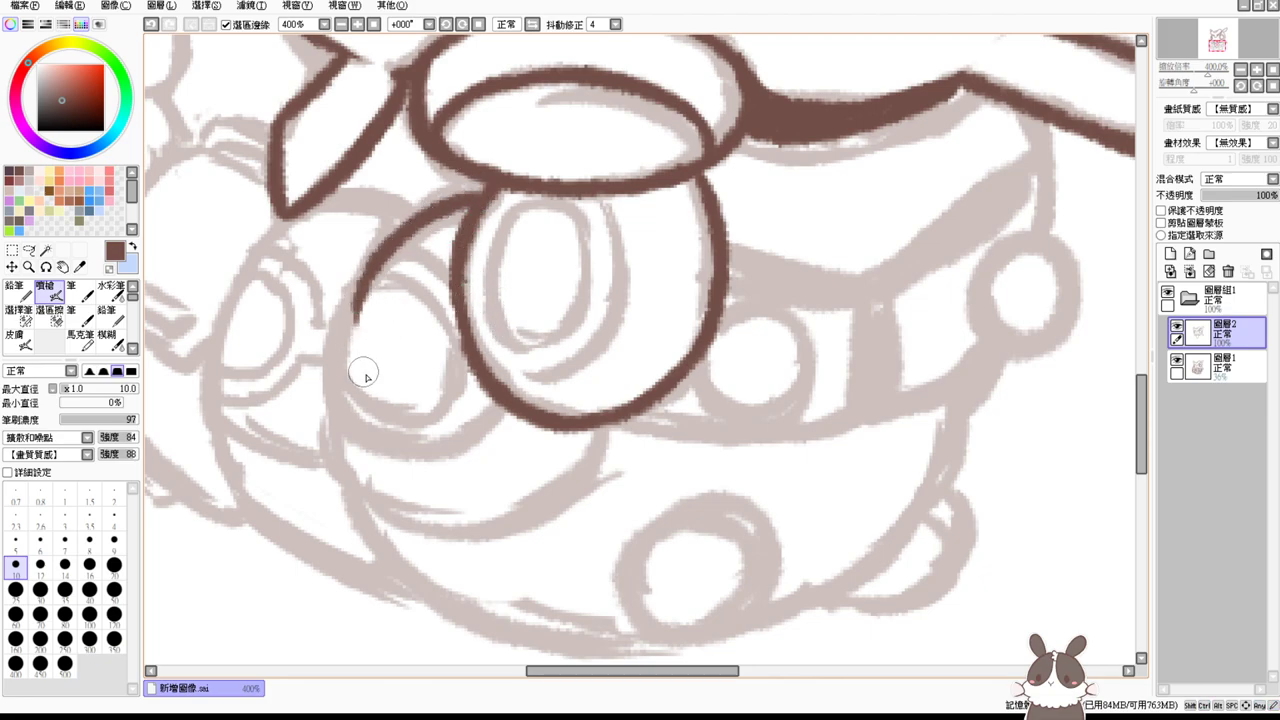
key("ctrl+z")
left_click_drag(475, 204, 339, 380)
key("ctrl+z")
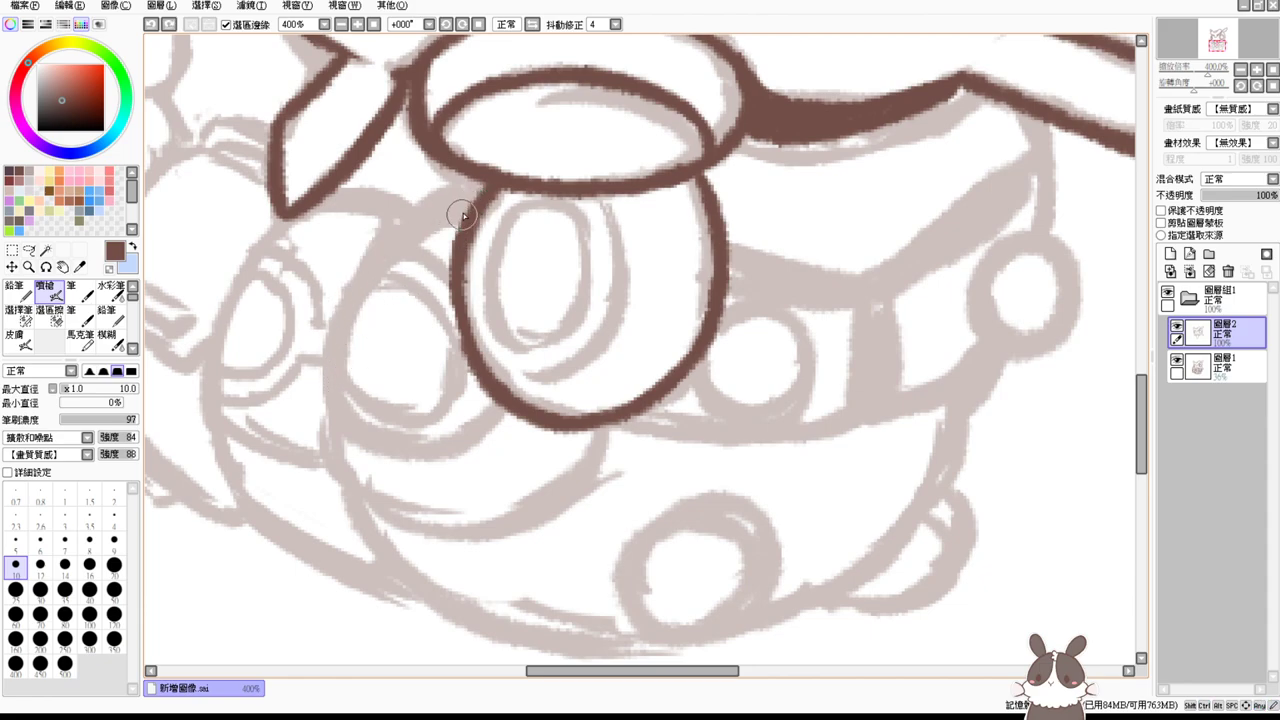
mouse_move(478, 198)
left_mouse_down()
mouse_move(457, 200)
mouse_move(354, 323)
mouse_move(356, 290)
mouse_move(366, 470)
left_mouse_up()
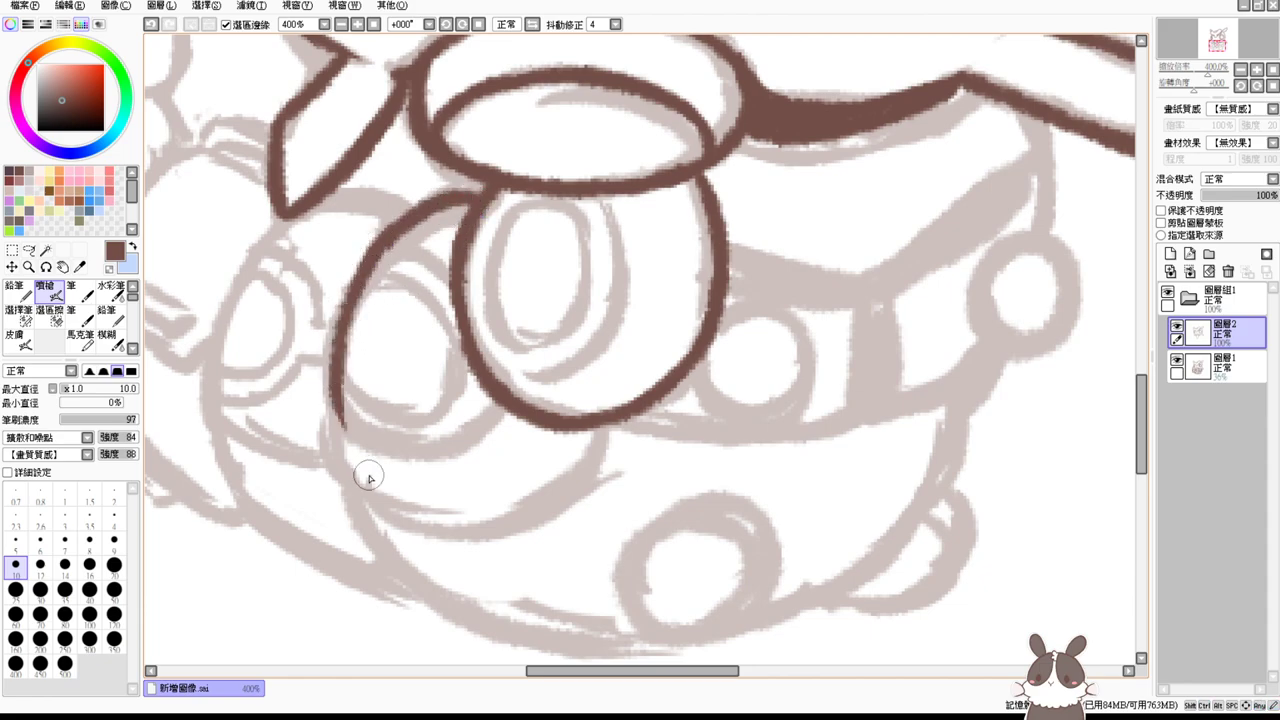
key("ctrl+z")
left_click_drag(385, 242, 358, 480)
key("ctrl+z")
mouse_move(370, 260)
left_mouse_down()
mouse_move(363, 494)
mouse_move(334, 436)
mouse_move(518, 460)
left_mouse_up()
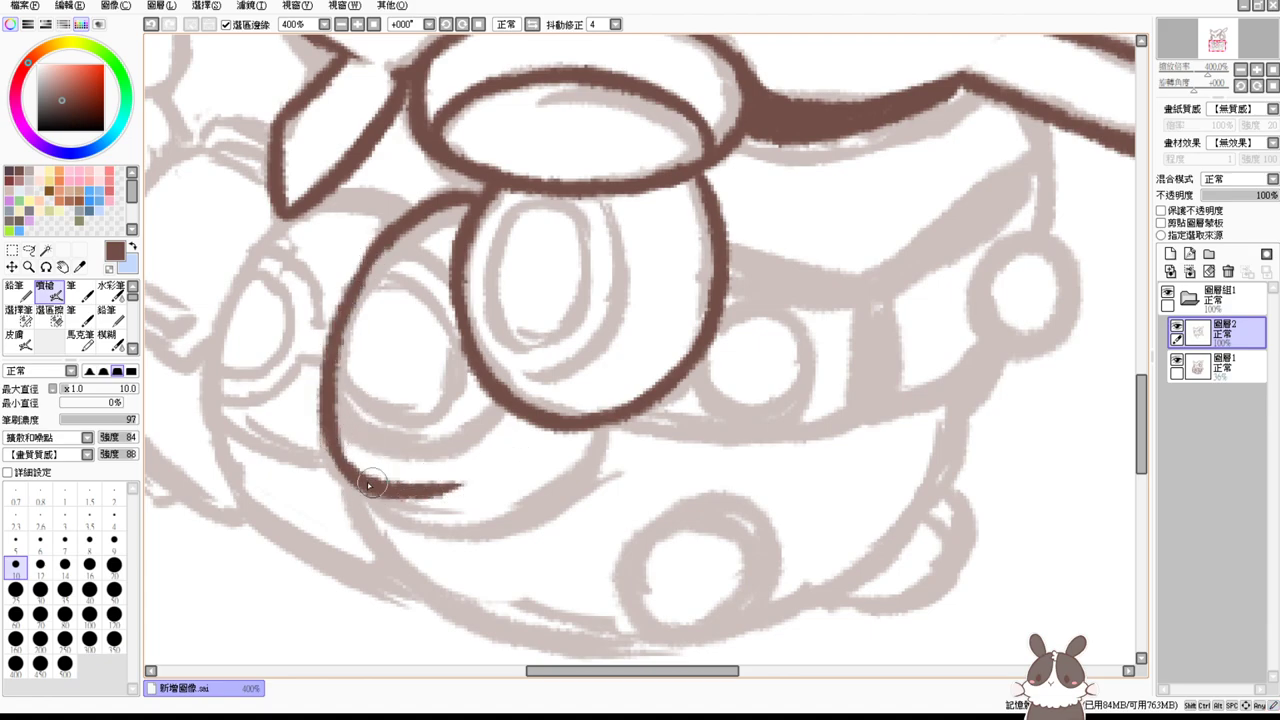
key("ctrl+z")
Step: Ink the curved underside of the partly hidden rounded shape and join it to the oval's base
left_click_drag(334, 434, 482, 513)
mouse_move(400, 502)
left_mouse_down()
mouse_move(476, 513)
mouse_move(530, 488)
left_mouse_up()
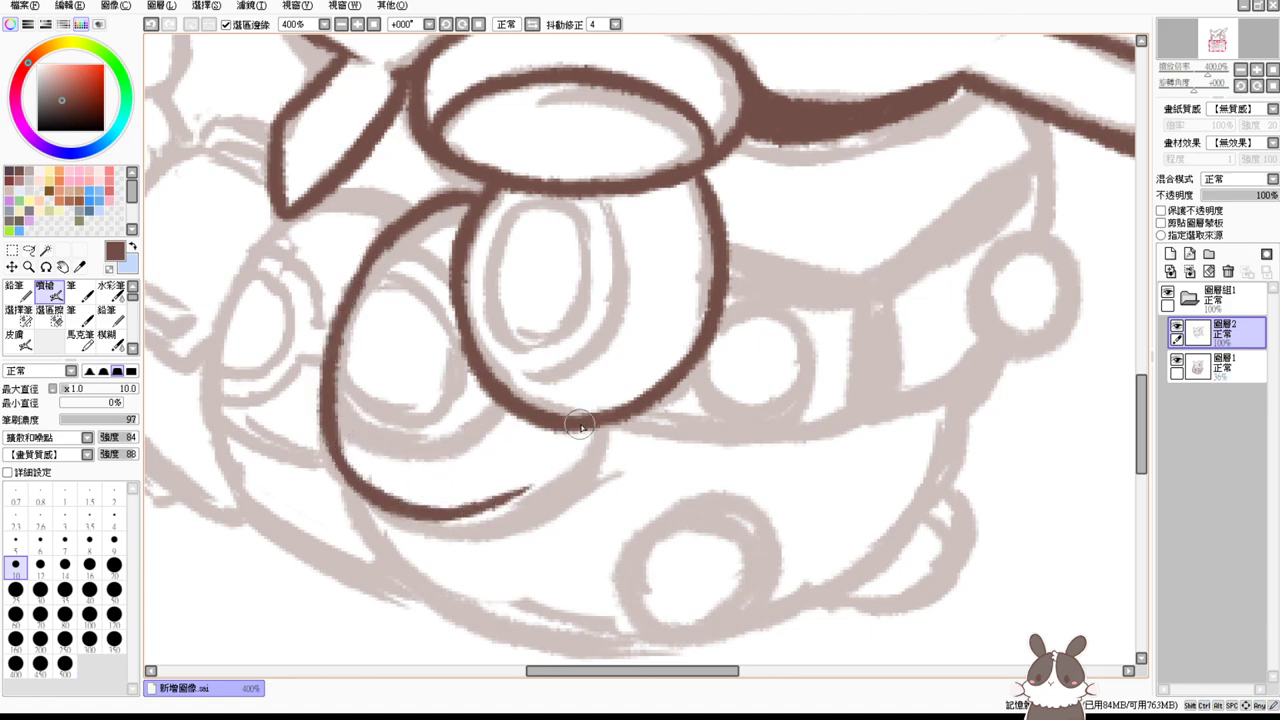
left_click_drag(595, 428, 430, 503)
key("ctrl+z")
mouse_move(600, 424)
left_mouse_down()
mouse_move(529, 504)
mouse_move(443, 519)
mouse_move(557, 492)
left_mouse_up()
key("ctrl+z")
key("ctrl+z")
key("ctrl+z")
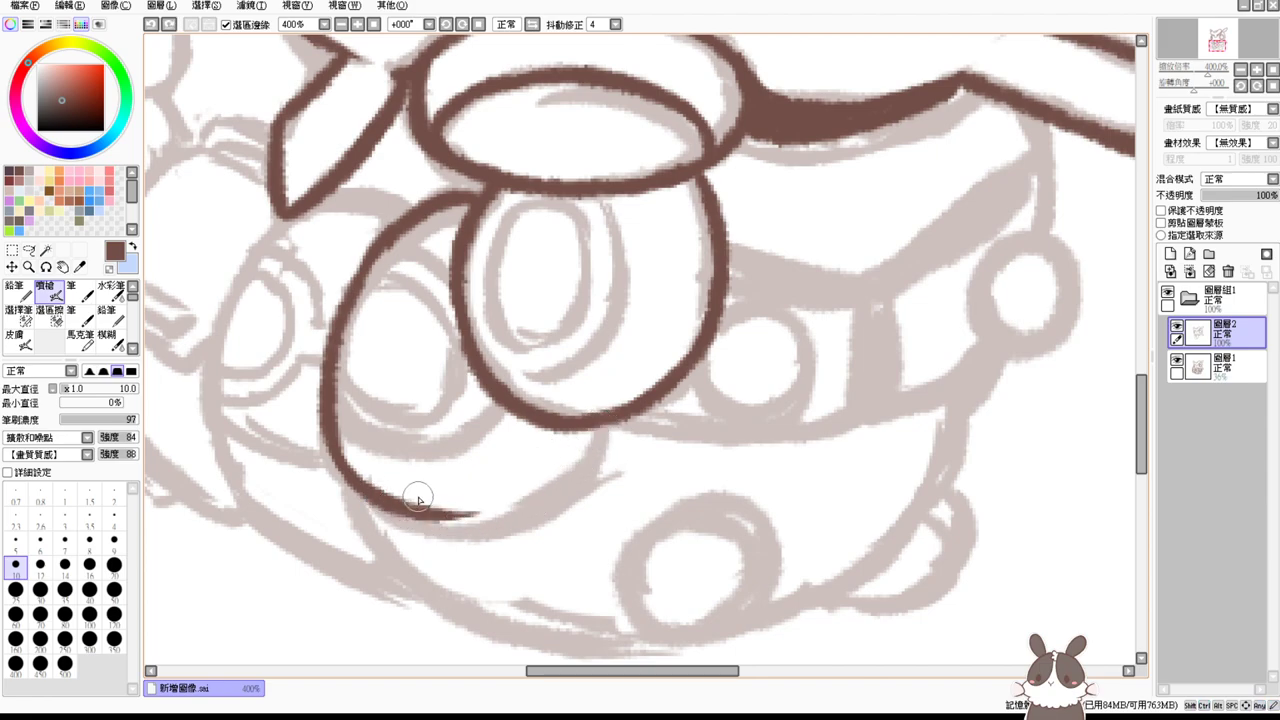
mouse_move(398, 500)
left_mouse_down()
mouse_move(548, 499)
mouse_move(567, 484)
left_mouse_up()
mouse_move(598, 426)
left_mouse_down()
mouse_move(565, 482)
mouse_move(510, 500)
mouse_move(578, 440)
left_mouse_up()
key("ctrl+z")
Step: Thicken the dark shadow band along the chin between the muzzle and the right-hand pointed tuft
key("space")
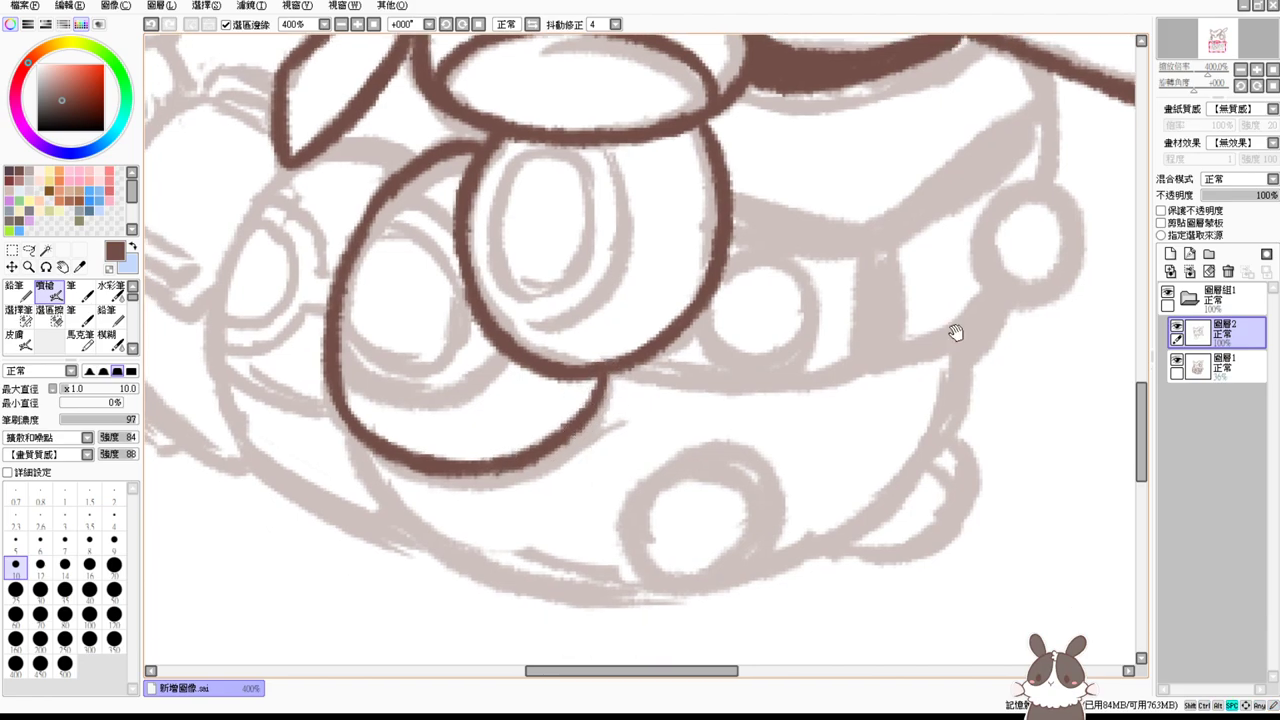
mouse_move(956, 333)
left_mouse_down()
mouse_move(846, 514)
mouse_move(951, 409)
left_mouse_up()
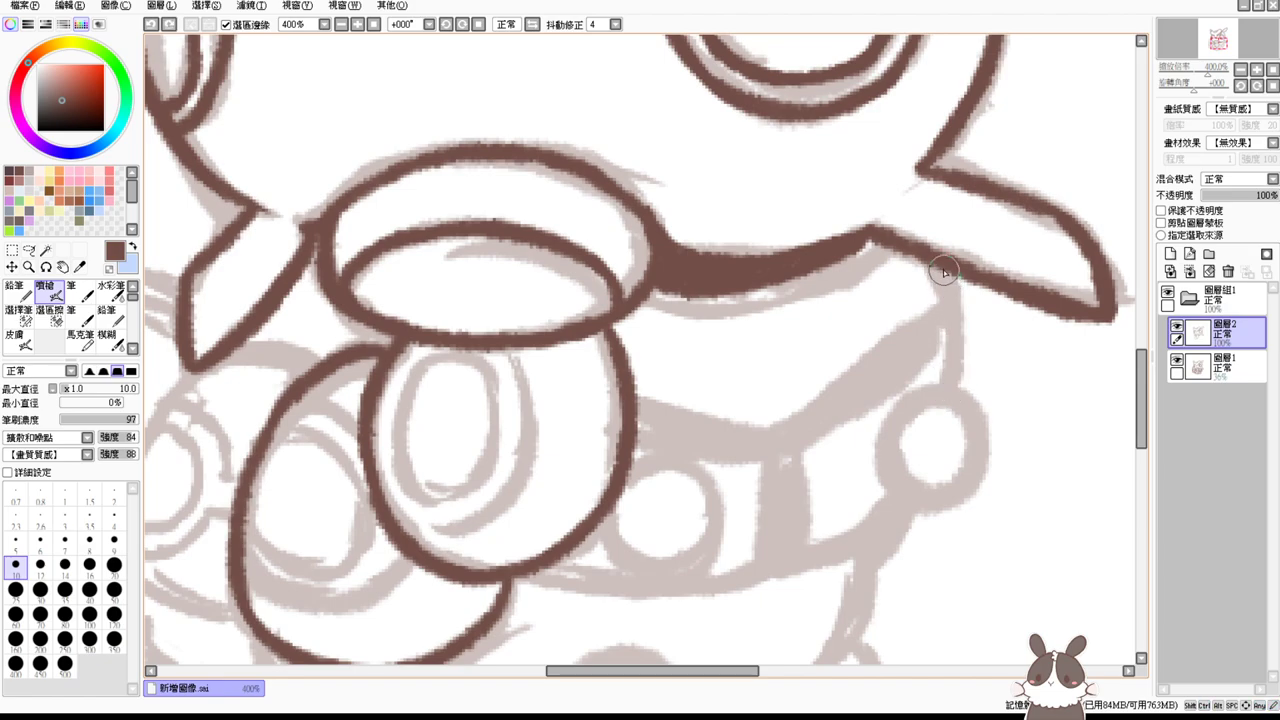
mouse_move(672, 291)
left_mouse_down()
mouse_move(769, 280)
mouse_move(870, 240)
left_mouse_up()
left_click_drag(819, 259, 707, 291)
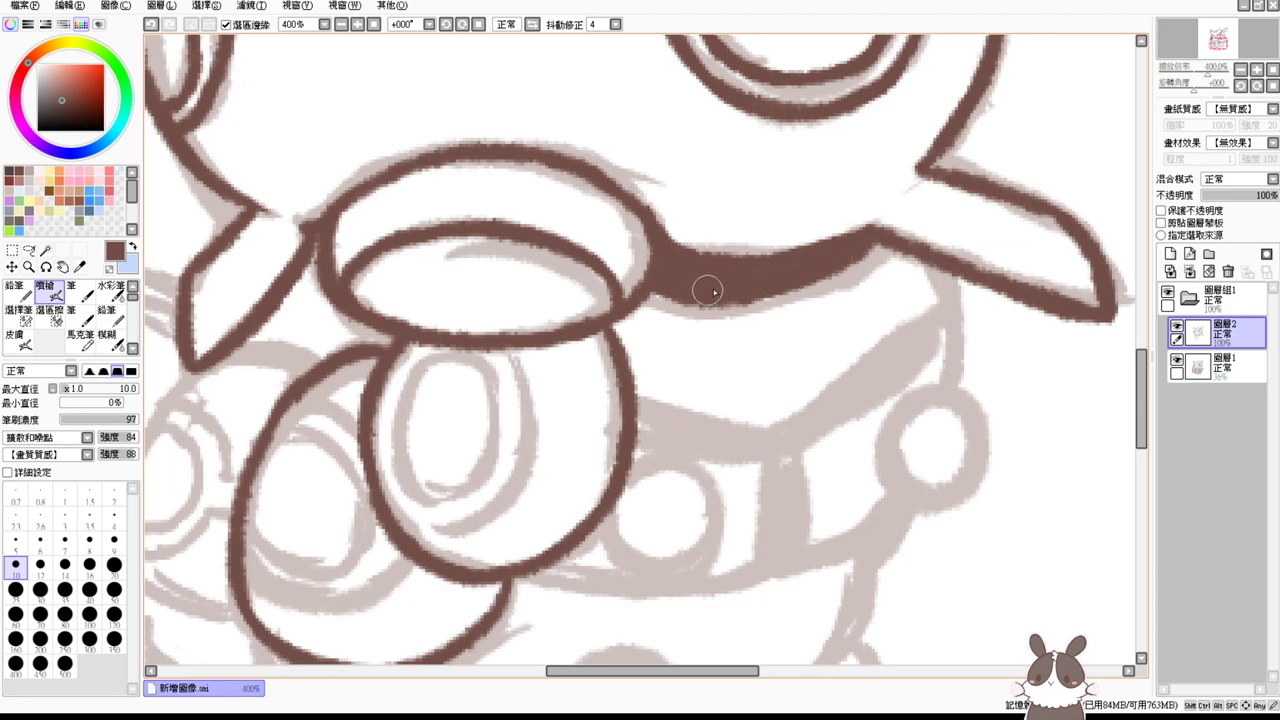
left_click_drag(883, 245, 847, 262)
Step: Ink the short body line under the right-hand tuft and fill in the thick angled band from the oval to it
scroll(783, 365, "down", 2)
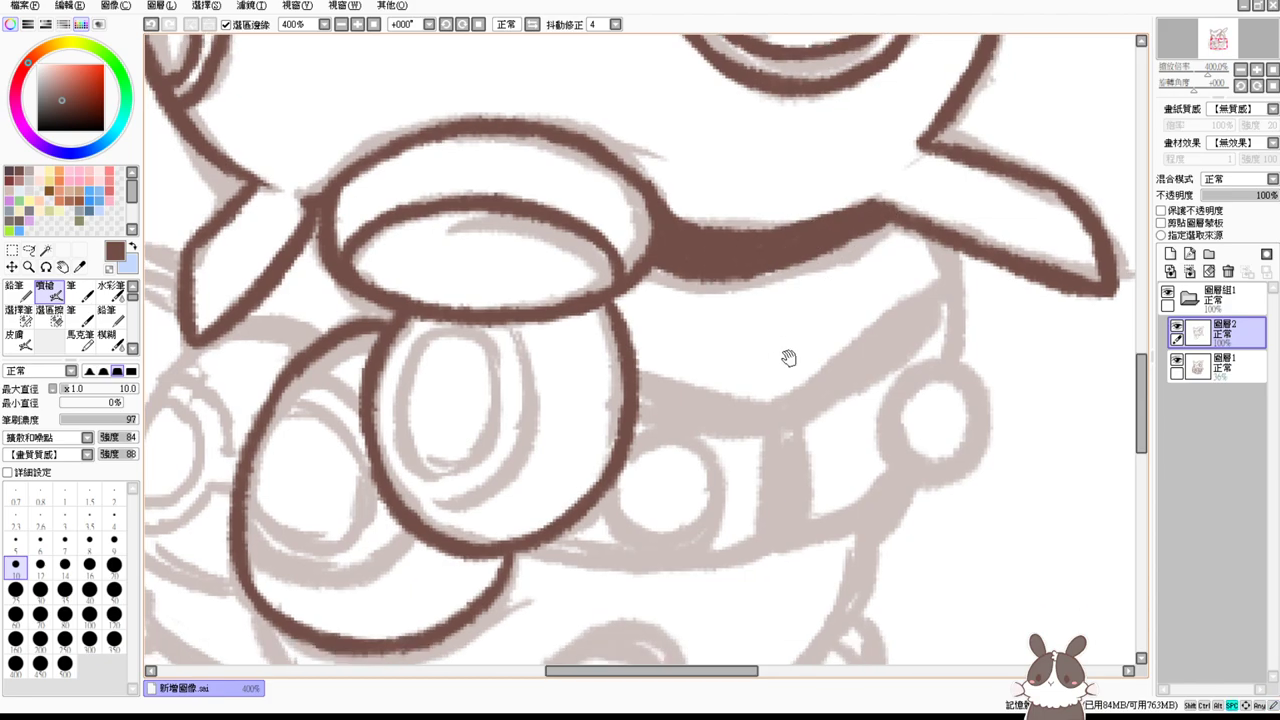
left_click_drag(788, 357, 757, 354)
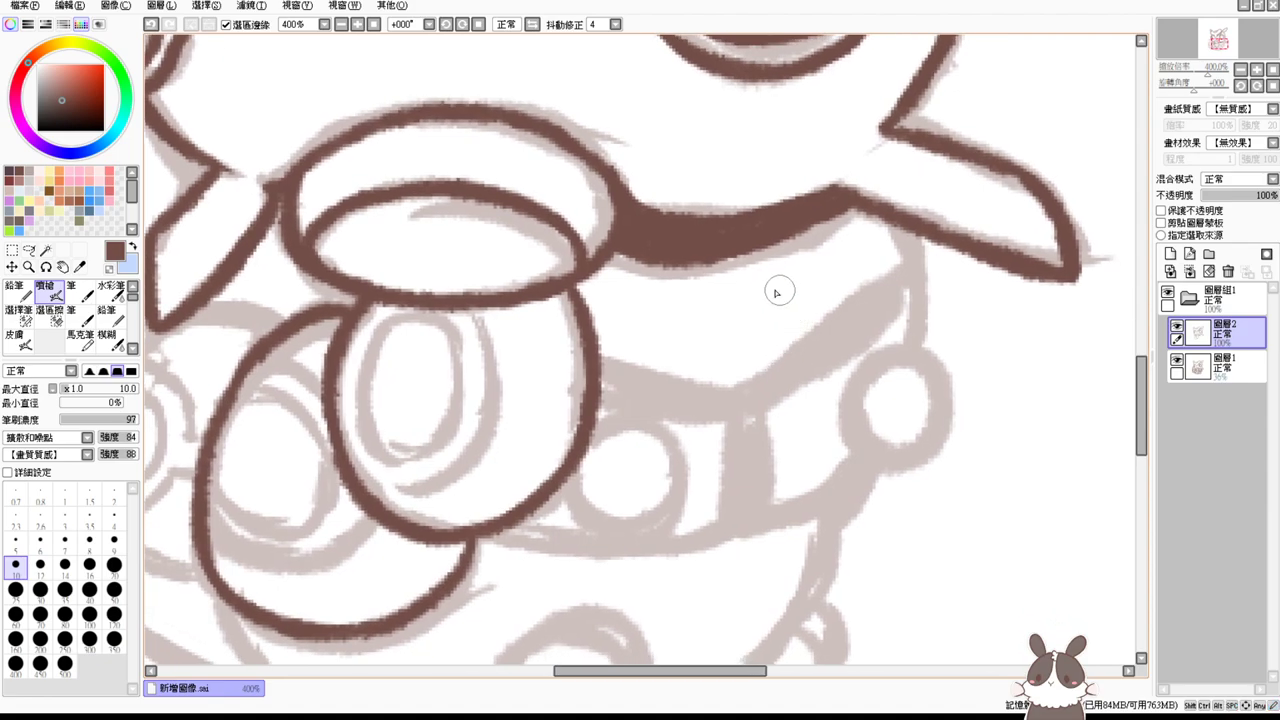
left_click_drag(598, 361, 752, 384)
key("ctrl+z")
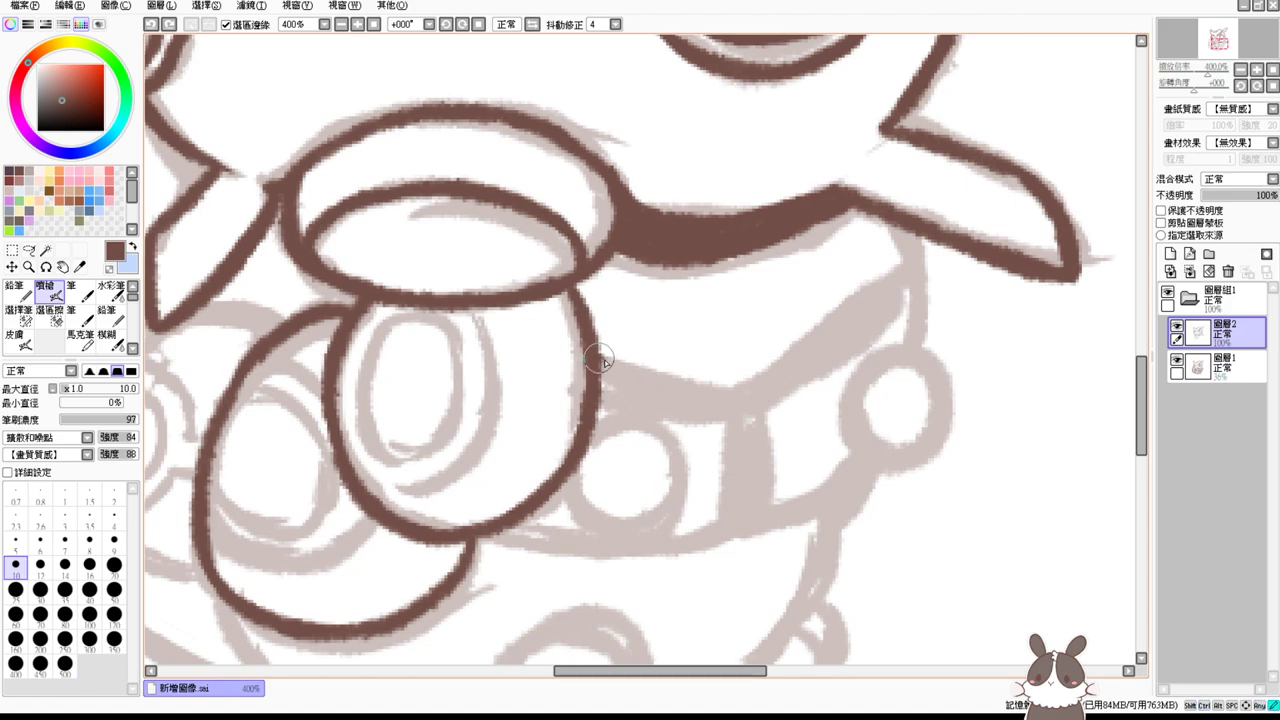
left_click_drag(598, 358, 746, 387)
mouse_move(902, 232)
left_mouse_down()
mouse_move(909, 276)
mouse_move(731, 388)
left_mouse_up()
mouse_move(907, 287)
left_mouse_down()
mouse_move(908, 303)
mouse_move(768, 392)
left_mouse_up()
left_click_drag(598, 392, 726, 420)
mouse_move(592, 368)
left_mouse_down()
mouse_move(653, 386)
mouse_move(603, 373)
mouse_move(686, 392)
mouse_move(666, 395)
mouse_move(617, 387)
mouse_move(751, 391)
mouse_move(692, 390)
mouse_move(732, 400)
mouse_move(909, 303)
mouse_move(805, 362)
left_mouse_up()
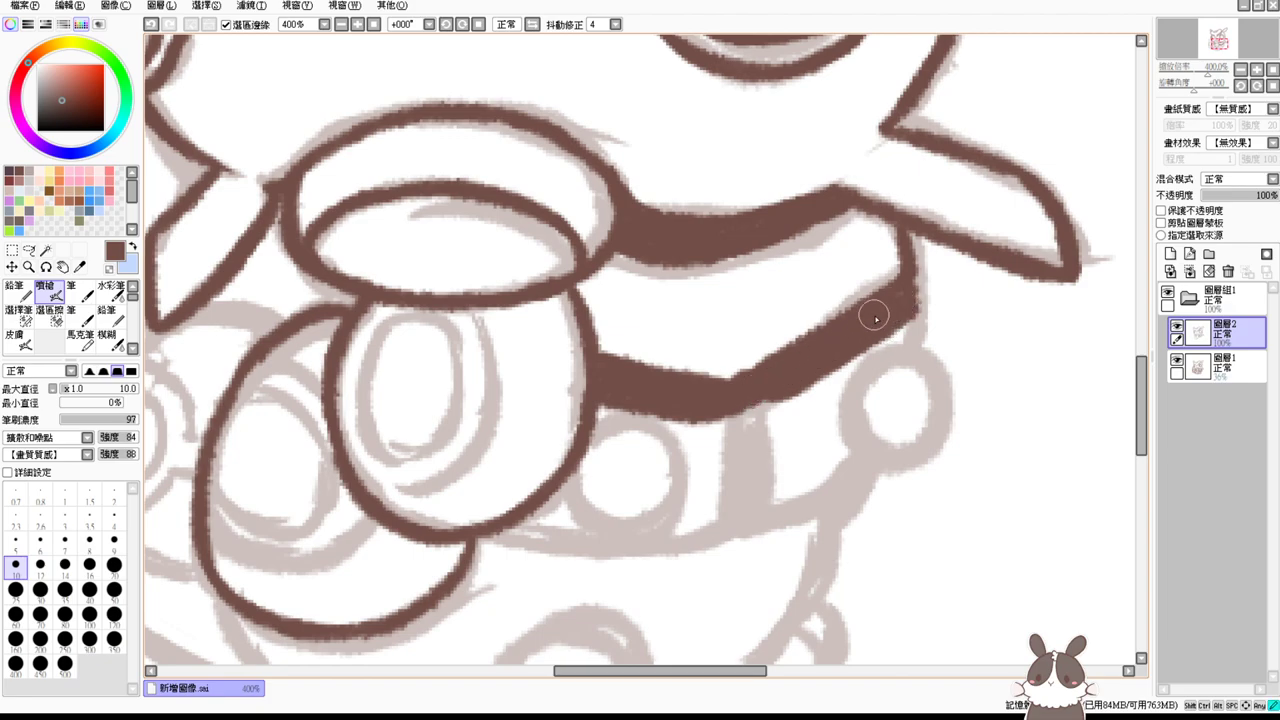
Step: Touch up the lower edge of the angled band and trim its right end with the eraser
left_click_drag(874, 316, 873, 330)
key("space")
left_click_drag(974, 342, 949, 354)
key("e")
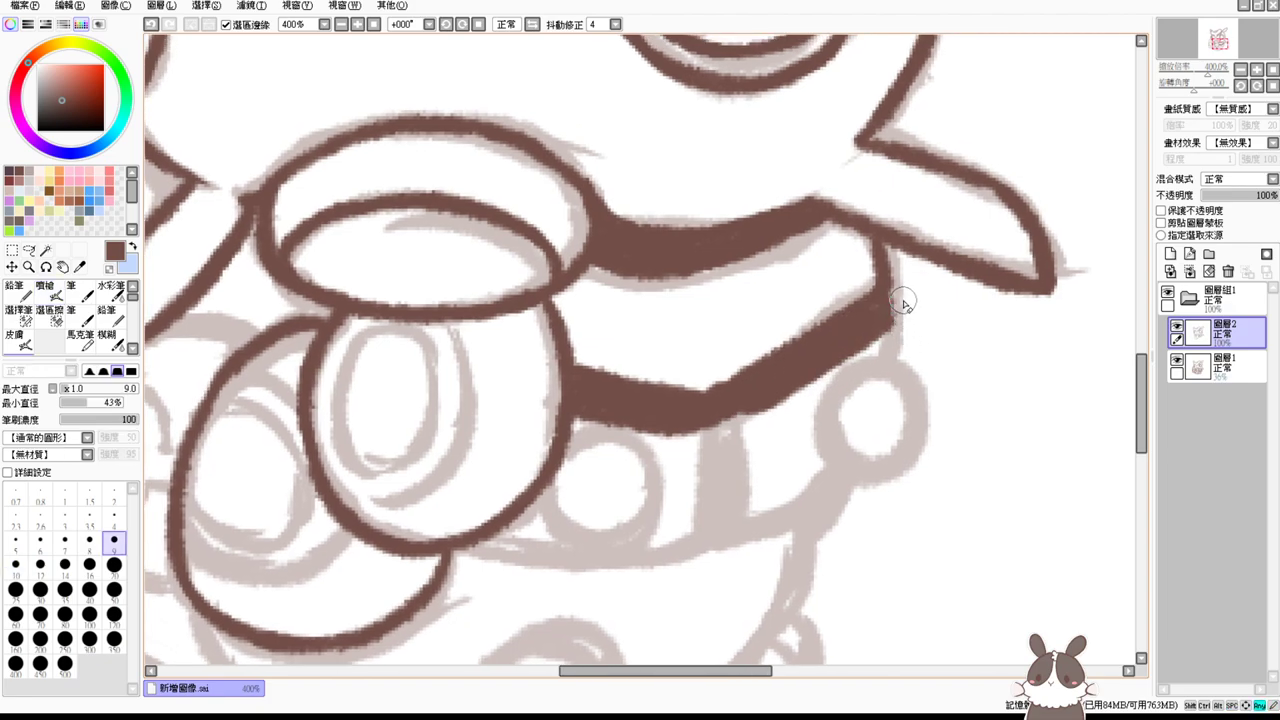
key("b")
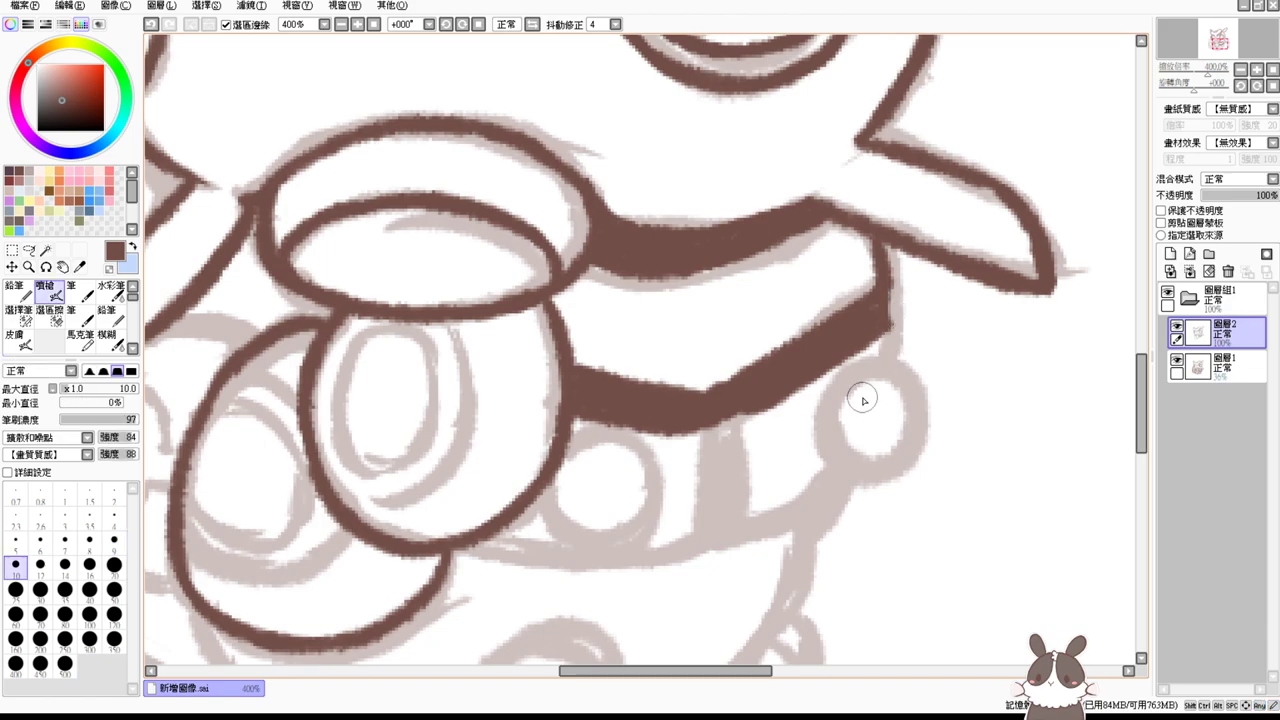
Step: Ink the thick vertical strap hanging down from the corner of the angled band
key("space")
left_click_drag(856, 485, 879, 401)
left_click_drag(724, 345, 712, 450)
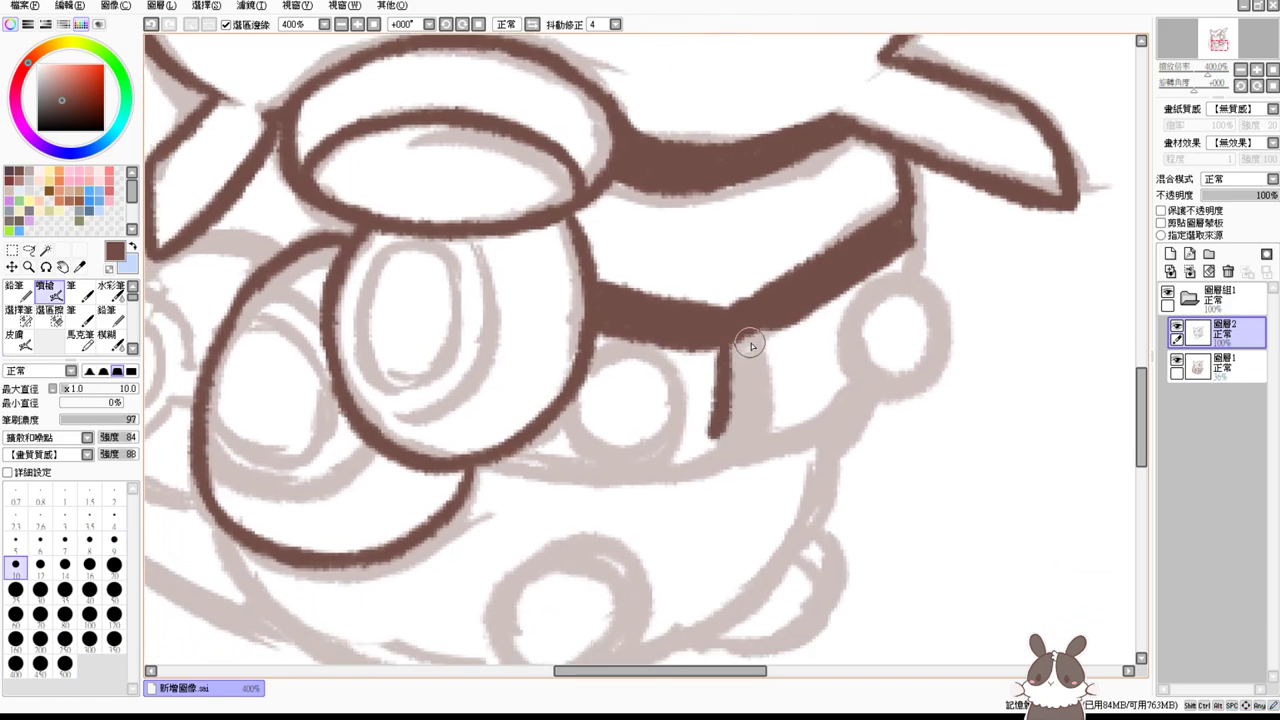
key("ctrl+z")
left_click_drag(726, 348, 714, 458)
mouse_move(755, 338)
left_mouse_down()
mouse_move(757, 437)
mouse_move(754, 346)
mouse_move(750, 436)
mouse_move(737, 410)
mouse_move(731, 437)
left_mouse_up()
key("ctrl+z")
Step: Ink the small circle between the large oval and the vertical strap, redrawing its strokes until the outline is round
mouse_move(583, 399)
left_mouse_down()
mouse_move(622, 348)
mouse_move(673, 422)
left_mouse_up()
key("ctrl+z")
mouse_move(578, 411)
left_mouse_down()
mouse_move(635, 343)
mouse_move(651, 436)
left_mouse_up()
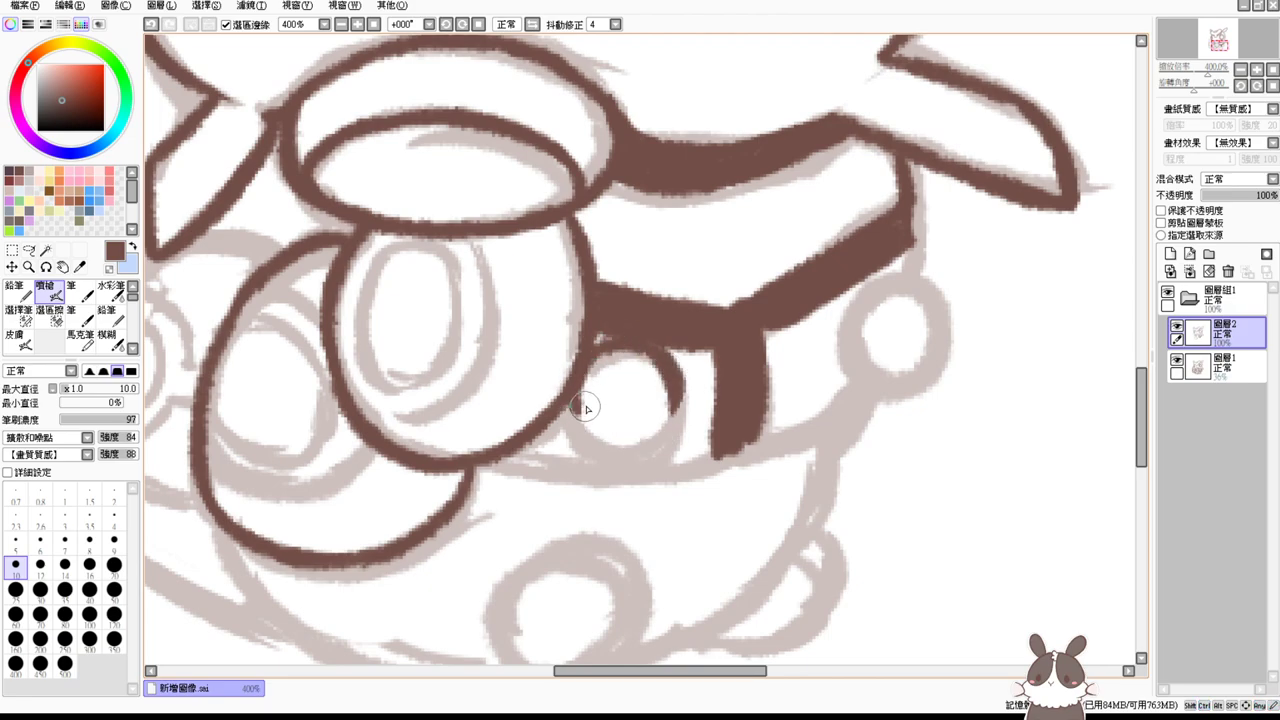
key("ctrl+z")
mouse_move(578, 412)
left_mouse_down()
mouse_move(655, 364)
mouse_move(650, 446)
left_mouse_up()
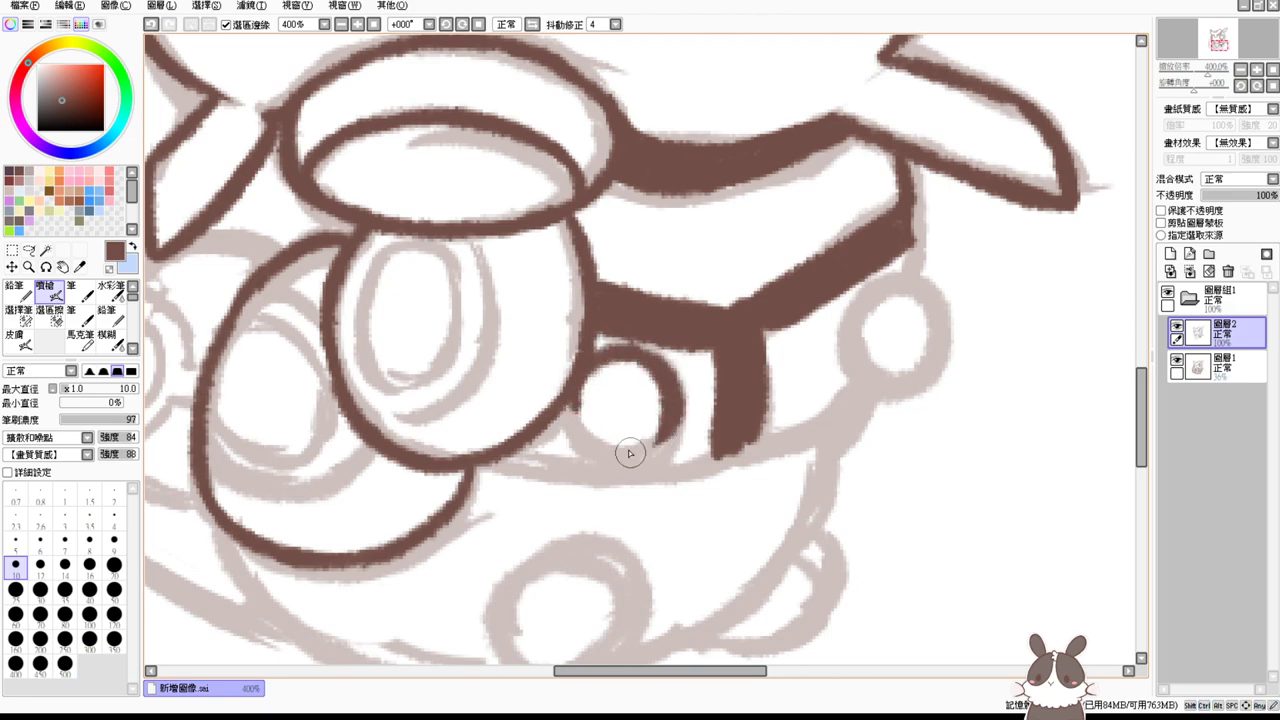
mouse_move(577, 388)
left_mouse_down()
mouse_move(639, 464)
mouse_move(618, 406)
mouse_move(572, 406)
mouse_move(660, 440)
left_mouse_up()
key("ctrl+z")
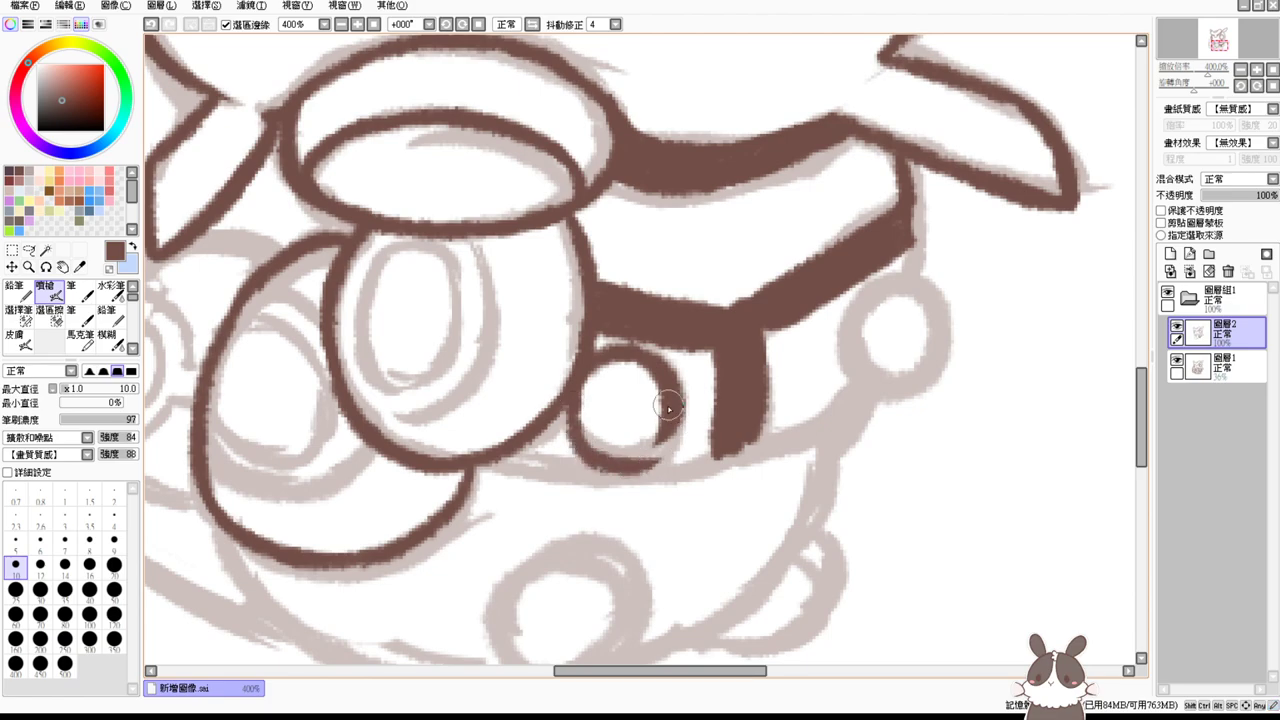
key("ctrl+z")
left_click_drag(580, 387, 655, 460)
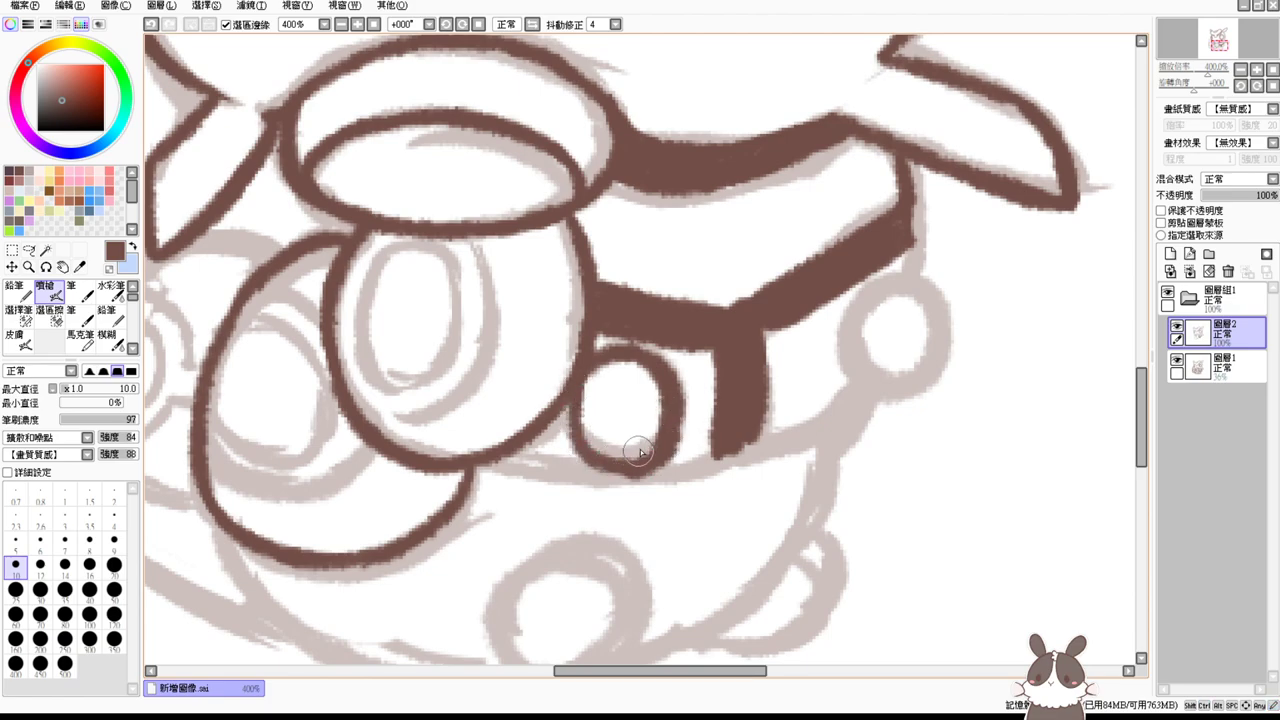
key("ctrl+z")
key("ctrl+z")
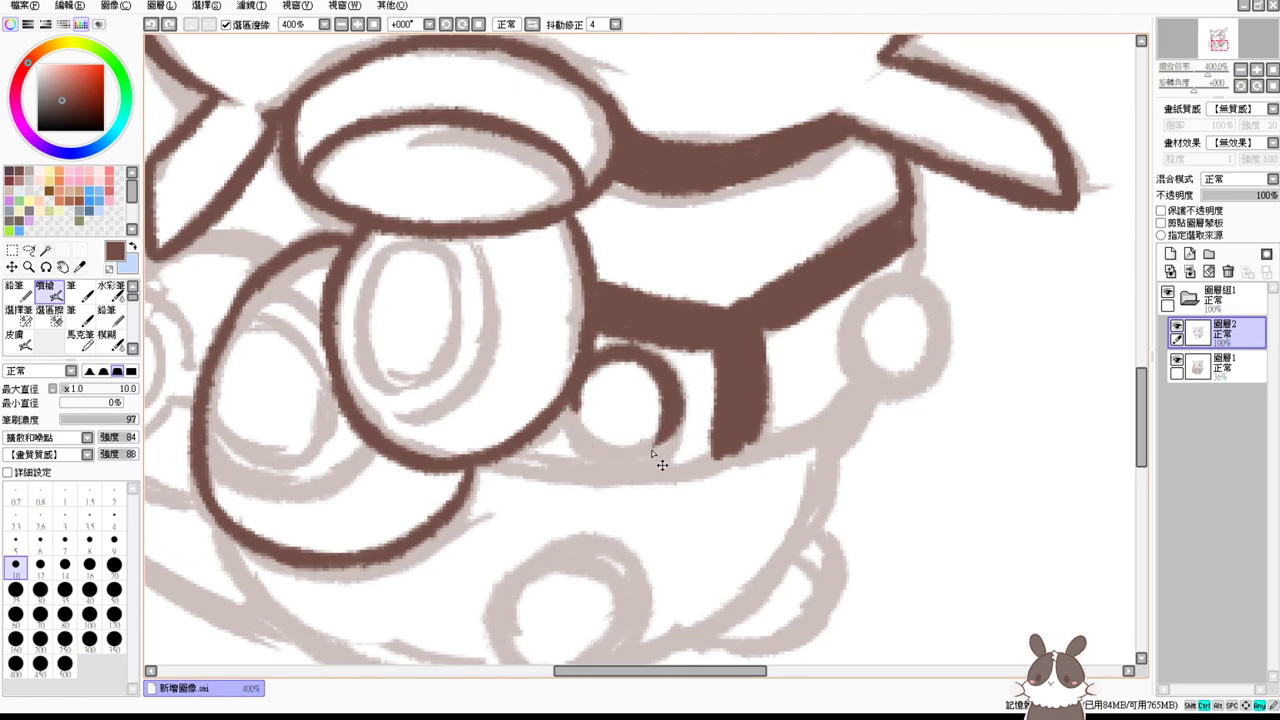
mouse_move(582, 392)
left_mouse_down()
mouse_move(572, 438)
mouse_move(650, 465)
mouse_move(575, 450)
mouse_move(645, 463)
mouse_move(681, 406)
mouse_move(622, 452)
mouse_move(652, 356)
mouse_move(625, 460)
mouse_move(640, 463)
left_mouse_up()
key("ctrl+z")
key("ctrl+z")
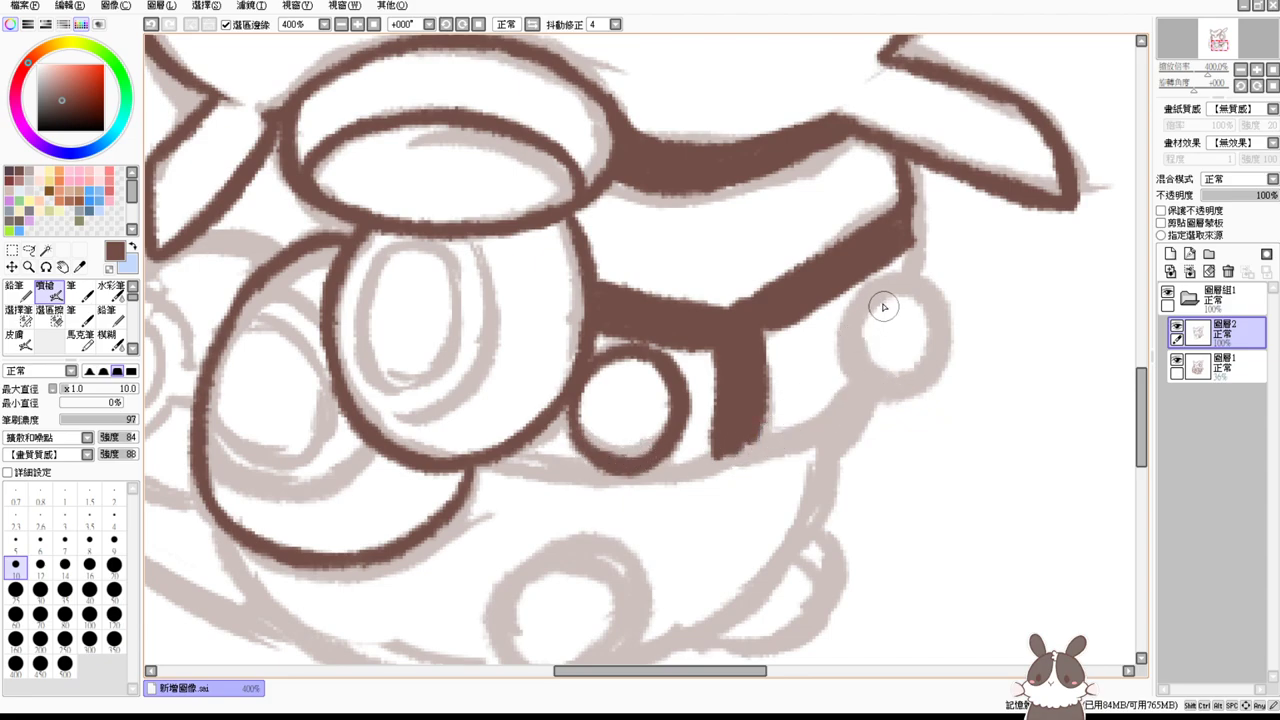
Step: Ink the circle below the right end of the angled band and the short line joining it to the band
mouse_move(876, 298)
left_mouse_down()
mouse_move(917, 371)
mouse_move(884, 390)
left_mouse_up()
key("ctrl+z")
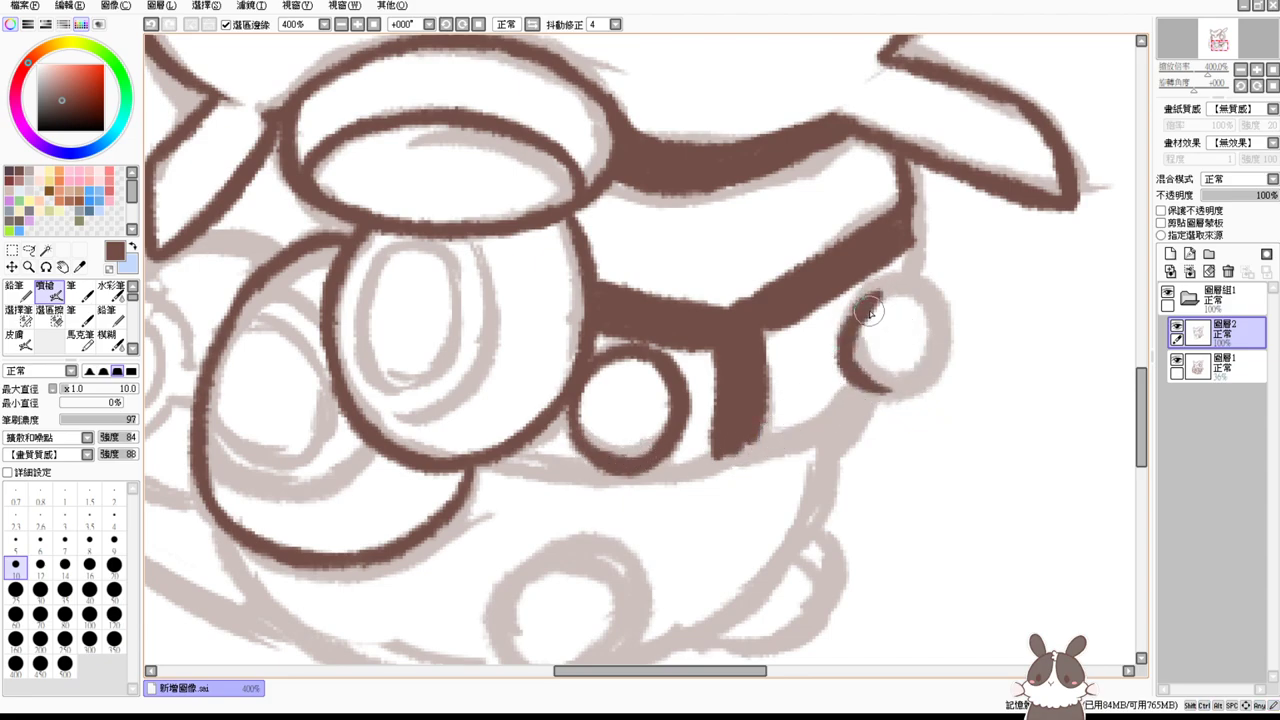
mouse_move(870, 312)
left_mouse_down()
mouse_move(936, 370)
mouse_move(855, 392)
left_mouse_up()
key("ctrl+z")
left_click_drag(866, 309, 852, 390)
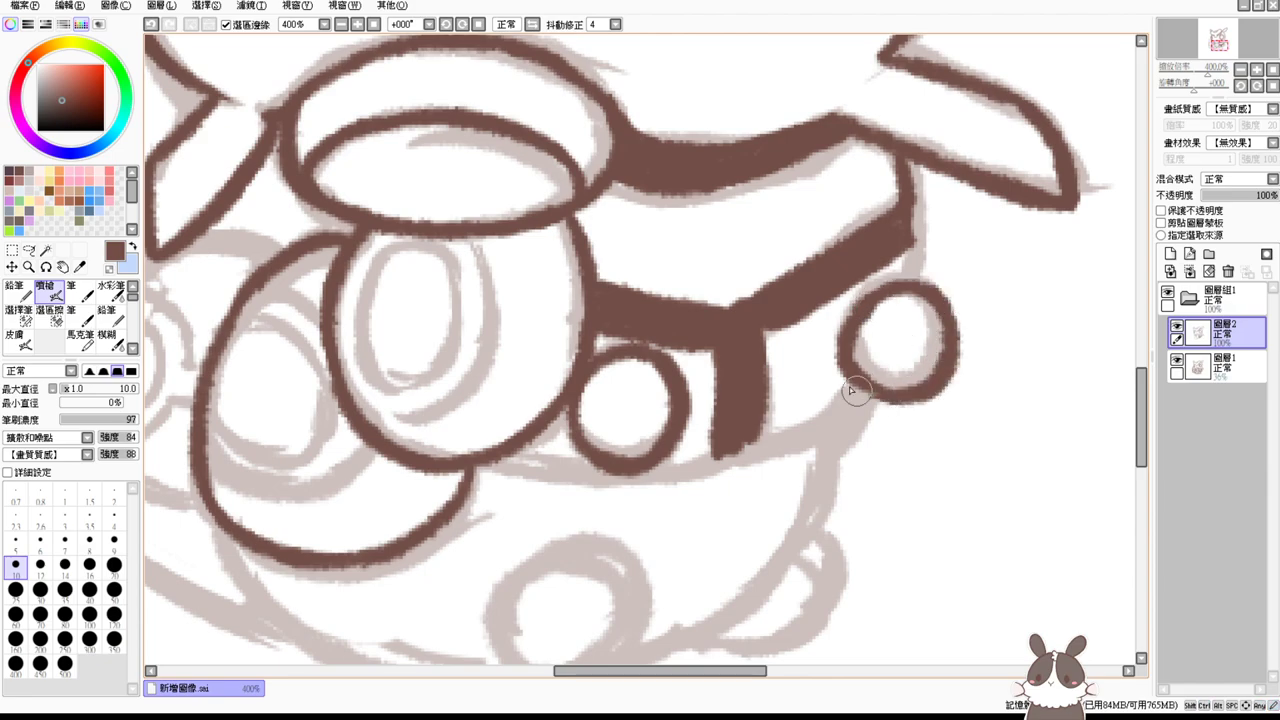
left_click_drag(914, 228, 920, 288)
key("ctrl+z")
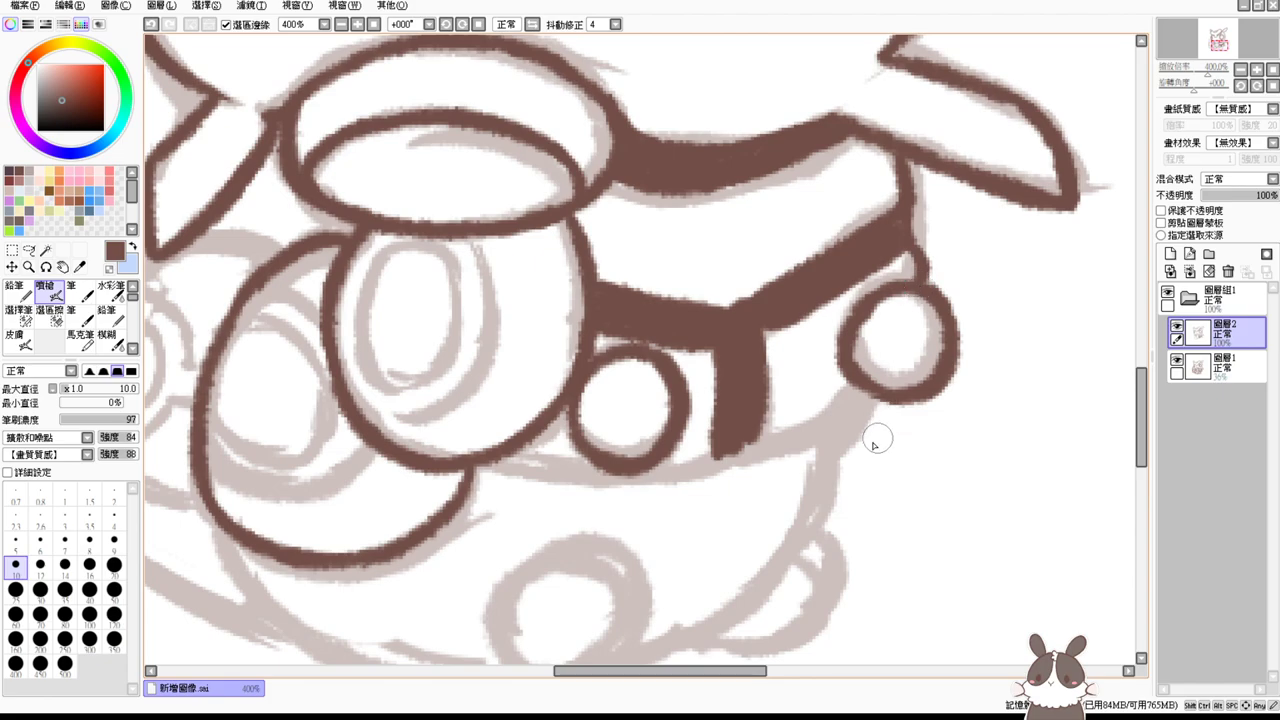
Step: Ink the curved segment line from the underside of the right-hand circle to the foot of the vertical strap
left_click_drag(874, 402, 825, 462)
mouse_move(762, 408)
left_mouse_down()
mouse_move(747, 450)
mouse_move(721, 458)
mouse_move(846, 457)
left_mouse_up()
key("ctrl+z")
left_click_drag(749, 453, 851, 453)
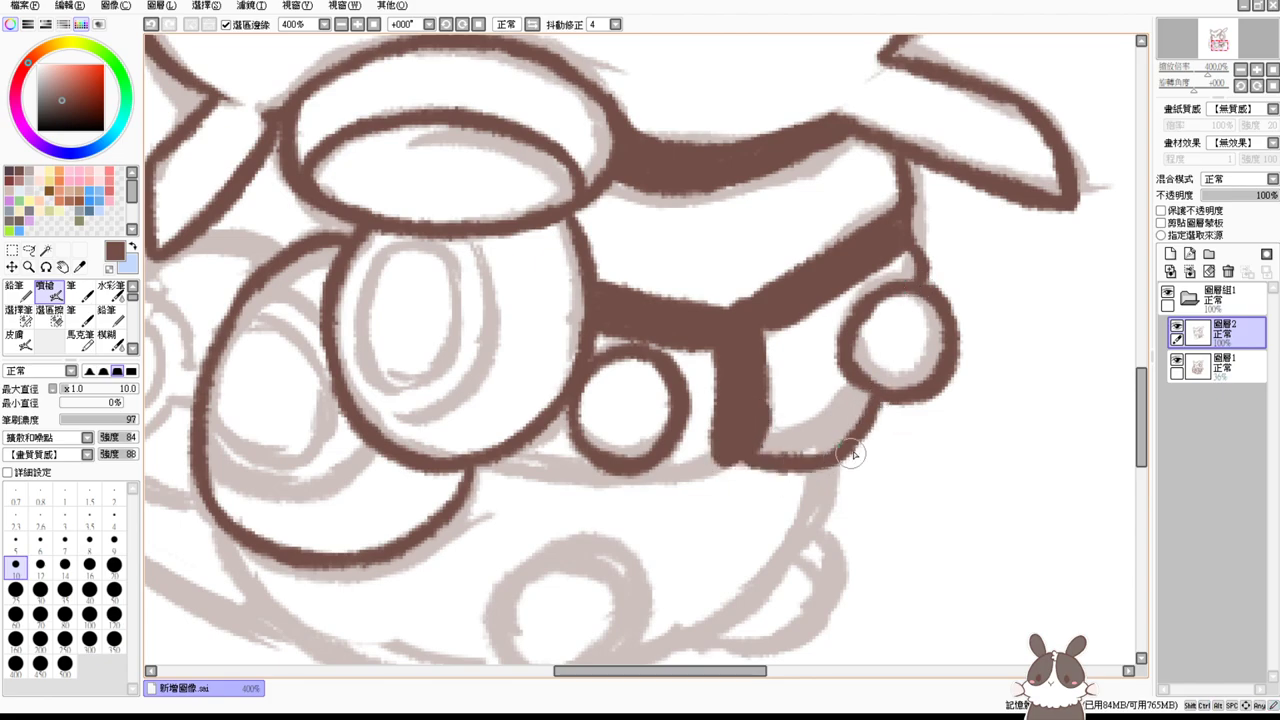
left_click_drag(820, 494, 878, 426)
Step: Ink the segment's lower edge beneath the small circle, from the large oval to the foot of the strap
mouse_move(564, 396)
left_mouse_down()
mouse_move(630, 412)
mouse_move(709, 399)
left_mouse_up()
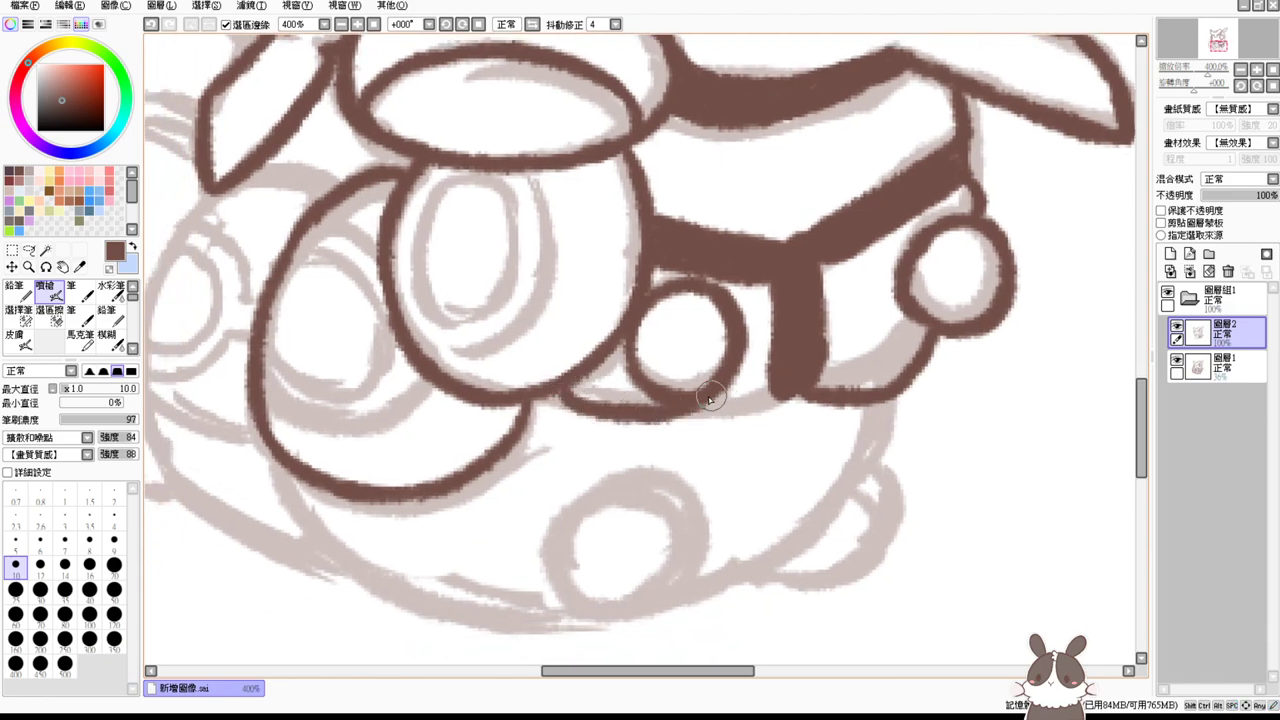
key("ctrl+z")
mouse_move(560, 392)
left_mouse_down()
mouse_move(605, 409)
mouse_move(770, 381)
mouse_move(790, 392)
mouse_move(650, 412)
left_mouse_up()
key("ctrl+z")
left_click_drag(777, 386, 635, 388)
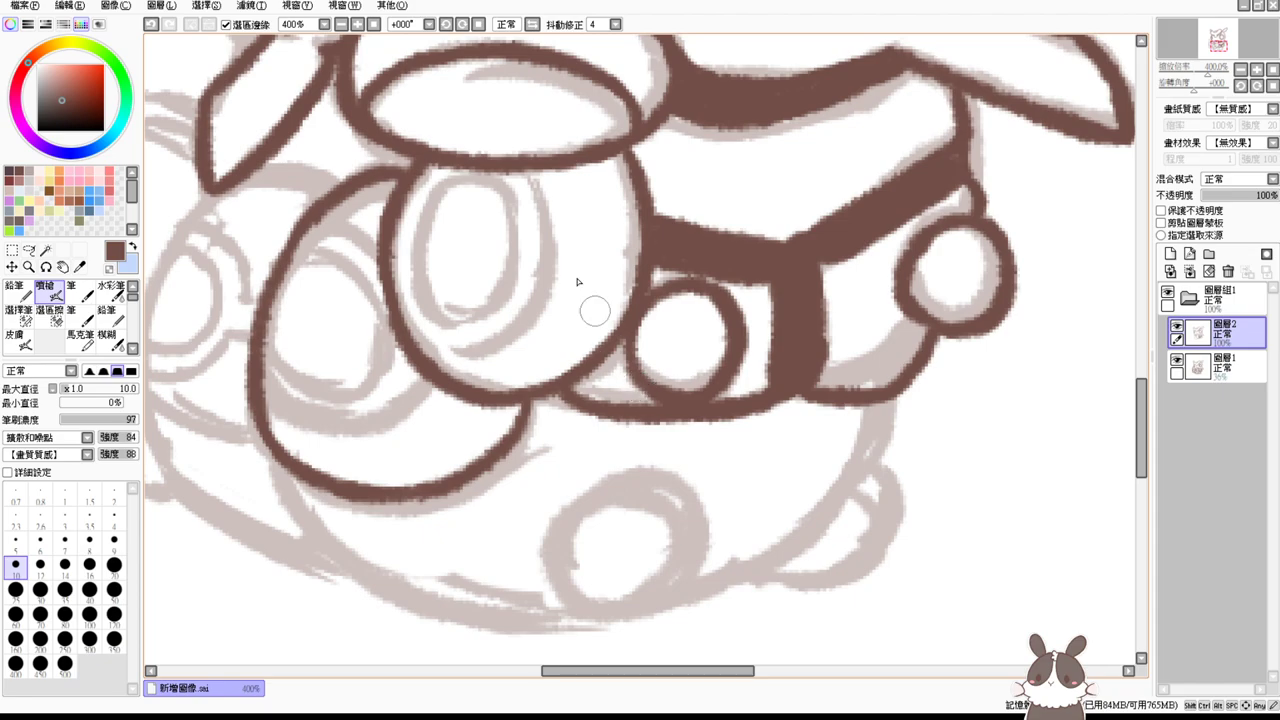
Step: Review the inked character at 100% zoom, and examine the head and upper body line art close up
left_click(373, 24)
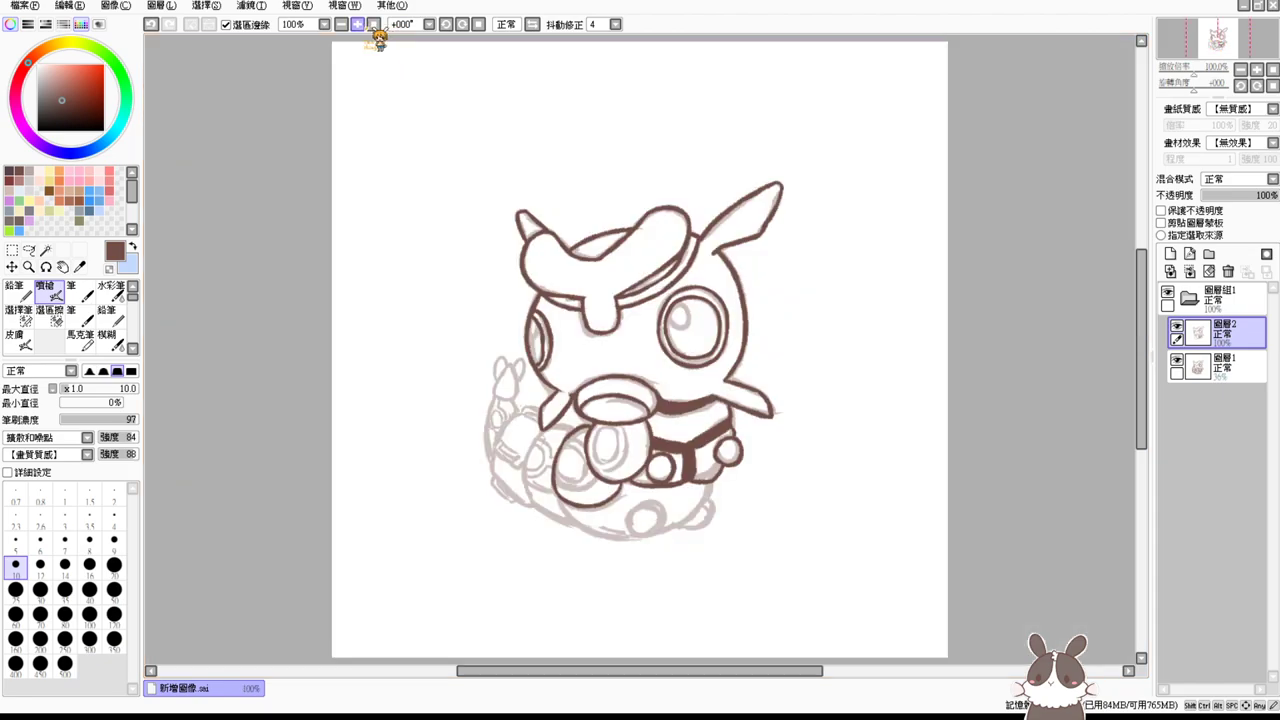
left_click(357, 24)
left_click(357, 24)
left_click_drag(912, 269, 888, 332)
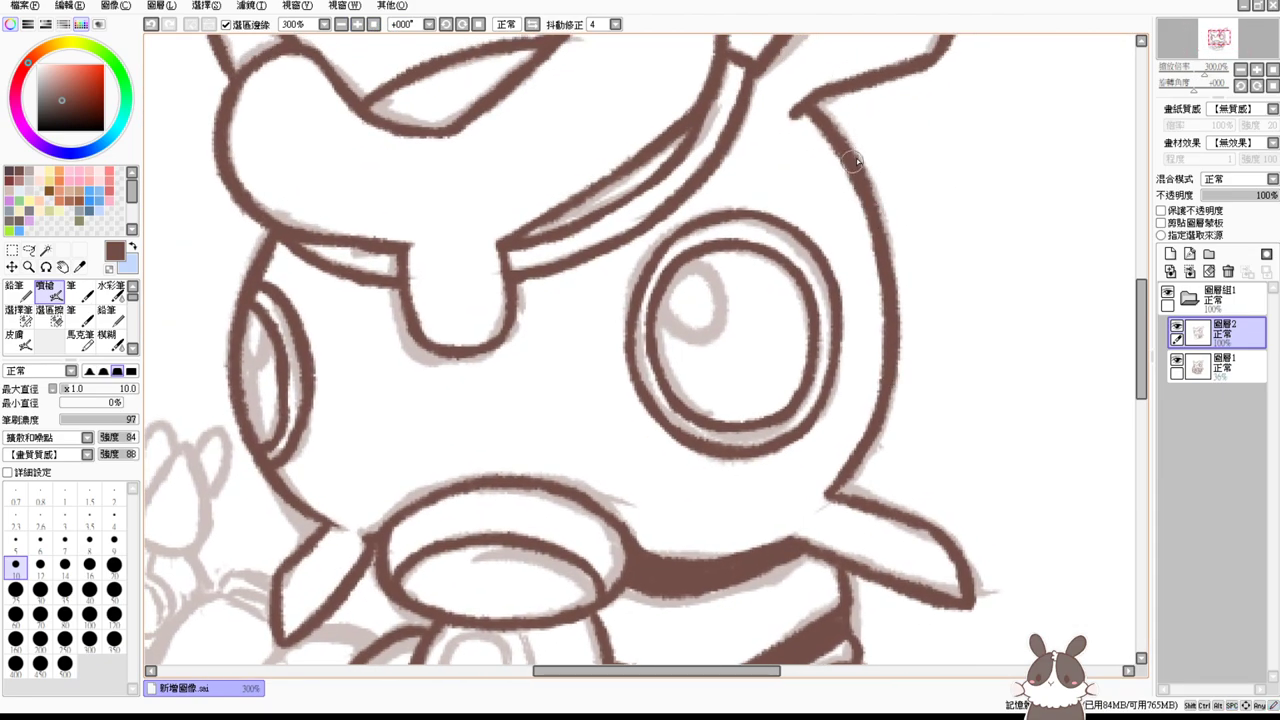
left_click_drag(931, 501, 928, 344)
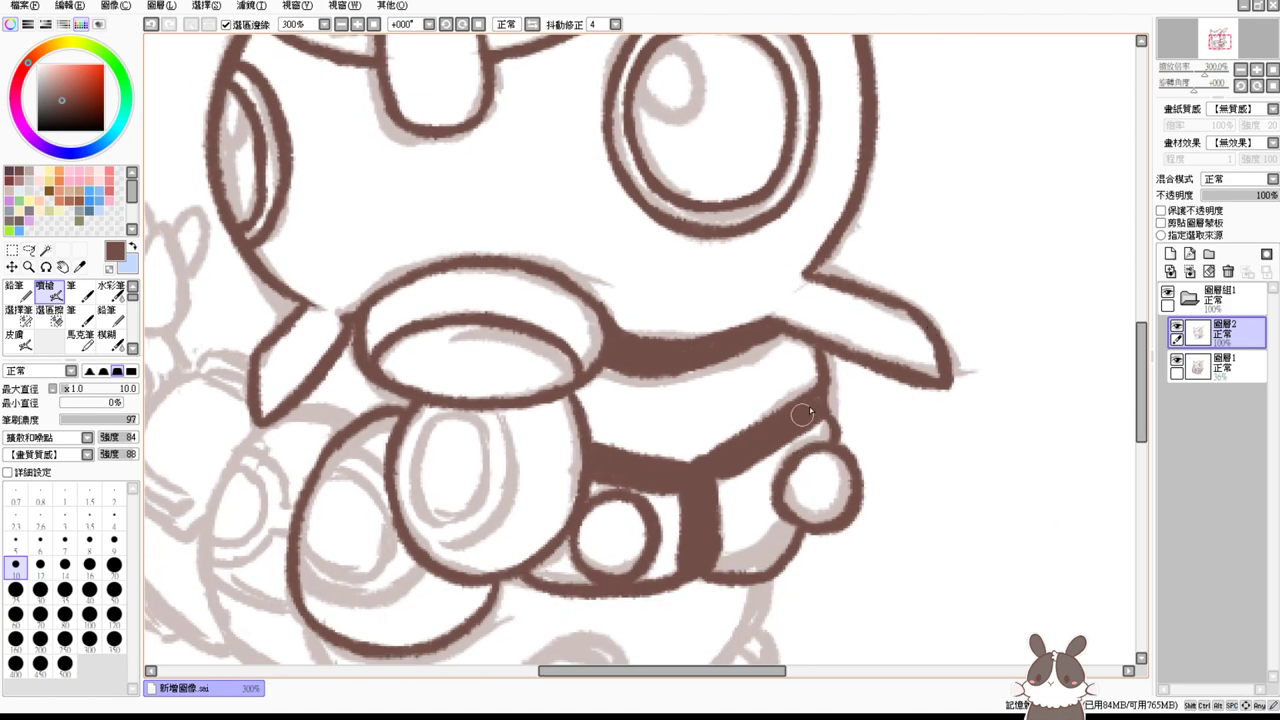
left_click_drag(818, 565, 818, 503)
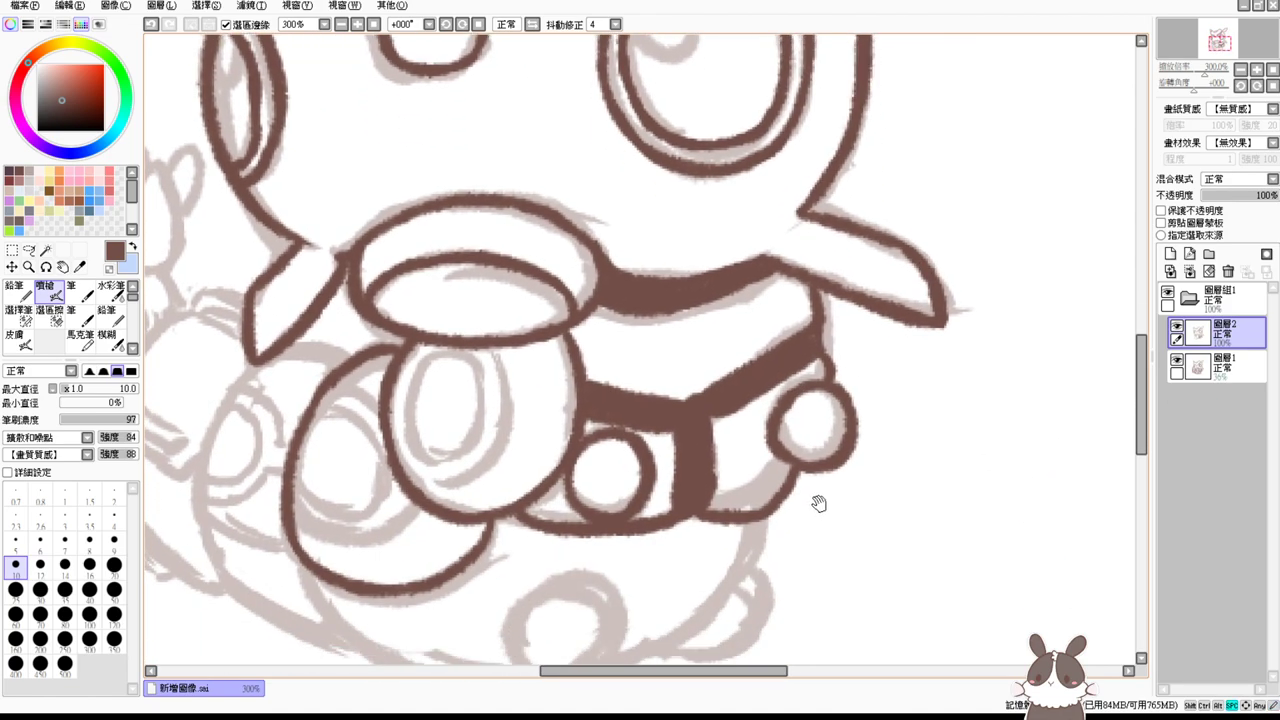
left_click(820, 507, "ctrl")
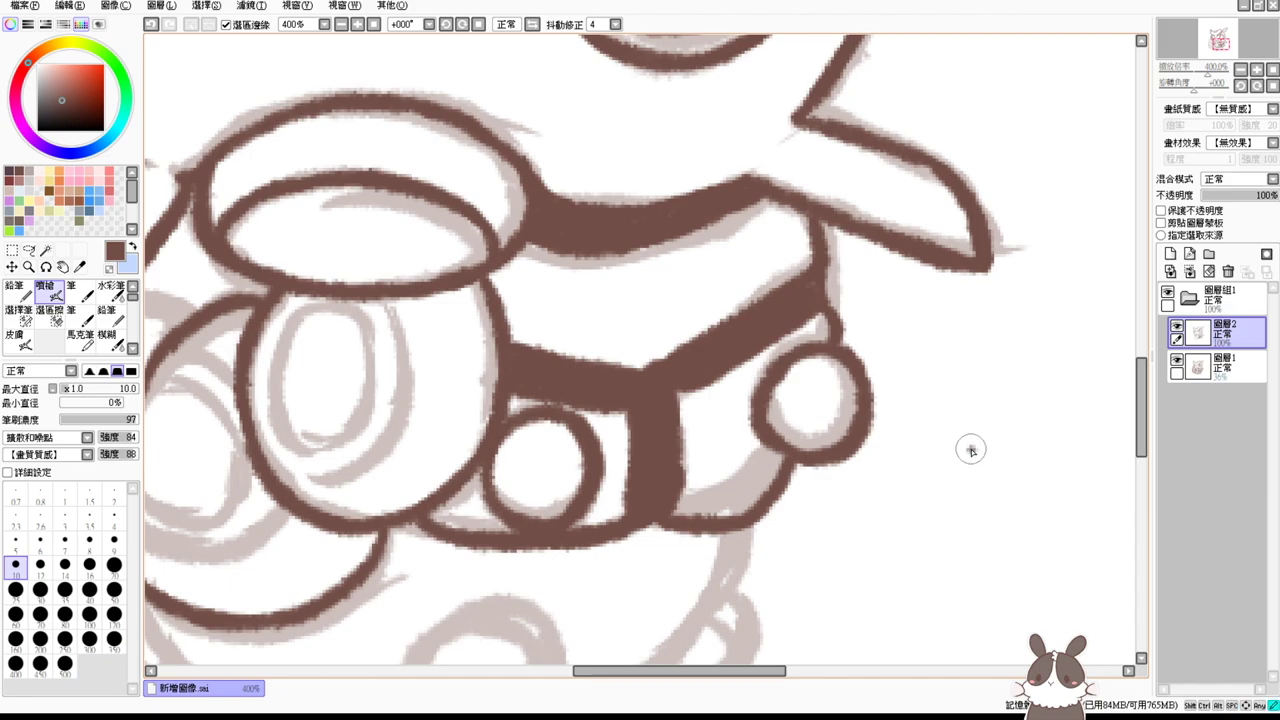
left_click_drag(970, 449, 978, 411)
key("ctrl+z")
left_click_drag(912, 488, 920, 446)
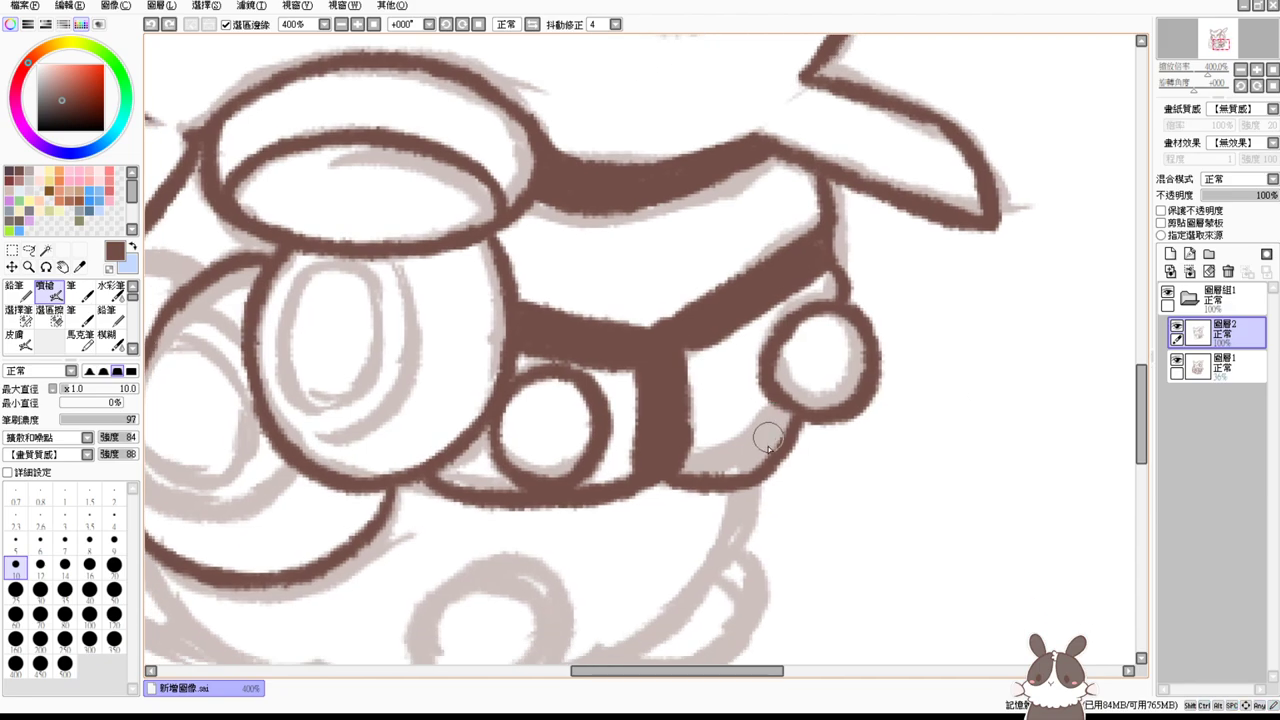
Step: Erase the curve under the right-hand circle and redraw it as a rounder corner joining the segment's lower edge
key("e")
left_click_drag(768, 446, 793, 436)
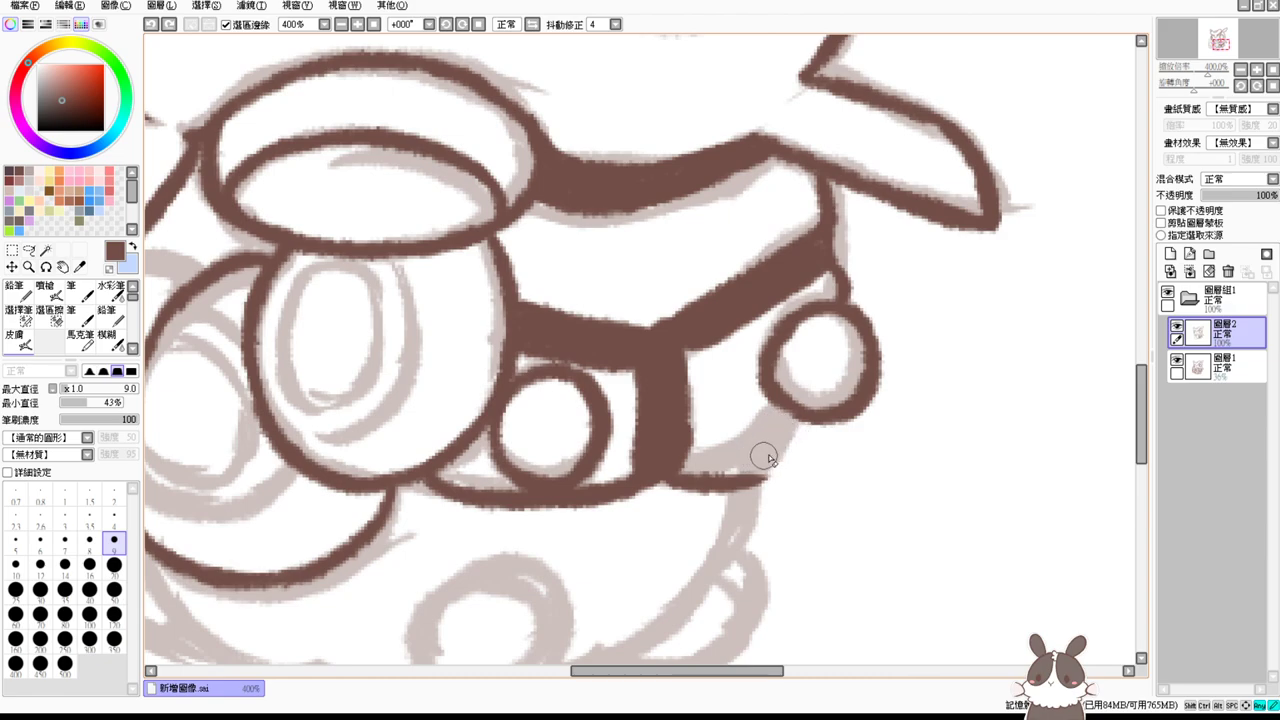
key("v")
left_click_drag(808, 431, 753, 476)
key("ctrl+z")
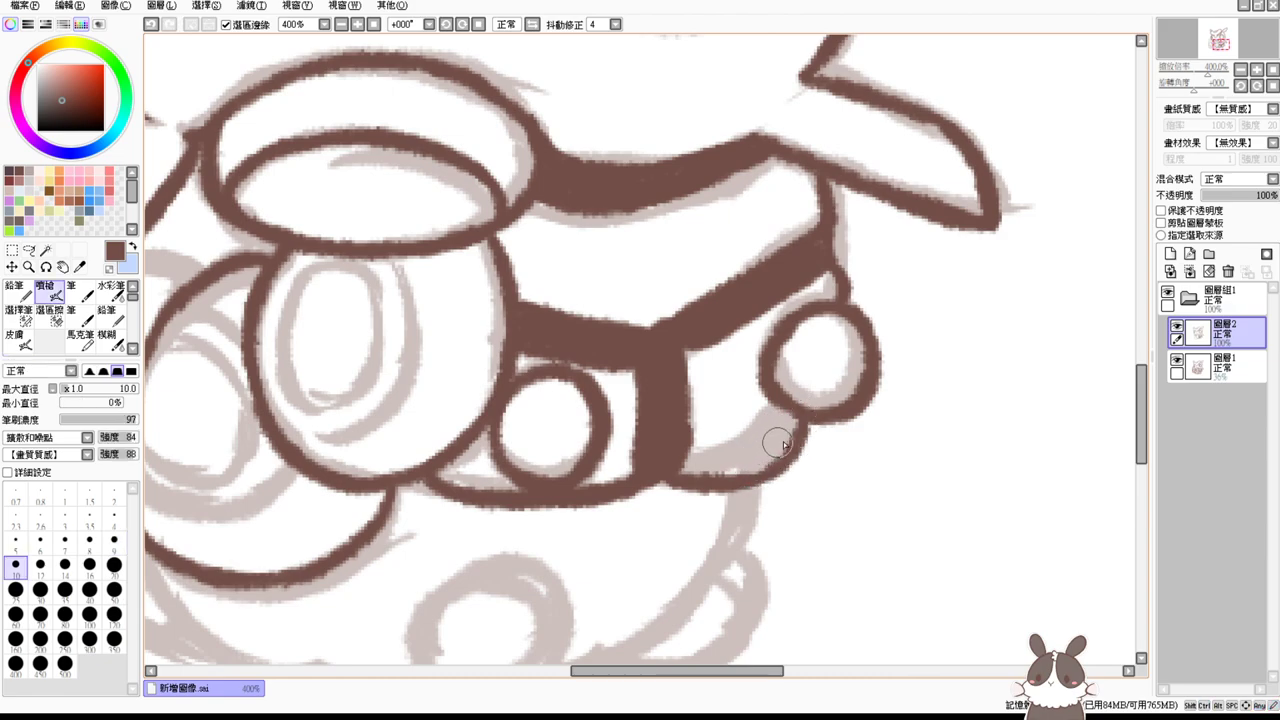
key("ctrl+z")
left_click_drag(804, 424, 741, 470)
Step: Trim the outer edge of the short line between the angled band and the right-hand circle with the eraser
left_click_drag(943, 271, 921, 328)
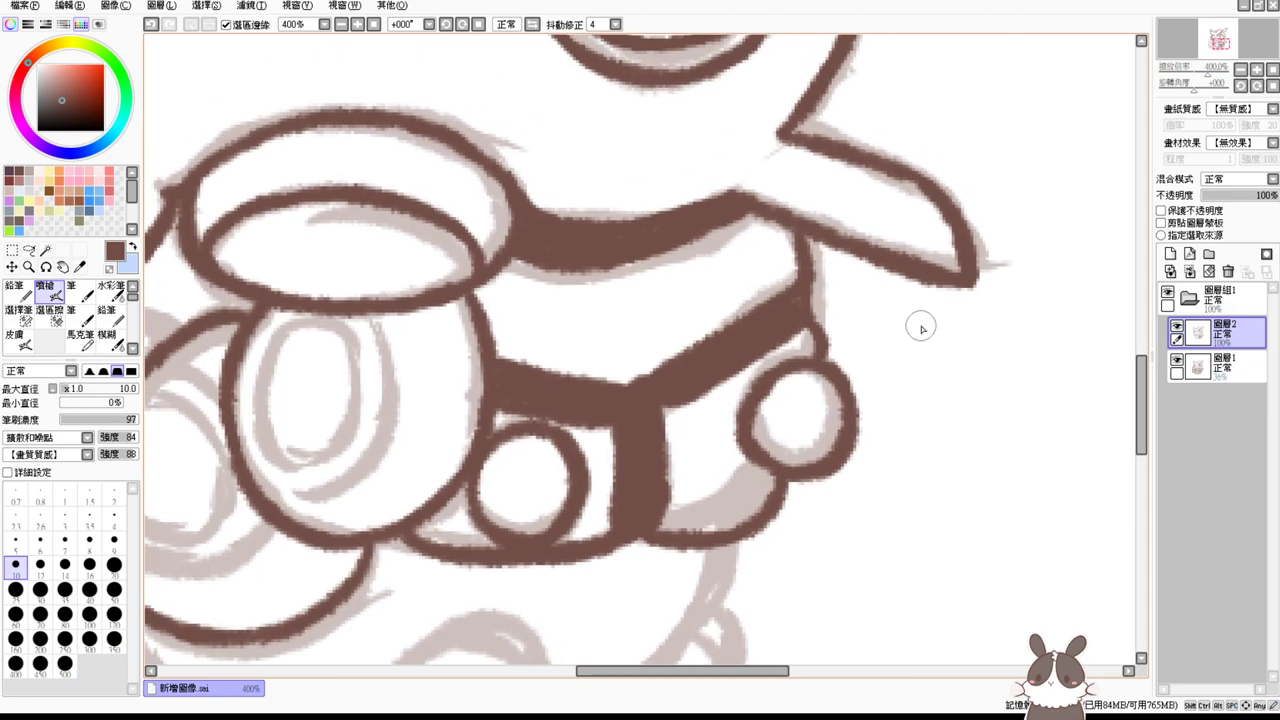
key("e")
left_click_drag(825, 331, 819, 362)
key("v")
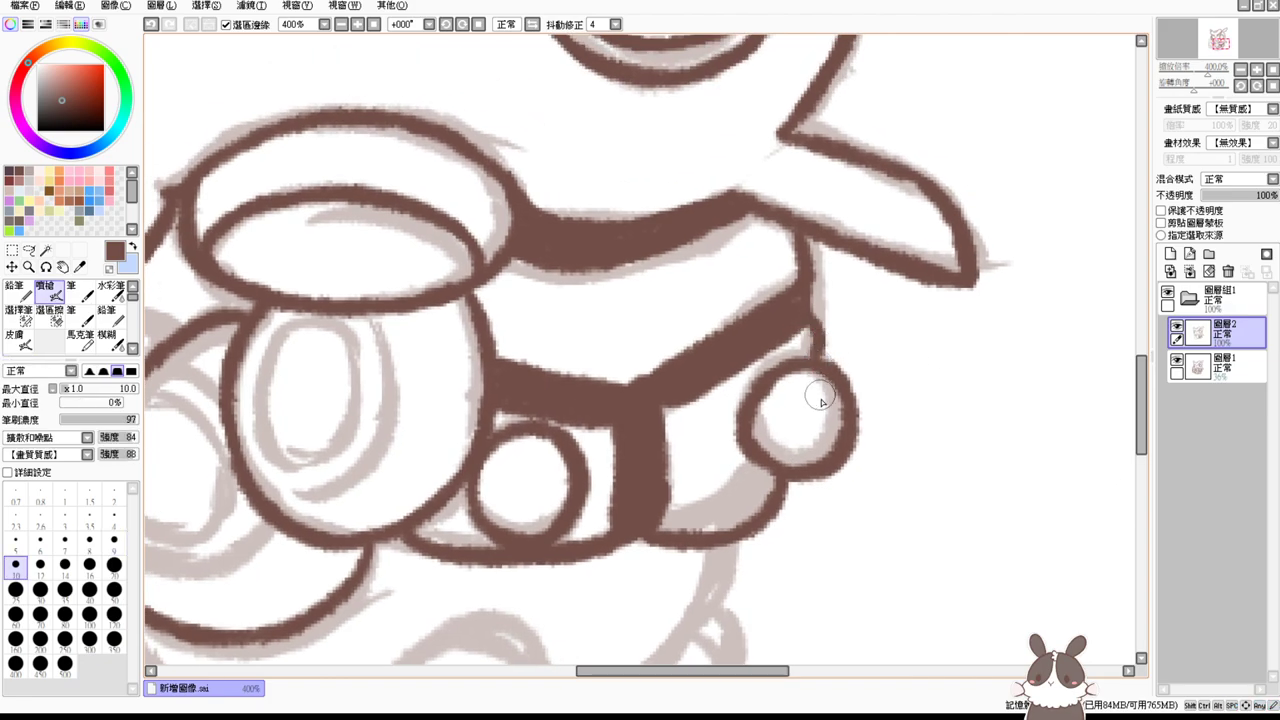
left_click_drag(805, 408, 820, 343)
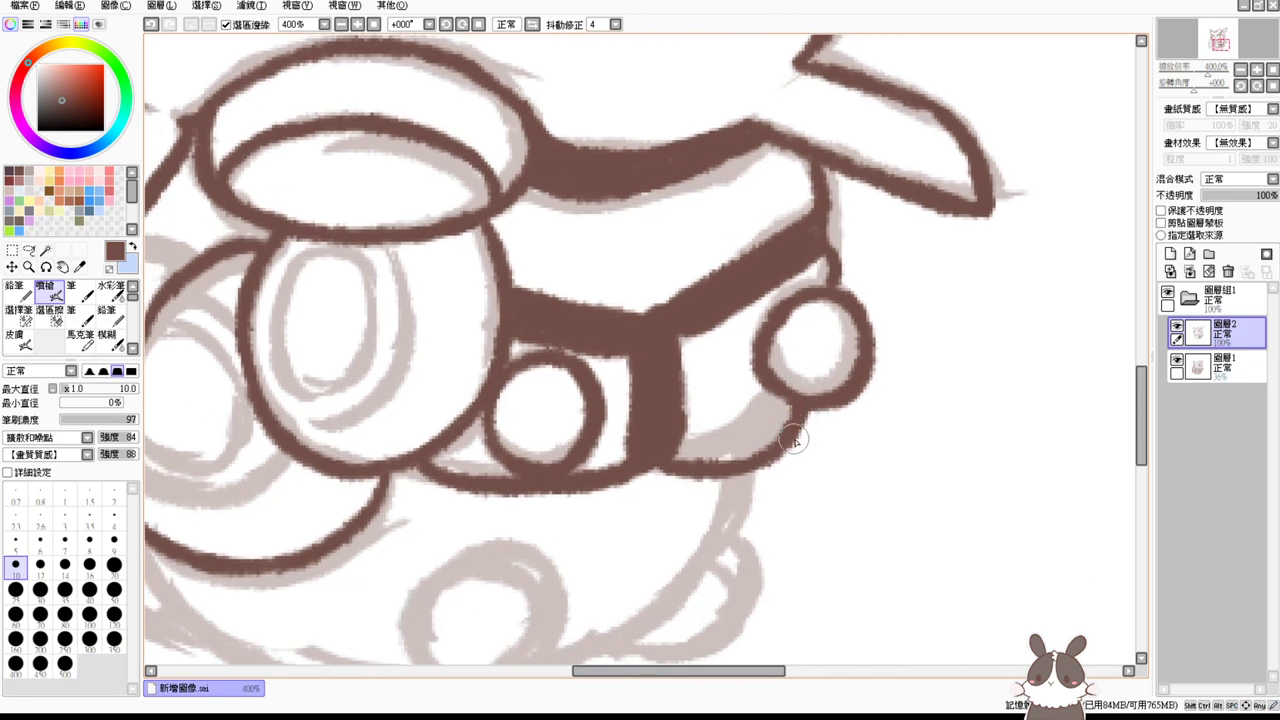
left_click_drag(785, 487, 823, 417)
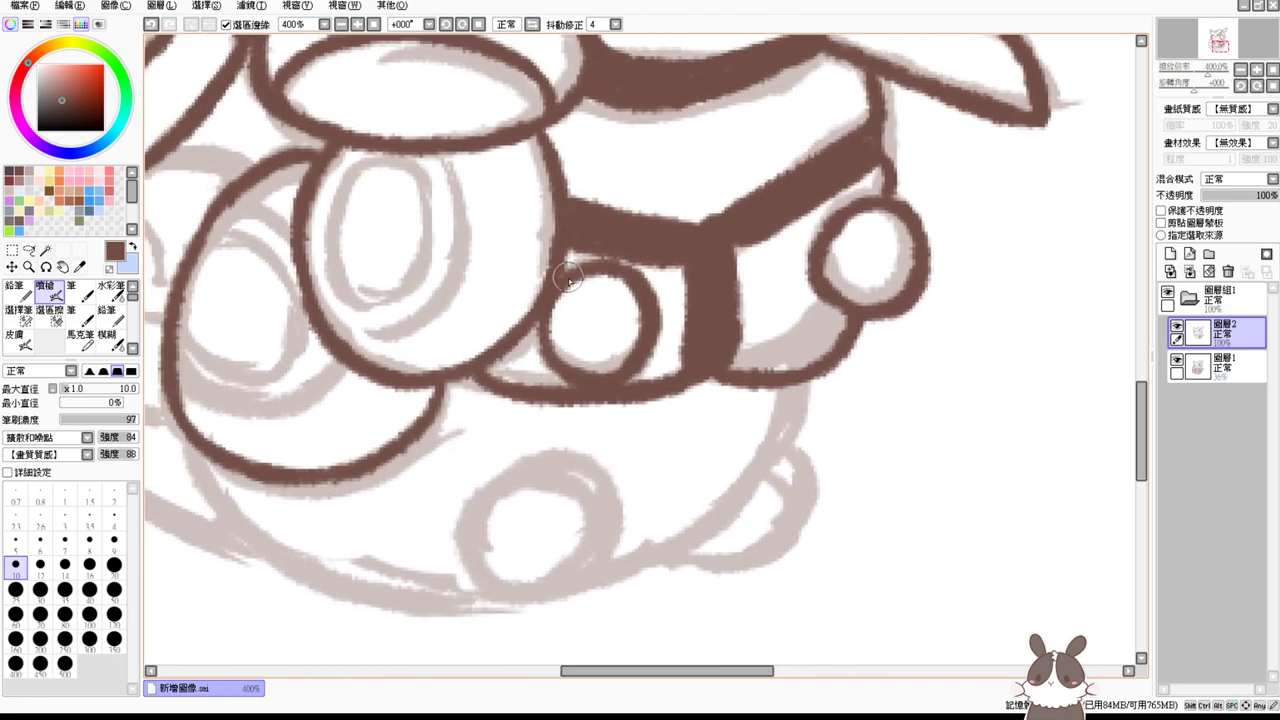
left_click_drag(535, 400, 555, 313)
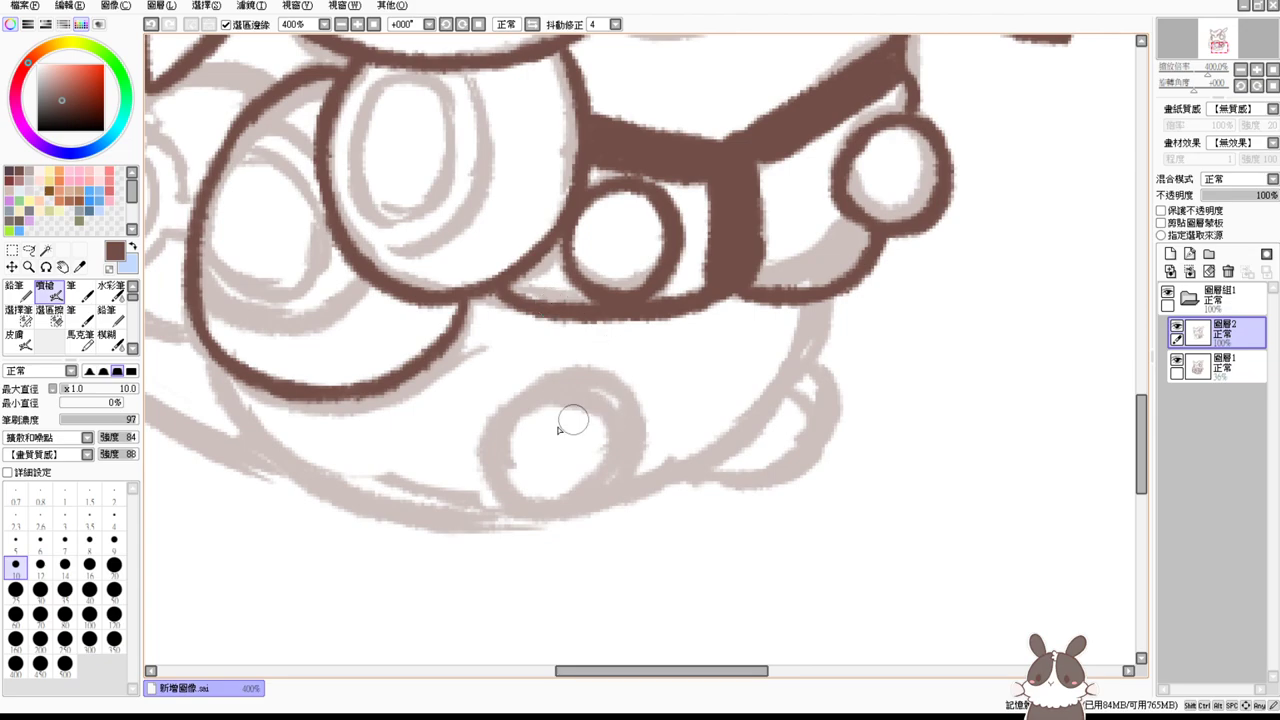
mouse_move(525, 507)
left_mouse_down()
mouse_move(485, 400)
mouse_move(528, 491)
mouse_move(560, 506)
mouse_move(534, 499)
left_mouse_up()
key("ctrl+z")
key("ctrl+z")
key("ctrl+alt")
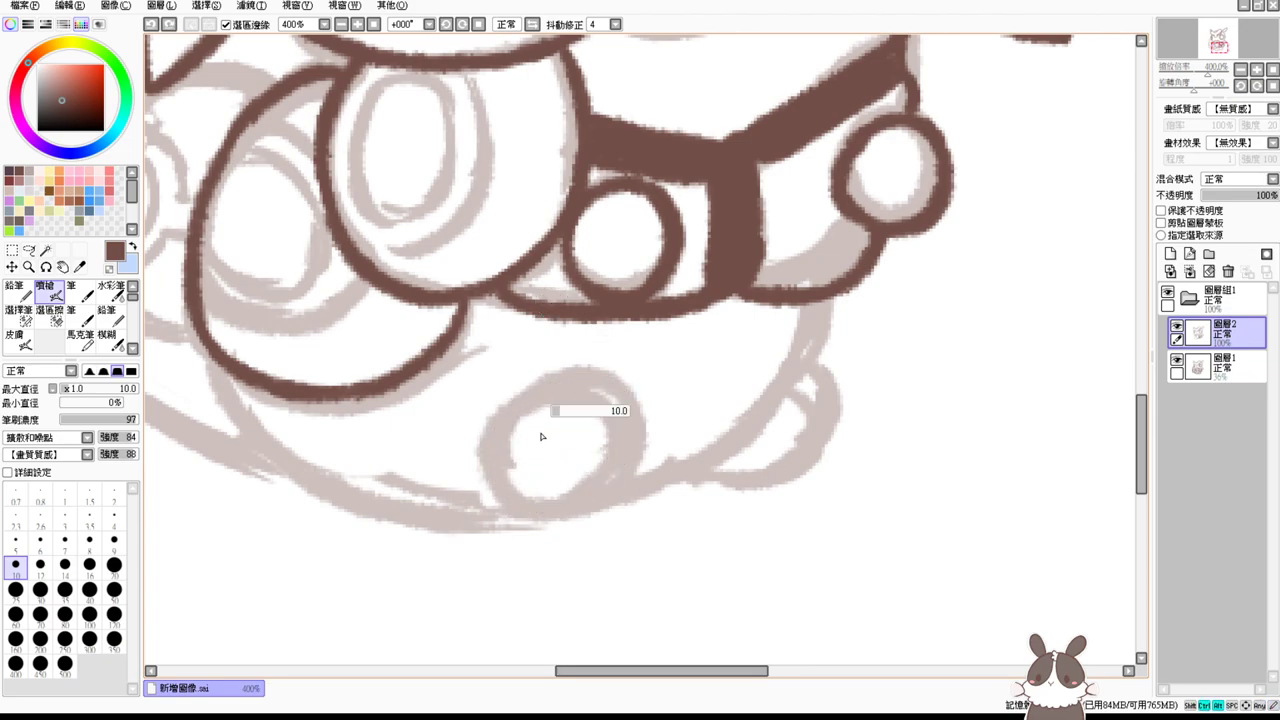
left_click_drag(544, 412, 546, 498)
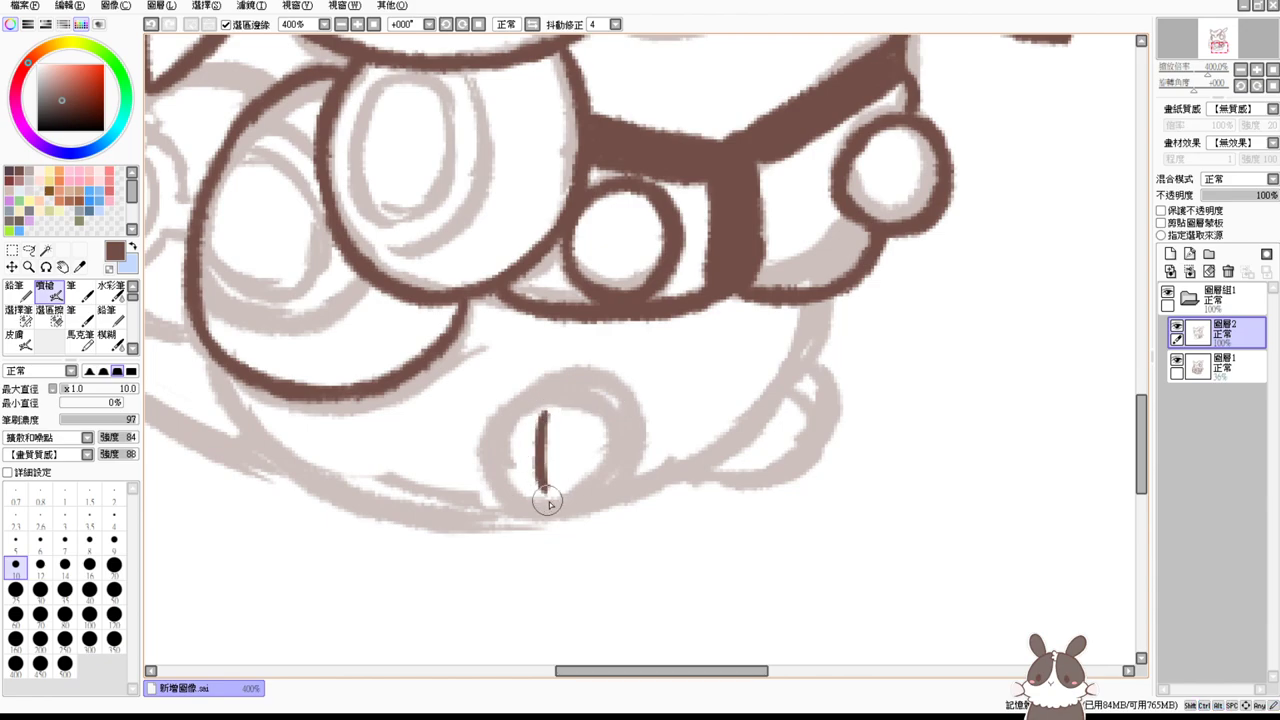
mouse_move(604, 437)
left_mouse_down()
mouse_move(580, 415)
mouse_move(610, 420)
left_mouse_up()
key("ctrl+z")
key("ctrl+z")
Step: Ink the large circle at the bottom of the lower body segment and thin its thick lower edge with the eraser
mouse_move(510, 482)
left_mouse_down()
mouse_move(494, 405)
mouse_move(560, 505)
mouse_move(488, 460)
mouse_move(558, 503)
mouse_move(514, 509)
mouse_move(615, 478)
left_mouse_up()
key("ctrl+z")
key("ctrl+z")
key("ctrl+z")
mouse_move(516, 515)
left_mouse_down()
mouse_move(499, 419)
mouse_move(582, 514)
left_mouse_up()
key("ctrl+z")
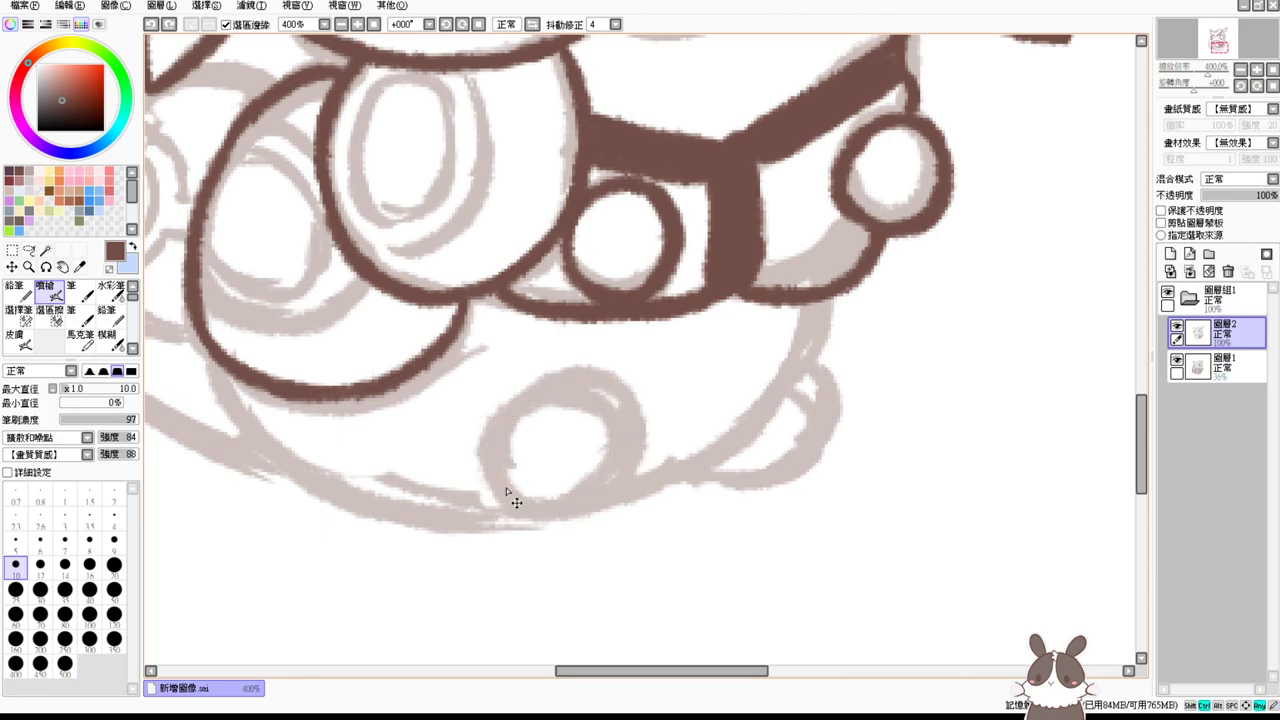
mouse_move(505, 505)
left_mouse_down()
mouse_move(548, 512)
mouse_move(600, 494)
left_mouse_up()
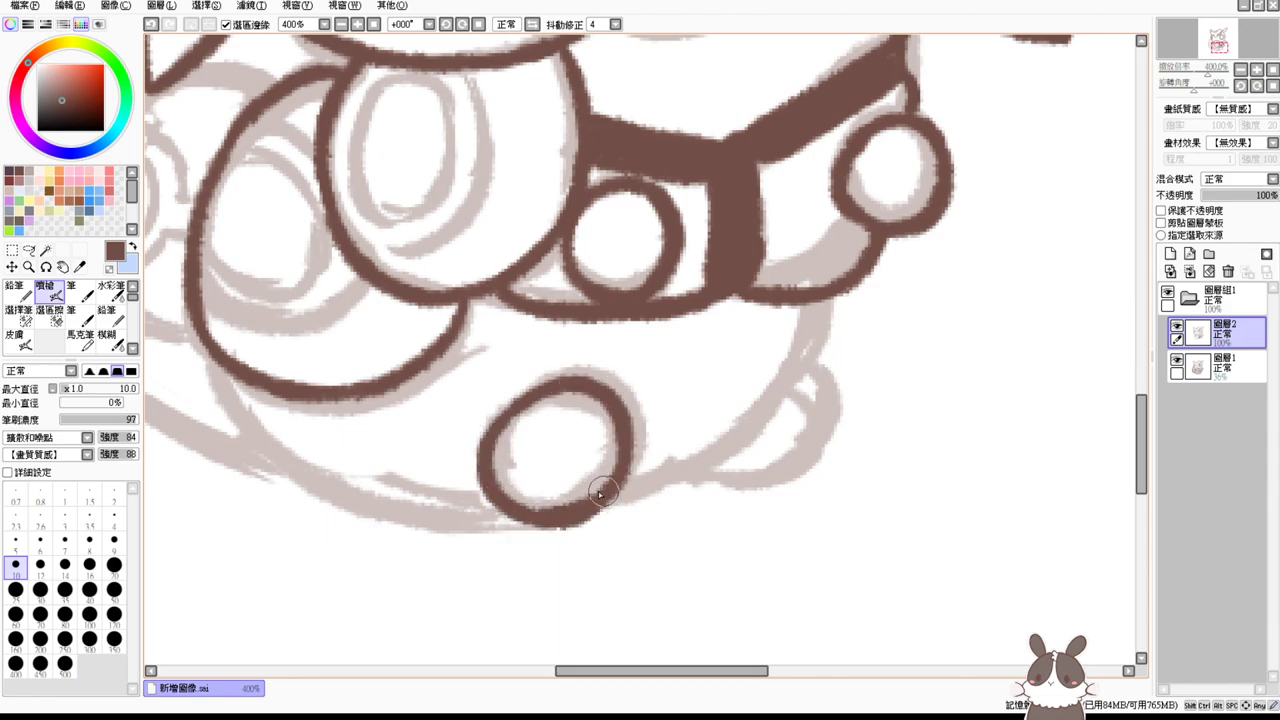
key("e")
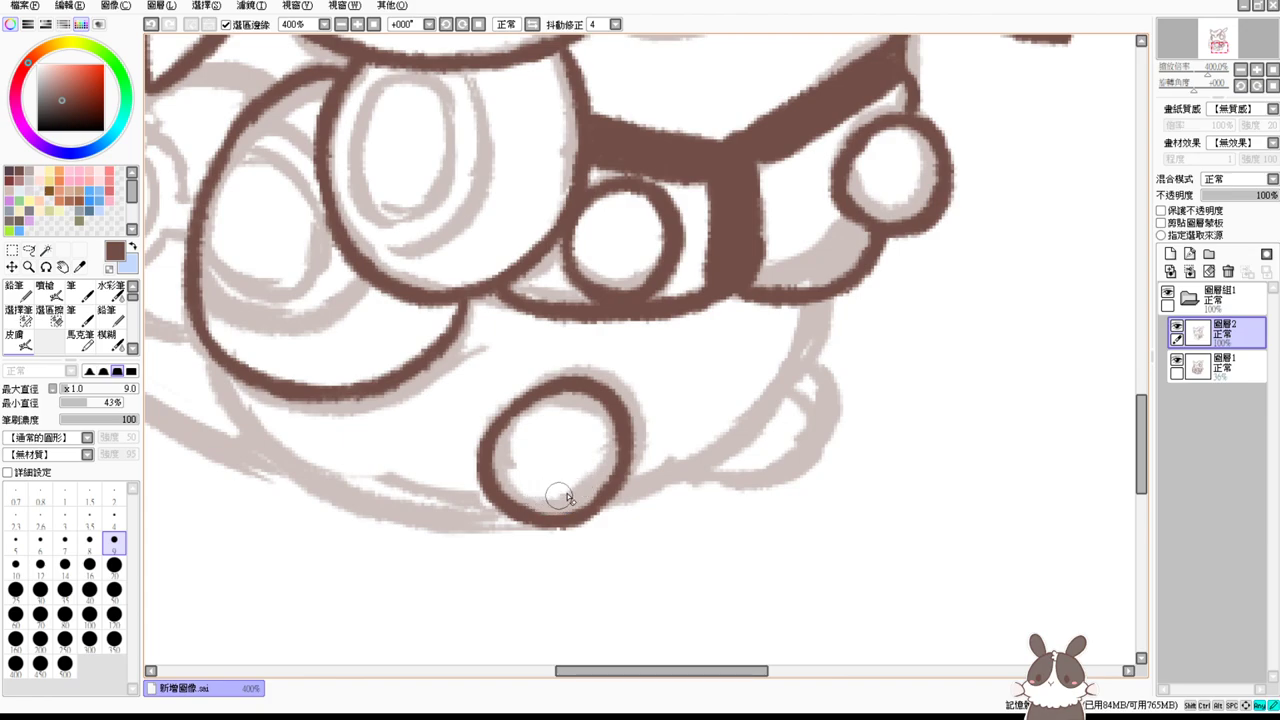
key("e")
Step: Ink the lower body outline from the left-hand rounded shape along the bottom to the large circle
left_click_drag(217, 364, 295, 470)
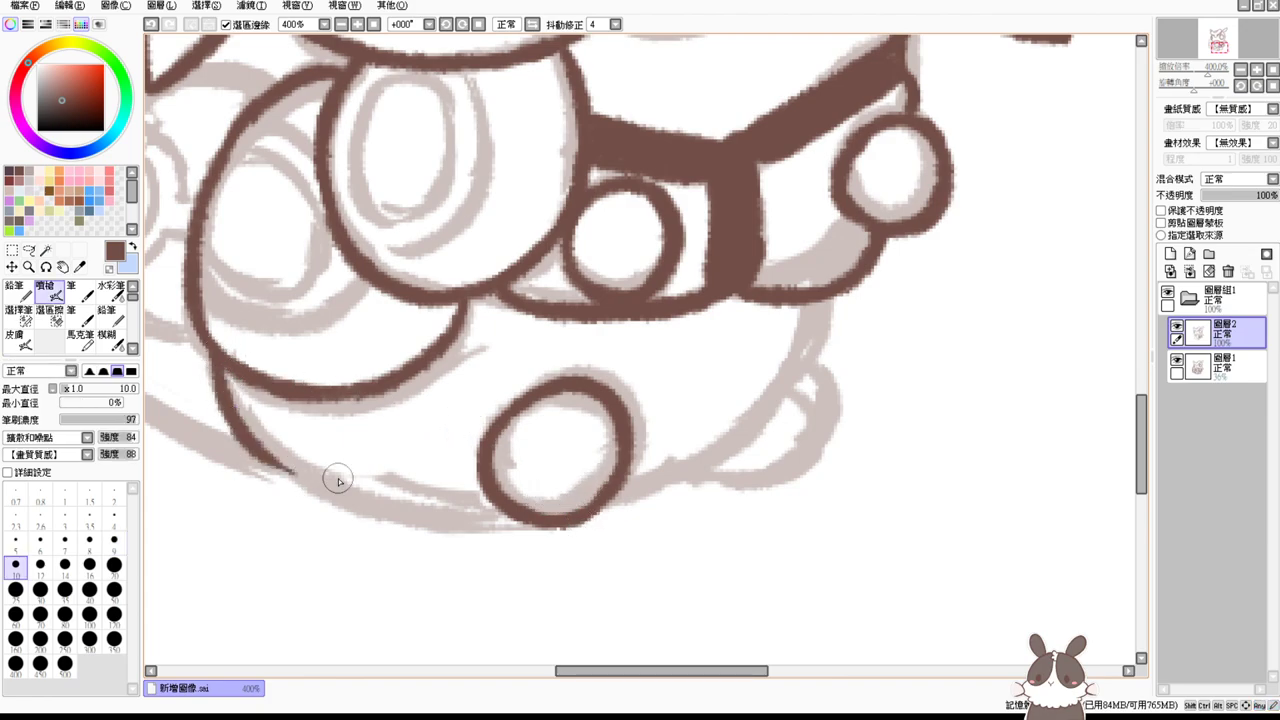
left_click_drag(252, 434, 436, 497)
key("ctrl+z")
left_click_drag(248, 436, 446, 500)
key("ctrl+z")
mouse_move(240, 428)
left_mouse_down()
mouse_move(300, 485)
mouse_move(468, 515)
left_mouse_up()
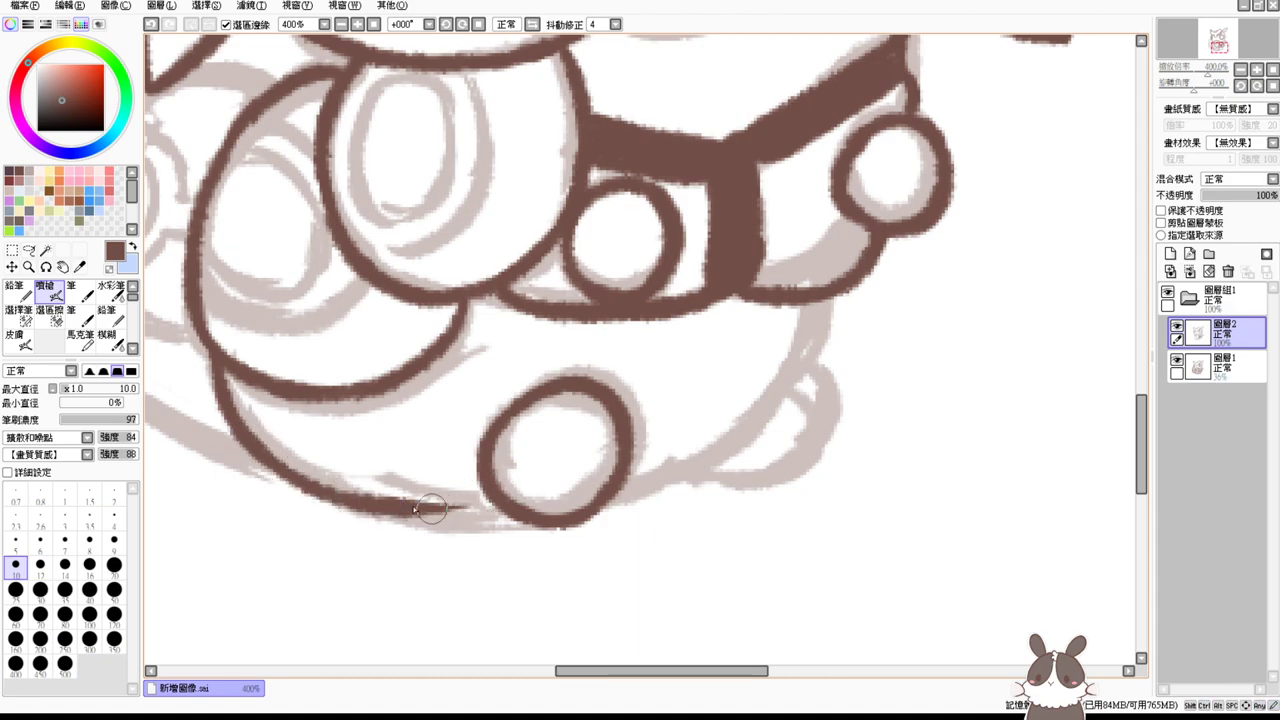
key("ctrl+z")
mouse_move(236, 418)
left_mouse_down()
mouse_move(365, 495)
mouse_move(485, 512)
mouse_move(294, 480)
mouse_move(475, 512)
left_mouse_up()
key("ctrl+z")
mouse_move(395, 514)
left_mouse_down()
mouse_move(531, 518)
mouse_move(466, 512)
left_mouse_up()
Step: Ink the right side of the lower body segment, curving down from the segment above to the large circle
left_click_drag(822, 305, 645, 484)
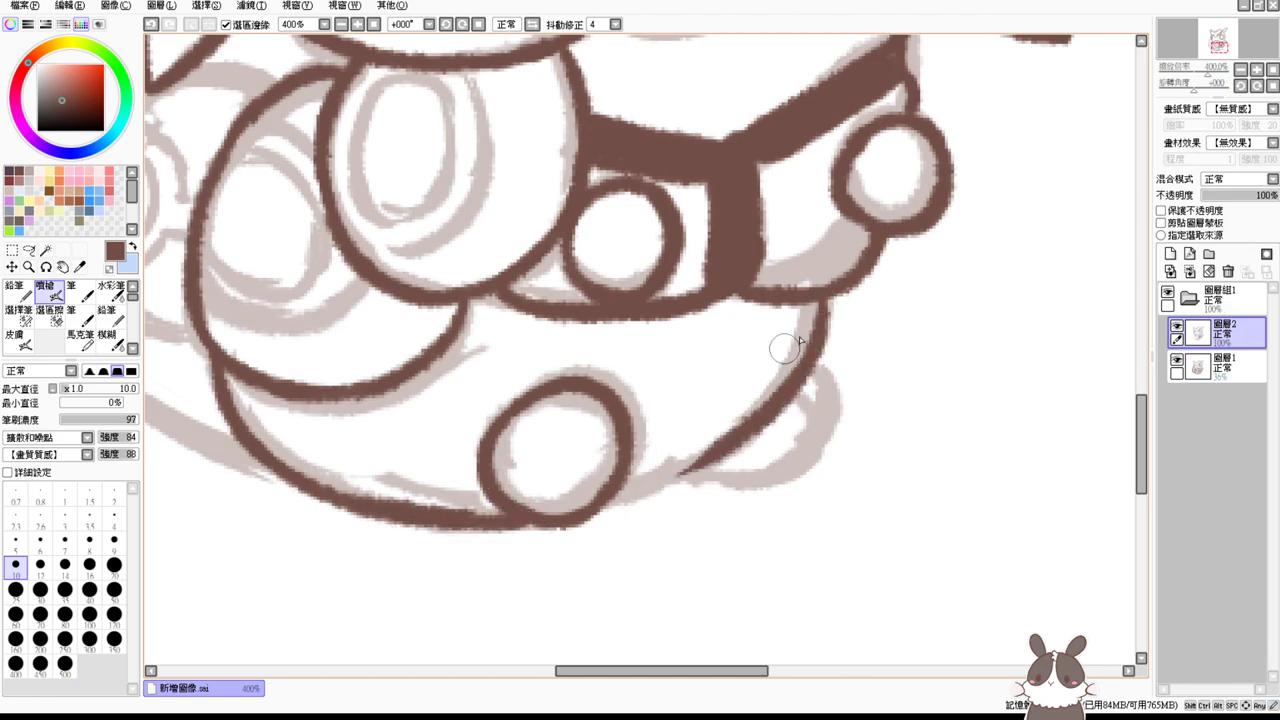
key("ctrl+z")
mouse_move(820, 298)
left_mouse_down()
mouse_move(585, 516)
mouse_move(680, 491)
left_mouse_up()
Step: Ink the outer curve of the small foot sticking out at the lower body's right edge
left_click_drag(808, 390, 748, 486)
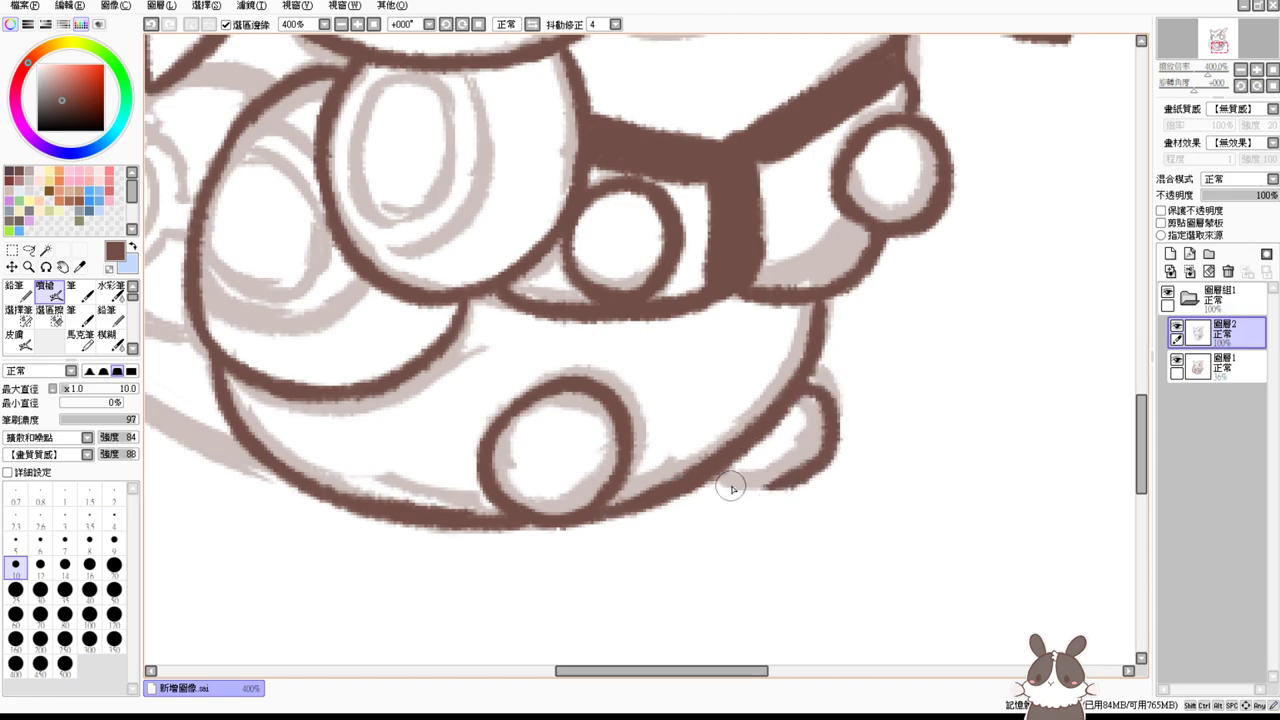
key("ctrl+z")
left_click_drag(806, 390, 736, 506)
key("ctrl+z")
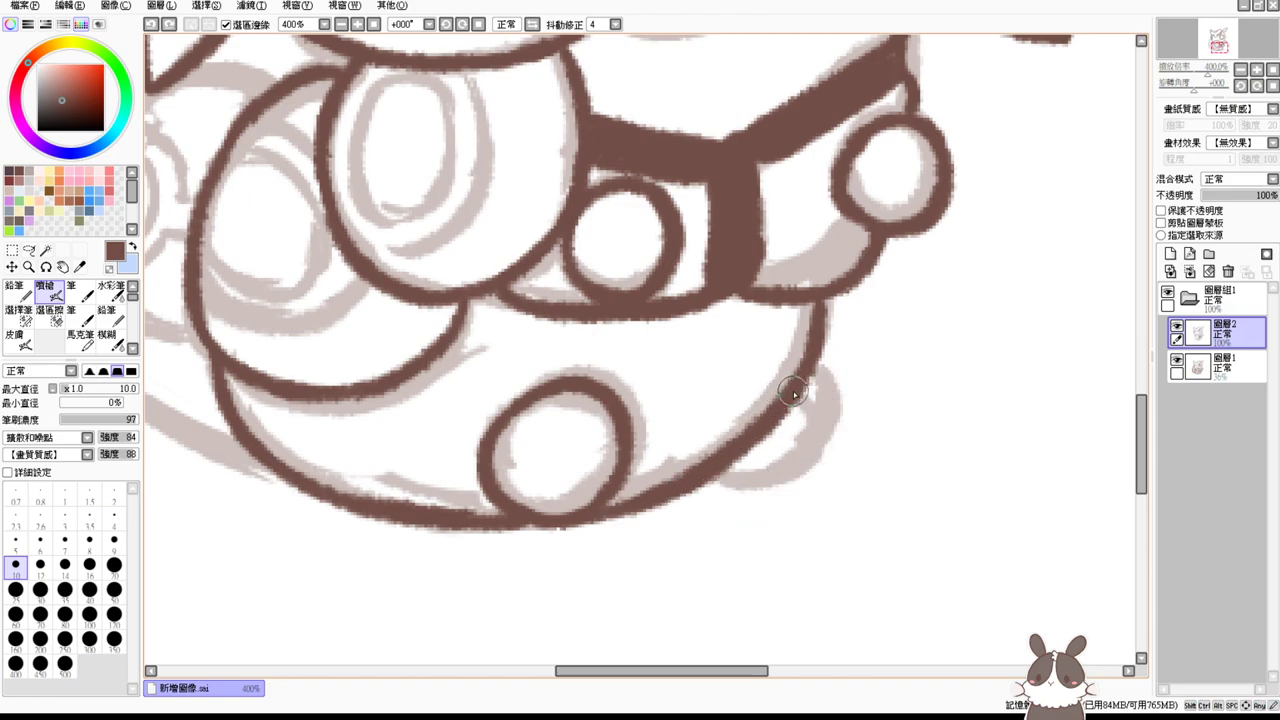
mouse_move(793, 393)
left_mouse_down()
mouse_move(724, 494)
mouse_move(790, 484)
left_mouse_up()
key("ctrl+z")
key("ctrl+z")
mouse_move(799, 390)
left_mouse_down()
mouse_move(712, 482)
mouse_move(794, 472)
left_mouse_up()
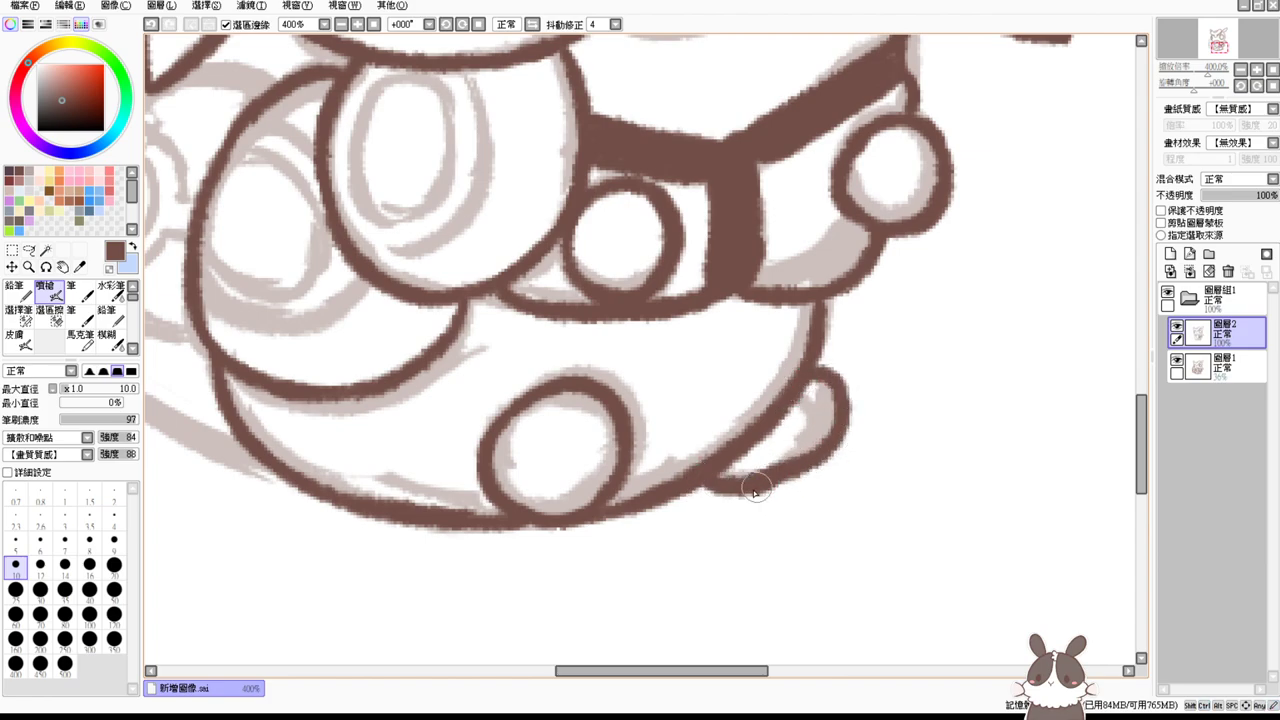
Step: Ink the small foot's lower edge so it joins the bottom of the body outline
key("ctrl+z")
left_click_drag(716, 483, 800, 465)
key("ctrl+z")
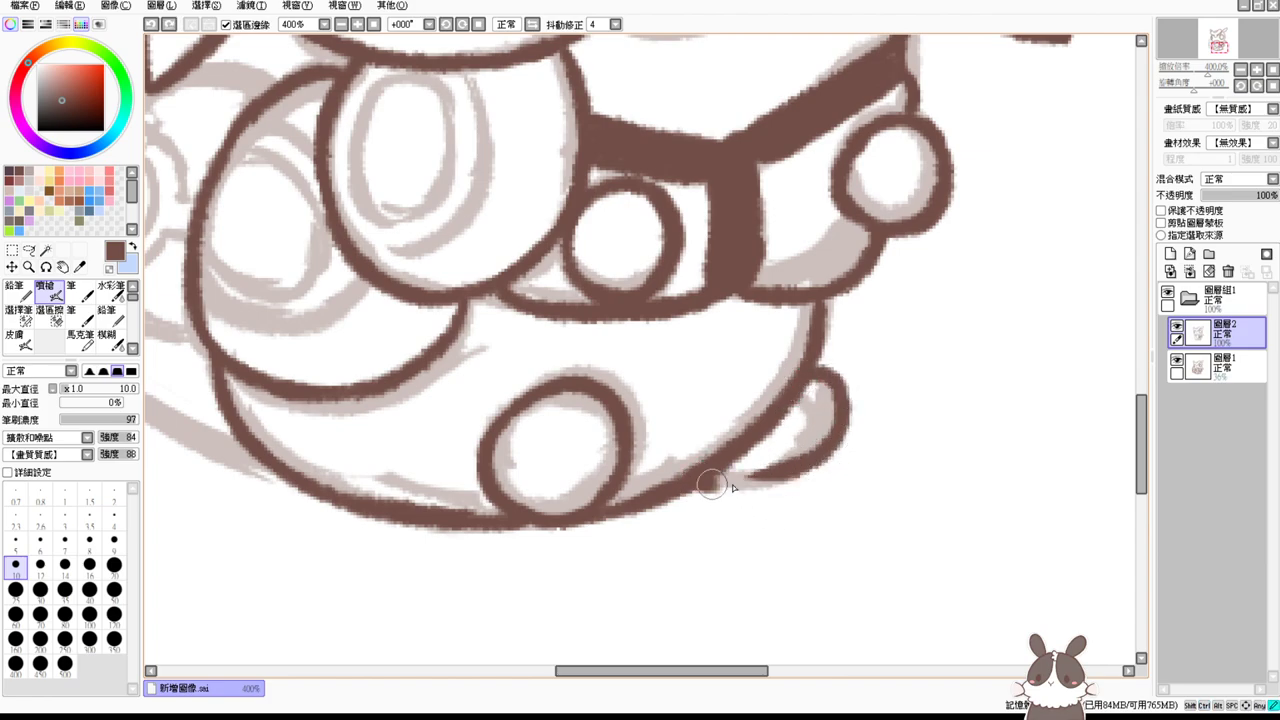
left_click_drag(712, 490, 795, 468)
key("ctrl+z")
left_click_drag(718, 480, 802, 466)
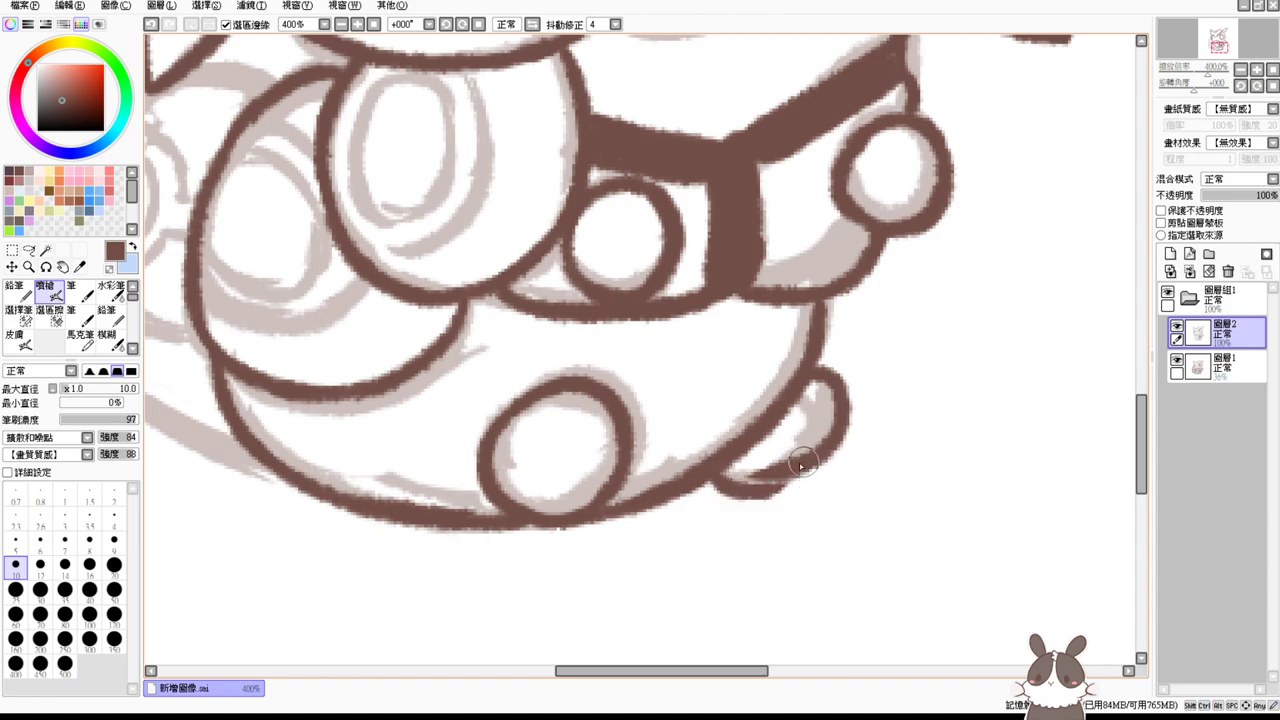
key("ctrl+z")
mouse_move(714, 472)
left_mouse_down()
mouse_move(819, 455)
mouse_move(825, 419)
mouse_move(836, 449)
mouse_move(782, 471)
left_mouse_up()
key("e")
key("b")
key("ctrl+z")
left_click_drag(835, 418, 738, 485)
key("ctrl+z")
mouse_move(838, 418)
left_mouse_down()
mouse_move(732, 481)
mouse_move(757, 494)
left_mouse_up()
key("ctrl+z")
Step: Touch up the head shape's line where its rounded left end slopes down into the central dip
left_click_drag(734, 436, 842, 468)
left_click_drag(774, 384, 738, 516)
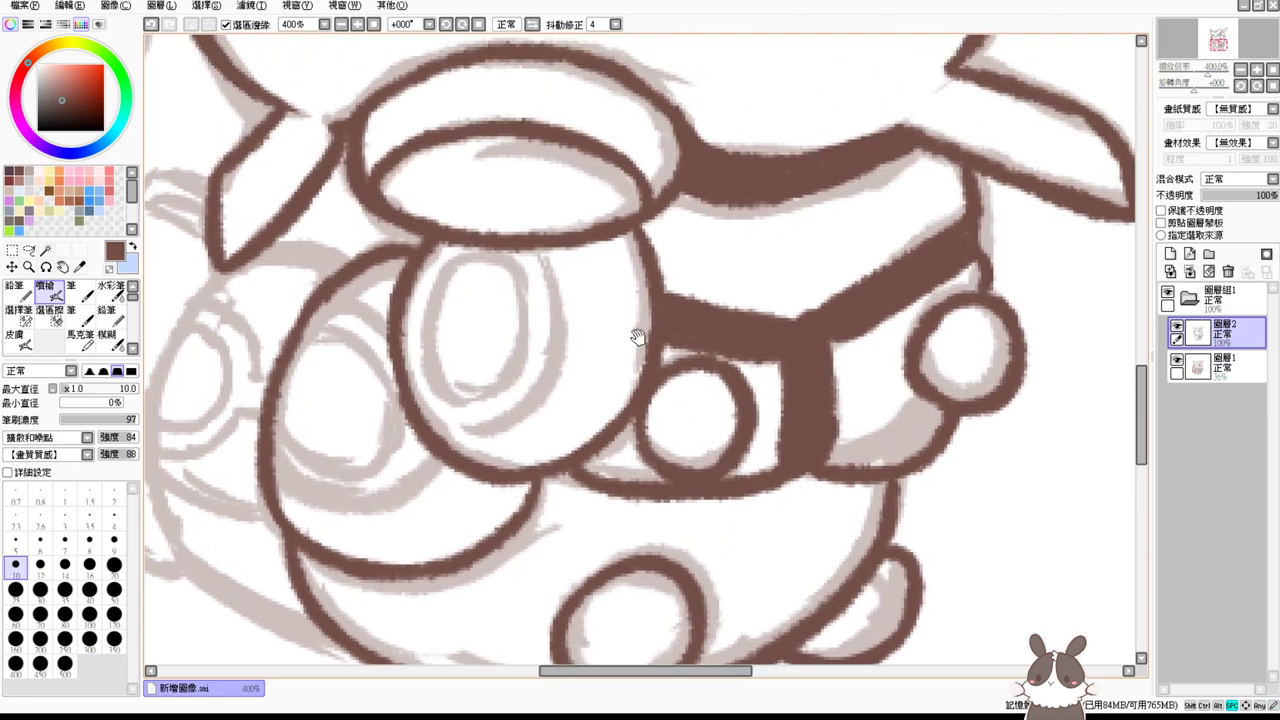
left_click(373, 24)
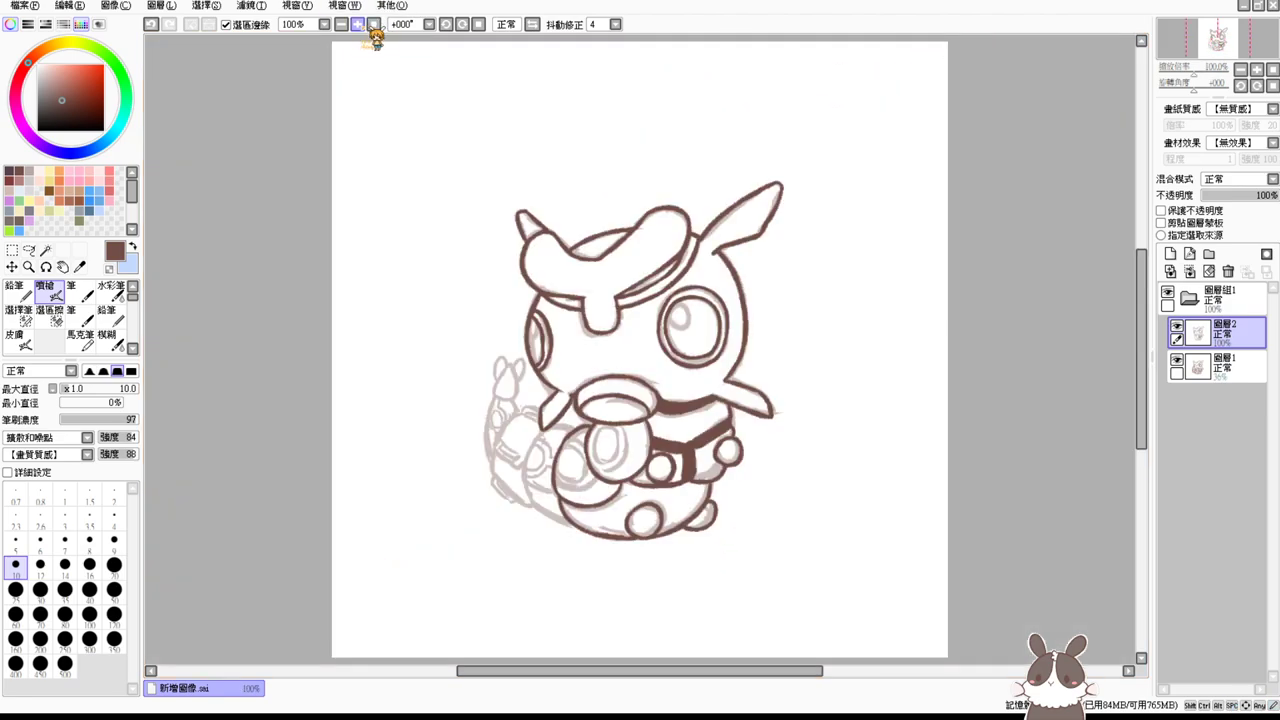
left_click(357, 24)
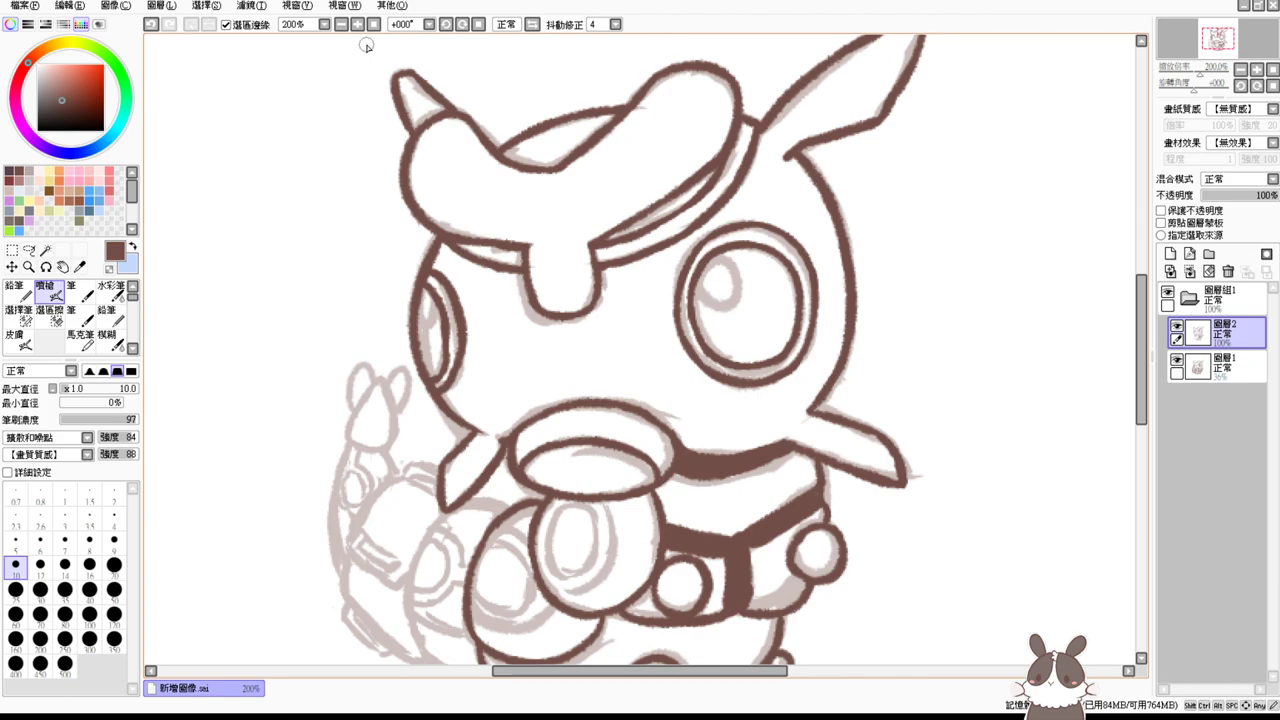
left_click(366, 46, "ctrl")
left_click_drag(838, 540, 853, 348)
left_click_drag(818, 417, 825, 646)
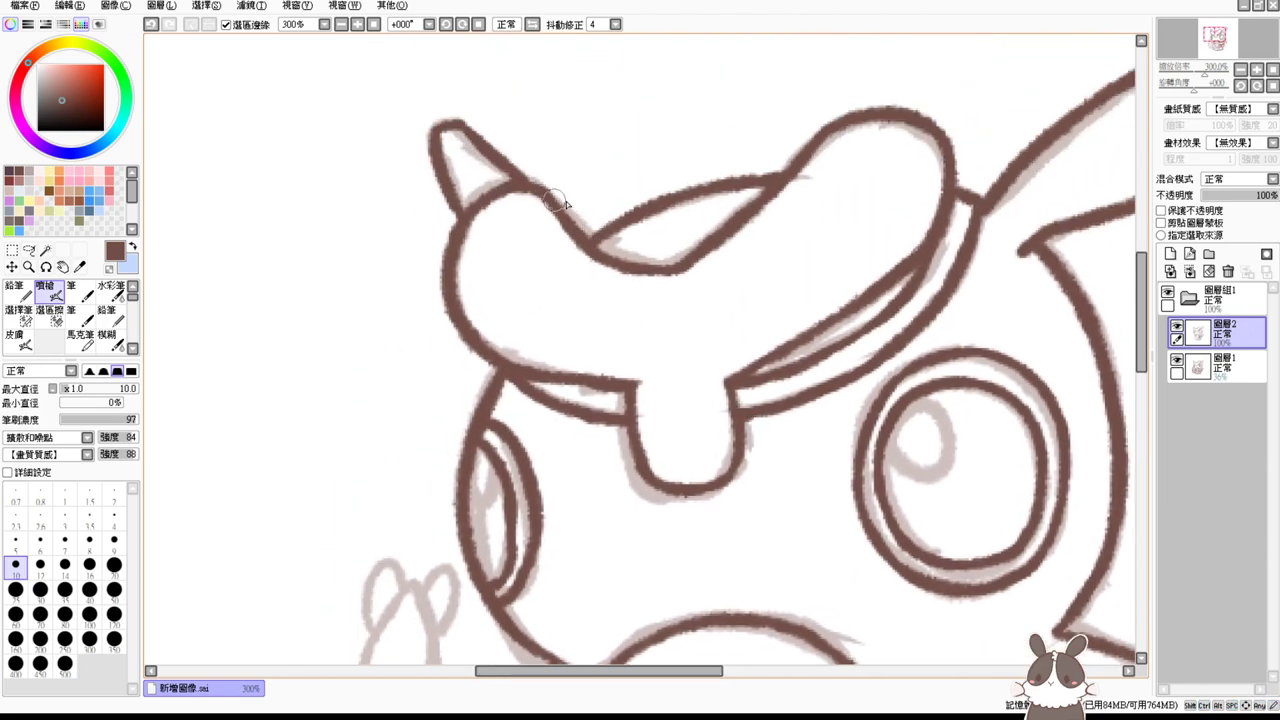
left_click_drag(546, 199, 587, 231)
Step: Ink the long inner curve of the rounded segment below the mouth, sweeping down to its lower left edge
mouse_move(631, 331)
left_mouse_down()
mouse_move(583, 183)
mouse_move(607, 162)
left_mouse_up()
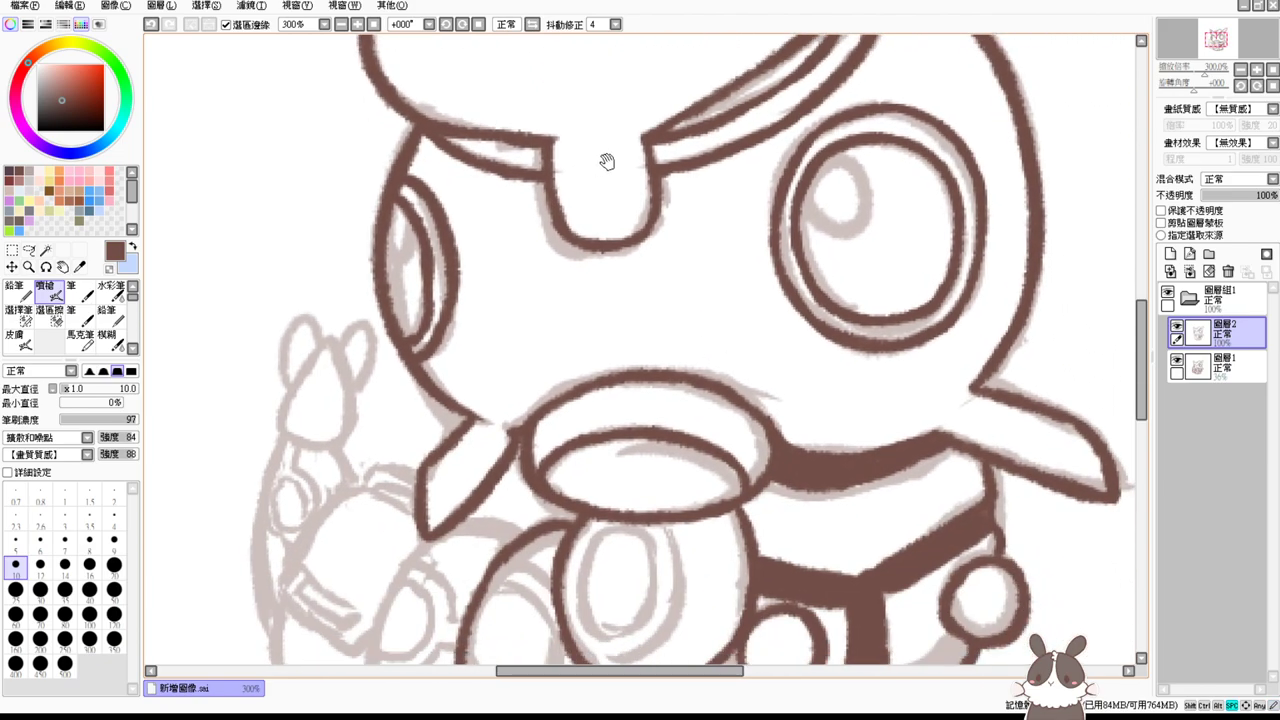
mouse_move(642, 490)
left_mouse_down()
mouse_move(676, 432)
mouse_move(652, 433)
left_mouse_up()
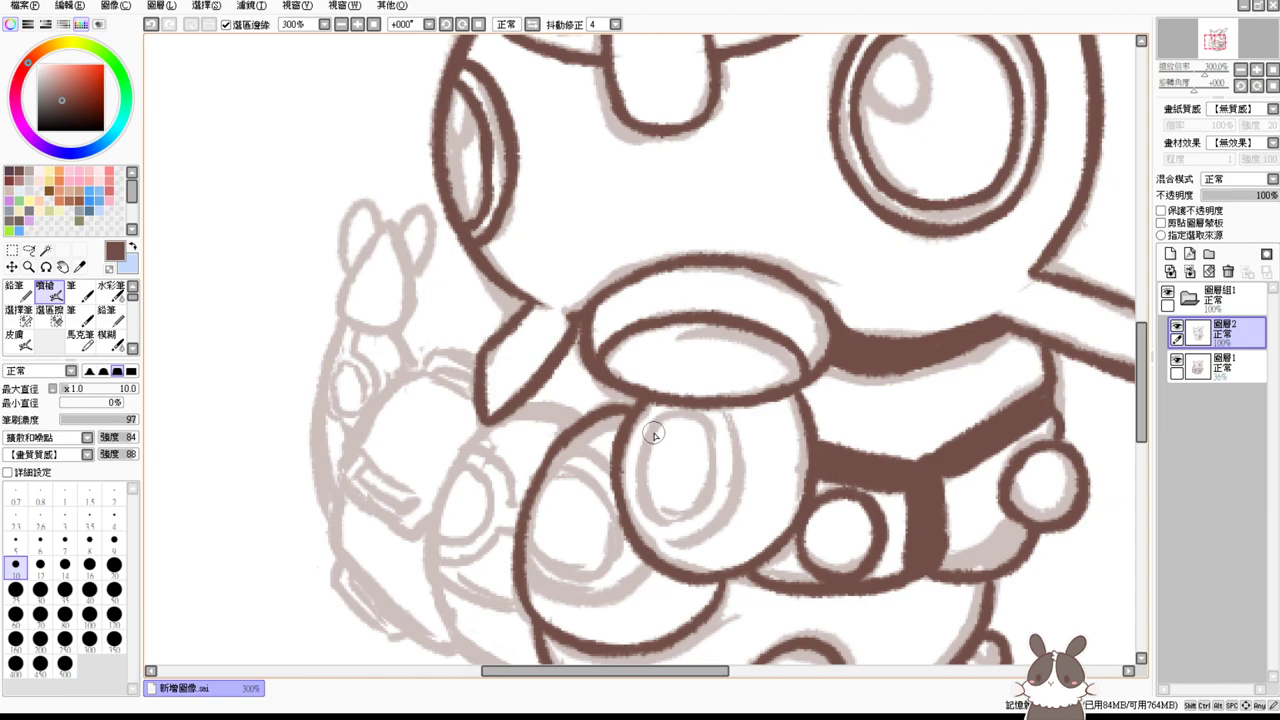
scroll(653, 433, "up", 1)
left_click_drag(768, 448, 838, 397)
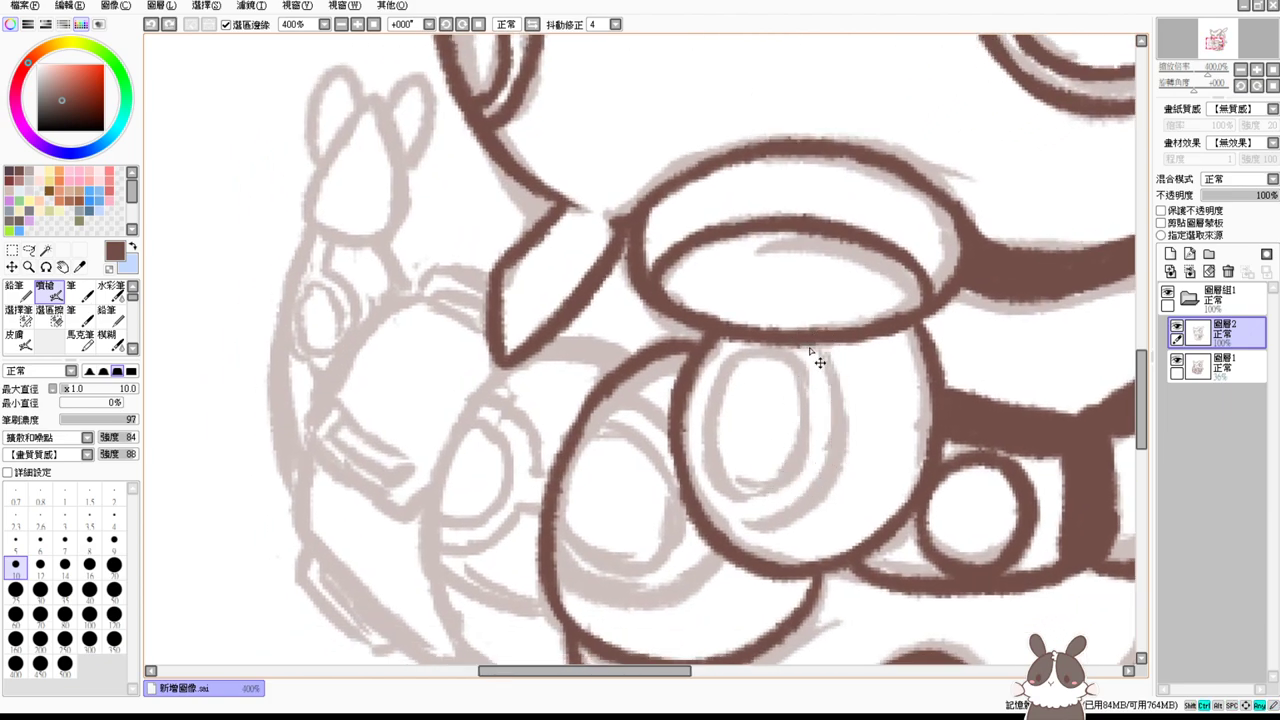
left_click_drag(833, 362, 763, 514)
key("ctrl+z")
mouse_move(832, 340)
left_mouse_down()
mouse_move(765, 522)
mouse_move(781, 508)
left_mouse_up()
key("ctrl+z")
left_click_drag(707, 526, 795, 502)
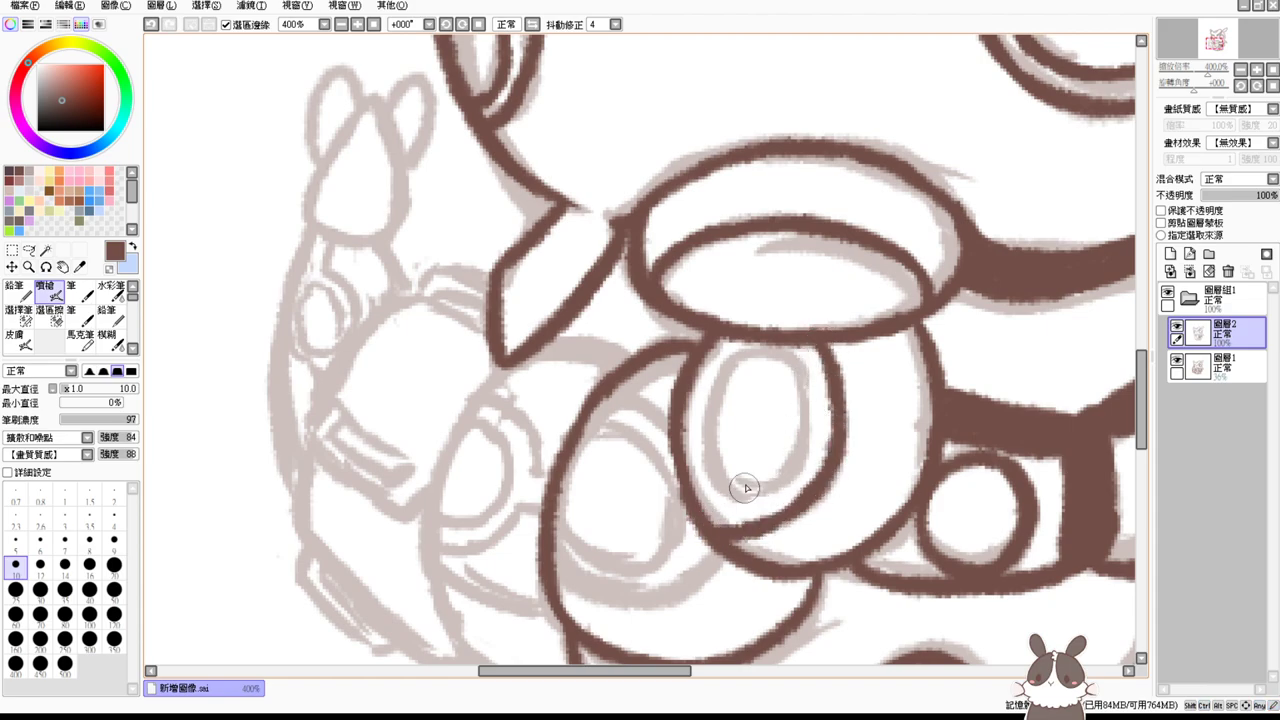
Step: Ink the top and left side of the small oval inside the rounded segment below the mouth
mouse_move(772, 351)
left_mouse_down()
mouse_move(762, 473)
mouse_move(730, 480)
left_mouse_up()
key("ctrl+z")
left_click_drag(726, 365, 752, 490)
key("ctrl+z")
left_click_drag(729, 363, 744, 499)
Step: Close the small oval below the mouth by inking its right side and bottom
left_click_drag(773, 347, 772, 486)
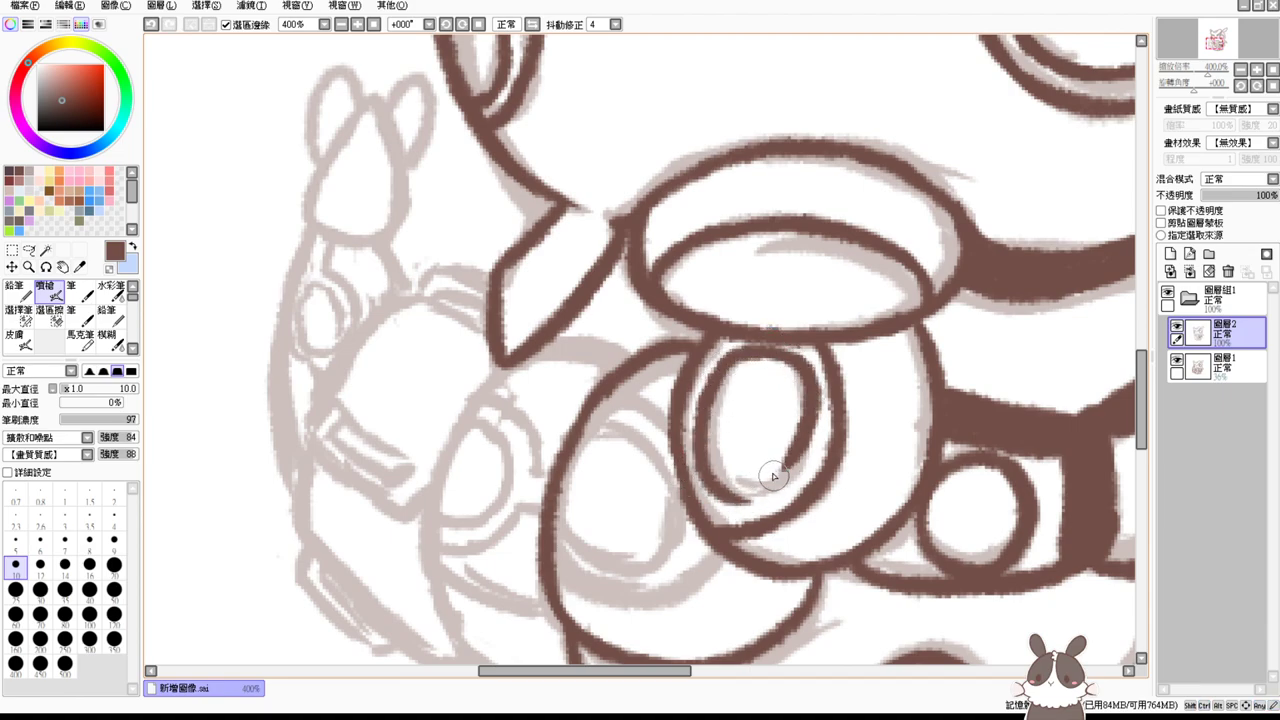
key("ctrl+z")
left_click_drag(772, 348, 786, 466)
key("ctrl+z")
left_click_drag(777, 360, 786, 462)
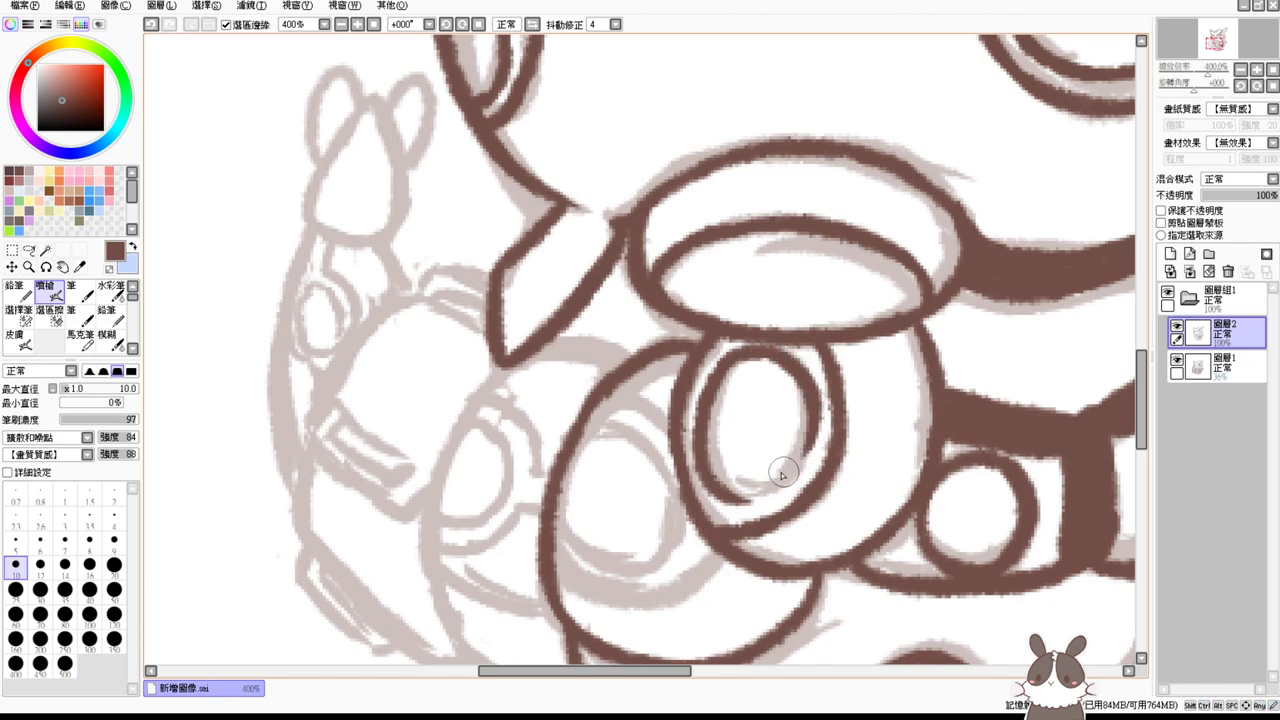
key("ctrl+z")
mouse_move(792, 358)
left_mouse_down()
mouse_move(816, 420)
mouse_move(766, 489)
left_mouse_up()
key("ctrl+z")
mouse_move(807, 390)
left_mouse_down()
mouse_move(725, 502)
mouse_move(794, 482)
left_mouse_up()
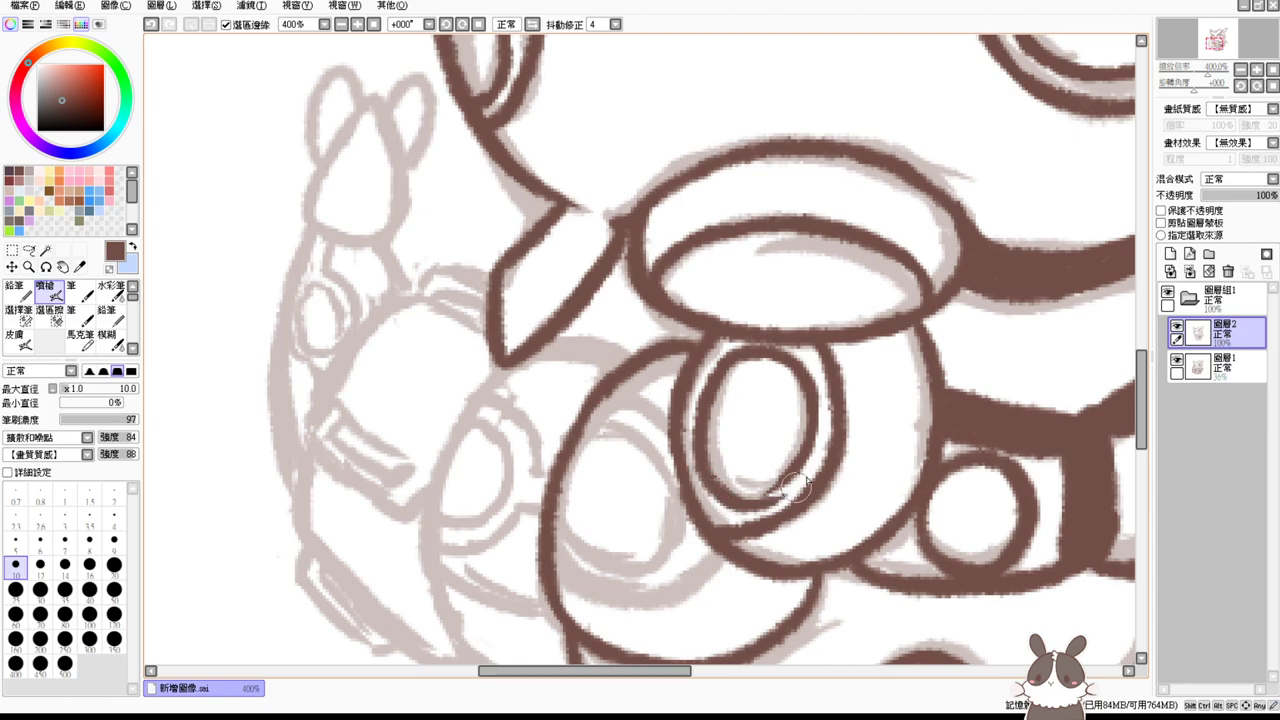
key("ctrl+z")
mouse_move(717, 486)
left_mouse_down()
mouse_move(782, 478)
mouse_move(809, 434)
left_mouse_up()
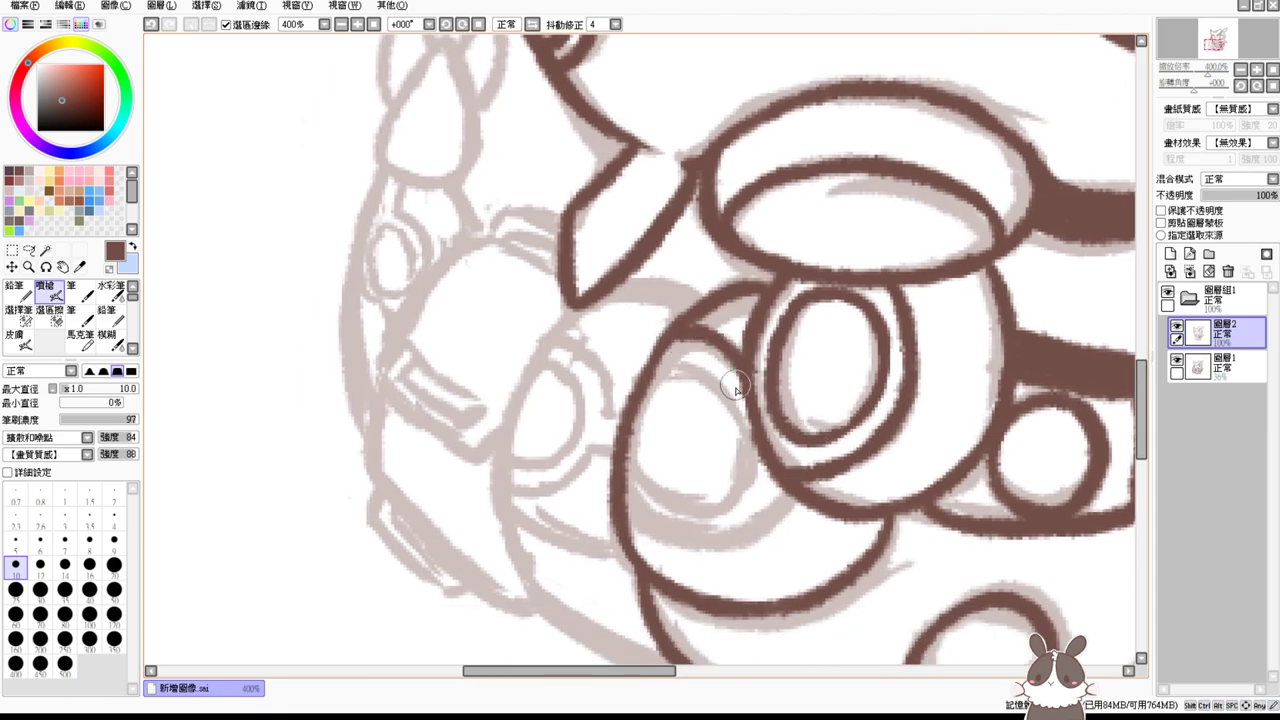
Step: Ink the lower arc of the outer ring on the second rounded segment, joining the segment below the mouth
left_click_drag(622, 530, 738, 518)
key("ctrl+z")
left_click_drag(614, 512, 758, 516)
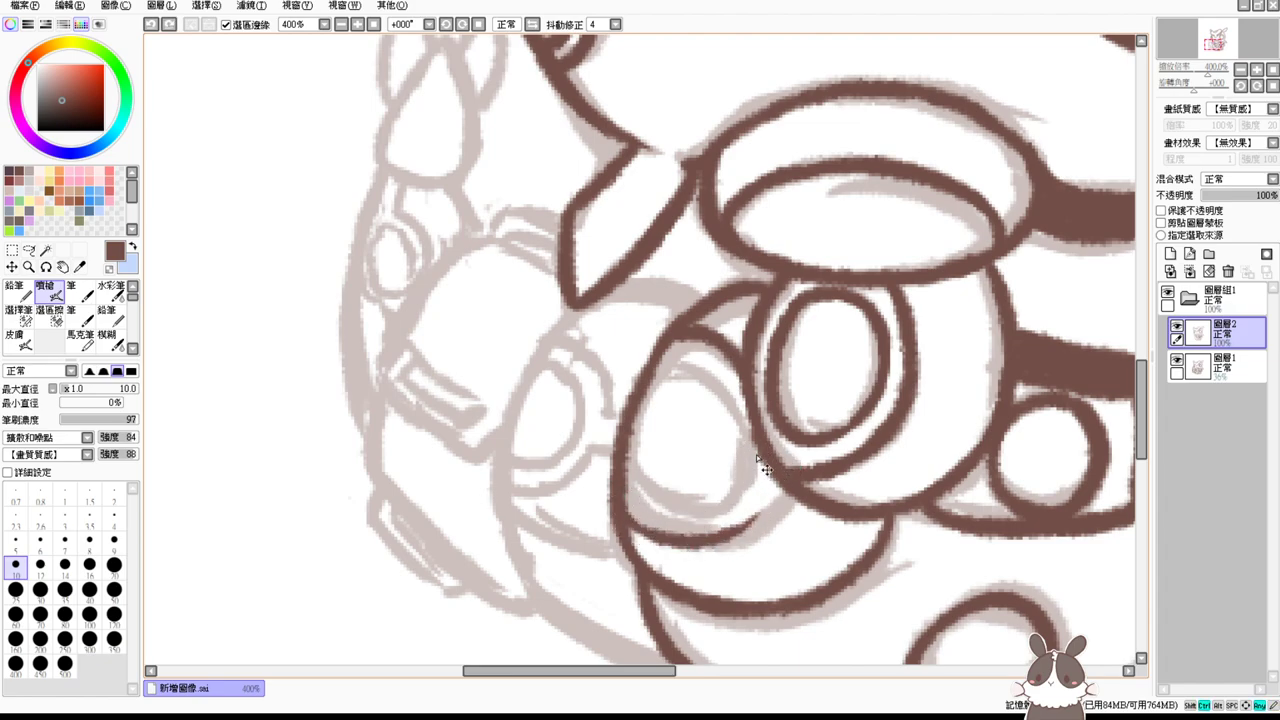
key("ctrl+z")
left_click_drag(628, 520, 726, 532)
key("ctrl+z")
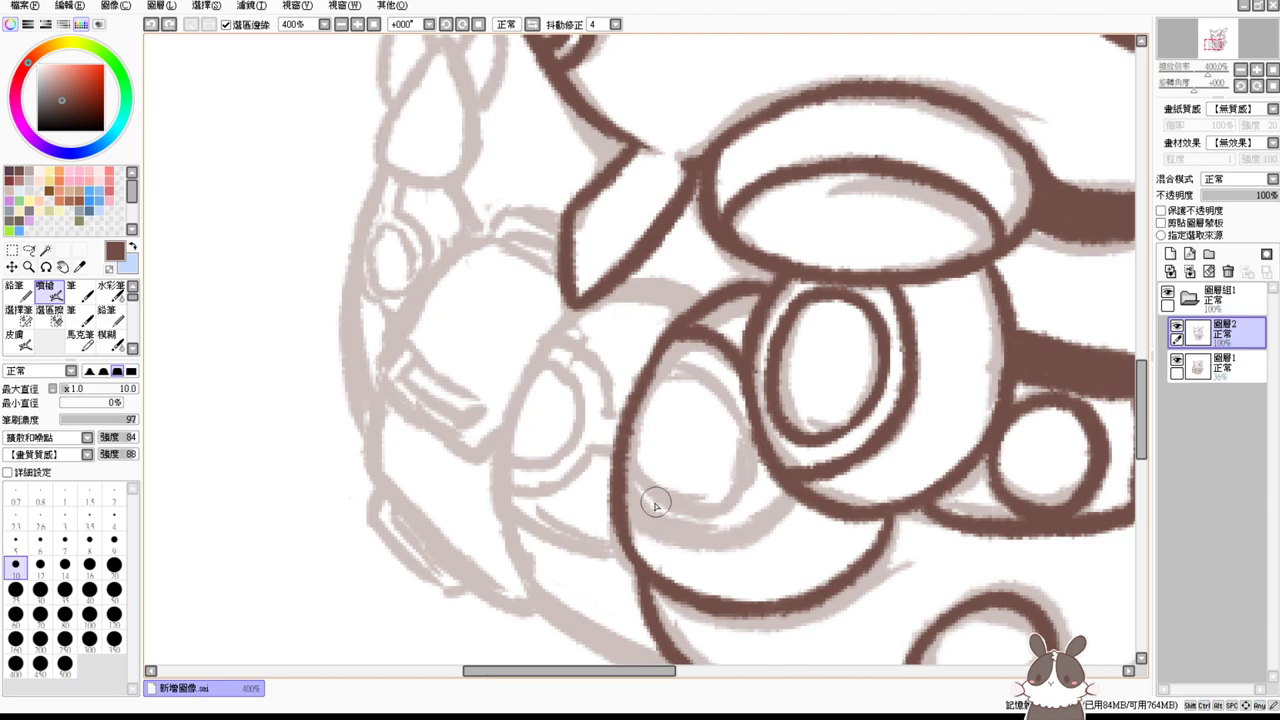
mouse_move(628, 511)
left_mouse_down()
mouse_move(790, 478)
mouse_move(695, 547)
left_mouse_up()
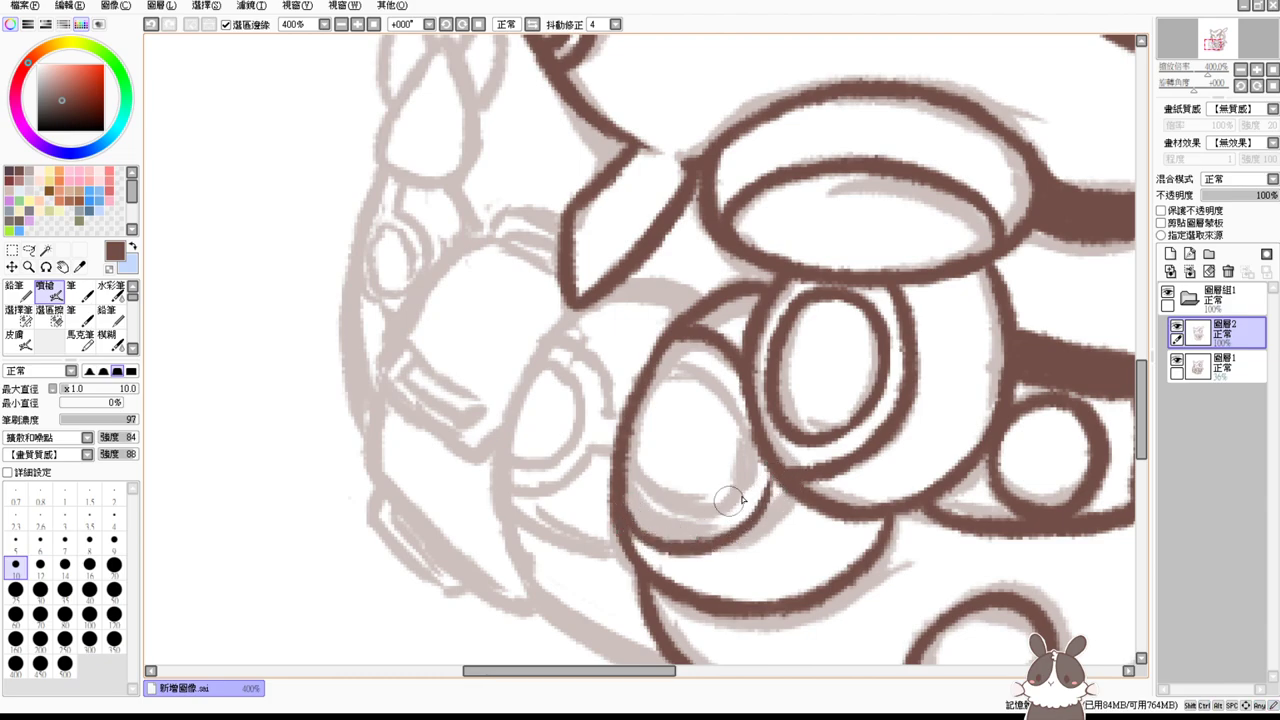
key("ctrl+z")
left_click_drag(778, 474, 704, 546)
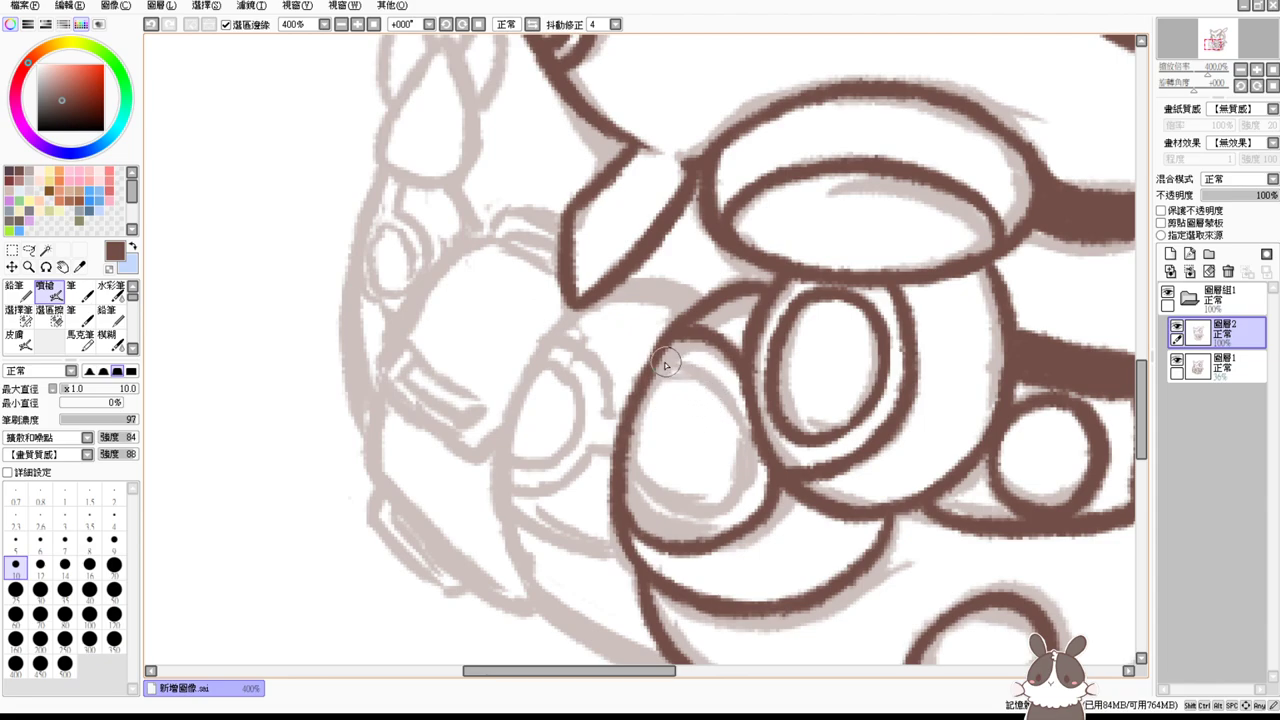
Step: Ink the inner oval of the second rounded segment, covering its top, bottom and right side
left_click_drag(657, 366, 742, 398)
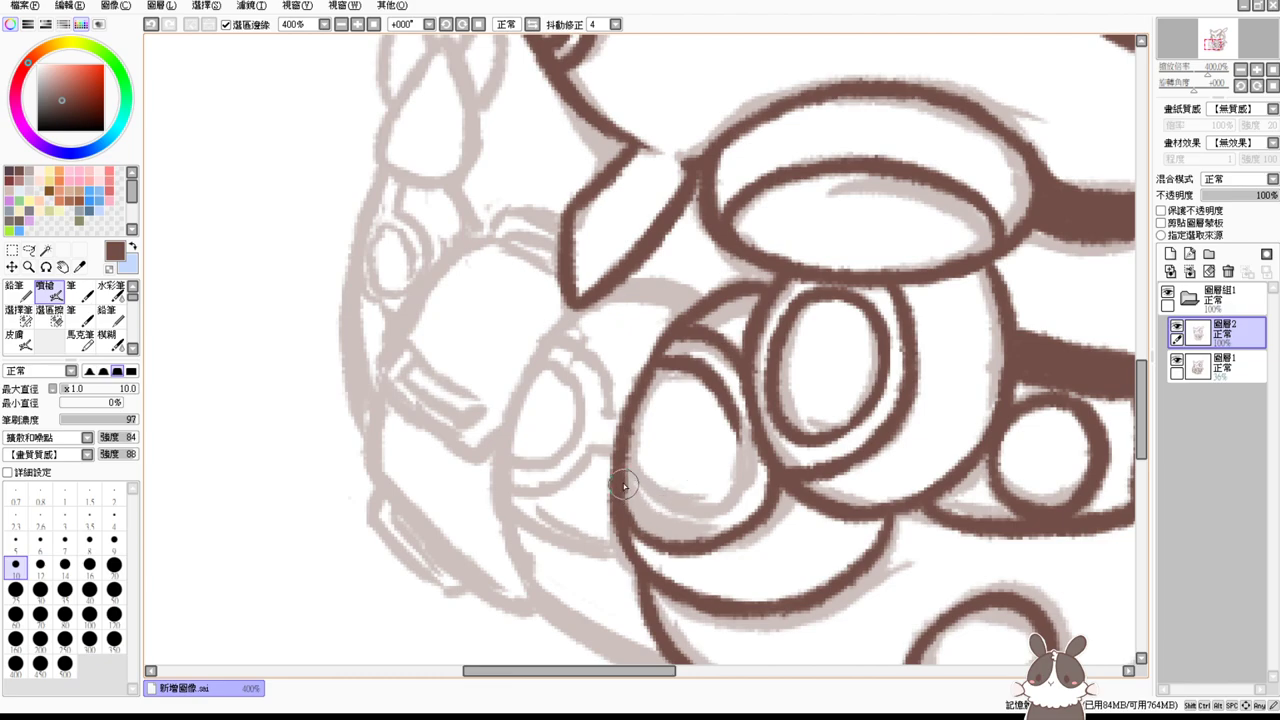
left_click_drag(623, 487, 743, 471)
key("ctrl+z")
left_click_drag(622, 483, 752, 472)
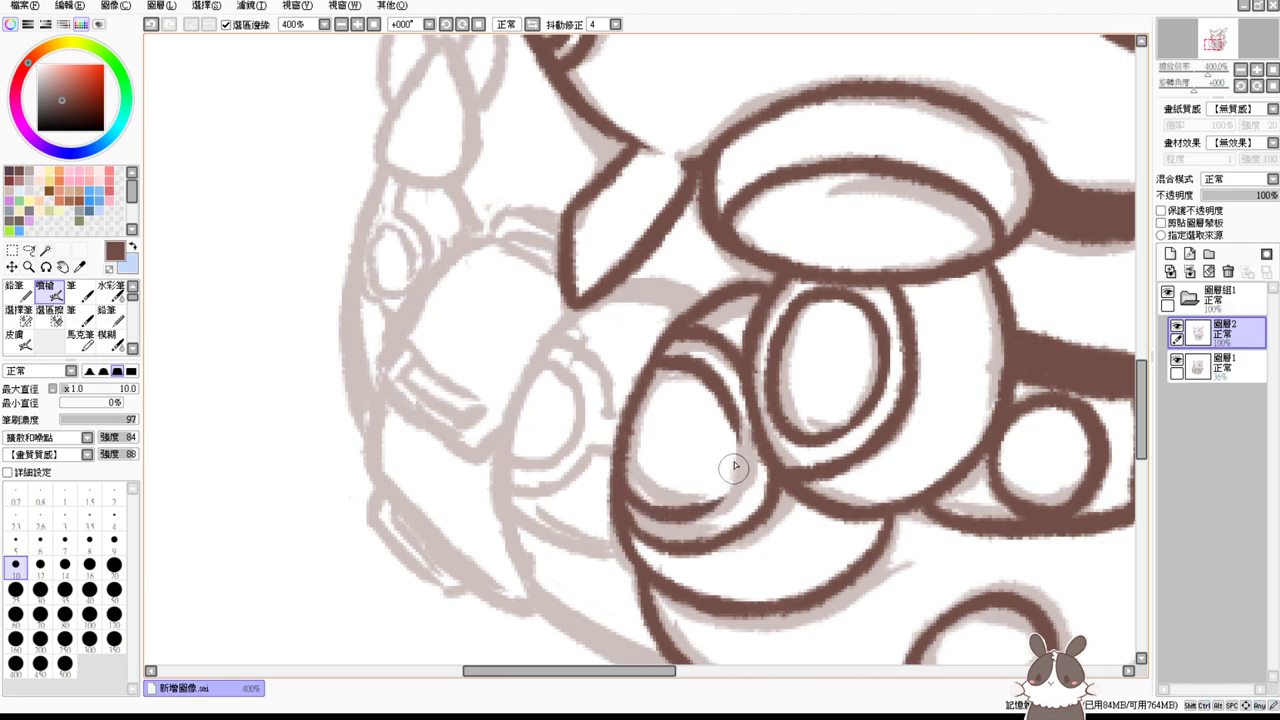
key("ctrl+z")
left_click_drag(728, 403, 718, 505)
key("ctrl+z")
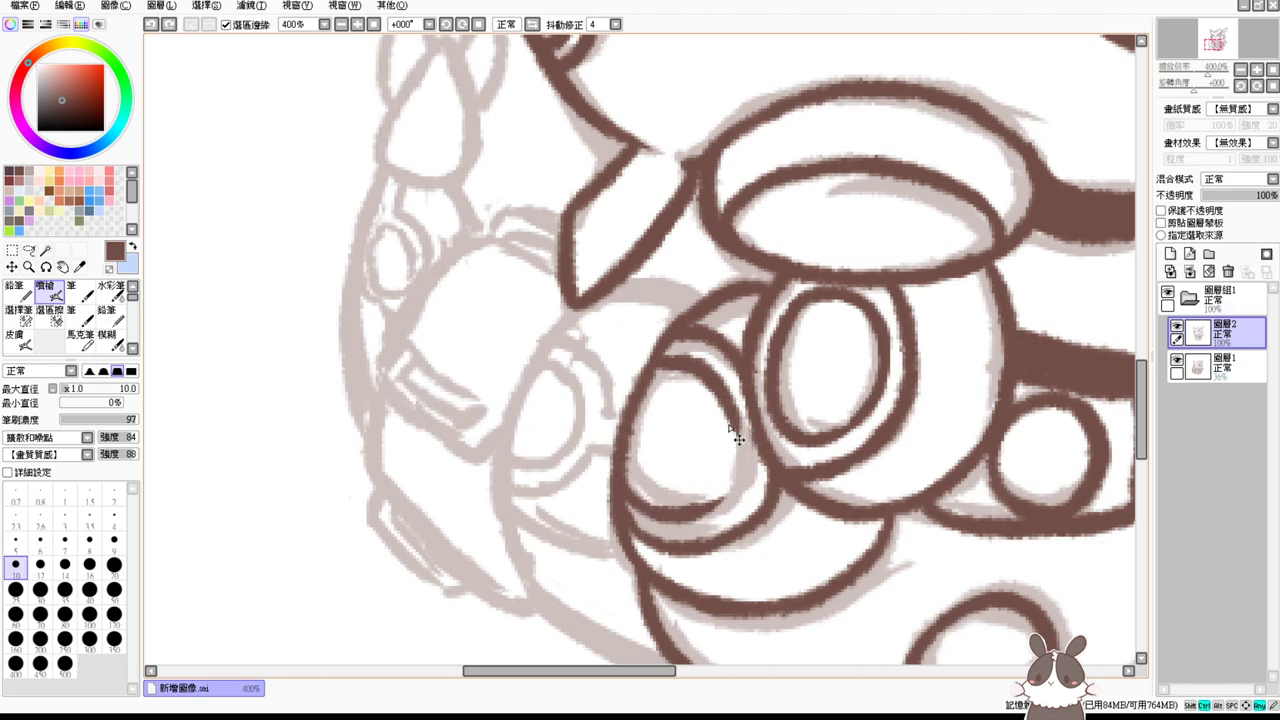
left_click_drag(726, 404, 716, 498)
key("ctrl+z")
mouse_move(738, 426)
left_mouse_down()
mouse_move(715, 502)
mouse_move(709, 490)
left_mouse_up()
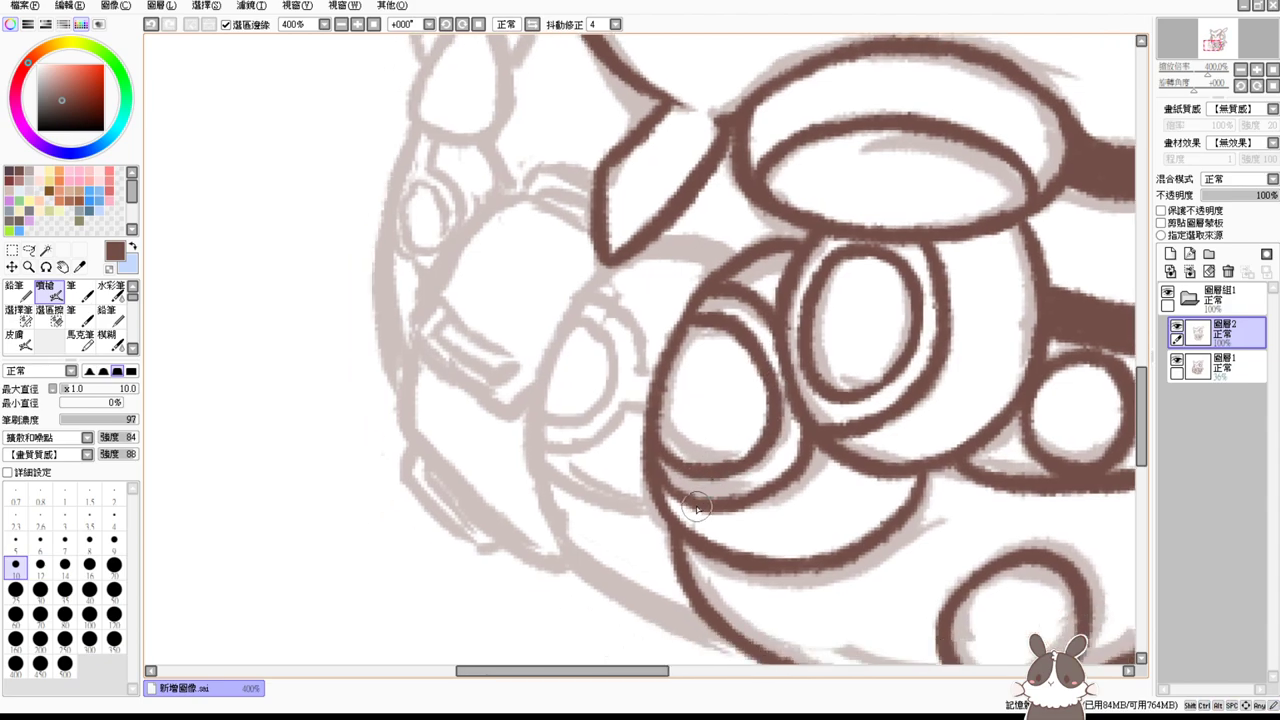
Step: Ink the left edge of the third body segment, curving down from the pointed tip under the head
left_click_drag(723, 557, 756, 509)
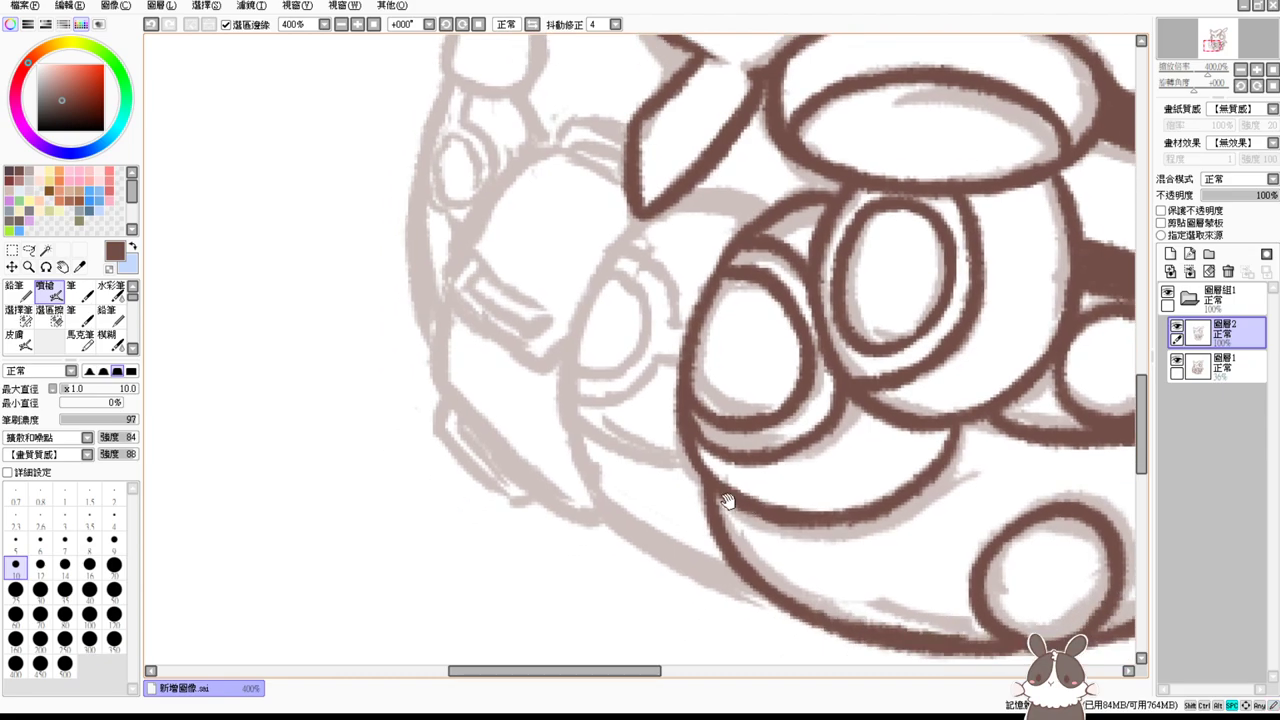
mouse_move(645, 208)
left_mouse_down()
mouse_move(609, 262)
mouse_move(582, 405)
left_mouse_up()
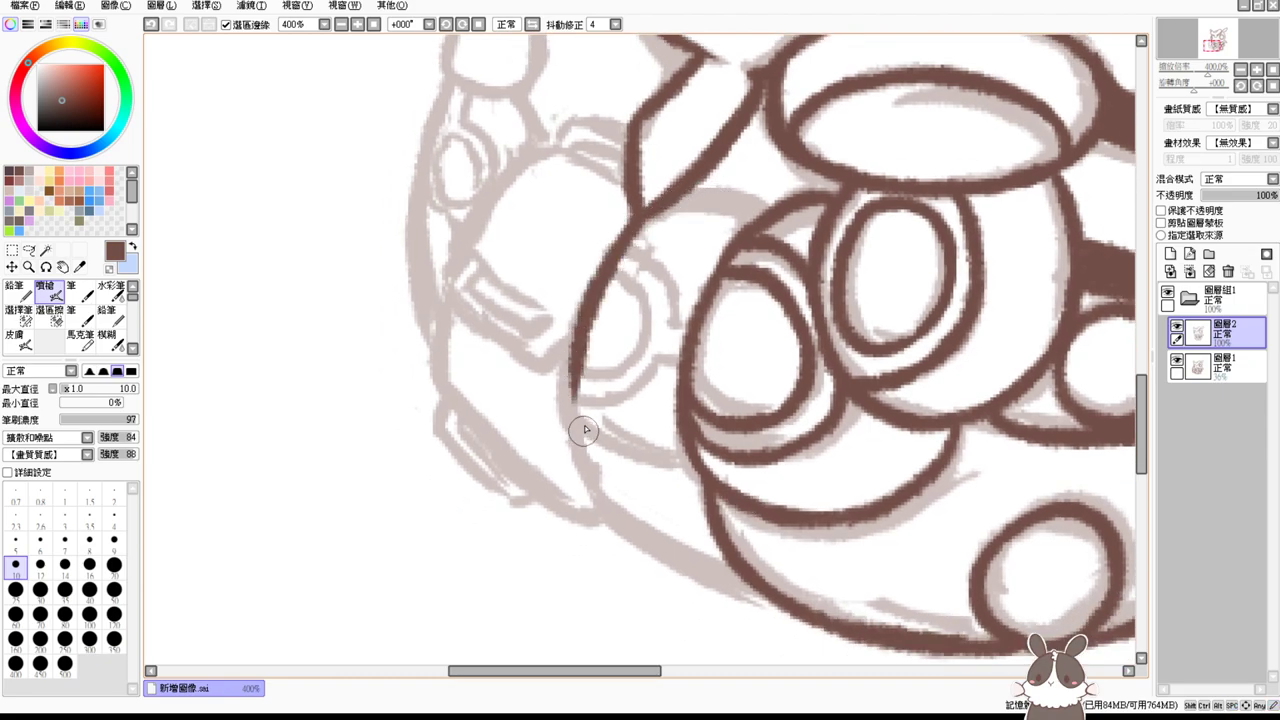
key("ctrl+z")
key("ctrl+y")
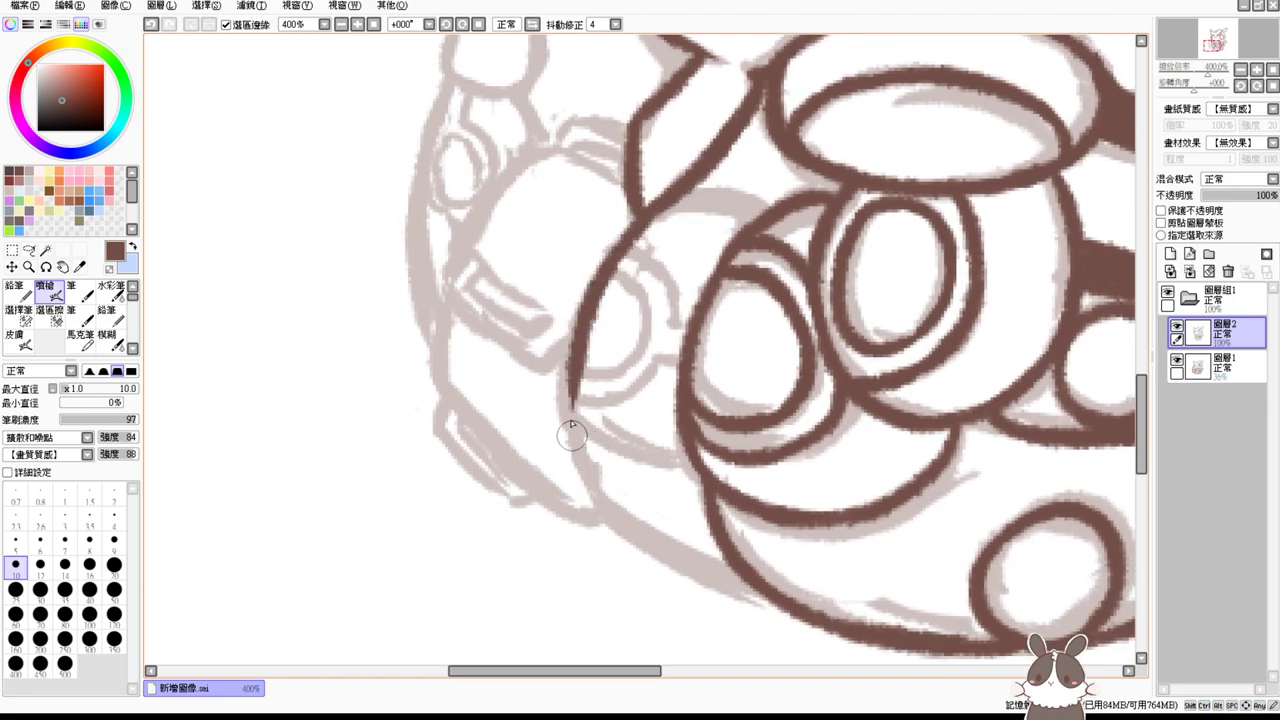
left_click_drag(575, 354, 598, 534)
key("ctrl+z")
left_click_drag(577, 347, 609, 529)
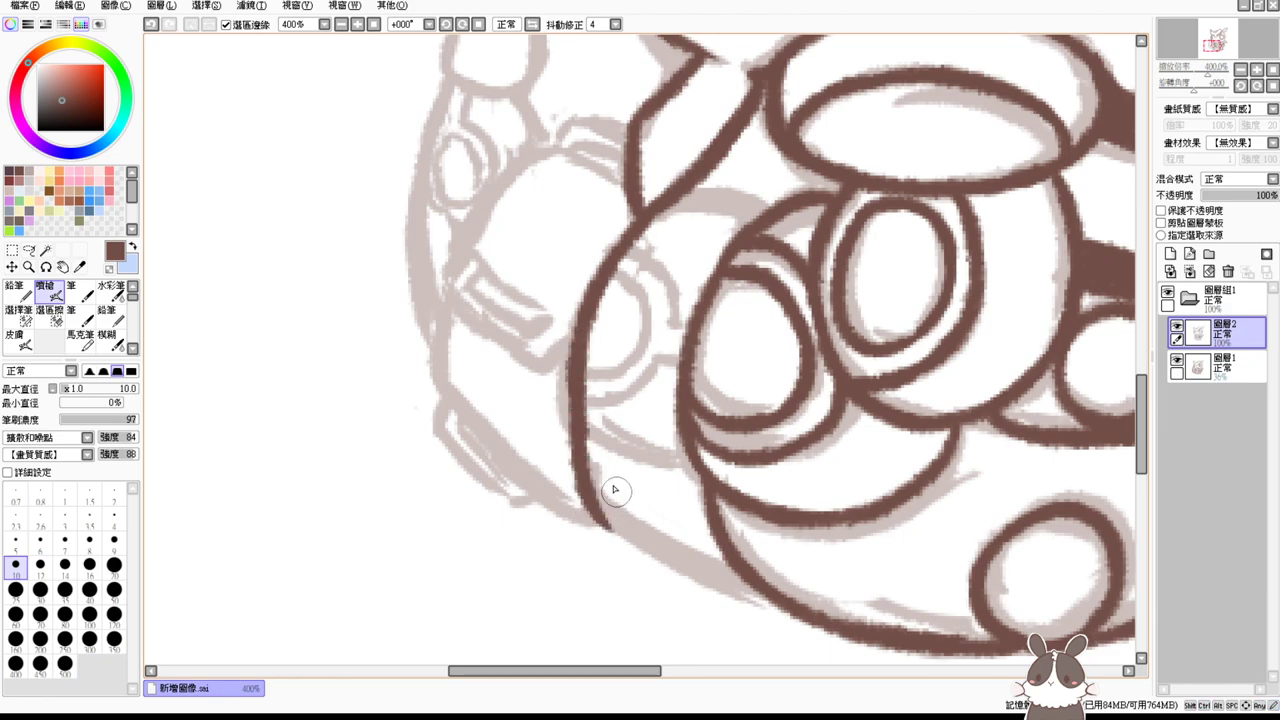
key("ctrl+z")
left_click_drag(577, 347, 608, 520)
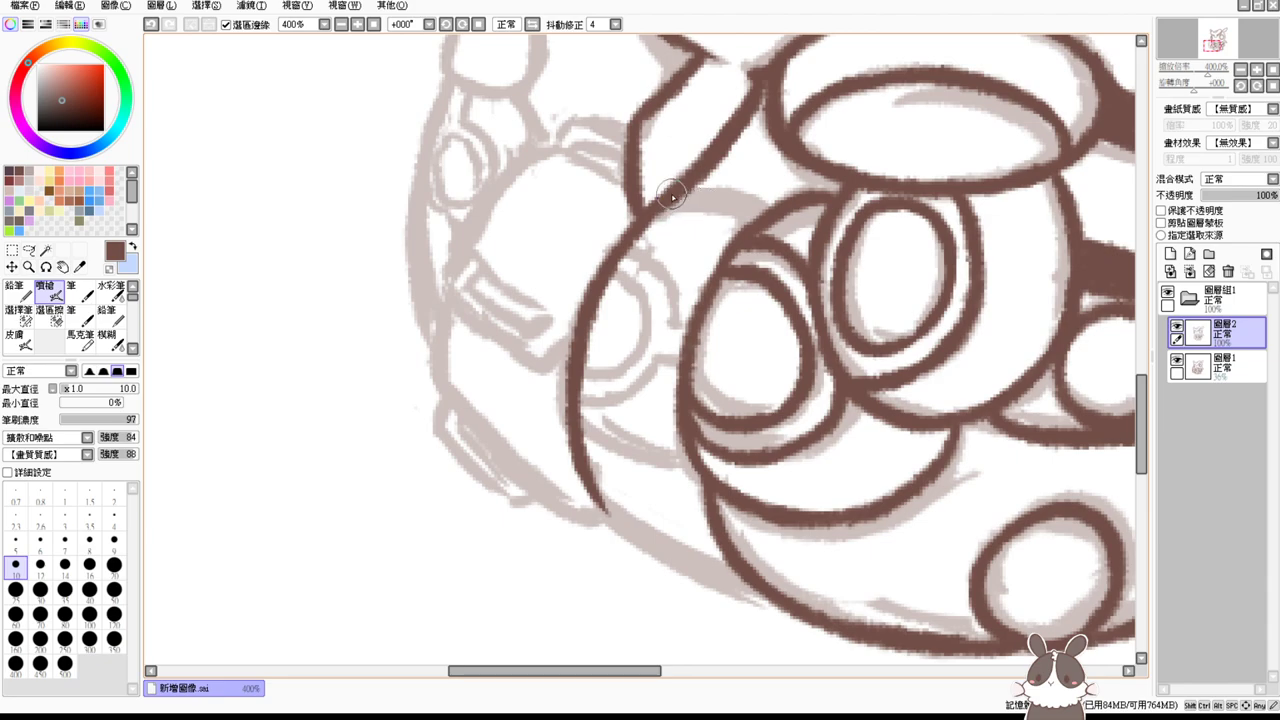
Step: Ink the top edge of the third body segment from the pointed shape to the second segment
left_click_drag(673, 196, 758, 212)
key("ctrl+z")
left_click_drag(679, 194, 766, 216)
key("ctrl+z")
left_click_drag(687, 193, 769, 221)
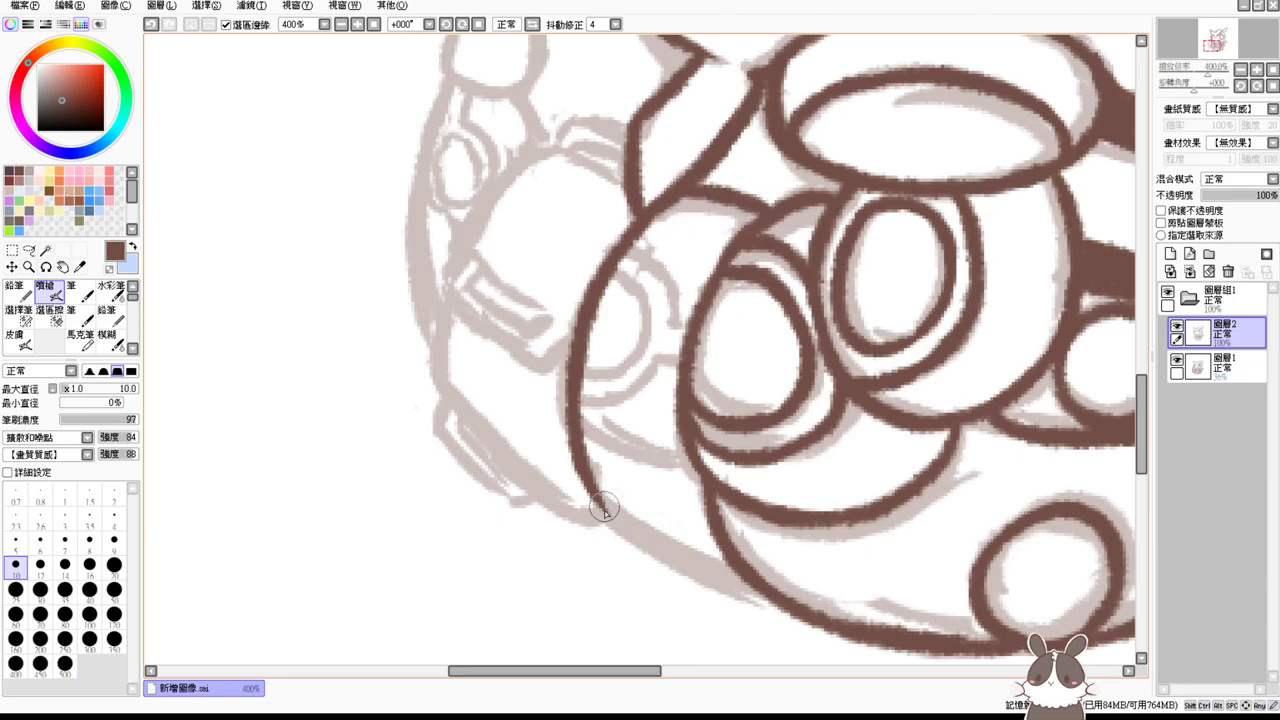
Step: Ink the bottom edge of the third body segment and blend it into the lower body outline
left_click_drag(594, 491, 610, 523)
left_click_drag(761, 588, 717, 507)
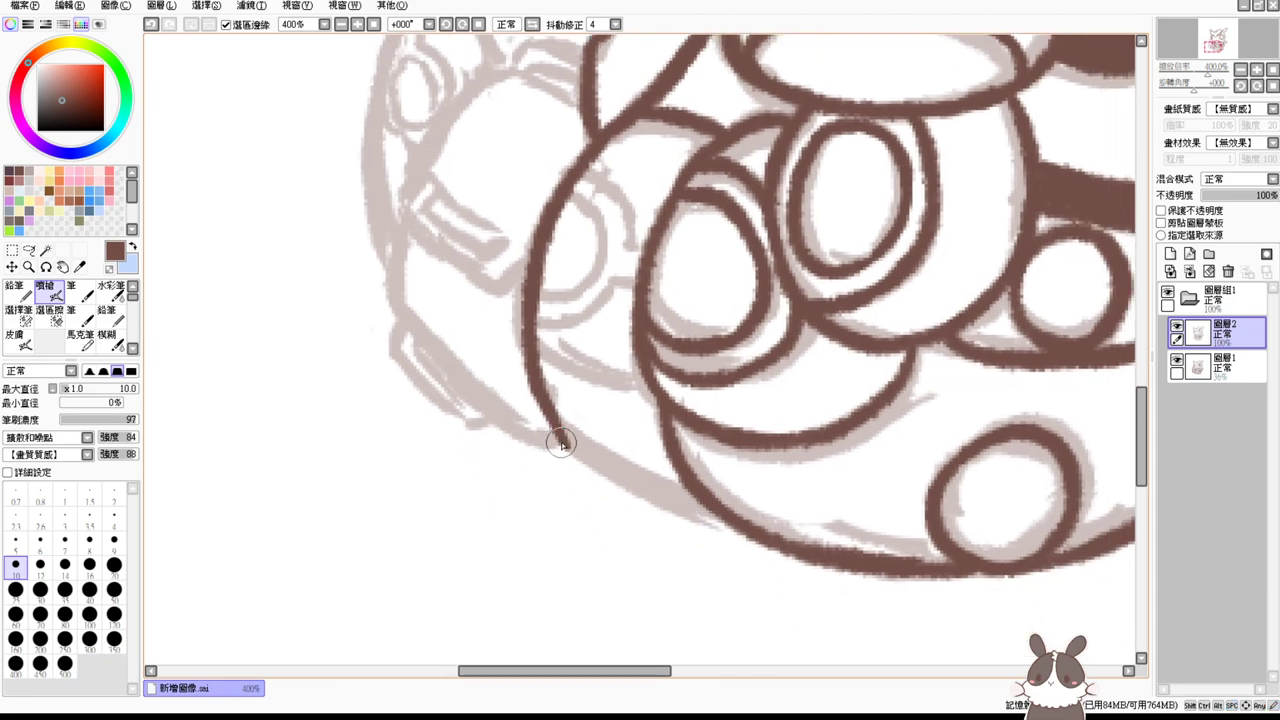
left_click_drag(561, 443, 736, 526)
key("ctrl+z")
key("ctrl+z")
mouse_move(566, 444)
left_mouse_down()
mouse_move(731, 531)
mouse_move(645, 505)
left_mouse_up()
key("ctrl+z")
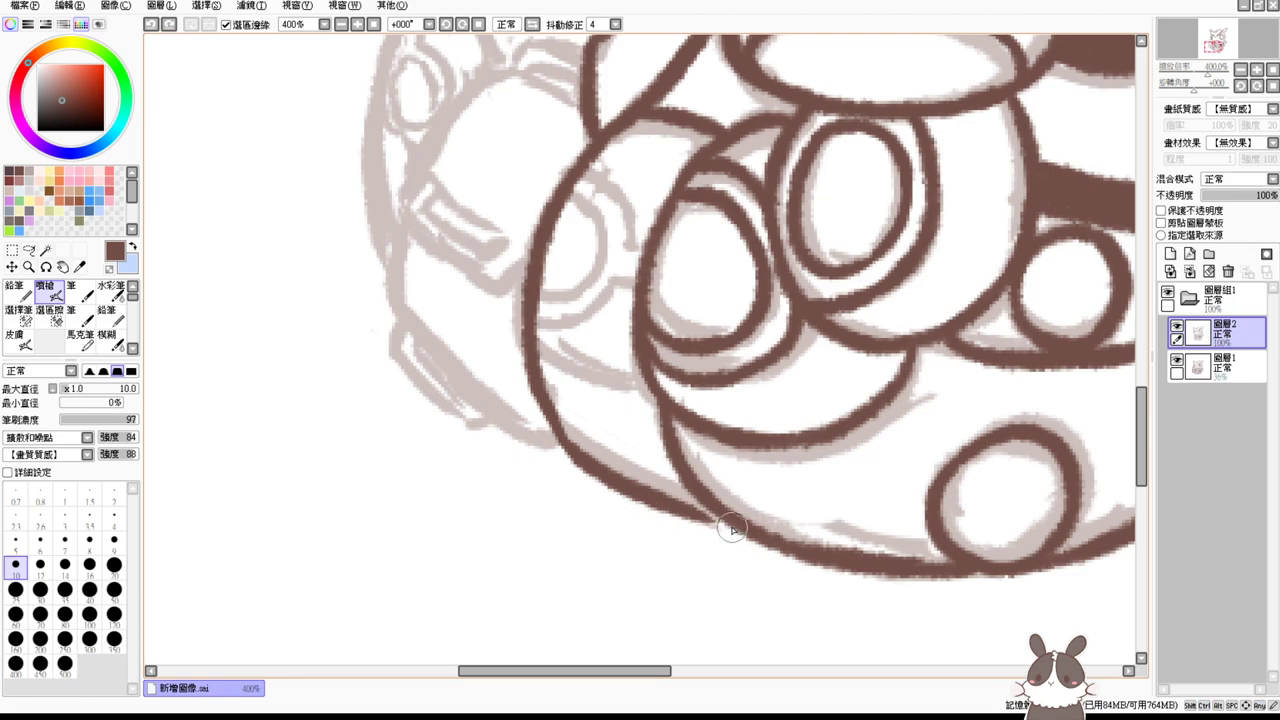
left_click_drag(736, 530, 650, 508)
key("ctrl+z")
left_click_drag(738, 533, 660, 510)
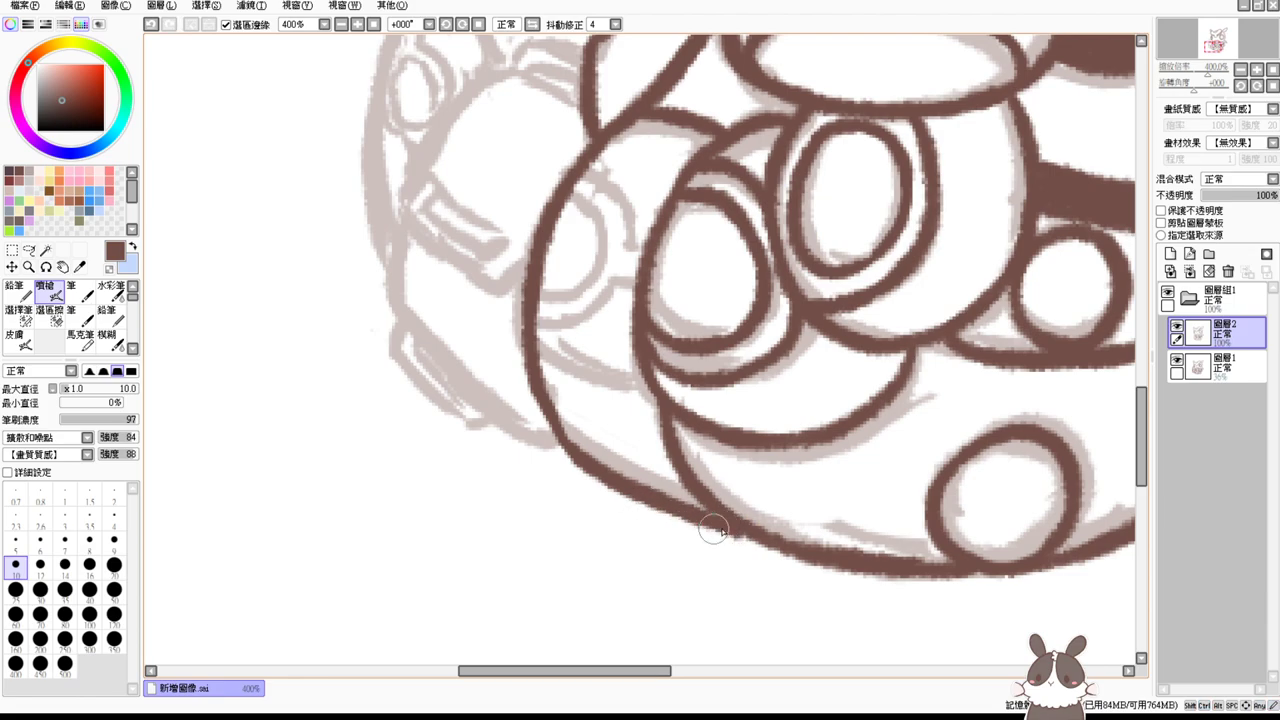
left_click_drag(738, 531, 803, 552)
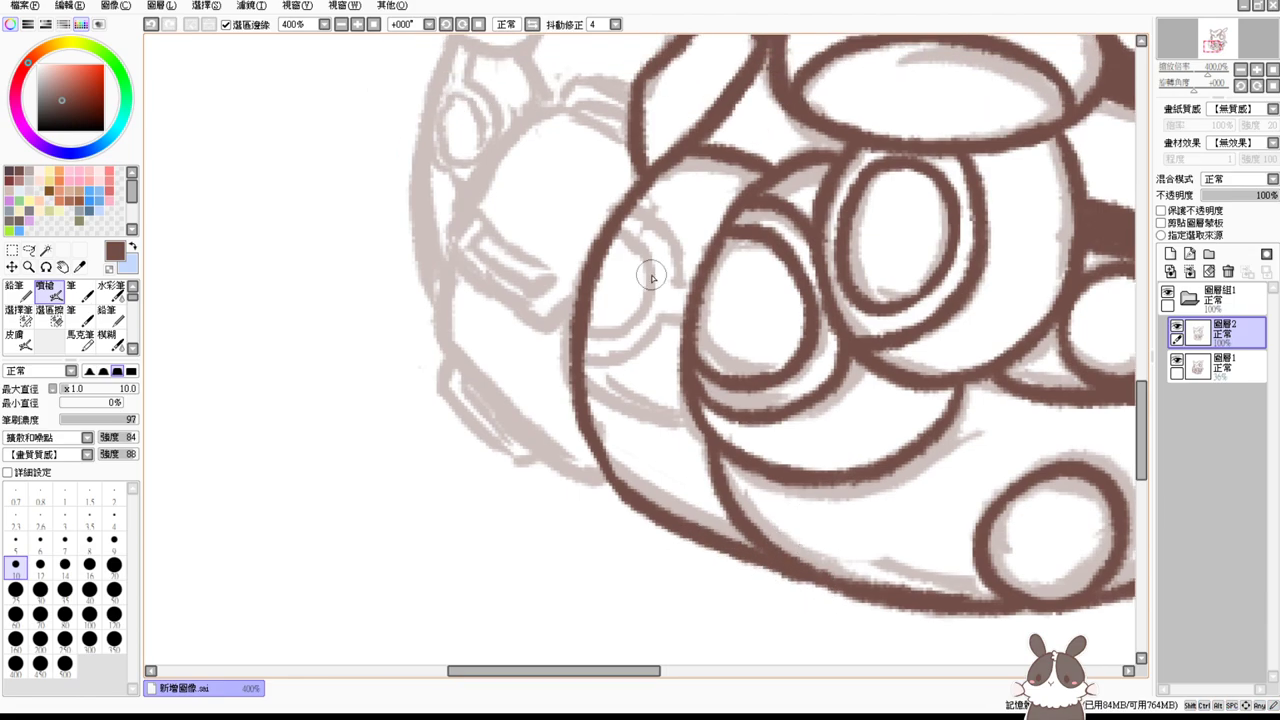
Step: Ink the lower band line across the third body segment, from its left edge to the second segment
left_click_drag(585, 428, 712, 488)
key("ctrl+z")
left_click_drag(583, 425, 712, 488)
key("ctrl+z")
left_click_drag(585, 428, 735, 506)
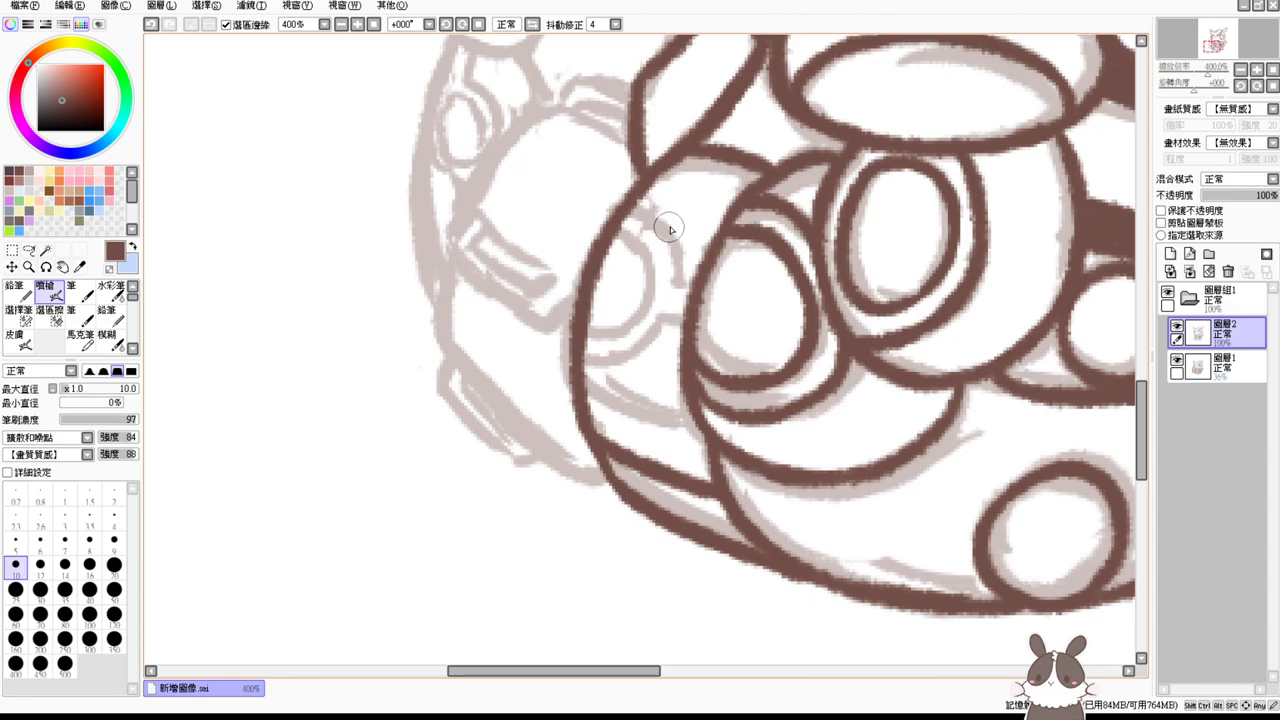
Step: Ink the outer ring of the third segment's side marking, with short notched connections to the second segment
left_click_drag(638, 195, 674, 272)
key("ctrl+z")
left_click_drag(632, 202, 674, 300)
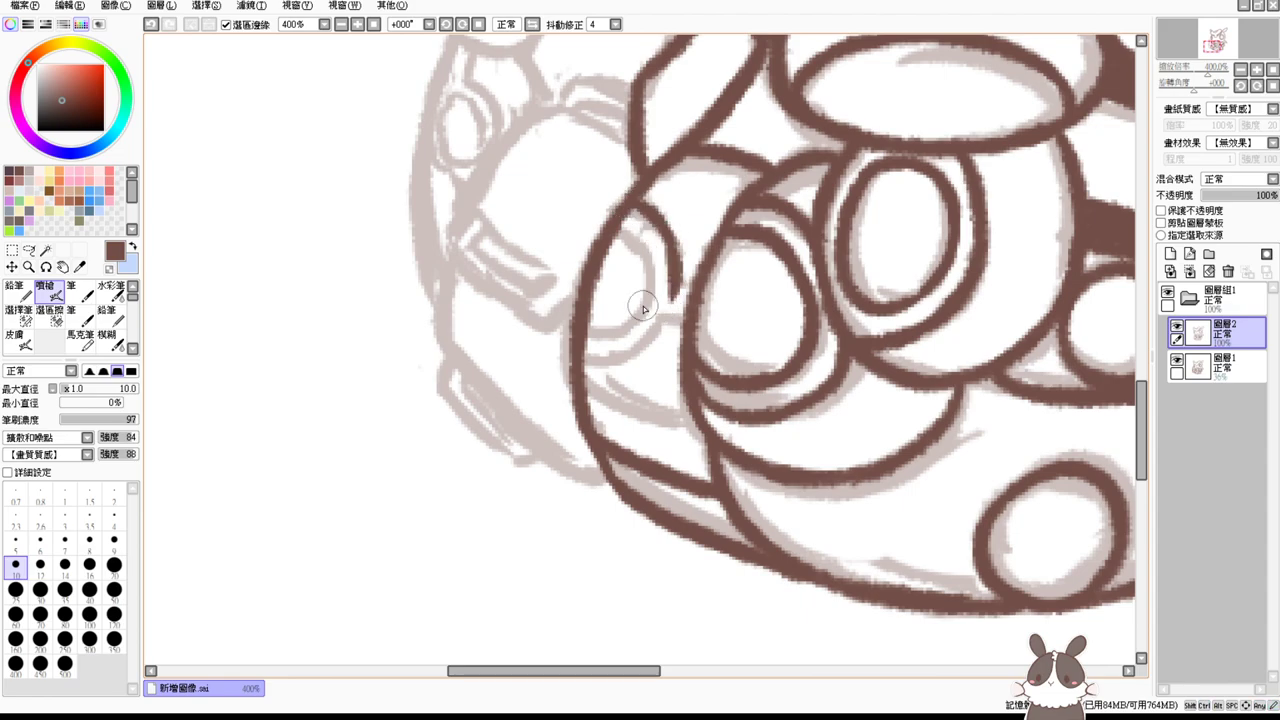
mouse_move(580, 391)
left_mouse_down()
mouse_move(612, 398)
mouse_move(658, 364)
left_mouse_up()
key("ctrl+z")
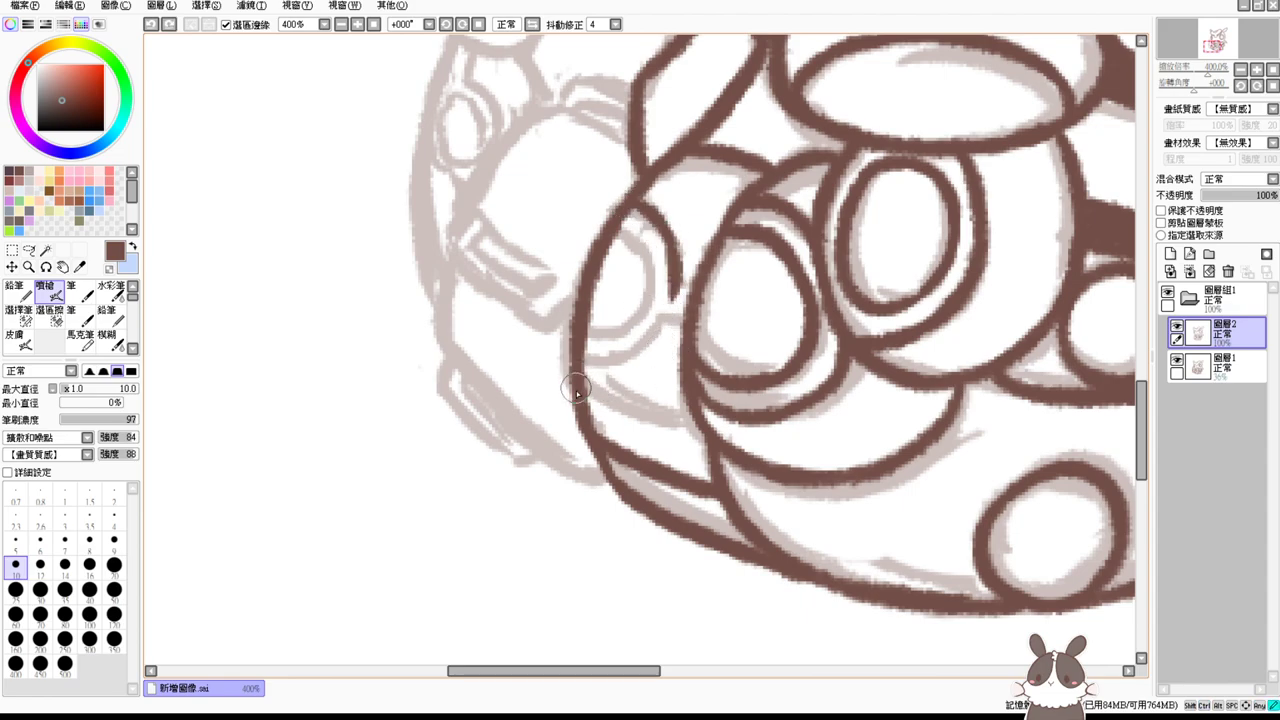
mouse_move(578, 393)
left_mouse_down()
mouse_move(672, 336)
mouse_move(624, 393)
left_mouse_up()
left_click_drag(674, 297, 689, 302)
key("ctrl+z")
left_click_drag(667, 346, 682, 348)
key("ctrl+z")
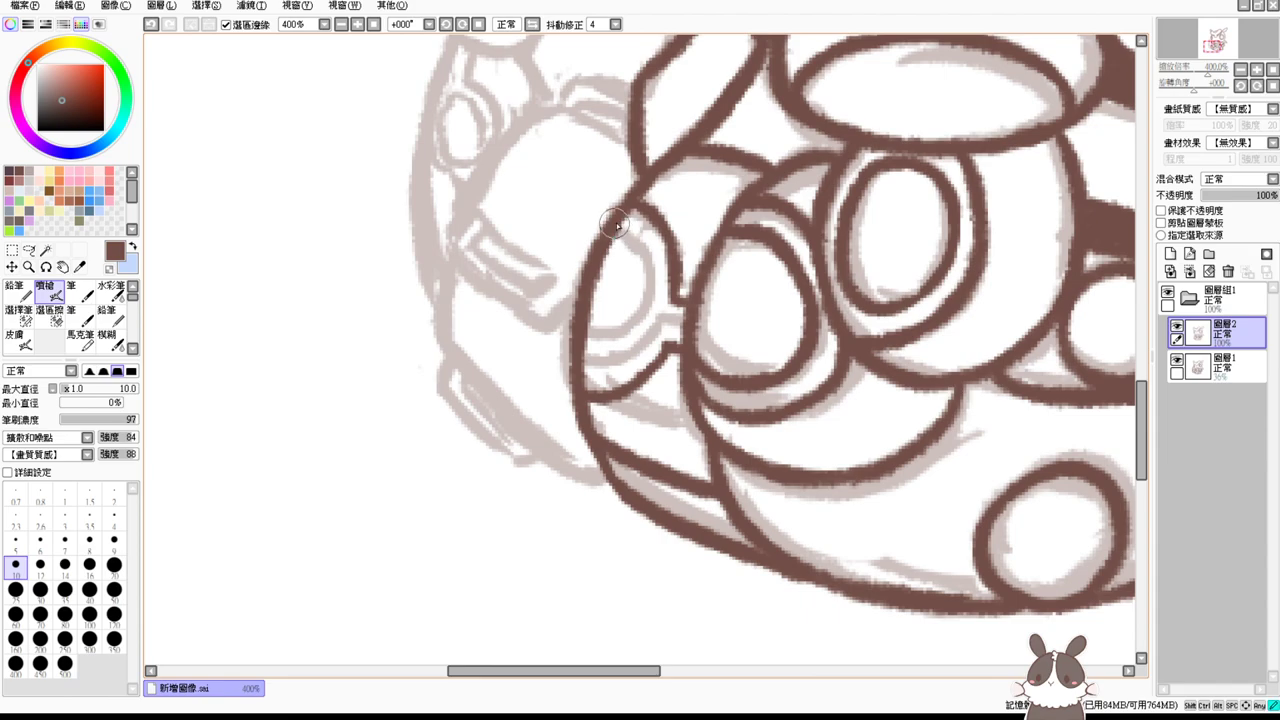
Step: Ink the inner oval of the third segment's side marking, closing its right side and bottom
key("ctrl+z")
mouse_move(614, 214)
left_mouse_down()
mouse_move(658, 305)
mouse_move(652, 262)
mouse_move(658, 325)
left_mouse_up()
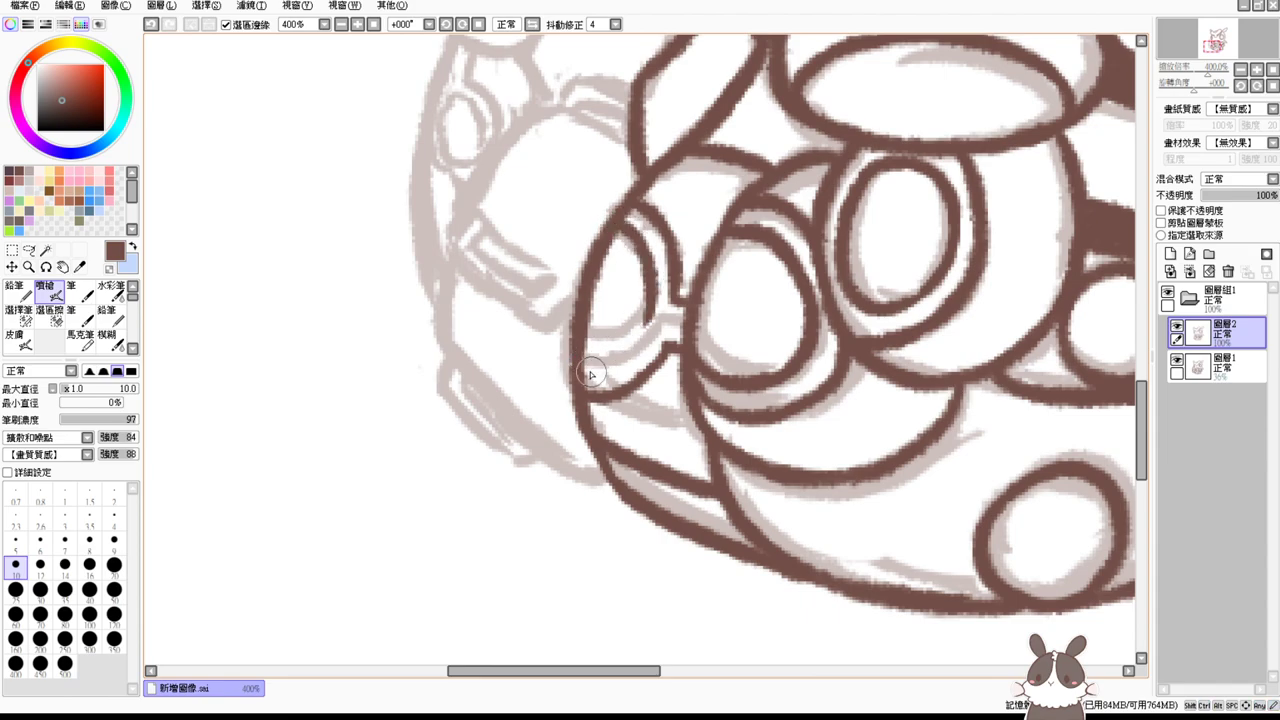
key("ctrl+z")
left_click_drag(610, 218, 658, 328)
key("ctrl+z")
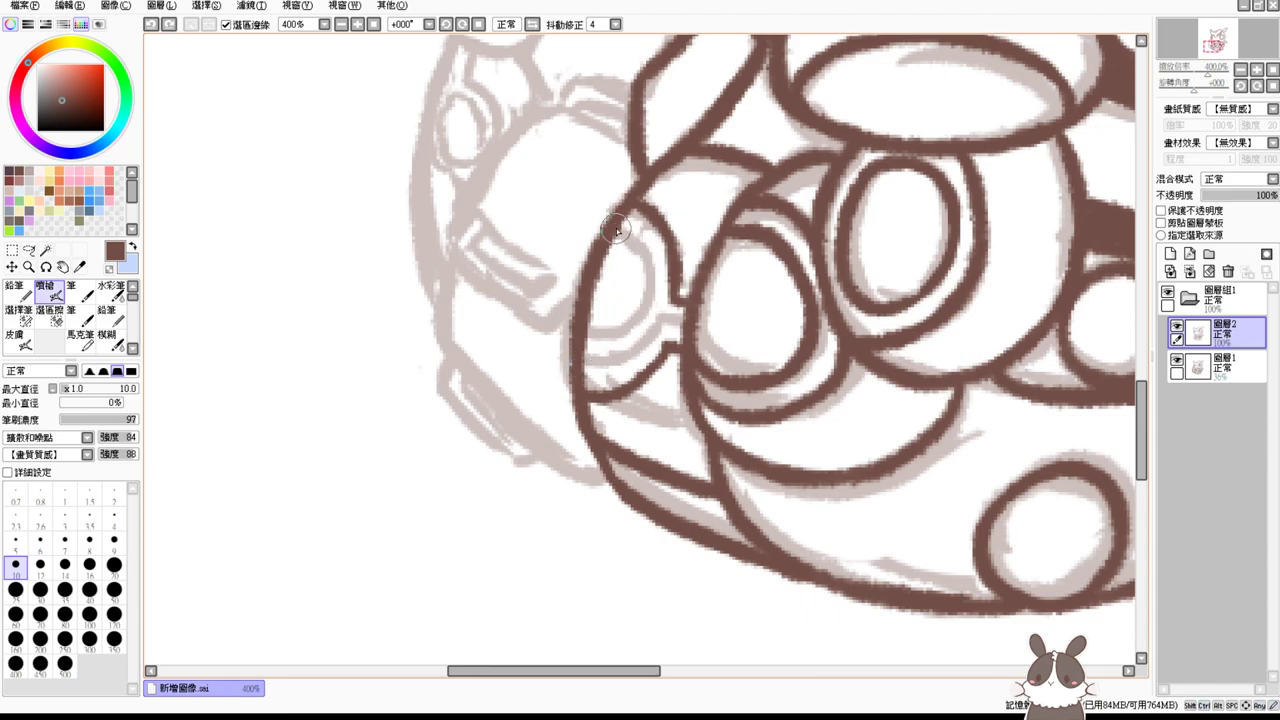
left_click_drag(617, 230, 656, 328)
mouse_move(575, 372)
left_mouse_down()
mouse_move(651, 326)
mouse_move(650, 309)
mouse_move(628, 363)
mouse_move(651, 300)
mouse_move(623, 366)
left_mouse_up()
key("ctrl+z")
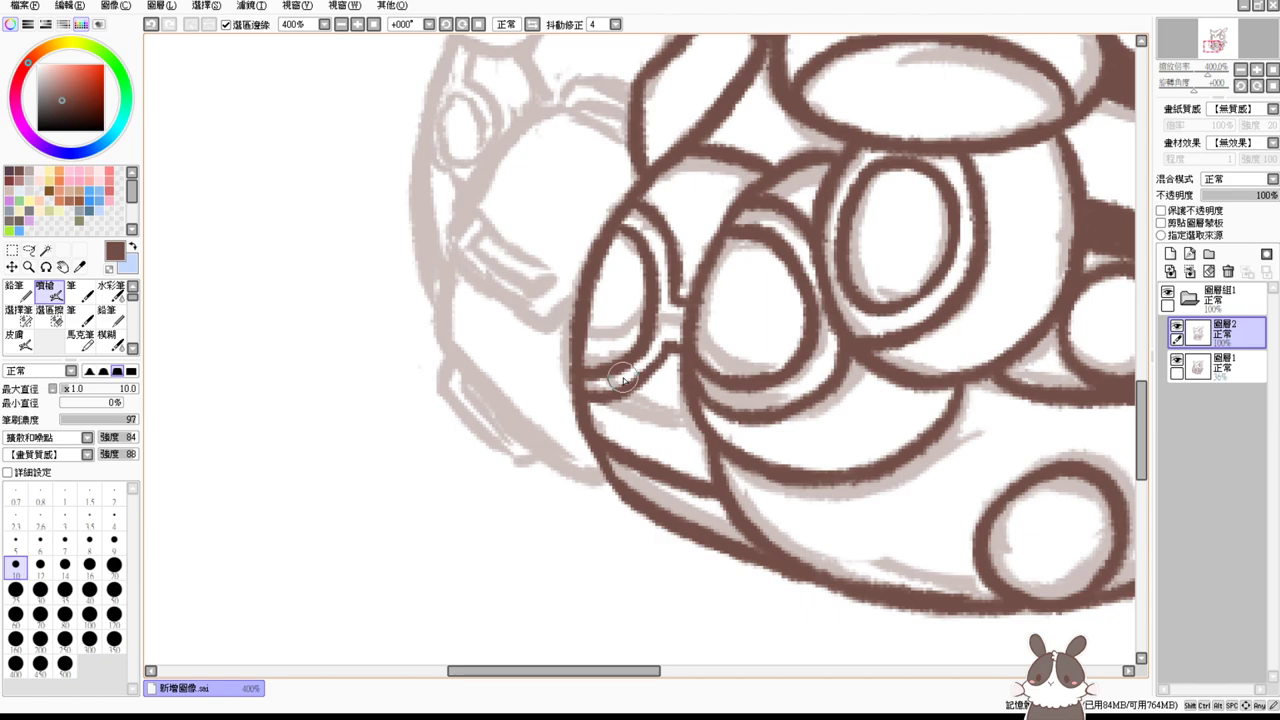
Step: Ink the left edge of the fourth body segment as one long curve down from its upper corner
left_click_drag(708, 403, 734, 496)
mouse_move(733, 434)
left_mouse_down()
mouse_move(767, 448)
mouse_move(636, 395)
mouse_move(742, 417)
left_mouse_up()
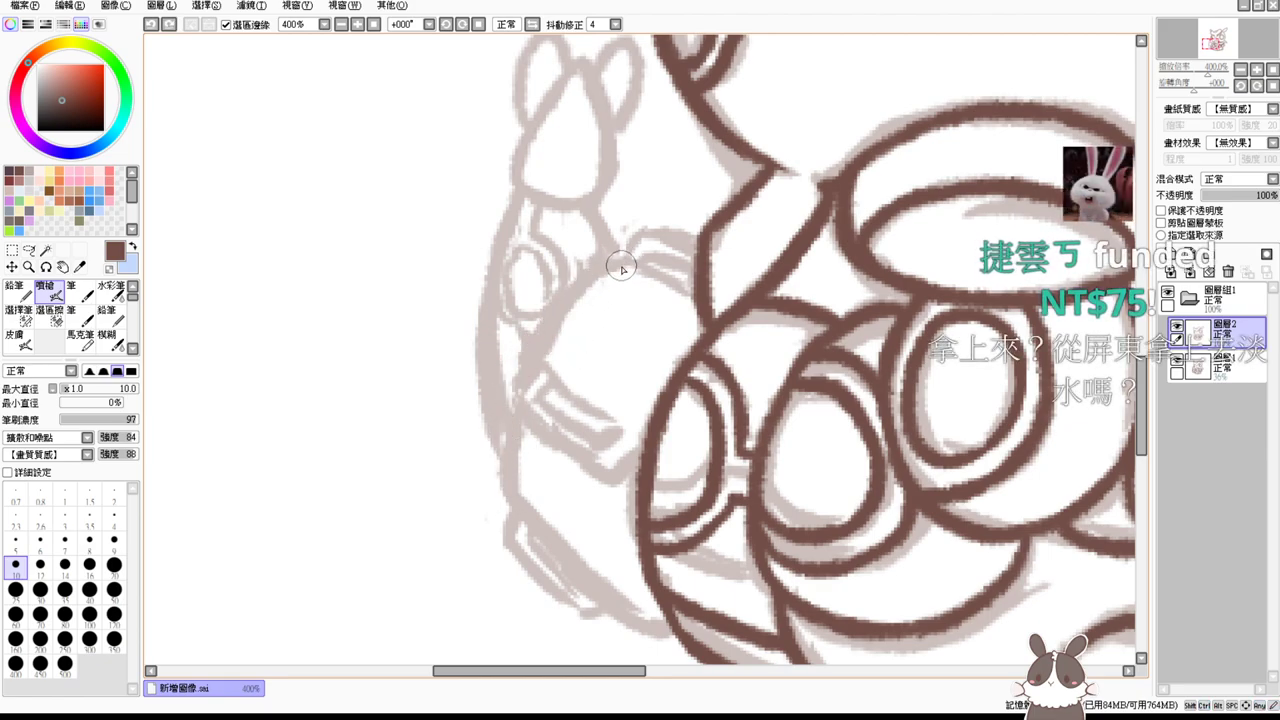
mouse_move(622, 260)
left_mouse_down()
mouse_move(511, 401)
mouse_move(518, 495)
left_mouse_up()
key("ctrl+z")
left_click_drag(528, 366, 511, 521)
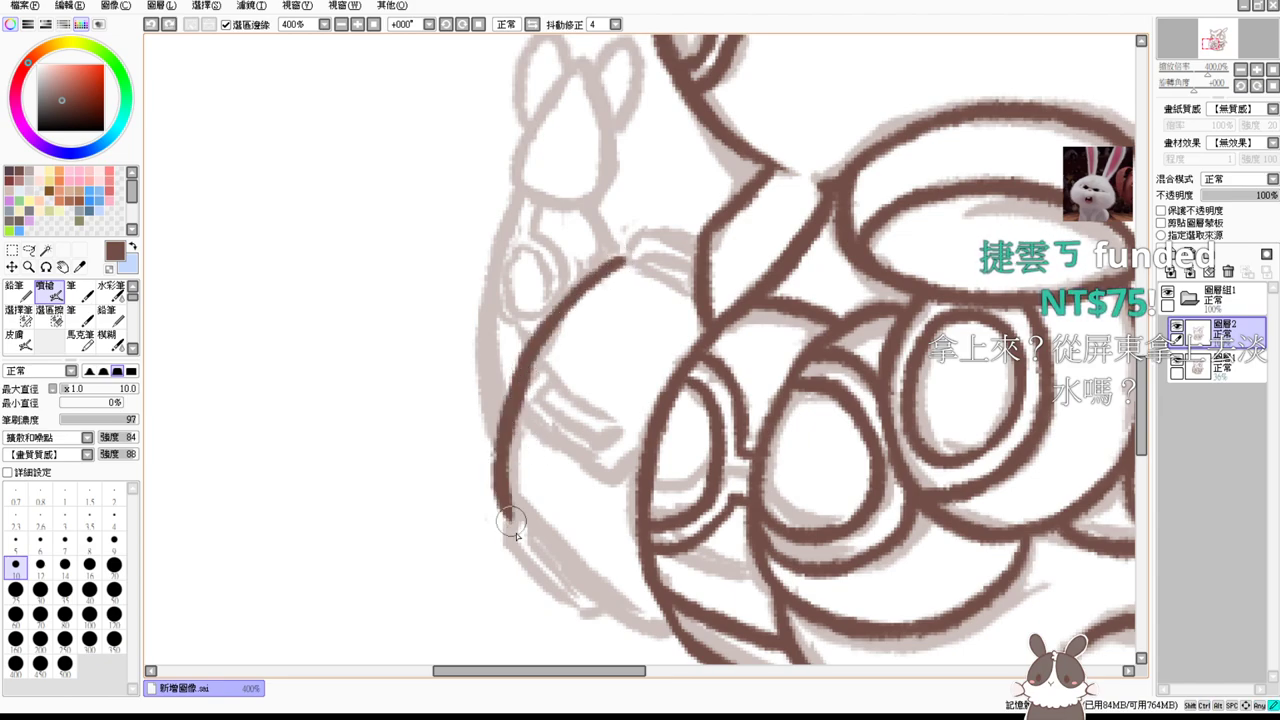
key("ctrl+z")
left_click_drag(527, 360, 498, 496)
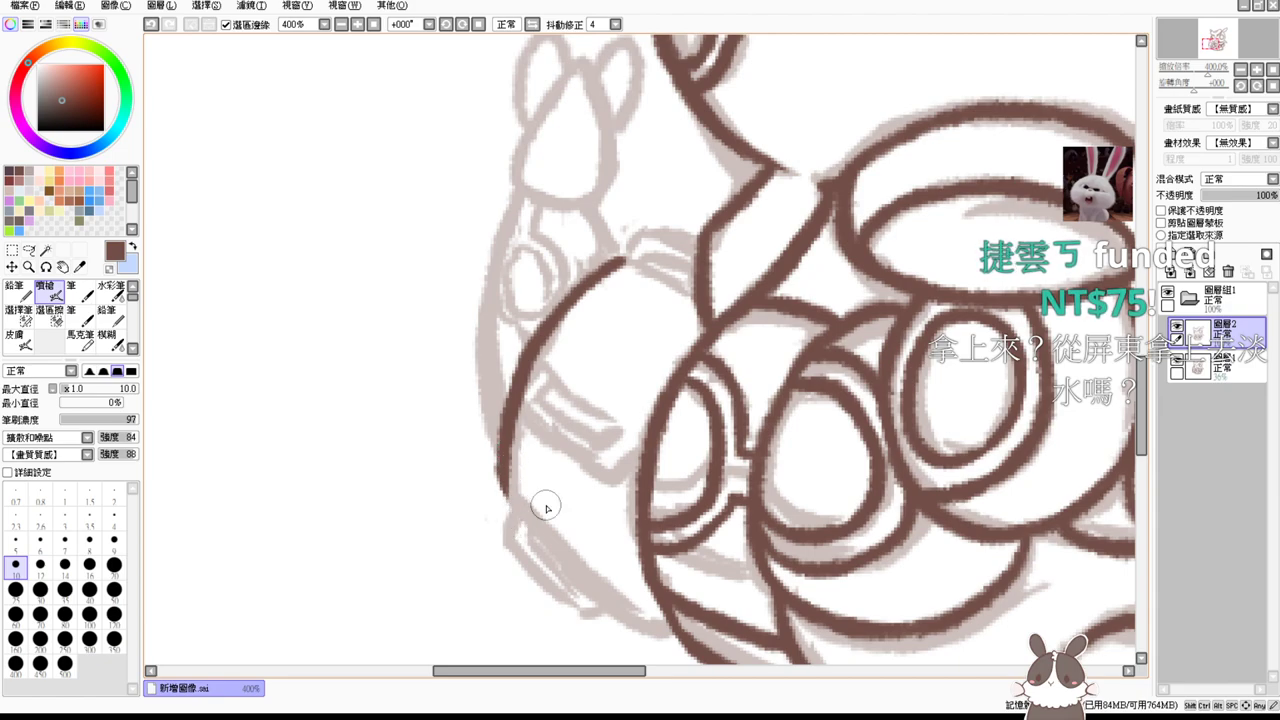
Step: Ink the lower edge of the fourth body segment, joining it to the base of the third segment
left_click_drag(591, 516, 546, 446)
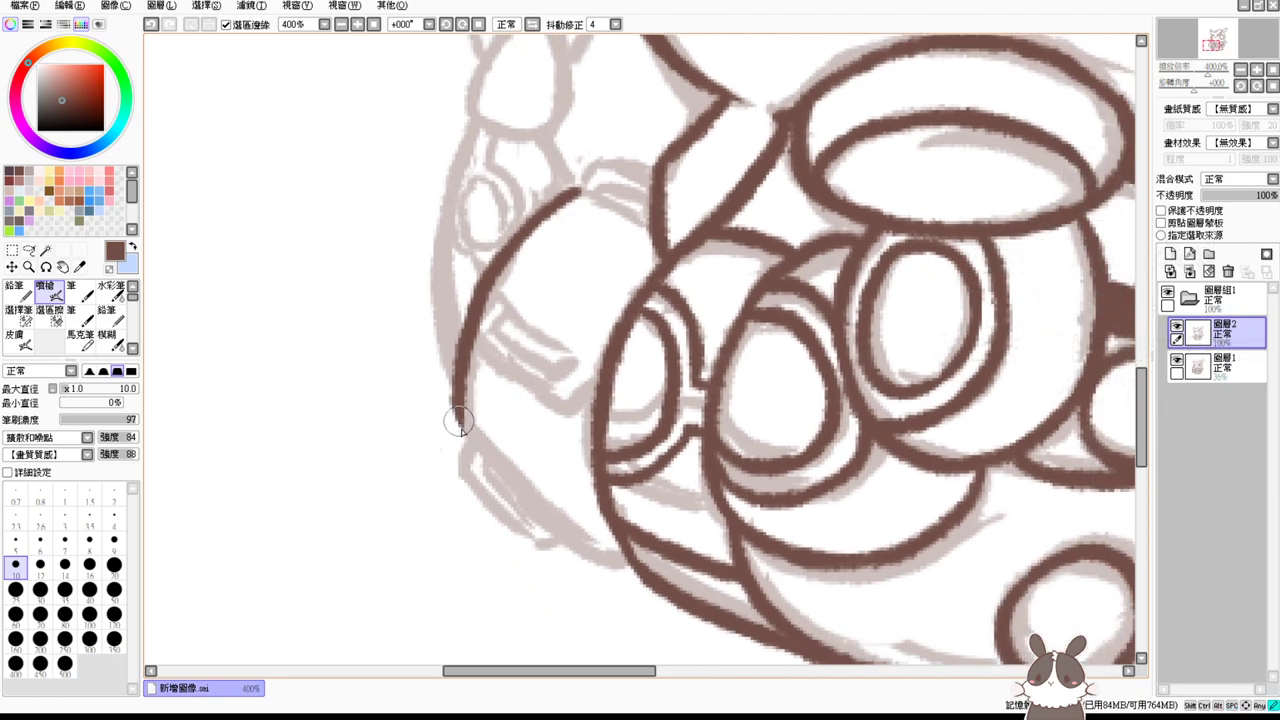
key("ctrl+z")
mouse_move(461, 426)
left_mouse_down()
mouse_move(556, 527)
mouse_move(594, 541)
mouse_move(536, 523)
mouse_move(590, 547)
left_mouse_up()
key("ctrl+z")
left_click_drag(534, 513, 623, 574)
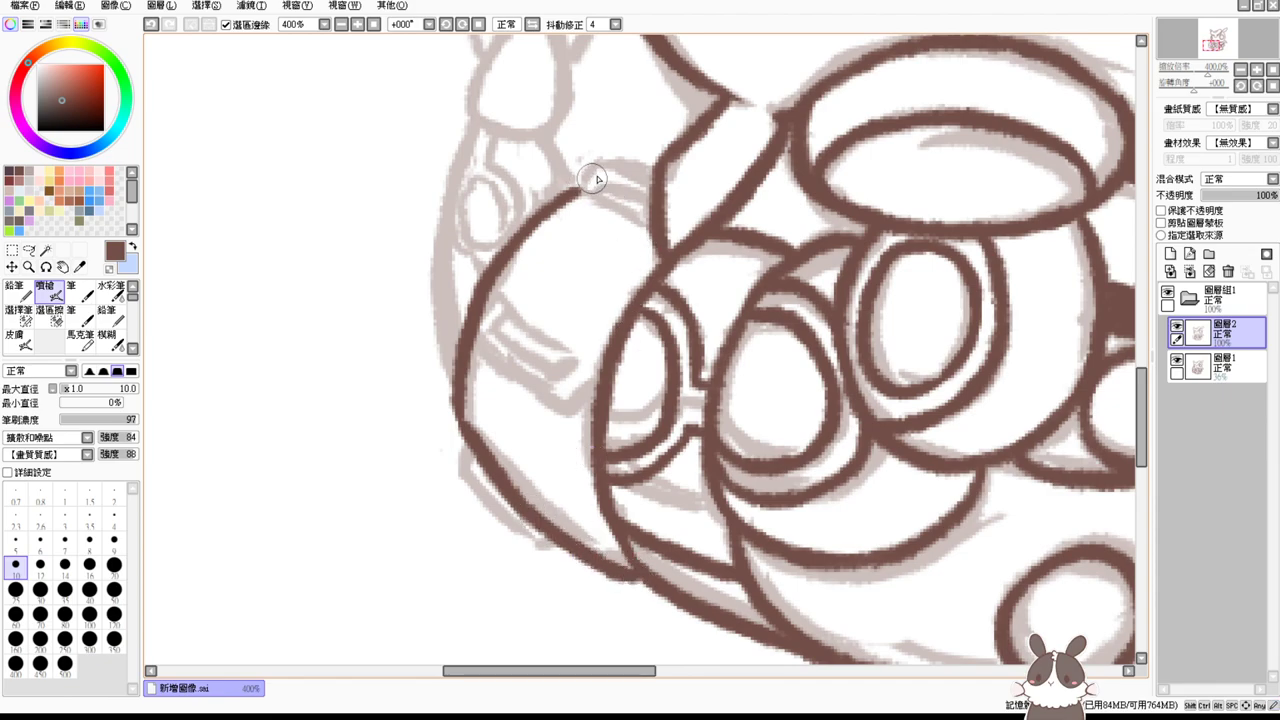
Step: With brush size 6, ink the small double-lined marking on the fourth segment's upper edge and the rectangular side marking's outer frame
mouse_move(578, 193)
left_mouse_down()
mouse_move(598, 158)
mouse_move(663, 180)
mouse_move(646, 232)
mouse_move(597, 200)
mouse_move(631, 213)
mouse_move(604, 177)
mouse_move(645, 185)
left_mouse_up()
key("ctrl+z")
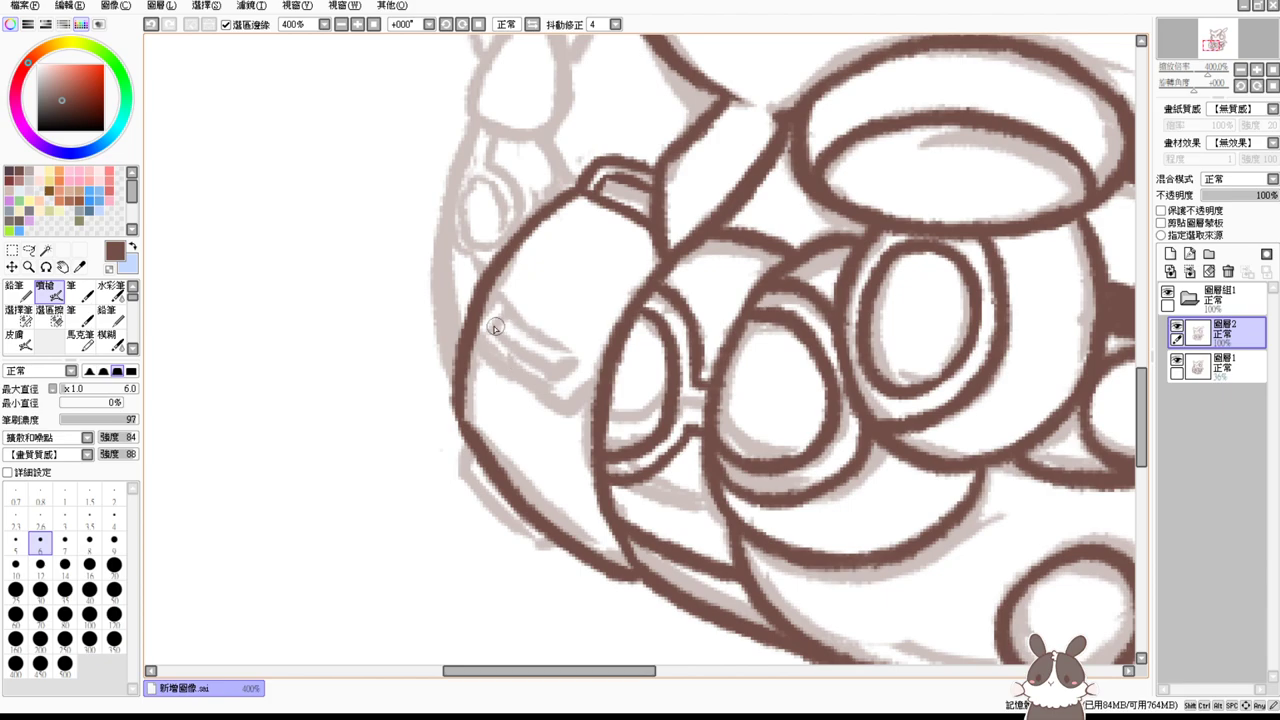
mouse_move(503, 299)
left_mouse_down()
mouse_move(470, 332)
mouse_move(482, 356)
mouse_move(562, 388)
left_mouse_up()
key("ctrl+z")
left_click_drag(471, 339, 579, 393)
key("ctrl+z")
mouse_move(472, 340)
left_mouse_down()
mouse_move(561, 410)
mouse_move(596, 376)
left_mouse_up()
left_click_drag(510, 309, 604, 370)
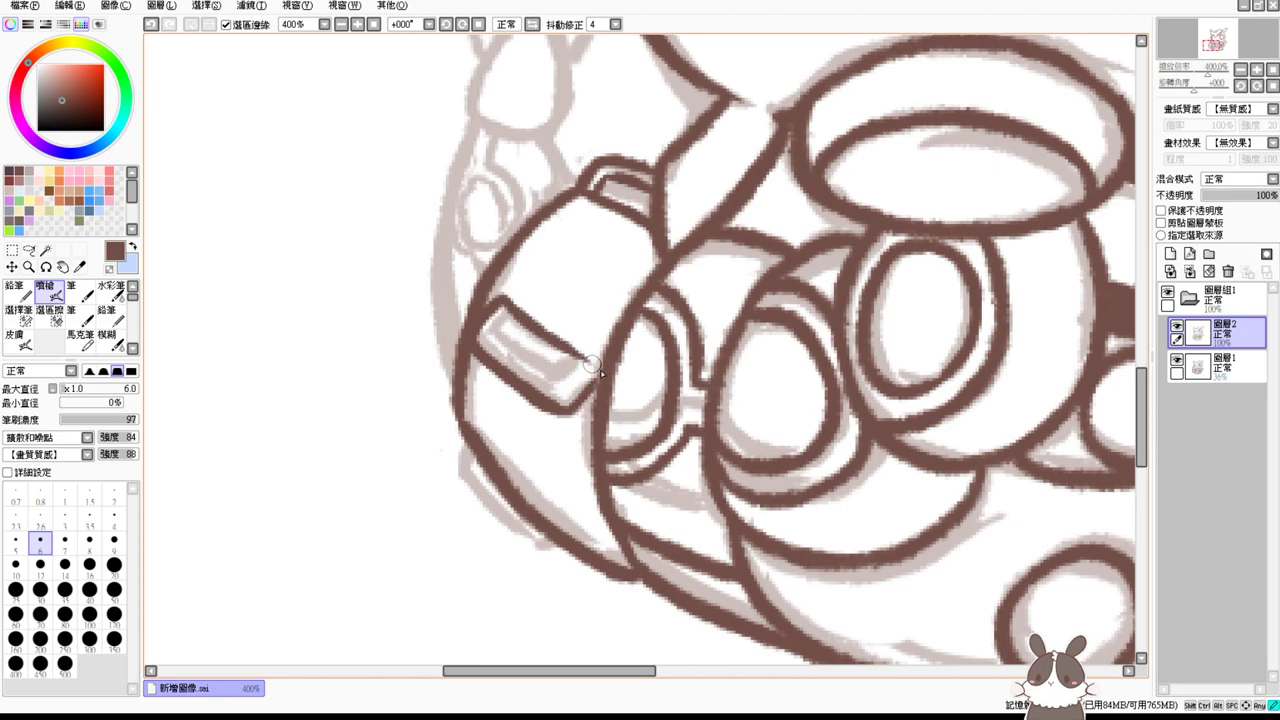
key("ctrl+z")
left_click_drag(506, 300, 606, 371)
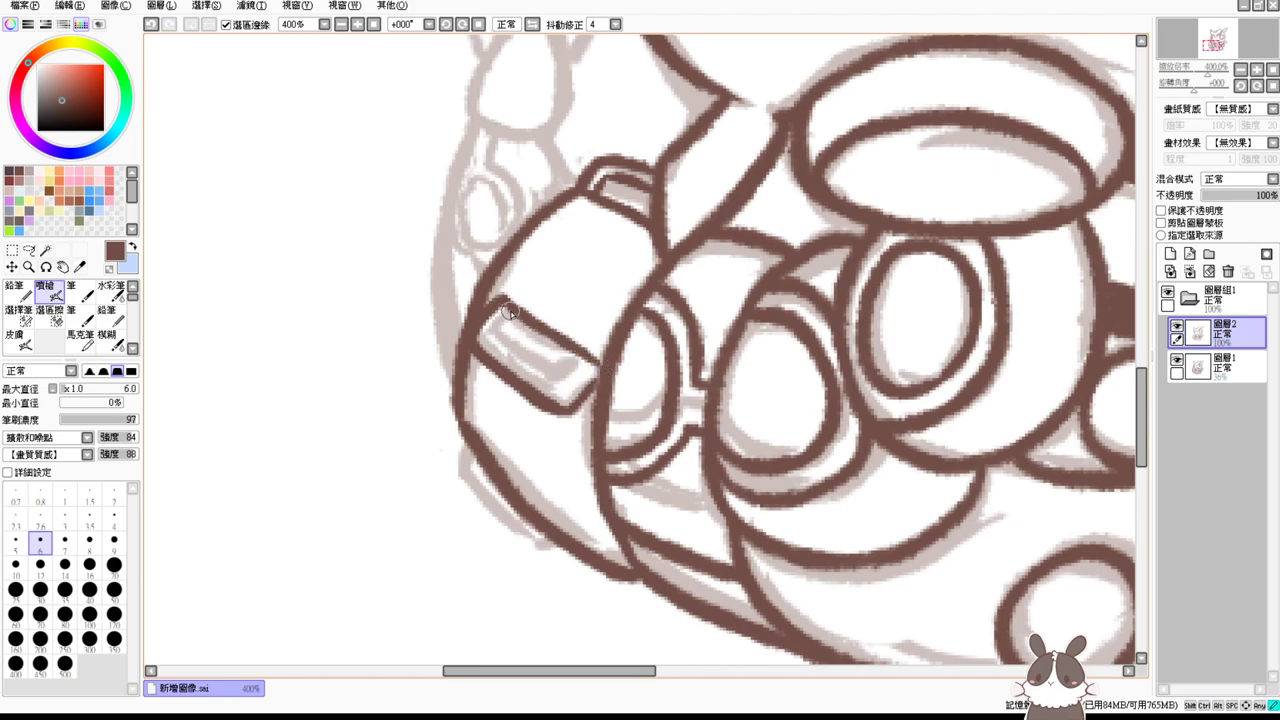
Step: Ink the inner rectangle of the fourth segment's side marking
mouse_move(510, 312)
left_mouse_down()
mouse_move(490, 338)
mouse_move(543, 373)
left_mouse_up()
key("ctrl+z")
left_click_drag(490, 338, 556, 373)
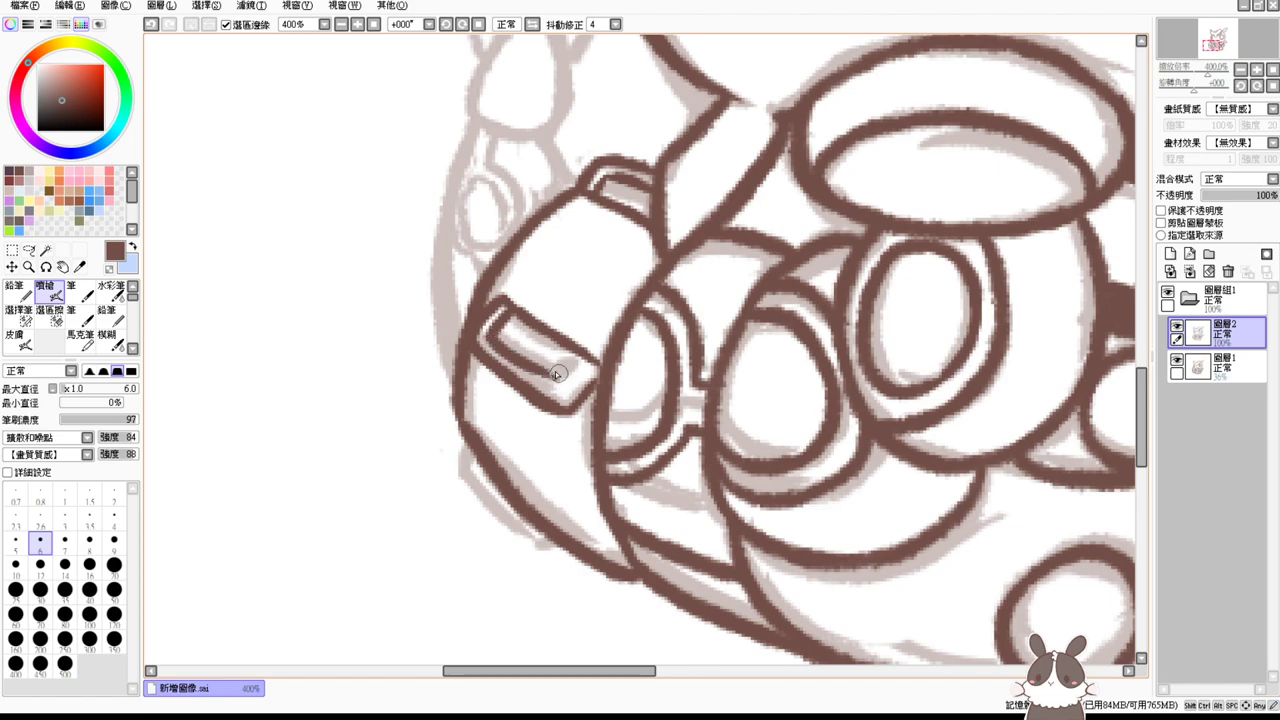
key("ctrl+z")
mouse_move(484, 330)
left_mouse_down()
mouse_move(552, 377)
mouse_move(587, 362)
mouse_move(595, 372)
left_mouse_up()
key("ctrl+z")
Step: Ink the narrow double-lined marking protruding from the fourth segment's lower left edge
mouse_move(472, 442)
left_mouse_down()
mouse_move(466, 478)
mouse_move(561, 551)
left_mouse_up()
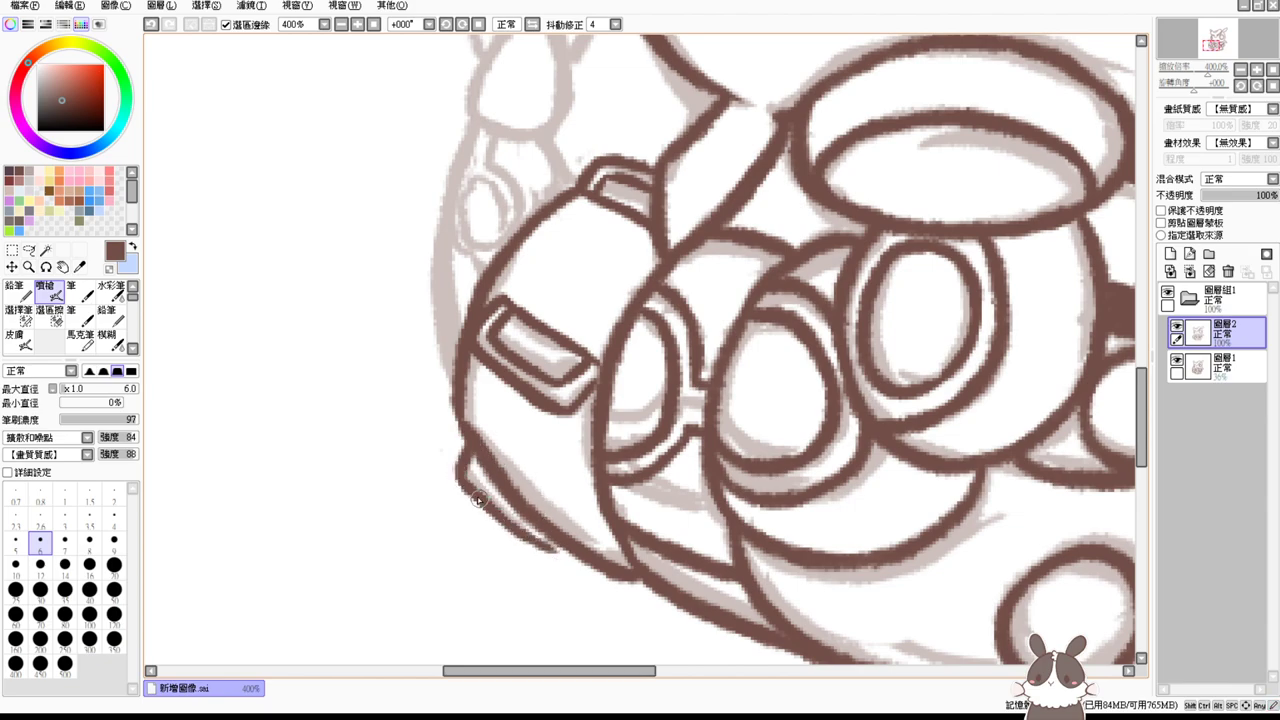
key("ctrl+z")
left_click_drag(464, 484, 555, 549)
key("ctrl+z")
mouse_move(470, 488)
left_mouse_down()
mouse_move(559, 562)
mouse_move(583, 553)
left_mouse_up()
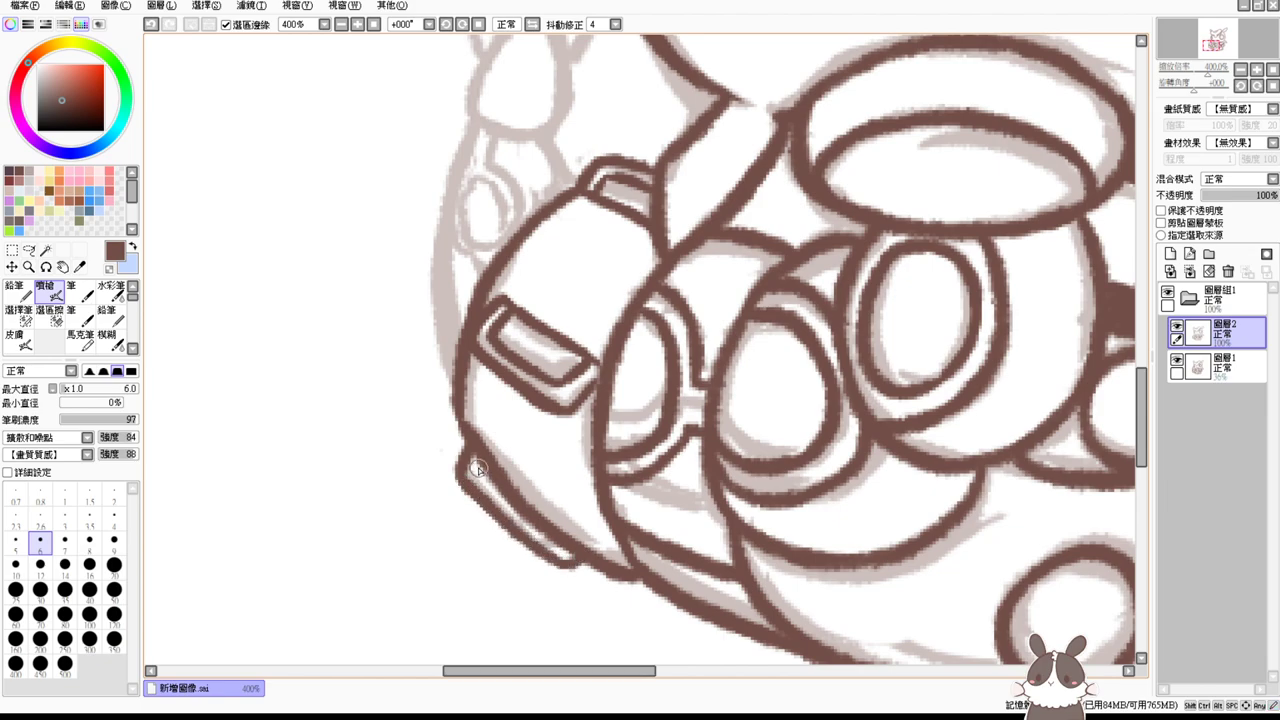
left_click_drag(478, 481, 549, 537)
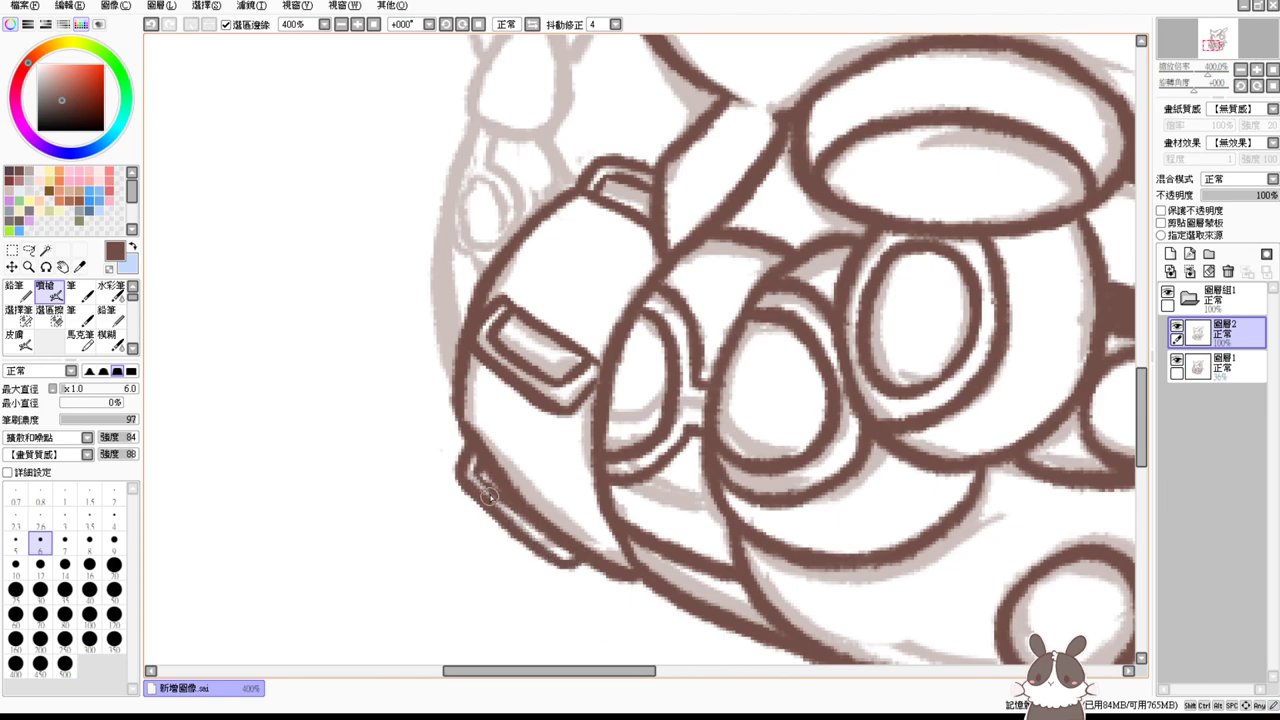
left_click_drag(468, 466, 553, 540)
Step: Set the brush size to 10 and ink the tail's outer left curve down to the fourth segment
left_click_drag(498, 200, 477, 193)
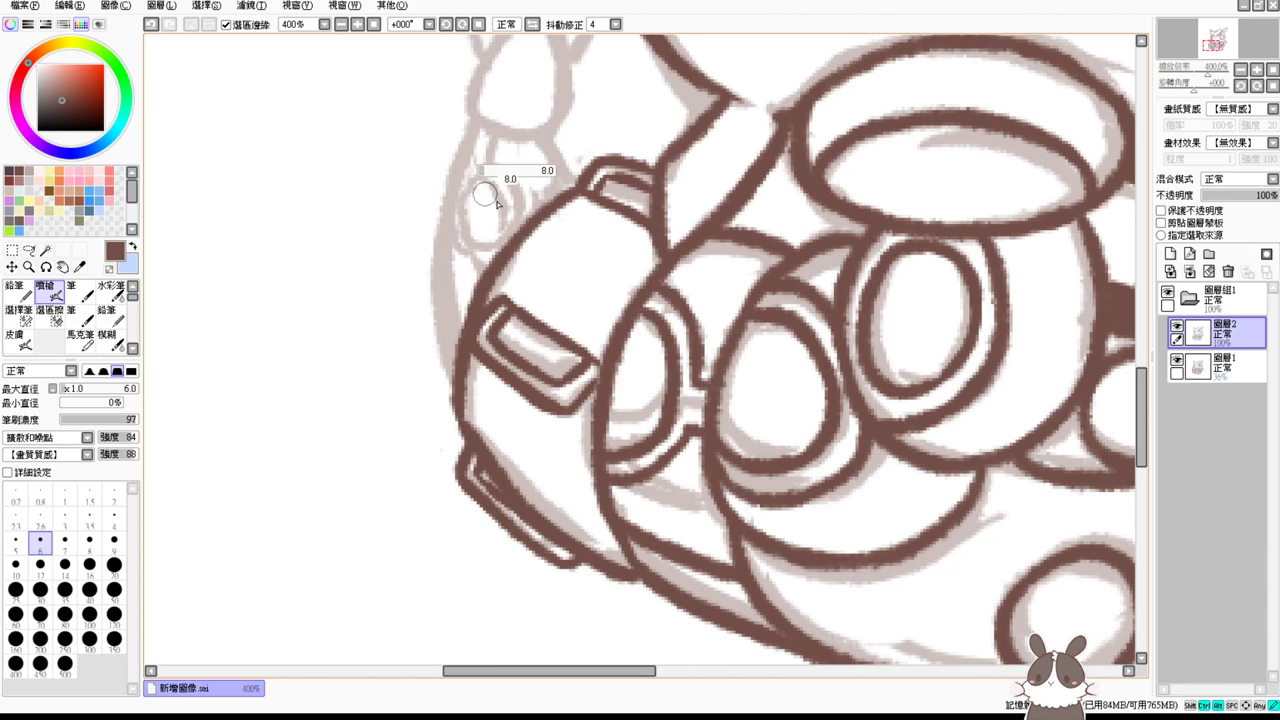
left_click_drag(499, 204, 503, 205)
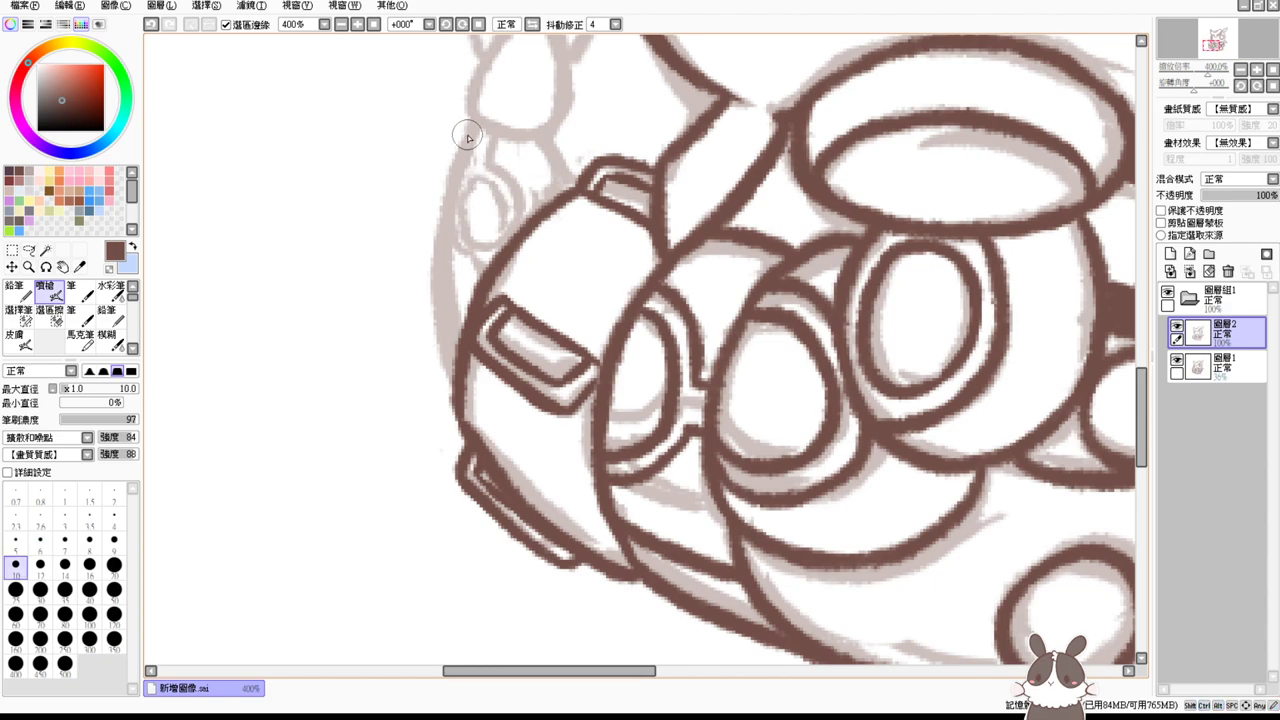
mouse_move(473, 159)
left_mouse_down()
mouse_move(485, 240)
mouse_move(456, 372)
left_mouse_up()
key("ctrl+z")
left_click_drag(483, 202, 461, 406)
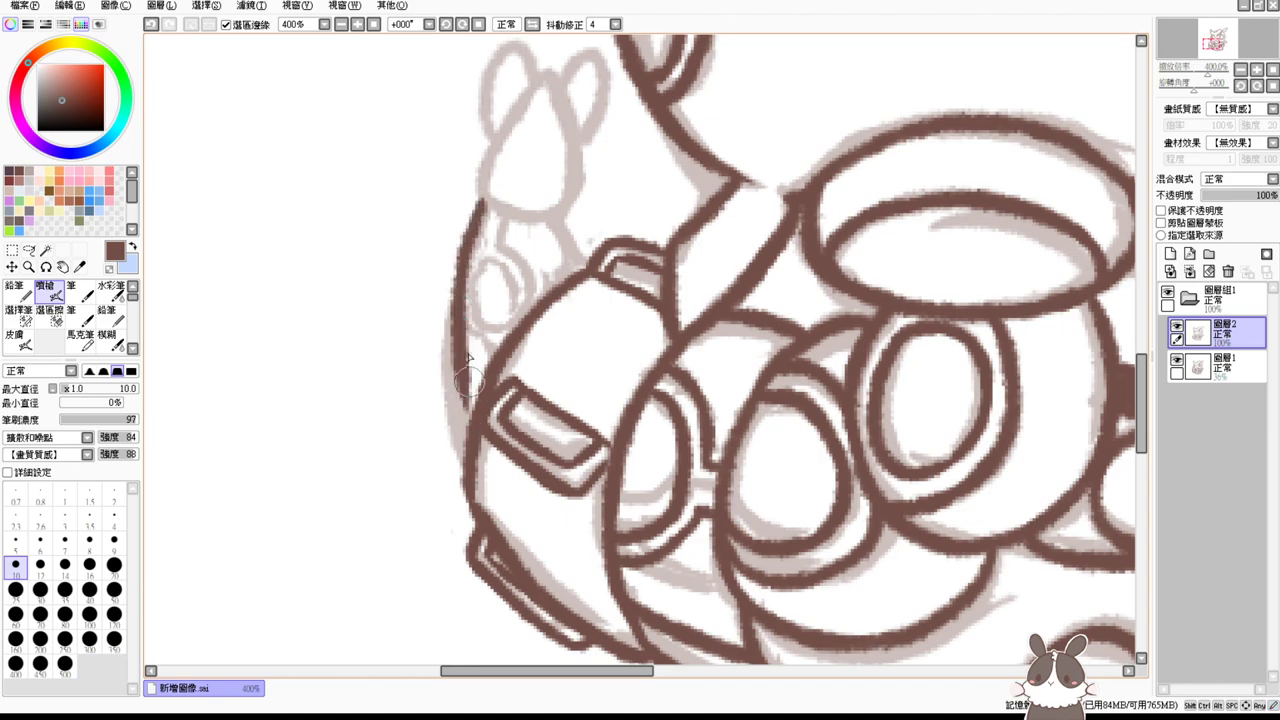
key("ctrl+z")
left_click_drag(486, 206, 450, 410)
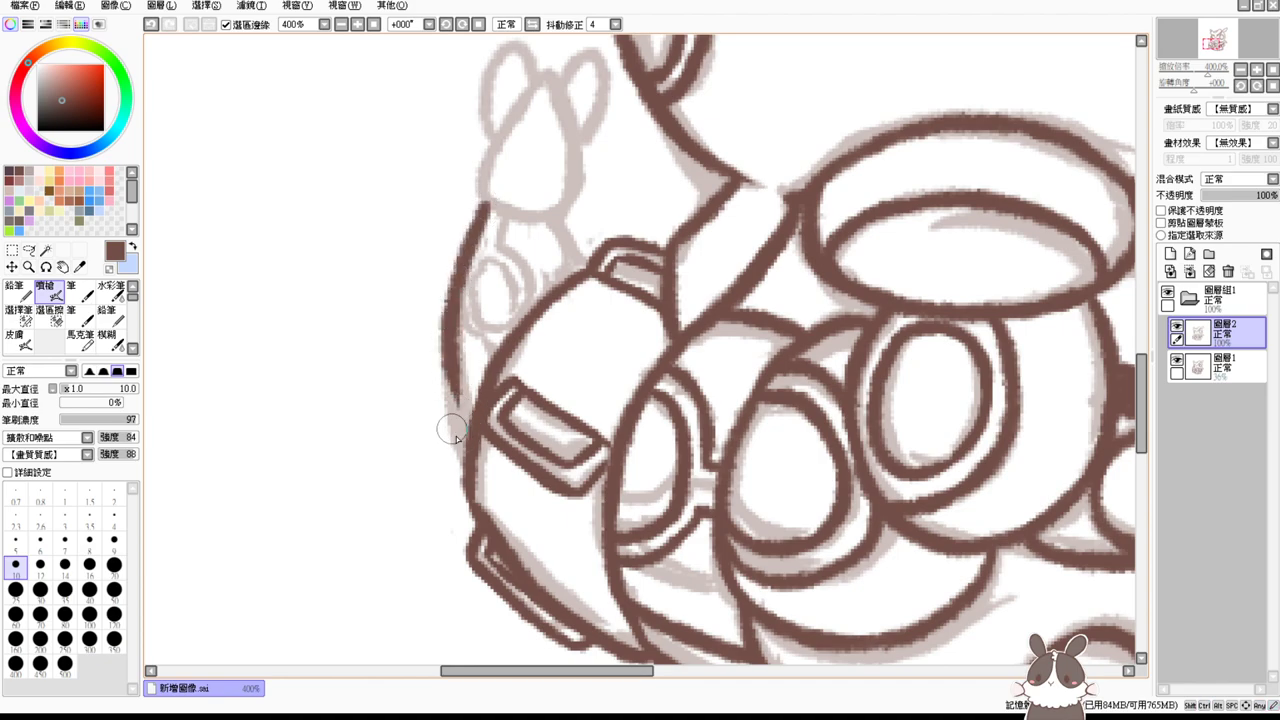
left_click_drag(466, 460, 452, 345)
Step: Ink the tail's short right edge and the pointed teardrop shape at the tail's tip
left_click_drag(560, 217, 591, 270)
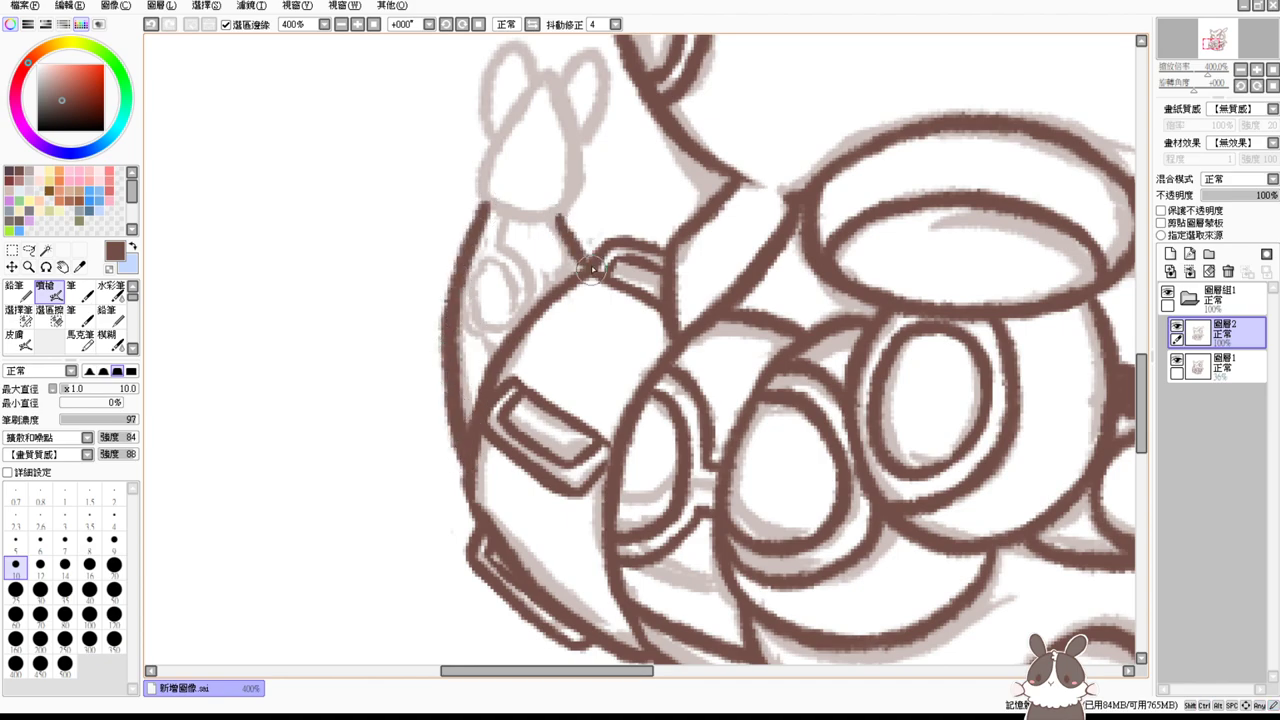
mouse_move(486, 206)
left_mouse_down()
mouse_move(560, 217)
mouse_move(484, 199)
mouse_move(530, 100)
left_mouse_up()
key("ctrl+z")
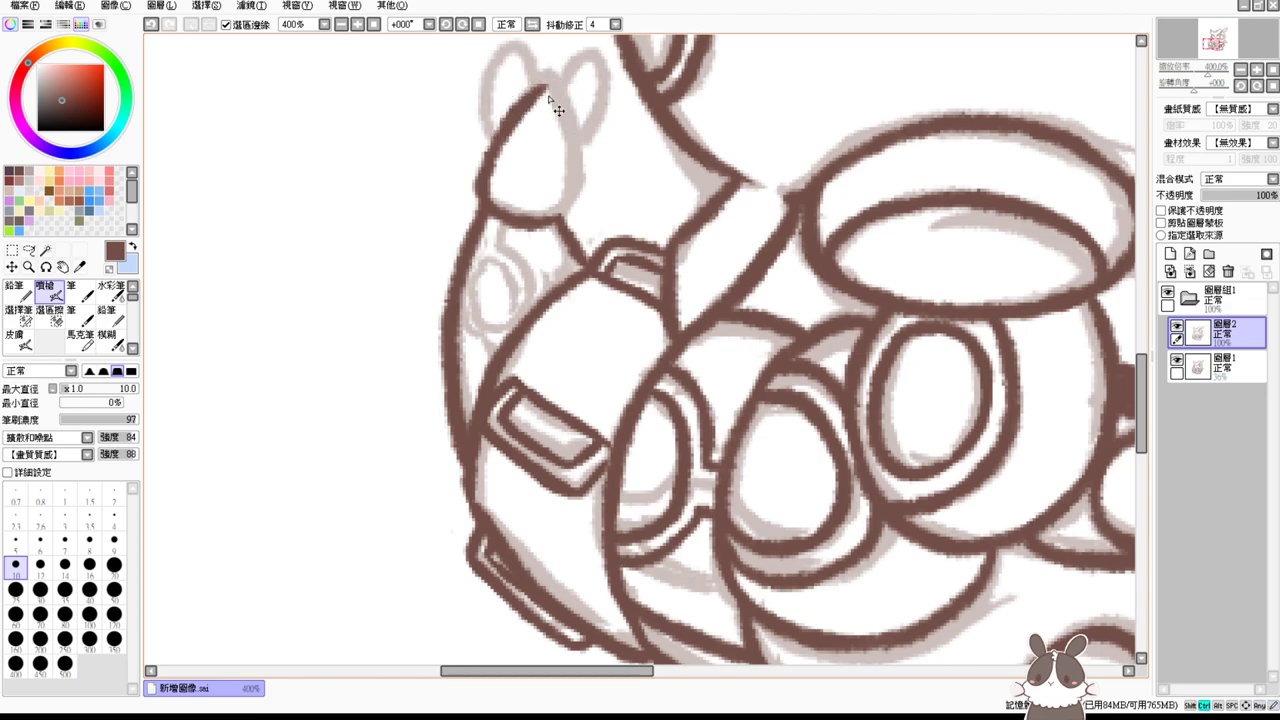
key("ctrl+z")
mouse_move(484, 190)
left_mouse_down()
mouse_move(549, 82)
mouse_move(574, 180)
left_mouse_up()
key("ctrl+z")
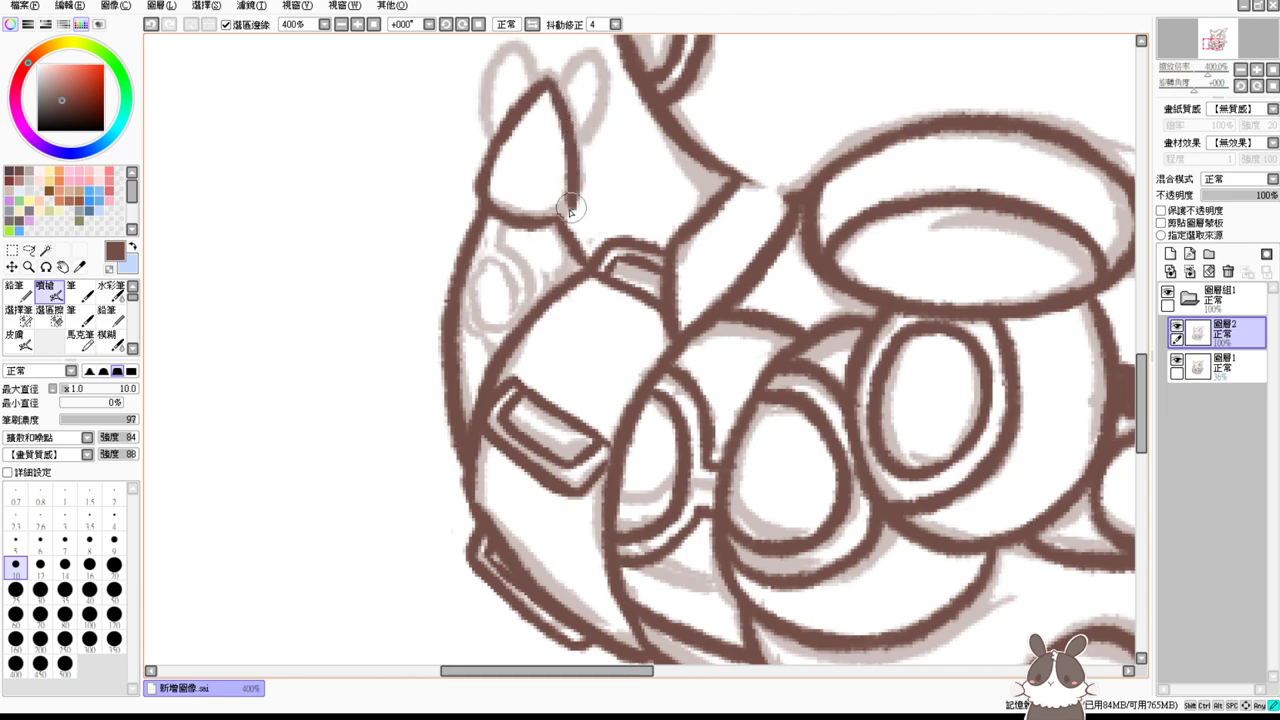
Step: Ink the two rounded lobes on either side of the tail's pointed tip
mouse_move(504, 133)
left_mouse_down()
mouse_move(494, 222)
mouse_move(492, 140)
mouse_move(532, 182)
left_mouse_up()
left_click_drag(549, 184, 572, 237)
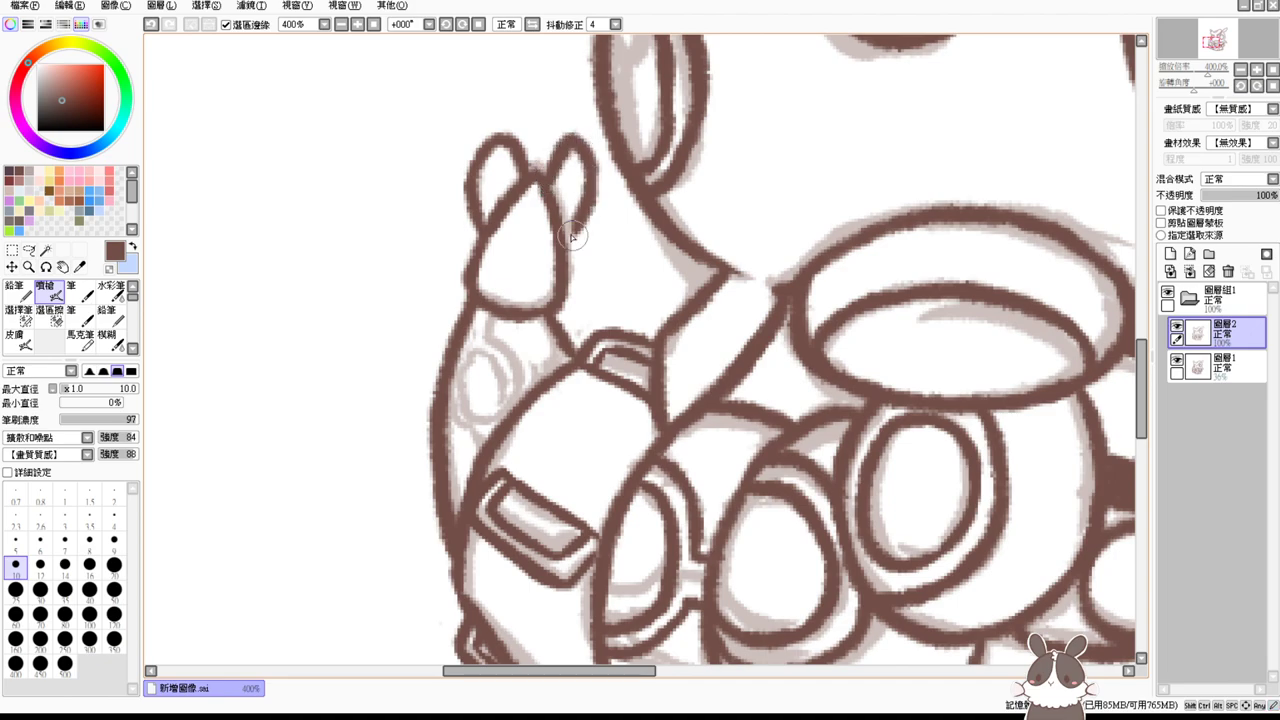
key("ctrl+z")
mouse_move(550, 186)
left_mouse_down()
mouse_move(587, 148)
mouse_move(562, 249)
left_mouse_up()
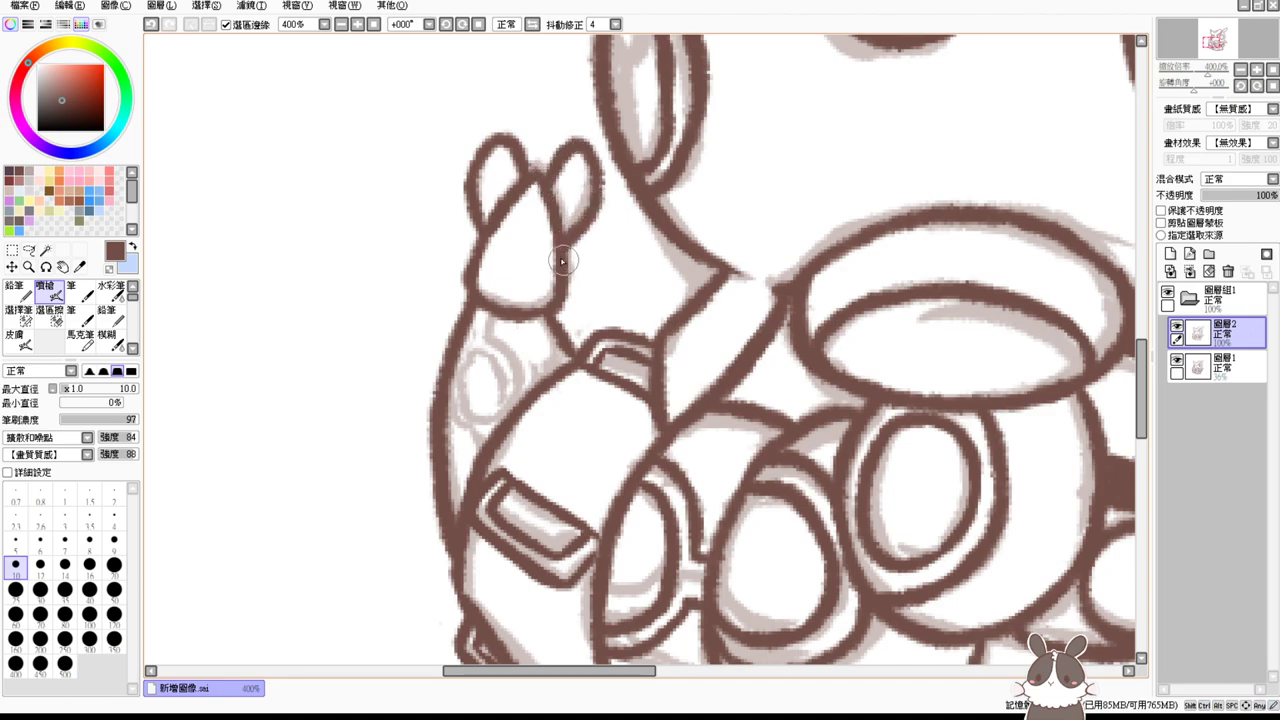
Step: Reduce the brush size to 6 and ink the outer outline of the round marking on the tail
left_click_drag(500, 424, 496, 368)
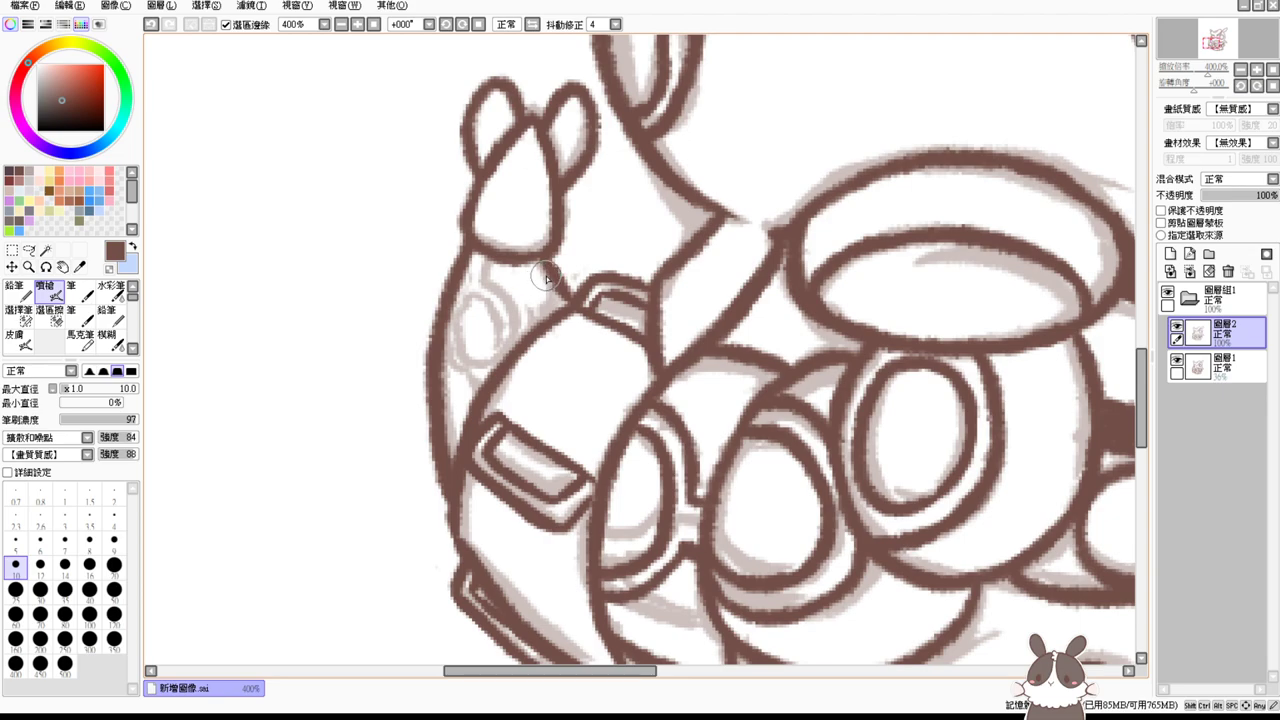
mouse_move(492, 280)
left_mouse_down()
mouse_move(466, 282)
mouse_move(479, 287)
left_mouse_up()
key("ctrl+z")
key("ctrl+z")
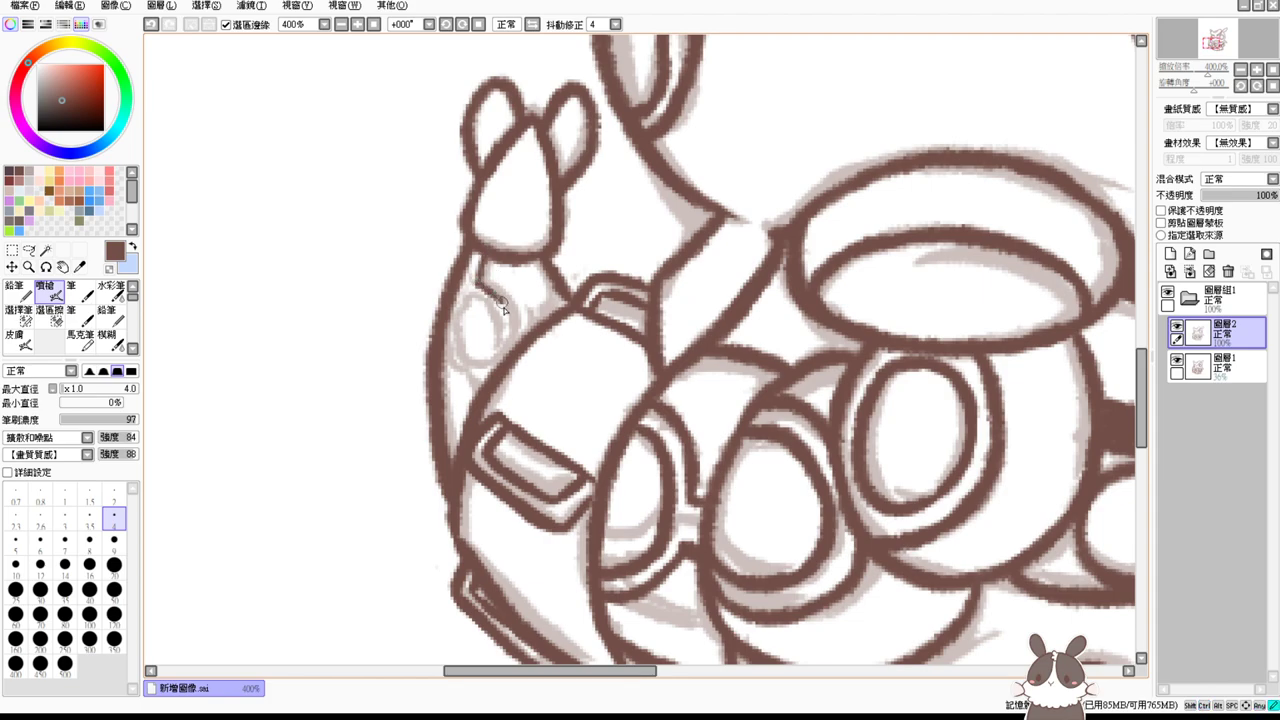
left_click(482, 274, "ctrl+alt")
left_click_drag(482, 274, 507, 337)
key("ctrl+z")
left_click_drag(481, 286, 505, 350)
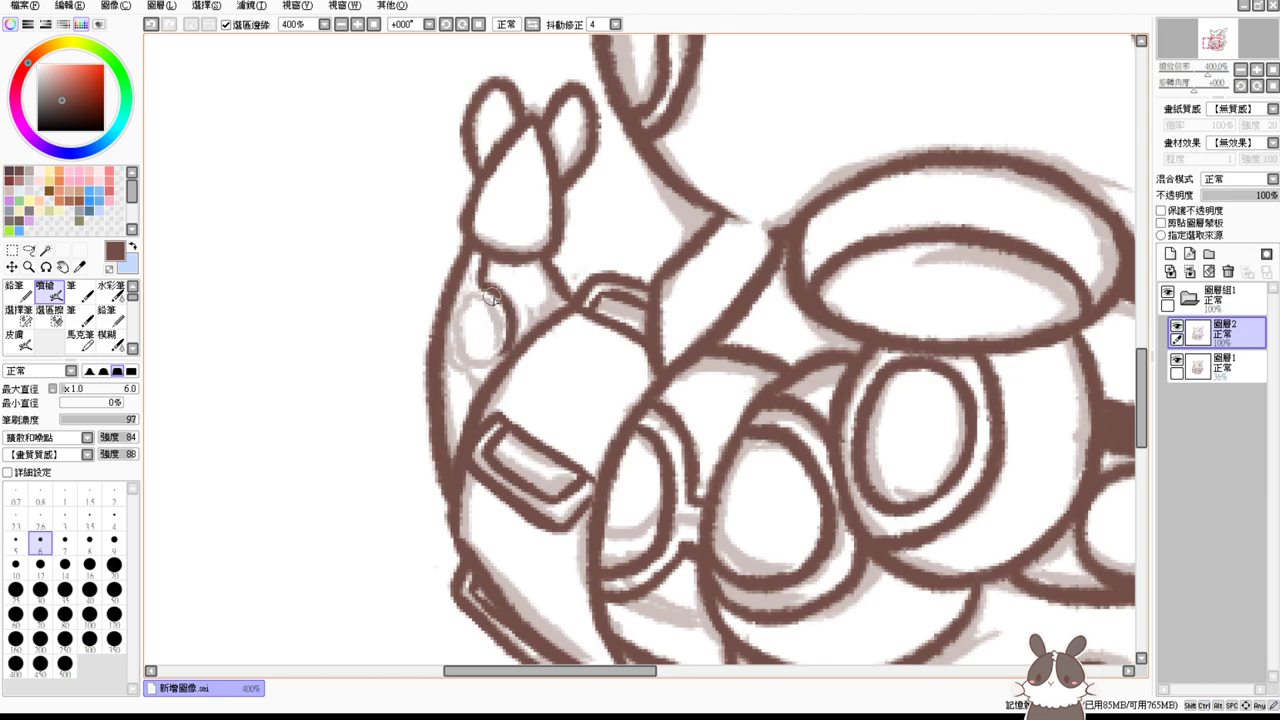
key("ctrl+z")
mouse_move(481, 285)
left_mouse_down()
mouse_move(506, 348)
mouse_move(490, 361)
left_mouse_up()
Step: Ink the inner circle of the tail's round marking against the tail's left edge
mouse_move(455, 298)
left_mouse_down()
mouse_move(491, 331)
mouse_move(485, 301)
mouse_move(492, 346)
left_mouse_up()
key("ctrl+z")
key("ctrl+z")
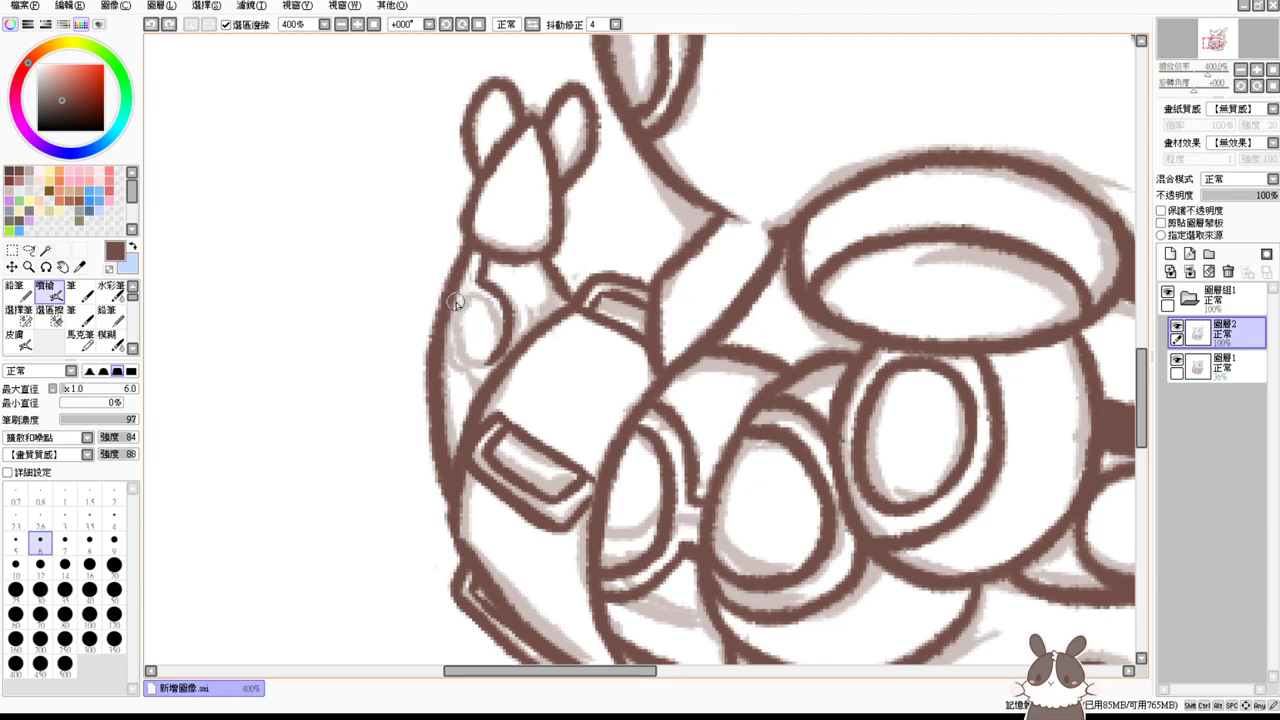
left_click_drag(455, 298, 492, 328)
Step: Ink the notch closing the tail's round marking and the small curved marking below it beside the fourth segment
mouse_move(442, 368)
left_mouse_down()
mouse_move(482, 368)
mouse_move(474, 379)
mouse_move(463, 369)
mouse_move(483, 396)
mouse_move(486, 366)
mouse_move(463, 426)
left_mouse_up()
key("ctrl+z")
key("ctrl+z")
key("ctrl+z")
key("ctrl+z")
left_click_drag(466, 382, 447, 427)
mouse_move(484, 361)
left_mouse_down()
mouse_move(460, 330)
mouse_move(440, 349)
mouse_move(489, 337)
mouse_move(444, 340)
mouse_move(450, 354)
mouse_move(491, 324)
mouse_move(476, 355)
mouse_move(489, 322)
mouse_move(472, 355)
left_mouse_up()
key("ctrl+z")
left_click_drag(469, 402, 458, 446)
key("ctrl+z")
left_click_drag(469, 402, 458, 447)
key("ctrl+z")
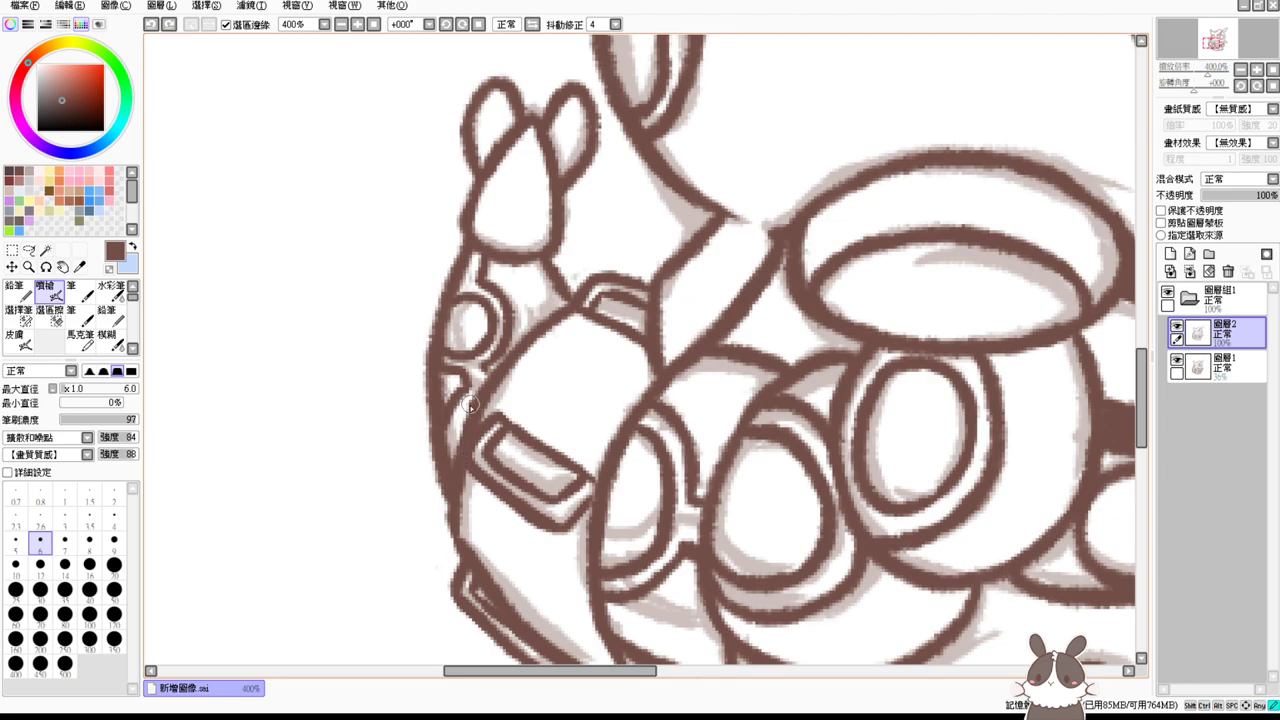
left_click_drag(469, 403, 462, 448)
Step: Touch up the lower junction of the third and fourth segments, and return the canvas view to 100%
mouse_move(620, 584)
left_mouse_down()
mouse_move(600, 484)
mouse_move(605, 582)
left_mouse_up()
key("ctrl+z")
left_click_drag(584, 510, 620, 582)
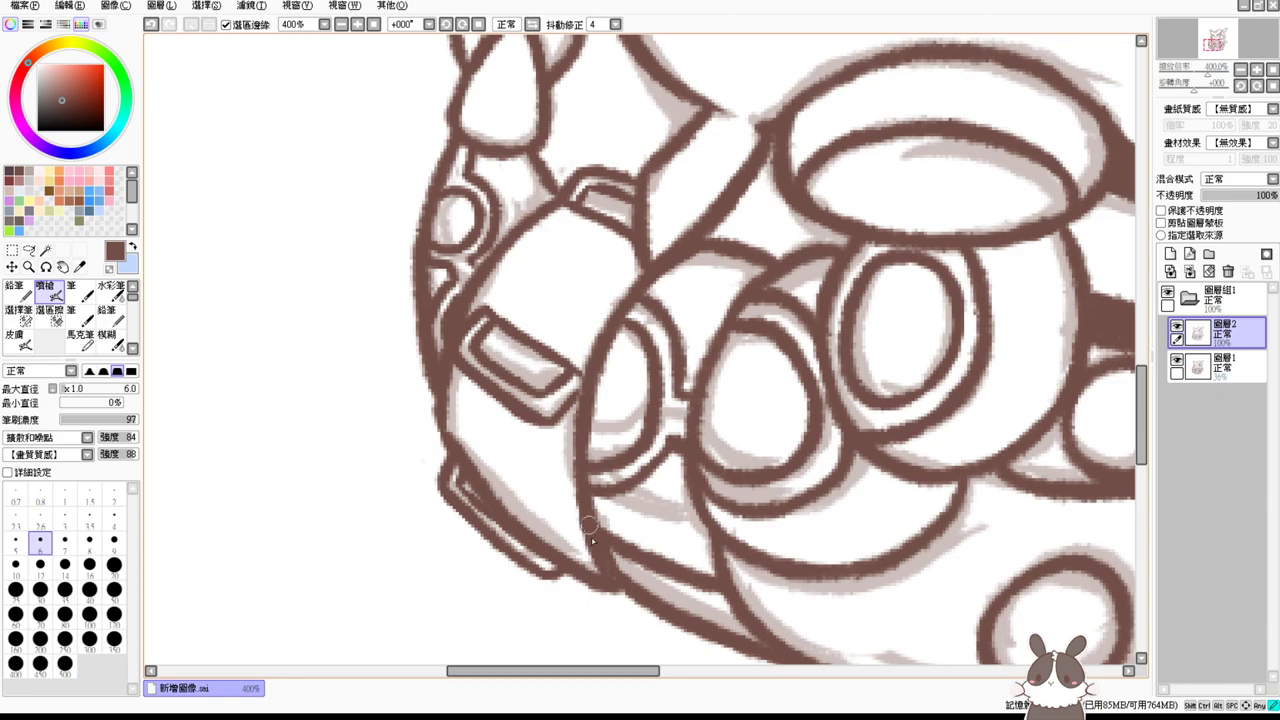
left_click(372, 25)
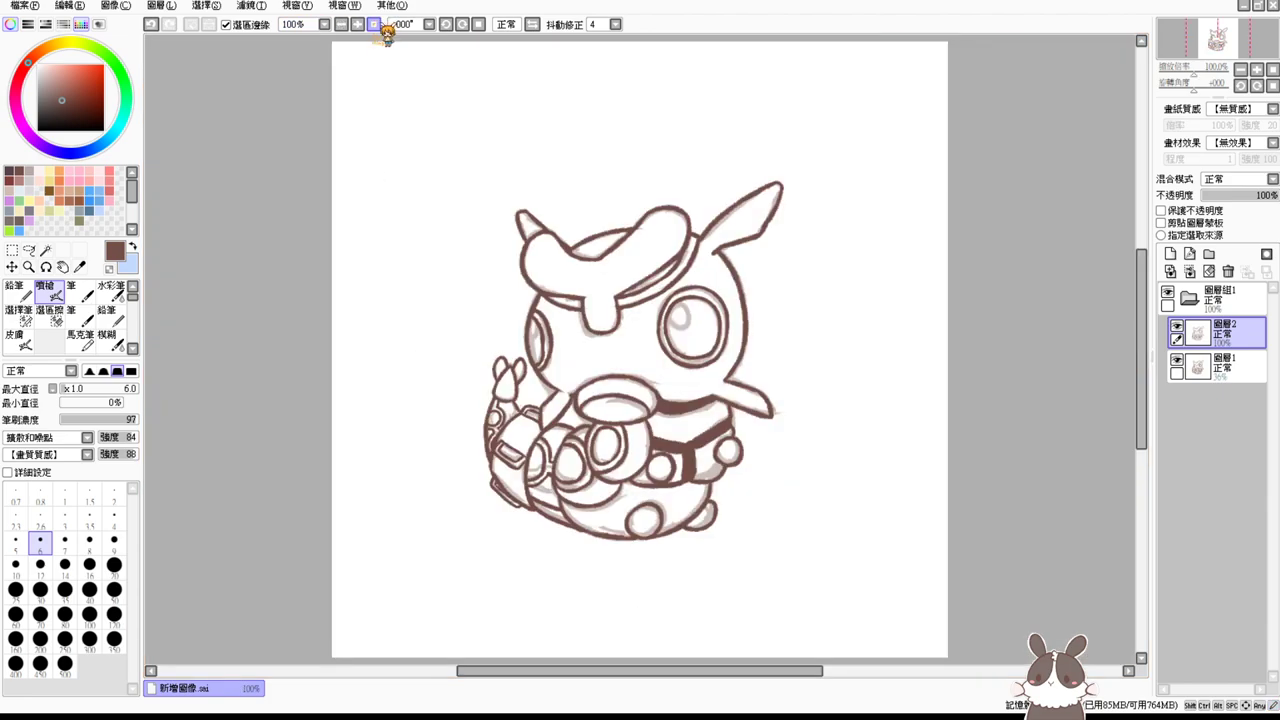
Step: Hide the 圖層1 sketch and thicken the line corner below the chest's outer panel using brush size 14, discarding the surplus stroke
left_click(1176, 360)
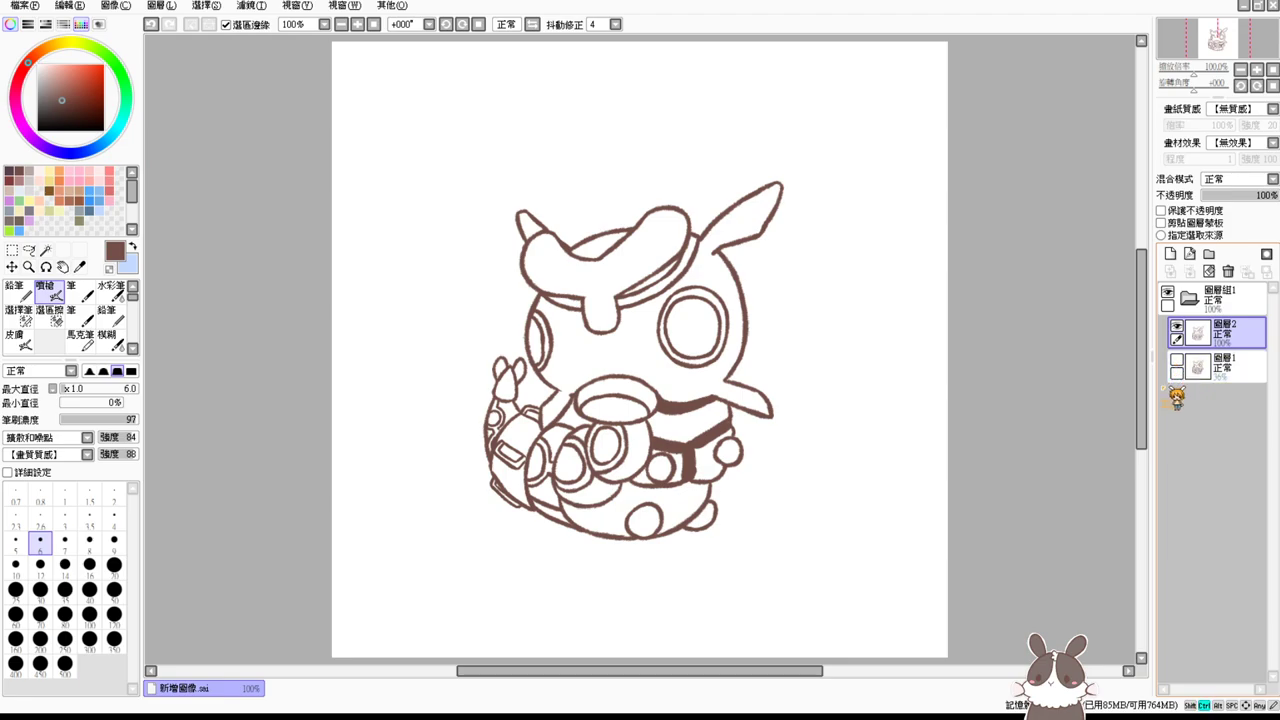
key("ctrl+plus")
key("ctrl+plus")
left_click_drag(899, 498, 794, 346)
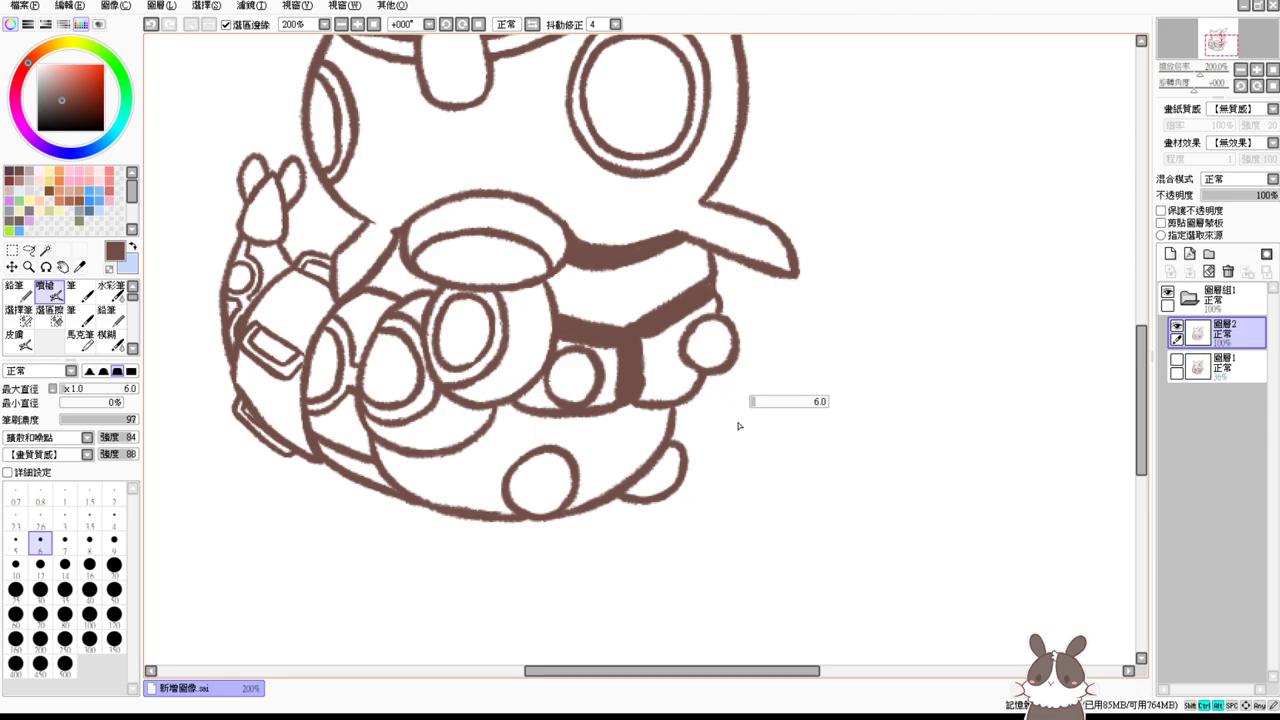
left_click_drag(744, 428, 750, 431)
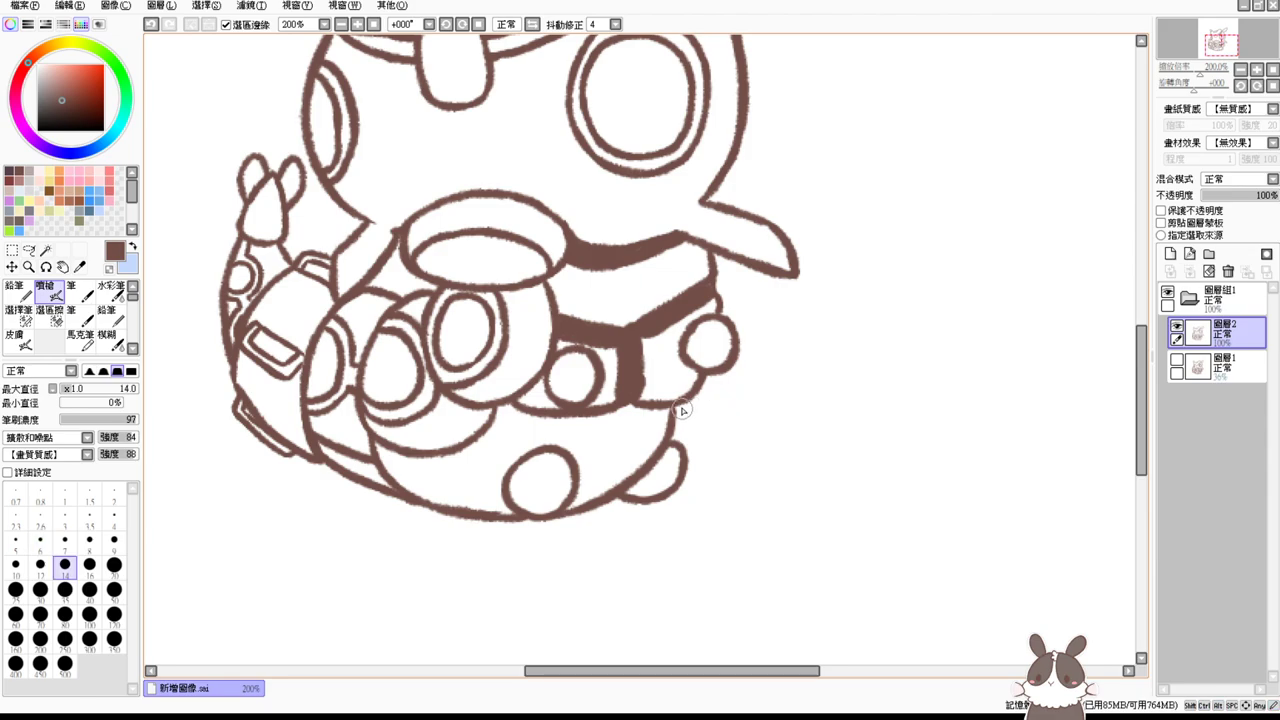
left_click_drag(677, 405, 672, 419)
left_click_drag(674, 417, 667, 445)
key("ctrl+z")
Step: Erase the outer edge of the thick vertical chest band to narrow it, and touch up its upper junction
key("e")
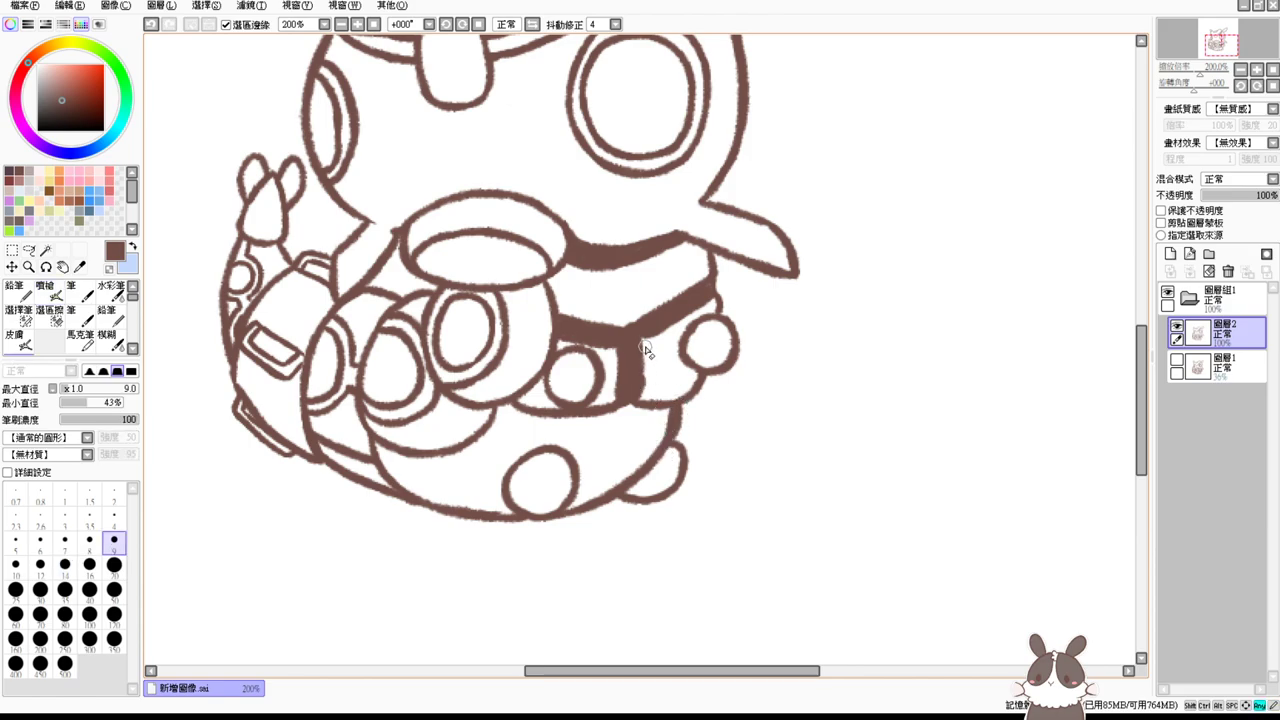
left_click_drag(647, 345, 646, 386)
key("e")
left_click_drag(665, 325, 642, 338)
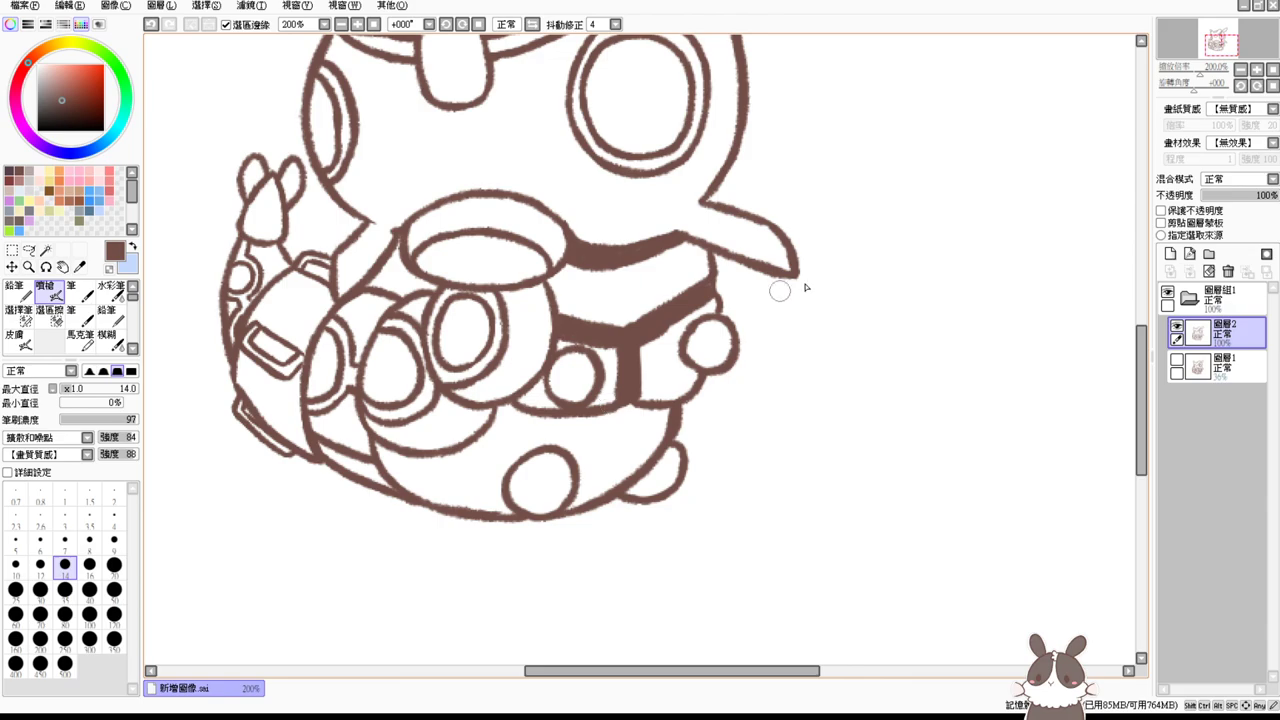
Step: Add a new layer between the 圖層2 line art and the 圖層1 sketch
mouse_move(794, 246)
left_mouse_down()
mouse_move(820, 320)
mouse_move(858, 314)
left_mouse_up()
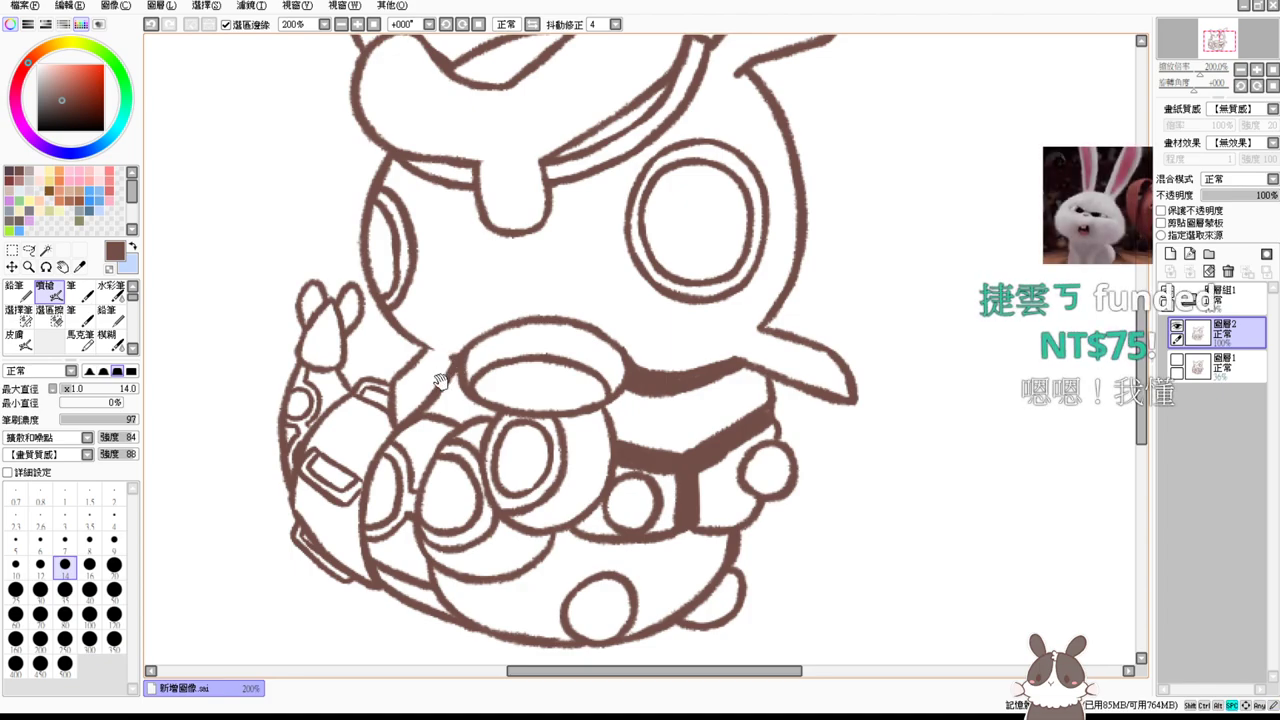
scroll(726, 340, "up", 5)
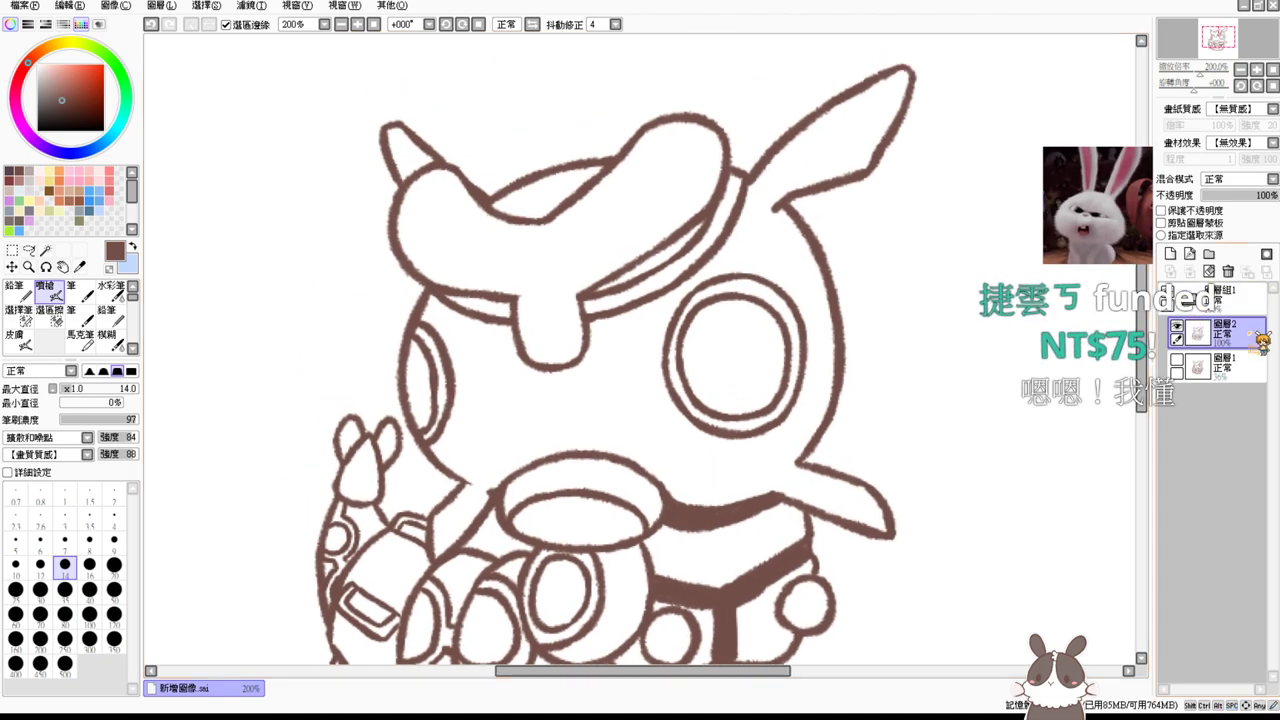
left_click(1225, 366)
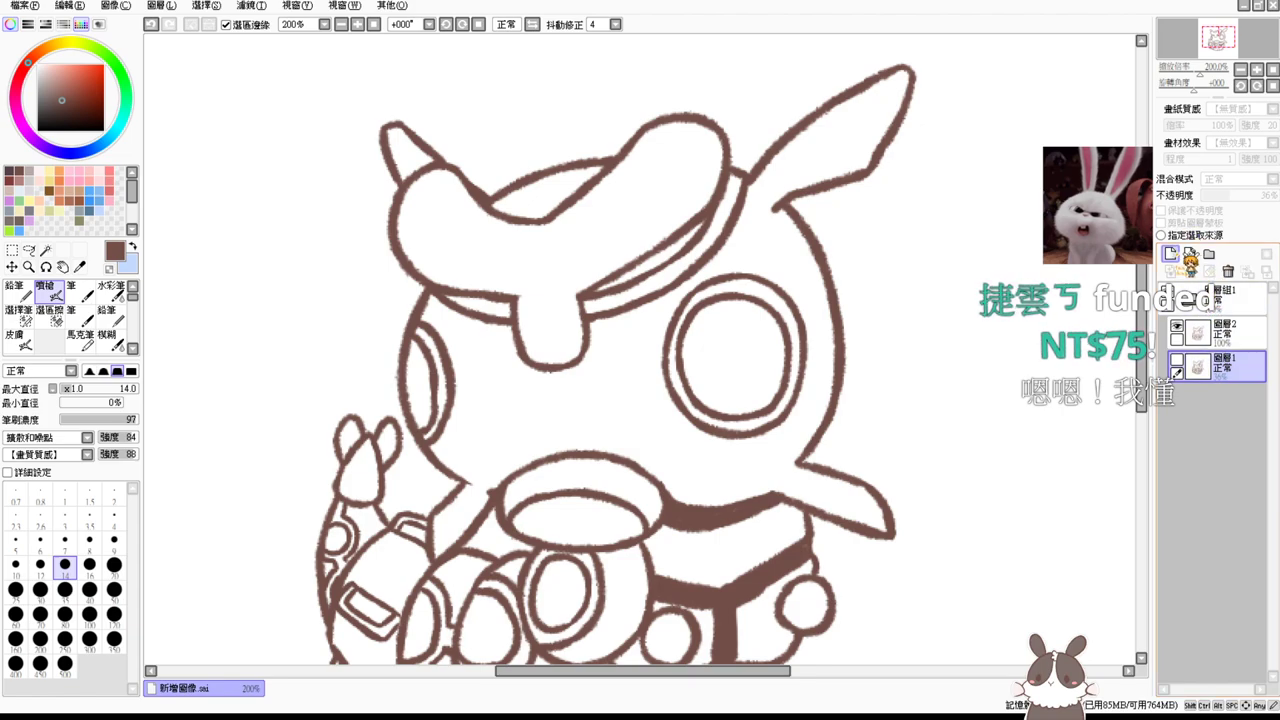
left_click(1170, 253)
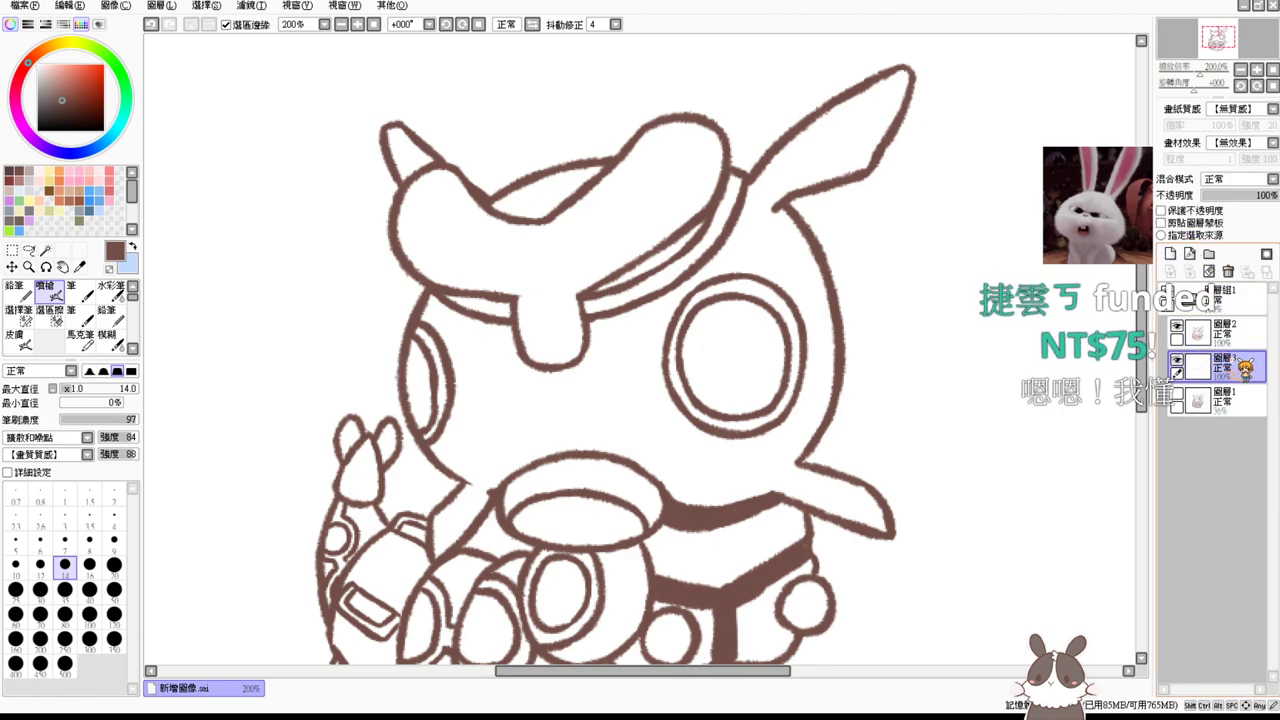
key("ctrl+plus")
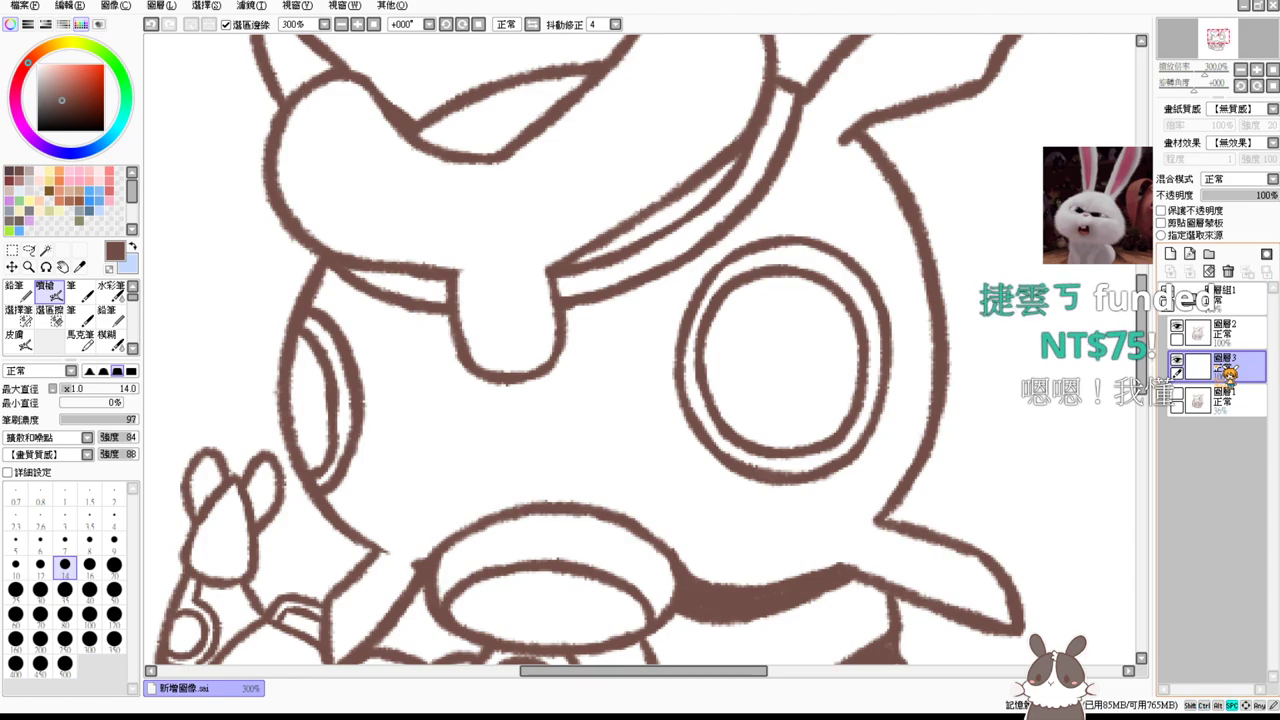
left_click_drag(941, 345, 949, 432)
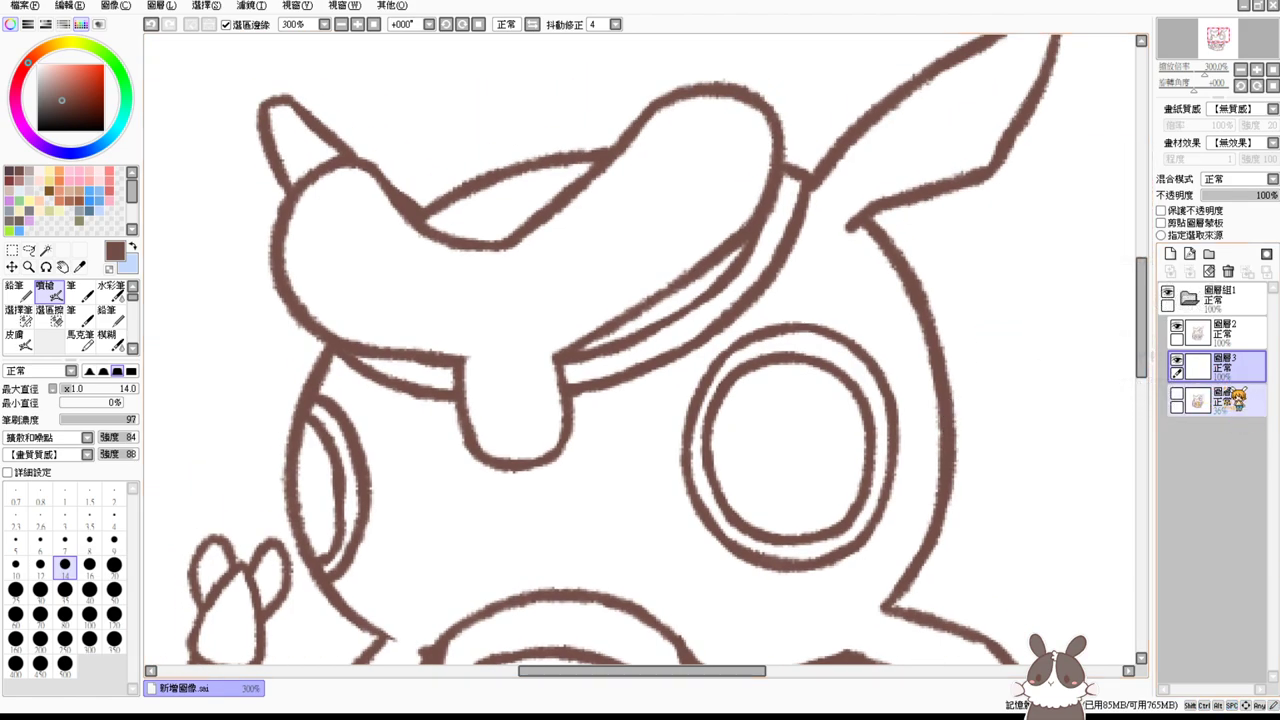
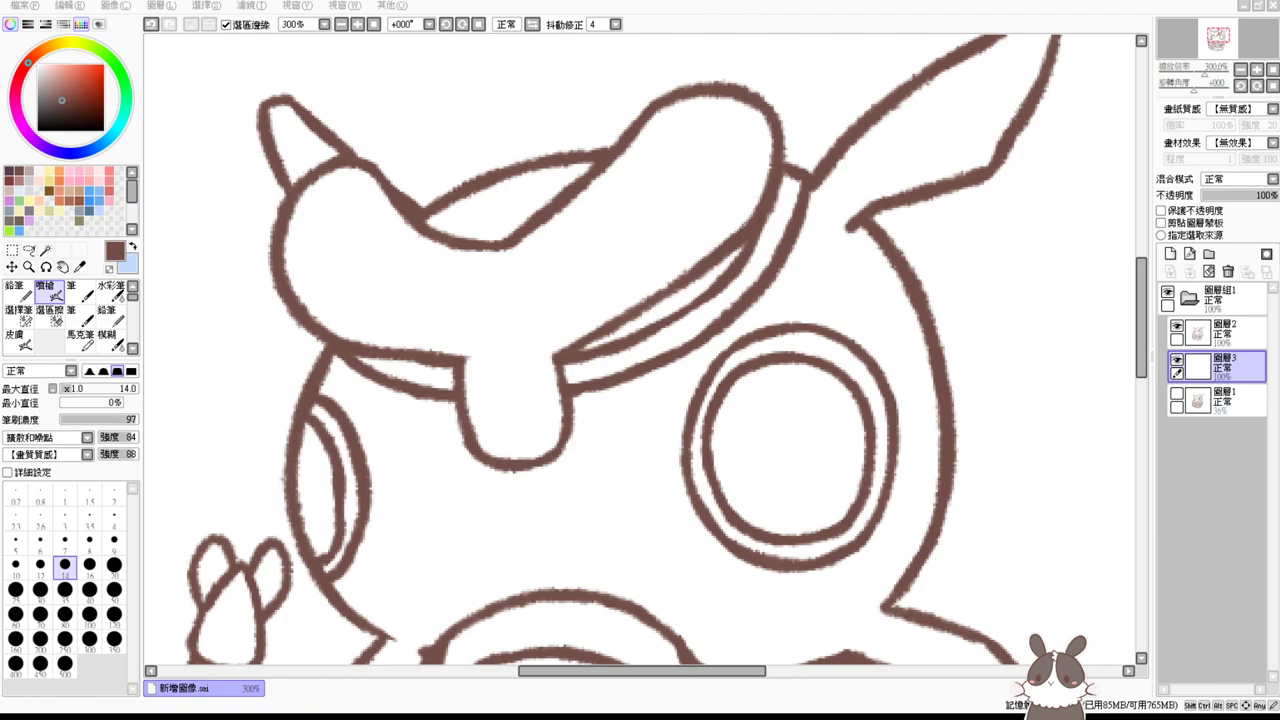
left_click(1128, 304)
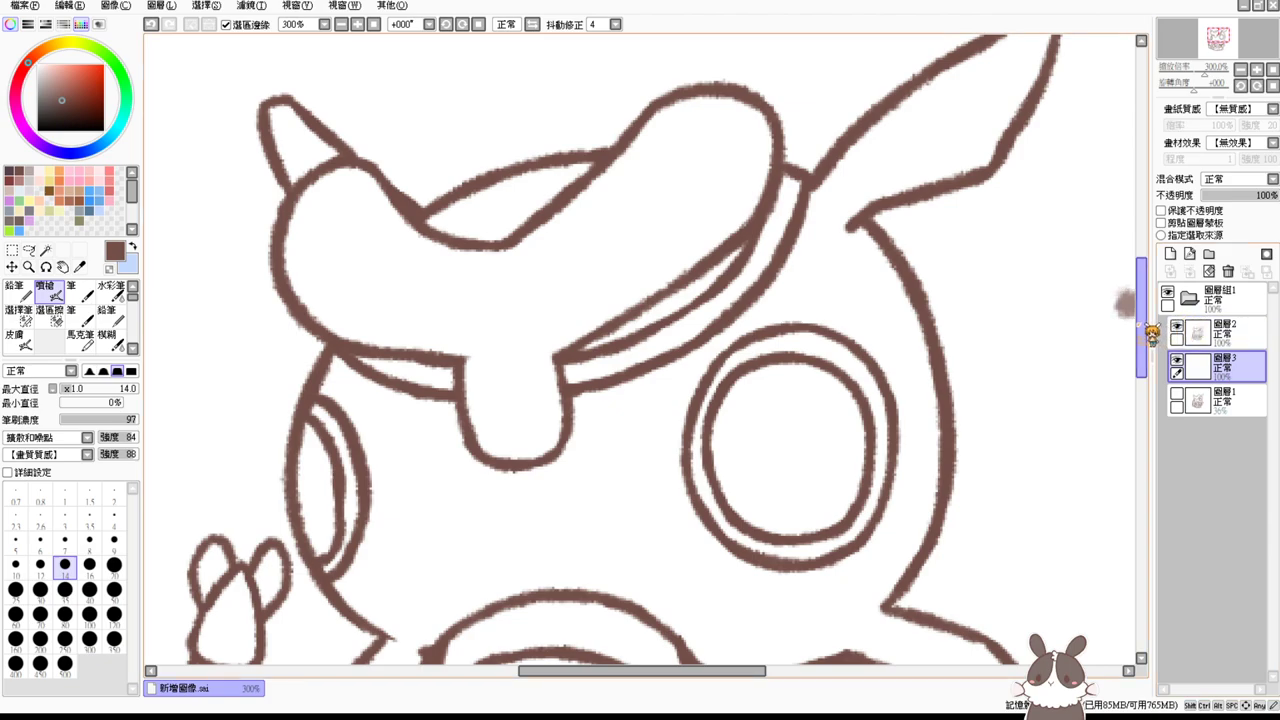
left_click_drag(1142, 325, 1142, 325)
key("ctrl+z")
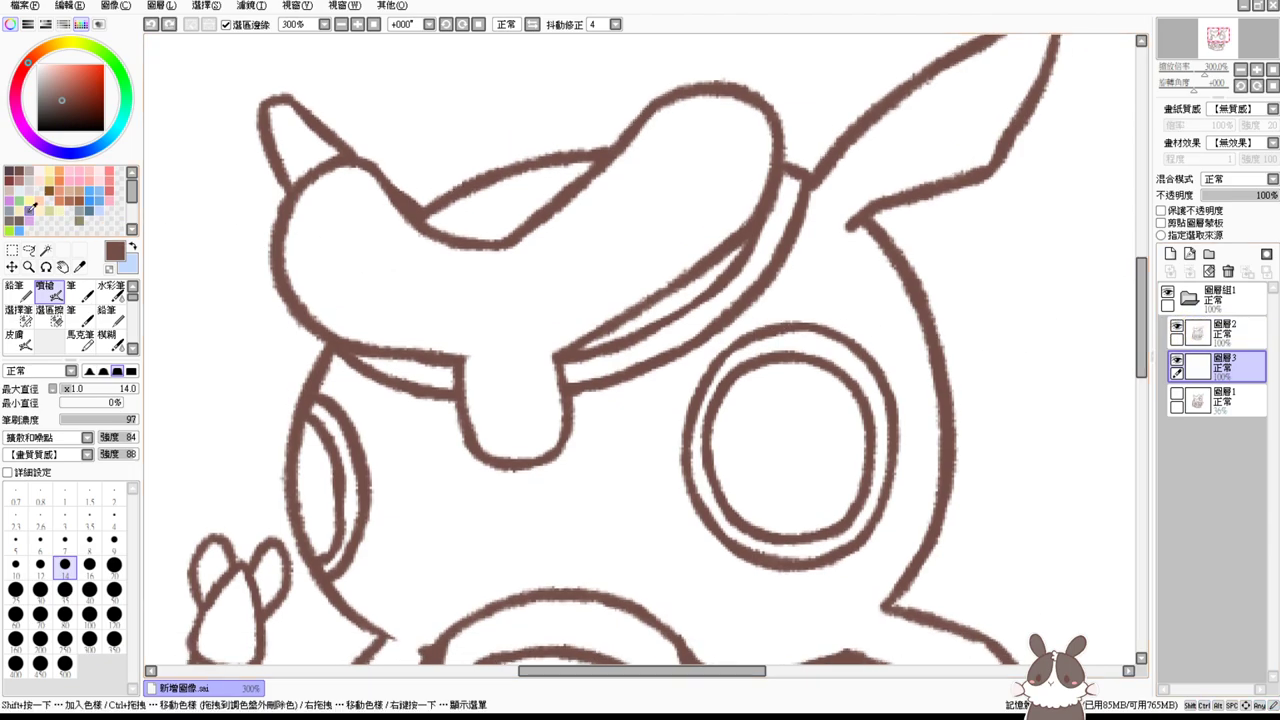
Step: Magic-wand select the head, both pointed ears and the gaps around the hat, and touch up the brim gap's tip with the selection pen
left_click(45, 250)
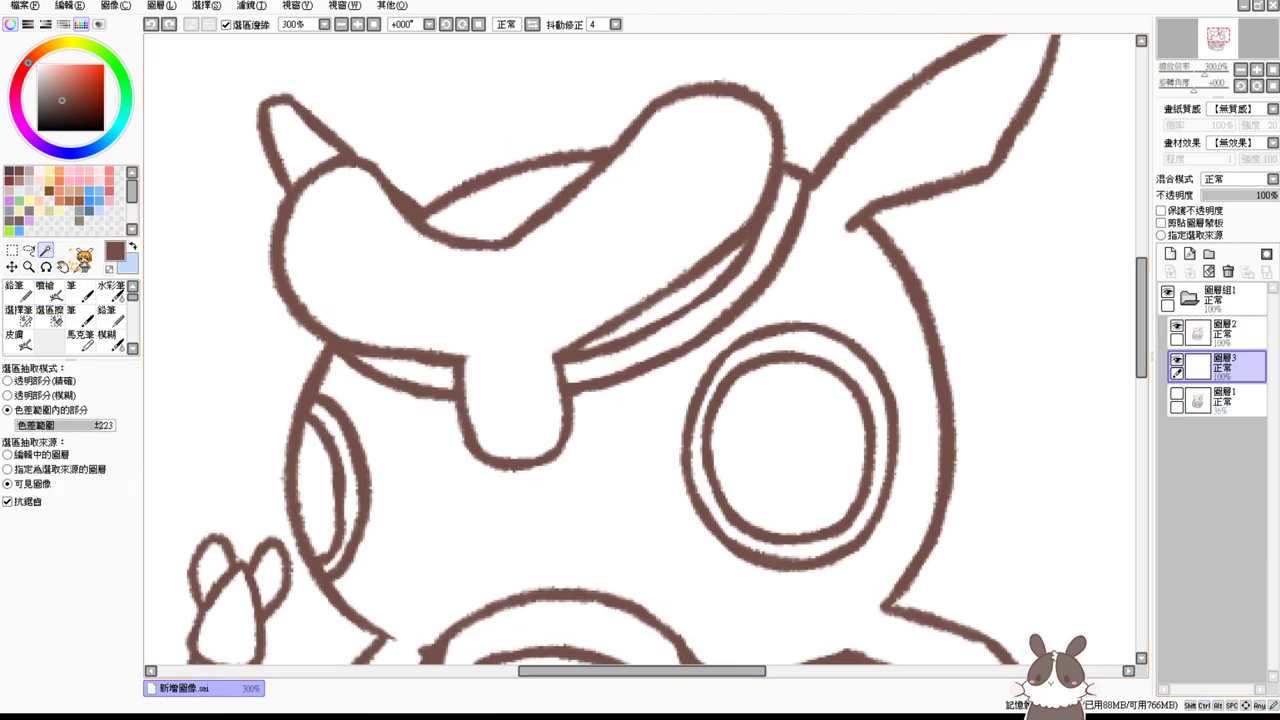
left_click(298, 142)
left_click(538, 187)
left_click(858, 157)
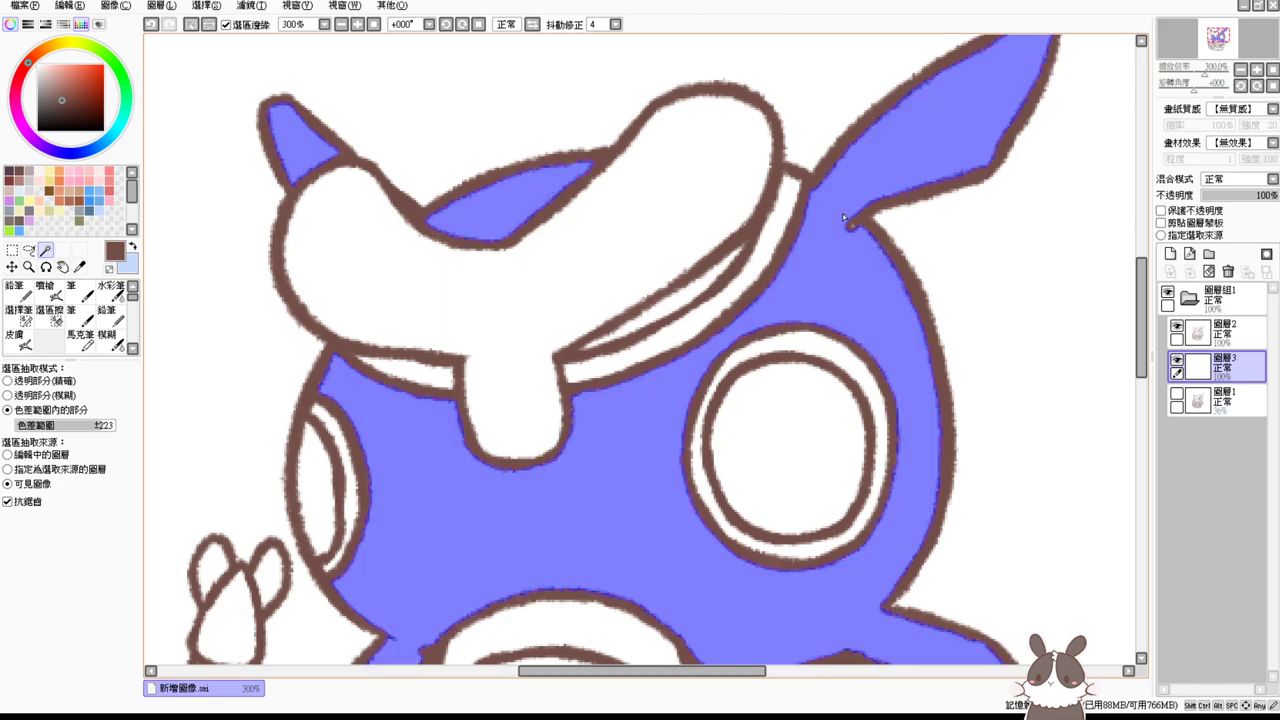
left_click(672, 325)
left_click_drag(672, 325, 688, 300)
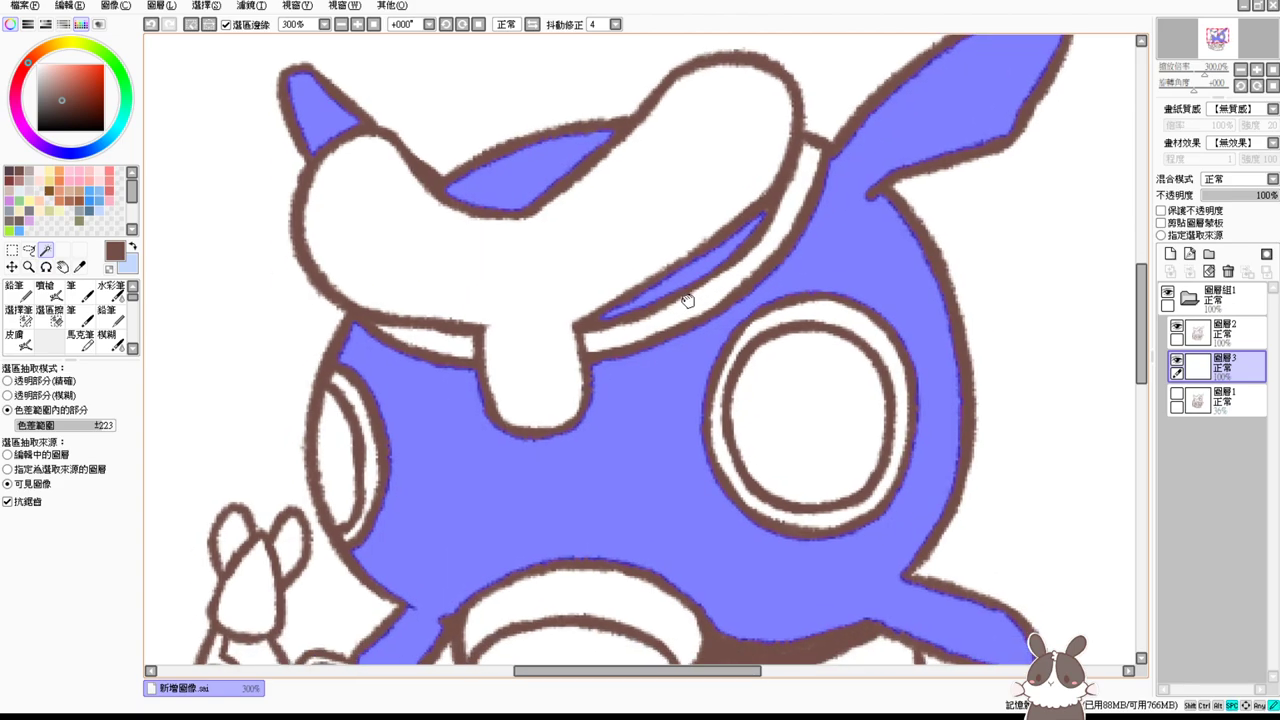
left_click(18, 310)
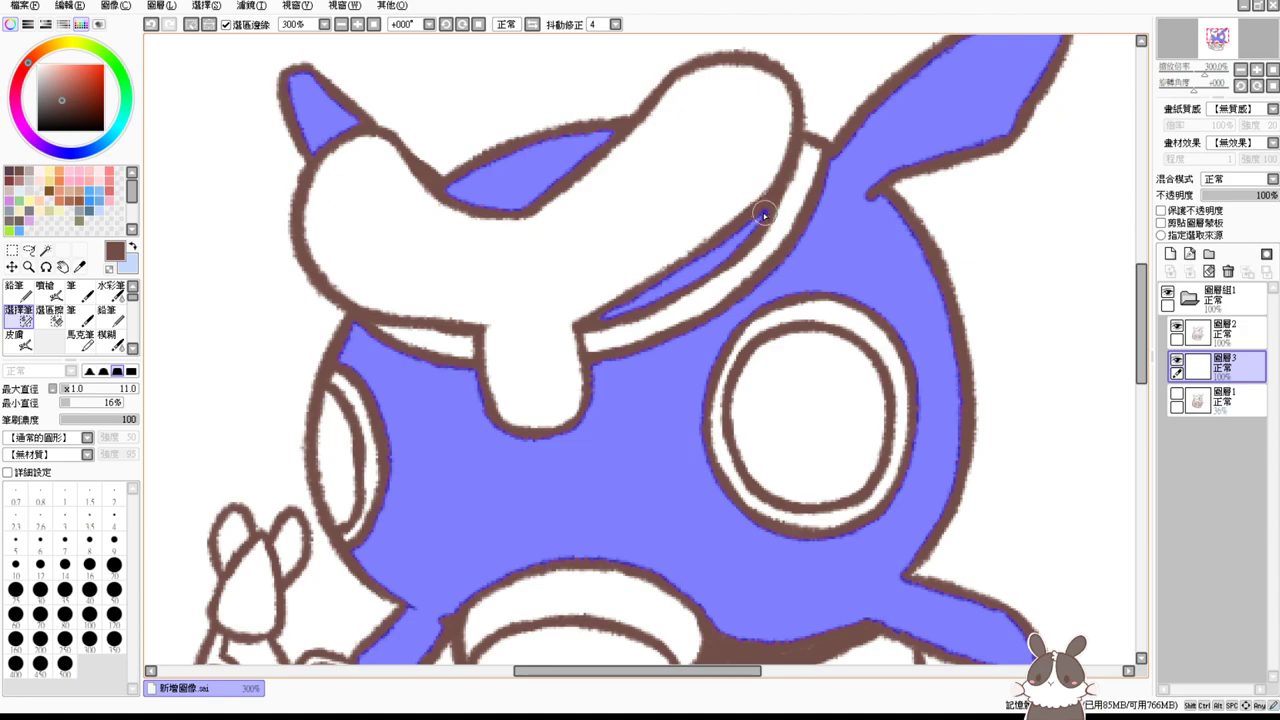
left_click_drag(460, 362, 480, 255)
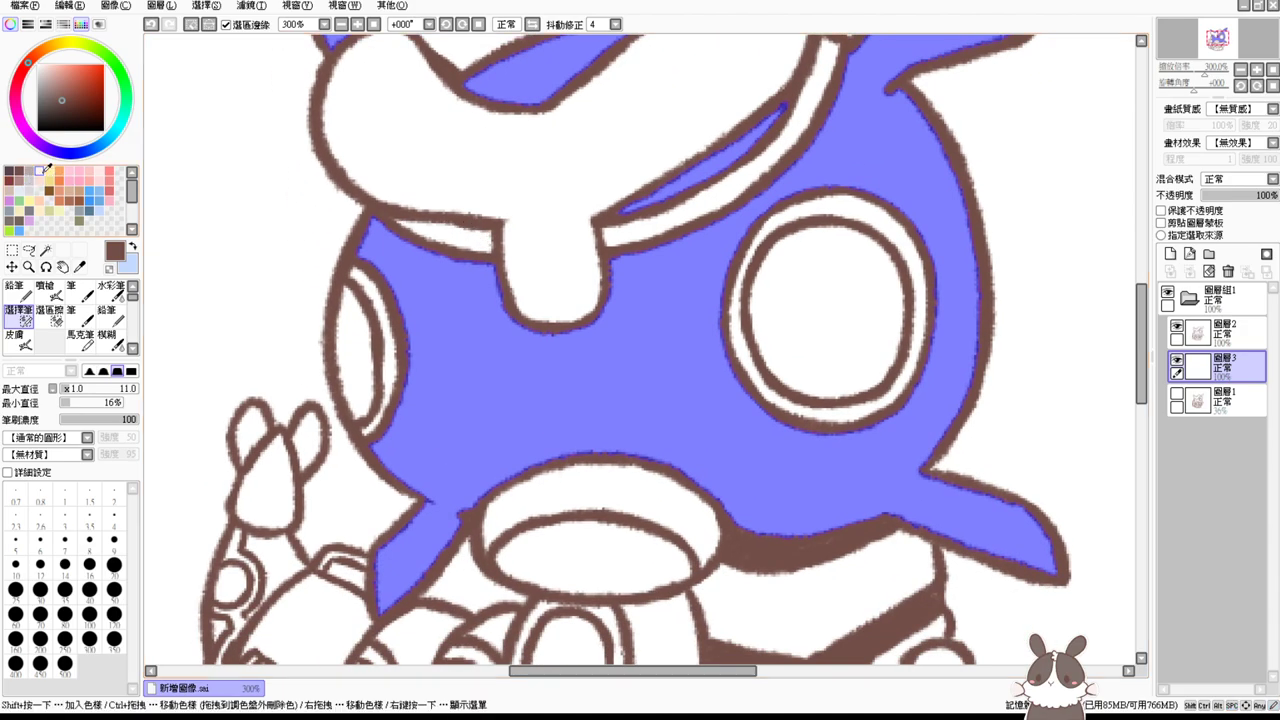
Step: Add the first body segment and the inner oval of its marking to the magic wand selection
left_click(47, 251)
scroll(586, 334, "down", 3)
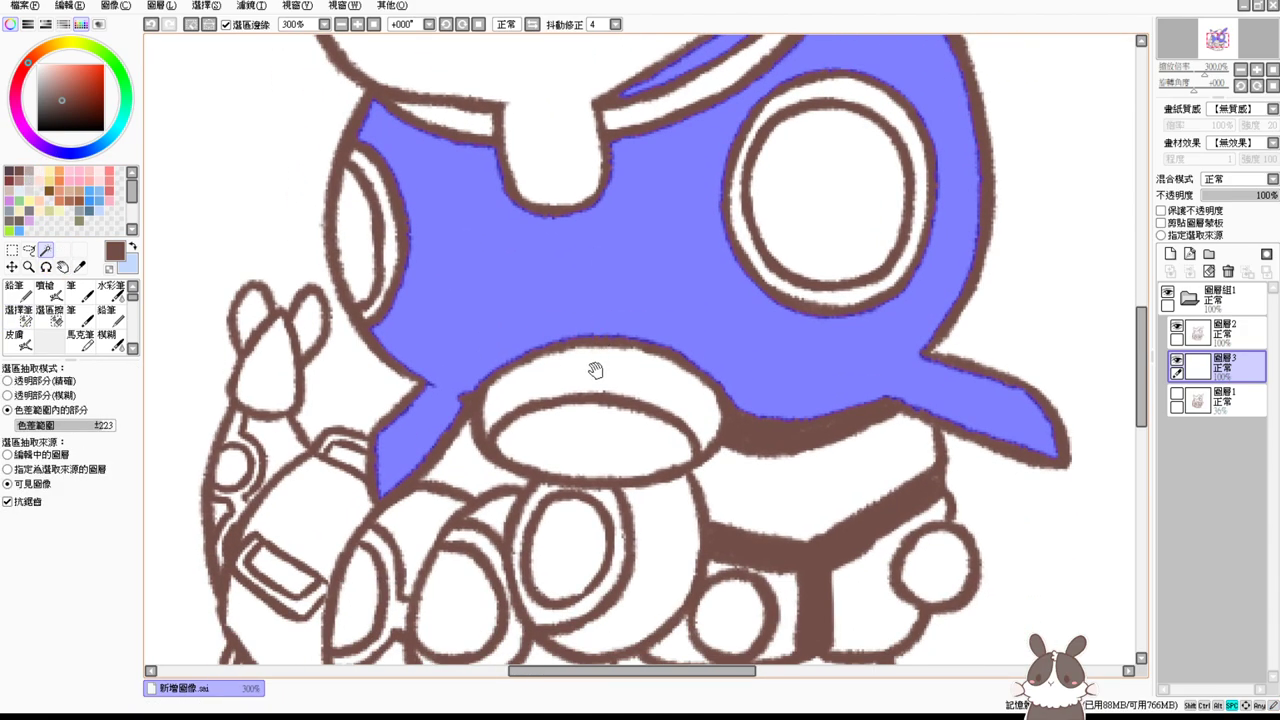
scroll(700, 380, "down", 1)
scroll(727, 349, "down", 2)
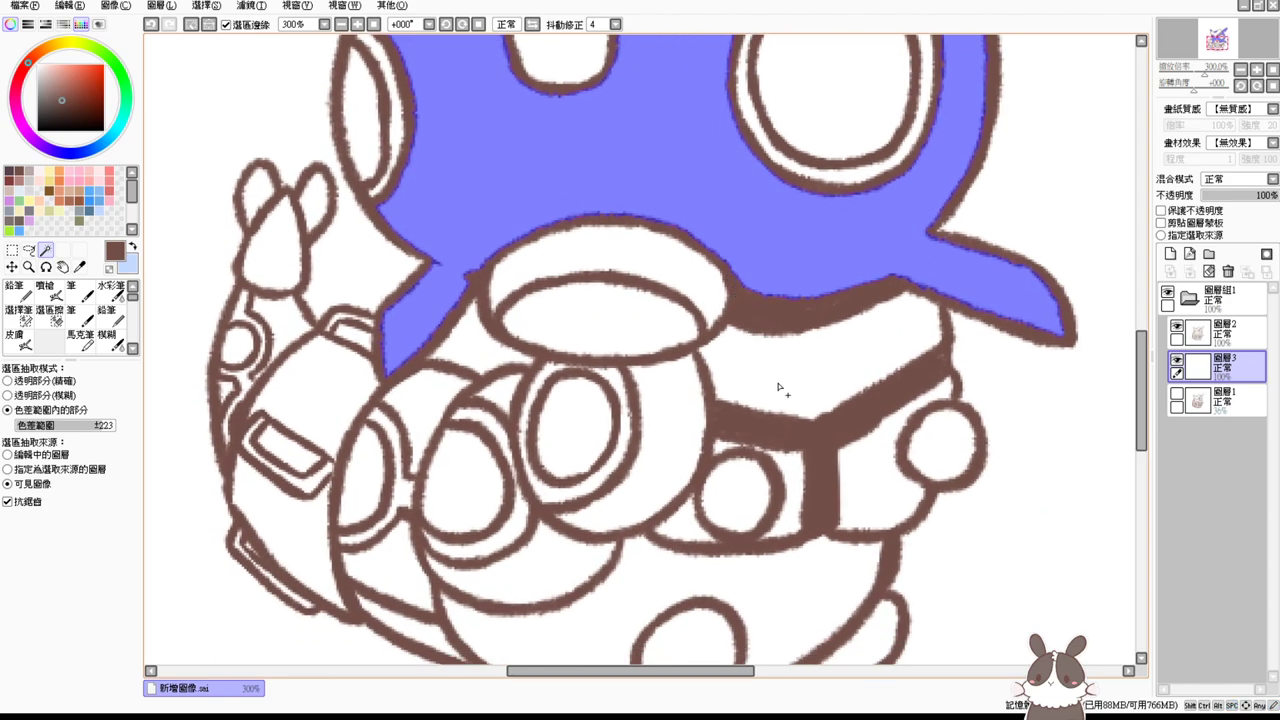
left_click(565, 415)
left_click(684, 418)
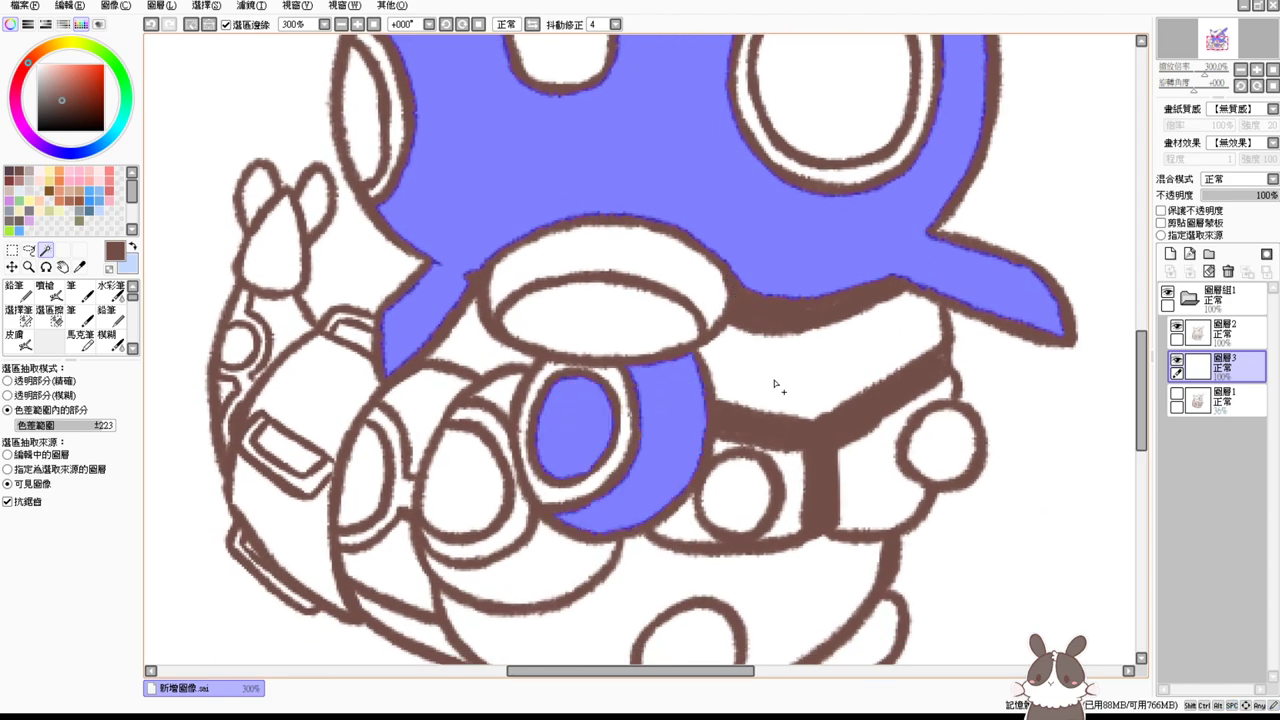
Step: Add the upper chest panel and the lower panels around the small round foot to the selection
left_click(776, 383)
left_click(852, 463)
left_click(796, 471)
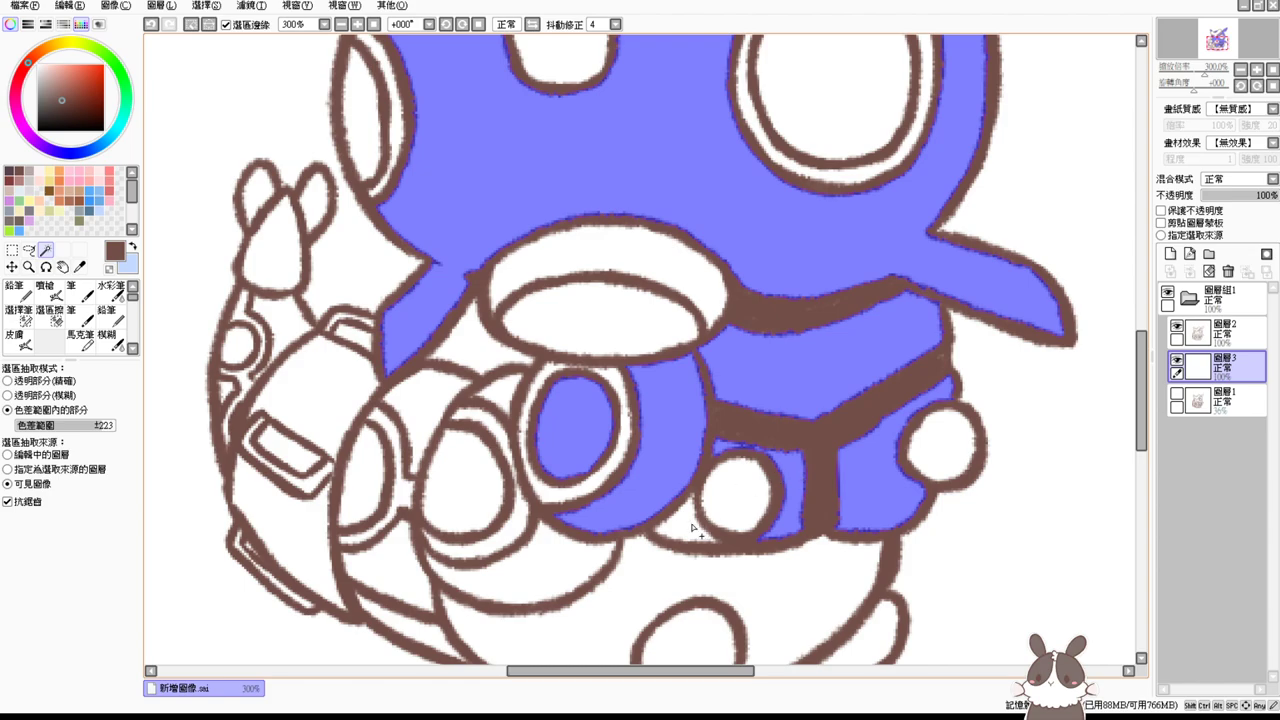
left_click(696, 528)
left_click_drag(712, 574, 722, 490)
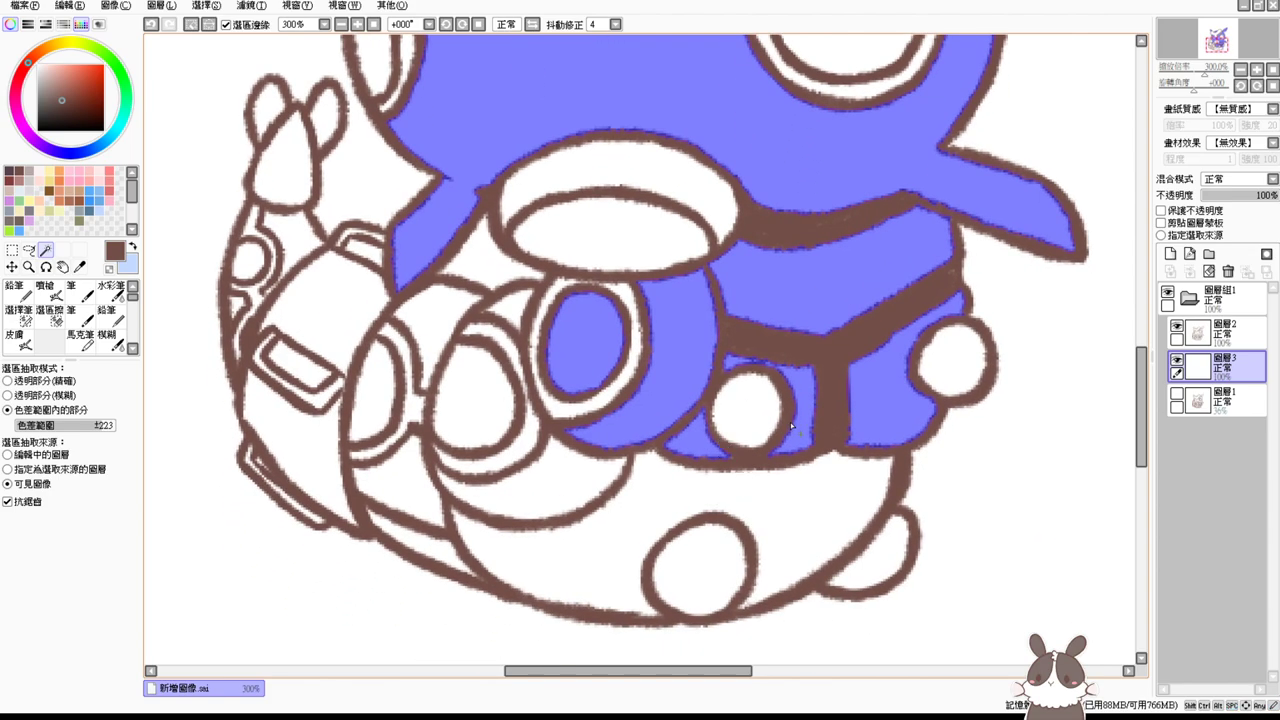
Step: Add the upper and lower parts of the second and third segments and their inner ovals to the selection
left_click(524, 470)
left_click(487, 398)
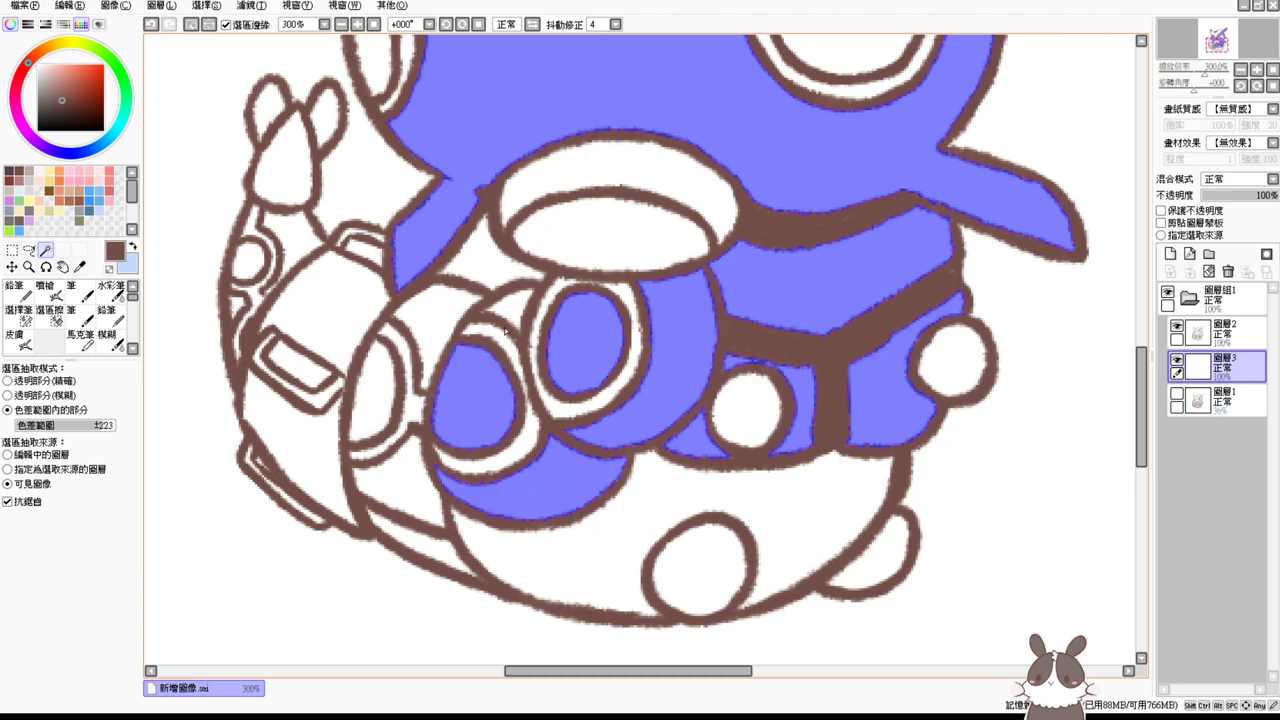
left_click(510, 312)
left_click(432, 319)
left_click(375, 400)
left_click(385, 455)
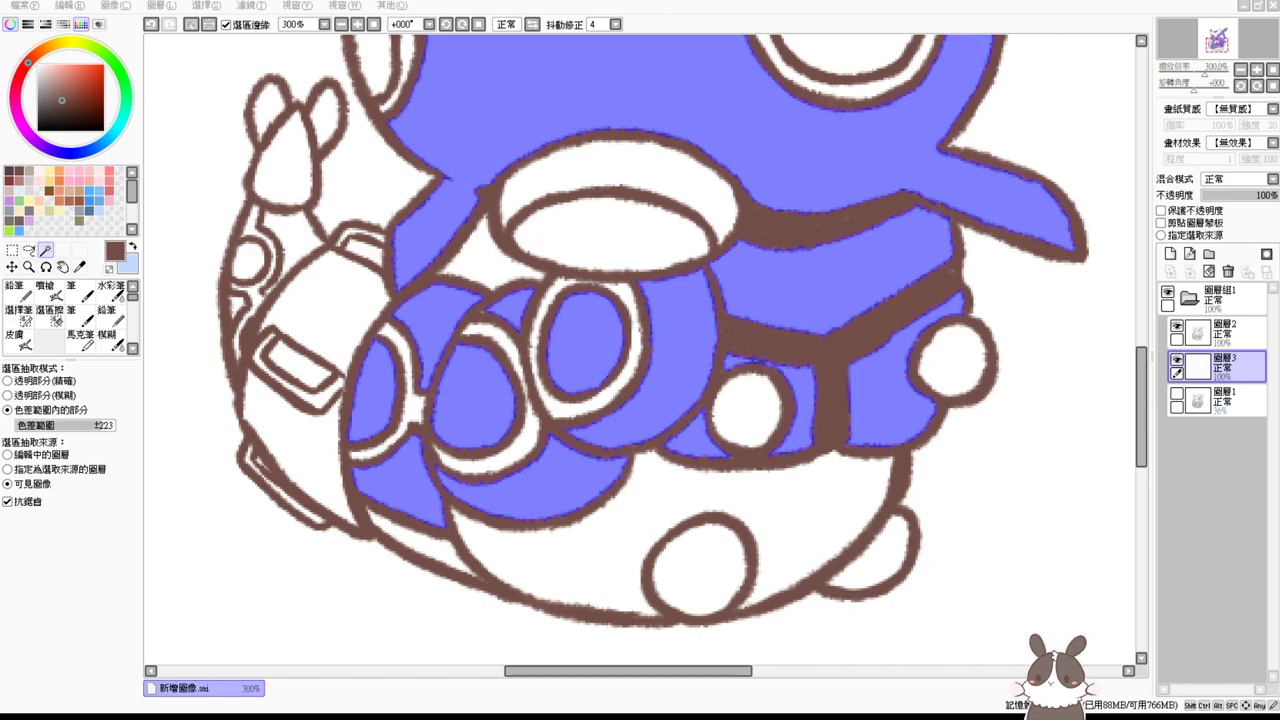
Step: Undo the stray background selection and add the fourth segment and the insides of its three markings to the selection
left_click(223, 290)
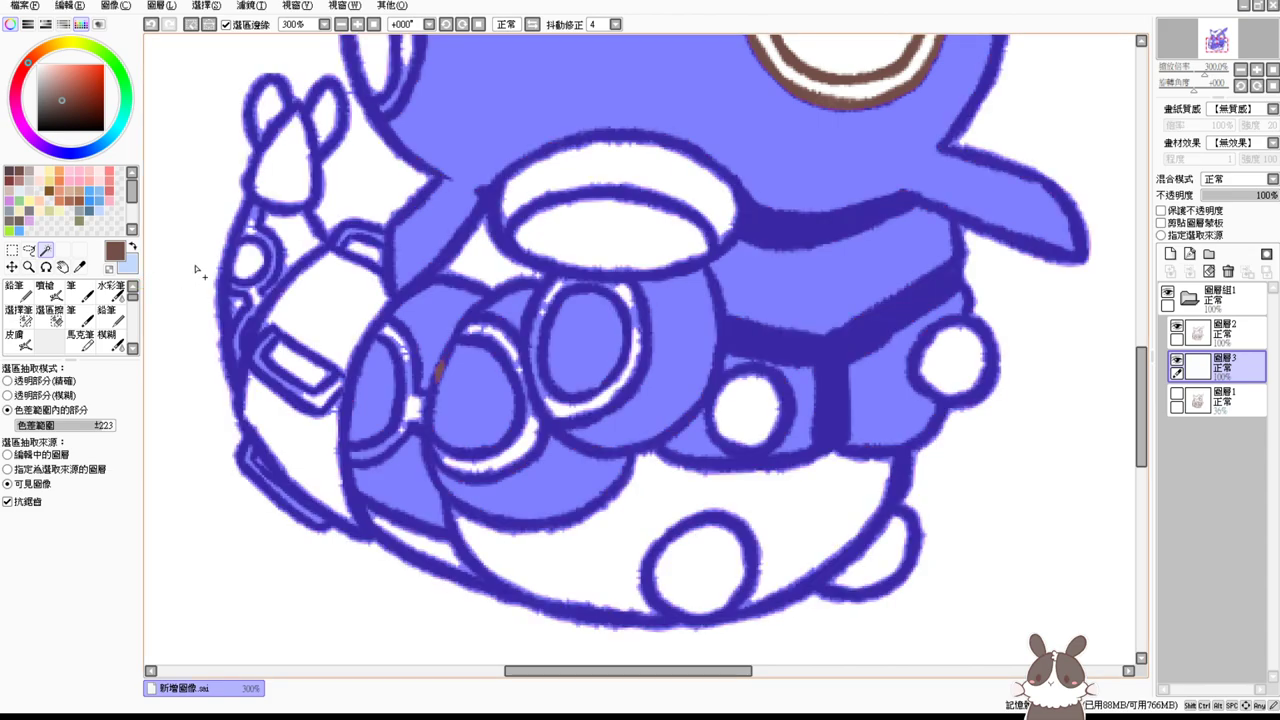
key("ctrl+z")
left_click(310, 288)
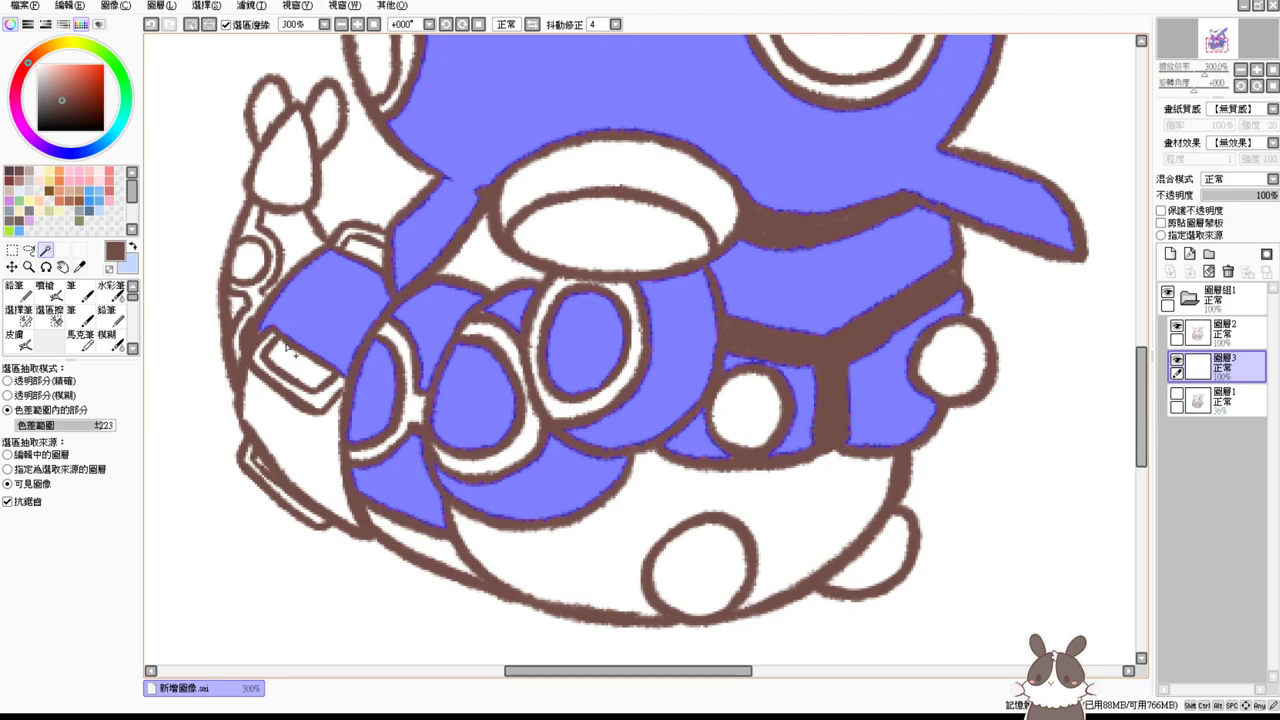
left_click(282, 381)
left_click(292, 358)
left_click(364, 246)
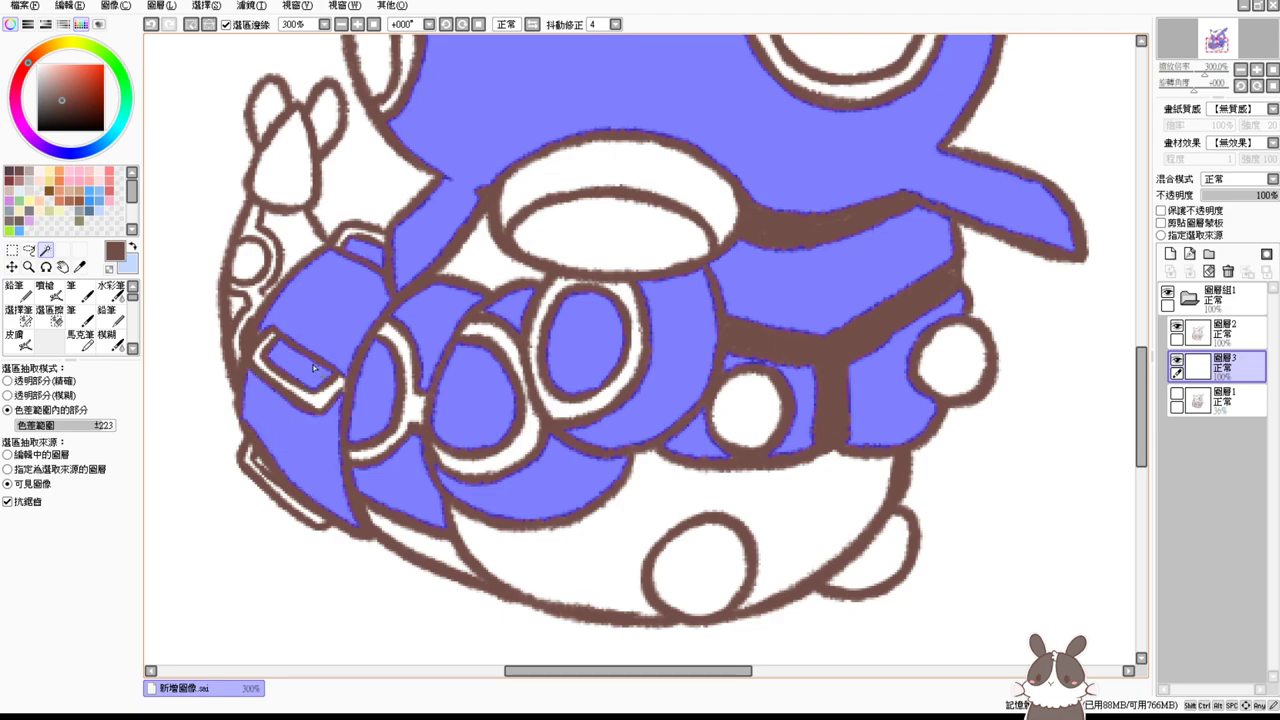
left_click(261, 462)
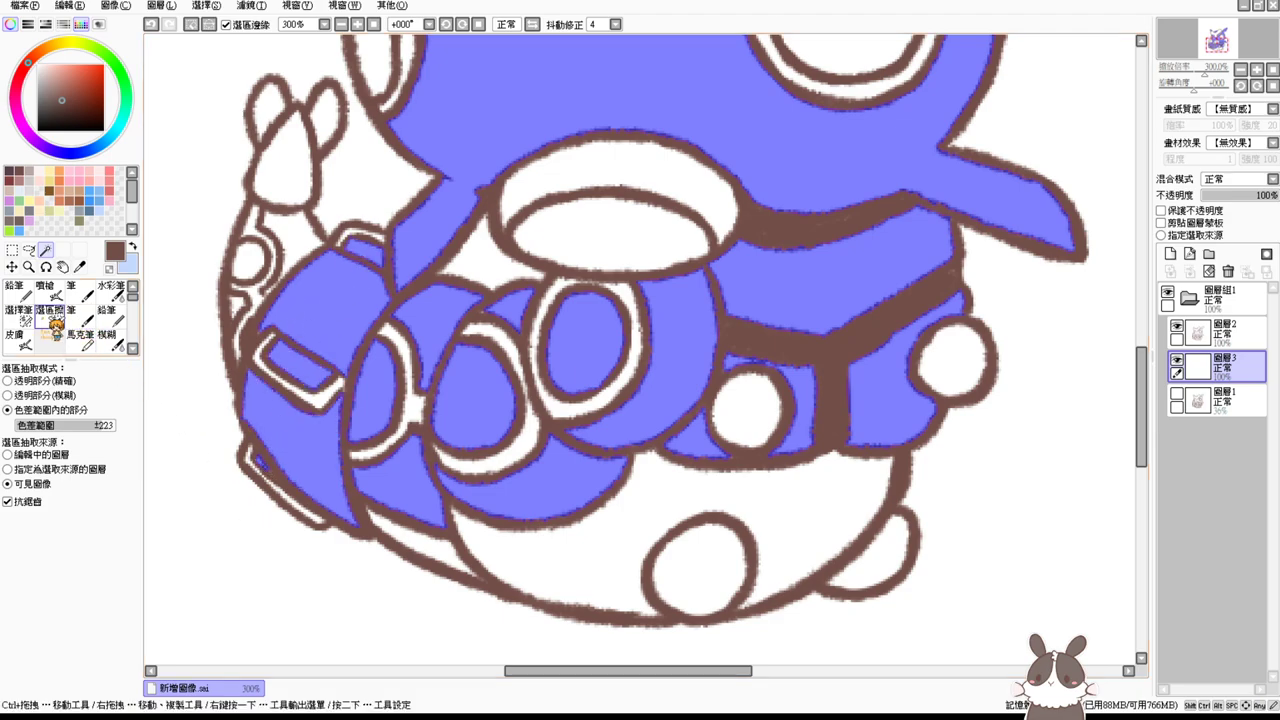
Step: Paint in the missed corner of the fourth segment and the rest of its lowest marking with the selection pen
left_click(18, 312)
left_click_drag(280, 335, 260, 334)
left_click_drag(264, 462, 274, 474)
mouse_move(272, 471)
left_mouse_down()
mouse_move(280, 479)
mouse_move(270, 470)
left_mouse_up()
left_click(45, 249)
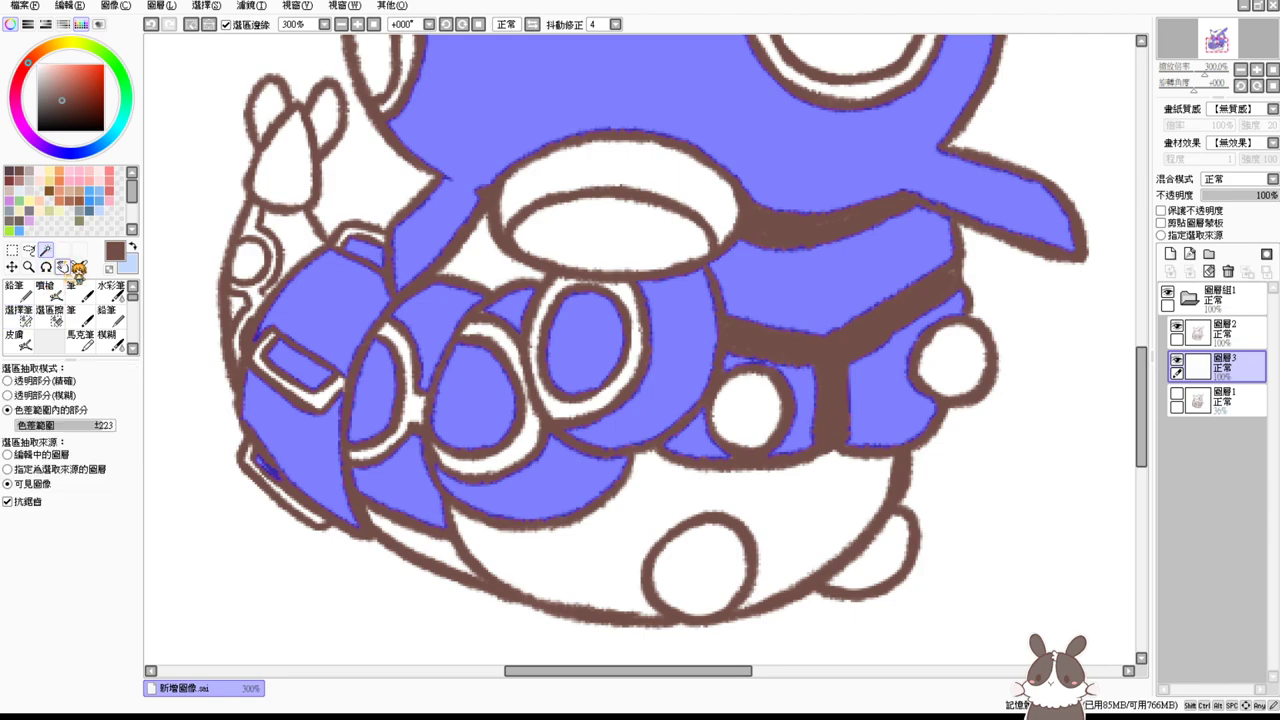
left_click(286, 233)
left_click(249, 261)
key("ctrl+z")
key("ctrl+z")
left_click(290, 239)
key("ctrl+z")
Step: Close the tail's gap with the selection pen, and magic-wand select the tail segment, its middle tip, inner circle and small lower marking
left_click(18, 310)
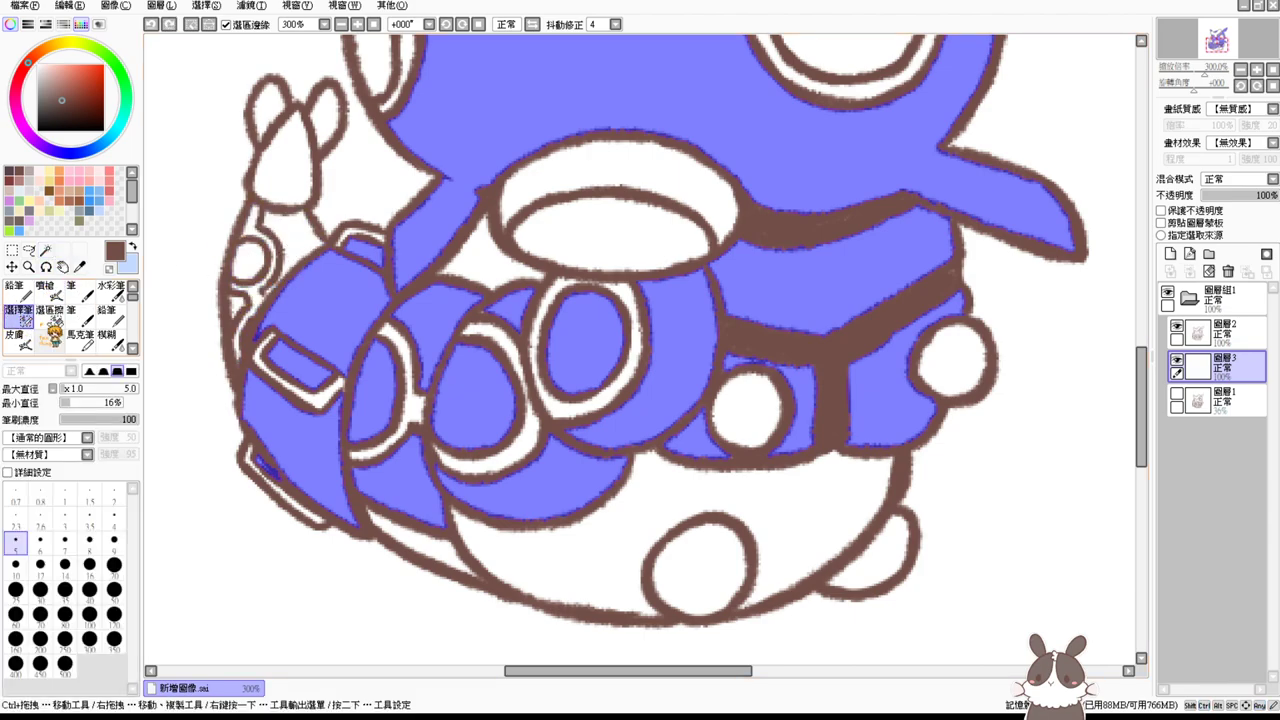
left_click_drag(267, 293, 266, 302)
left_click(45, 250)
left_click(286, 232)
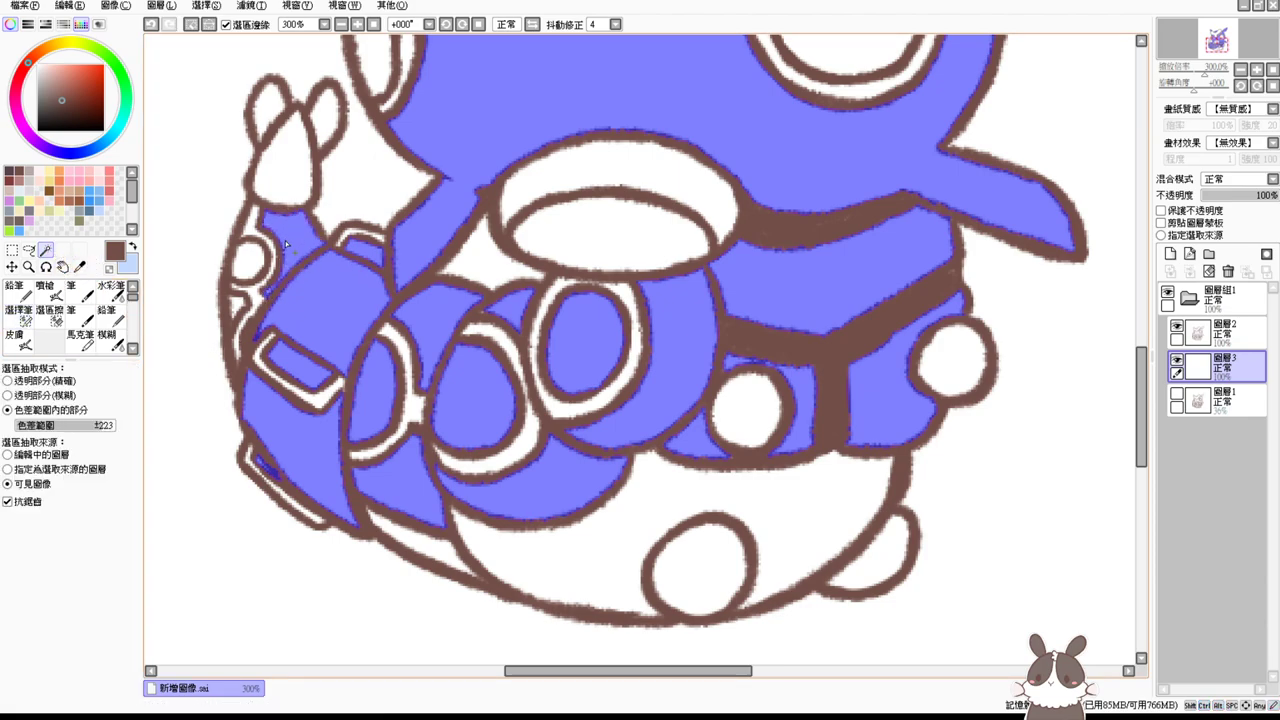
left_click(257, 252)
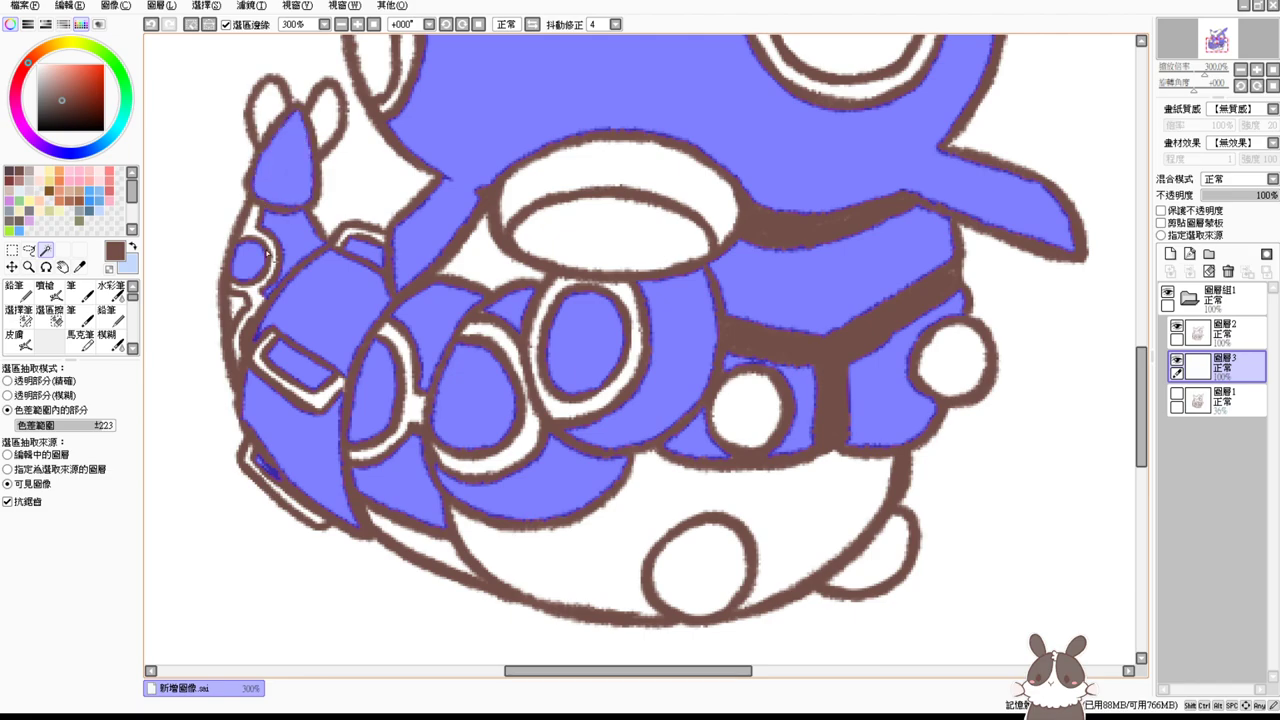
left_click(237, 303)
left_click_drag(966, 279, 860, 448)
left_click_drag(900, 377, 895, 414)
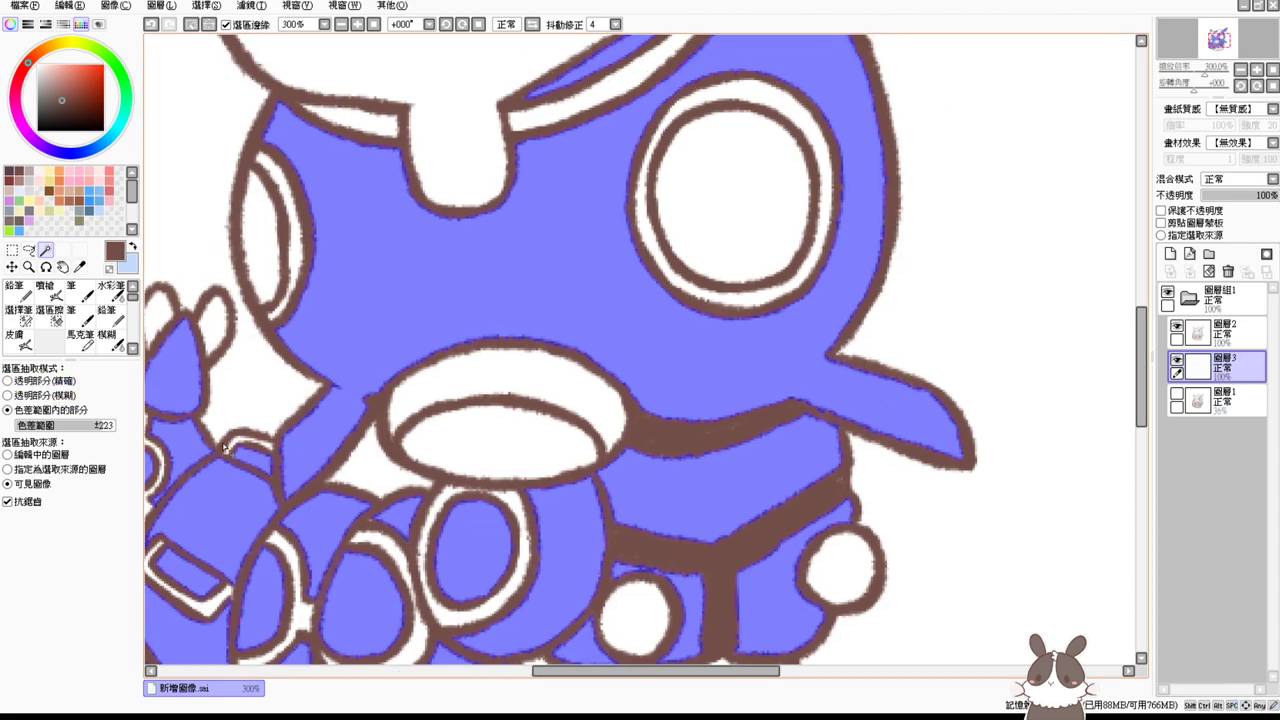
Step: Fill in the missed corners around the head's lower-left point and the adjoining segments with the selection pen
left_click(22, 316)
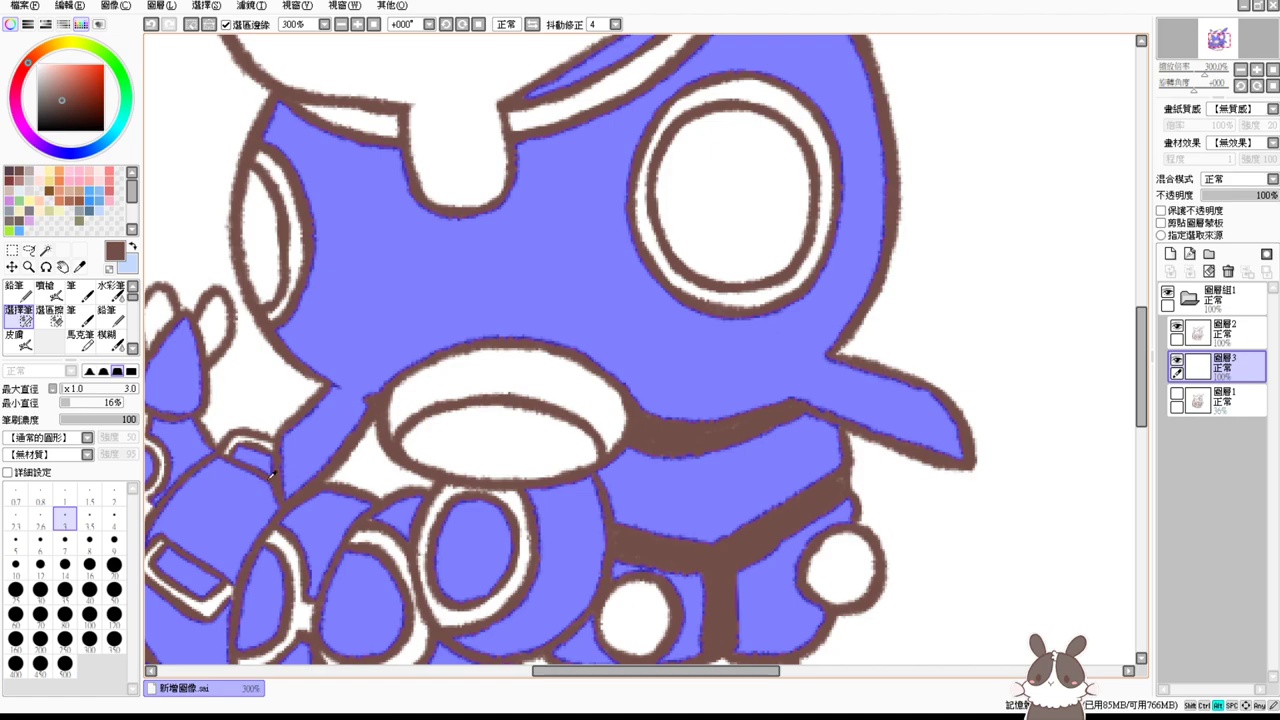
mouse_move(276, 487)
left_mouse_down()
mouse_move(289, 497)
mouse_move(310, 467)
mouse_move(385, 463)
left_mouse_up()
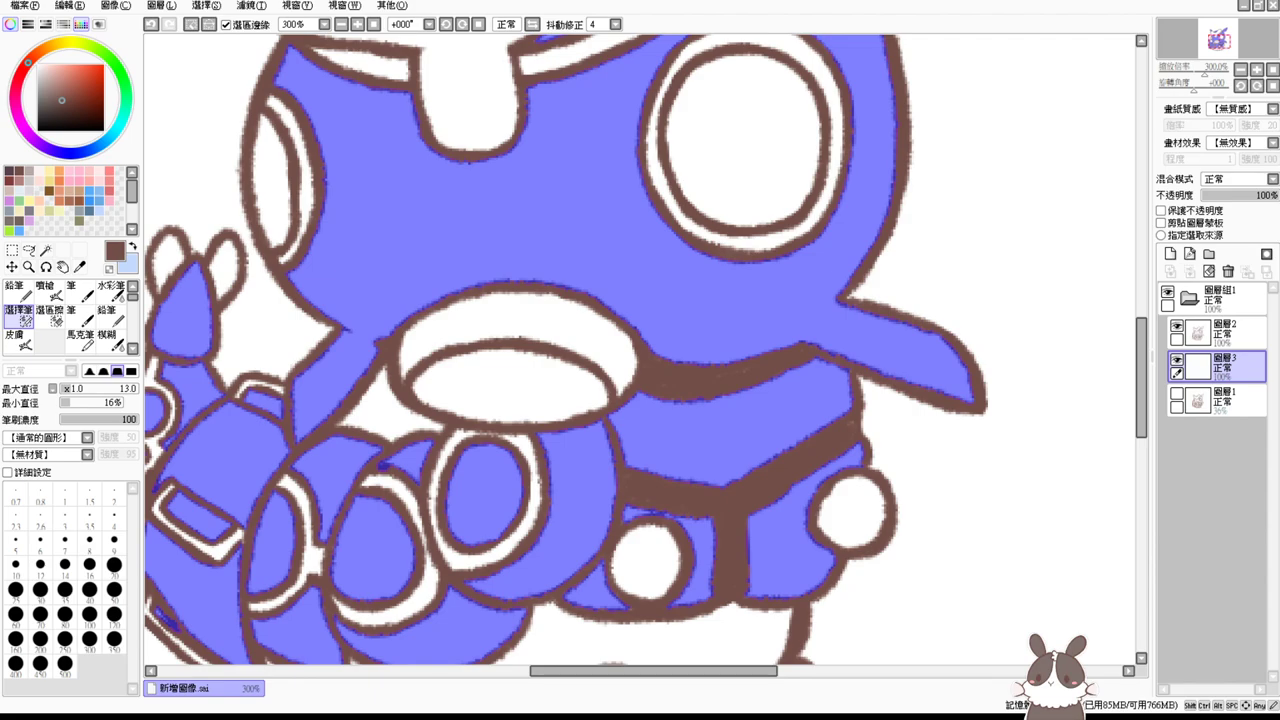
mouse_move(540, 337)
left_mouse_down()
mouse_move(586, 349)
mouse_move(728, 460)
mouse_move(634, 500)
mouse_move(700, 323)
mouse_move(709, 251)
left_mouse_up()
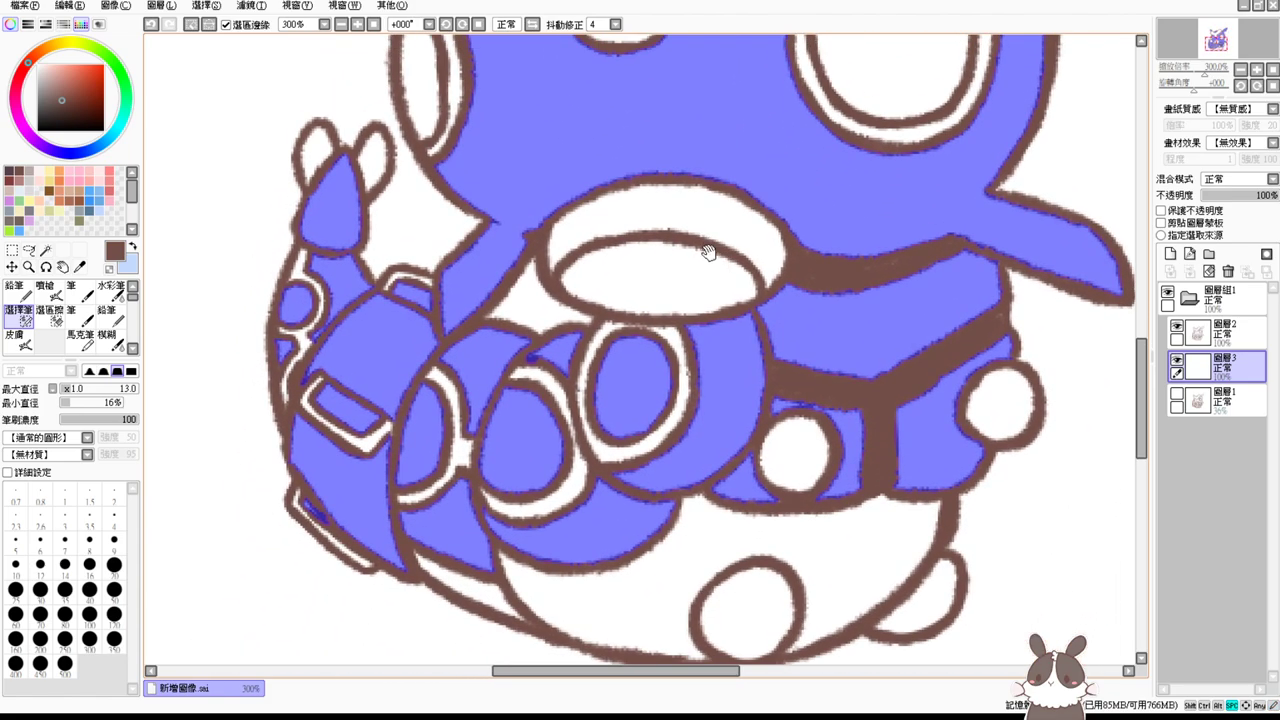
Step: Fill the selected body regions on 圖層3 with grey-brown
left_click(16, 217)
left_click(20, 222)
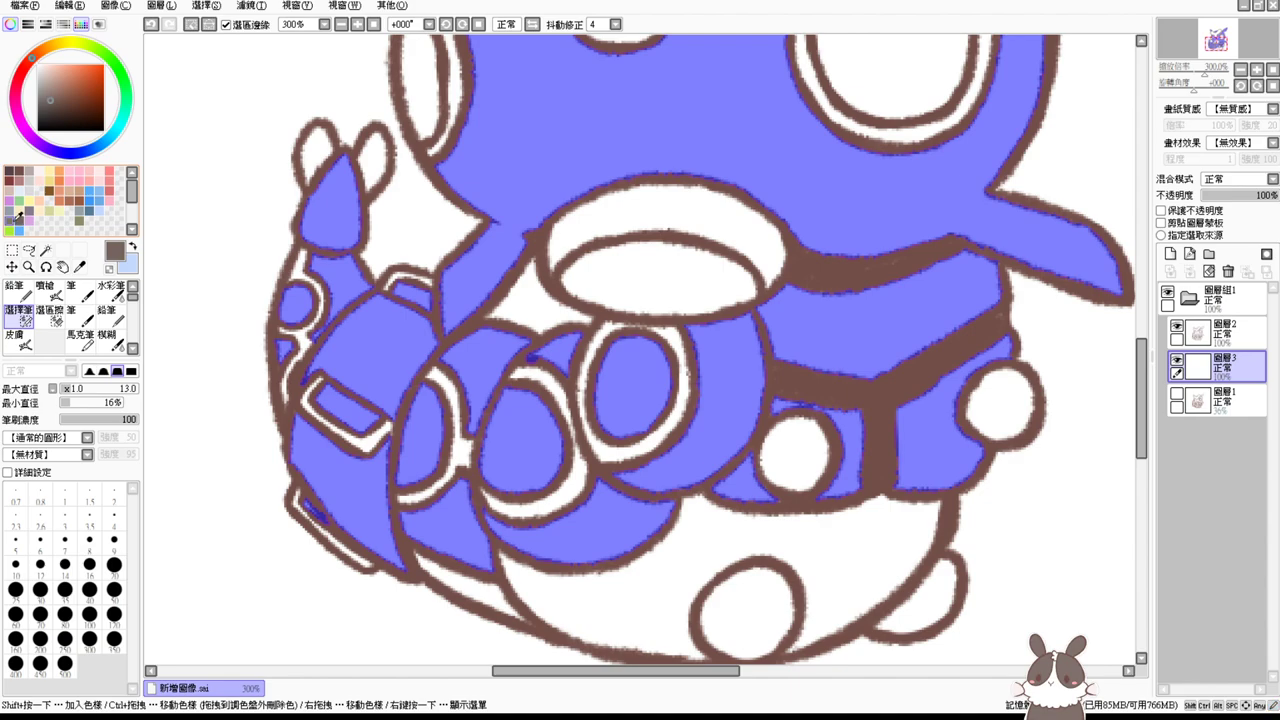
left_click(11, 222)
key("ctrl+f")
Step: Shade the lower edge of the right ear in a darker grey-brown with the airbrush at size 12
left_click(53, 293)
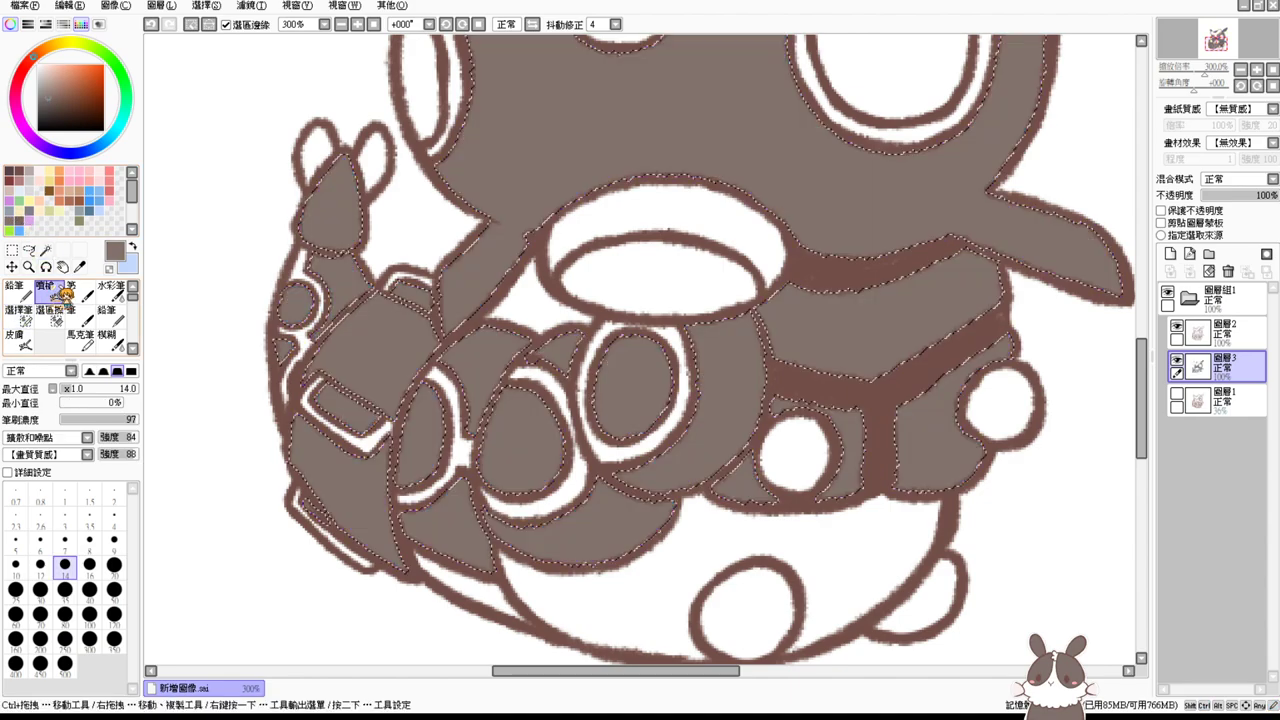
left_click(19, 221)
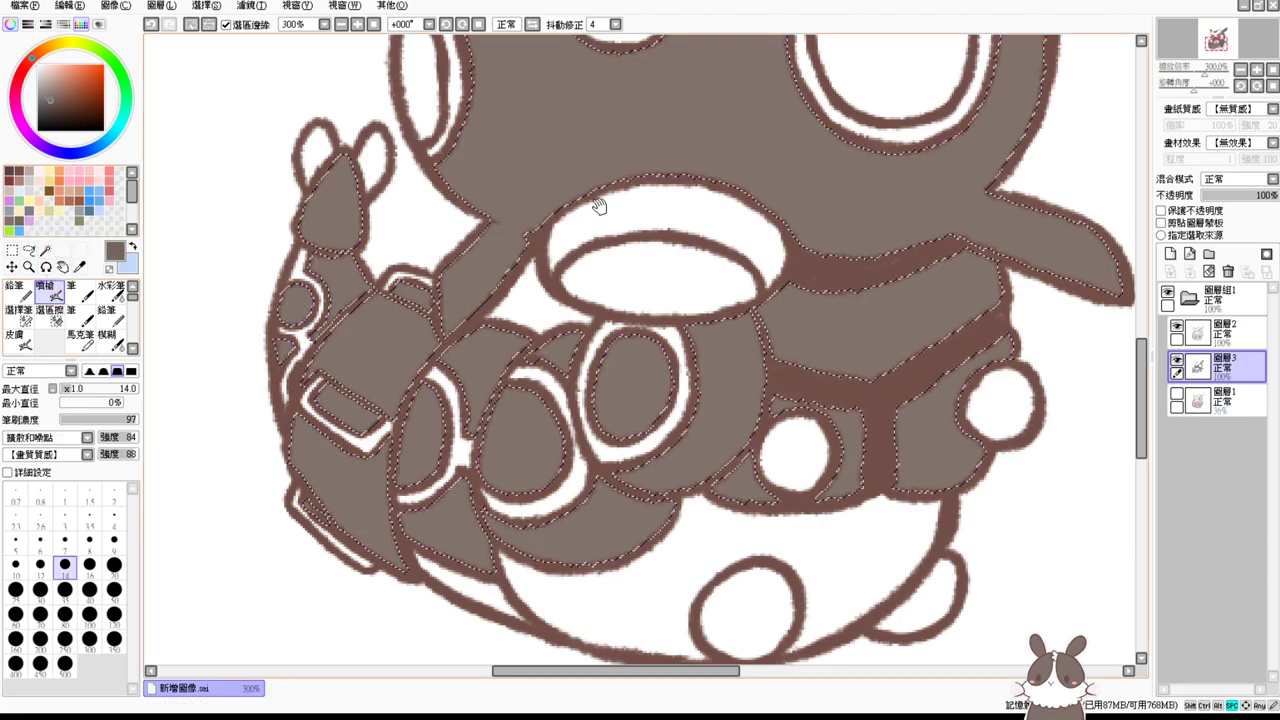
left_click_drag(842, 187, 797, 323)
left_click_drag(835, 222, 706, 463)
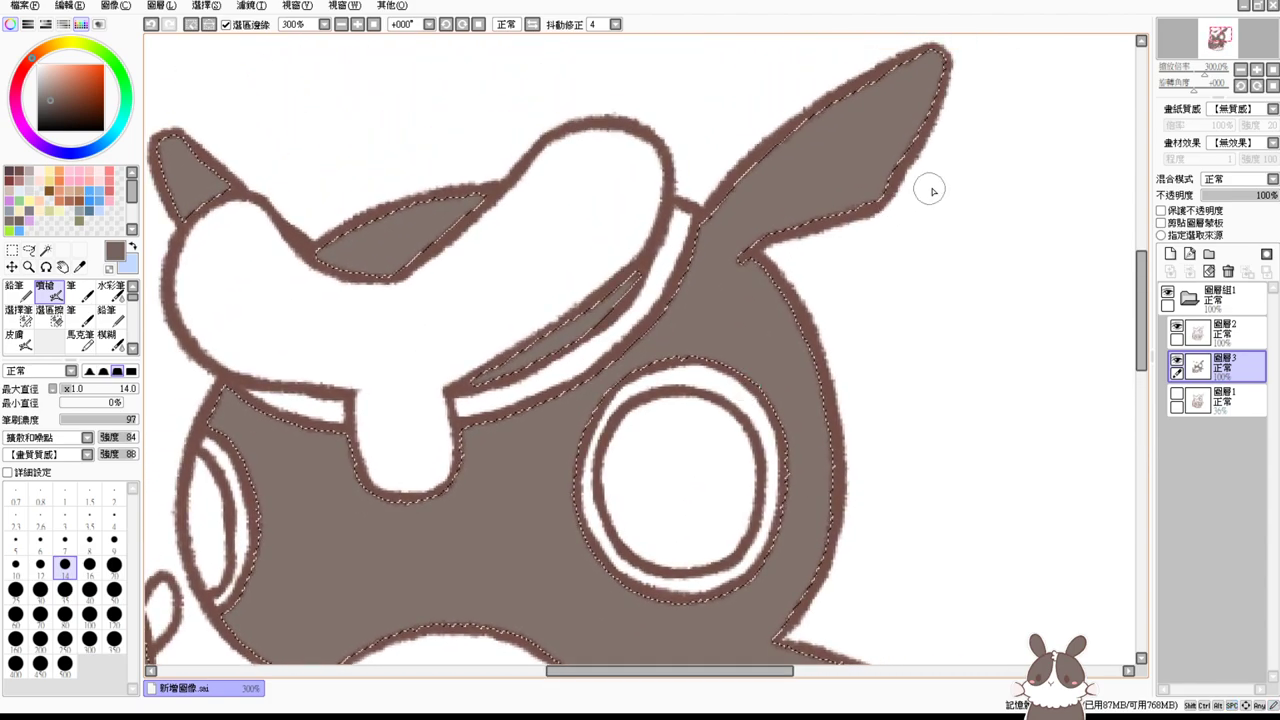
key("bracketleft")
mouse_move(935, 80)
left_mouse_down()
mouse_move(914, 135)
mouse_move(882, 153)
mouse_move(932, 80)
mouse_move(871, 194)
mouse_move(880, 189)
mouse_move(891, 161)
mouse_move(800, 213)
left_mouse_up()
left_click_drag(882, 182, 797, 225)
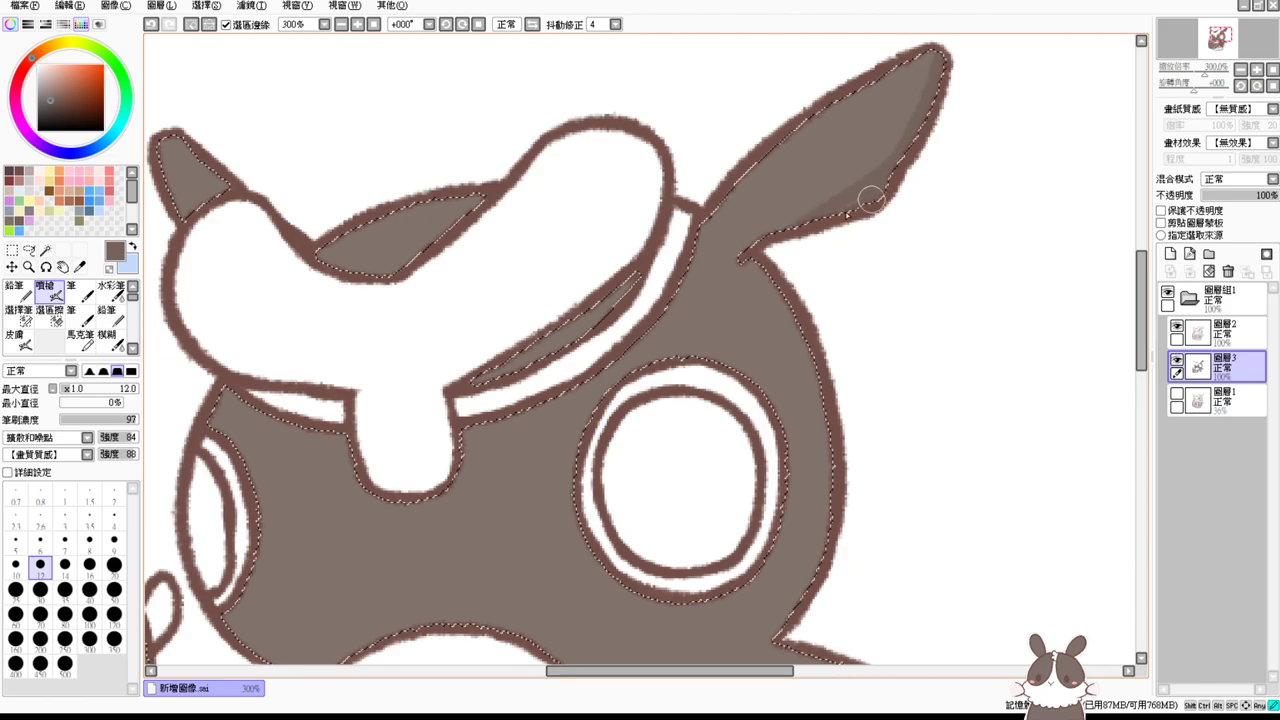
mouse_move(887, 188)
left_mouse_down()
mouse_move(778, 229)
mouse_move(747, 261)
left_mouse_up()
Step: Airbrush darker shading along the head's right side and the lower edge of its lower-left point
mouse_move(803, 310)
left_mouse_down()
mouse_move(854, 169)
mouse_move(800, 125)
mouse_move(876, 357)
left_mouse_up()
mouse_move(877, 311)
left_mouse_down()
mouse_move(816, 142)
mouse_move(838, 177)
mouse_move(866, 359)
mouse_move(873, 298)
mouse_move(836, 465)
mouse_move(885, 305)
mouse_move(819, 481)
mouse_move(867, 378)
mouse_move(867, 407)
mouse_move(875, 388)
mouse_move(840, 467)
mouse_move(873, 469)
mouse_move(891, 378)
mouse_move(875, 306)
mouse_move(860, 344)
mouse_move(875, 314)
mouse_move(861, 347)
mouse_move(881, 392)
mouse_move(875, 376)
mouse_move(862, 381)
mouse_move(880, 383)
mouse_move(863, 364)
mouse_move(905, 396)
mouse_move(922, 448)
mouse_move(923, 378)
mouse_move(987, 443)
mouse_move(933, 420)
mouse_move(912, 385)
mouse_move(900, 447)
left_mouse_up()
mouse_move(391, 441)
left_mouse_down()
mouse_move(384, 405)
mouse_move(297, 492)
mouse_move(378, 419)
mouse_move(346, 463)
left_mouse_up()
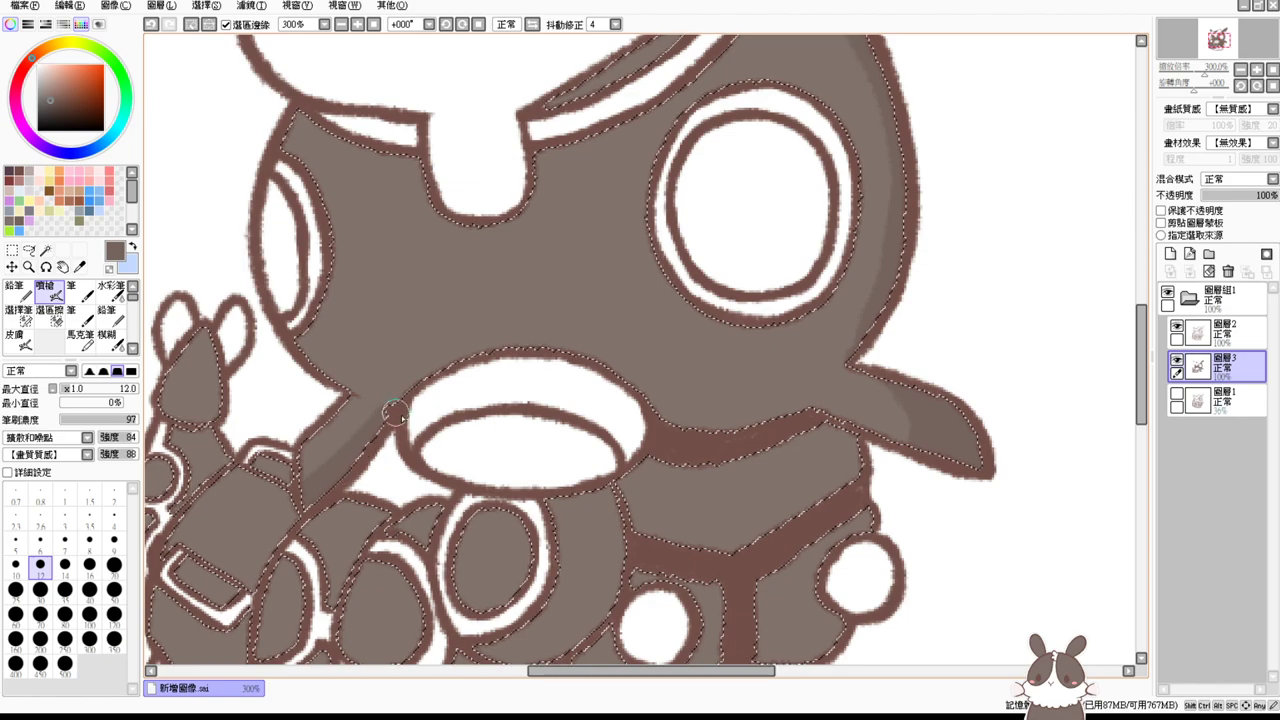
left_click_drag(737, 471, 749, 449)
Step: Shade the head's lower edge beside the mouth and blend it into the right cheek's shadow
mouse_move(677, 388)
left_mouse_down()
mouse_move(733, 403)
mouse_move(793, 383)
mouse_move(655, 381)
mouse_move(785, 394)
mouse_move(748, 403)
mouse_move(816, 396)
left_mouse_up()
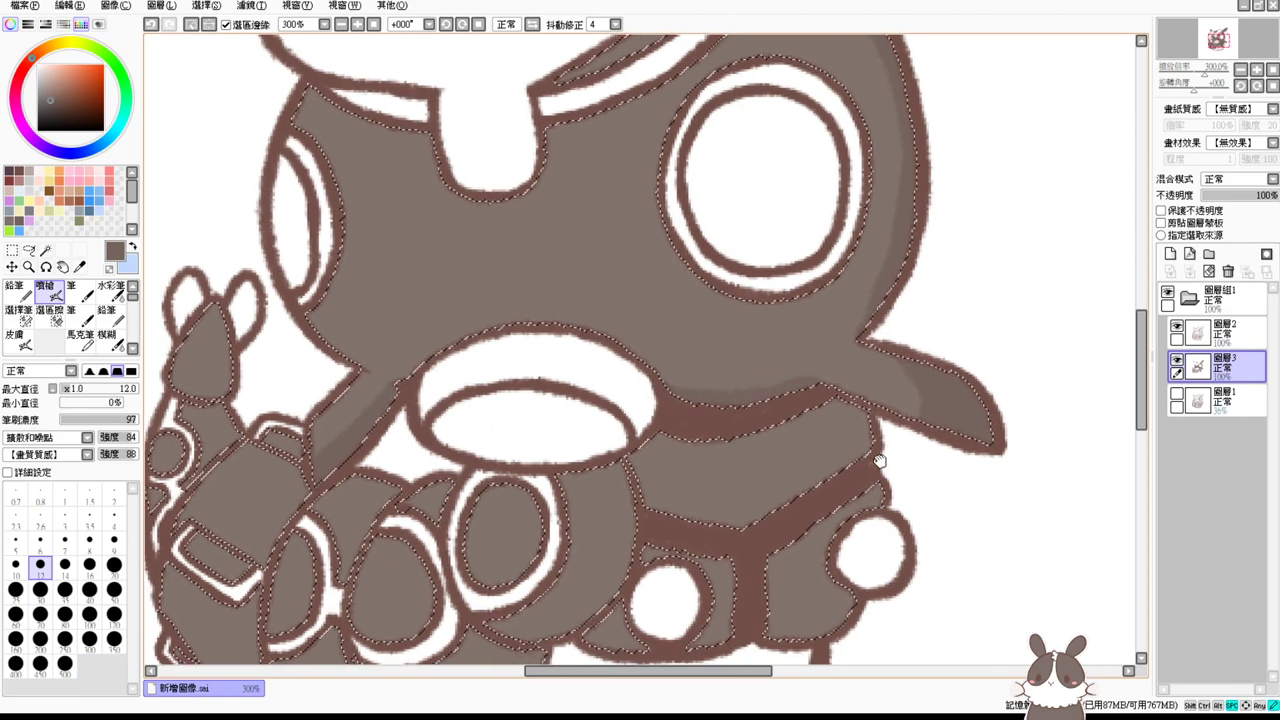
left_click_drag(875, 482, 880, 457)
mouse_move(887, 263)
left_mouse_down()
mouse_move(764, 365)
mouse_move(890, 269)
mouse_move(734, 358)
mouse_move(880, 309)
mouse_move(881, 351)
mouse_move(850, 350)
mouse_move(906, 375)
mouse_move(886, 377)
mouse_move(897, 376)
mouse_move(889, 302)
left_mouse_up()
left_click_drag(862, 308, 818, 344)
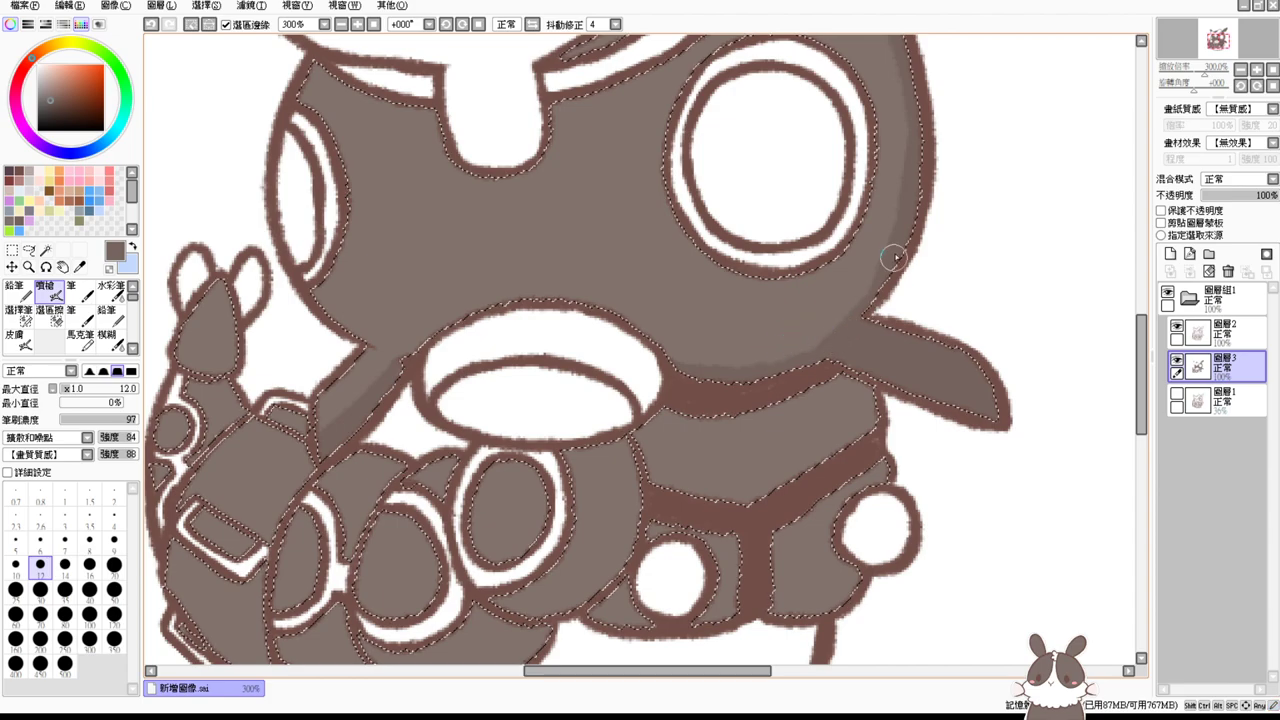
Step: Shade the right and lower edges of the first segment, redoing one stroke, and the lower edge of the second segment
key("space")
left_click_drag(796, 398, 812, 318)
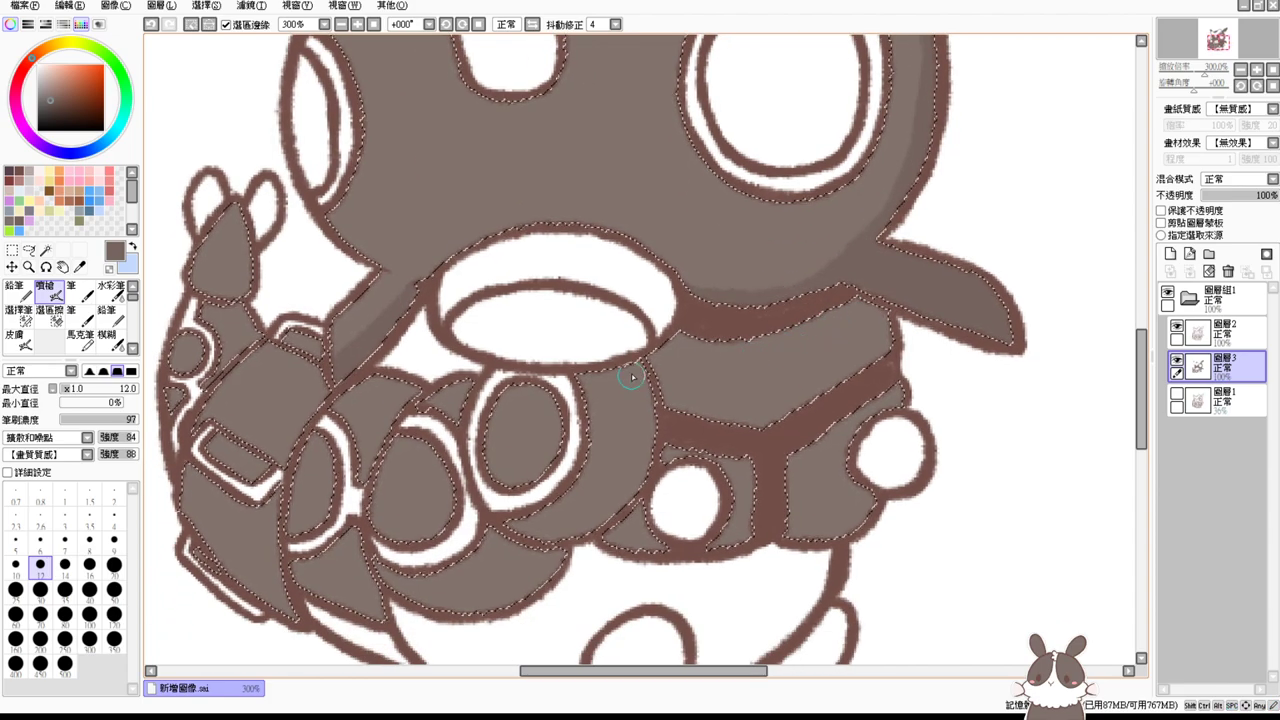
mouse_move(632, 370)
left_mouse_down()
mouse_move(621, 493)
mouse_move(631, 366)
mouse_move(647, 458)
left_mouse_up()
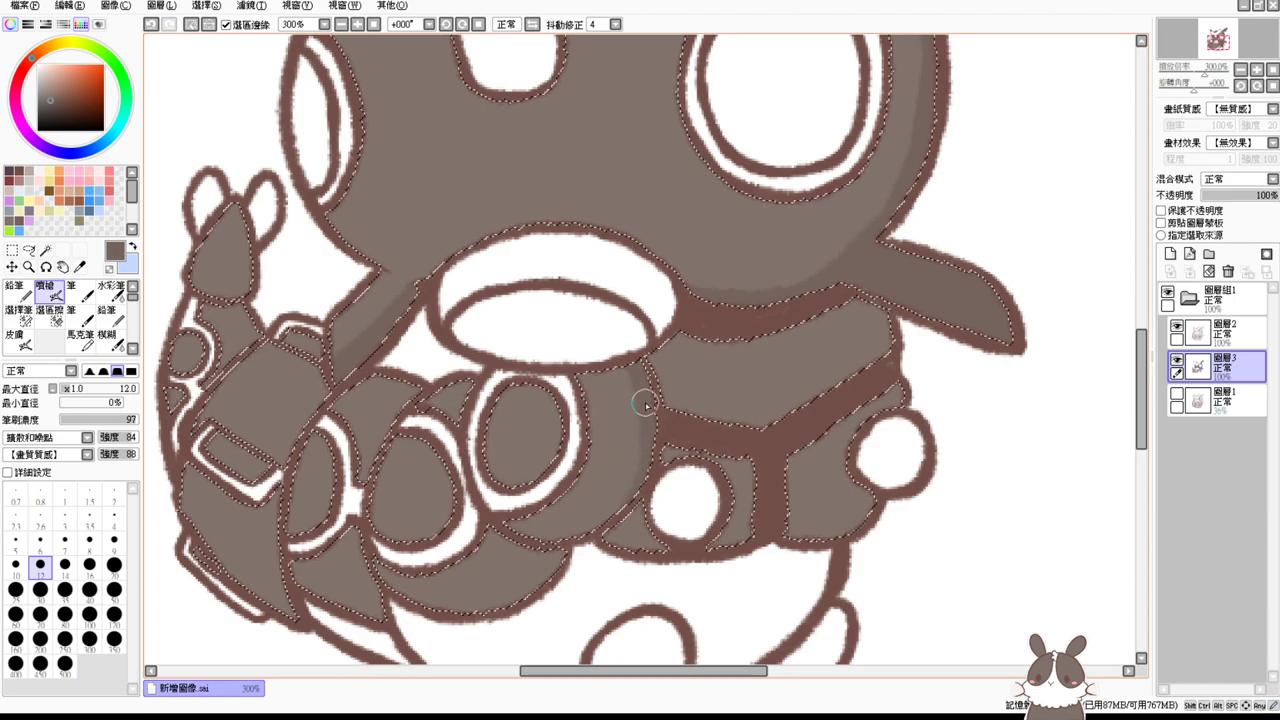
left_click_drag(600, 540, 650, 420)
left_click_drag(552, 402, 681, 381)
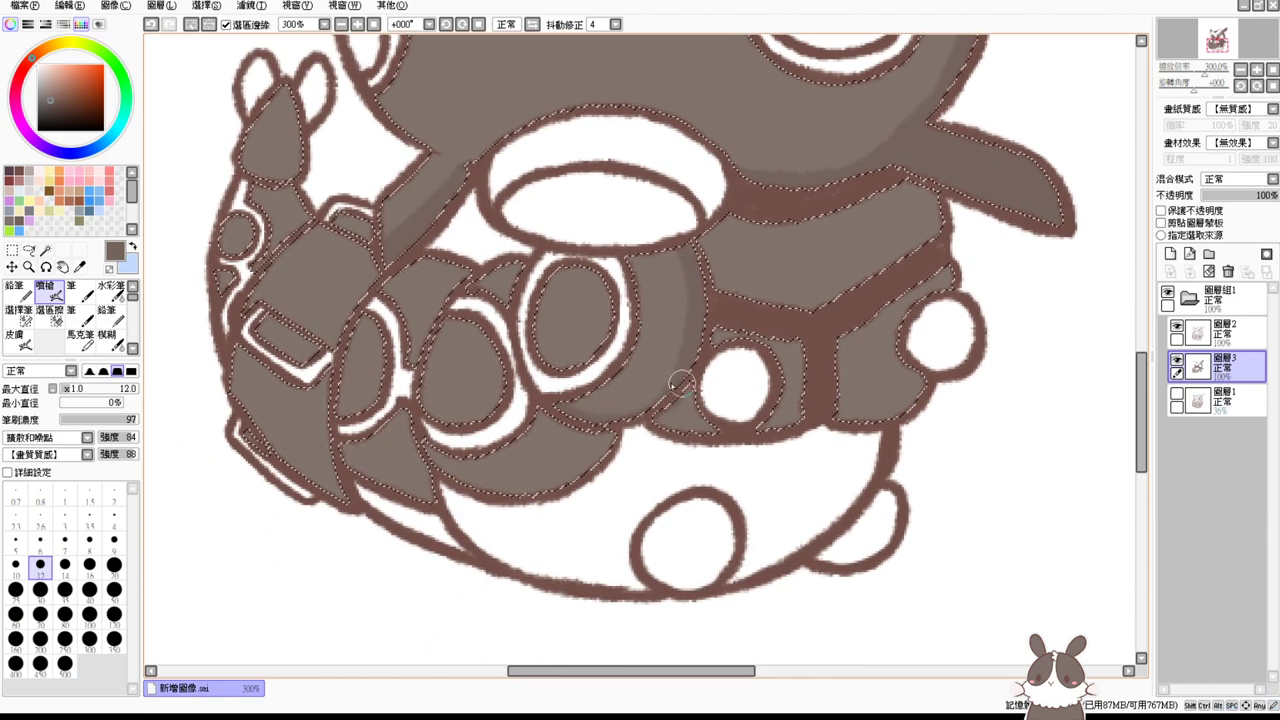
key("ctrl+z")
left_click_drag(556, 400, 685, 374)
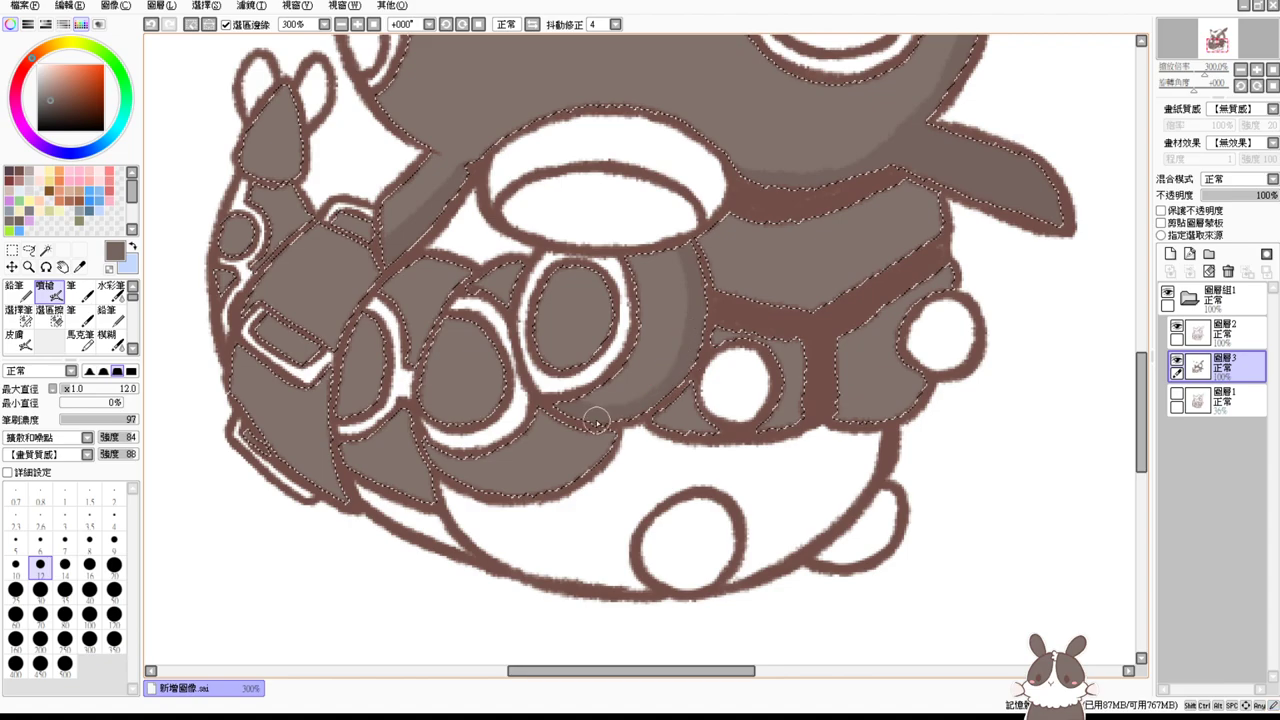
left_click_drag(633, 462, 646, 403)
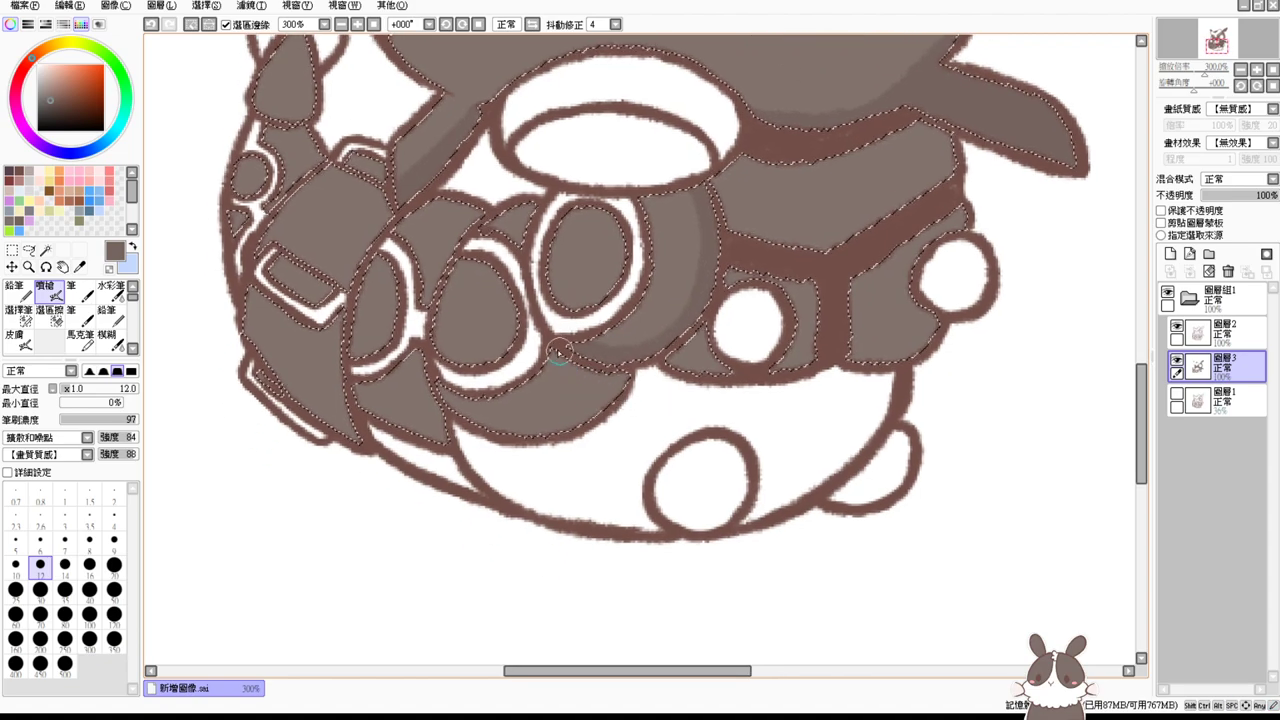
mouse_move(552, 354)
left_mouse_down()
mouse_move(641, 374)
mouse_move(566, 424)
left_mouse_up()
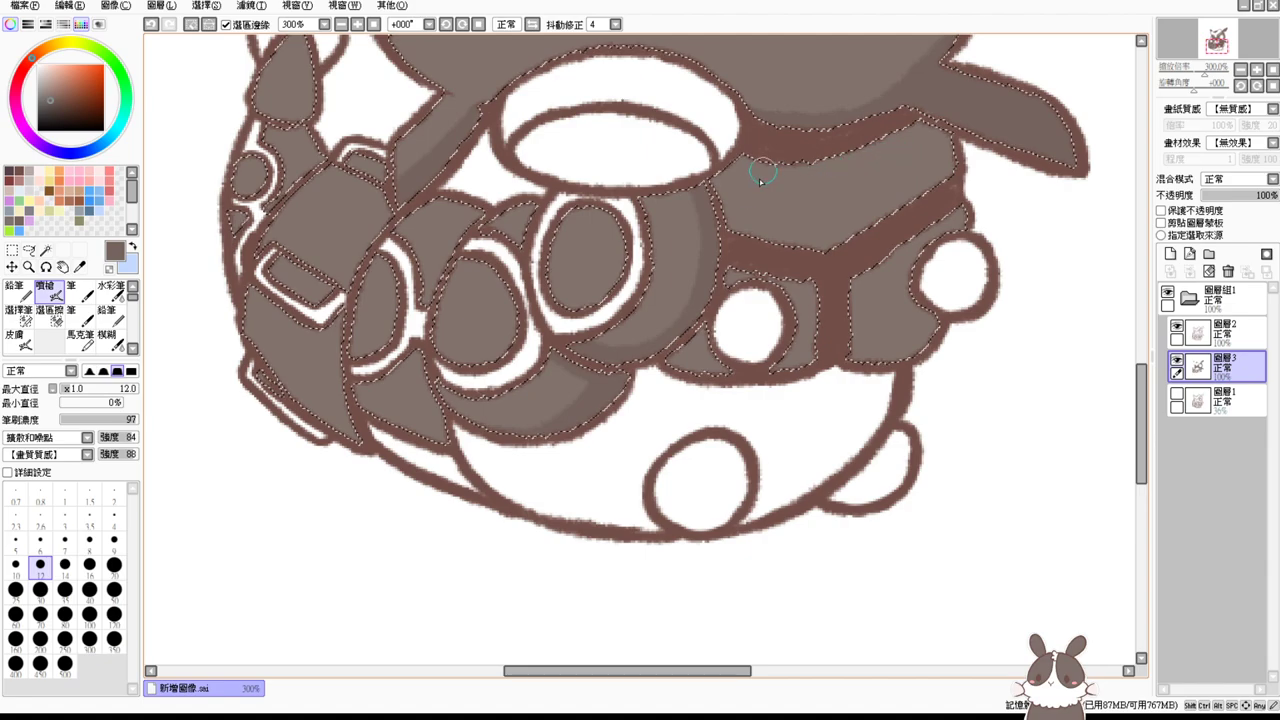
Step: Shade the upper chest panel below the head and the two lower panels beside the white circles
mouse_move(733, 205)
left_mouse_down()
mouse_move(772, 242)
mouse_move(812, 245)
mouse_move(890, 143)
mouse_move(907, 147)
mouse_move(925, 185)
left_mouse_up()
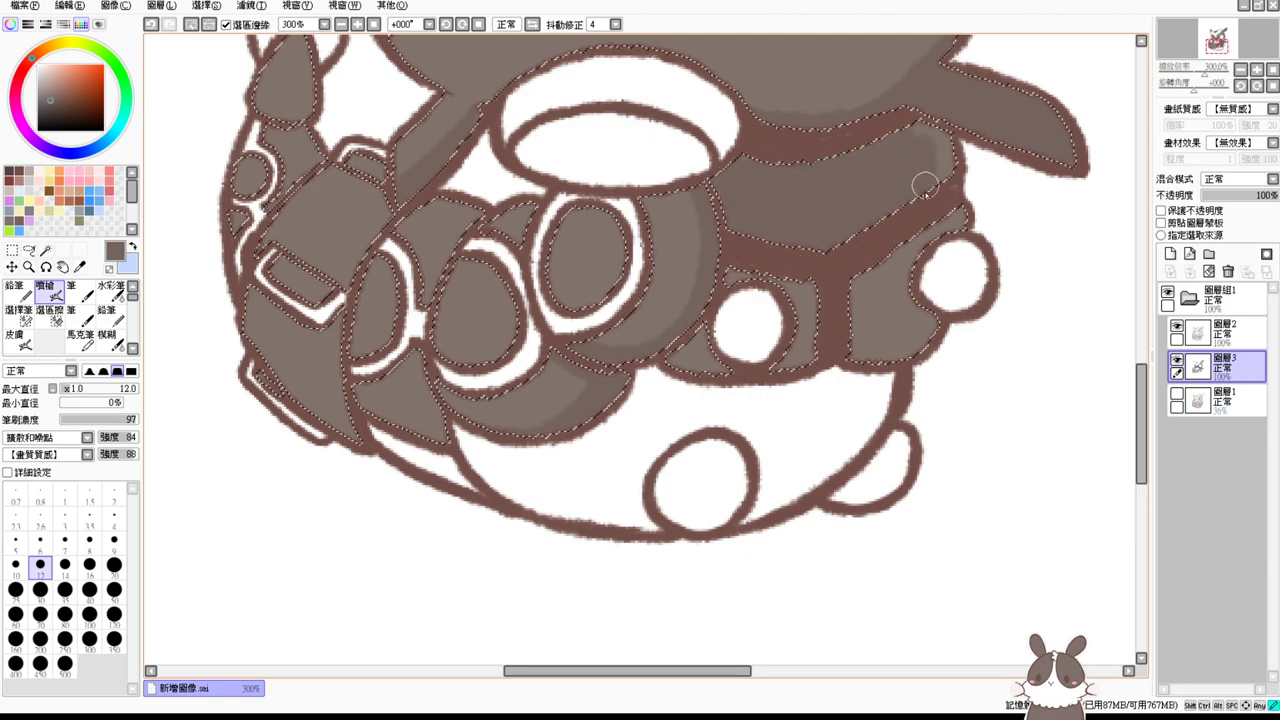
mouse_move(864, 155)
left_mouse_down()
mouse_move(937, 178)
mouse_move(928, 153)
mouse_move(953, 158)
mouse_move(934, 127)
mouse_move(942, 201)
mouse_move(928, 139)
left_mouse_up()
right_click(935, 135)
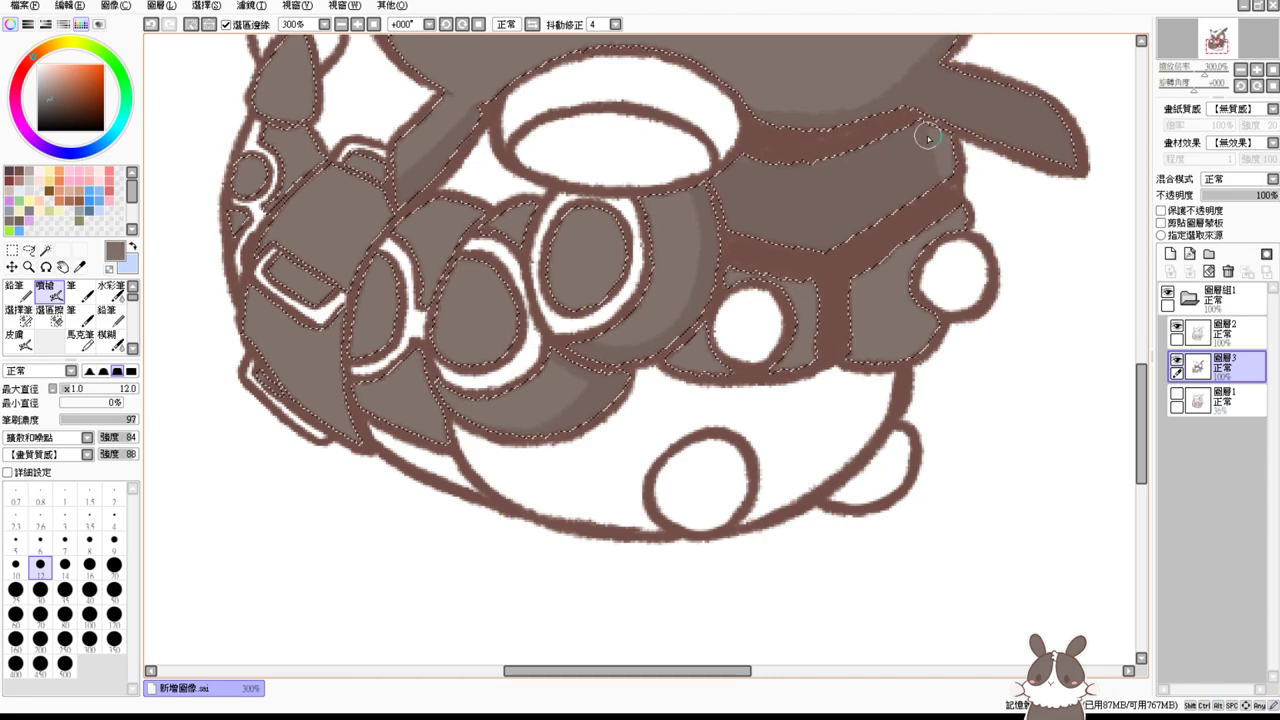
mouse_move(895, 215)
left_mouse_down()
mouse_move(925, 236)
mouse_move(934, 223)
mouse_move(879, 353)
mouse_move(889, 330)
mouse_move(855, 331)
left_mouse_up()
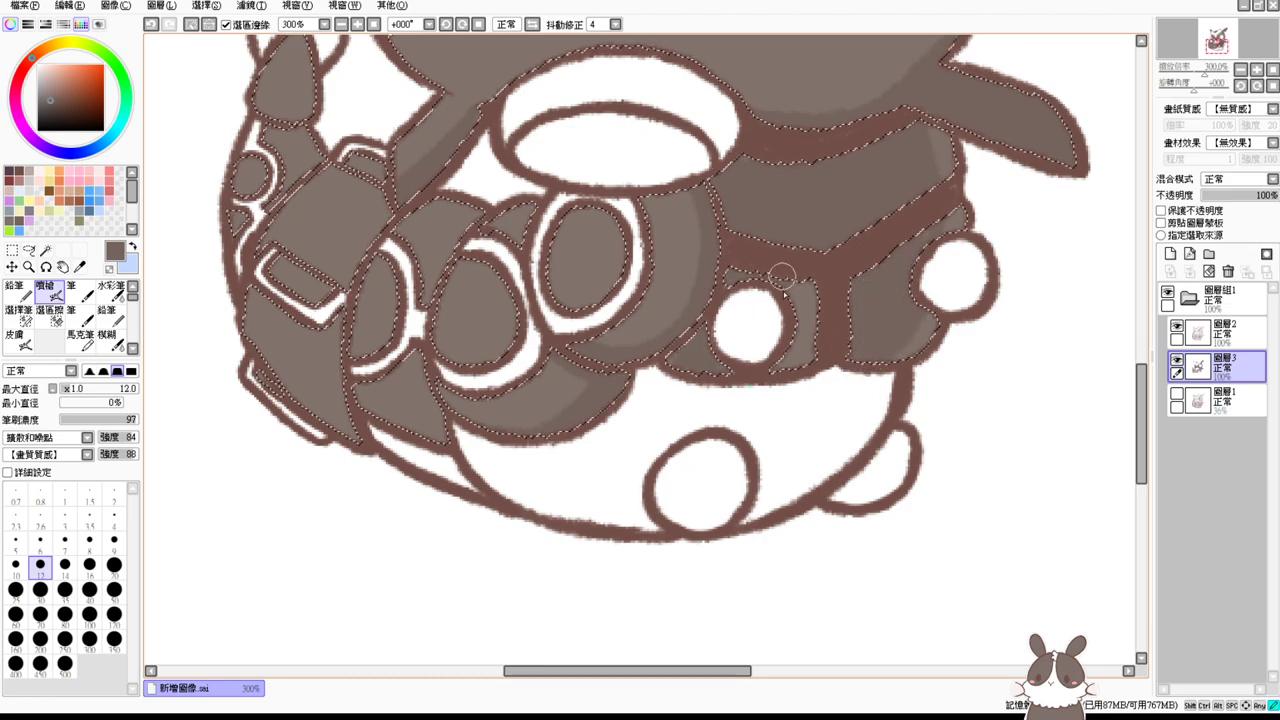
left_click_drag(781, 273, 809, 293)
left_click_drag(818, 360, 816, 338)
mouse_move(855, 376)
left_mouse_down()
mouse_move(871, 341)
mouse_move(925, 313)
left_mouse_up()
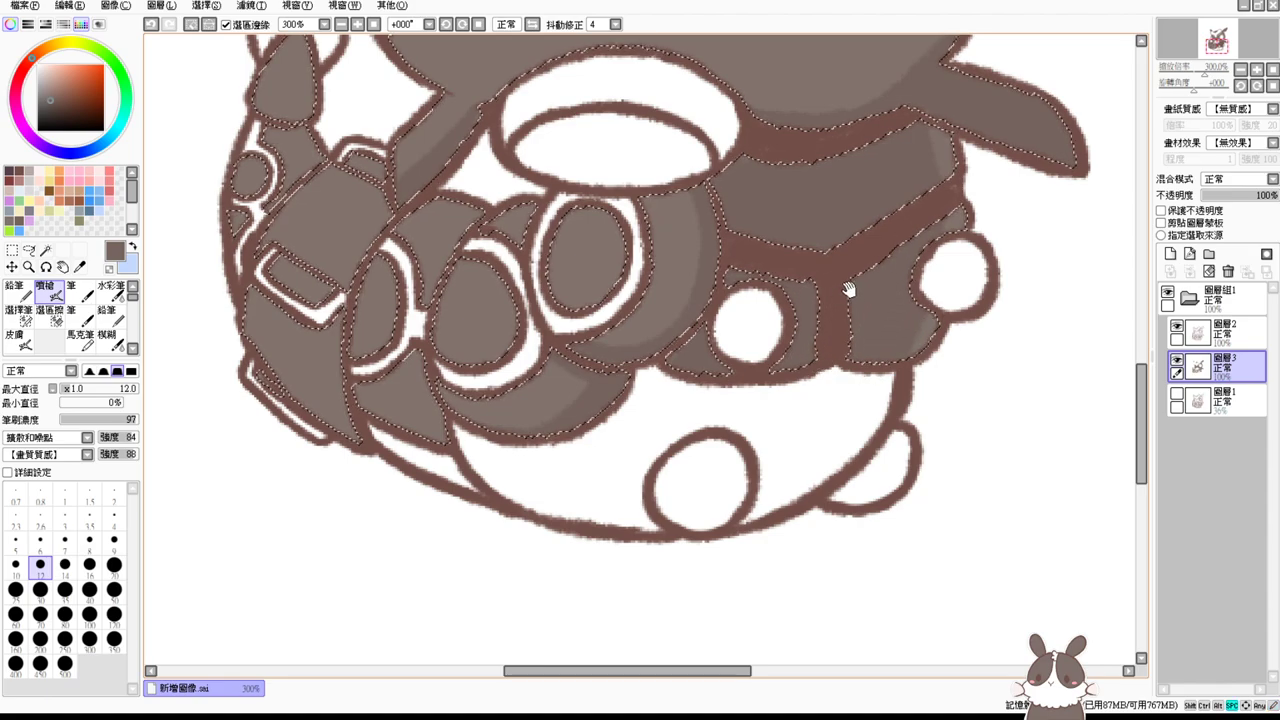
Step: Undo the stray shading stroke by the second segment and touch up the shadow on the first segment's lower edge
left_click_drag(641, 300, 727, 310)
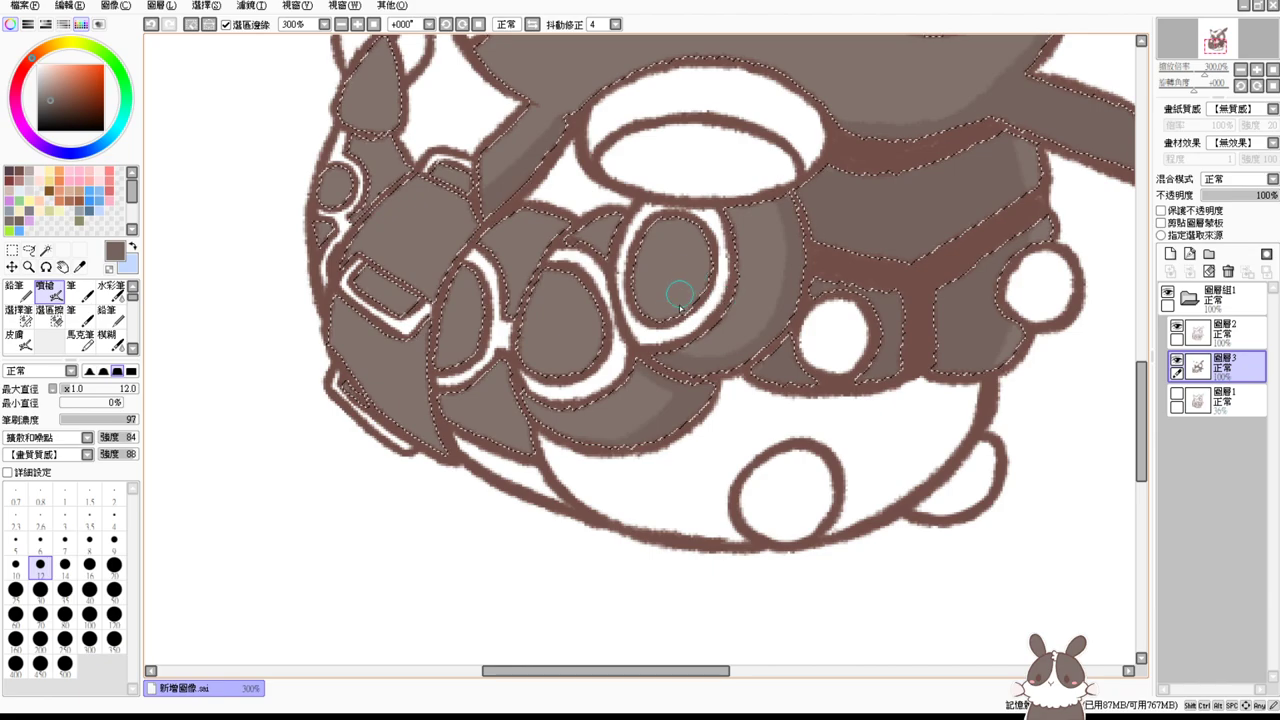
mouse_move(688, 354)
left_mouse_down()
mouse_move(656, 350)
mouse_move(663, 404)
left_mouse_up()
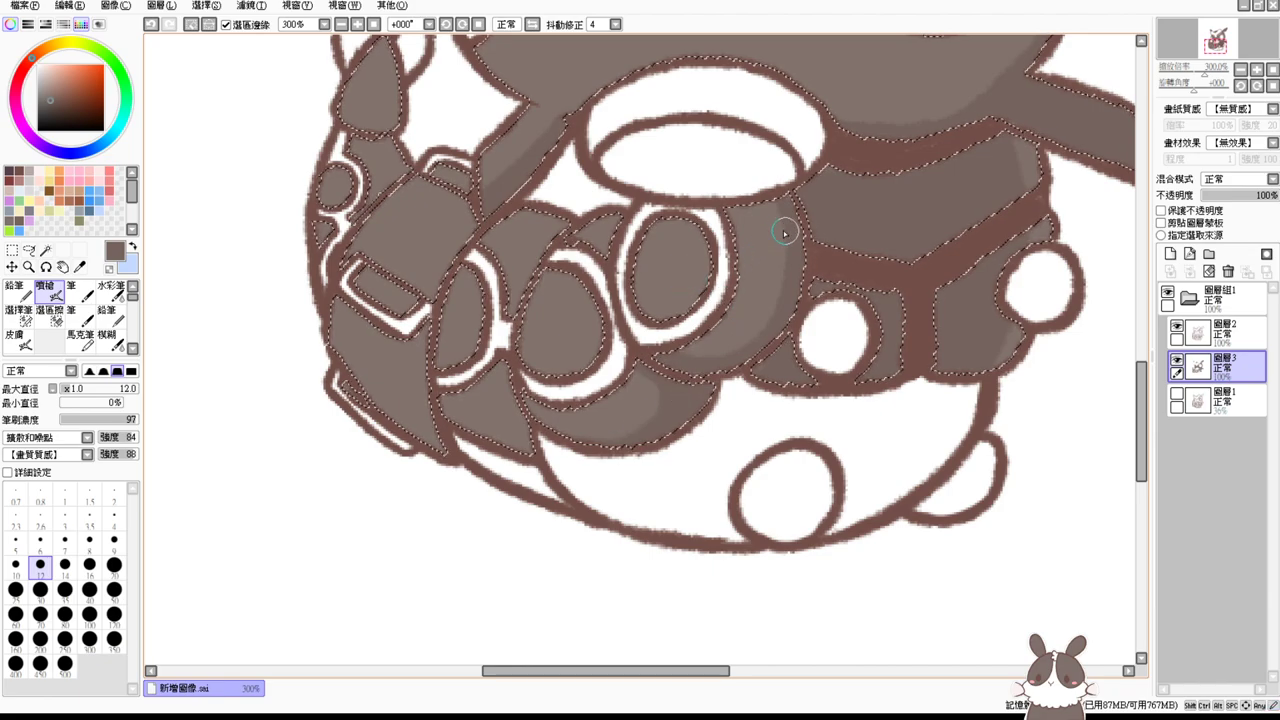
key("ctrl+z")
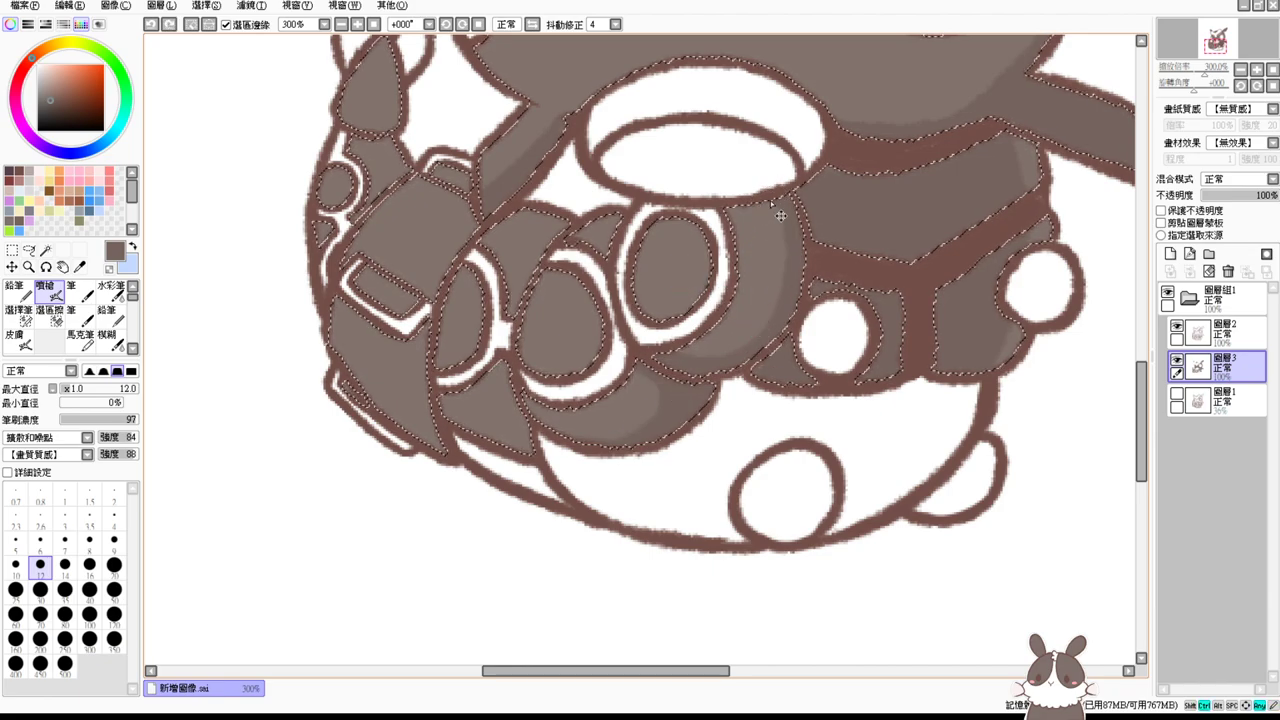
left_click_drag(748, 343, 704, 361)
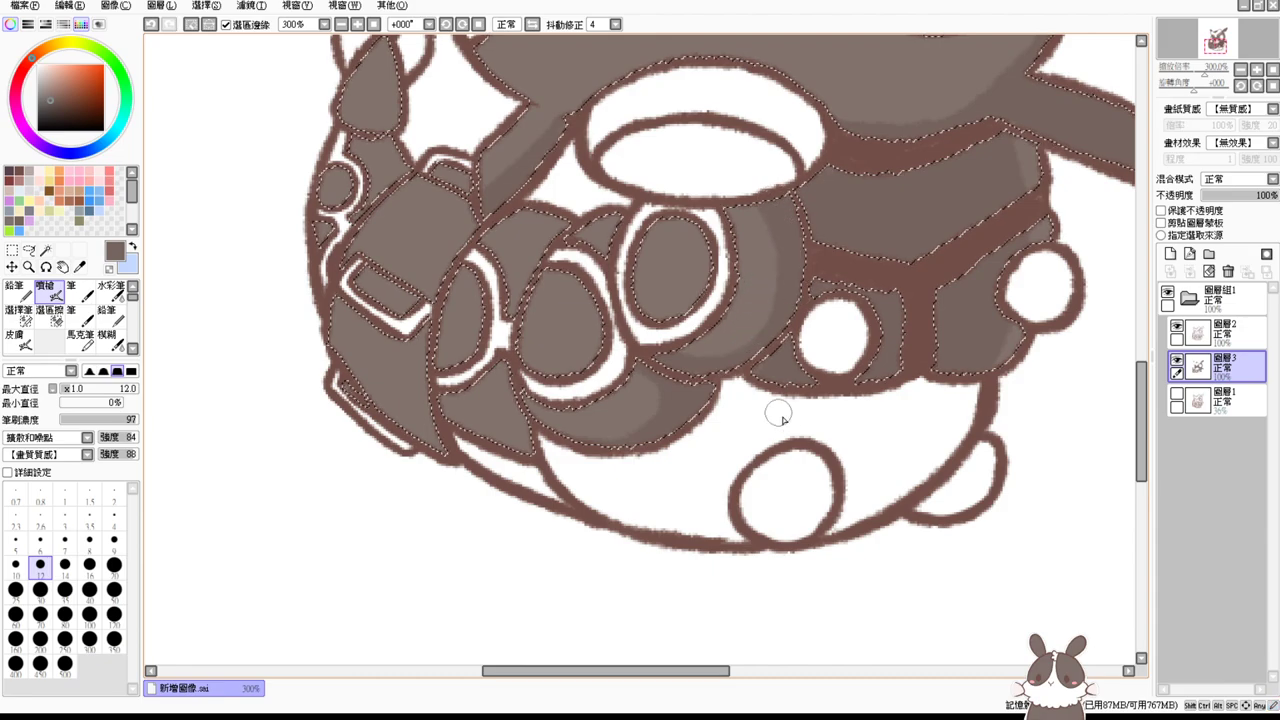
Step: Shade the right and lower edges of the fourth segment's lower part with the airbrush
left_click_drag(733, 455, 761, 441)
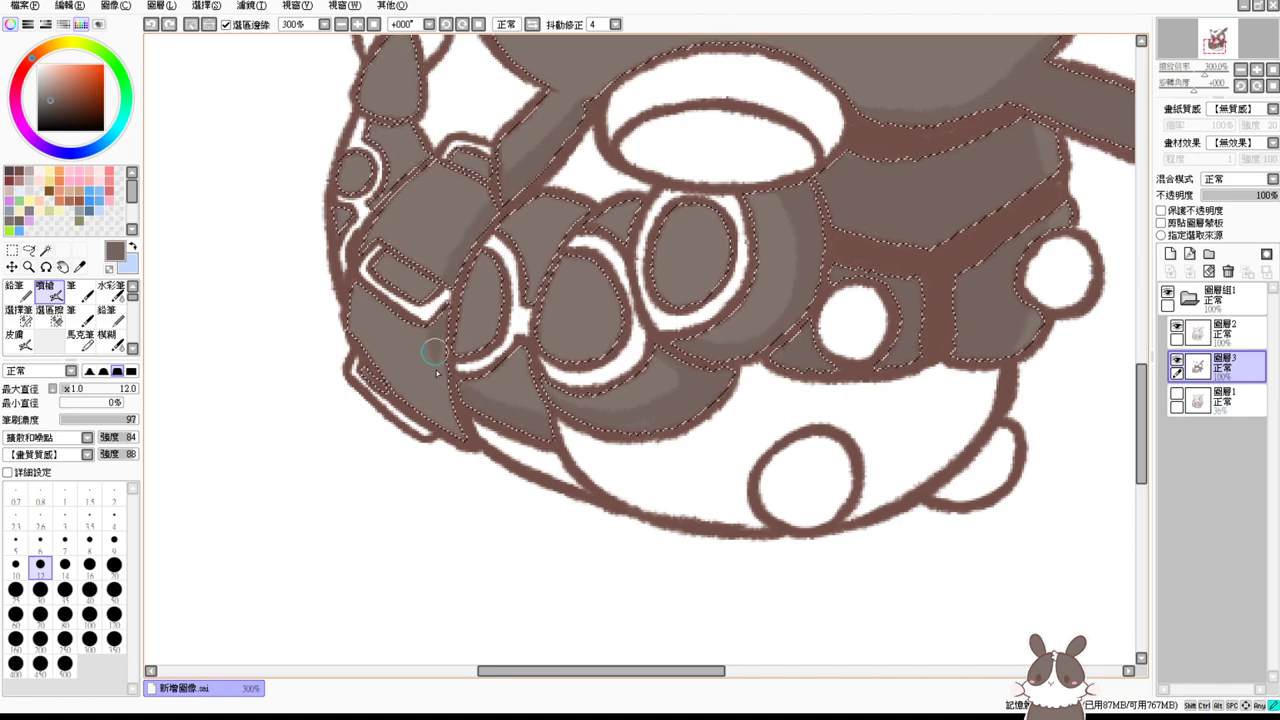
left_click_drag(452, 430, 459, 440)
left_click_drag(434, 335, 453, 428)
left_click_drag(364, 354, 443, 424)
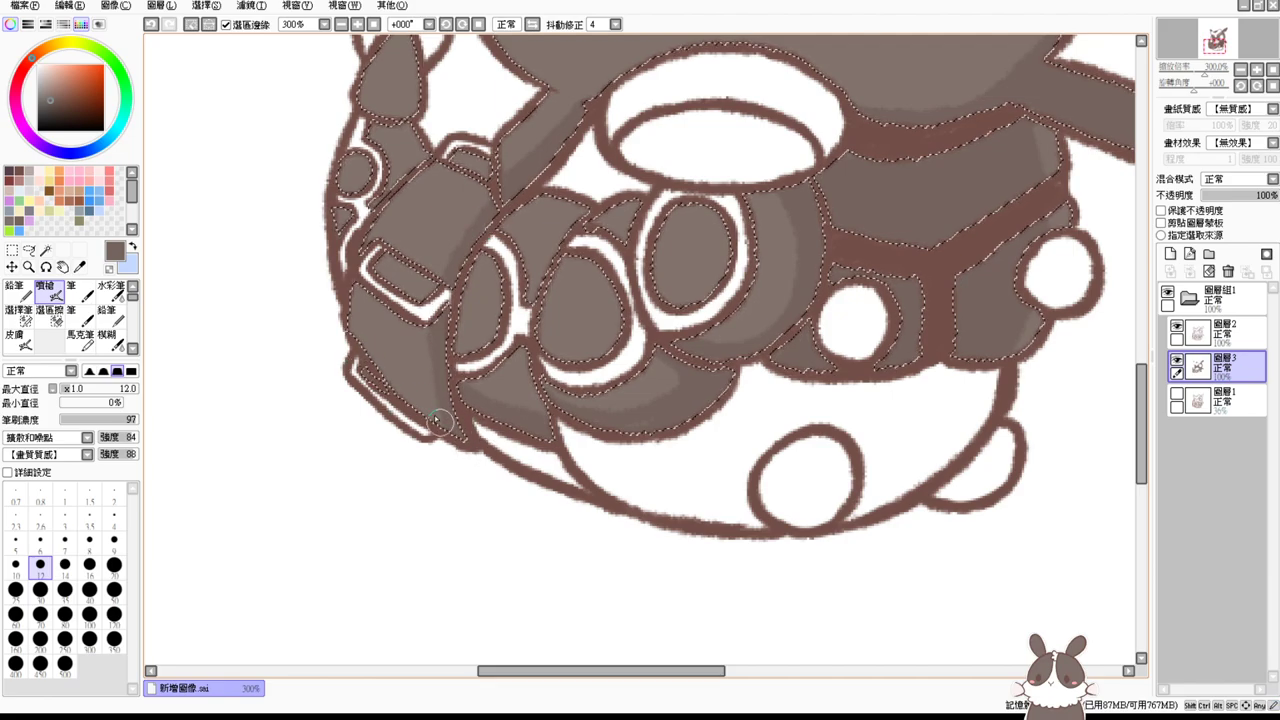
left_click_drag(356, 354, 431, 410)
left_click_drag(351, 346, 463, 434)
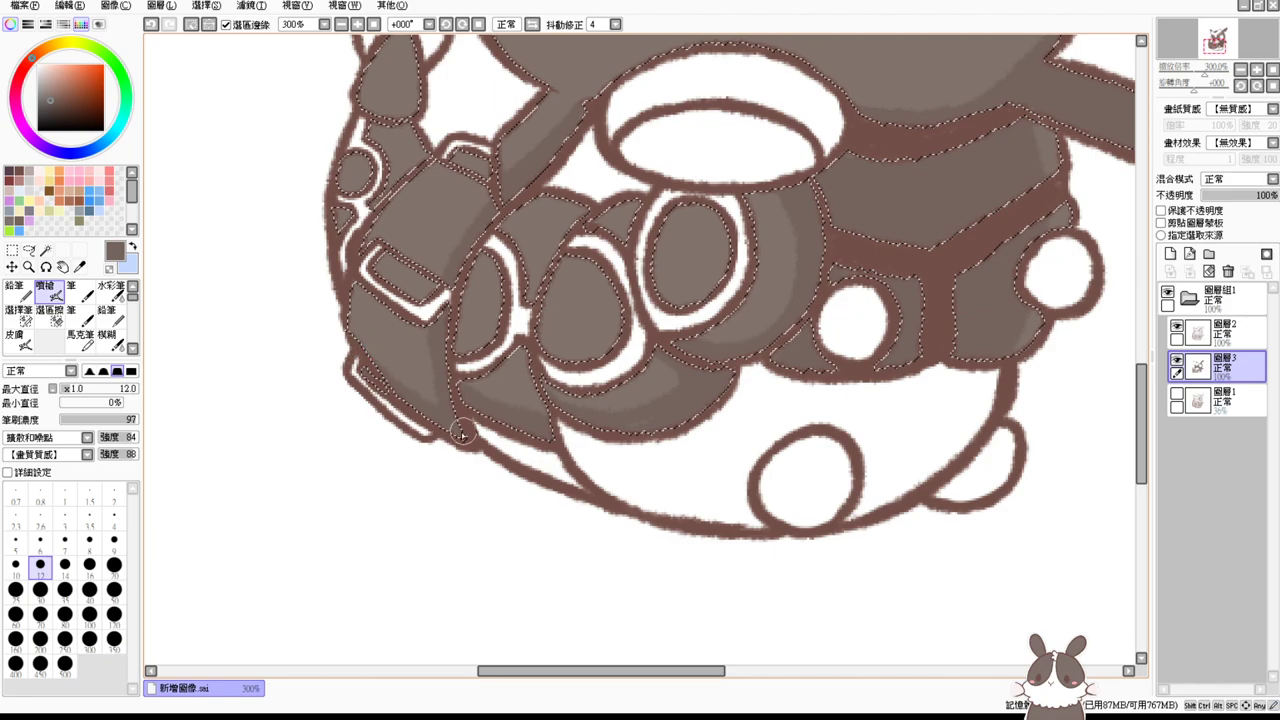
mouse_move(399, 340)
left_mouse_down()
mouse_move(423, 379)
mouse_move(481, 441)
left_mouse_up()
Step: Refine the shading on the fourth segment, below its rectangular marking and along its upper part's right edge
left_click_drag(574, 322, 510, 390)
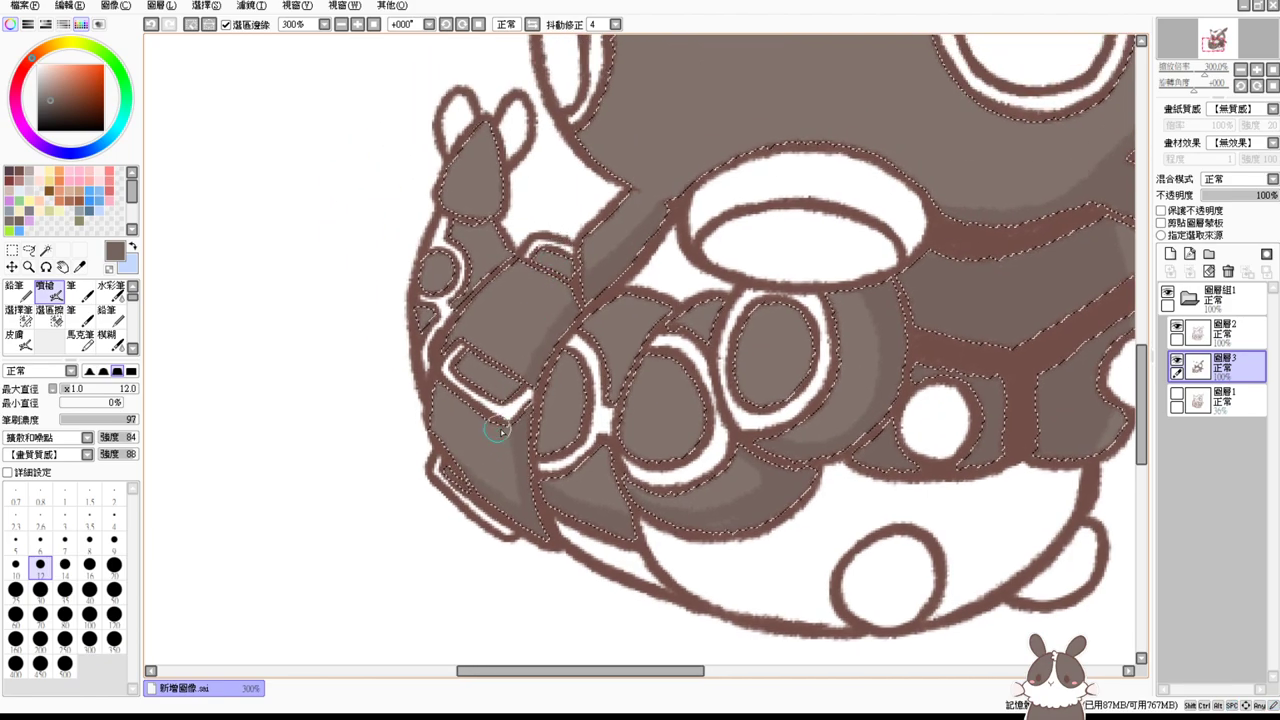
left_click_drag(510, 436, 523, 474)
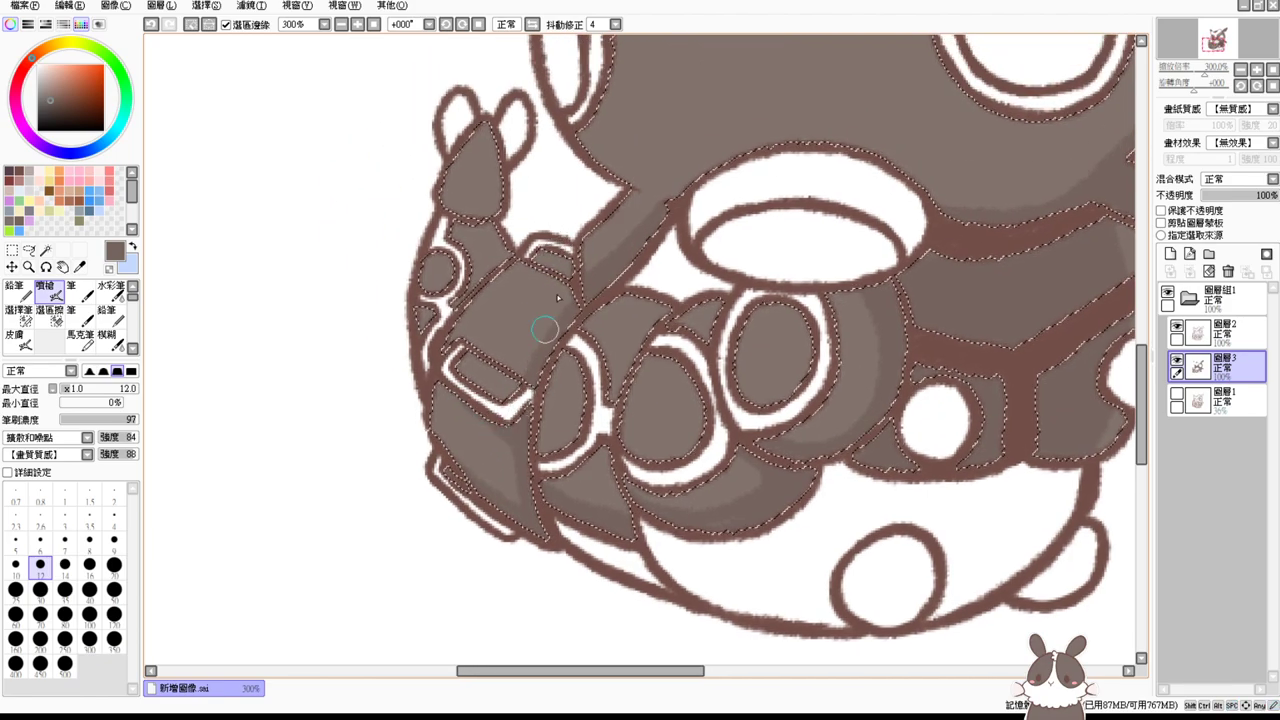
left_click_drag(568, 294, 537, 350)
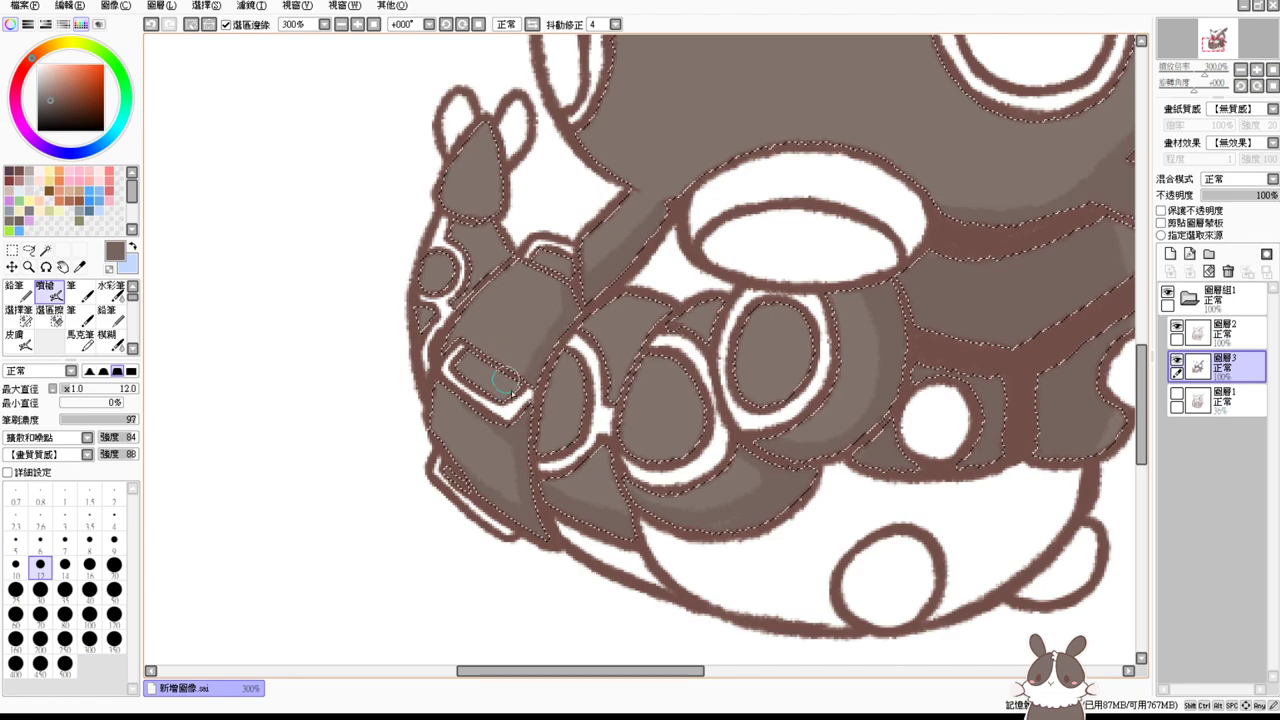
Step: Shade the tail tip and the small lower tail marking, and sample the tip's colour from the canvas
left_click_drag(509, 437, 529, 540)
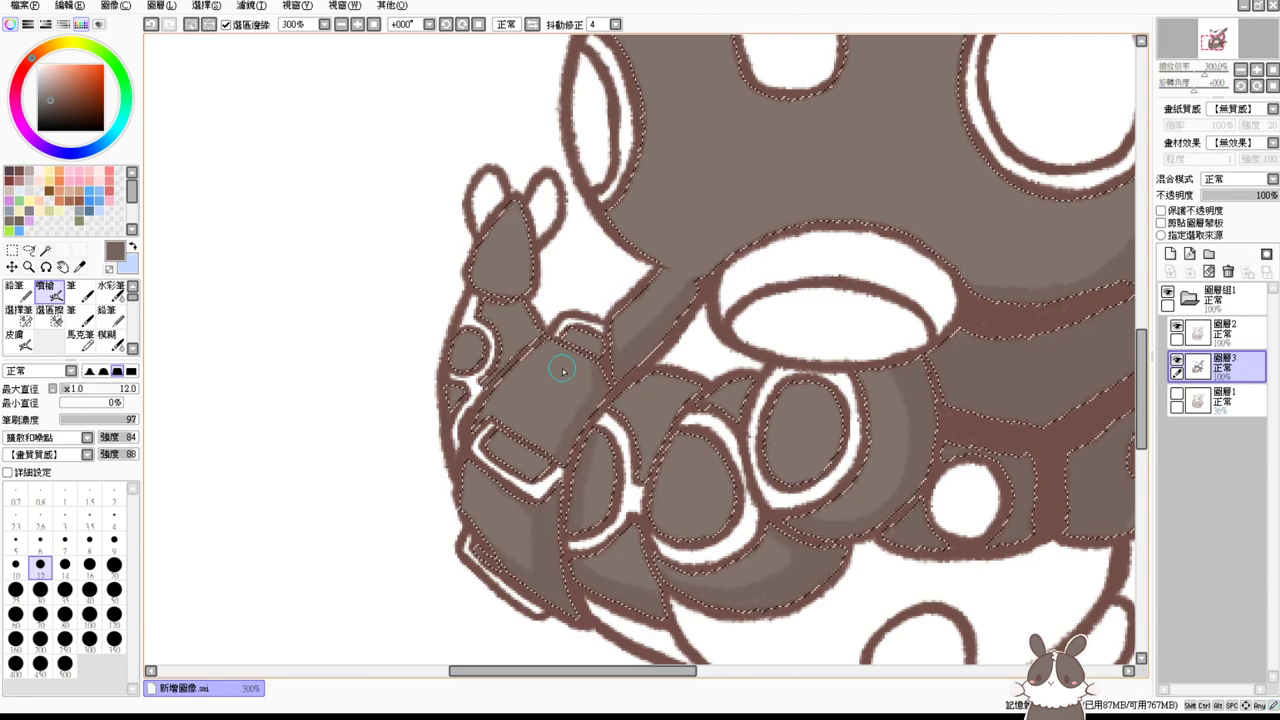
mouse_move(518, 200)
left_mouse_down()
mouse_move(516, 298)
mouse_move(535, 281)
mouse_move(519, 305)
mouse_move(529, 330)
mouse_move(520, 298)
mouse_move(533, 320)
mouse_move(470, 390)
mouse_move(462, 352)
mouse_move(448, 448)
mouse_move(528, 336)
left_mouse_up()
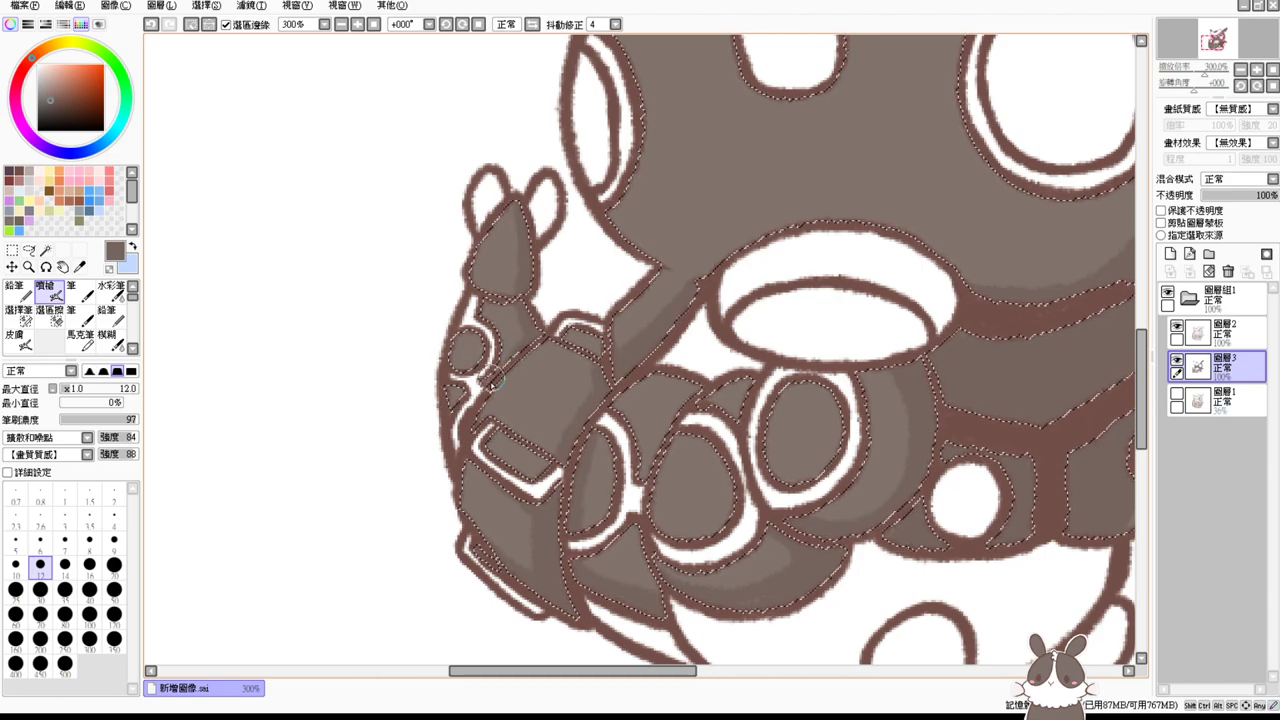
left_click_drag(457, 396, 452, 422)
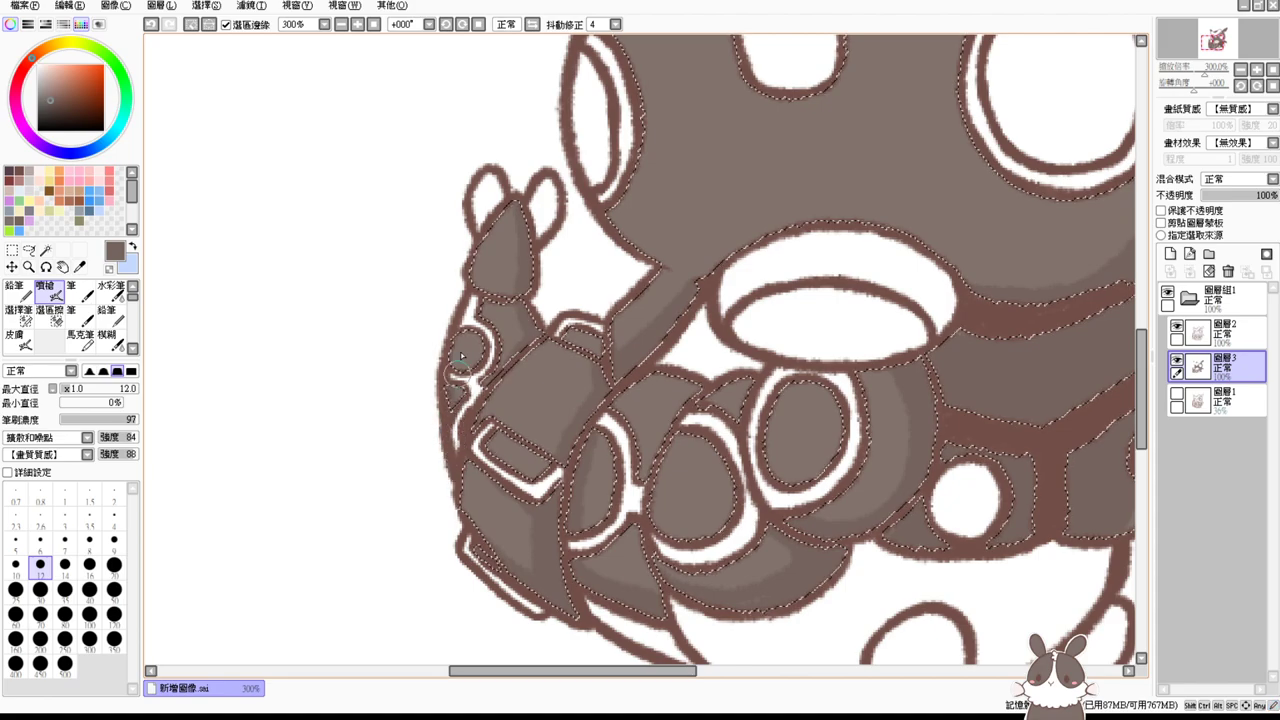
left_click(498, 242, "alt")
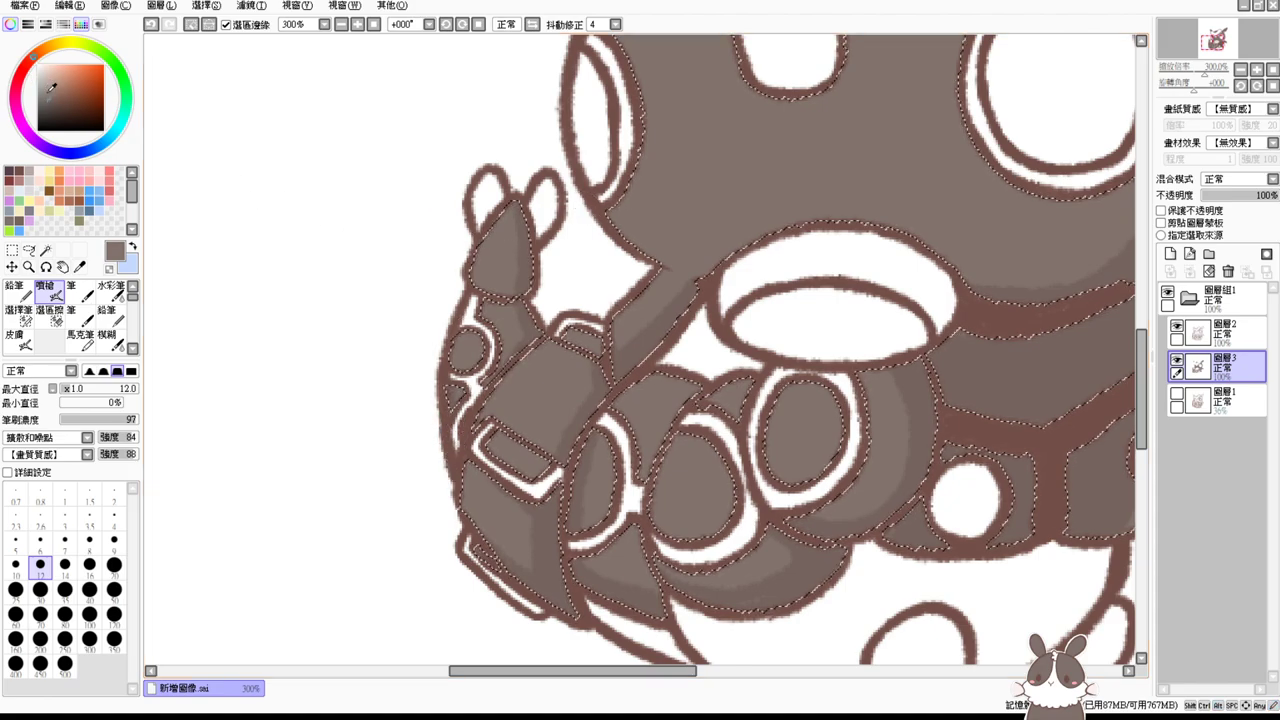
Step: Pick a slightly lighter grey-brown and airbrush highlights on the face's left edge and the top of the head
left_click(49, 94)
left_click_drag(662, 112, 595, 340)
left_click_drag(559, 214, 504, 373)
mouse_move(575, 250)
left_mouse_down()
mouse_move(687, 184)
mouse_move(566, 259)
mouse_move(735, 187)
left_mouse_up()
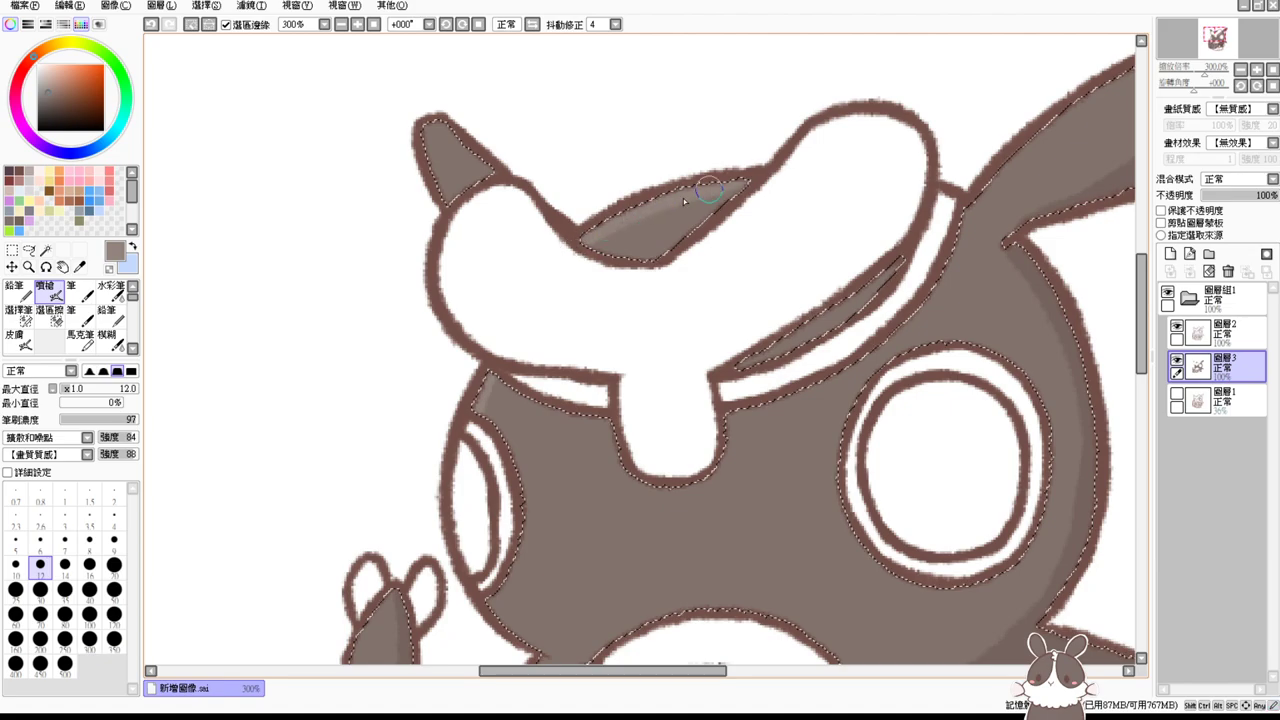
Step: Airbrush lighter highlights on the left ear, the narrow patch beneath the antenna, and the right ear's upper edge
left_click_drag(435, 117, 457, 209)
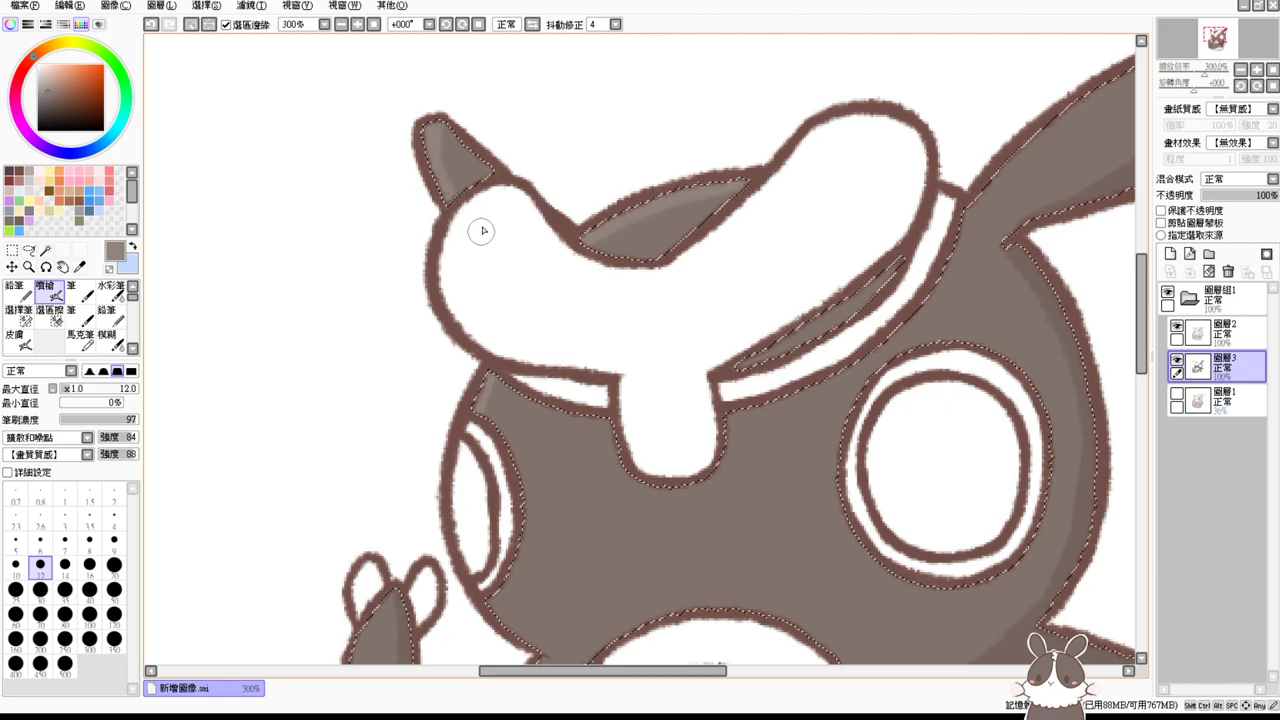
left_click_drag(884, 235, 674, 364)
left_click_drag(770, 328, 968, 176)
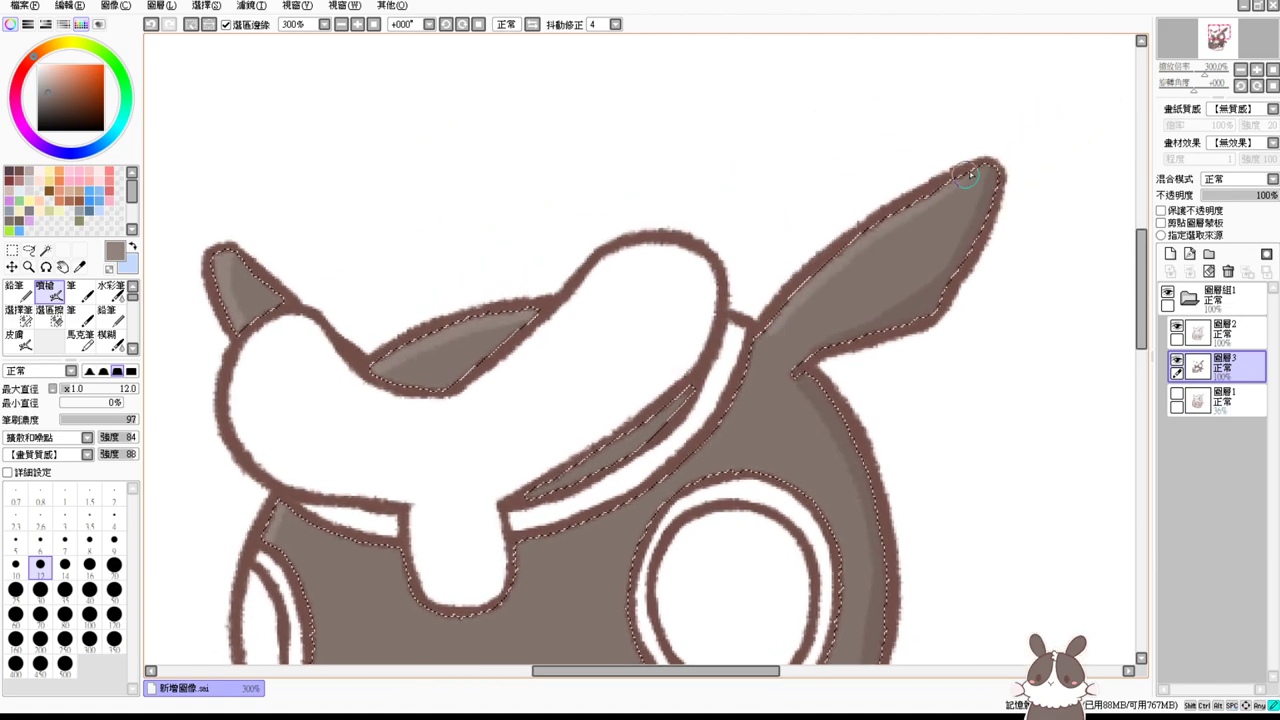
left_click_drag(781, 338, 920, 103)
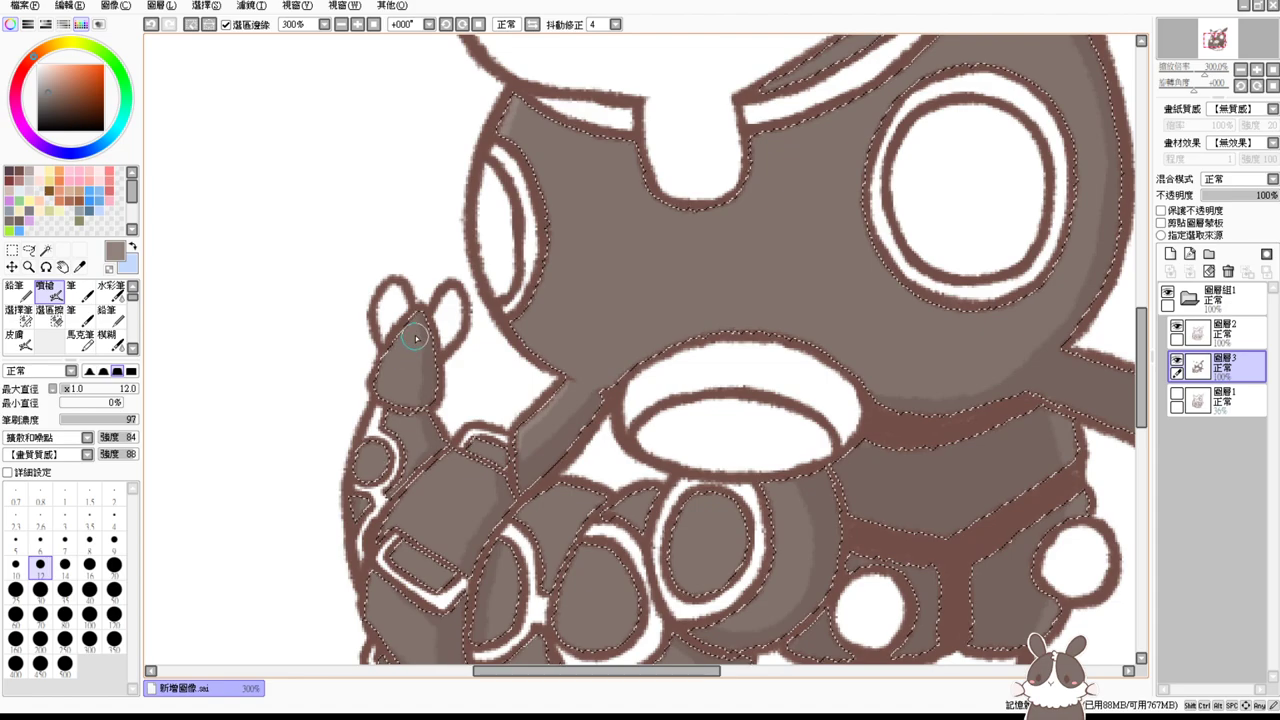
Step: Airbrush a highlight along the tail tip's left side, undo the unwanted strokes, and add a small highlight dot near its base
mouse_move(418, 316)
left_mouse_down()
mouse_move(376, 382)
mouse_move(408, 332)
mouse_move(390, 383)
mouse_move(414, 329)
mouse_move(393, 395)
mouse_move(411, 340)
mouse_move(389, 380)
left_mouse_up()
key("ctrl+z")
key("ctrl+z")
key("ctrl+z")
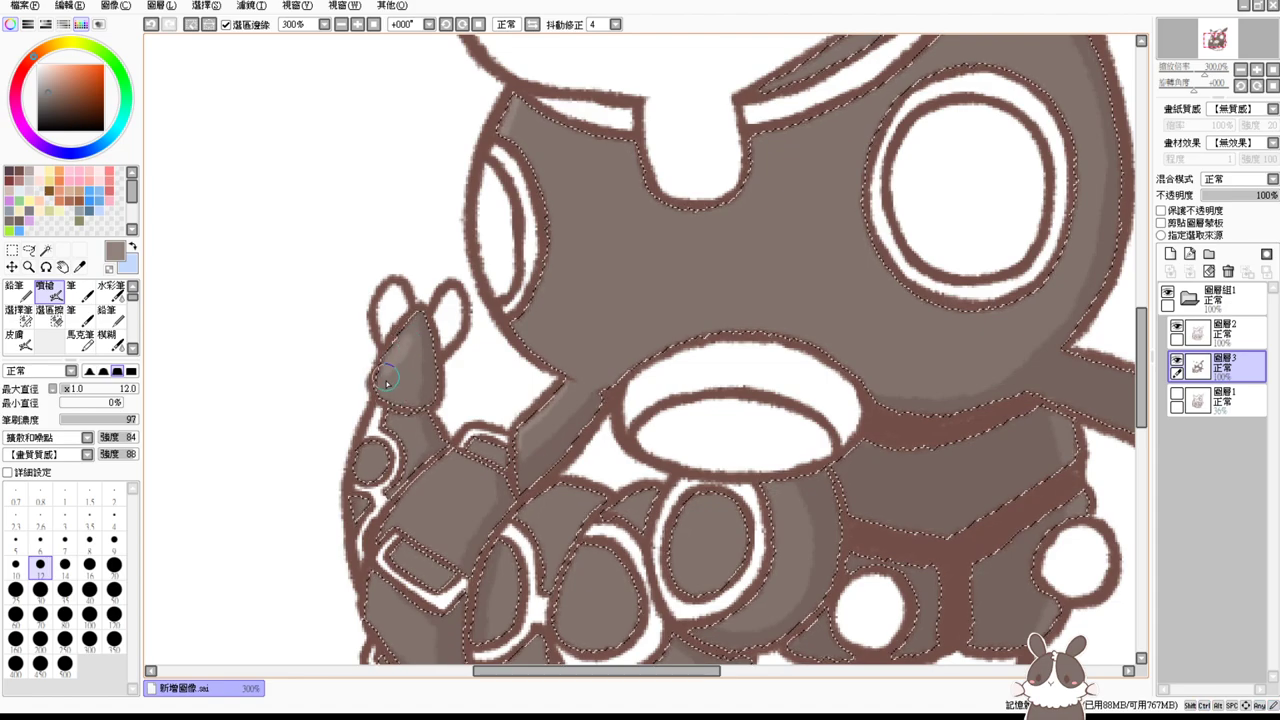
left_click_drag(386, 437, 403, 320)
key("ctrl+z")
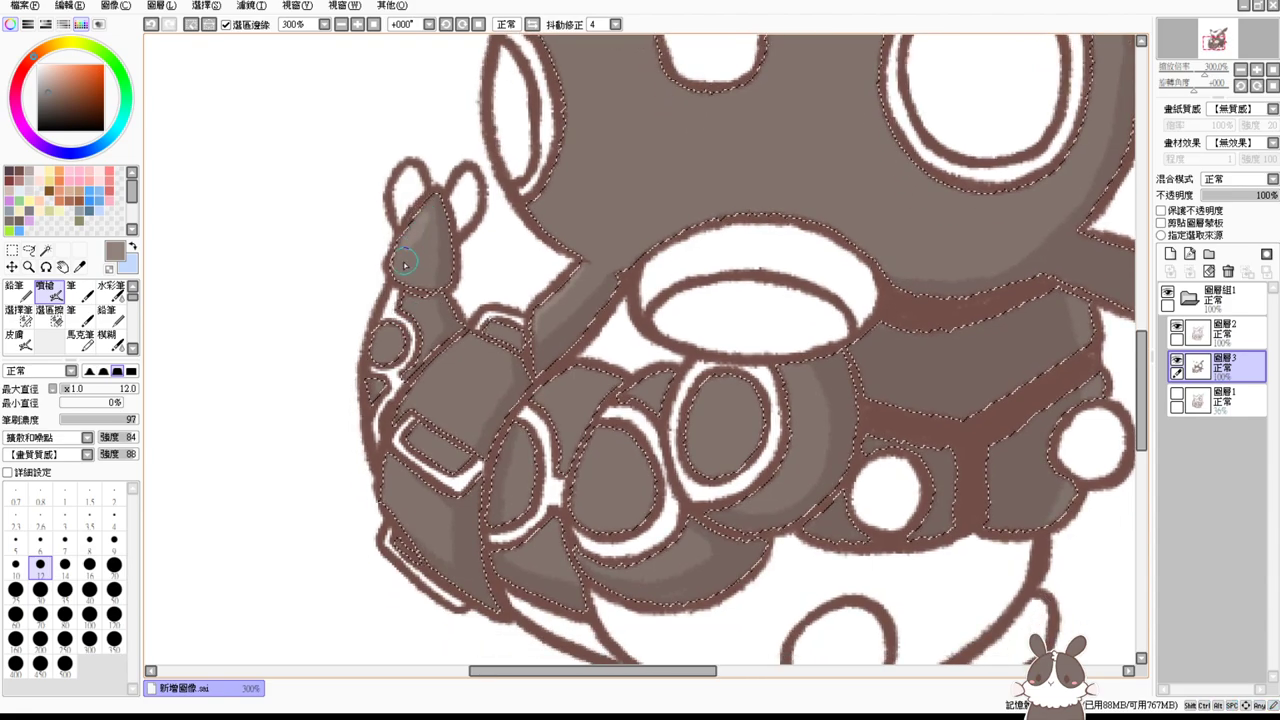
left_click(404, 264)
Step: Airbrush highlights along the left edges of the fourth segment and on the upper parts of the neighbouring segments
mouse_move(451, 364)
left_mouse_down()
mouse_move(459, 351)
mouse_move(415, 440)
mouse_move(388, 462)
mouse_move(396, 497)
left_mouse_up()
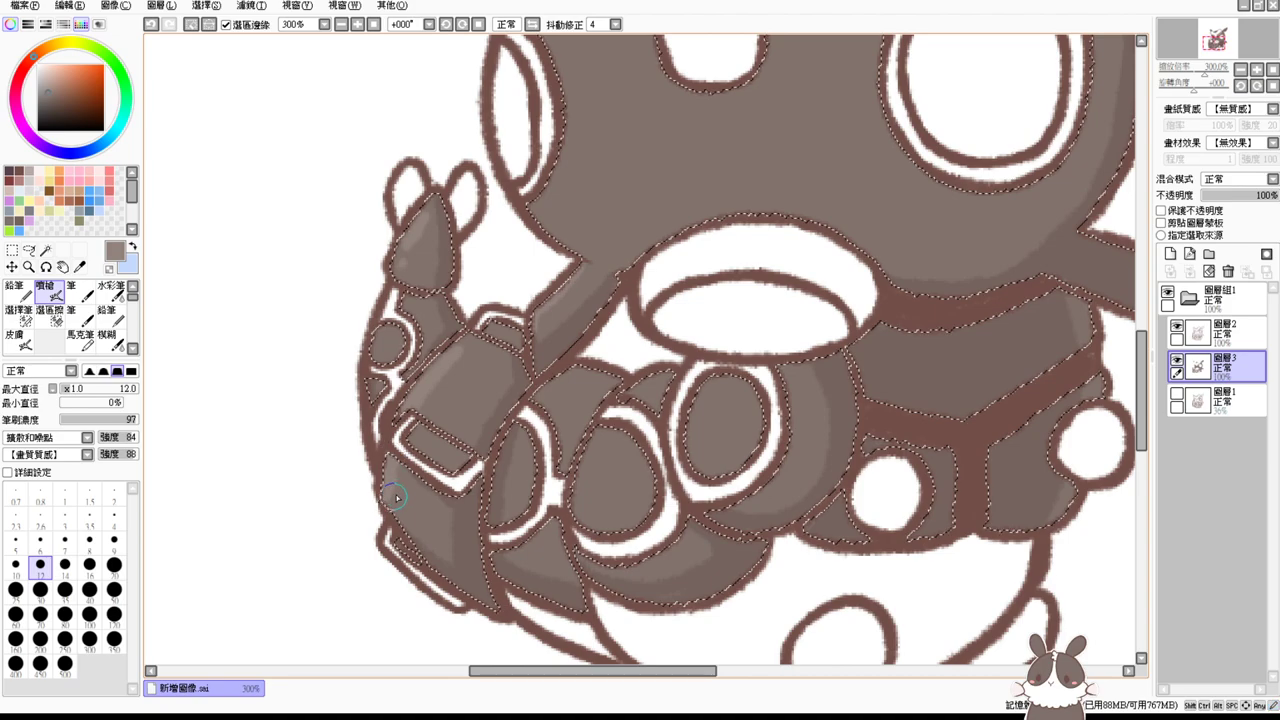
left_click_drag(456, 340, 409, 383)
left_click_drag(619, 463, 549, 411)
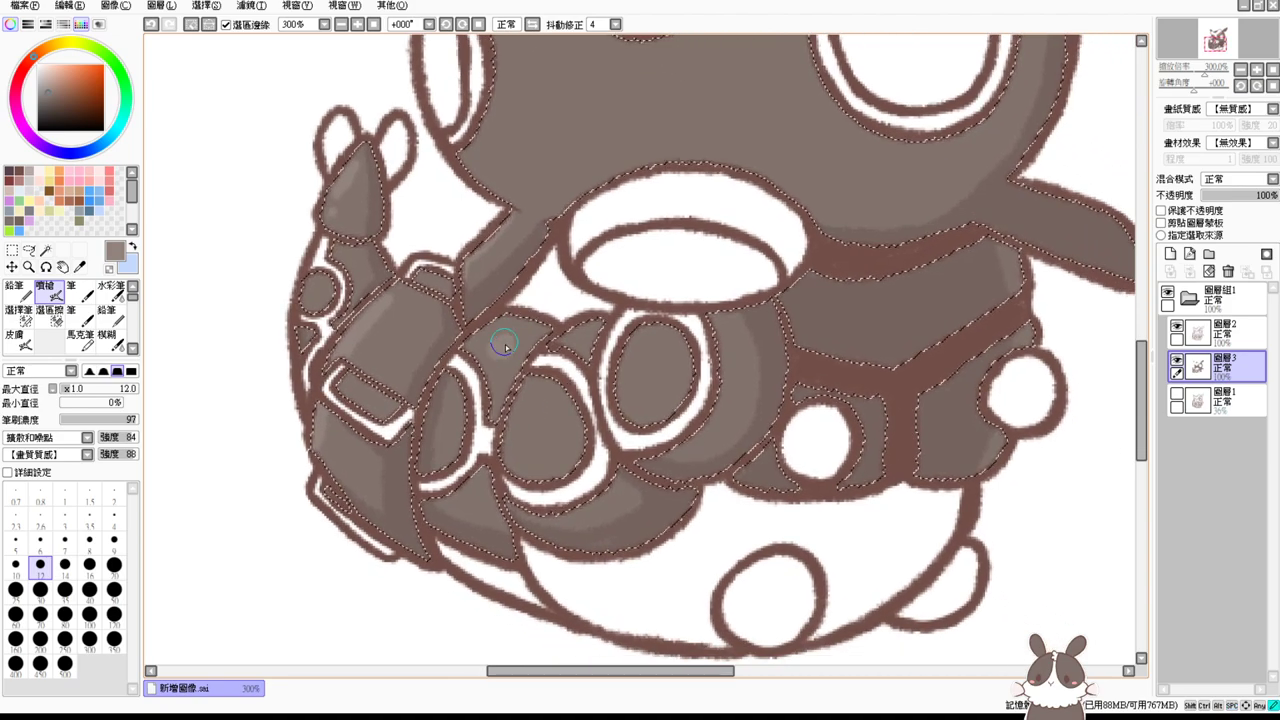
mouse_move(504, 345)
left_mouse_down()
mouse_move(549, 377)
mouse_move(546, 394)
mouse_move(535, 390)
mouse_move(583, 332)
mouse_move(632, 344)
mouse_move(577, 340)
left_mouse_up()
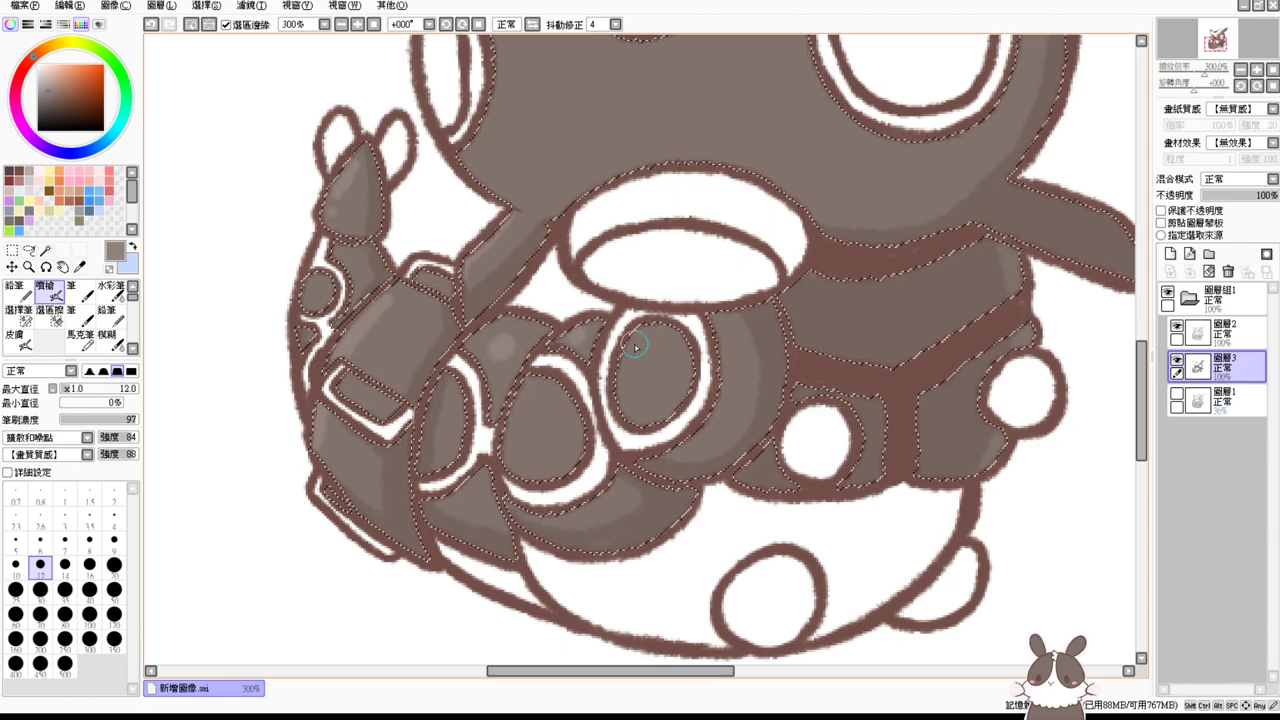
mouse_move(948, 335)
left_mouse_down()
mouse_move(829, 434)
mouse_move(826, 466)
mouse_move(959, 326)
left_mouse_up()
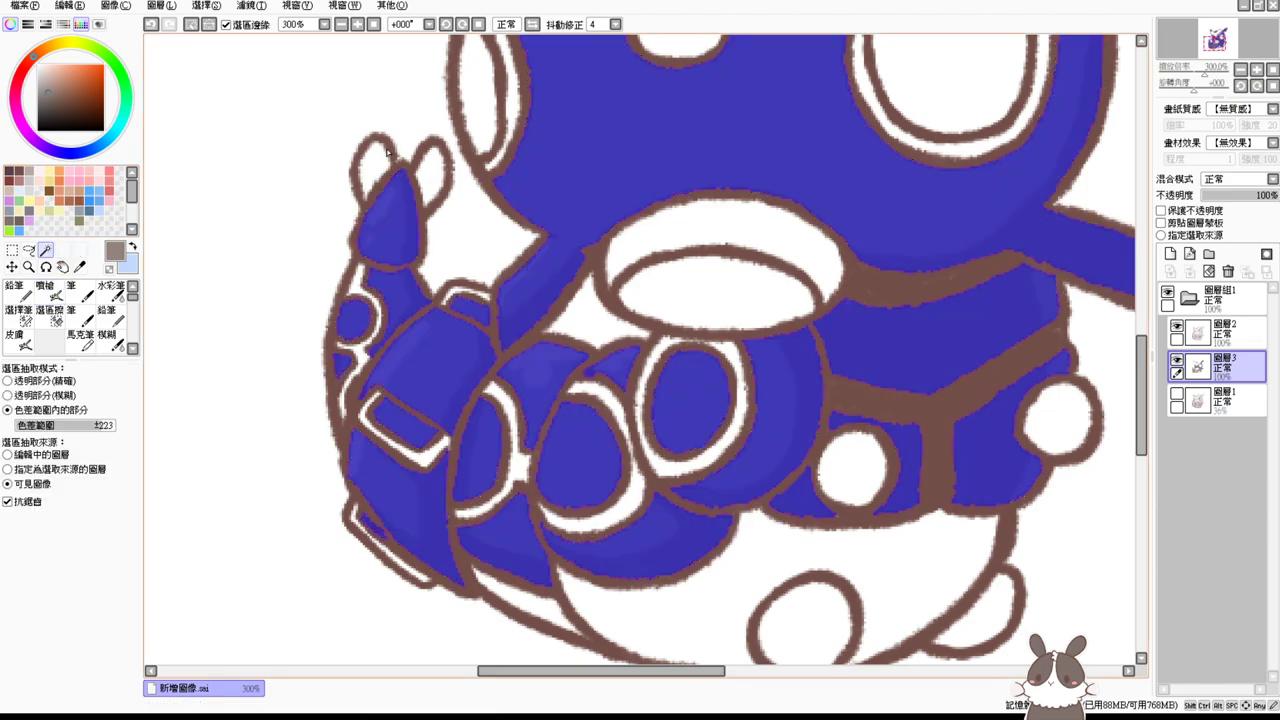
left_click(376, 166)
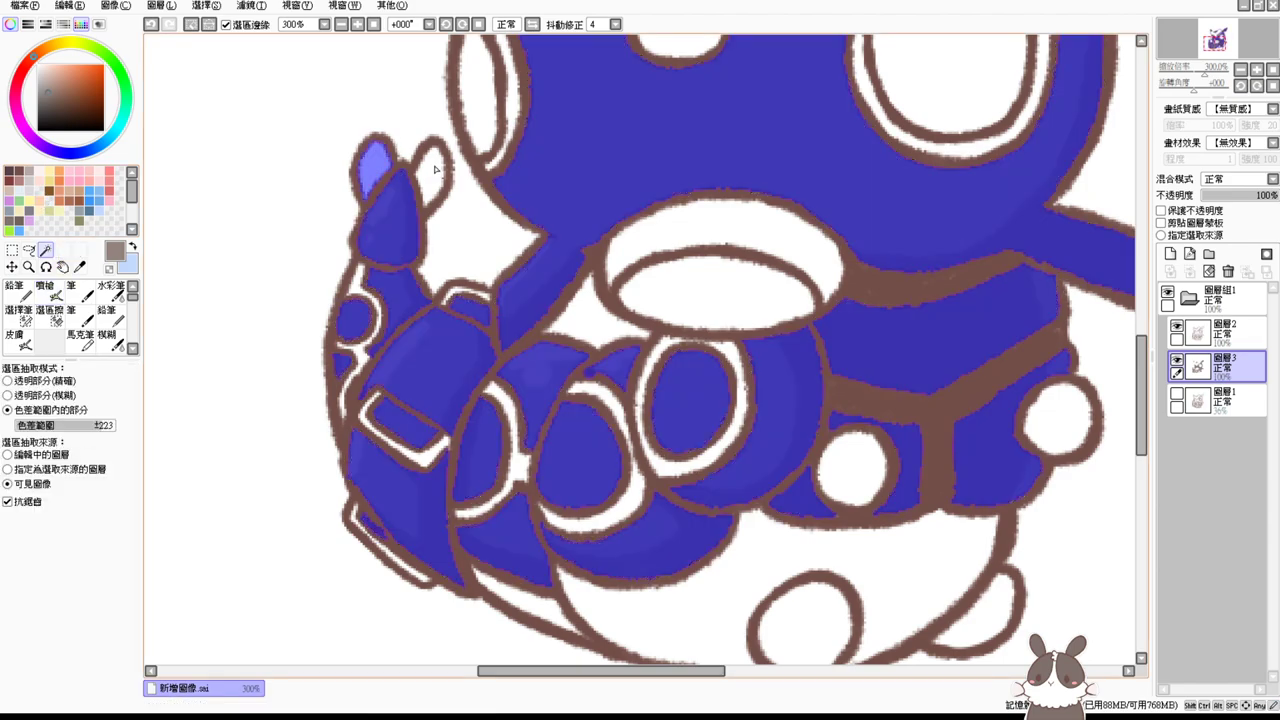
left_click(428, 182)
key("Delete")
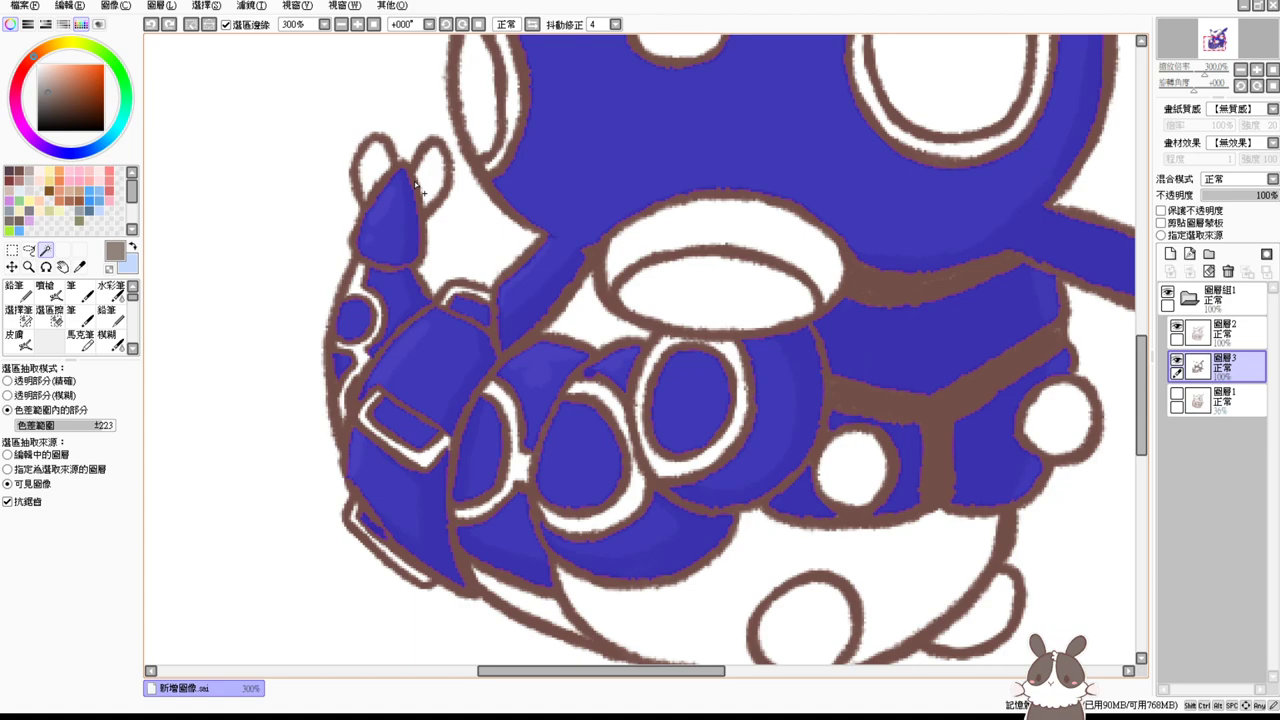
Step: Clear the body selection and select the two tail-tip lobes and the white bracket-shaped tail markings with the Magic Wand
key("ctrl+d")
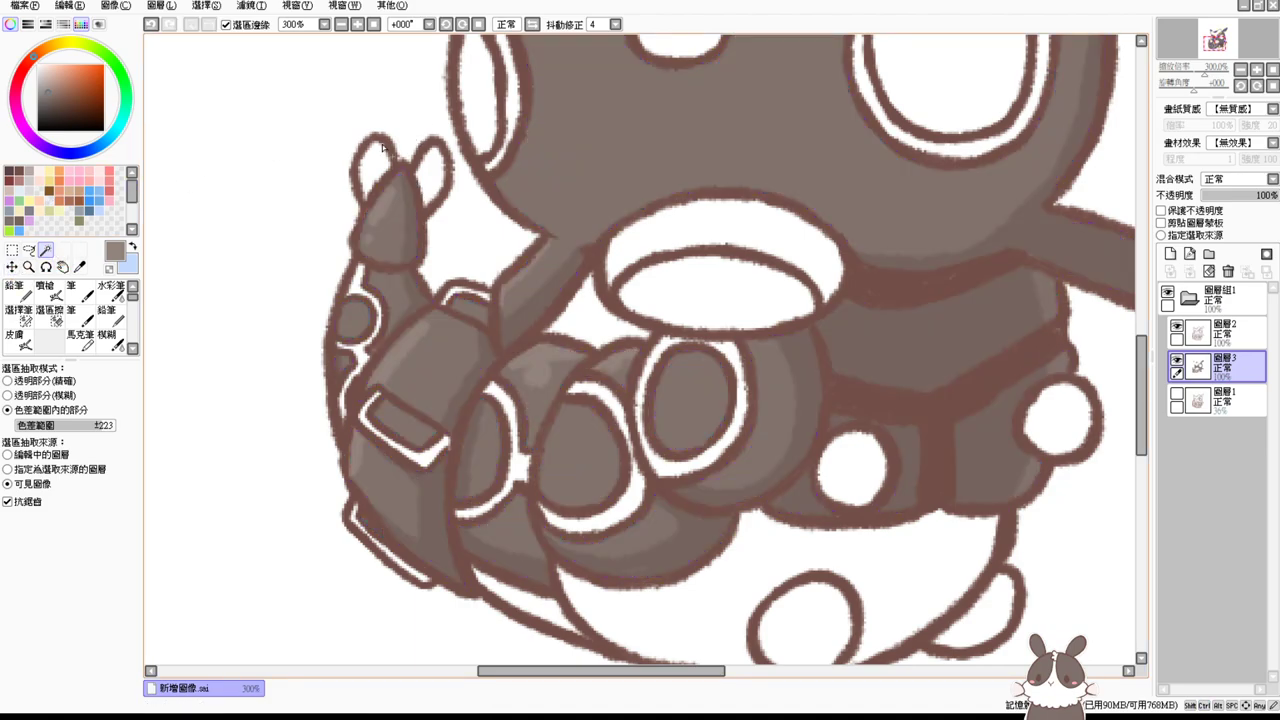
left_click(382, 152)
left_click(434, 174, "shift")
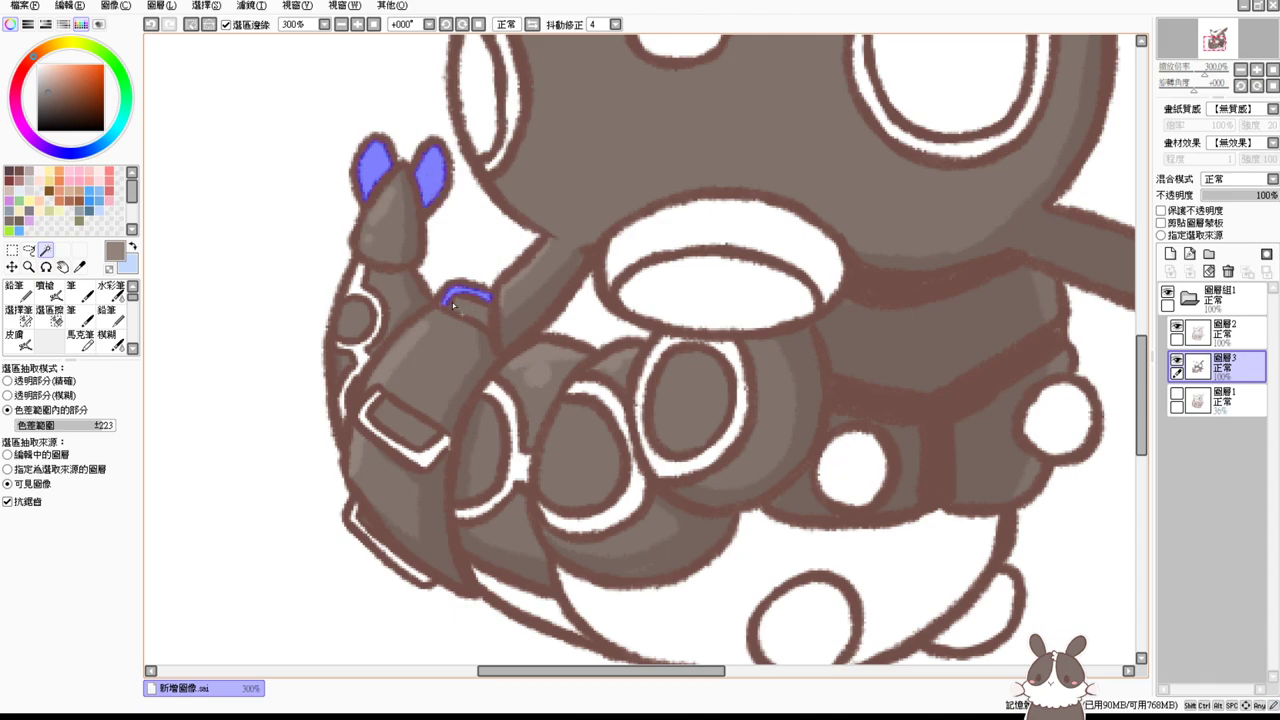
left_click(428, 457, "shift")
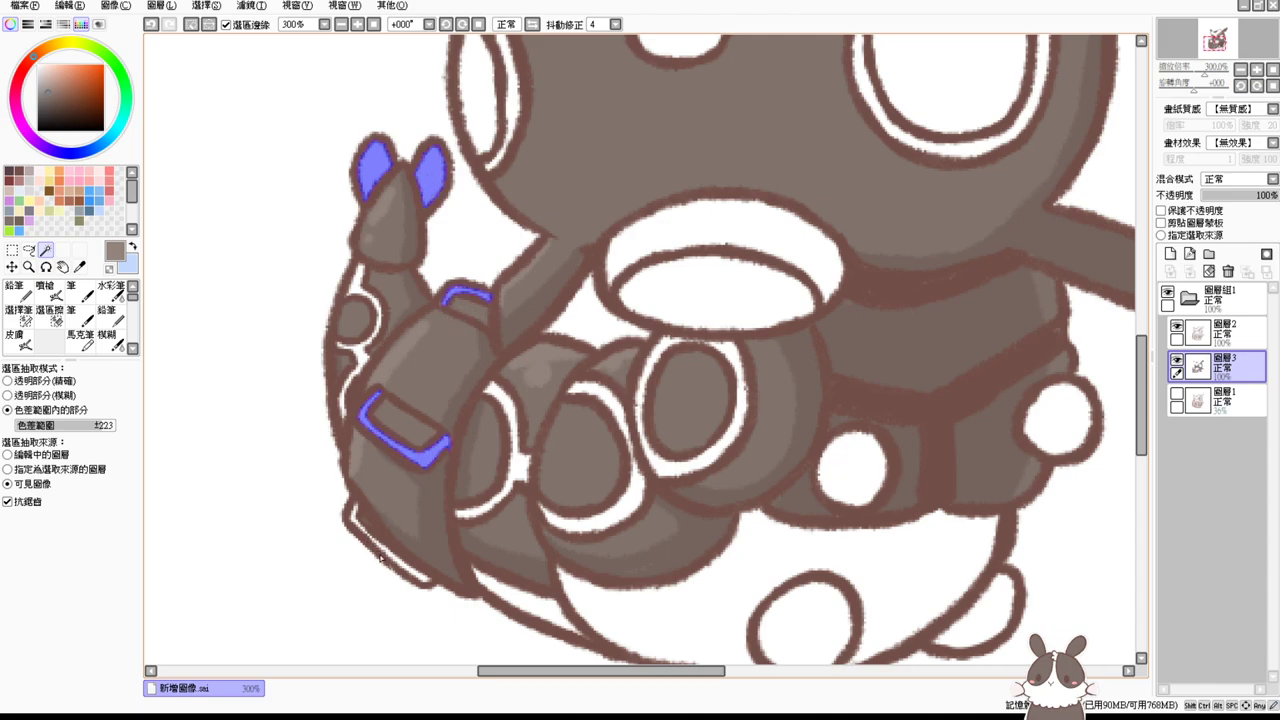
left_click(397, 565, "shift")
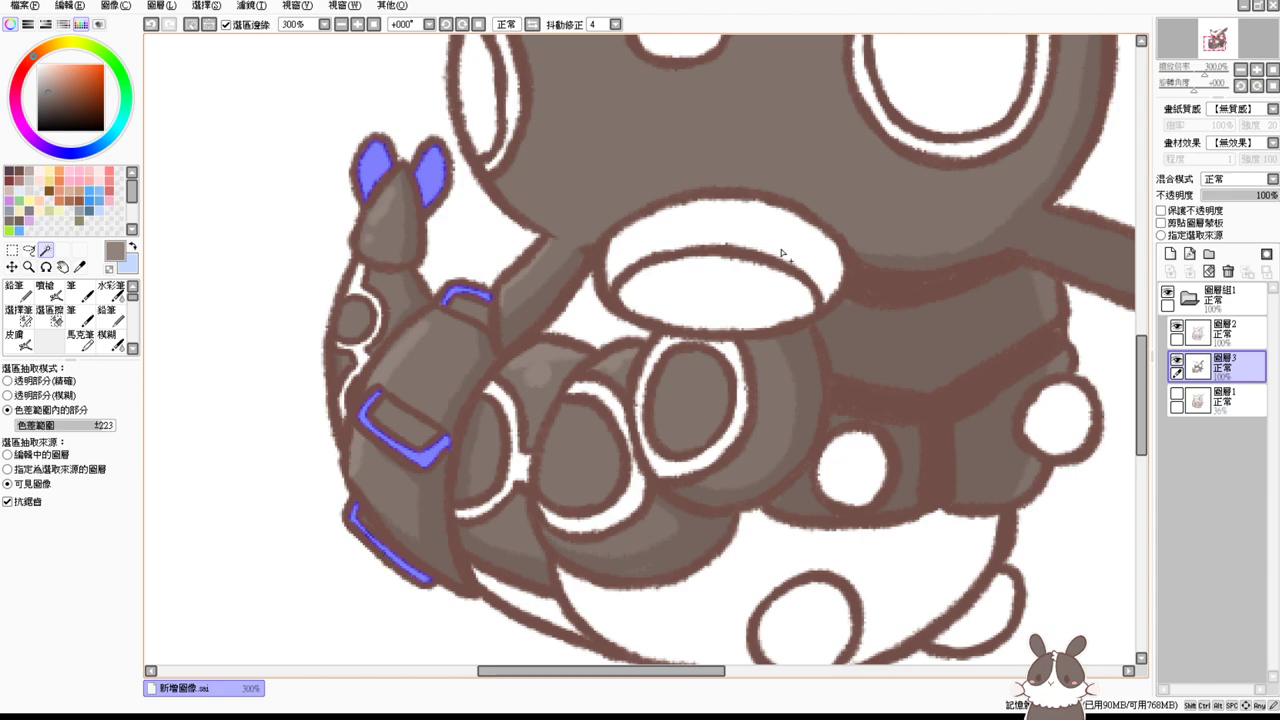
Step: Add both parts of the oval mouth and the Y-shaped antenna to the selection, and fill all selected areas with coral pink
left_click_drag(791, 233, 768, 292)
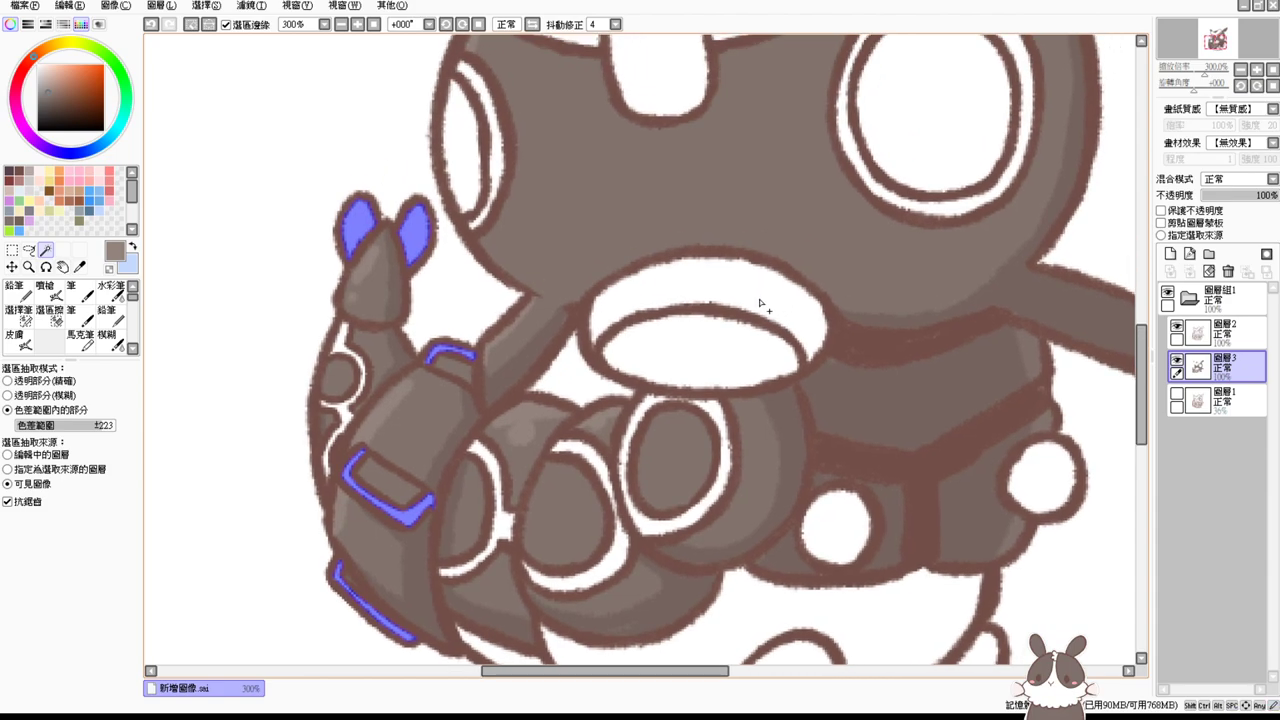
left_click(768, 292, "shift")
left_click(734, 344, "shift")
left_click_drag(751, 193, 692, 309)
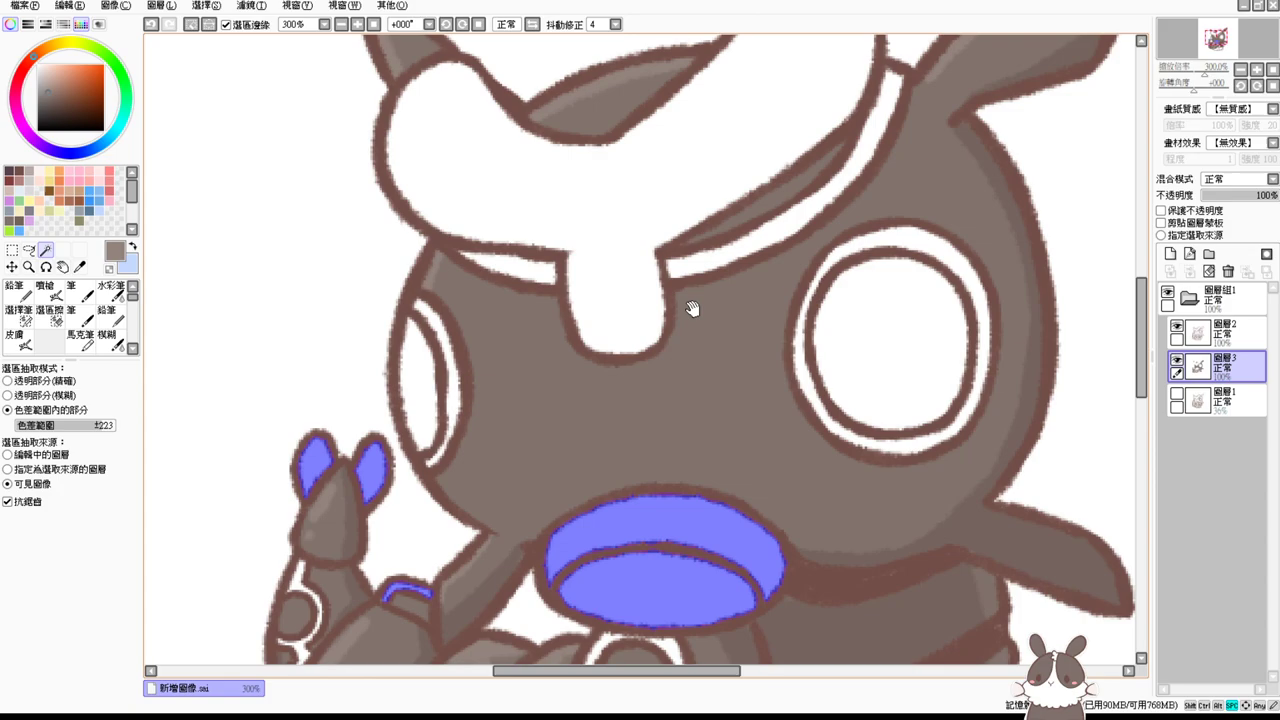
left_click(613, 227, "shift")
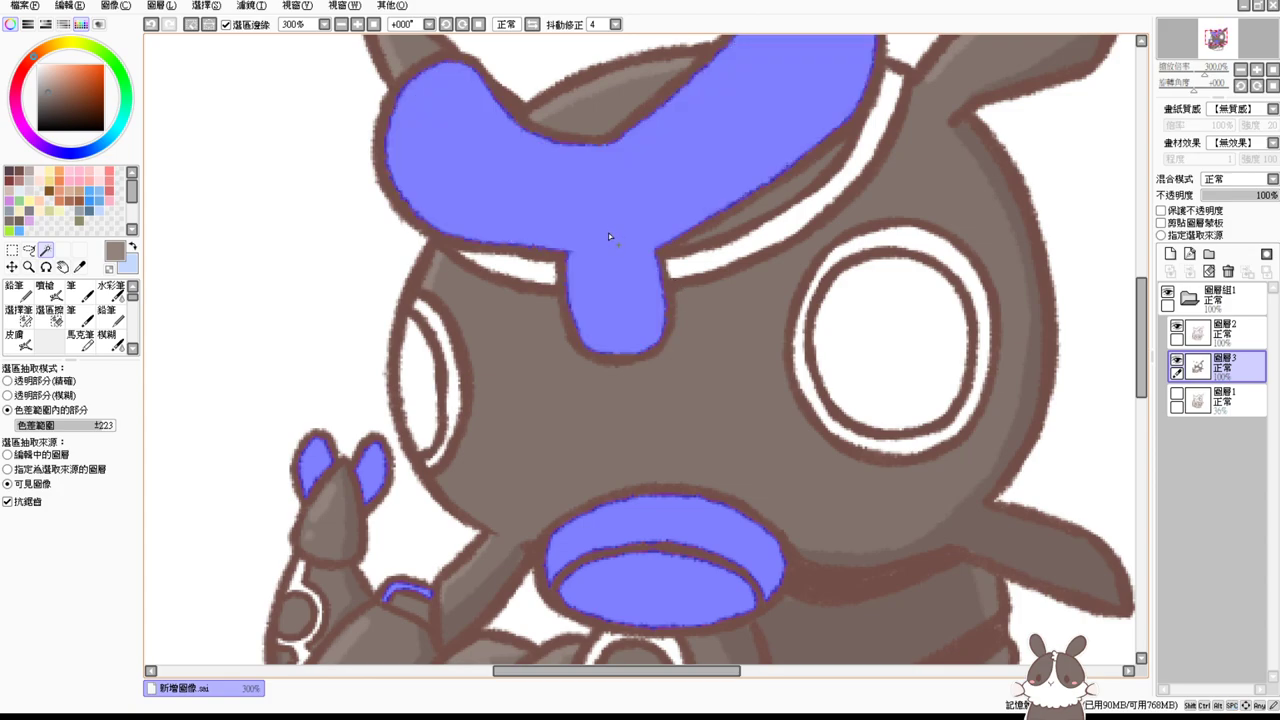
left_click(111, 173)
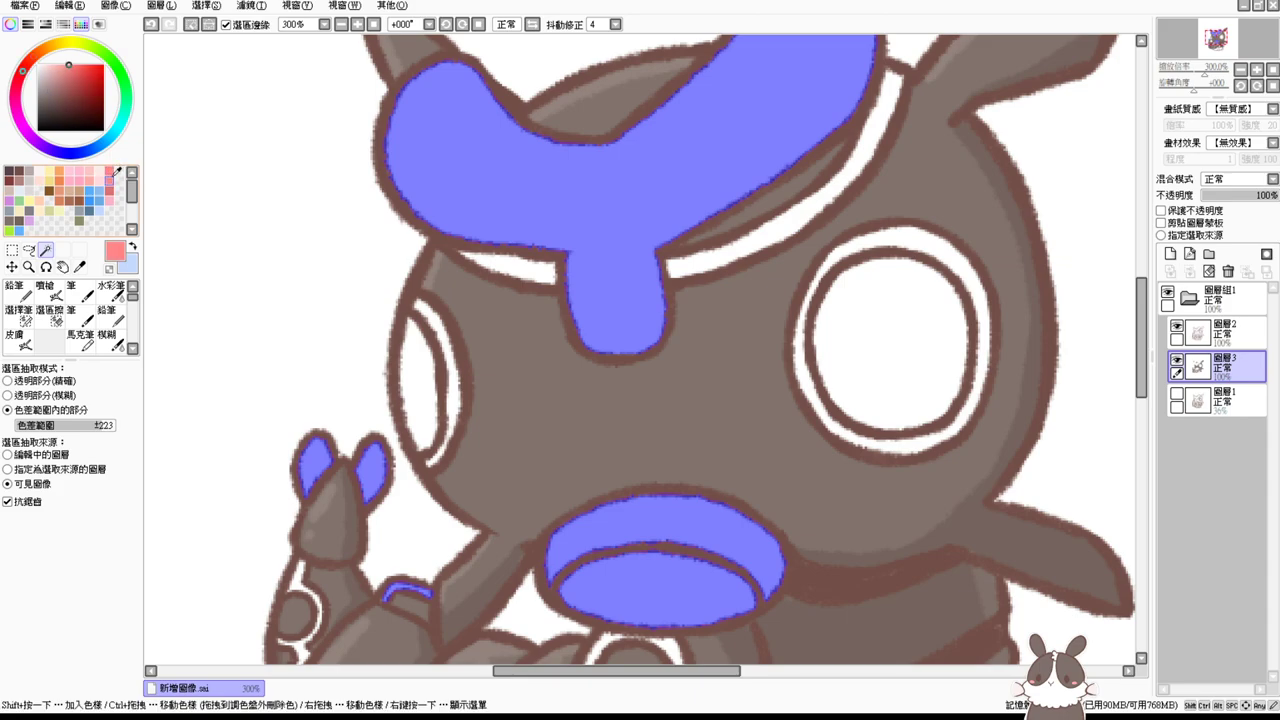
key("ctrl+f")
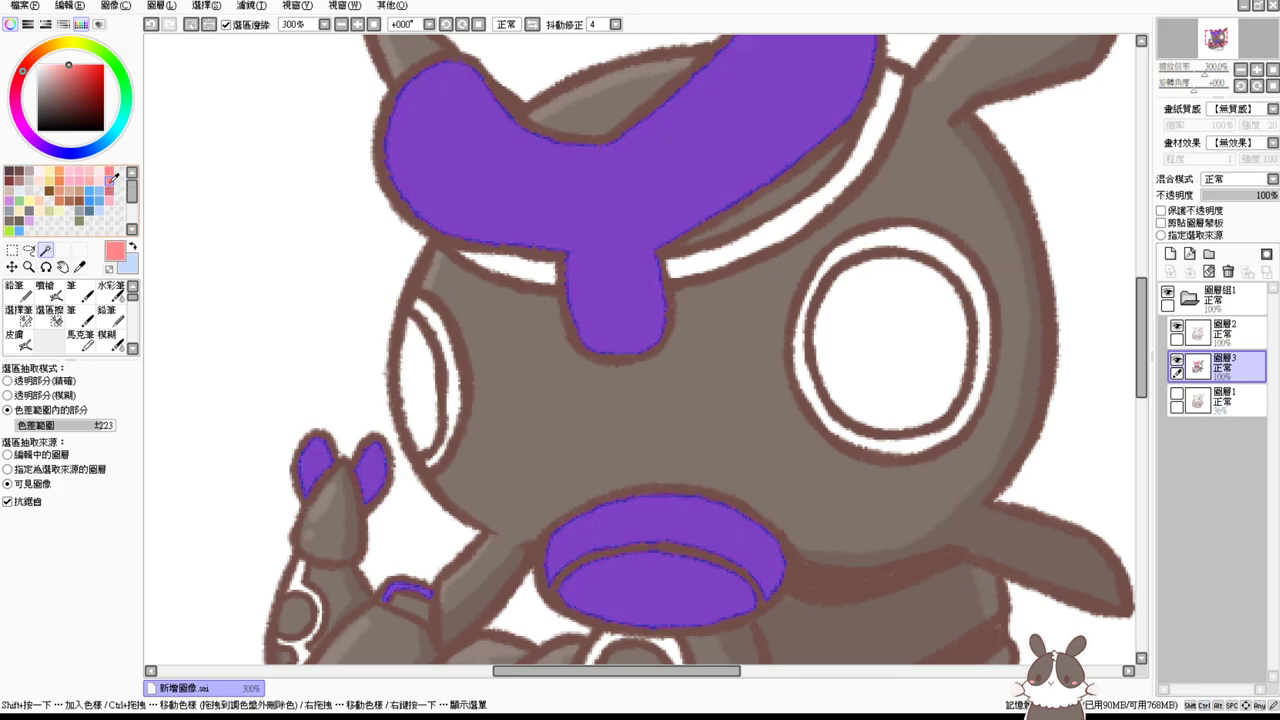
Step: Shade the pink tail-tip lobes and bracket-shaped tail markings in a darker coral red with the airbrush at size 7
left_click(57, 293)
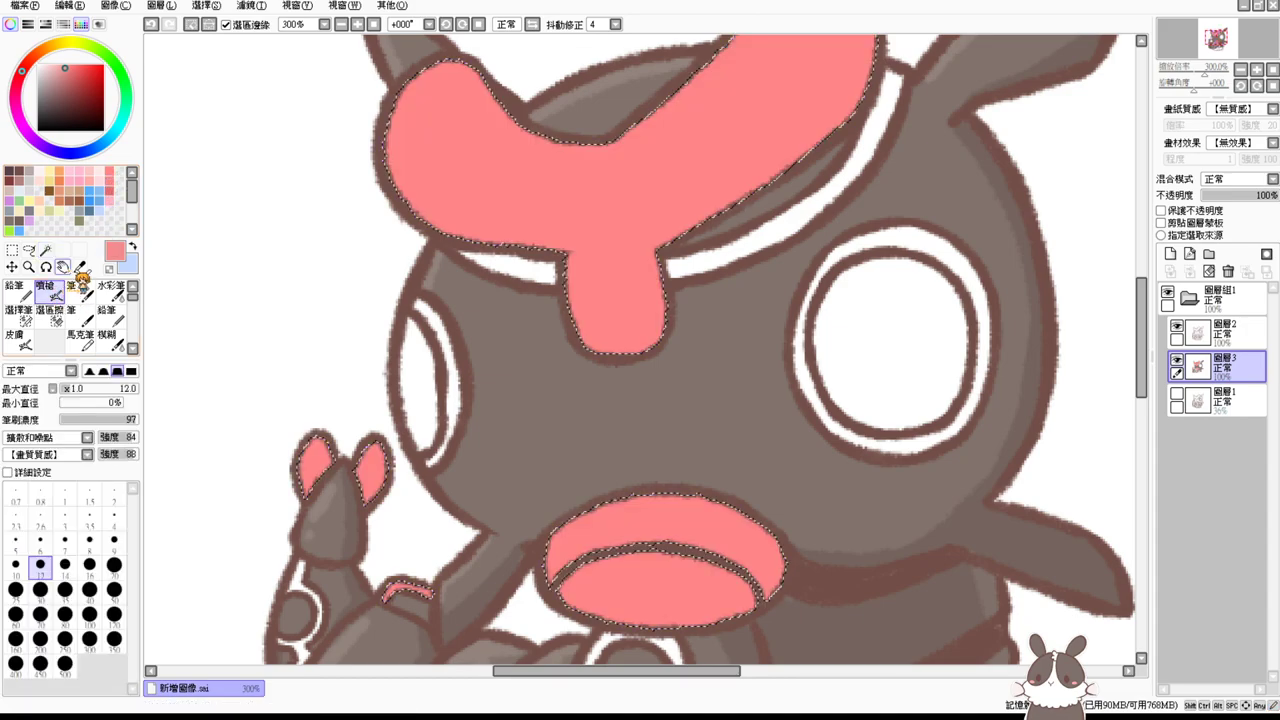
left_click_drag(637, 403, 666, 251)
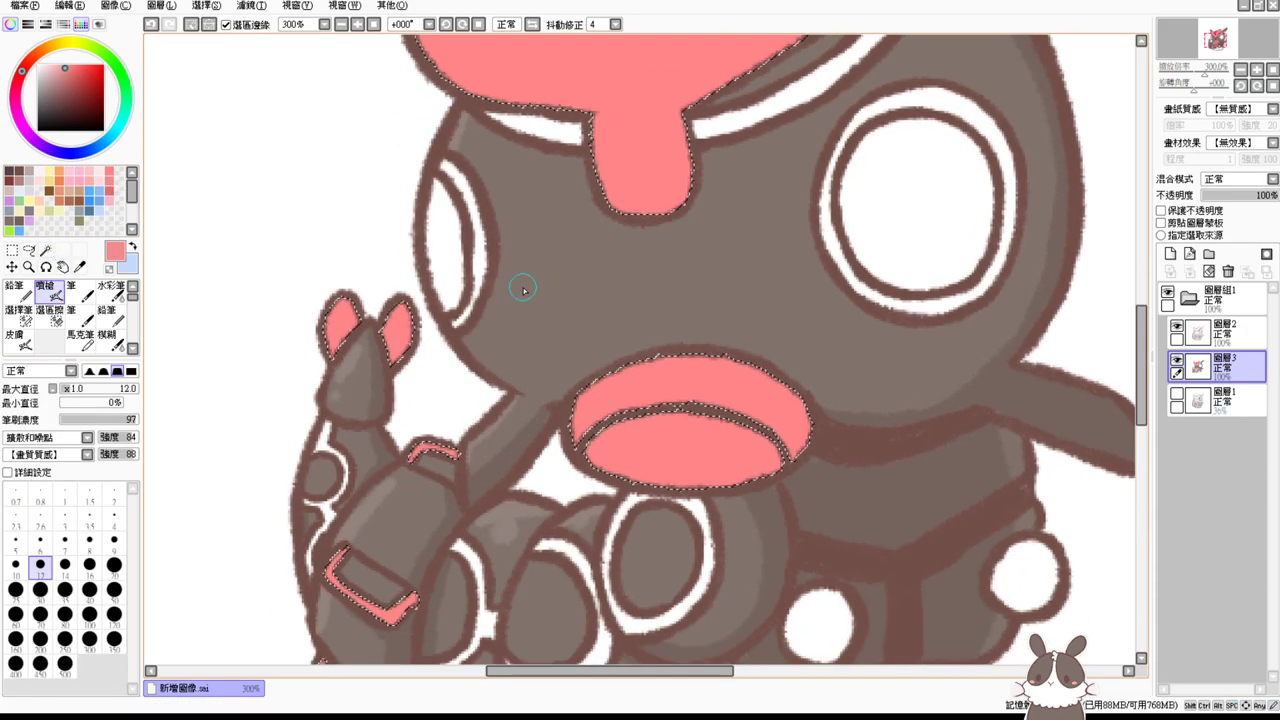
key("bracketleft")
key("bracketleft")
key("bracketleft")
key("bracketleft")
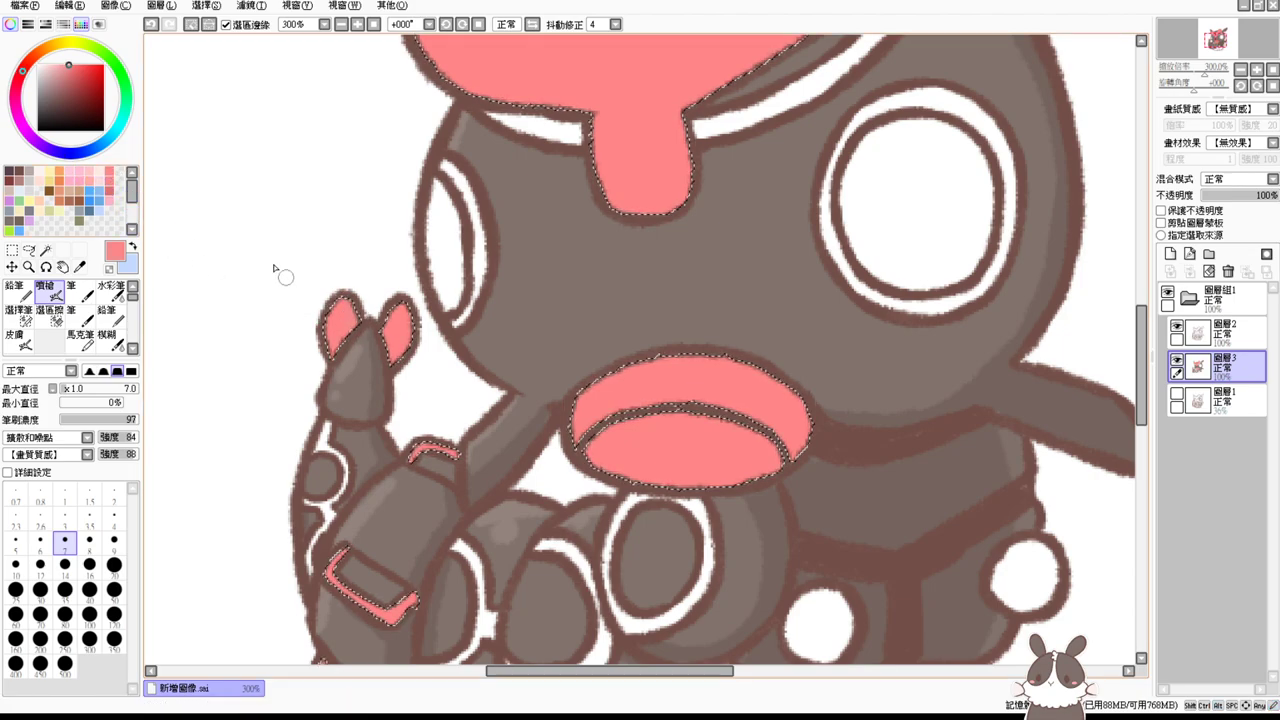
left_click(70, 69)
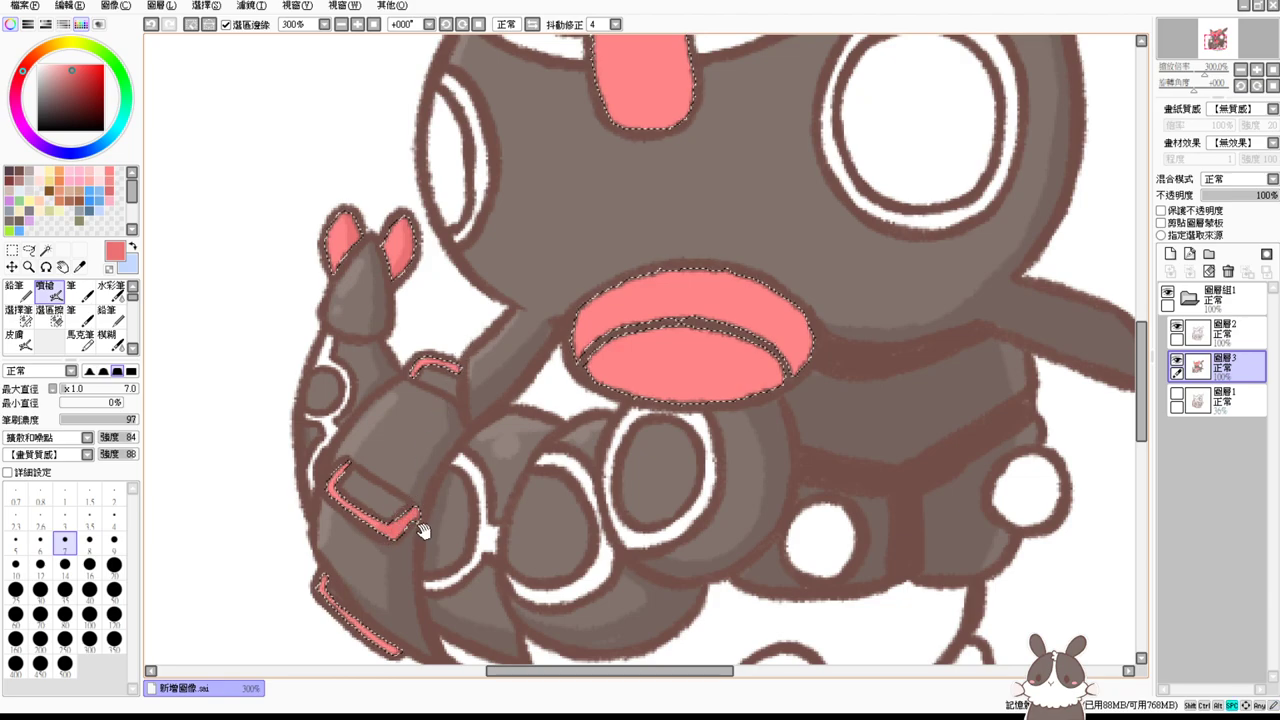
left_click_drag(420, 530, 430, 442)
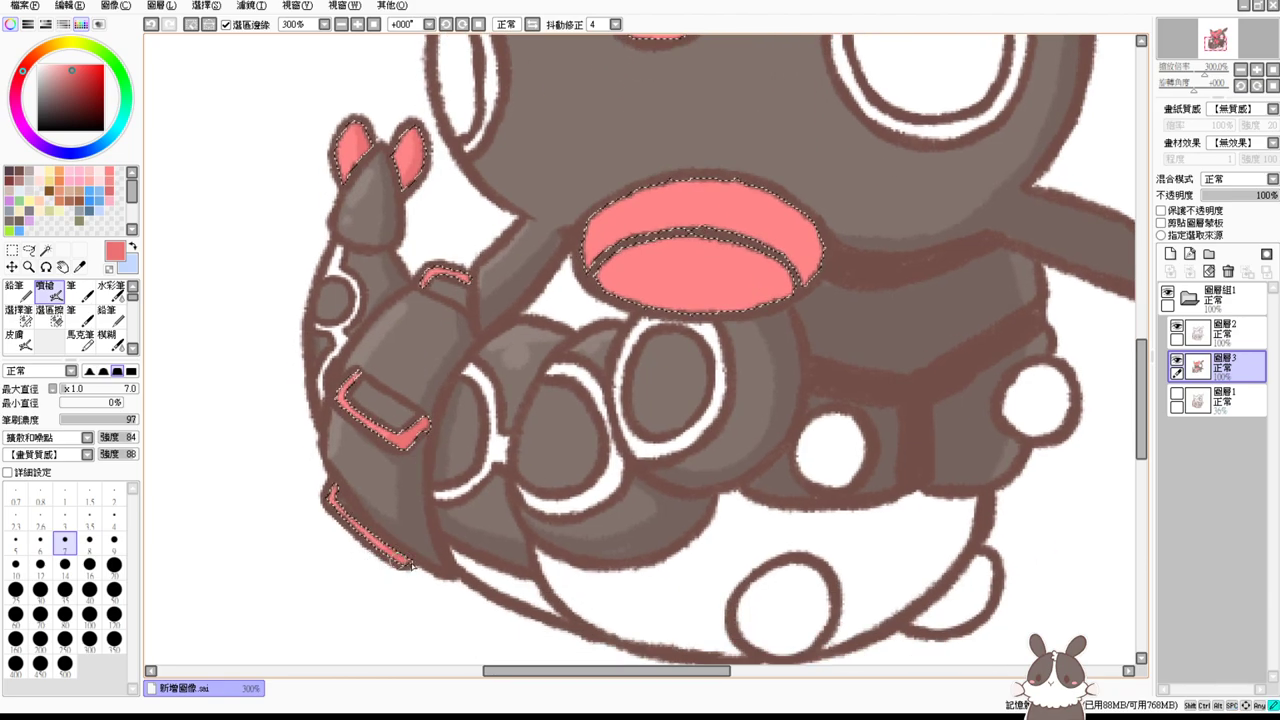
left_click_drag(405, 567, 389, 566)
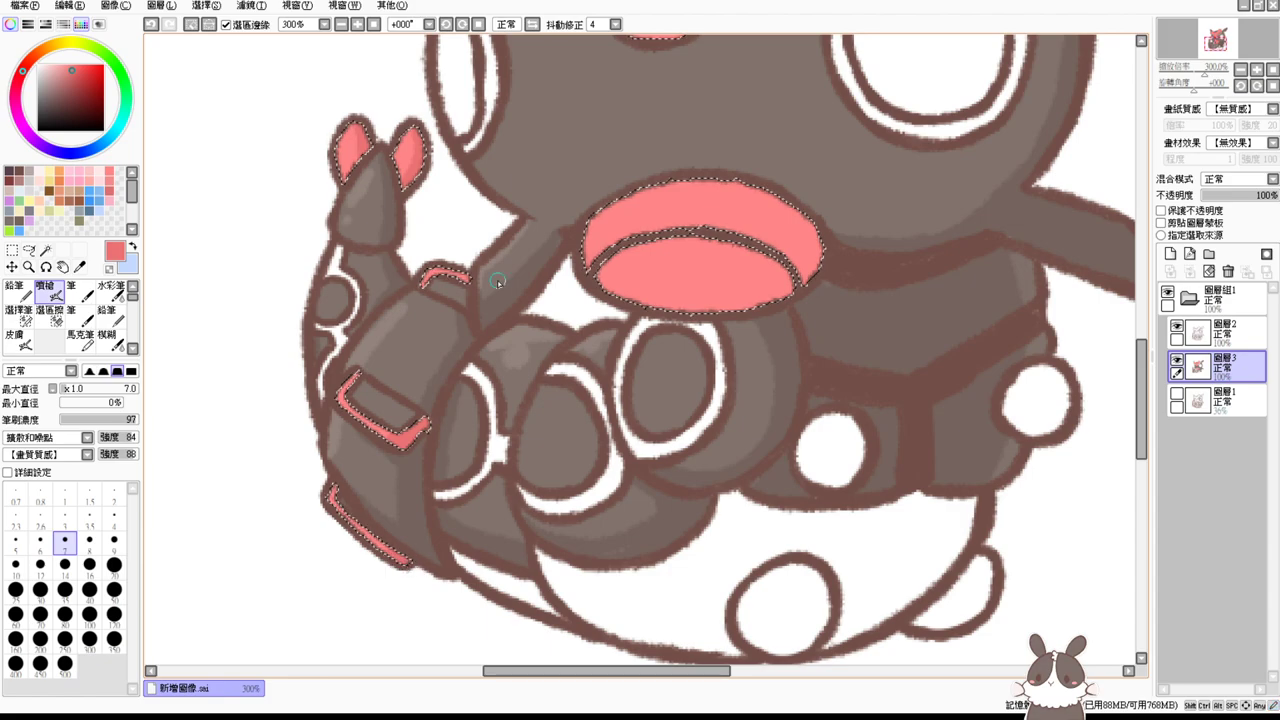
Step: Shade the right side of the mouth's upper part and the whole lower part with the airbrush at size 10
left_click_drag(729, 279, 658, 372)
left_click_drag(702, 325, 709, 331)
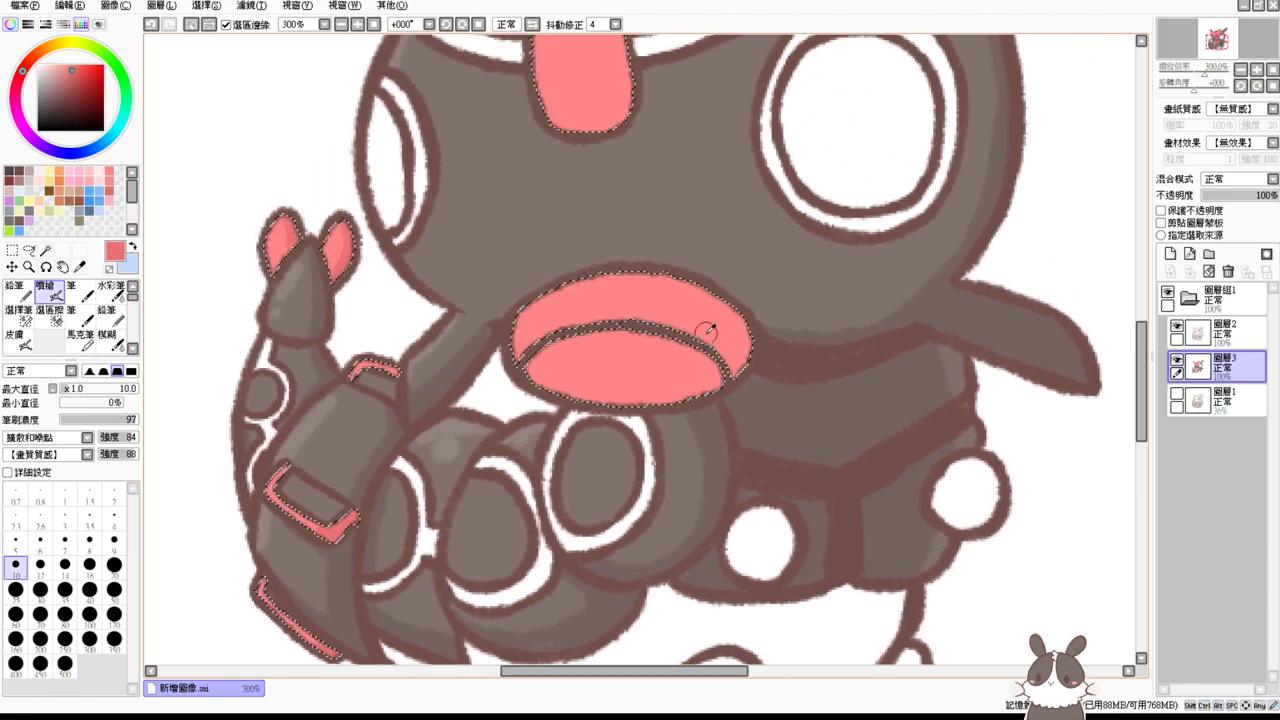
mouse_move(689, 282)
left_mouse_down()
mouse_move(695, 328)
mouse_move(695, 306)
mouse_move(707, 324)
mouse_move(709, 305)
mouse_move(704, 324)
mouse_move(738, 378)
left_mouse_up()
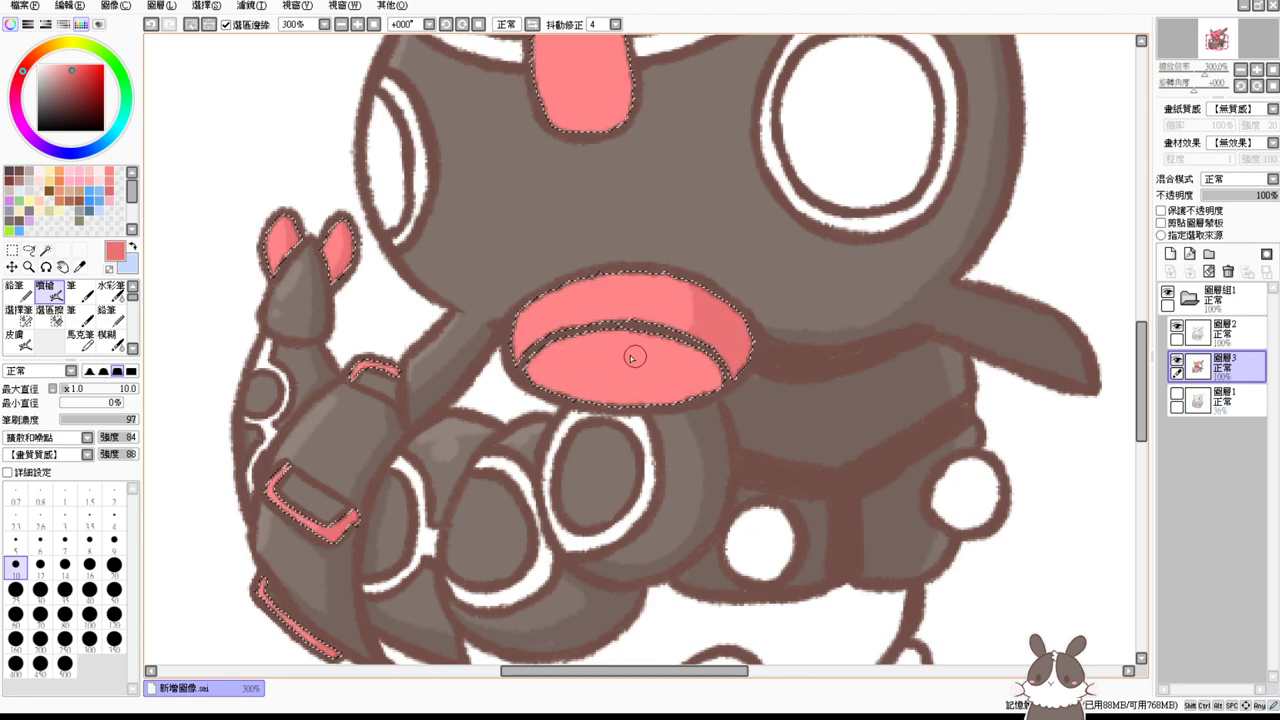
mouse_move(541, 378)
left_mouse_down()
mouse_move(602, 341)
mouse_move(624, 392)
mouse_move(630, 352)
mouse_move(548, 383)
left_mouse_up()
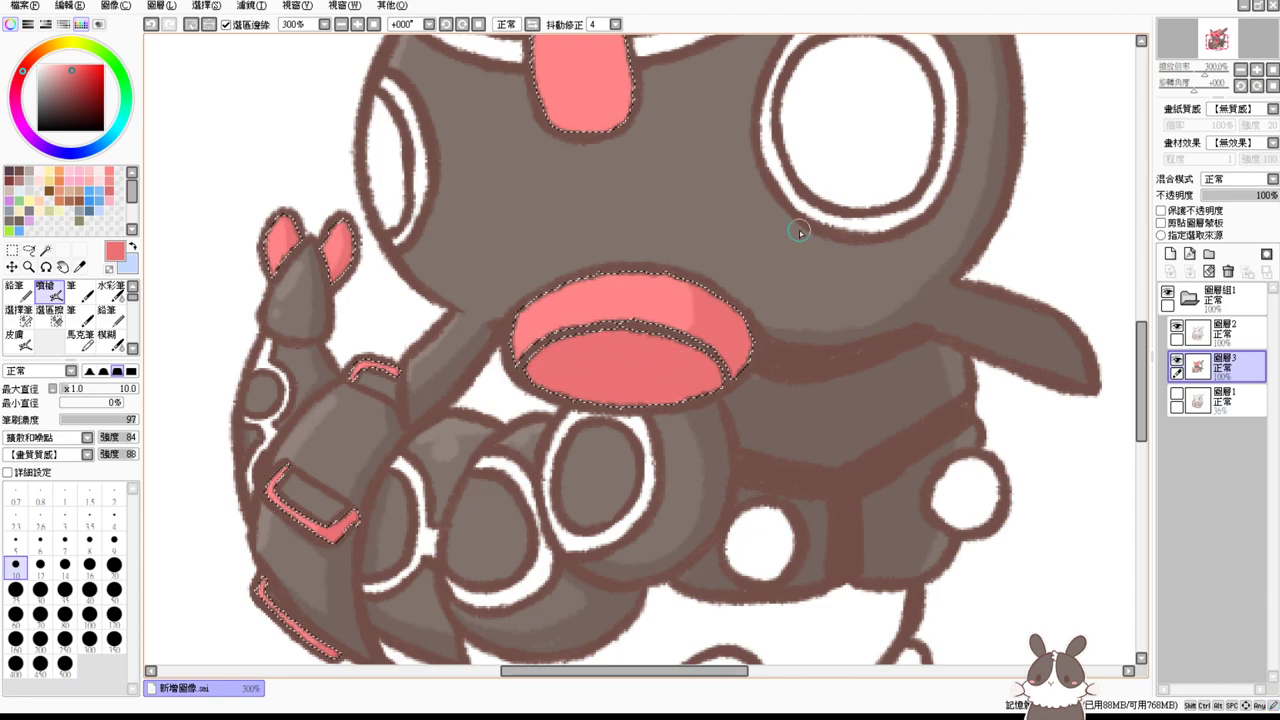
Step: Undo the first antenna shading stroke and shade the right and lower edges of its right arm with the airbrush at size 15
left_click_drag(780, 195, 766, 368)
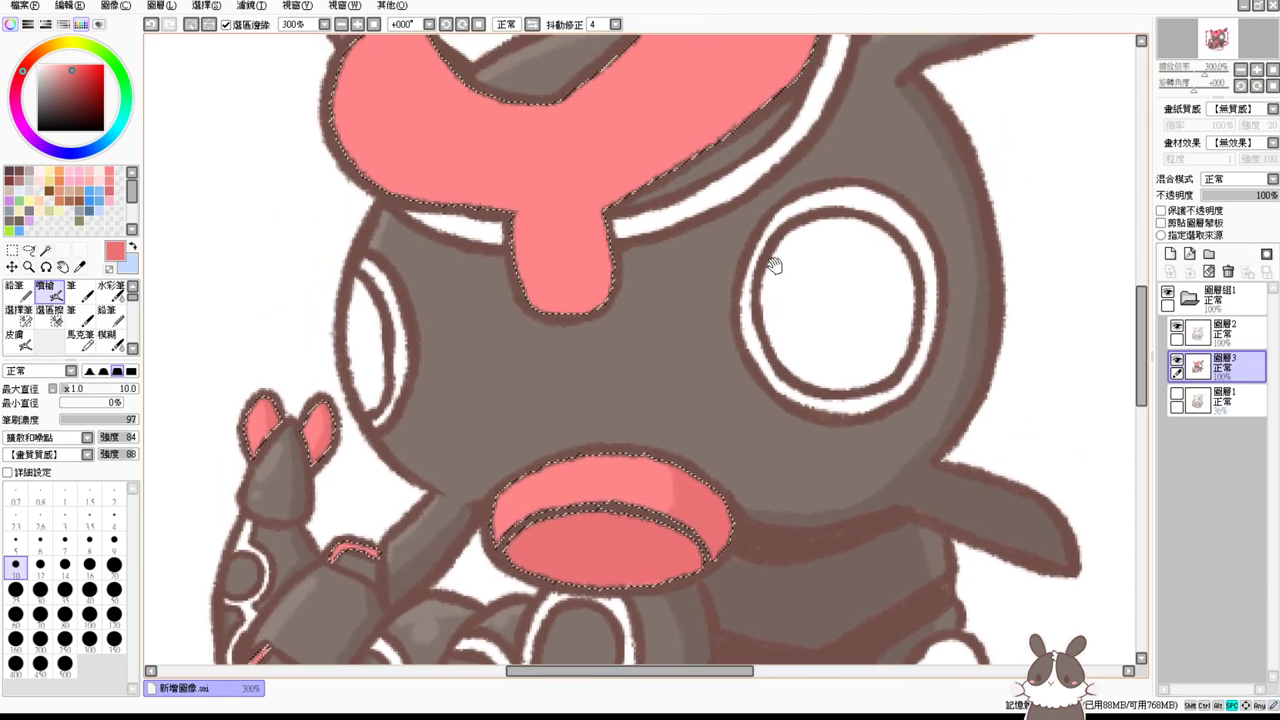
left_click_drag(772, 264, 779, 328)
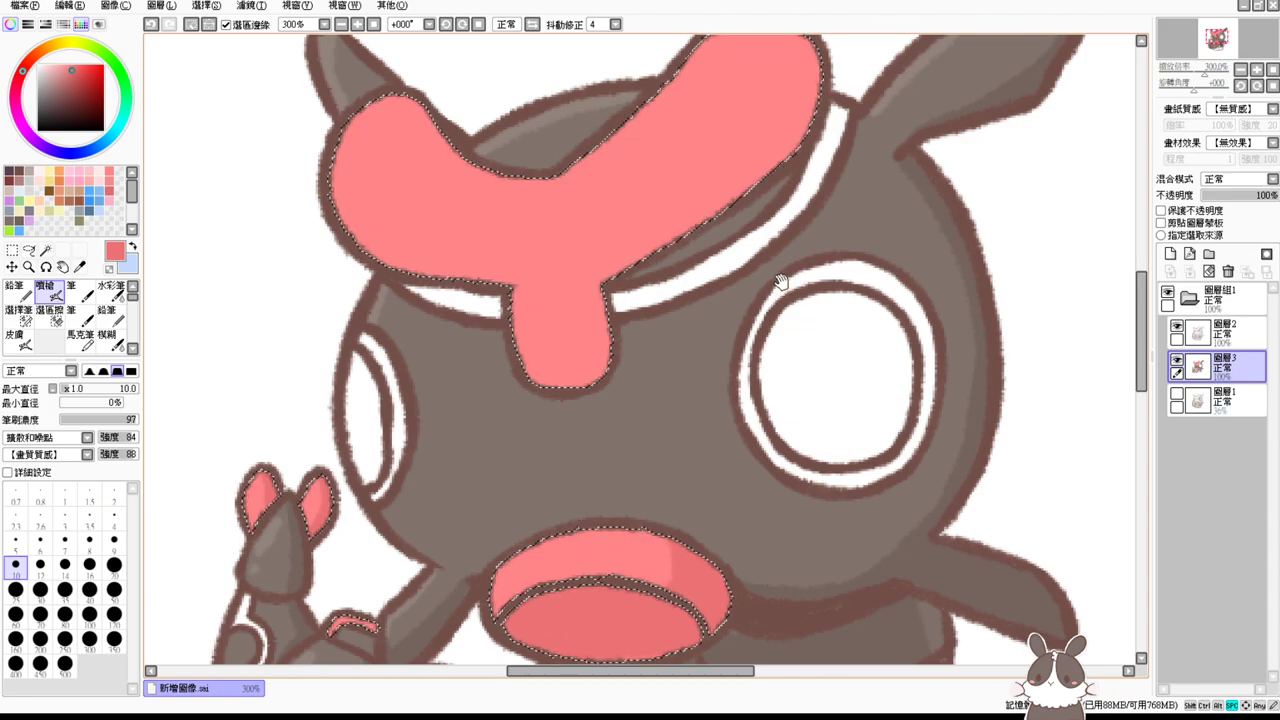
scroll(784, 278, "up", 1)
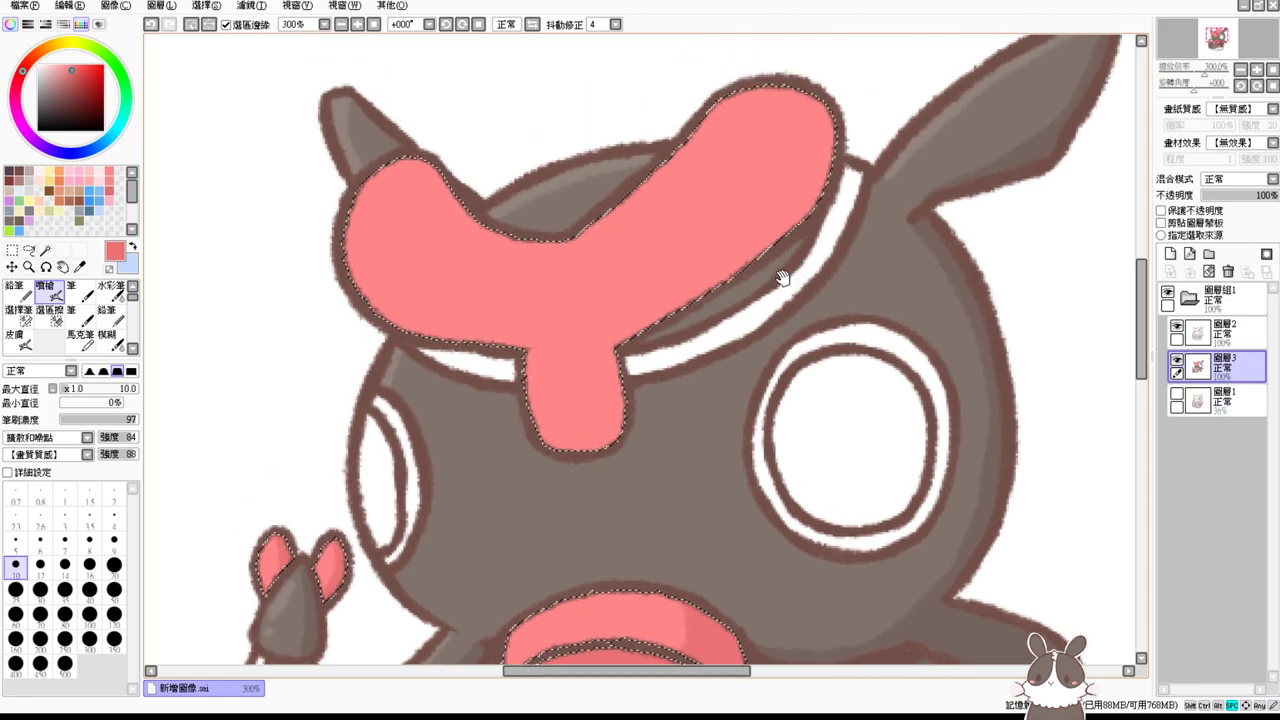
mouse_move(781, 156)
left_mouse_down()
mouse_move(804, 138)
mouse_move(793, 216)
left_mouse_up()
key("ctrl+z")
left_click_drag(768, 86, 786, 233)
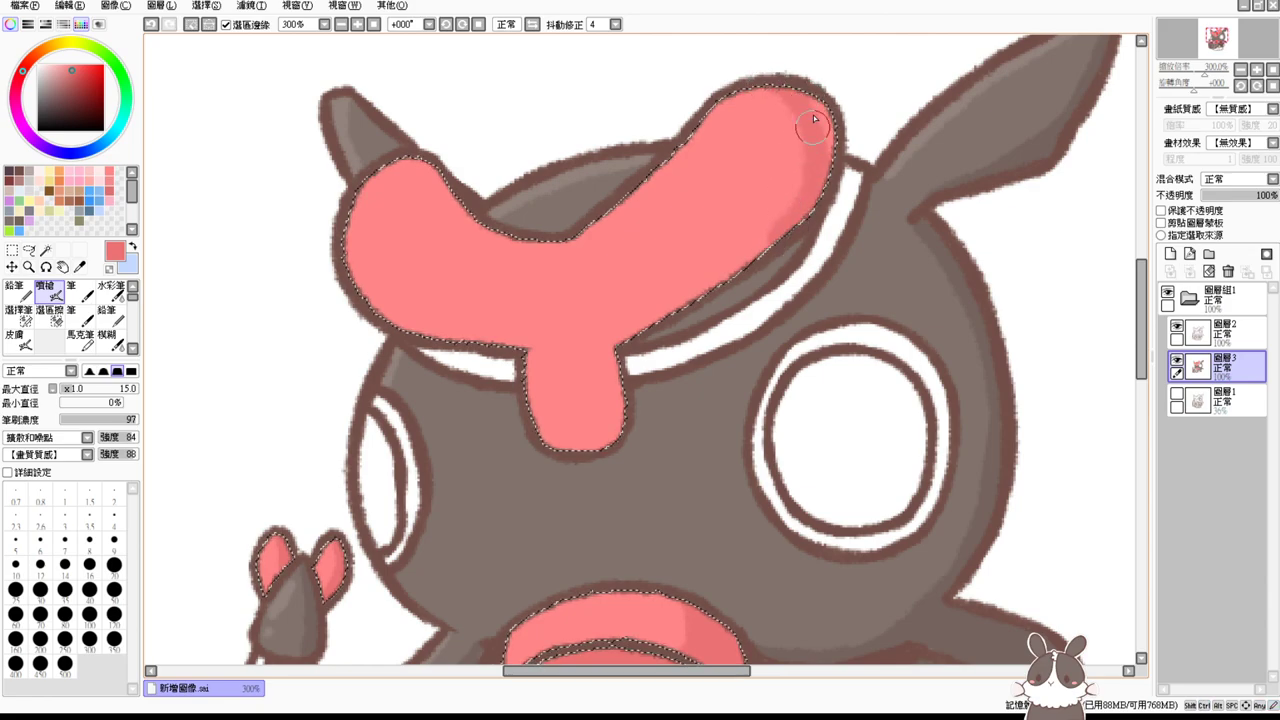
mouse_move(814, 120)
left_mouse_down()
mouse_move(806, 89)
mouse_move(816, 146)
mouse_move(657, 313)
mouse_move(786, 209)
mouse_move(700, 271)
left_mouse_up()
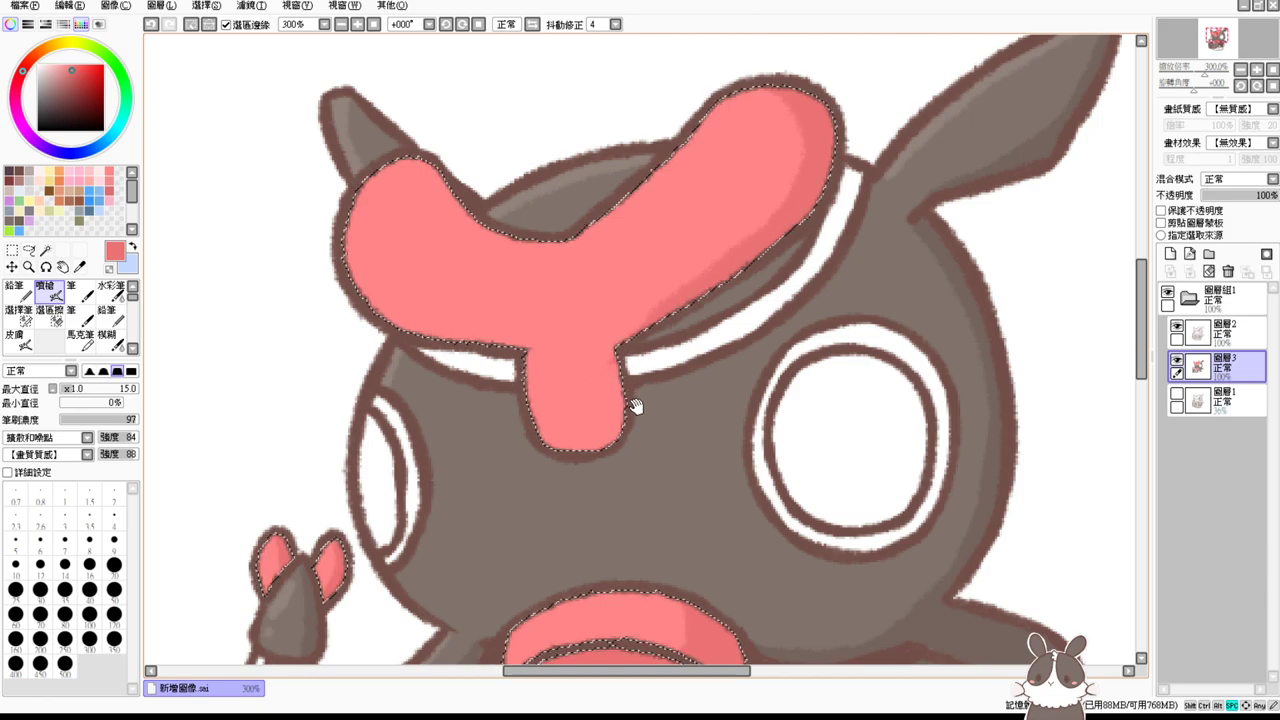
Step: Shade the lower edge of the antenna's stem and the underside of its left arm in darker coral red with the airbrush at size 15
mouse_move(640, 414)
left_mouse_down()
mouse_move(664, 399)
mouse_move(663, 381)
left_mouse_up()
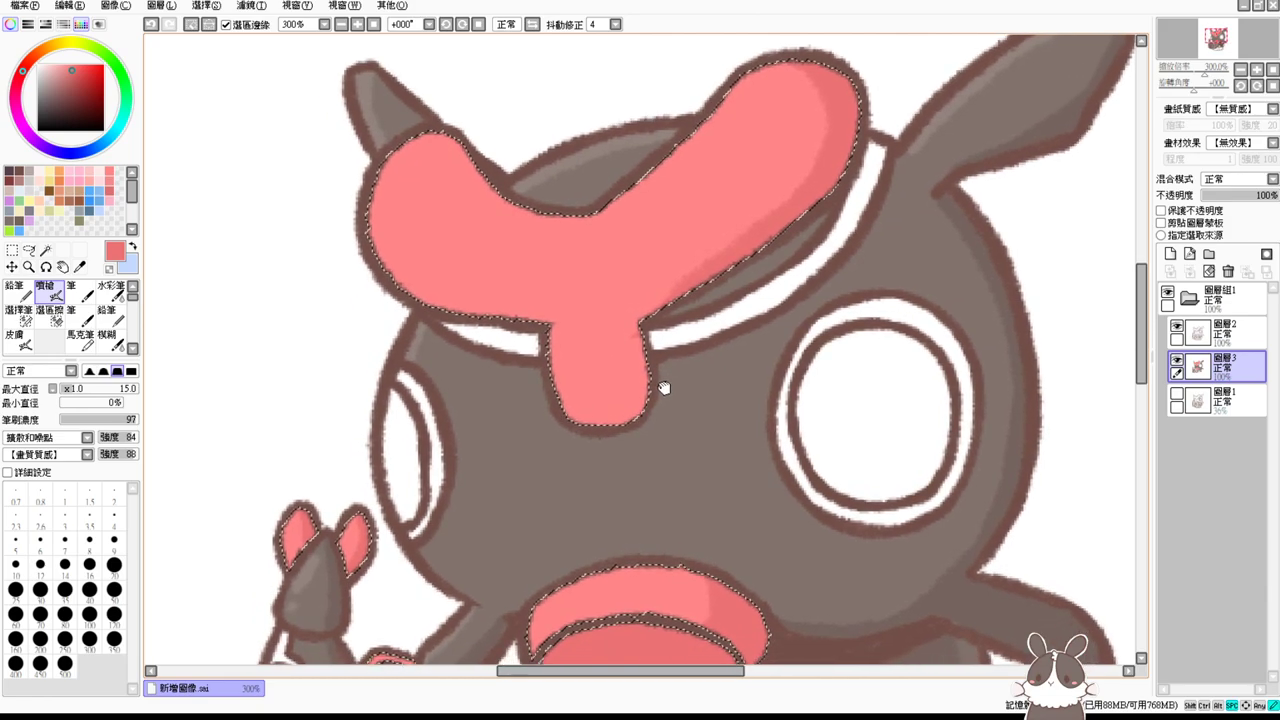
left_click_drag(546, 398, 677, 371)
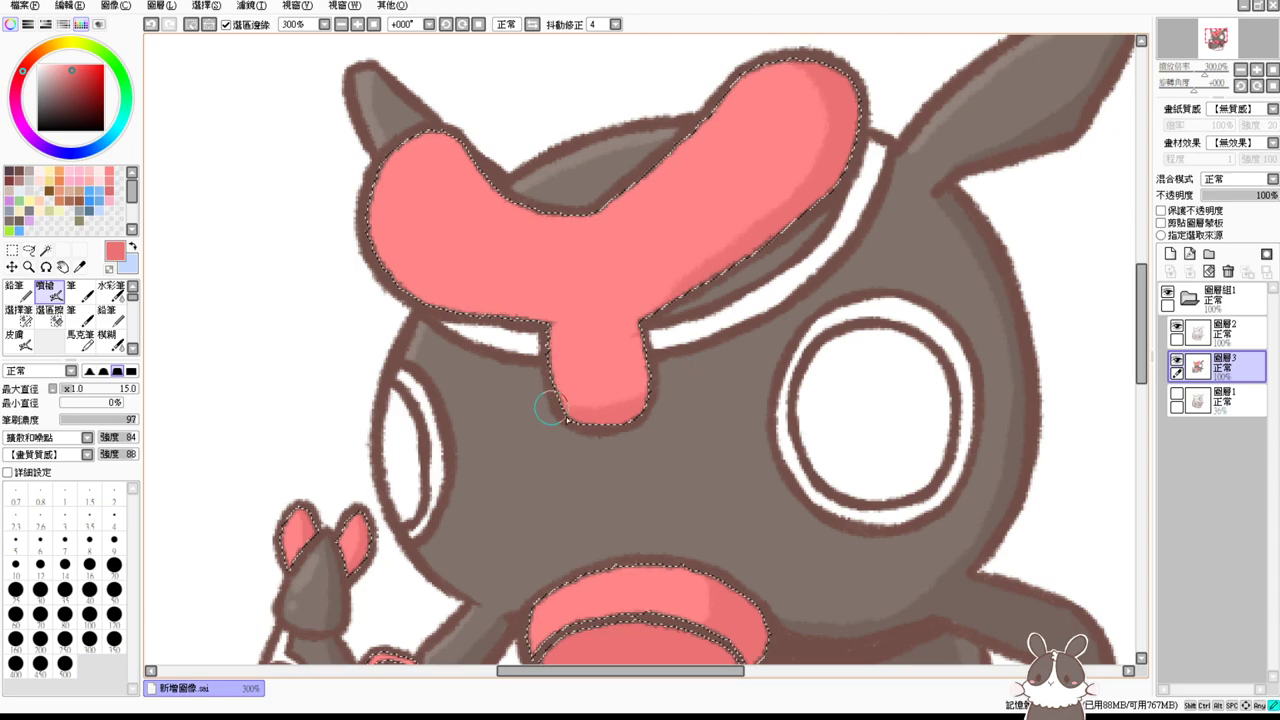
mouse_move(550, 406)
left_mouse_down()
mouse_move(646, 329)
mouse_move(644, 425)
left_mouse_up()
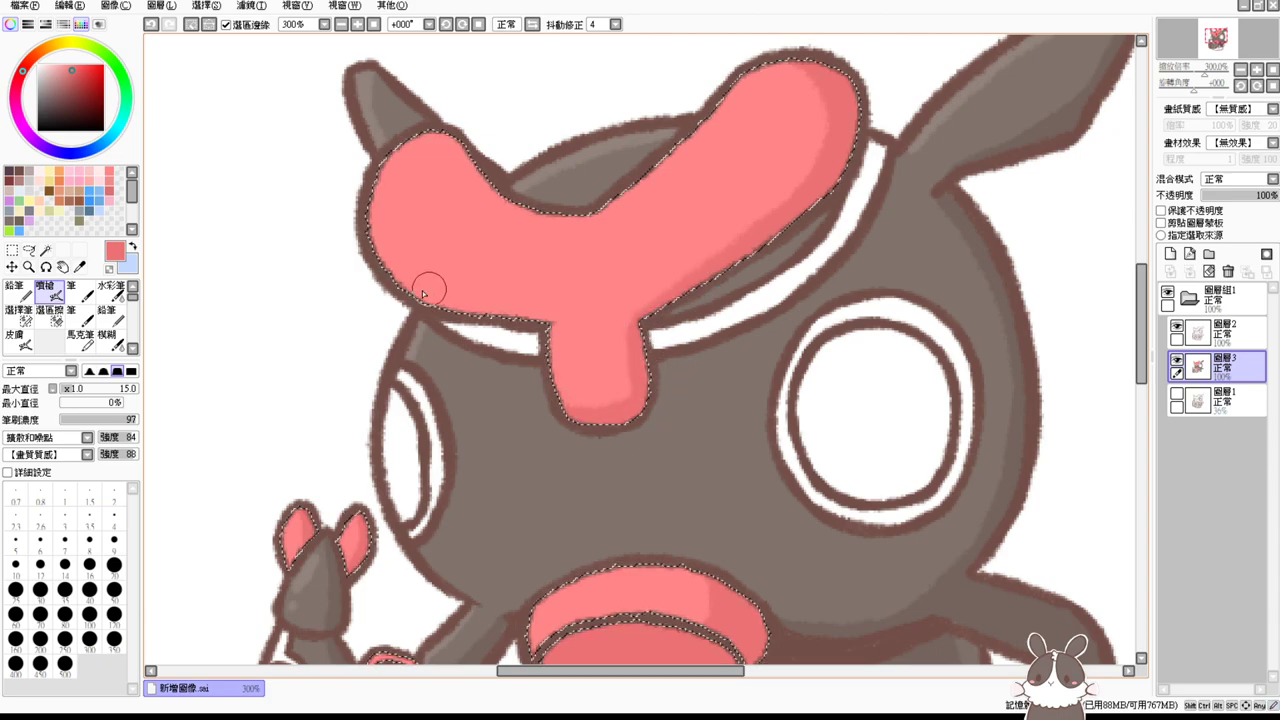
Step: Sample the antenna's coral pink, lighten it, and airbrush highlights on the tip of the left arm and the upper edge of the right arm
right_click(423, 189)
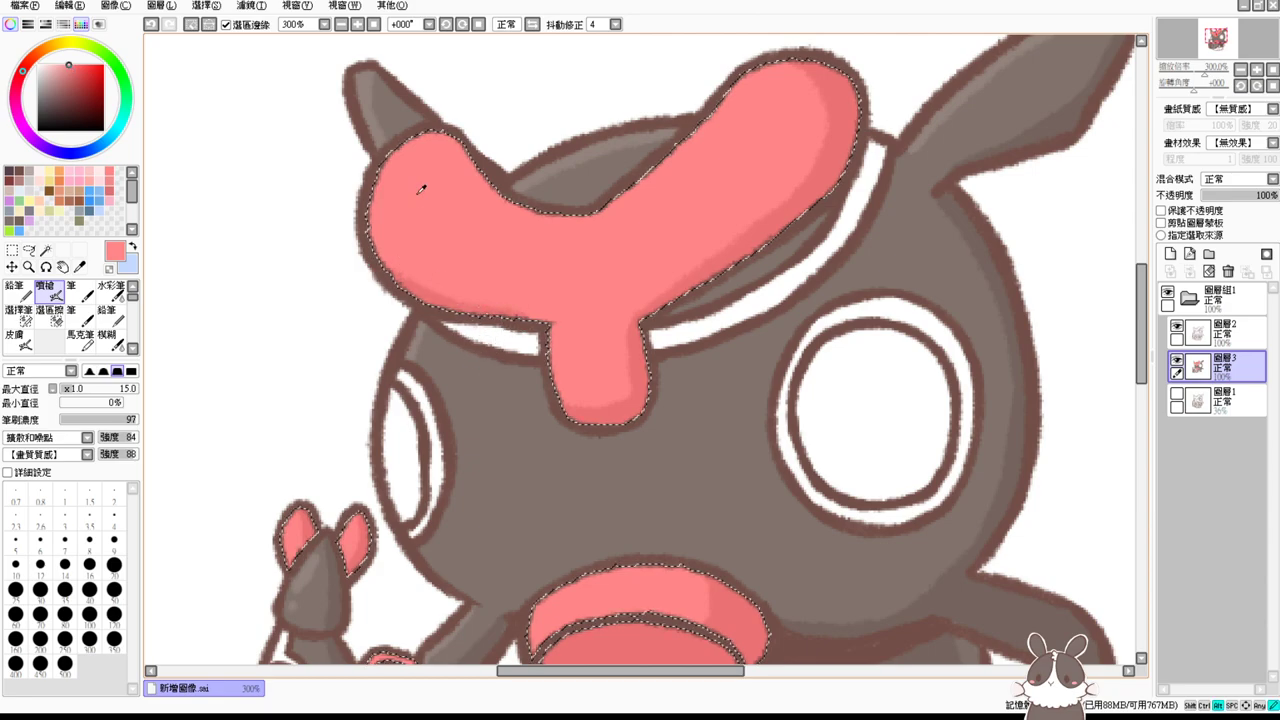
left_click(60, 65)
left_click(60, 65)
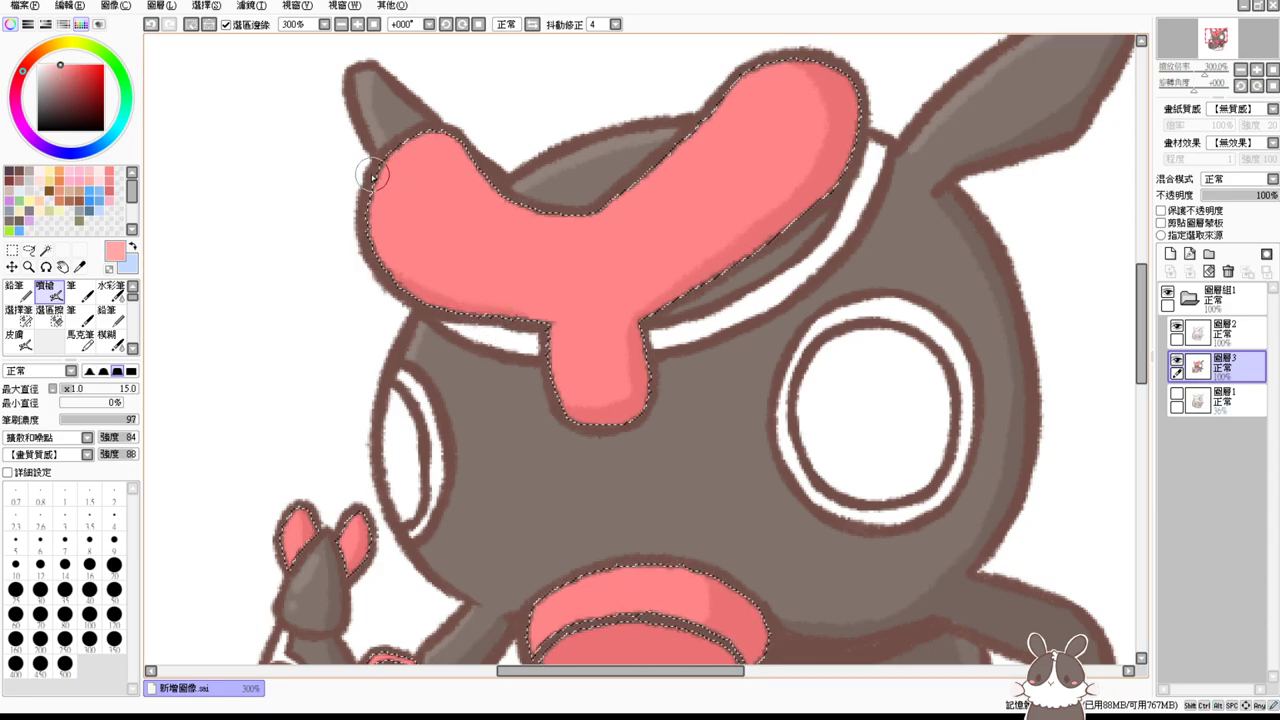
mouse_move(371, 171)
left_mouse_down()
mouse_move(406, 179)
mouse_move(426, 158)
mouse_move(398, 183)
mouse_move(409, 143)
left_mouse_up()
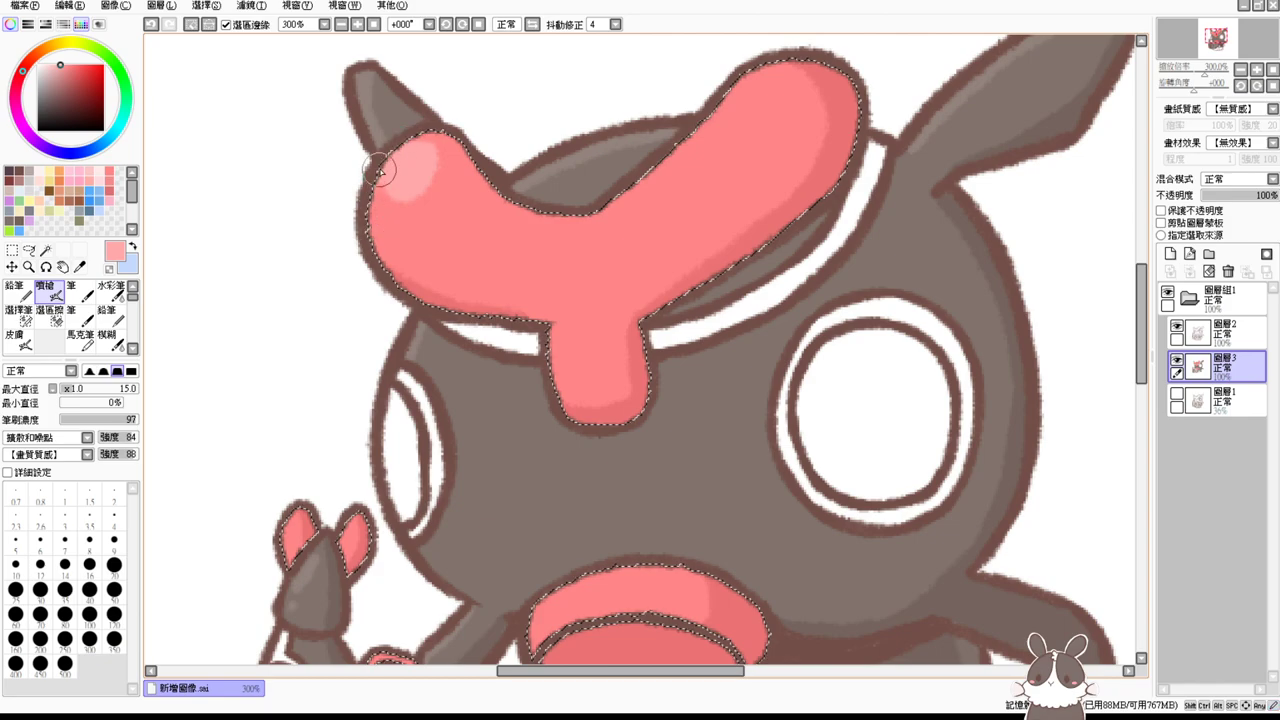
left_click_drag(758, 70, 684, 139)
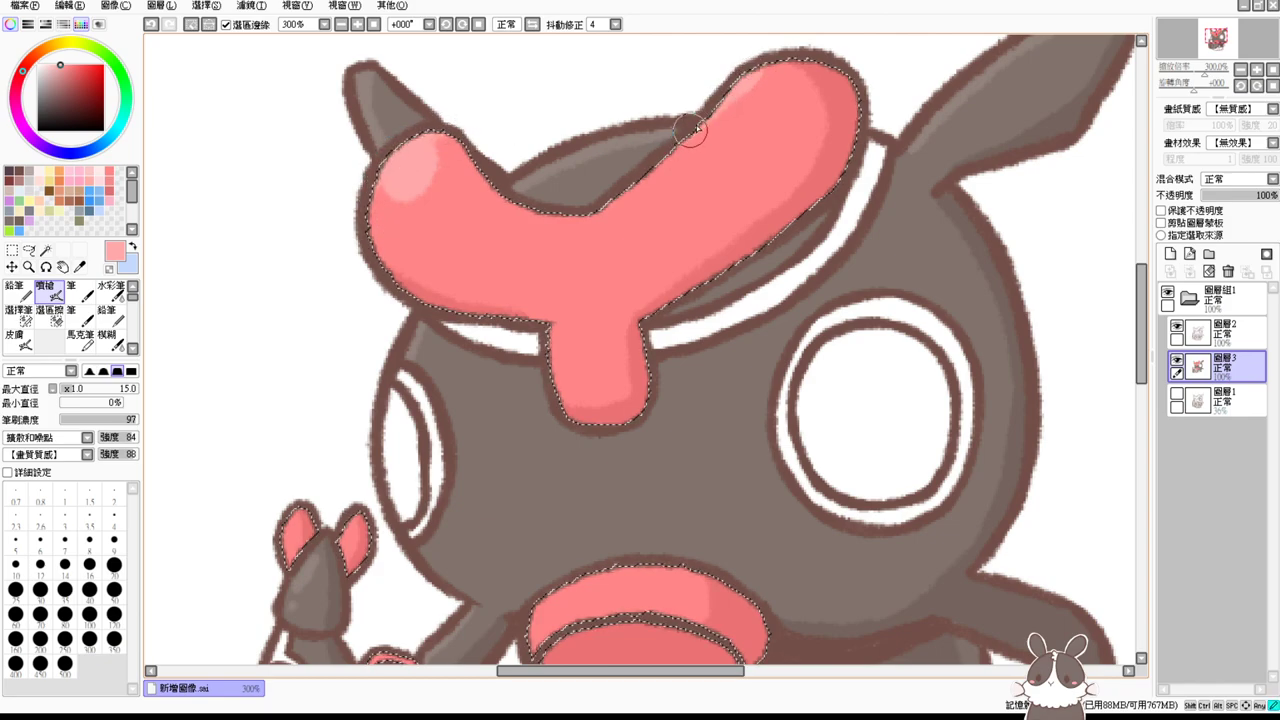
mouse_move(654, 256)
left_mouse_down()
mouse_move(688, 168)
mouse_move(746, 84)
left_mouse_up()
left_click_drag(562, 72, 554, 160)
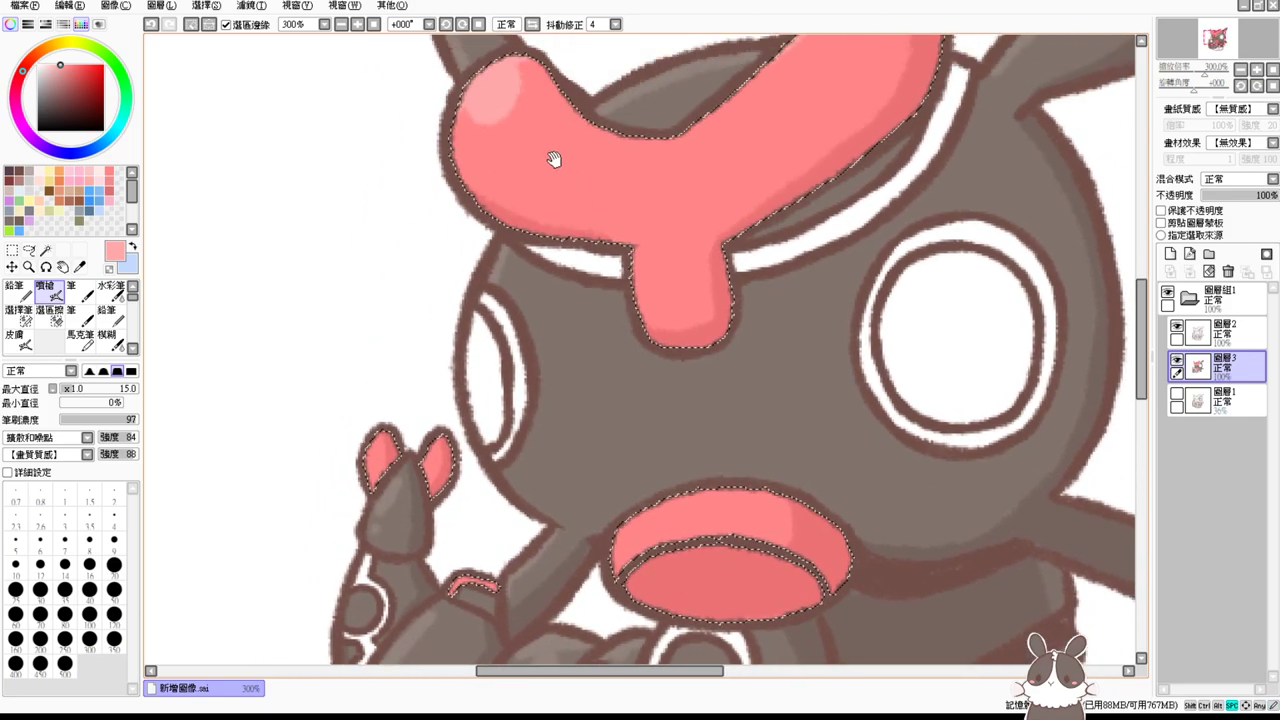
left_click(518, 128)
Step: Airbrush light pink highlights on the tail-tip lobes and the bracket-shaped tail markings, and clear the selection
left_click_drag(555, 402, 541, 302)
scroll(540, 302, "down", 3)
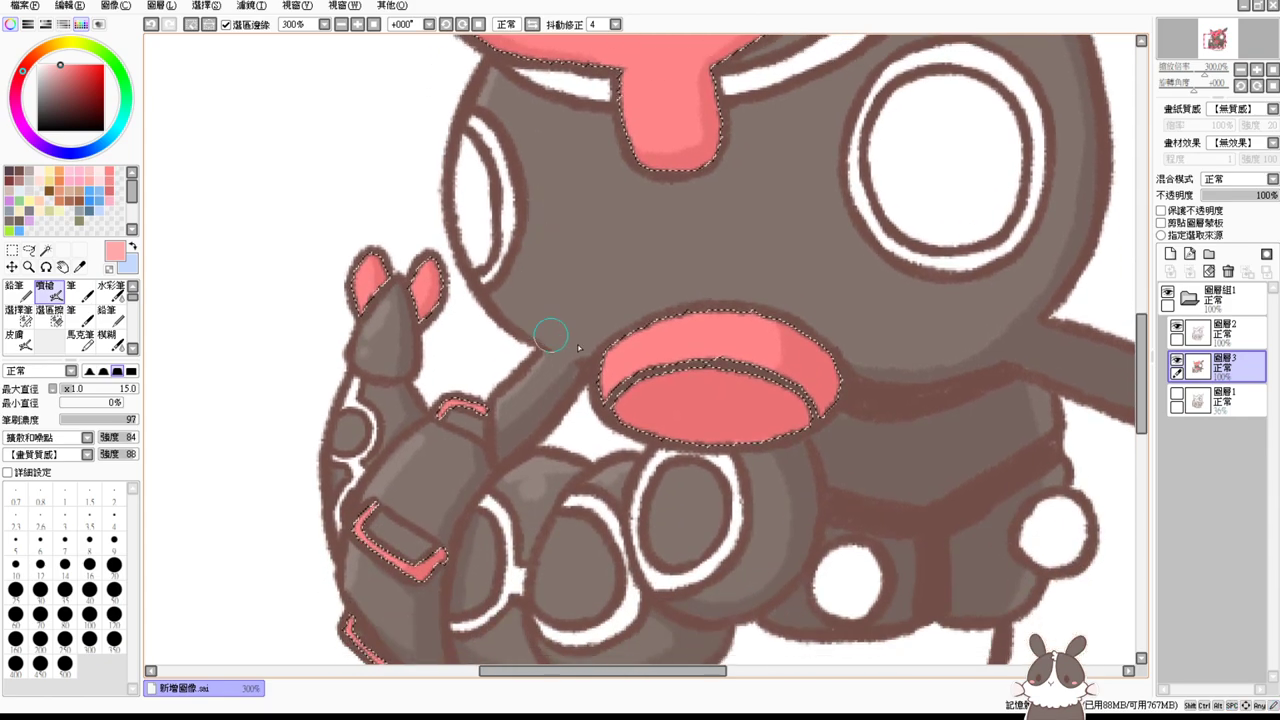
mouse_move(368, 297)
left_mouse_down()
mouse_move(366, 257)
mouse_move(363, 312)
left_mouse_up()
left_click_drag(424, 277, 412, 292)
left_click_drag(389, 368, 394, 303)
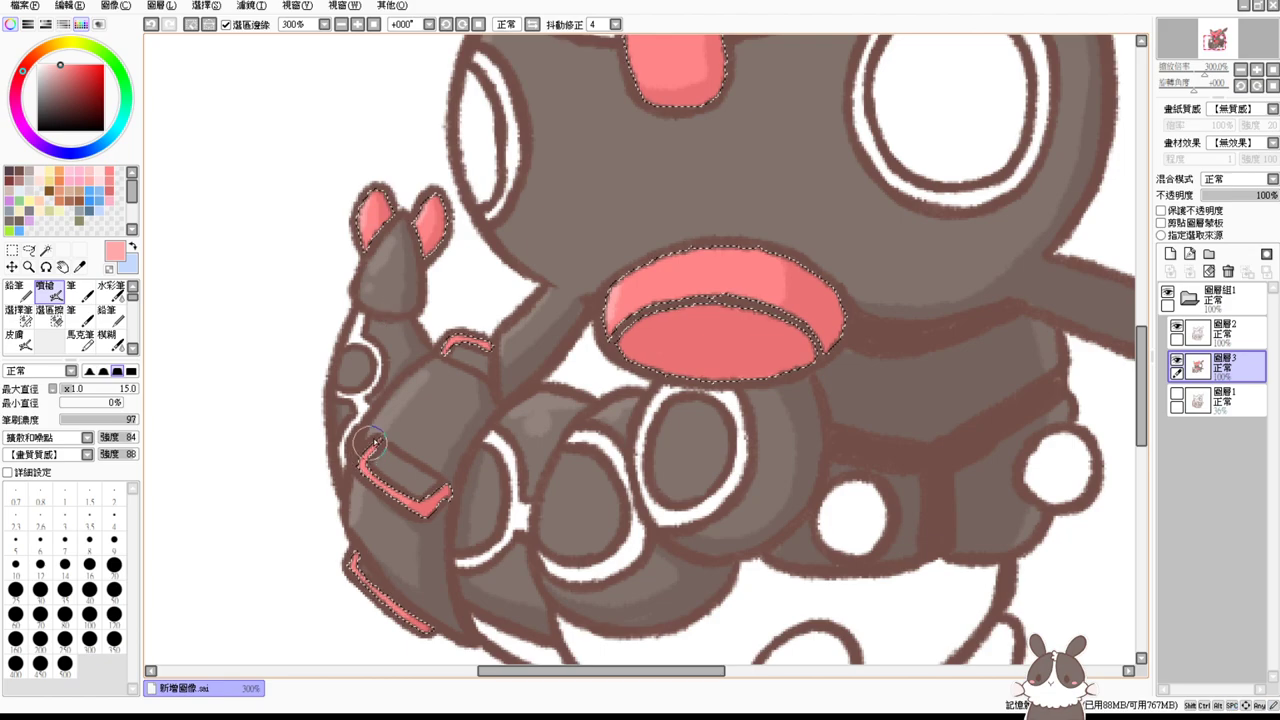
left_click_drag(380, 442, 349, 478)
left_click_drag(444, 346, 476, 338)
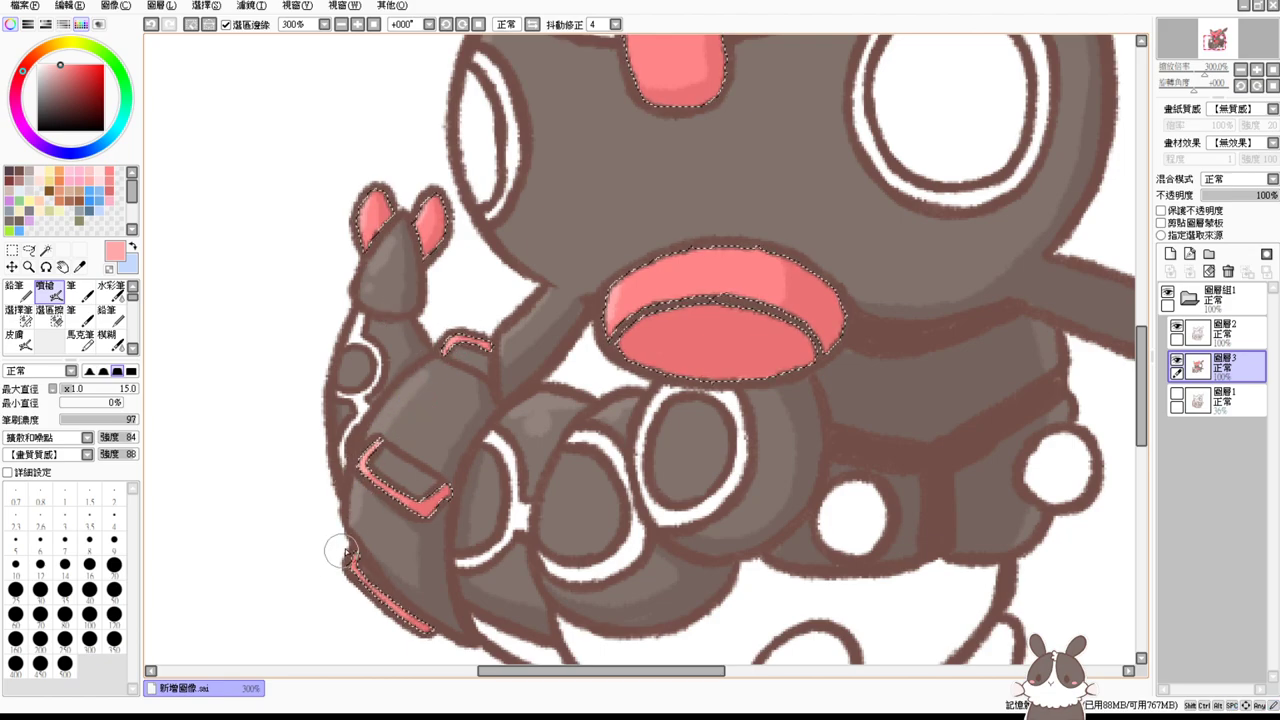
key("ctrl+d")
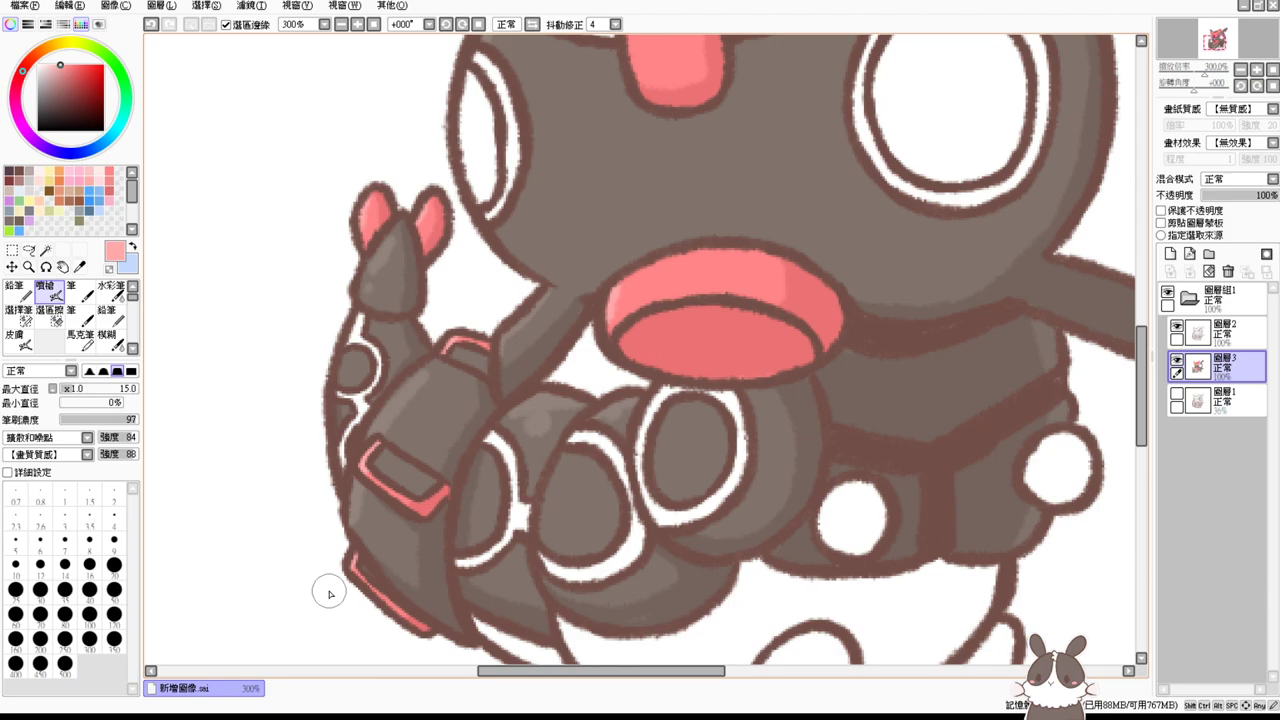
Step: Select both parts of the white forehead band and the white rings around both eyes with the Magic Wand, undoing the accidental whole-body selection
key("space")
left_click_drag(914, 206, 866, 320)
left_click_drag(872, 270, 847, 378)
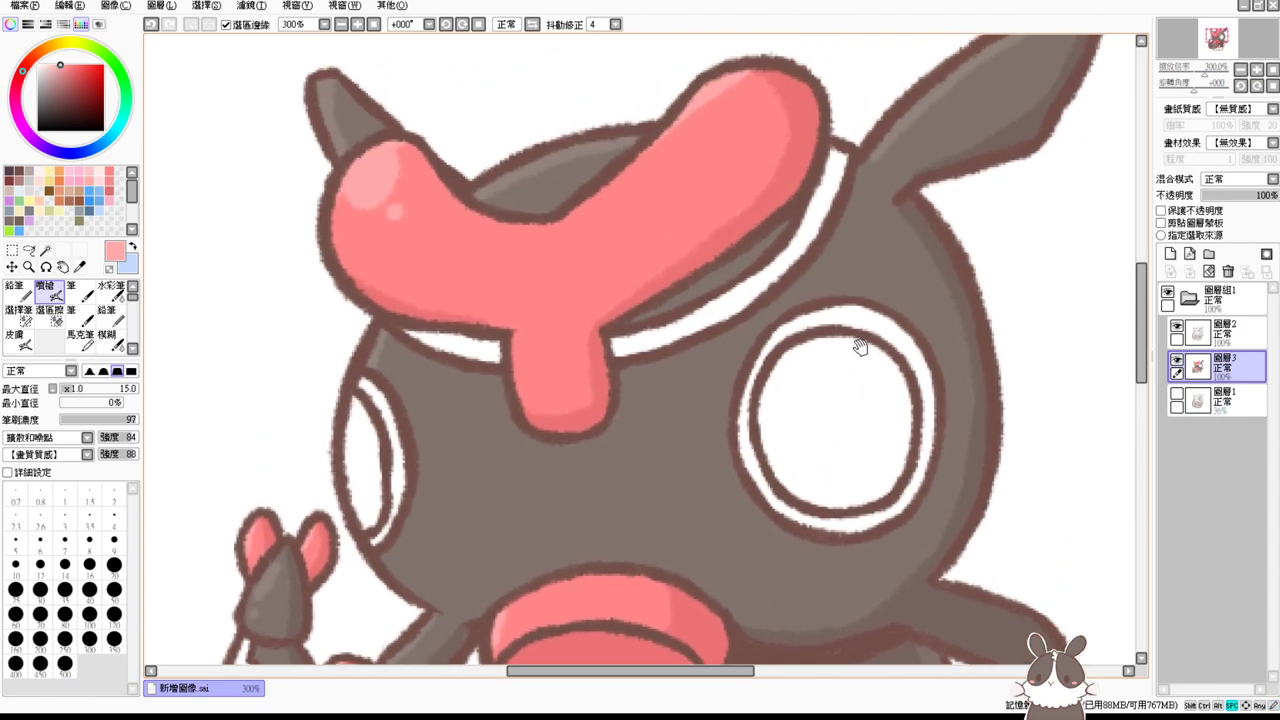
mouse_move(874, 307)
left_mouse_down()
mouse_move(849, 347)
mouse_move(862, 296)
left_mouse_up()
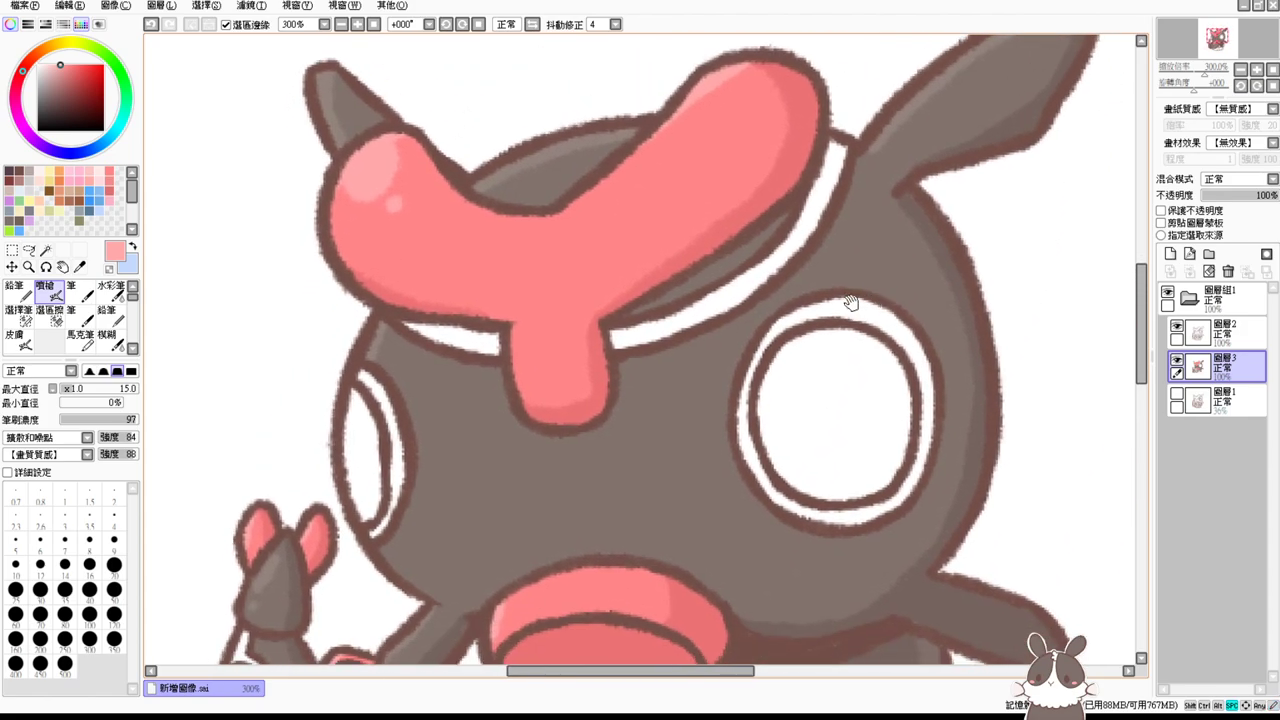
left_click(45, 250)
left_click(642, 335)
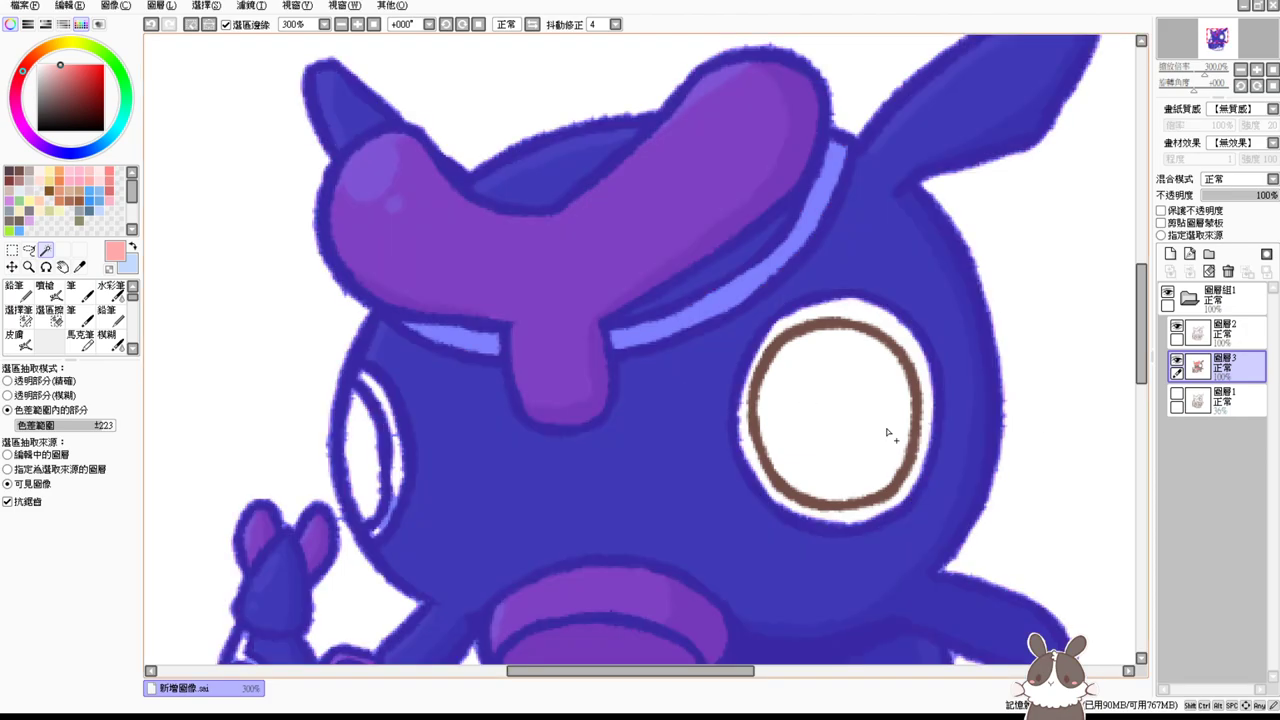
key("ctrl+z")
left_click(401, 432)
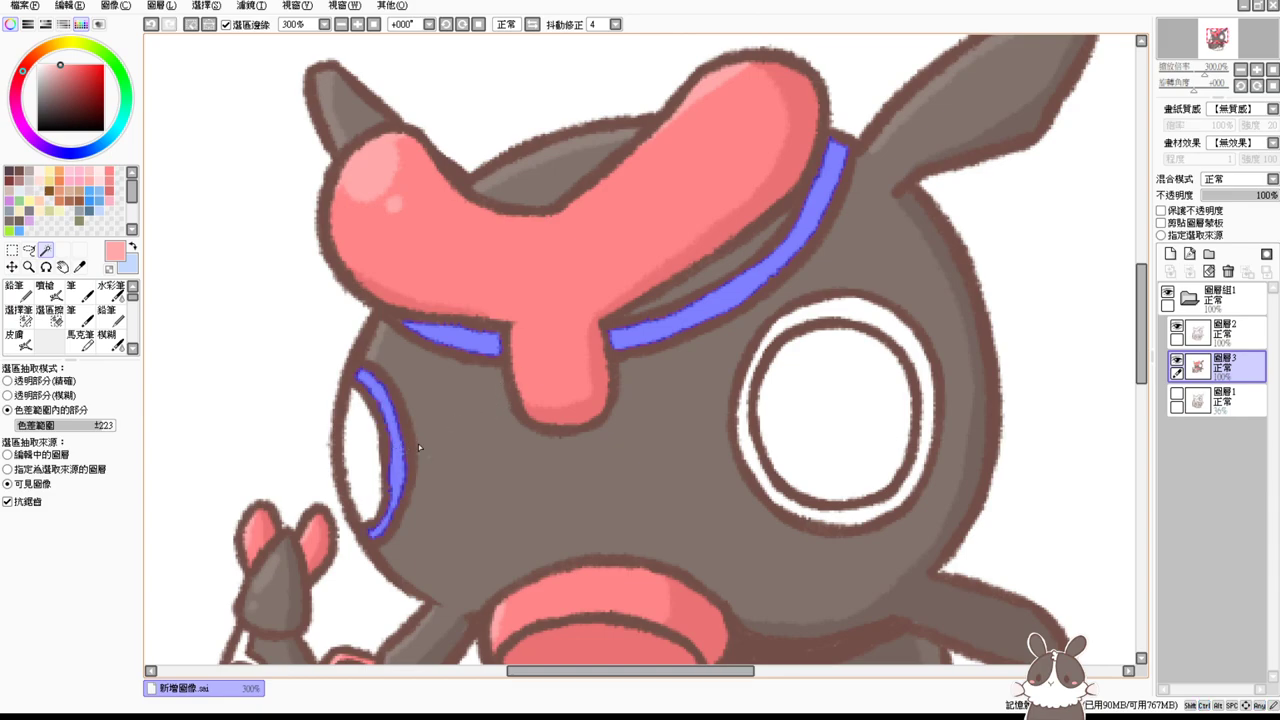
left_click(744, 427)
Step: Add the white rings and bands along the curled tail to the selection, and set the selection pen to size 5
scroll(745, 445, "down", 5)
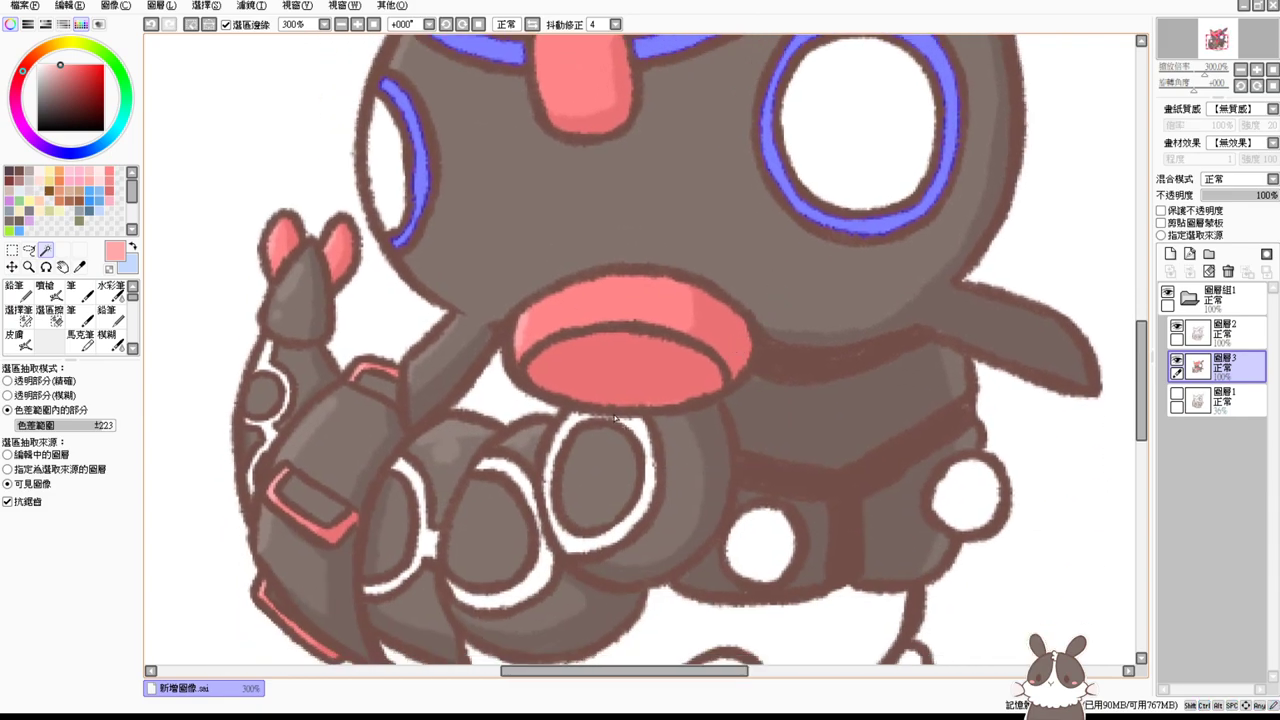
left_click(546, 496)
left_click(526, 490)
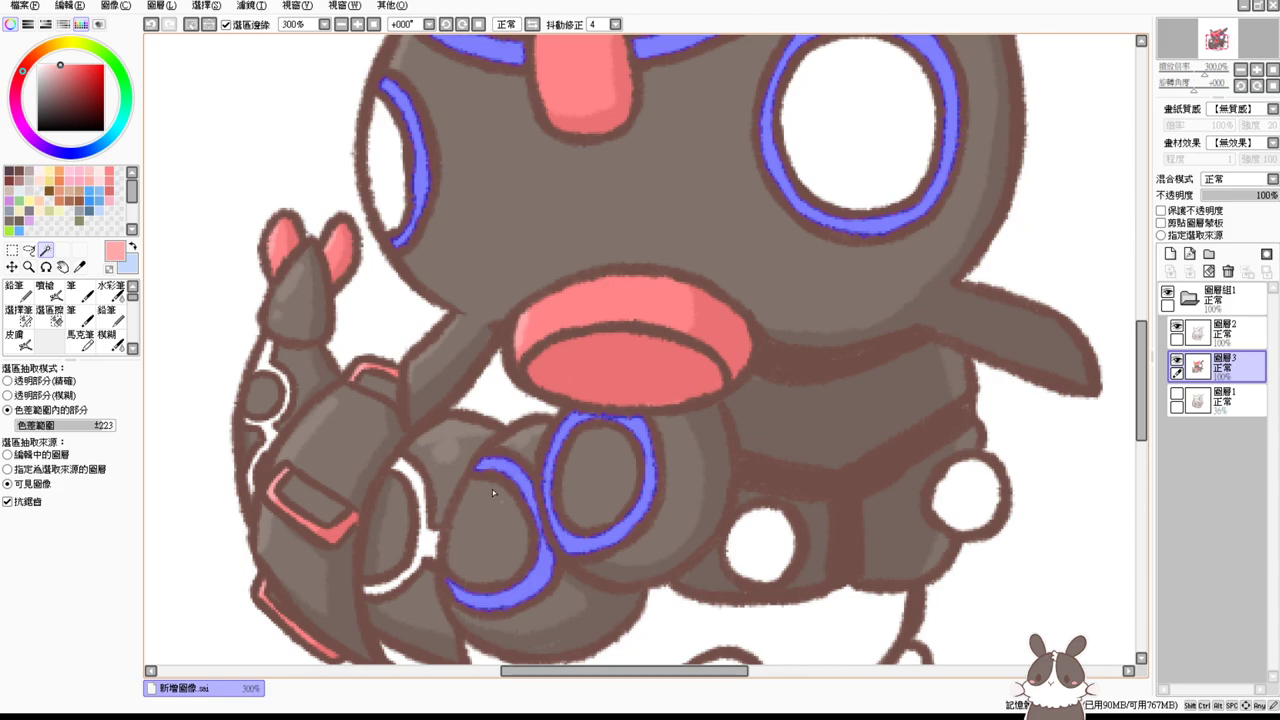
left_click(422, 518)
left_click(266, 439)
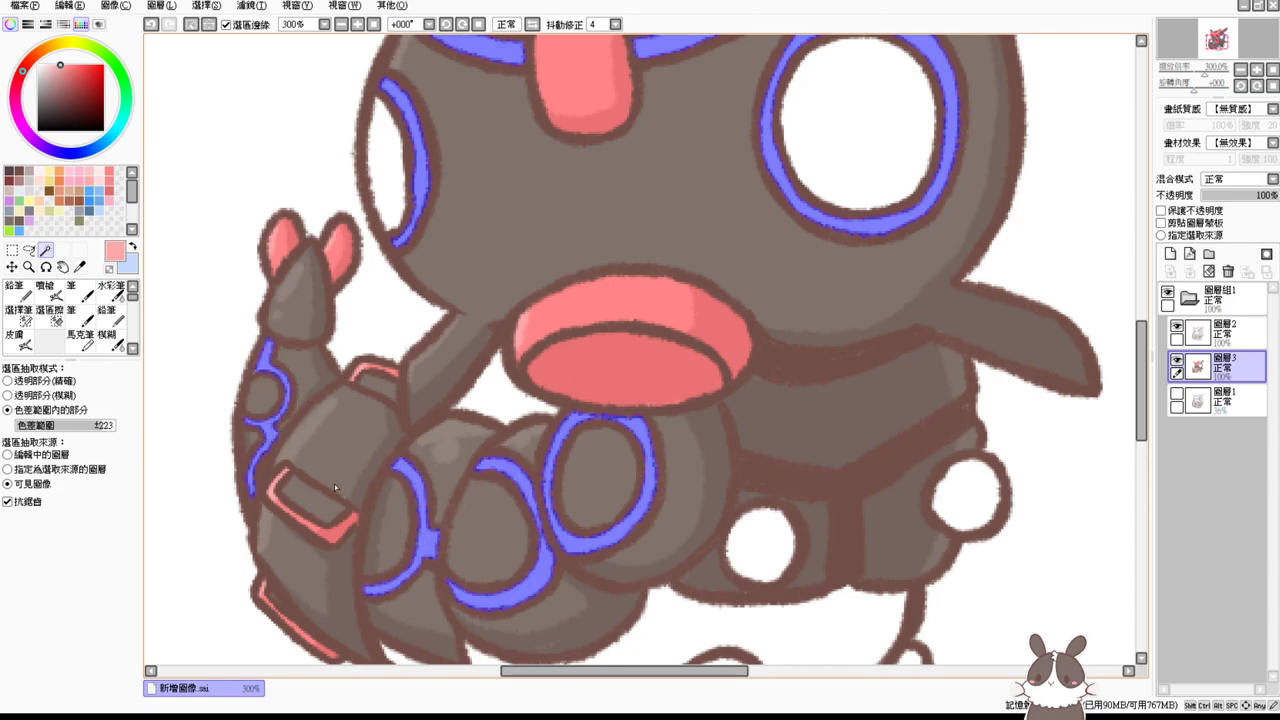
left_click(18, 310)
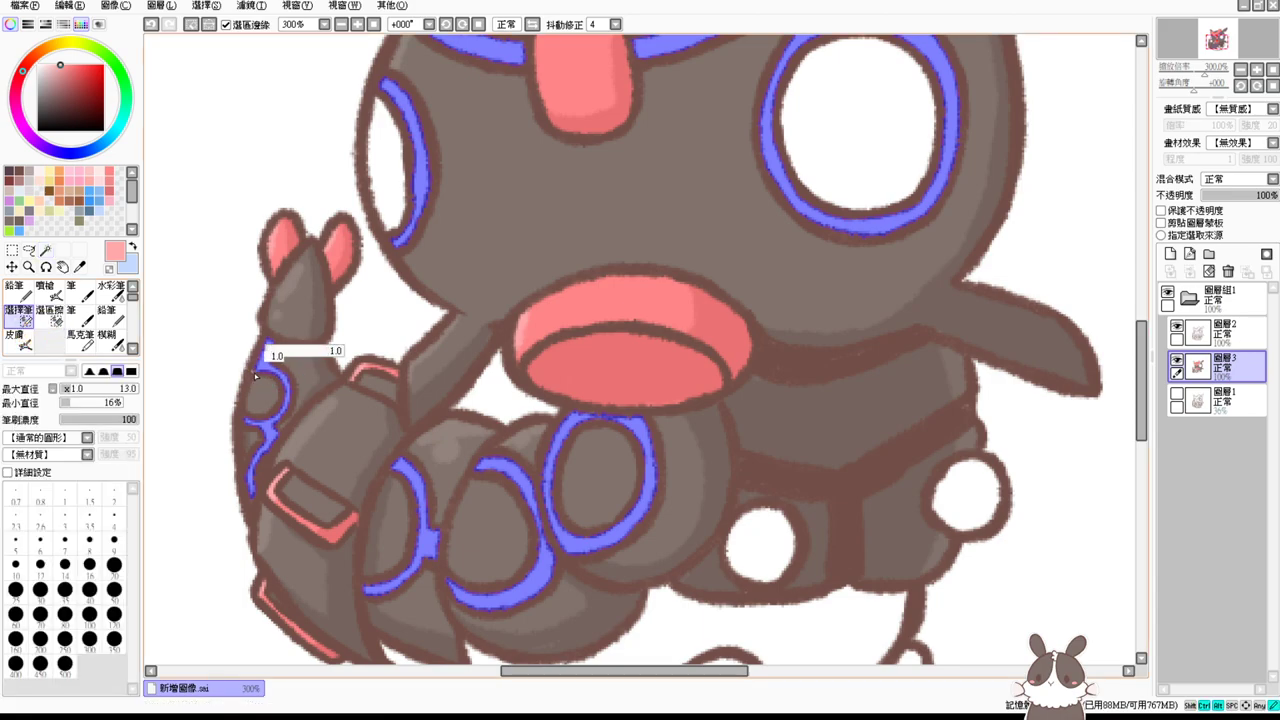
left_click_drag(255, 375, 257, 370)
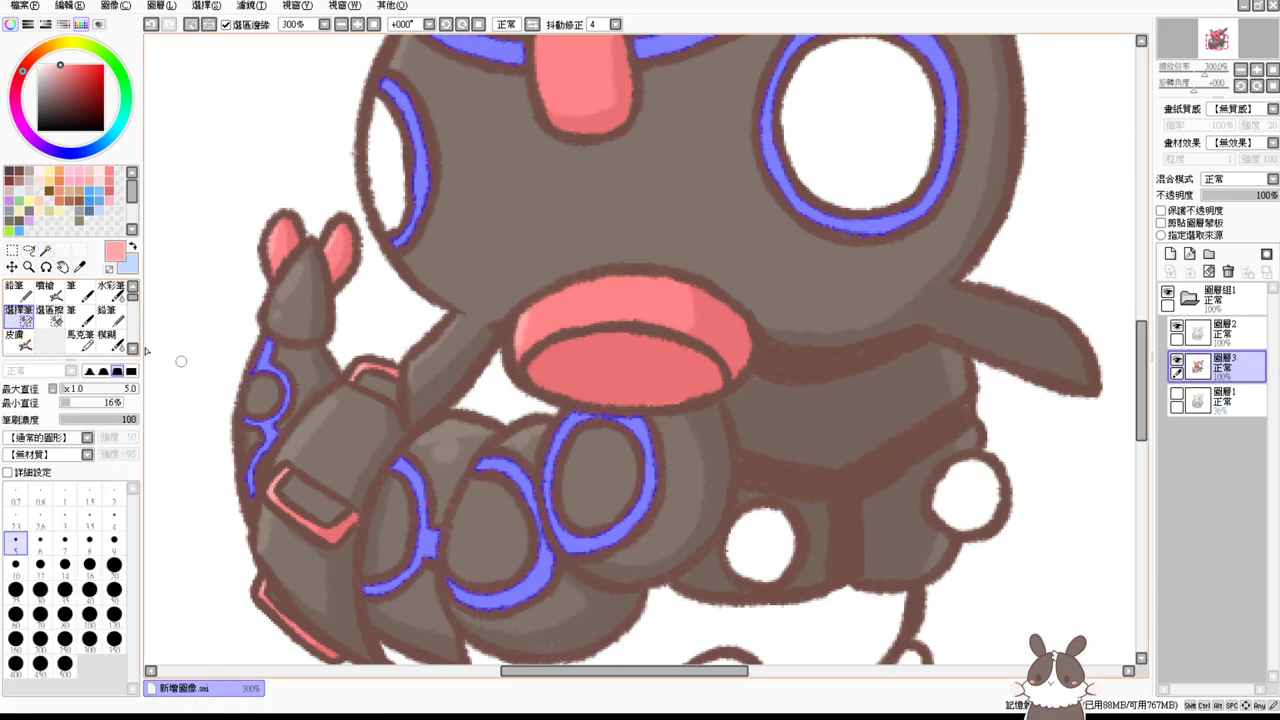
Step: Add the two round white spots on the lower body to the Magic Wand selection
left_click(45, 249)
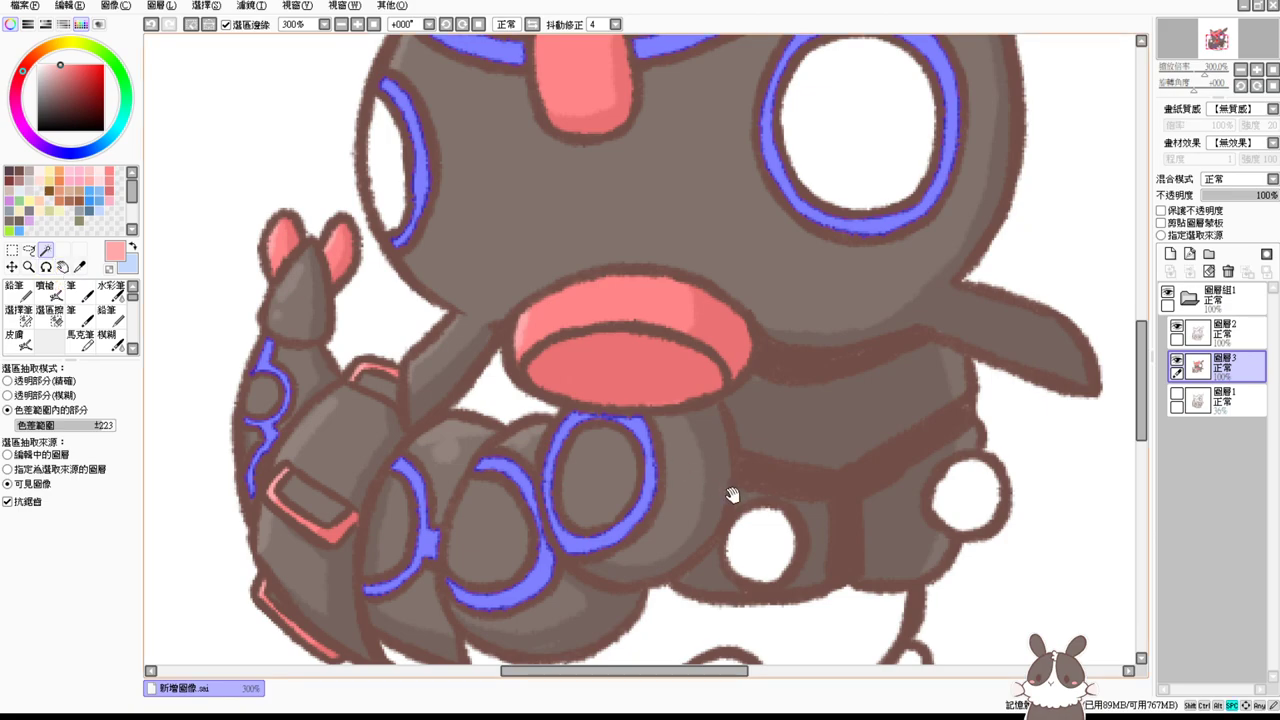
left_click_drag(732, 494, 722, 386)
left_click(760, 444)
left_click(960, 412)
left_click(822, 527)
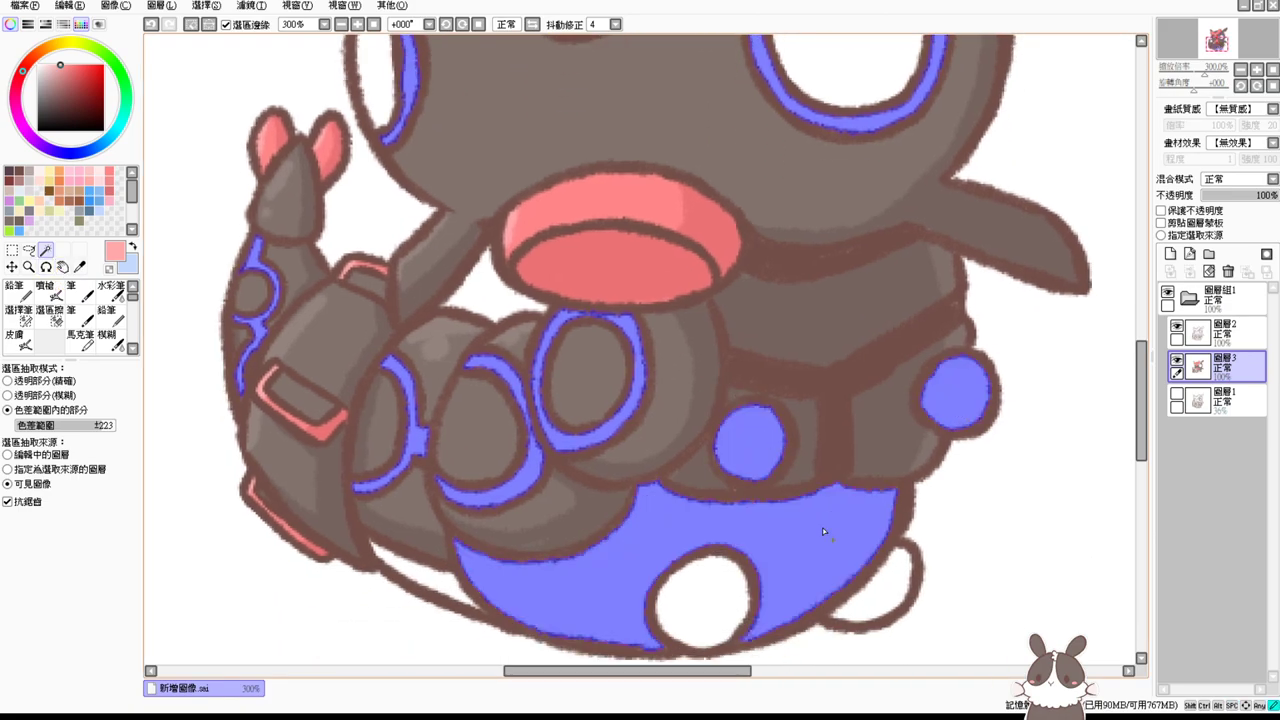
left_click(698, 586)
key("ctrl+z")
key("ctrl+z")
Step: Choose a warm yellow and fill the selected forehead band, eye rings, tail rings and body spots with it
left_click_drag(872, 330, 884, 428)
left_click_drag(858, 326, 887, 432)
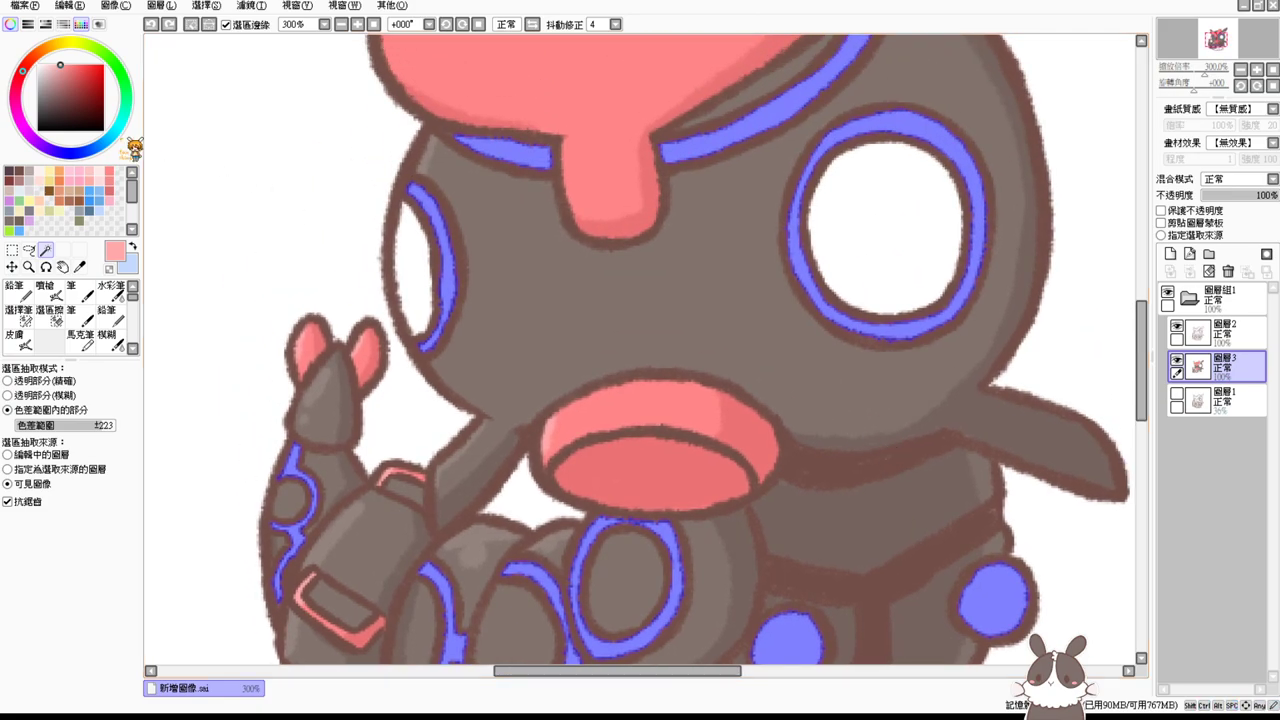
left_click(50, 171)
left_click_drag(76, 68, 84, 55)
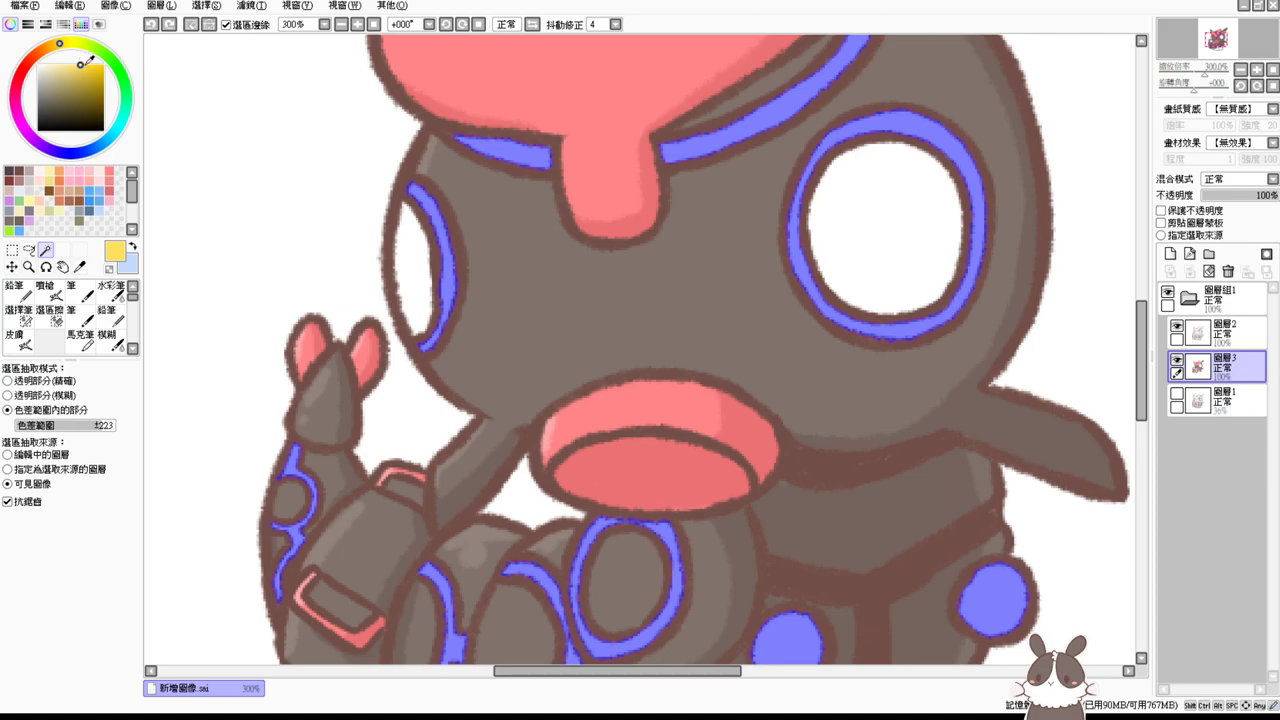
key("ctrl+f")
Step: Shade the upper right end of the yellow forehead band in a darker yellow with the airbrush at size 11
left_click(51, 285)
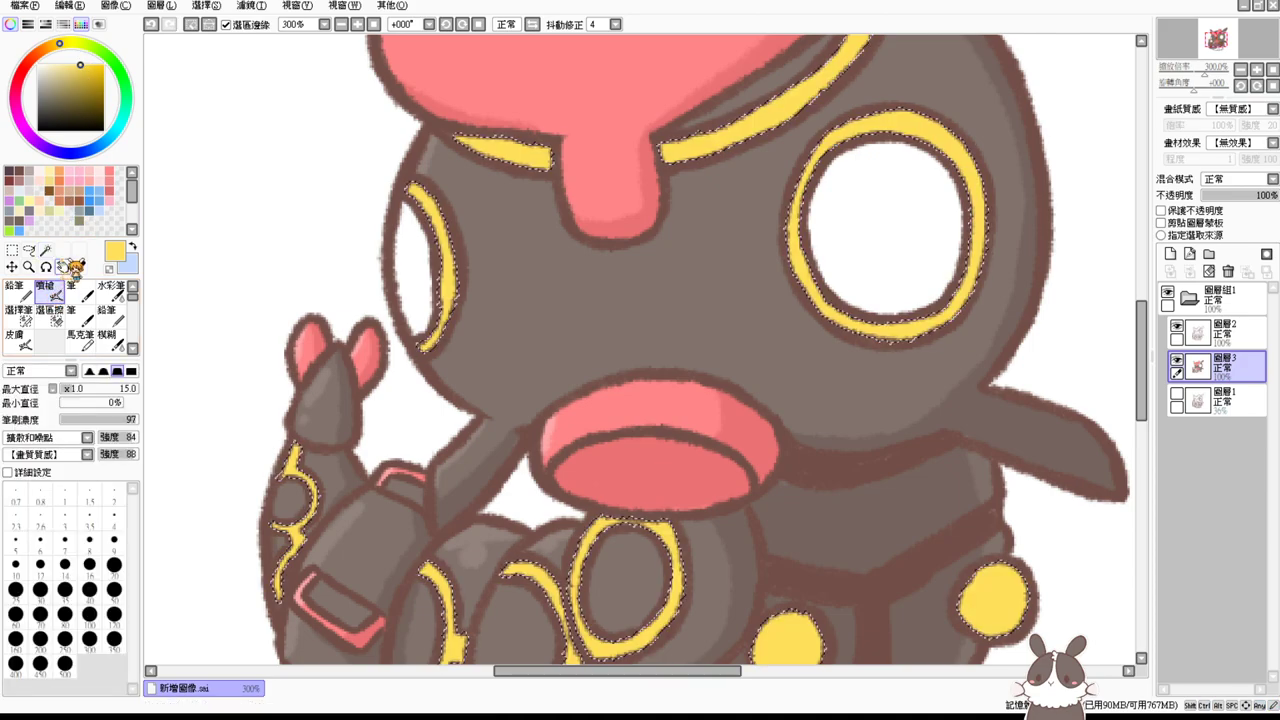
mouse_move(829, 403)
left_mouse_down()
mouse_move(790, 433)
mouse_move(785, 488)
left_mouse_up()
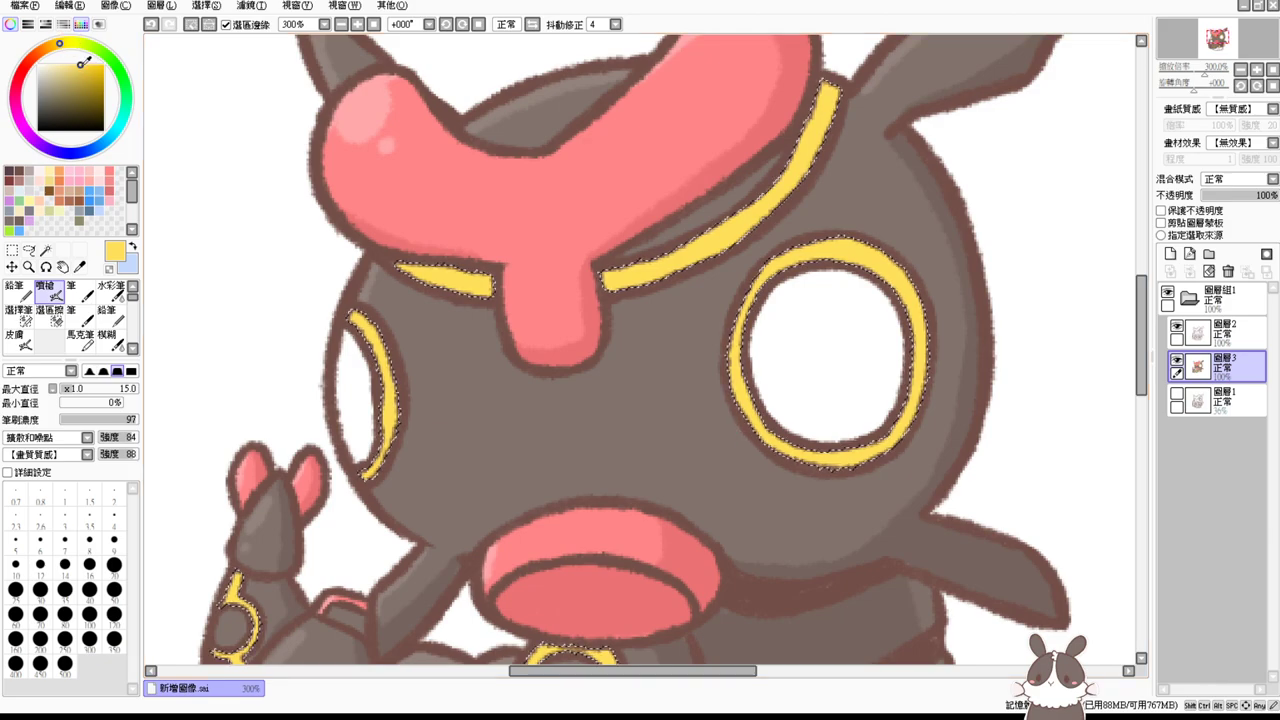
left_click_drag(902, 179, 900, 254)
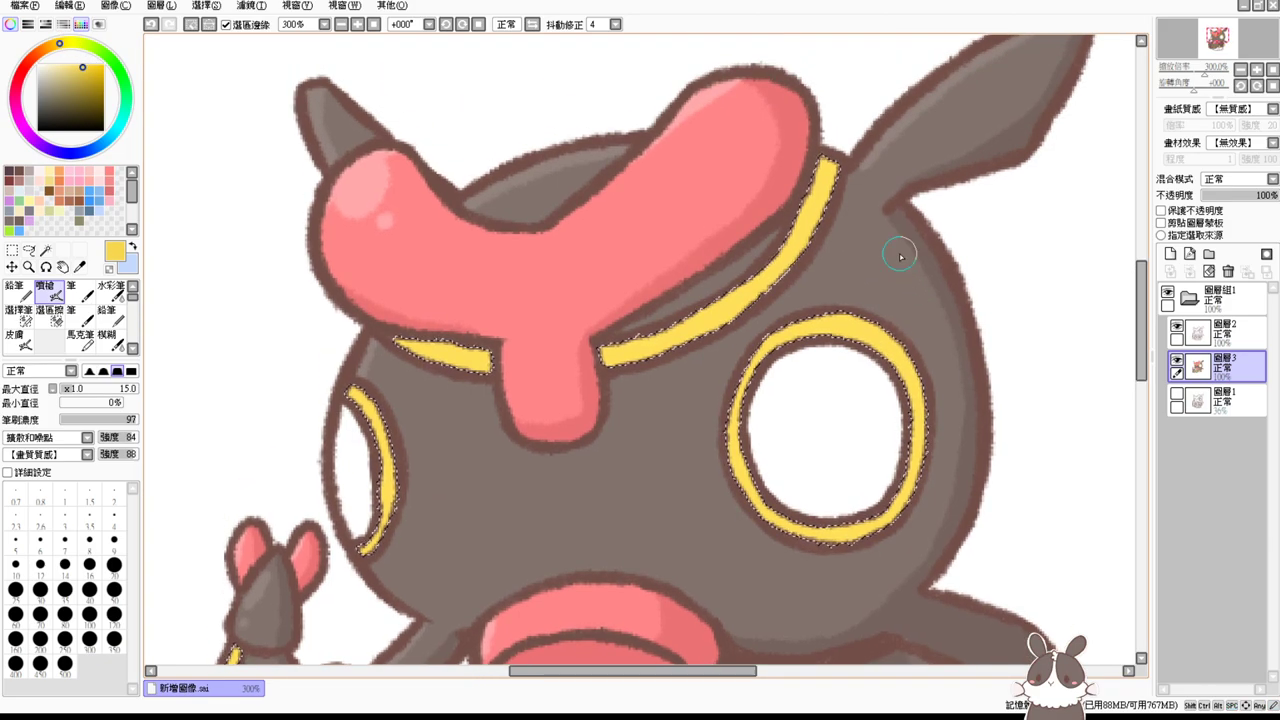
left_click_drag(824, 157, 808, 158)
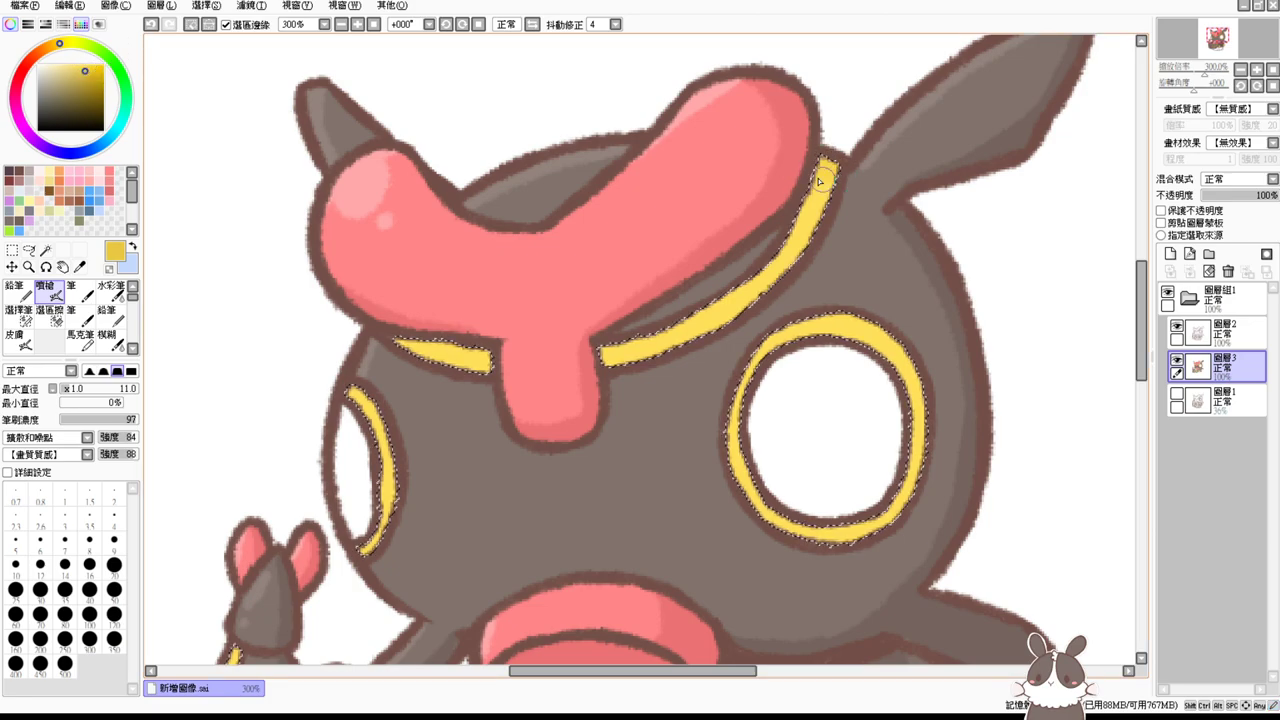
Step: Undo the last three strokes and shade the lower right edges of the yellow tail rings in darker yellow with the airbrush at size 11
left_click_drag(992, 420, 1077, 303)
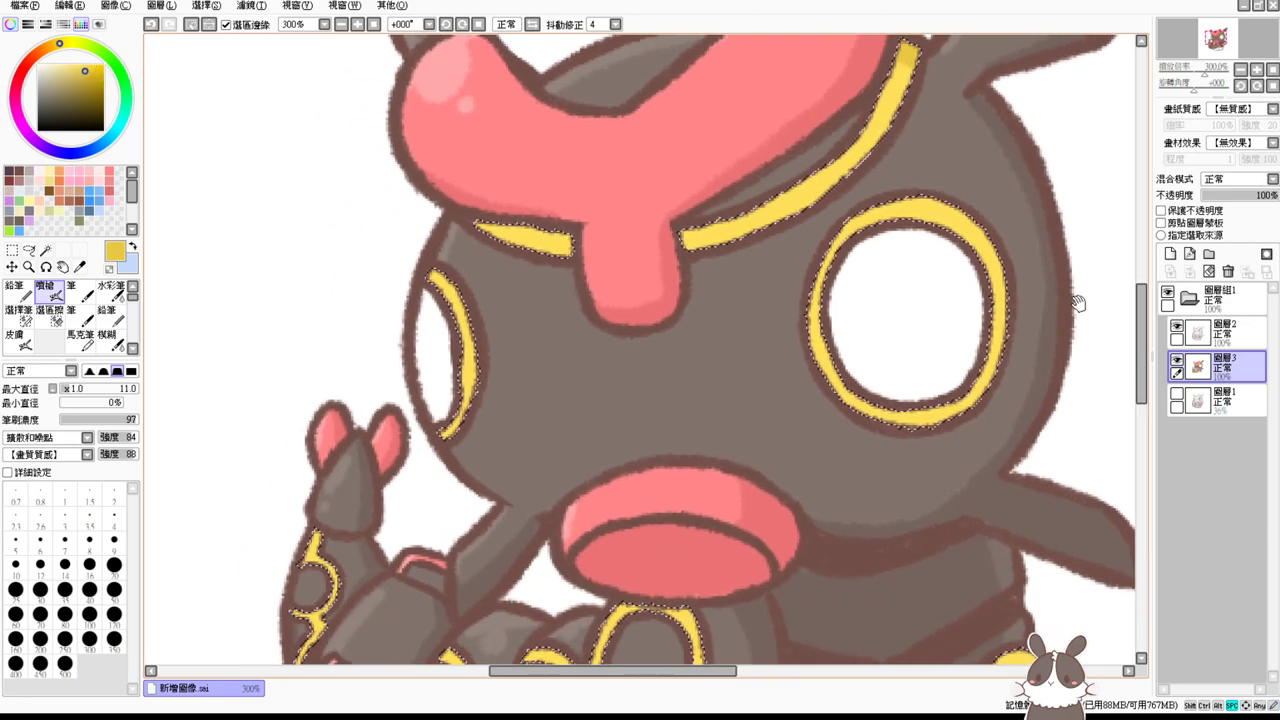
left_click_drag(783, 408, 836, 290)
mouse_move(704, 520)
left_mouse_down()
mouse_move(654, 485)
mouse_move(718, 527)
mouse_move(694, 508)
mouse_move(664, 509)
mouse_move(730, 525)
mouse_move(664, 510)
mouse_move(716, 521)
mouse_move(677, 513)
mouse_move(710, 541)
mouse_move(715, 458)
left_mouse_up()
key("ctrl+z")
key("ctrl+z")
key("ctrl+z")
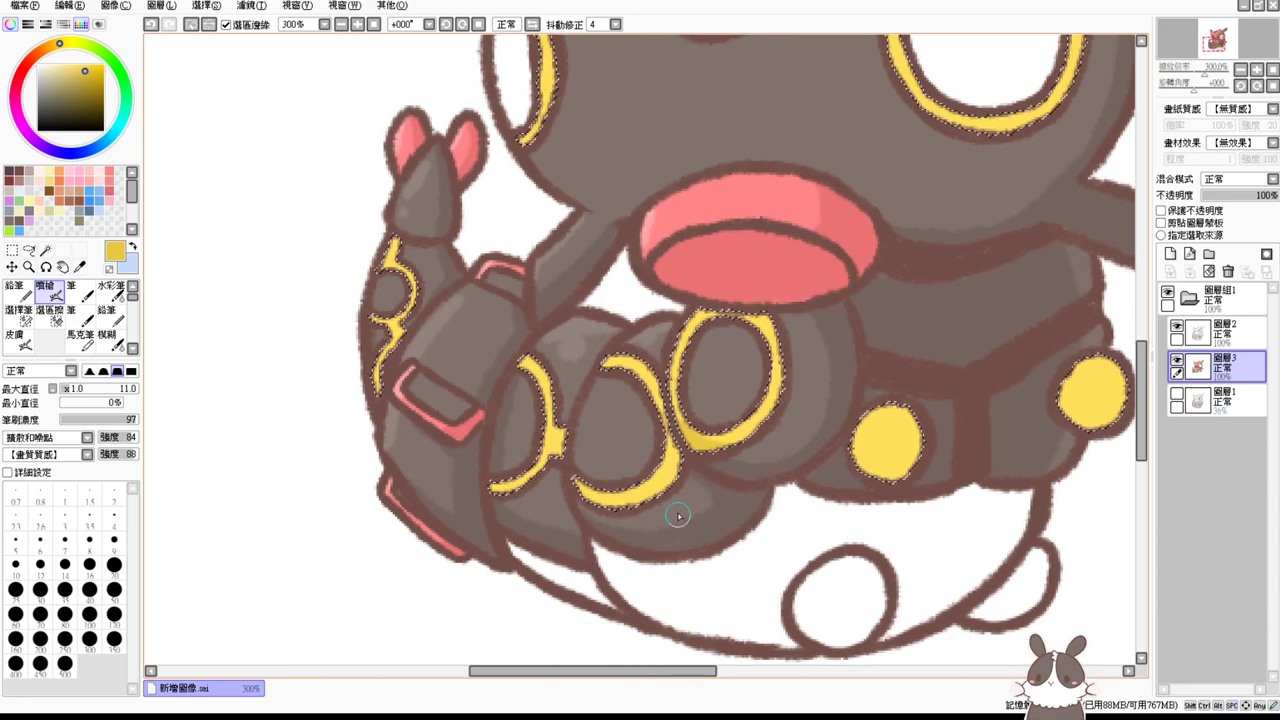
mouse_move(662, 426)
left_mouse_down()
mouse_move(694, 480)
mouse_move(666, 481)
left_mouse_up()
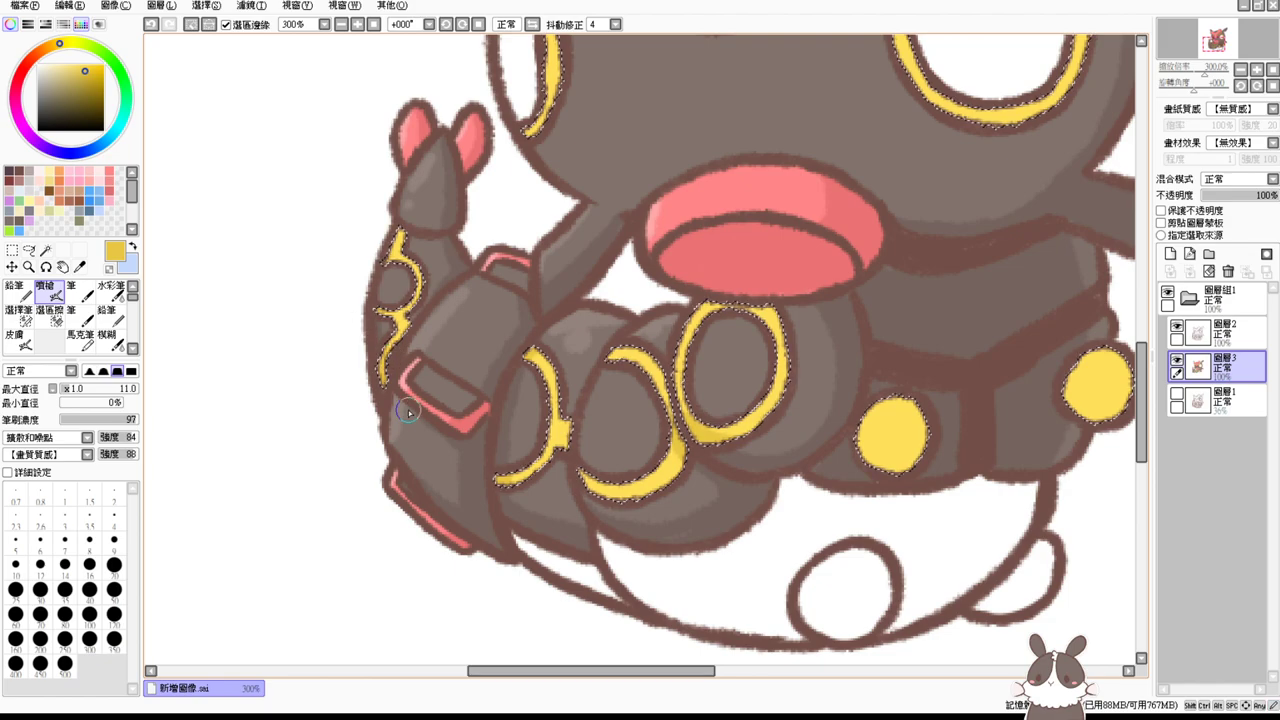
Step: Clear the selection around the yellow markings
mouse_move(872, 380)
left_mouse_down()
mouse_move(820, 371)
mouse_move(820, 417)
left_mouse_up()
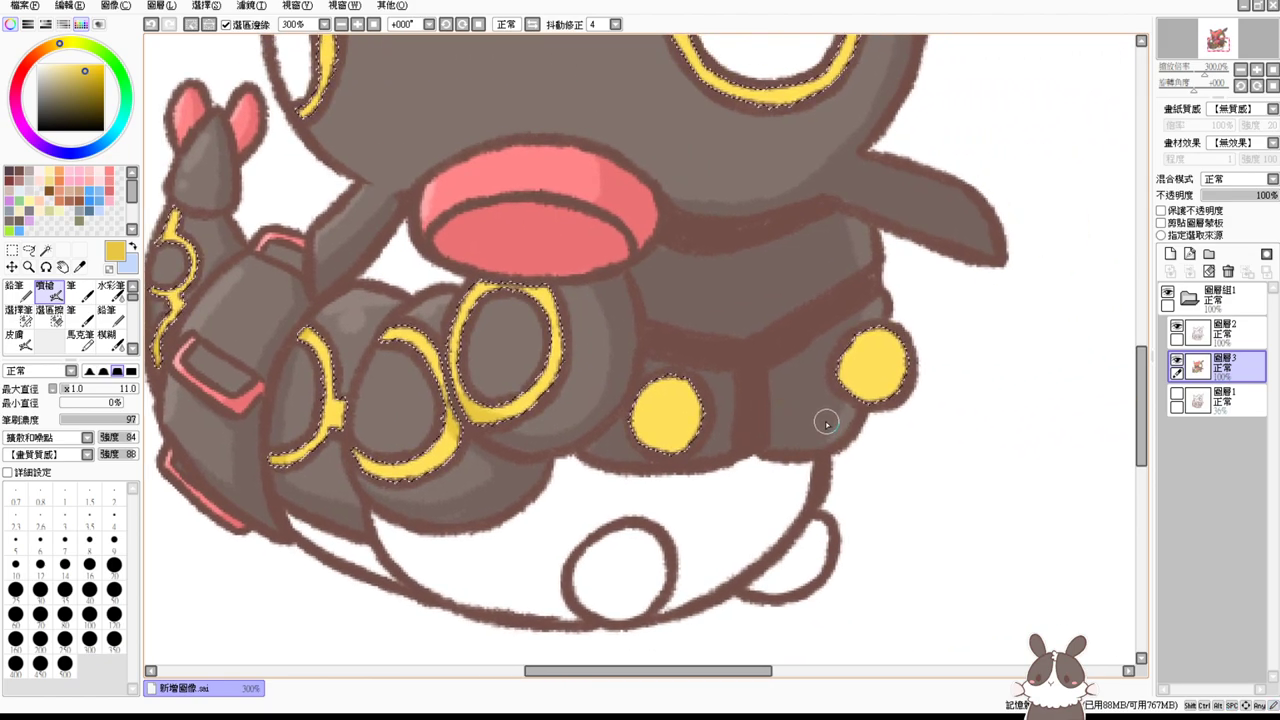
scroll(830, 430, "up", 5)
left_click_drag(836, 288, 922, 256)
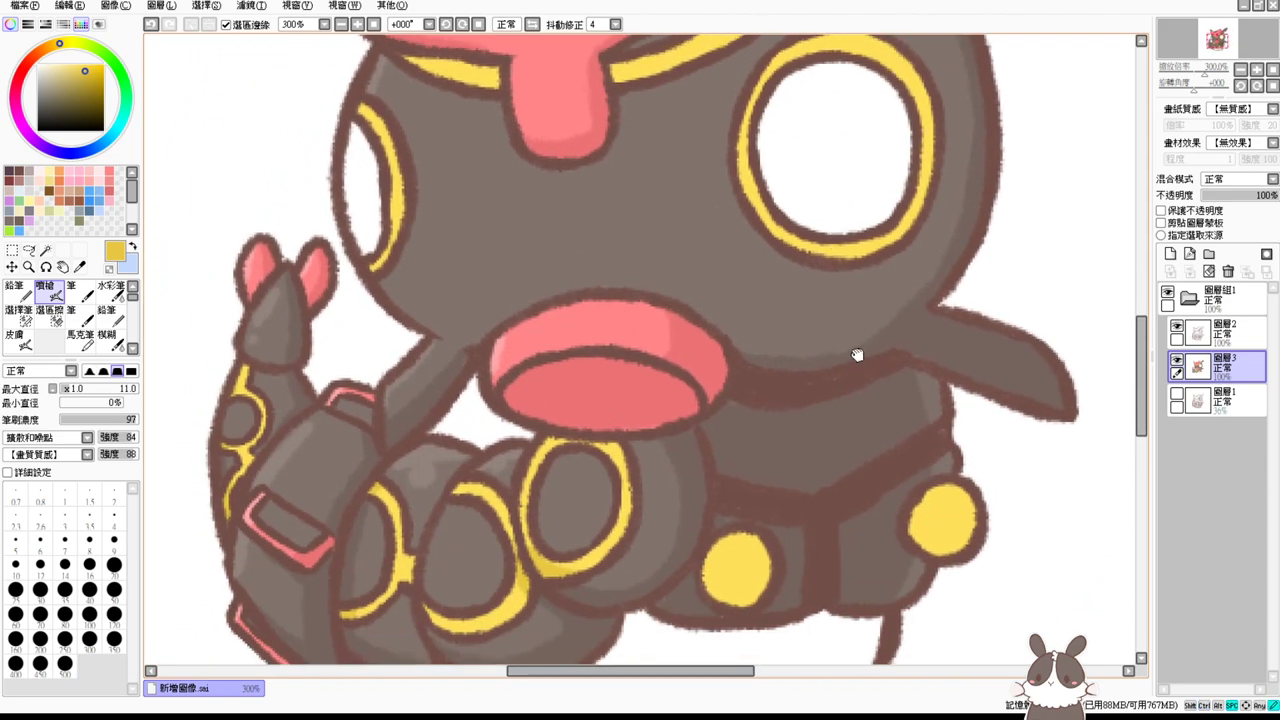
left_click_drag(857, 354, 889, 294)
left_click_drag(858, 363, 866, 333)
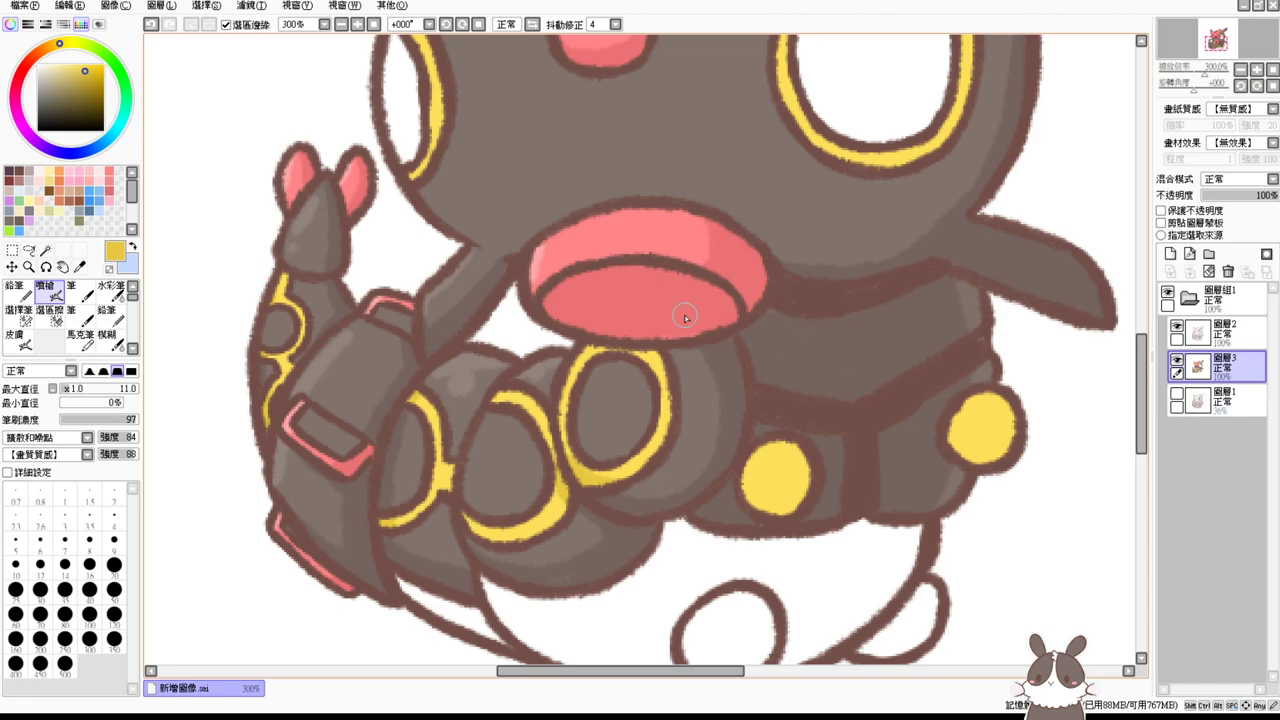
Step: Select the belly, the tail underside and the round feet with the Magic Wand, hiding 圖層3 while picking the areas
left_click(45, 249)
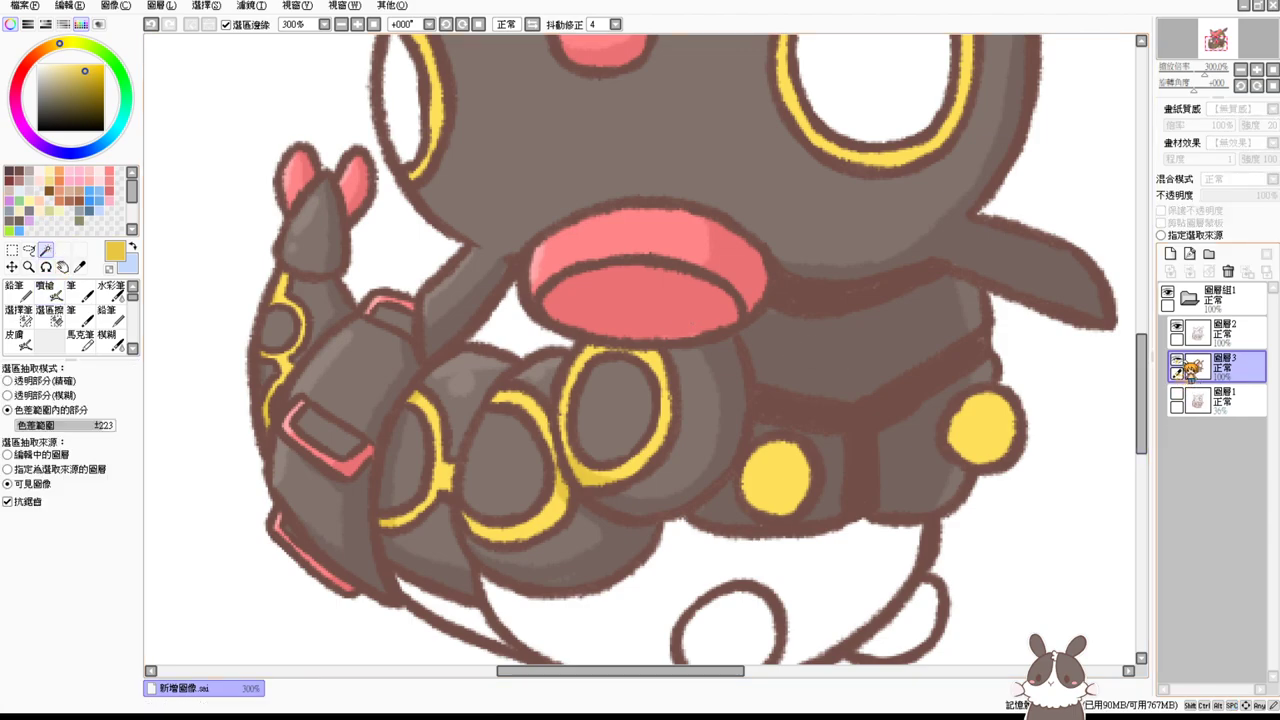
left_click(1178, 358)
left_click(776, 478)
left_click(982, 428)
left_click(846, 563)
left_click(753, 614)
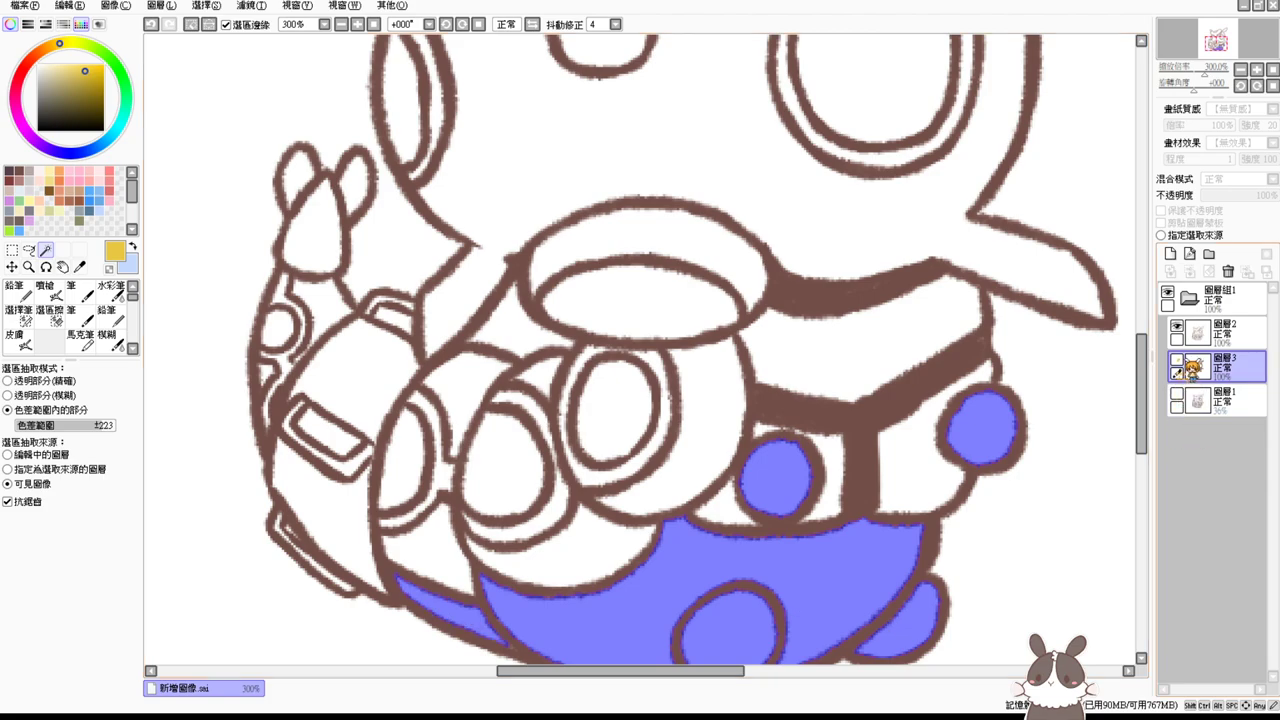
left_click(1178, 358)
scroll(1037, 366, "down", 3)
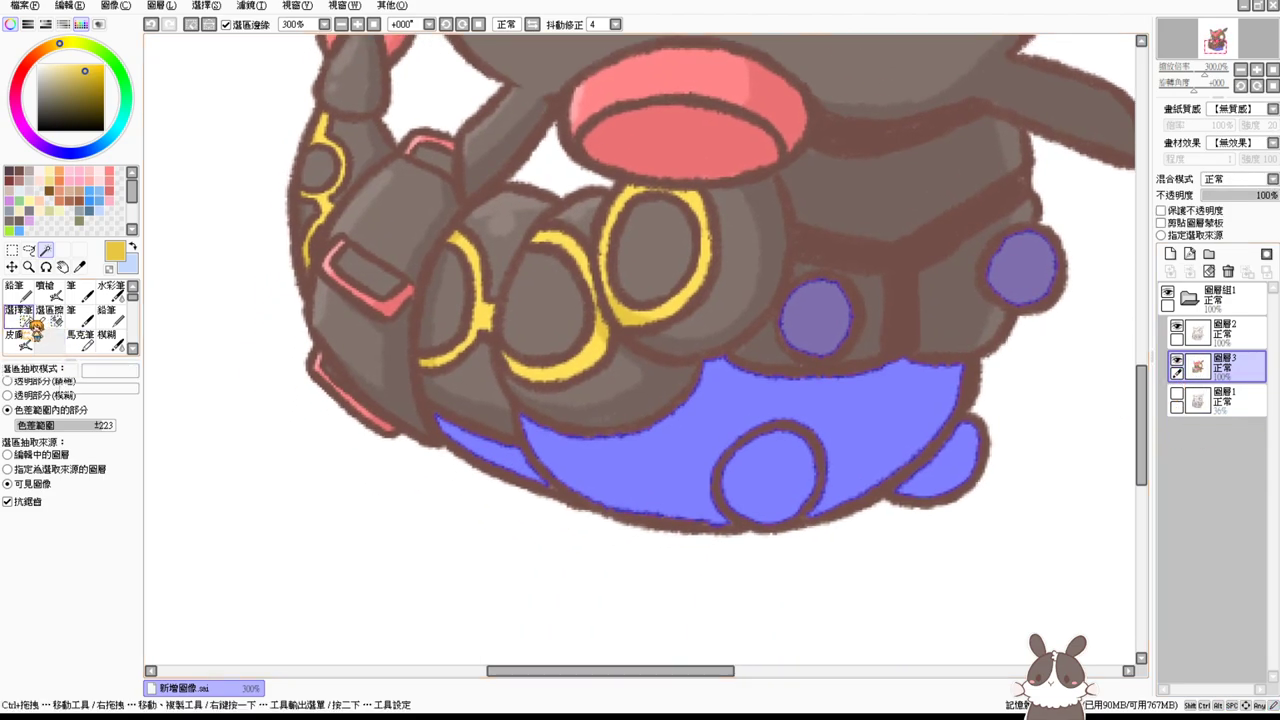
Step: Touch up the selection's gaps with the selection pen and fill the selected belly and round feet with pale yellow
left_click(19, 314)
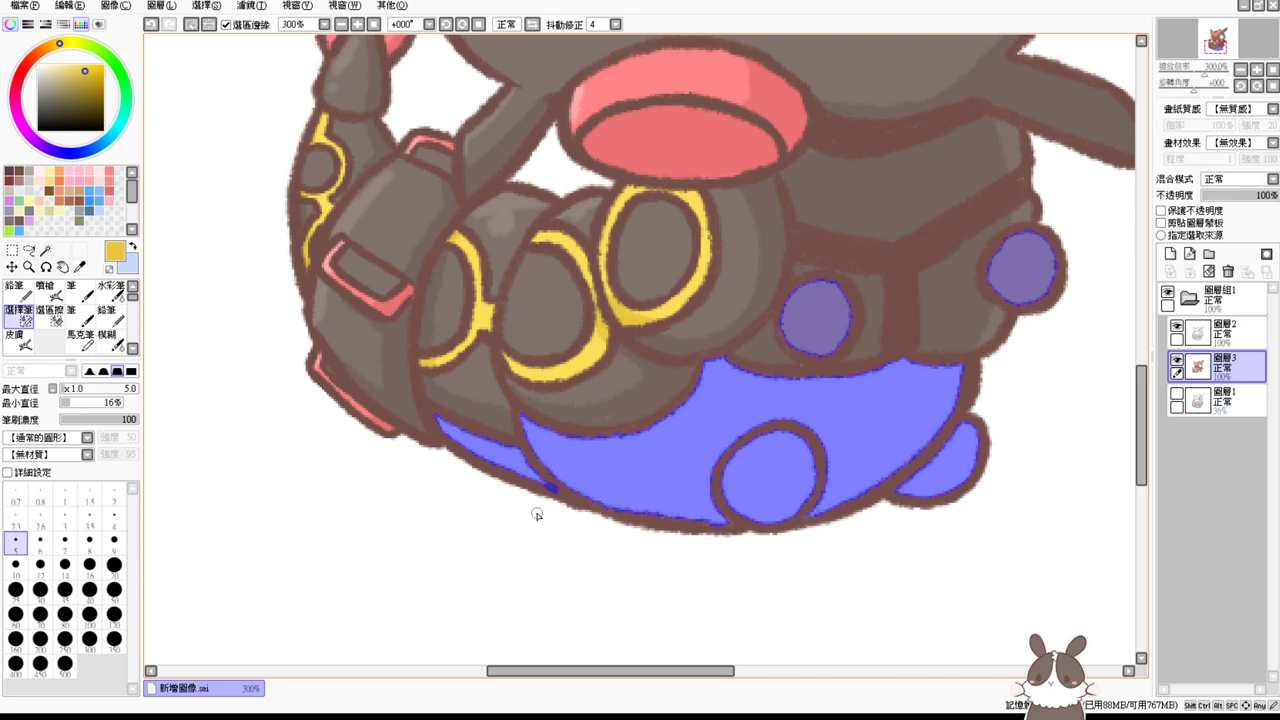
left_click_drag(778, 228, 751, 299)
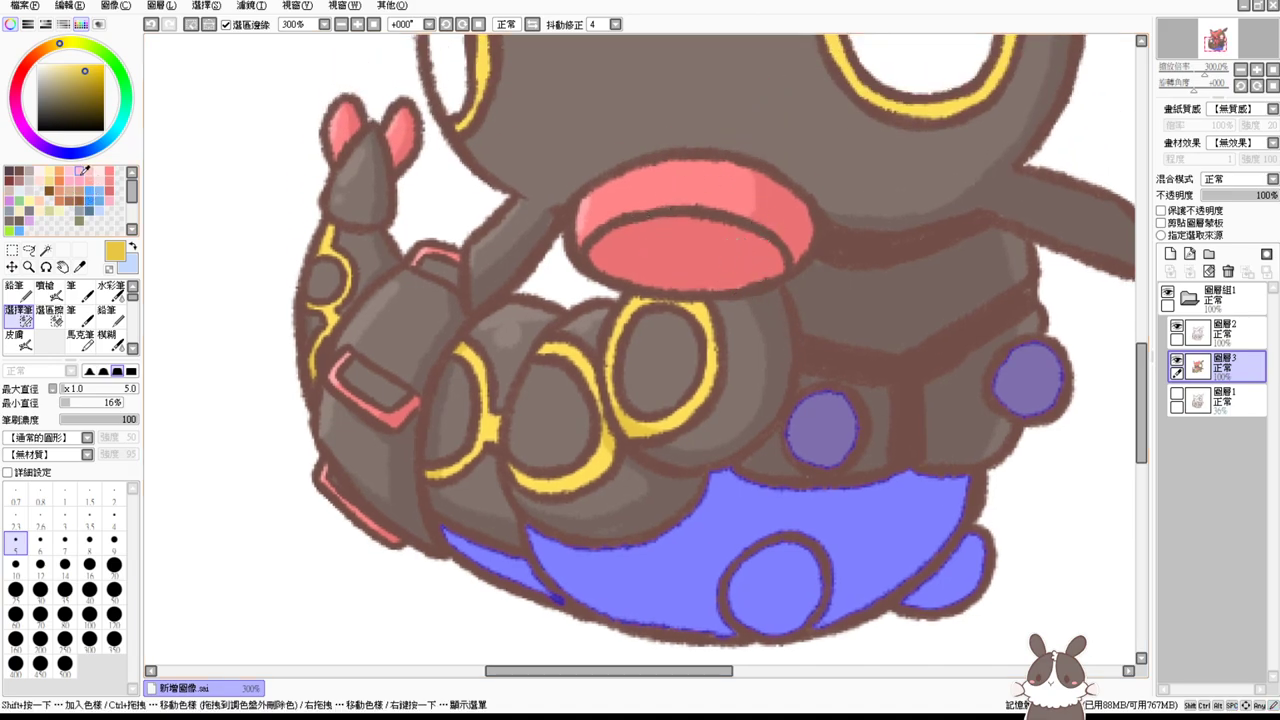
left_click(50, 173)
key("ctrl+f")
Step: Shade the two upper round feet in a darker pale yellow with the airbrush at size 11
left_click(50, 182)
left_click(48, 292)
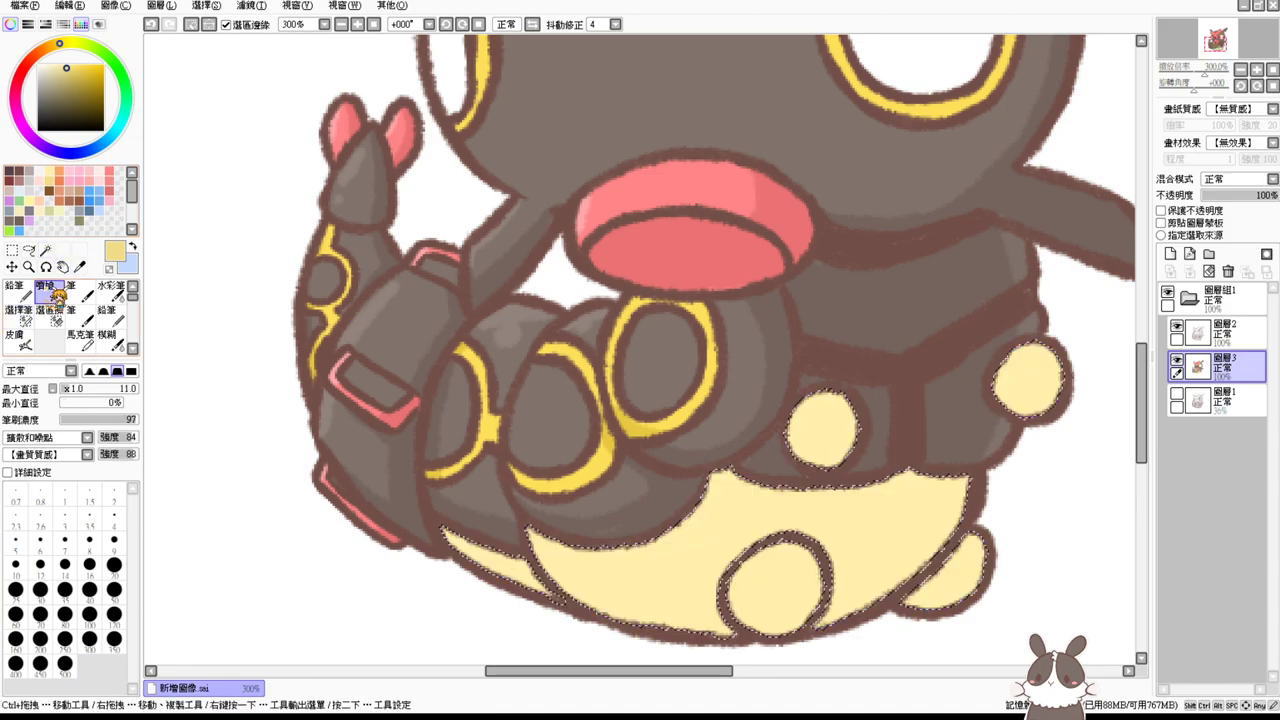
left_click_drag(1075, 415, 962, 406)
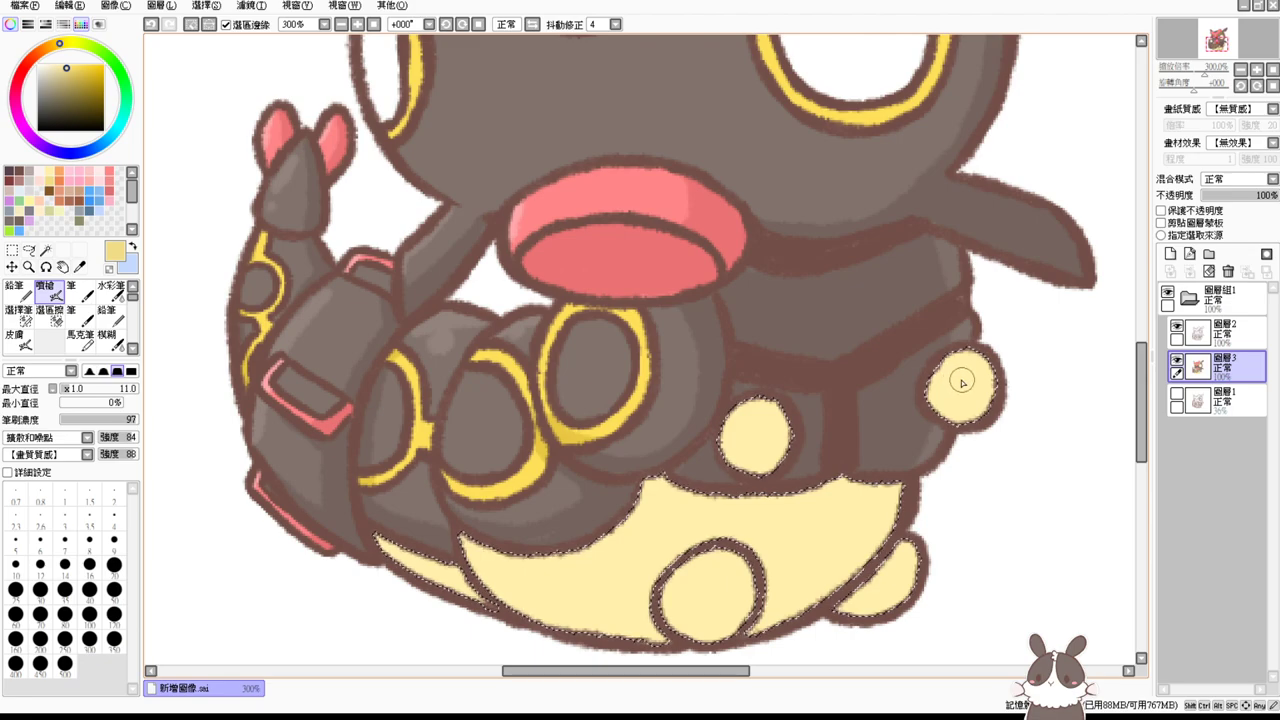
left_click_drag(1012, 388, 1013, 396)
left_click(770, 424, "alt")
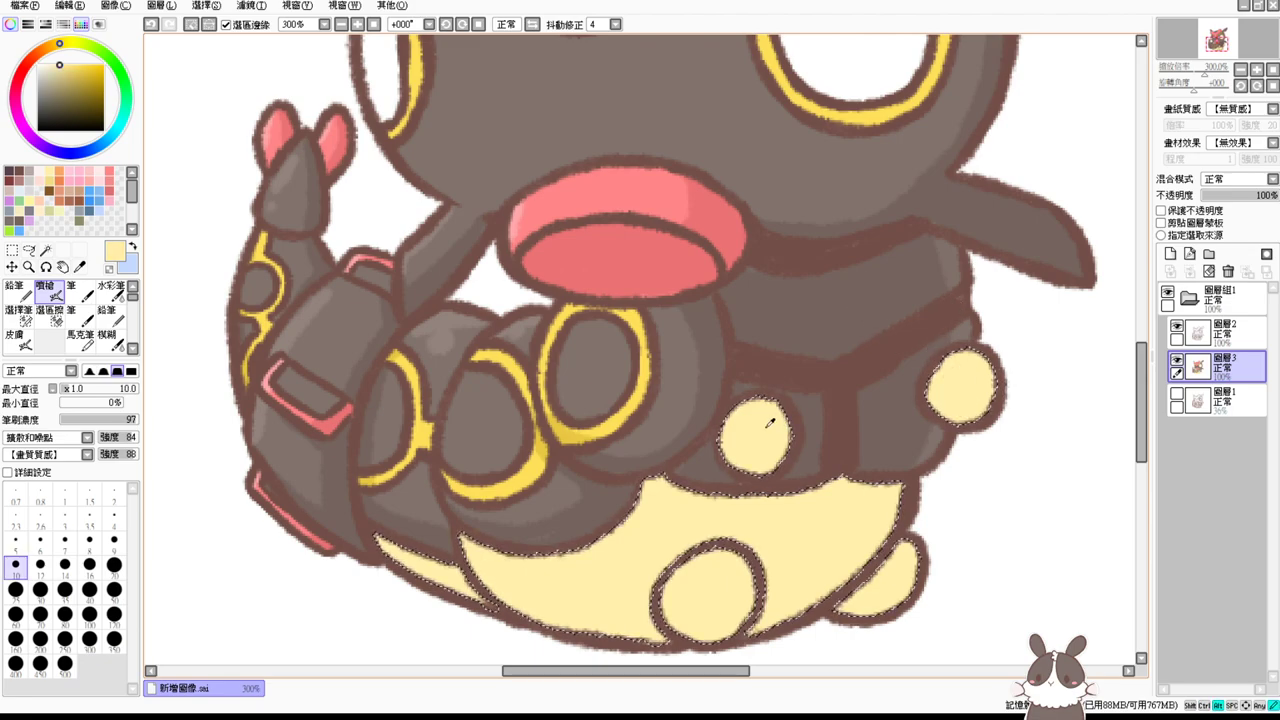
left_click(78, 186)
key("bracketright")
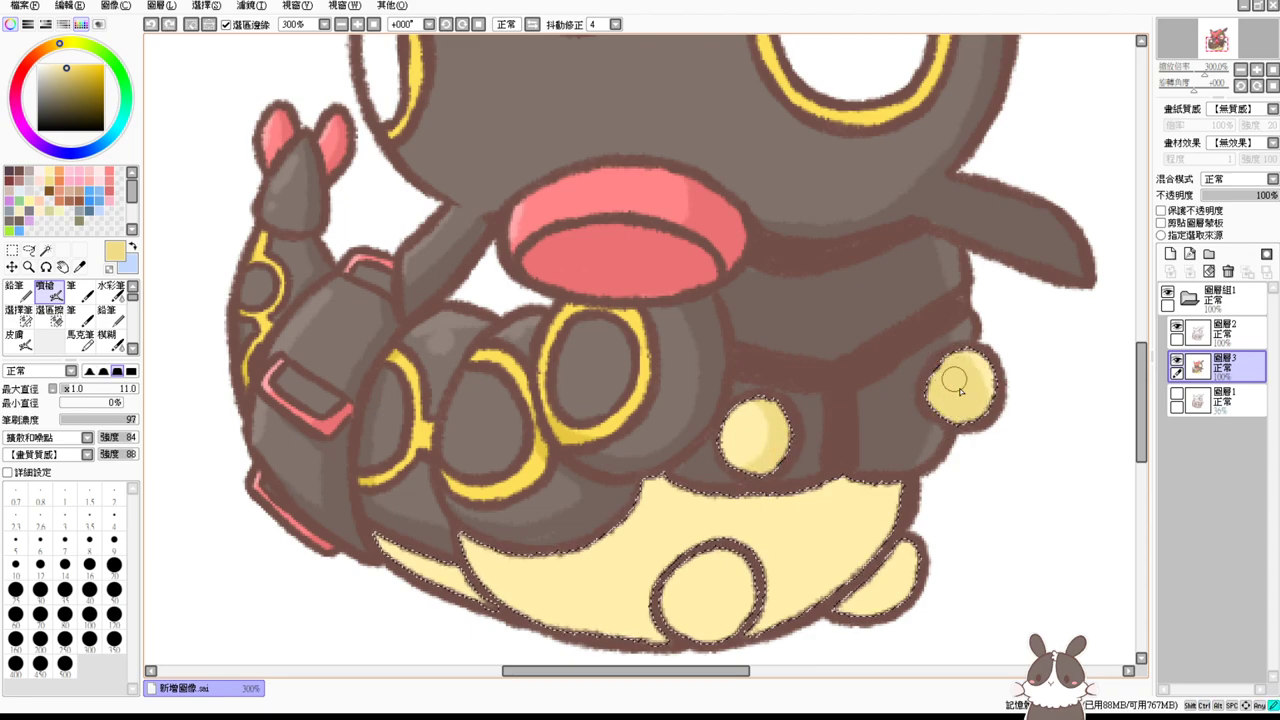
left_click_drag(952, 403, 972, 373)
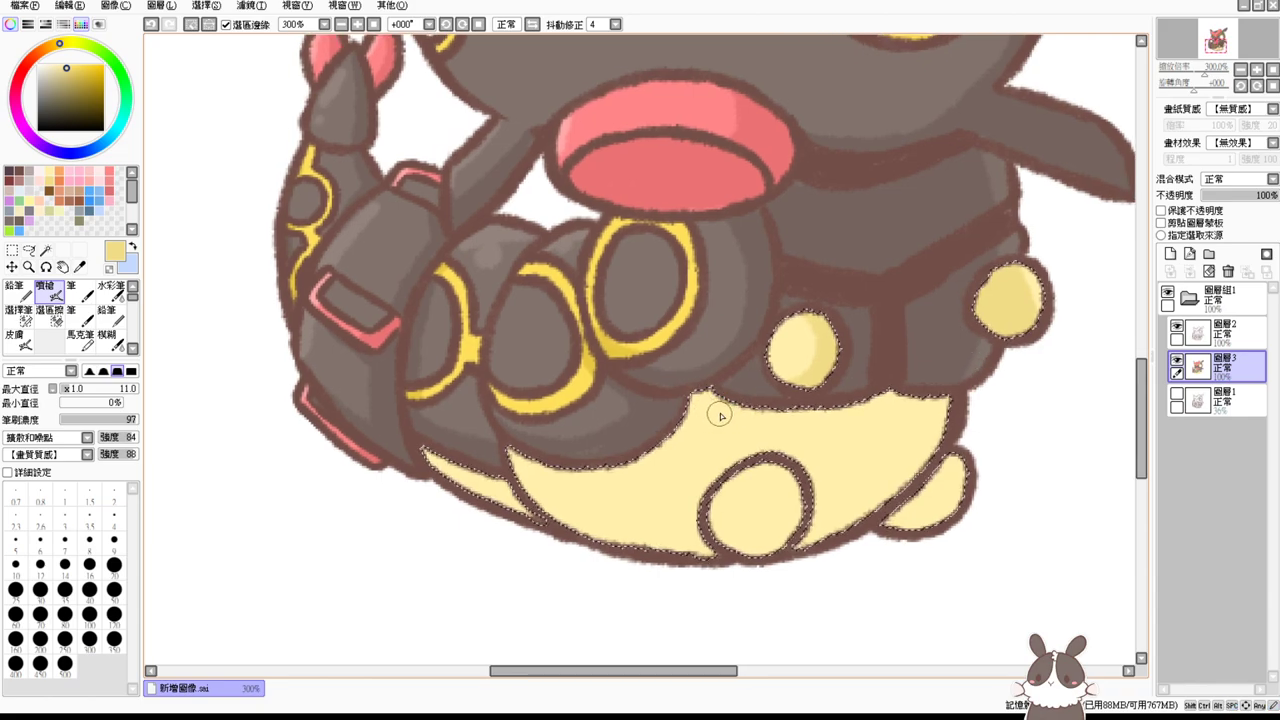
Step: Shade the belly, tail underside and rear lower foot in the darker pale yellow with the airbrush, leaving their upper right areas light
mouse_move(919, 398)
left_mouse_down()
mouse_move(856, 501)
mouse_move(903, 400)
mouse_move(852, 412)
left_mouse_up()
left_click_drag(808, 422, 826, 423)
mouse_move(704, 398)
left_mouse_down()
mouse_move(538, 480)
mouse_move(576, 520)
left_mouse_up()
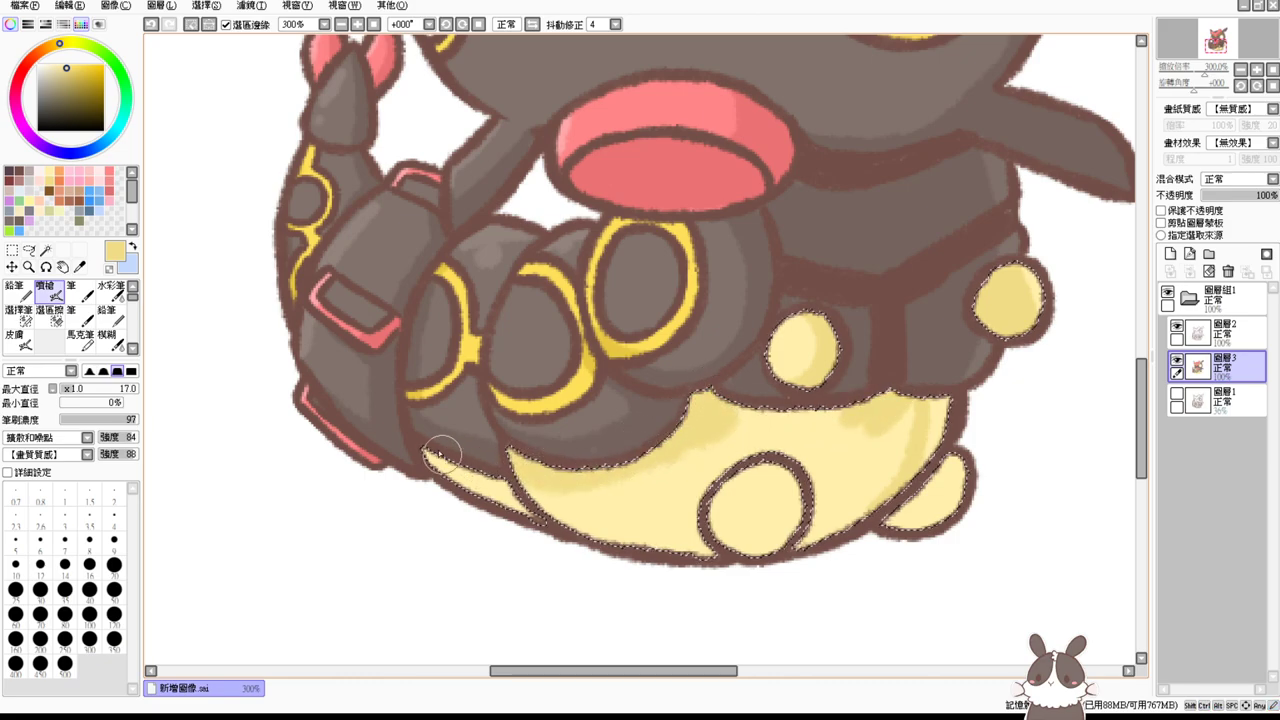
left_click_drag(443, 452, 508, 494)
mouse_move(576, 519)
left_mouse_down()
mouse_move(534, 506)
mouse_move(534, 475)
mouse_move(574, 480)
mouse_move(584, 523)
mouse_move(619, 533)
mouse_move(664, 460)
mouse_move(674, 533)
mouse_move(718, 552)
left_mouse_up()
mouse_move(770, 427)
left_mouse_down()
mouse_move(748, 426)
mouse_move(790, 416)
left_mouse_up()
mouse_move(730, 448)
left_mouse_down()
mouse_move(701, 489)
mouse_move(746, 431)
mouse_move(818, 418)
mouse_move(825, 430)
mouse_move(769, 434)
mouse_move(841, 471)
mouse_move(830, 497)
mouse_move(828, 478)
mouse_move(800, 562)
left_mouse_up()
mouse_move(893, 445)
left_mouse_down()
mouse_move(858, 427)
mouse_move(839, 488)
mouse_move(851, 504)
mouse_move(912, 401)
mouse_move(938, 422)
mouse_move(949, 413)
mouse_move(929, 399)
mouse_move(888, 476)
mouse_move(934, 418)
mouse_move(927, 403)
mouse_move(918, 466)
mouse_move(876, 497)
mouse_move(884, 487)
mouse_move(938, 486)
left_mouse_up()
right_click(880, 461)
mouse_move(946, 461)
left_mouse_down()
mouse_move(920, 510)
mouse_move(887, 529)
left_mouse_up()
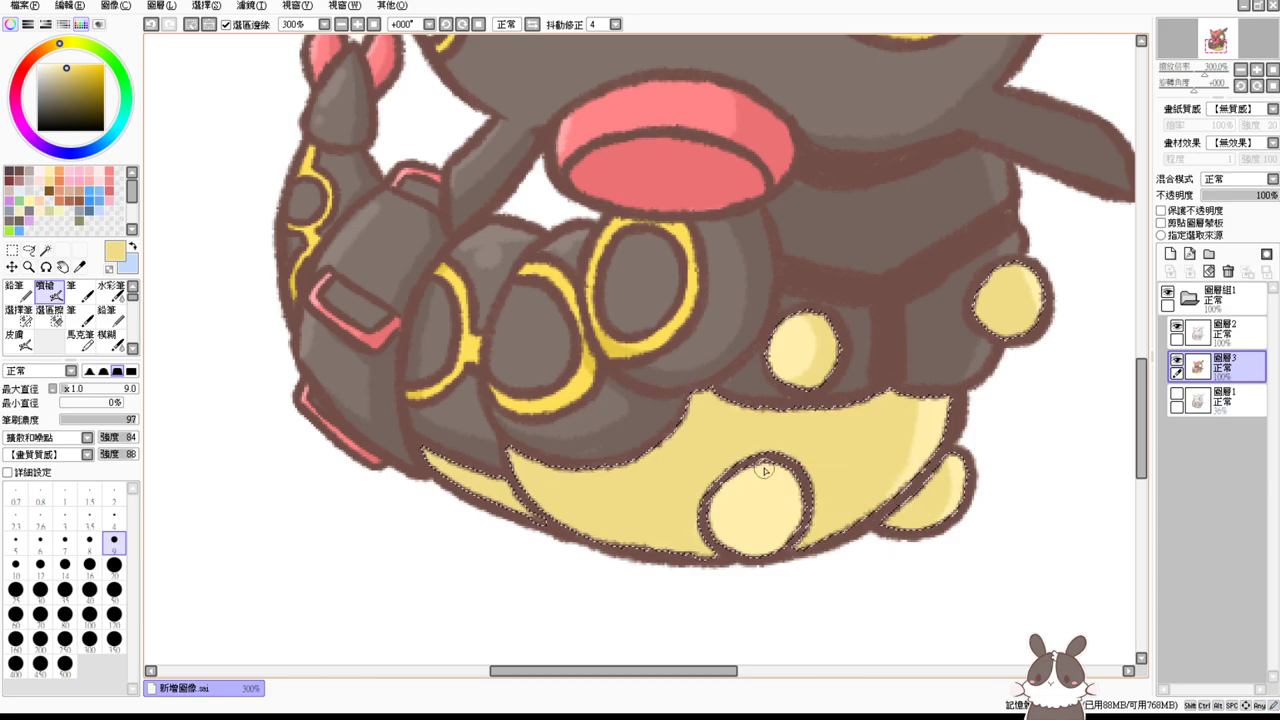
Step: Shade the edge of the front lower round foot in darker pale yellow with the airbrush at size 9 and clear the selection
mouse_move(769, 463)
left_mouse_down()
mouse_move(765, 540)
mouse_move(751, 524)
mouse_move(765, 479)
mouse_move(772, 488)
mouse_move(724, 540)
mouse_move(757, 553)
mouse_move(785, 523)
mouse_move(802, 496)
left_mouse_up()
key("ctrl+z")
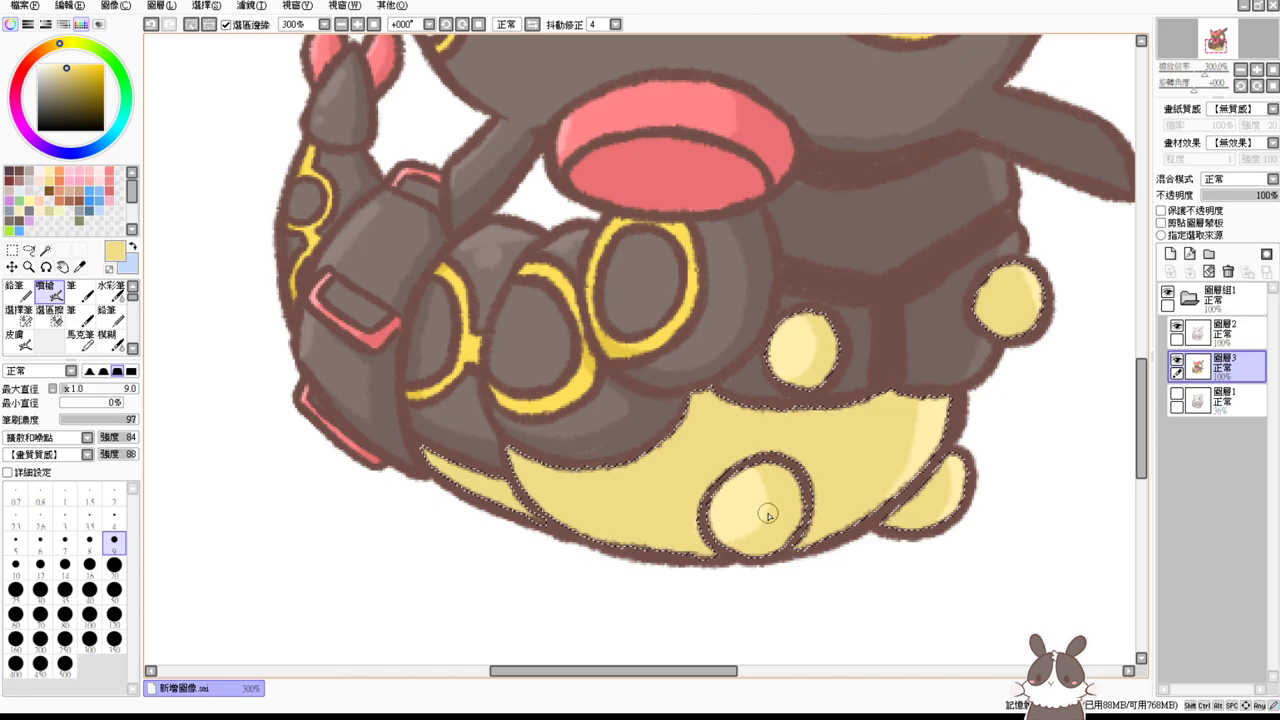
left_click(373, 24)
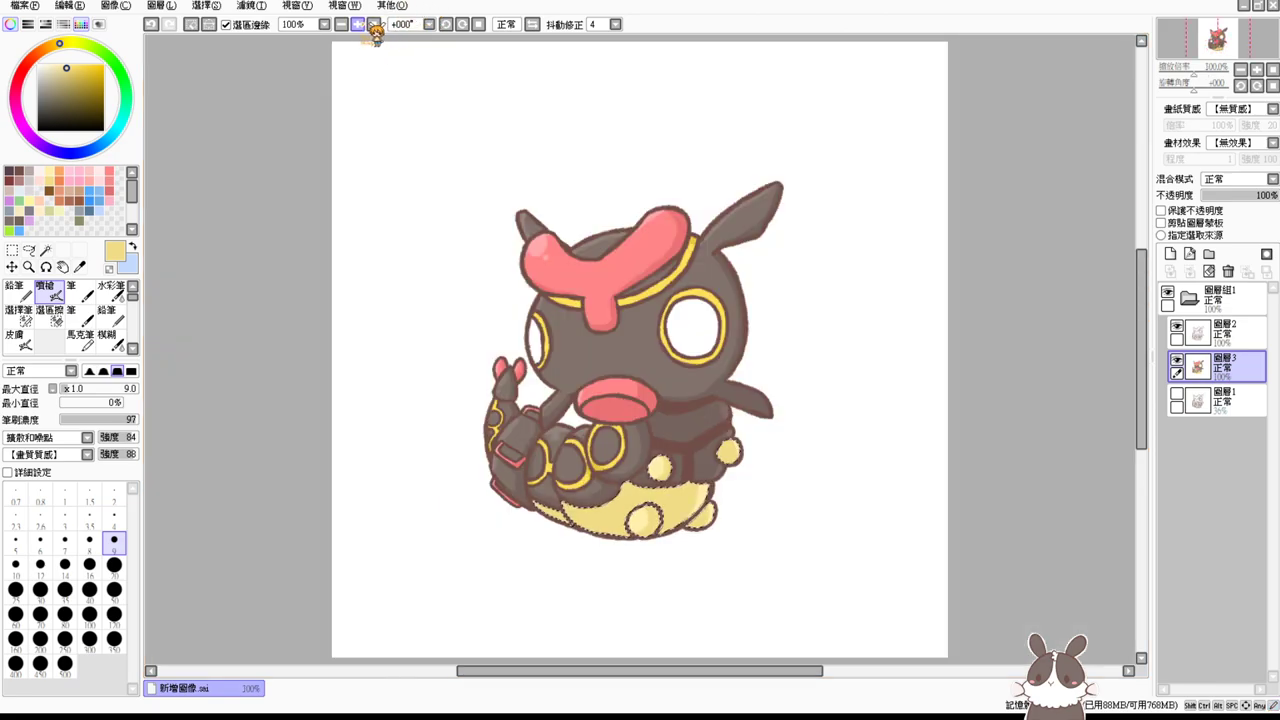
left_click(357, 25)
left_click(357, 25)
left_click(357, 25)
left_click_drag(771, 442, 822, 259)
left_click_drag(822, 398, 806, 300)
key("ctrl+d")
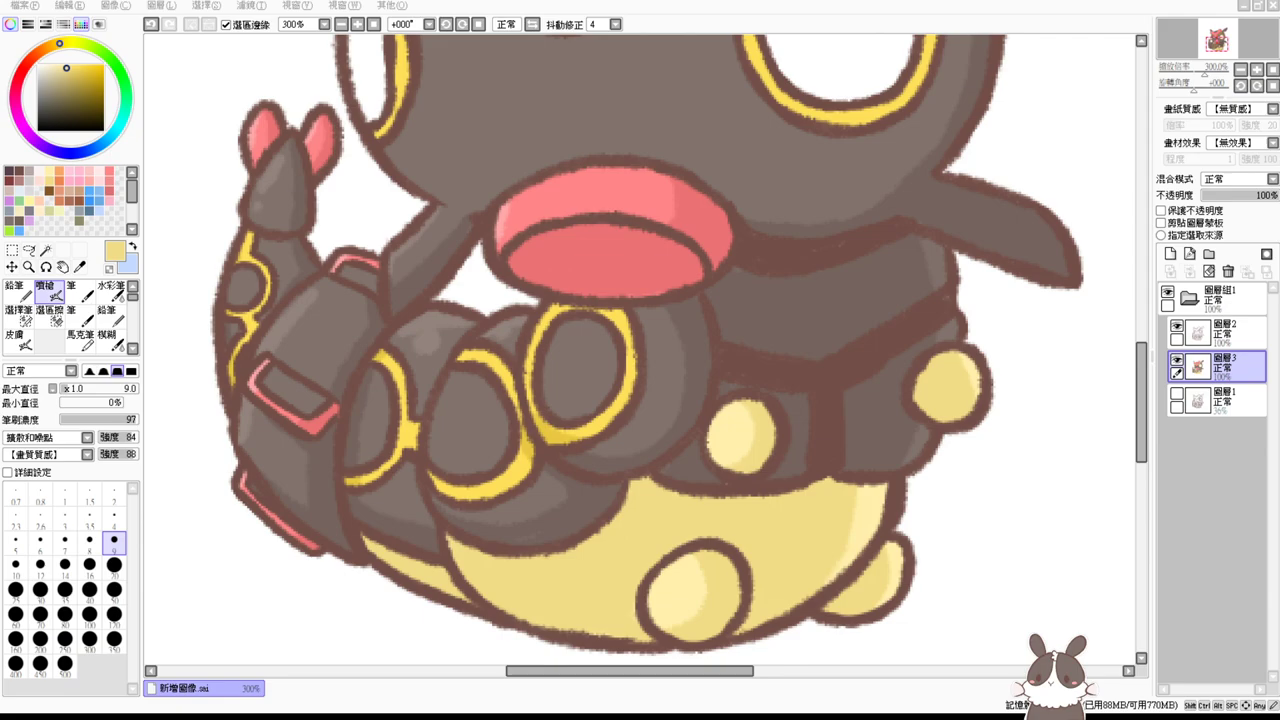
Step: Brighten the upper right round foot with the sampled light yellow using the airbrush
left_click(341, 24)
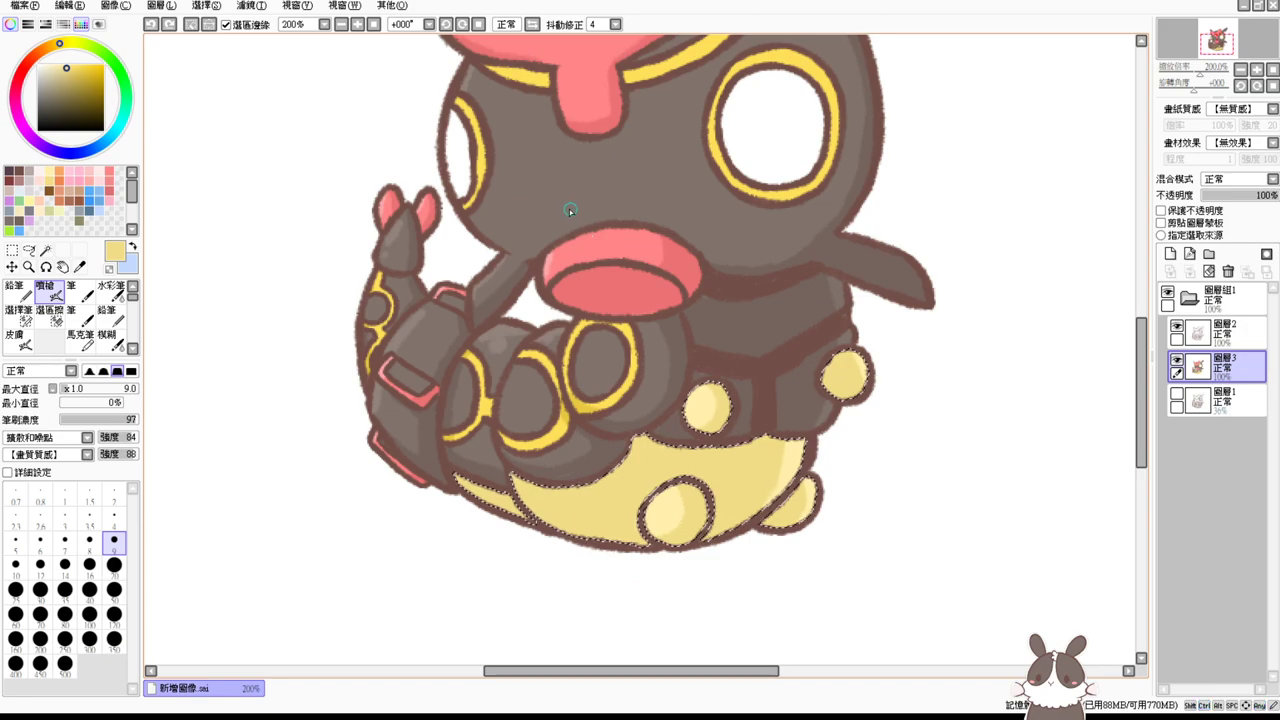
left_click_drag(561, 224, 566, 278)
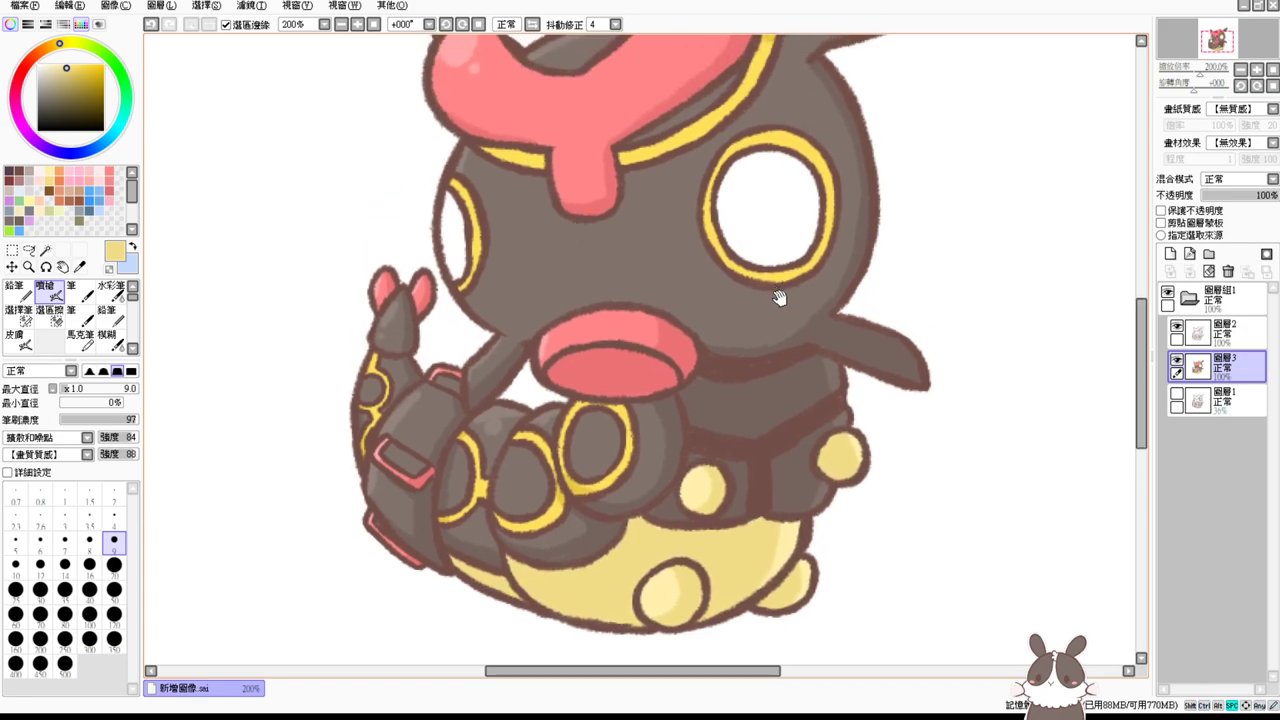
left_click_drag(779, 297, 780, 206)
left_click(857, 363, "alt")
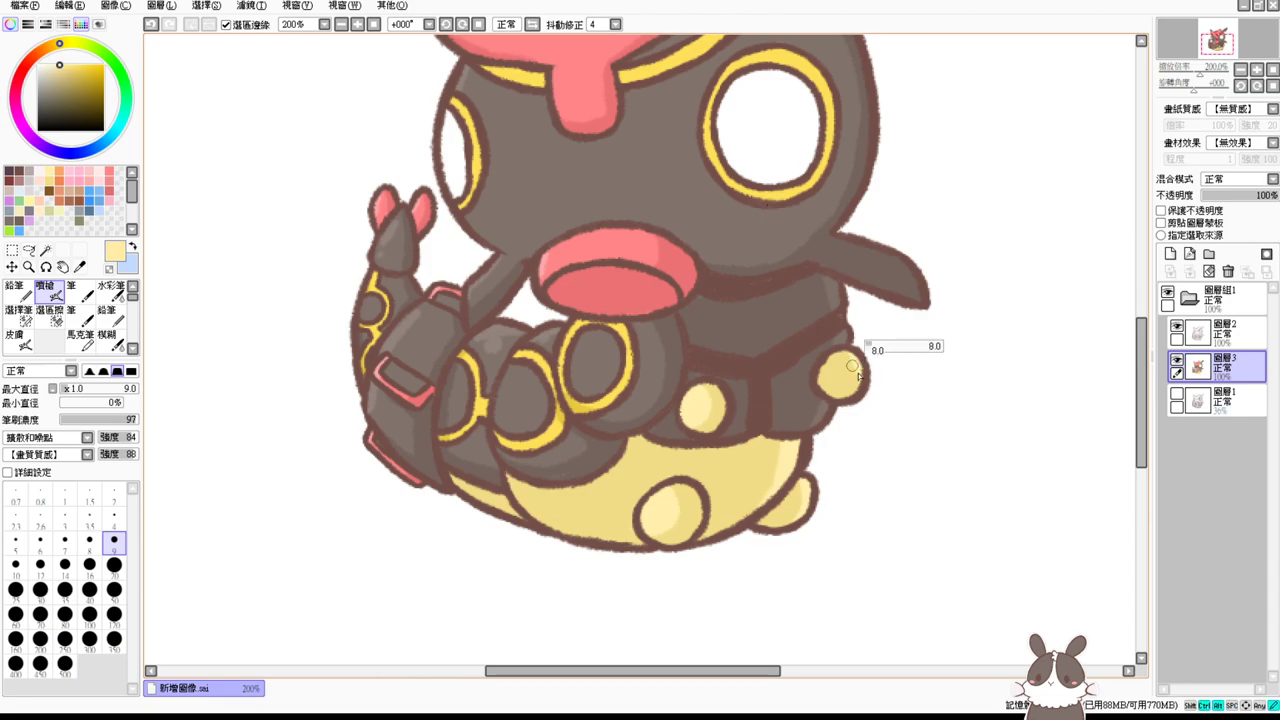
left_click_drag(857, 363, 855, 365)
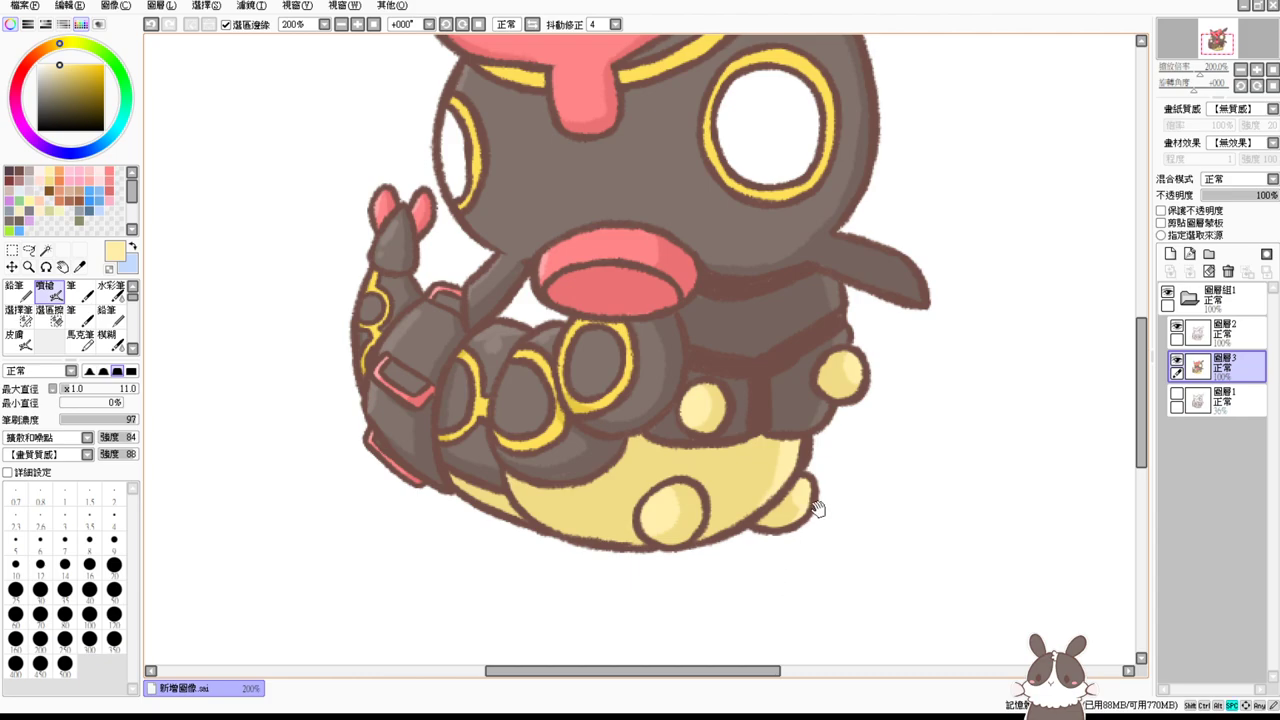
mouse_move(831, 459)
left_mouse_down()
mouse_move(817, 521)
mouse_move(818, 499)
left_mouse_up()
left_click_drag(832, 458, 828, 508)
Step: Select the white insides of both eyes with the Magic Wand
left_click(45, 249)
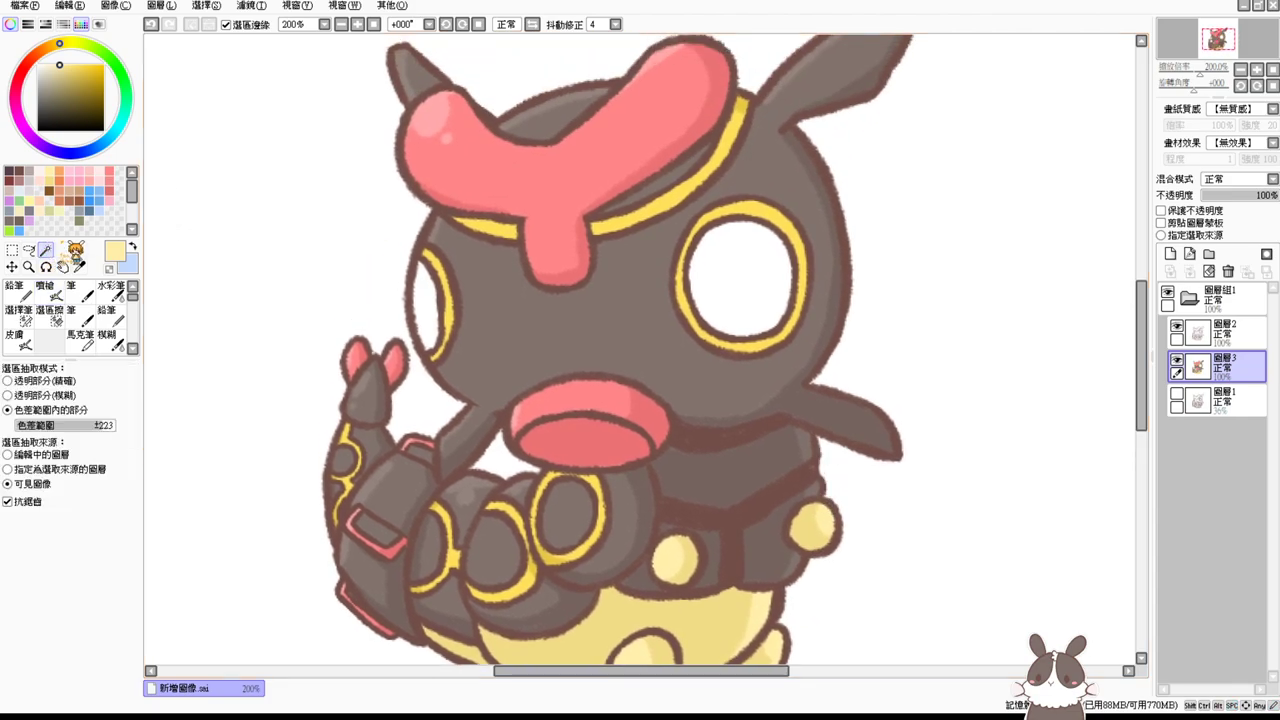
left_click(425, 304)
left_click(735, 293)
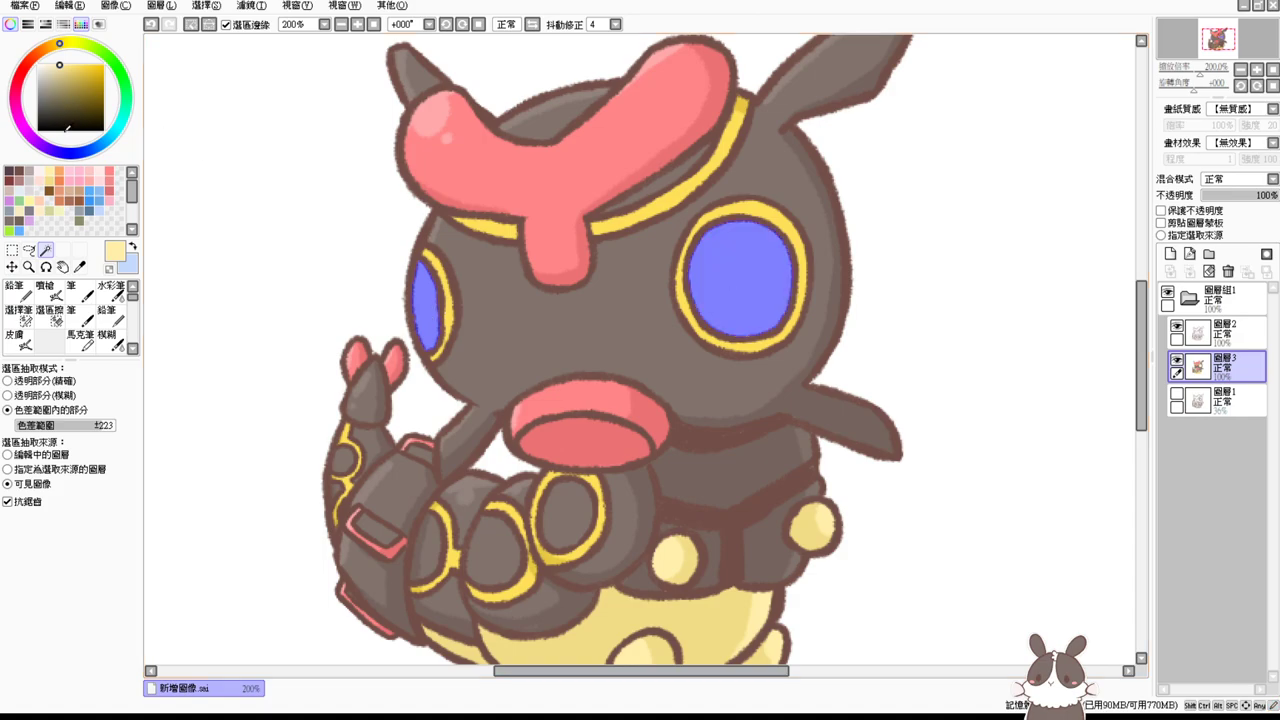
Step: Try a bluish grey fill in the selected eyes, including a darker variant
left_click(19, 220)
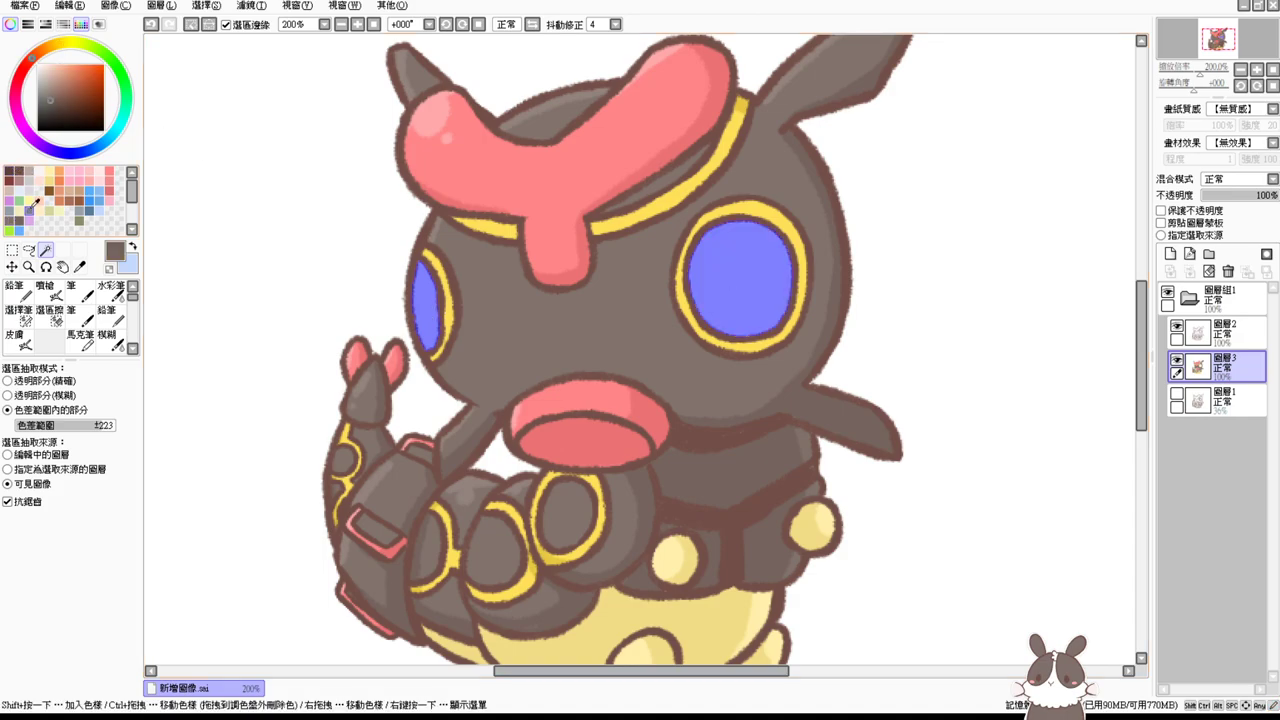
left_click(29, 211)
key("ctrl+f")
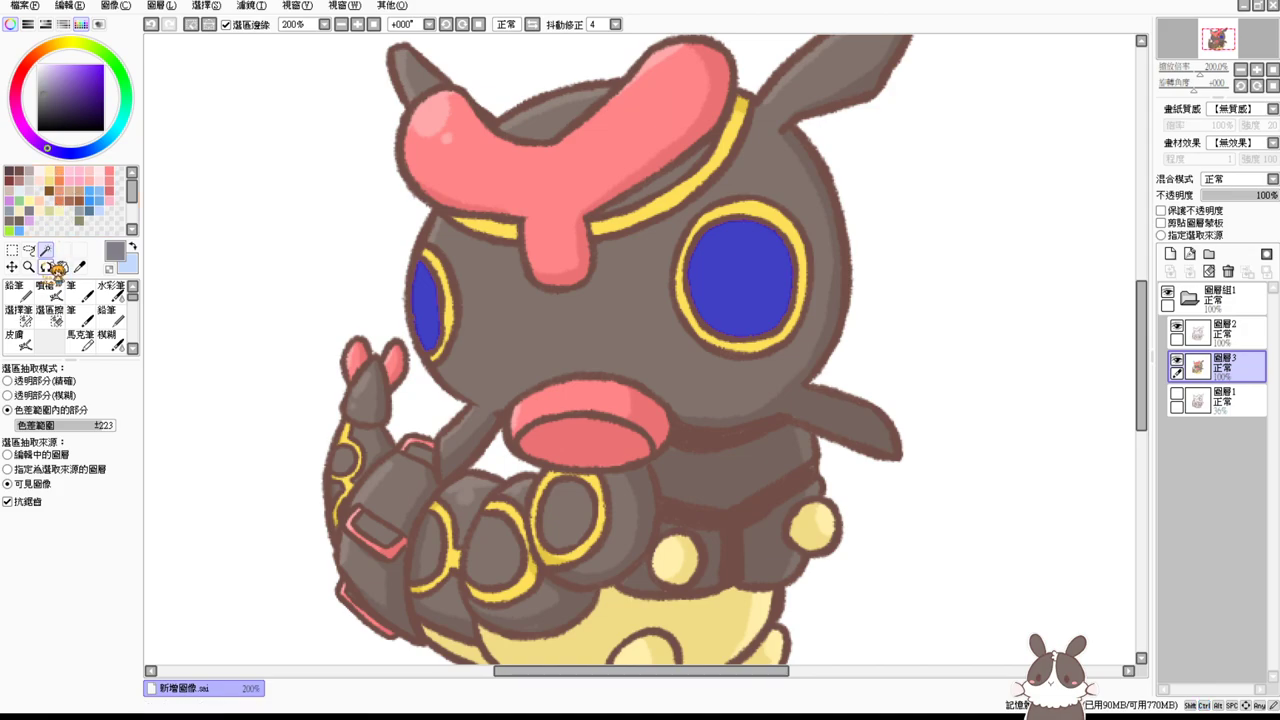
left_click(48, 291)
left_click_drag(46, 88, 53, 101)
key("ctrl+f")
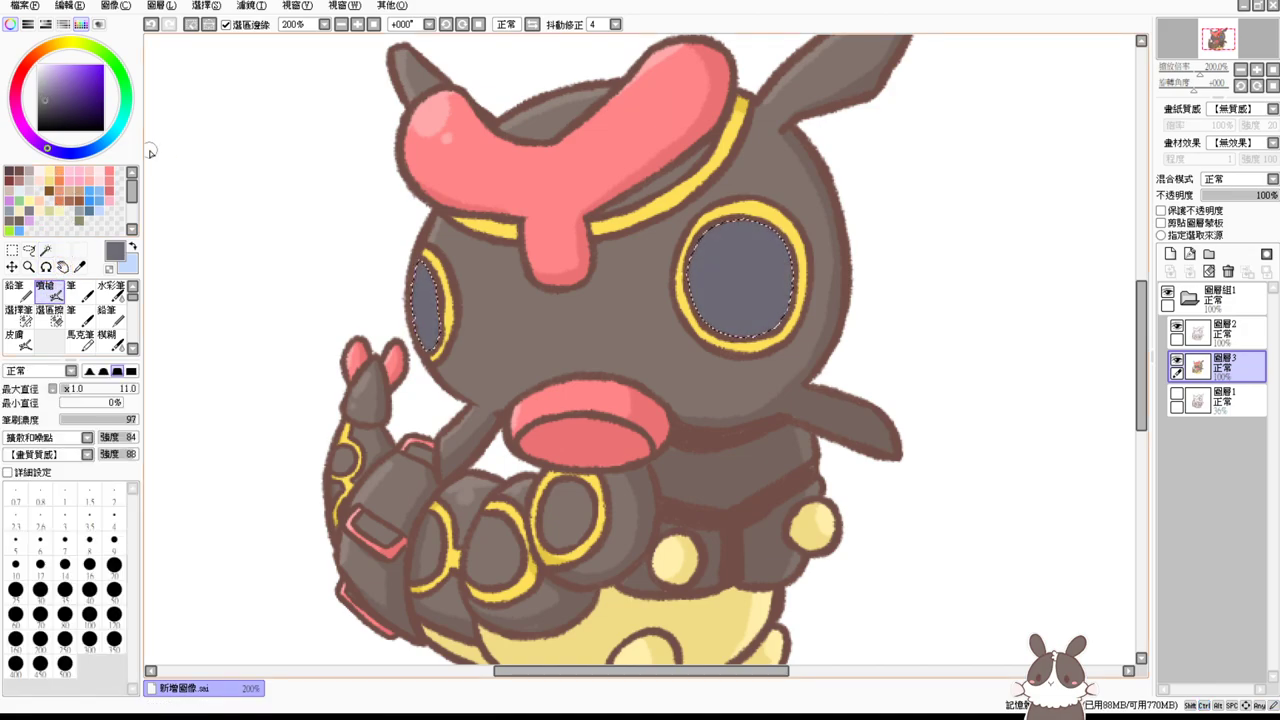
Step: Try dark brownish grey and neutral grey fills in the selected eyes
left_click(792, 405, "alt")
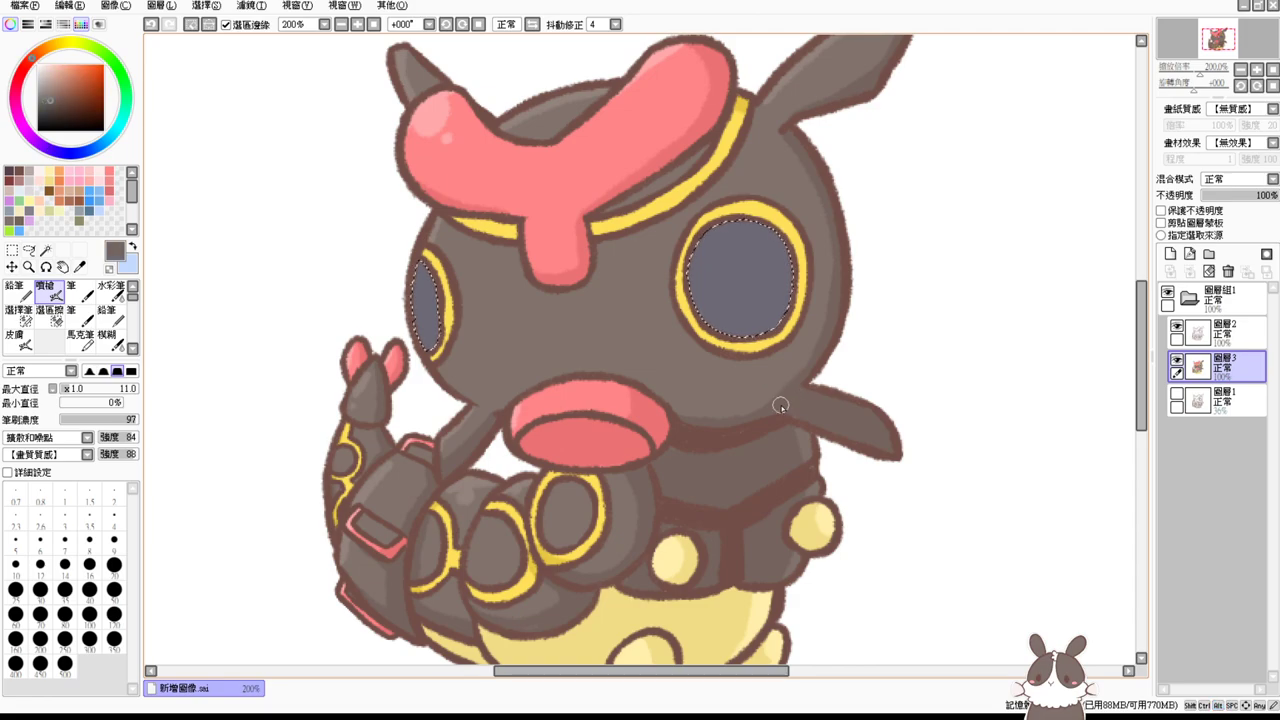
left_click(48, 104)
key("ctrl+f")
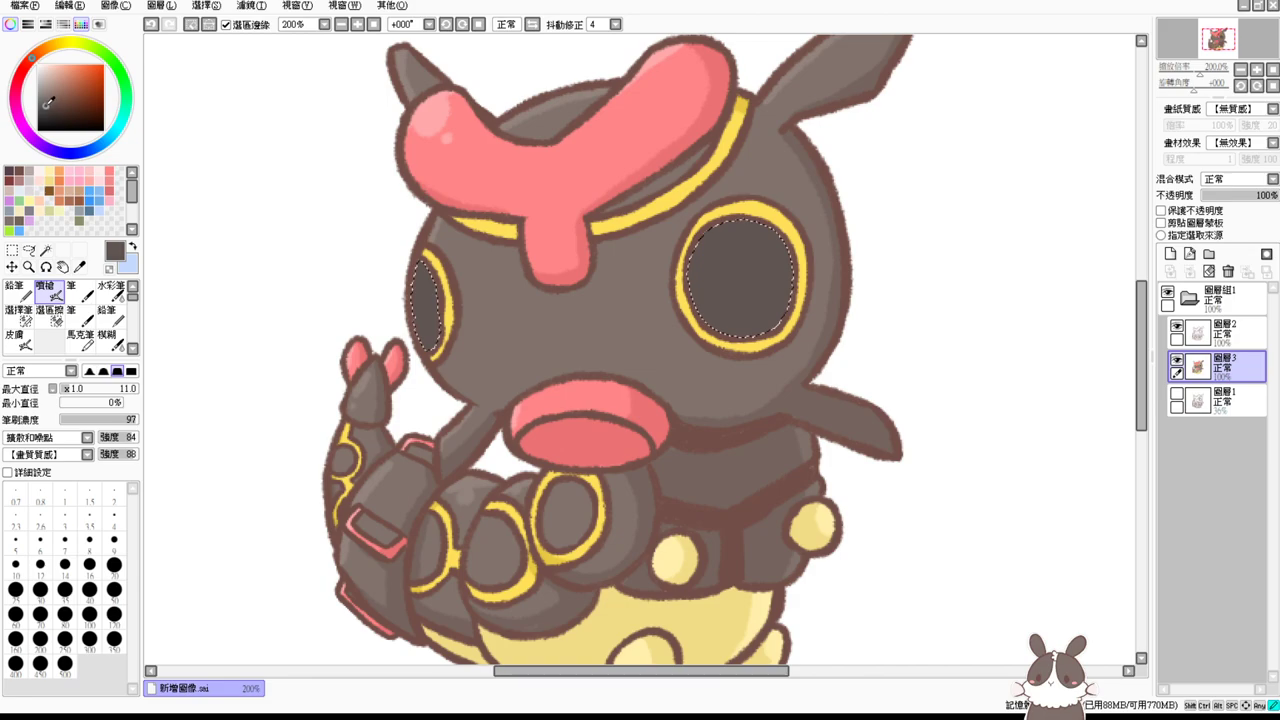
key("ctrl+f")
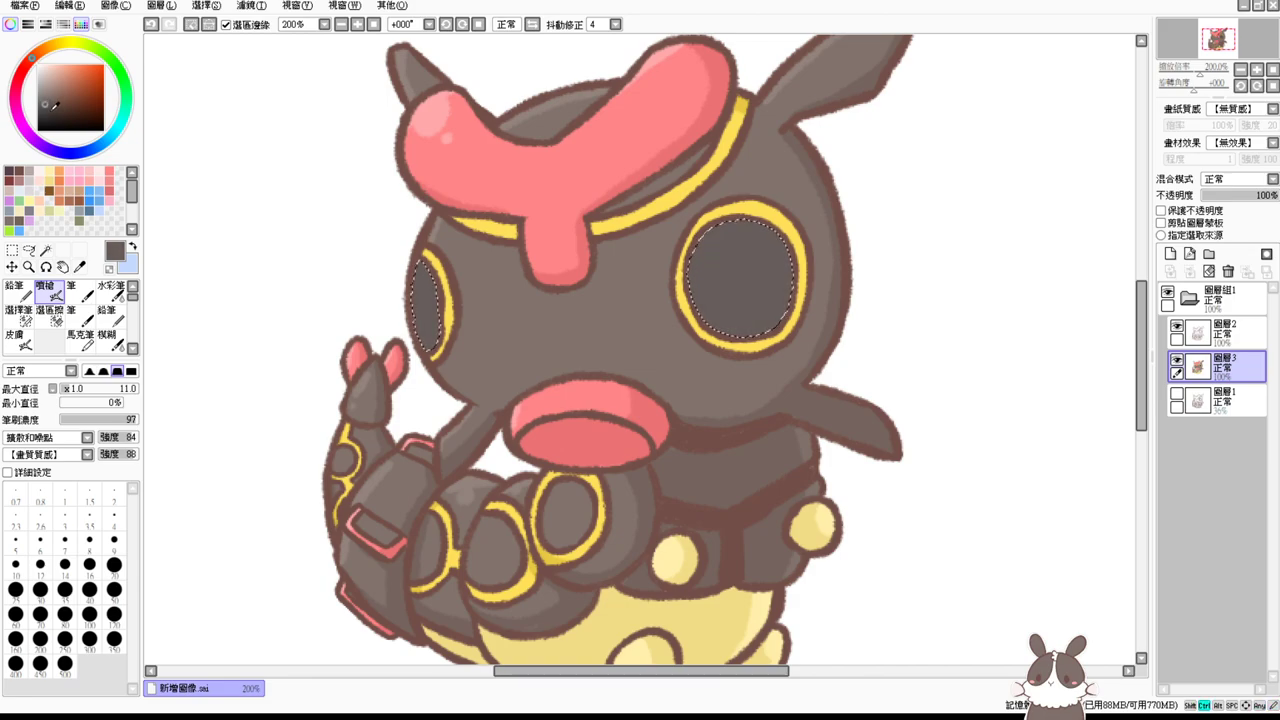
key("ctrl+d")
key("ctrl+z")
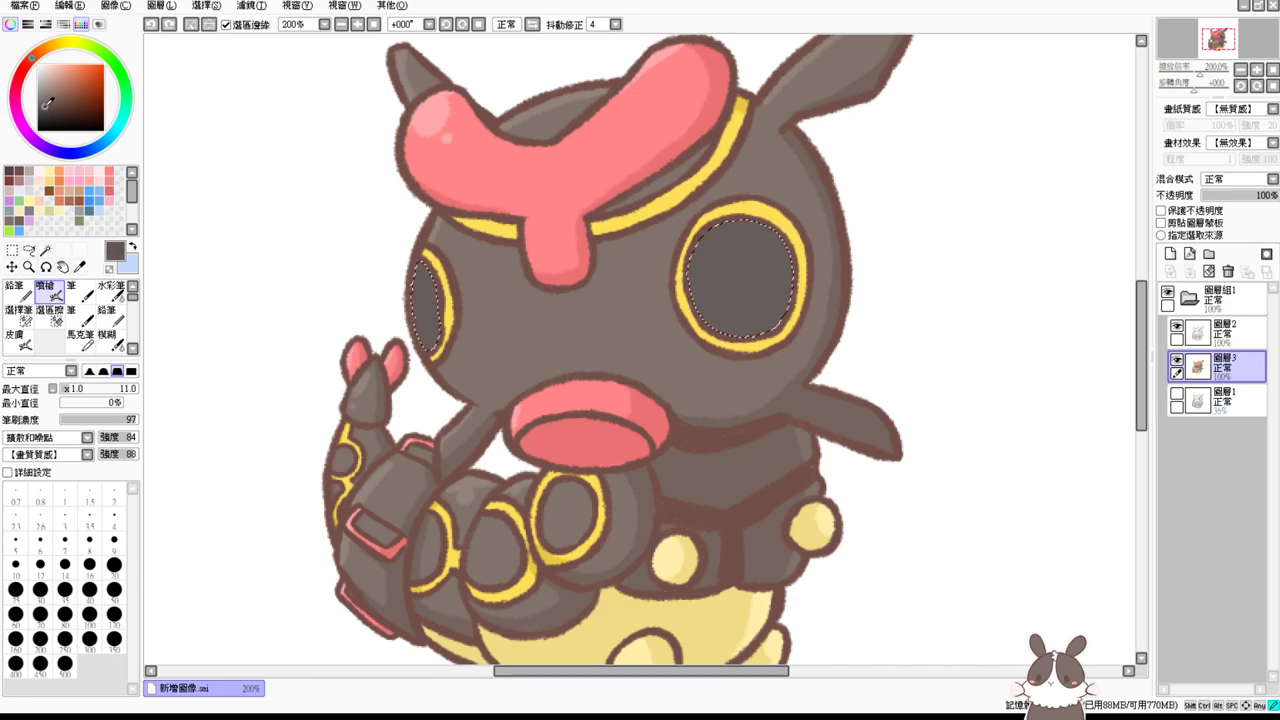
key("ctrl+f")
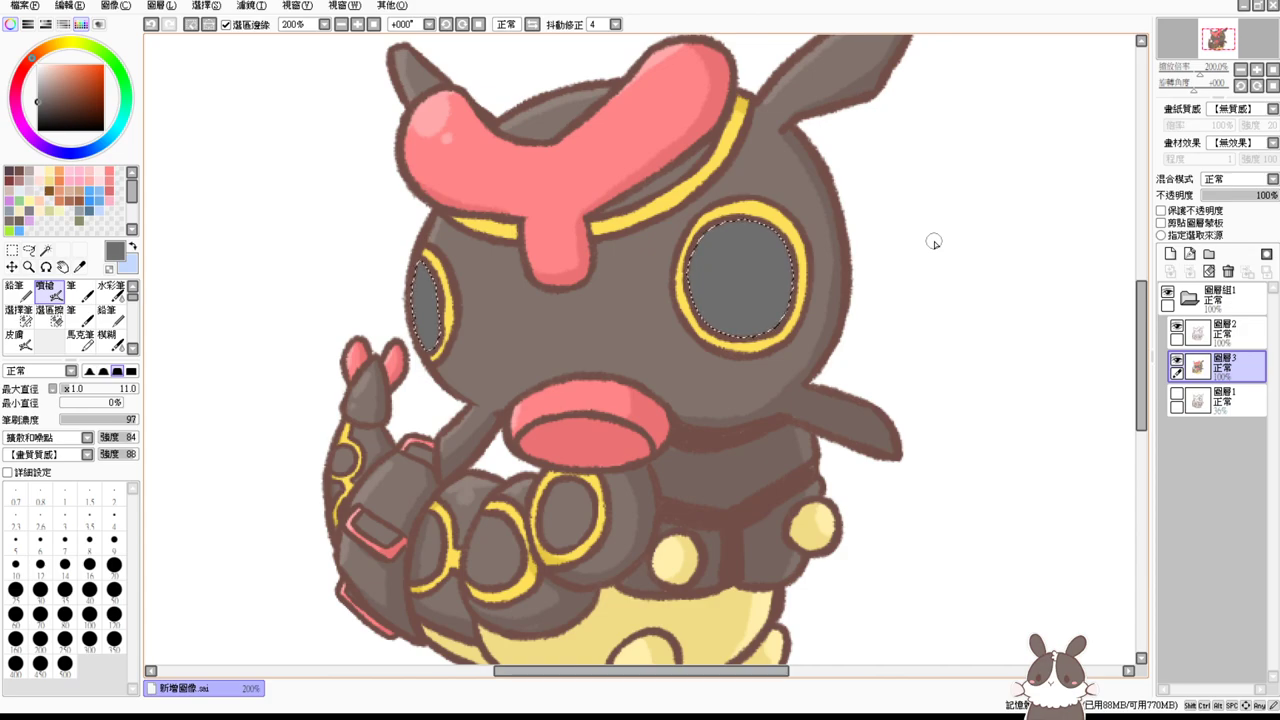
Step: Fill the selected eyes with a dark, slightly purplish grey based on the dark plum swatch
left_click_drag(1142, 319, 1143, 311)
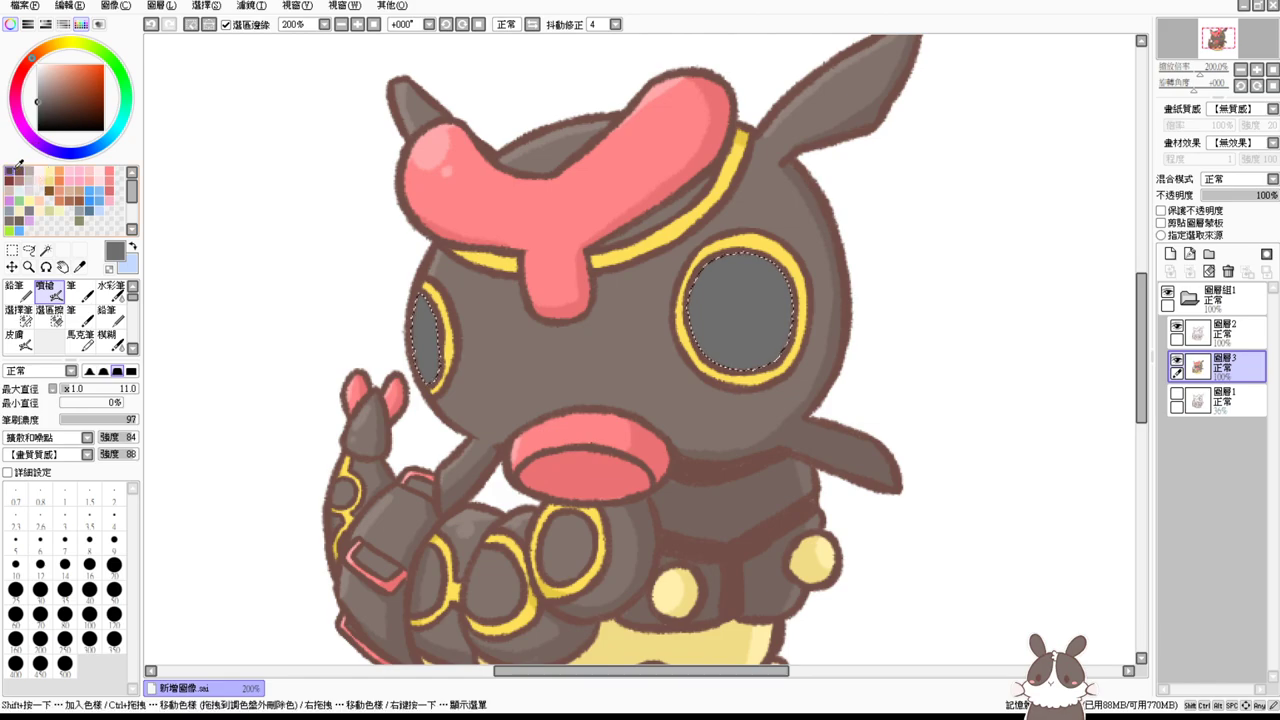
left_click(11, 171)
key("ctrl+f")
left_click(45, 104)
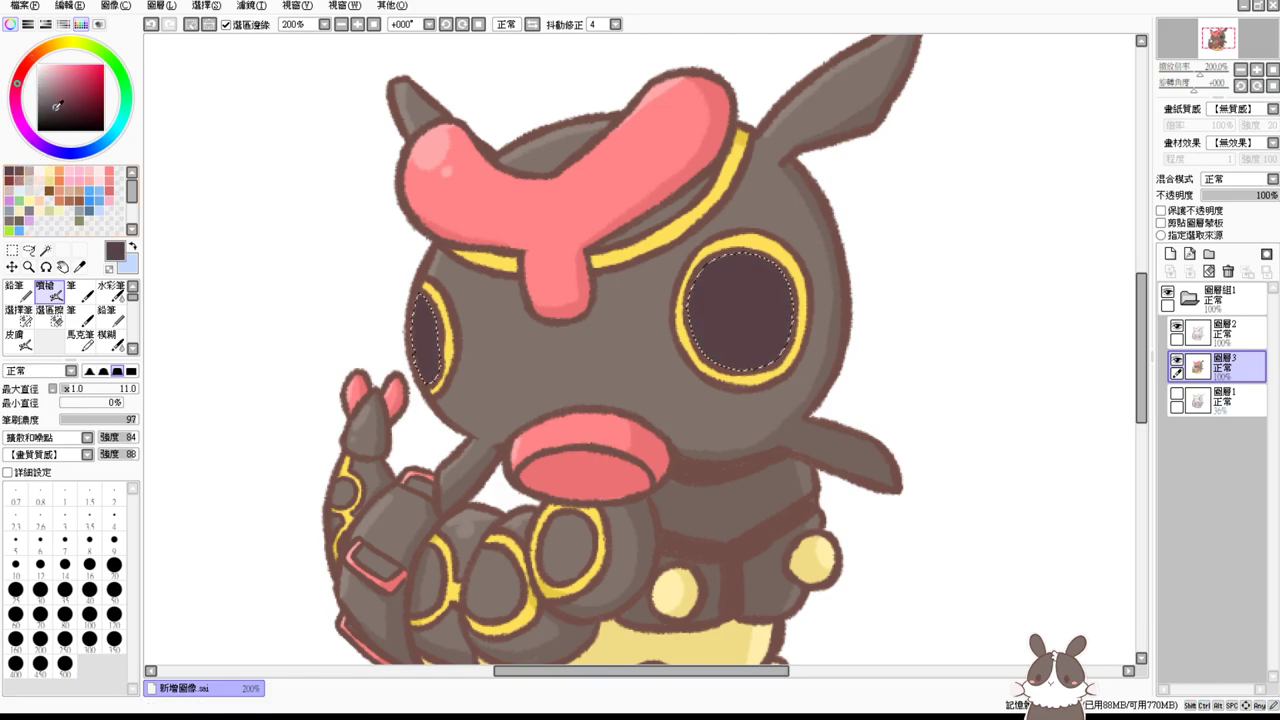
key("ctrl+f")
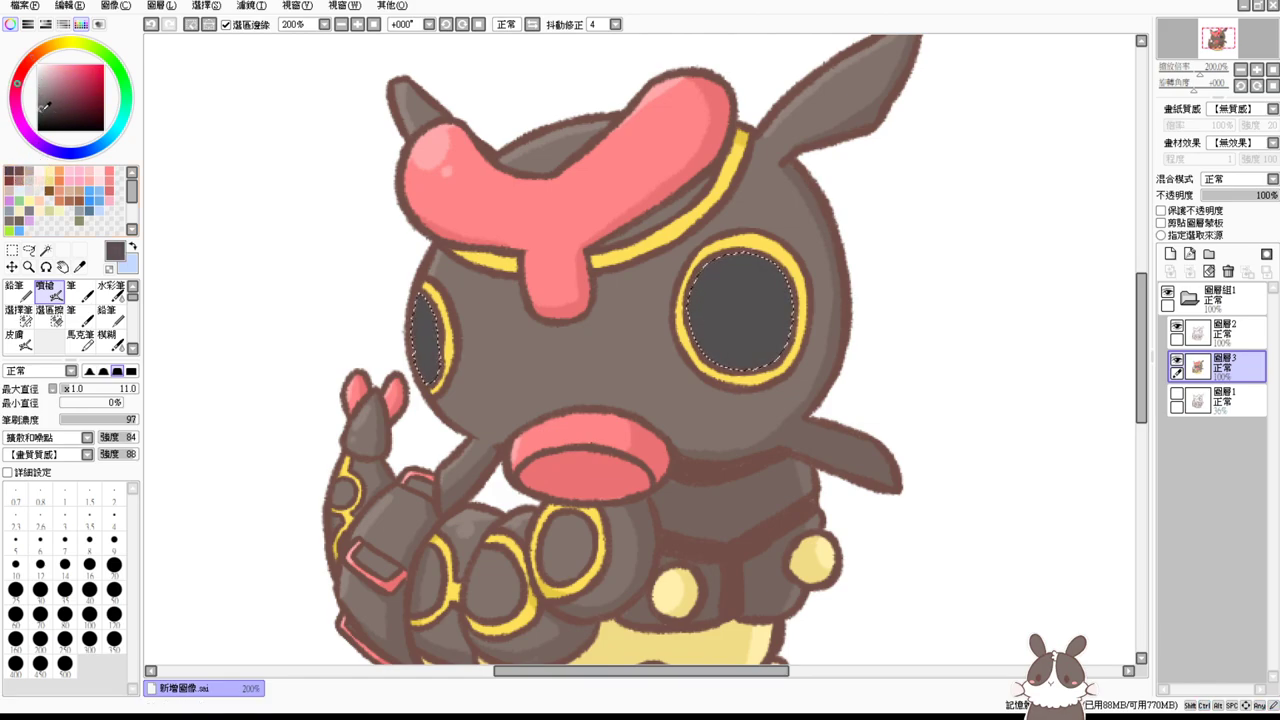
left_click(41, 104)
key("ctrl+f")
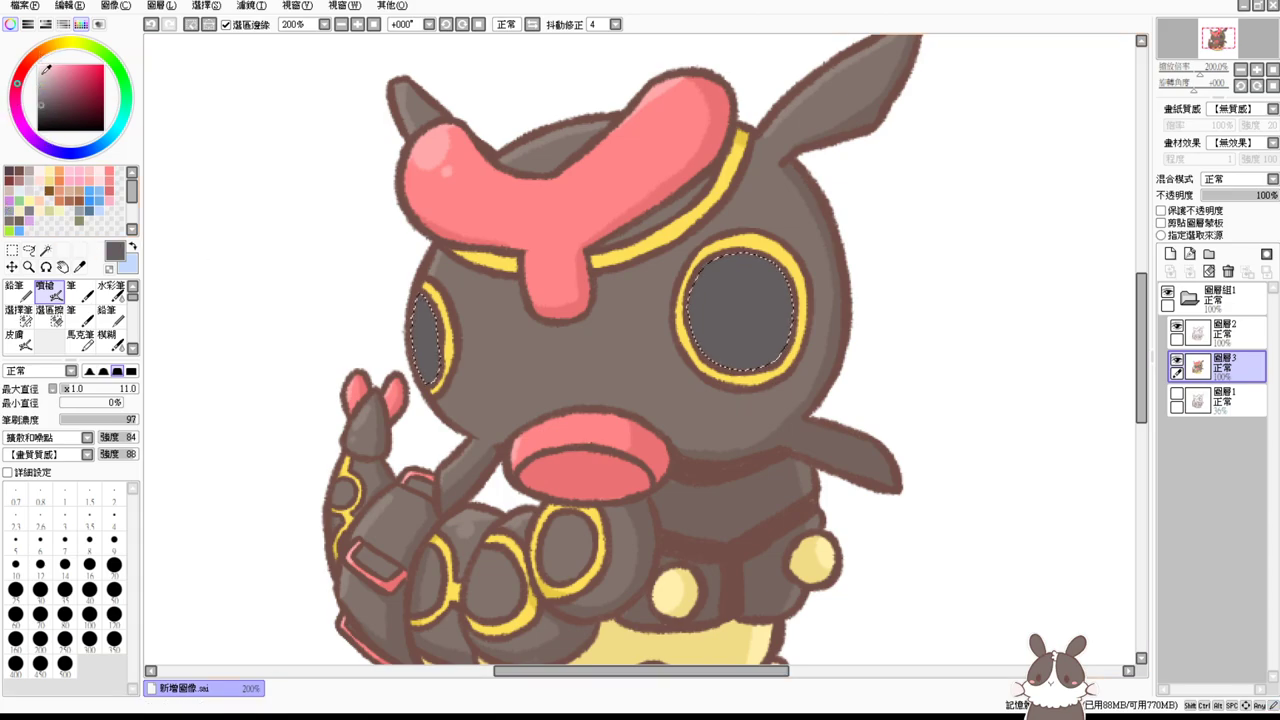
Step: Paint a round white highlight in the upper left of each eye with the airbrush at size 14
left_click_drag(40, 66, 30, 53)
left_click_drag(734, 278, 712, 284)
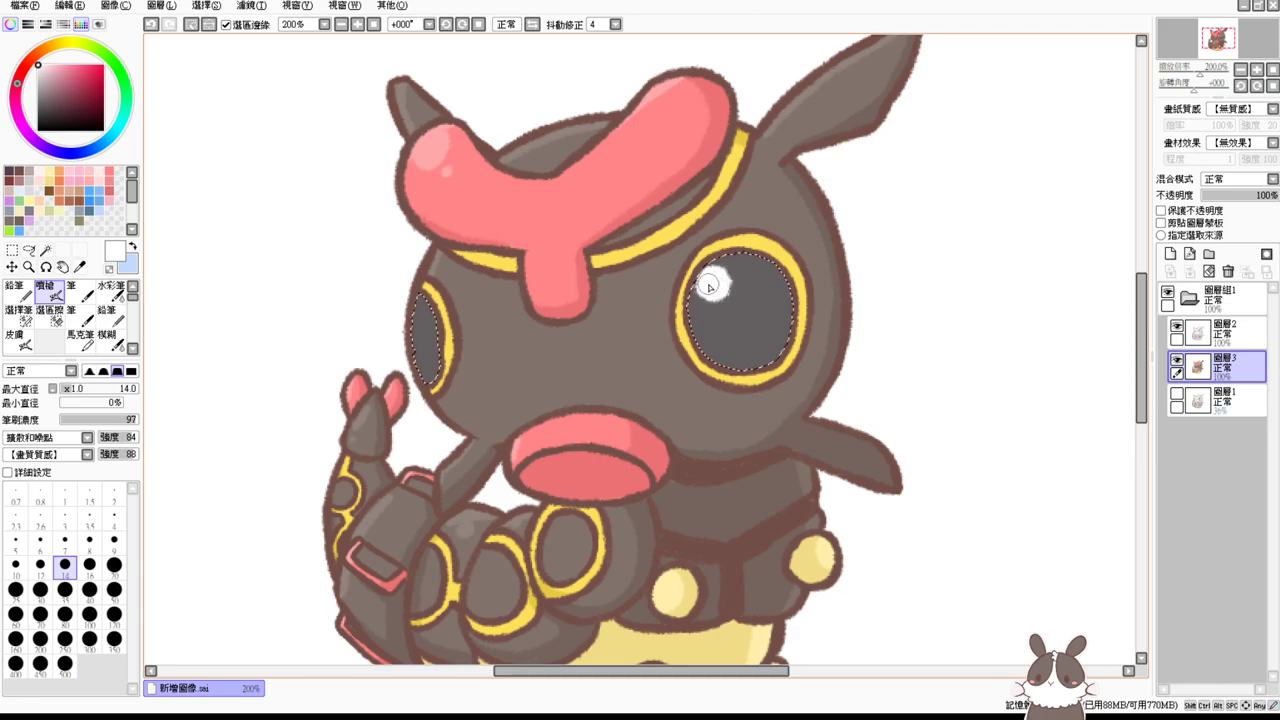
left_click_drag(434, 310, 424, 318)
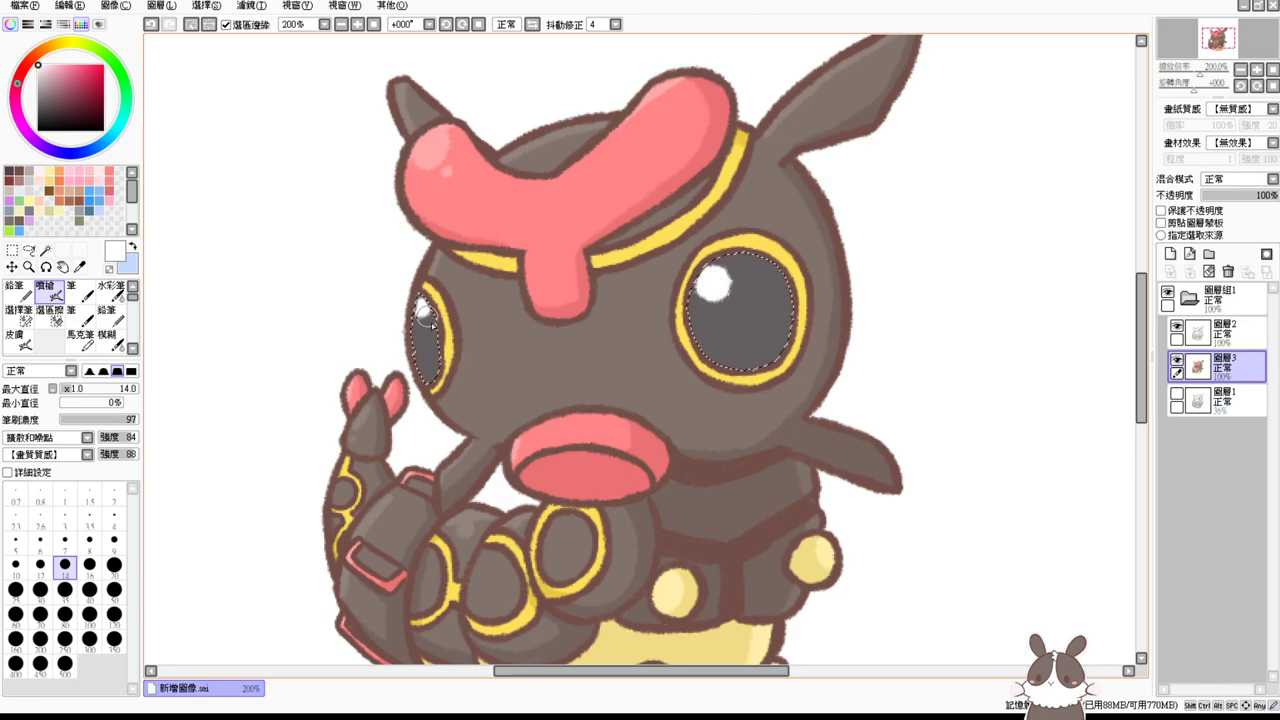
Step: Undo the white highlights painted in both eyes, keeping the eye interiors selected
key("ctrl+d")
left_click(373, 24)
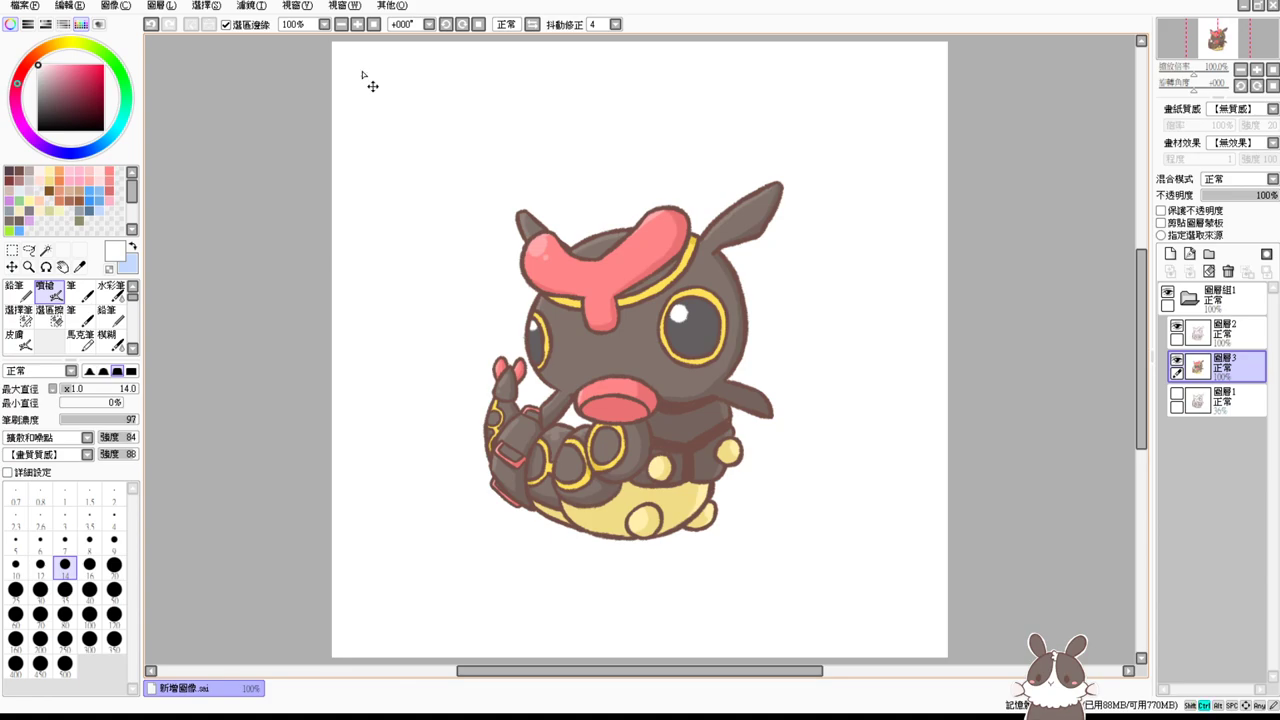
scroll(372, 86, "up", 1)
left_click_drag(815, 397, 681, 304)
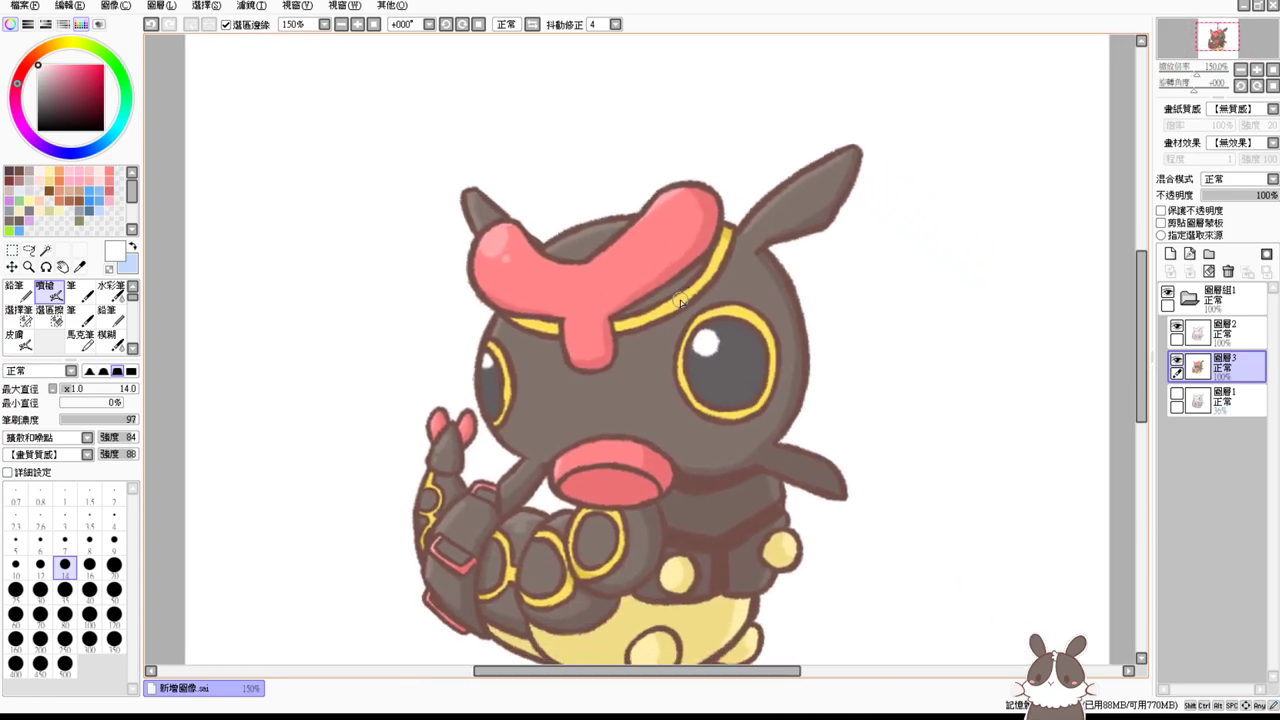
left_click(681, 304, "ctrl")
left_click(681, 304, "ctrl")
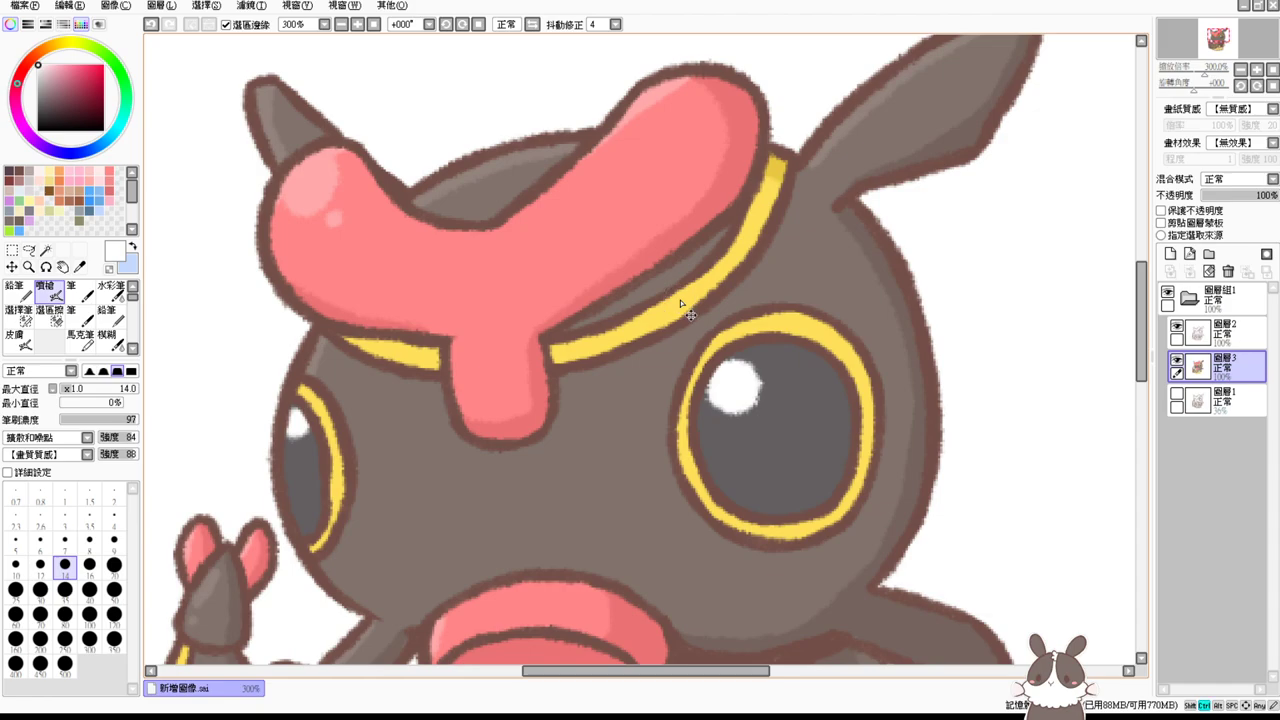
key("ctrl+z")
key("ctrl+z")
key("ctrl+z")
left_click_drag(731, 407, 740, 442)
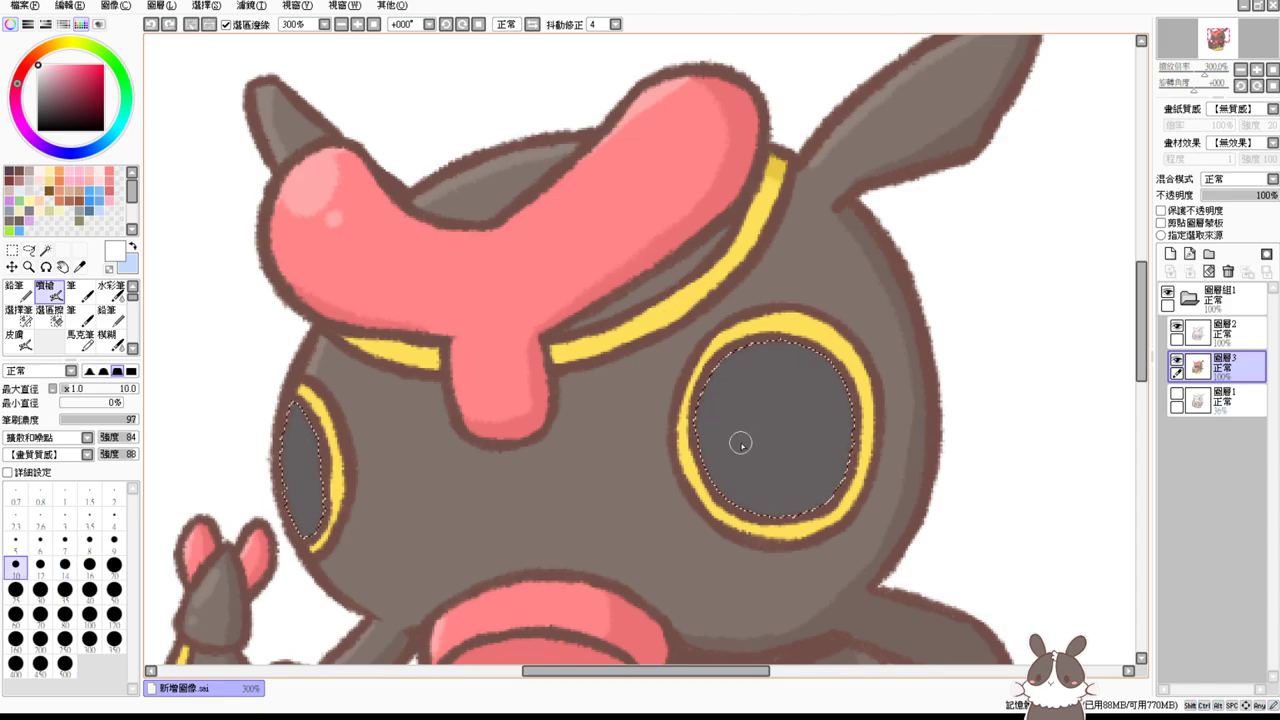
Step: Try filling both selected eye interiors with light greyish pink and pale yellow
left_click(27, 174)
key("ctrl+f")
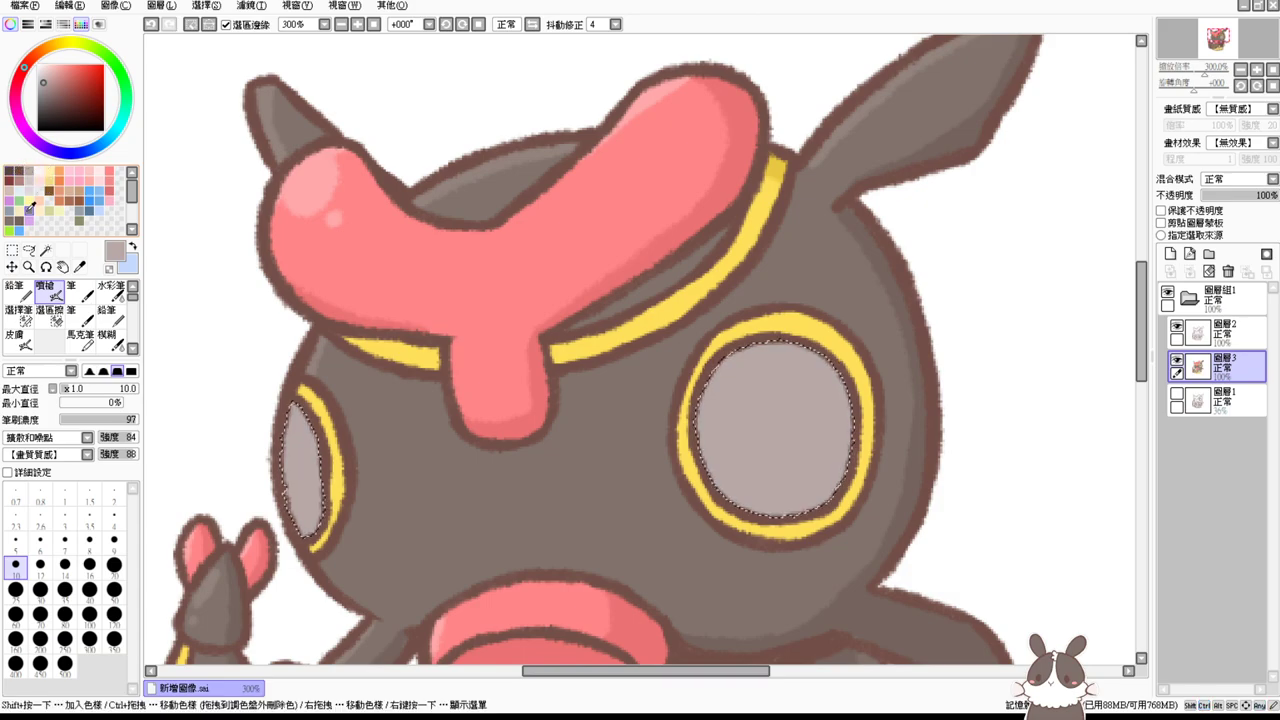
left_click(57, 172)
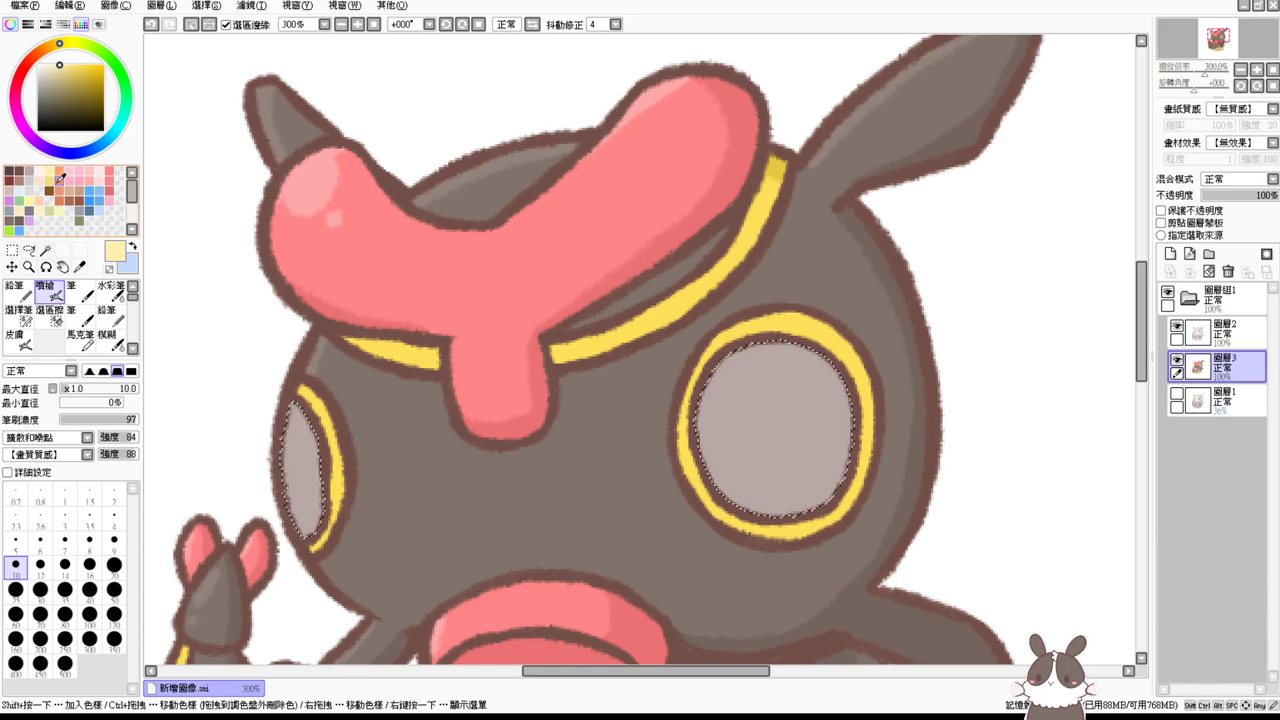
key("ctrl+f")
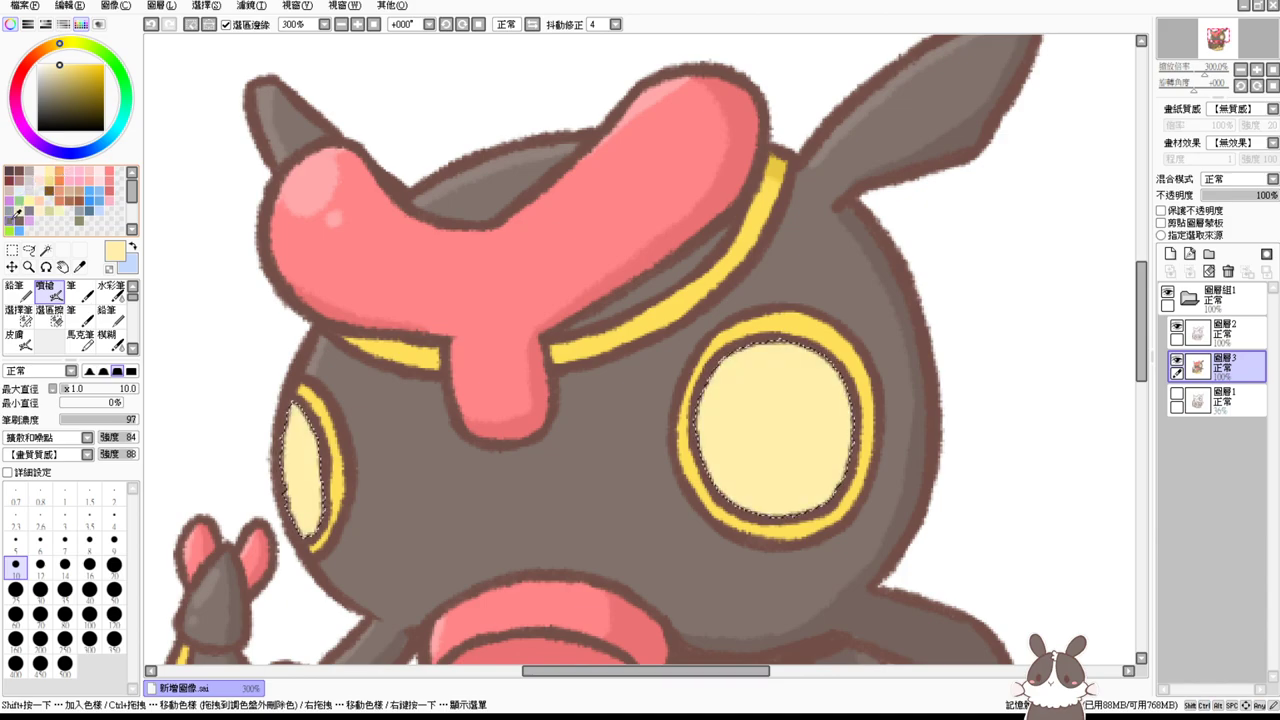
Step: Fill both selected eye interiors with a dark warm grey derived from the brown swatch
left_click(17, 190)
key("ctrl+f")
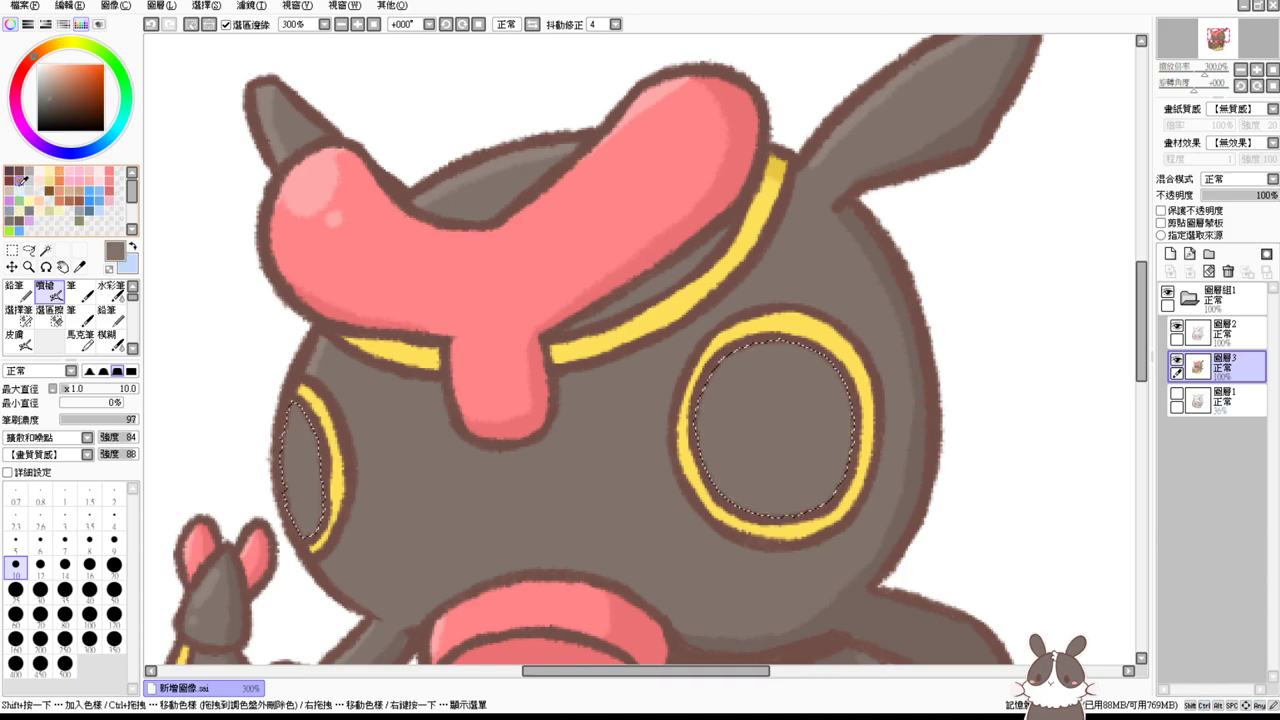
left_click(48, 96)
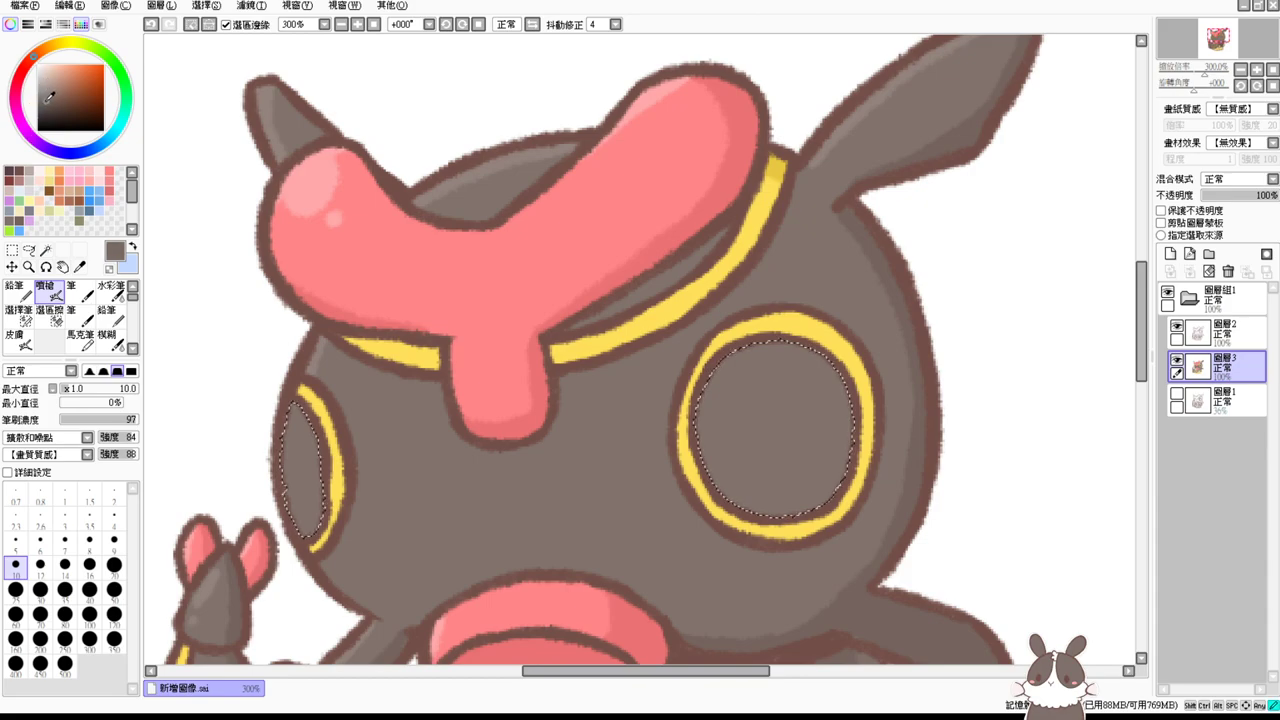
key("ctrl+f")
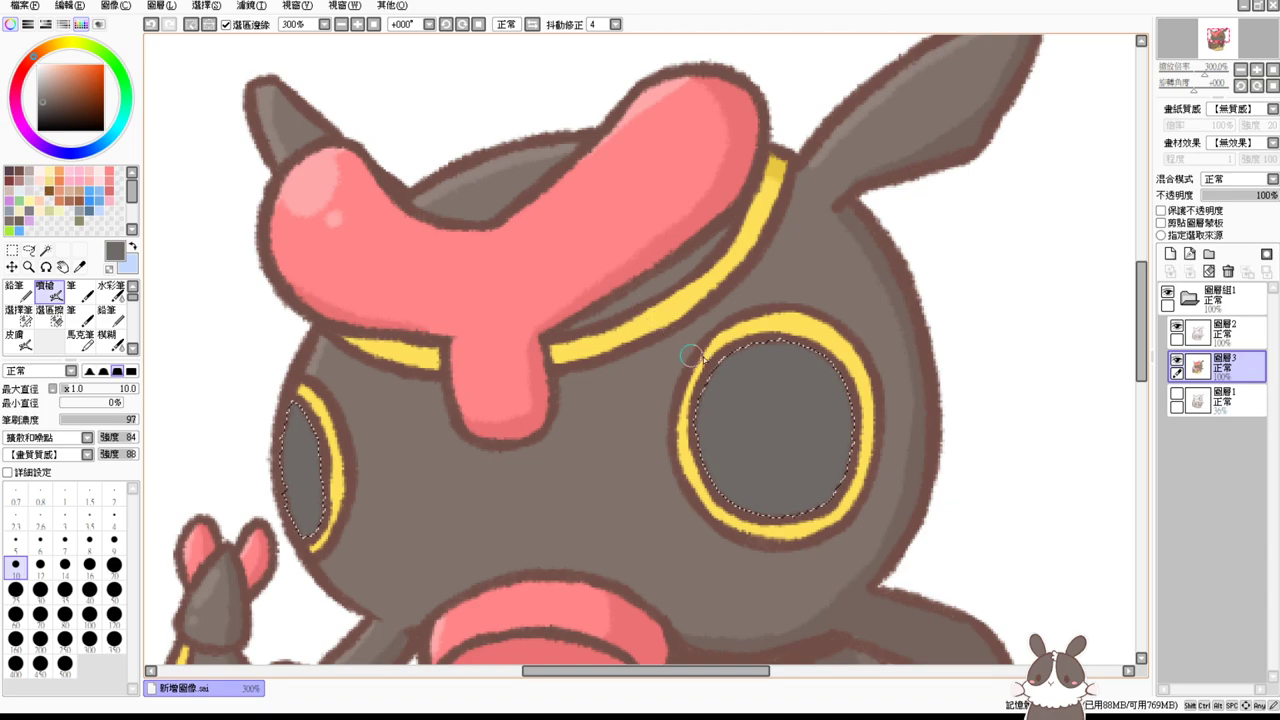
Step: Paint round off-white highlights in the upper left of both eyes with a size 11 airbrush and clear the selection
left_click_drag(773, 369, 777, 372)
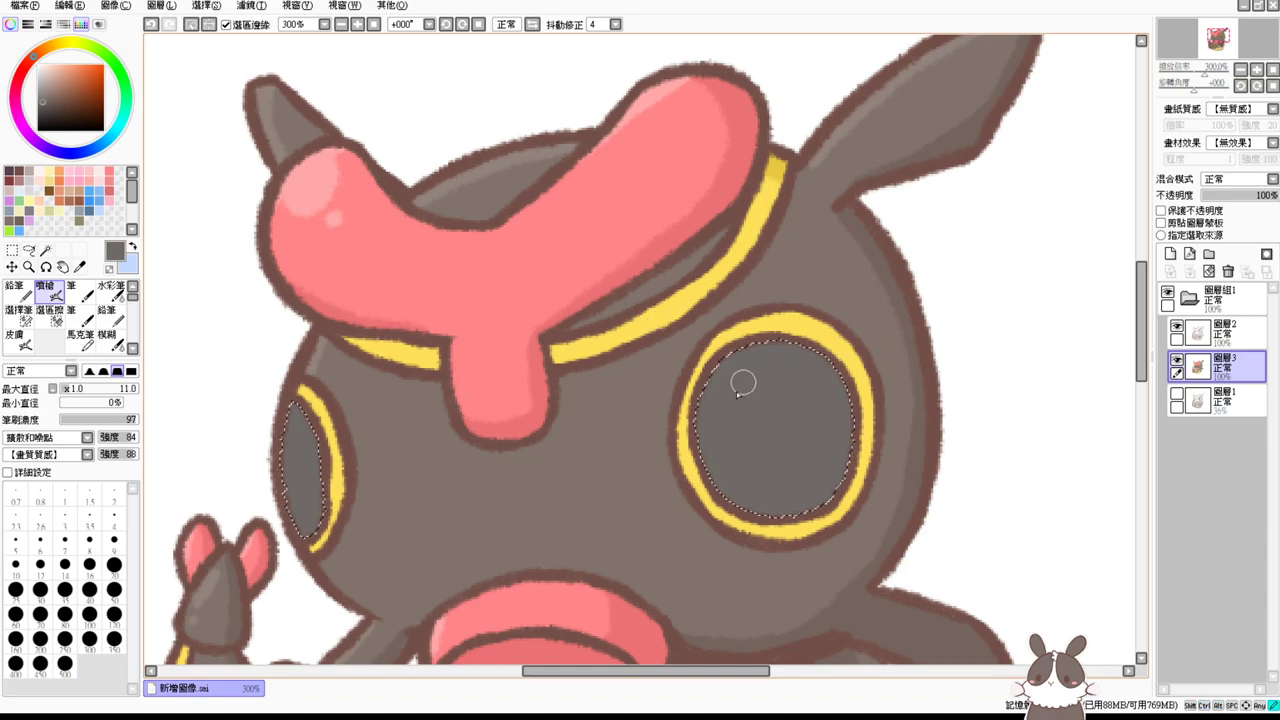
left_click(37, 68)
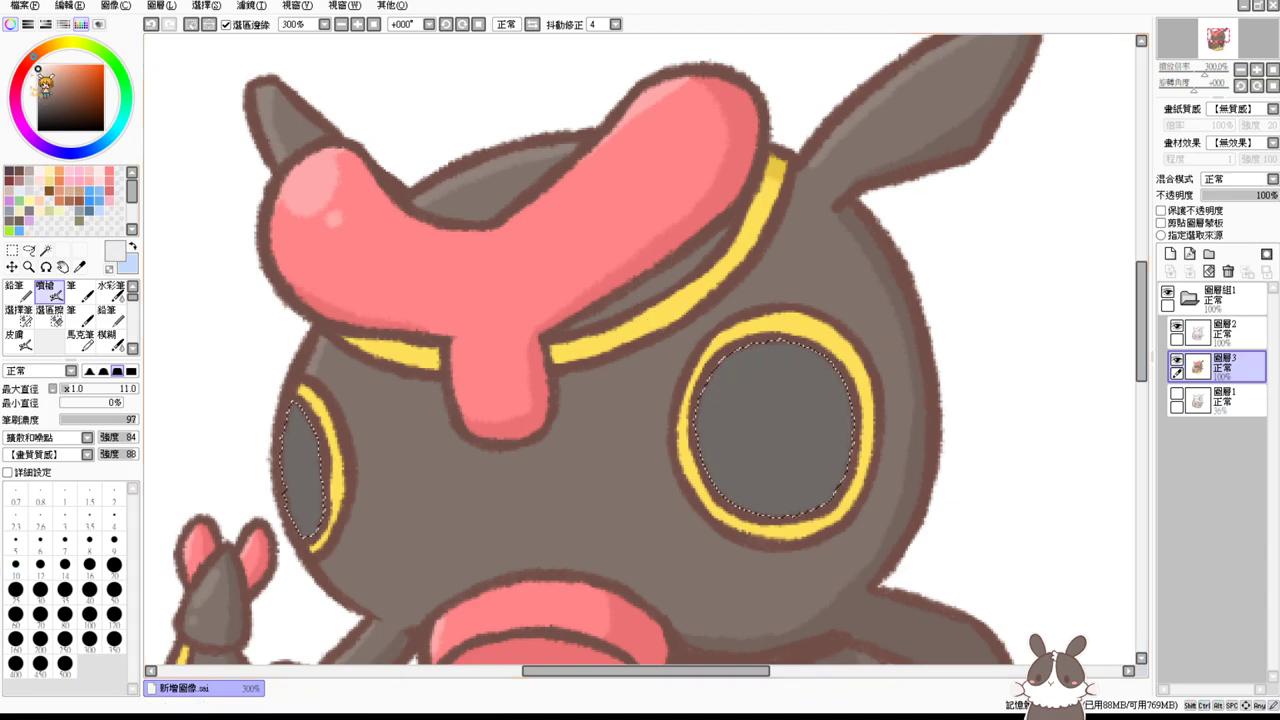
left_click_drag(733, 384, 719, 397)
left_click_drag(300, 432, 298, 430)
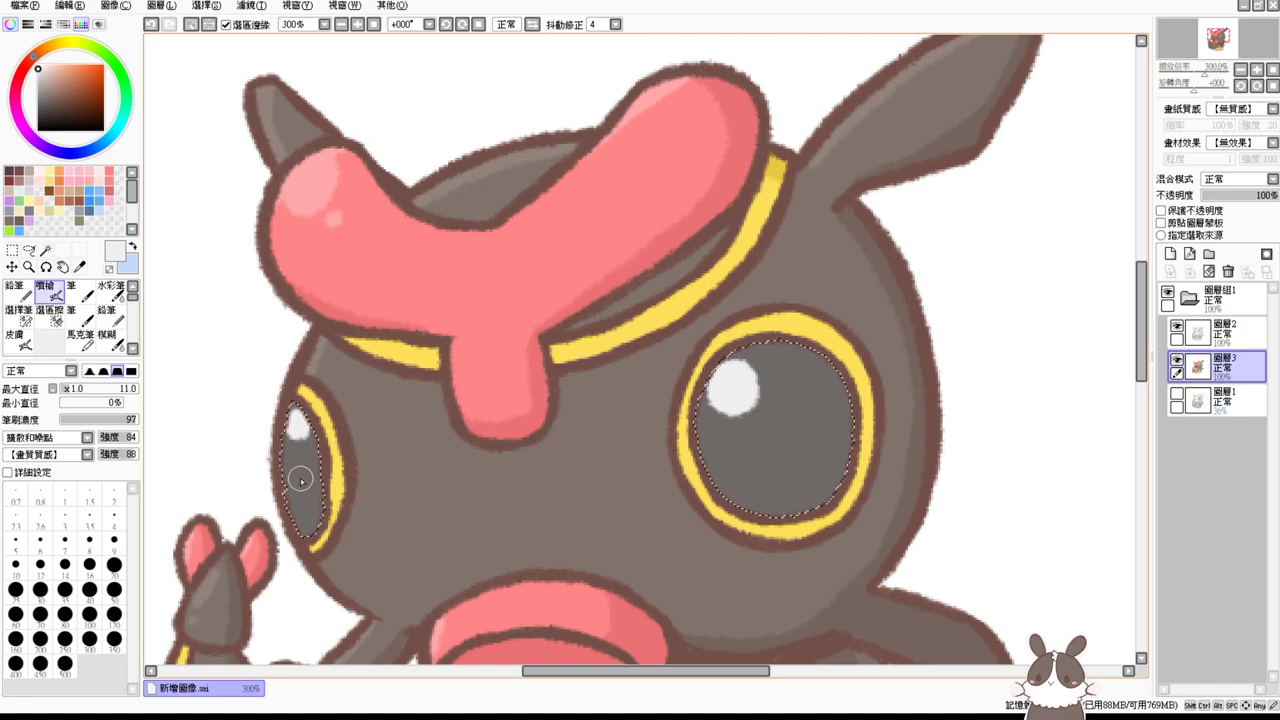
key("ctrl+d")
left_click(374, 25)
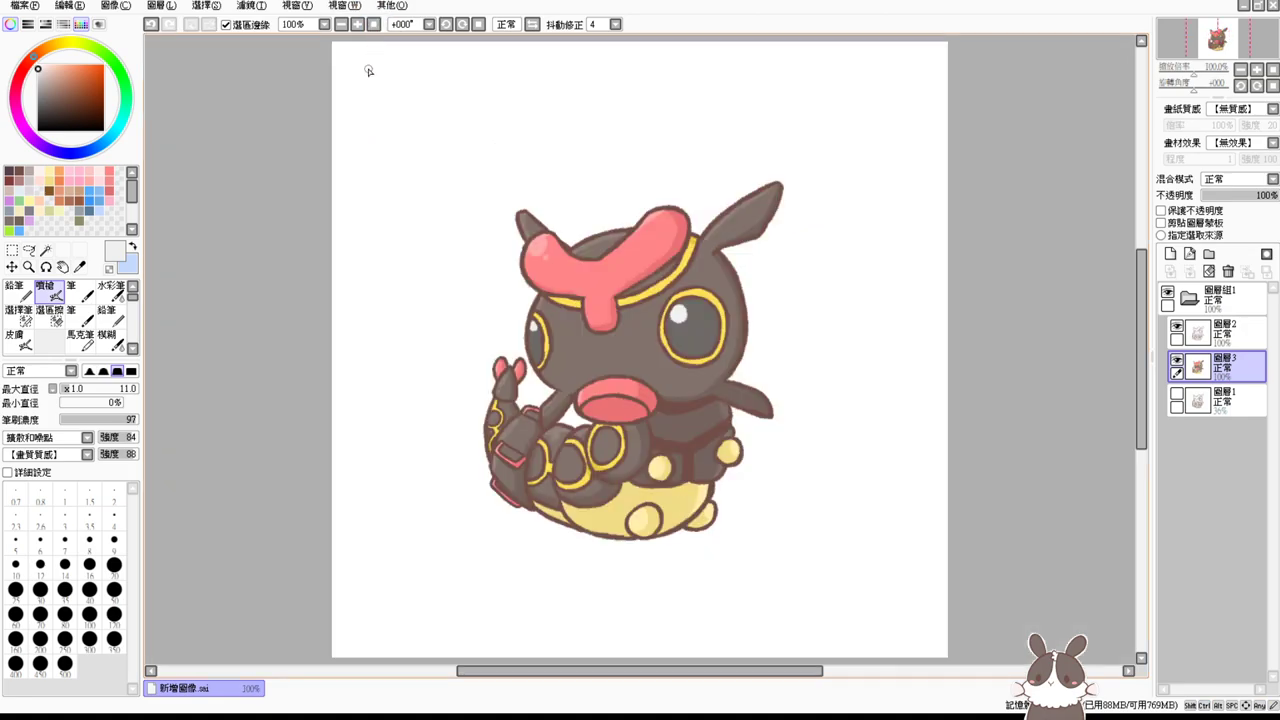
Step: Touch up the dark brown line beside the mouth and under the head with a size 9 airbrush, sampling the outline colour
key("ctrl+plus")
left_click_drag(903, 448, 706, 238)
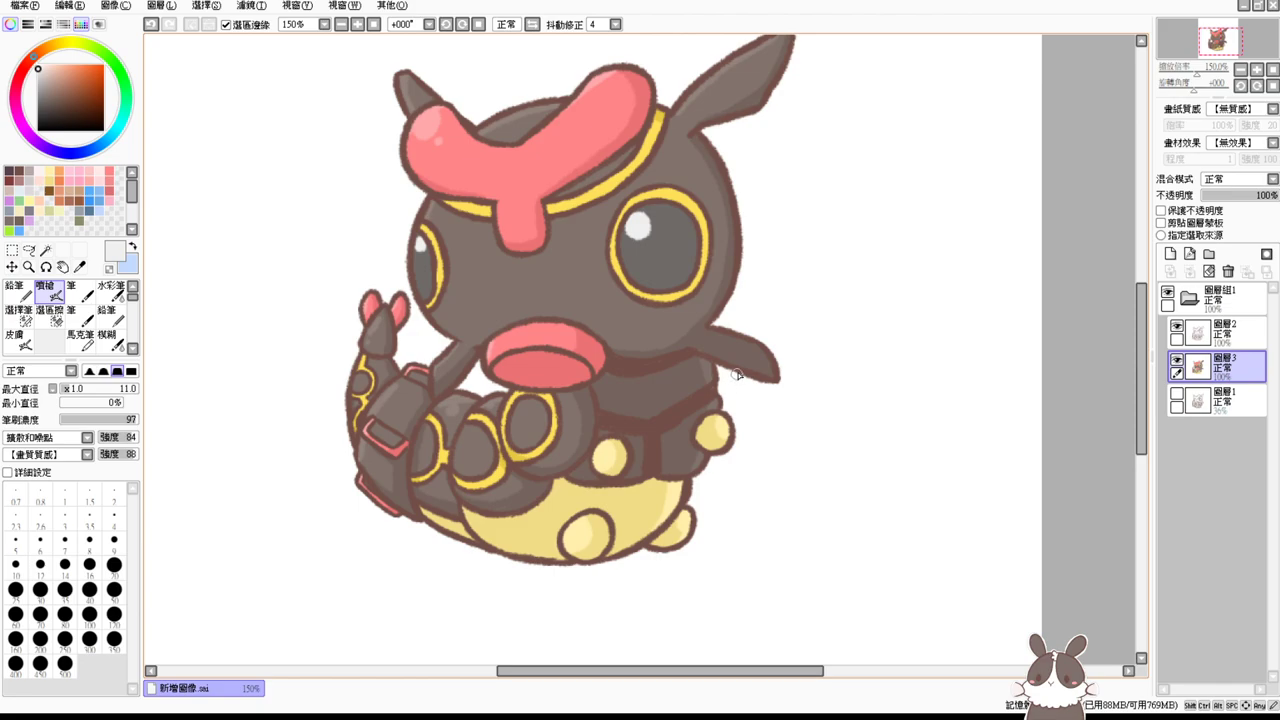
scroll(764, 398, "up", 2)
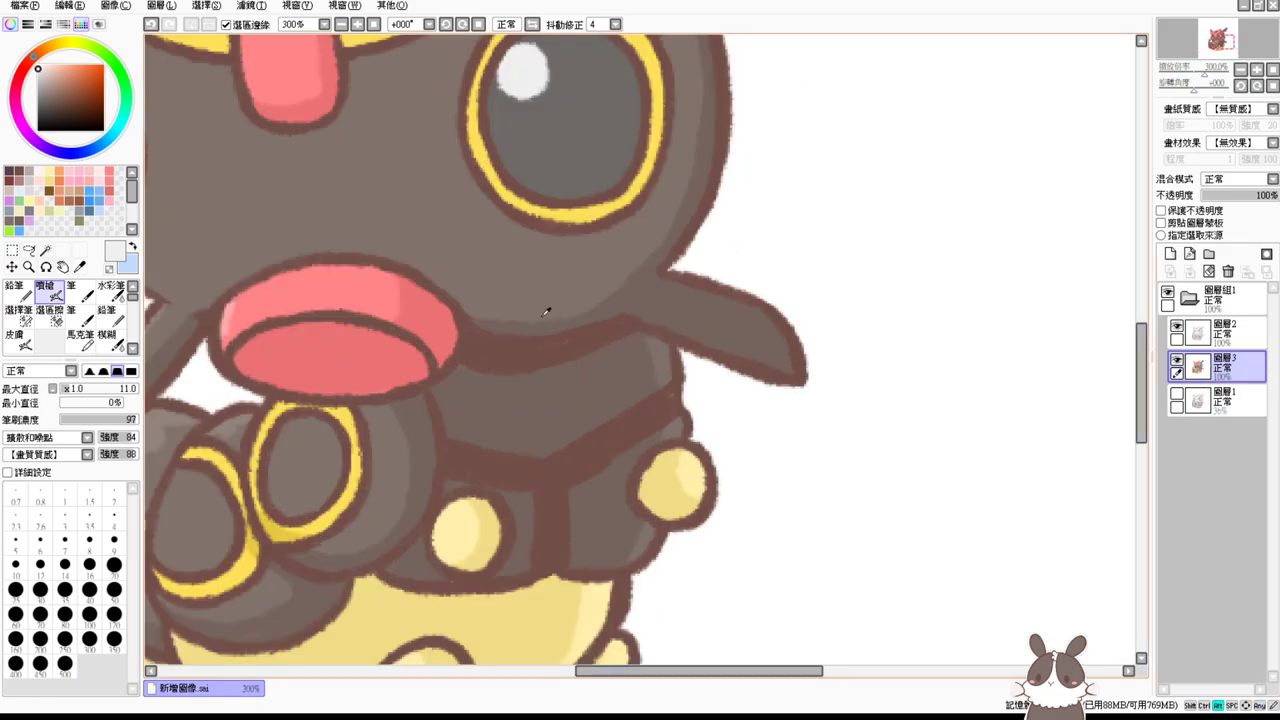
left_click(520, 356, "alt")
left_click_drag(482, 338, 486, 341)
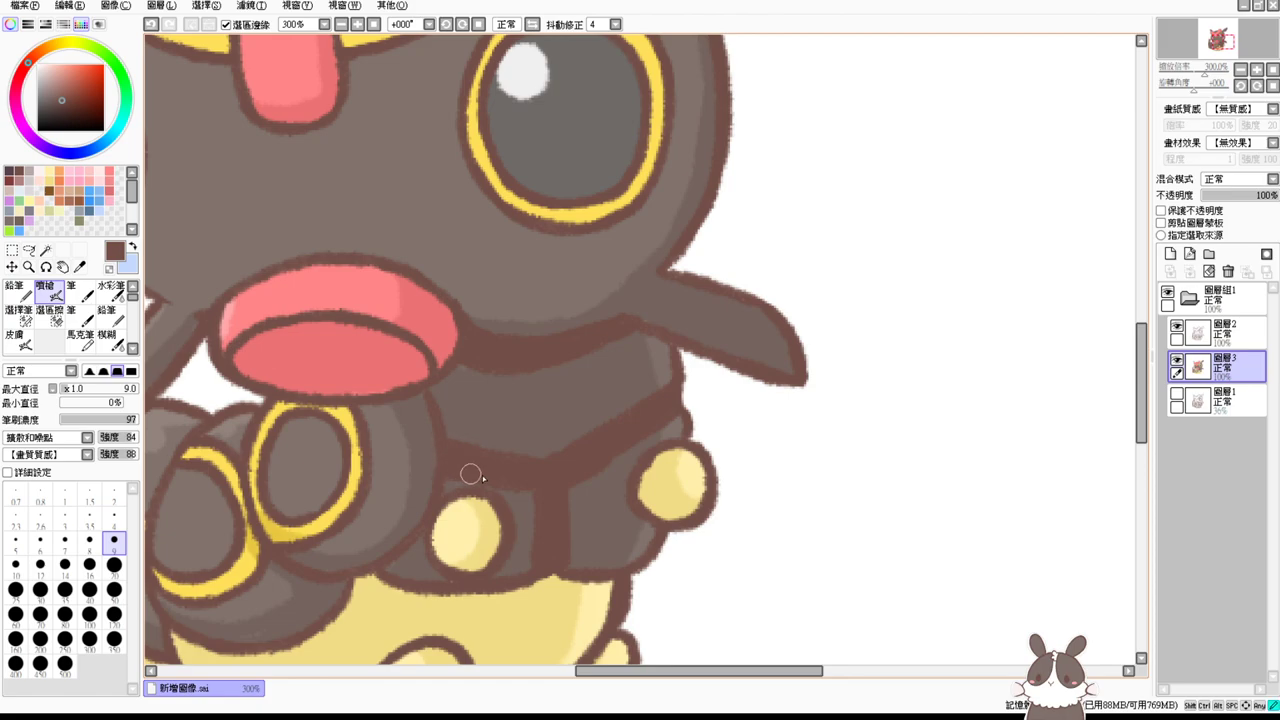
left_click_drag(484, 494, 515, 414)
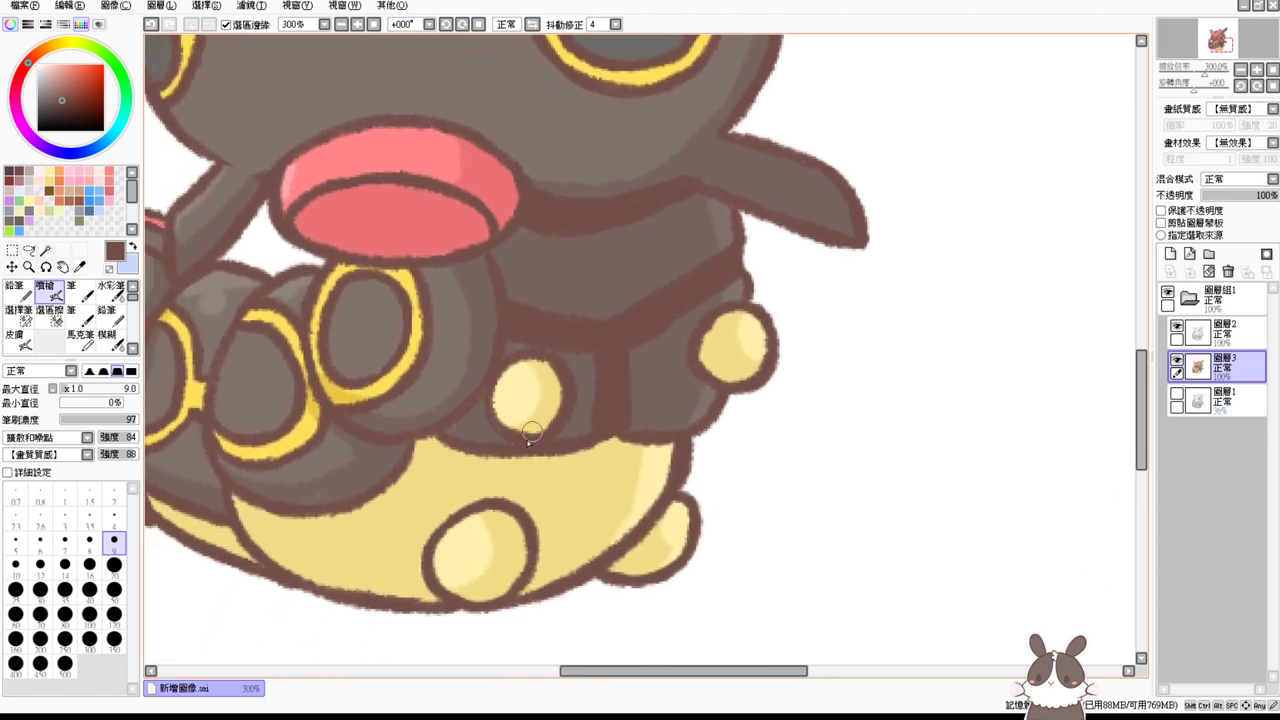
left_click(374, 25)
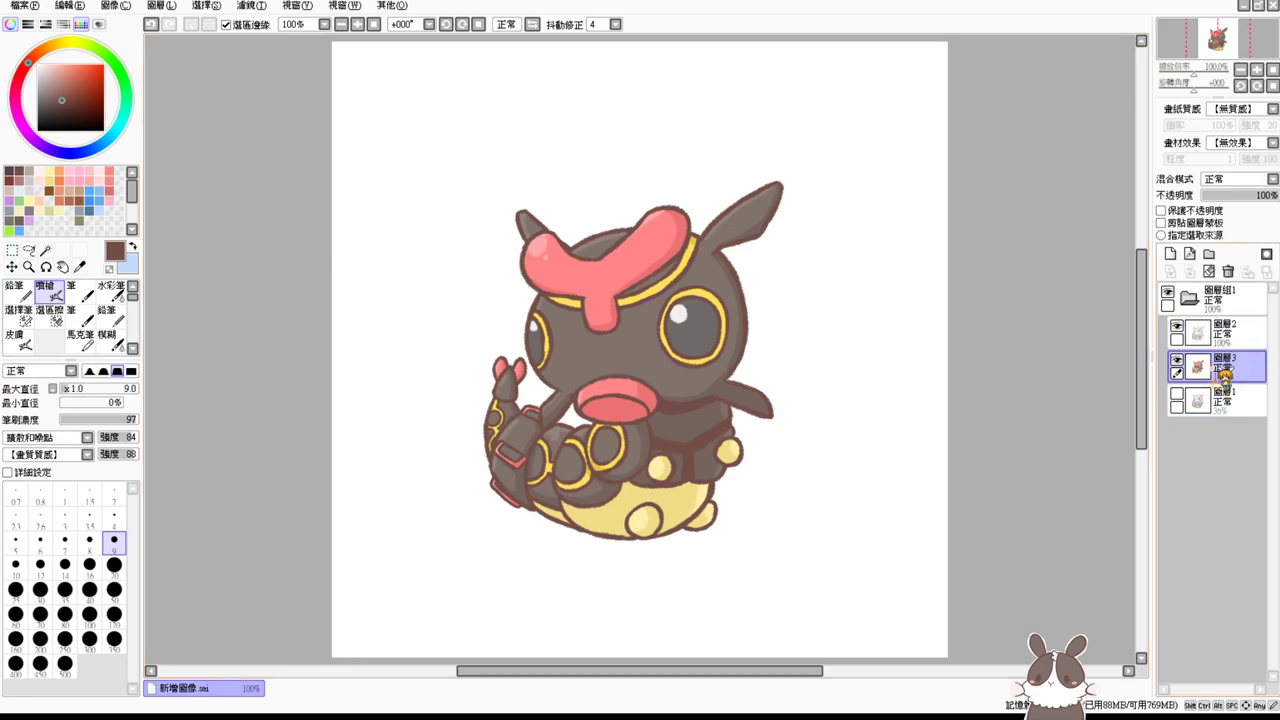
Step: Select the mouth's interior with the Magic Wand from the line art, hiding 圖層3 for the selection and showing it again
left_click(1177, 359)
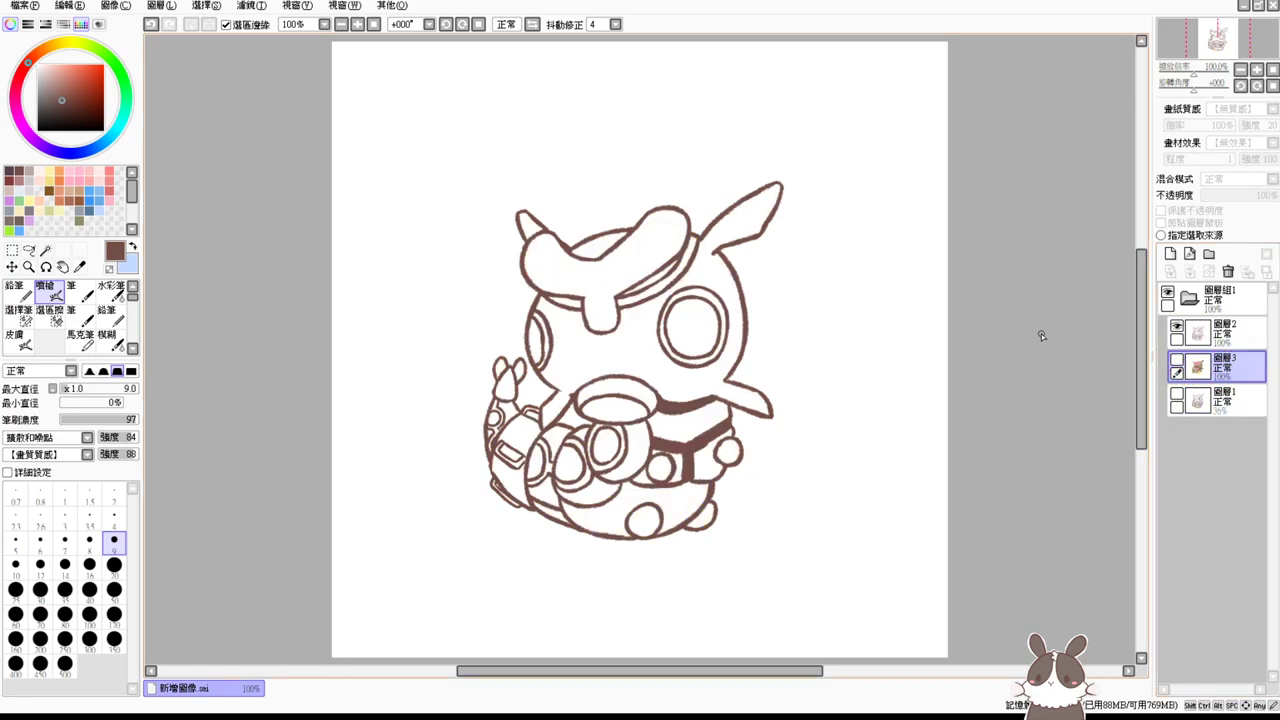
left_click(46, 251)
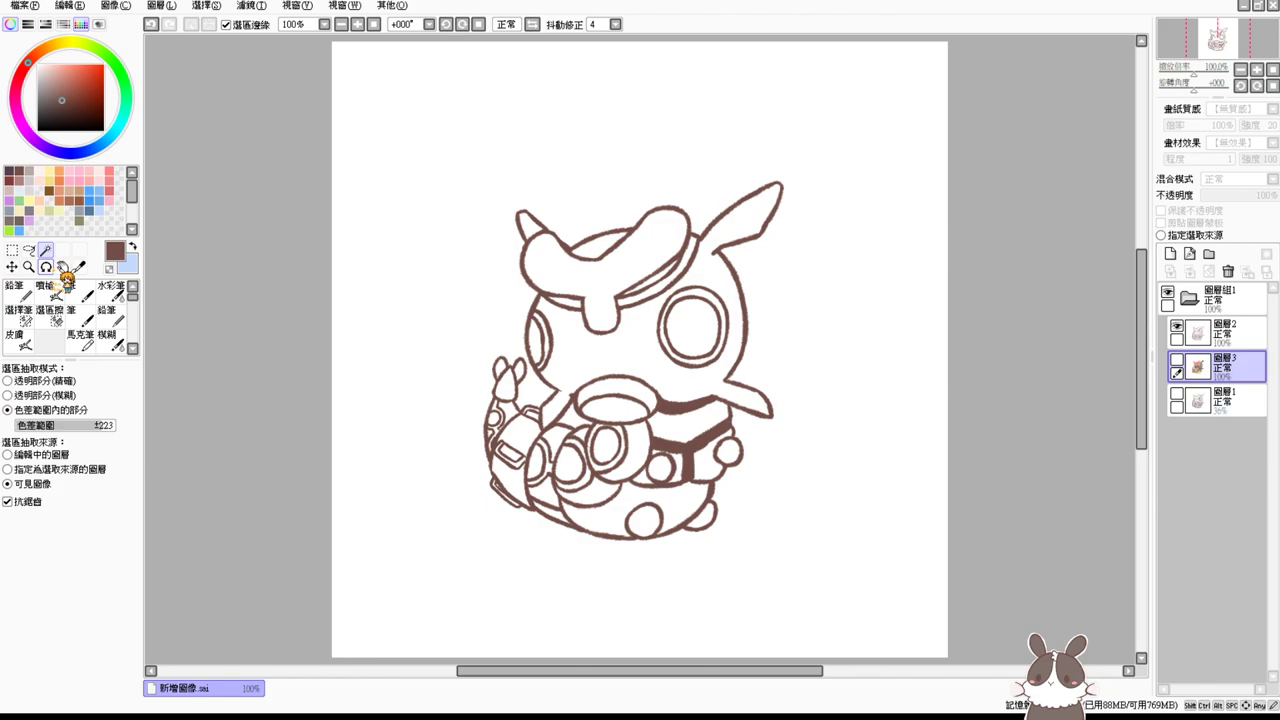
left_click(622, 396)
left_click(1177, 359)
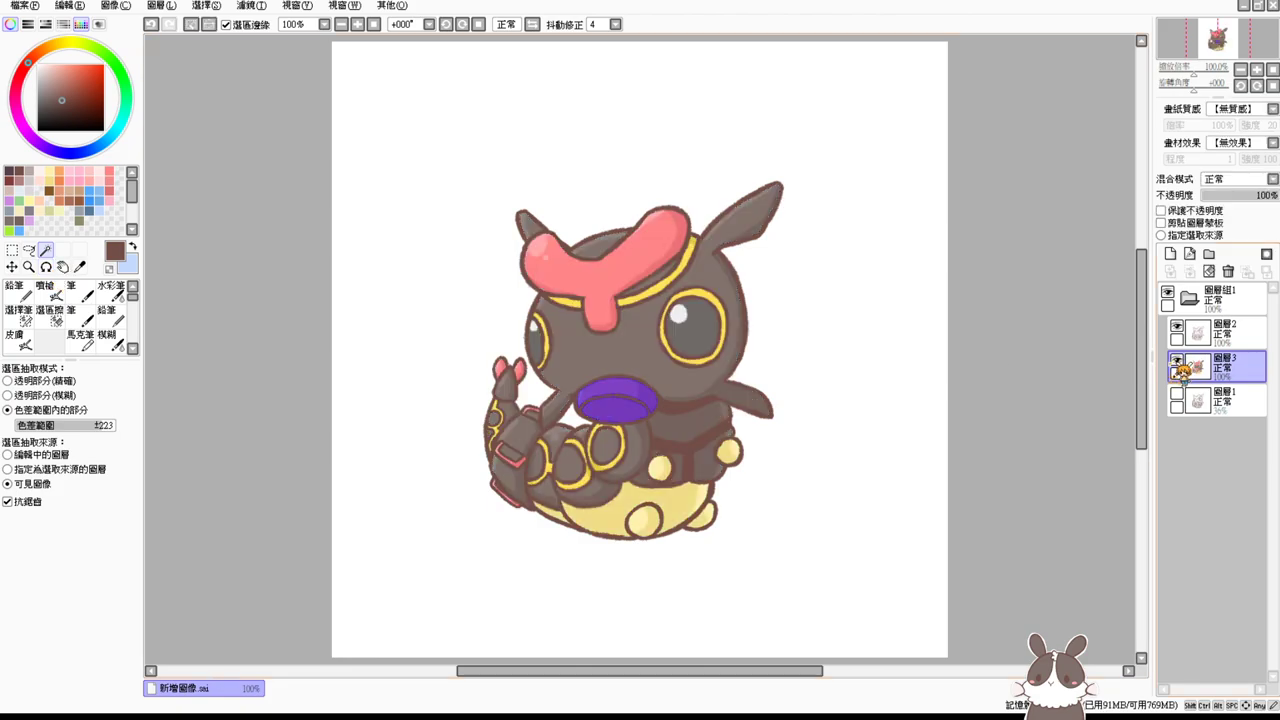
left_click(1110, 387, "ctrl")
left_click(1110, 387, "ctrl")
left_click_drag(595, 439, 771, 297)
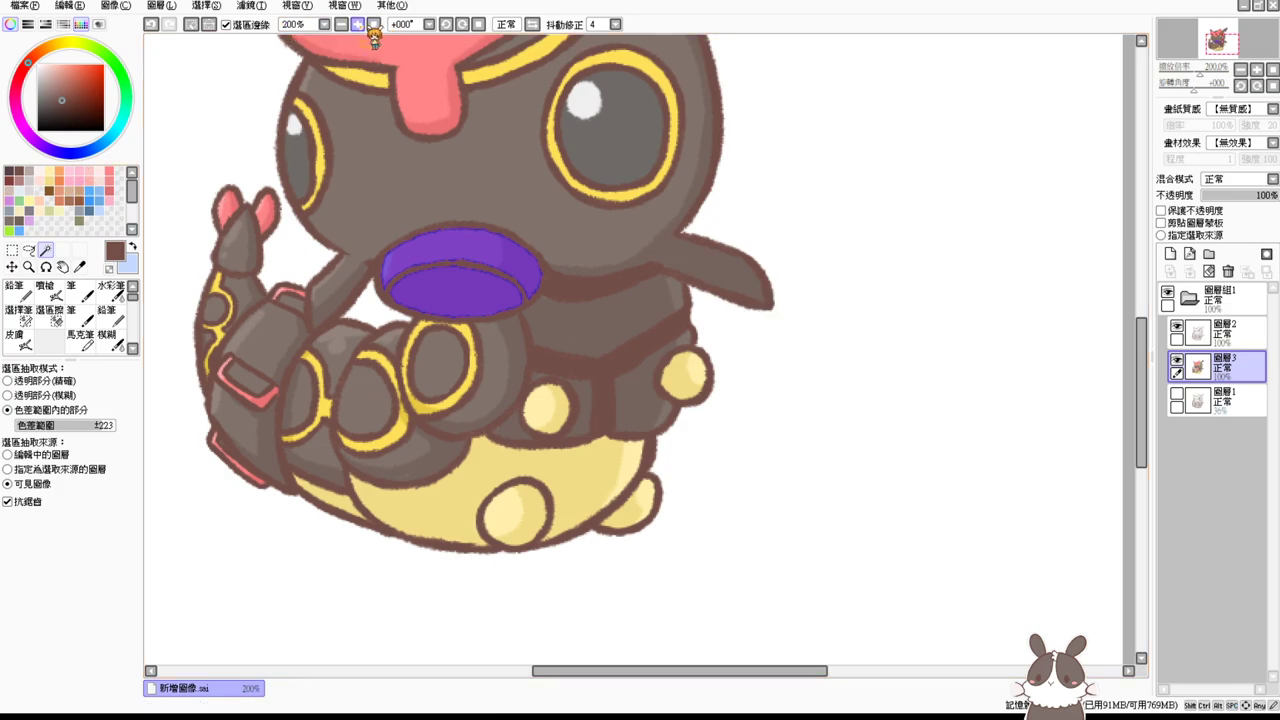
Step: Fill the selected mouth with the pale yellow sampled from the character's foot
left_click(45, 290)
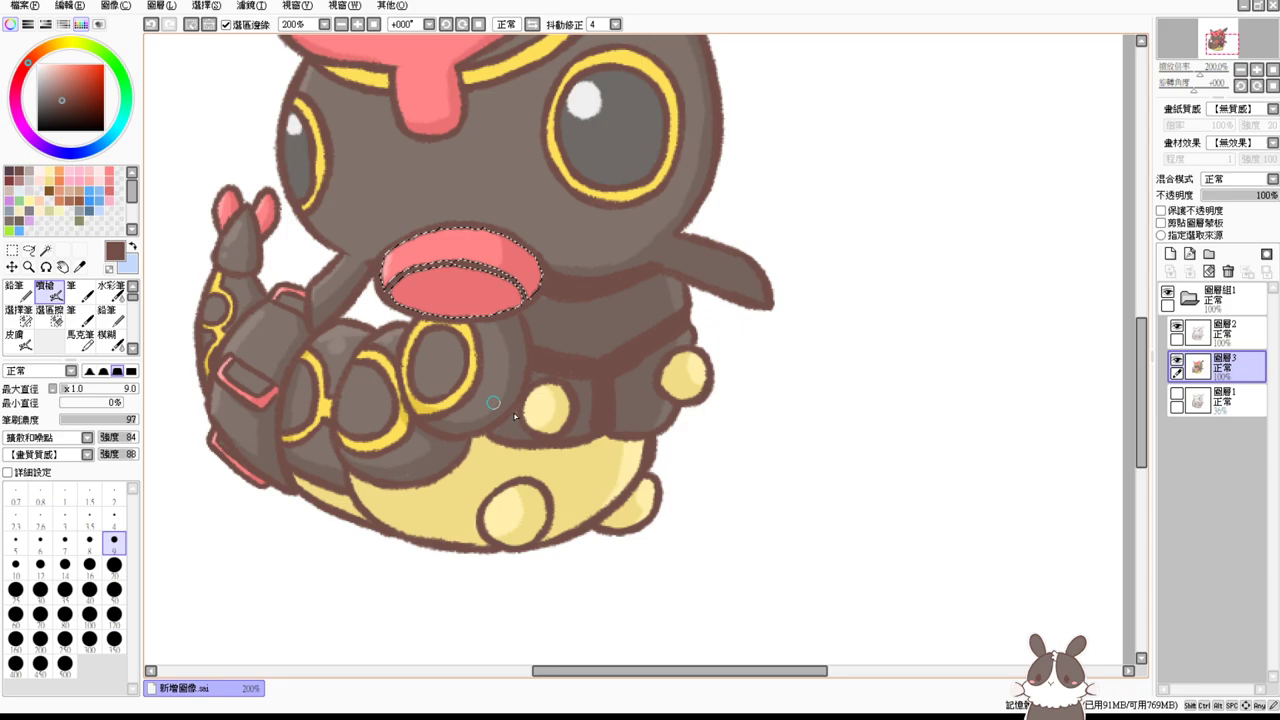
left_click(629, 459, "alt")
key("ctrl+f")
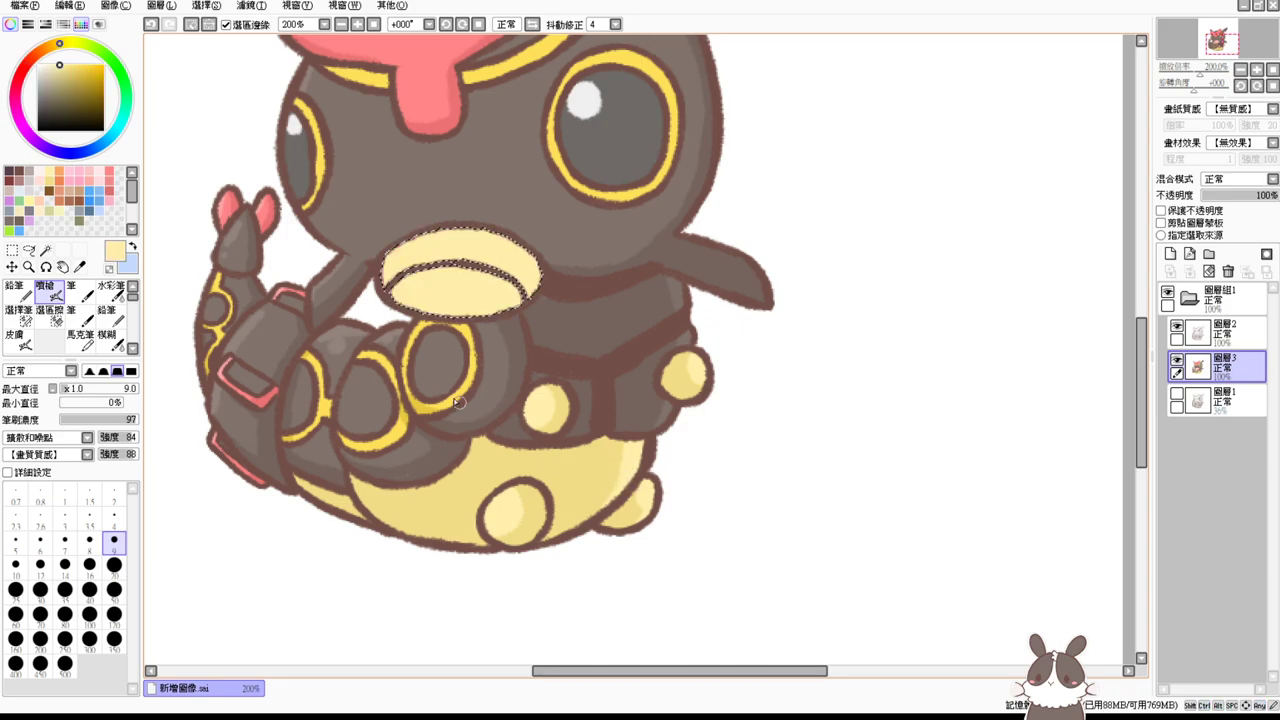
Step: Shade the mouth's lip and inner area with the belly's darker yellow using a size 12 airbrush, and clear the selection
left_click(577, 468, "alt")
left_click_drag(429, 290, 436, 291)
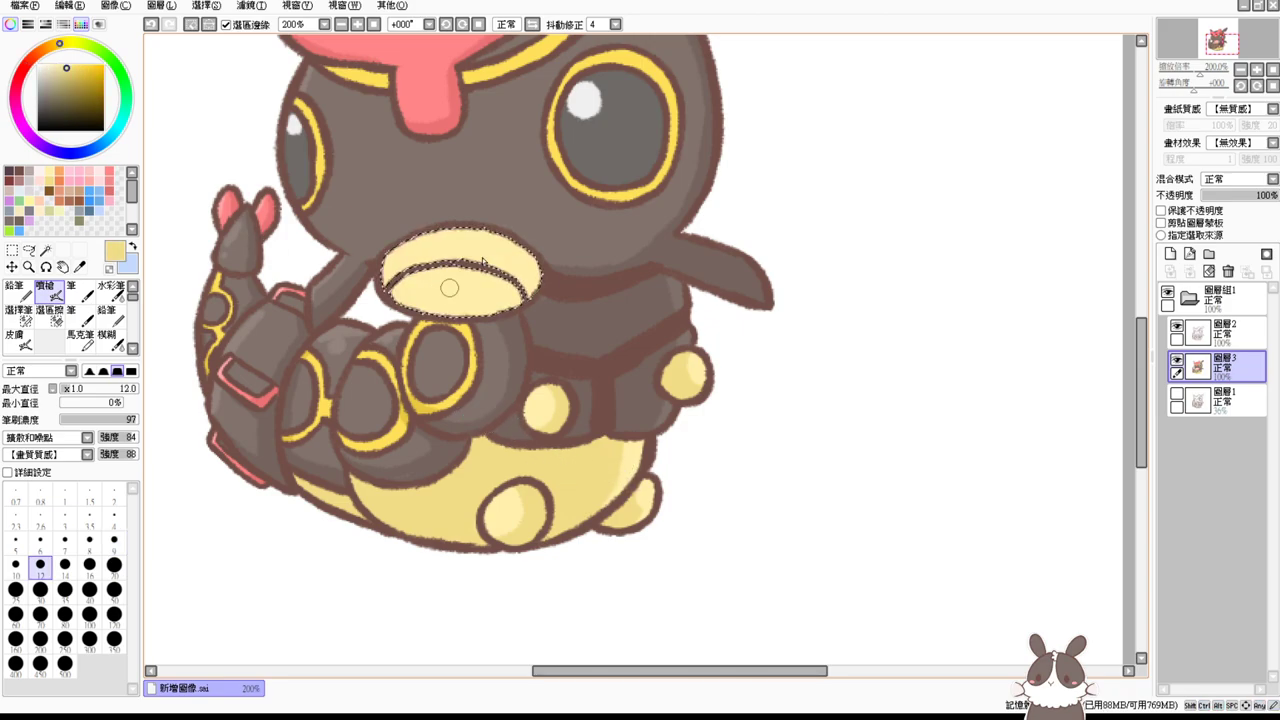
mouse_move(457, 232)
left_mouse_down()
mouse_move(496, 243)
mouse_move(512, 279)
mouse_move(526, 264)
mouse_move(542, 286)
mouse_move(527, 255)
mouse_move(455, 273)
mouse_move(411, 304)
mouse_move(430, 306)
mouse_move(457, 273)
mouse_move(467, 277)
mouse_move(443, 308)
mouse_move(470, 305)
mouse_move(481, 265)
mouse_move(520, 302)
mouse_move(509, 303)
mouse_move(544, 259)
mouse_move(613, 280)
left_mouse_up()
key("ctrl+d")
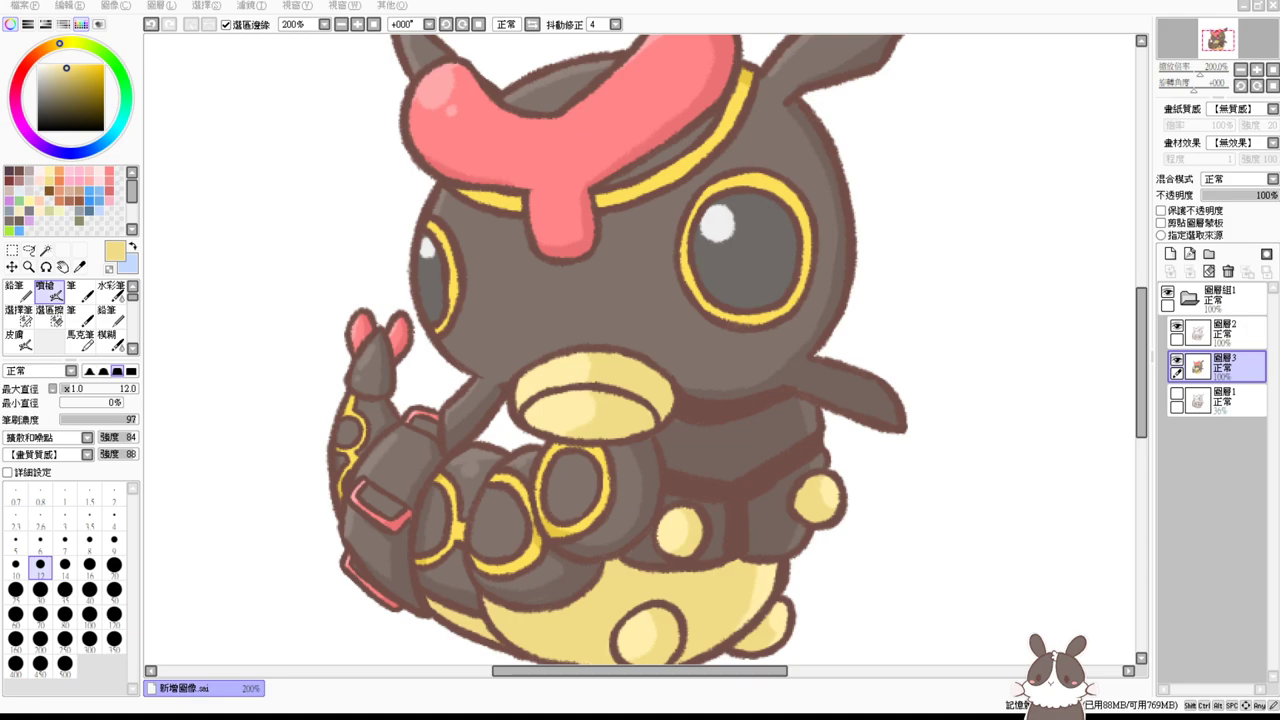
Step: Add a new layer and place it directly beneath 圖層3
left_click(1236, 402)
left_click(1221, 373)
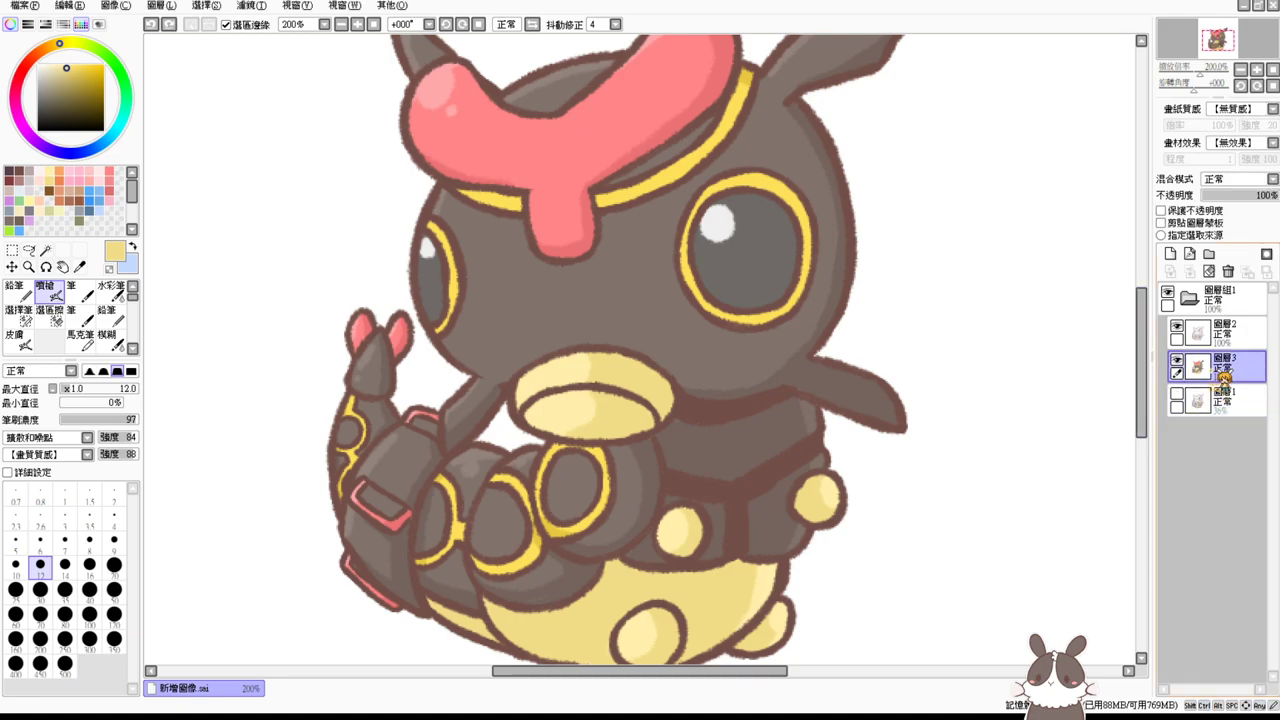
left_click(1170, 253)
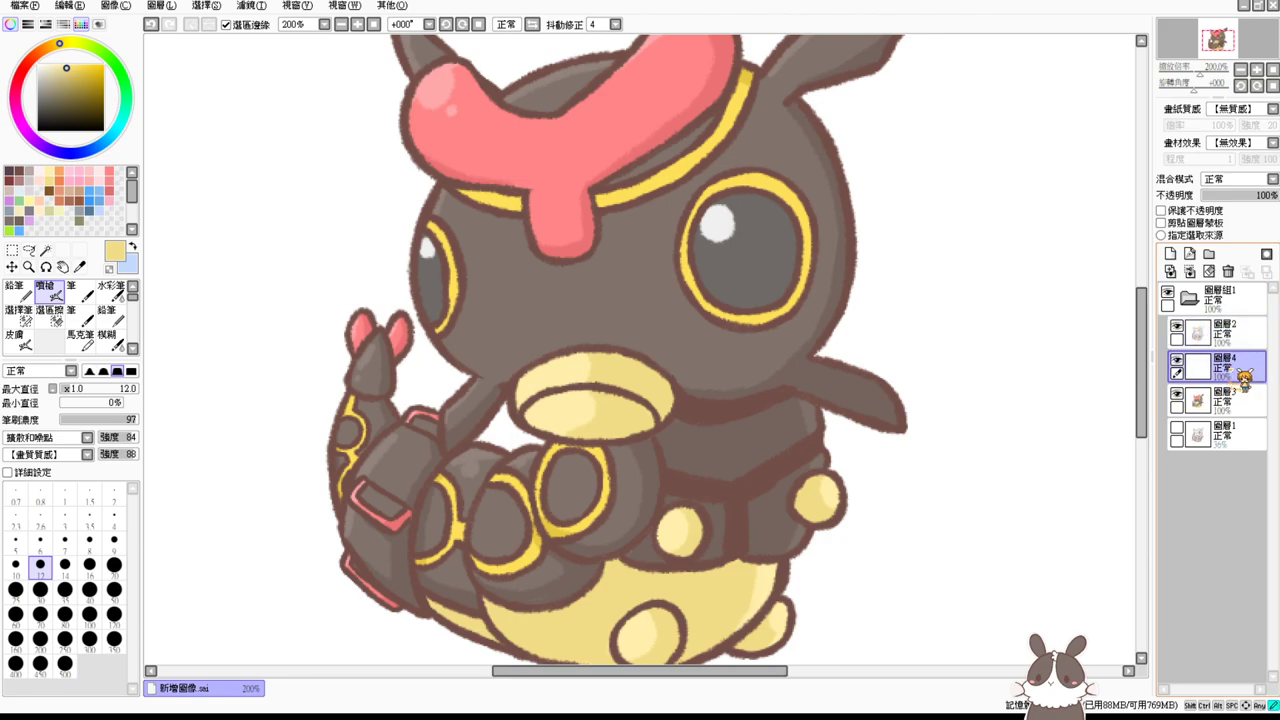
left_click_drag(1243, 378, 1240, 406)
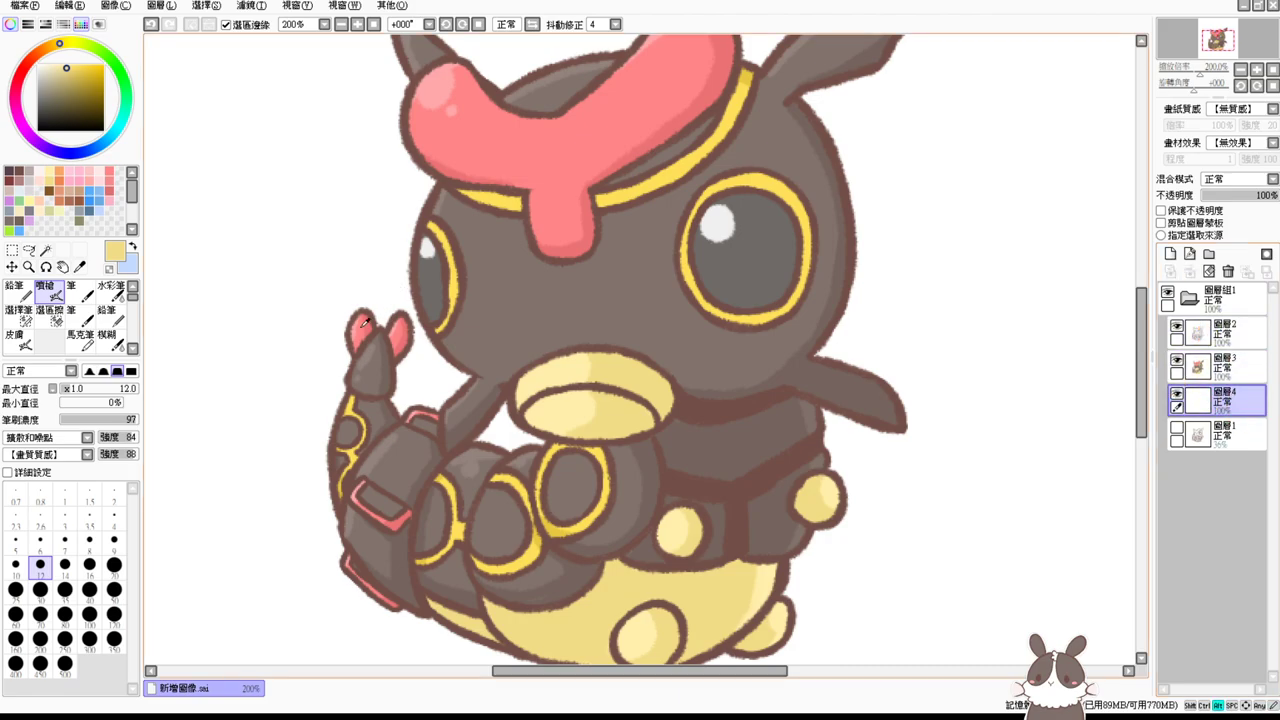
Step: Thicken the outer outline around the tail's two pink tips on 圖層4 with the dark brown swatch and a size 8 airbrush
left_click(18, 174)
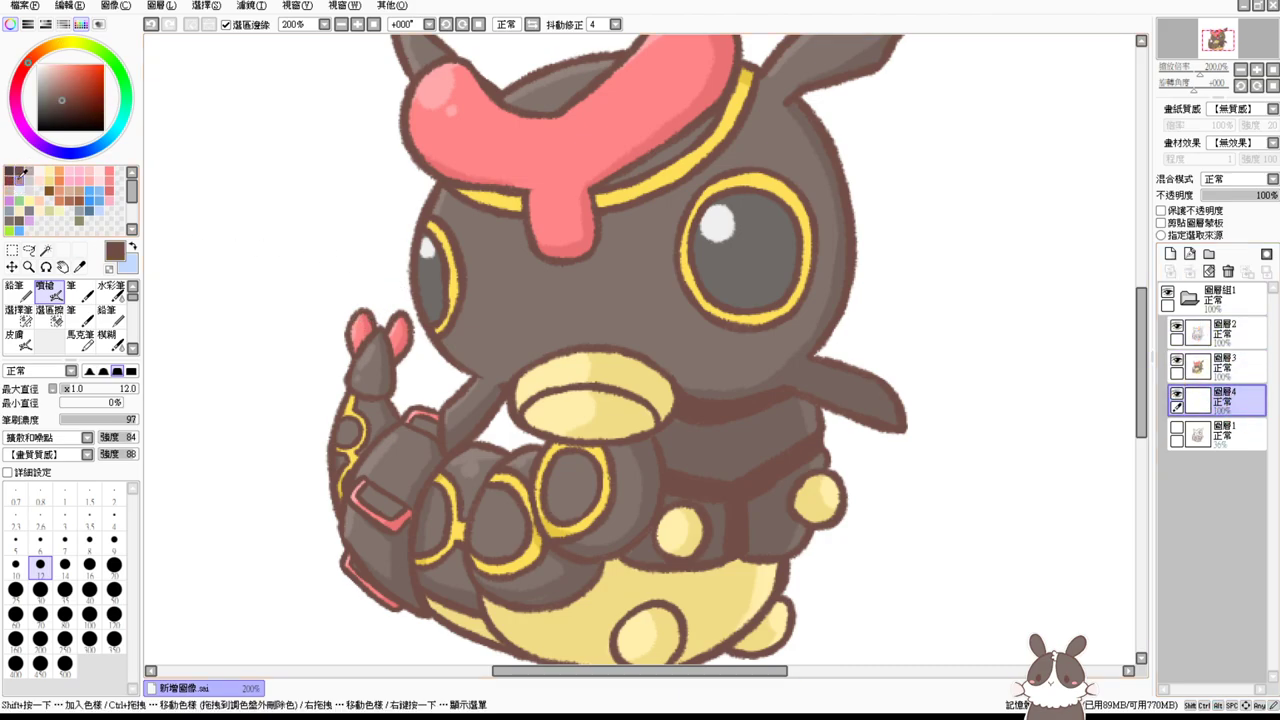
key("ctrl+plus")
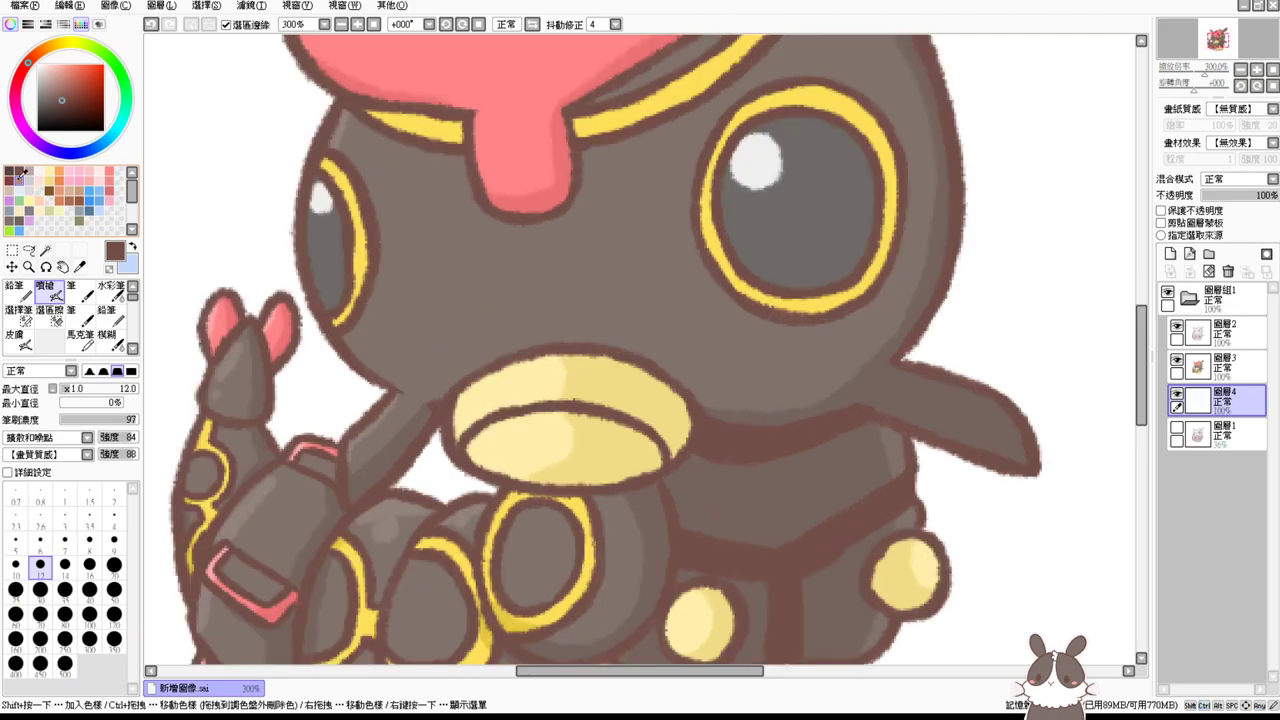
left_click_drag(198, 270, 287, 291)
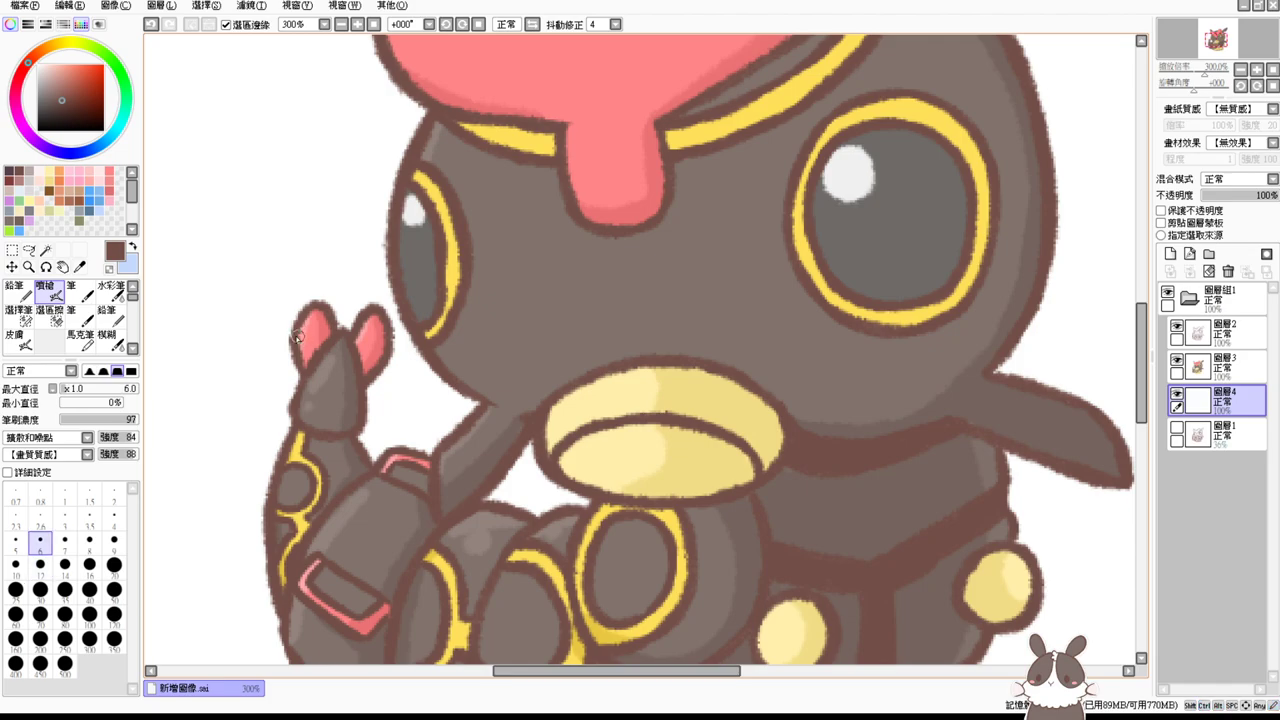
left_click_drag(296, 335, 295, 385)
key("ctrl+z")
key("ctrl+z")
mouse_move(306, 298)
left_mouse_down()
mouse_move(291, 332)
mouse_move(303, 368)
left_mouse_up()
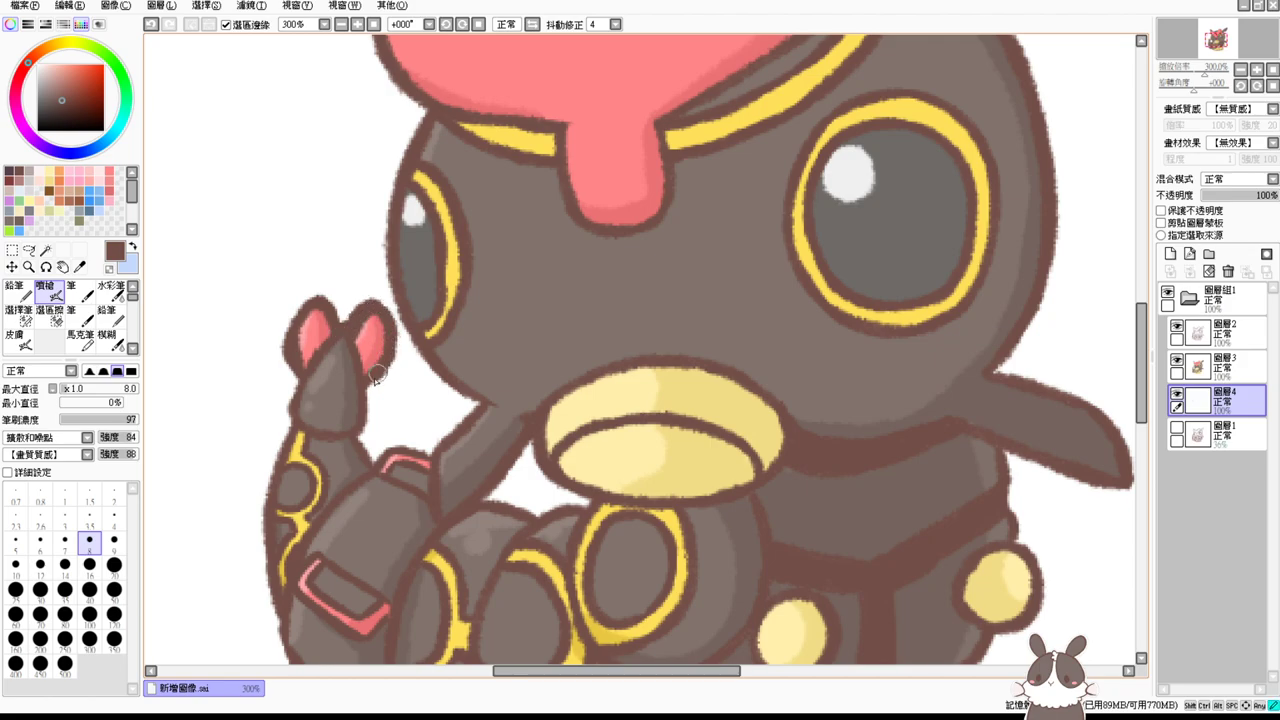
Step: Thicken the outline from the tail's inner side across the raised segment and arm to the mouth's lower edge
mouse_move(366, 381)
left_mouse_down()
mouse_move(367, 459)
mouse_move(412, 448)
mouse_move(430, 458)
left_mouse_up()
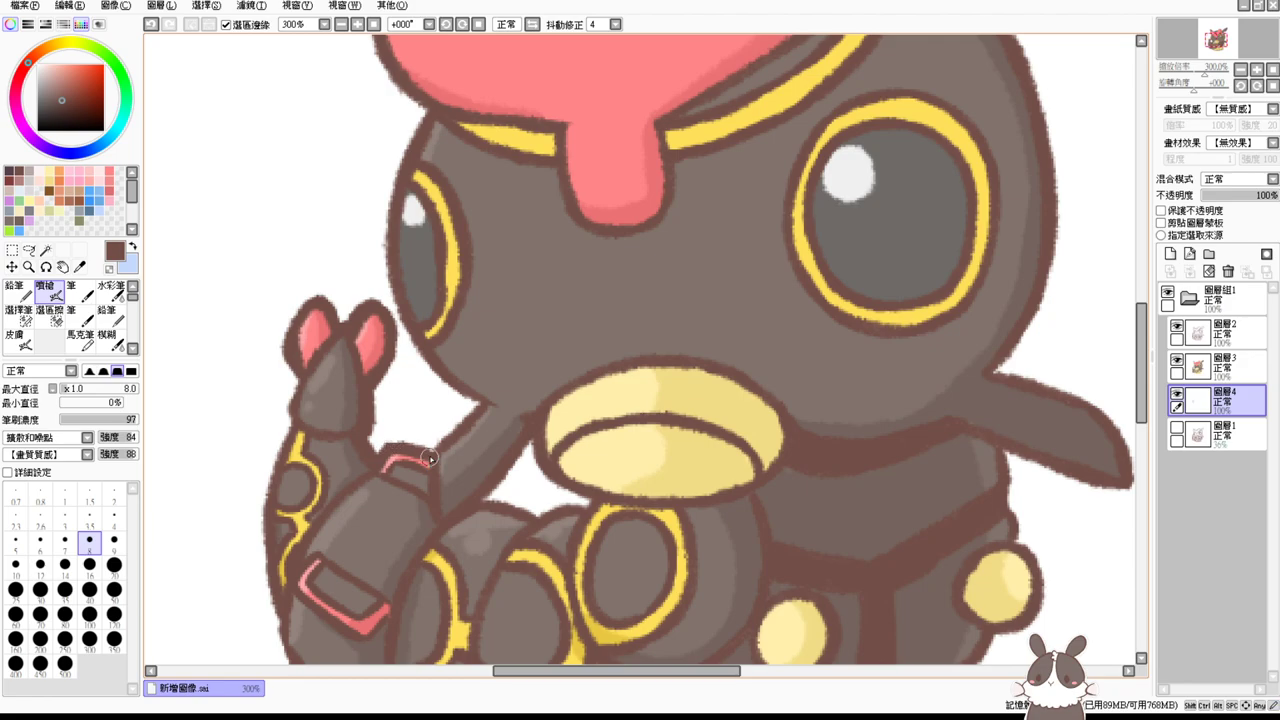
left_click_drag(535, 453, 477, 505)
mouse_move(537, 440)
left_mouse_down()
mouse_move(550, 476)
mouse_move(577, 494)
left_mouse_up()
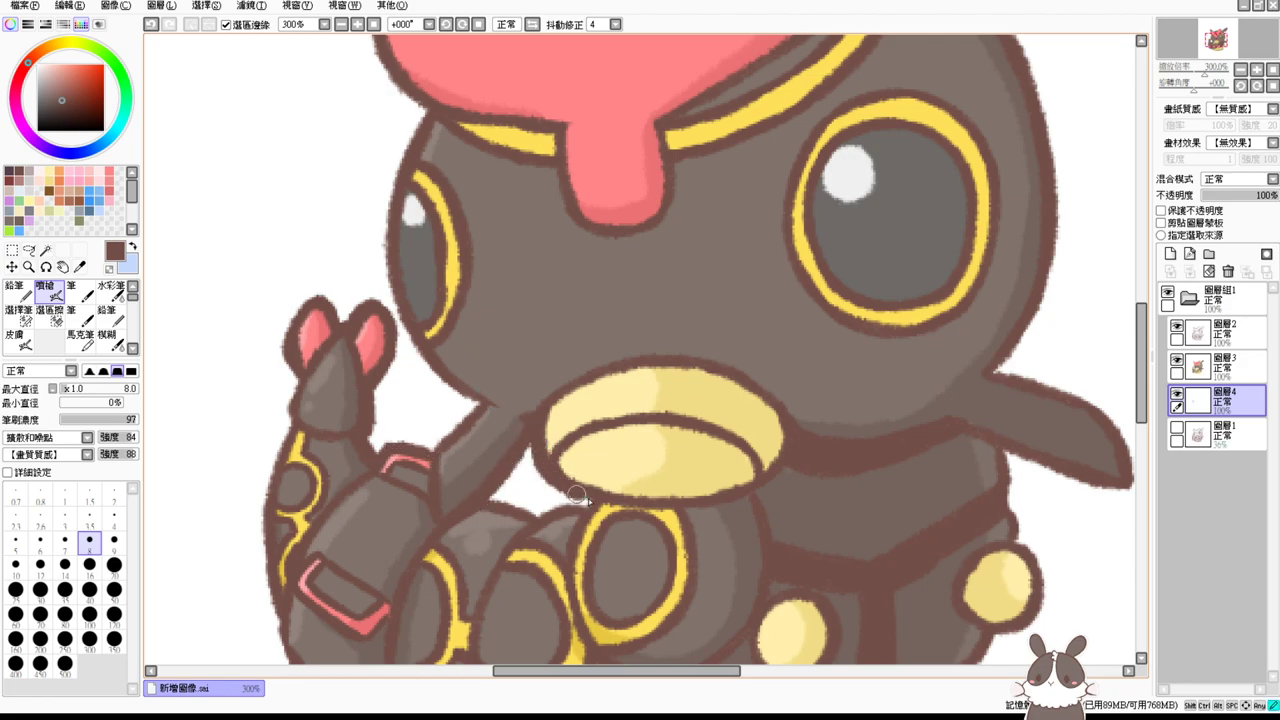
mouse_move(487, 498)
left_mouse_down()
mouse_move(540, 522)
mouse_move(565, 508)
left_mouse_up()
key("ctrl+z")
left_click_drag(433, 462, 477, 408)
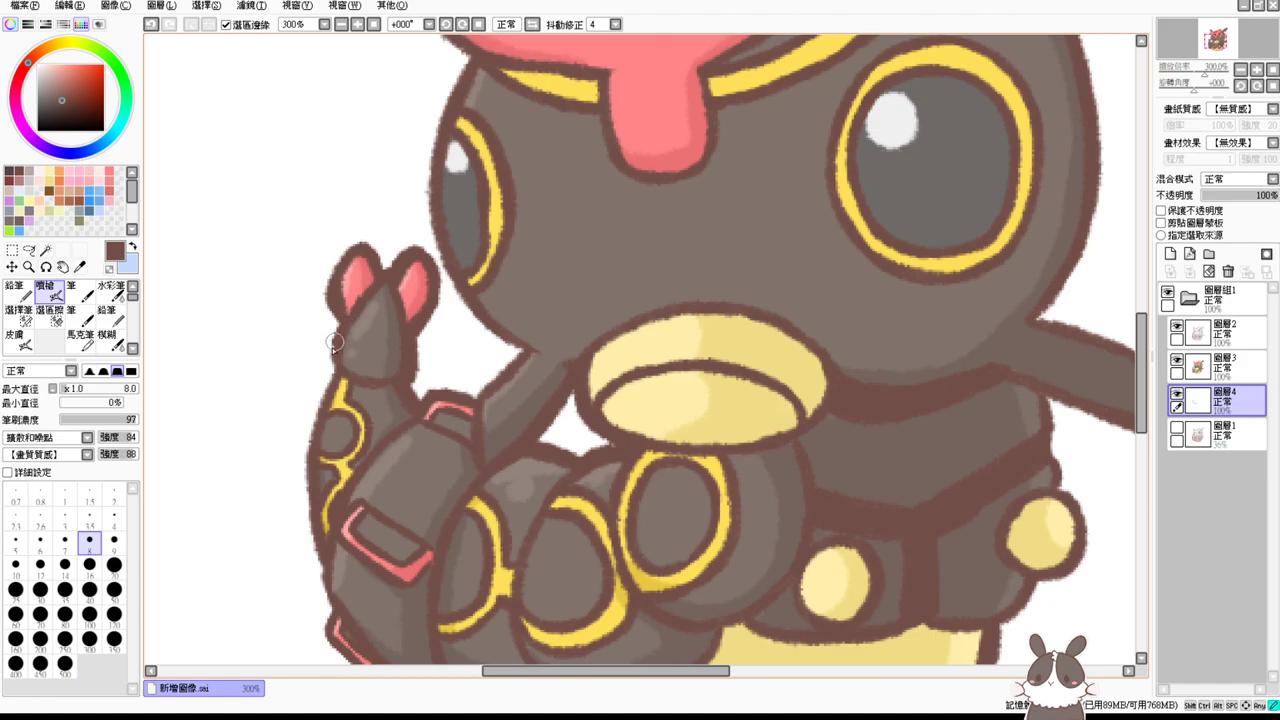
Step: Thicken the outer outline down the back of the tail and along the rear body segment beside the pink stripe
mouse_move(346, 318)
left_mouse_down()
mouse_move(326, 366)
mouse_move(344, 377)
mouse_move(308, 452)
mouse_move(300, 520)
mouse_move(318, 550)
mouse_move(312, 530)
mouse_move(351, 488)
mouse_move(347, 472)
mouse_move(319, 484)
mouse_move(338, 508)
mouse_move(362, 506)
mouse_move(353, 452)
mouse_move(314, 453)
mouse_move(363, 513)
left_mouse_up()
key("ctrl+z")
key("ctrl+z")
key("ctrl+z")
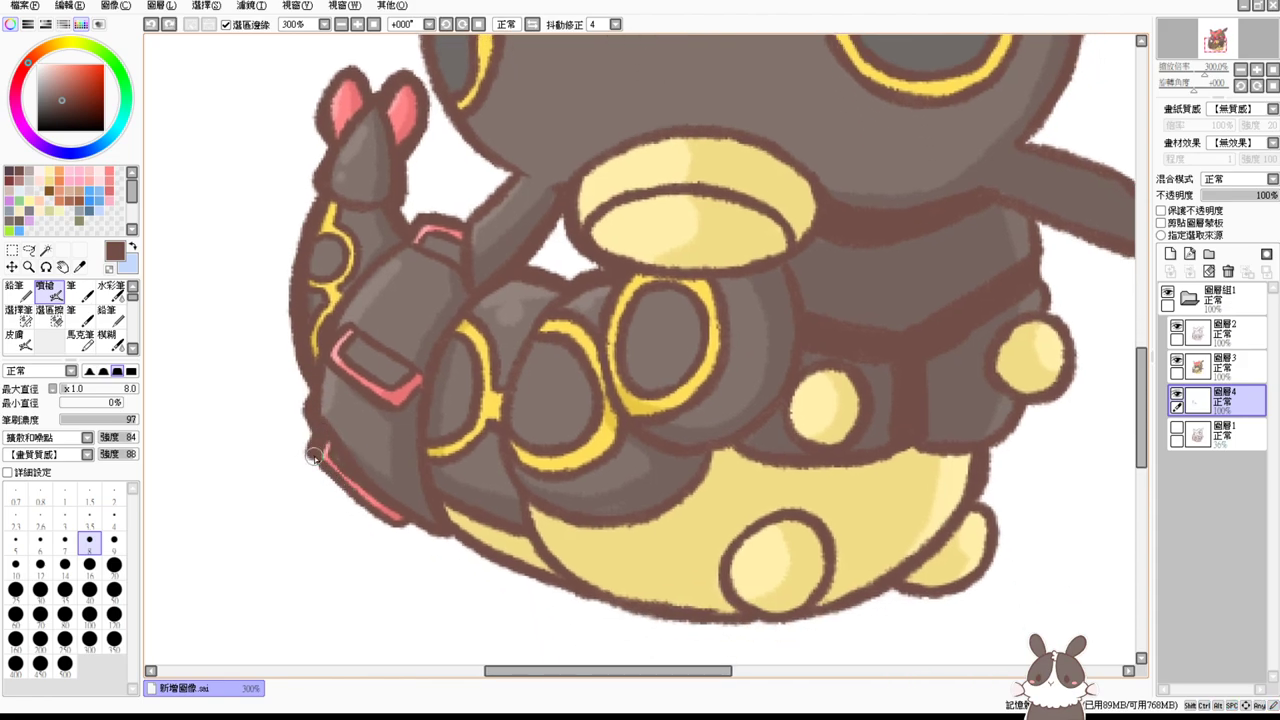
mouse_move(314, 457)
left_mouse_down()
mouse_move(388, 520)
mouse_move(406, 518)
mouse_move(361, 510)
mouse_move(420, 519)
left_mouse_up()
key("ctrl+z")
Step: Thicken the outer outline along the yellow belly's underside, rotating the canvas to follow the curve and redoing uneven strokes
left_click_drag(514, 533, 477, 495)
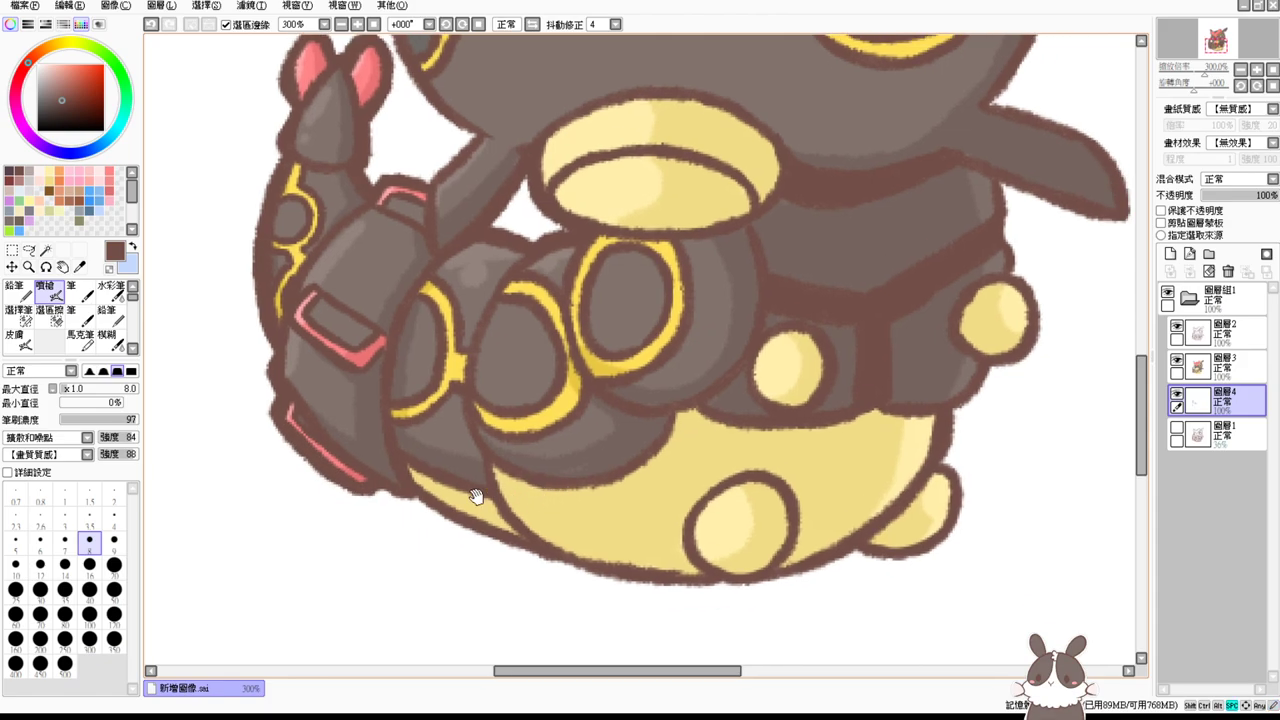
mouse_move(375, 484)
left_mouse_down()
mouse_move(415, 501)
mouse_move(382, 487)
mouse_move(399, 498)
mouse_move(441, 486)
mouse_move(447, 512)
mouse_move(417, 496)
mouse_move(546, 557)
mouse_move(485, 545)
mouse_move(541, 549)
left_mouse_up()
left_click_drag(834, 537, 527, 524)
left_click_drag(409, 287, 423, 400)
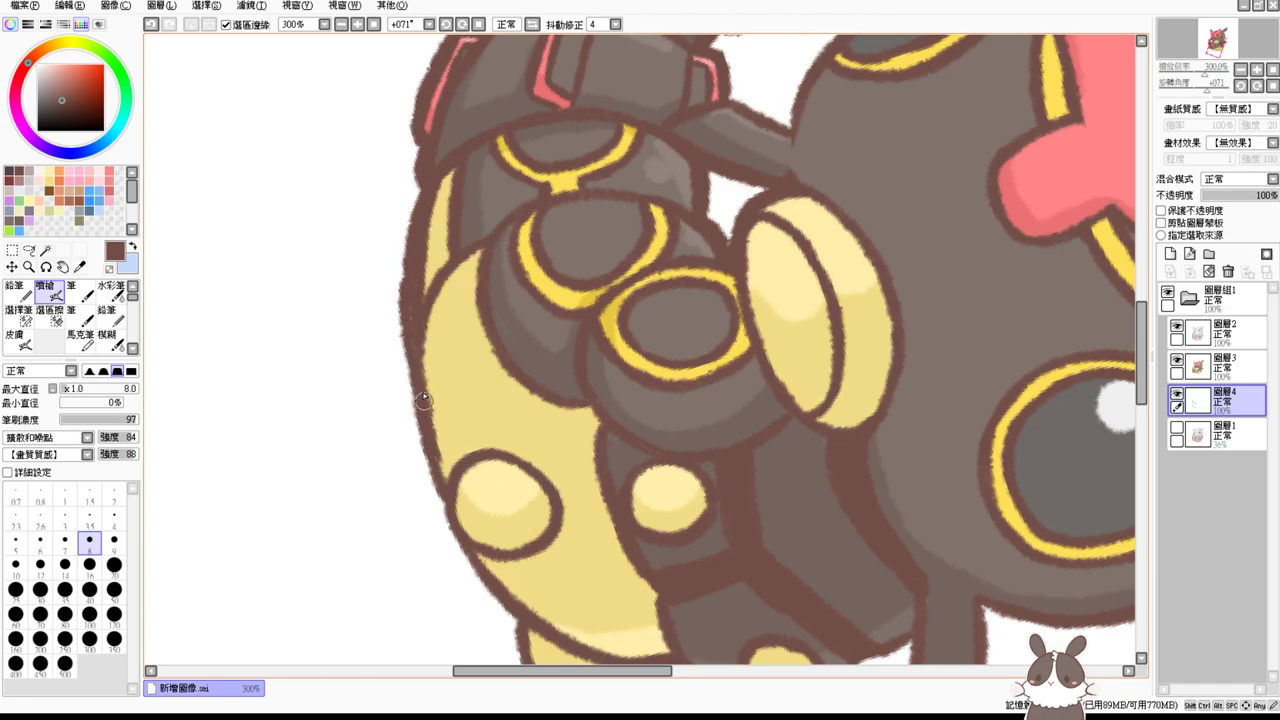
key("ctrl+z")
mouse_move(411, 265)
left_mouse_down()
mouse_move(420, 403)
mouse_move(415, 370)
mouse_move(412, 321)
mouse_move(441, 475)
left_mouse_up()
mouse_move(411, 357)
left_mouse_down()
mouse_move(442, 498)
mouse_move(410, 318)
mouse_move(421, 423)
mouse_move(445, 494)
left_mouse_up()
key("ctrl+z")
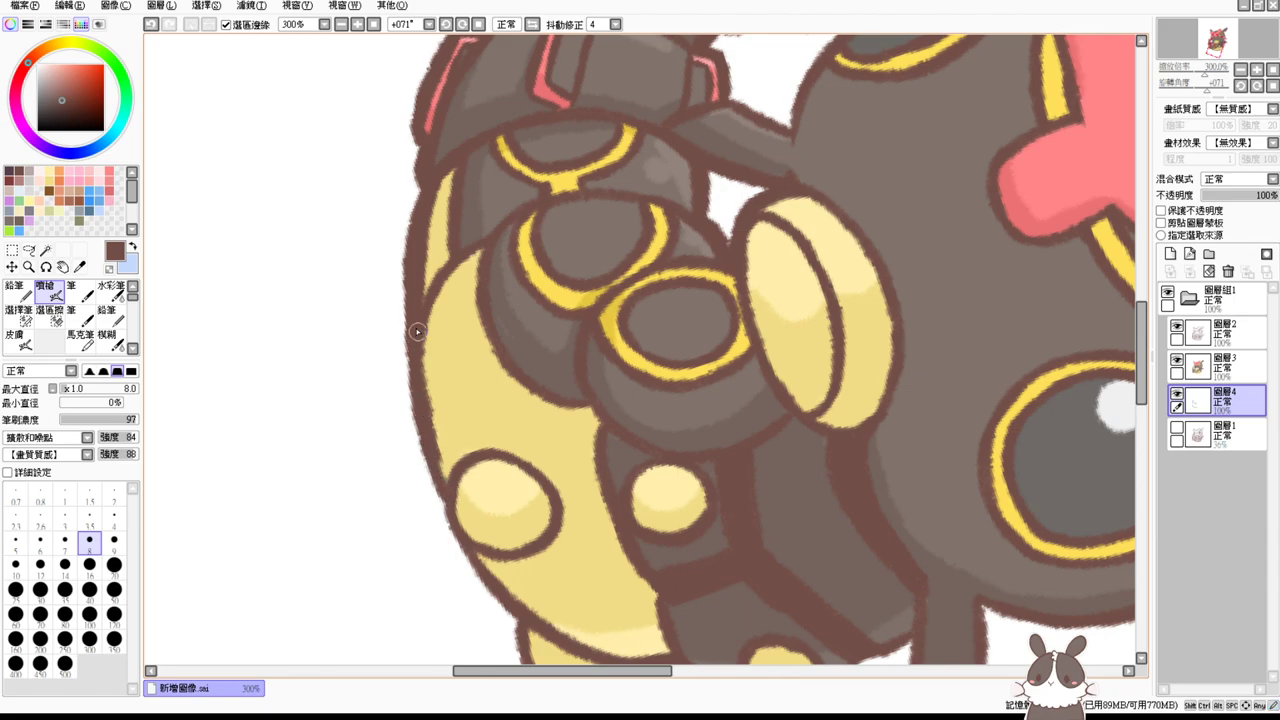
left_click_drag(407, 304, 456, 508)
left_click_drag(469, 587, 394, 386)
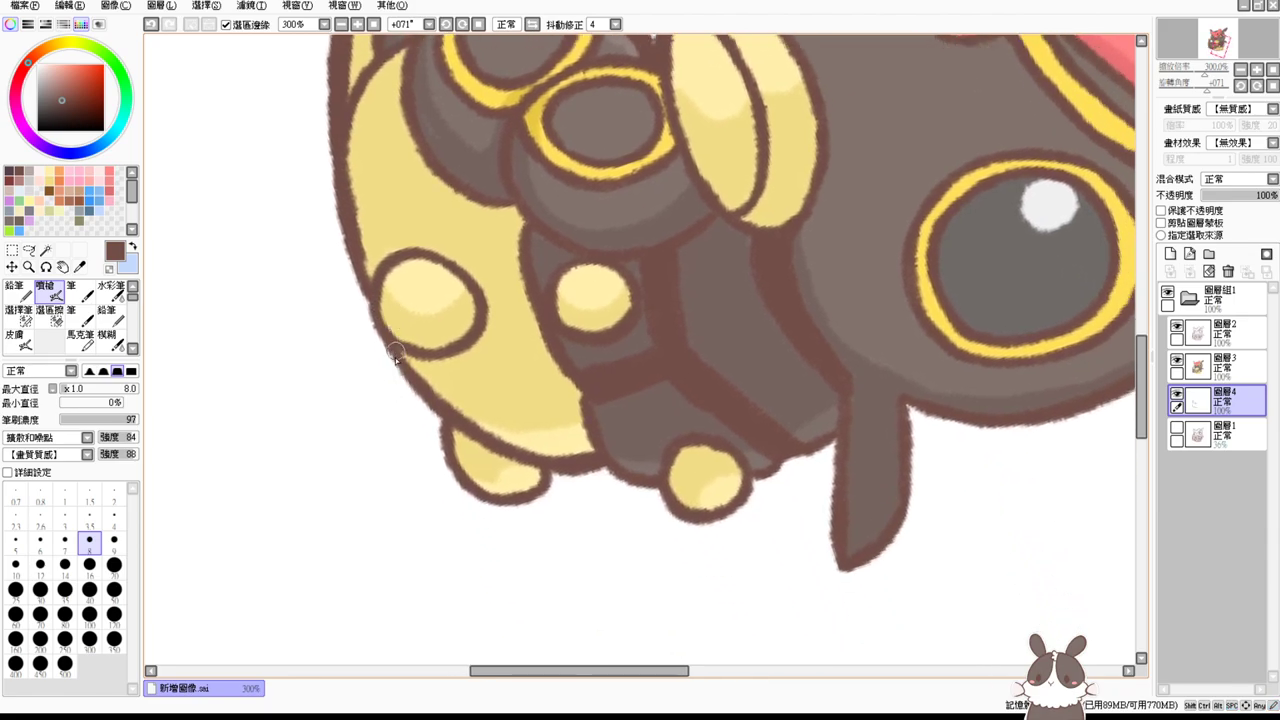
left_click_drag(354, 230, 388, 334)
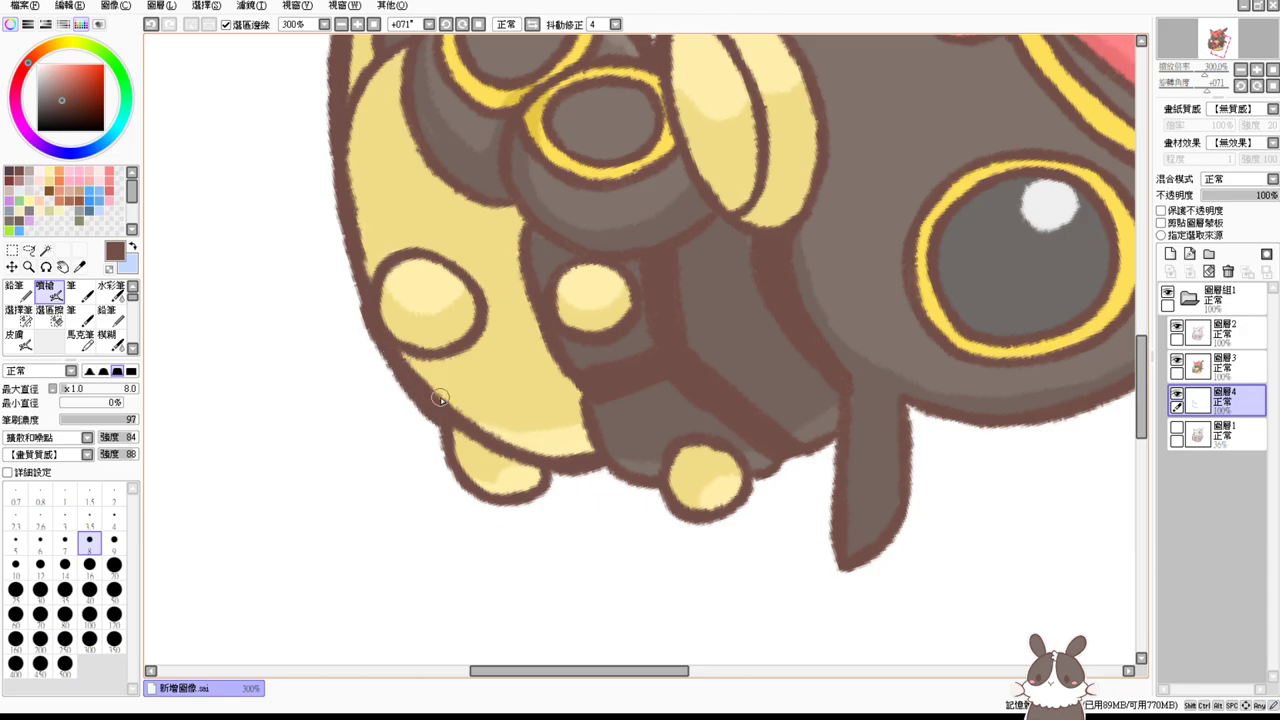
Step: Thicken the outer outline around the yellow foot that sticks out behind the belly
left_click_drag(600, 500, 386, 425)
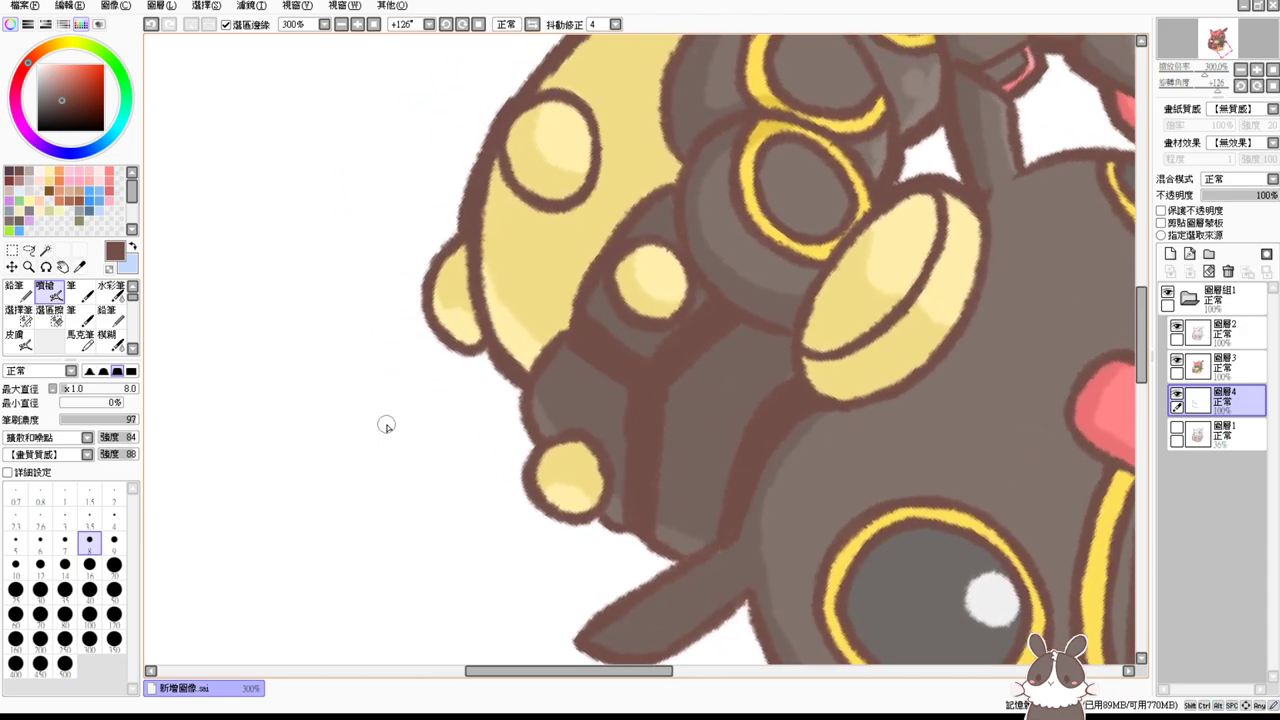
left_click_drag(458, 228, 439, 260)
key("ctrl+z")
mouse_move(461, 226)
left_mouse_down()
mouse_move(432, 252)
mouse_move(438, 266)
mouse_move(442, 242)
mouse_move(425, 303)
mouse_move(434, 289)
mouse_move(420, 288)
mouse_move(464, 336)
mouse_move(425, 307)
mouse_move(490, 348)
left_mouse_up()
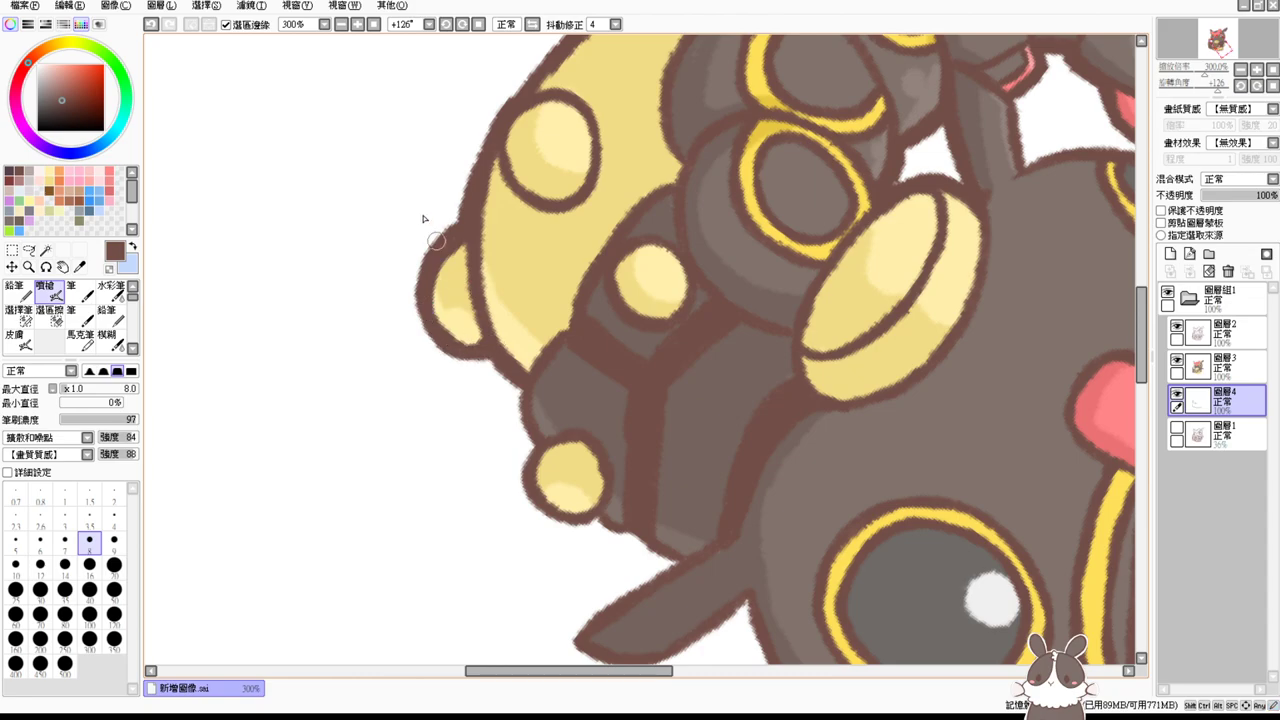
Step: Thicken the outline along the body's side, around its round yellow foot and around the pointed fin below the head
mouse_move(382, 420)
left_mouse_down()
mouse_move(586, 457)
mouse_move(814, 409)
mouse_move(766, 430)
left_mouse_up()
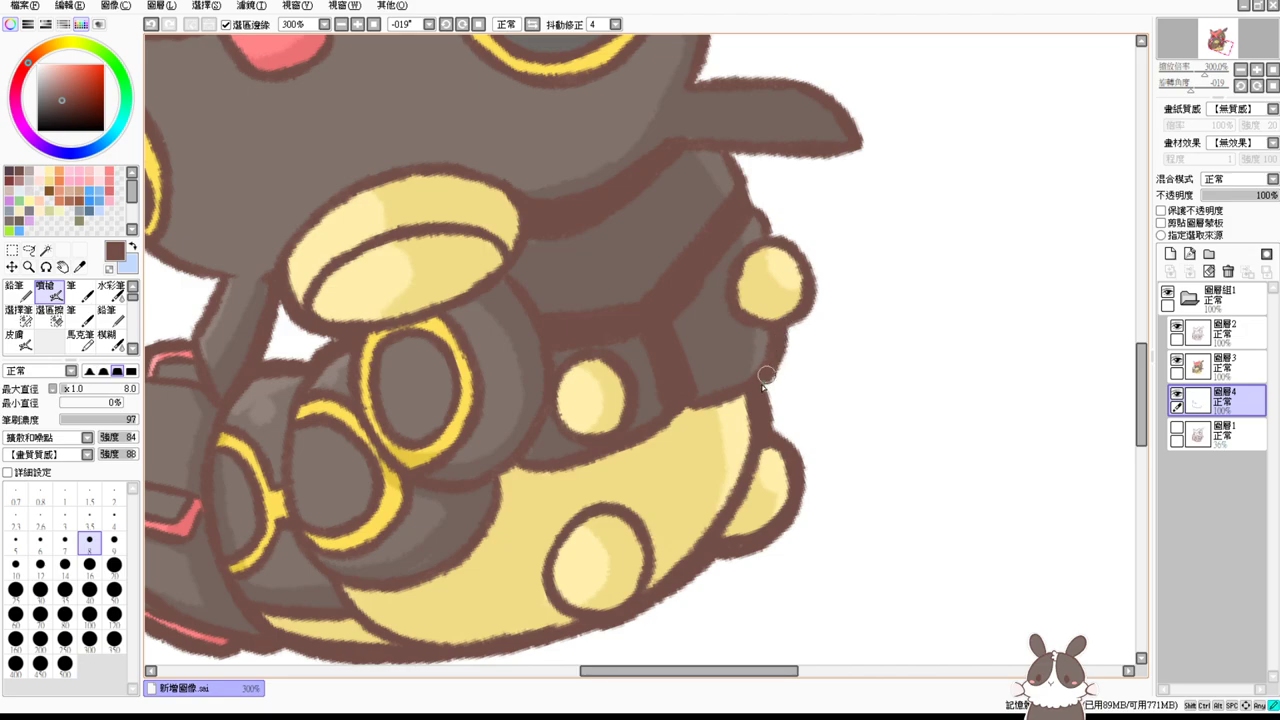
left_click_drag(812, 251, 689, 378)
mouse_move(647, 260)
left_mouse_down()
mouse_move(691, 359)
mouse_move(714, 370)
mouse_move(727, 413)
mouse_move(706, 444)
left_mouse_up()
left_click_drag(740, 360, 715, 449)
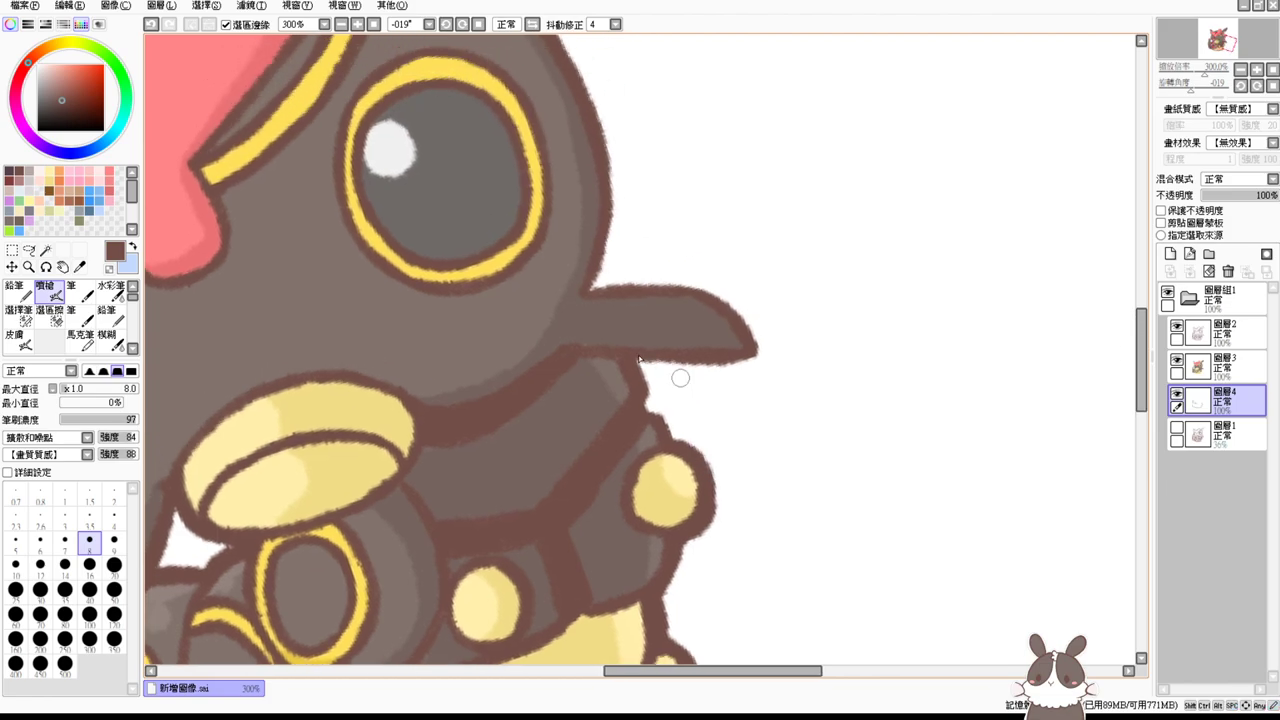
left_click_drag(632, 358, 740, 360)
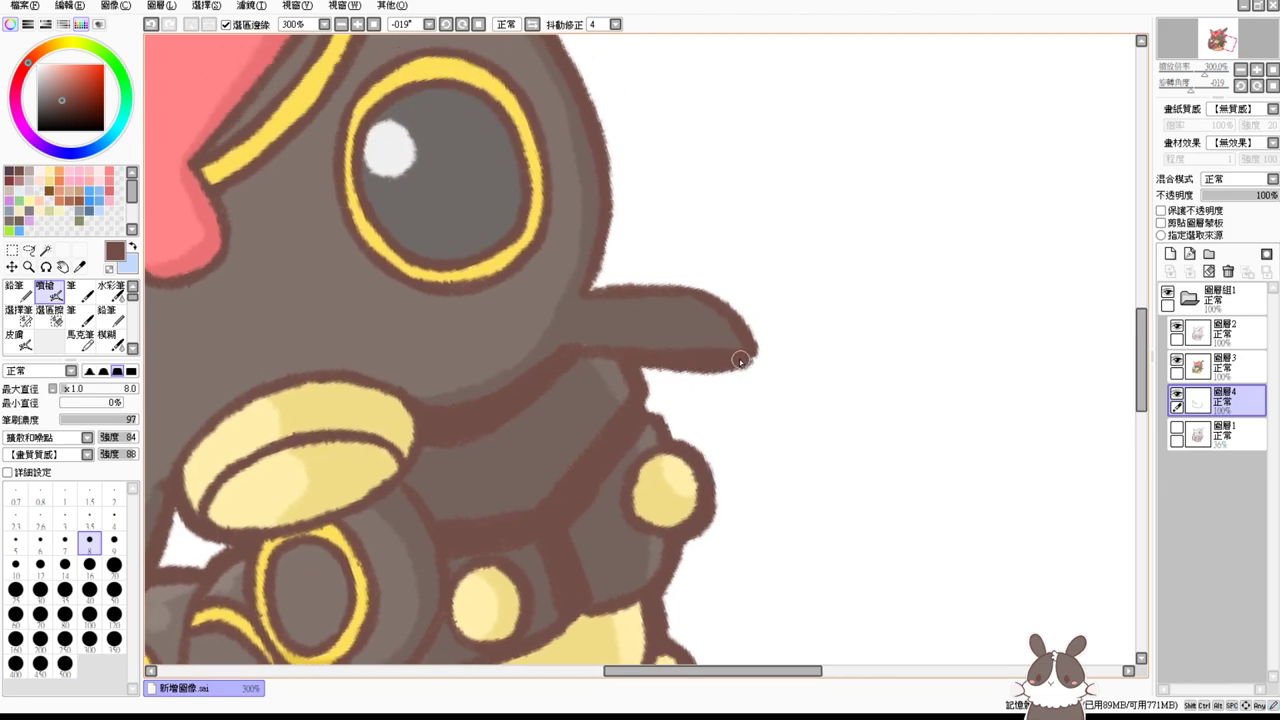
mouse_move(596, 247)
left_mouse_down()
mouse_move(590, 300)
mouse_move(605, 262)
mouse_move(589, 303)
mouse_move(682, 289)
mouse_move(606, 286)
mouse_move(694, 286)
mouse_move(666, 277)
mouse_move(707, 300)
mouse_move(712, 288)
mouse_move(758, 345)
mouse_move(741, 358)
left_mouse_up()
Step: Thicken the outer outline of the head beside the large eye, from the ear's base down to the fin
left_click_drag(748, 281, 716, 418)
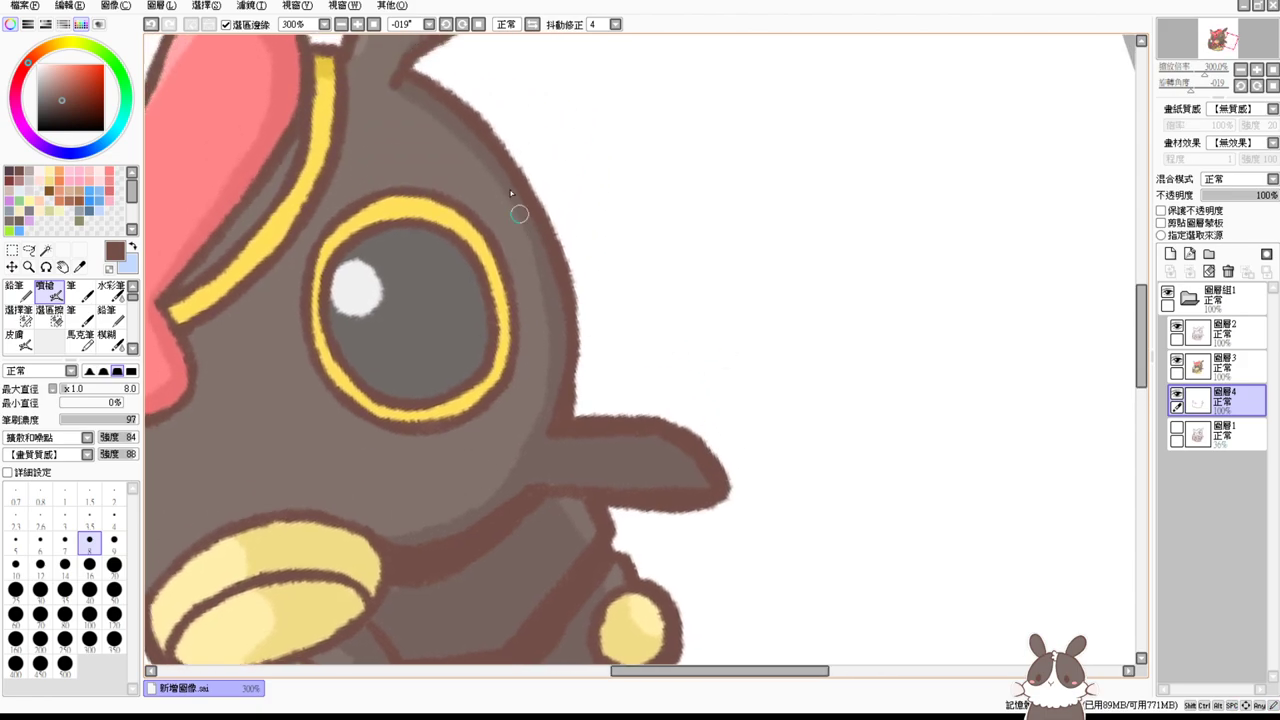
left_click_drag(500, 117, 505, 160)
left_click_drag(424, 124, 484, 175)
key("ctrl+z")
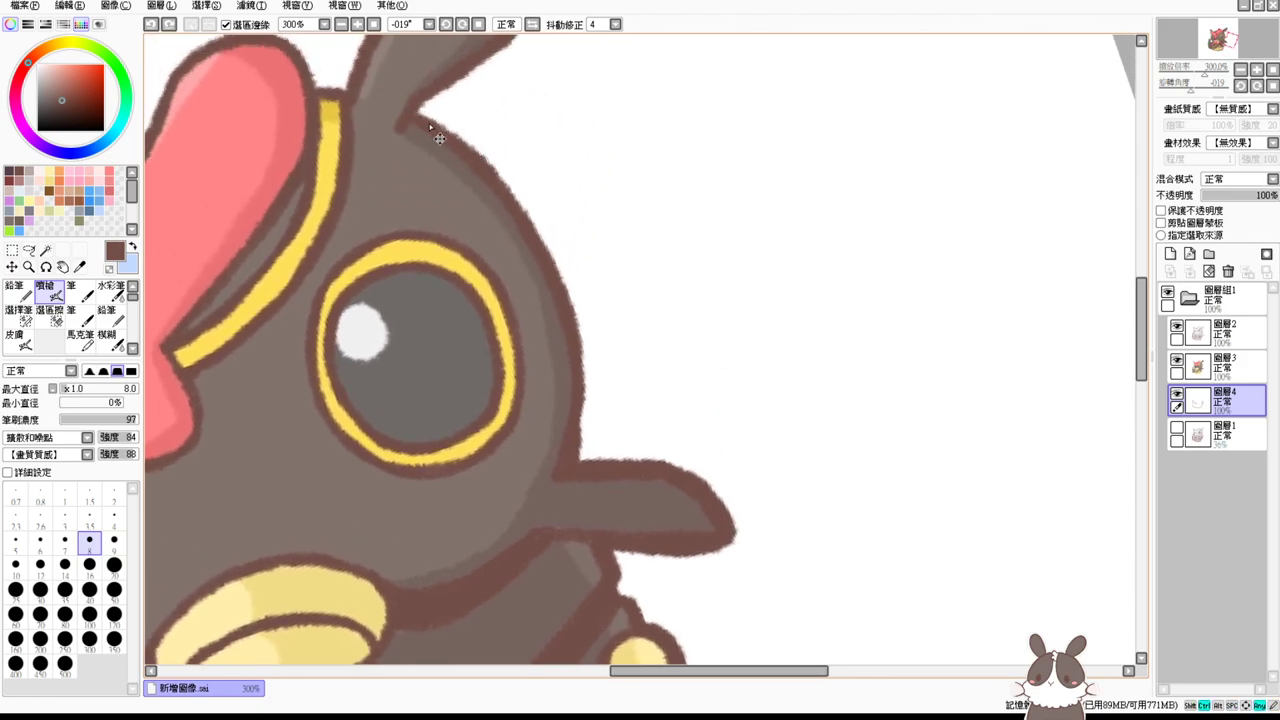
mouse_move(420, 114)
left_mouse_down()
mouse_move(535, 228)
mouse_move(543, 283)
left_mouse_up()
left_click_drag(516, 196, 566, 316)
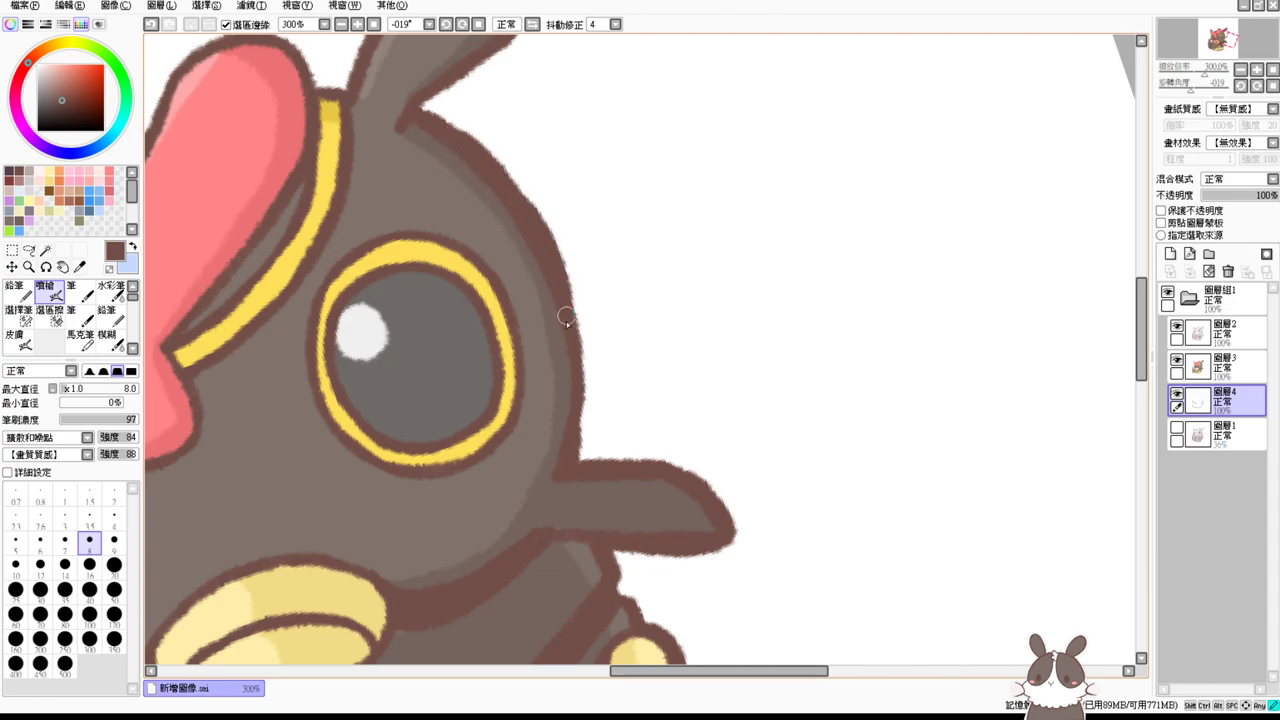
key("ctrl+z")
left_click_drag(502, 181, 564, 293)
left_click_drag(561, 267, 581, 402)
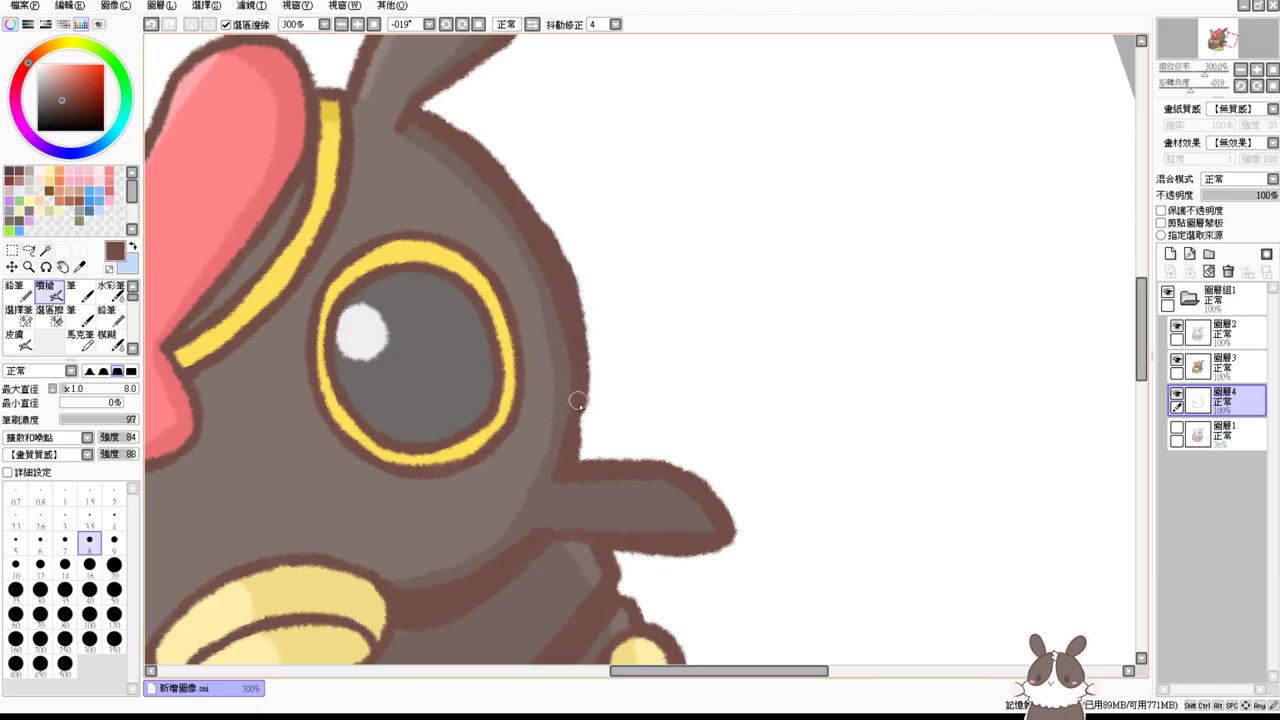
left_click_drag(577, 305, 563, 414)
Step: Thicken the outer outline around the near pointed ear, from the yellow band up to the tip and back to the head
left_click_drag(572, 343, 551, 419)
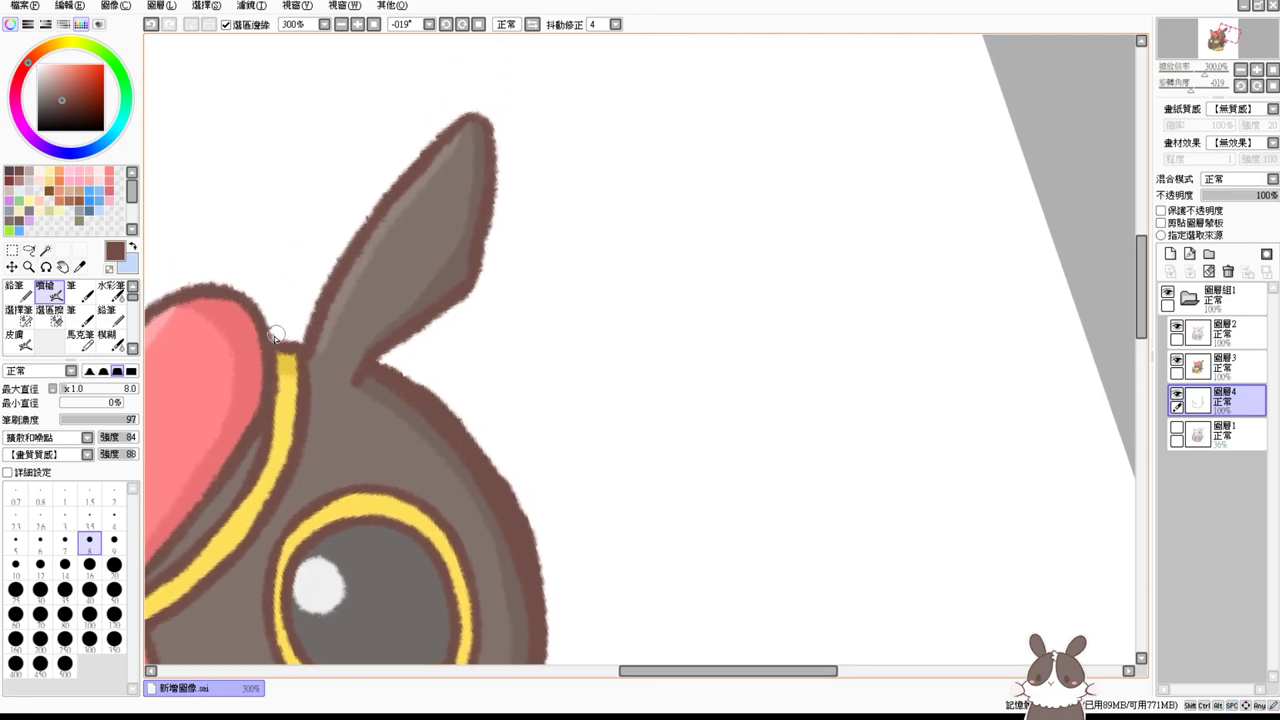
key("ctrl+z")
mouse_move(262, 337)
left_mouse_down()
mouse_move(306, 347)
mouse_move(277, 351)
mouse_move(258, 333)
mouse_move(323, 349)
mouse_move(261, 336)
mouse_move(323, 344)
mouse_move(302, 336)
mouse_move(294, 349)
mouse_move(377, 212)
left_mouse_up()
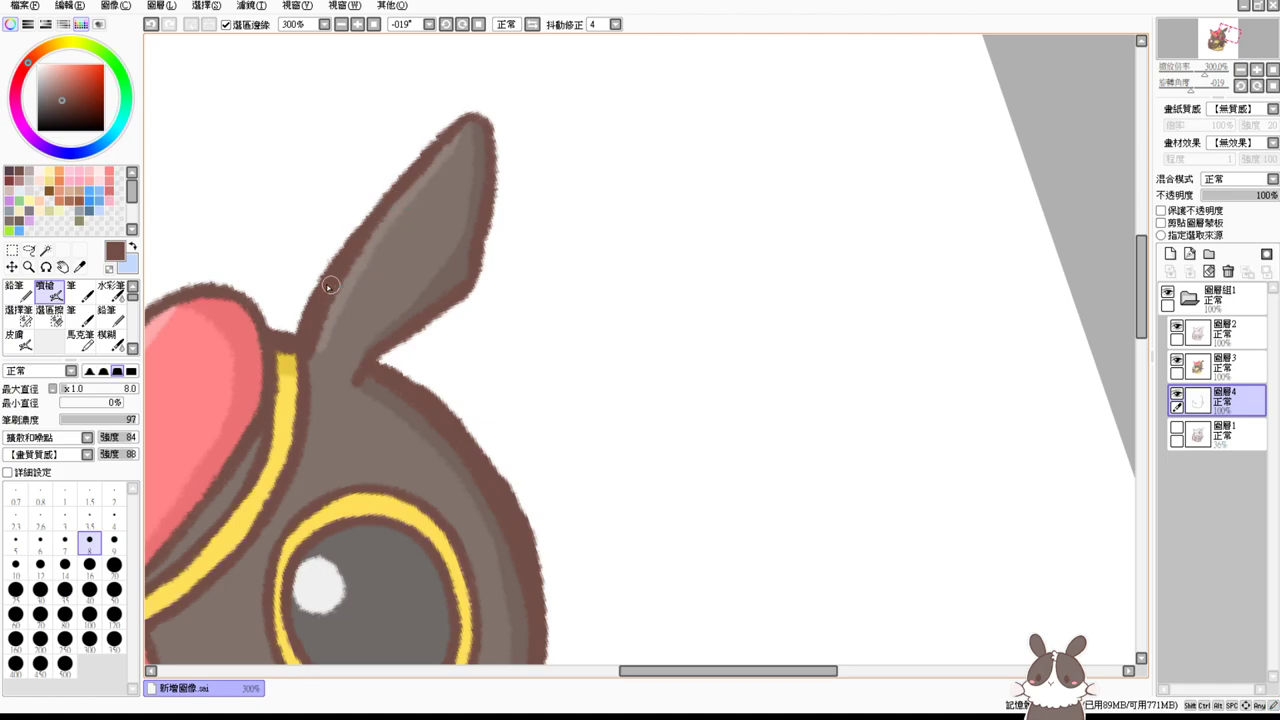
left_click_drag(329, 286, 420, 152)
mouse_move(358, 212)
left_mouse_down()
mouse_move(446, 126)
mouse_move(482, 110)
mouse_move(488, 122)
left_mouse_up()
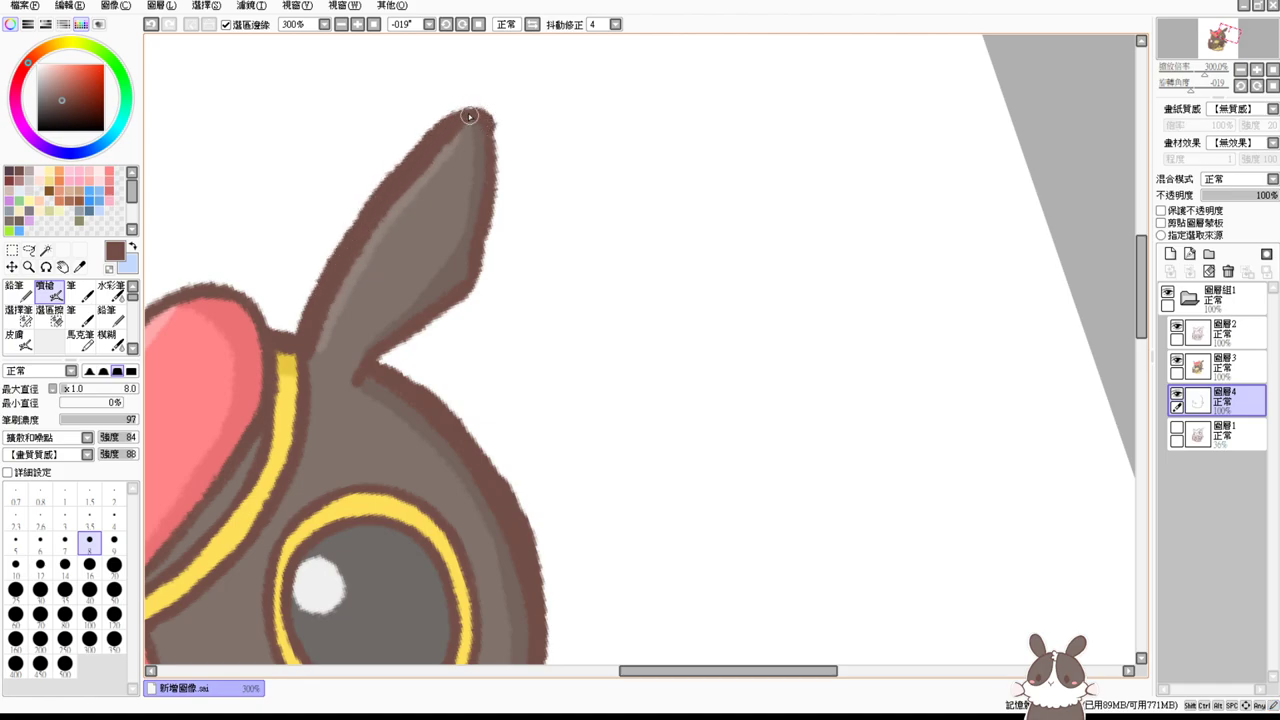
left_click_drag(494, 190, 456, 294)
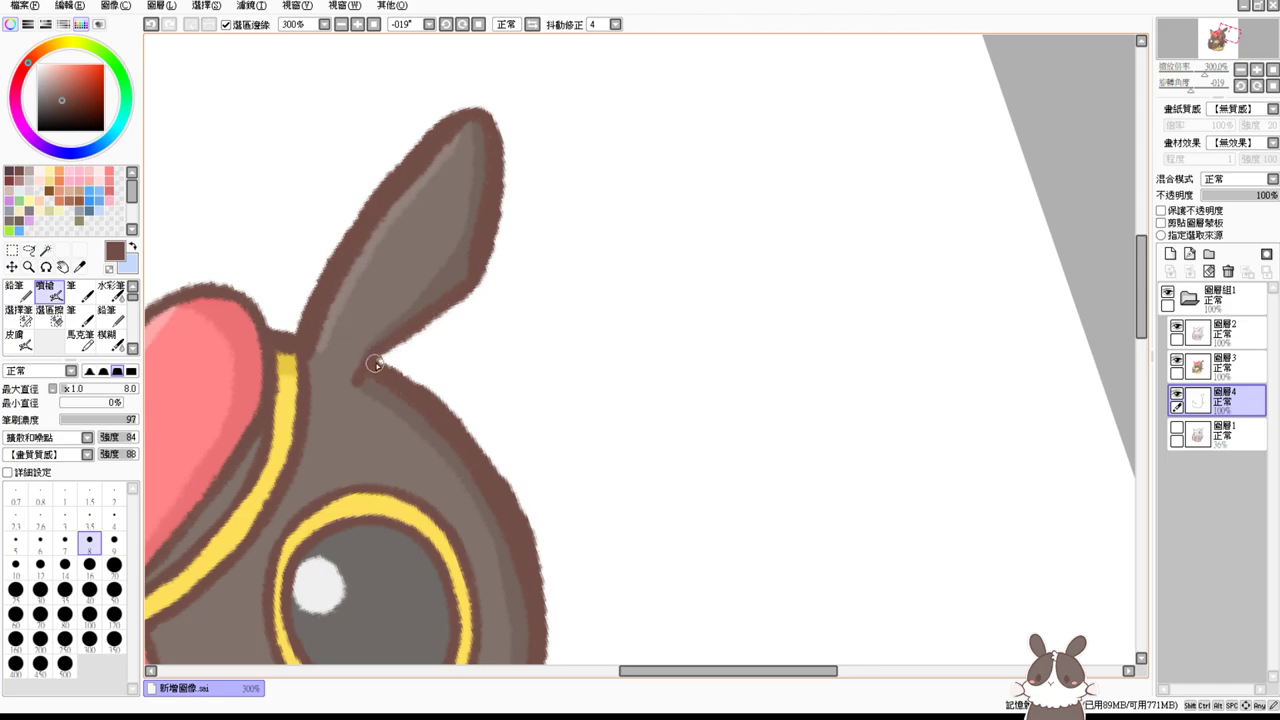
mouse_move(375, 364)
left_mouse_down()
mouse_move(474, 281)
mouse_move(522, 298)
left_mouse_up()
Step: Thicken the outer outline around the upper rounded end of the pink antenna beside the near ear
left_click_drag(398, 311, 467, 303)
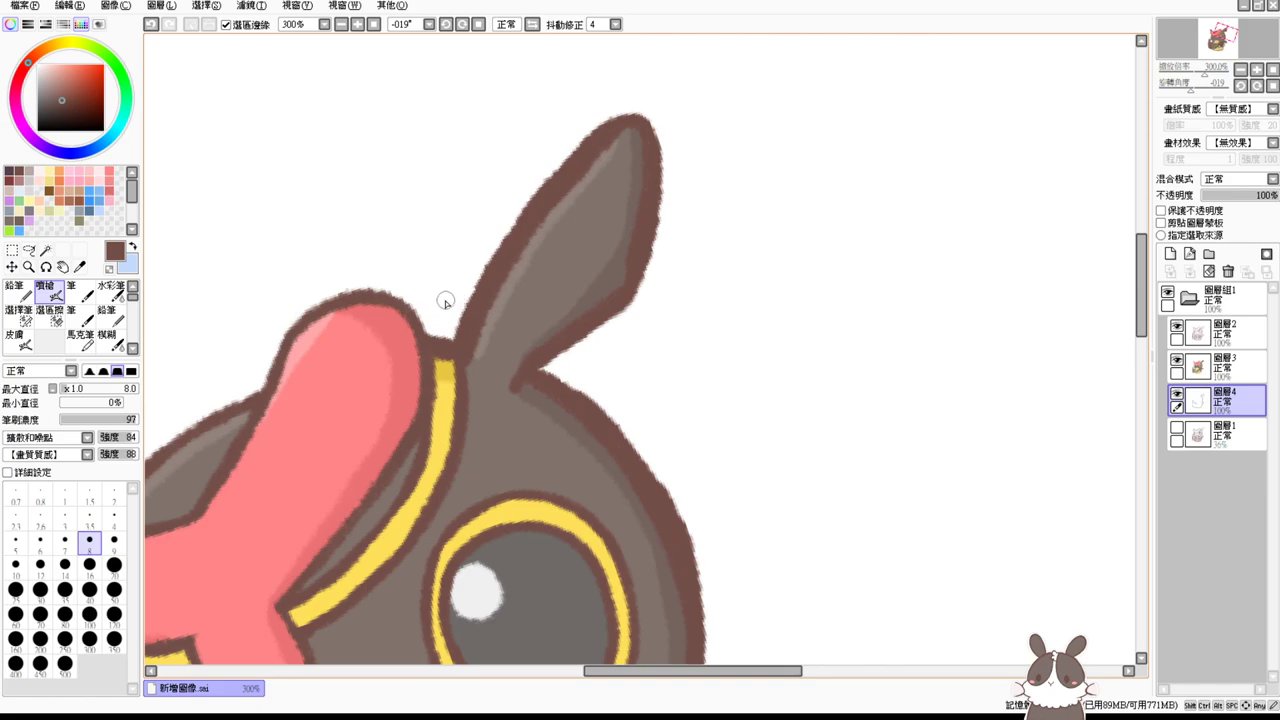
left_click_drag(351, 367, 385, 394)
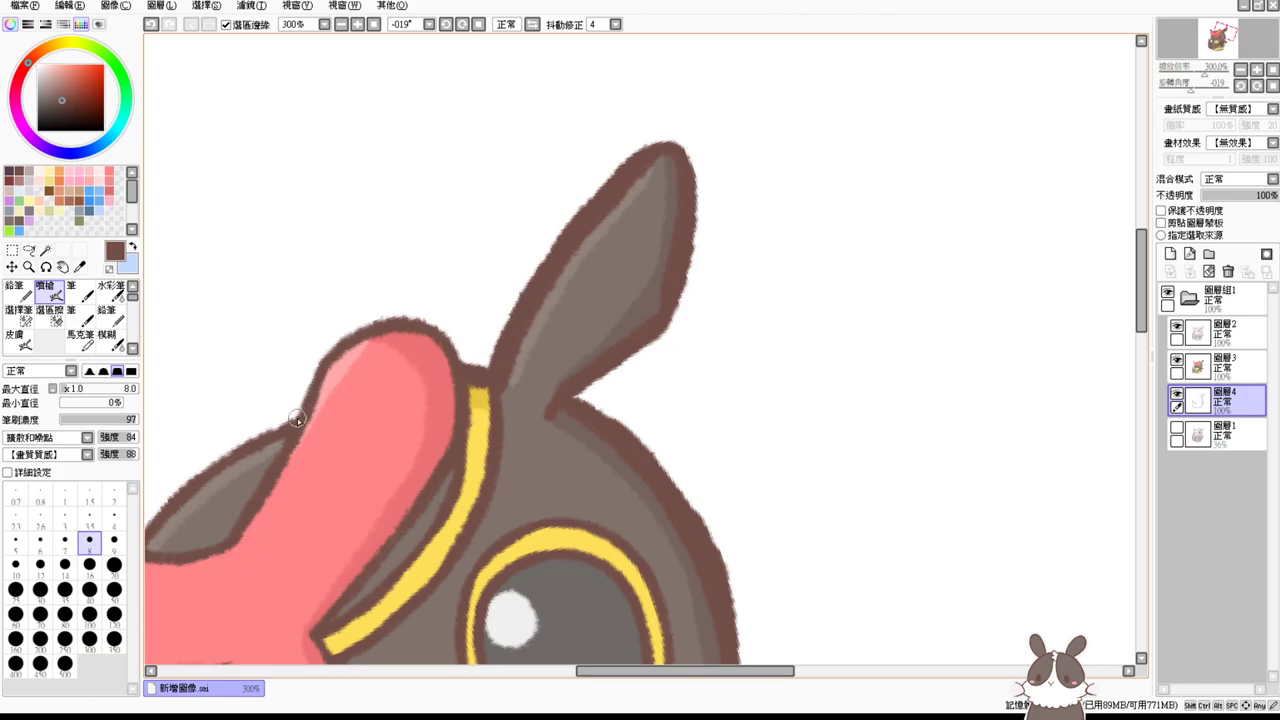
left_click_drag(296, 424, 316, 367)
key("ctrl+z")
left_click_drag(295, 424, 333, 345)
mouse_move(309, 396)
left_mouse_down()
mouse_move(328, 349)
mouse_move(395, 322)
mouse_move(403, 337)
mouse_move(370, 321)
mouse_move(428, 337)
mouse_move(372, 319)
mouse_move(438, 345)
left_mouse_up()
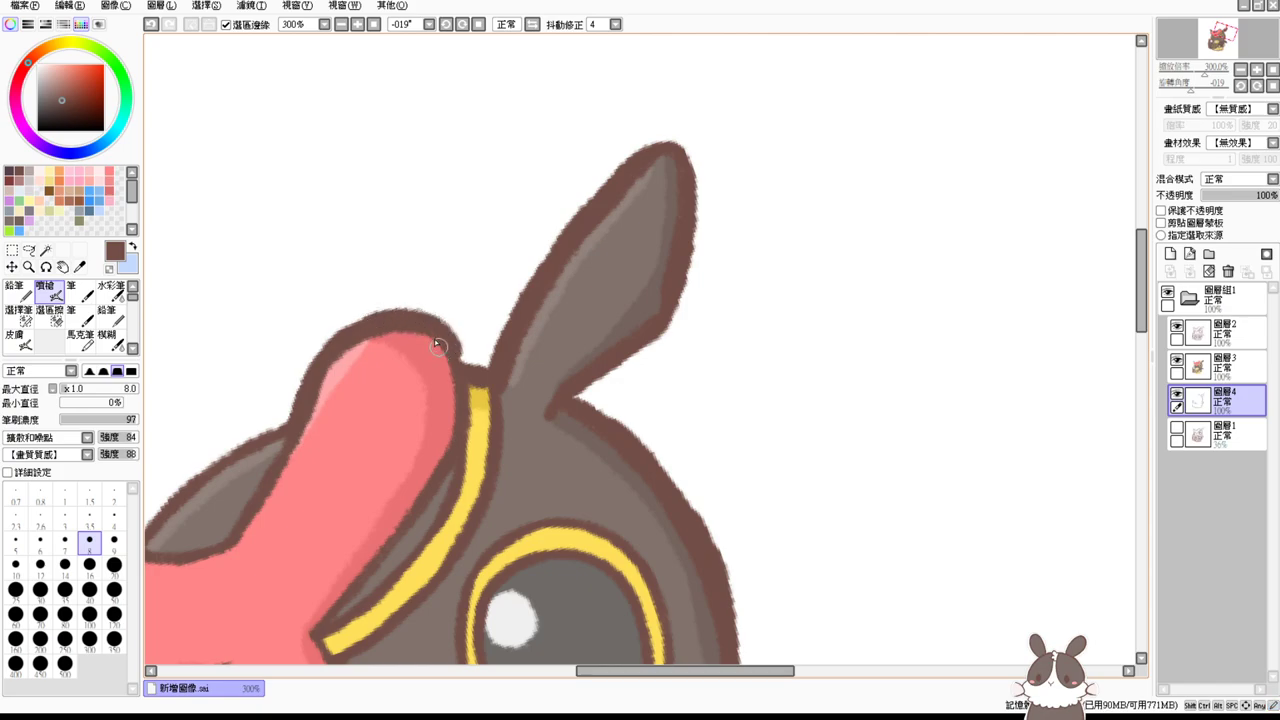
Step: Thicken the outer outline of the head's top between the pink antenna's two branches
scroll(453, 368, "left", 5)
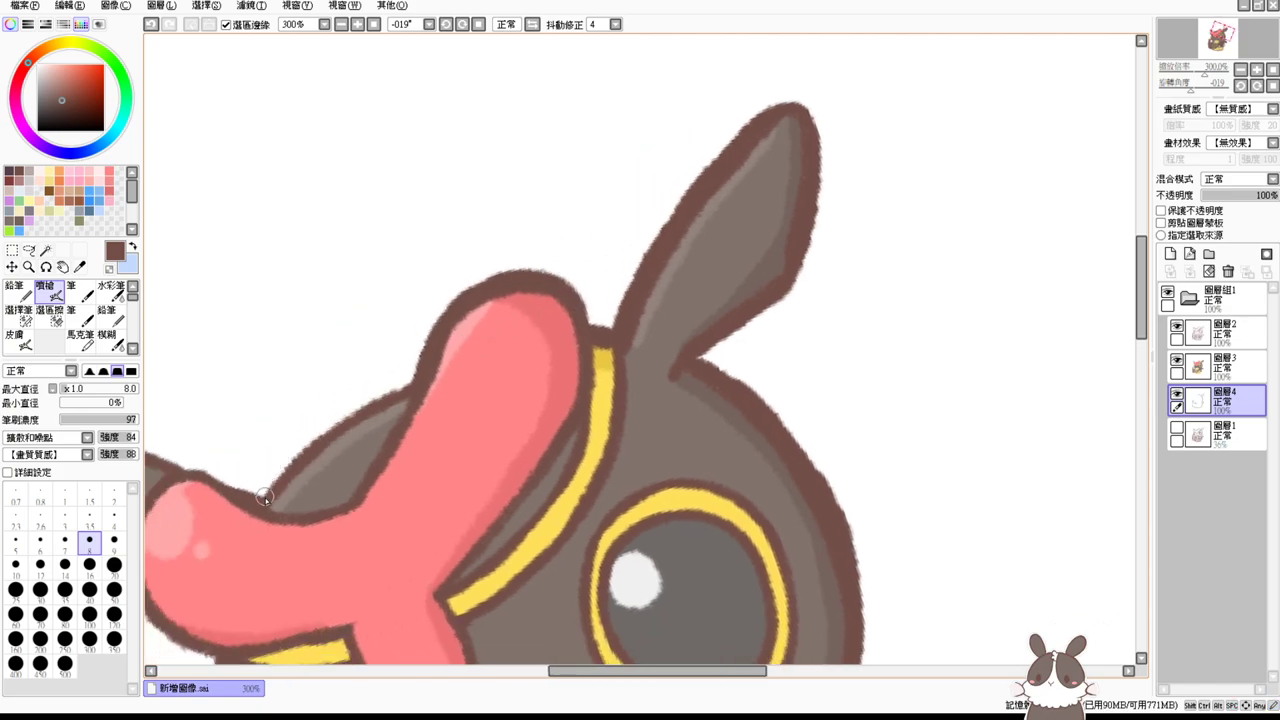
mouse_move(274, 482)
left_mouse_down()
mouse_move(289, 454)
mouse_move(406, 386)
left_mouse_up()
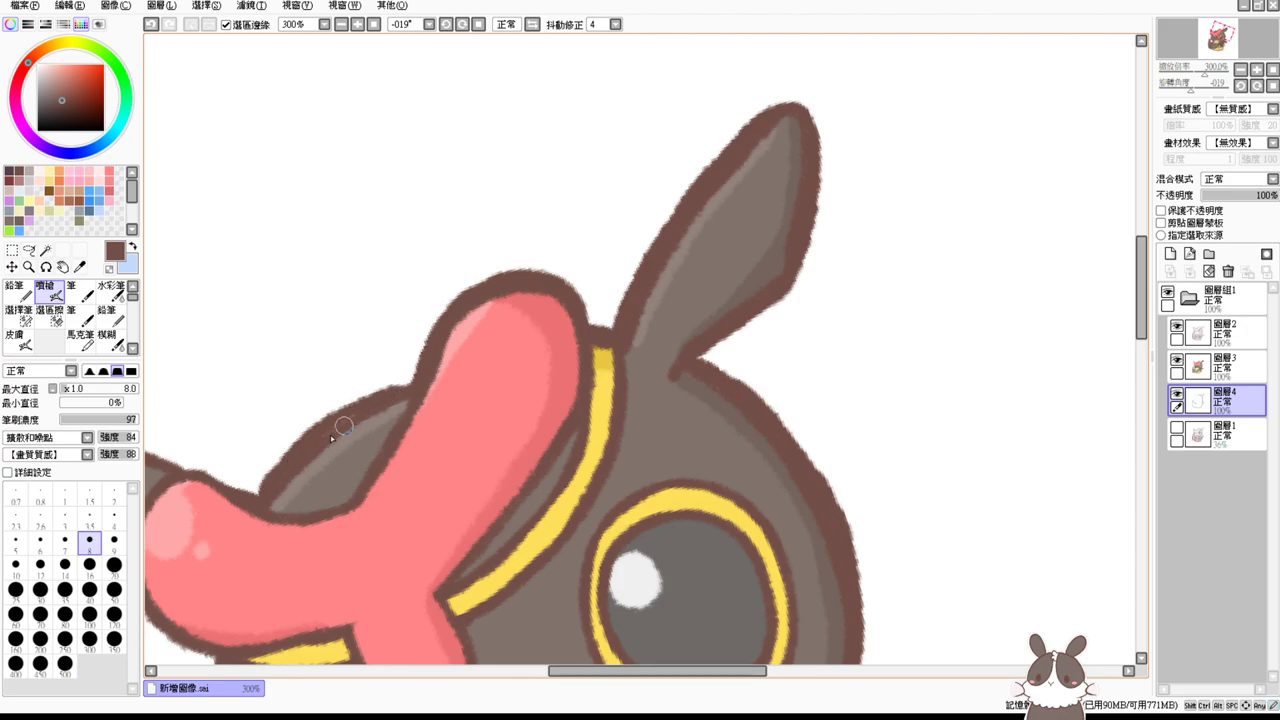
key("ctrl+z")
scroll(417, 397, "left", 4)
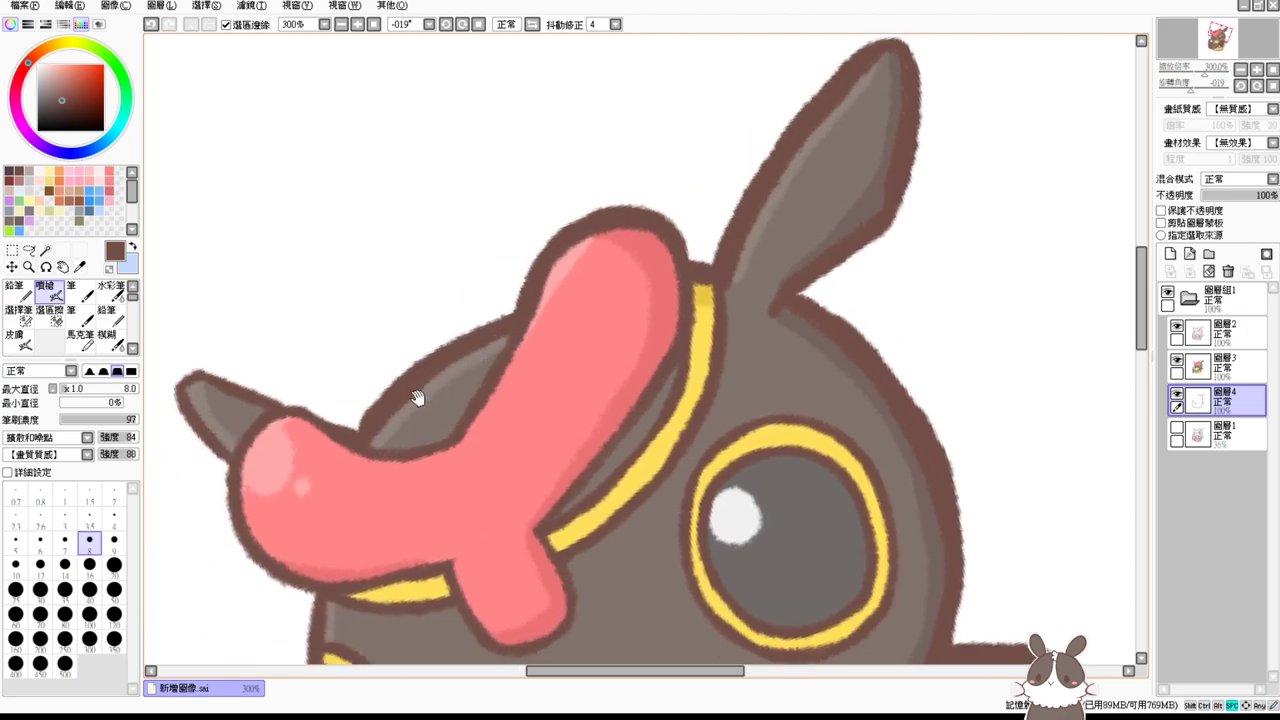
Step: Thicken the outer outline around the far ear and the pink antenna's rounded end beside it
left_click_drag(238, 360, 306, 436)
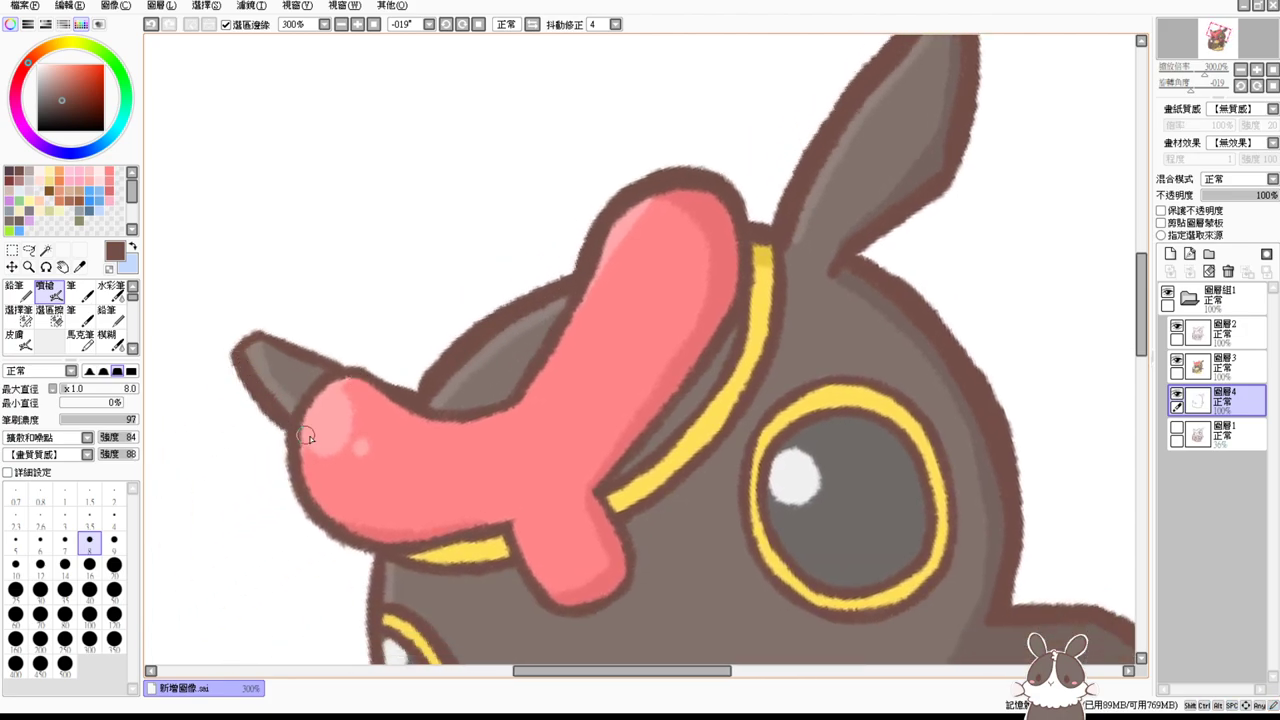
mouse_move(235, 360)
left_mouse_down()
mouse_move(257, 329)
mouse_move(362, 377)
mouse_move(346, 376)
mouse_move(333, 371)
mouse_move(380, 389)
left_mouse_up()
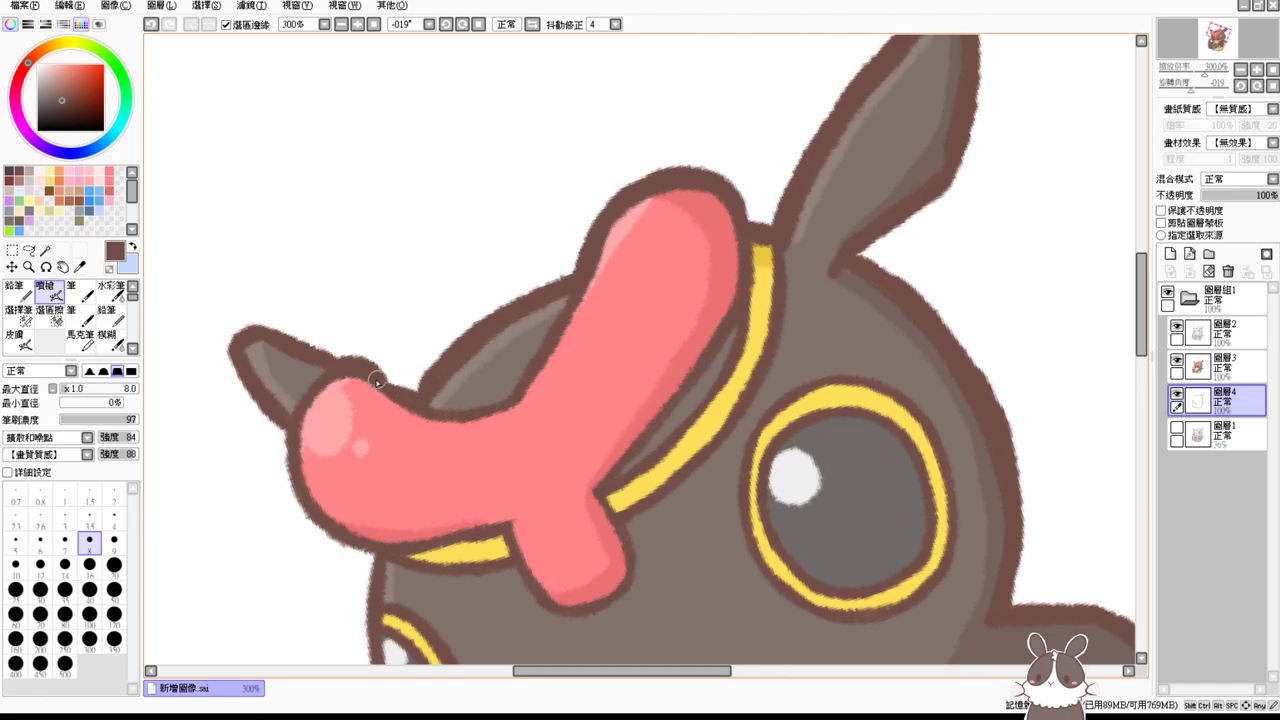
scroll(410, 390, "down", 3)
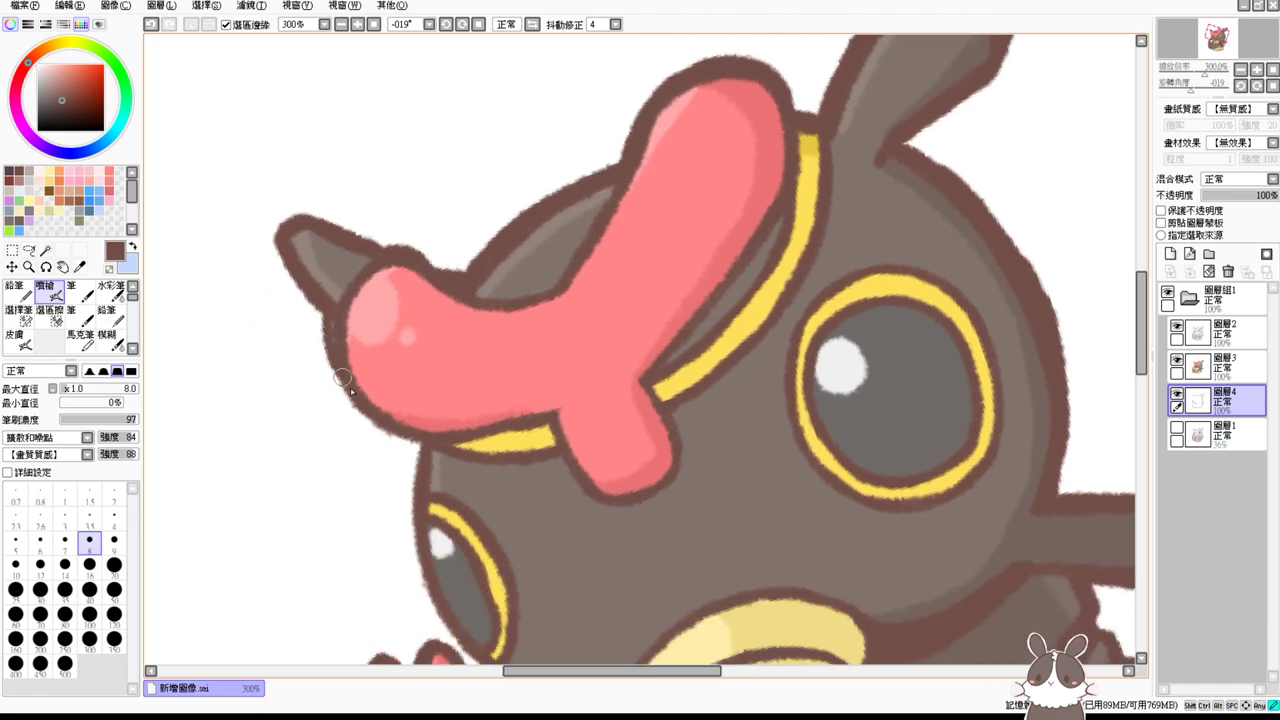
mouse_move(336, 312)
left_mouse_down()
mouse_move(384, 423)
mouse_move(418, 409)
mouse_move(348, 406)
mouse_move(338, 380)
mouse_move(405, 437)
left_mouse_up()
scroll(471, 392, "down", 3)
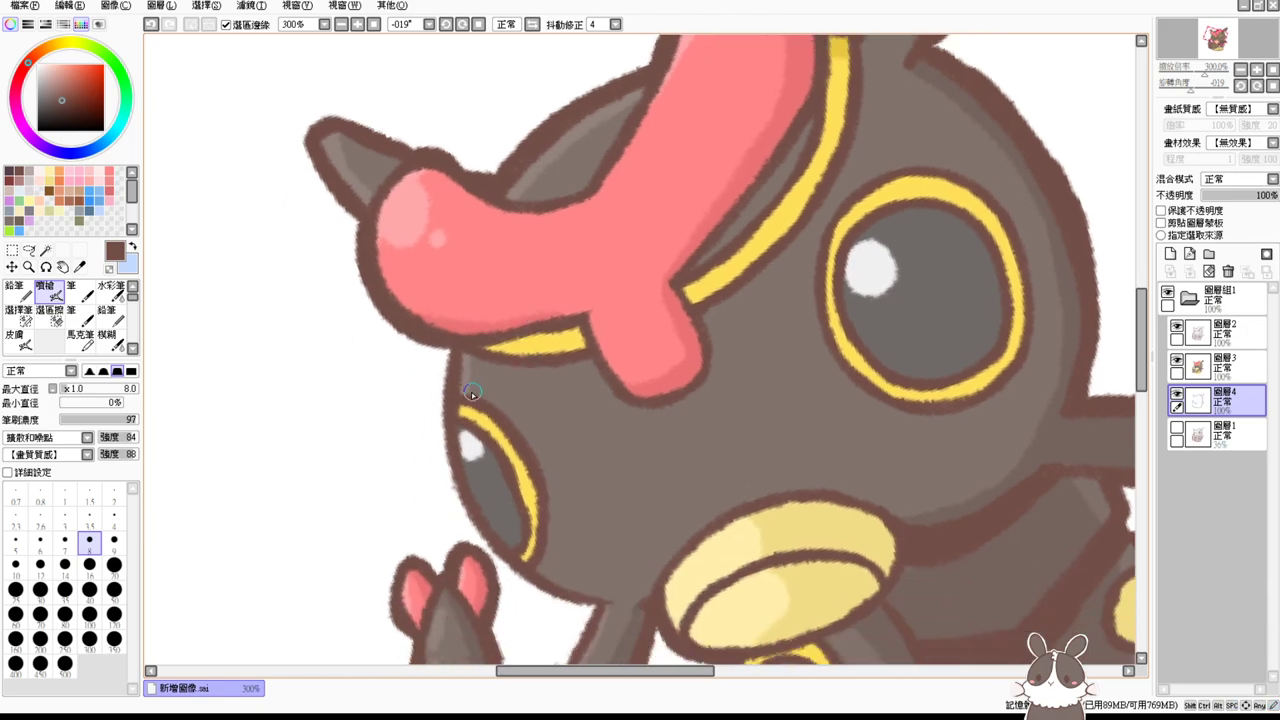
Step: Thicken the outer outline of the head beside the small far eye, from the yellow band down to the chin
left_click_drag(451, 349, 457, 467)
key("ctrl+z")
left_click_drag(446, 398, 488, 532)
left_click_drag(615, 588, 540, 478)
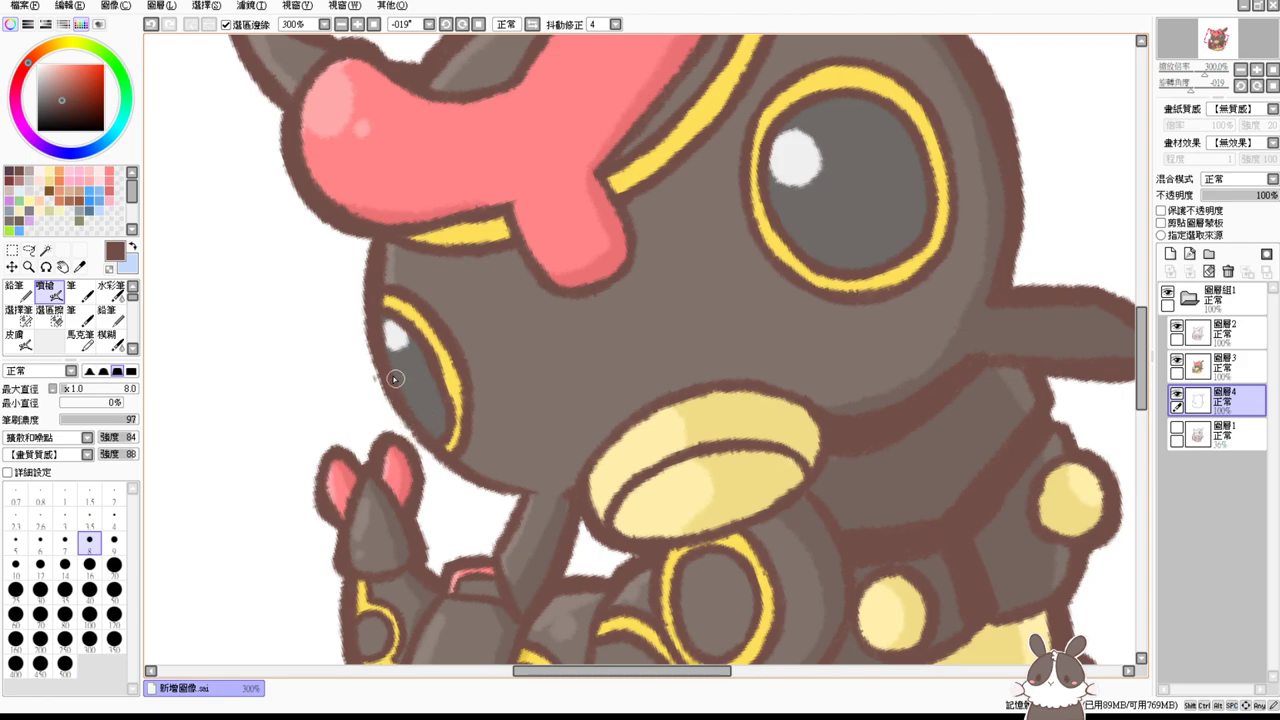
mouse_move(386, 388)
left_mouse_down()
mouse_move(482, 482)
mouse_move(478, 458)
mouse_move(423, 446)
mouse_move(528, 488)
left_mouse_up()
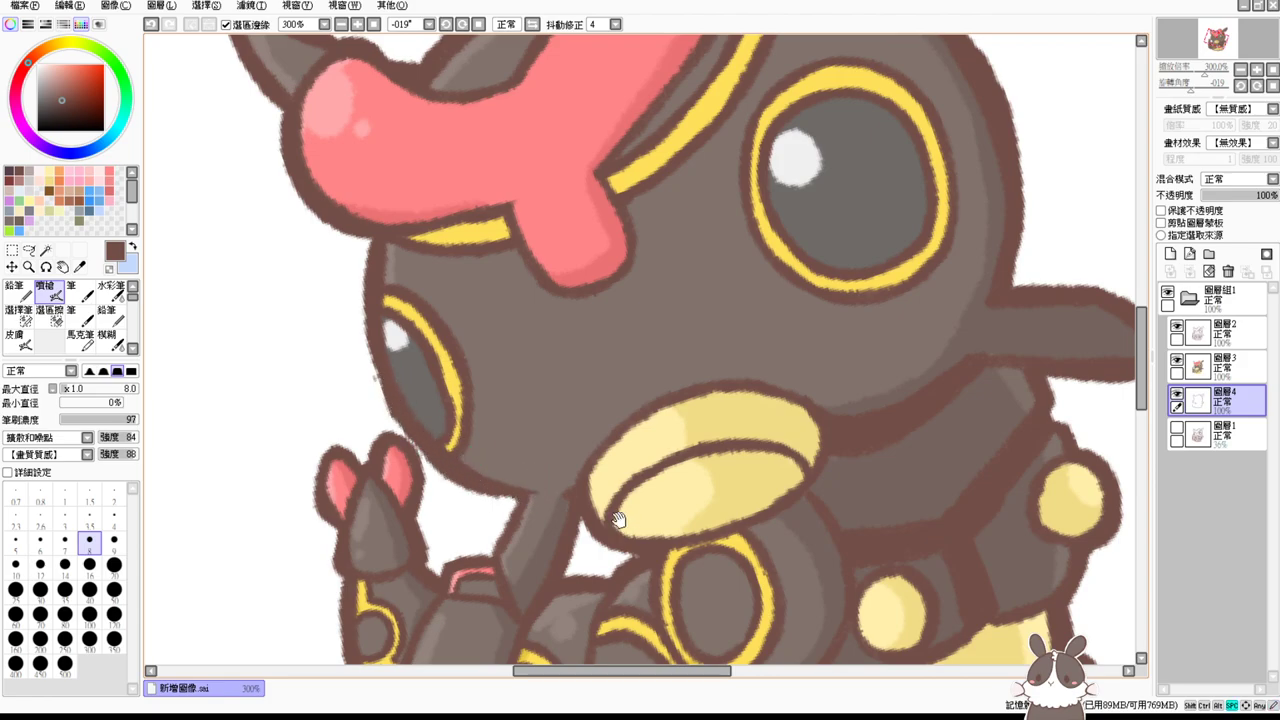
Step: Compare the drawing with and without the outline layer 圖層4, and thicken the outer edge of the small arm below the chin
scroll(543, 432, "down", 3)
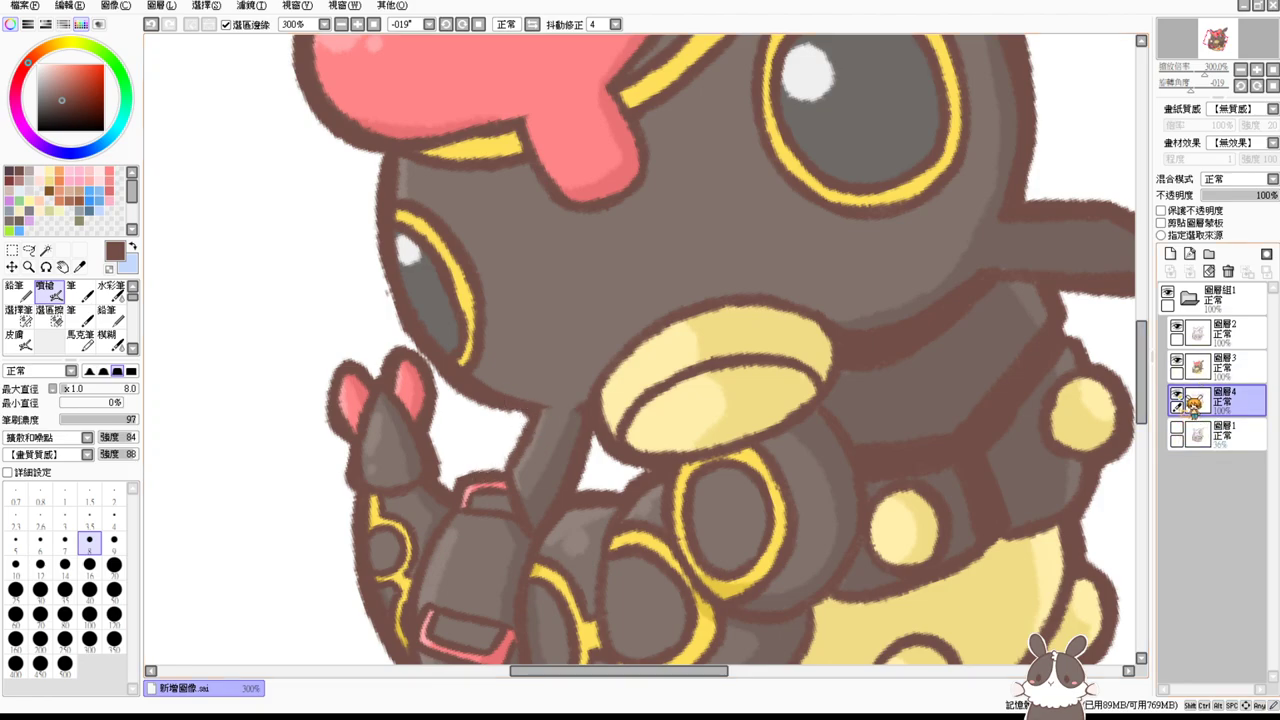
left_click(1178, 394)
left_click(1179, 394)
left_click(1179, 394)
left_click(1179, 394)
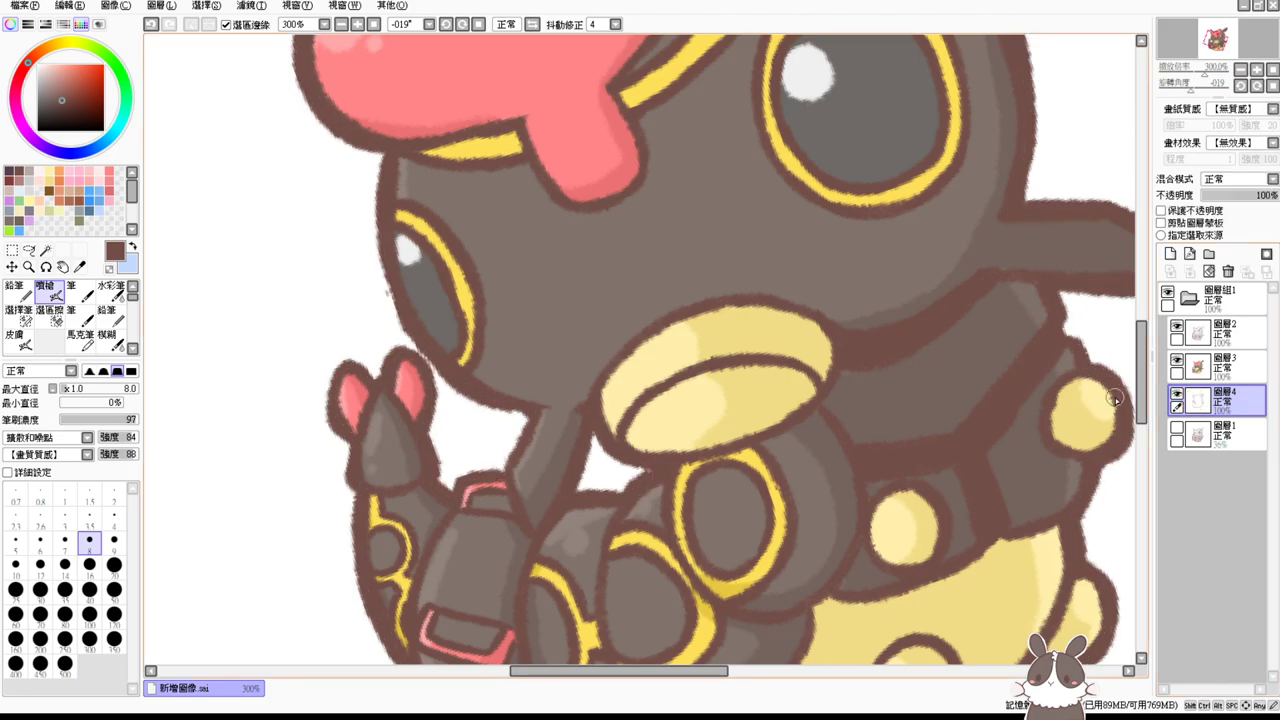
left_click_drag(528, 413, 505, 456)
key("ctrl+z")
left_click_drag(527, 414, 509, 483)
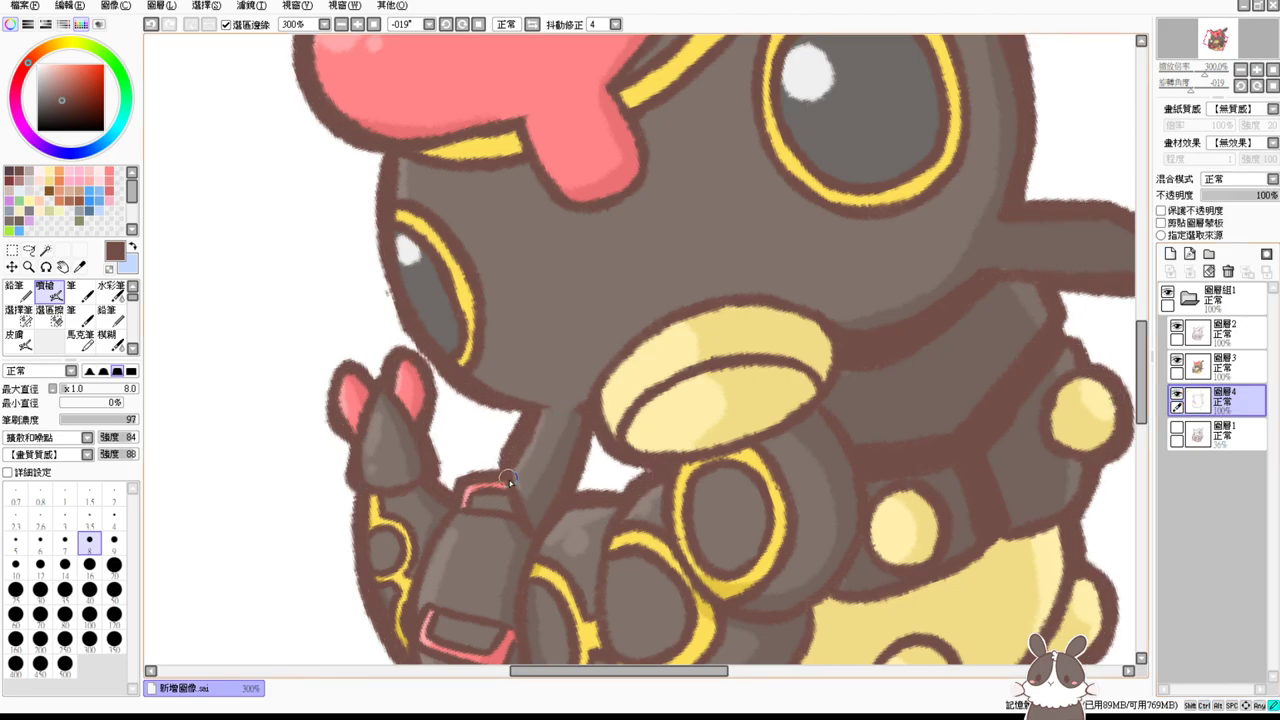
Step: Select the pupil areas of both eyes from the visible line art, with the colouring layer 圖層3 active
left_click(374, 24)
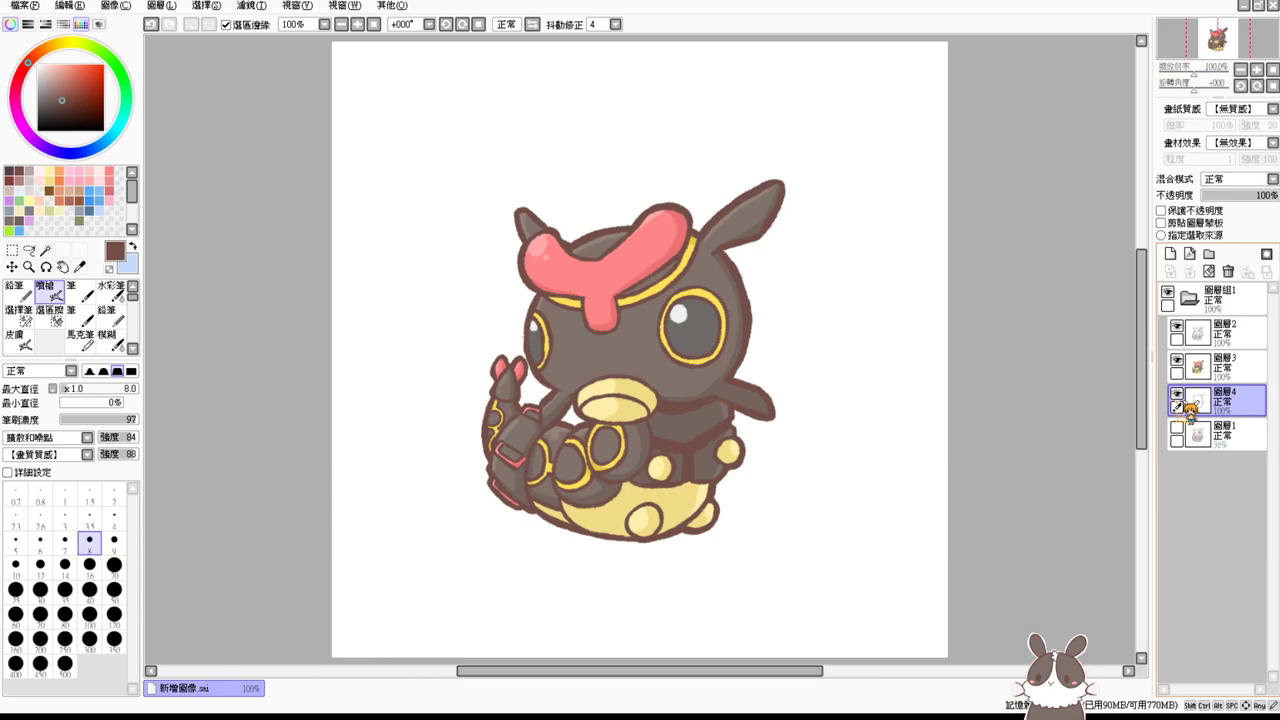
key("ctrl+plus")
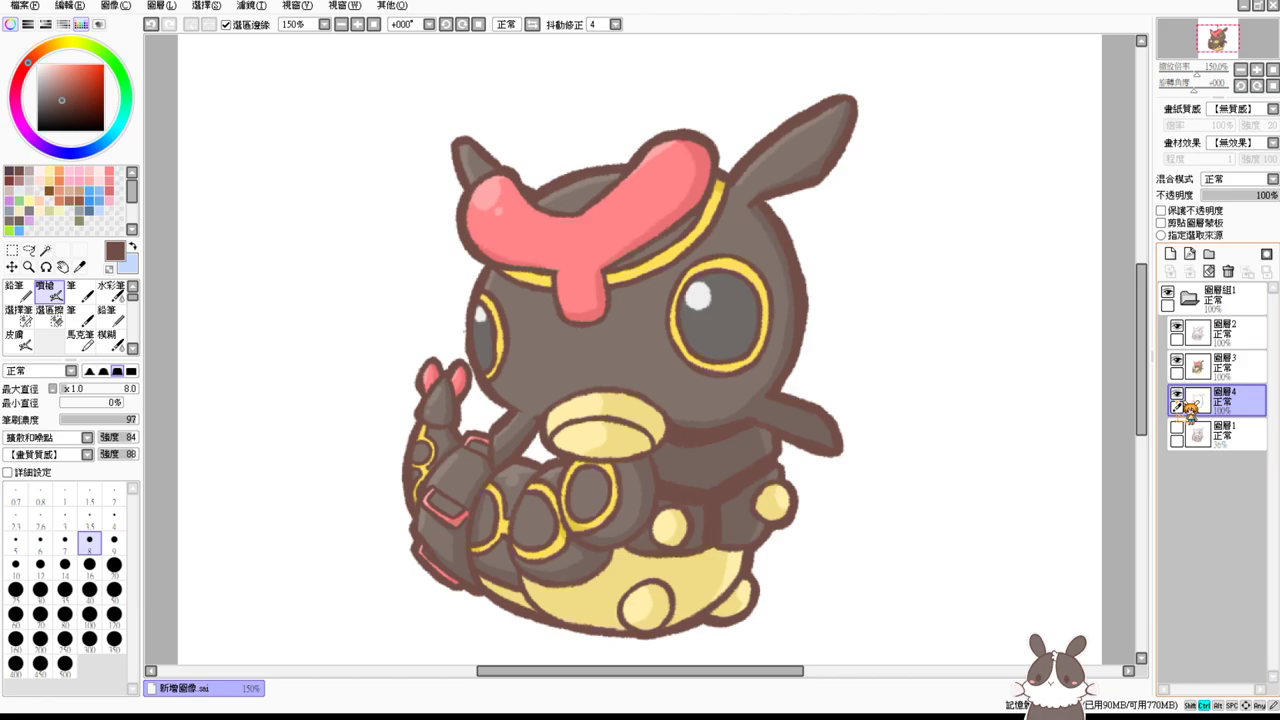
scroll(640, 350, "up", 1)
scroll(891, 371, "down", 1)
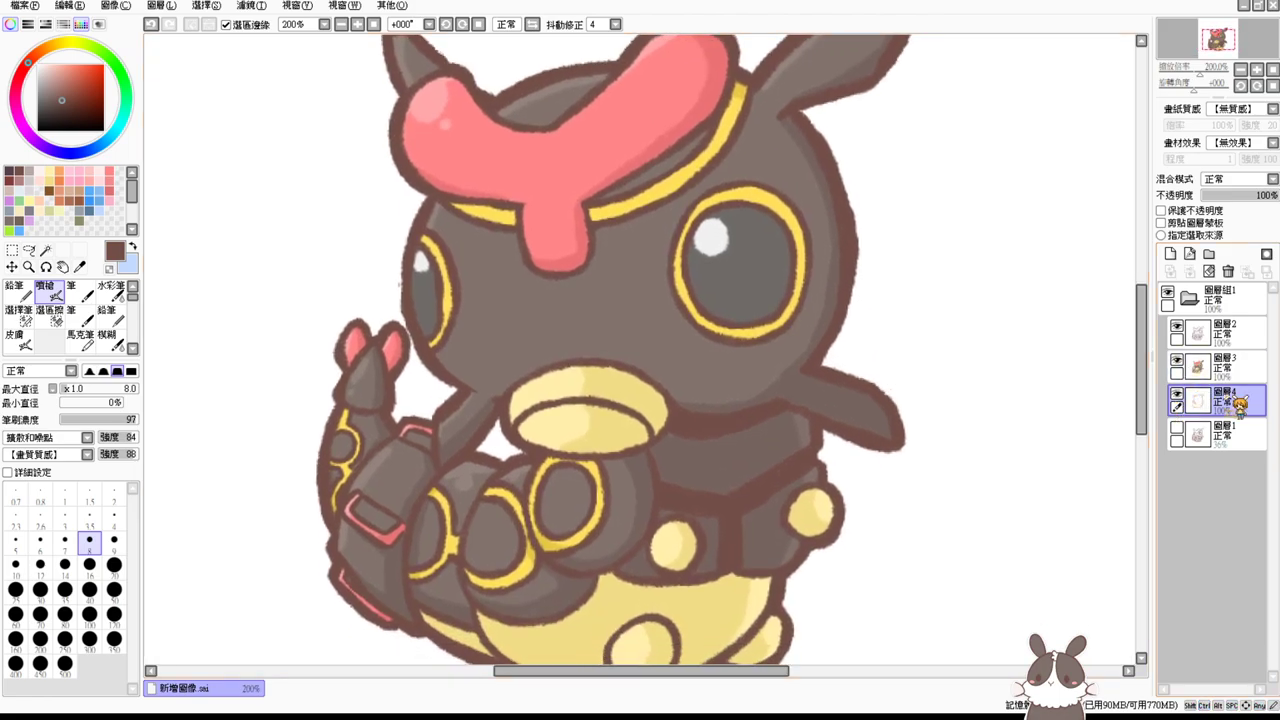
left_click(1232, 368)
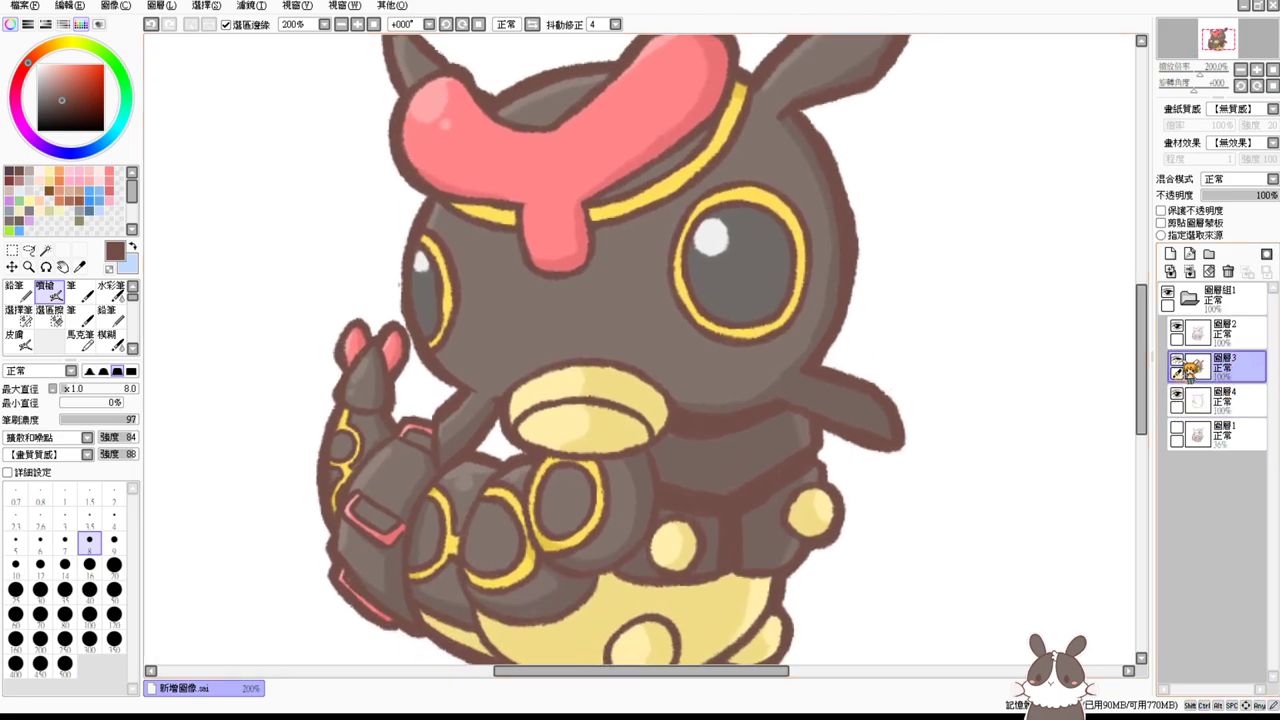
left_click(1176, 359)
left_click(45, 249)
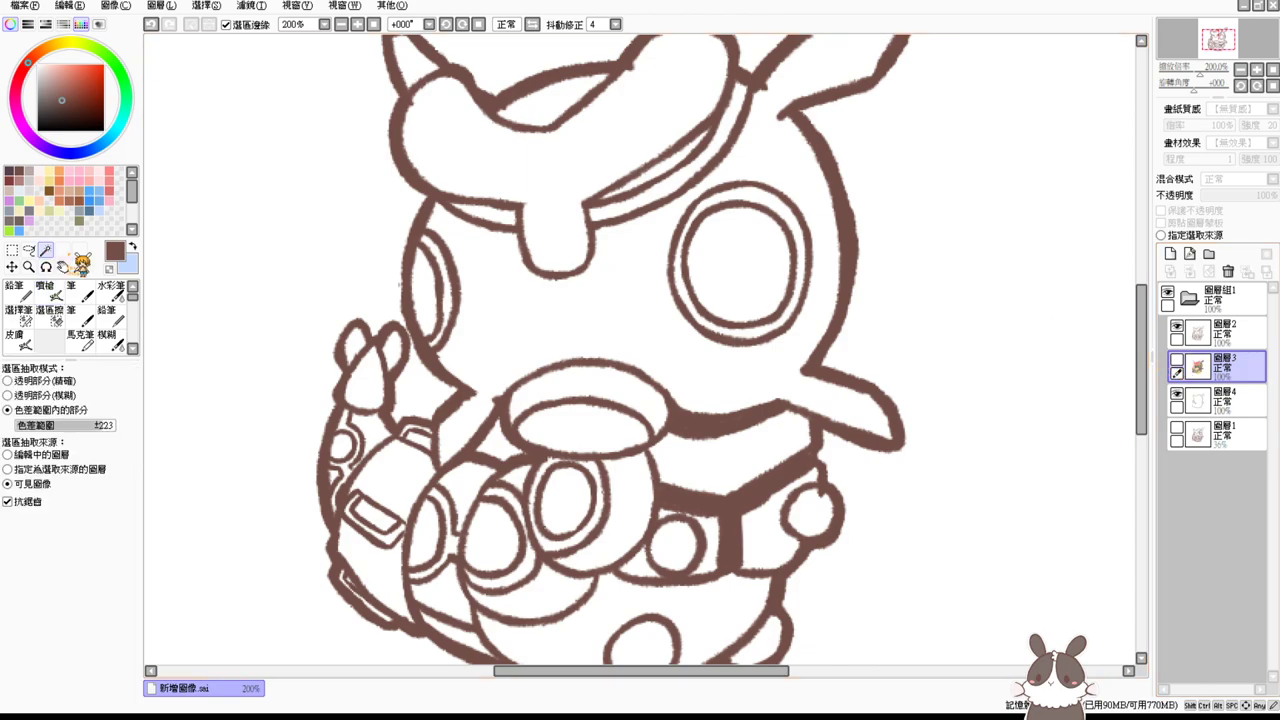
left_click(421, 286)
left_click(733, 281)
left_click(1176, 359)
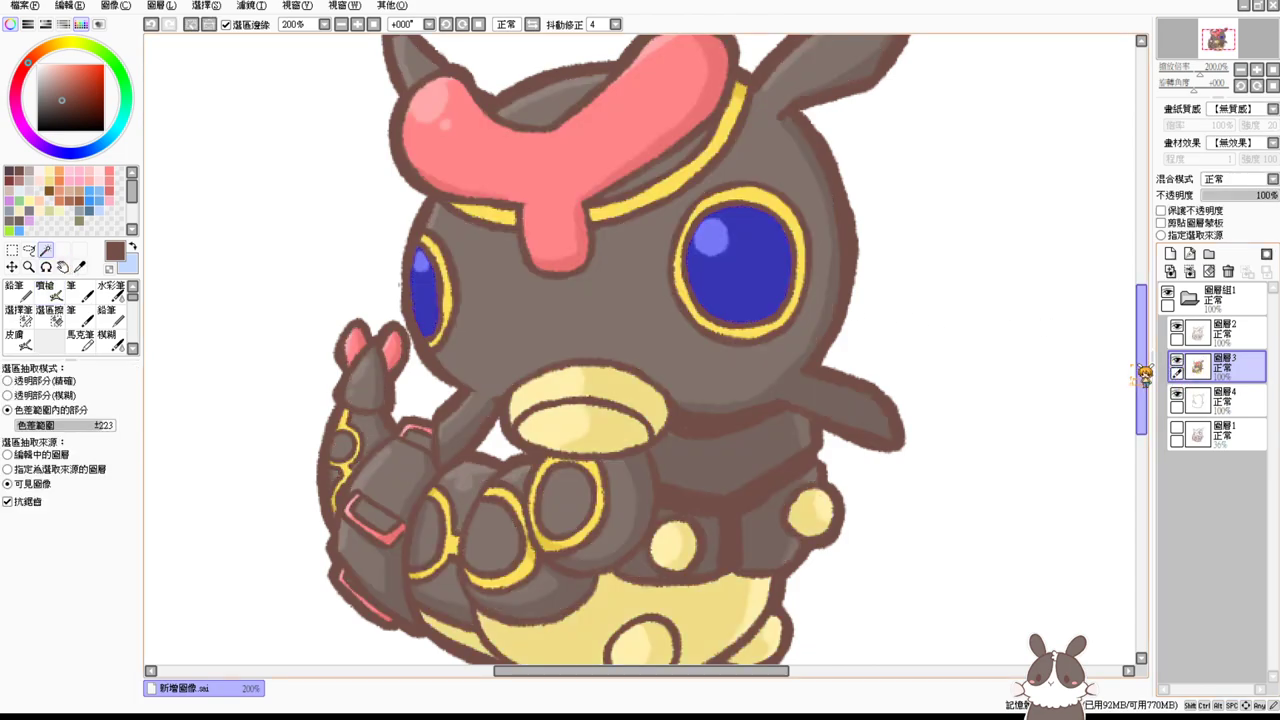
left_click(45, 288)
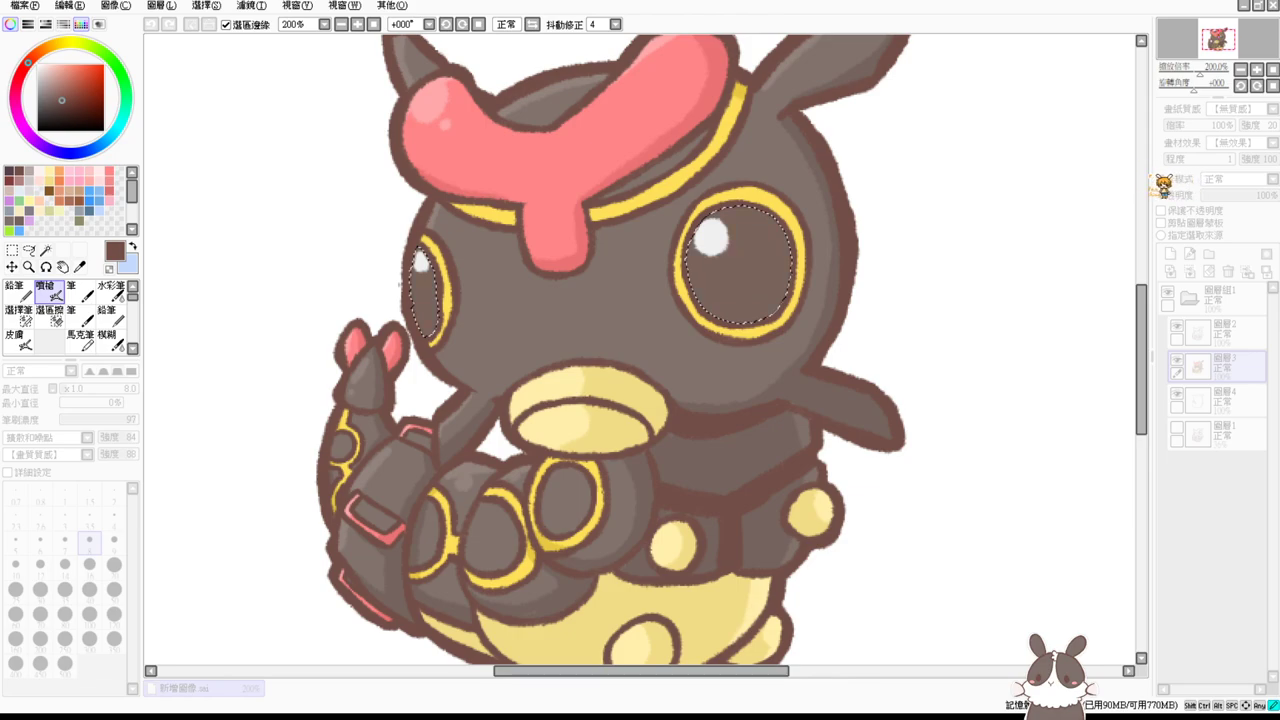
Step: Recolour both selected pupils to a darker, warmer brown with a colour adjustment and clear the selection
mouse_move(1078, 188)
left_mouse_down()
mouse_move(1122, 187)
mouse_move(1059, 185)
left_mouse_up()
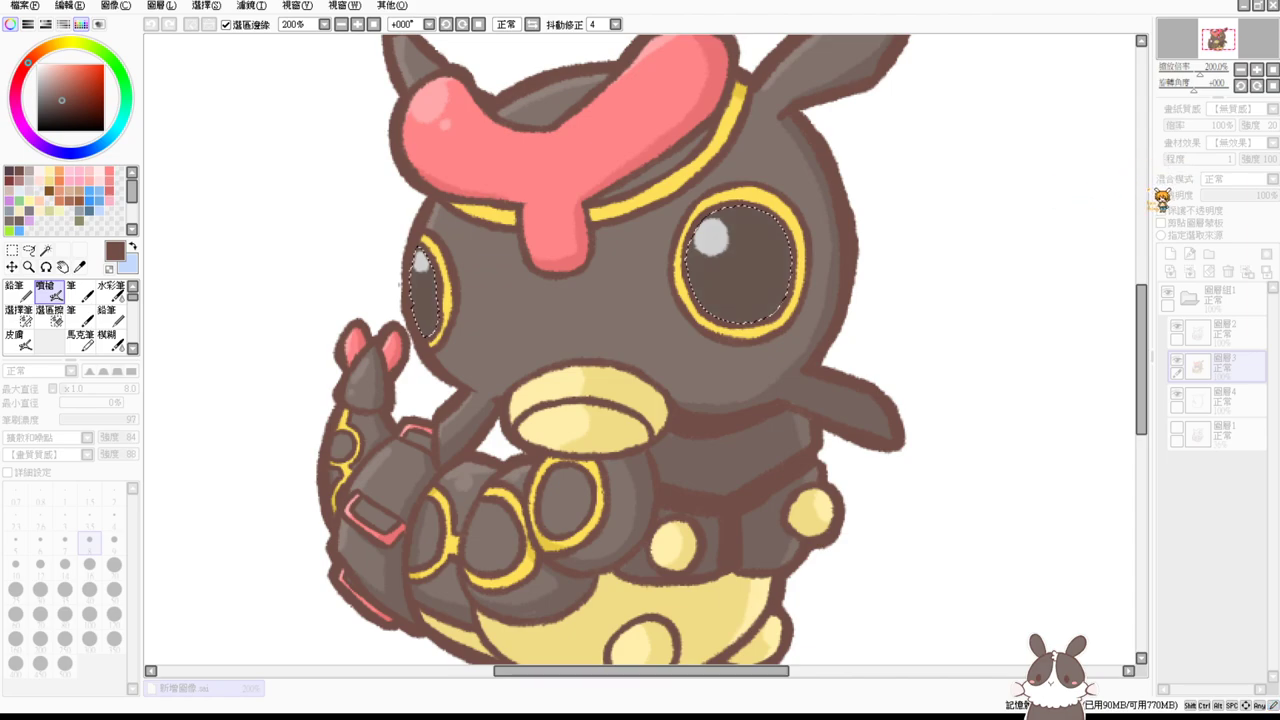
left_click(1126, 215)
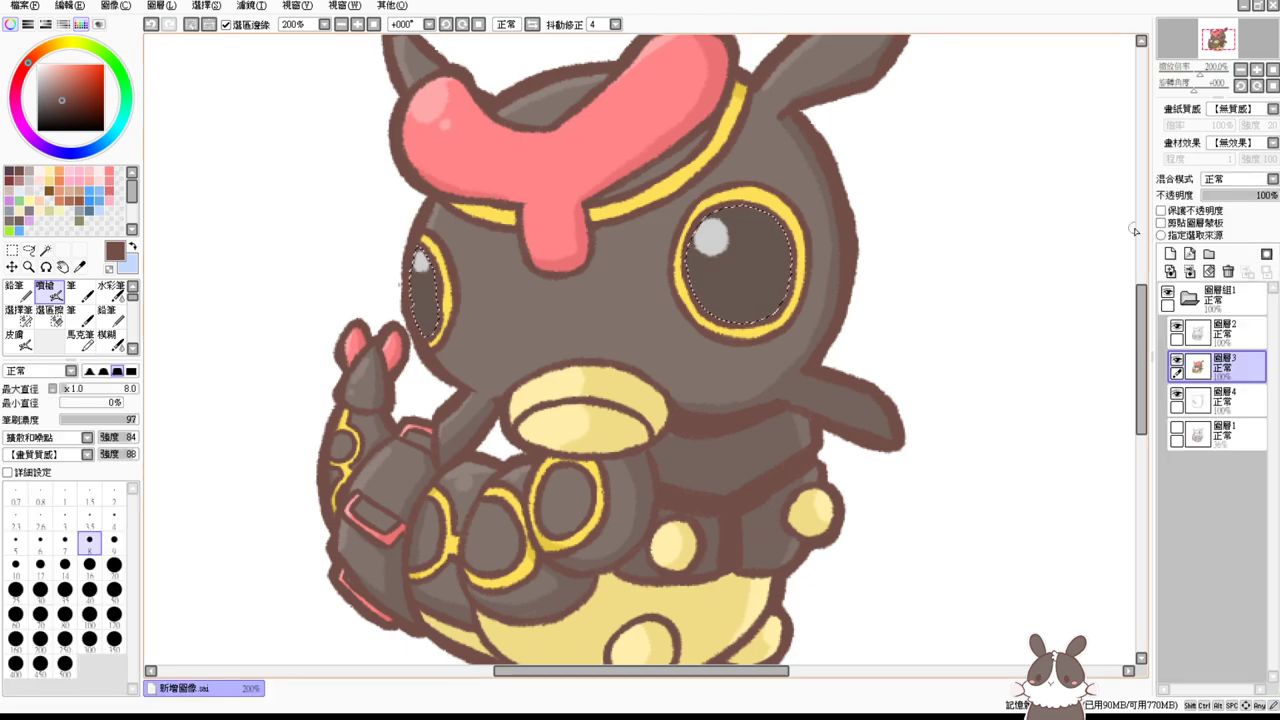
key("ctrl+d")
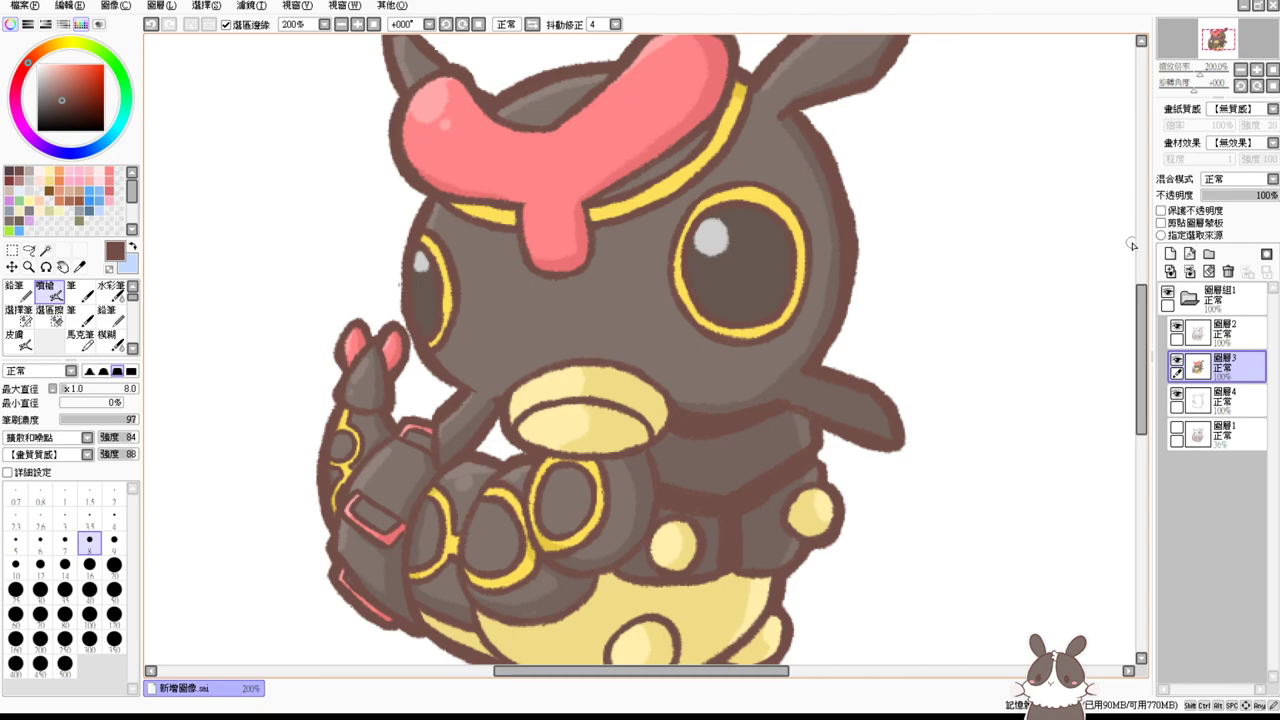
Step: Compare the eyes before and after the recolouring, toggle the whole layer group, and examine the face at several zoom levels
key("ctrl+z")
key("ctrl+z")
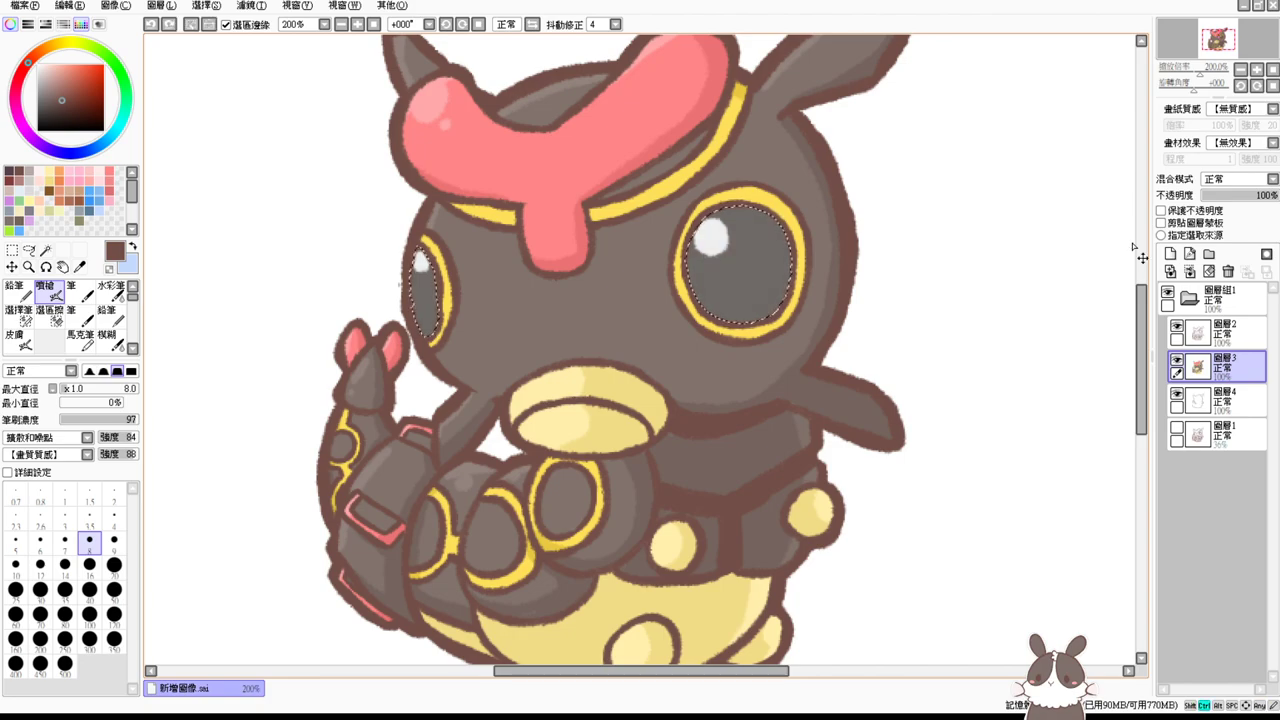
key("ctrl+y")
key("ctrl+z")
key("ctrl+y")
key("ctrl+y")
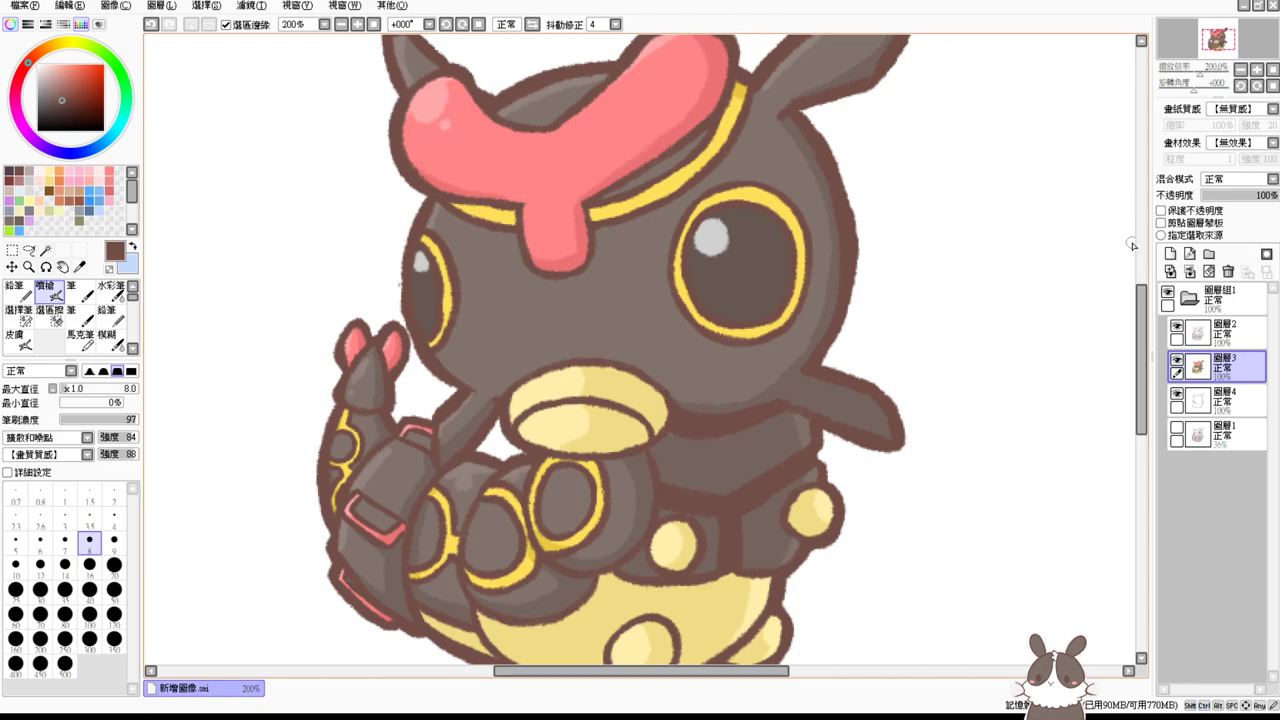
left_click(1168, 292)
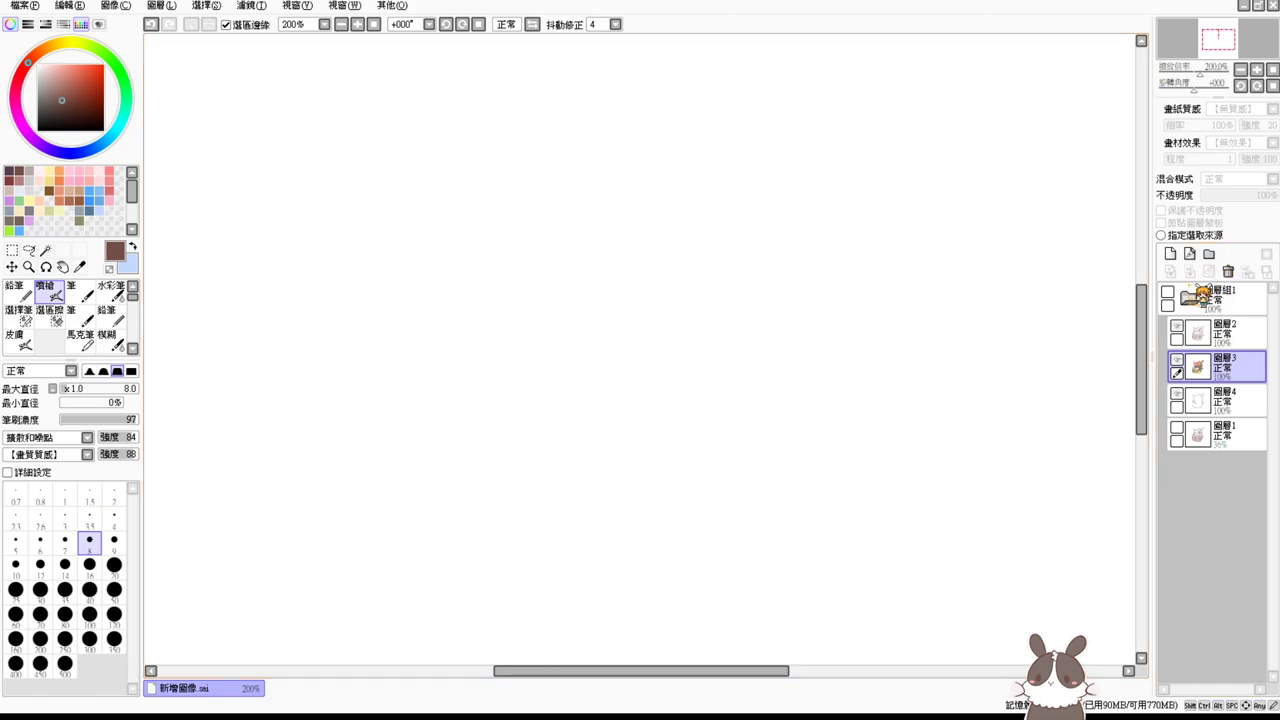
left_click(1167, 291)
scroll(1133, 314, "up", 2)
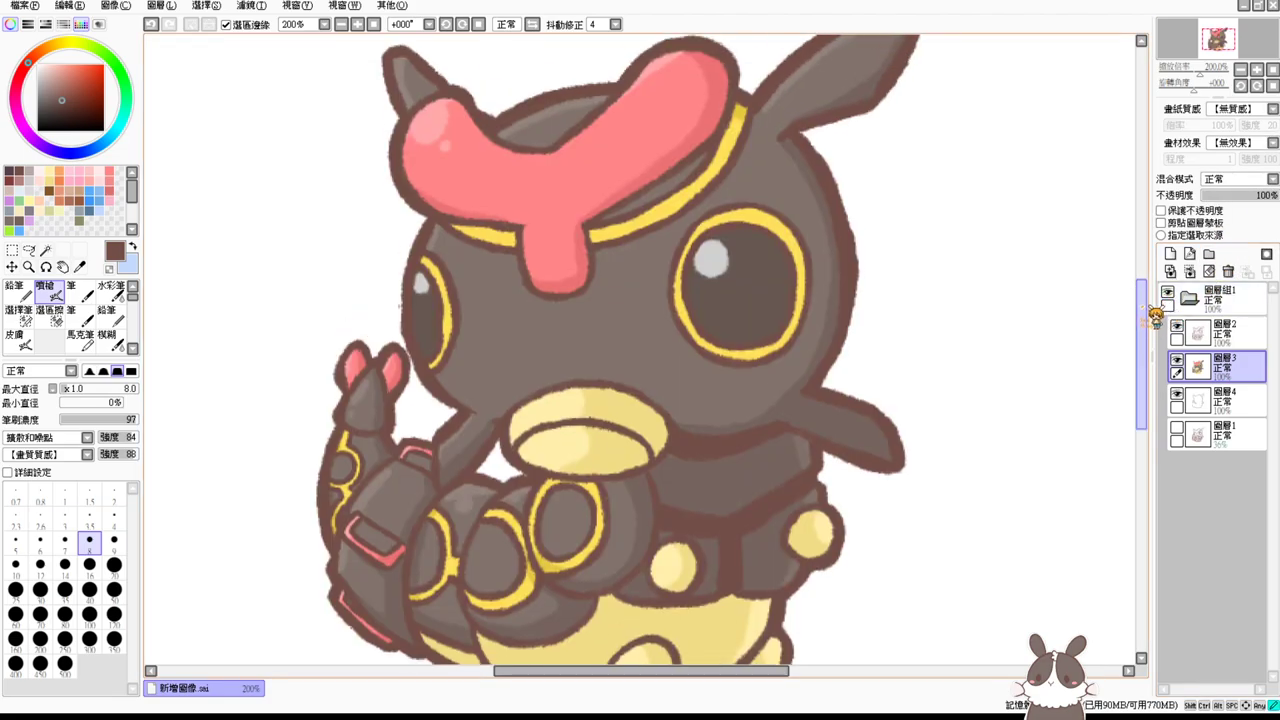
scroll(1150, 310, "up", 1)
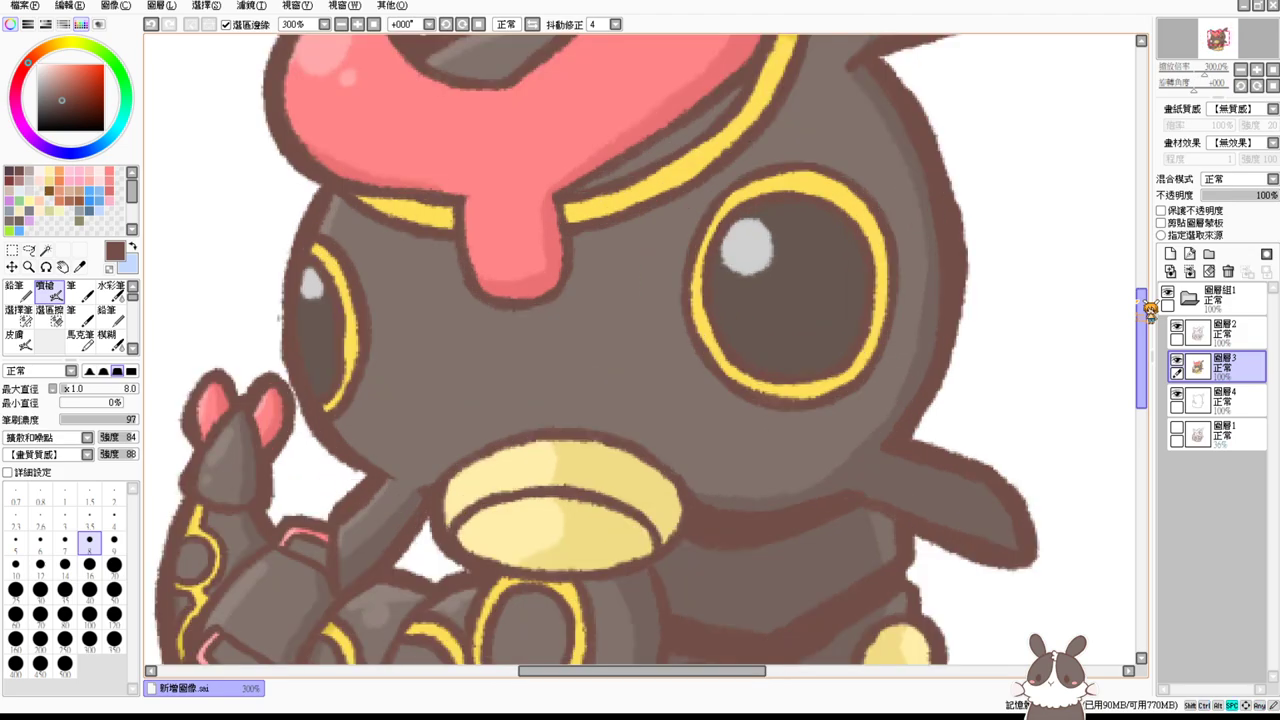
left_click_drag(866, 250, 890, 300)
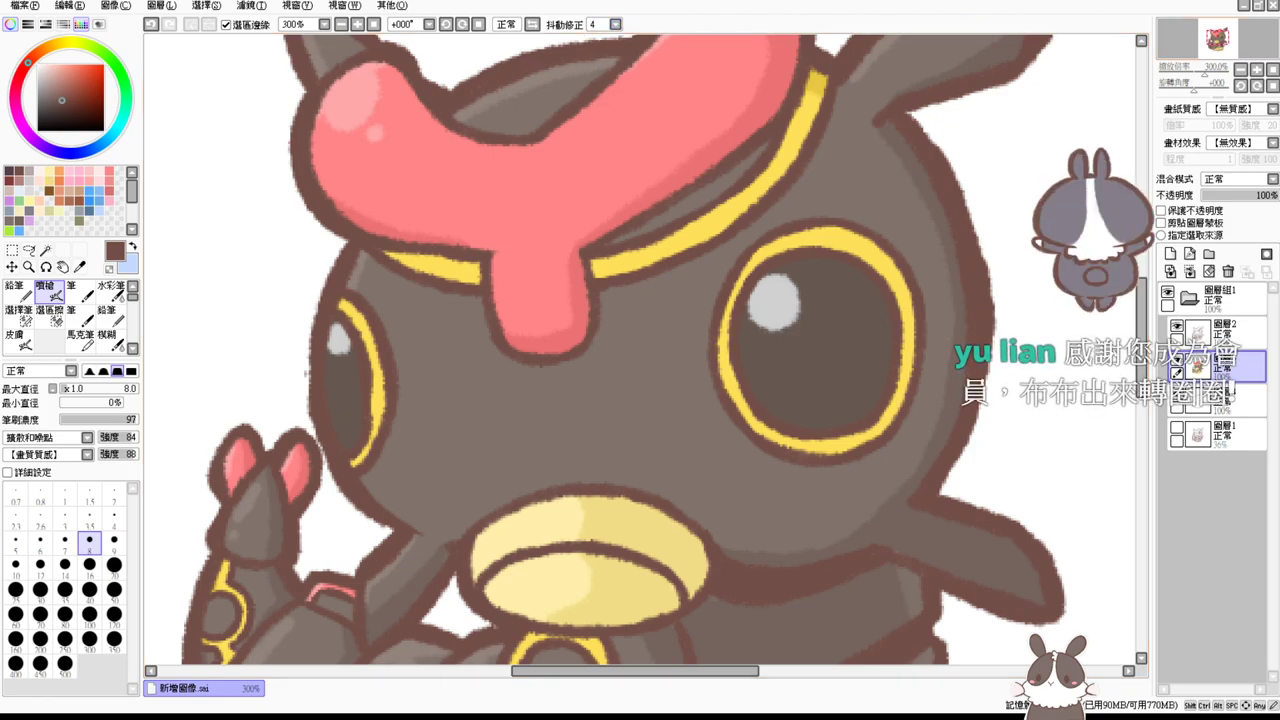
left_click(357, 26)
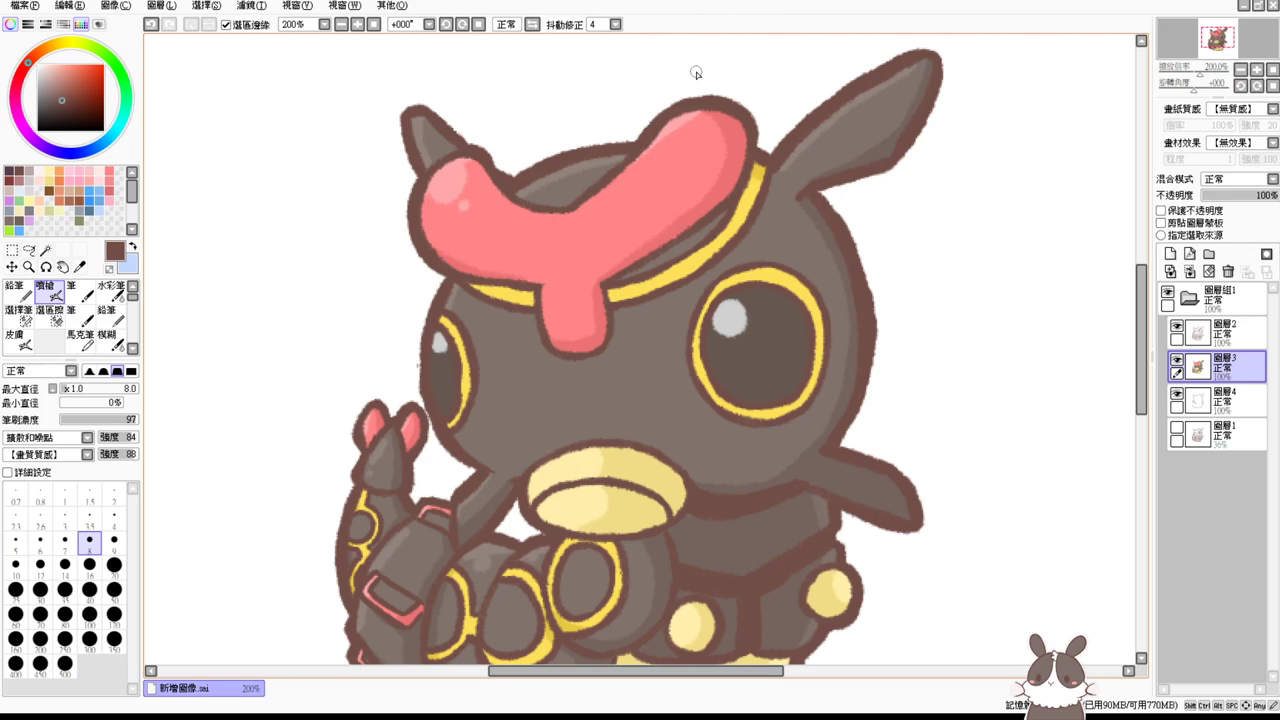
scroll(1145, 340, "up", 1)
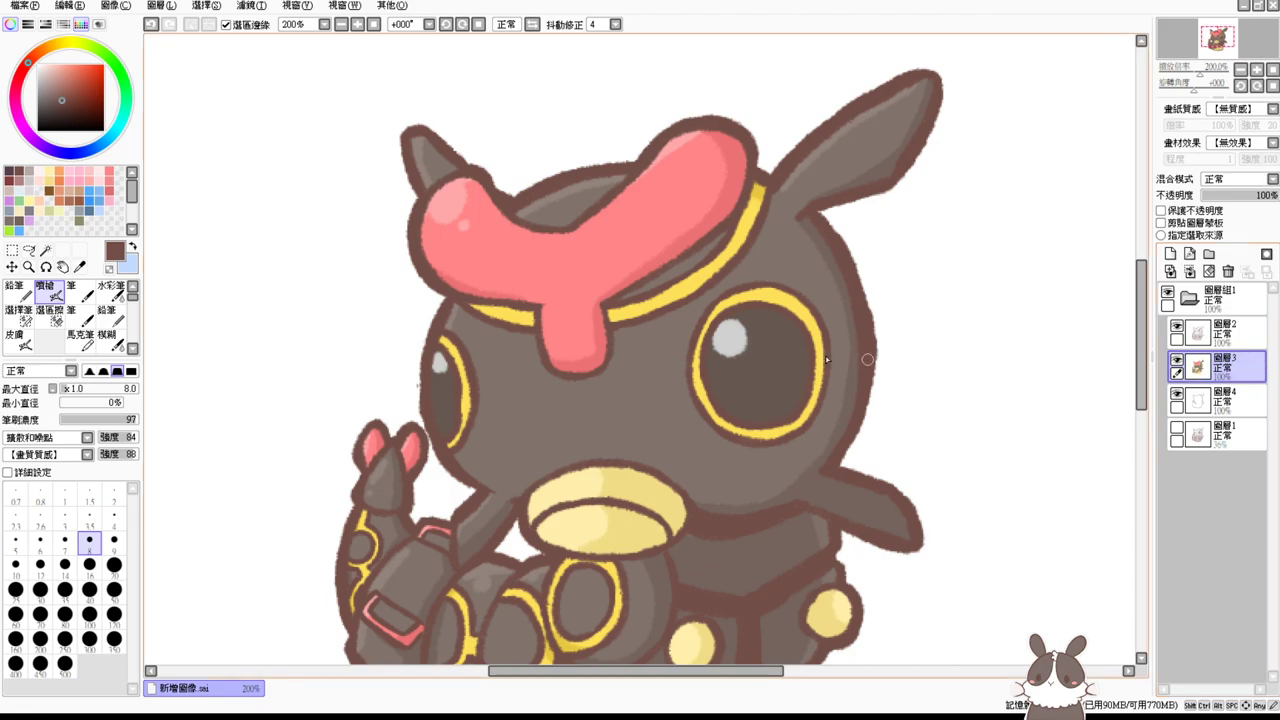
Step: Paint over the pale highlights in both eyes with the pupils' own dark brown at brush size 14
left_click(782, 358, "alt")
mouse_move(577, 351)
left_mouse_down()
mouse_move(726, 359)
mouse_move(735, 336)
mouse_move(722, 345)
left_mouse_up()
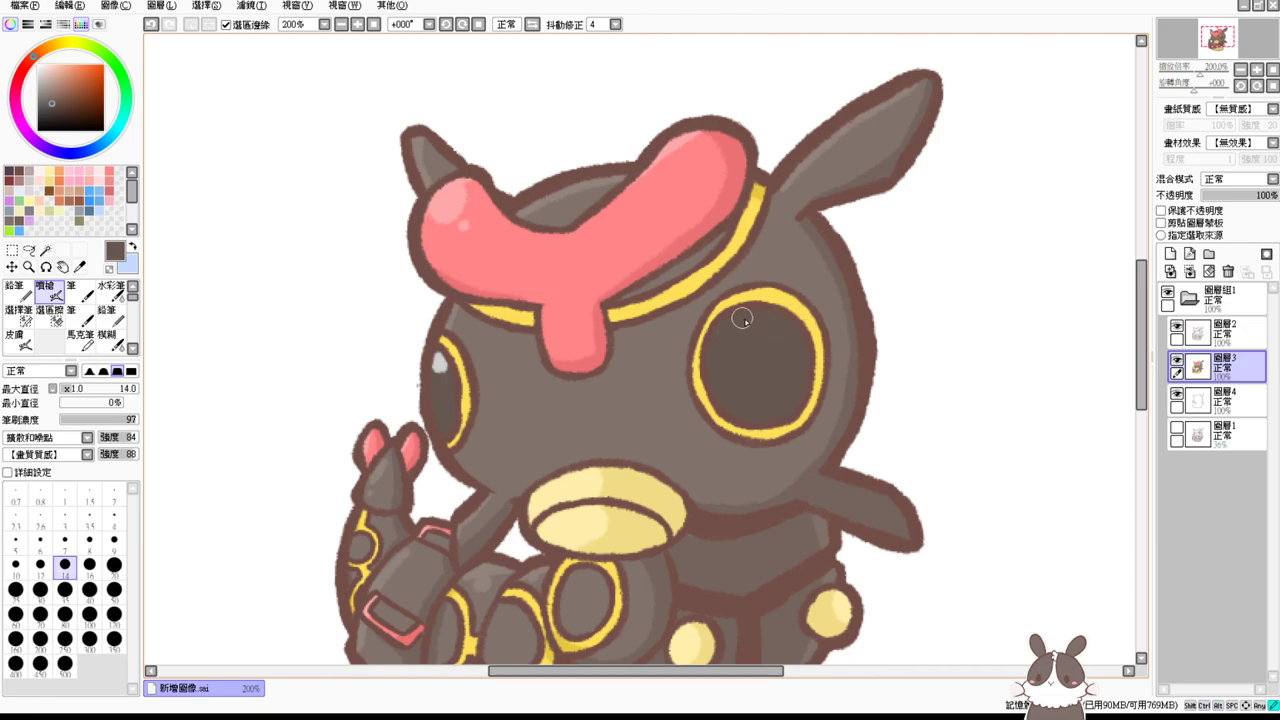
left_click_drag(440, 368, 447, 380)
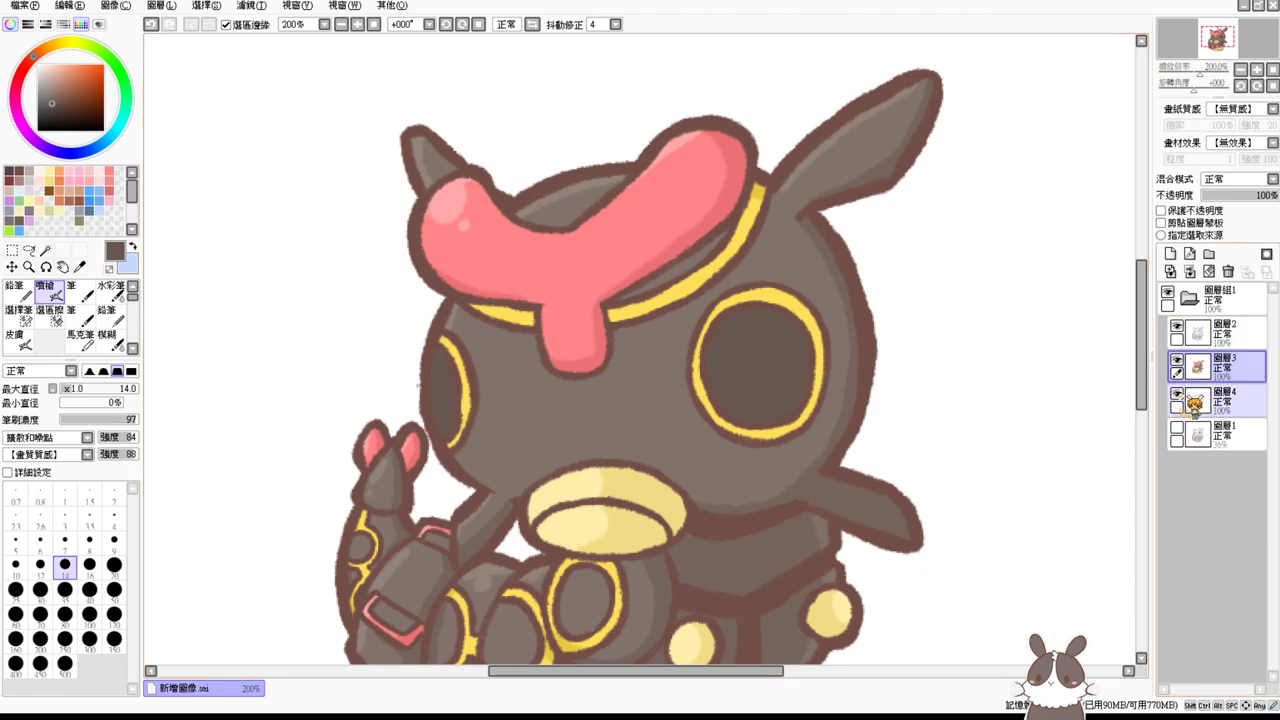
Step: Set the paint colour to white and reselect both pupil areas from the line art on 圖層3
left_click(39, 65)
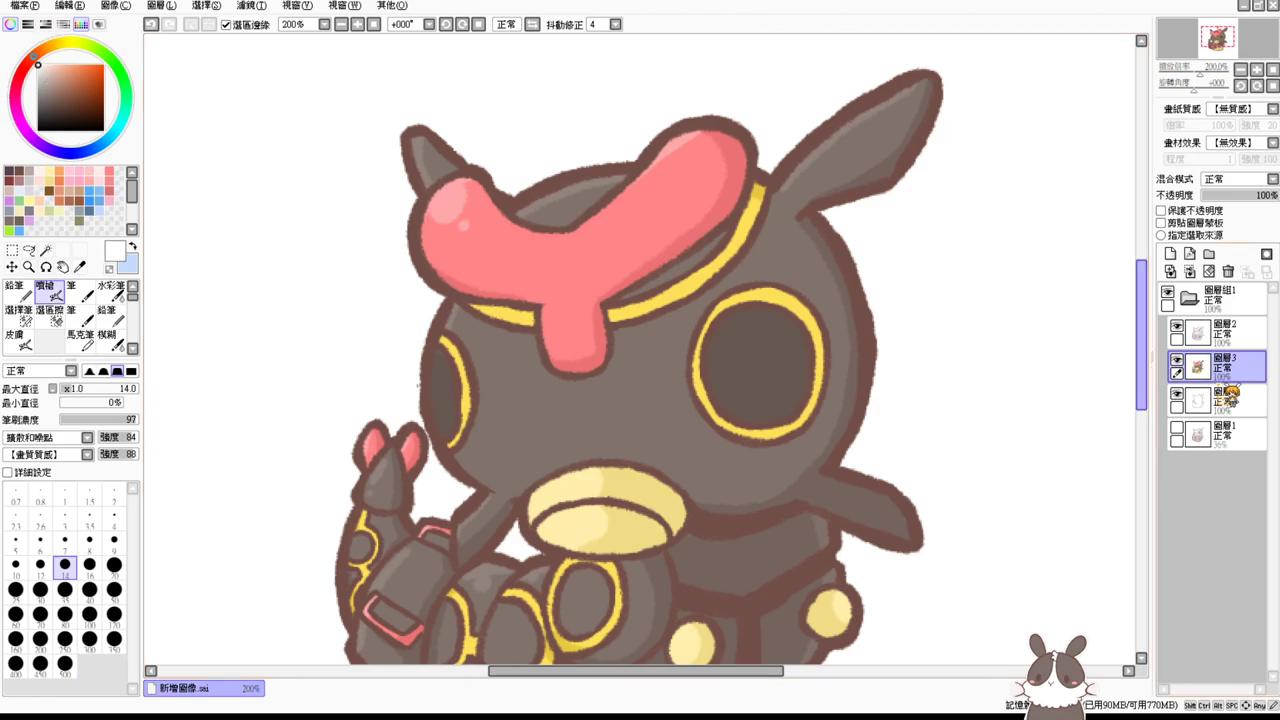
left_click(1177, 360)
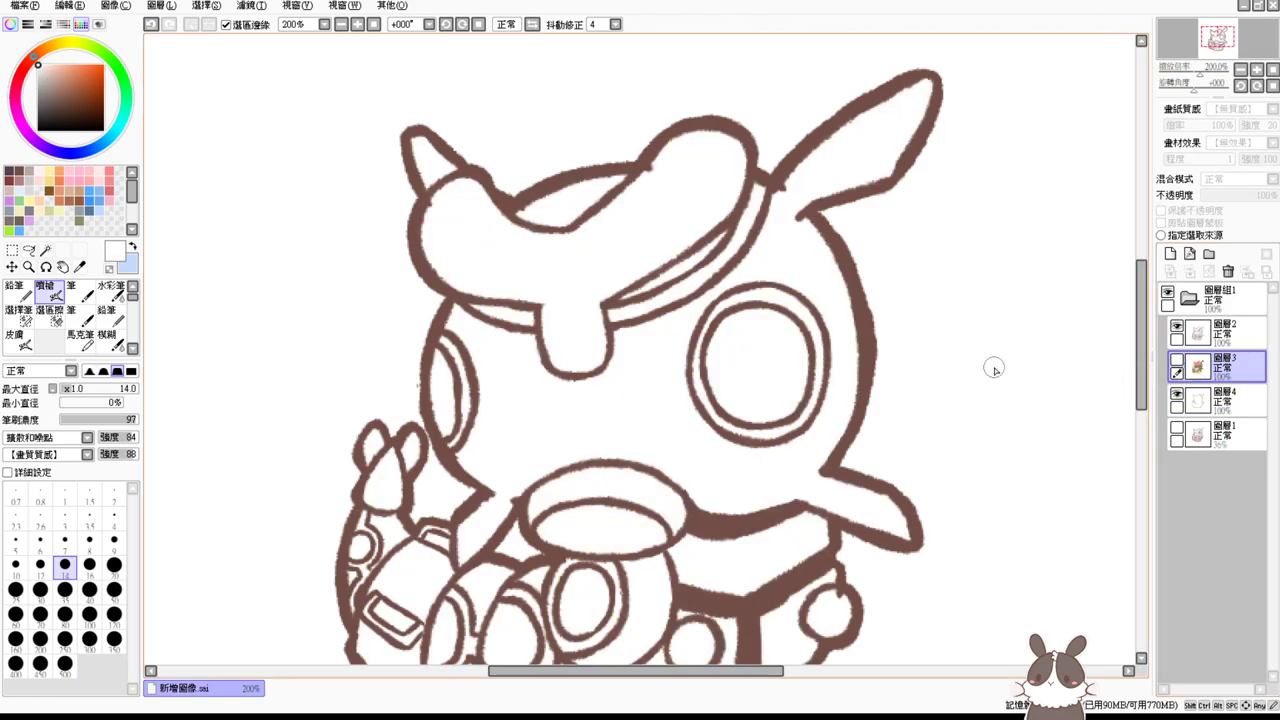
left_click(45, 249)
left_click(438, 388)
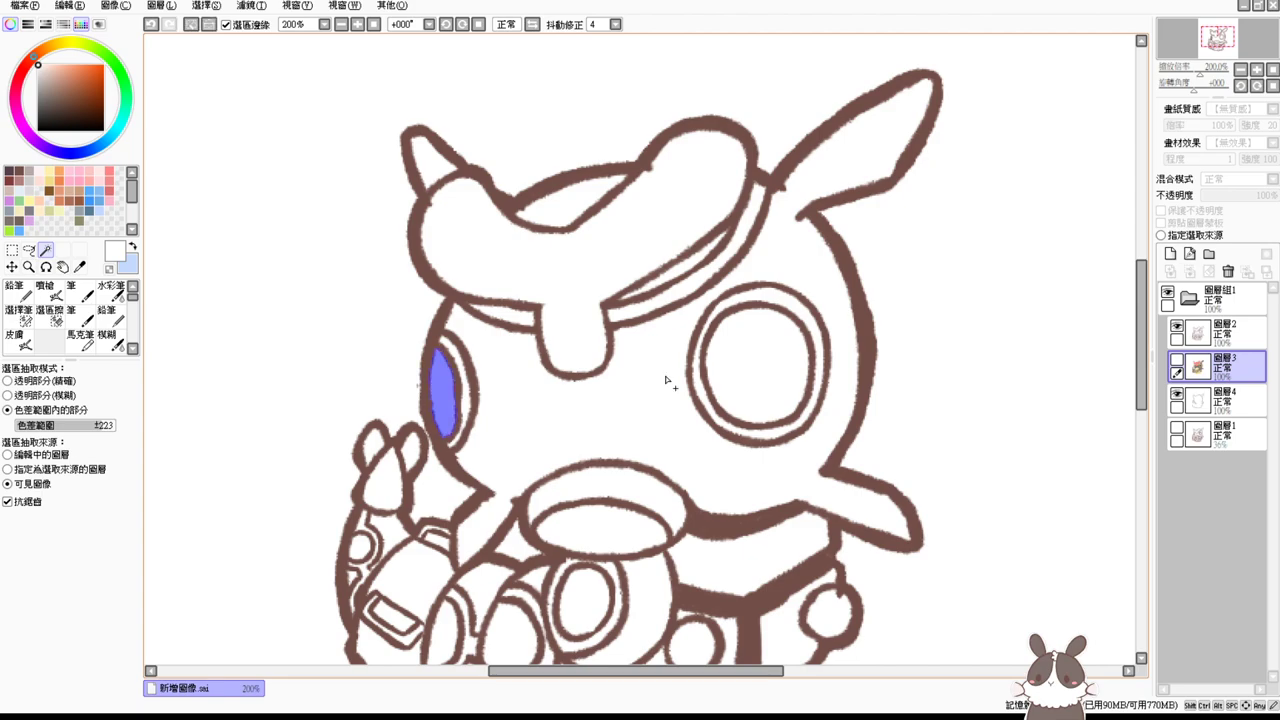
left_click(758, 379)
left_click(341, 24)
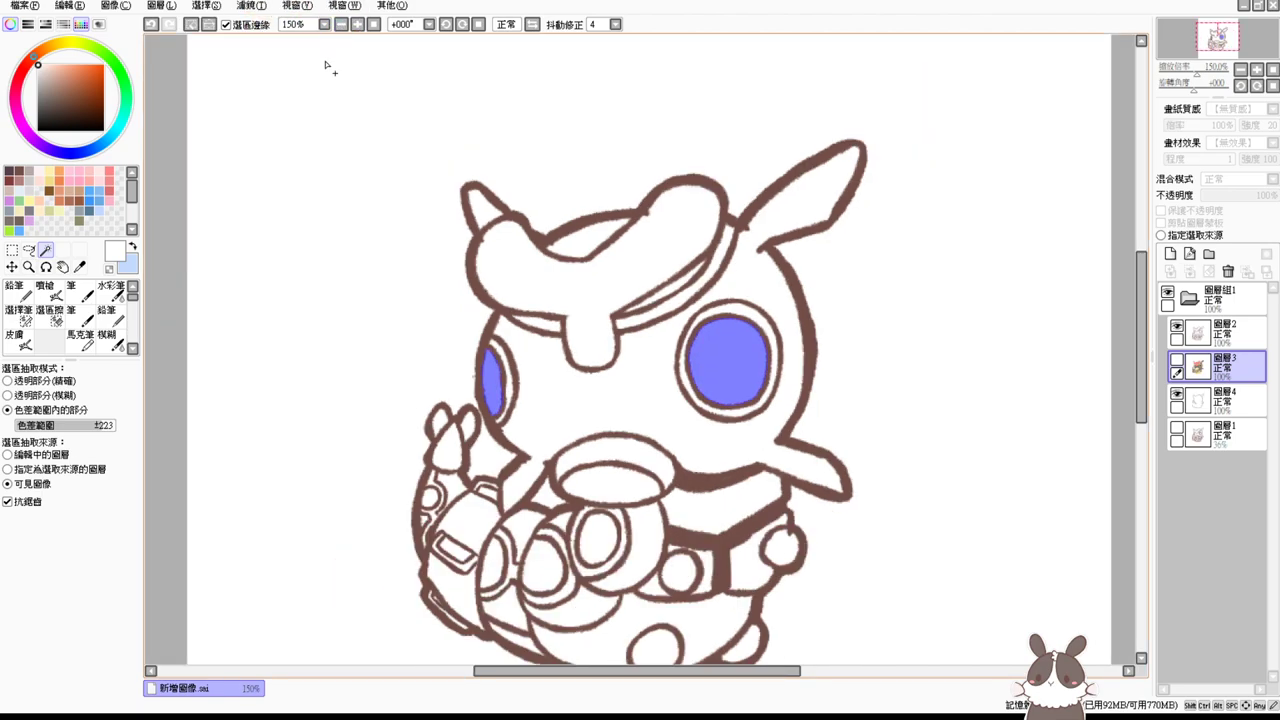
left_click(45, 292)
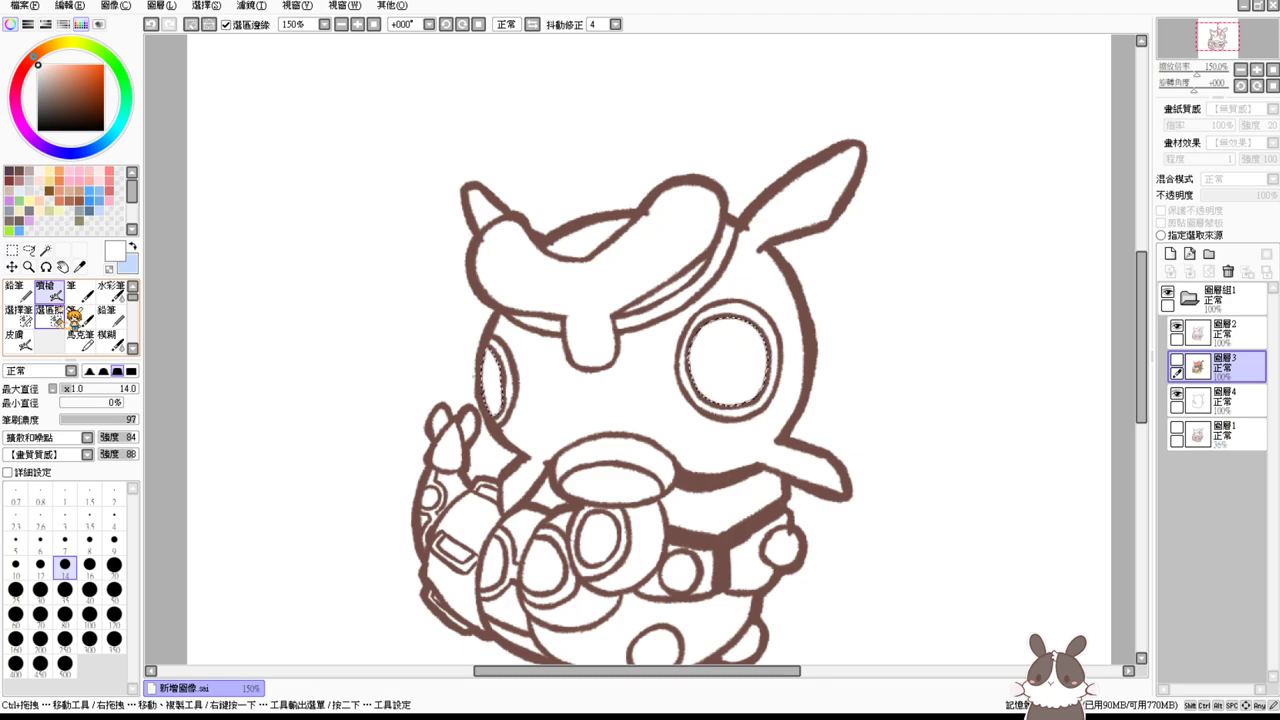
left_click(1180, 360)
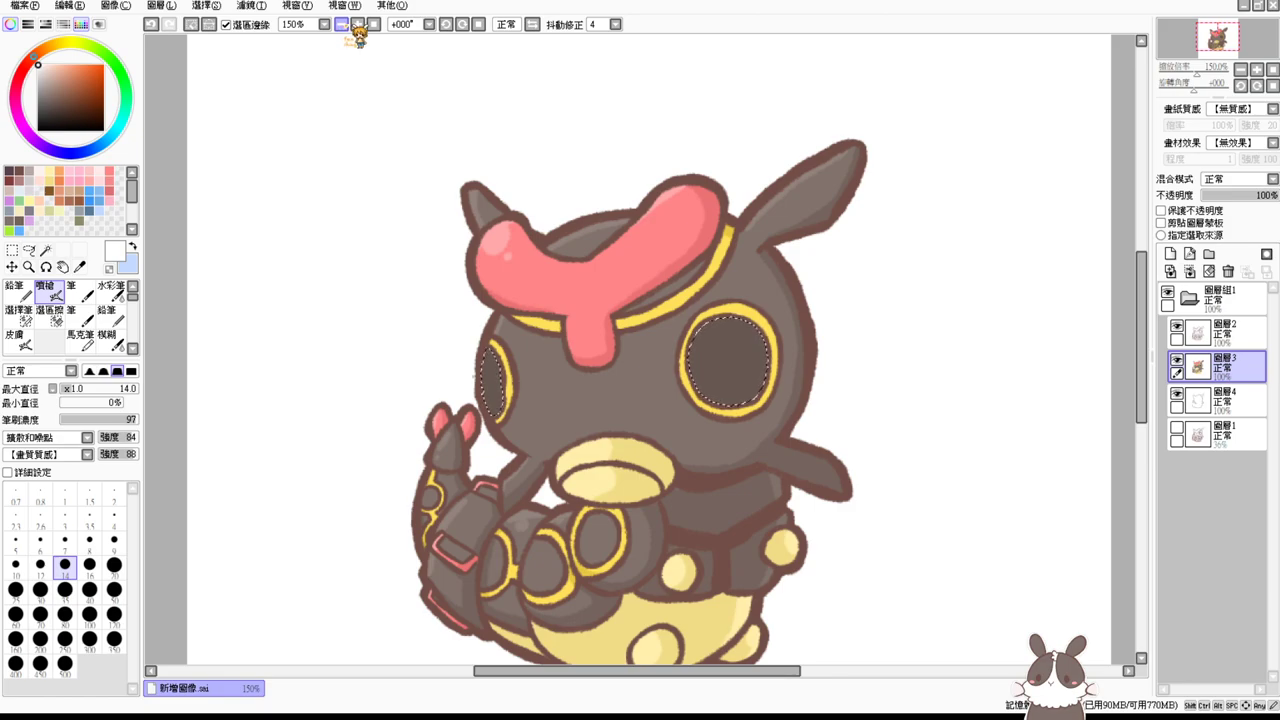
Step: Fill both selected pupils with a muted dark brown, starting from the palette's reddish brown and lowering its saturation
left_click(19, 172)
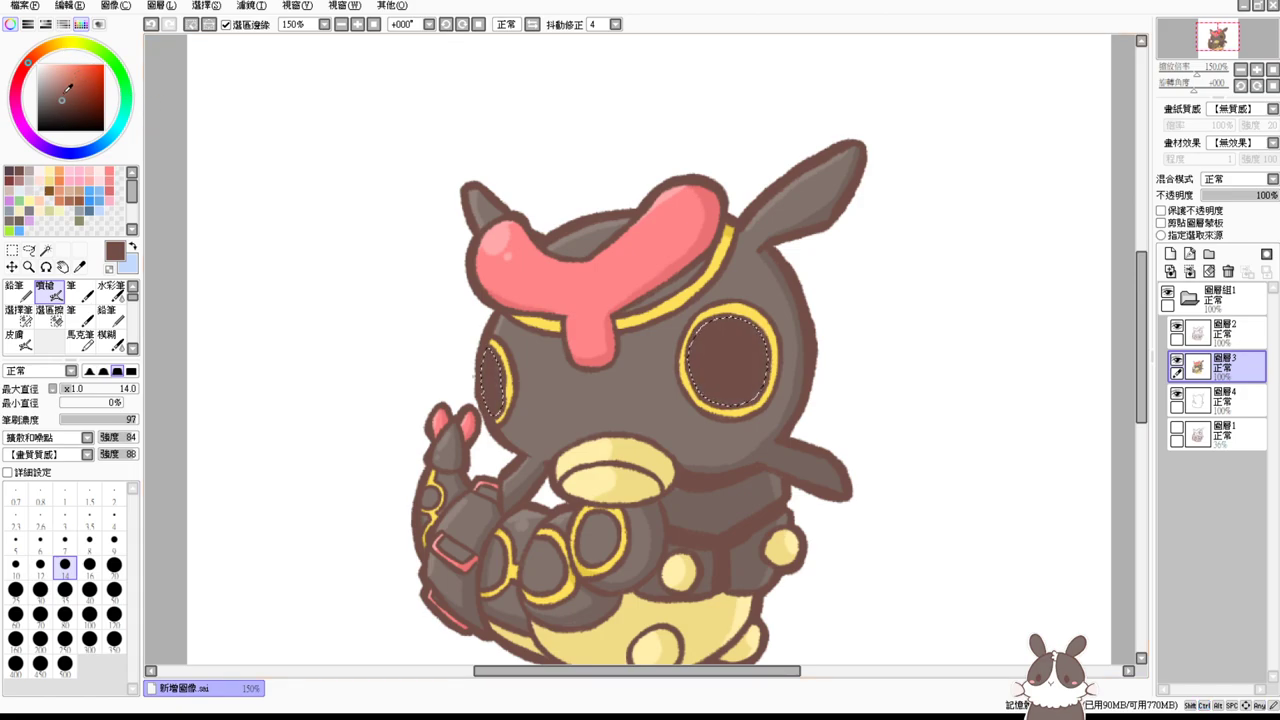
left_click(58, 104)
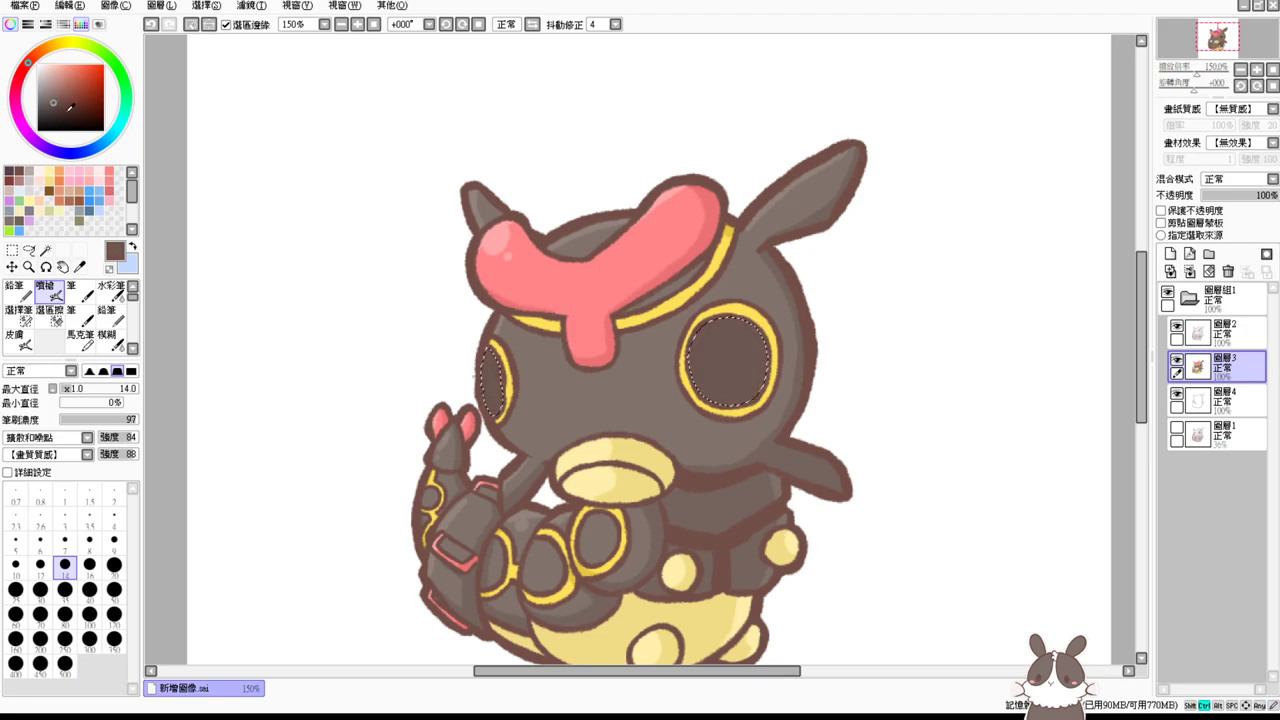
Step: Paint a white highlight in the upper part of the narrow eye's pupil at brush size 13, undoing unsatisfactory strokes
left_click(38, 65)
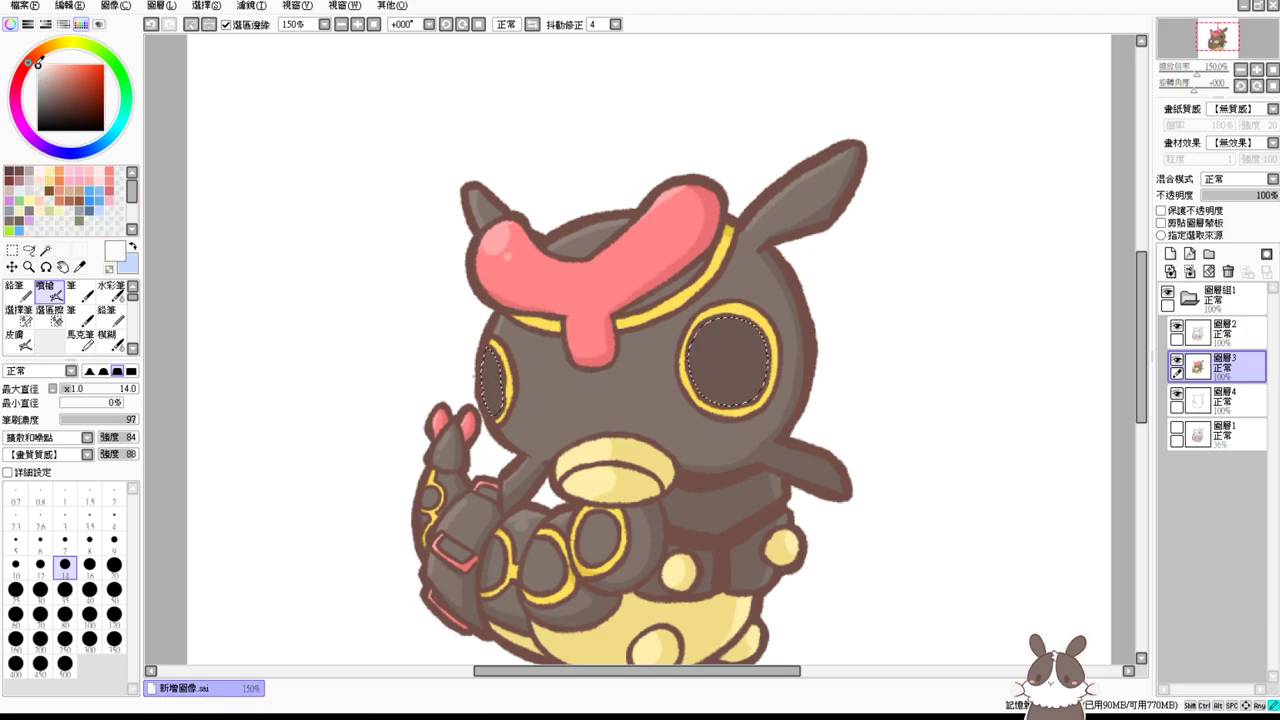
key("ctrl+plus")
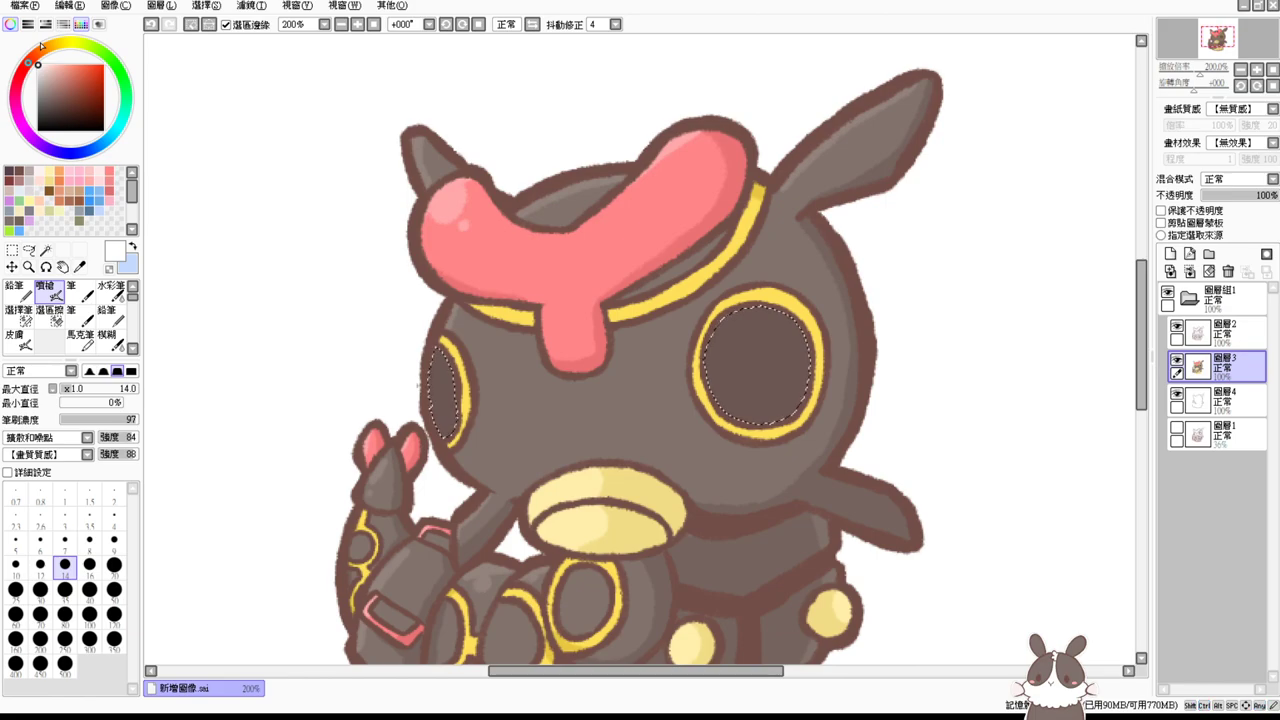
mouse_move(772, 334)
left_mouse_down()
mouse_move(769, 319)
mouse_move(778, 339)
left_mouse_up()
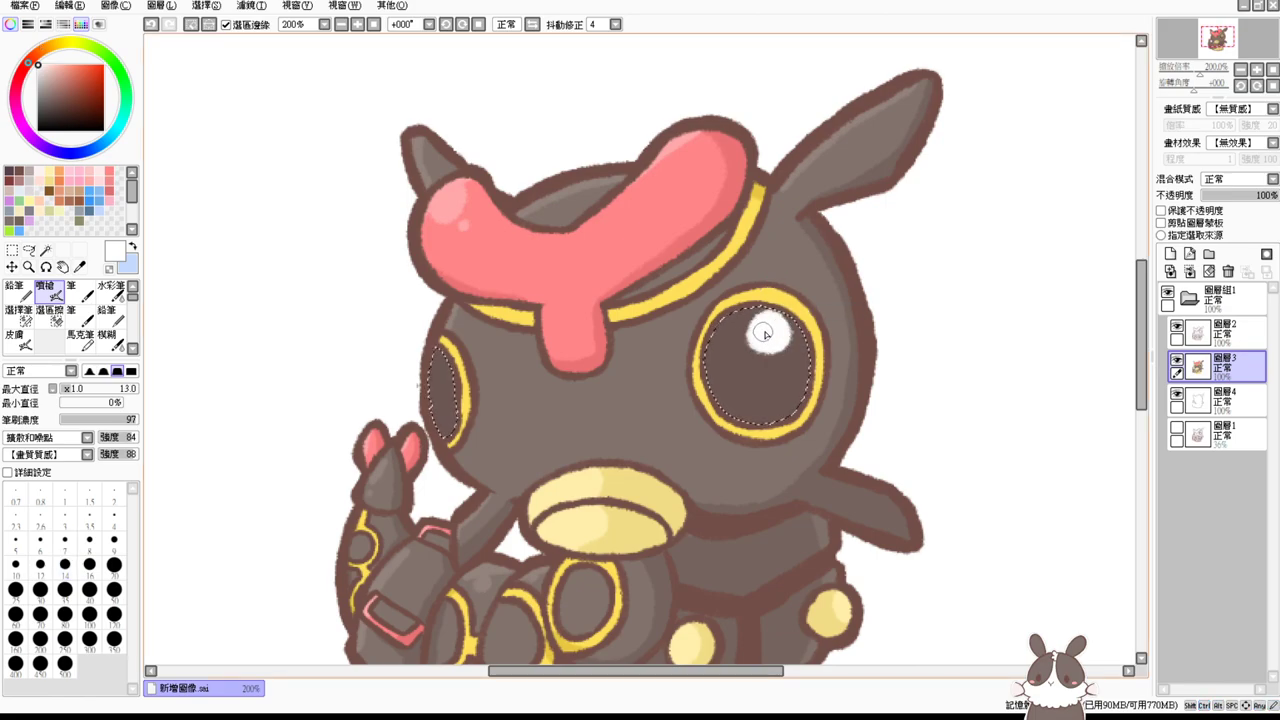
key("ctrl+z")
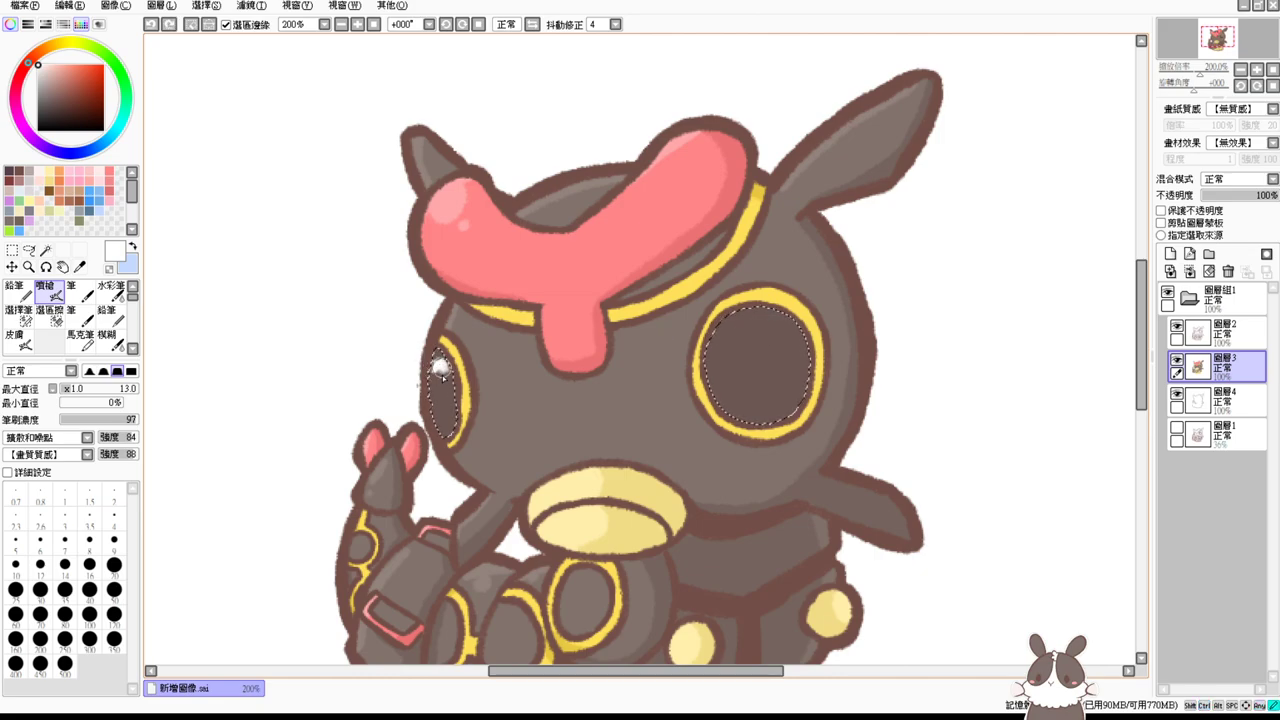
left_click_drag(443, 378, 443, 370)
key("ctrl+z")
key("ctrl+z")
key("ctrl+z")
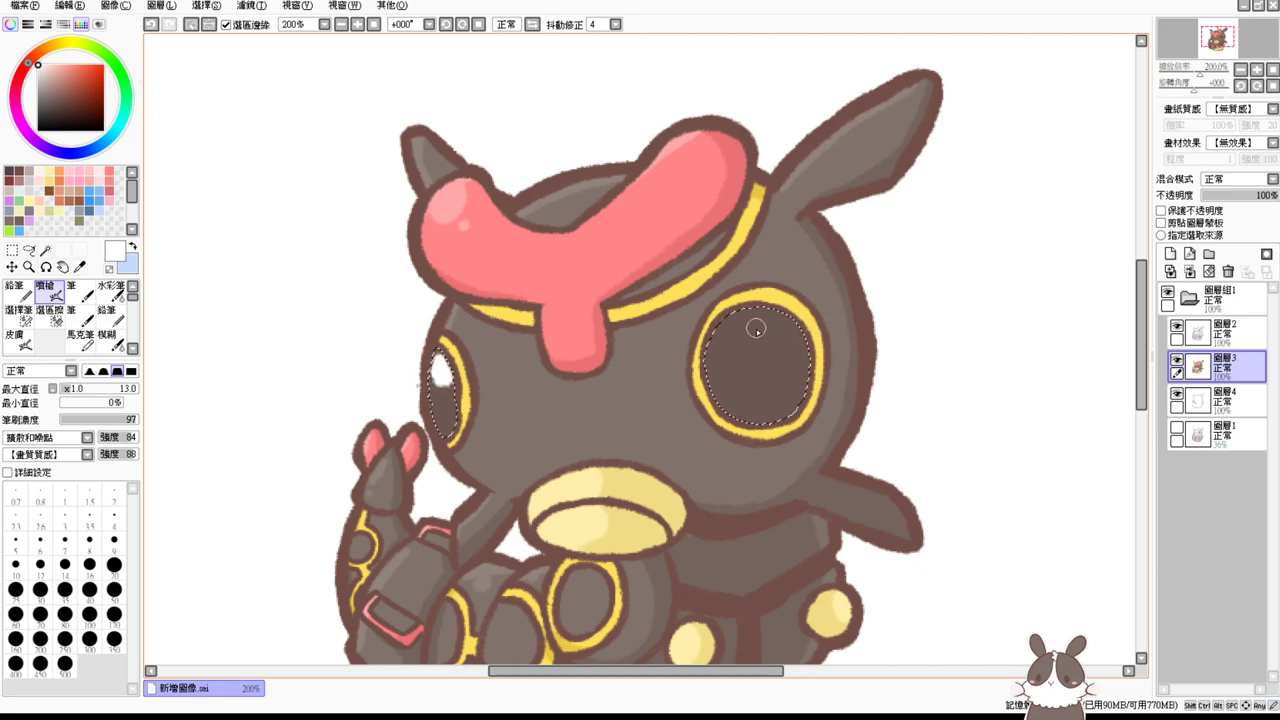
Step: Paint a round white highlight in the upper left of the large pupil at brush size 12 and clear the selection
mouse_move(755, 329)
left_mouse_down()
mouse_move(776, 347)
mouse_move(738, 335)
left_mouse_up()
key("ctrl+z")
key("ctrl+z")
key("ctrl+d")
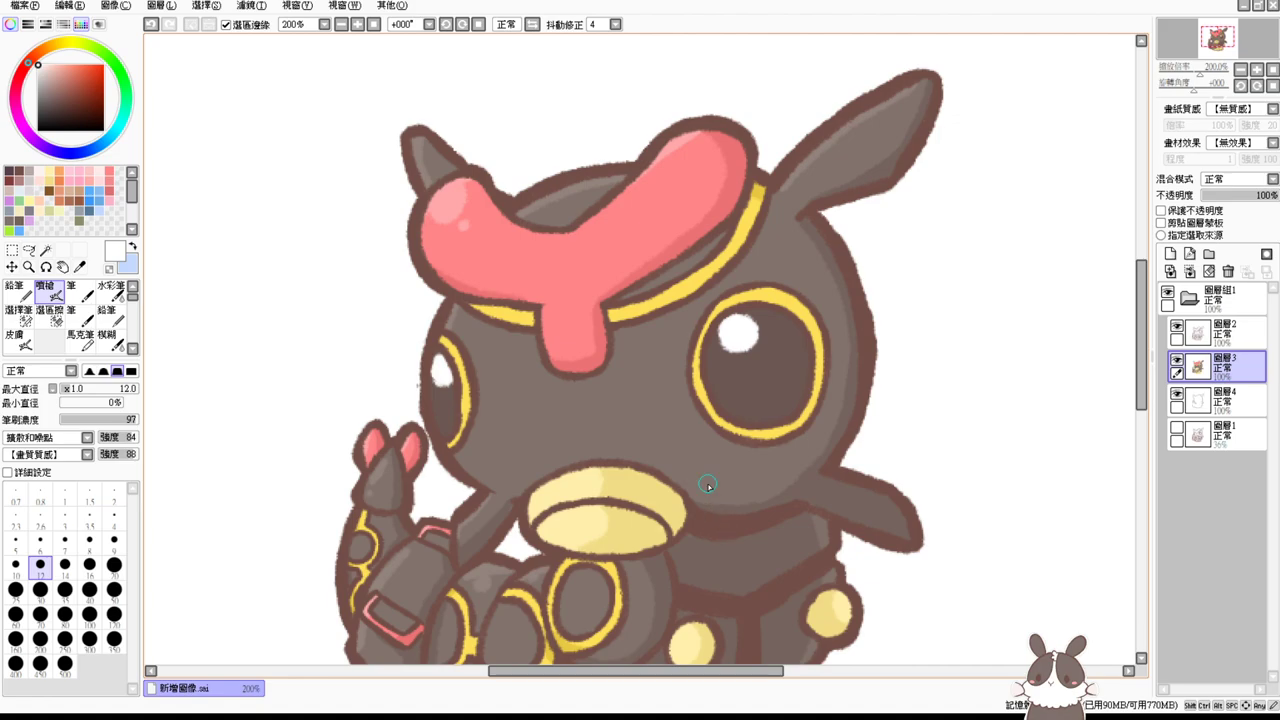
Step: Check the colouring on 圖層3 by switching the layer's visibility off and on
left_click_drag(726, 454, 745, 314)
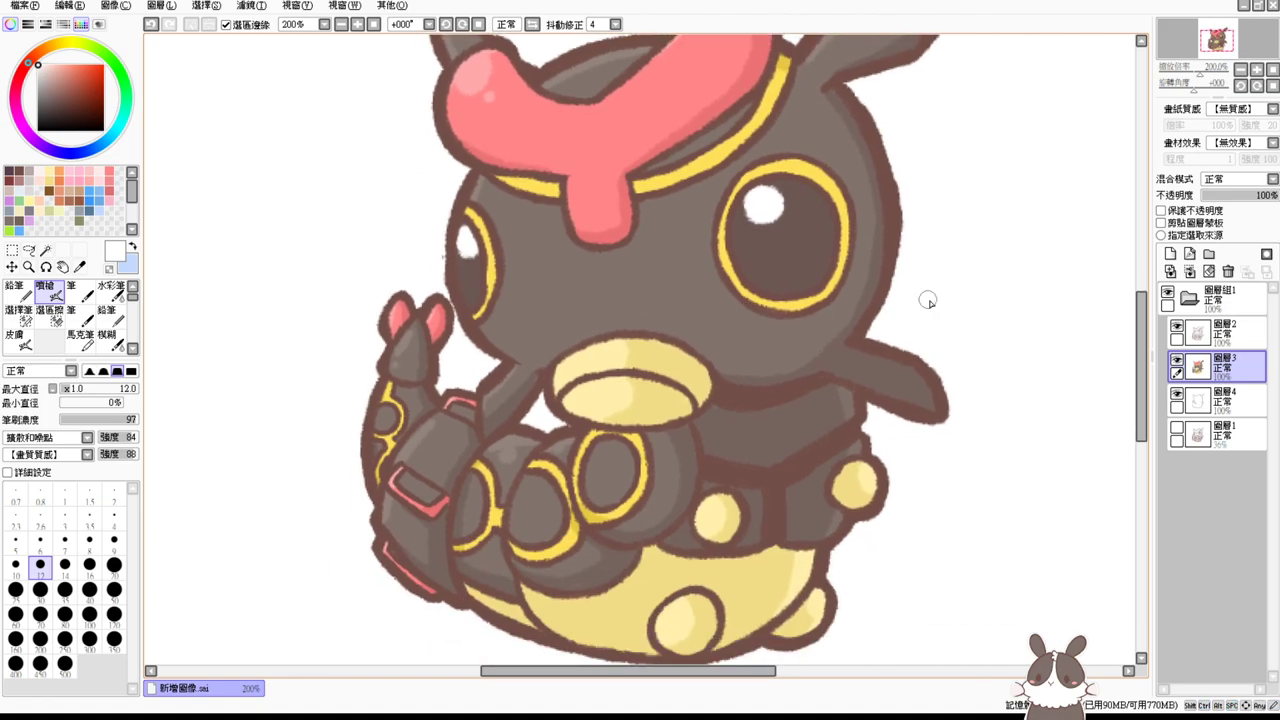
left_click(1240, 366)
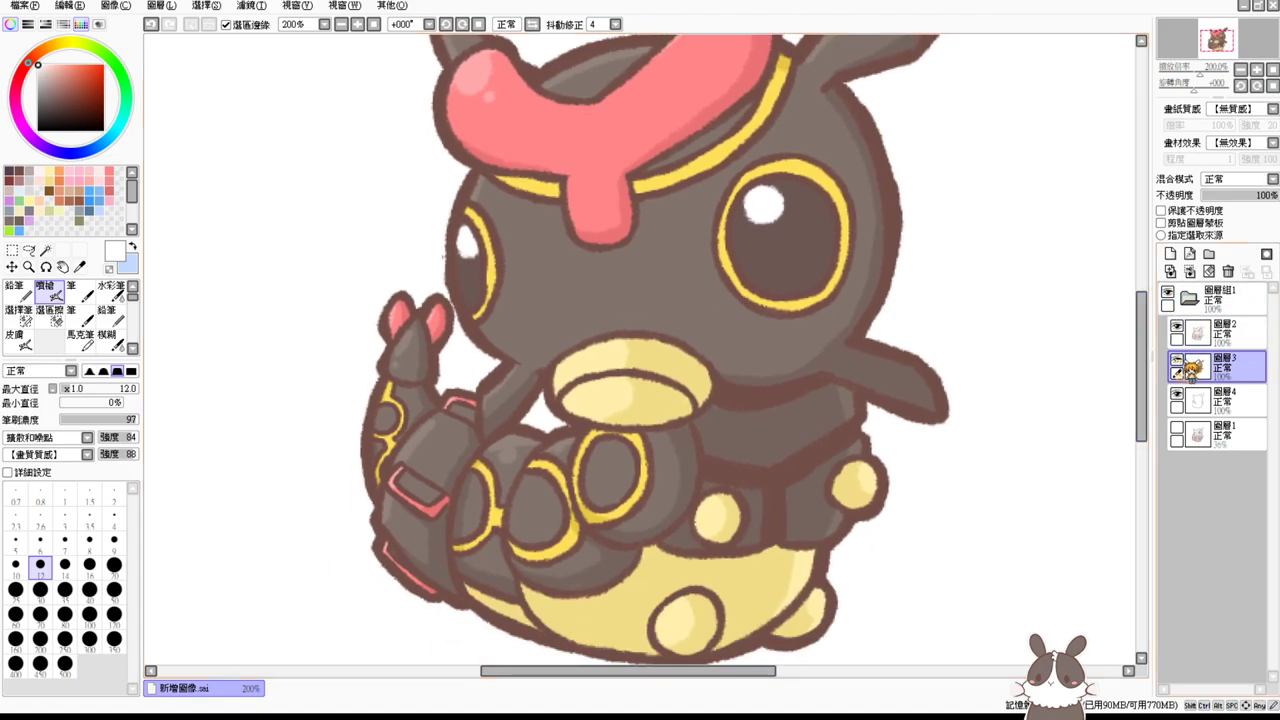
left_click(1178, 360)
left_click(1178, 360)
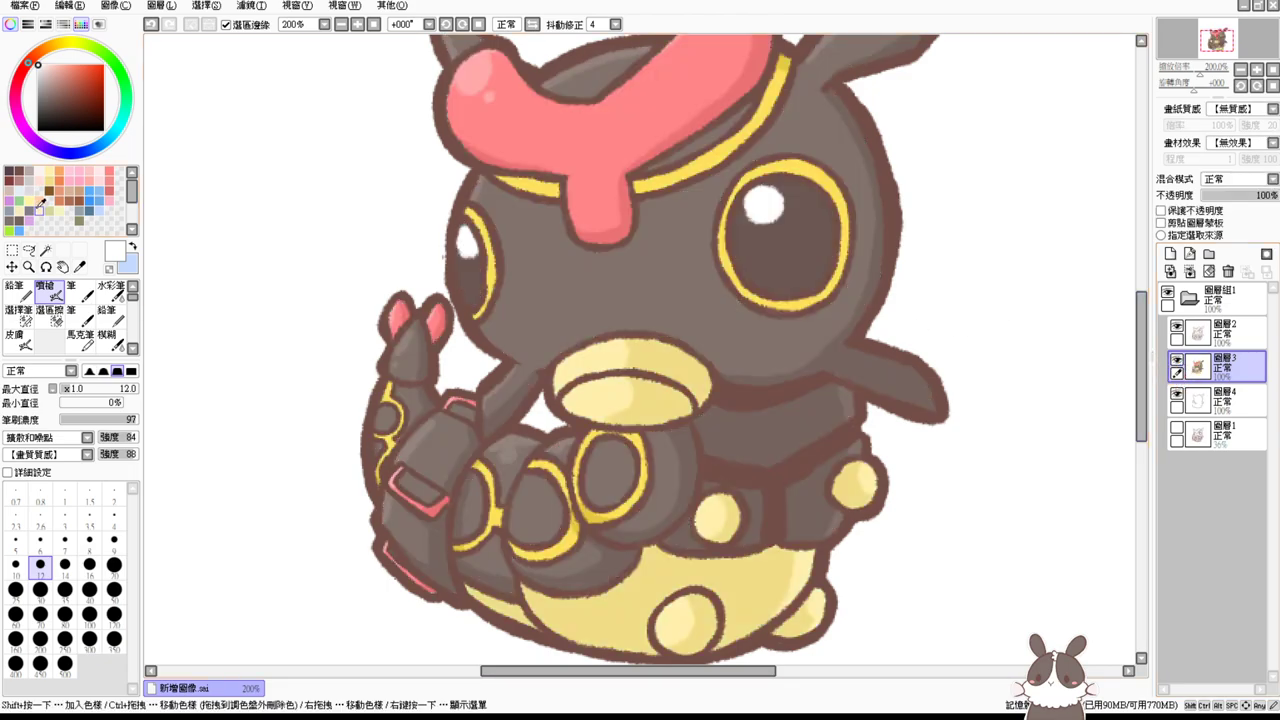
Step: Set the paint colour to the reddish-brown outline colour and add a new layer above 圖層2
left_click(26, 169)
key("ctrl+plus")
key("ctrl+plus")
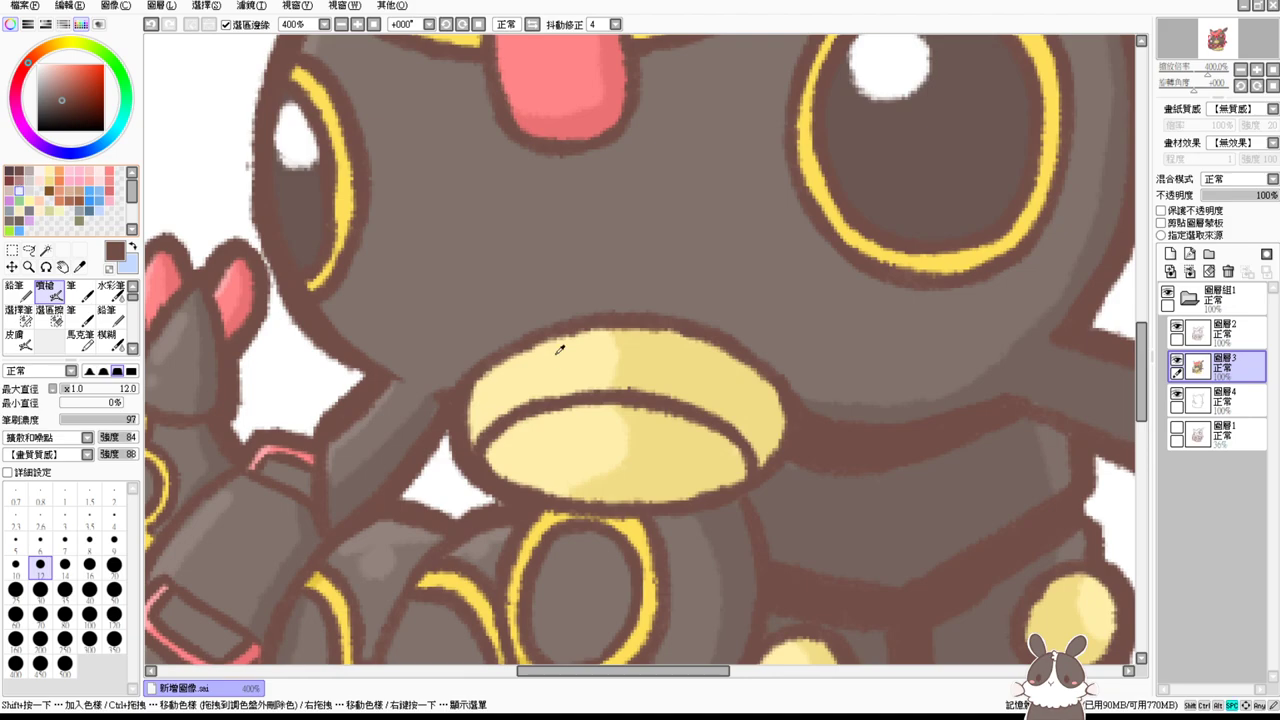
scroll(560, 349, "down", 1)
left_click(1220, 333)
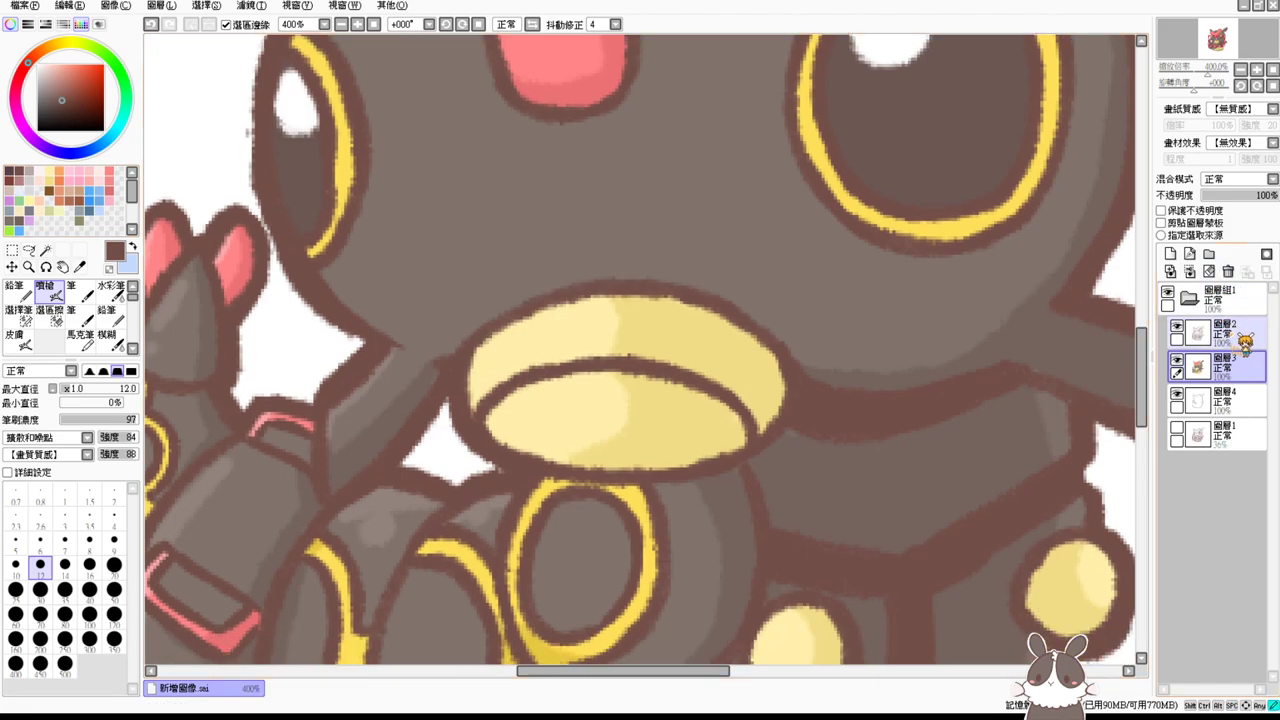
left_click(1176, 270)
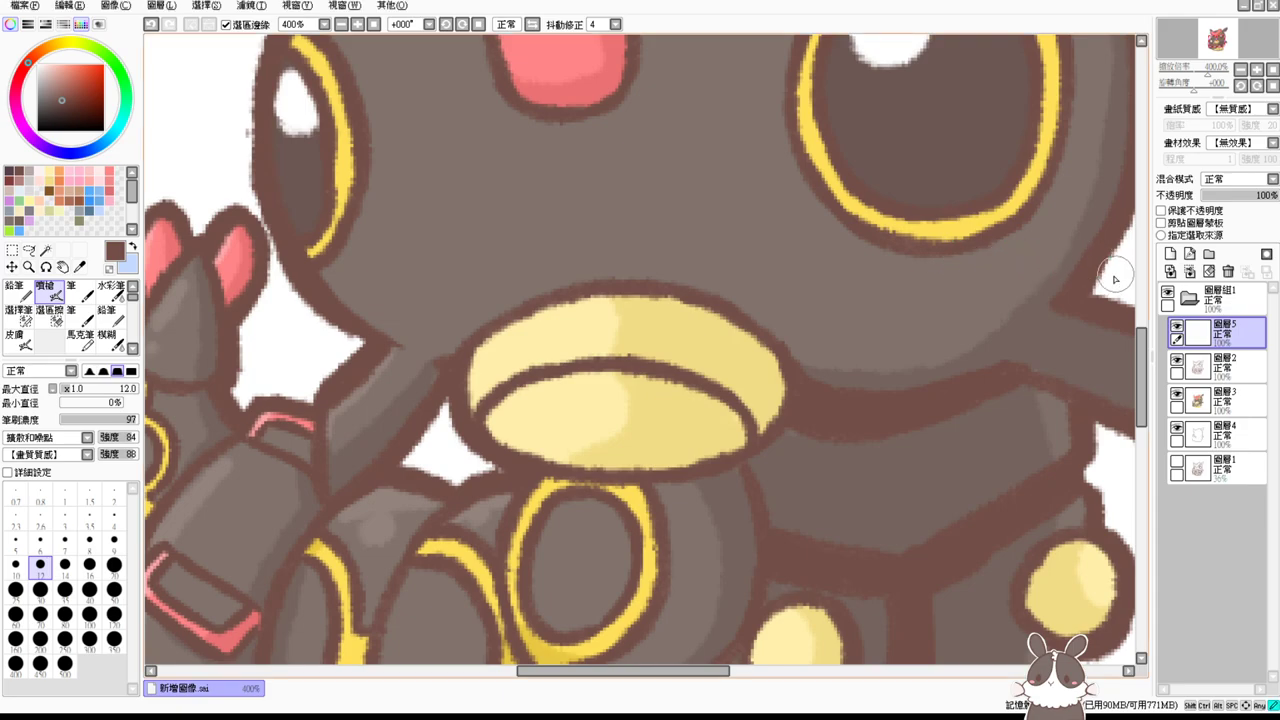
scroll(1145, 344, "up", 2)
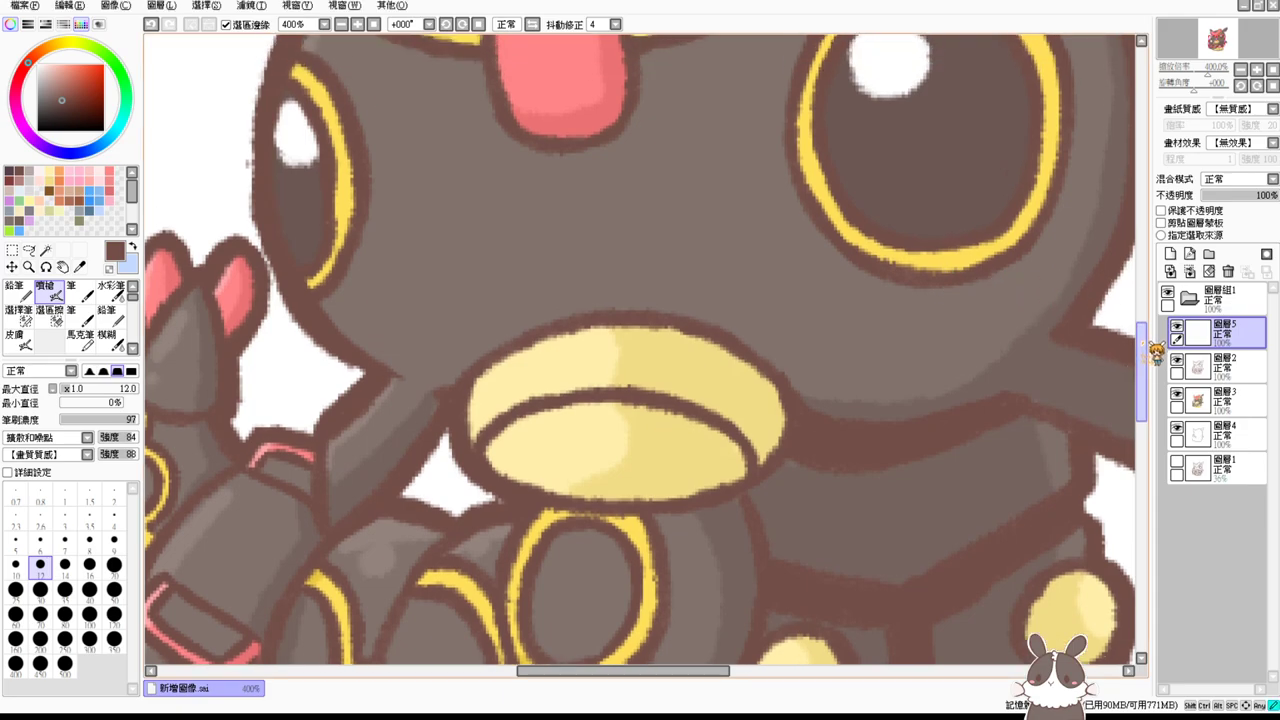
Step: Try thickening the outline along both side edges of the yellow mouth at brush size 6, undoing the strokes
key("ctrl+z")
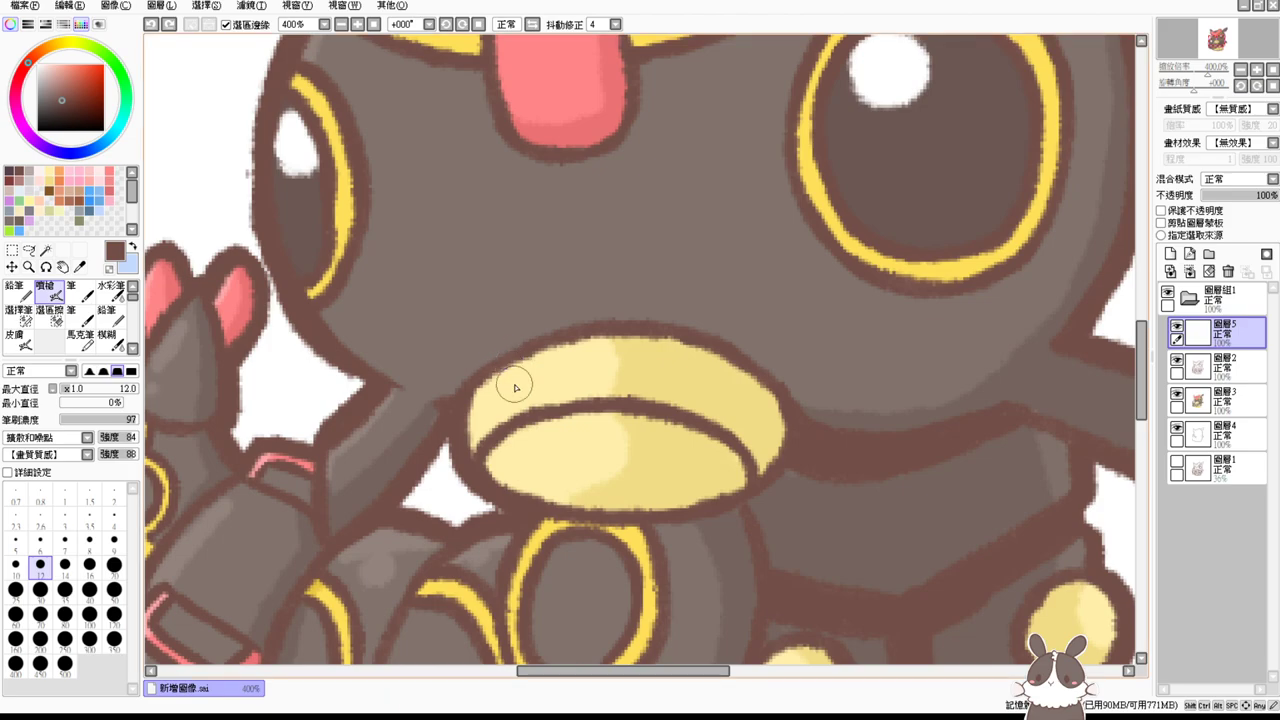
left_click_drag(482, 416, 474, 416)
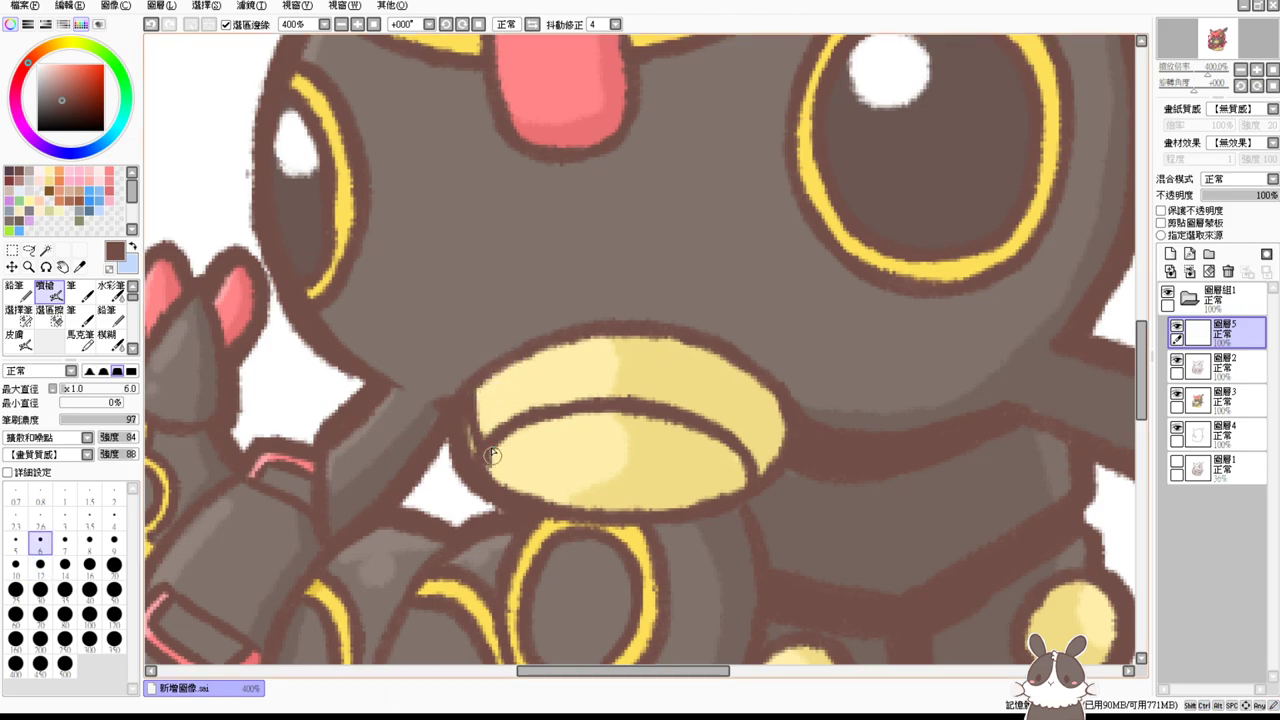
left_click_drag(468, 390, 495, 482)
key("ctrl+z")
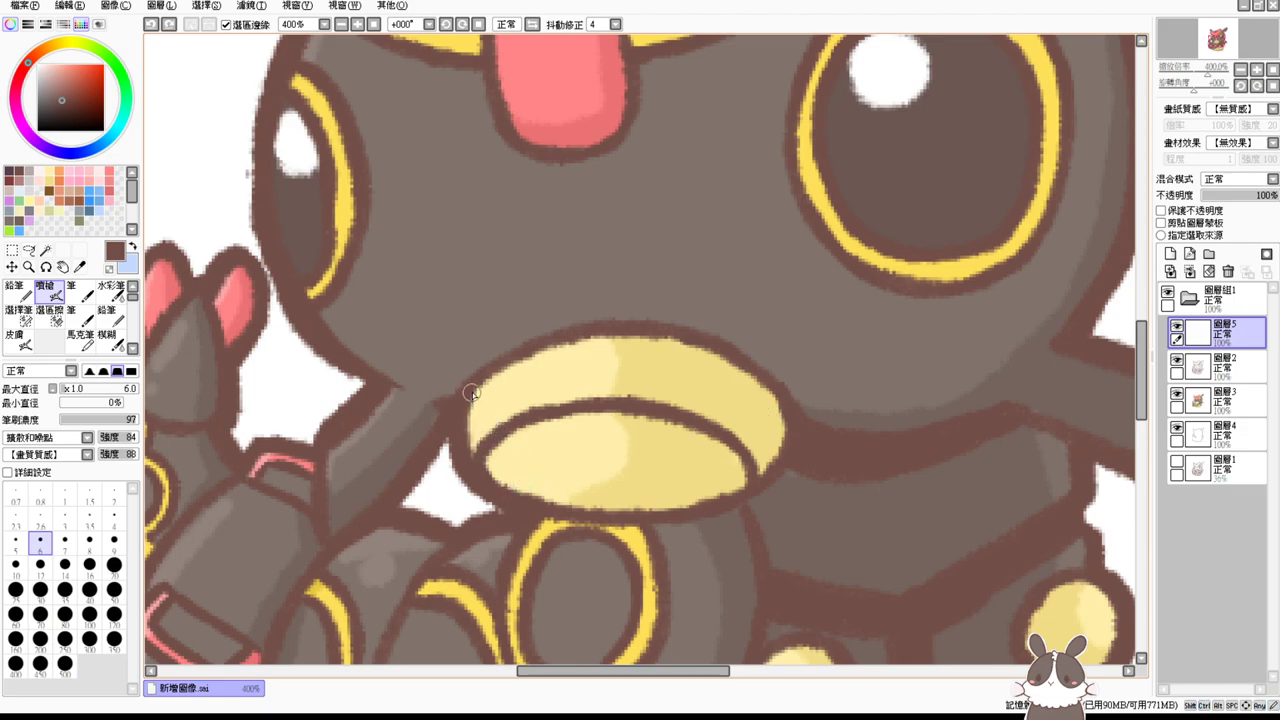
left_click_drag(468, 390, 482, 454)
key("ctrl+z")
left_click_drag(468, 390, 478, 456)
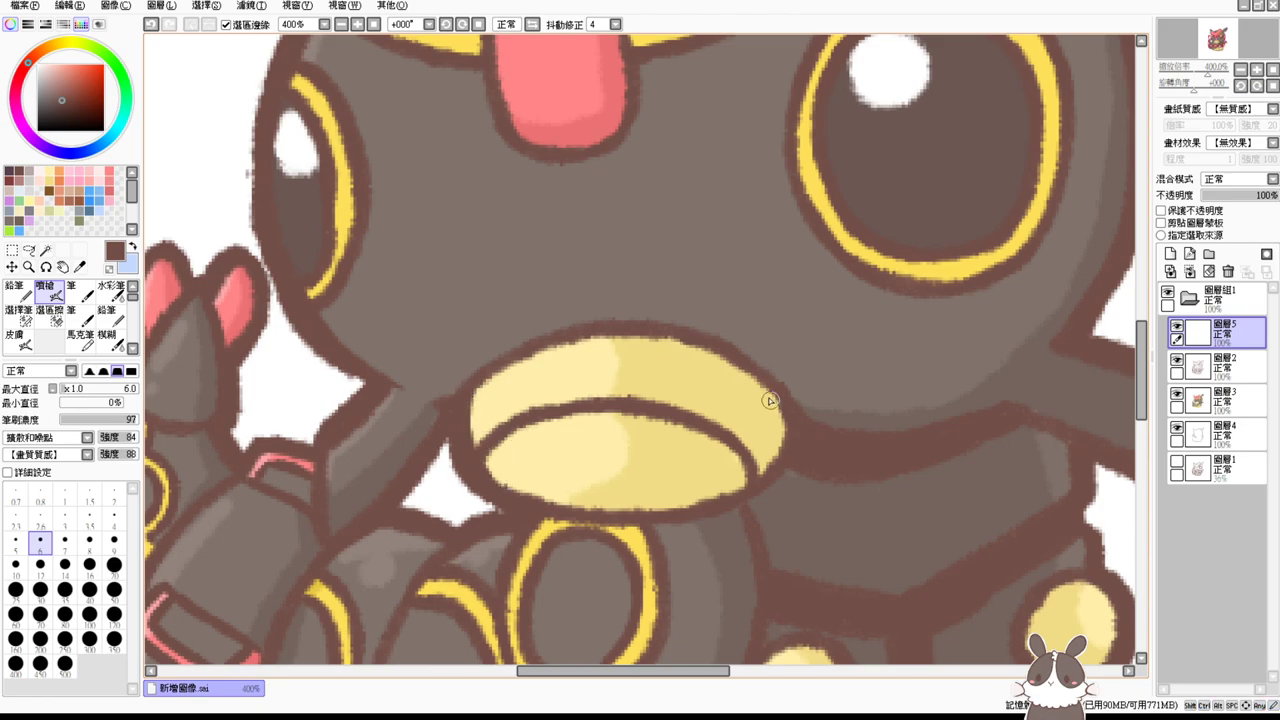
left_click_drag(779, 400, 759, 481)
key("ctrl+z")
key("ctrl+z")
Step: Thicken and smooth the brown outline at the mouth's right and left upper corners at brush size 7
left_click(373, 24)
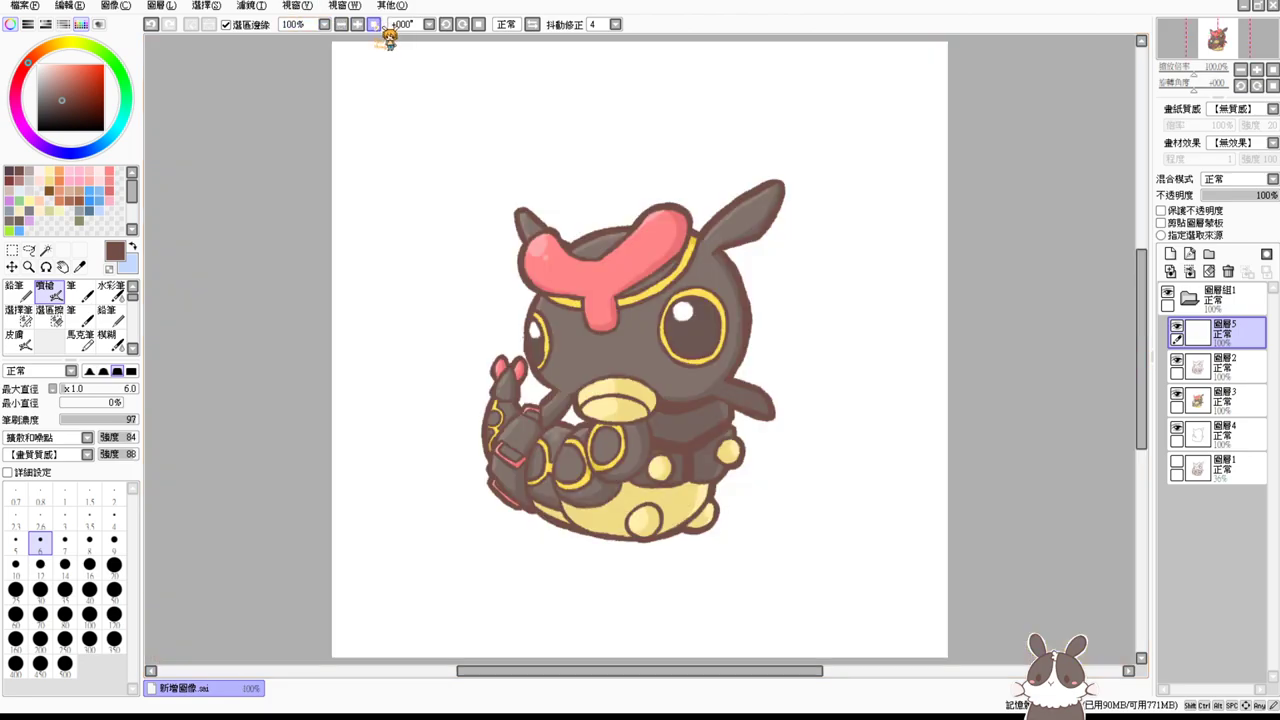
left_click(359, 24)
left_click(359, 24)
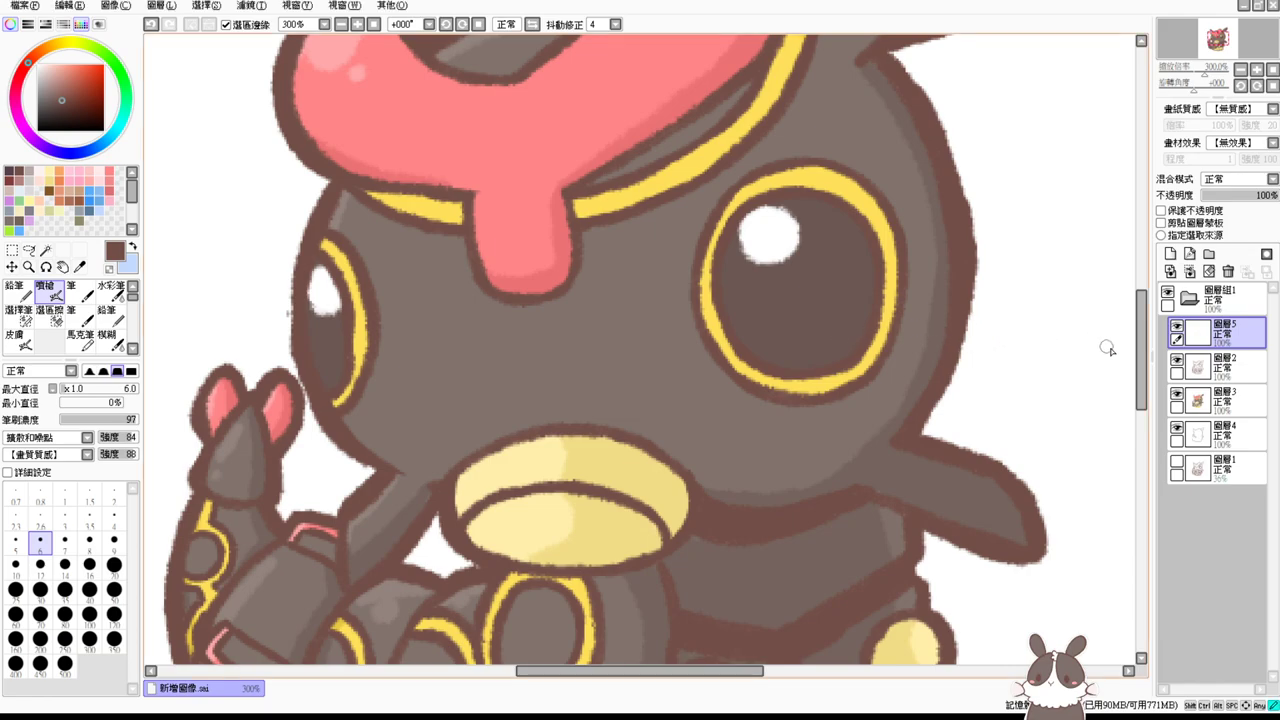
left_click_drag(1145, 356, 1154, 349)
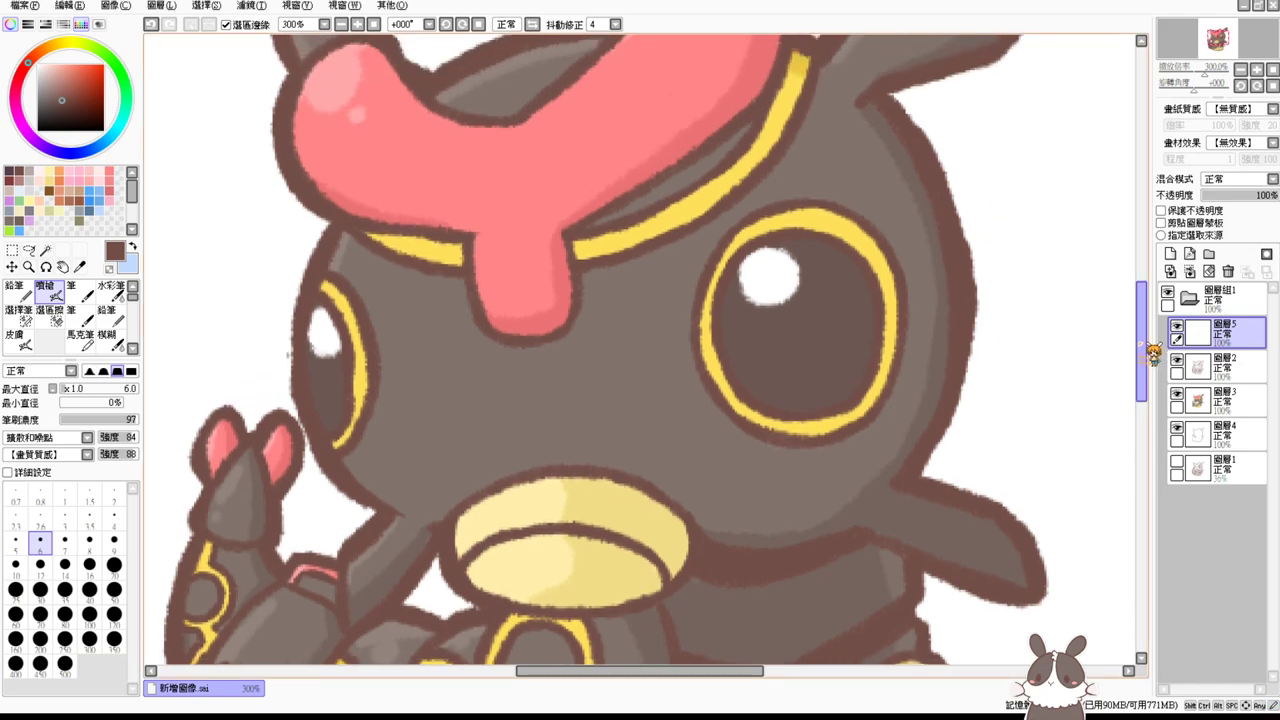
left_click_drag(869, 438, 864, 347)
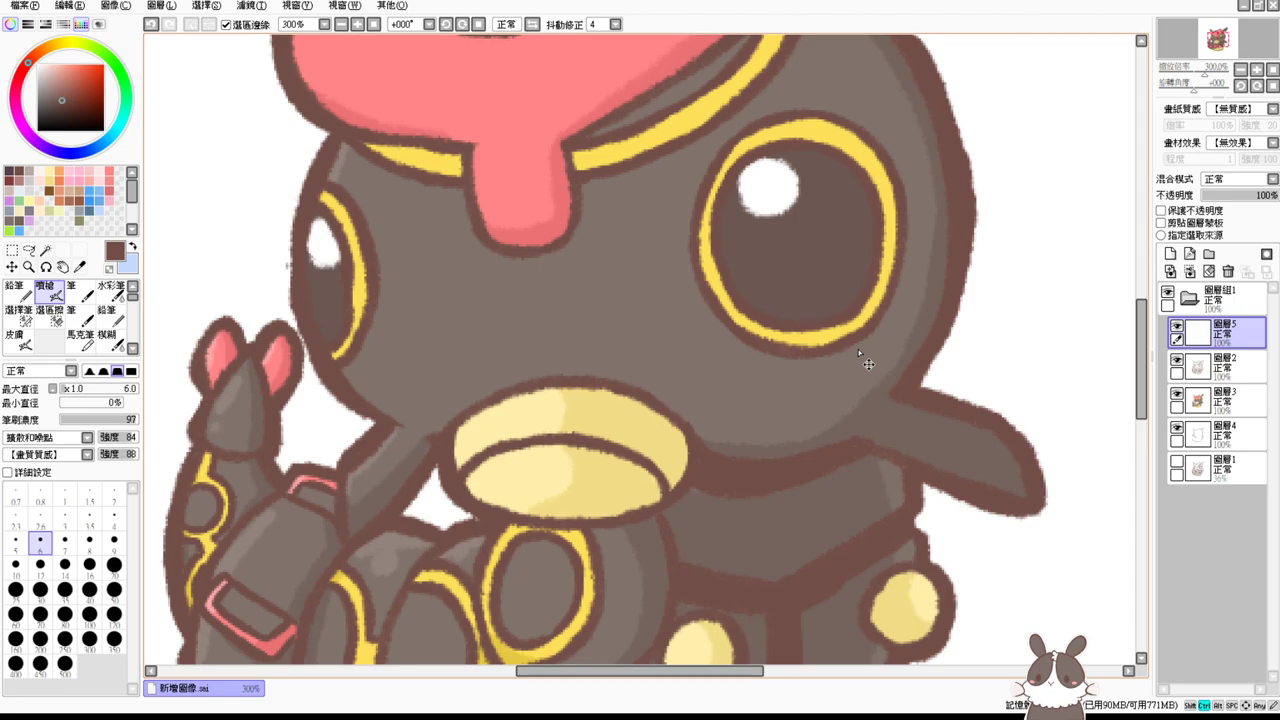
scroll(858, 349, "up", 1)
left_click_drag(745, 388, 754, 342)
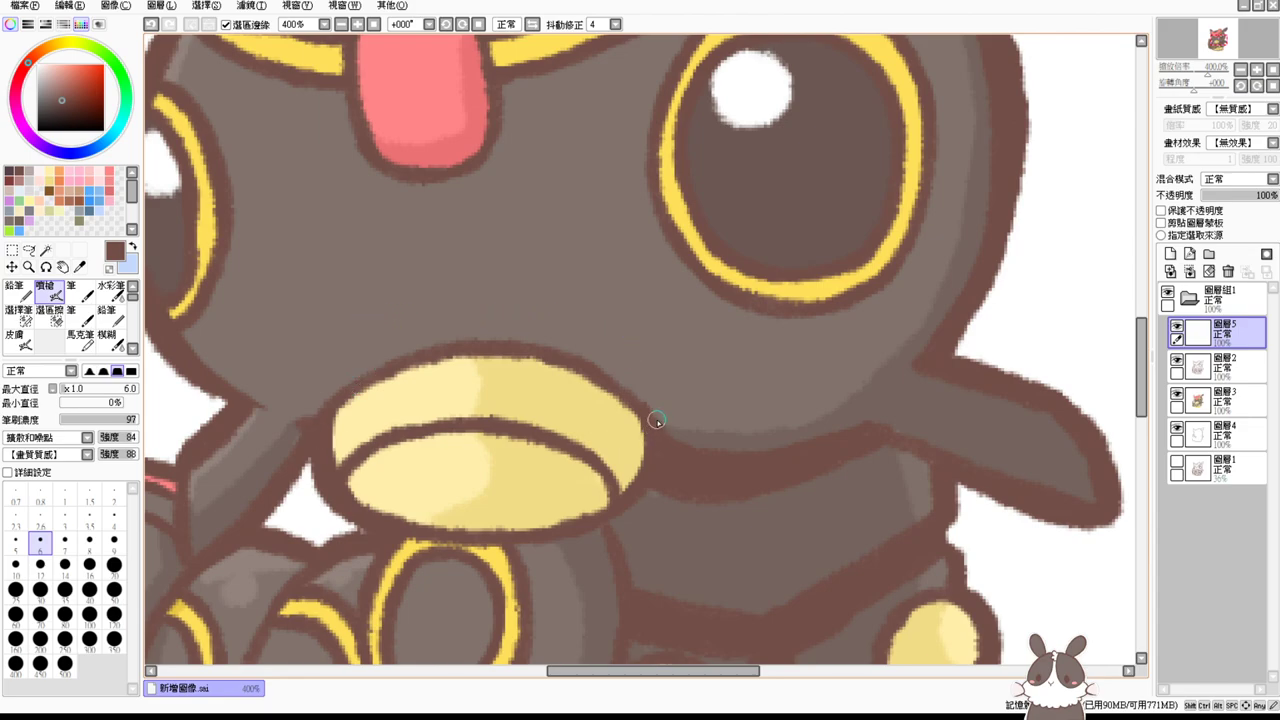
left_click_drag(653, 425, 665, 436)
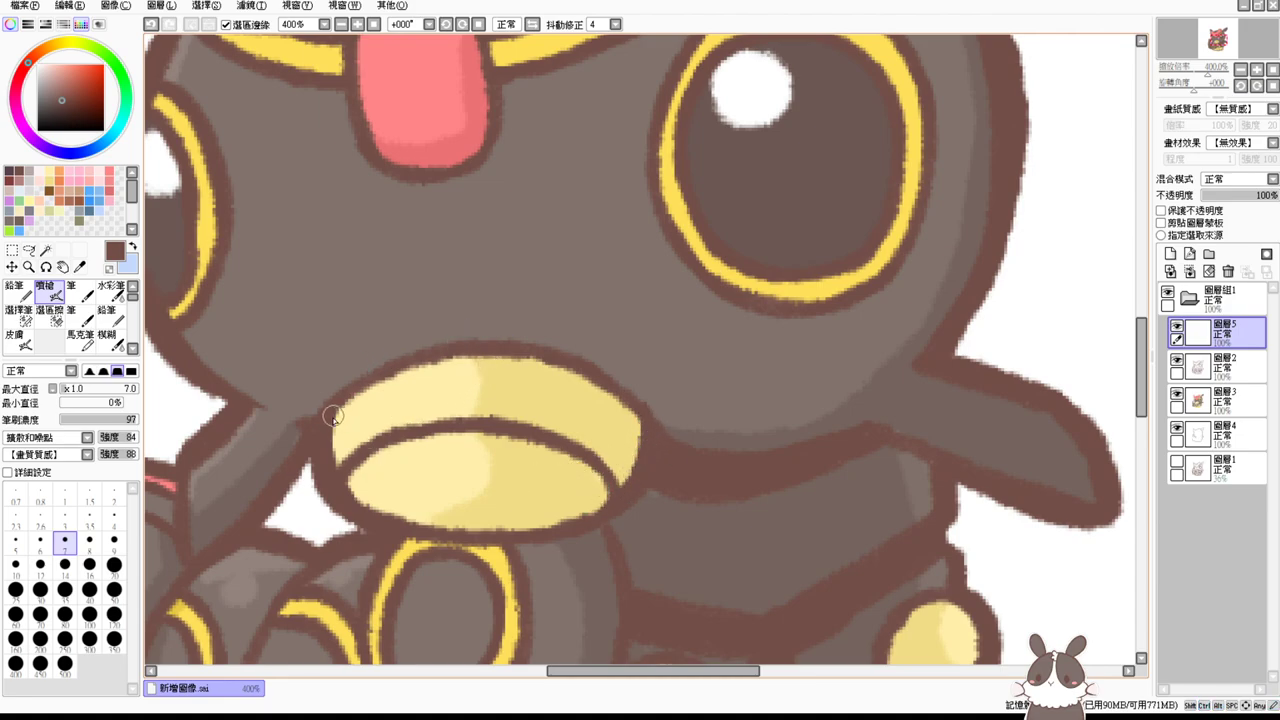
left_click_drag(328, 431, 348, 405)
Step: Erase the stray dot on the white background beside the character's head with the eraser at size 9
scroll(420, 470, "down", 1)
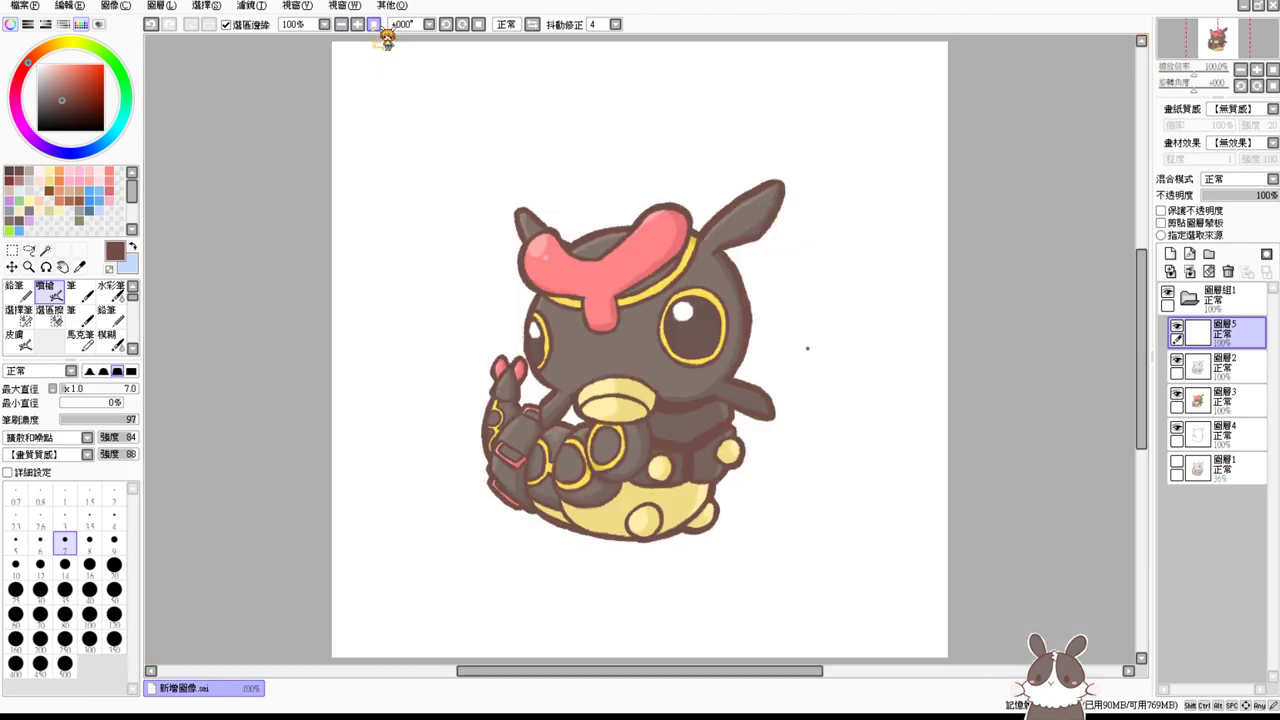
left_click(373, 24)
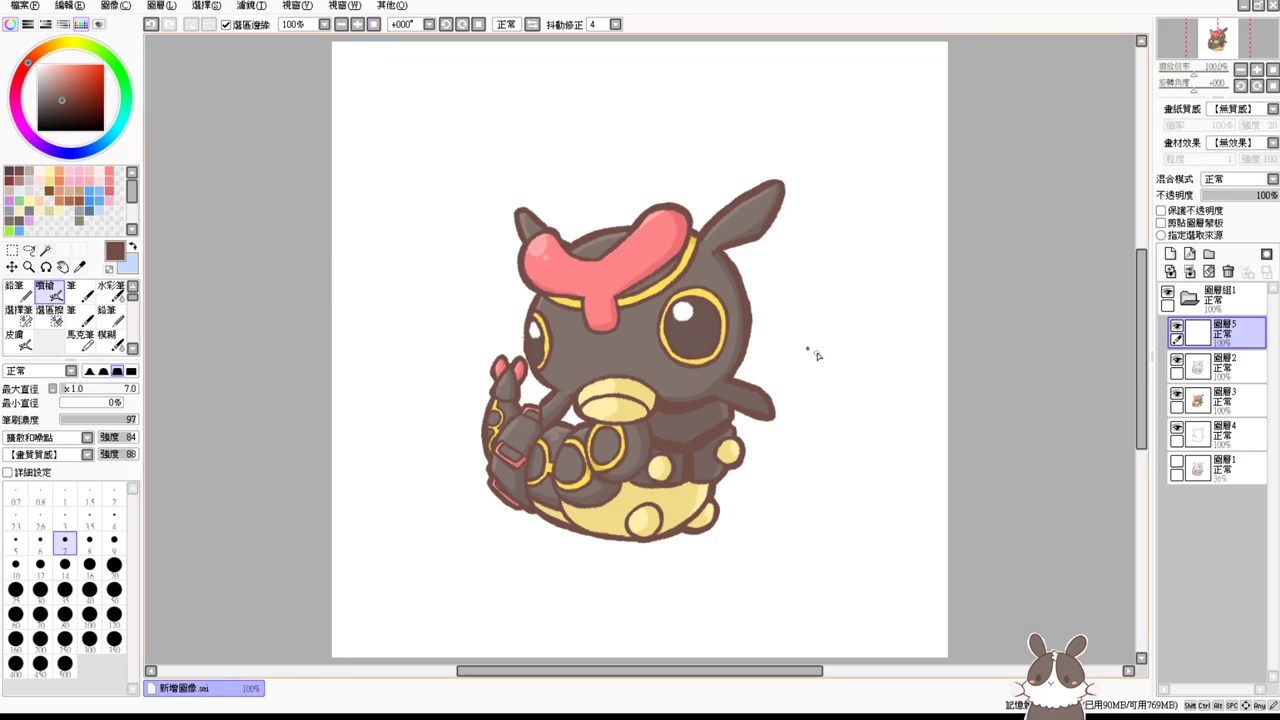
key("e")
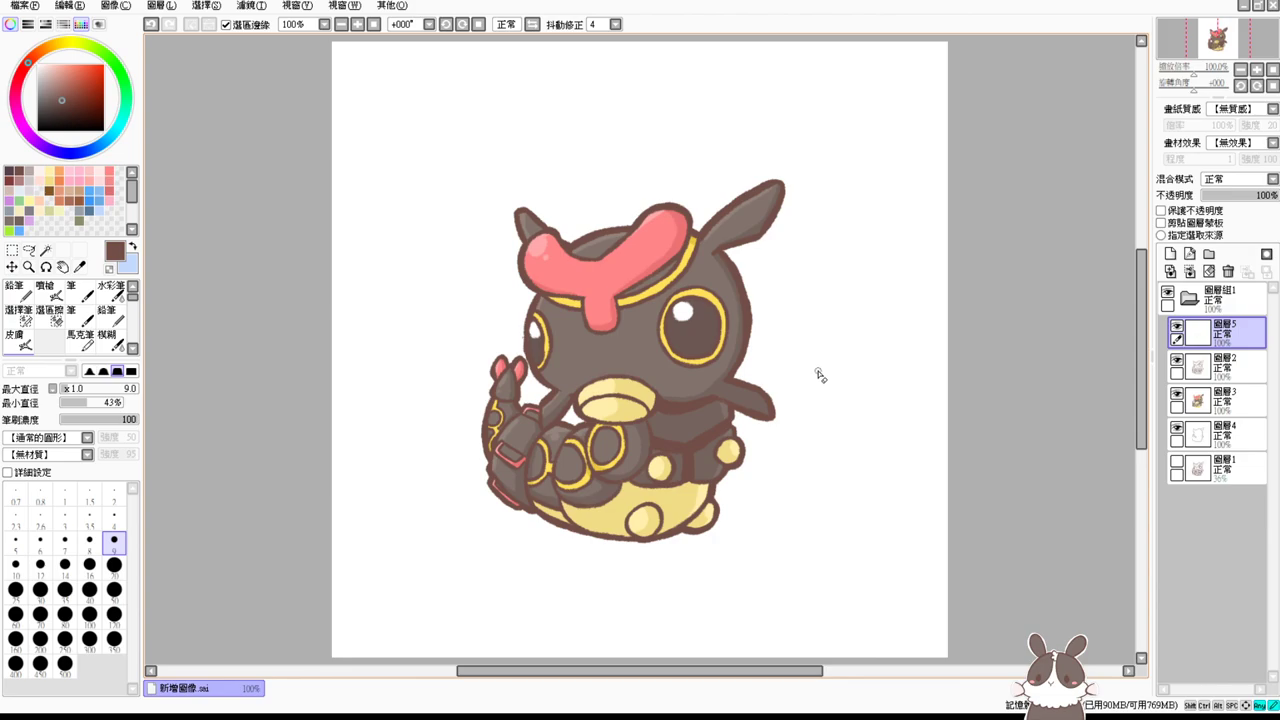
Step: Test the character's outer contour by selecting the white background with the Magic Wand, and clear the selection
left_click(45, 249)
left_click(880, 432)
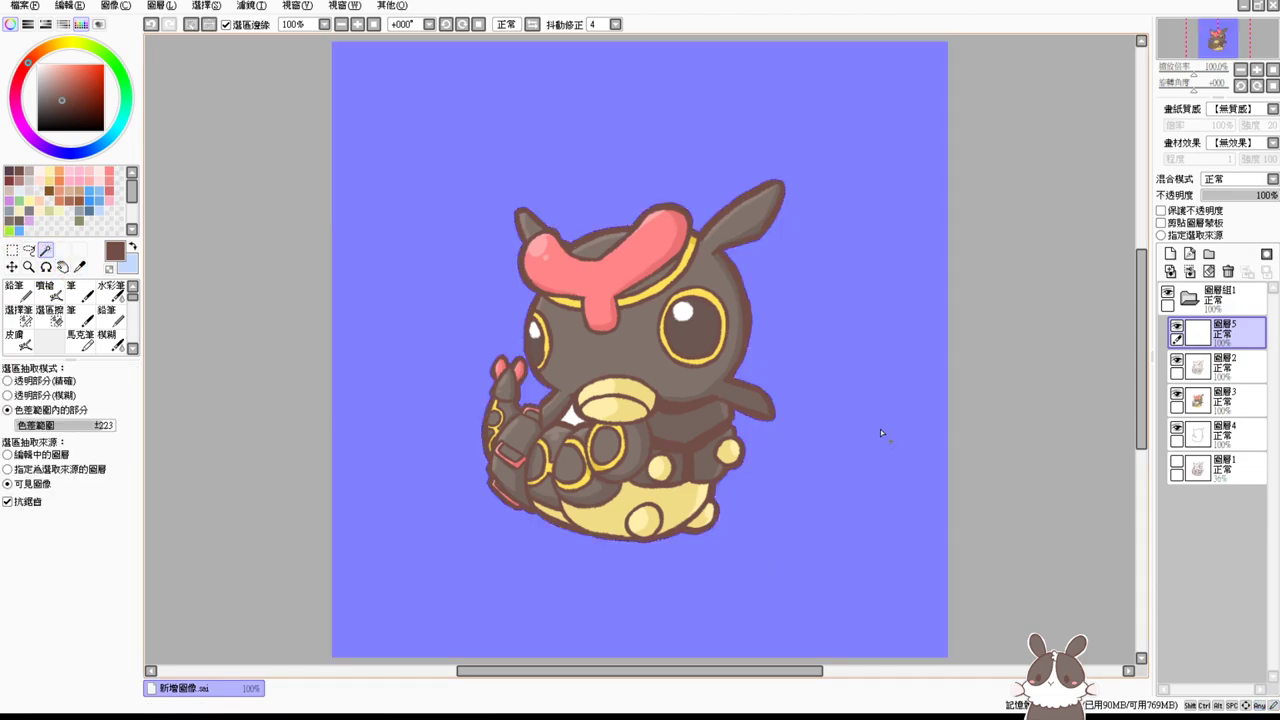
key("ctrl+d")
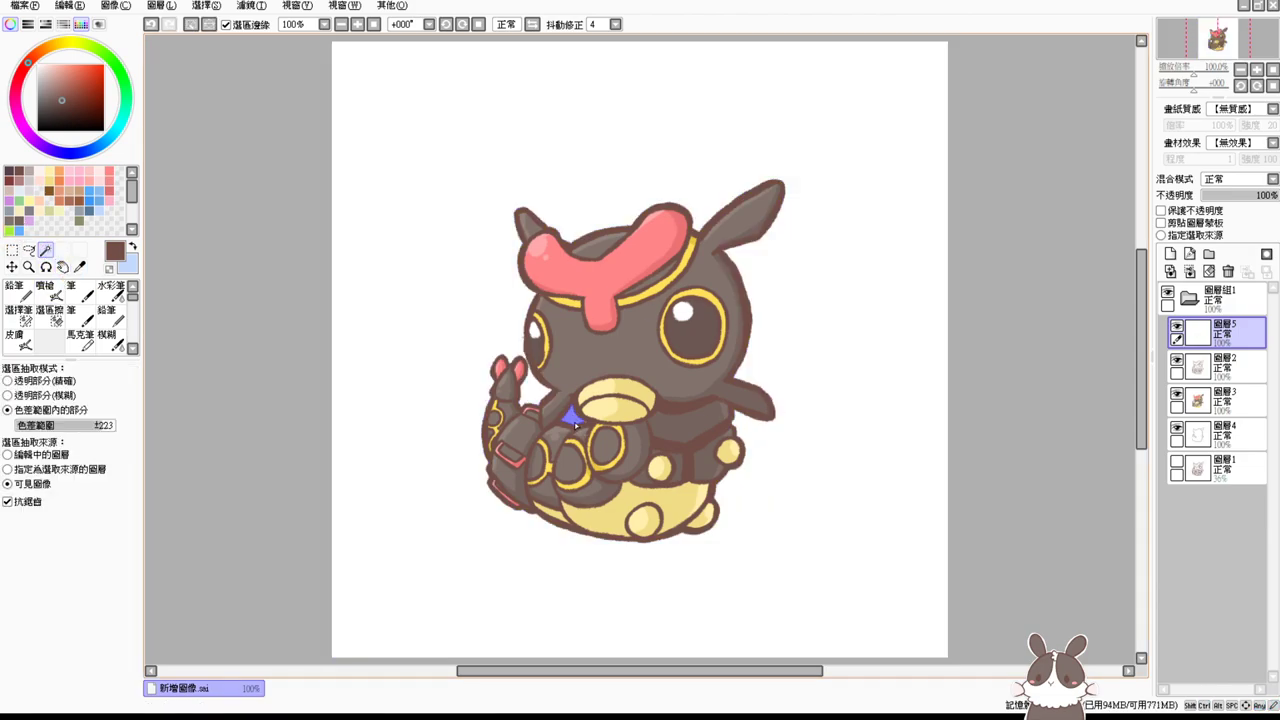
Step: Add a new layer directly below 圖層4 and fill it with light blue as the background
left_click(1220, 438)
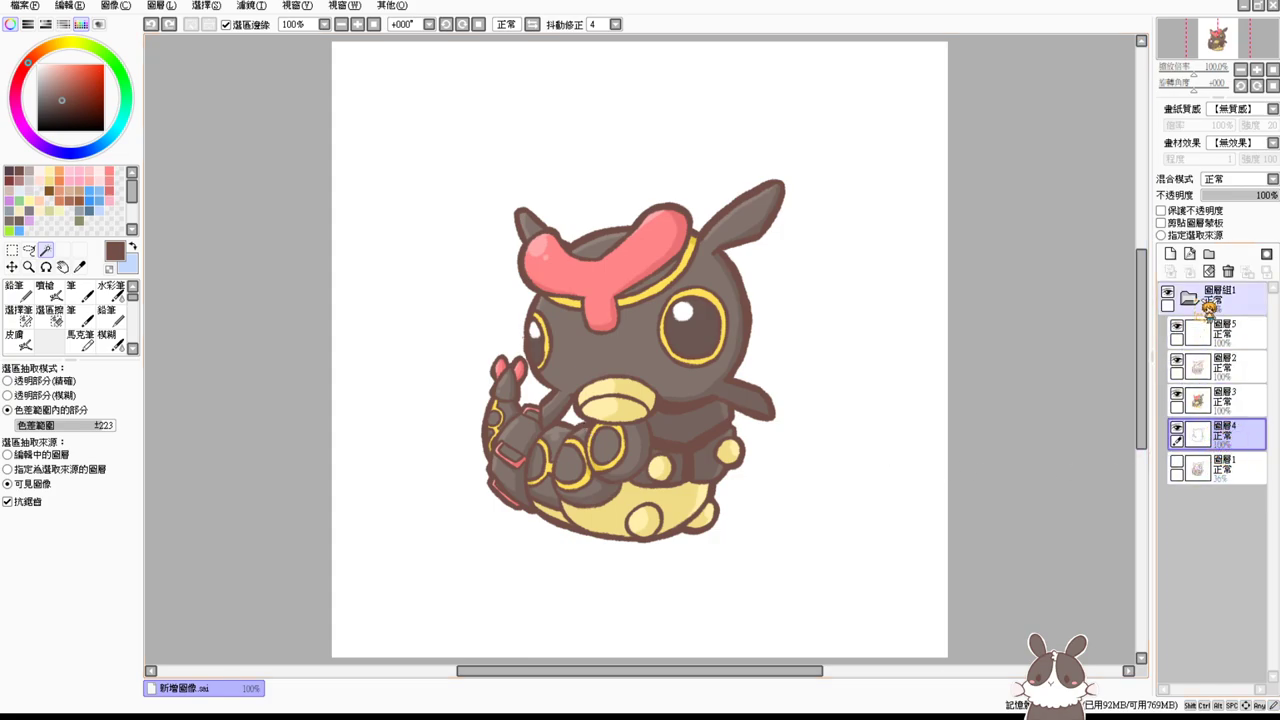
left_click(1172, 254)
left_click_drag(1232, 468, 1233, 478)
left_click(100, 211)
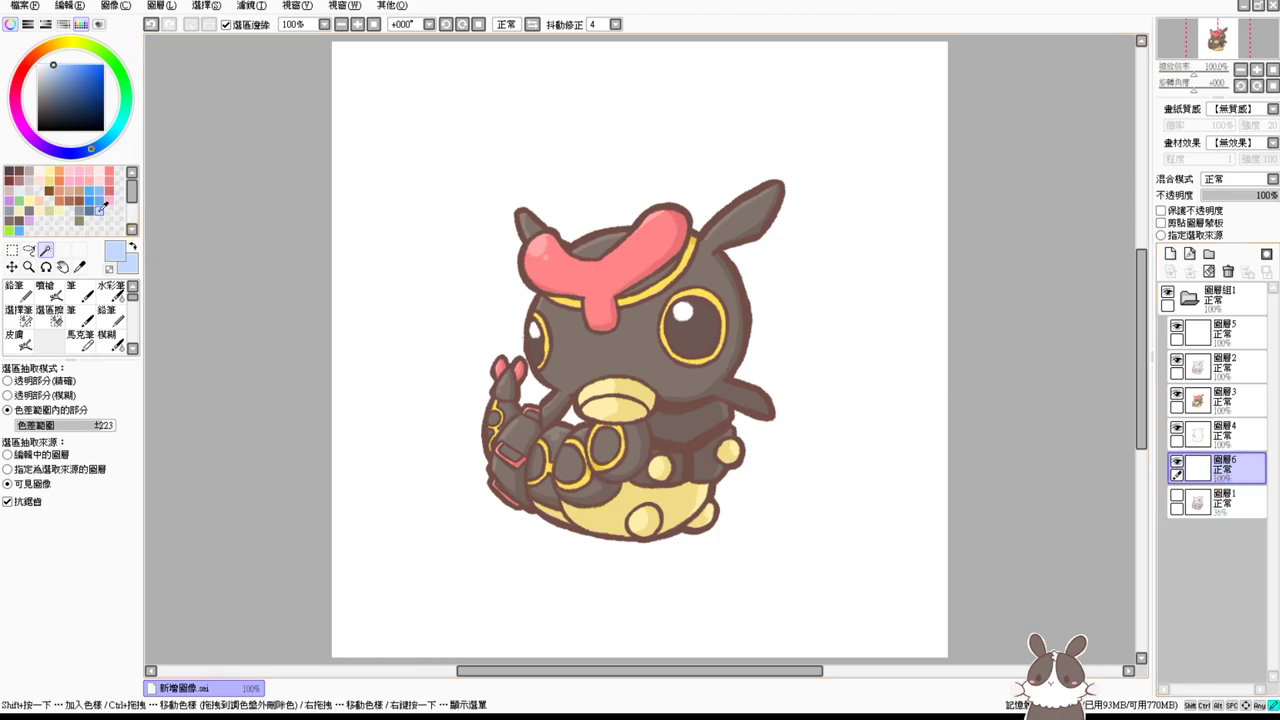
key("ctrl+f")
Step: Protect the opacity of 圖層4, try recolouring its outline white, and undo the fill
left_click(1182, 428)
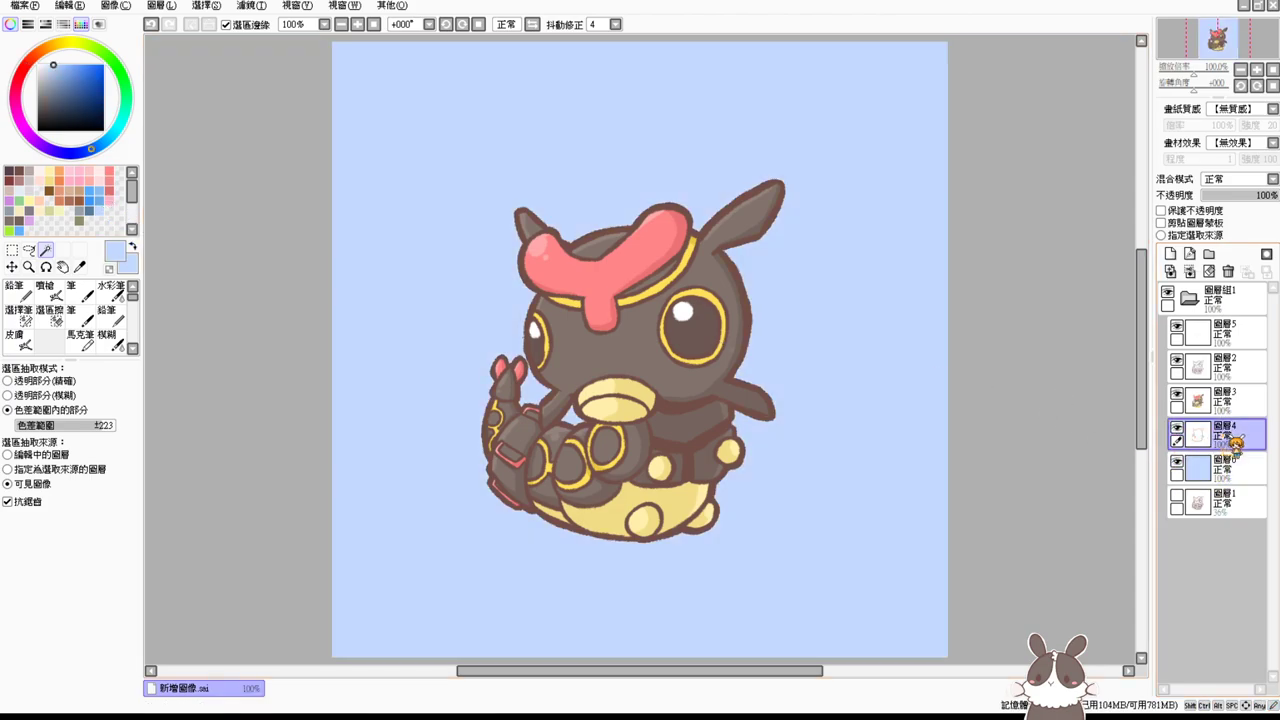
left_click(1182, 212)
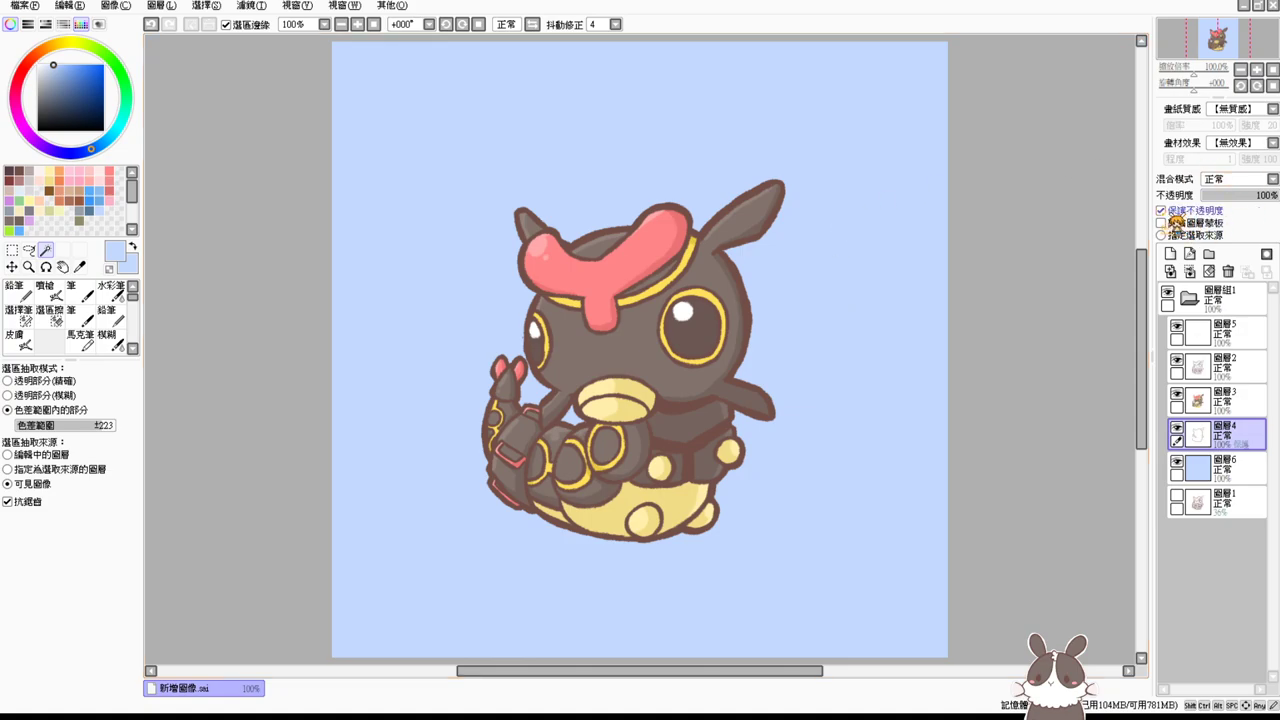
key("x")
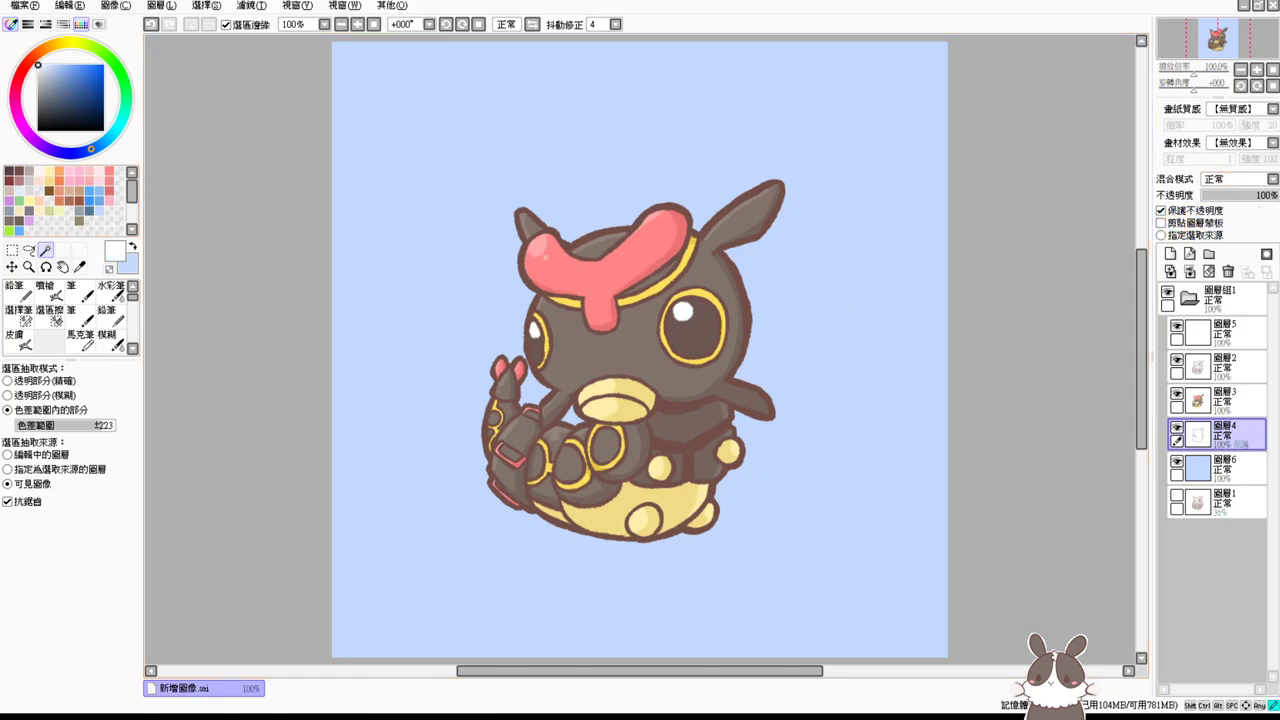
key("ctrl+f")
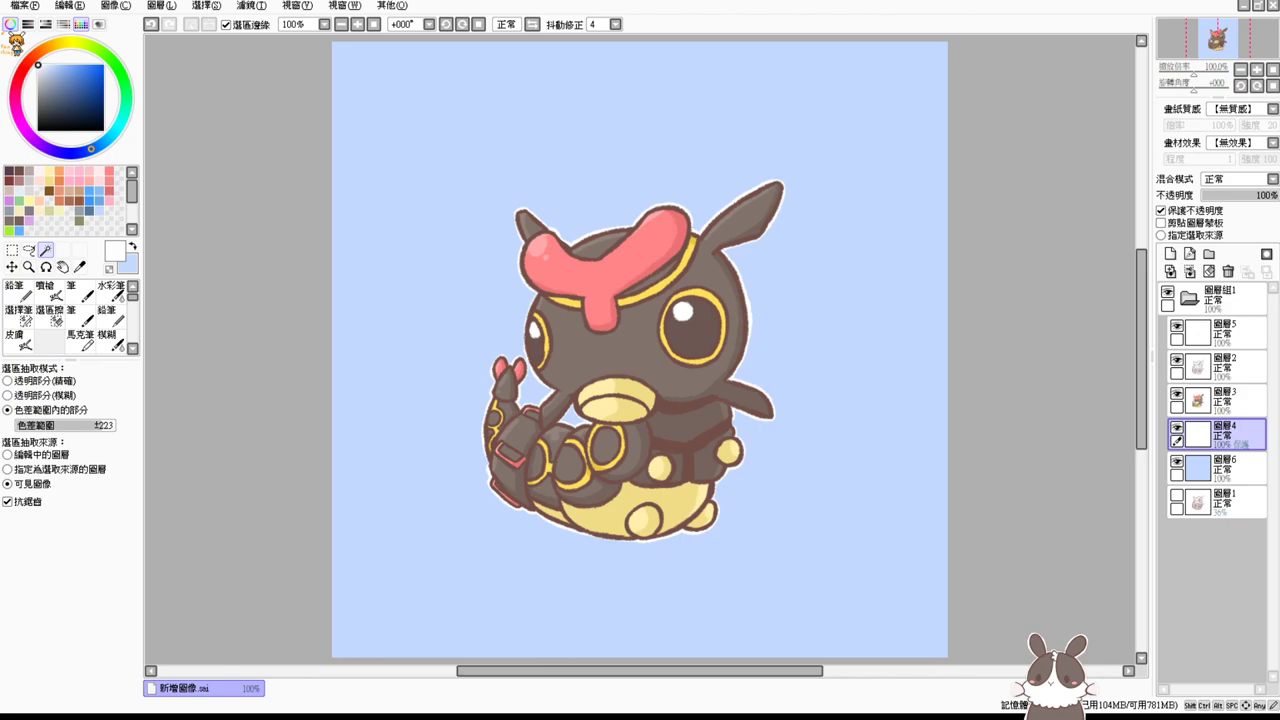
key("ctrl+z")
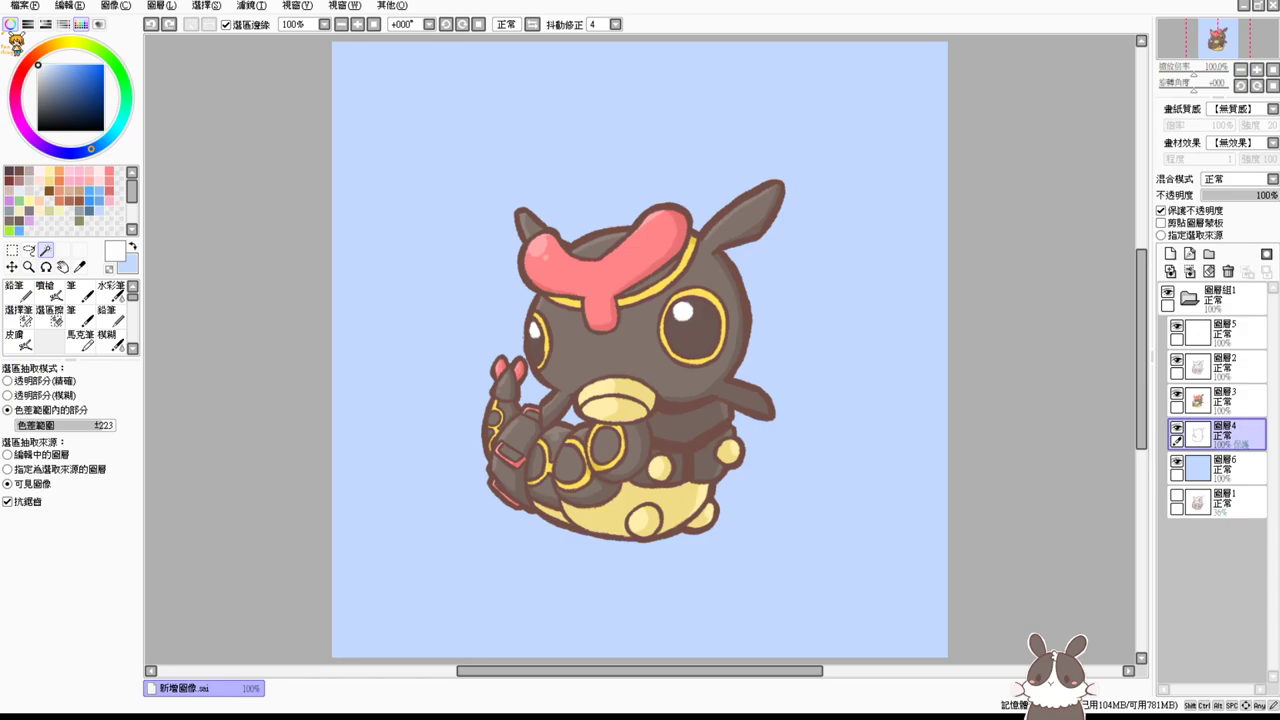
Step: Hide the light blue background layer 圖層6 and set the 噴槍 brush to the outline's dark brown
key("ctrl+plus")
key("ctrl+plus")
key("ctrl+plus")
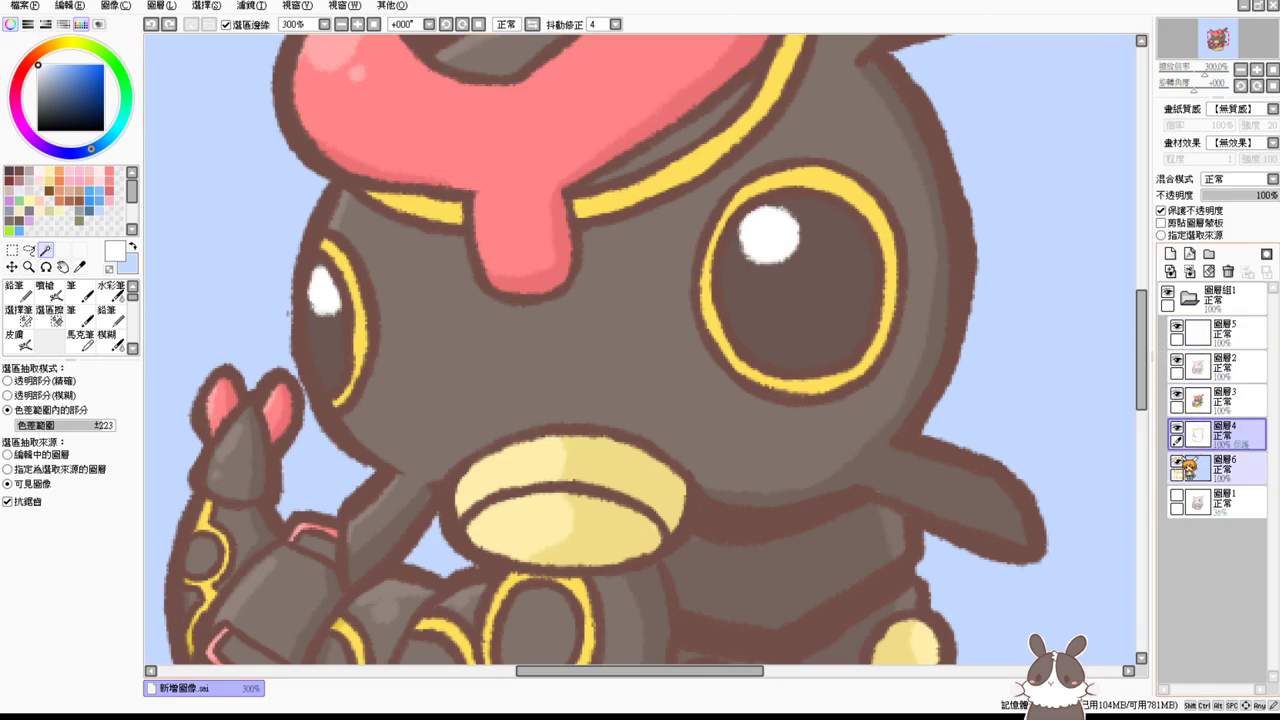
left_click(1177, 461)
left_click(1240, 405)
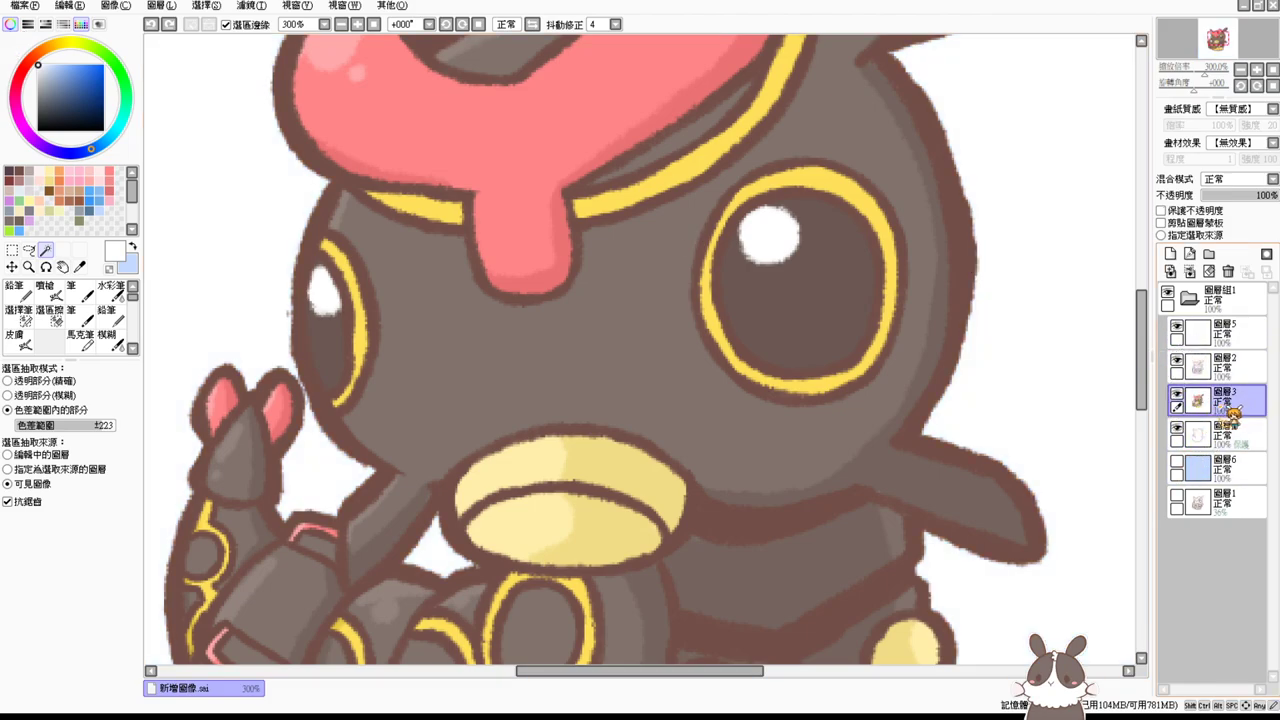
left_click(56, 294)
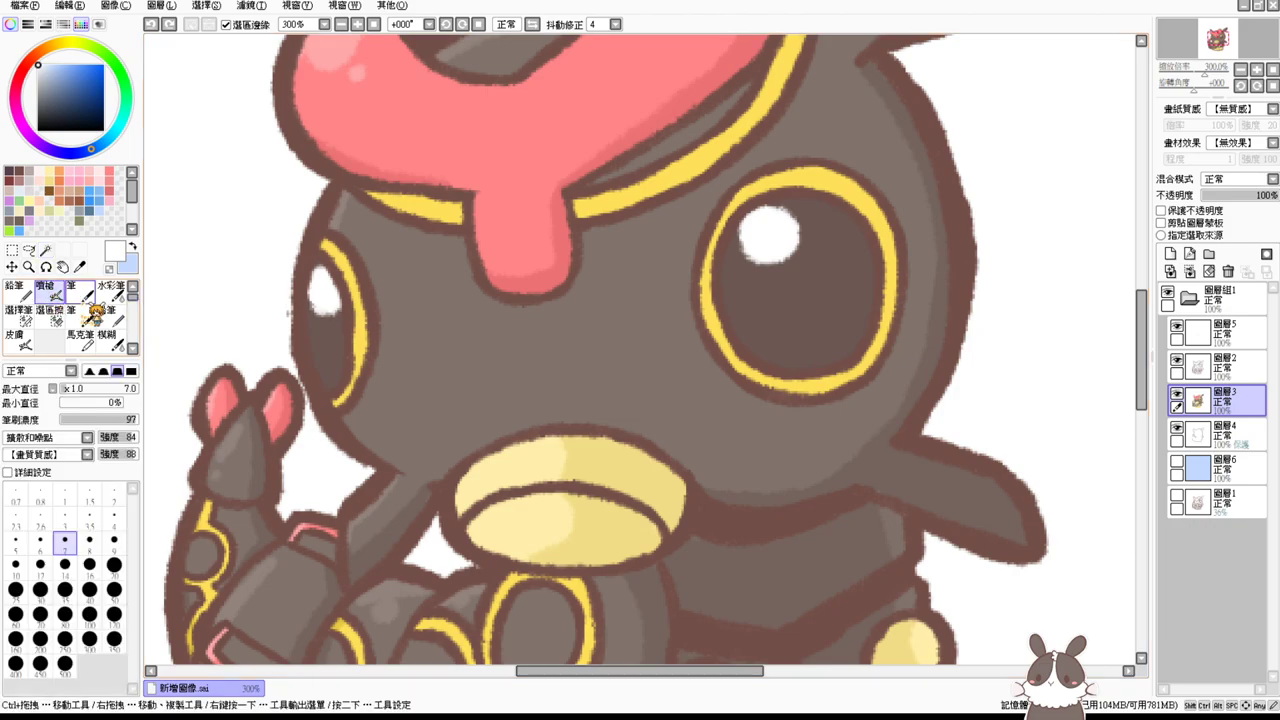
key("e")
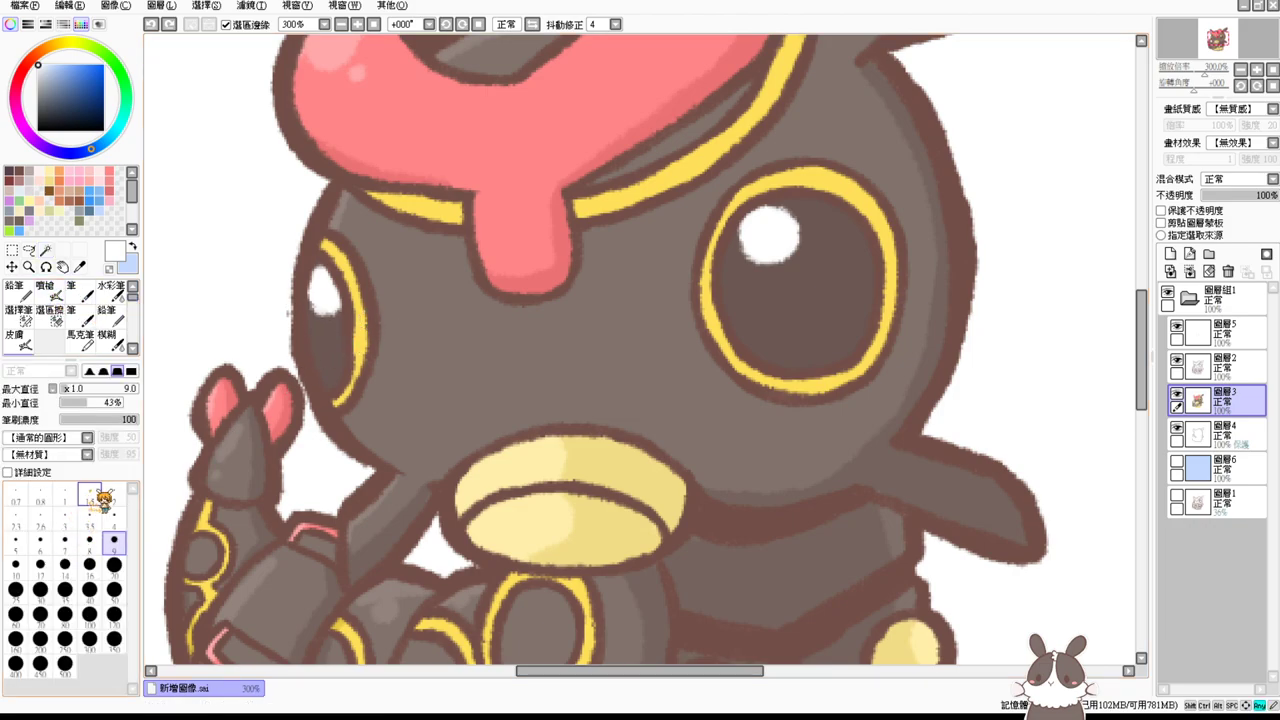
left_click(45, 290)
left_click(19, 171)
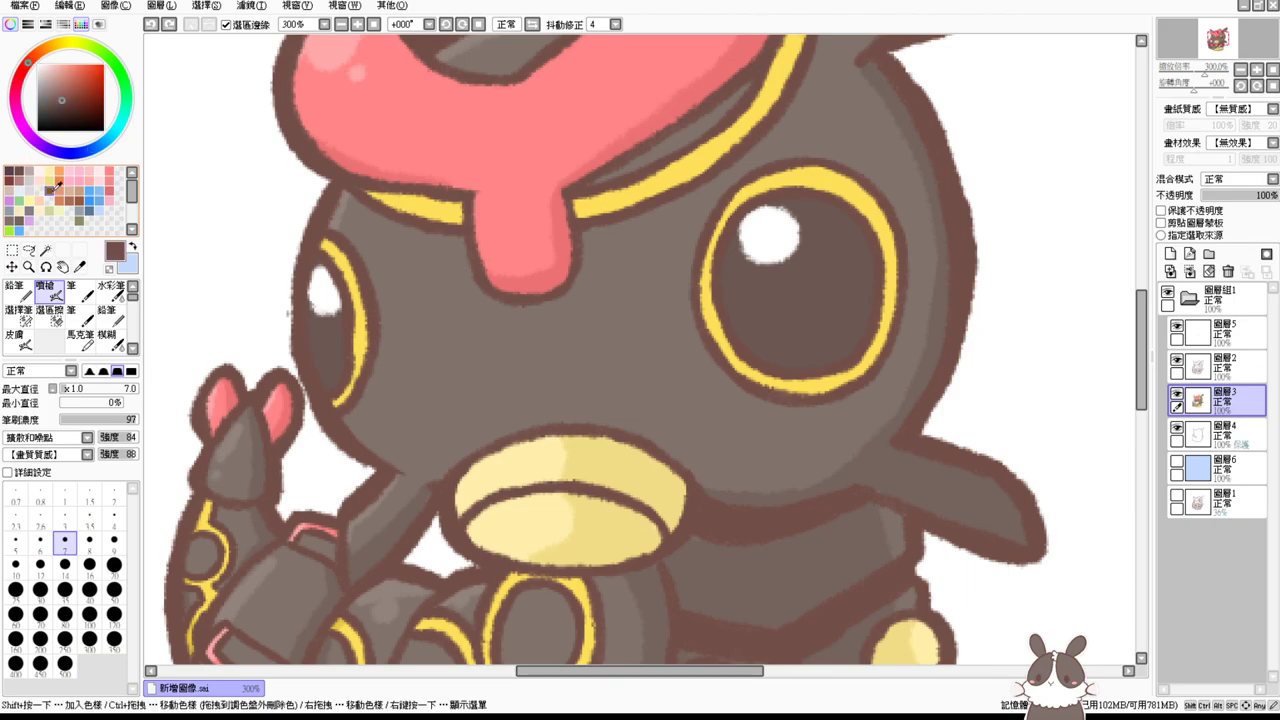
Step: Touch up the inner edge of the left eye's yellow ring in brown on 圖層2 at brush size 6
left_click(1238, 370)
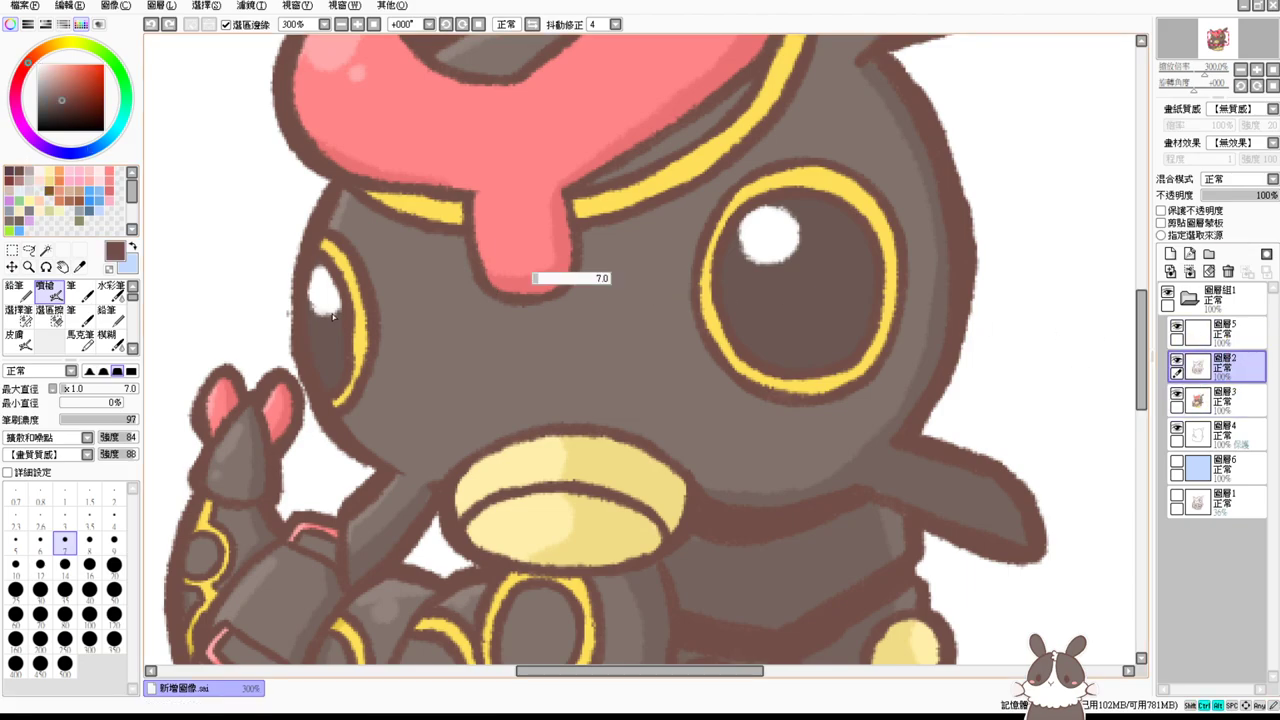
key("bracketleft")
left_click_drag(352, 306, 354, 357)
key("ctrl+z")
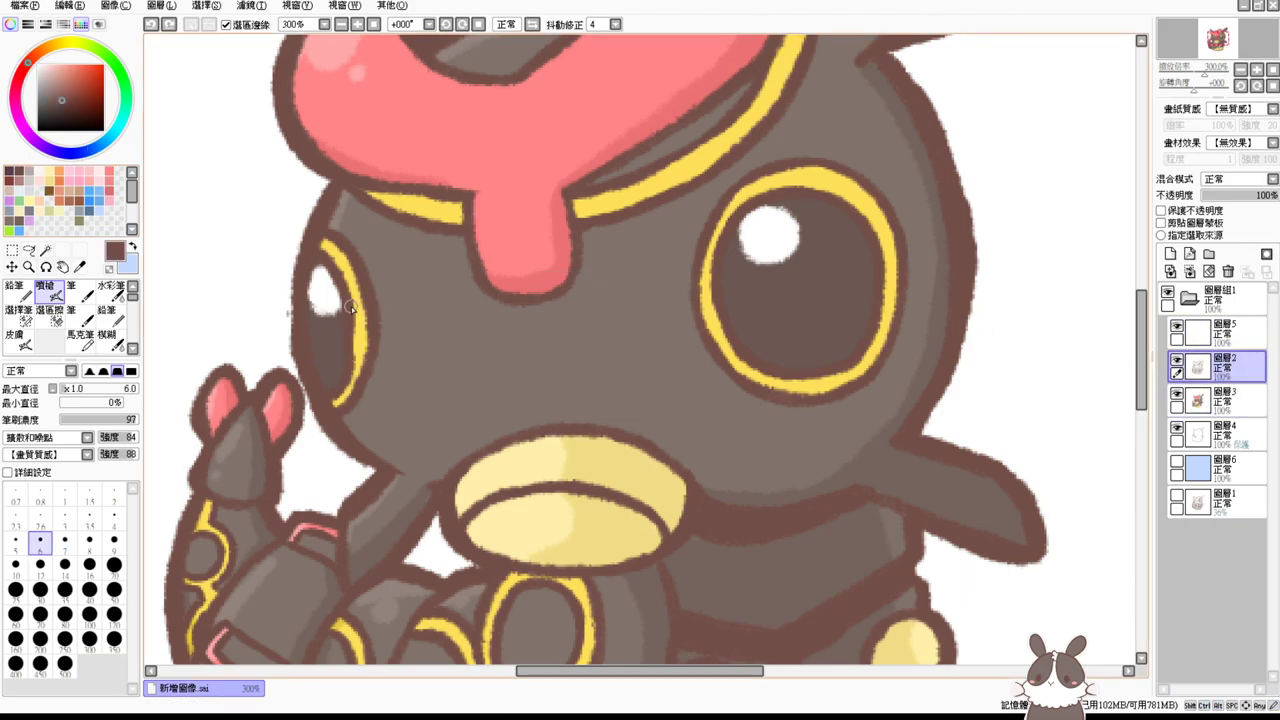
left_click_drag(349, 302, 351, 369)
left_click(371, 25)
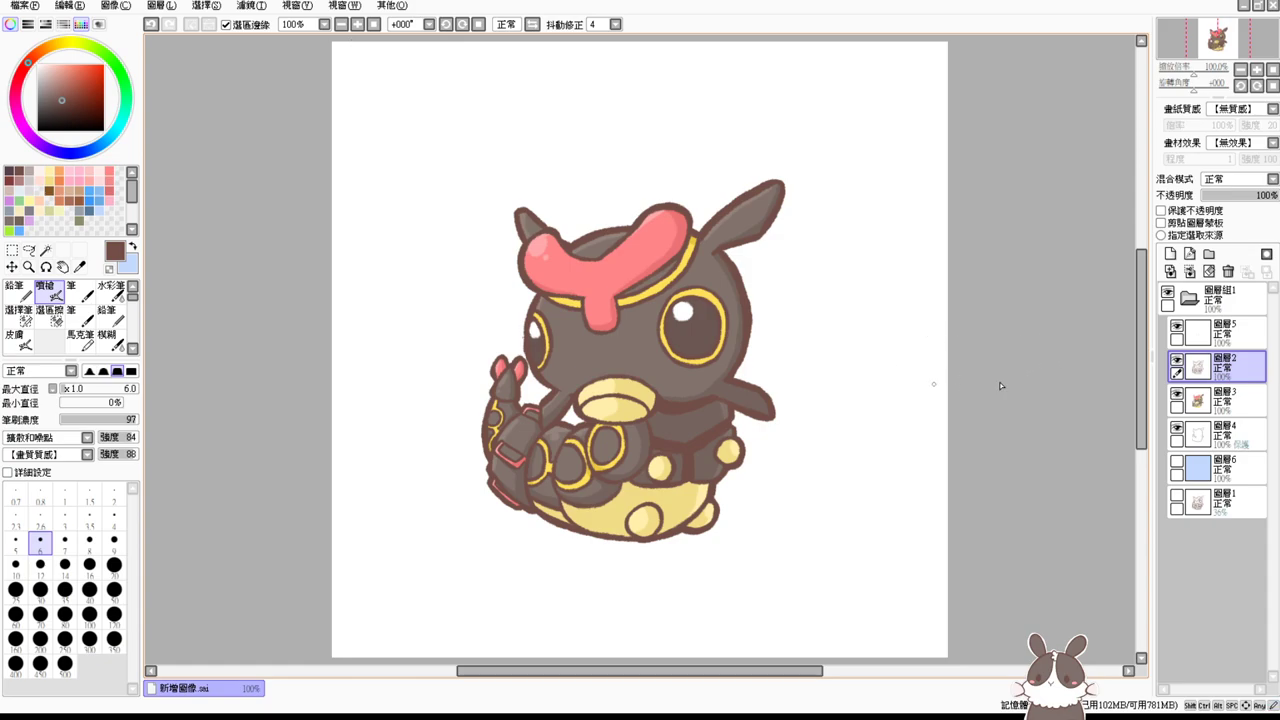
Step: Collapse 圖層組1, add a new layer above it, and outline a small round mouthpart in brown at each mouth corner at brush size 14
left_click_drag(1142, 376, 1139, 353)
key("ctrl+plus")
key("ctrl+plus")
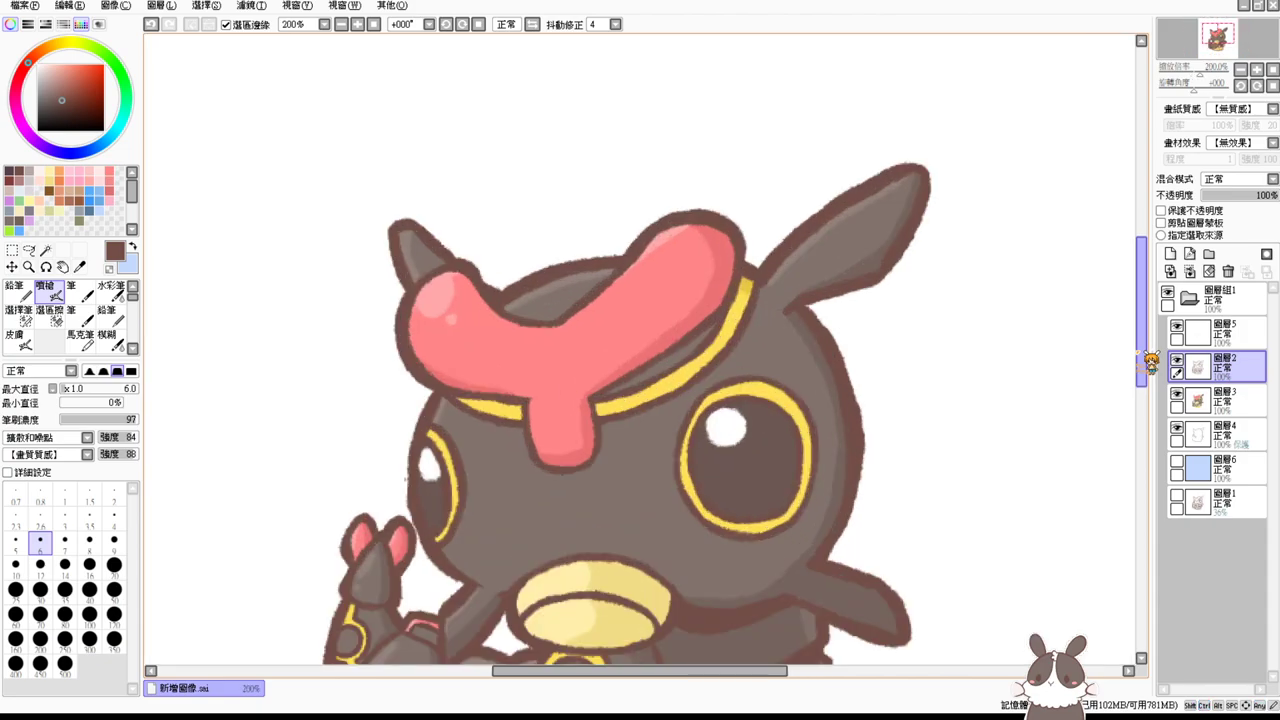
key("space")
left_click_drag(831, 429, 834, 242)
left_click_drag(718, 405, 728, 405)
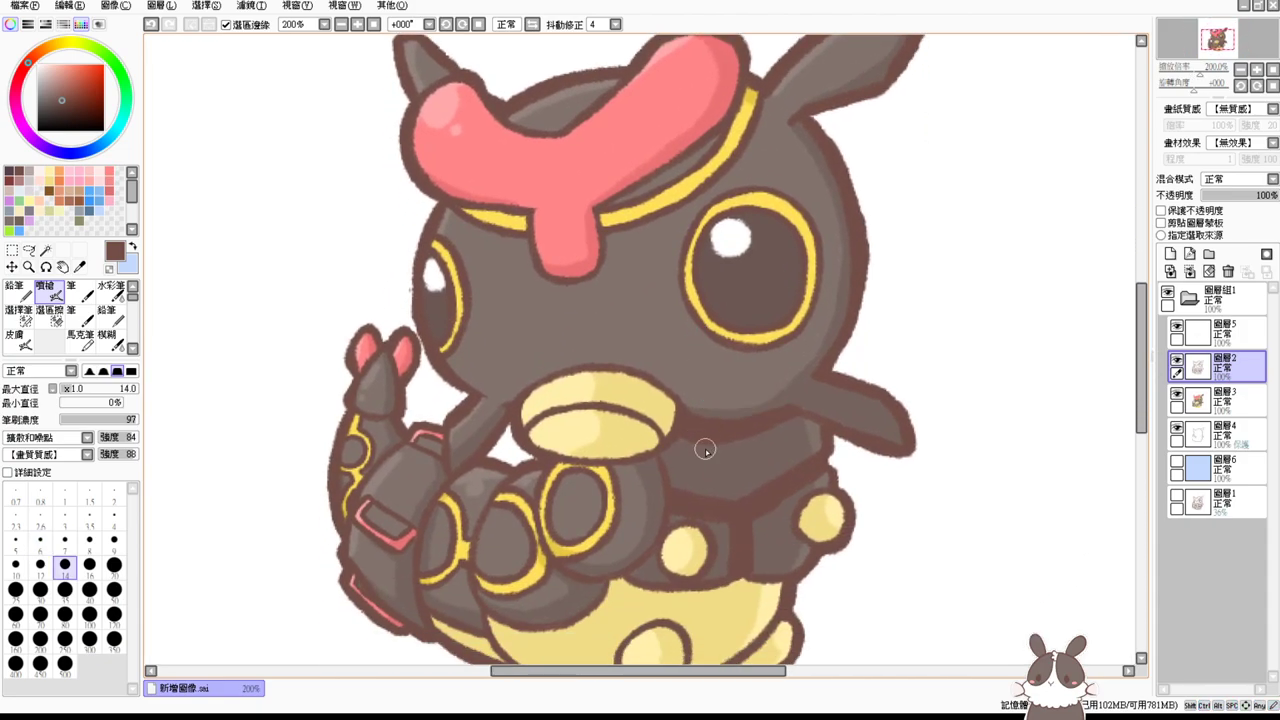
left_click(1189, 298)
left_click(1170, 254)
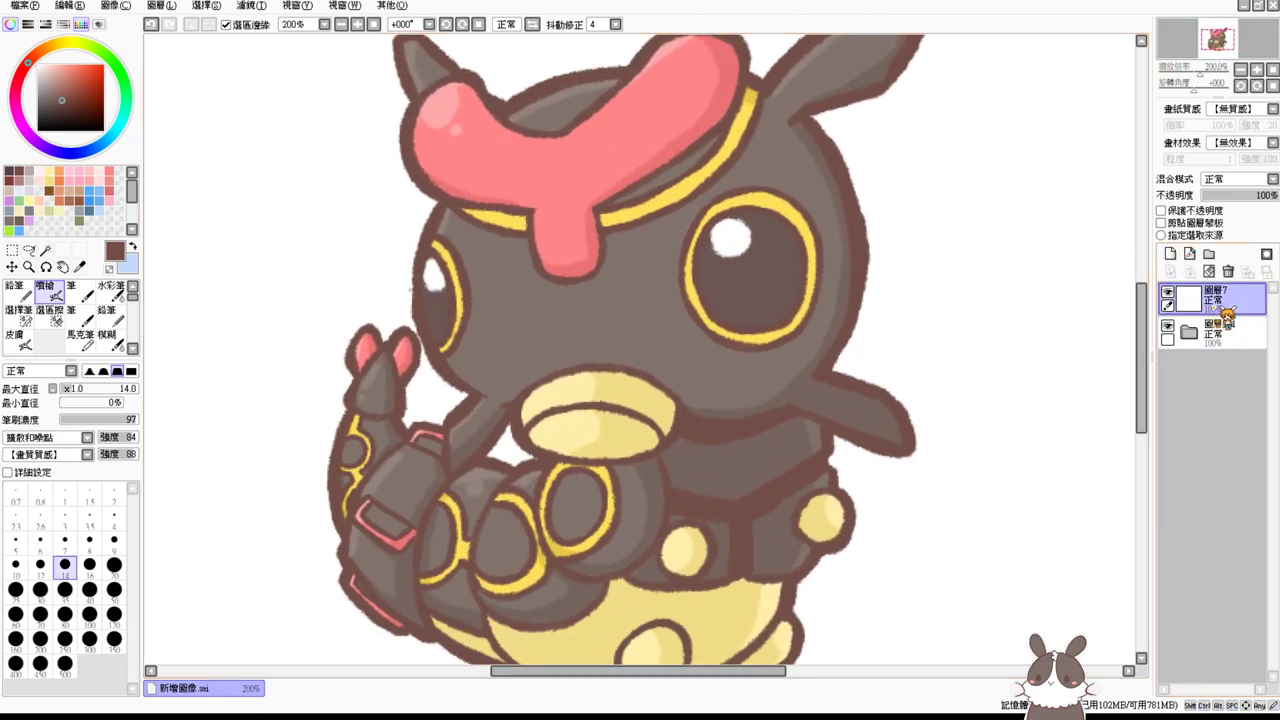
left_click_drag(670, 448, 668, 450)
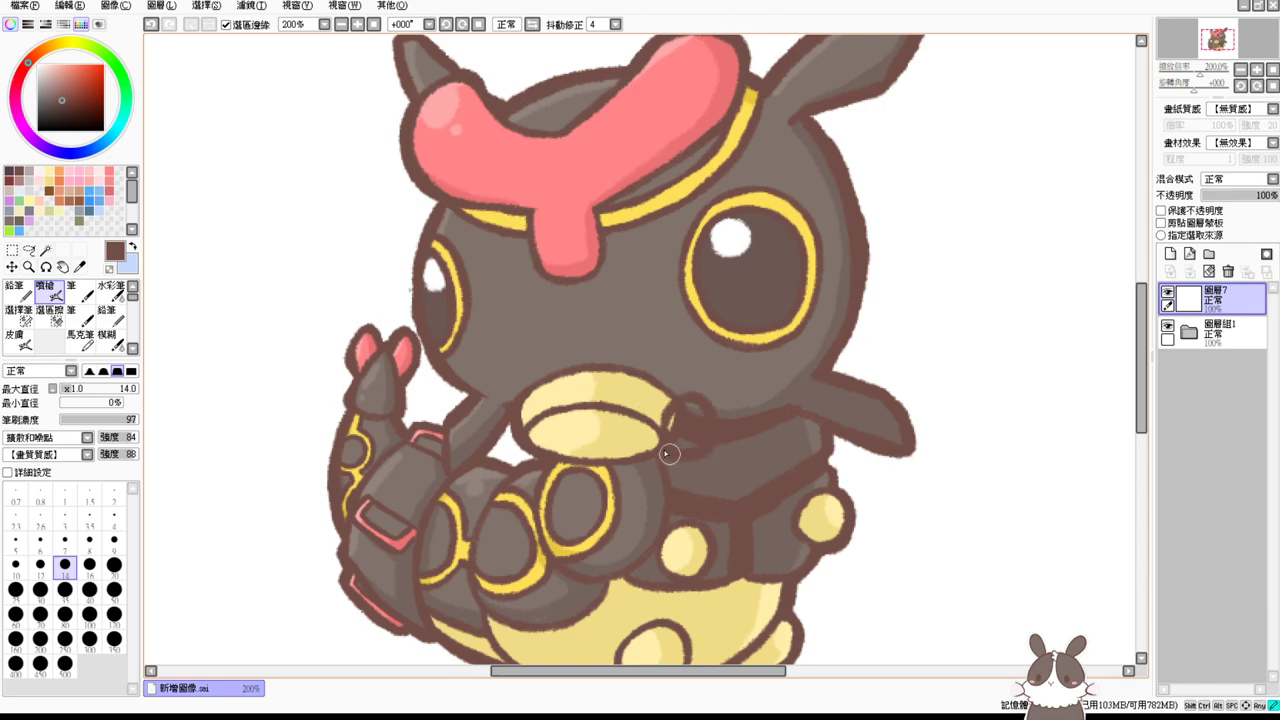
mouse_move(509, 421)
left_mouse_down()
mouse_move(494, 460)
mouse_move(526, 436)
mouse_move(540, 488)
left_mouse_up()
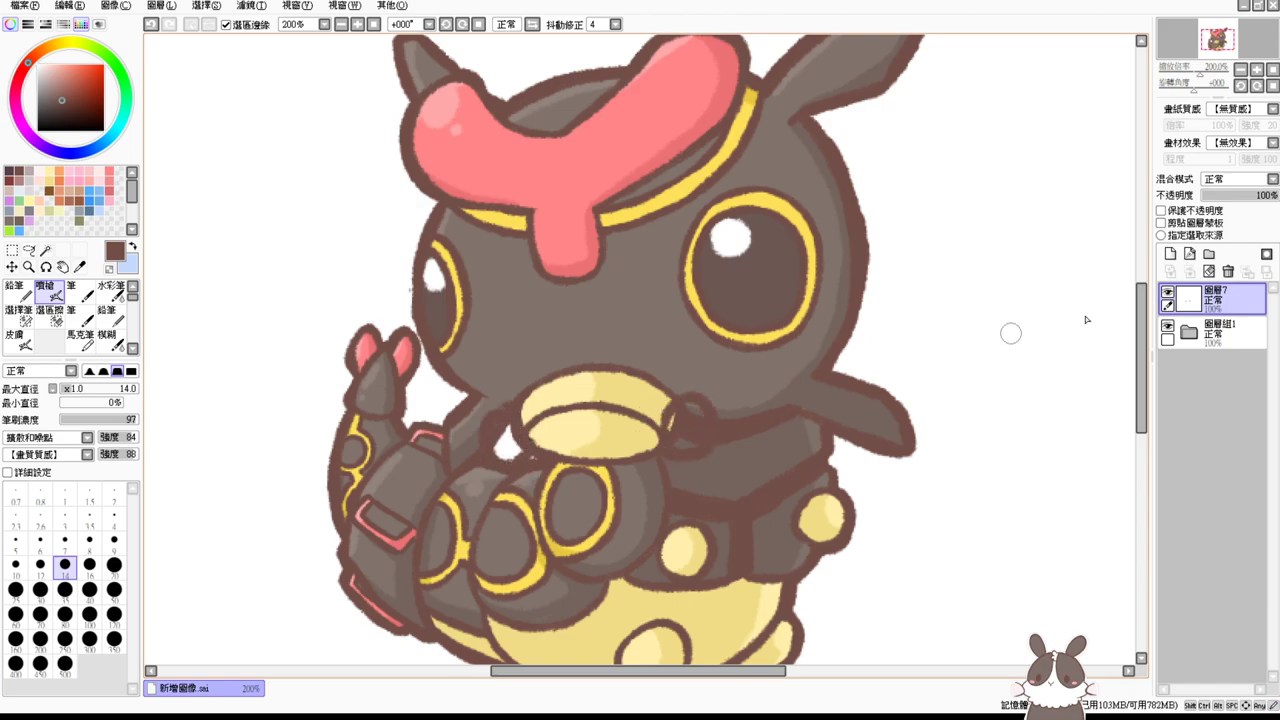
Step: Add a layer below 圖層7 and fill both round mouthparts with yellows sampled from the mouth
left_click(1170, 254)
left_click_drag(1230, 298, 1230, 335)
left_click(640, 380, "alt")
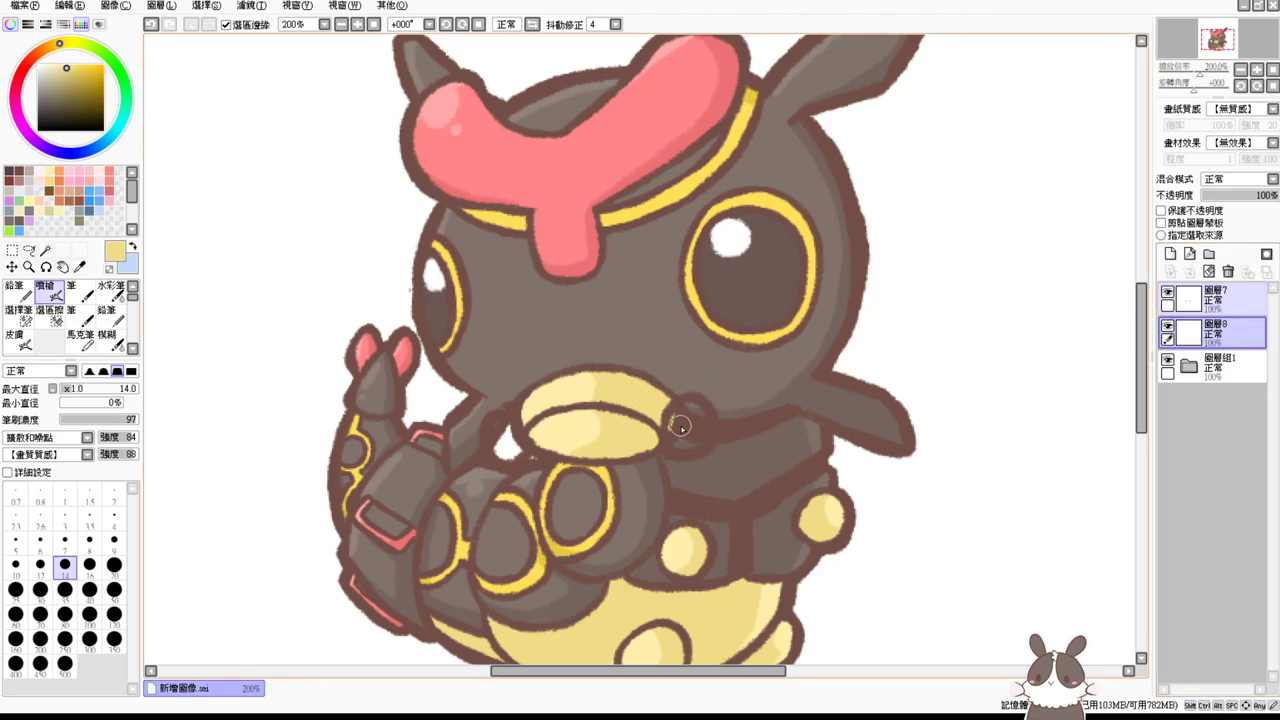
mouse_move(681, 424)
left_mouse_down()
mouse_move(694, 417)
mouse_move(685, 434)
left_mouse_up()
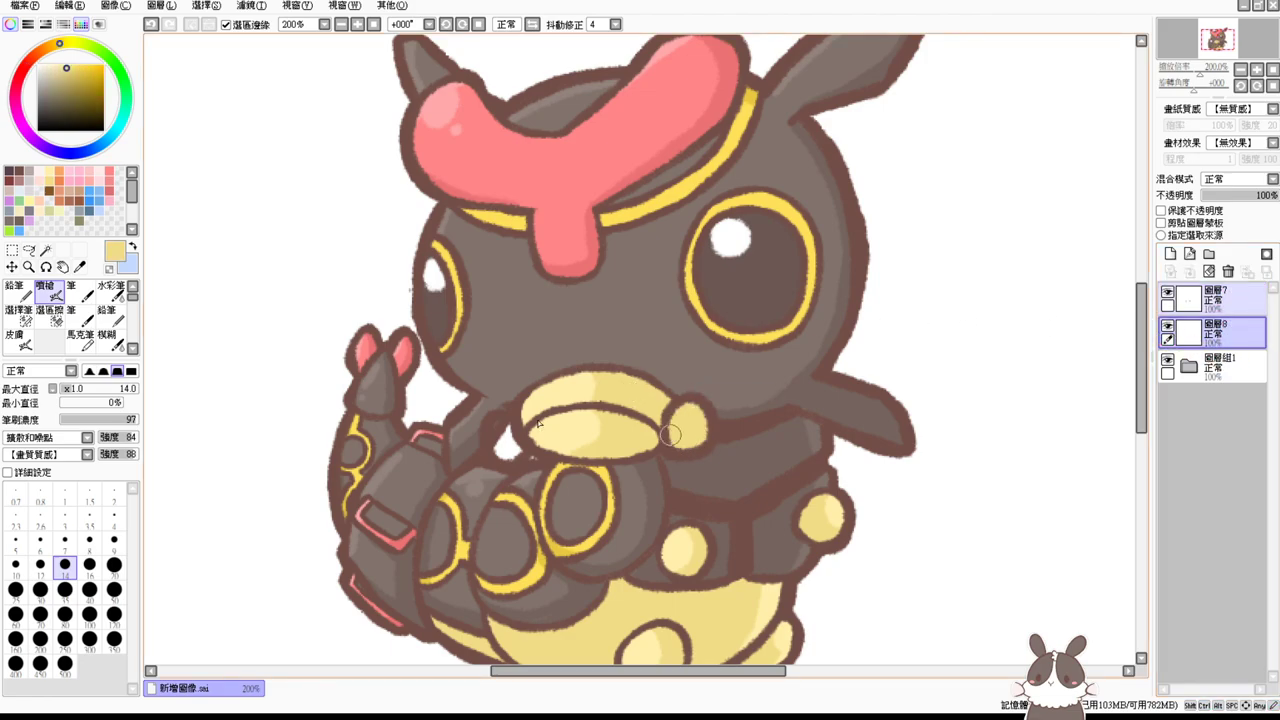
left_click(560, 388, "alt")
mouse_move(507, 432)
left_mouse_down()
mouse_move(500, 445)
mouse_move(495, 425)
mouse_move(512, 444)
left_mouse_up()
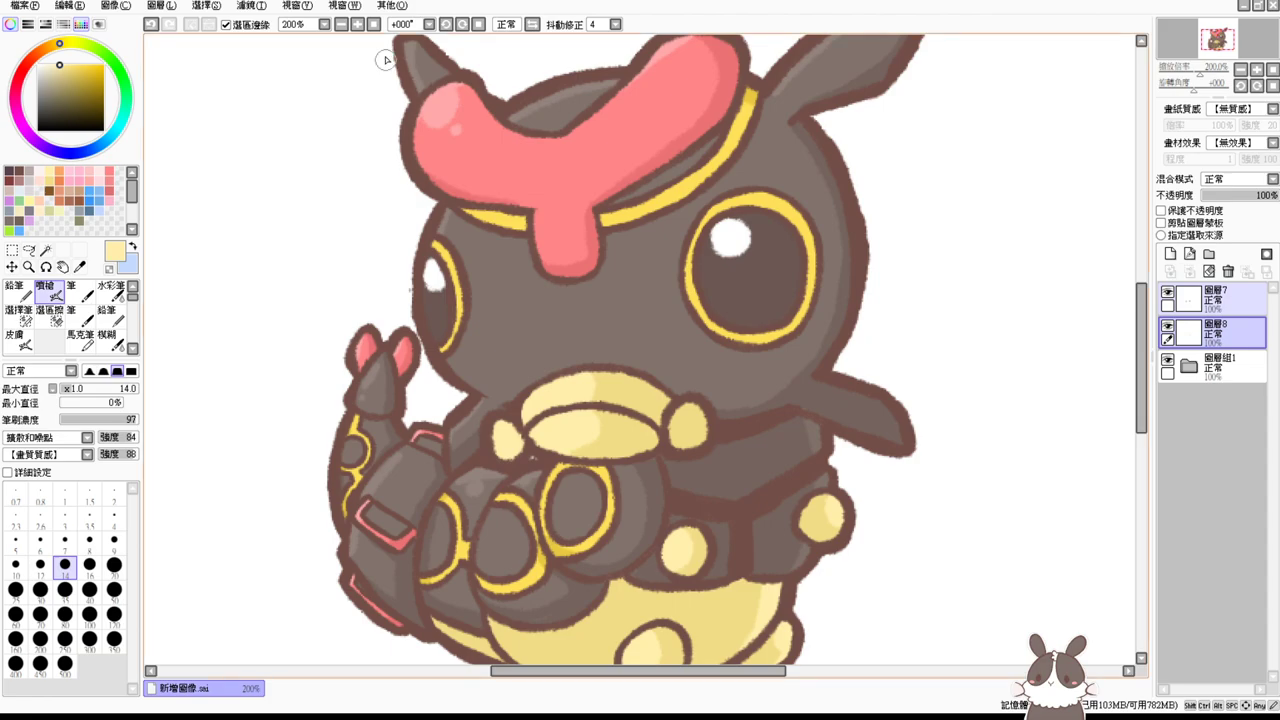
left_click(373, 24)
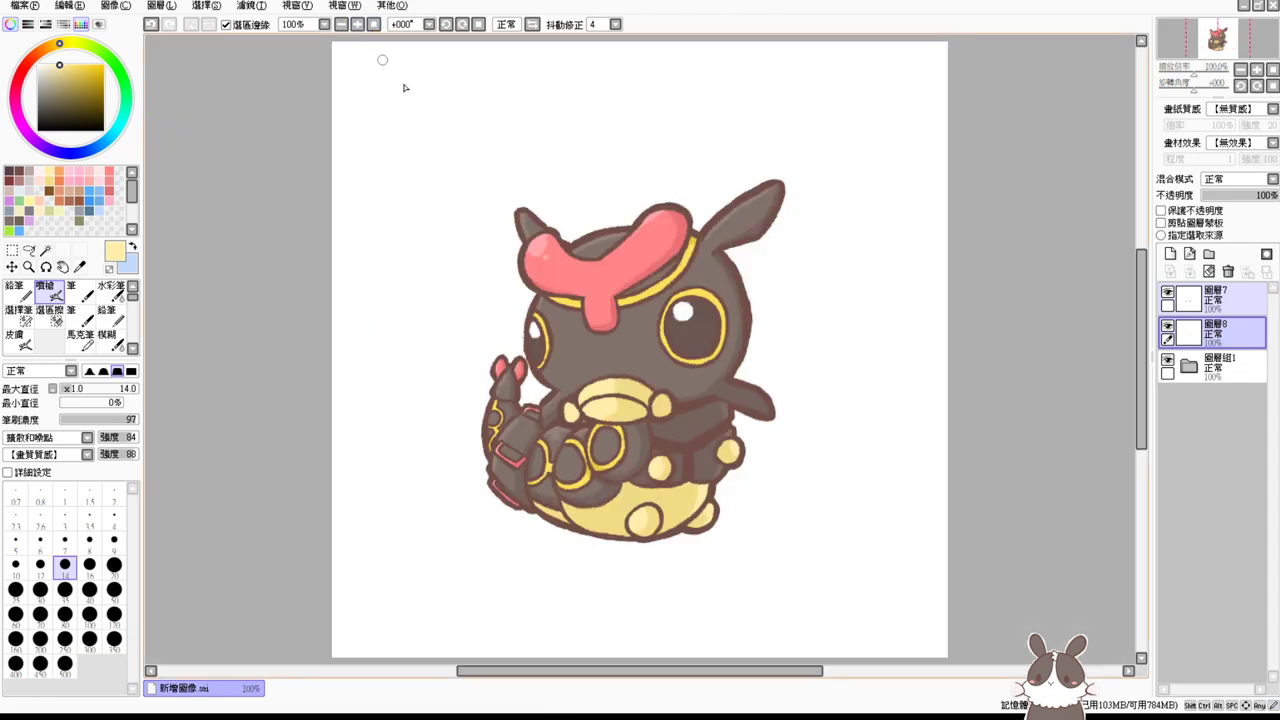
Step: Draw short brown detail lines across both yellow mouthparts on 圖層8 at brush size 13
left_click(1222, 328)
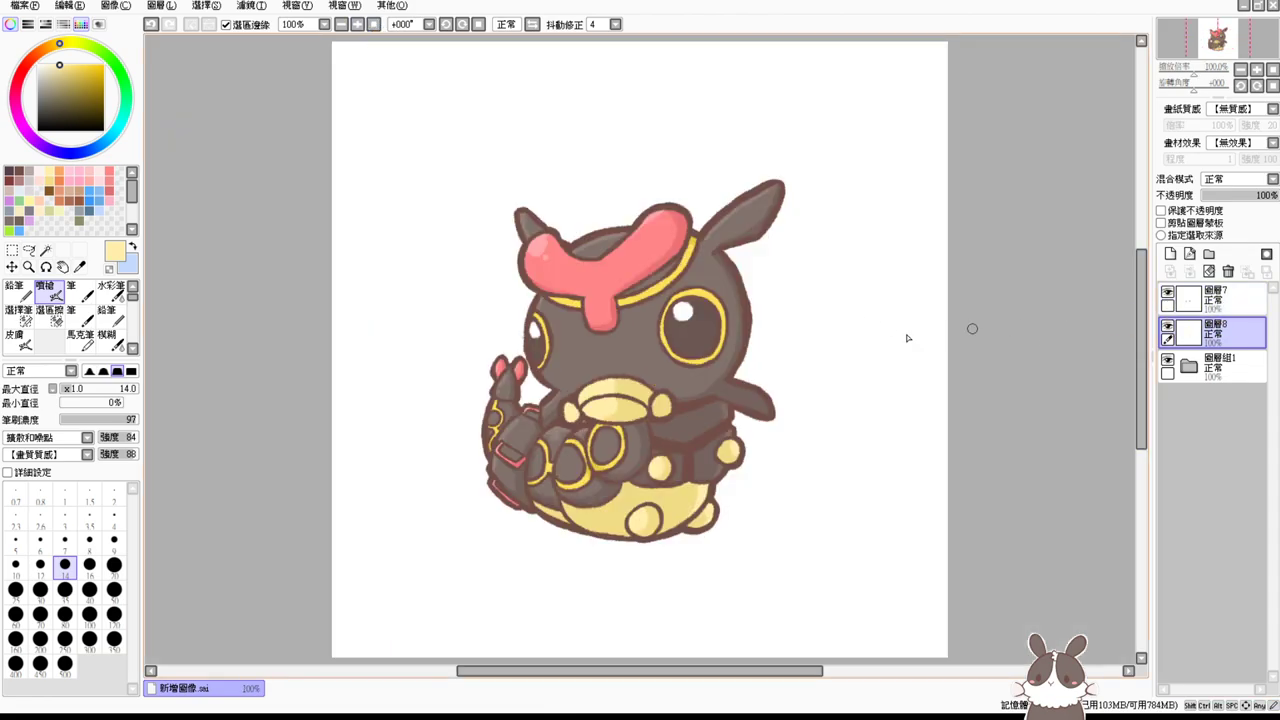
left_click(746, 293, "alt")
left_click_drag(712, 346, 702, 348)
left_click_drag(660, 393, 662, 421)
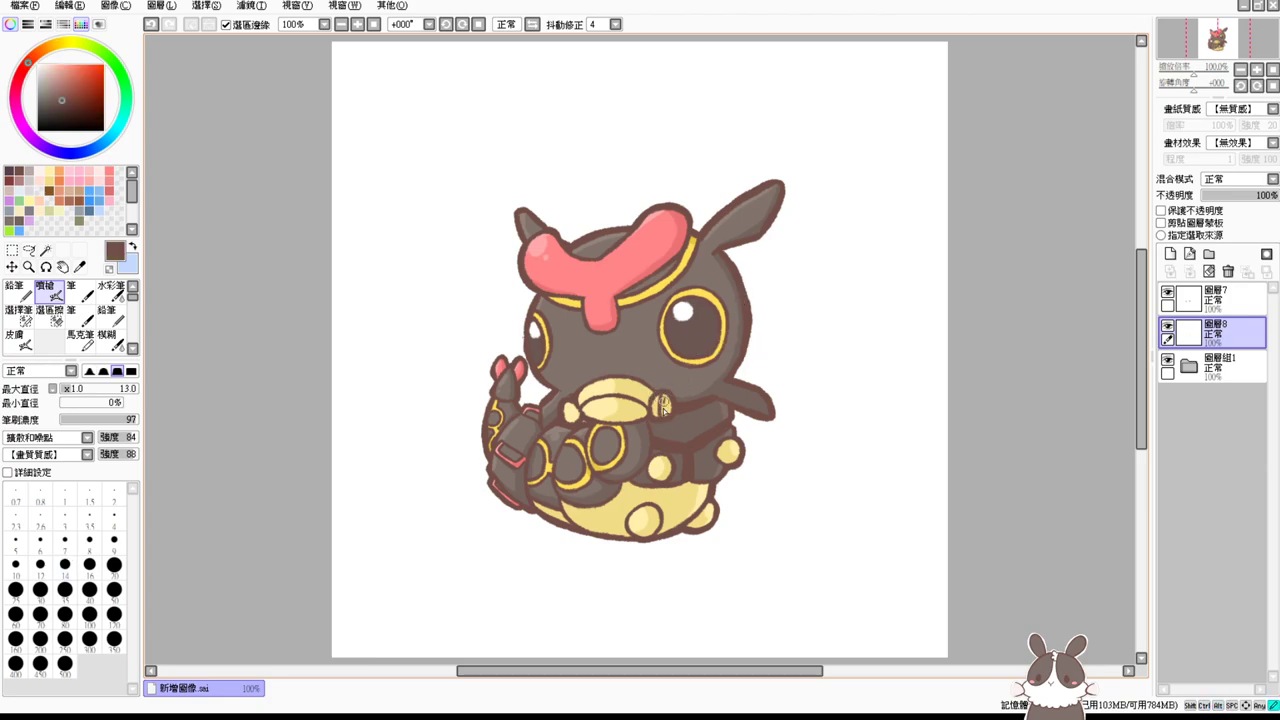
key("ctrl+z")
left_click_drag(567, 402, 576, 424)
key("ctrl+z")
left_click_drag(661, 396, 666, 414)
Step: Create a new layer group and move 圖層7 and 圖層8 into it
left_click(1228, 298)
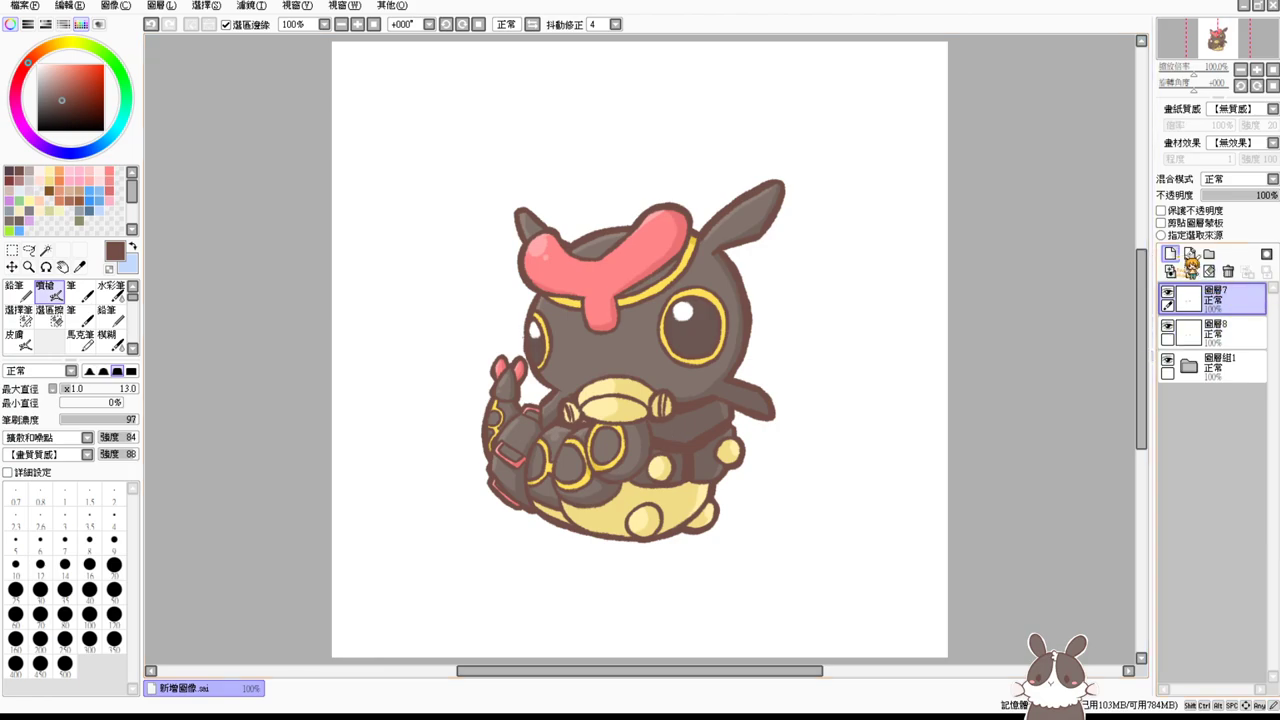
left_click(1210, 255)
left_click_drag(1241, 334, 1240, 302)
left_click_drag(1247, 364, 1245, 350)
Step: Compare the character with and without the mouthparts in 圖層組2, leaving the group collapsed and hidden
left_click(1168, 292)
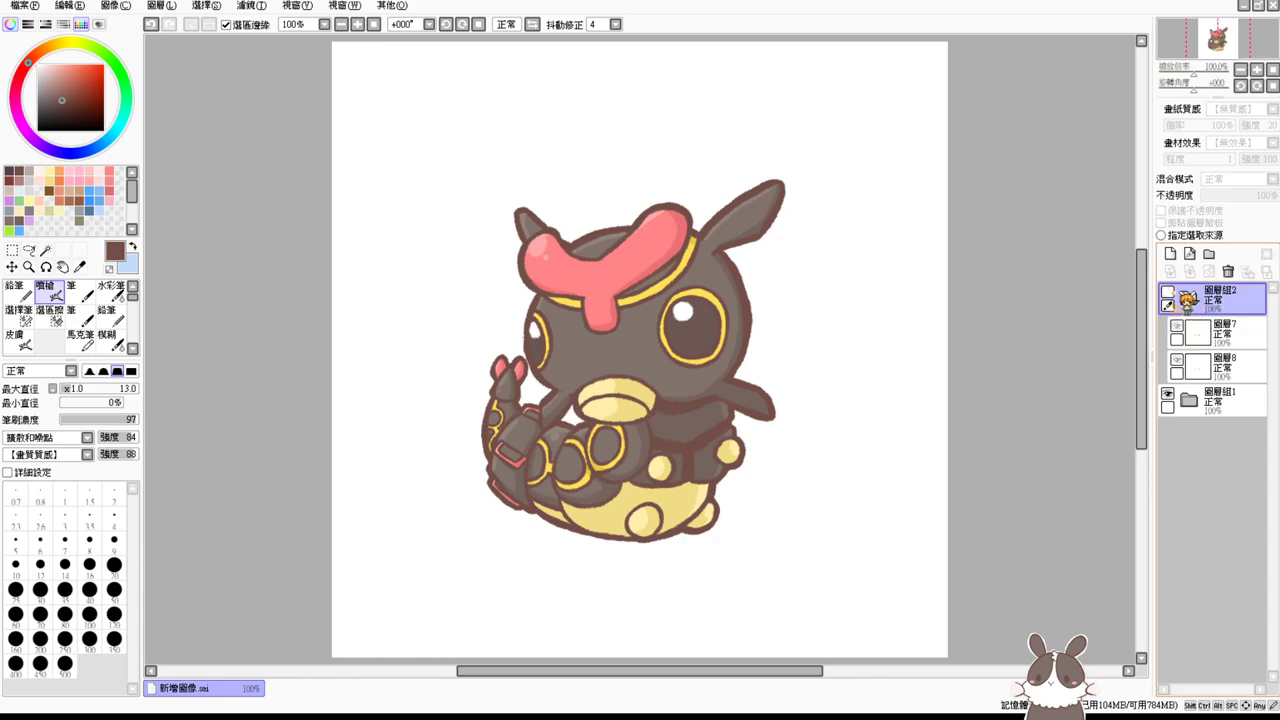
left_click(1170, 292)
left_click(1170, 292)
left_click(1170, 292)
left_click(1170, 292)
left_click(1168, 292)
left_click(1168, 292)
left_click(1168, 292)
left_click(1168, 292)
left_click(1168, 292)
left_click(1168, 292)
left_click(1168, 292)
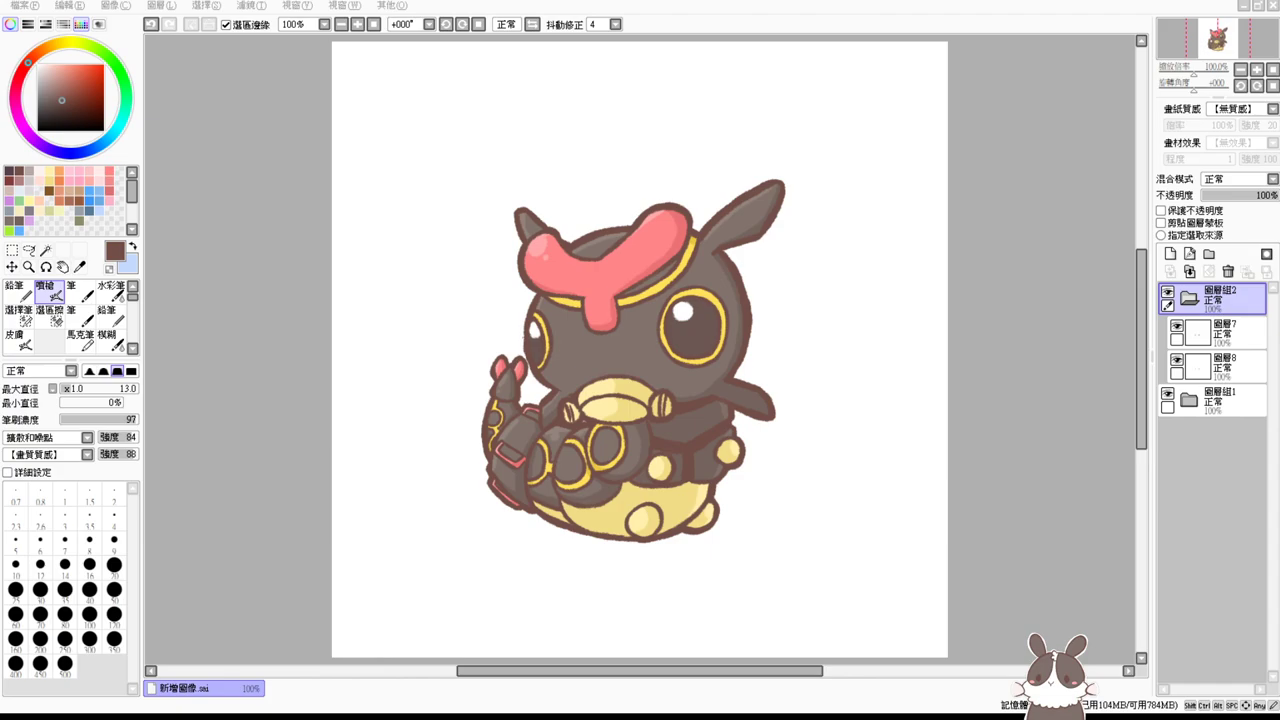
left_click(1189, 298)
left_click(1170, 291)
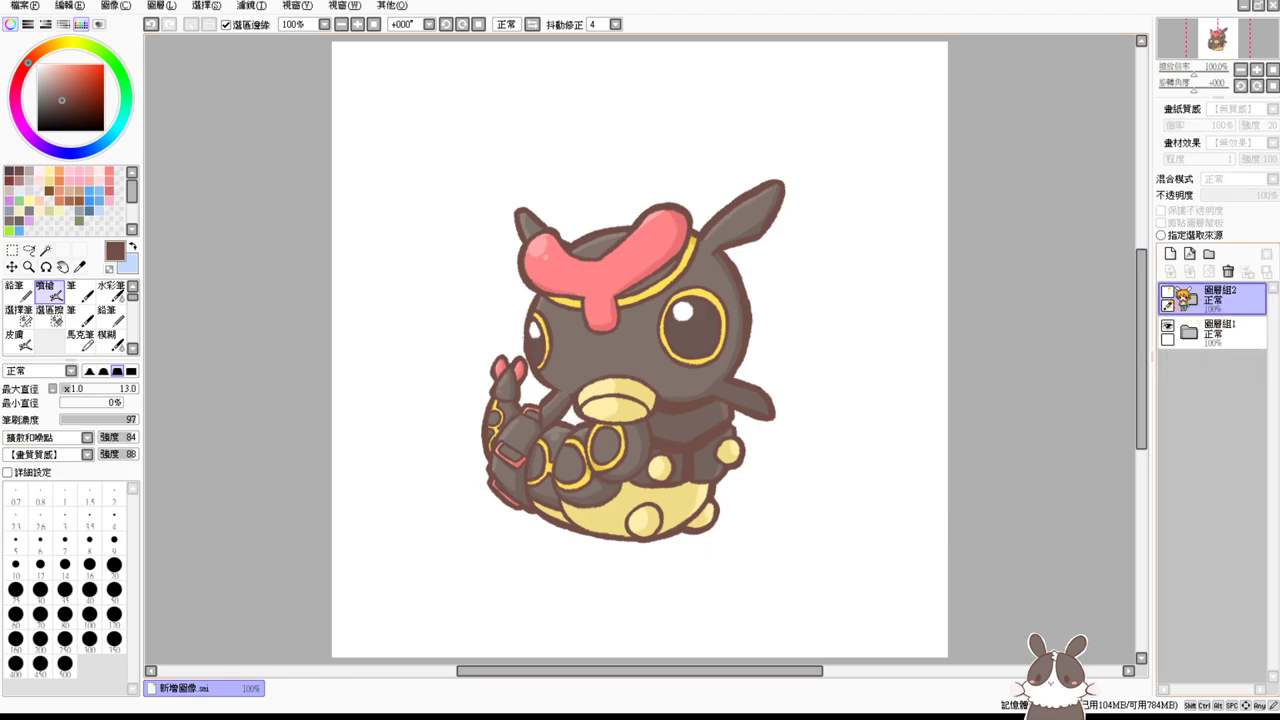
Step: Add a new layer group with a layer inside and outline a fang at each mouth corner in brown at brush size 11
key("ctrl+plus")
key("ctrl+plus")
key("ctrl+plus")
left_click_drag(959, 421, 938, 356)
left_click(1209, 253)
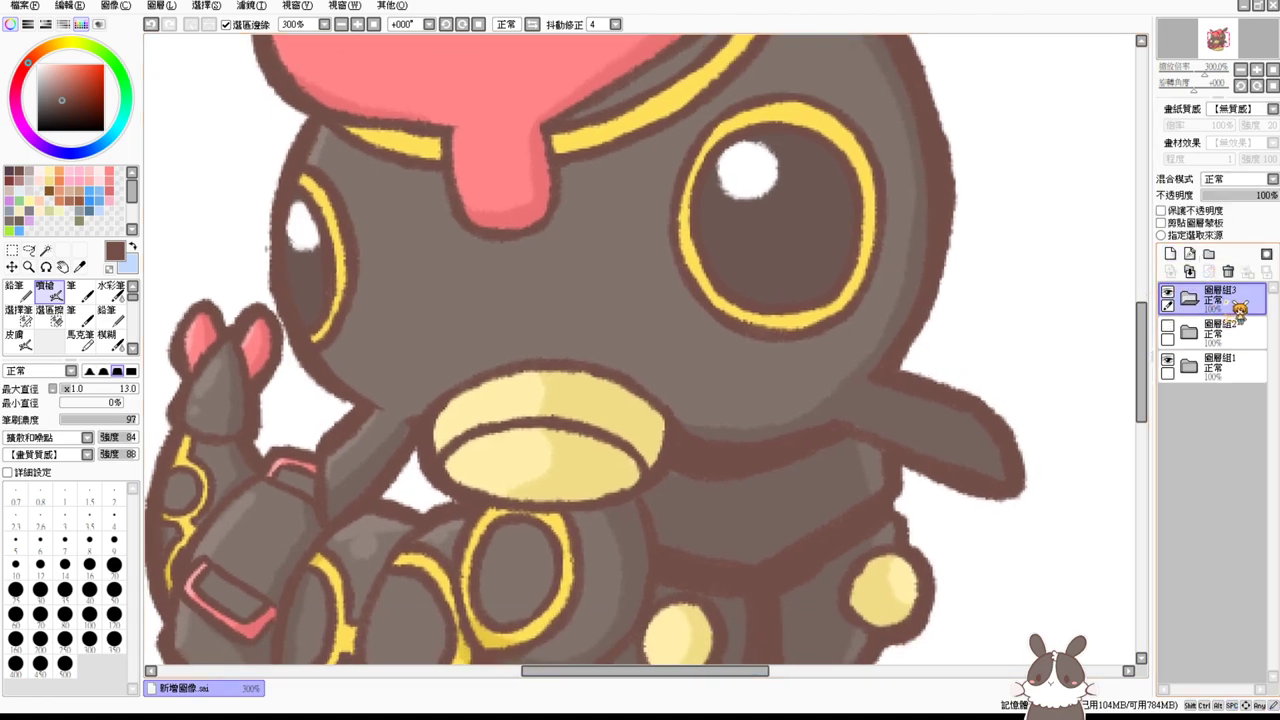
left_click(1170, 253)
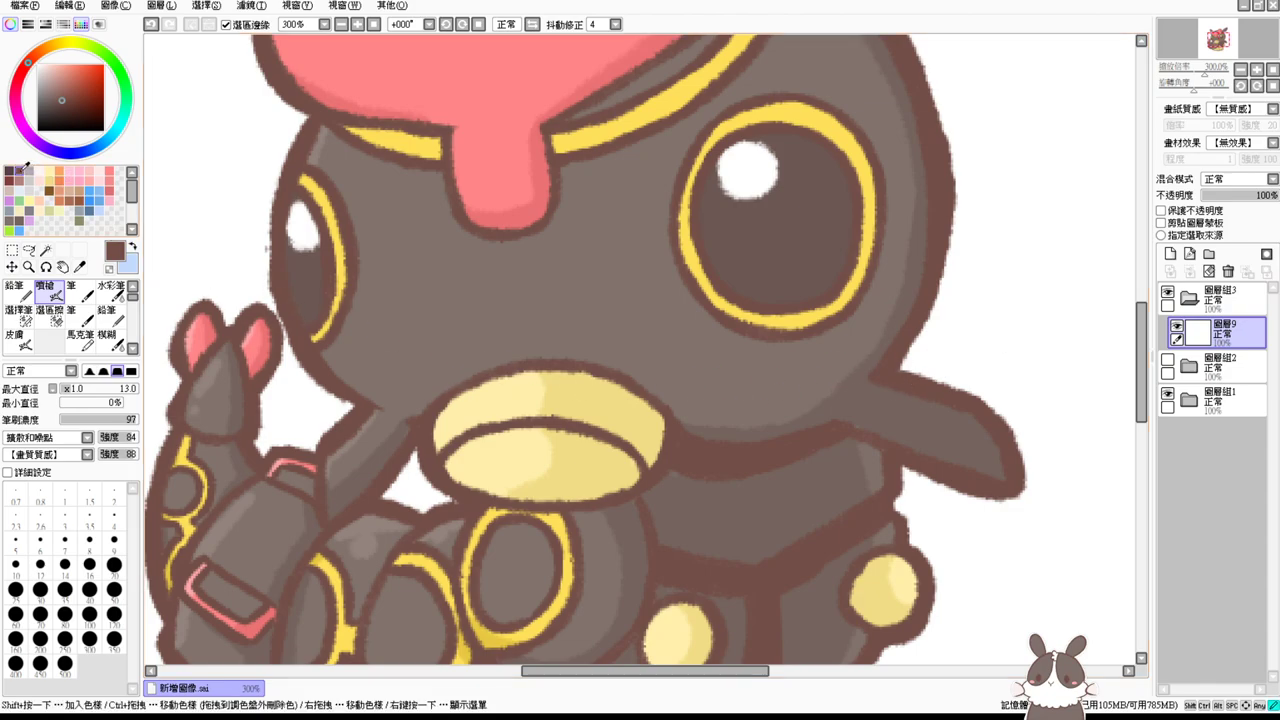
mouse_move(416, 430)
left_mouse_down()
mouse_move(372, 418)
mouse_move(369, 434)
mouse_move(425, 479)
mouse_move(466, 474)
left_mouse_up()
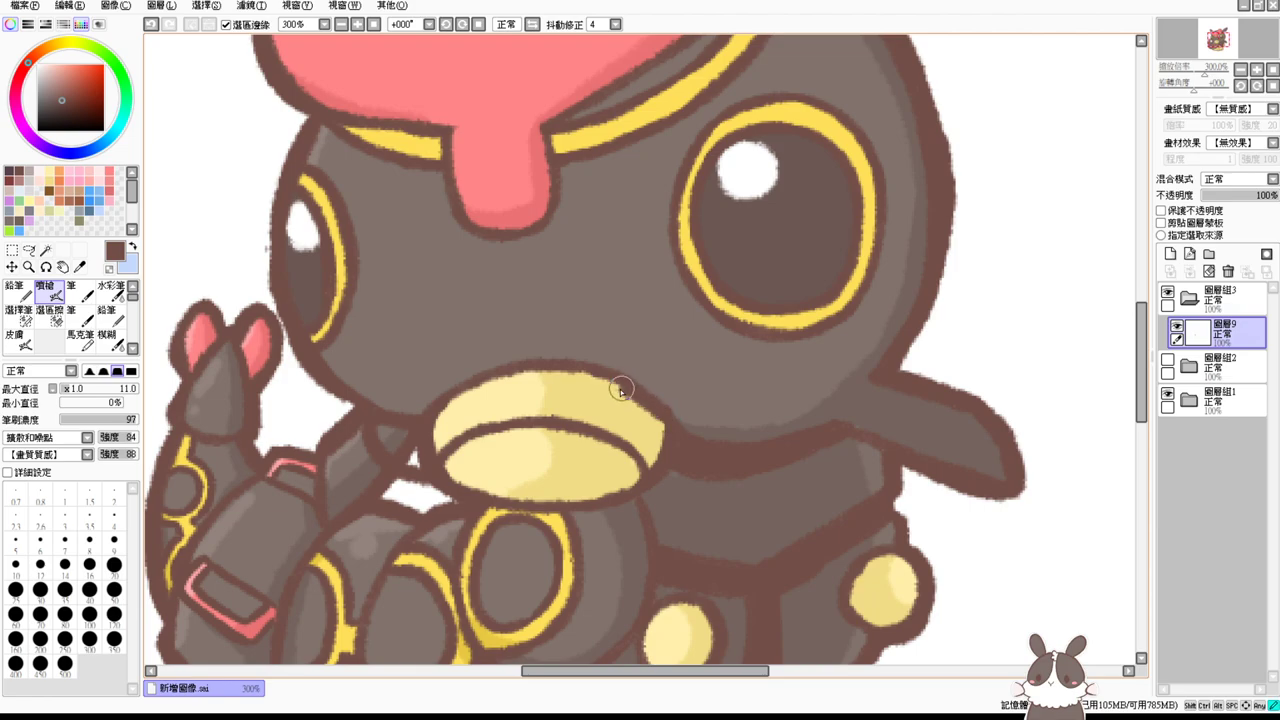
left_click_drag(617, 383, 630, 452)
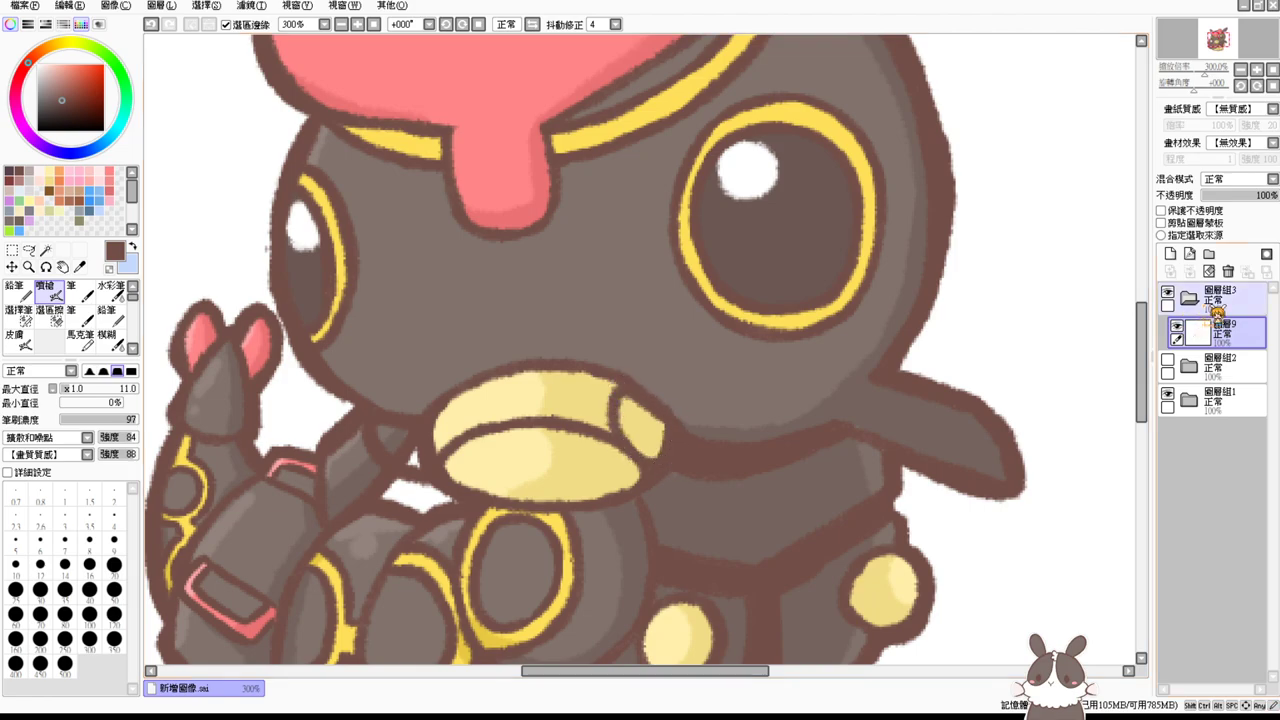
Step: Add a layer below 圖層9 and fill both fangs with white at brush size 8
left_click(1170, 254)
left_click_drag(1248, 345, 1252, 380)
left_click(64, 88)
left_click_drag(62, 93, 20, 10)
mouse_move(416, 418)
left_mouse_down("ctrl+alt")
mouse_move(391, 450)
mouse_move(420, 452)
left_mouse_up("ctrl+alt")
mouse_move(627, 408)
left_mouse_down()
mouse_move(638, 445)
mouse_move(667, 440)
mouse_move(644, 440)
left_mouse_up()
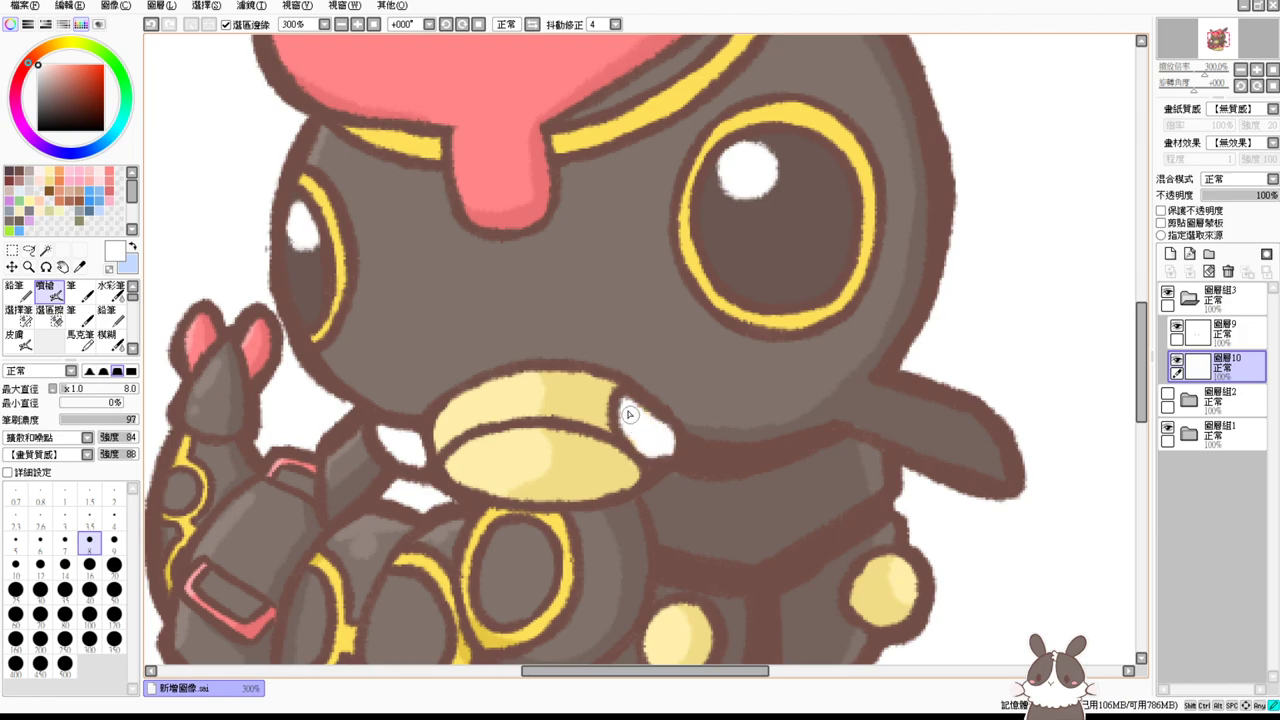
left_click(372, 25)
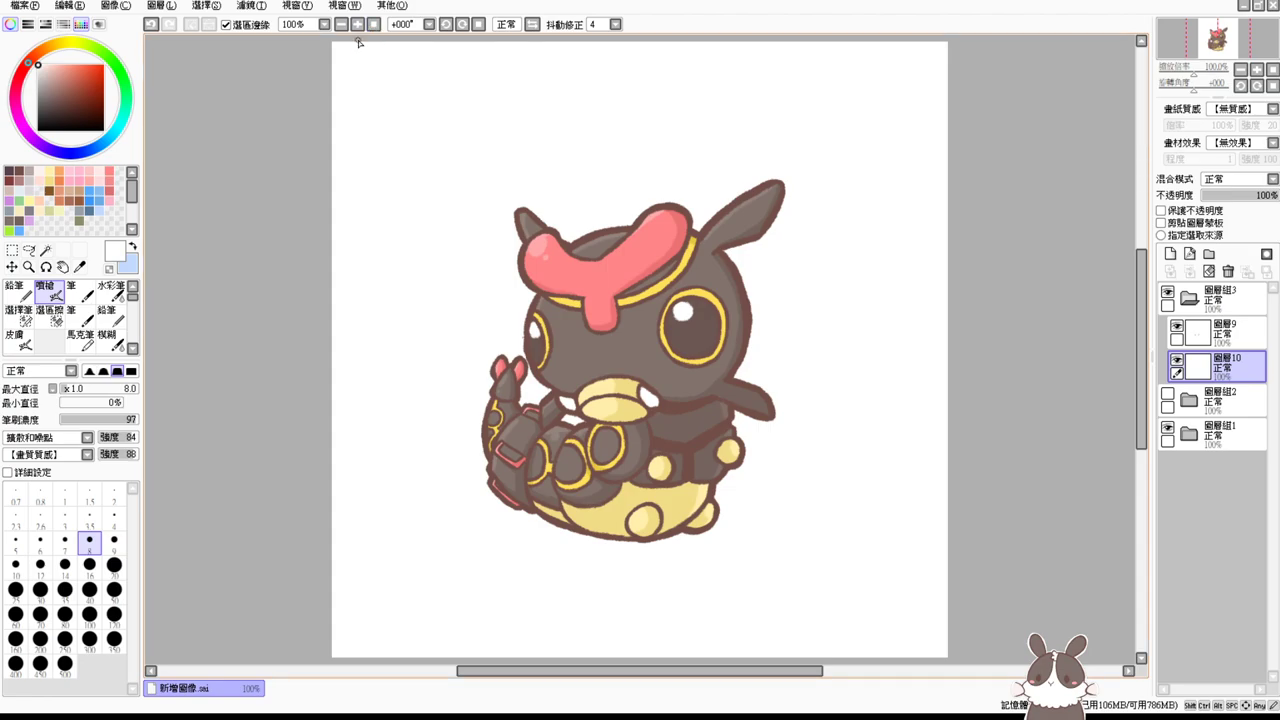
Step: Protect the opacity of 圖層10 and recolour the white fangs pale cream
left_click(1165, 211)
left_click(50, 170)
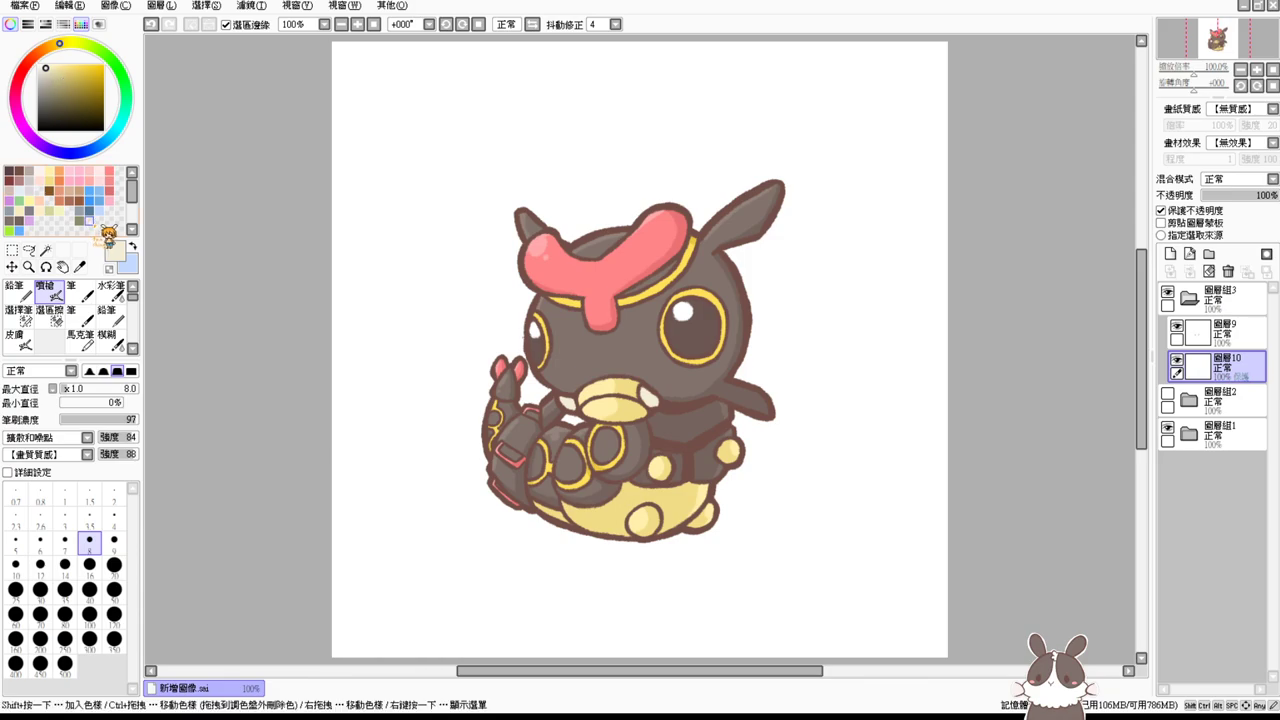
Step: Collapse and hide the fangs in 圖層組3 and show the mouthparts in 圖層組2 instead
left_click(1167, 290)
left_click(1189, 297)
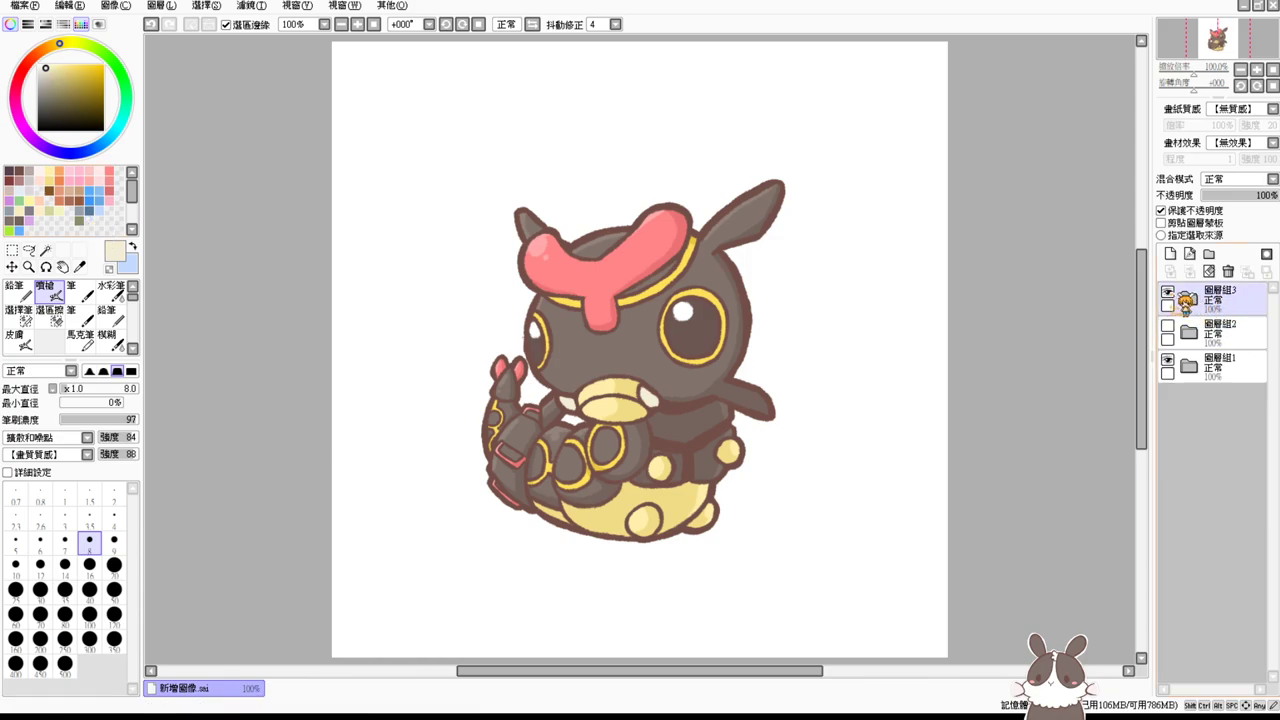
left_click(1185, 330)
left_click(1167, 325)
left_click(1180, 366)
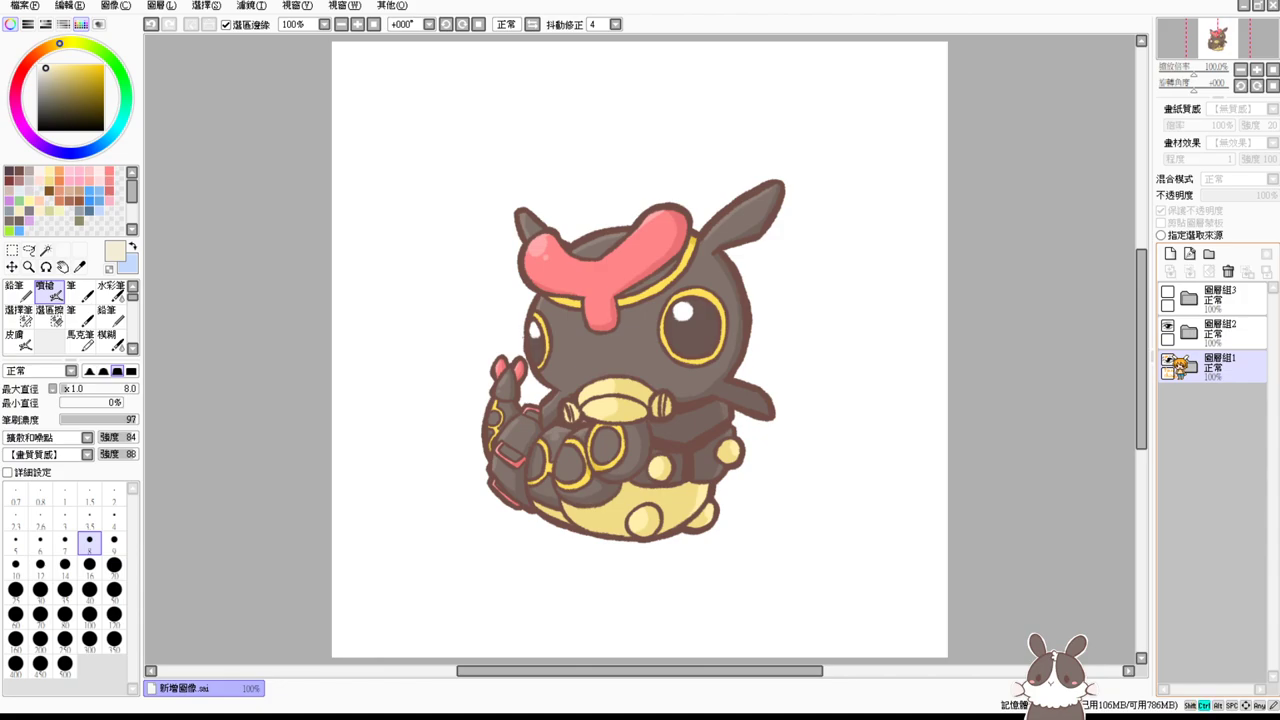
Step: Add a new layer group above 圖層組3 for another version of the mouthparts
key("ctrl+plus")
key("ctrl+plus")
key("ctrl+plus")
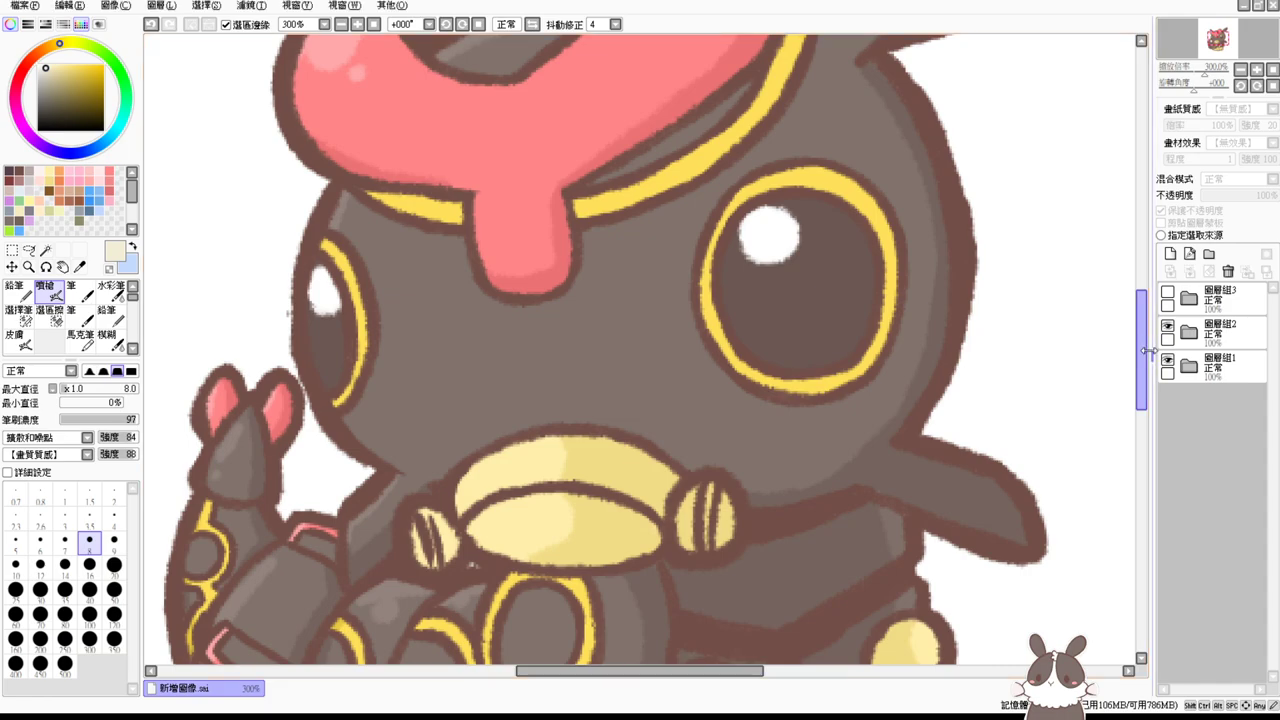
left_click_drag(1143, 368, 1144, 354)
scroll(1150, 355, "down", 1)
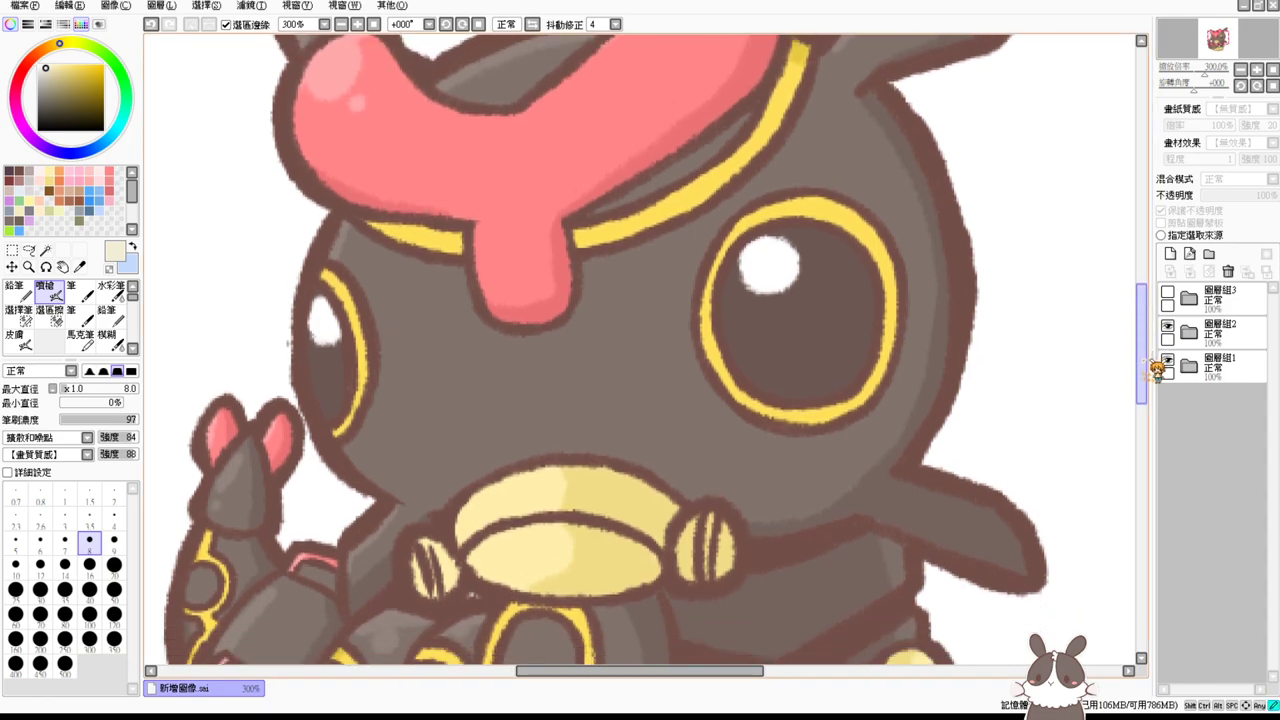
left_click(1230, 343)
left_click(1229, 340)
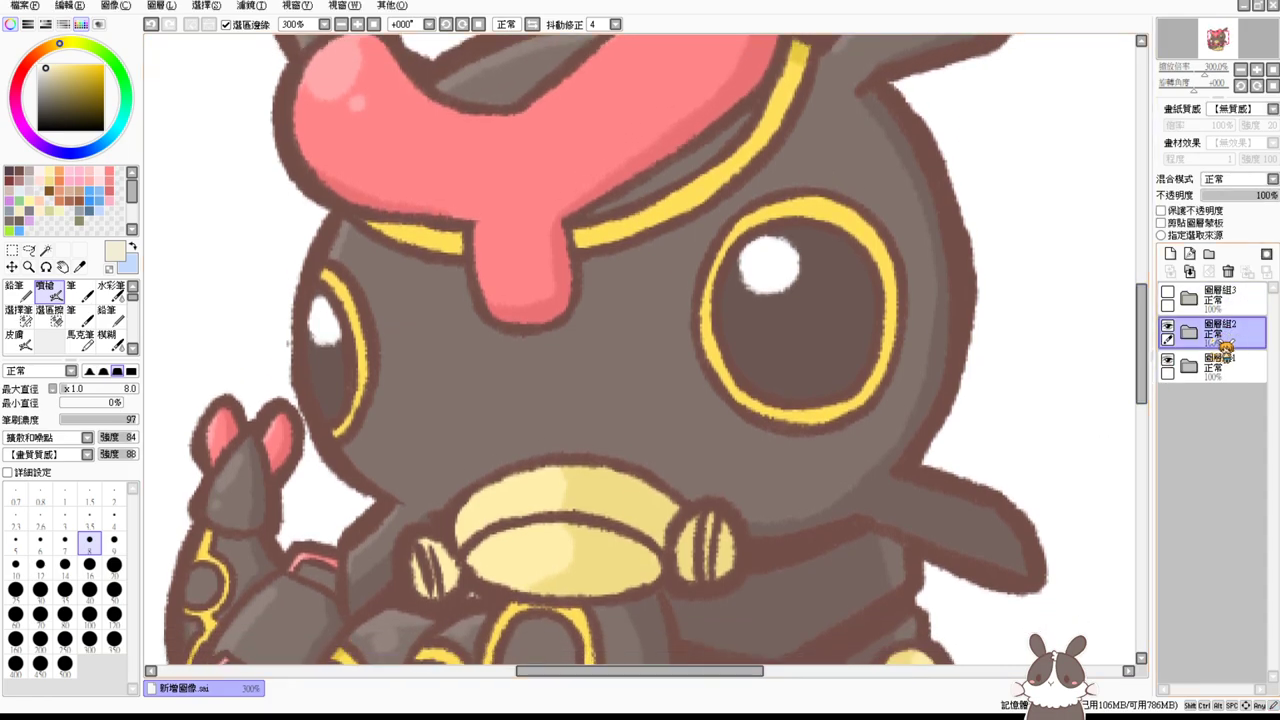
key("ctrl+plus")
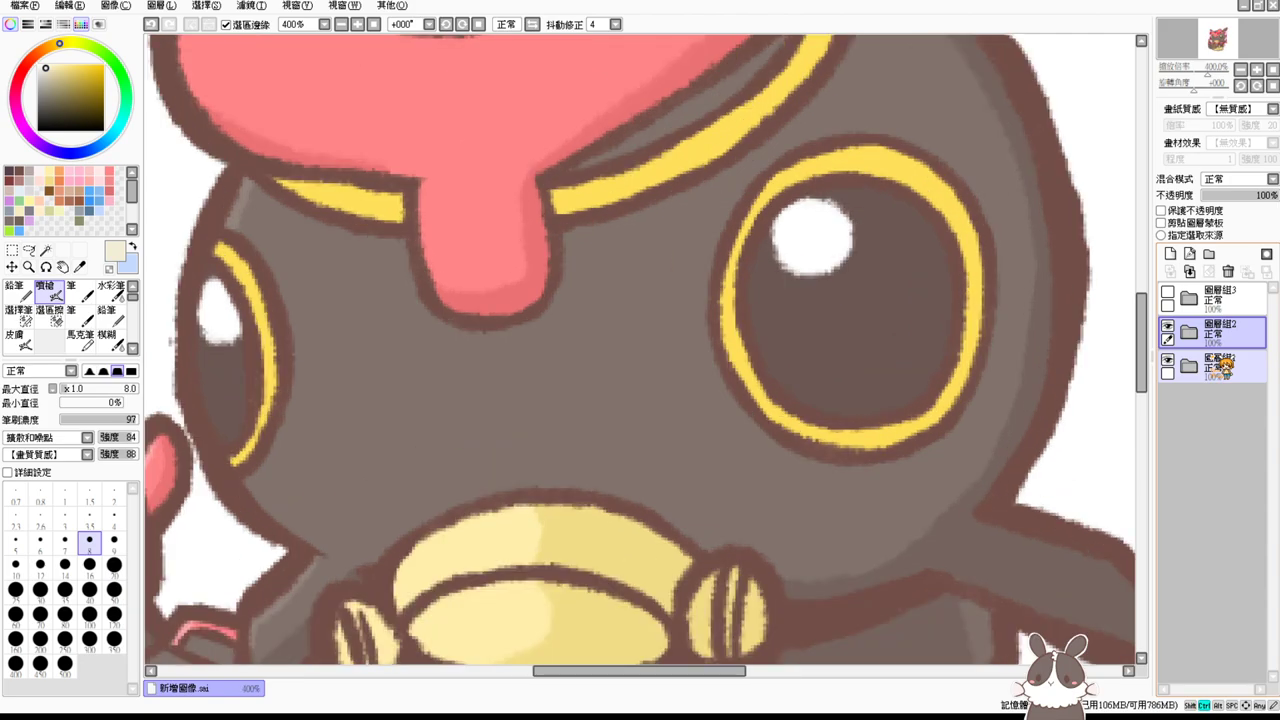
key("ctrl+minus")
left_click_drag(779, 443, 760, 364)
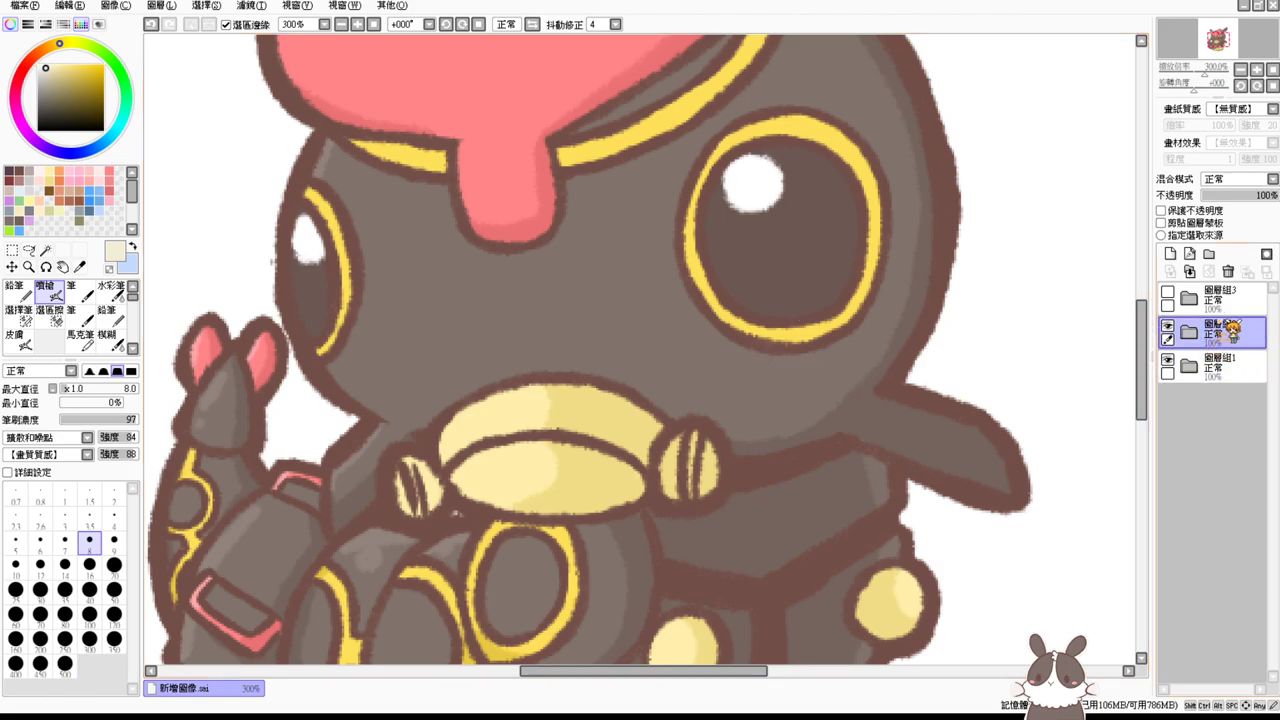
left_click_drag(1217, 320, 1224, 312)
left_click(1230, 314)
left_click(1210, 256)
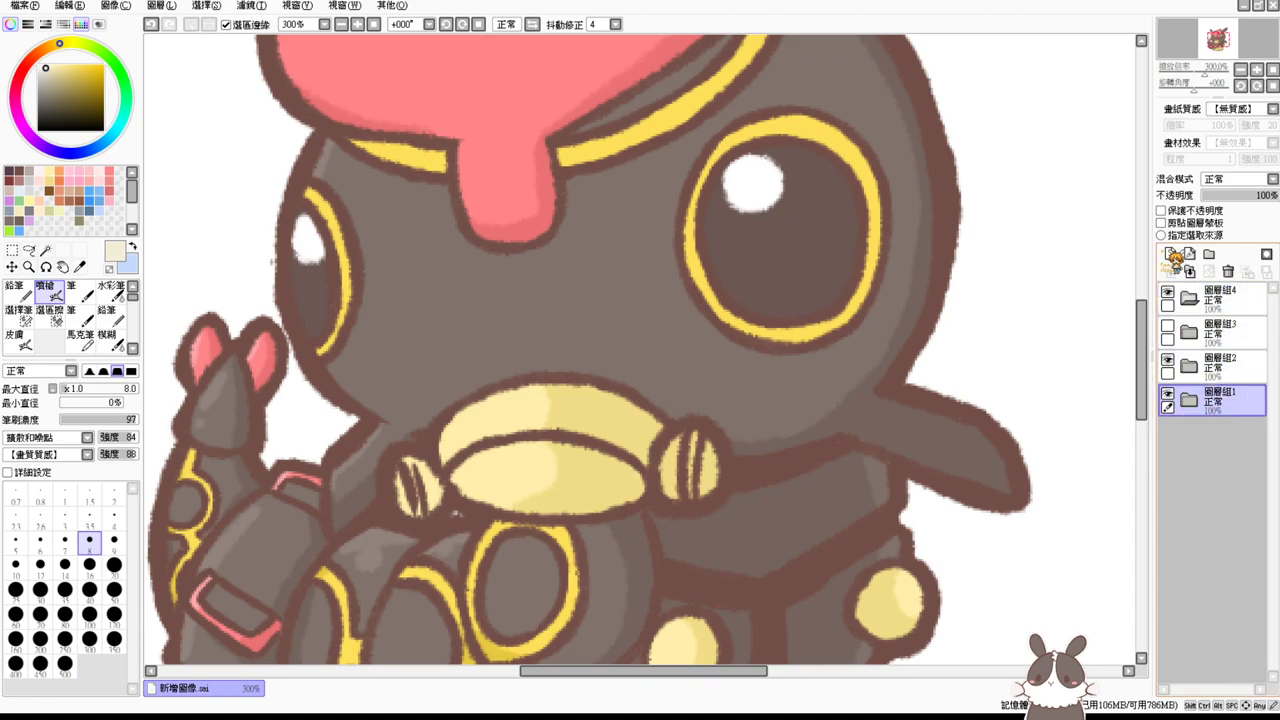
Step: Lower the opacity of 圖層組1 to 39% and 圖層組2 to 44%, and add a layer inside 圖層組4
left_click(1218, 396)
left_click_drag(1270, 195, 1242, 197)
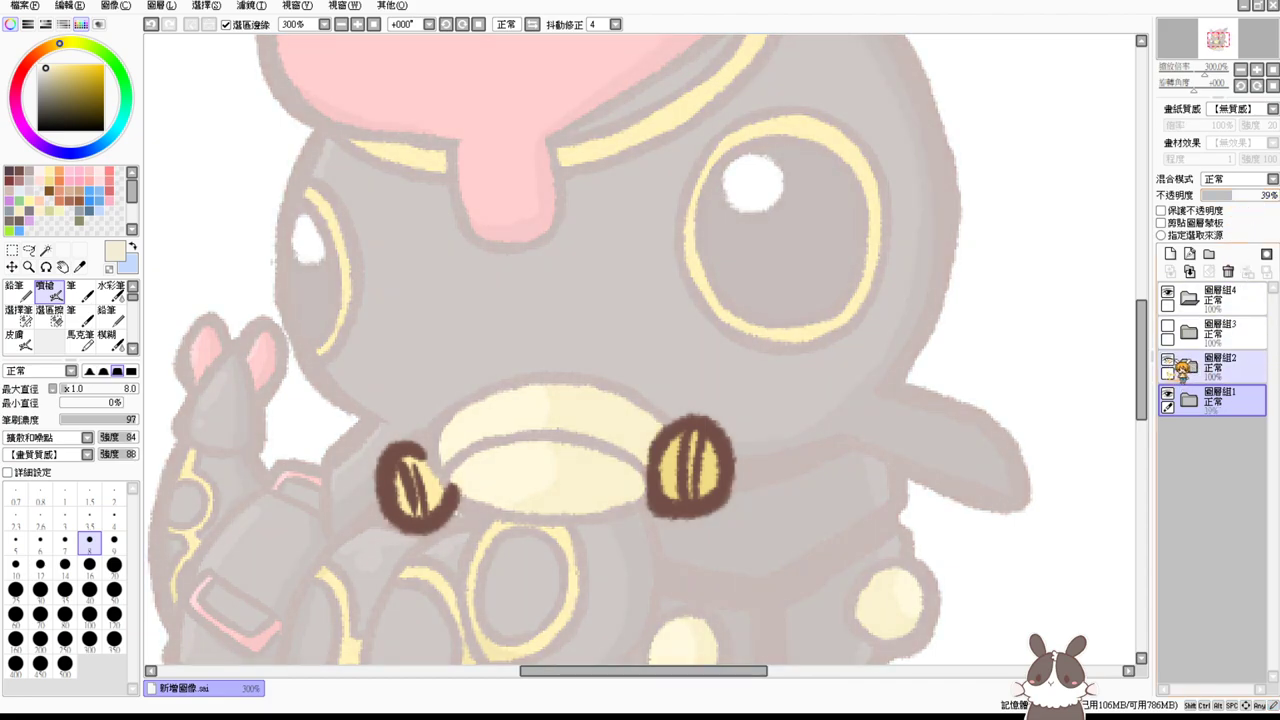
left_click(1185, 368)
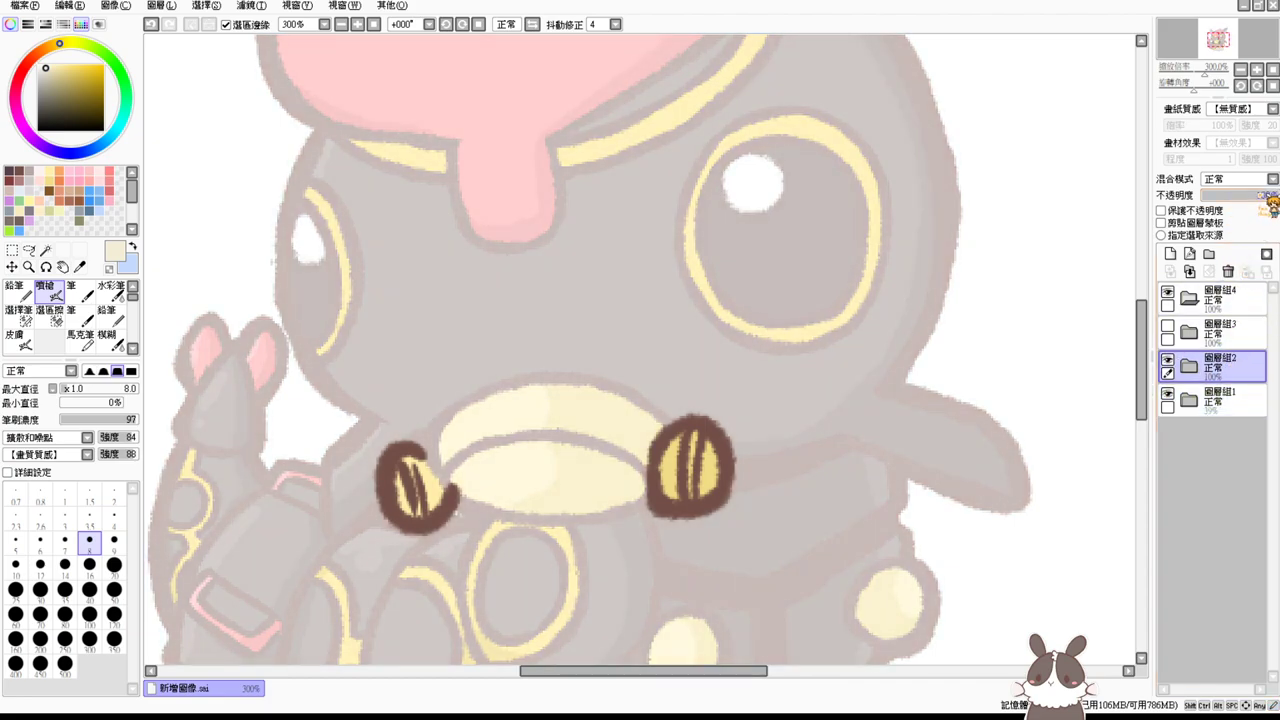
left_click_drag(1258, 200, 1250, 200)
left_click(1190, 298)
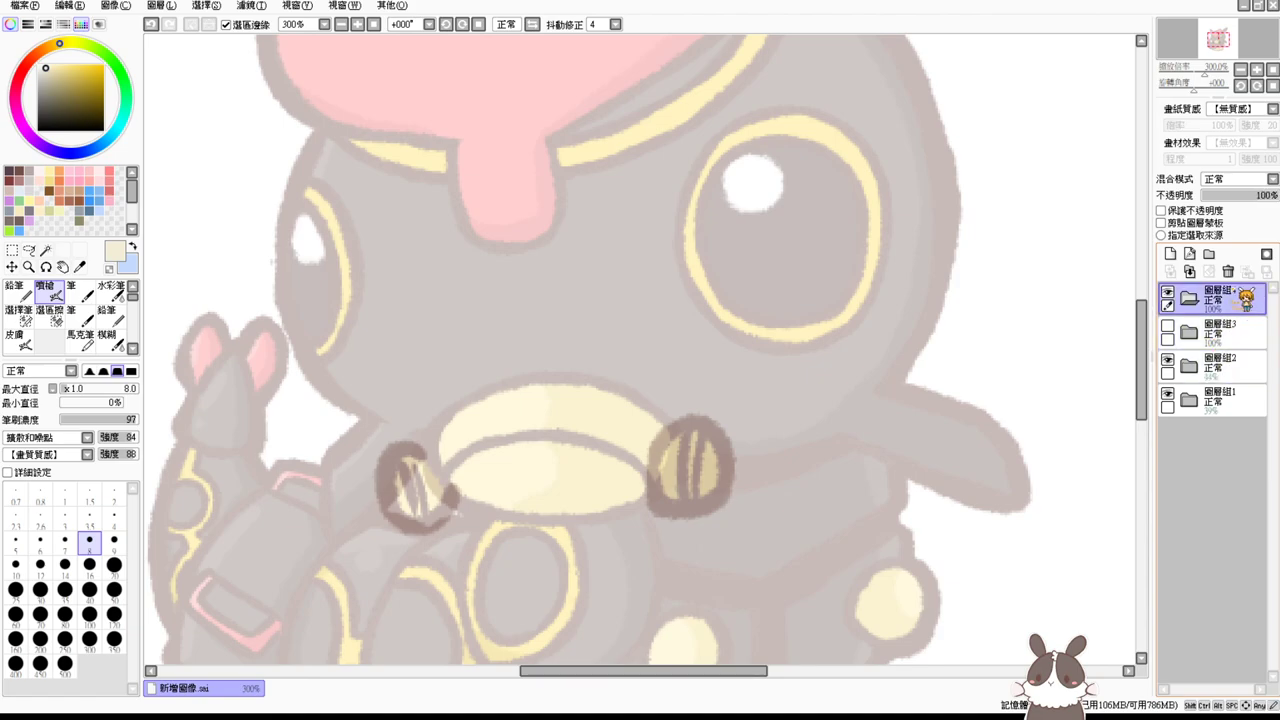
left_click(1171, 255)
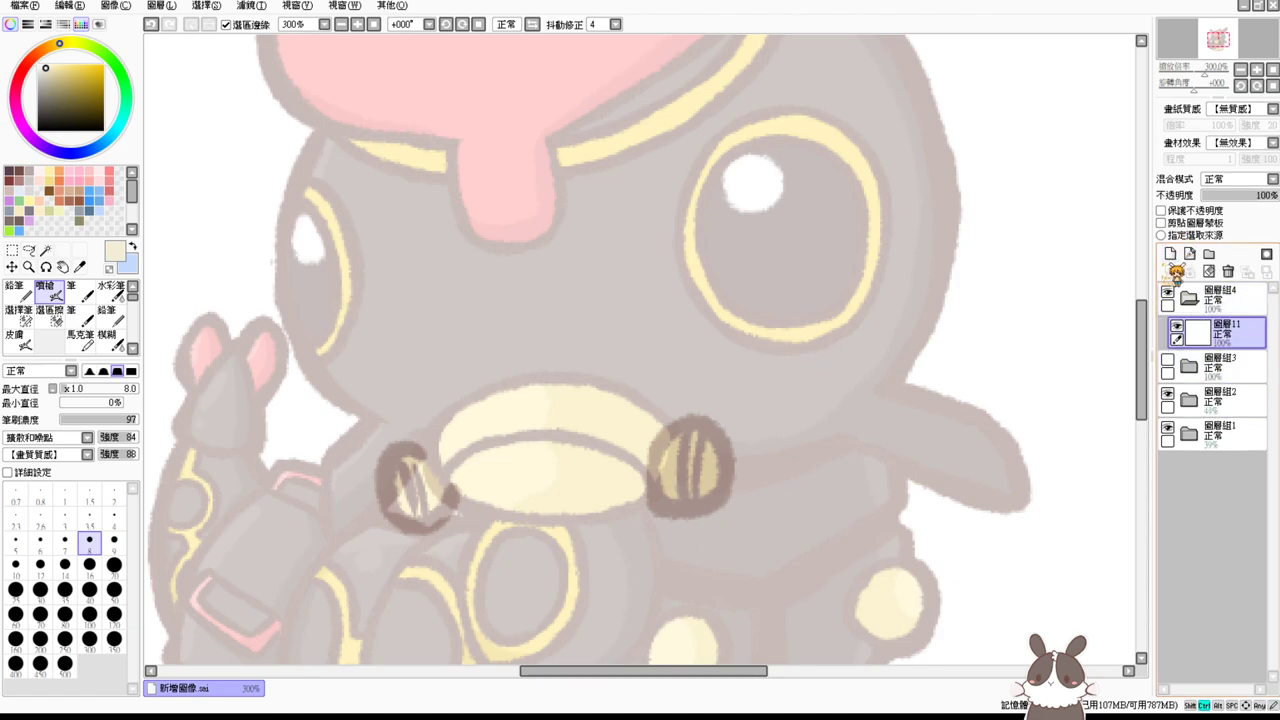
Step: Outline a rounder mouthpart at the mouth's right corner in brown at brush size 7, with two curved lines inside it
key("ctrl+plus")
left_click_drag(885, 447, 909, 321)
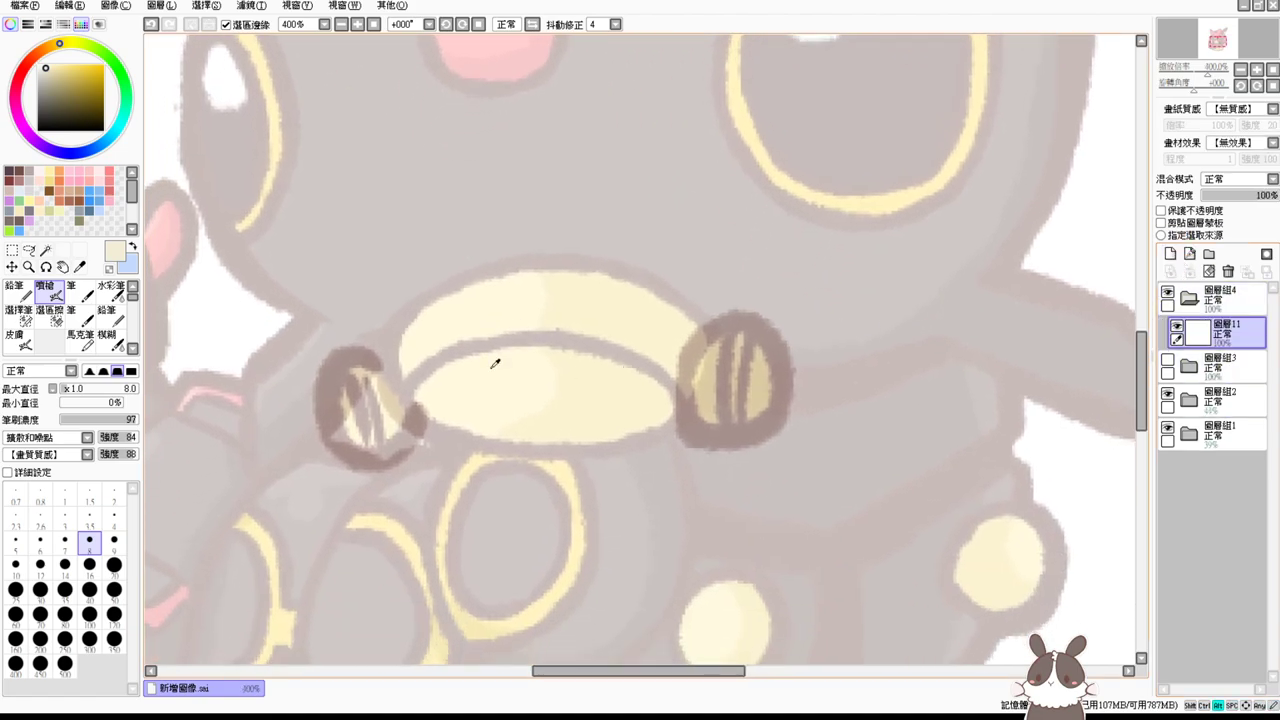
left_click_drag(504, 400, 499, 405)
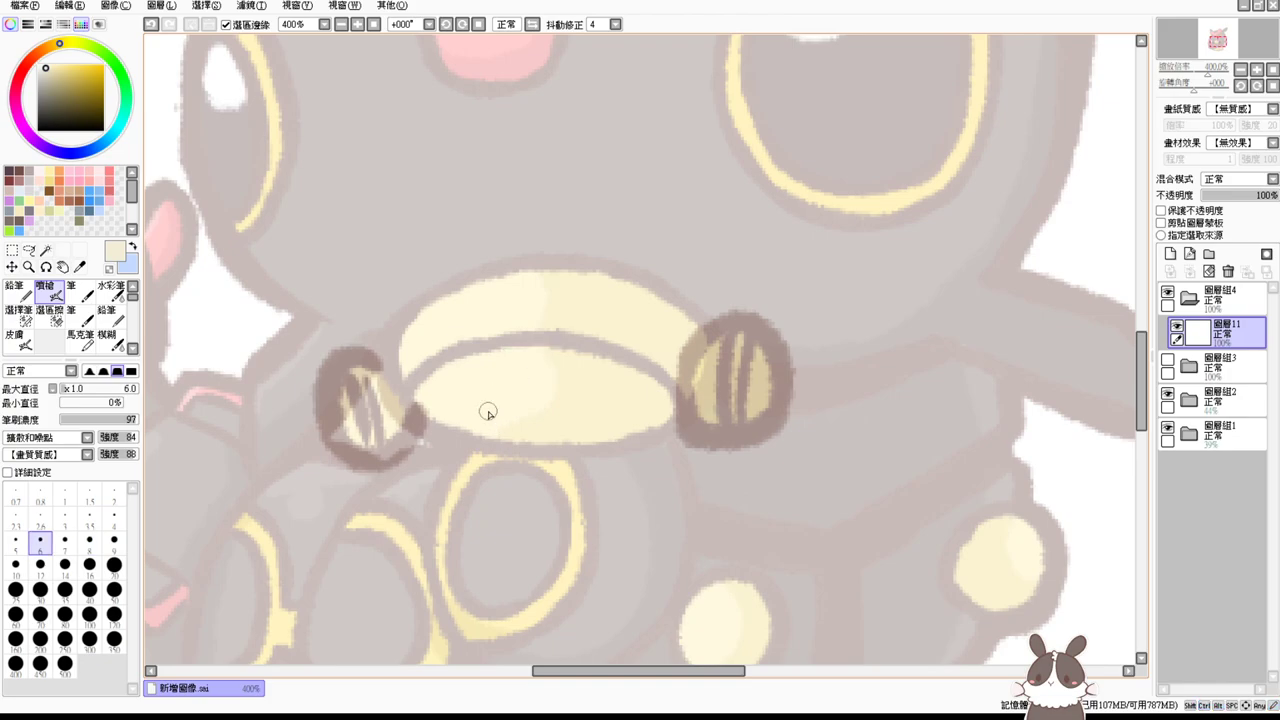
left_click(18, 170)
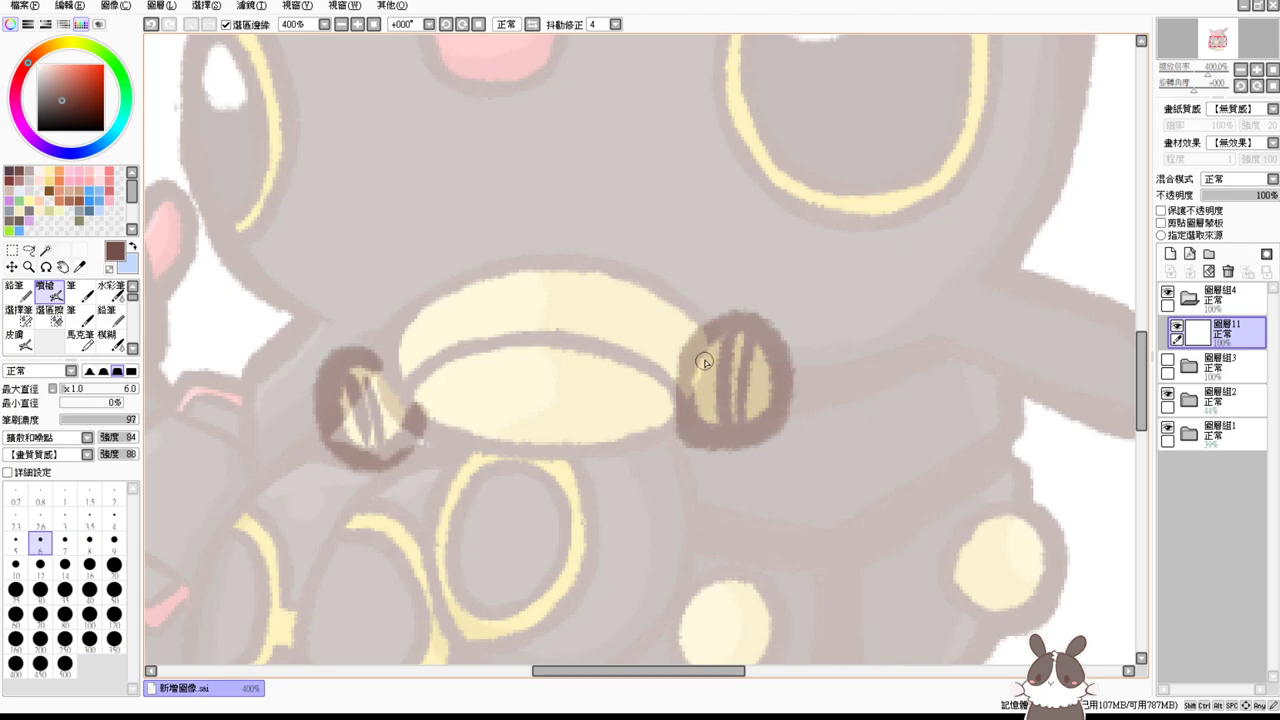
mouse_move(702, 341)
left_mouse_down()
mouse_move(716, 373)
mouse_move(702, 341)
mouse_move(698, 424)
left_mouse_up()
key("ctrl+z")
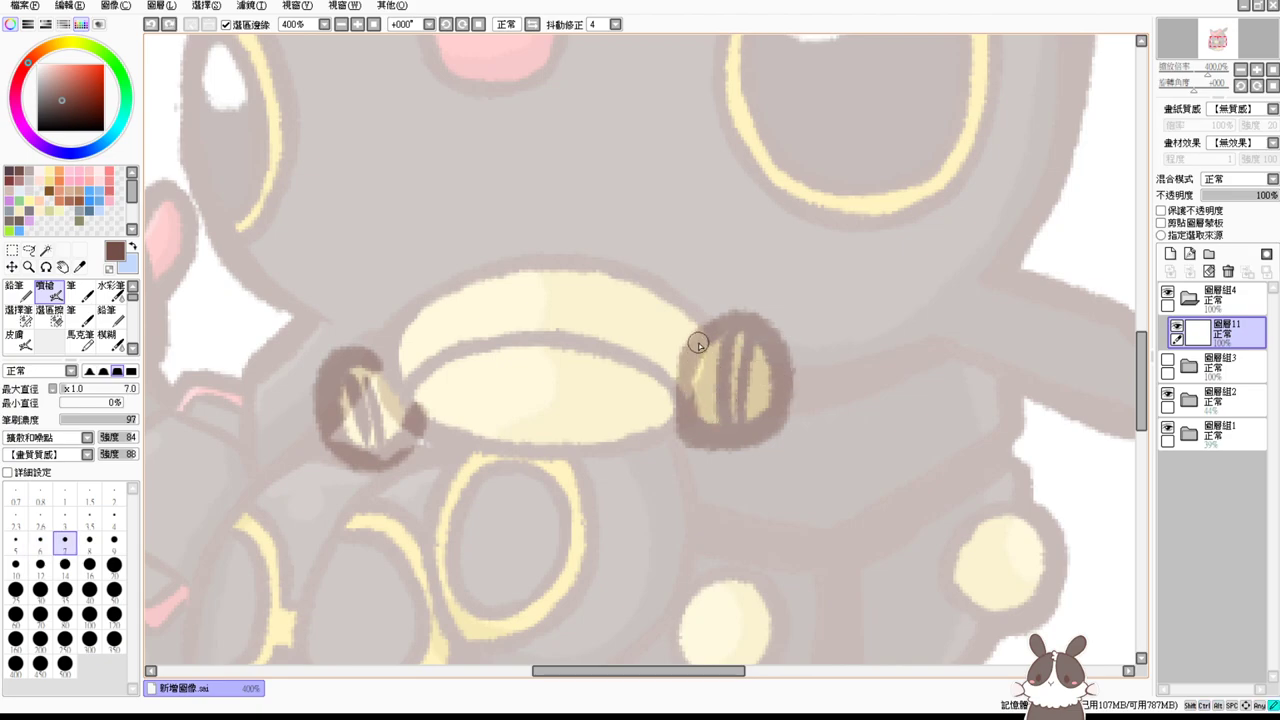
left_click_drag(699, 342, 718, 435)
key("ctrl+z")
left_click_drag(697, 344, 716, 431)
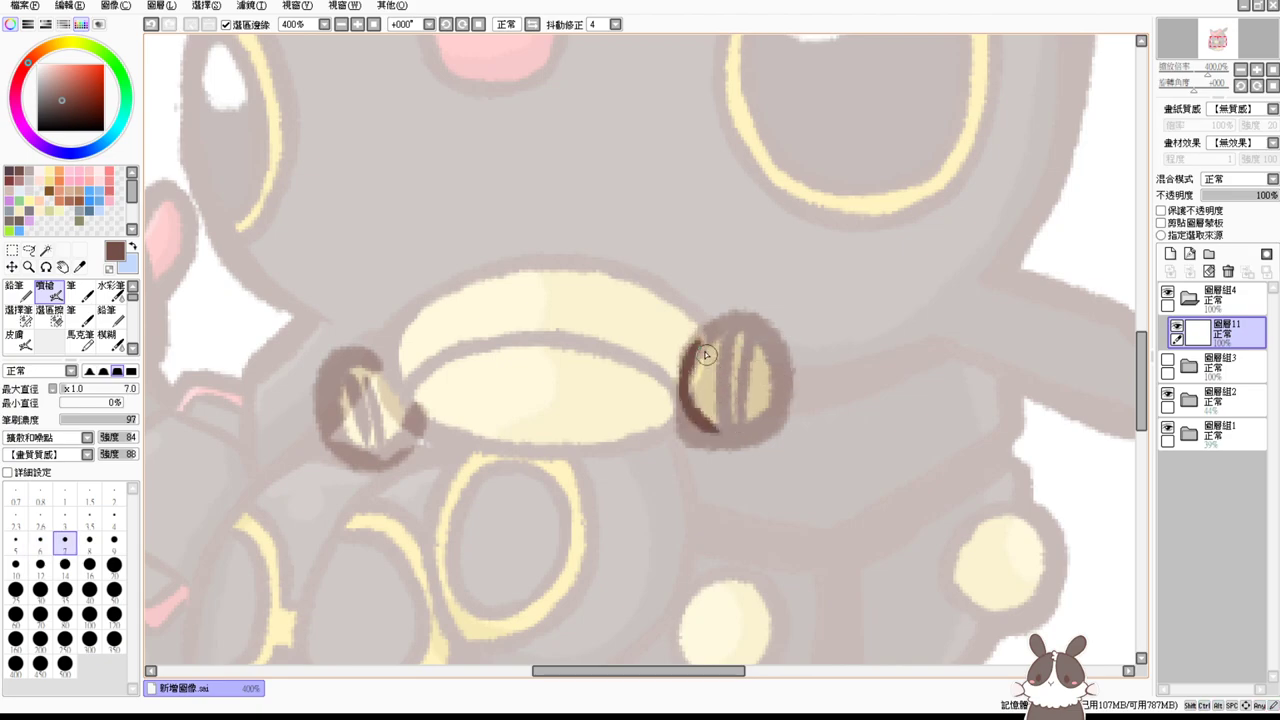
key("ctrl+z")
left_click_drag(700, 336, 714, 432)
key("ctrl+z")
left_click_drag(718, 326, 710, 440)
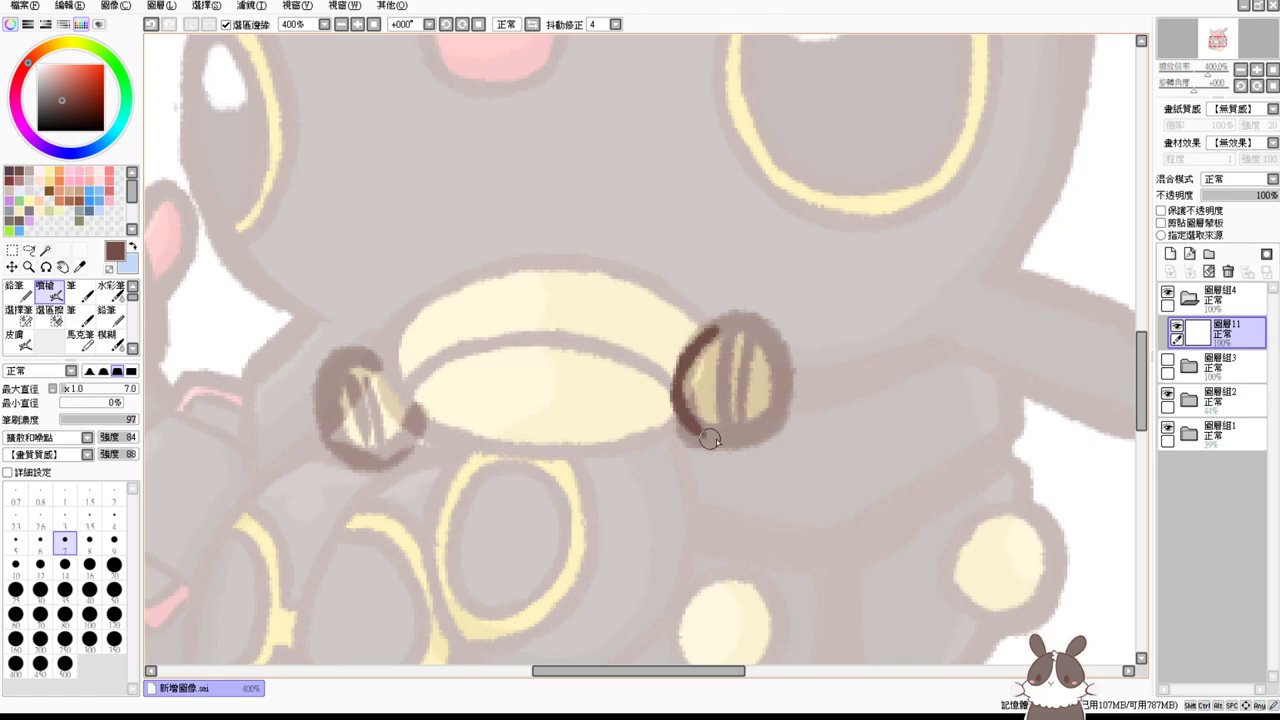
mouse_move(724, 330)
left_mouse_down()
mouse_move(795, 360)
mouse_move(740, 436)
left_mouse_up()
key("ctrl+z")
left_click_drag(745, 328, 777, 446)
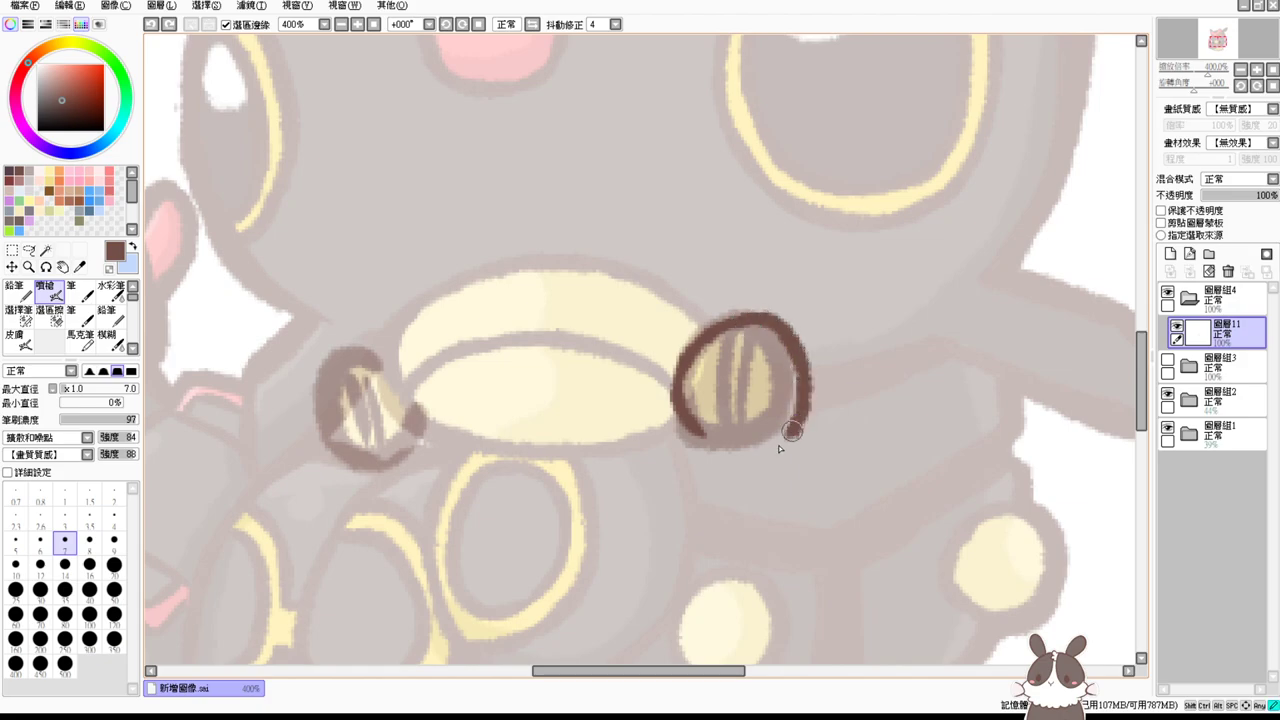
left_click_drag(688, 428, 794, 451)
key("ctrl+z")
mouse_move(680, 398)
left_mouse_down()
mouse_move(734, 455)
mouse_move(792, 420)
left_mouse_up()
mouse_move(761, 320)
left_mouse_down()
mouse_move(738, 381)
mouse_move(776, 451)
left_mouse_up()
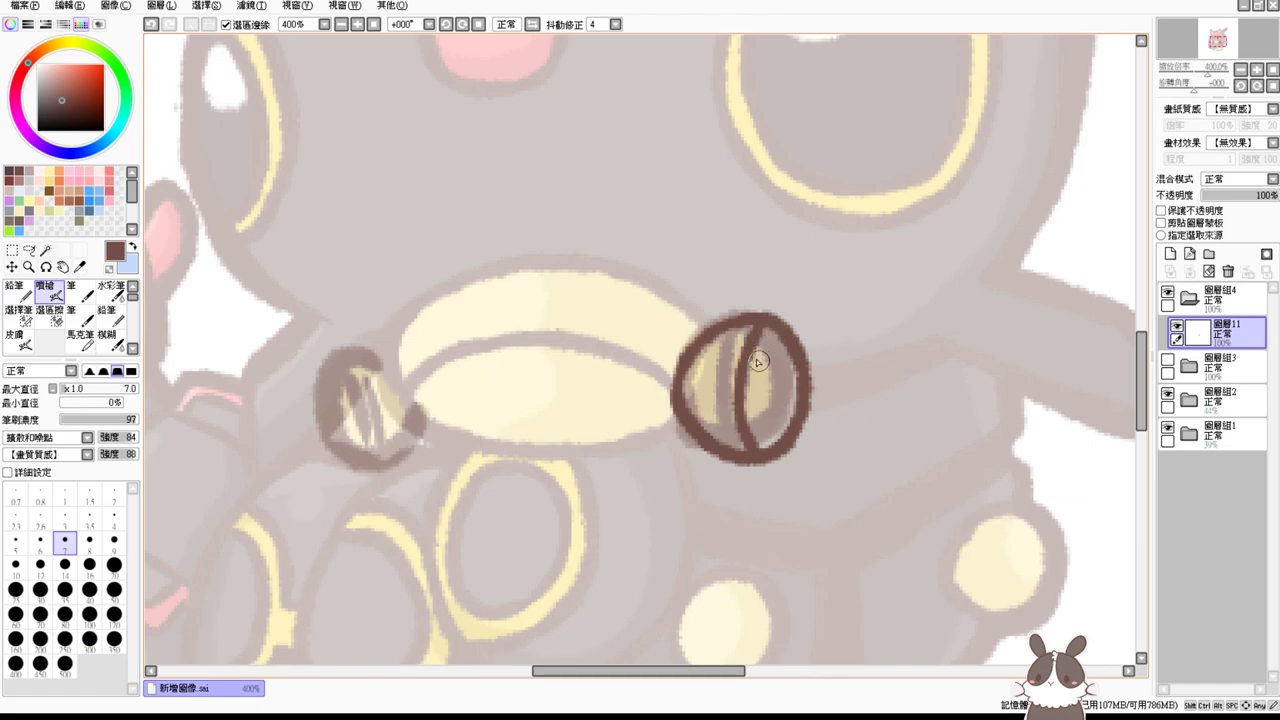
left_click_drag(740, 322, 745, 458)
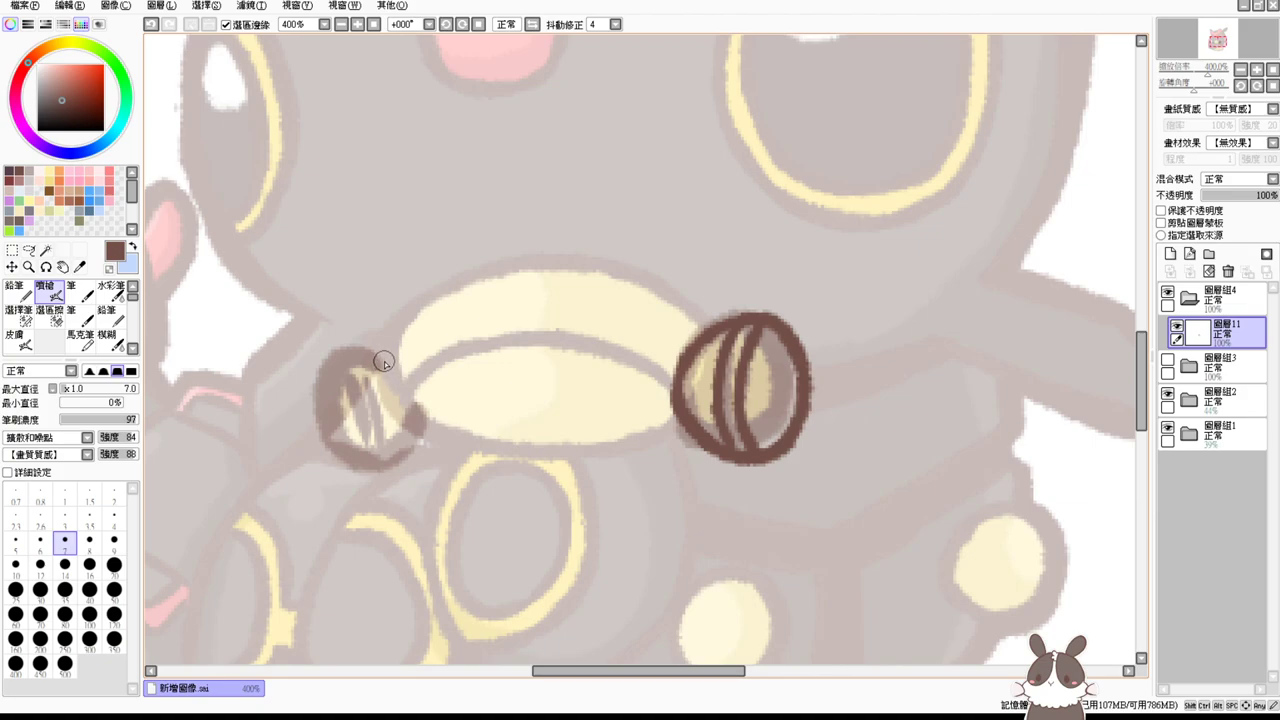
Step: Outline the matching mouthpart at the mouth's left corner in brown at brush size 7, with a curved line inside it
left_click_drag(388, 362, 330, 450)
key("ctrl+z")
mouse_move(384, 367)
left_mouse_down()
mouse_move(329, 430)
mouse_move(319, 403)
mouse_move(316, 417)
mouse_move(413, 479)
mouse_move(382, 466)
mouse_move(368, 479)
mouse_move(426, 450)
left_mouse_up()
key("ctrl+z")
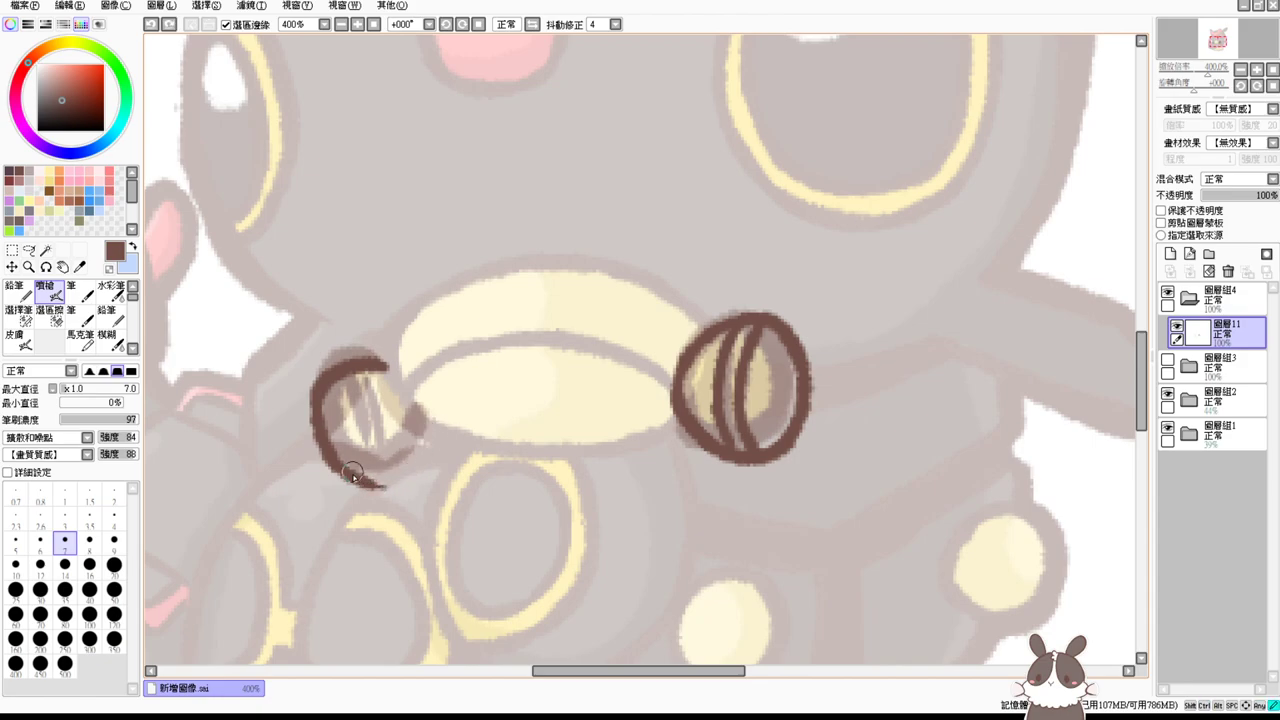
left_click_drag(362, 480, 422, 434)
left_click_drag(378, 365, 425, 429)
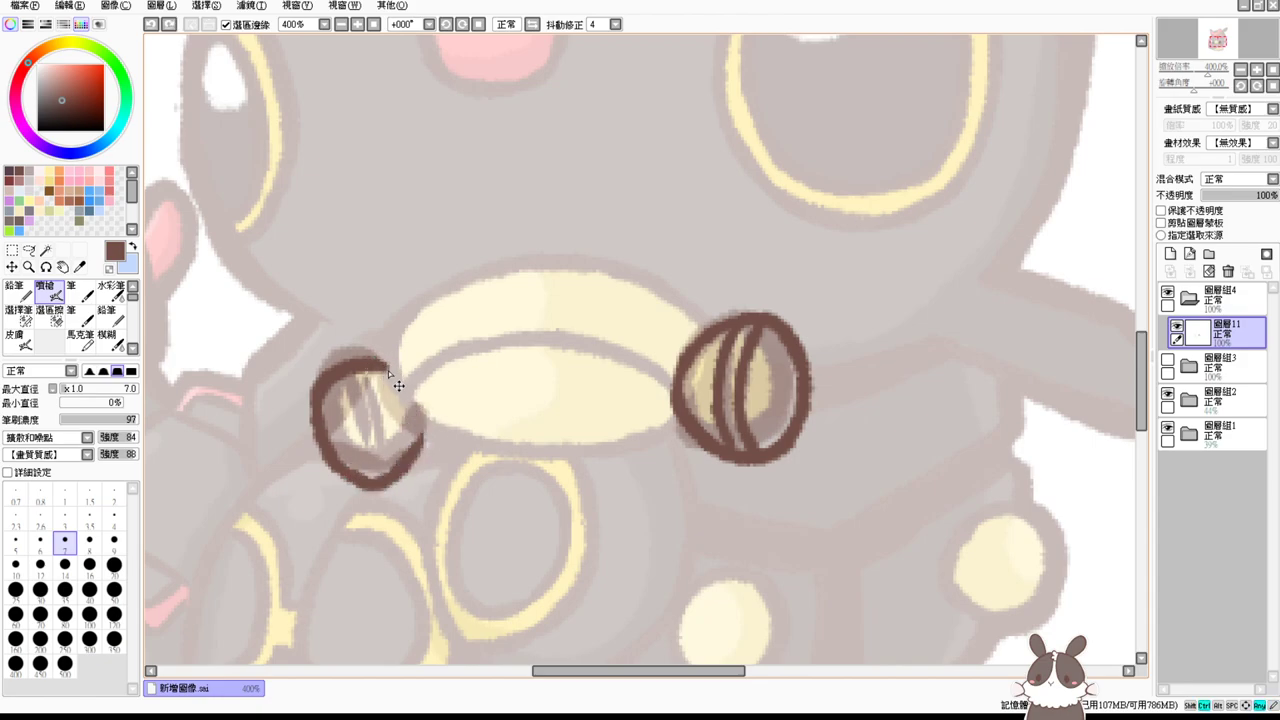
left_click_drag(388, 370, 438, 441)
mouse_move(335, 394)
left_mouse_down()
mouse_move(330, 422)
mouse_move(382, 470)
left_mouse_up()
key("ctrl+z")
mouse_move(337, 376)
left_mouse_down()
mouse_move(340, 420)
mouse_move(382, 471)
left_mouse_up()
key("ctrl+z")
left_click_drag(342, 374, 381, 478)
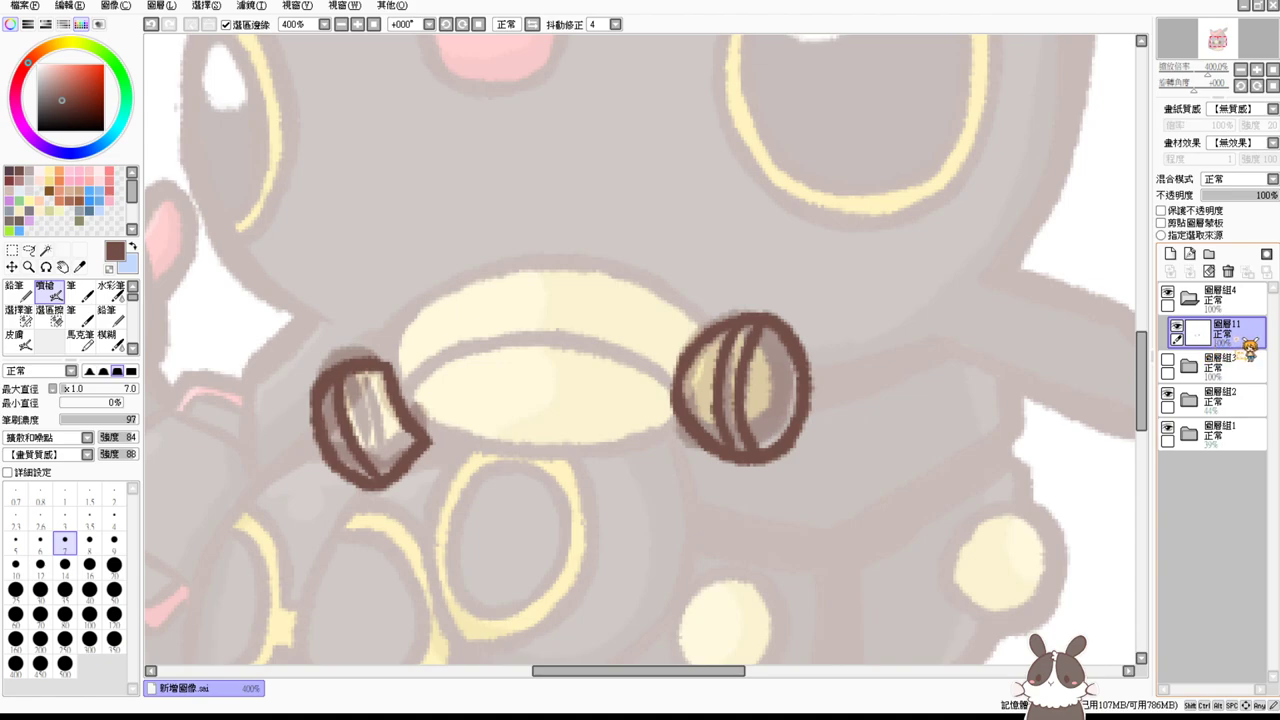
Step: Hide 圖層組2, restore 圖層組1 to 100% opacity and hide it, leaving only the new mouthpart outlines on the canvas
left_click_drag(1213, 392, 1183, 437)
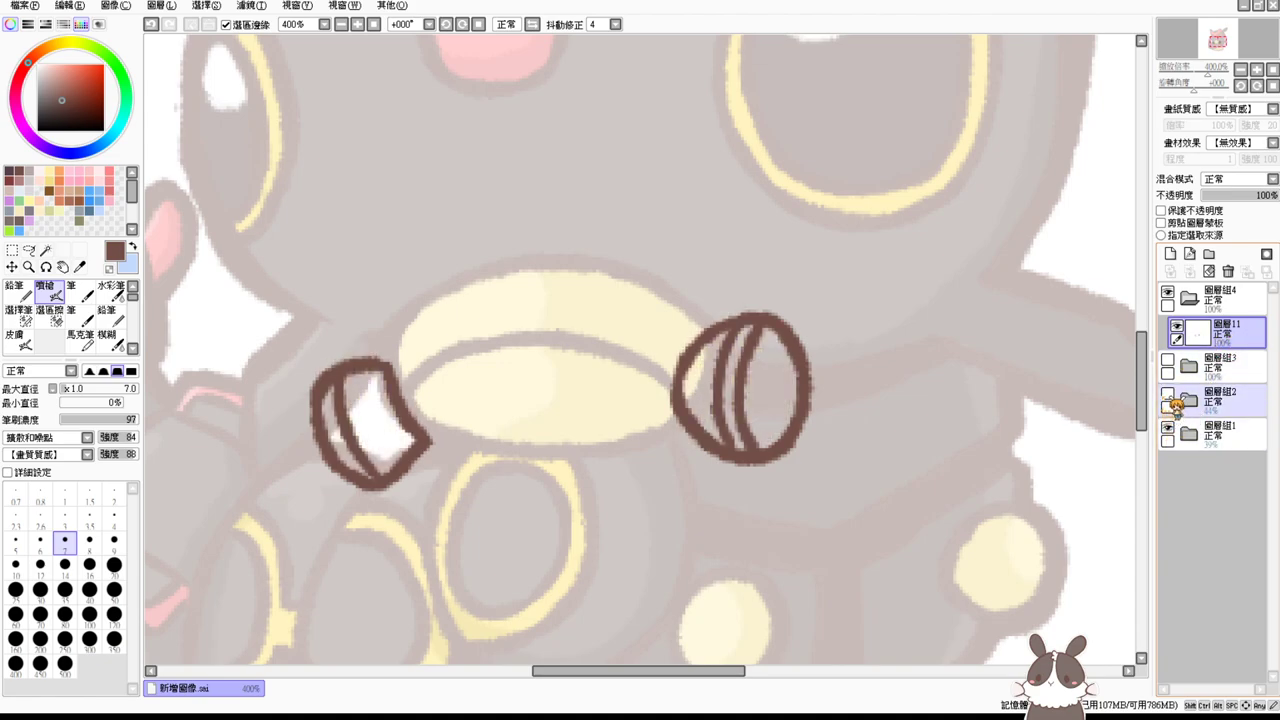
left_click(1222, 433)
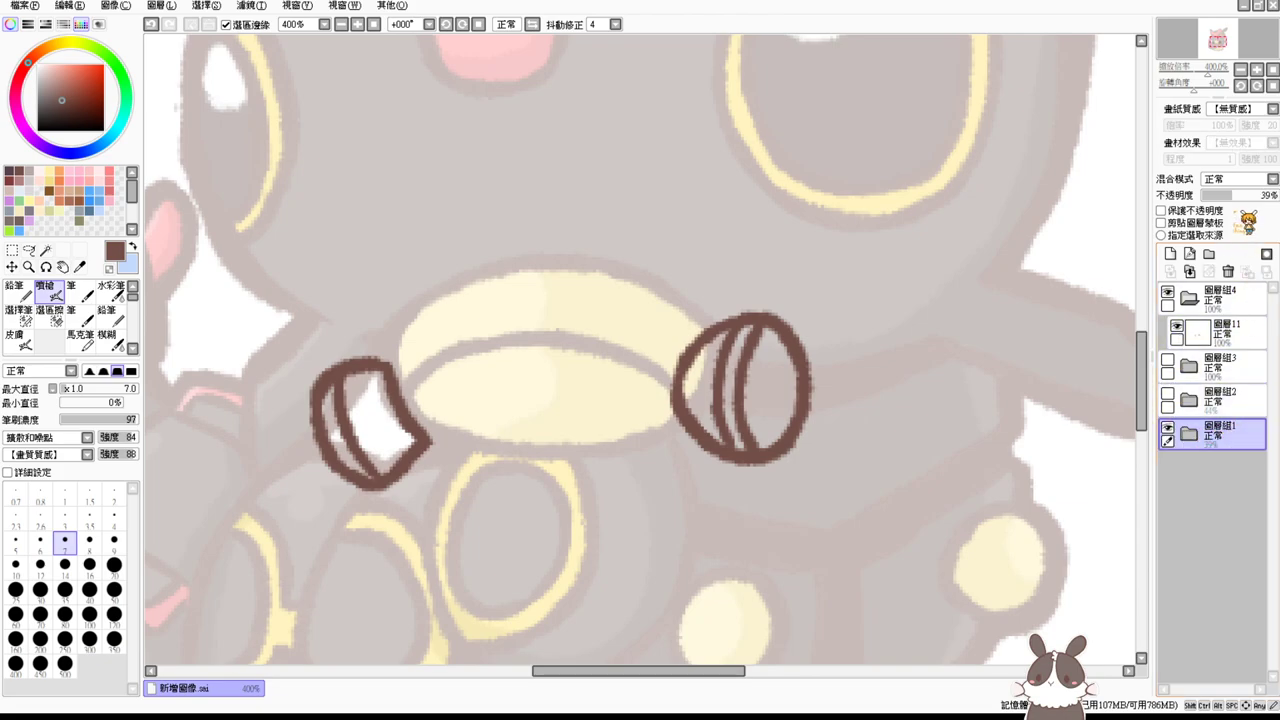
left_click_drag(1236, 196, 1277, 197)
left_click(1167, 428)
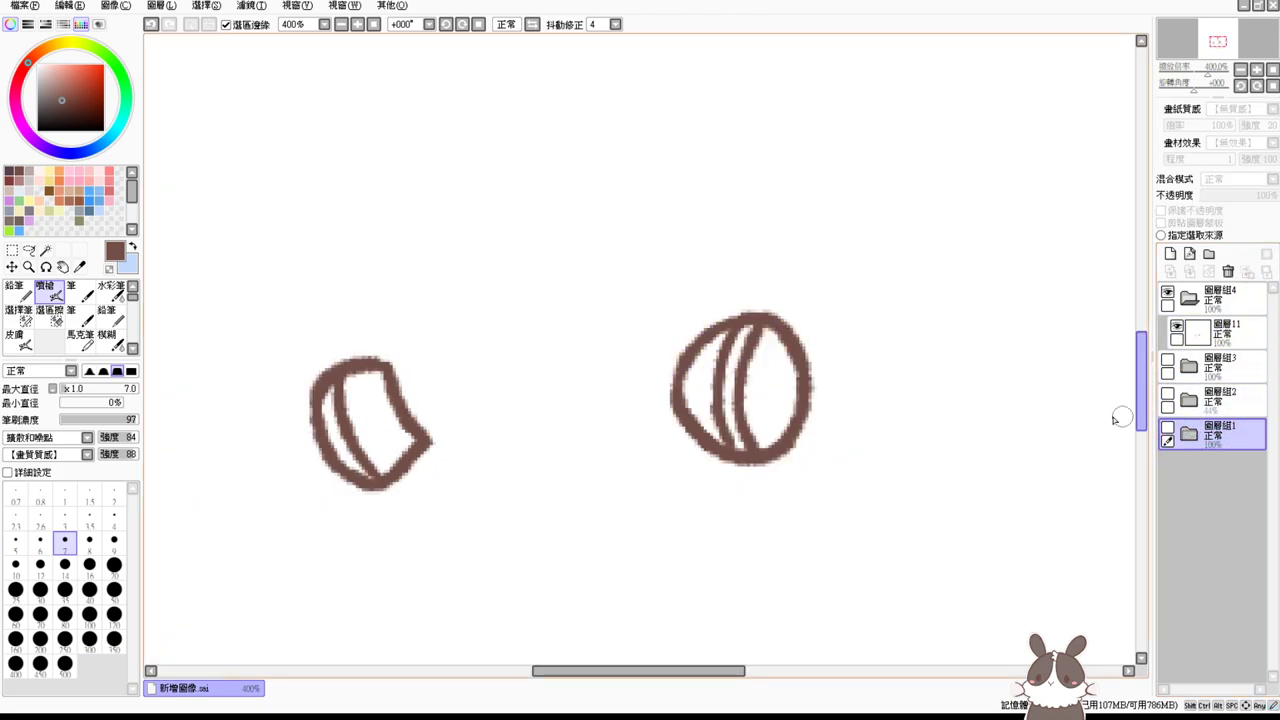
Step: Fill the wide sections of both mouthparts with pale yellow on a new layer below 圖層11, and show 圖層組1 again
left_click(45, 250)
left_click(356, 434)
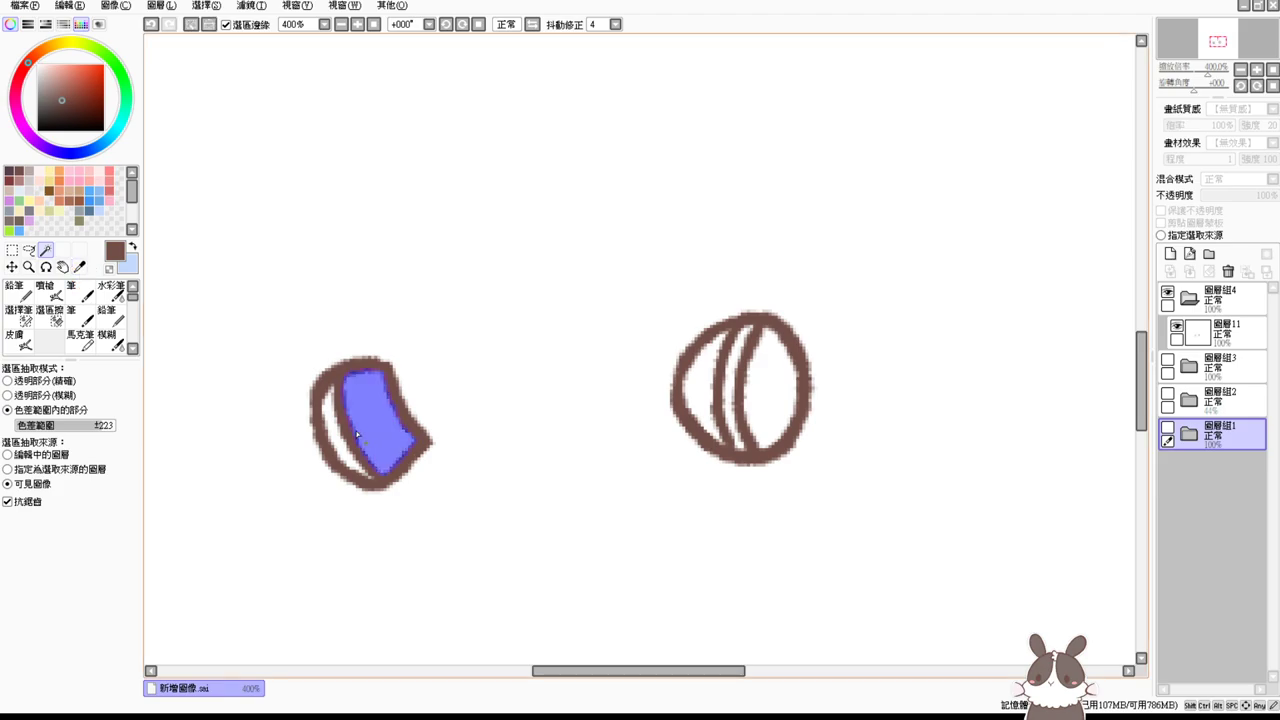
left_click(702, 390)
left_click(762, 383)
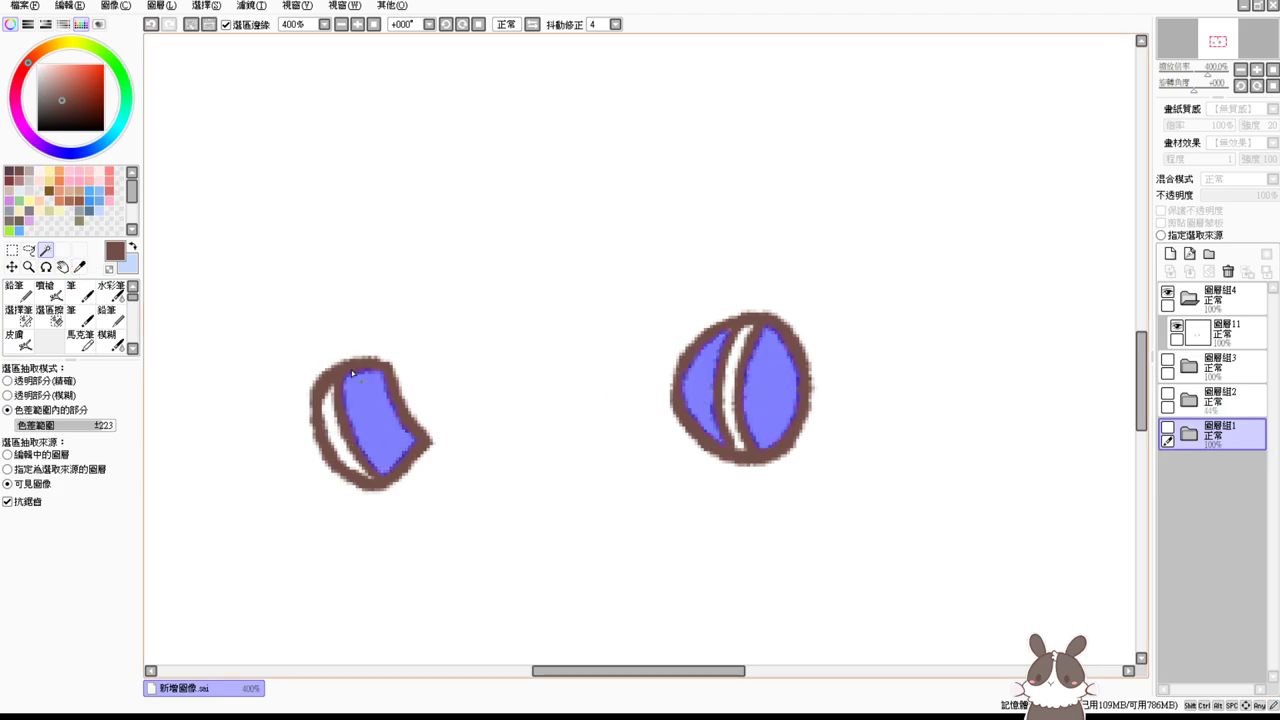
left_click(50, 171)
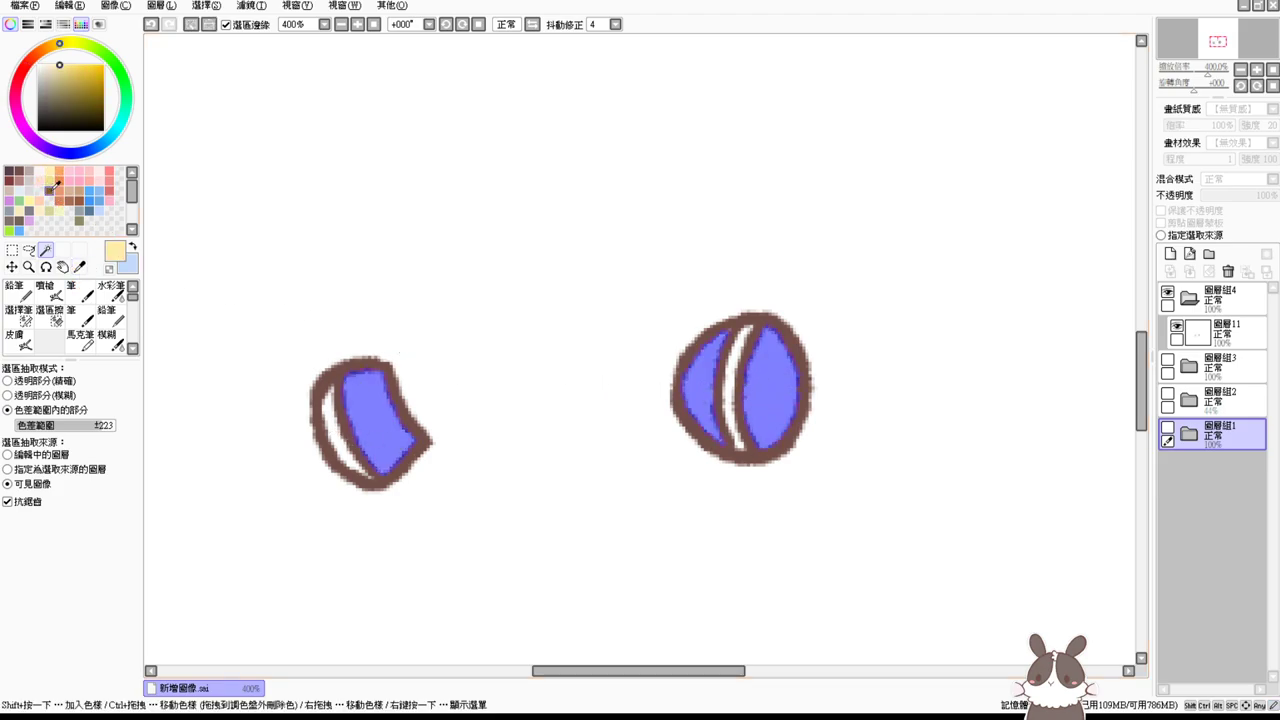
left_click(1250, 345)
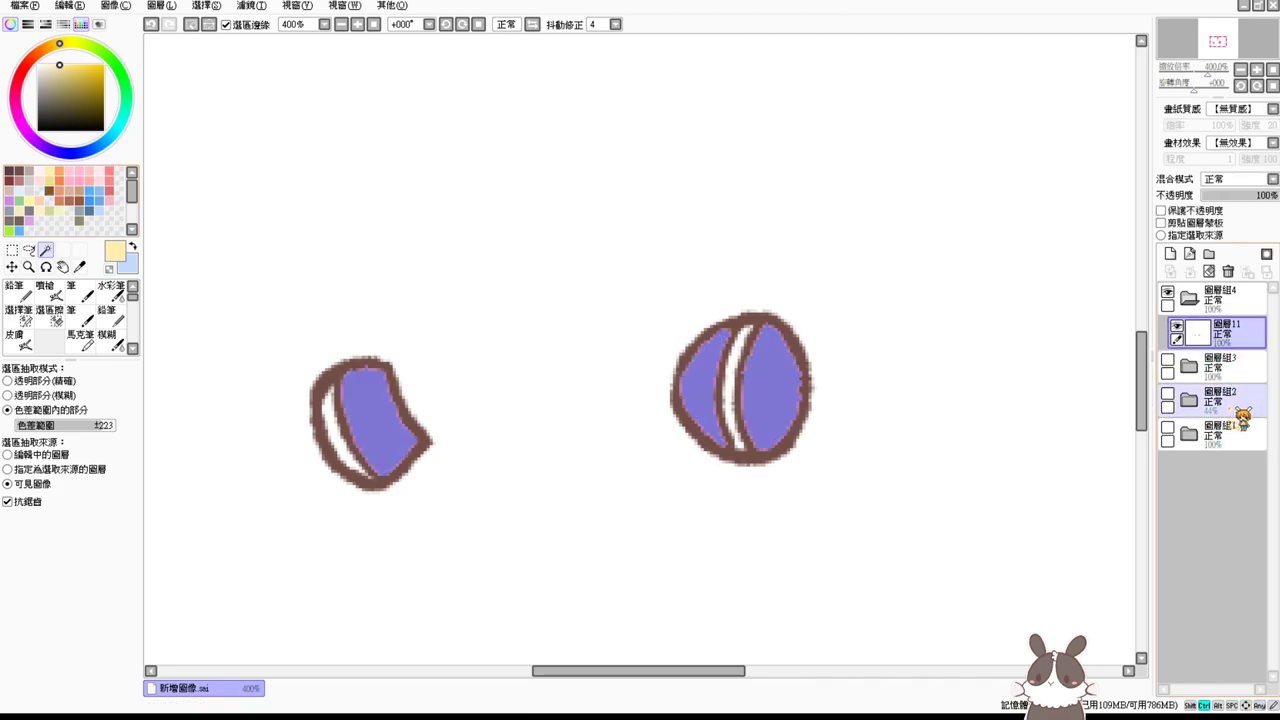
left_click(1169, 253)
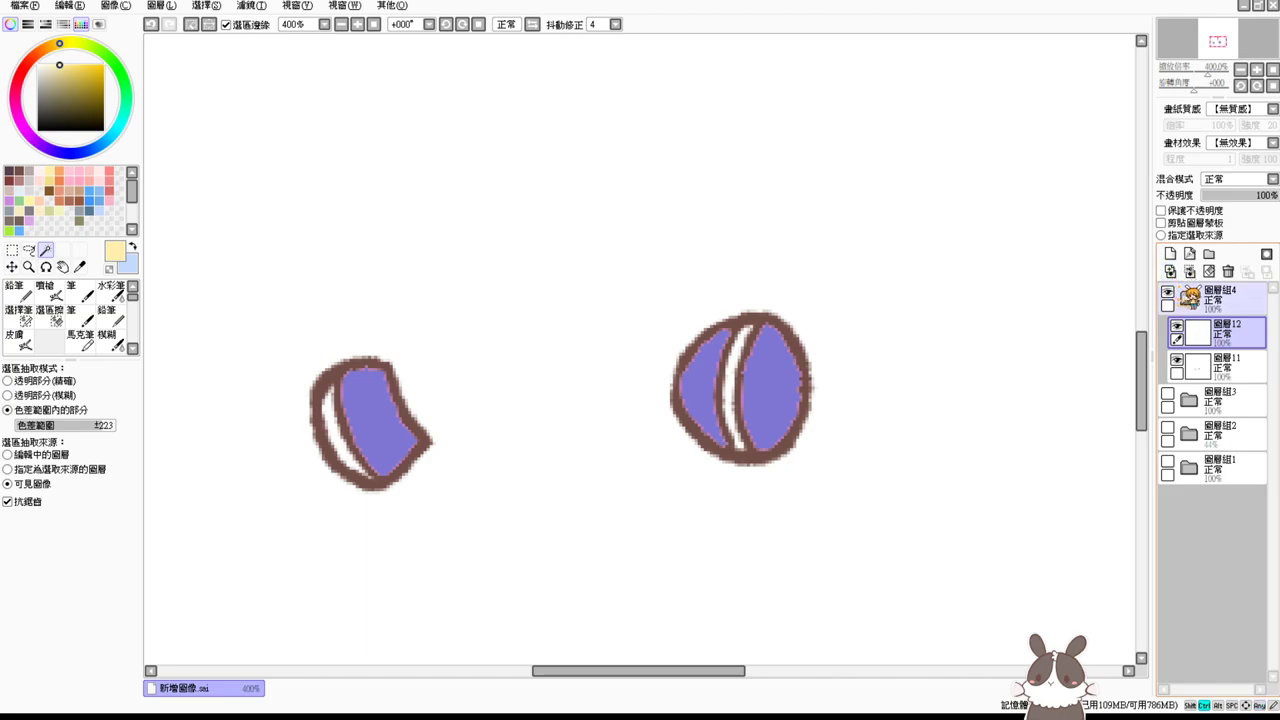
left_click_drag(1247, 338, 1249, 378)
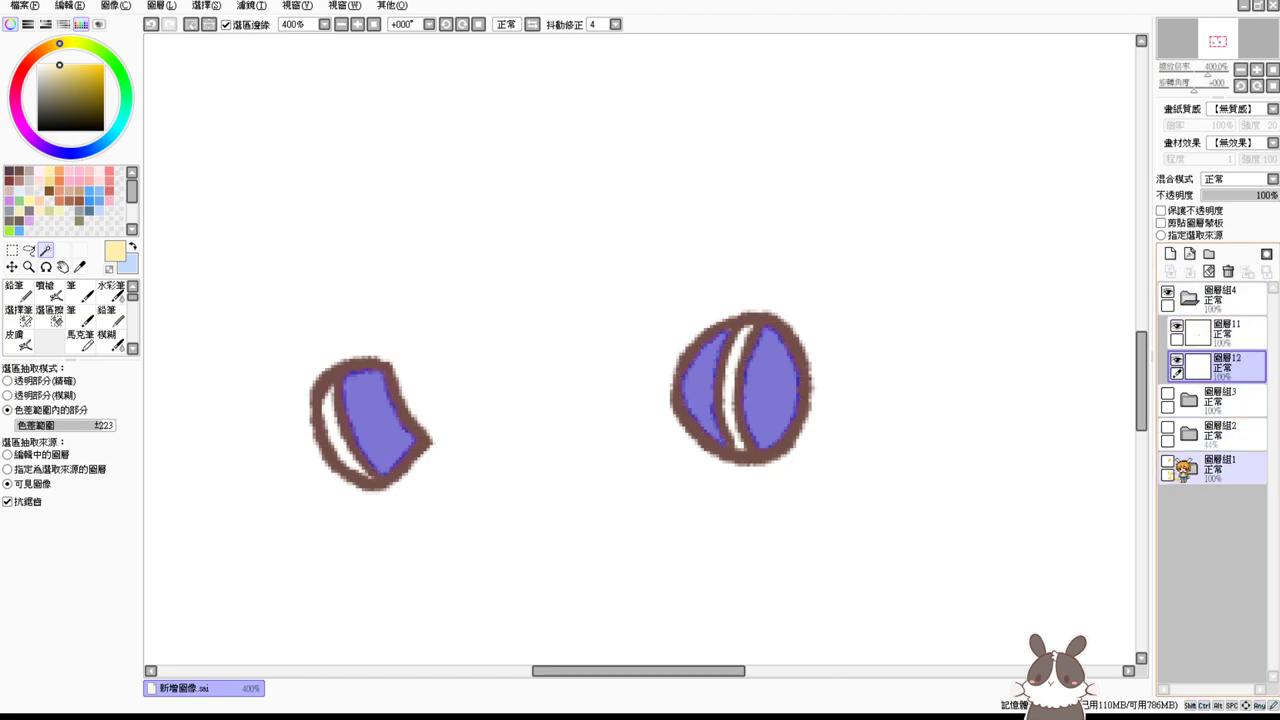
left_click(1168, 462)
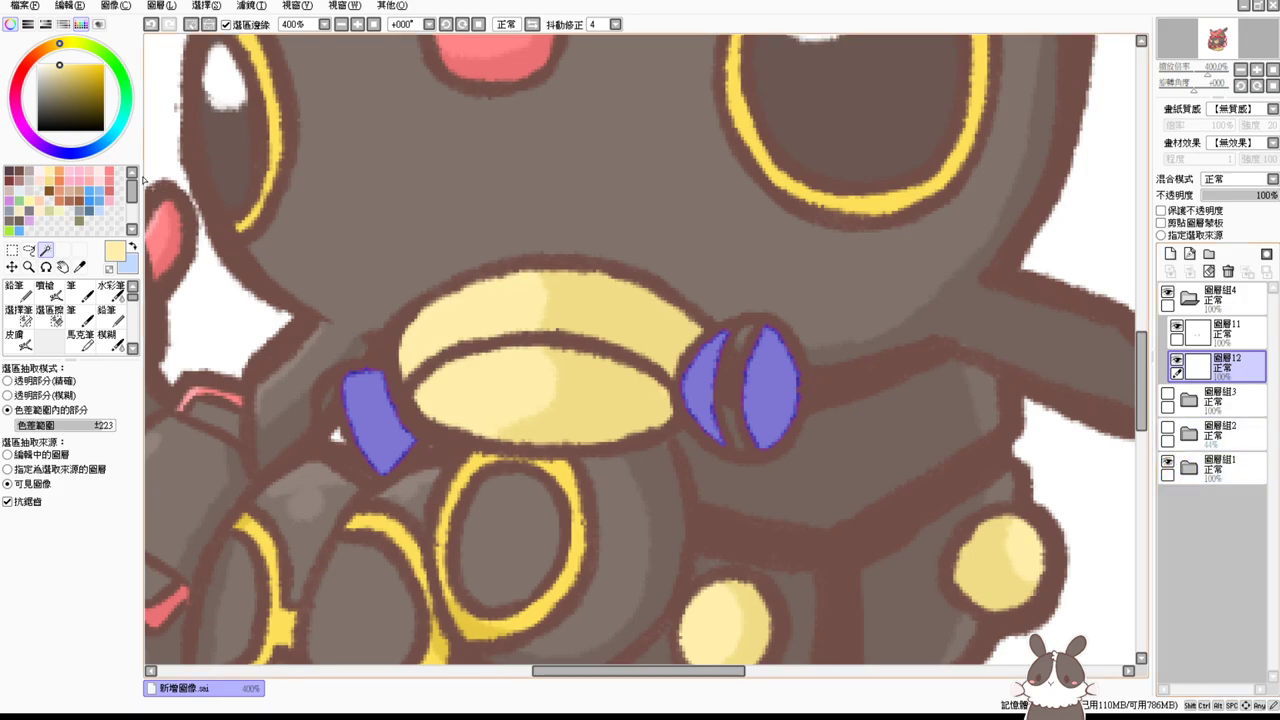
key("ctrl+d")
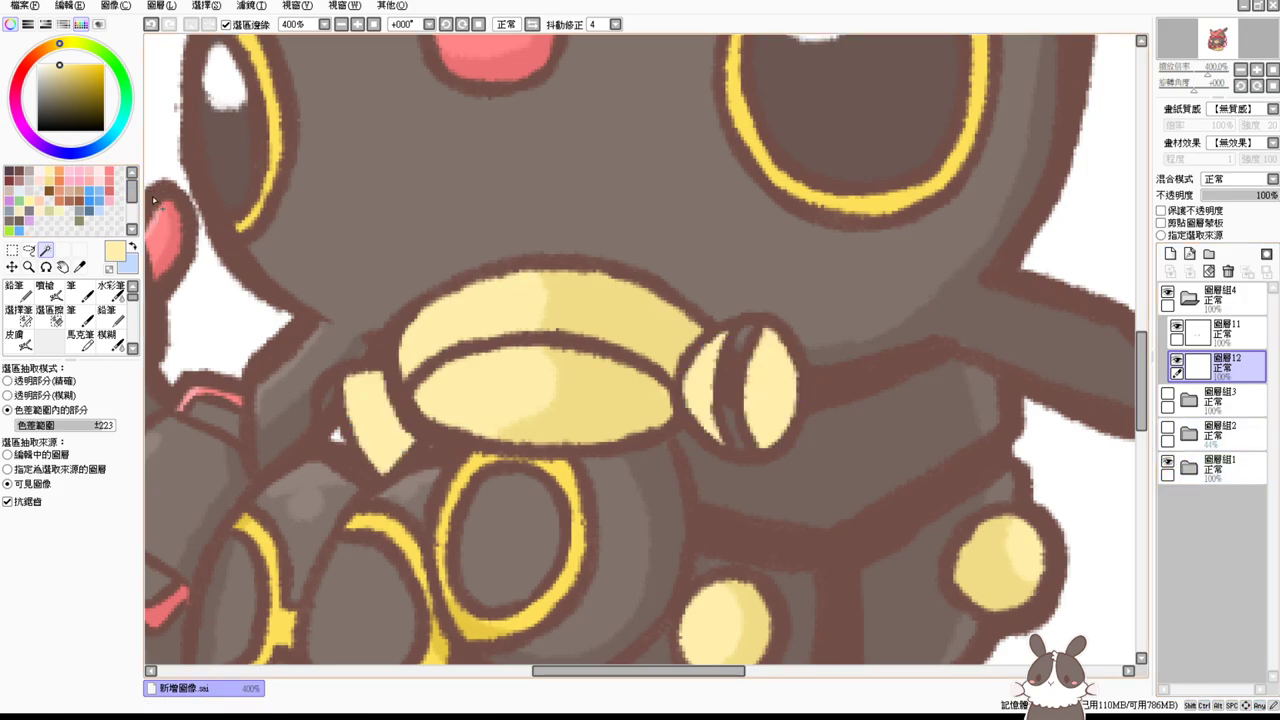
Step: Shade the wide sections of both side mouthparts on 圖層12 with darker yellow at brush size 8, then clear the selection
key("ctrl+z")
left_click(44, 172)
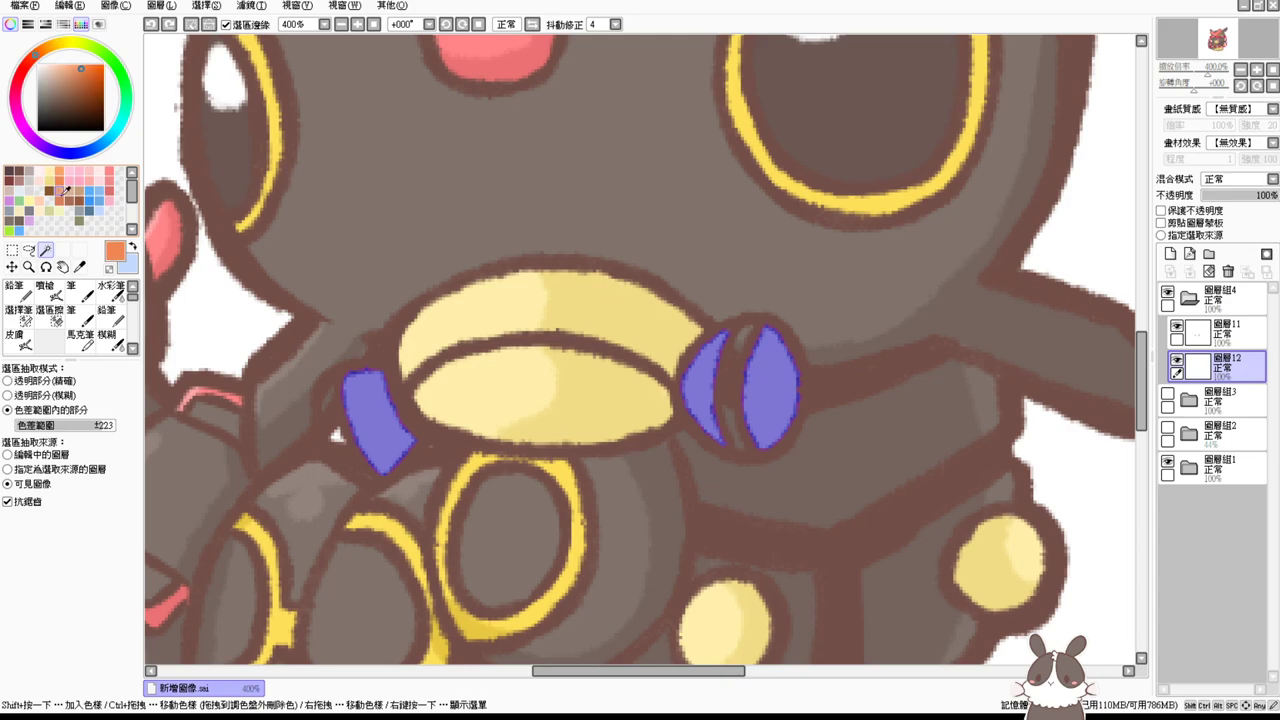
left_click(45, 290)
left_click(61, 211)
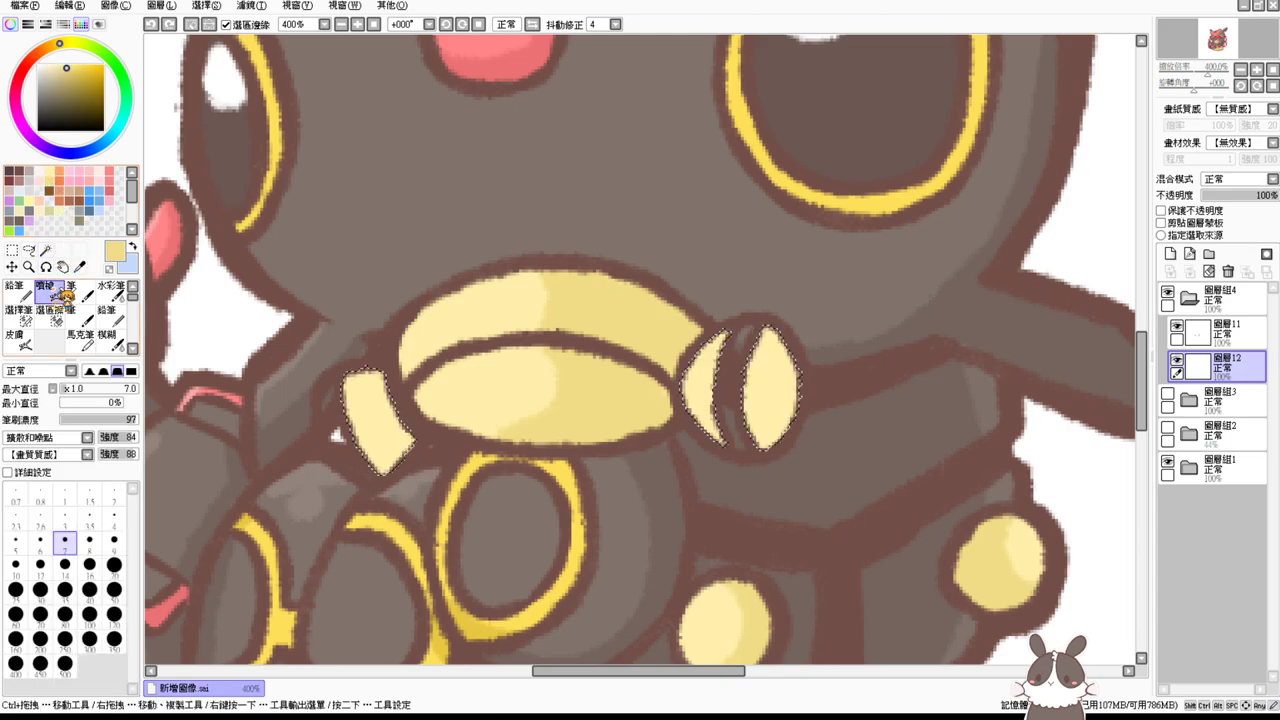
mouse_move(800, 366)
left_mouse_down()
mouse_move(730, 372)
mouse_move(728, 434)
mouse_move(755, 340)
mouse_move(760, 397)
mouse_move(771, 351)
mouse_move(780, 392)
mouse_move(743, 414)
mouse_move(380, 434)
mouse_move(343, 449)
mouse_move(406, 432)
mouse_move(372, 470)
mouse_move(698, 405)
mouse_move(712, 434)
left_mouse_up()
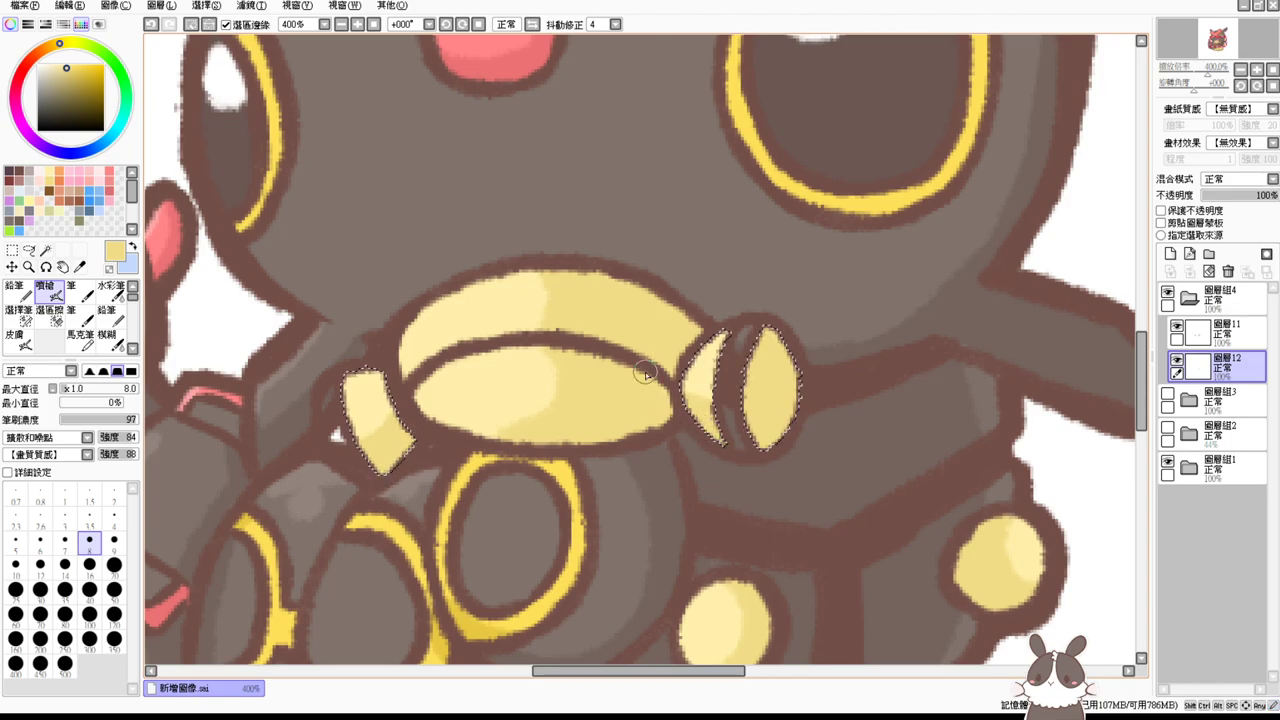
key("ctrl+d")
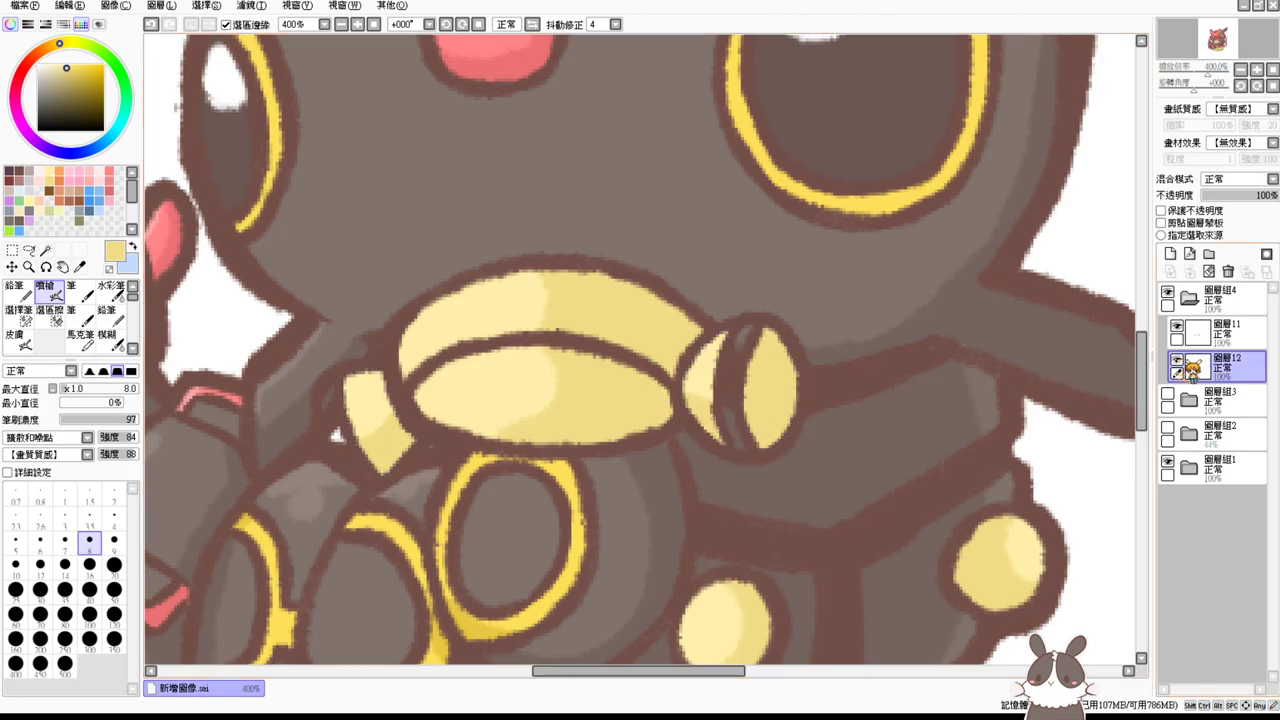
Step: Select the narrow curved band in each side mouthpart with 圖層組1 hidden, completing the selection's lower tip by brush, and show 圖層組1 again
left_click(1169, 462)
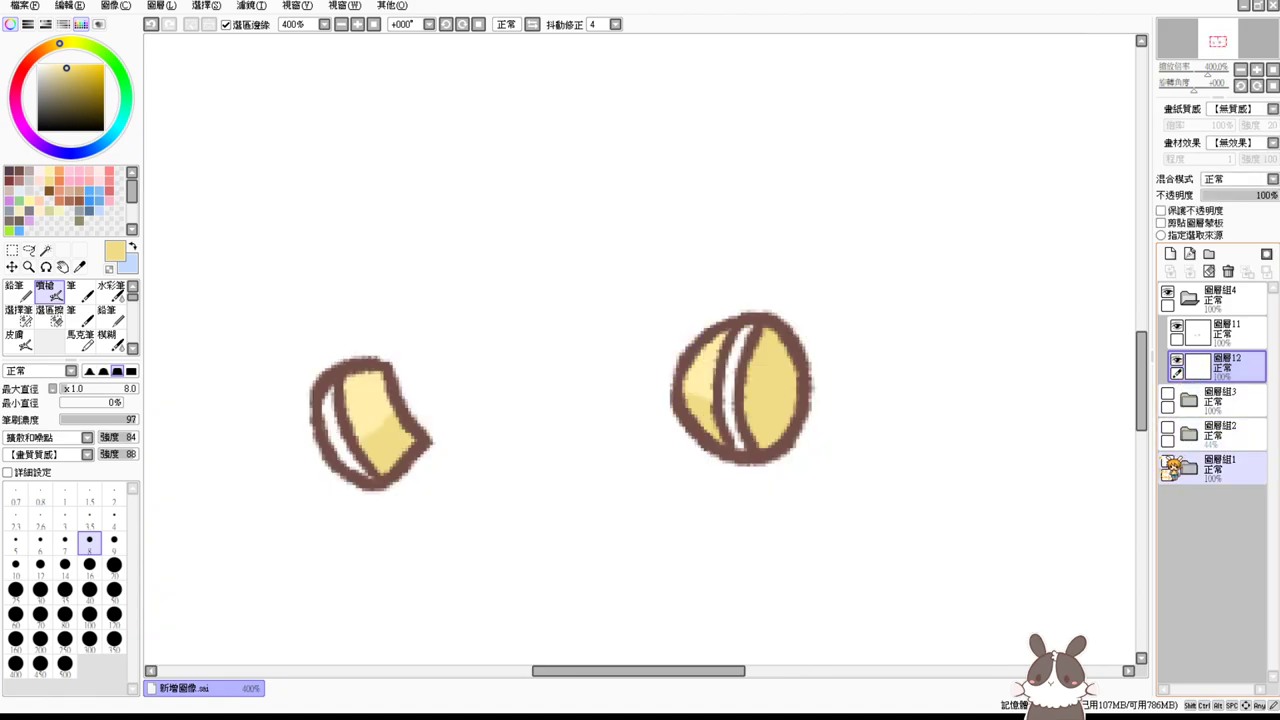
left_click(45, 250)
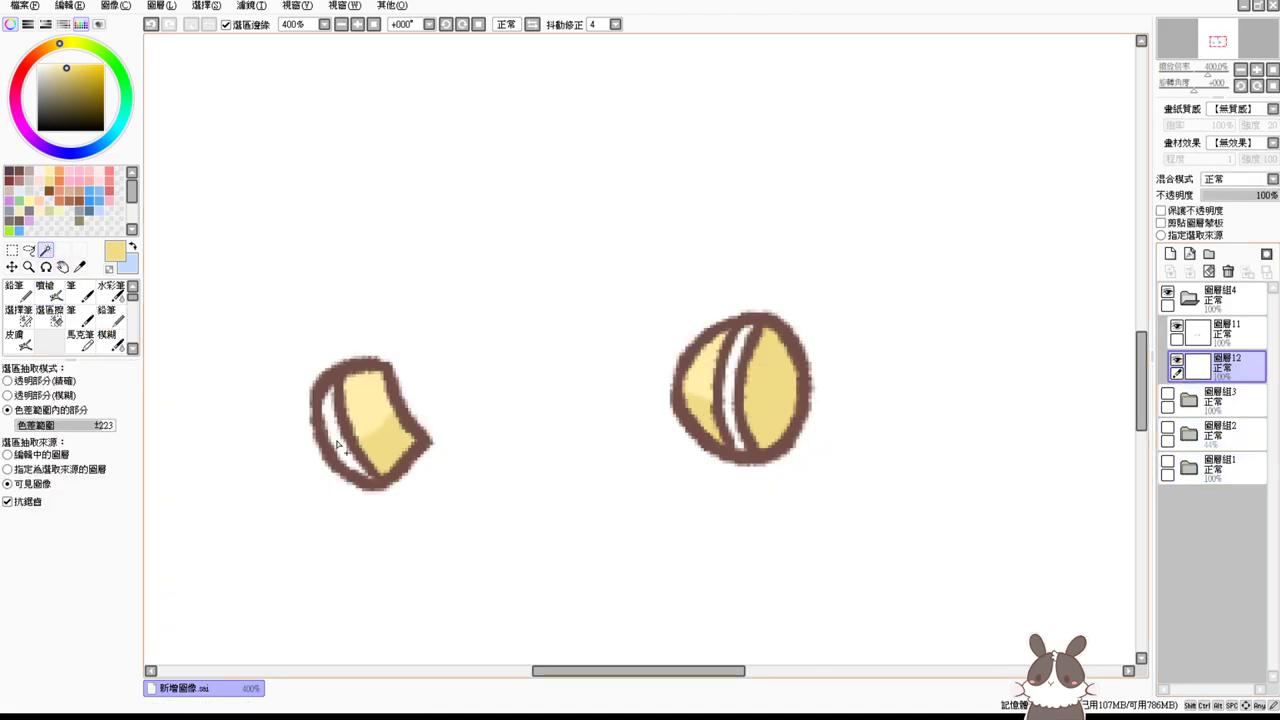
left_click(338, 444)
left_click(45, 290)
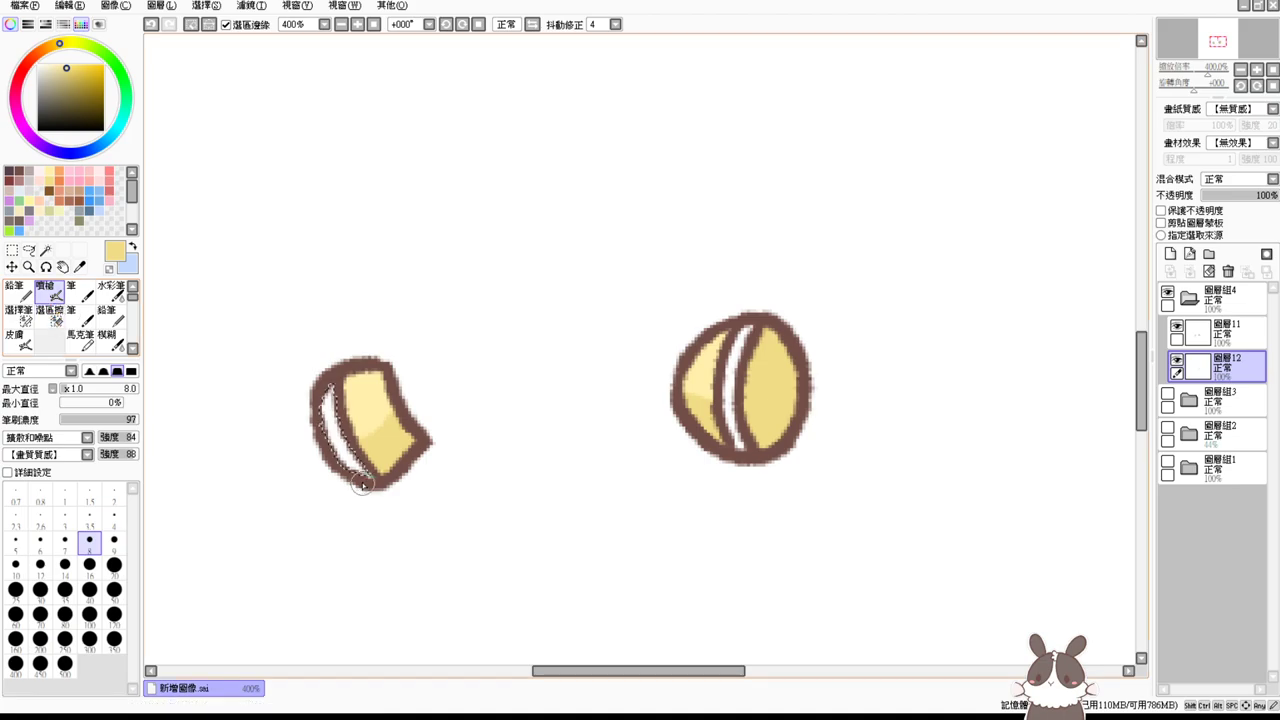
left_click(18, 315)
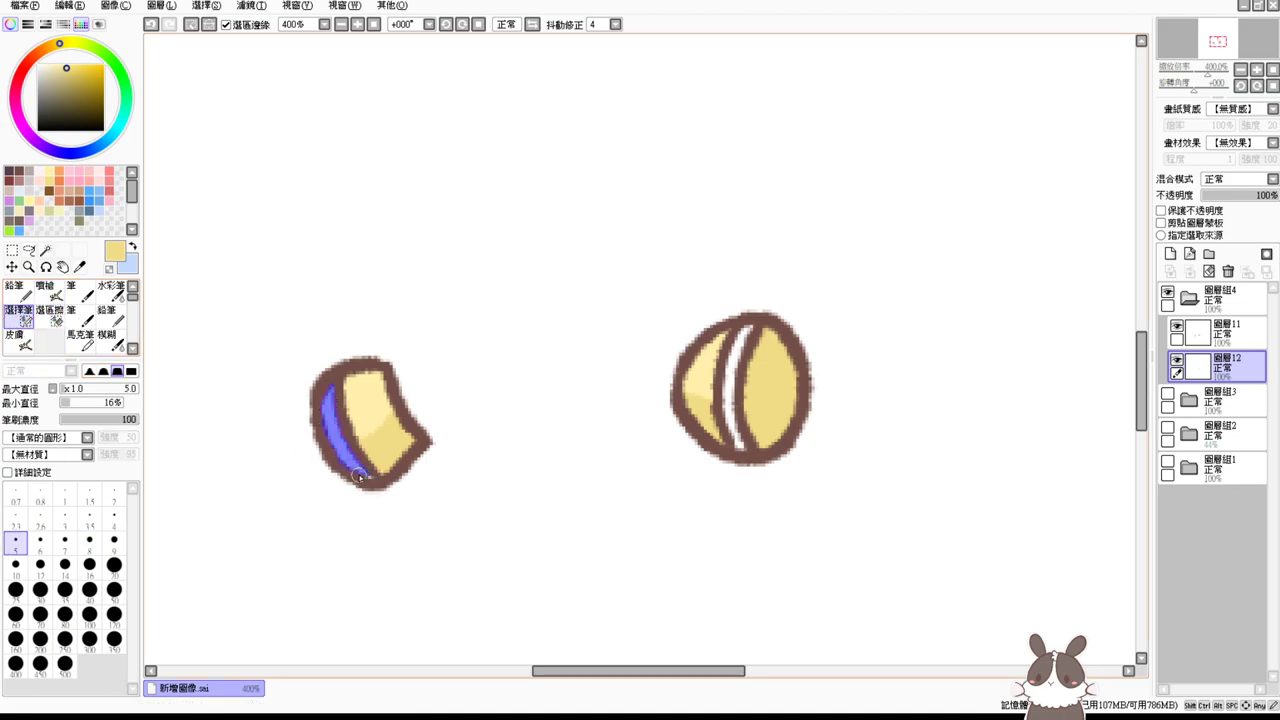
left_click_drag(359, 477, 389, 484)
left_click(45, 249)
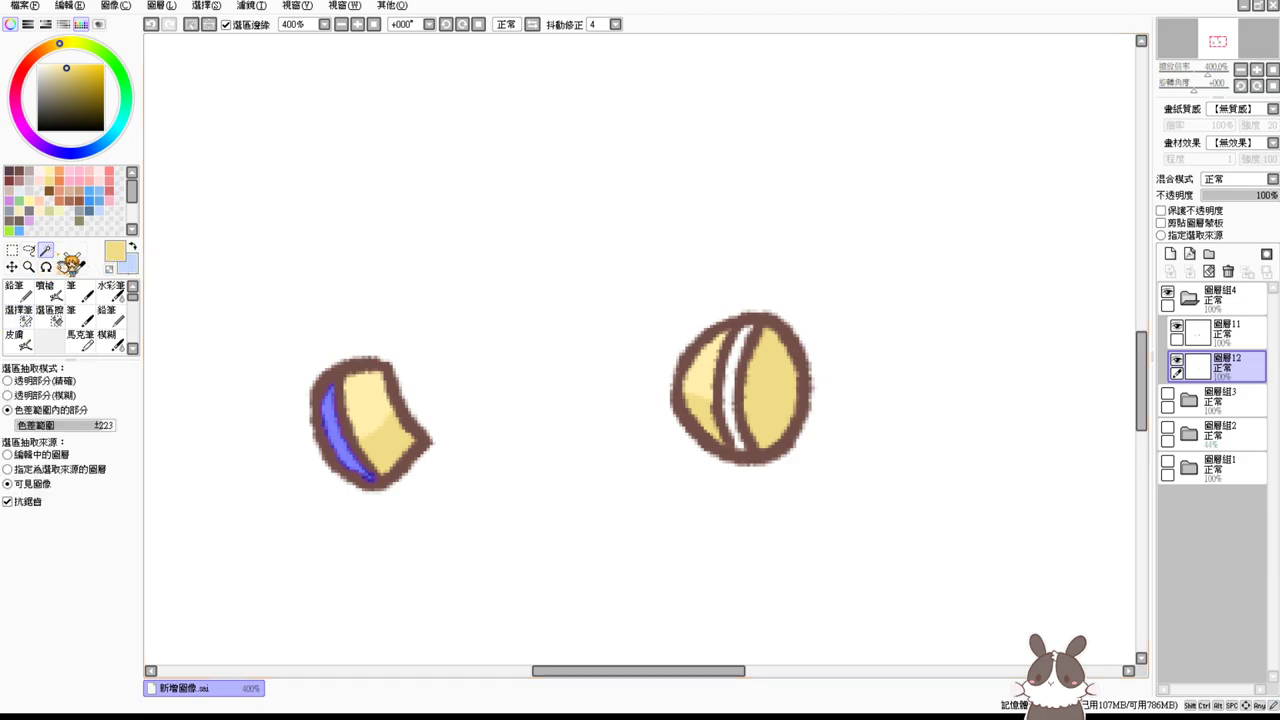
left_click(731, 386)
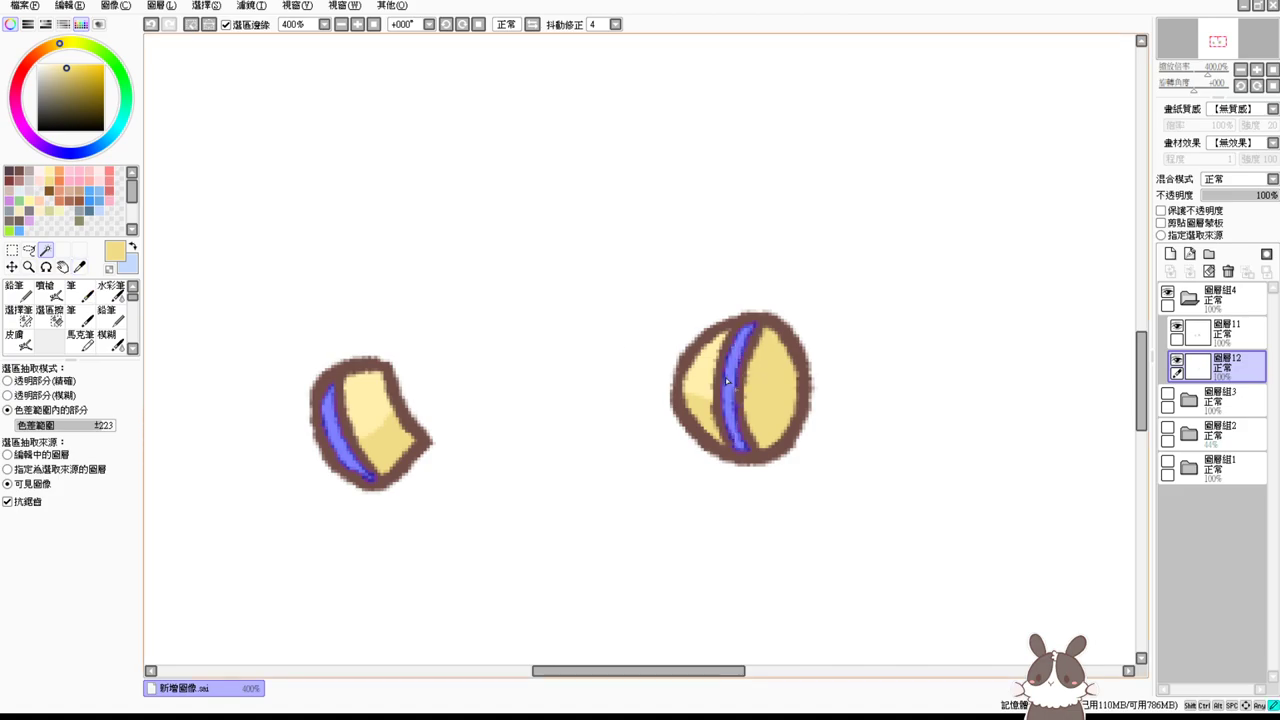
left_click(1178, 359)
left_click(1177, 358)
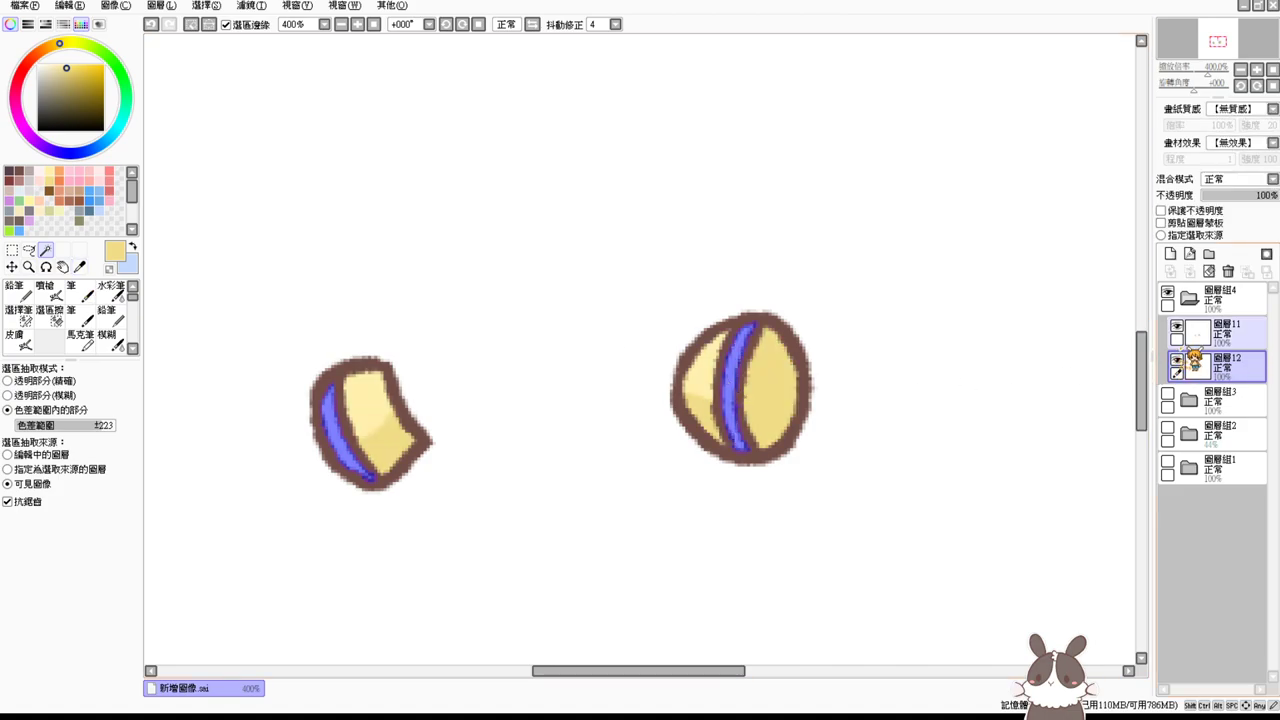
left_click(1167, 462)
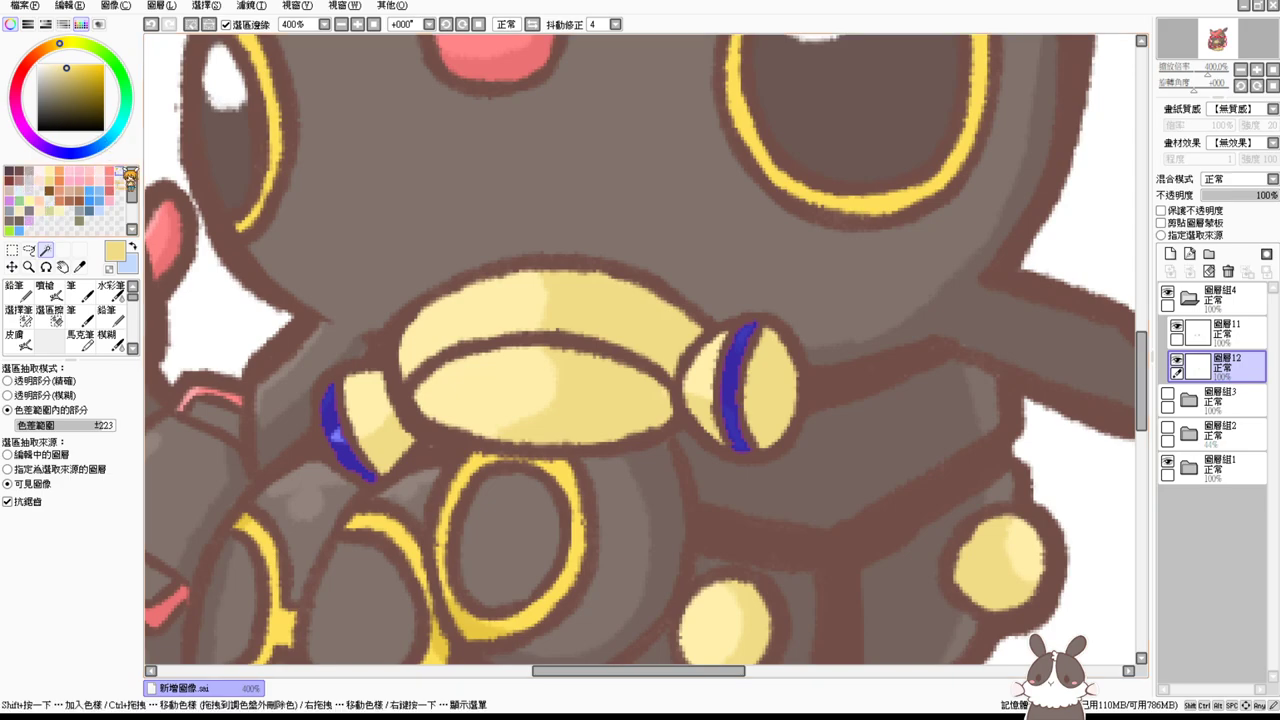
Step: Fill the selected bands of both side mouthparts with pink on 圖層12
left_click(109, 173)
key("ctrl+d")
left_click(47, 290)
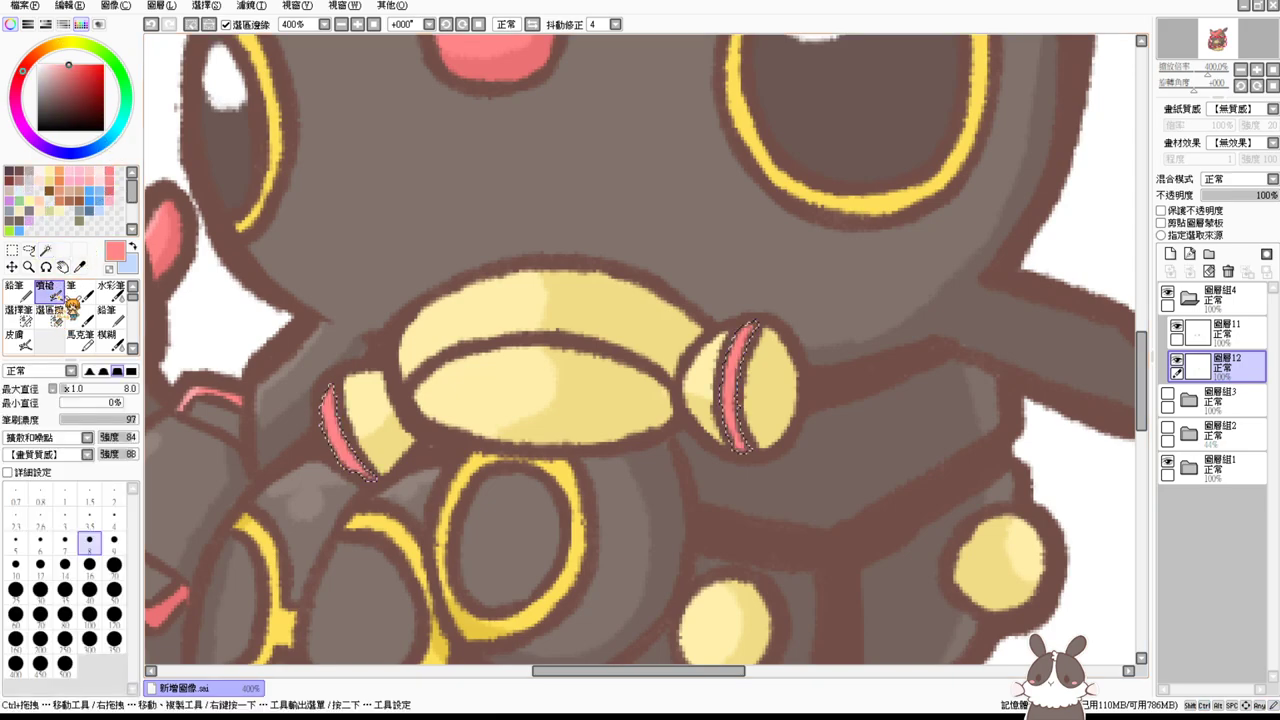
Step: Recolour the selected mouthpart bands with the bright yellow sampled from the headband, and clear the selection
left_click(373, 24)
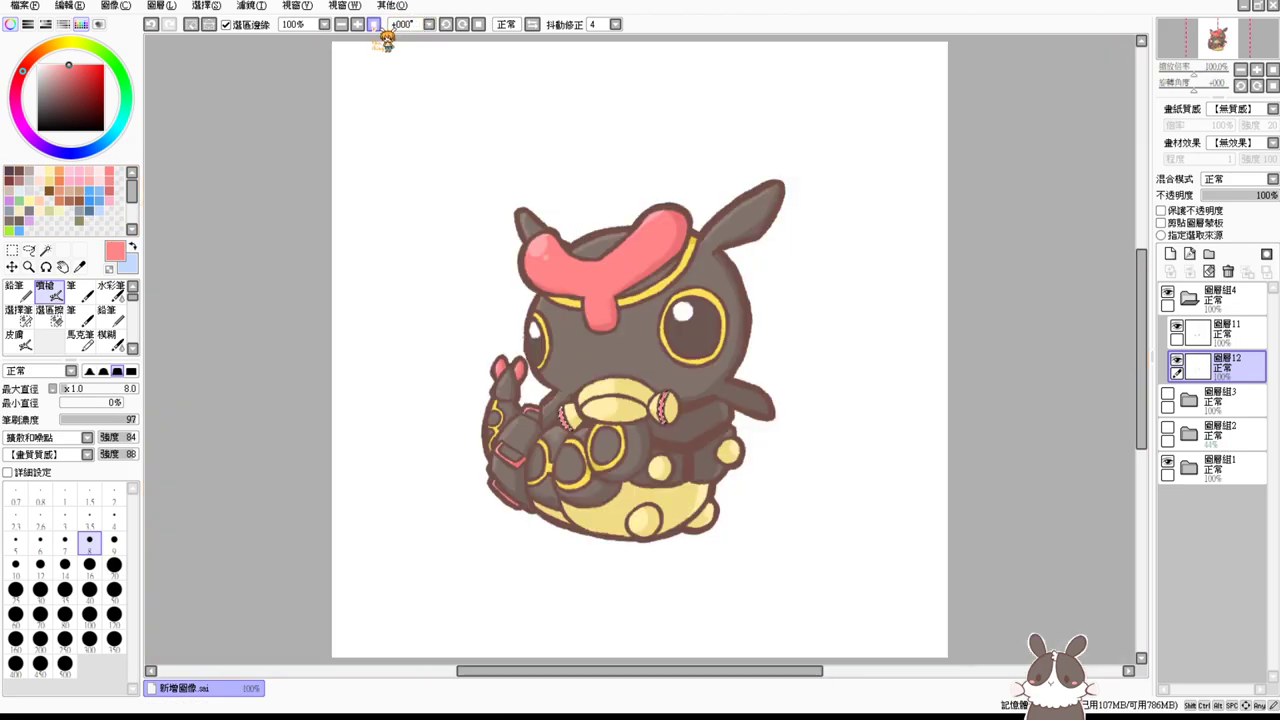
left_click(357, 24)
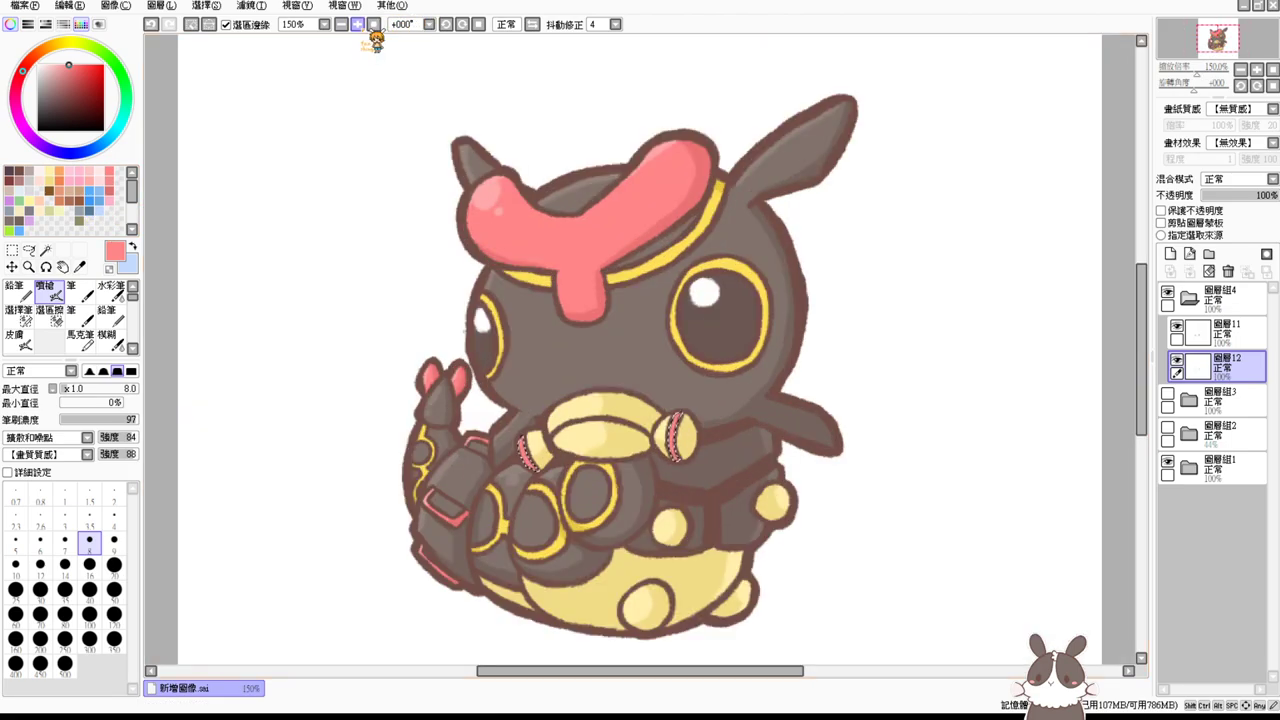
left_click(357, 24)
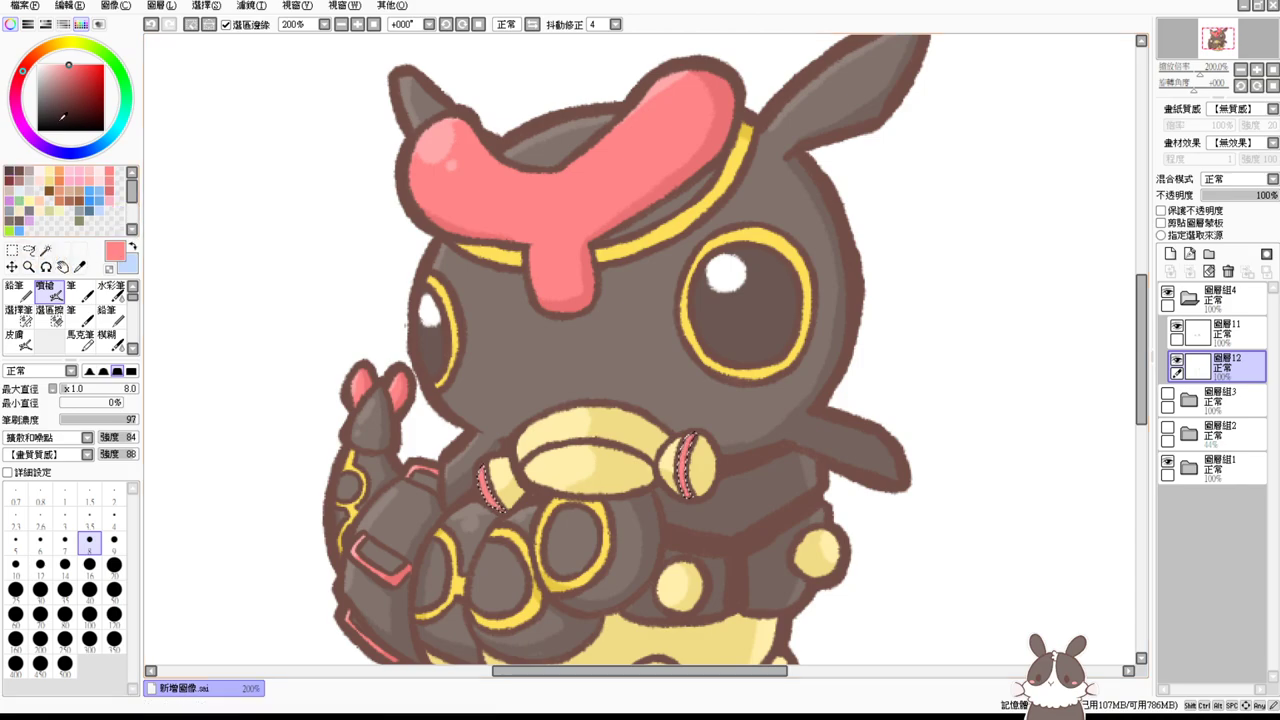
left_click(731, 187, "alt")
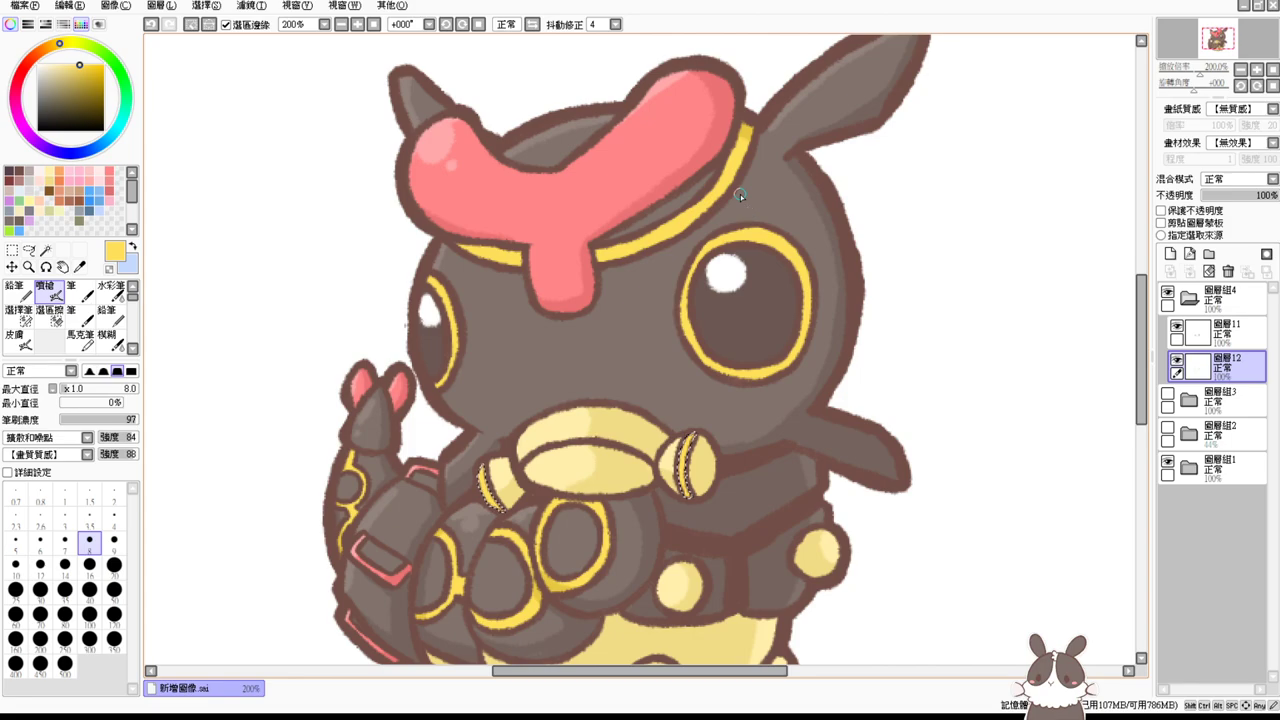
key("ctrl+d")
Step: Try adding small brown dots at brush size 4 to the right mouthpart's face on 圖層11, and undo them
left_click(1222, 330)
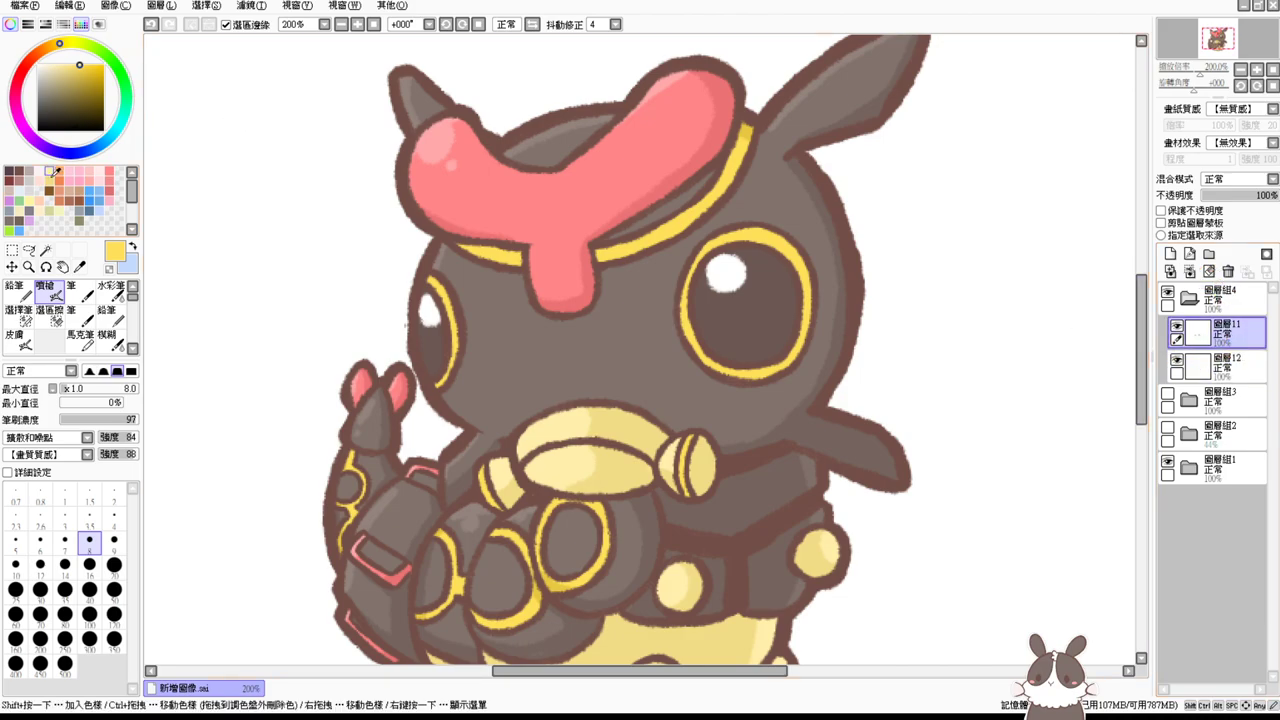
left_click(20, 173)
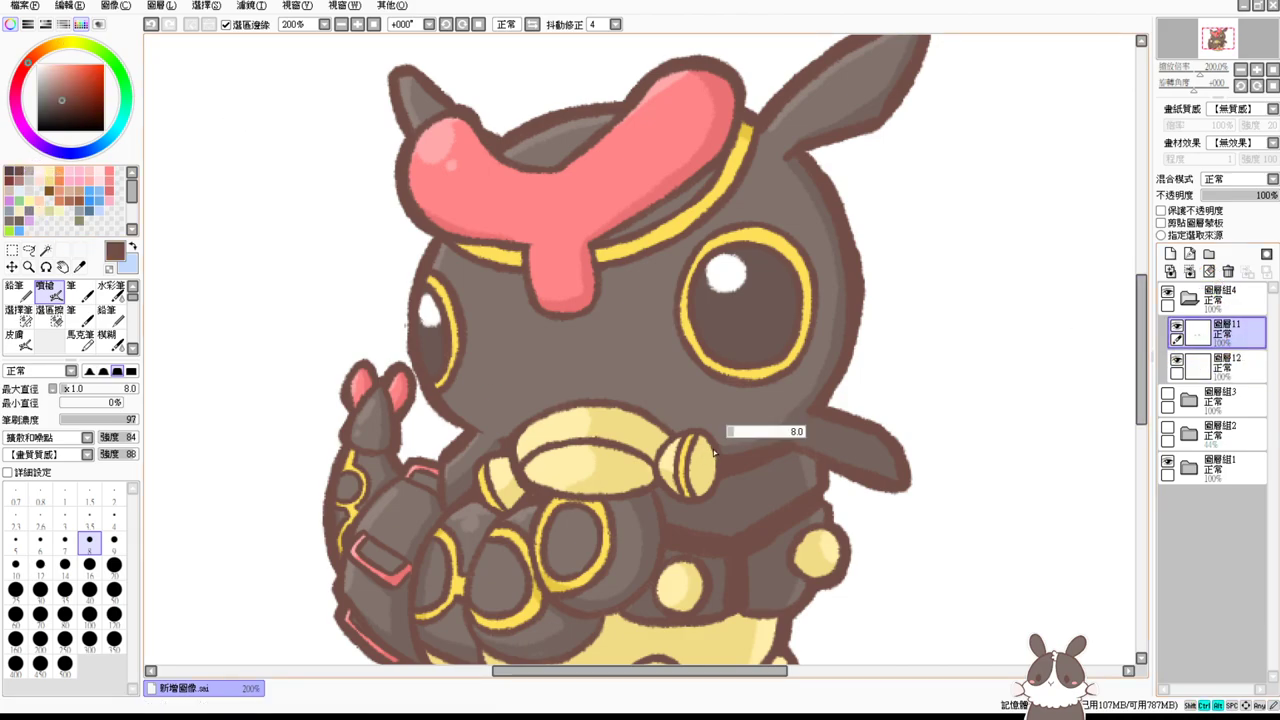
key("bracketleft")
key("bracketleft")
key("bracketleft")
key("bracketleft")
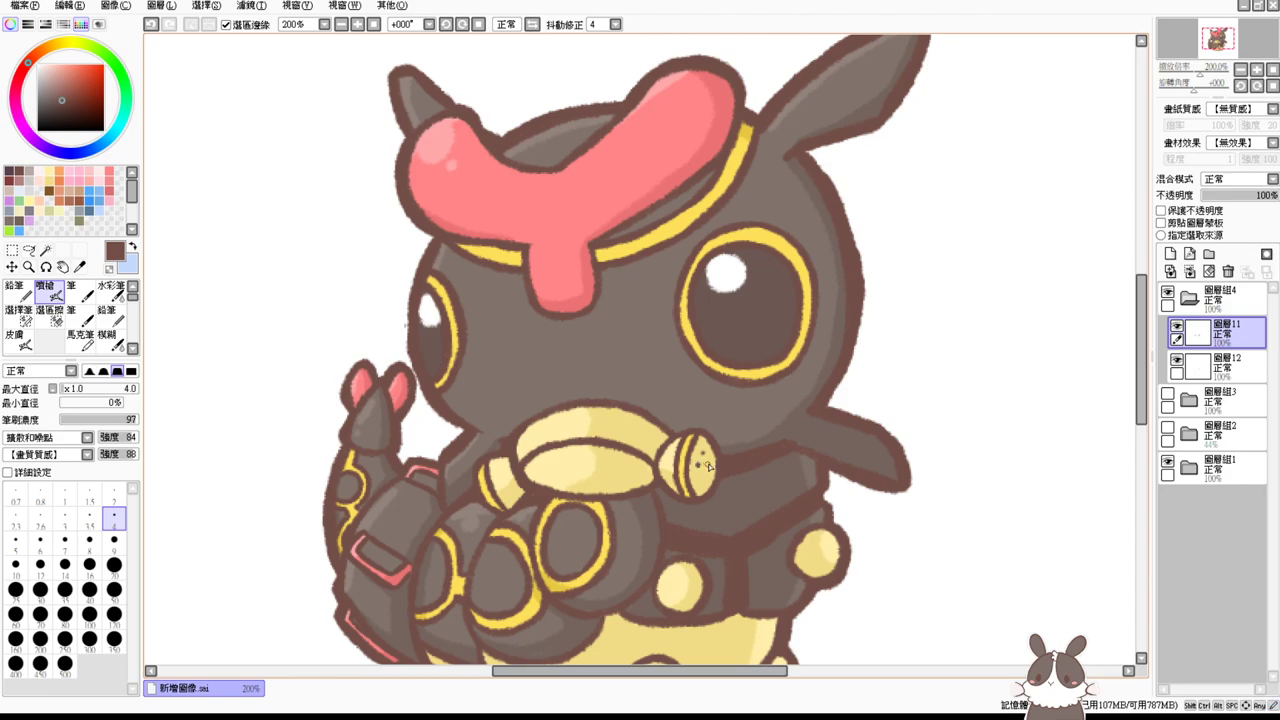
left_click(709, 464)
left_click(708, 471)
left_click(703, 478)
key("ctrl+z")
key("ctrl+z")
key("ctrl+z")
Step: Select the layer group 圖層組4 and collapse it, with the whole illustration shown at 100%
left_click(372, 23)
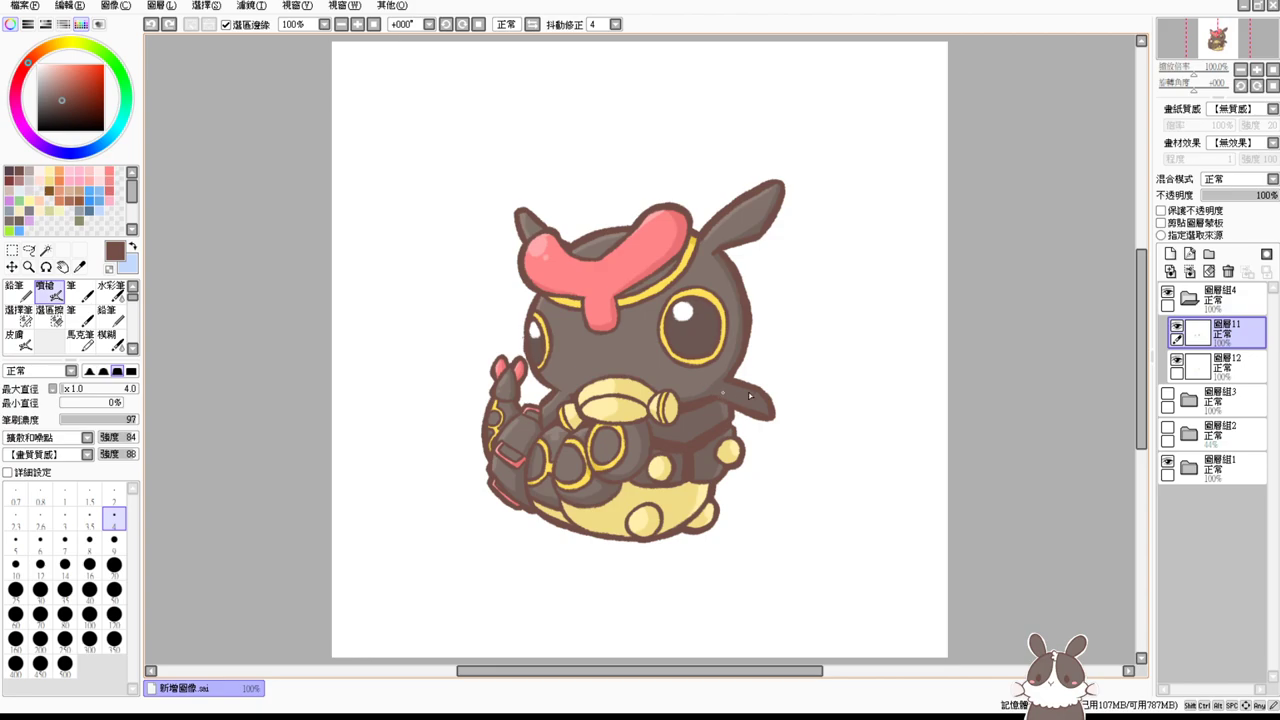
left_click(1215, 297)
left_click(1189, 298)
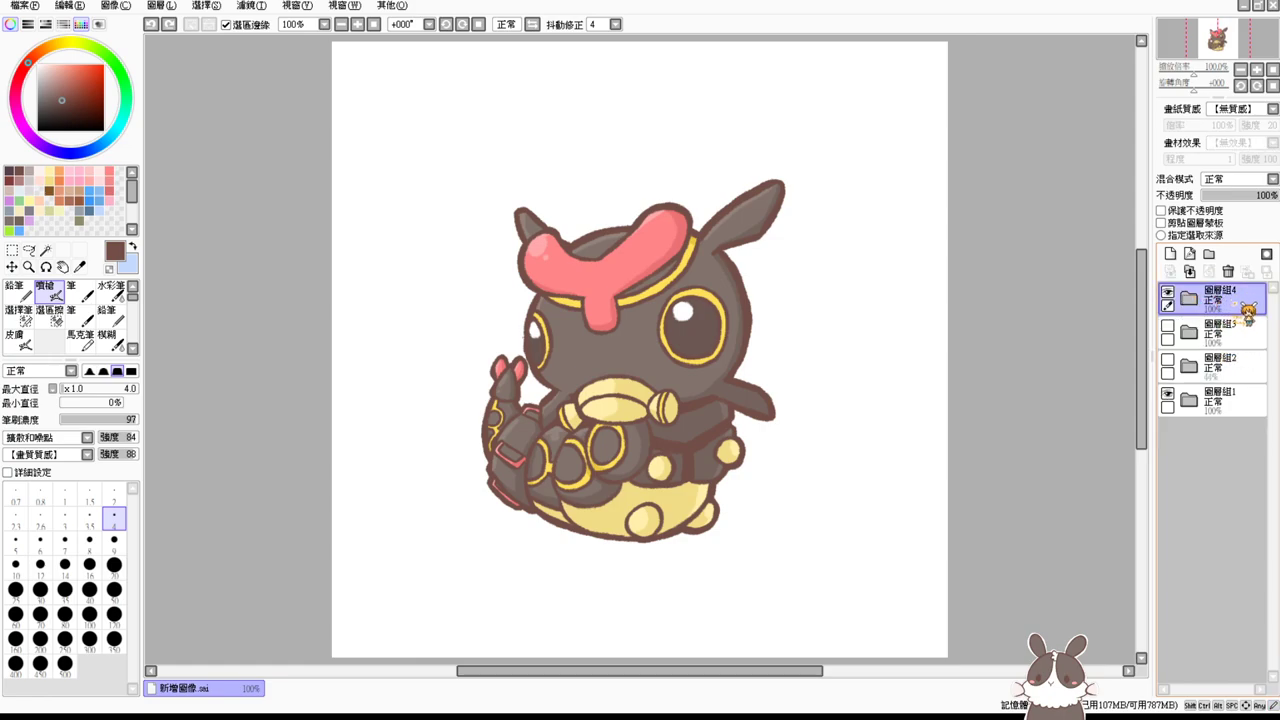
key("ctrl+alt")
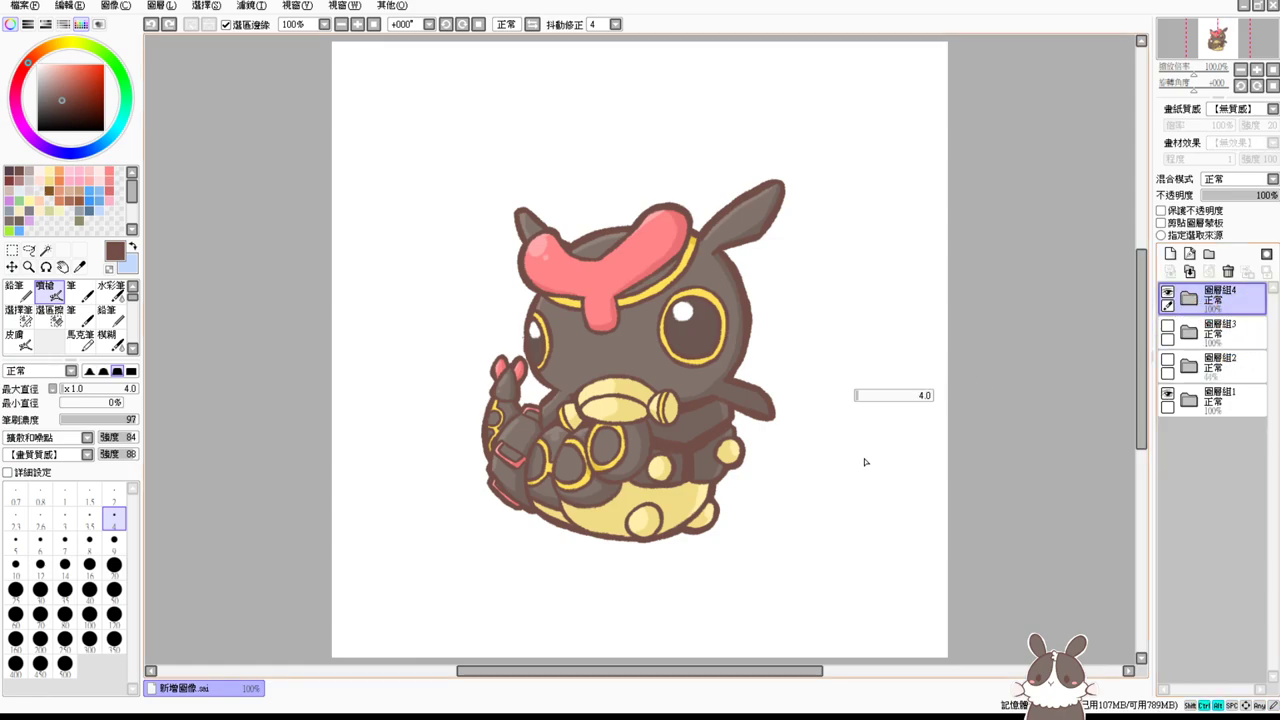
mouse_move(866, 462)
left_mouse_down()
mouse_move(860, 443)
mouse_move(851, 500)
mouse_move(823, 509)
mouse_move(848, 491)
left_mouse_up()
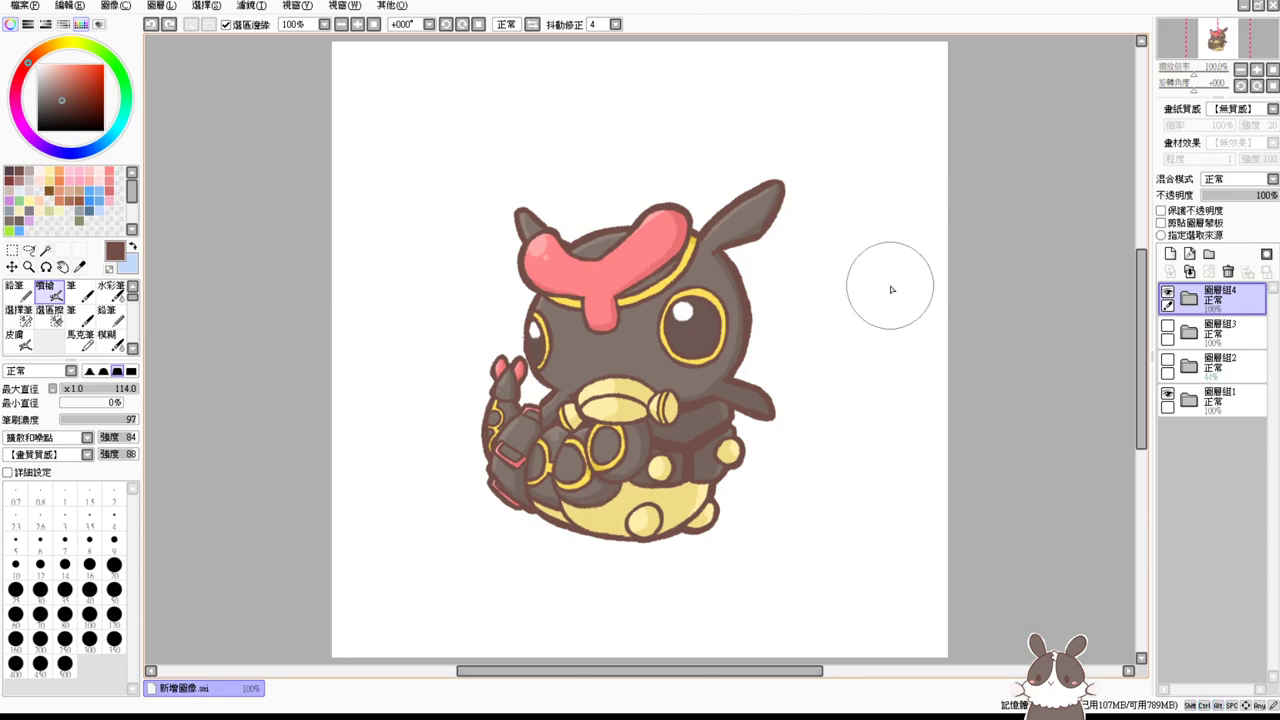
mouse_move(849, 411)
left_mouse_down()
mouse_move(847, 435)
mouse_move(799, 469)
left_mouse_up()
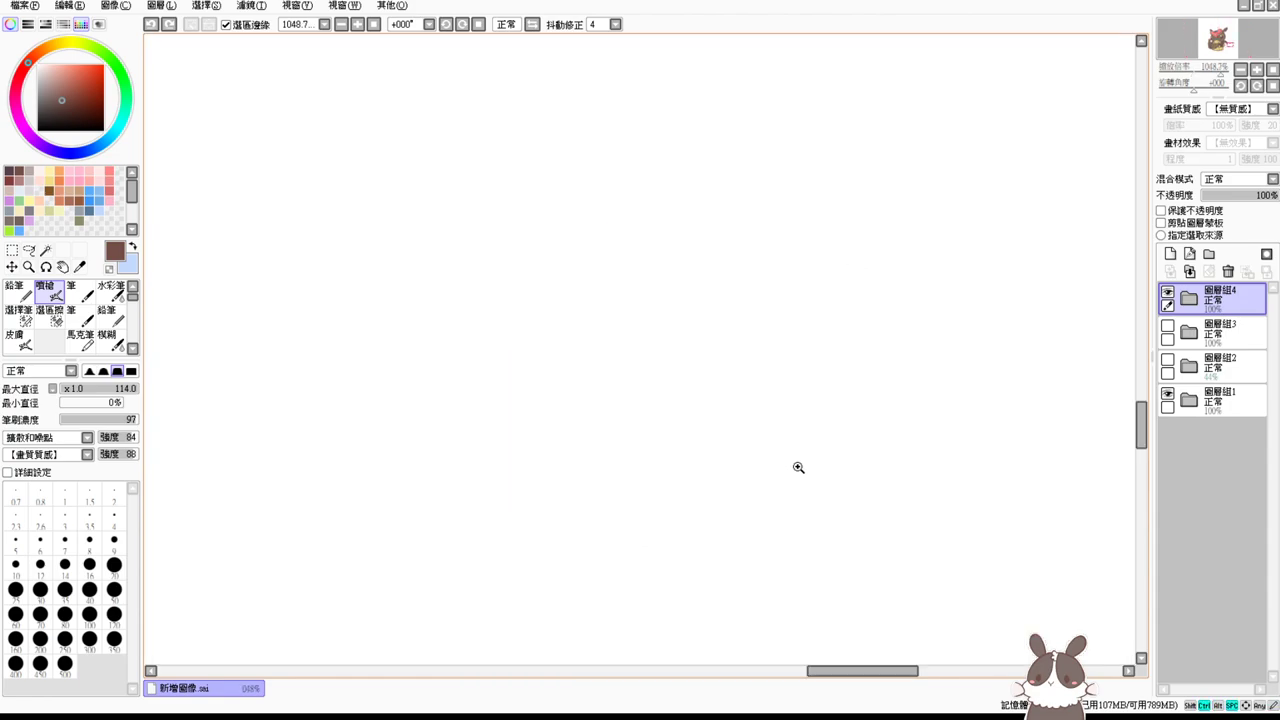
left_click(373, 24)
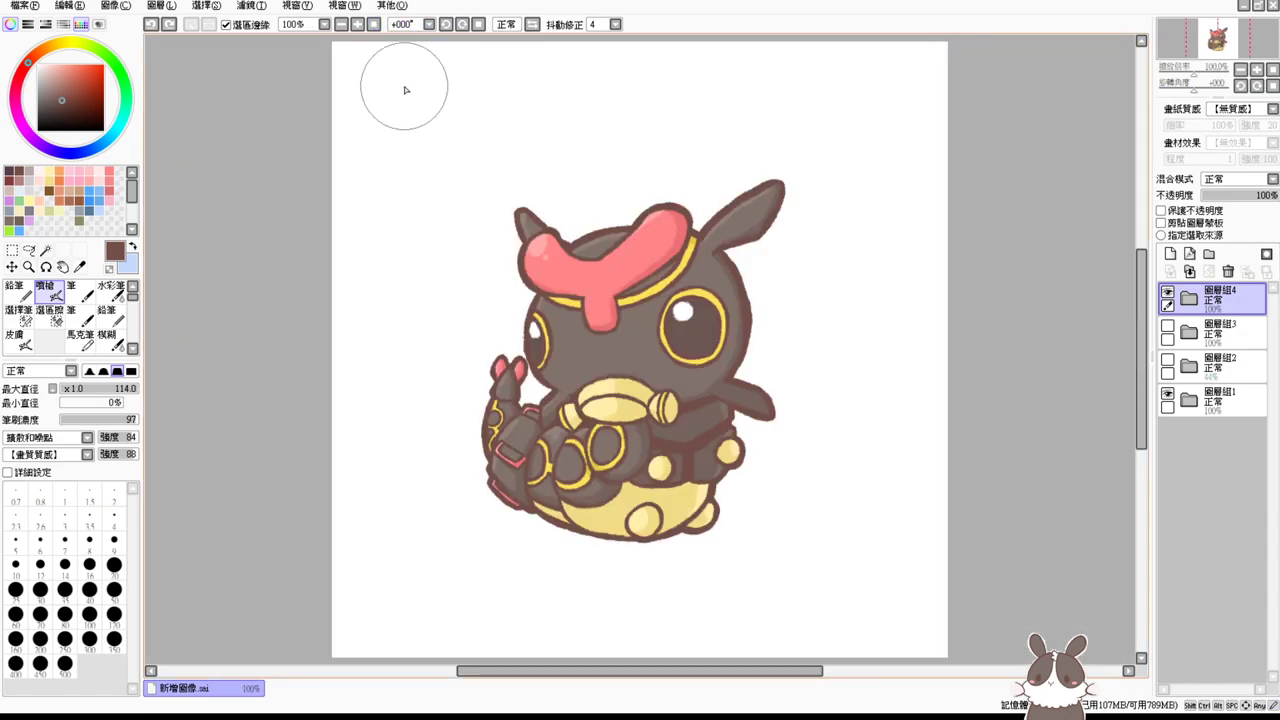
mouse_move(564, 370)
left_mouse_down()
mouse_move(484, 391)
mouse_move(531, 359)
left_mouse_up()
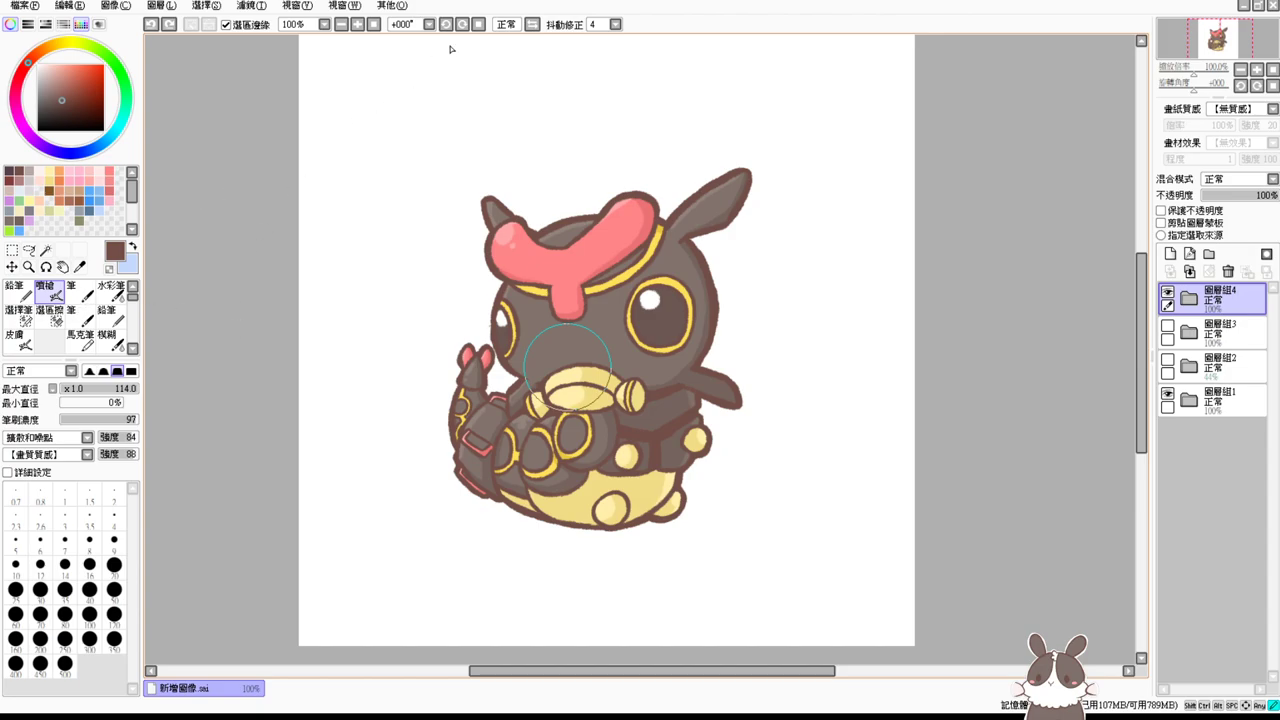
left_click(483, 100)
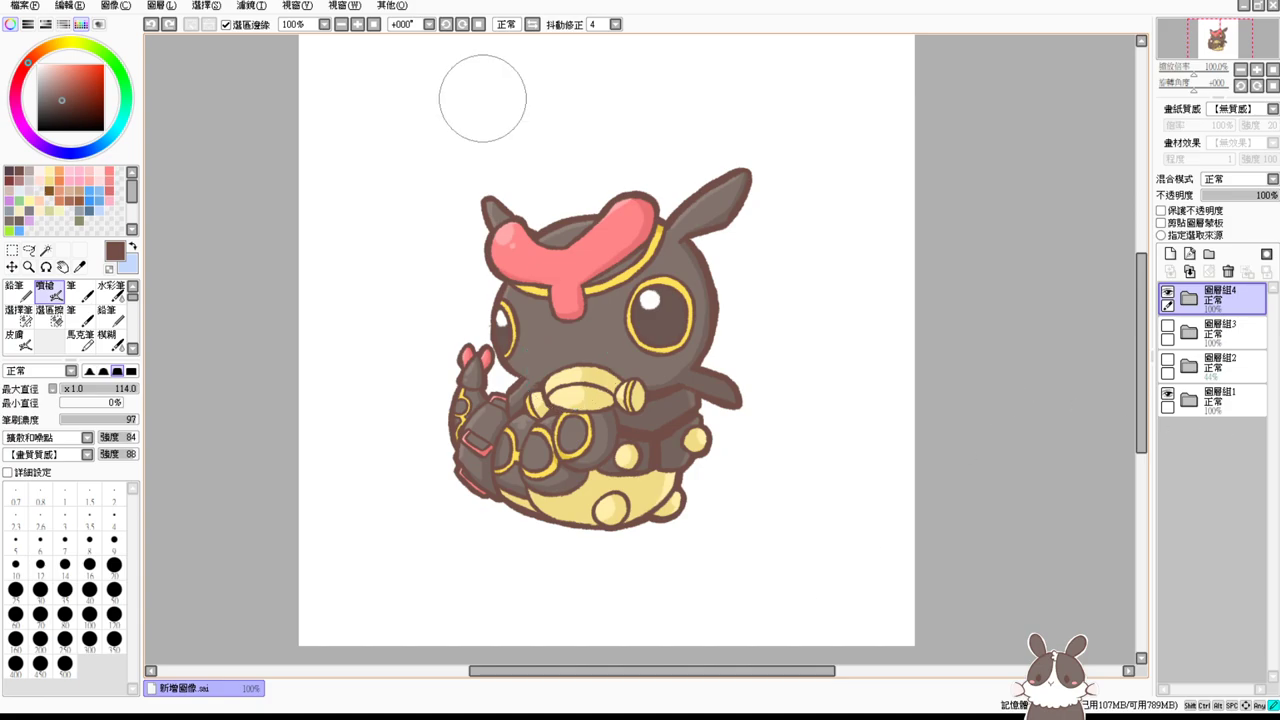
Step: Save the illustration as 綠毛蟲.sai
left_click(850, 716)
left_click(850, 716)
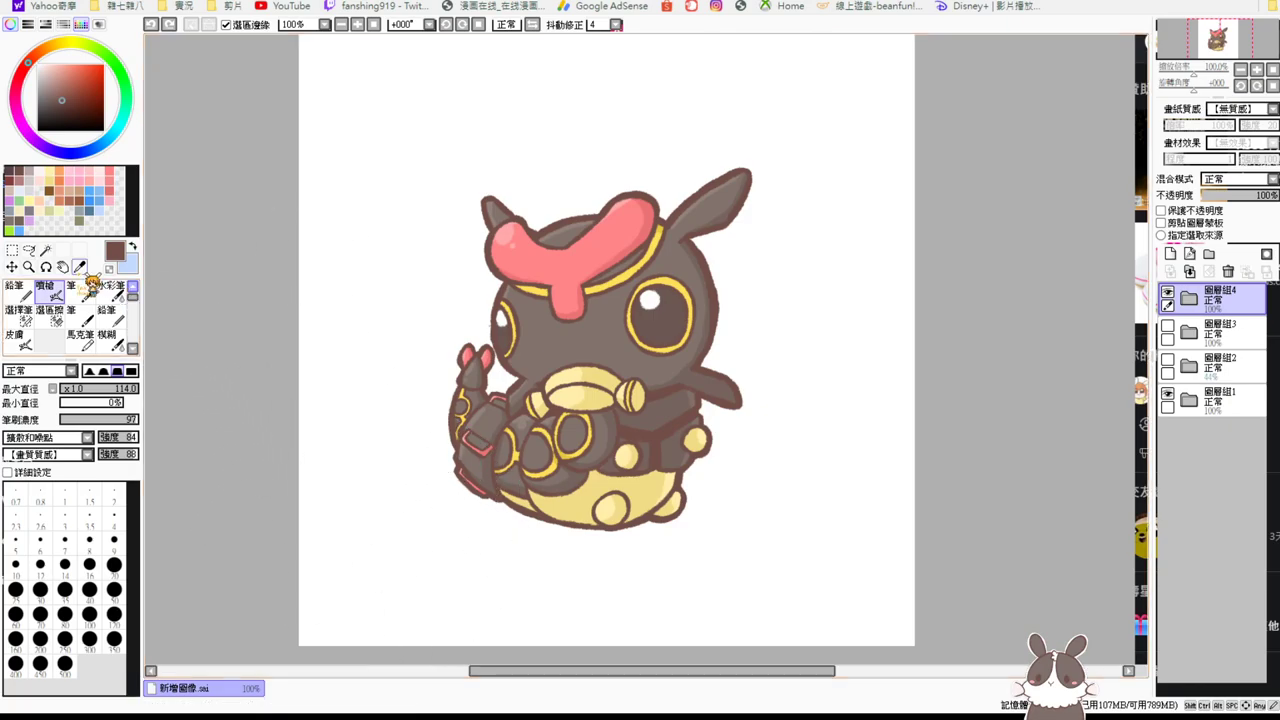
left_click(31, 6)
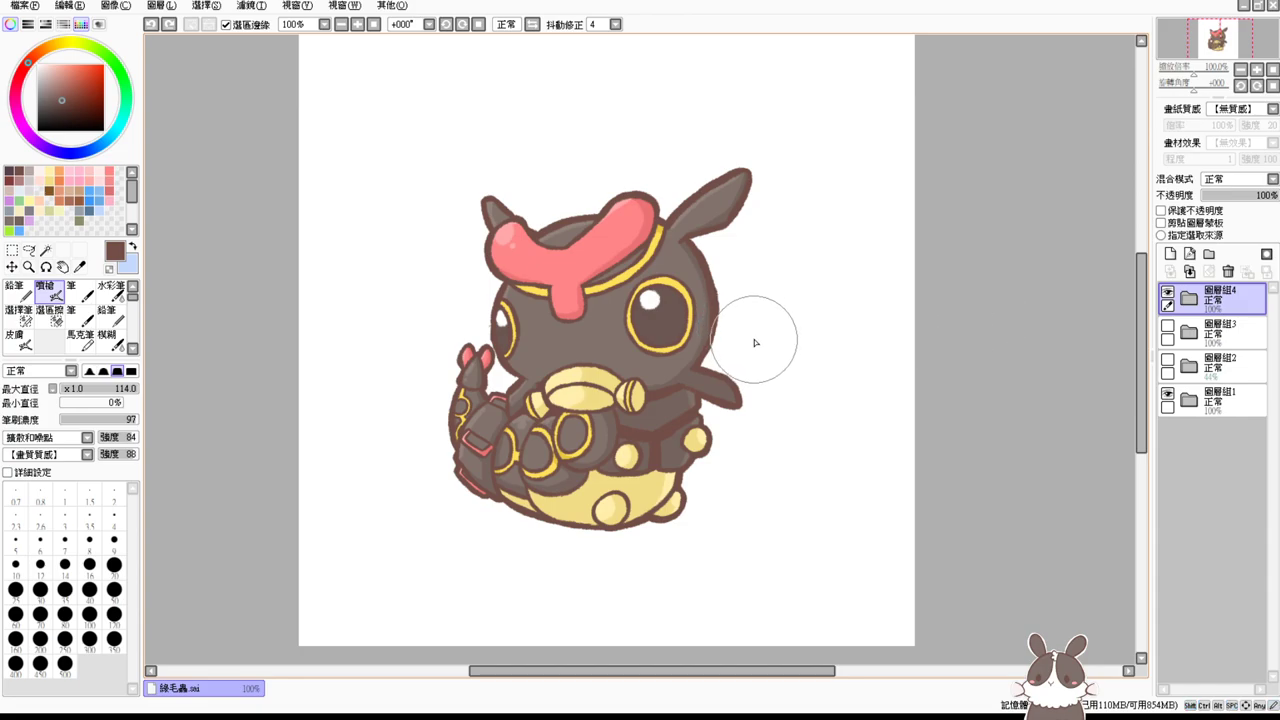
key("ctrl+space")
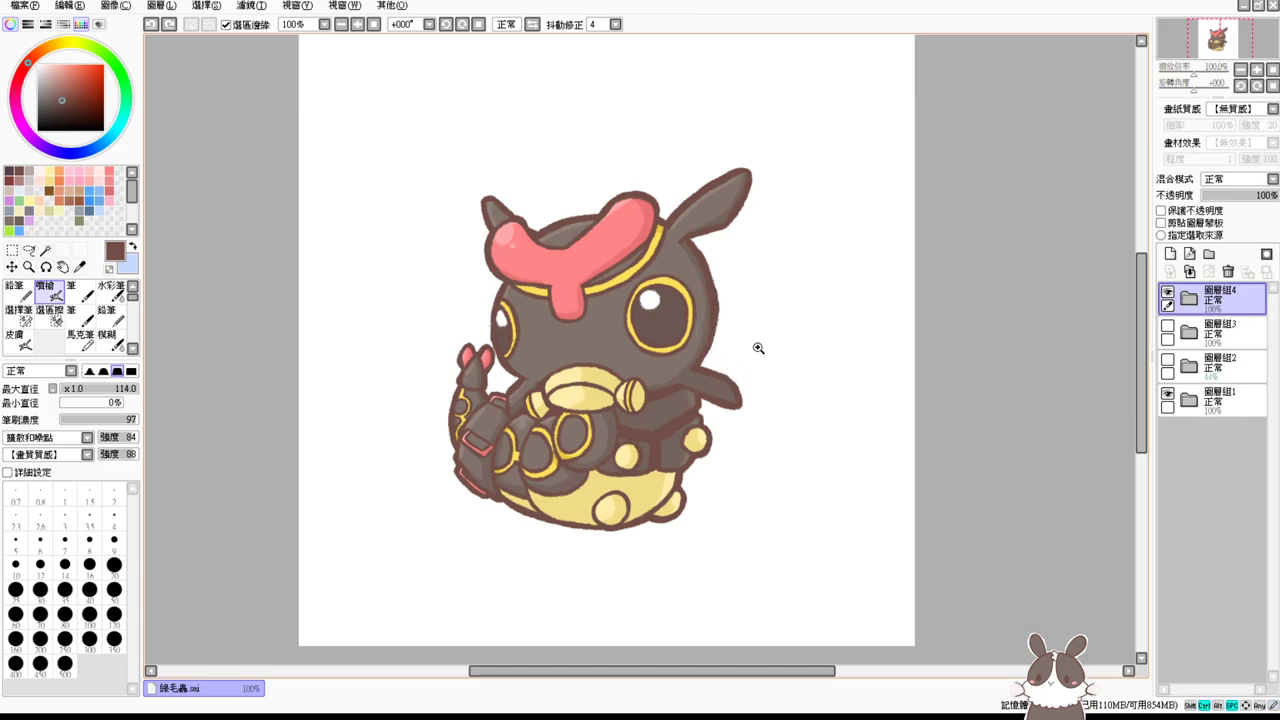
key("ctrl+space")
key("ctrl+alt")
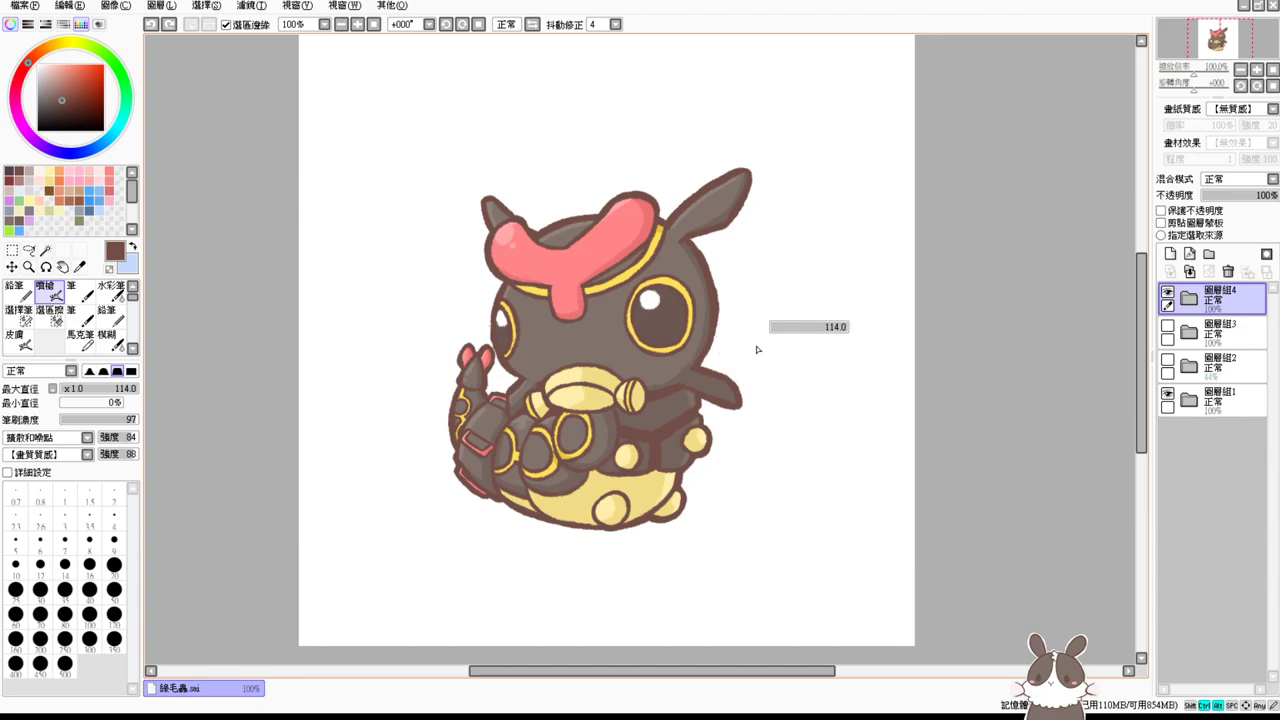
left_click_drag(751, 351, 766, 363)
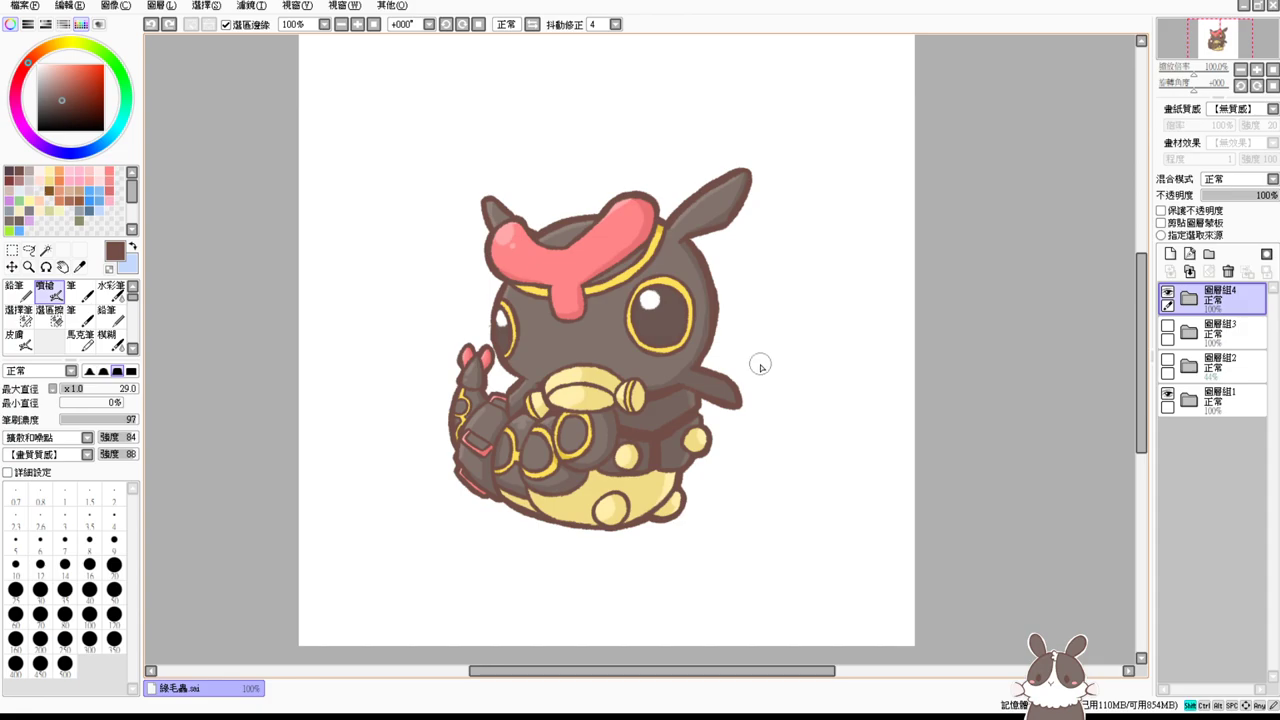
key("shift+space")
left_click(464, 25)
left_click(477, 25)
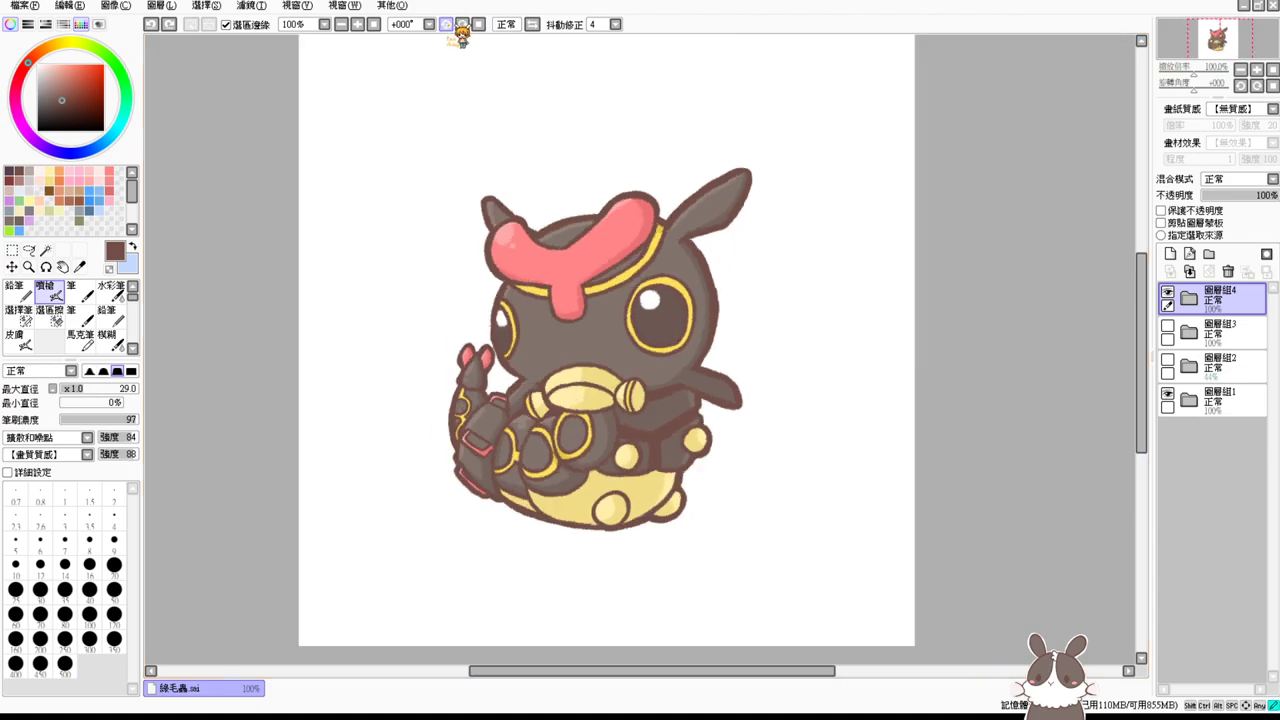
left_click(878, 303, "ctrl")
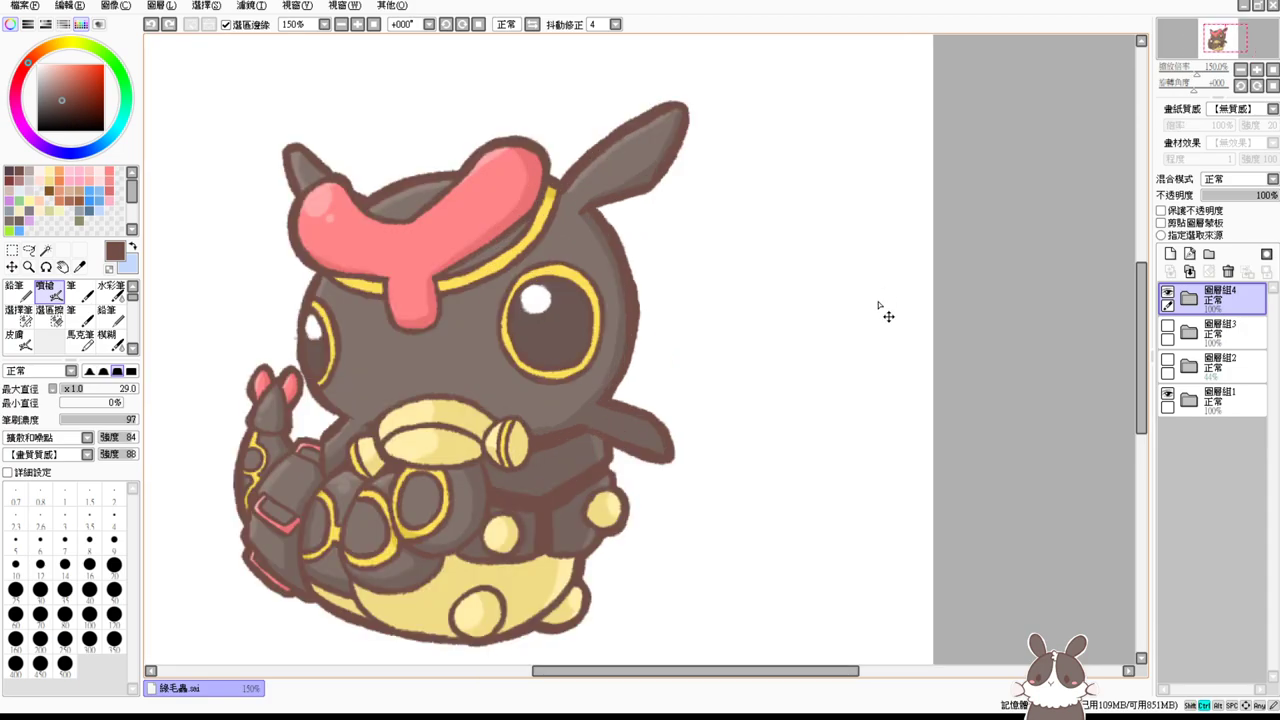
Step: Examine the recoloured caterpillar at 100% and 150% zoom
mouse_move(736, 331)
left_mouse_down()
mouse_move(877, 354)
mouse_move(839, 373)
left_mouse_up()
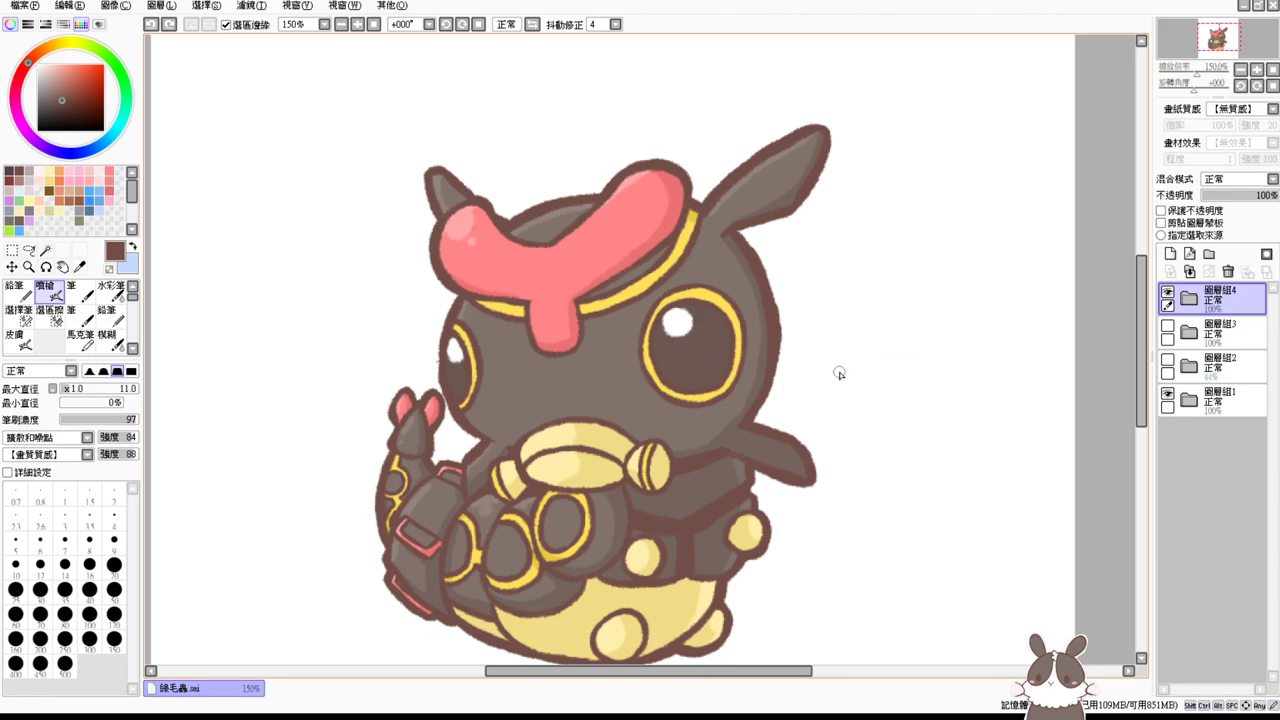
key("ctrl")
left_click(343, 25)
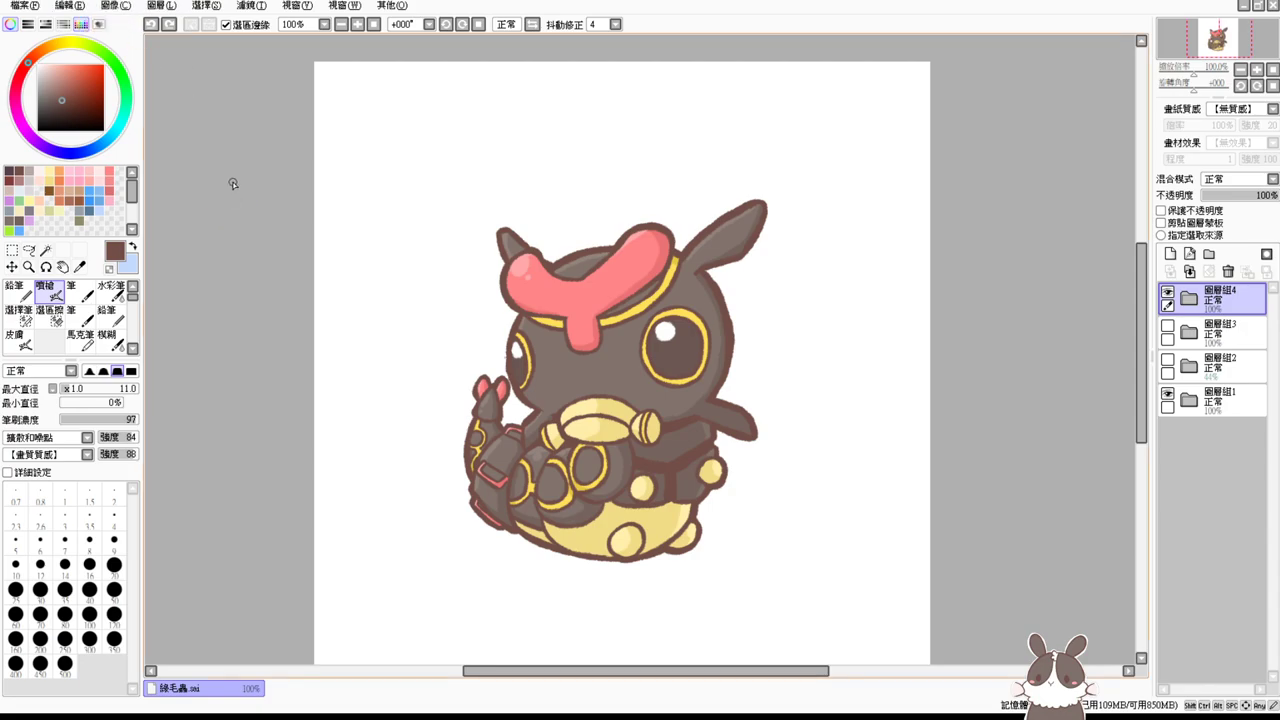
scroll(232, 184, "up", 1)
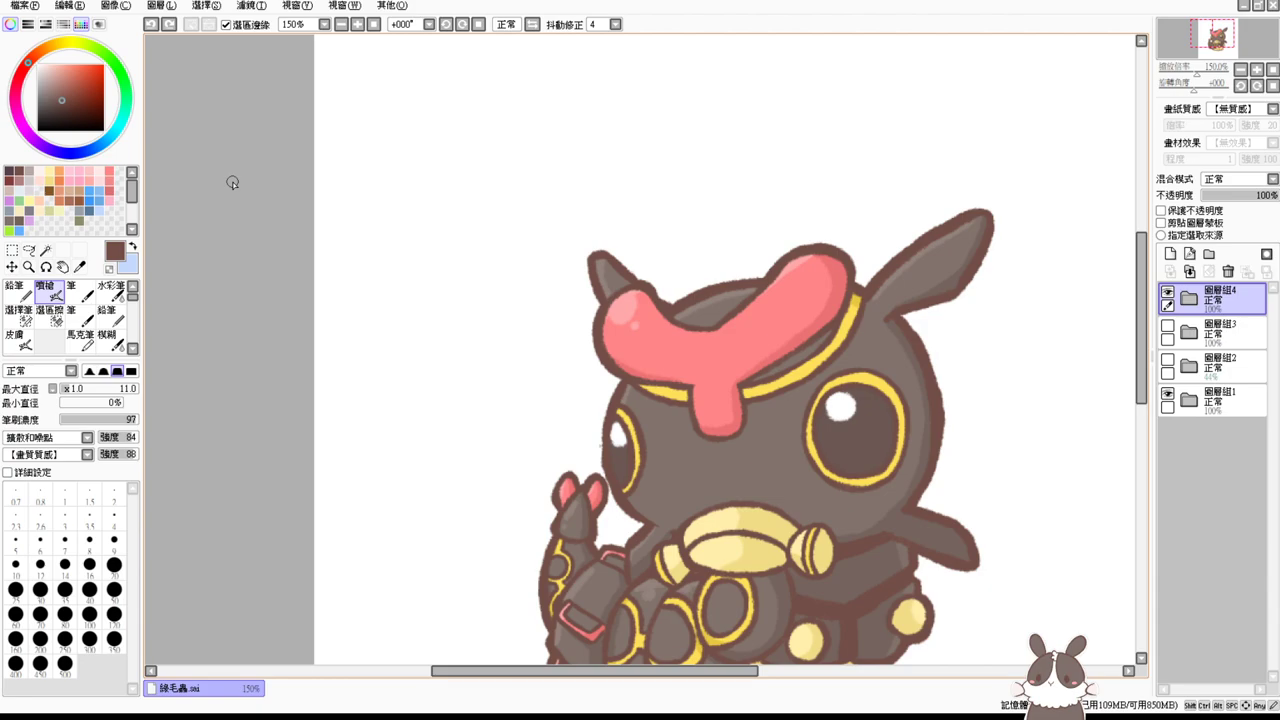
scroll(1151, 278, "up", 1)
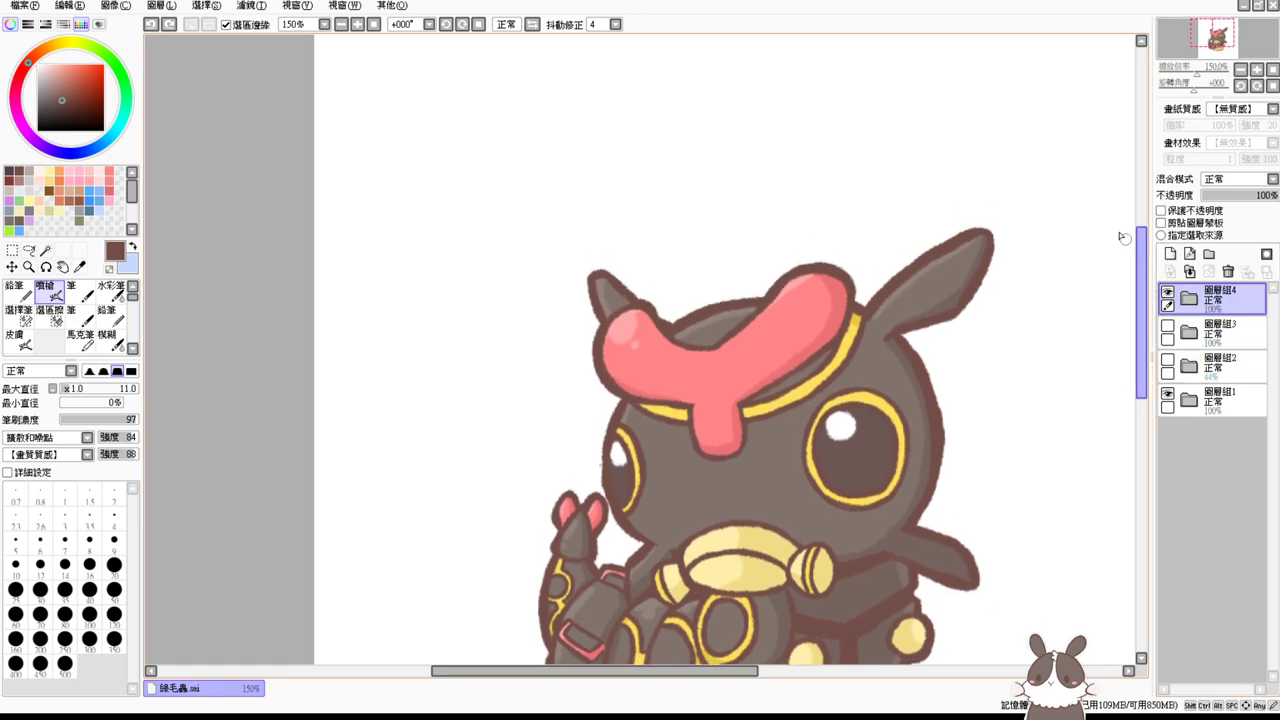
left_click(375, 25)
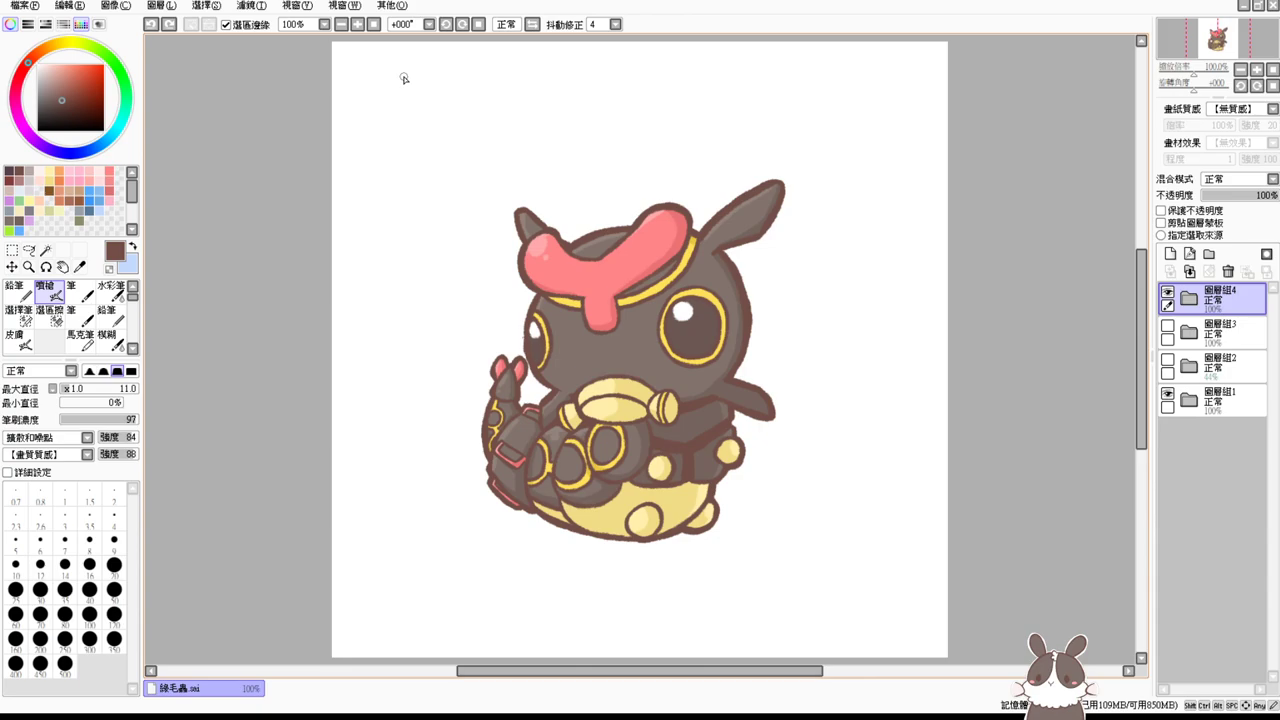
scroll(404, 78, "up", 1)
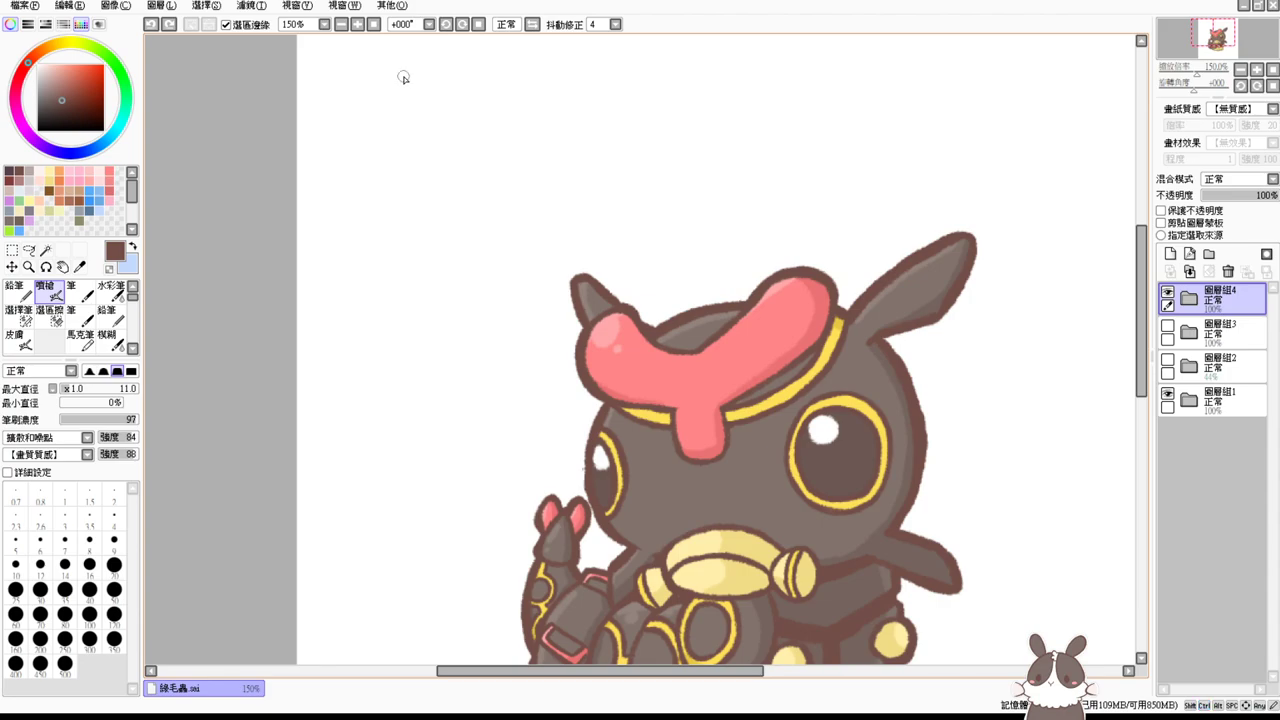
left_click_drag(855, 352, 780, 253)
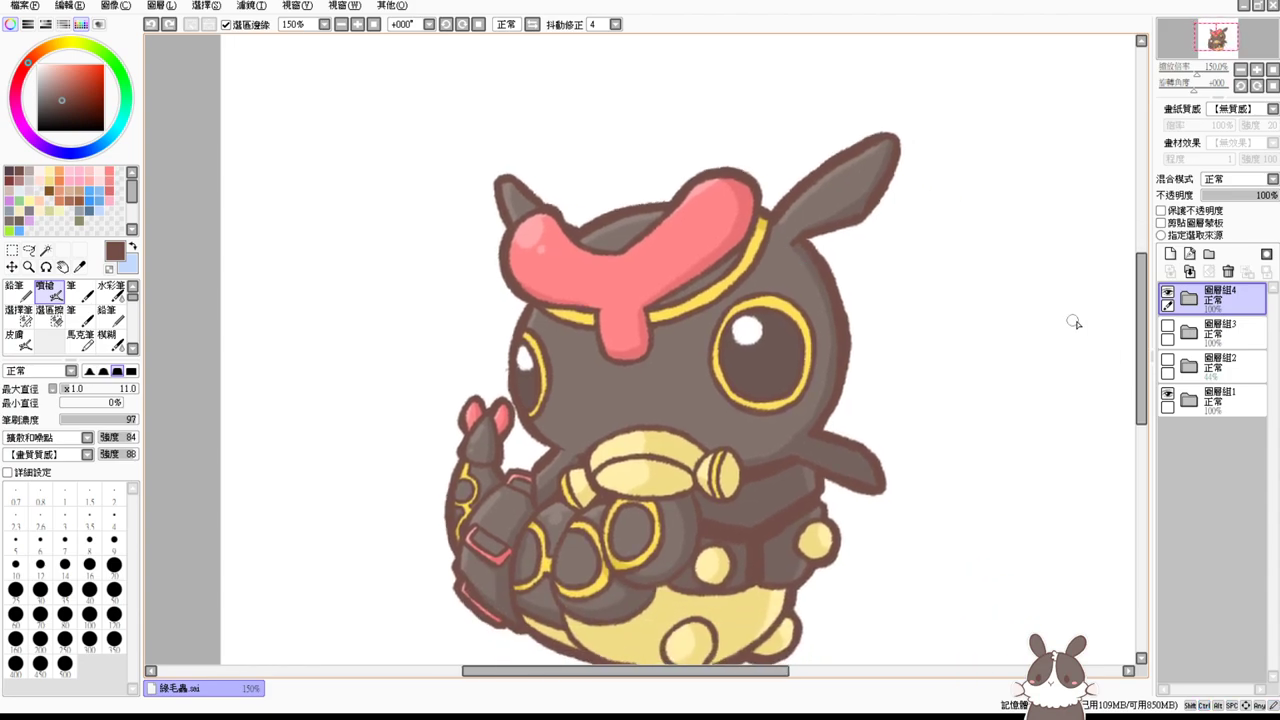
key("ctrl+t")
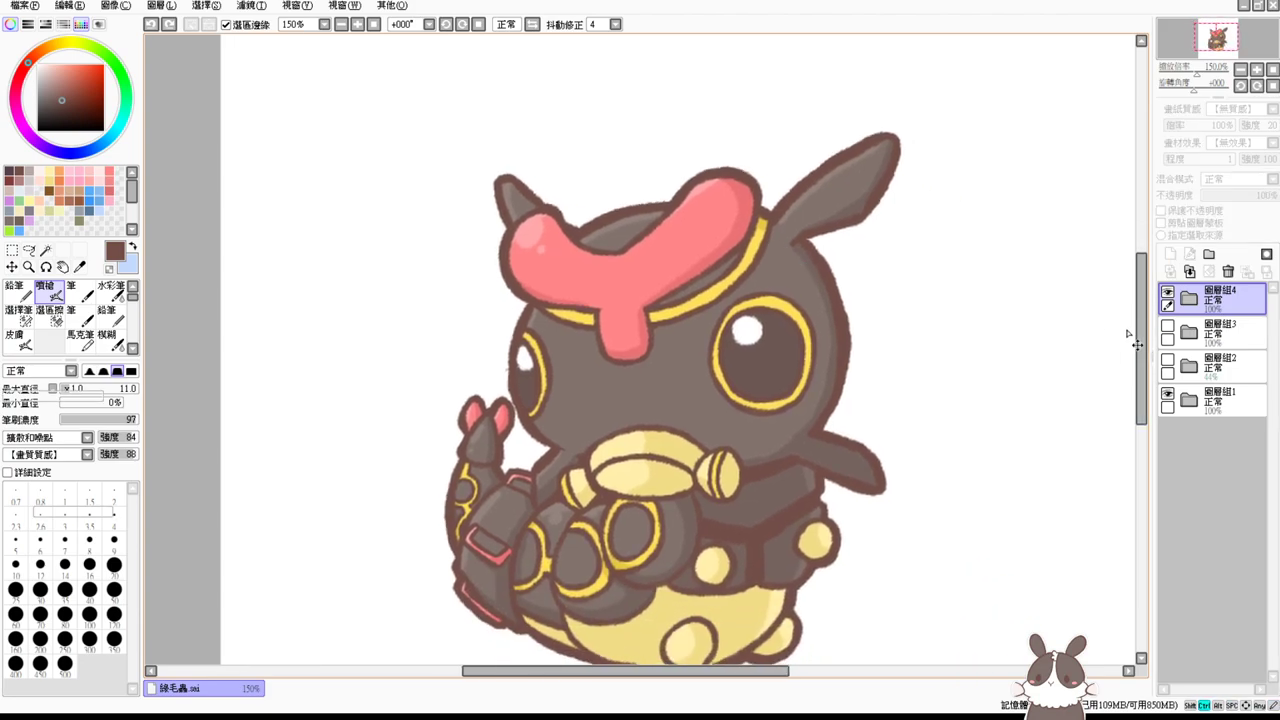
left_click_drag(748, 447, 779, 415)
key("Escape")
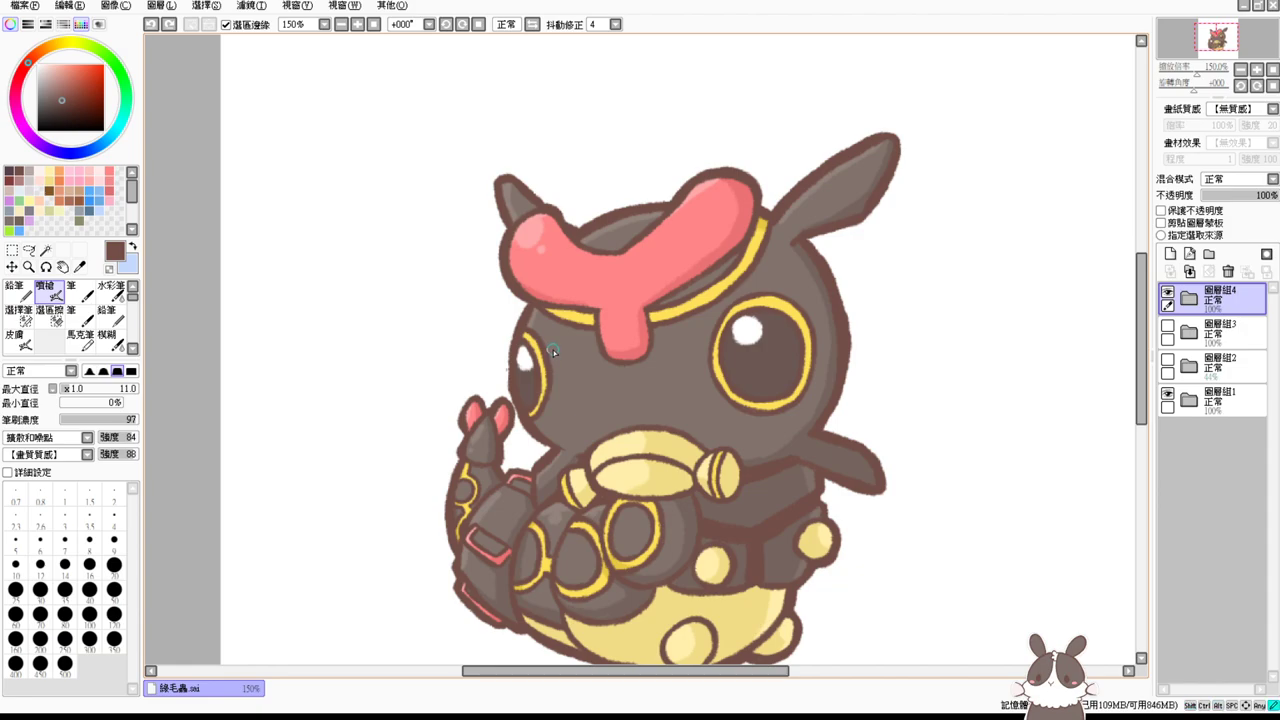
mouse_move(1140, 334)
left_mouse_down()
mouse_move(1133, 322)
mouse_move(1140, 345)
left_mouse_up()
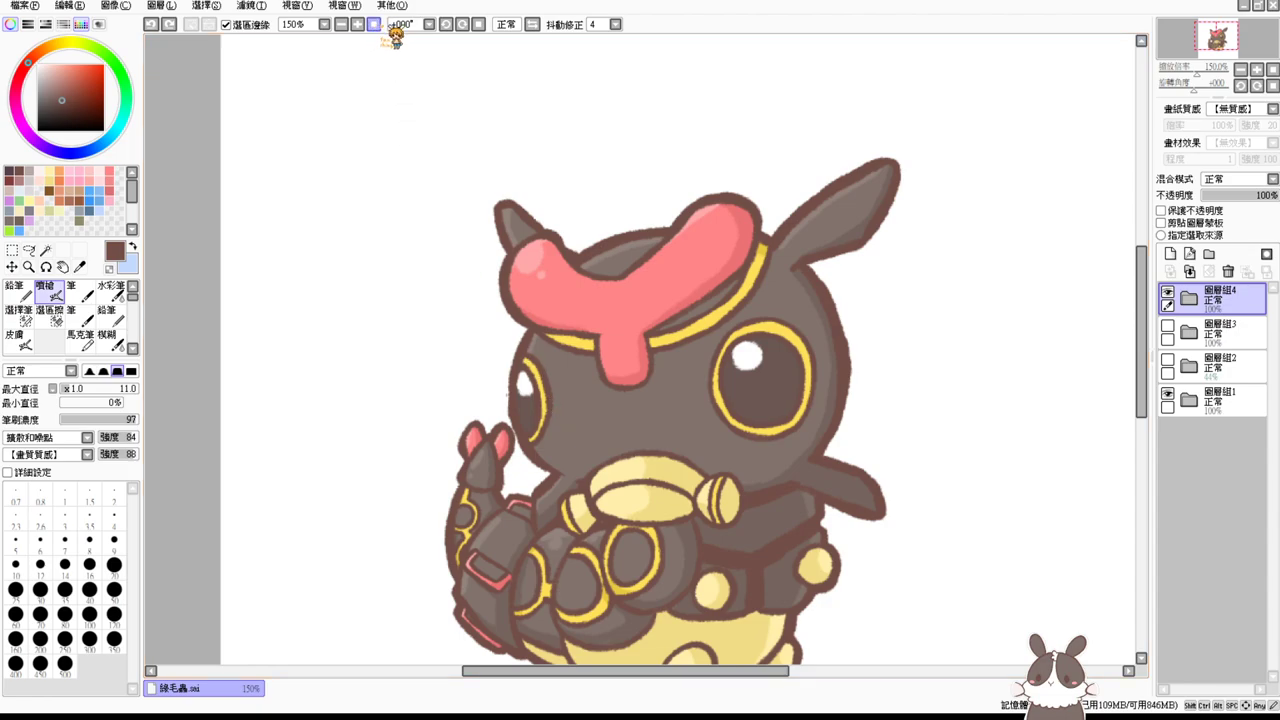
Step: Try filling a new layer above 圖層組4 with light pink, and undo the fill
left_click(1169, 253)
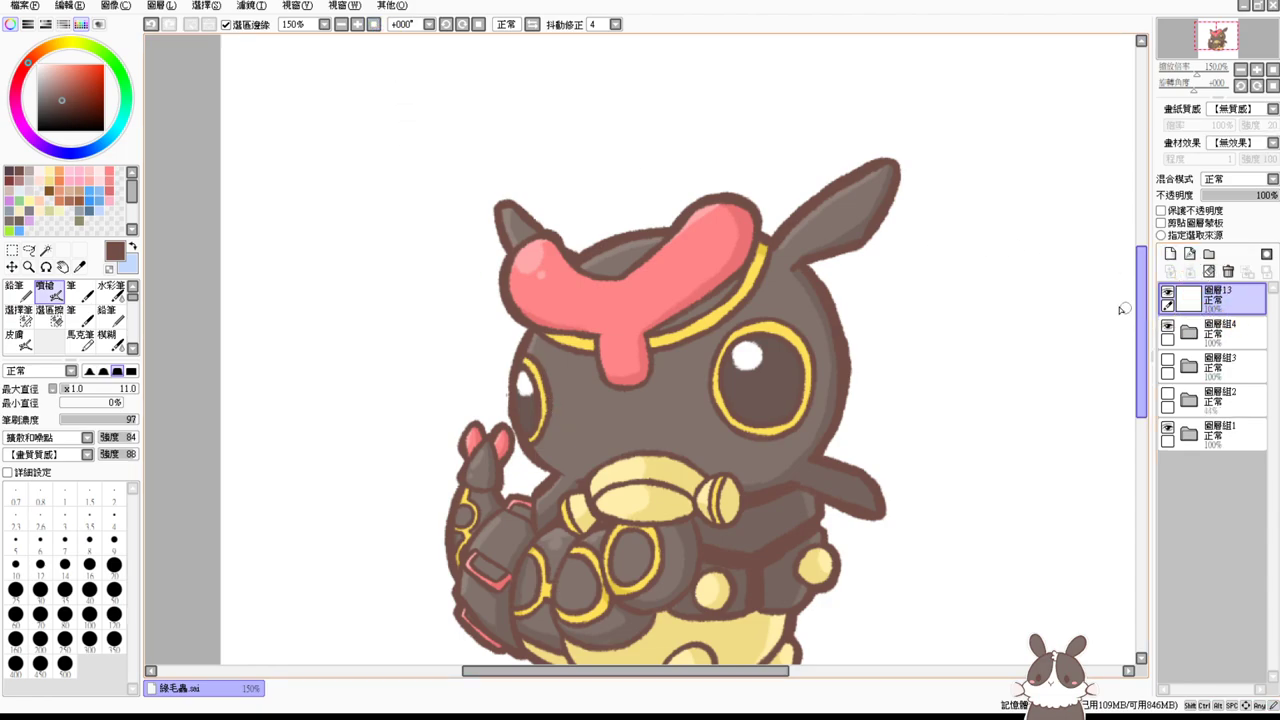
left_click(81, 179)
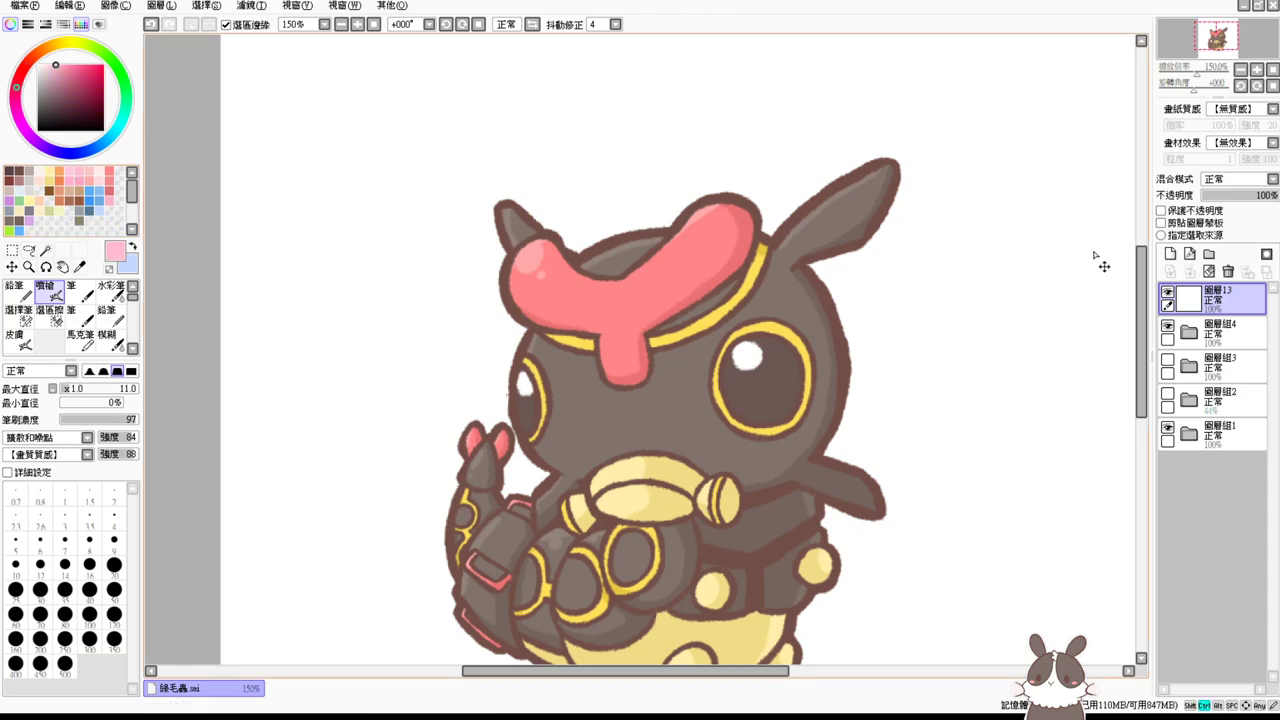
key("ctrl+f")
key("ctrl+z")
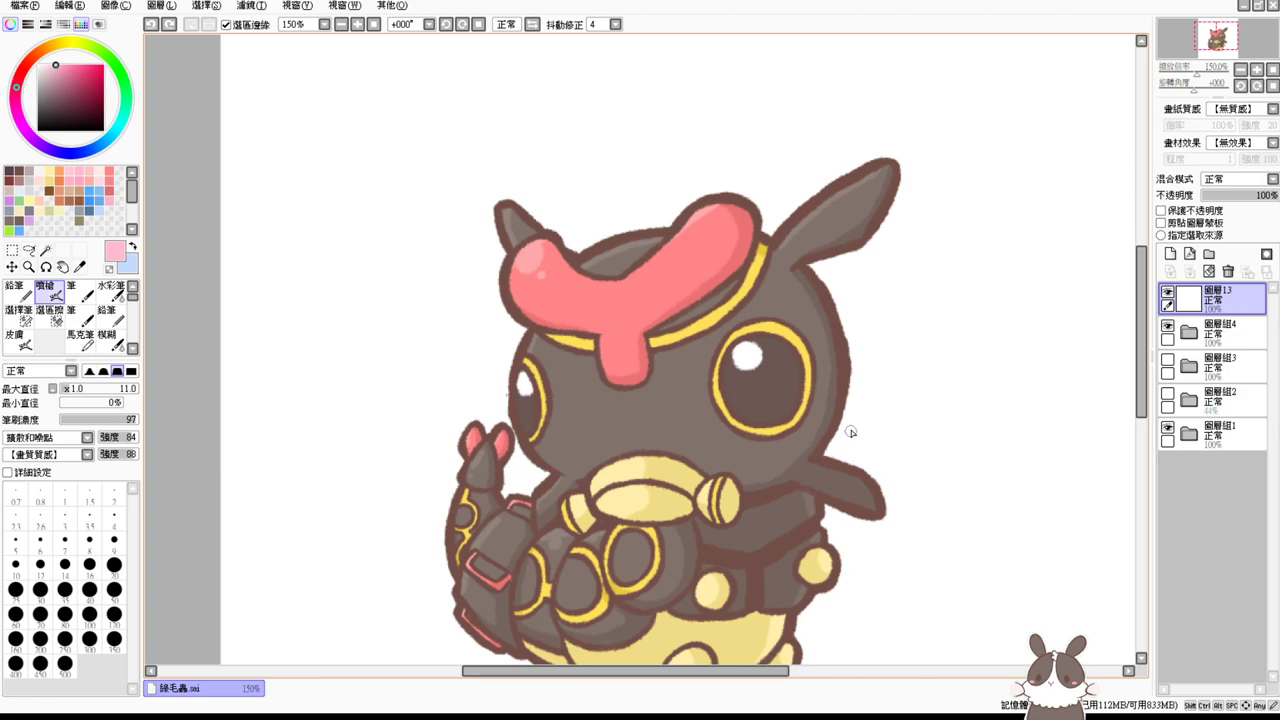
left_click_drag(840, 450, 837, 374)
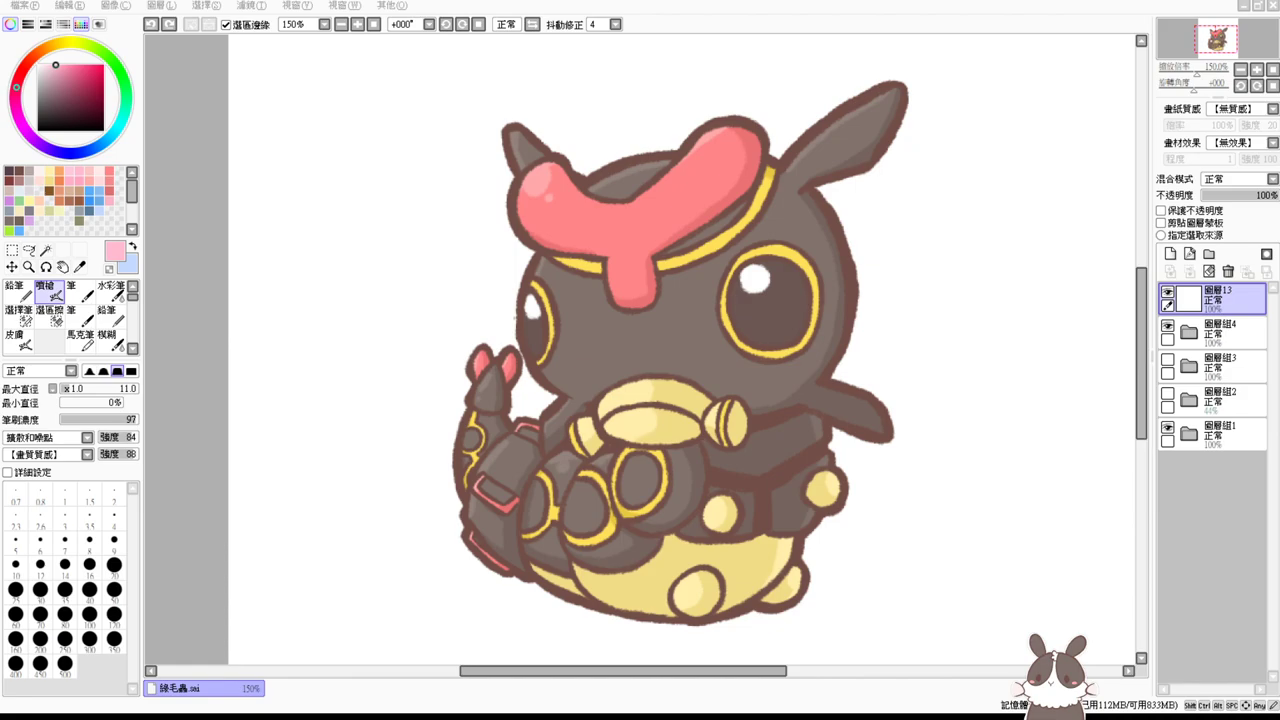
Step: Try adding an empty layer group above the blank layer 圖層13, and undo it
left_click(1209, 254)
left_click_drag(1143, 326, 1143, 317)
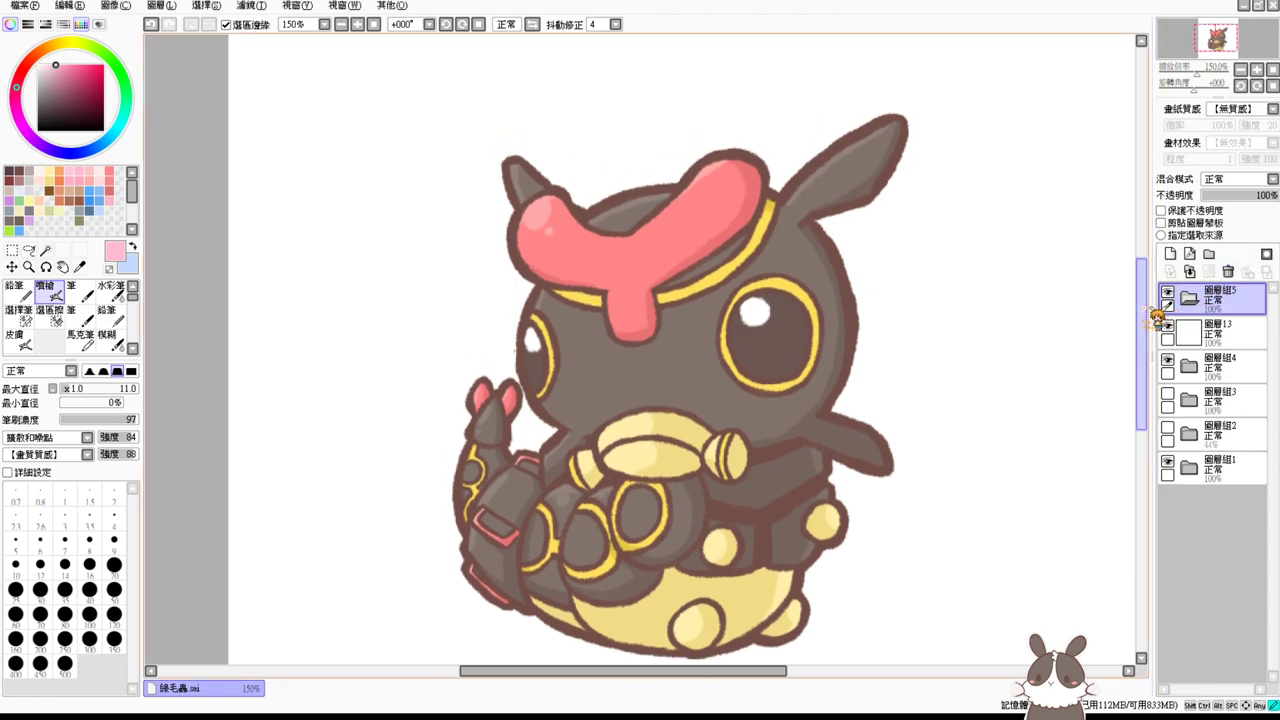
key("ctrl+z")
left_click(1167, 325)
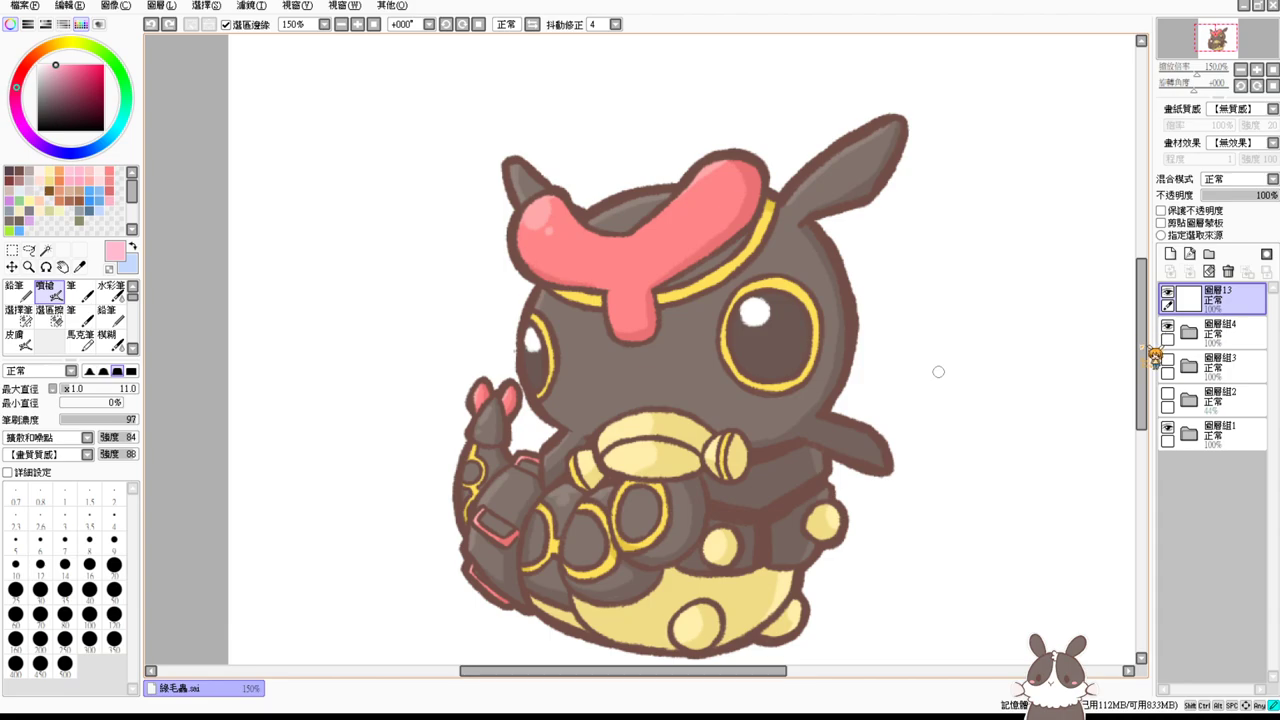
scroll(1133, 316, "down", 2)
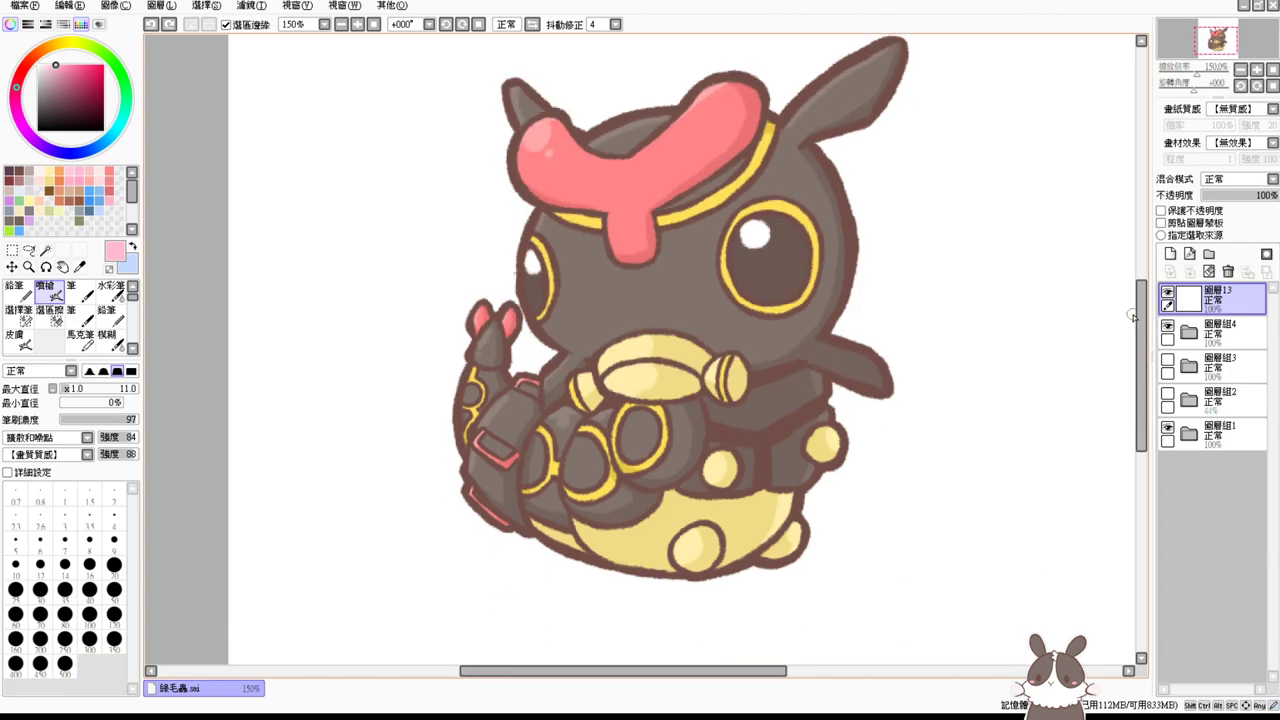
Step: Undo the recent edits back to the mouthpart selection in 圖層組4, and redo the undone edits
left_click_drag(1000, 351, 600, 340)
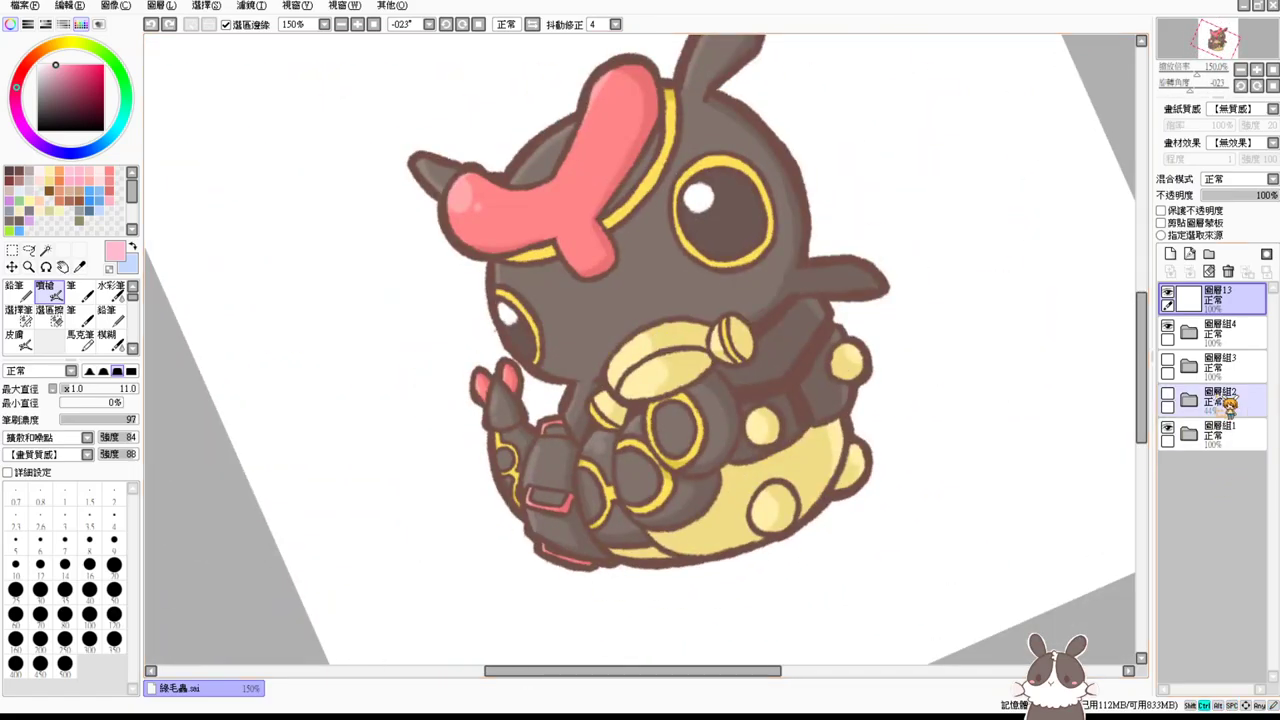
key("ctrl+z")
key("ctrl+z")
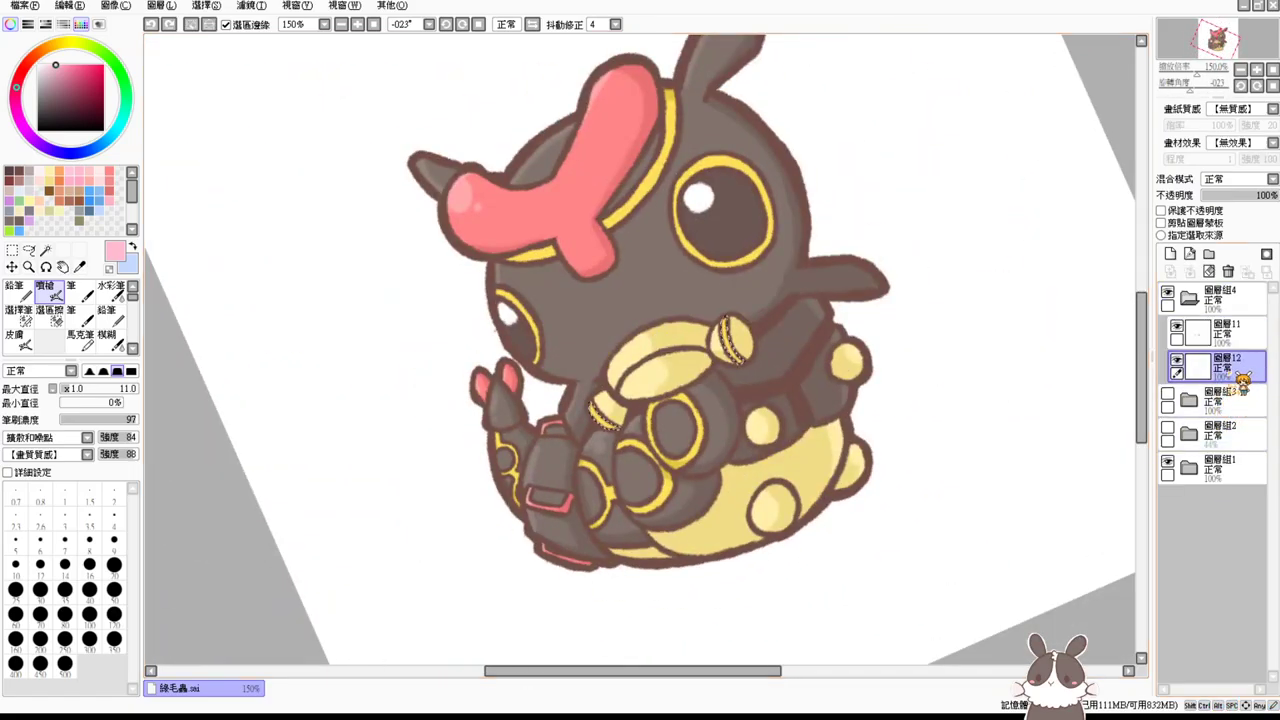
left_click(1240, 333)
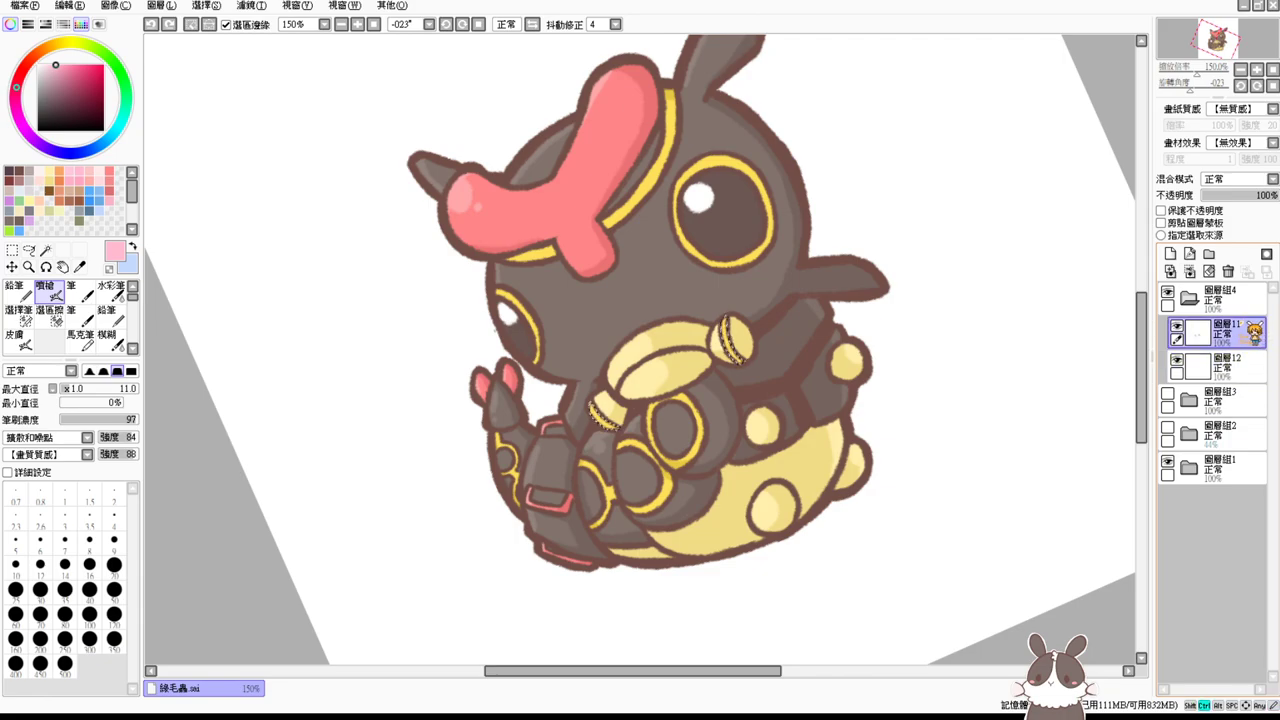
key("ctrl+z")
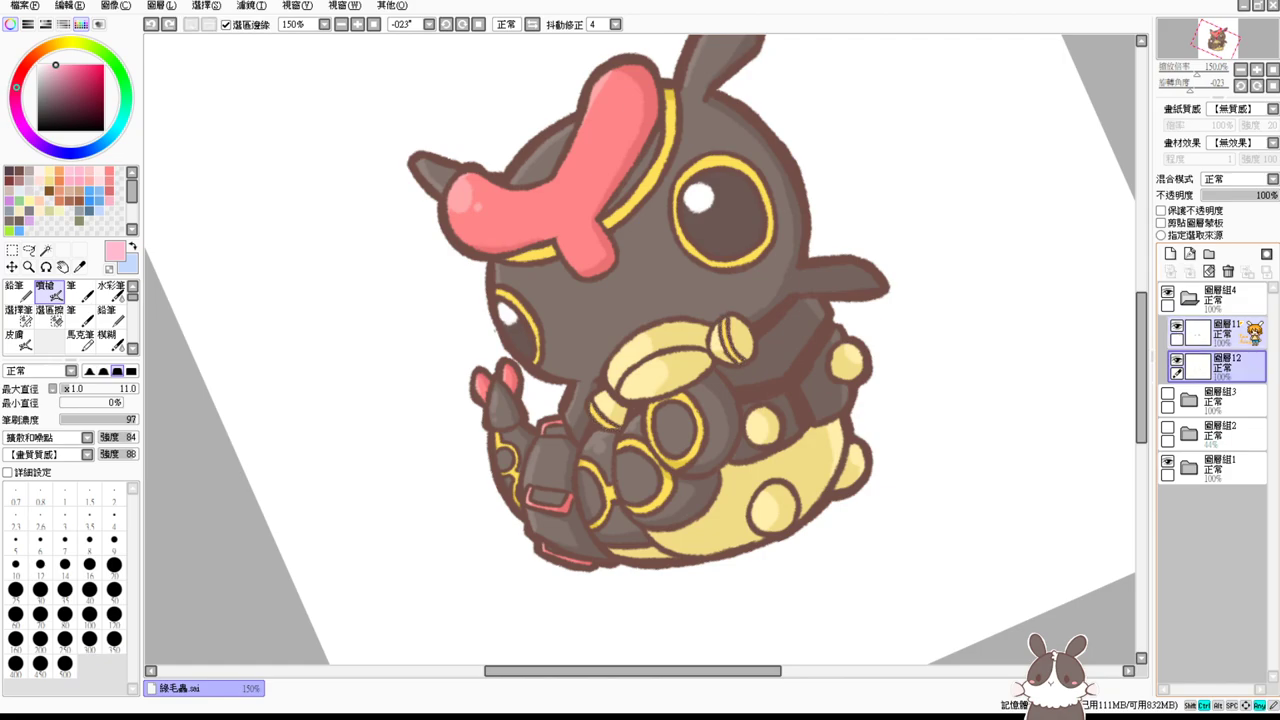
key("ctrl+y")
key("ctrl+y")
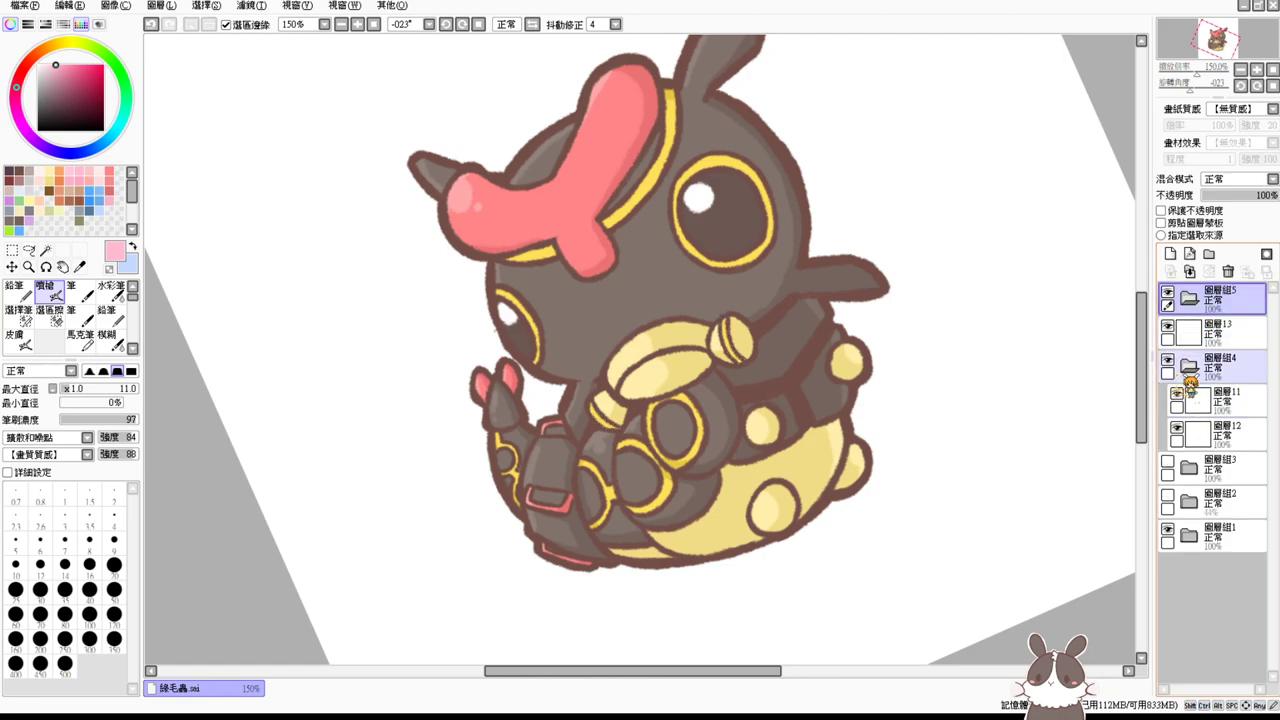
Step: Collapse the layer group 圖層組4
left_click(1189, 368)
left_click(1201, 340)
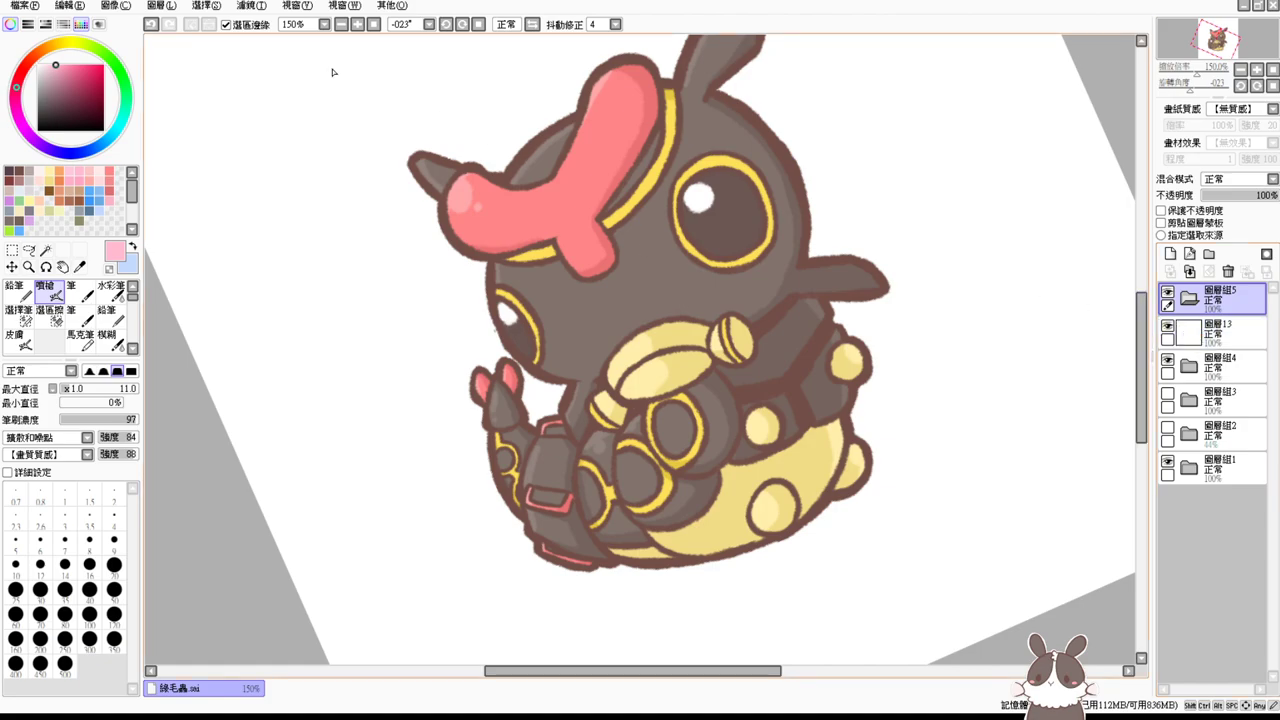
left_click(478, 24)
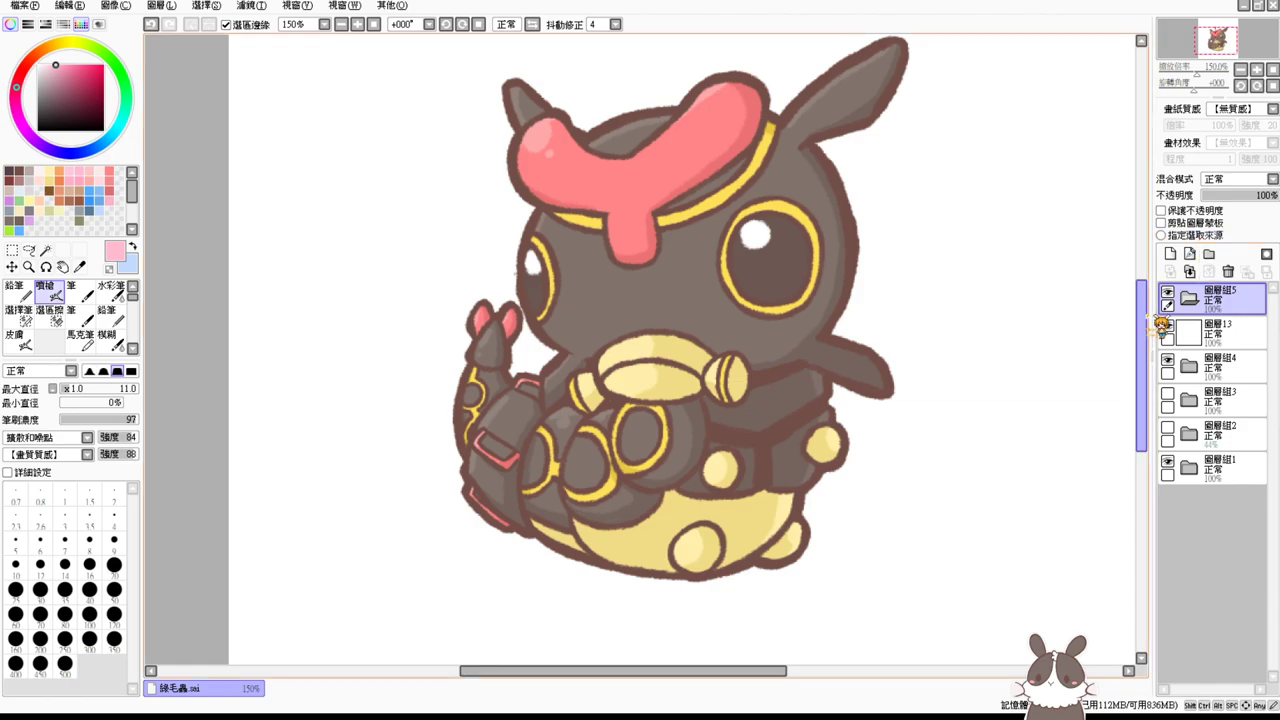
scroll(1146, 318, "up", 1)
left_click_drag(898, 334, 874, 322)
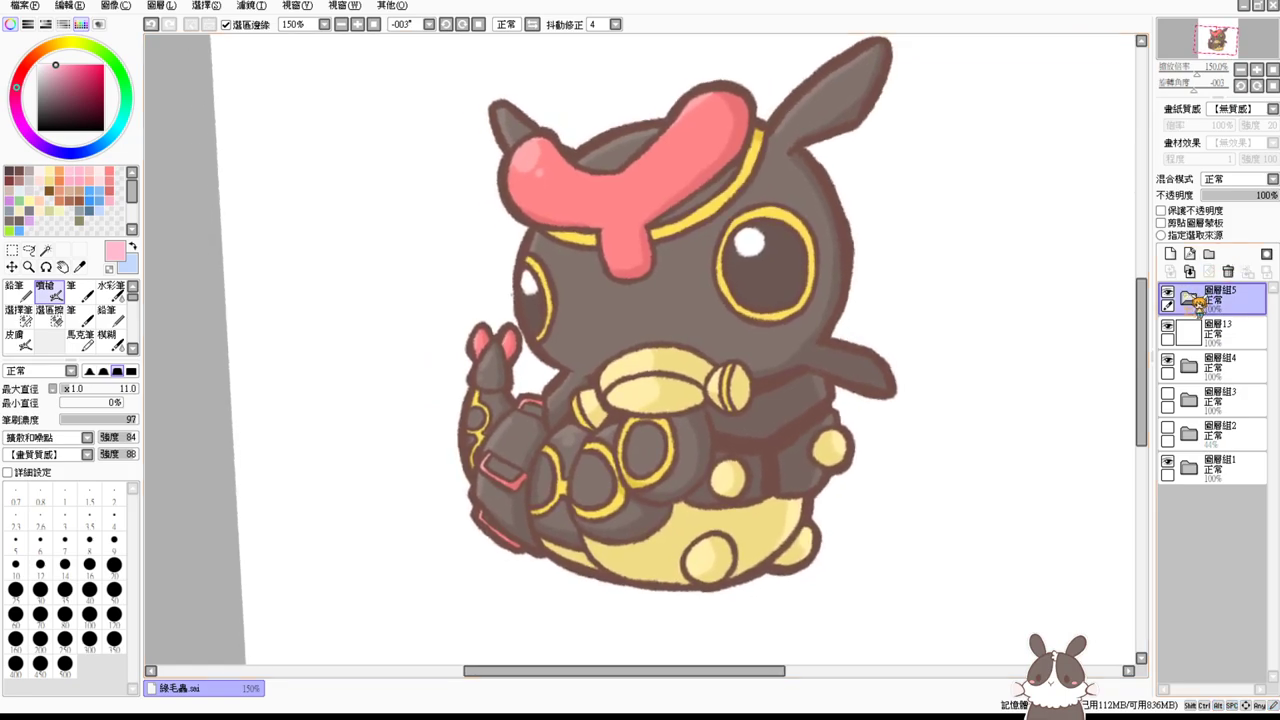
scroll(1119, 307, "up", 3)
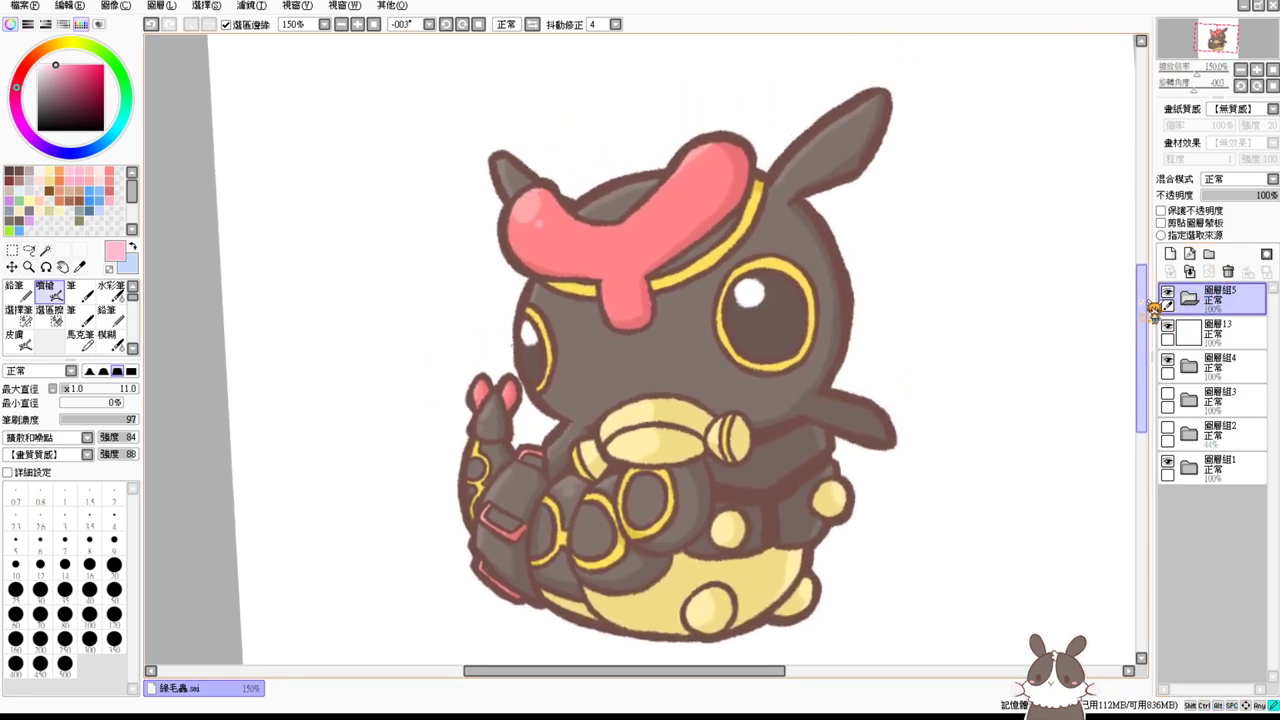
Step: Check the visibility of layer 圖層13, and delete the empty layer group 圖層組5
left_click(1233, 371)
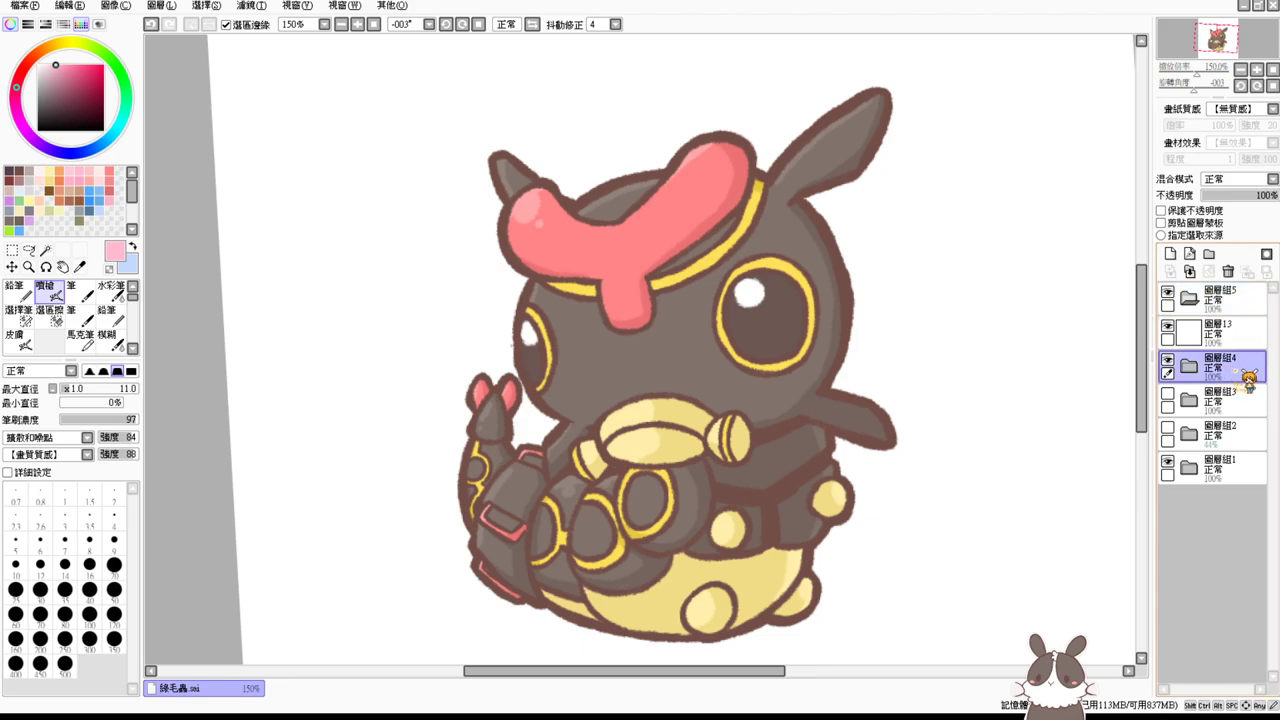
left_click(1218, 340)
left_click(1169, 326)
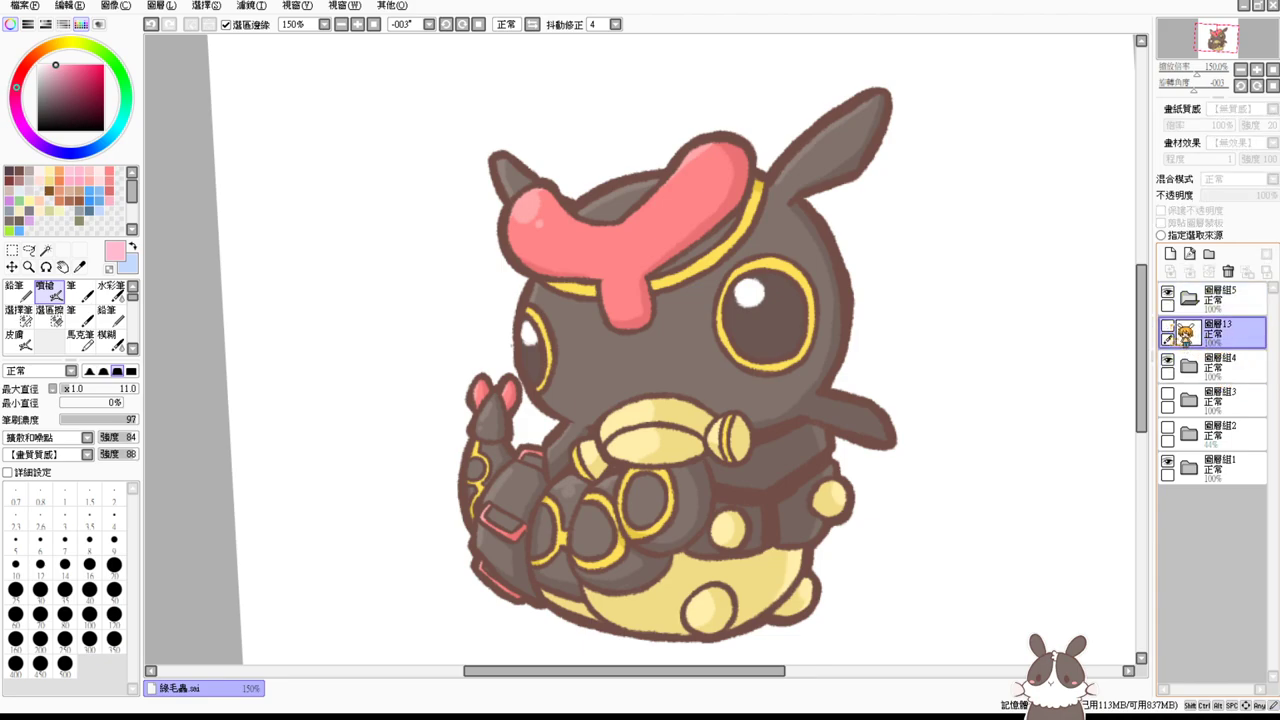
left_click(1169, 325)
left_click(1234, 297)
left_click(1228, 272)
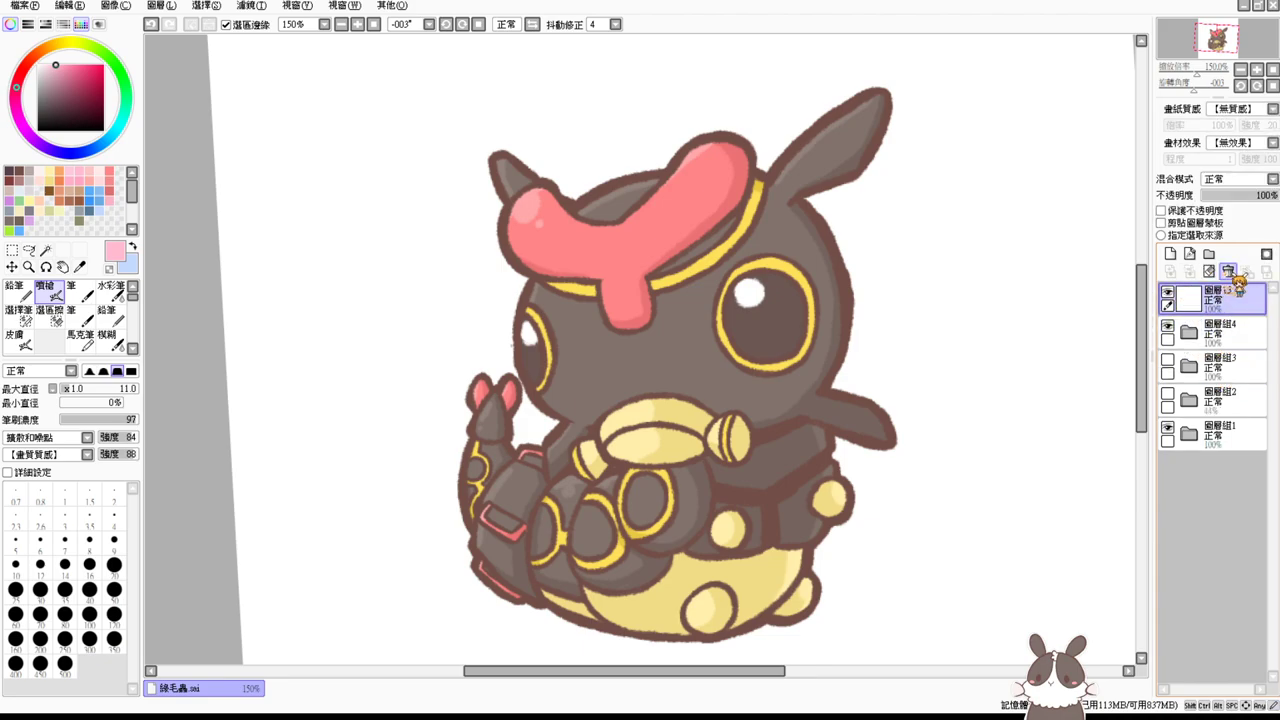
Step: Delete the hidden layer groups 圖層組3 and 圖層組2 and the blank layer 圖層13
left_click(1222, 365)
left_click(1228, 272)
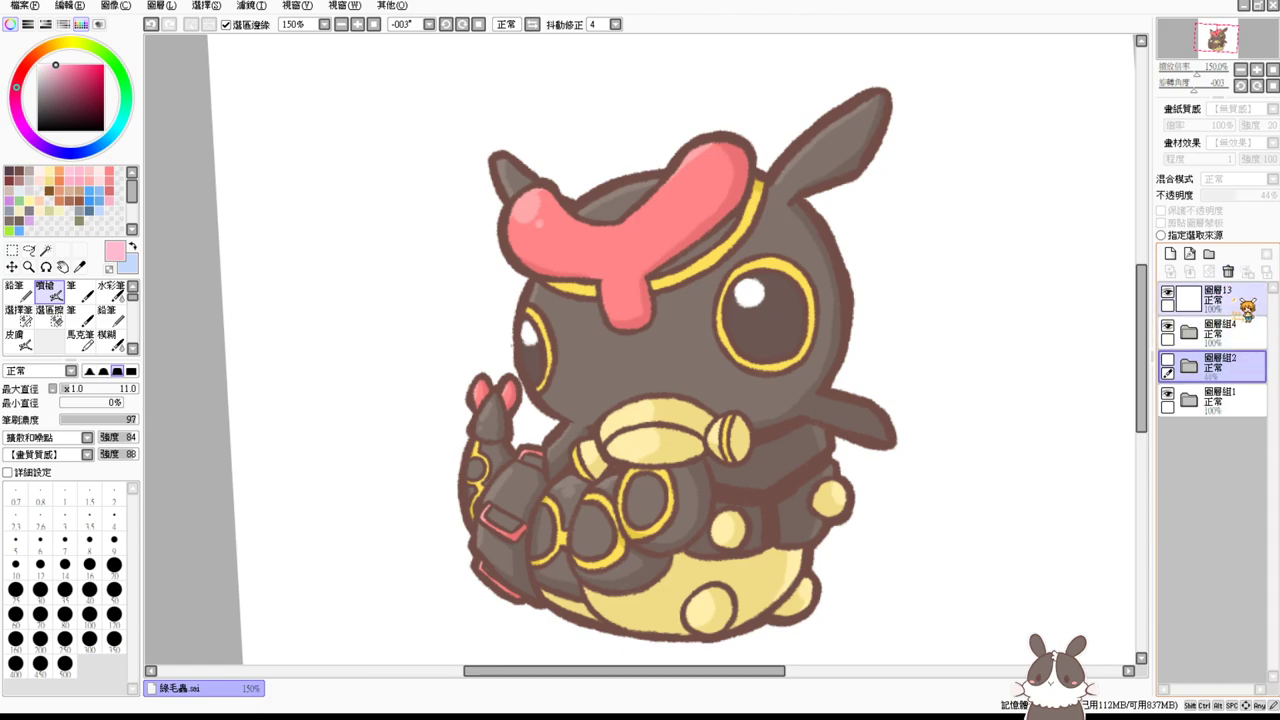
left_click(1228, 305)
left_click(1228, 272)
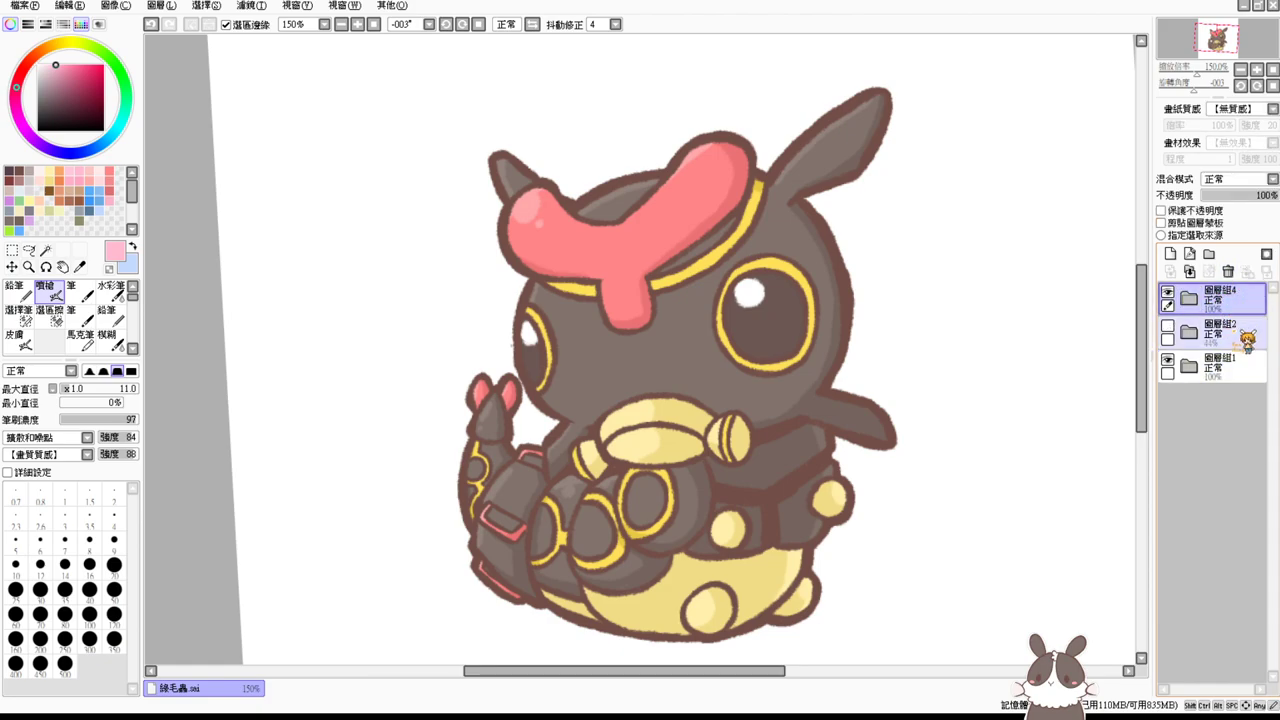
left_click(1222, 333)
left_click(1228, 272)
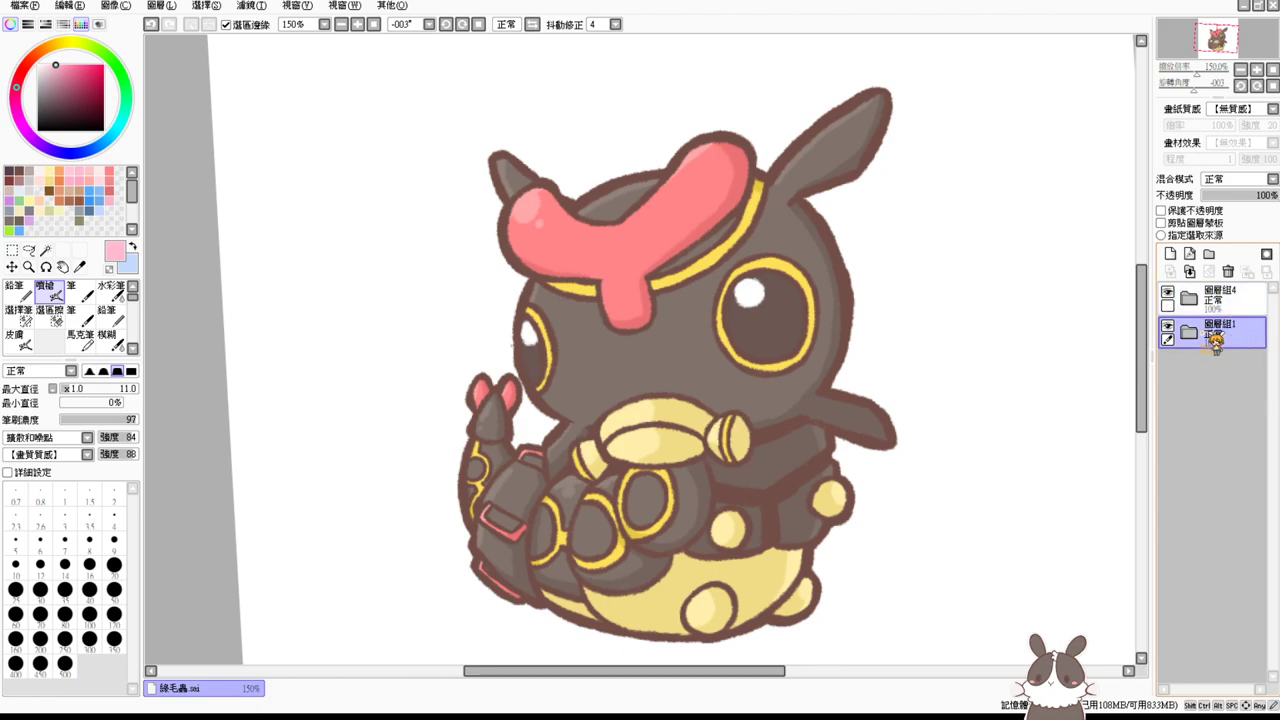
Step: Expand the layer group 圖層組1, reset the canvas rotation, and hide the colour layer 圖層3 and the group 圖層組4
left_click(1189, 332)
left_click(479, 25)
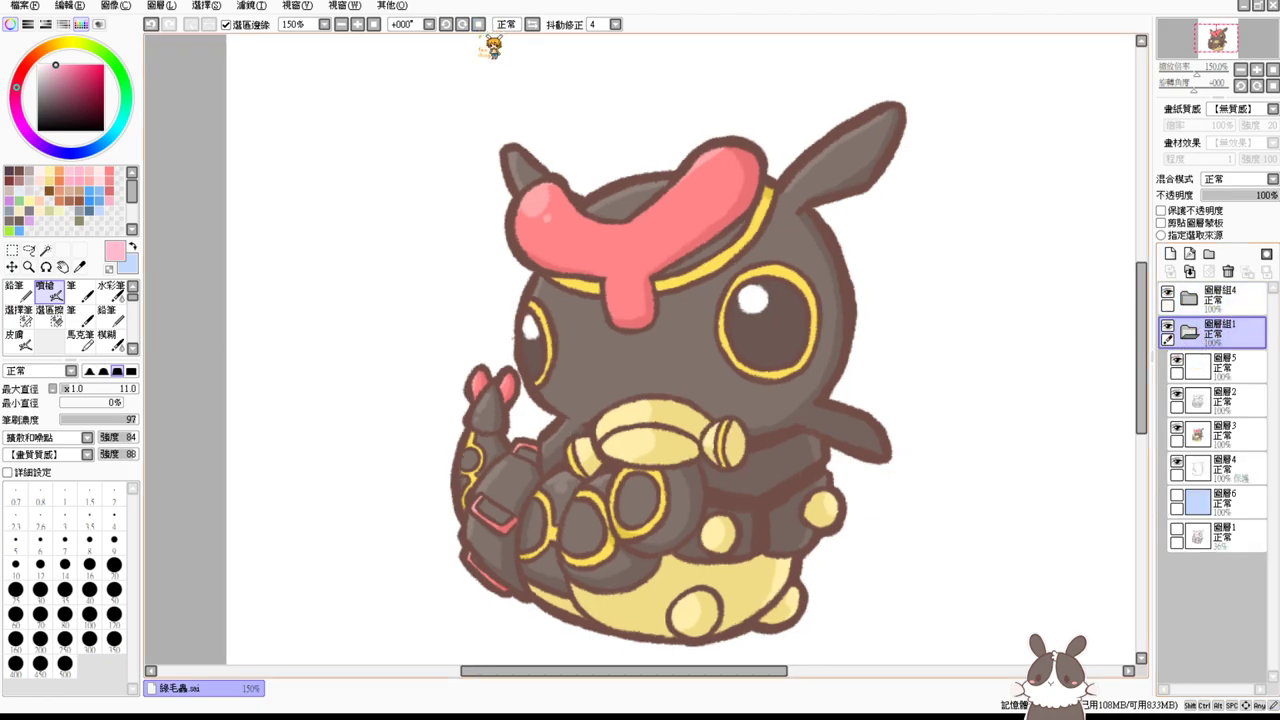
left_click(1177, 428)
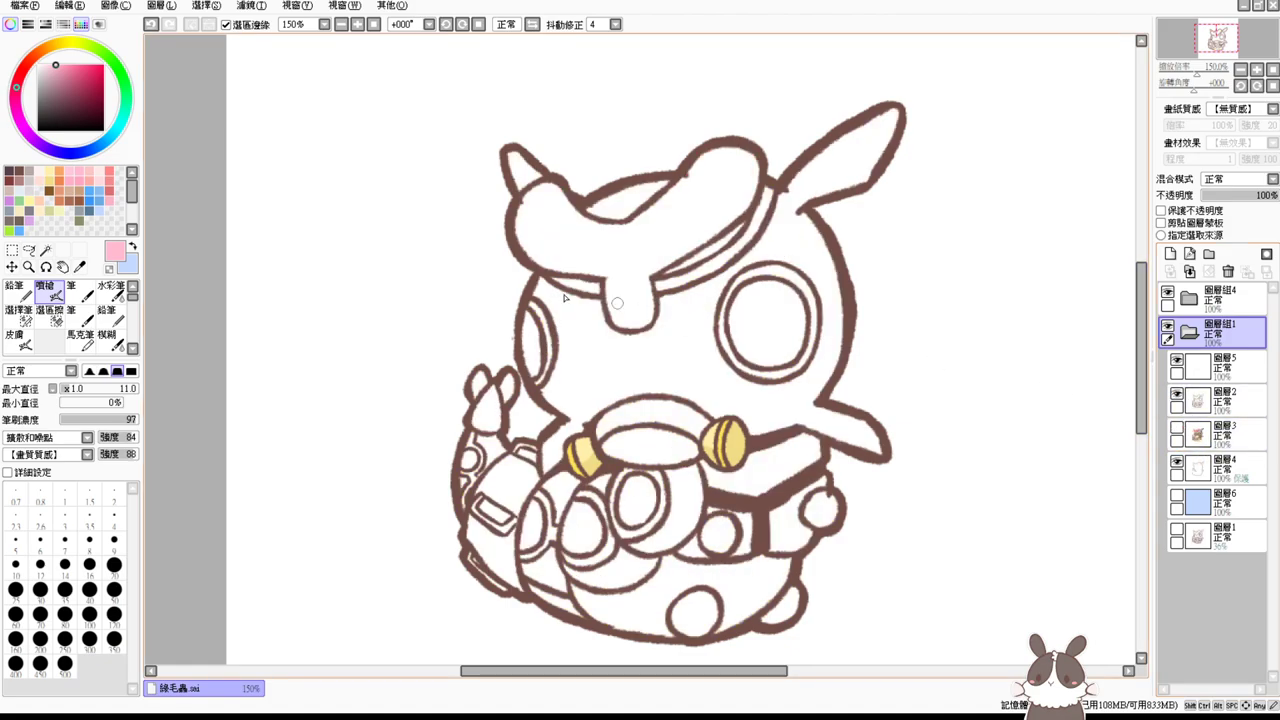
left_click(45, 249)
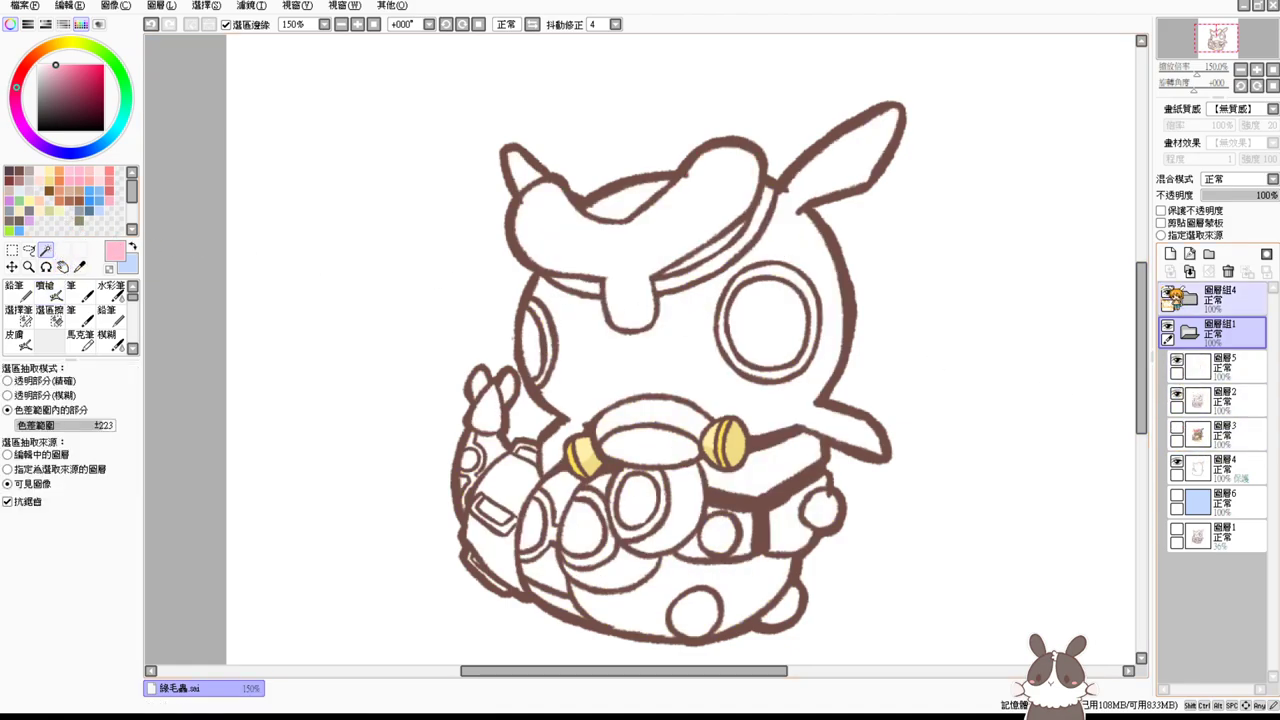
left_click(1167, 291)
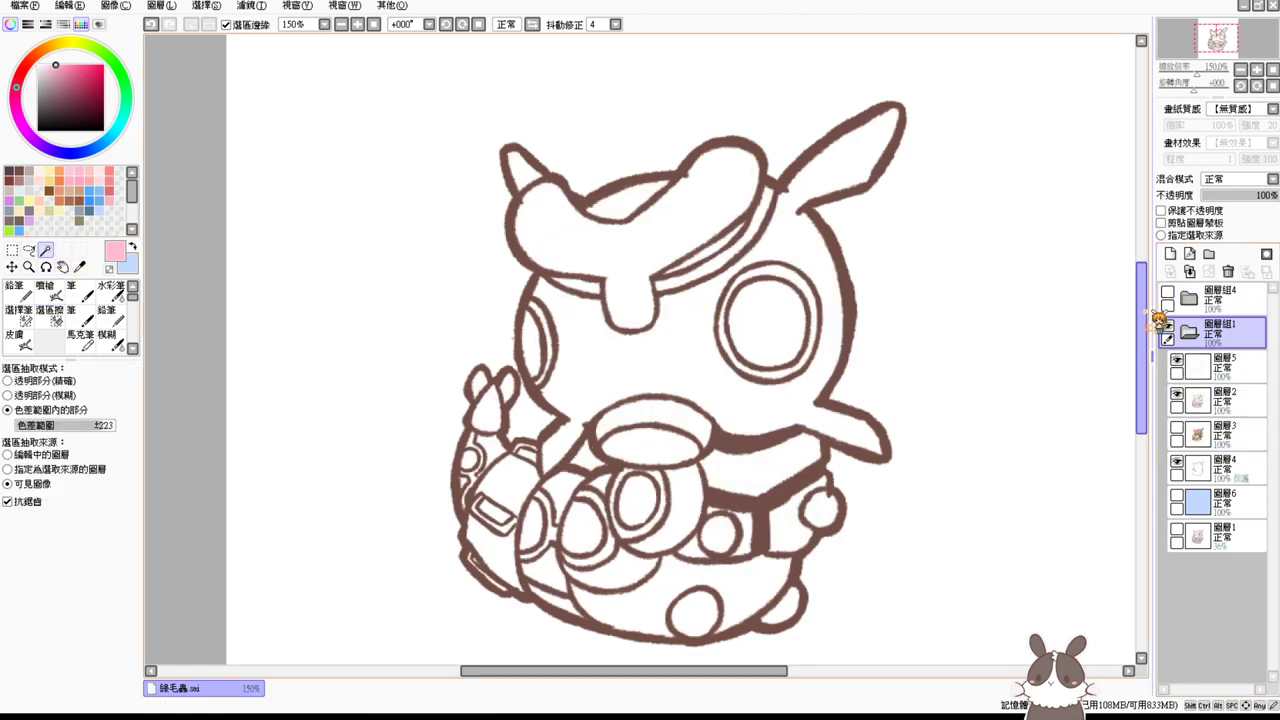
Step: Select both parts of the forehead band and the three ring markings on the front body segments with the Magic Wand
left_click(693, 284)
left_click(589, 286)
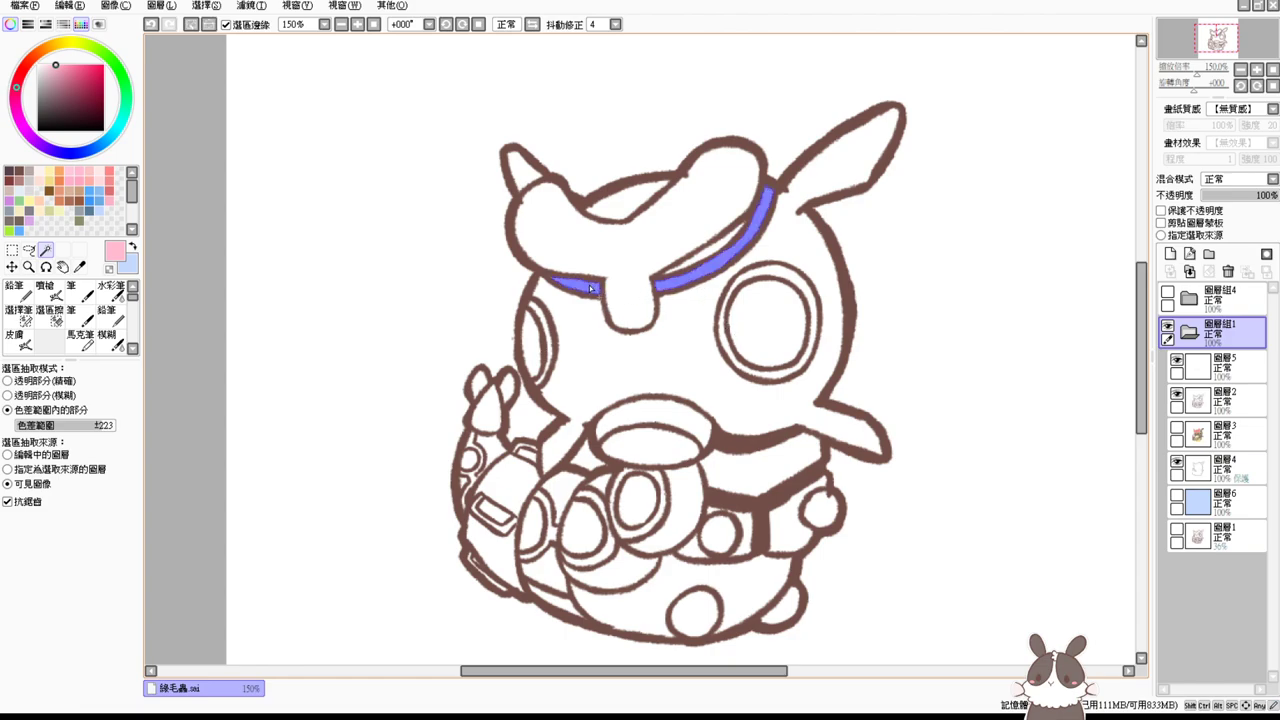
left_click(655, 480)
left_click(601, 510)
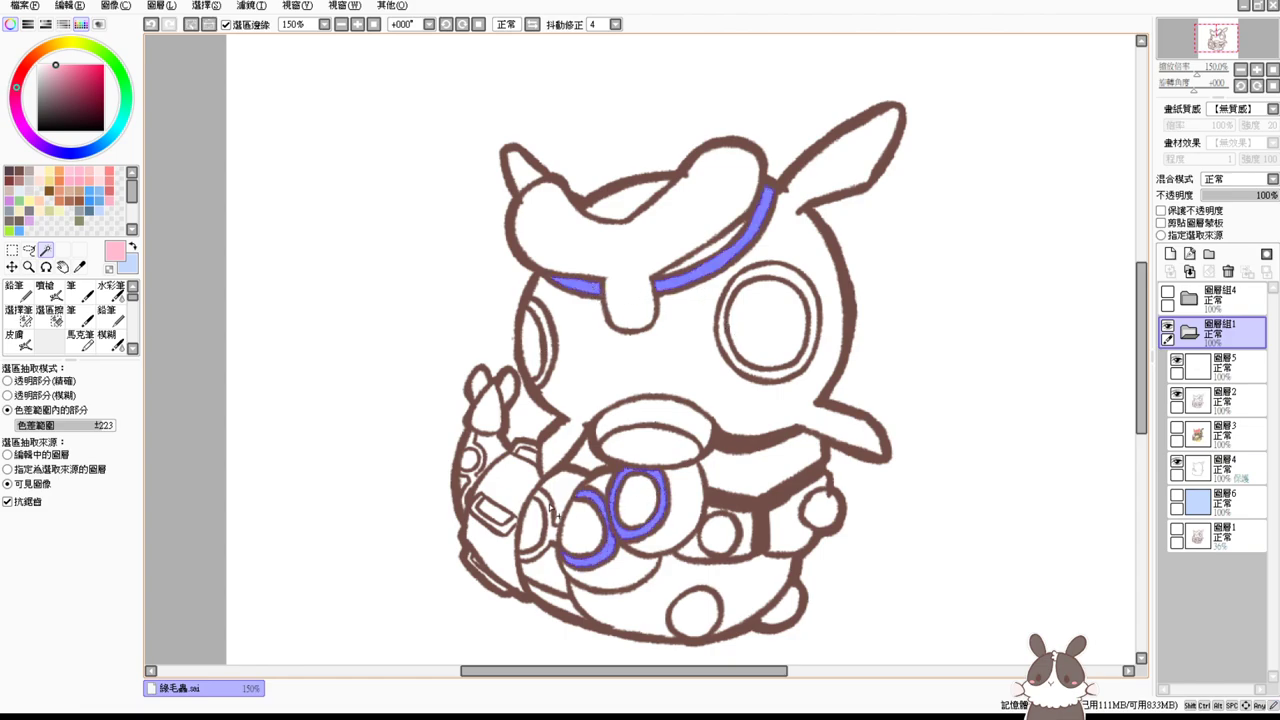
left_click(547, 507)
Step: Add only the ring markings on the tail to the selection, undoing the spilled area and closing the outline gap with the Selection Pen
left_click(480, 486)
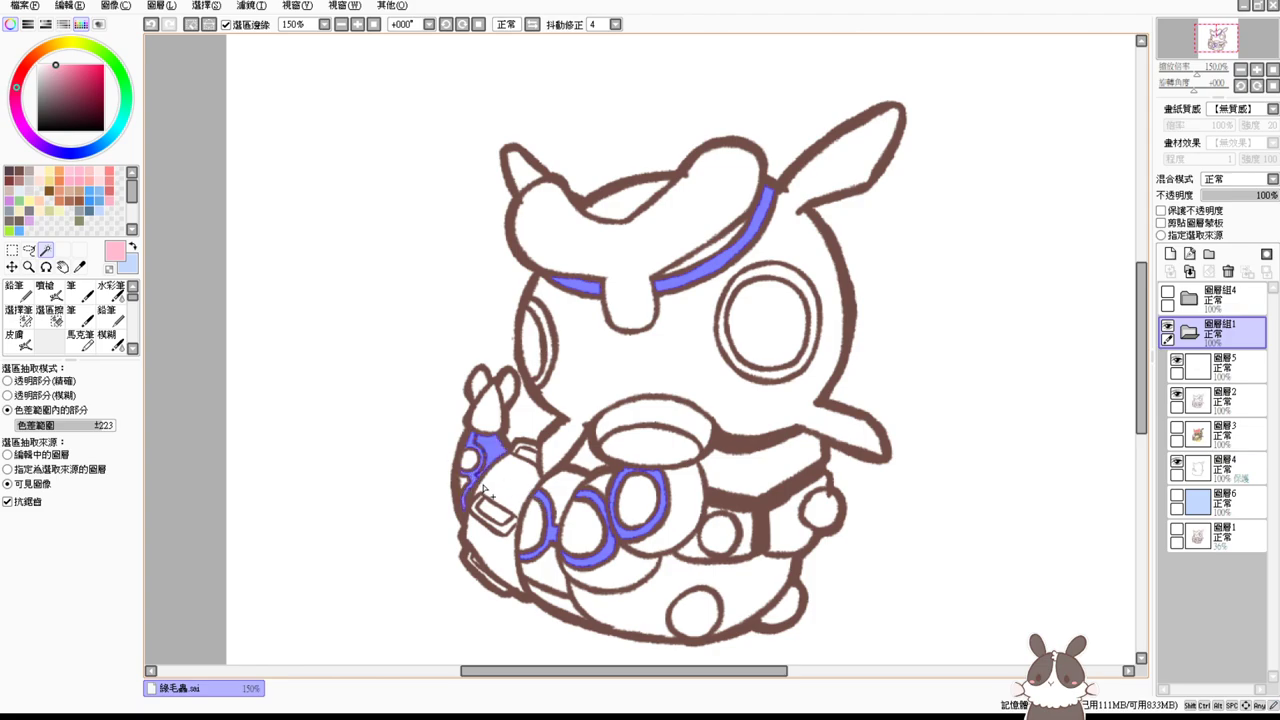
key("ctrl+z")
left_click(18, 312)
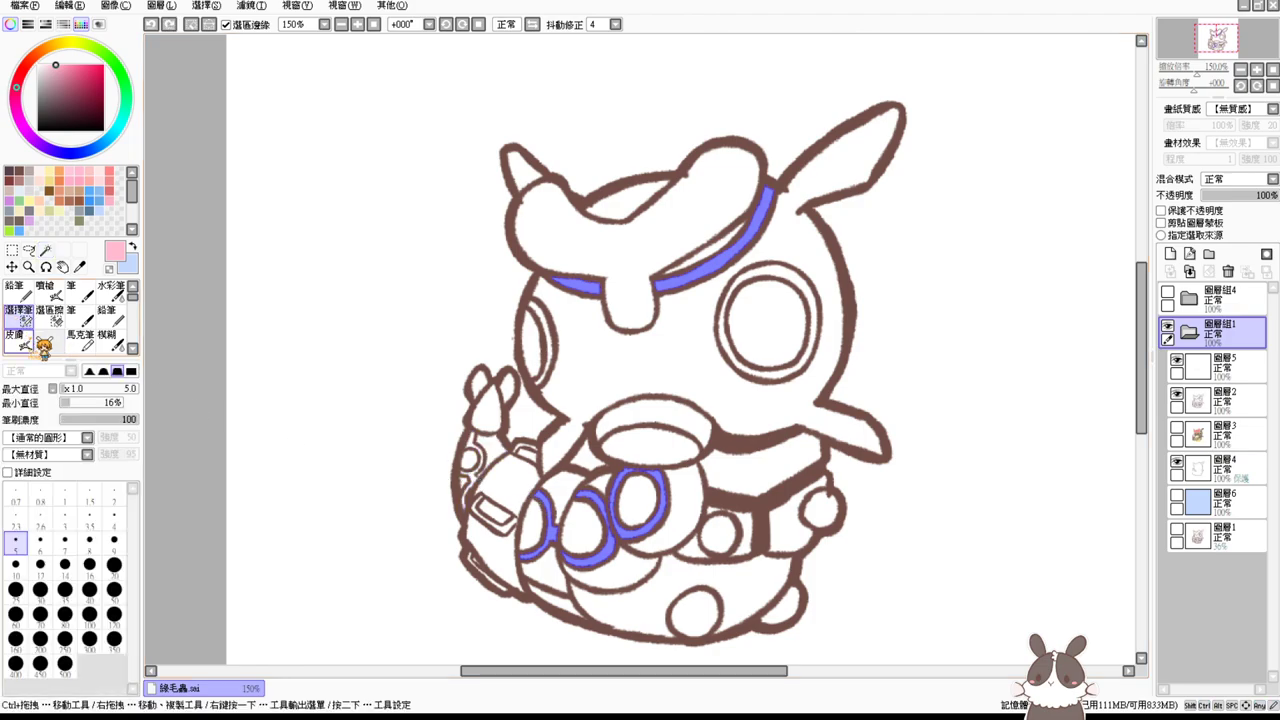
left_click(476, 480)
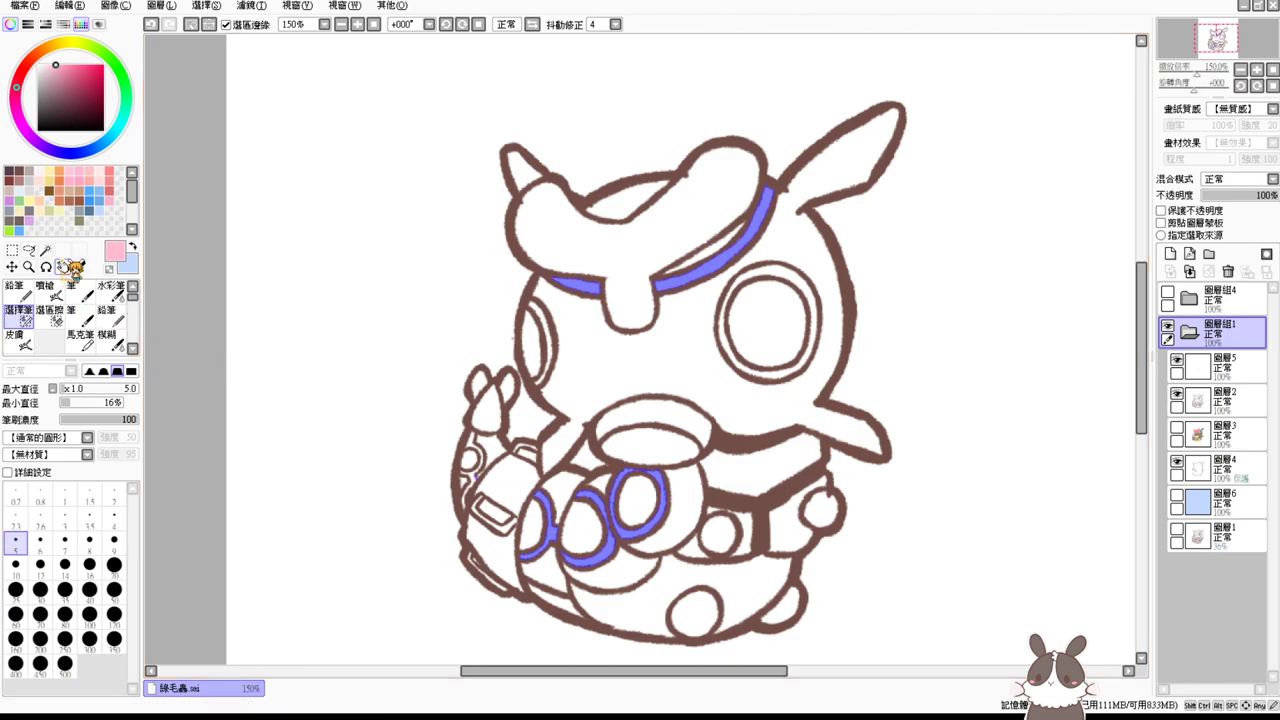
left_click(45, 249)
left_click(471, 447)
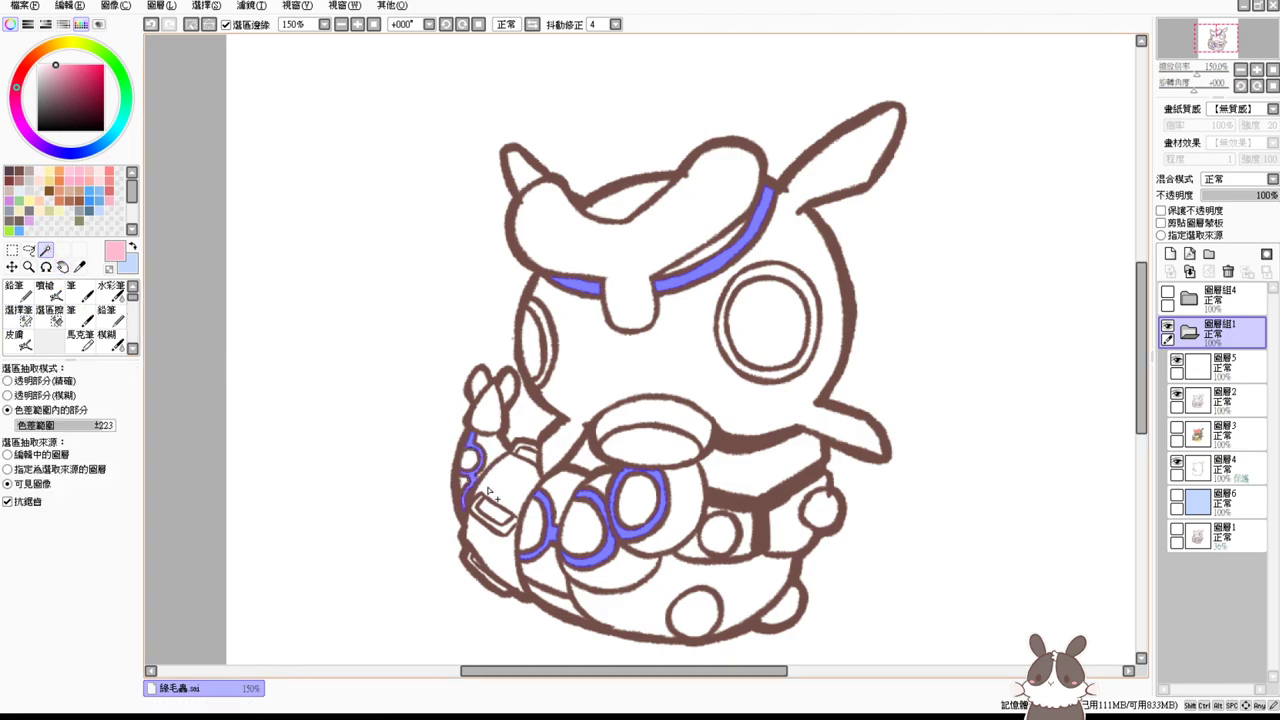
Step: Duplicate the layer group 圖層組1 and collapse the original group
left_click(1236, 340)
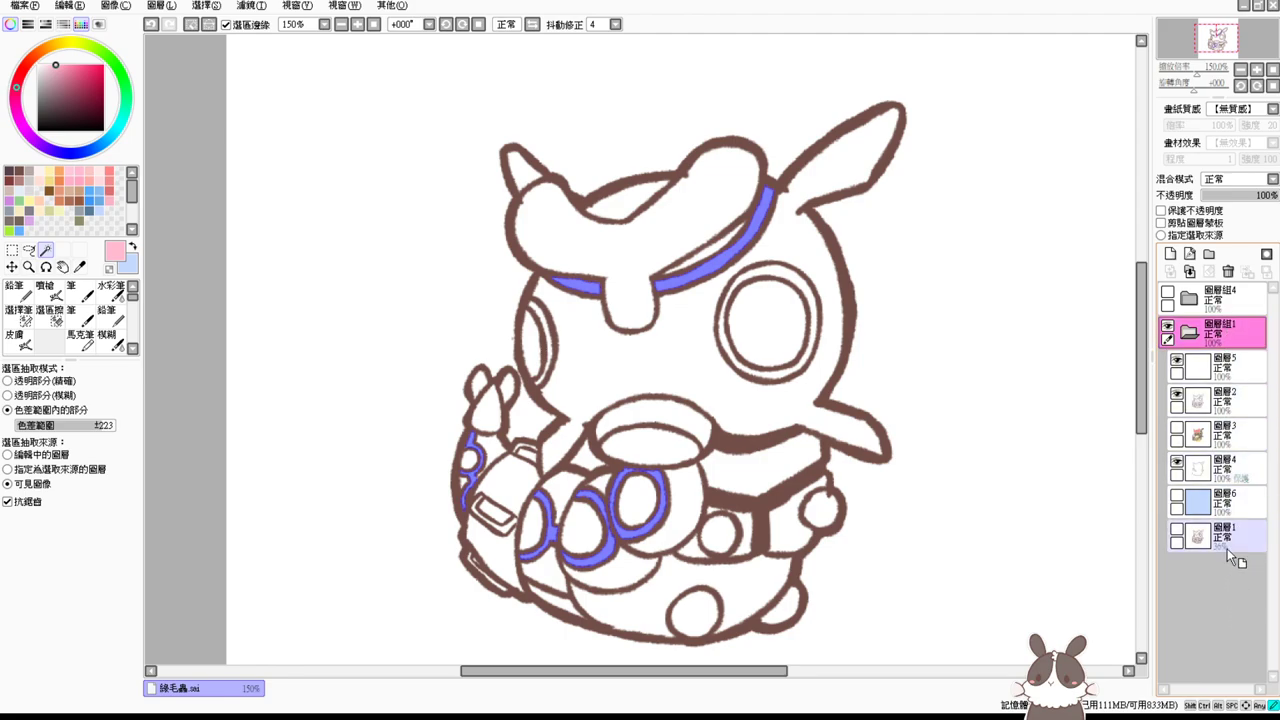
left_click(1188, 271)
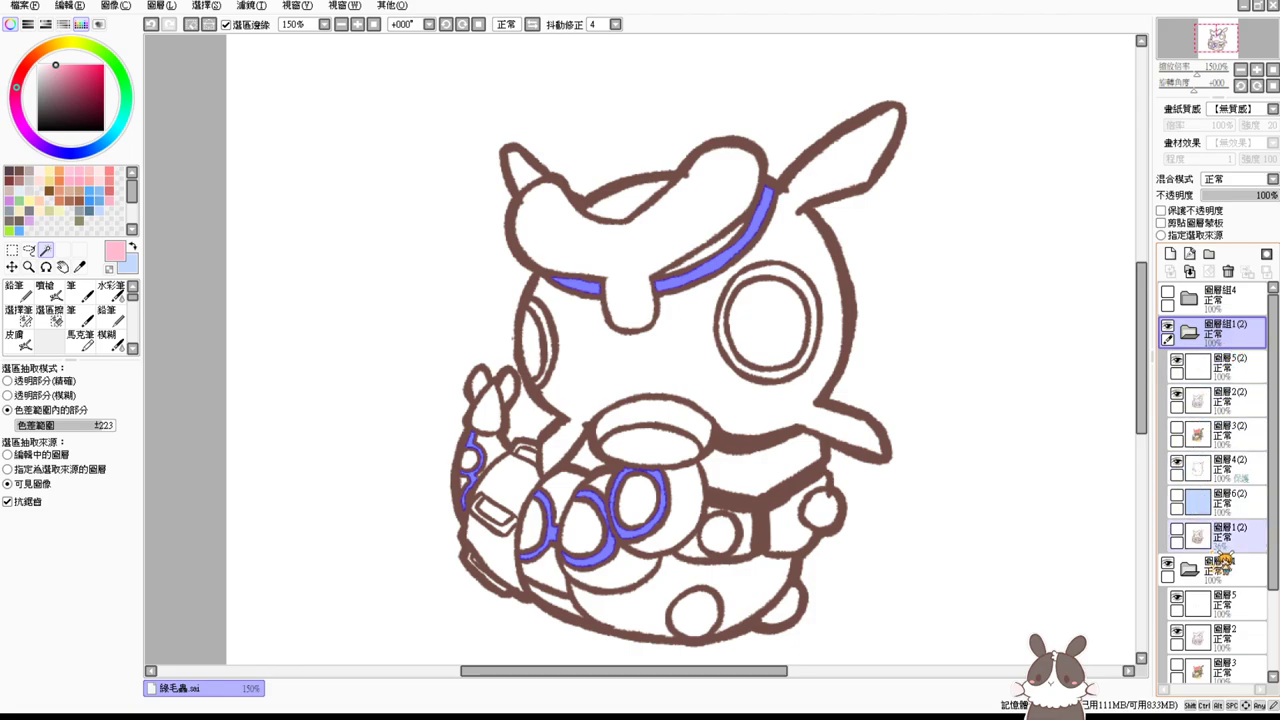
left_click(1189, 568)
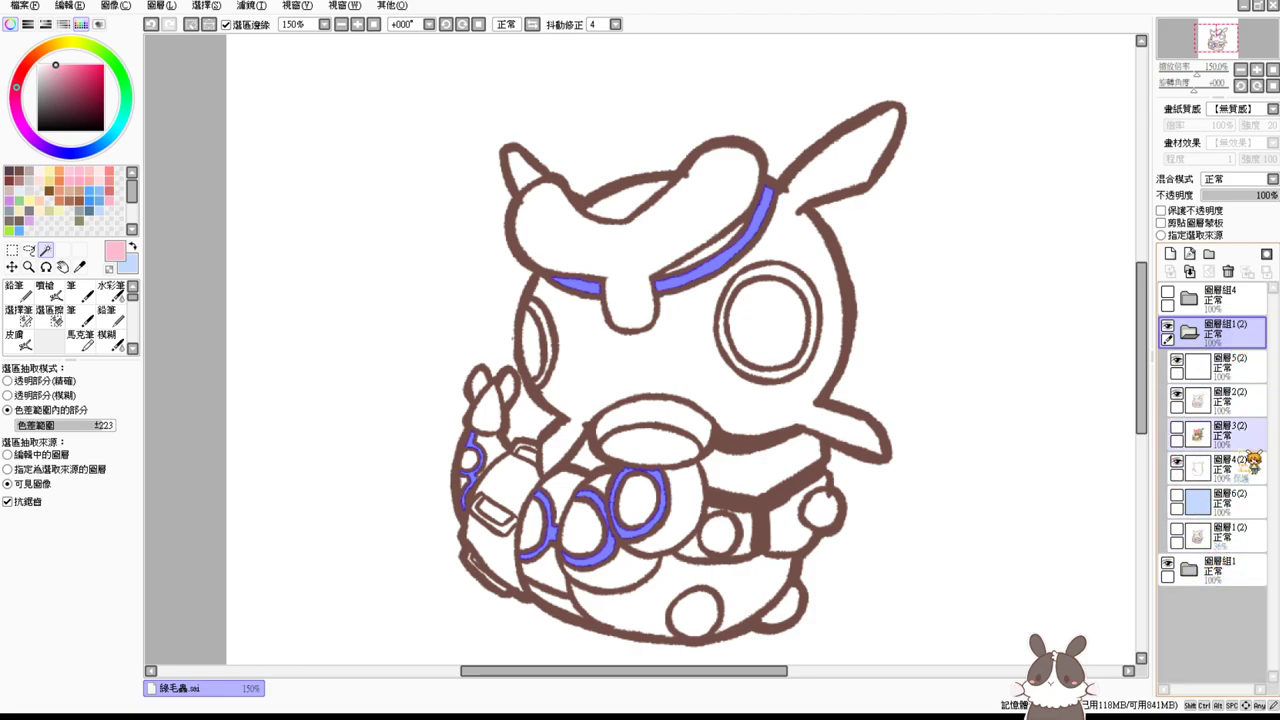
Step: Show the copied colour layer 圖層3(2) and airbrush the selected band and ring markings light blue
left_click(1199, 437)
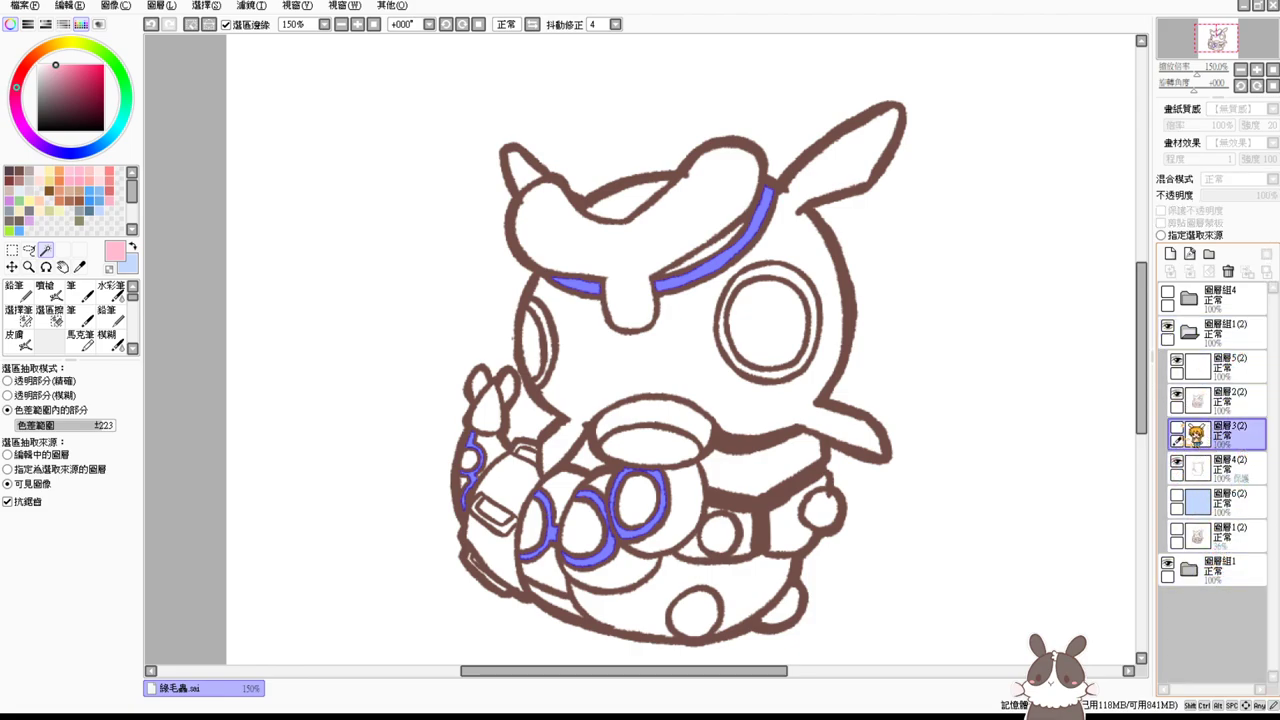
left_click(1177, 428)
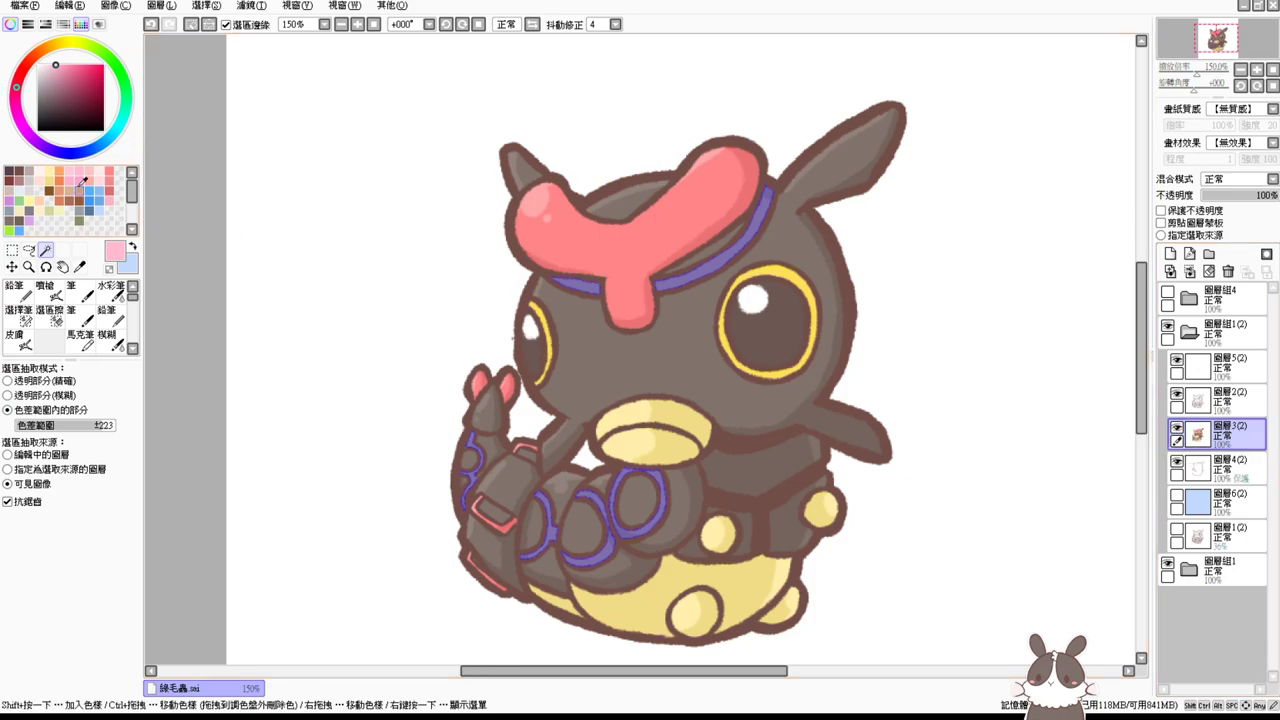
left_click(105, 208)
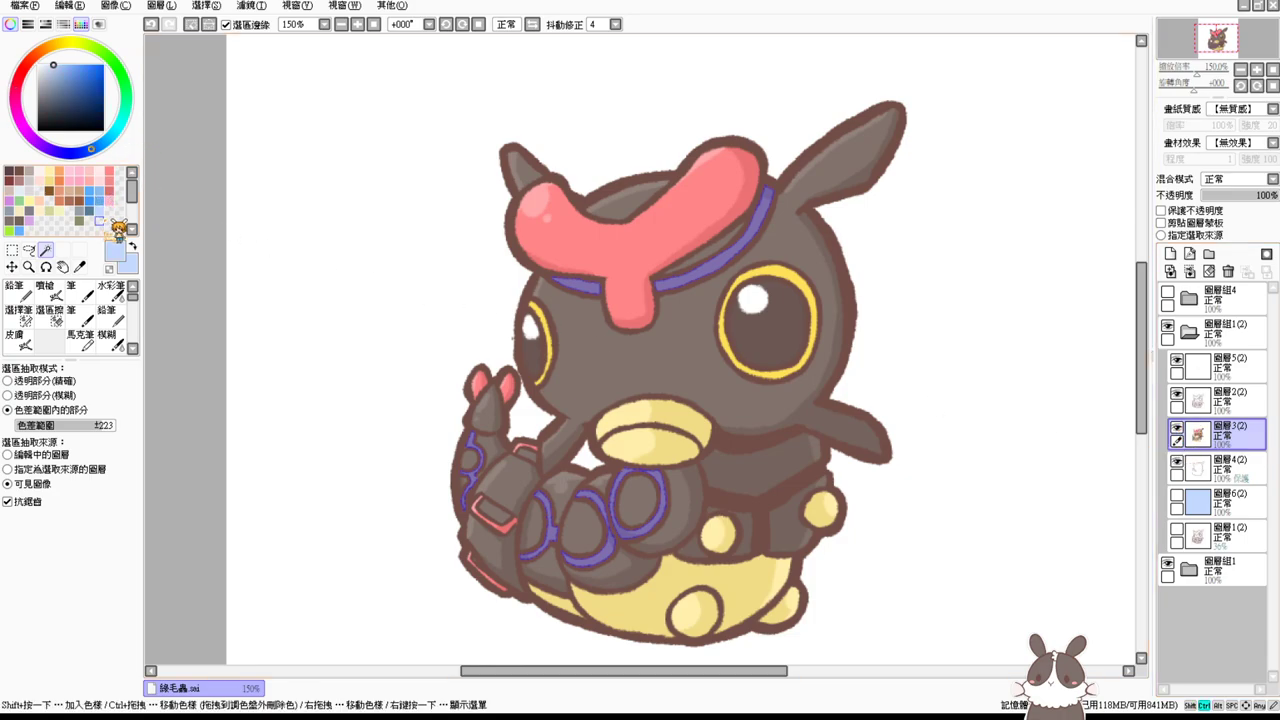
left_click(48, 290)
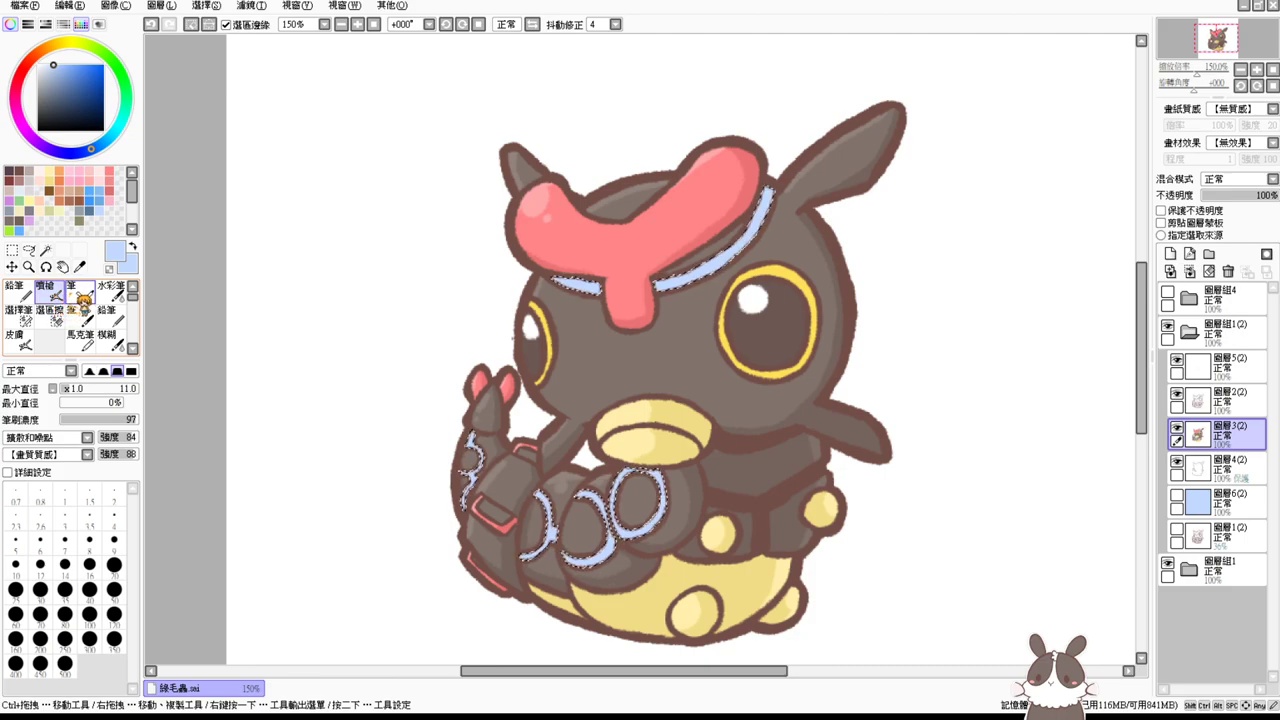
Step: Add both eye rings to the selection, airbrush them light blue on 圖層3(2), and clear the selection
left_click(46, 250)
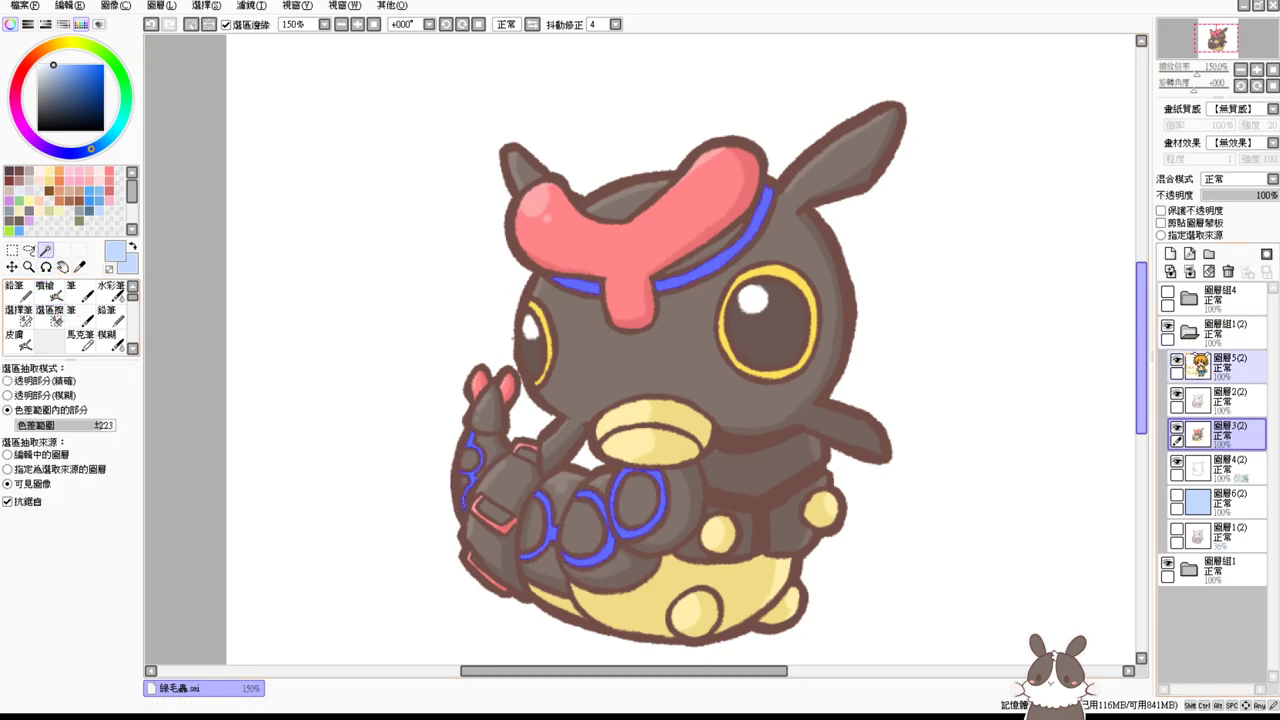
left_click(1176, 428)
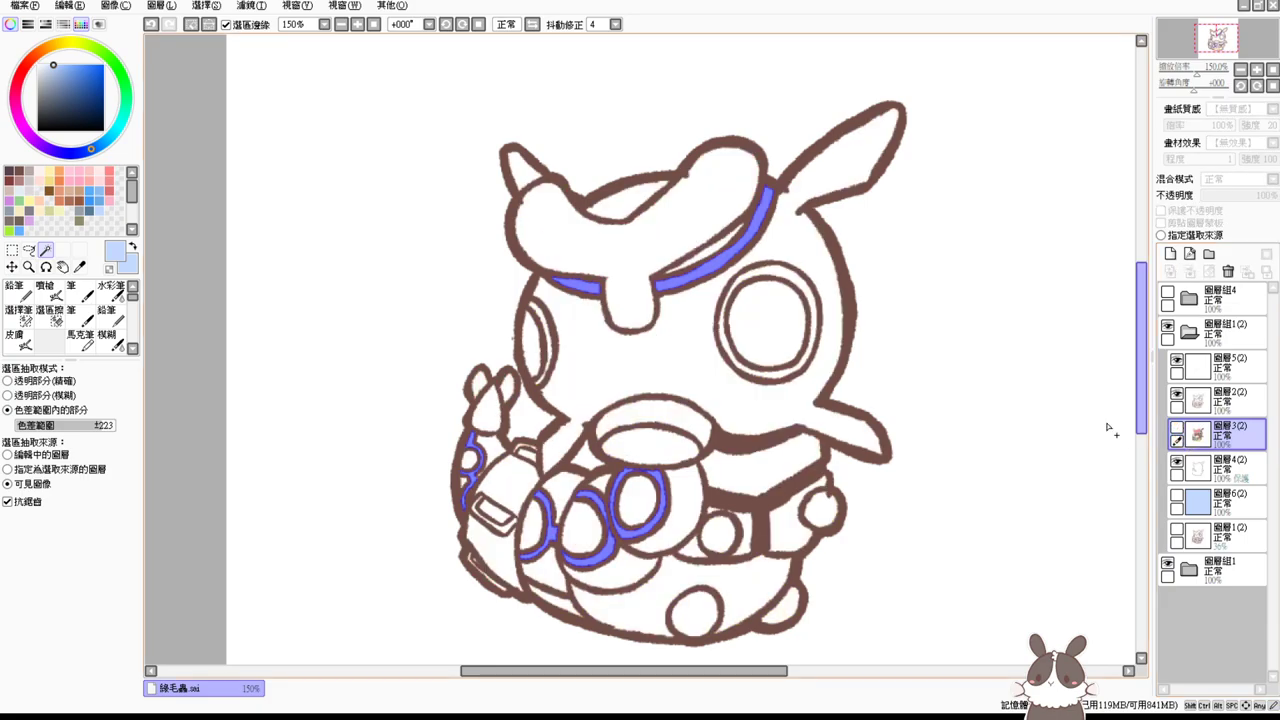
left_click(727, 348)
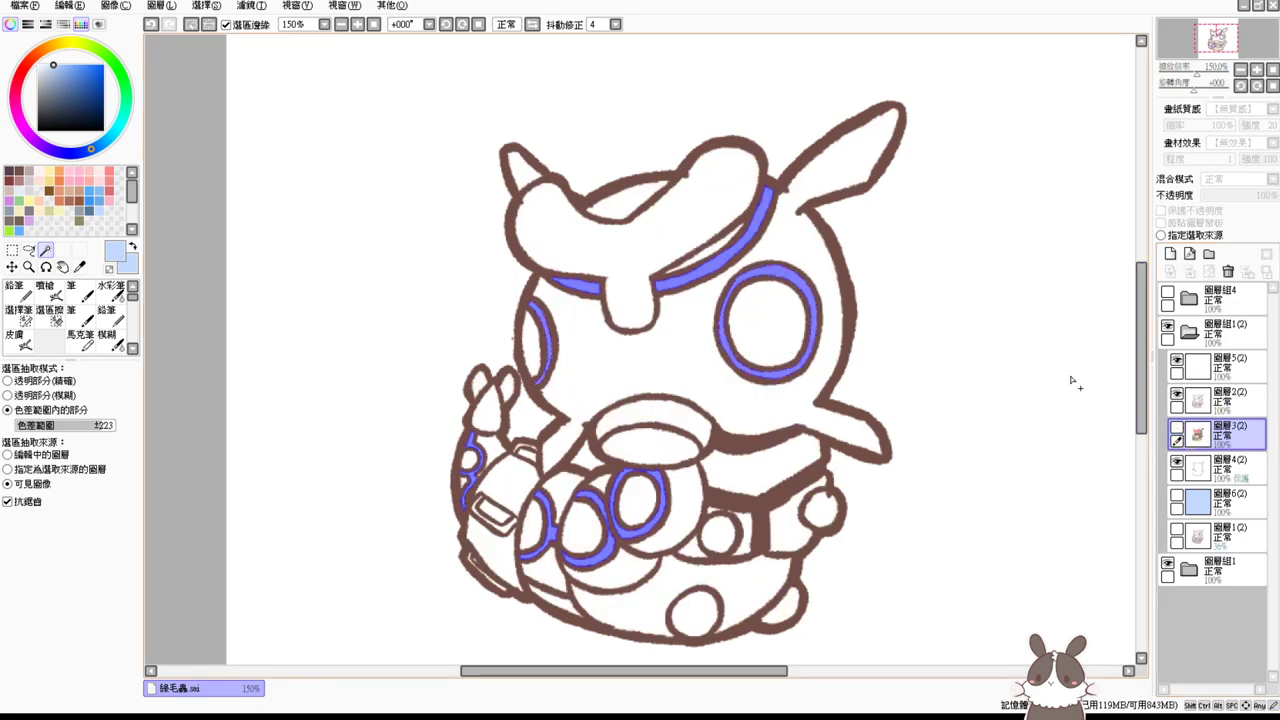
left_click(1177, 428)
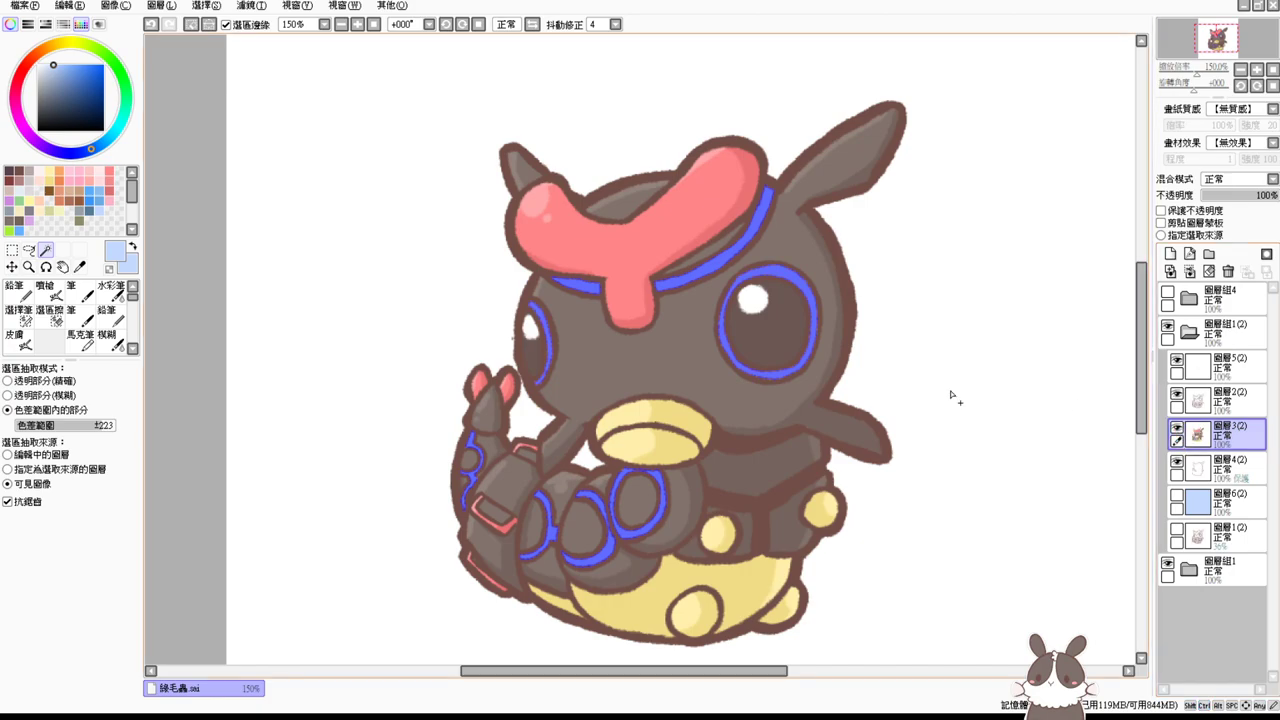
left_click(45, 290)
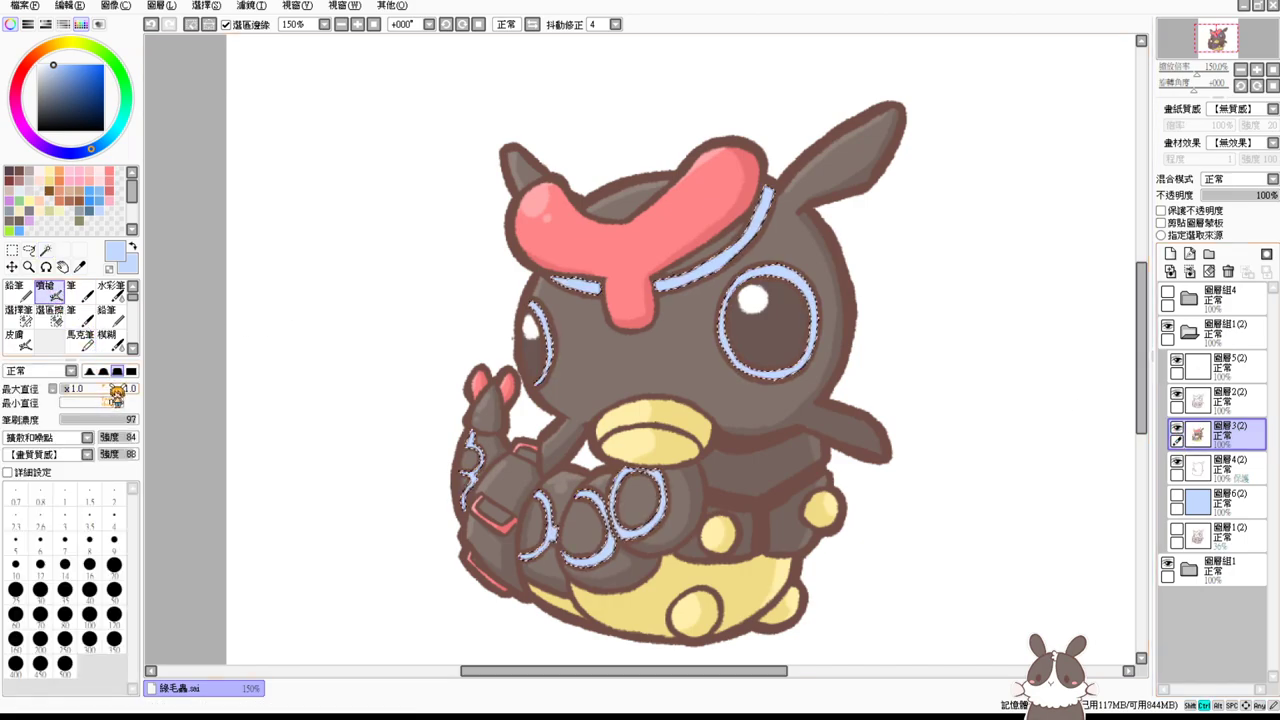
key("ctrl+d")
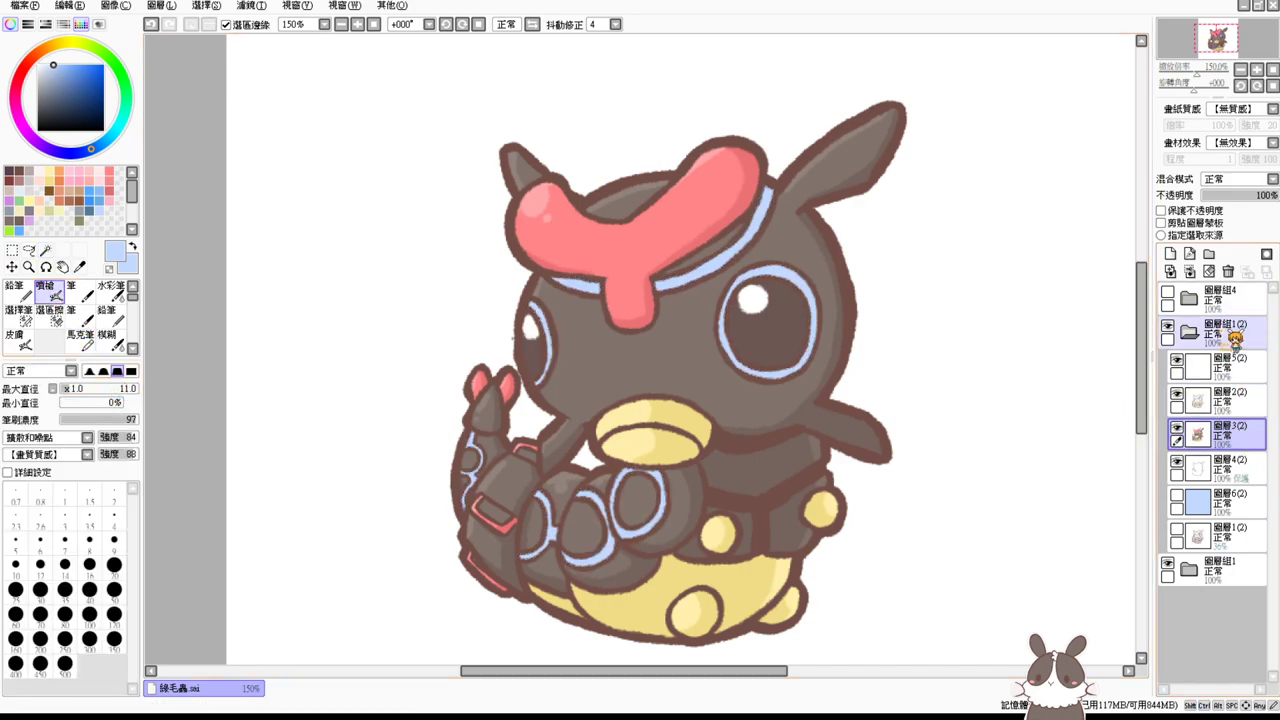
Step: Collapse the group 圖層組1(2) and toggle the visibility of both caterpillar groups
left_click(1236, 335)
left_click(1189, 333)
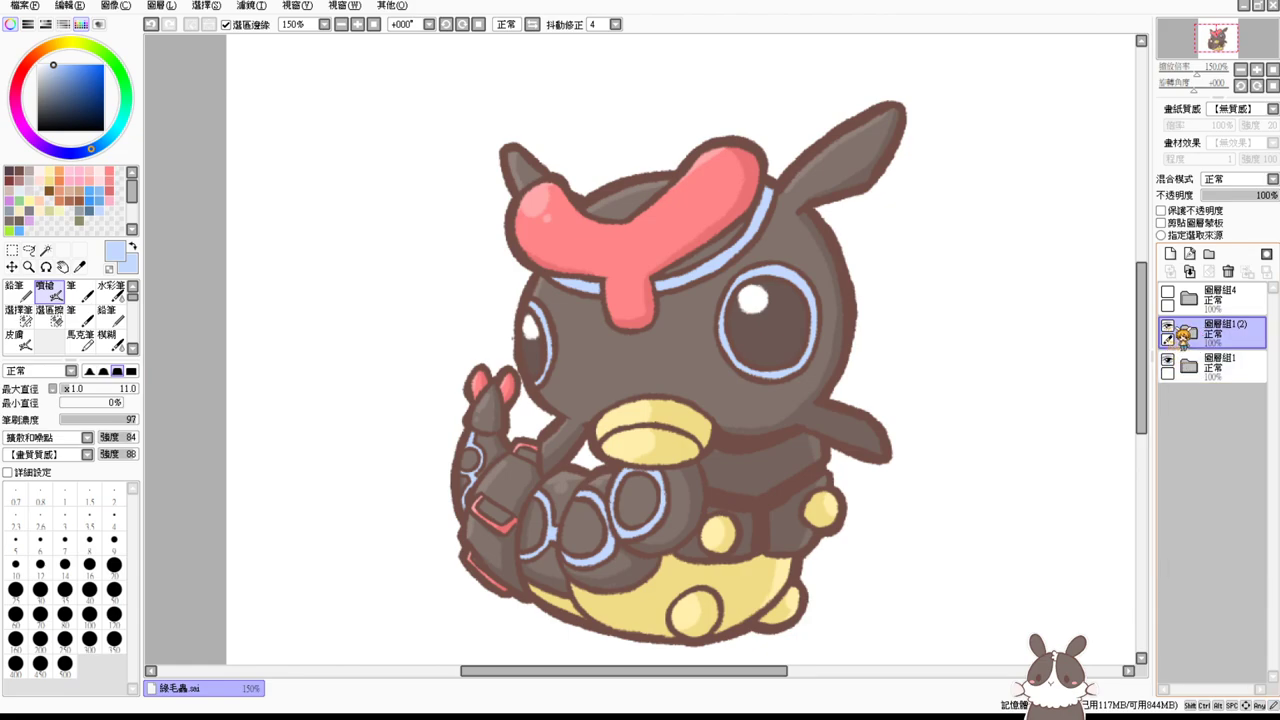
left_click(1167, 326)
left_click(1167, 326)
left_click(1183, 368, "ctrl")
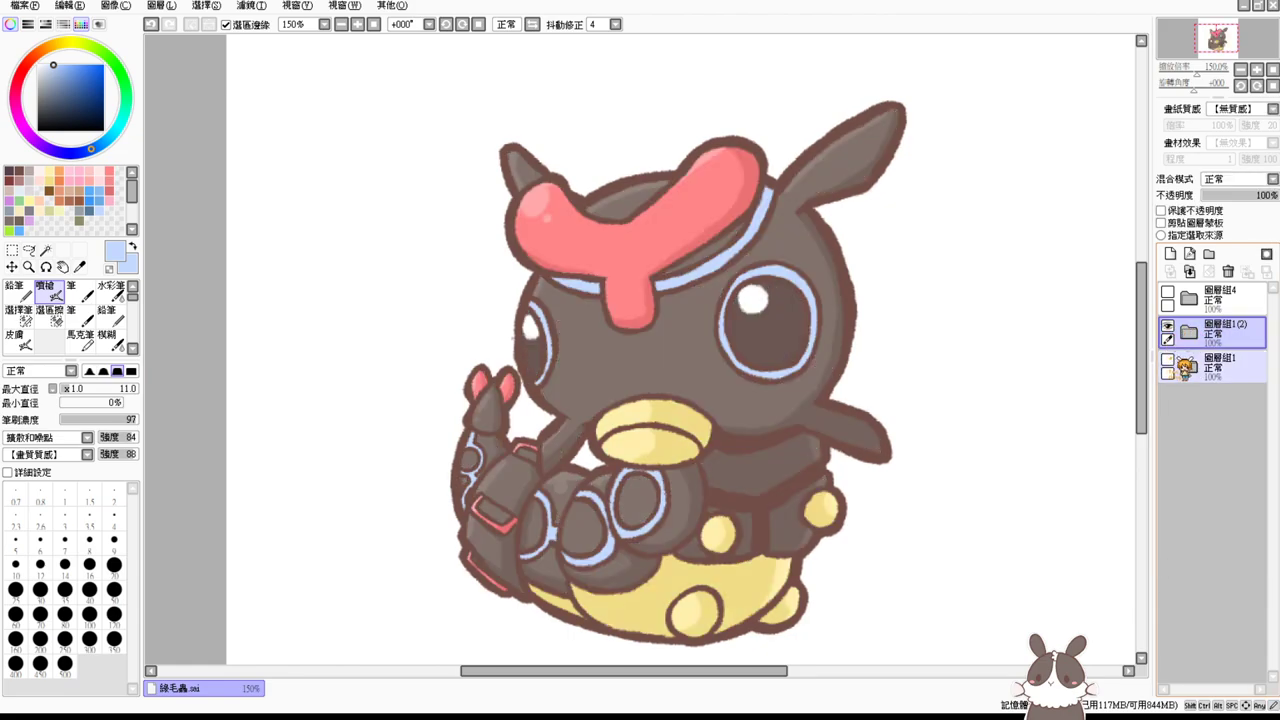
Step: Show the colour layer 圖層3 inside the original group 圖層組1, and collapse the group again
left_click(1220, 366)
left_click(1192, 367)
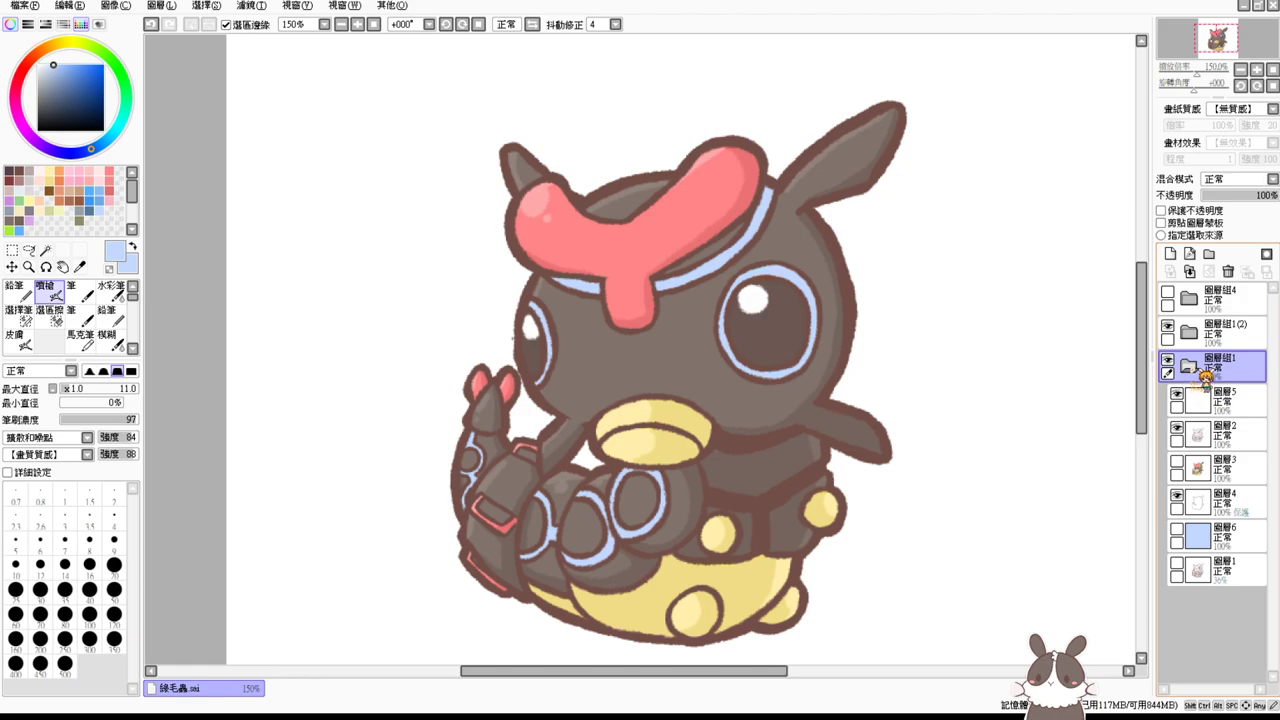
left_click(1177, 461)
left_click(1184, 365)
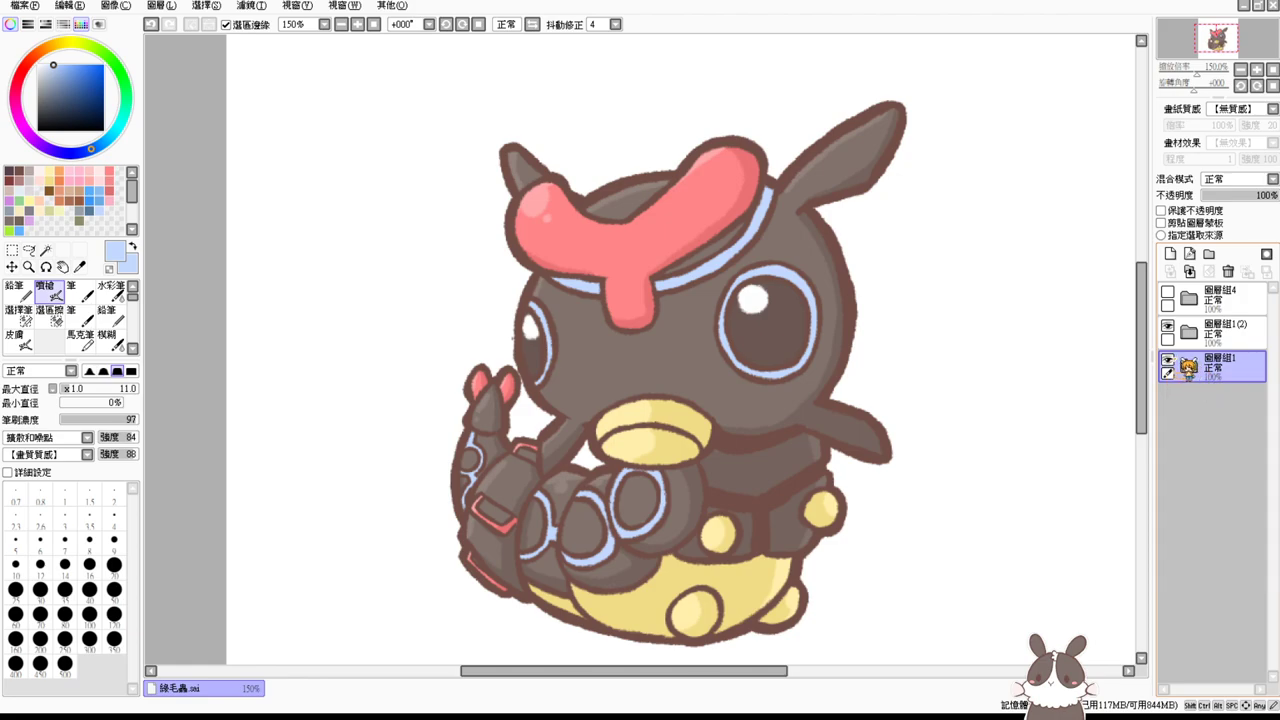
Step: Compare the light blue and yellow marking versions by toggling the groups' visibility, leaving 圖層組1(2) hidden
left_click(1168, 360)
left_click(1168, 360)
left_click(1169, 327)
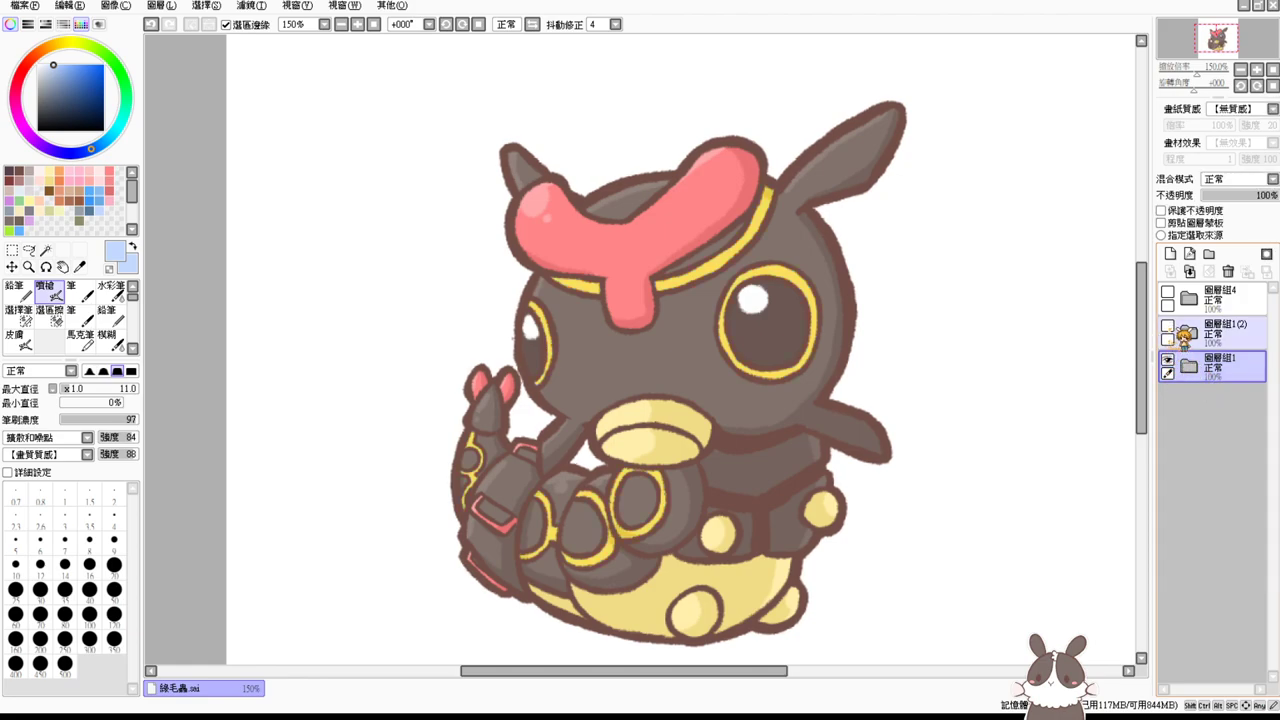
left_click(1169, 327)
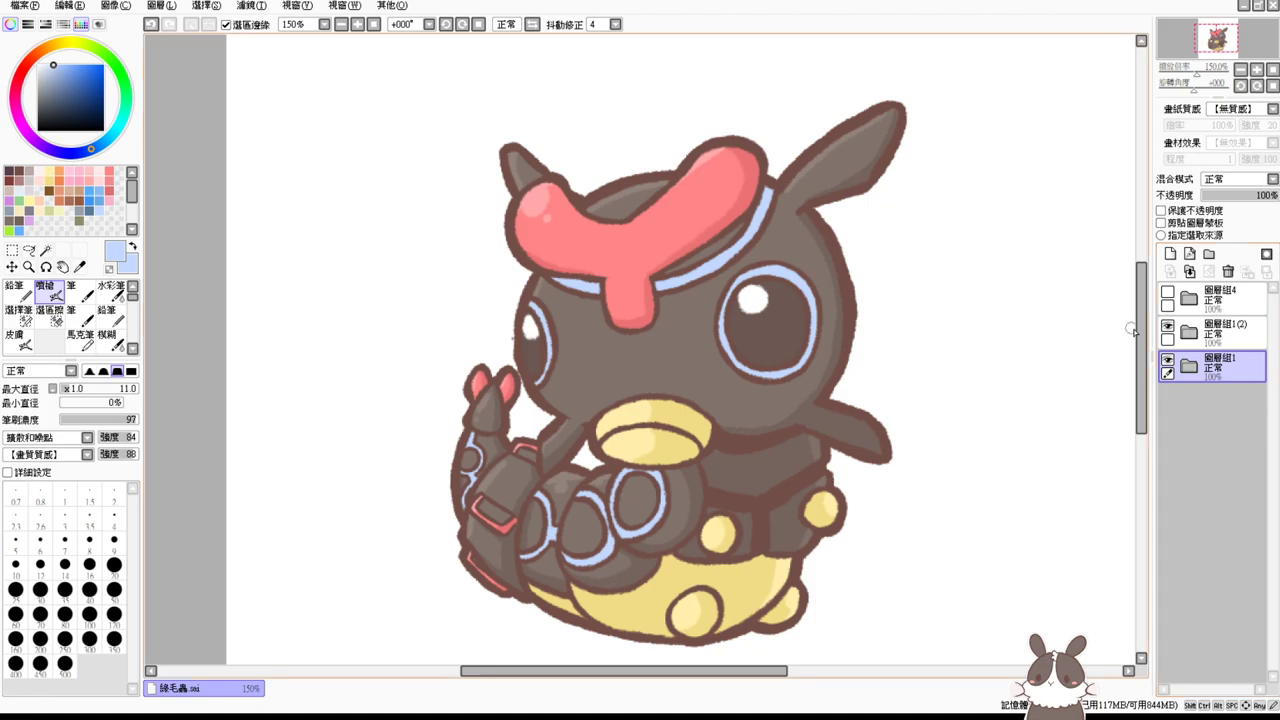
left_click(1170, 327)
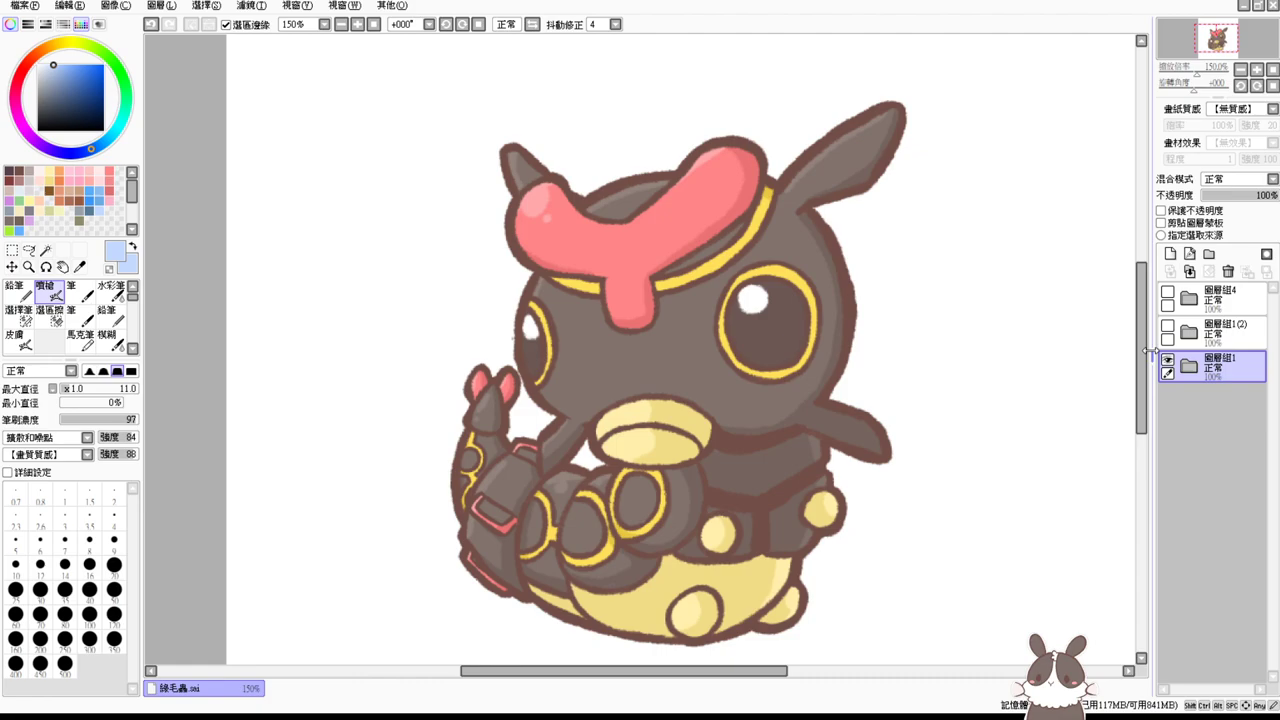
Step: Show the group 圖層組4 with the pale yellow side pieces beside the caterpillar's mouth, keeping 圖層組1(2) hidden
key("ctrl+plus")
key("ctrl+plus")
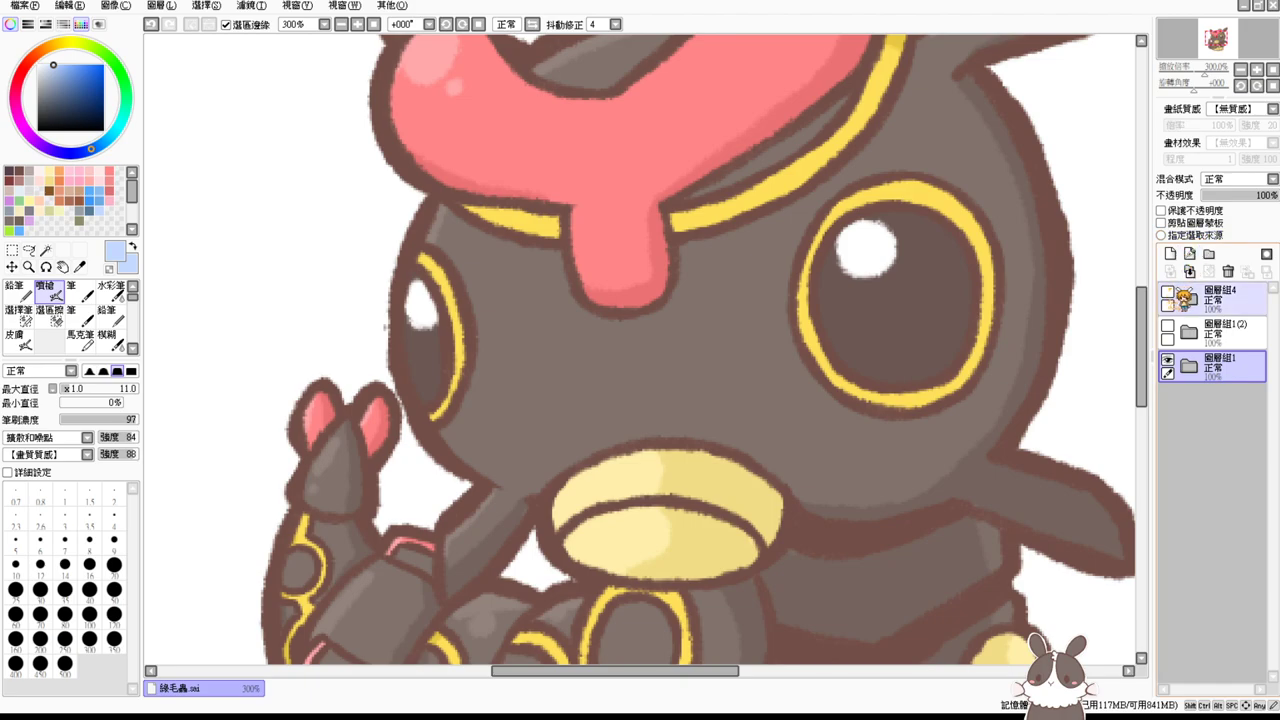
left_click(1167, 292)
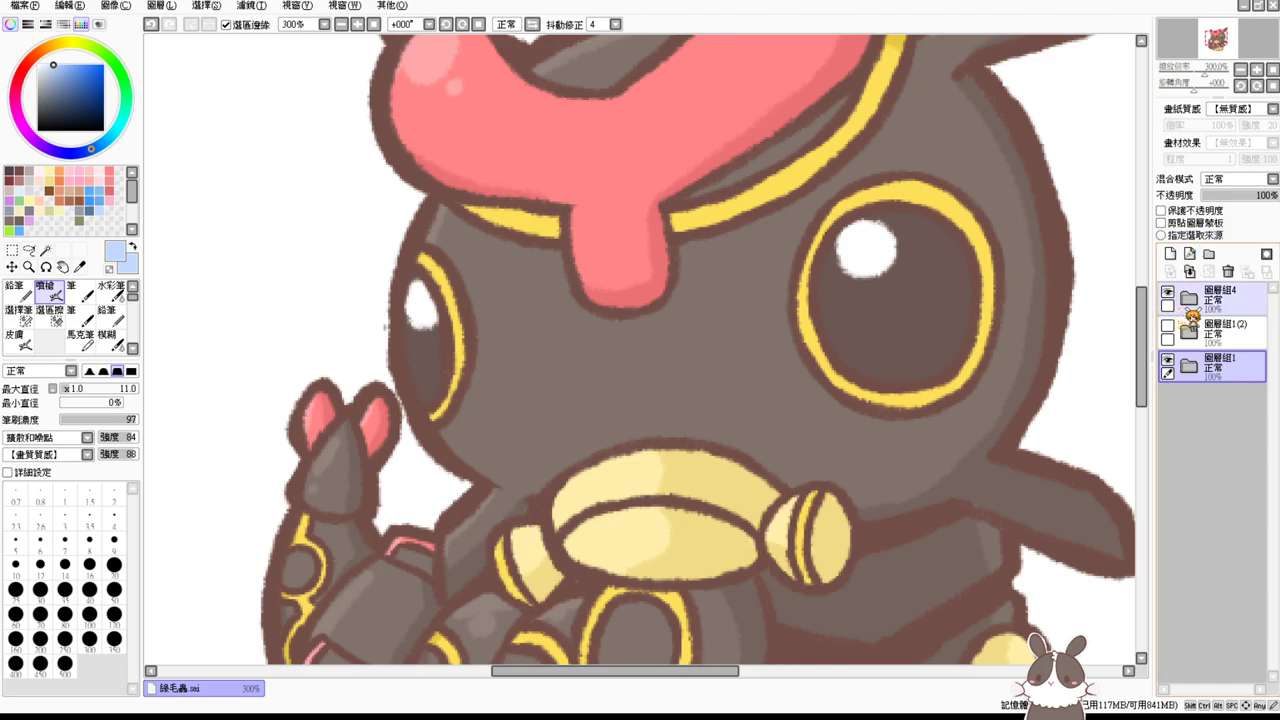
Step: Touch up the body segment below the front ring marking on 圖層3 in 圖層組1 with sampled grey-brown, using a size 13 airbrush
left_click_drag(1141, 362, 1148, 428)
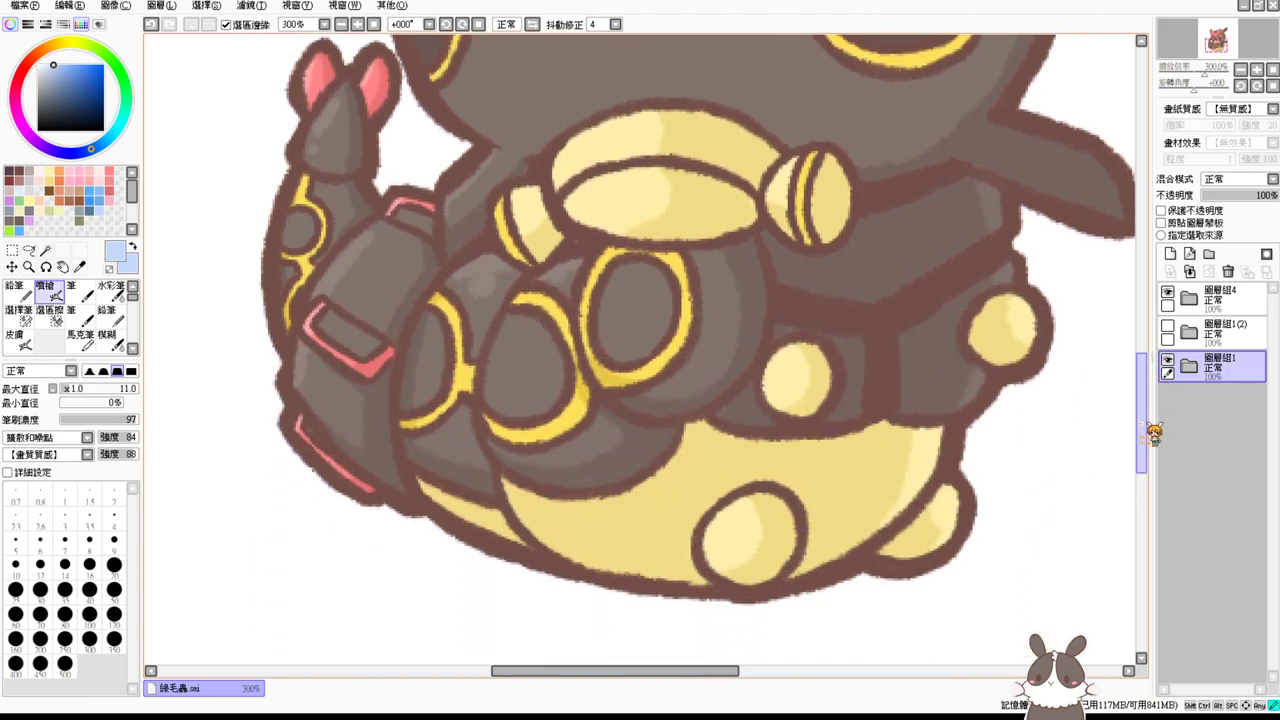
left_click(1190, 366)
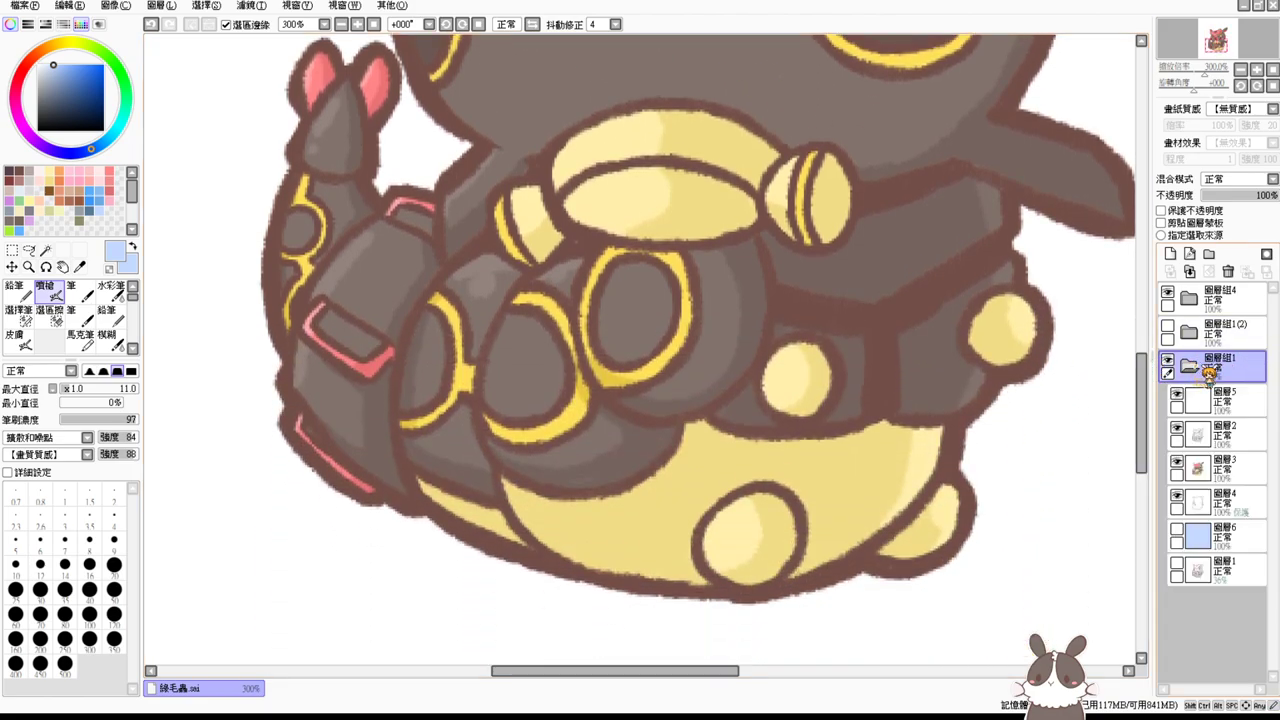
left_click(1236, 478)
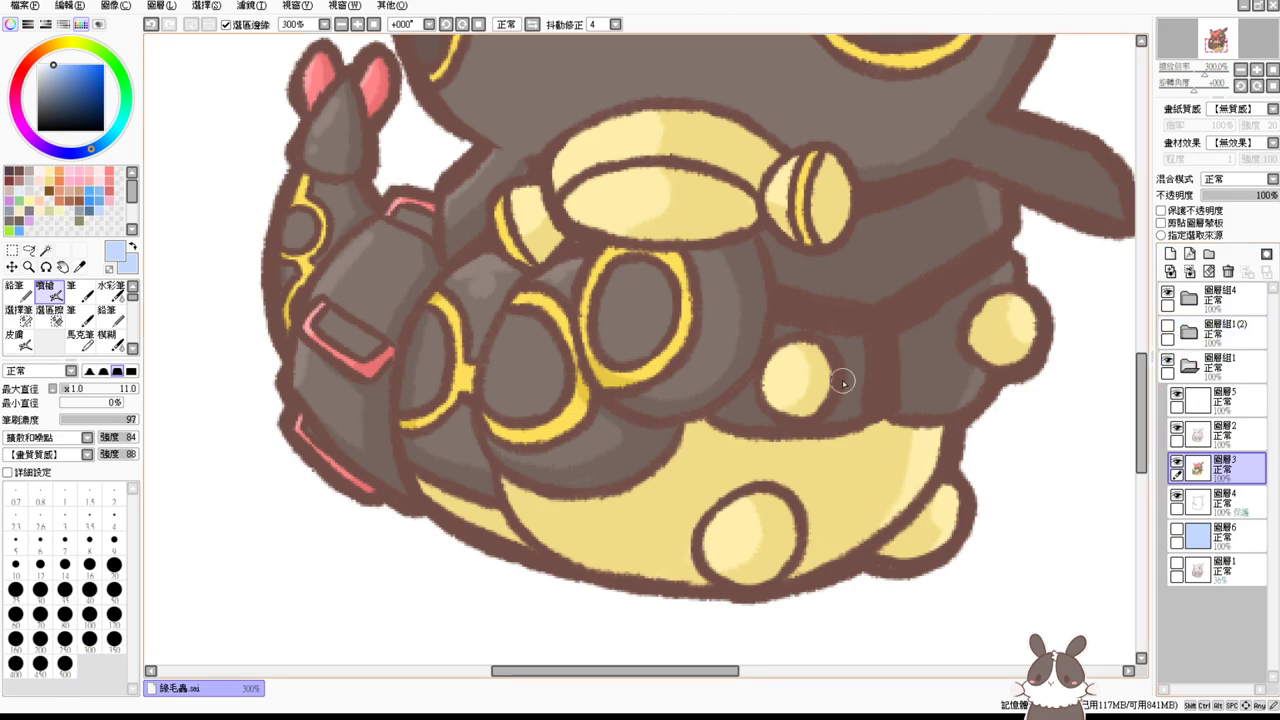
left_click(652, 429, "alt")
left_click_drag(625, 430, 613, 441)
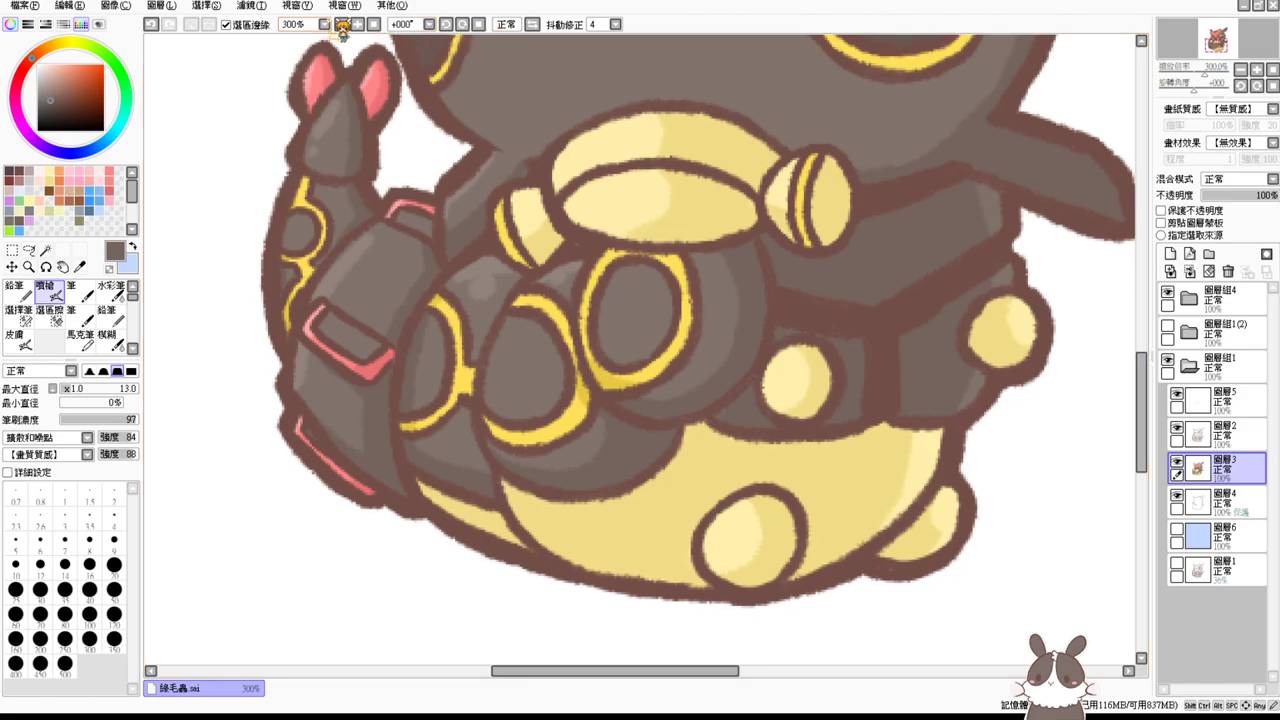
Step: View the whole caterpillar illustration and save it as the Photoshop file 綠毛蟲.psd
left_click(373, 23)
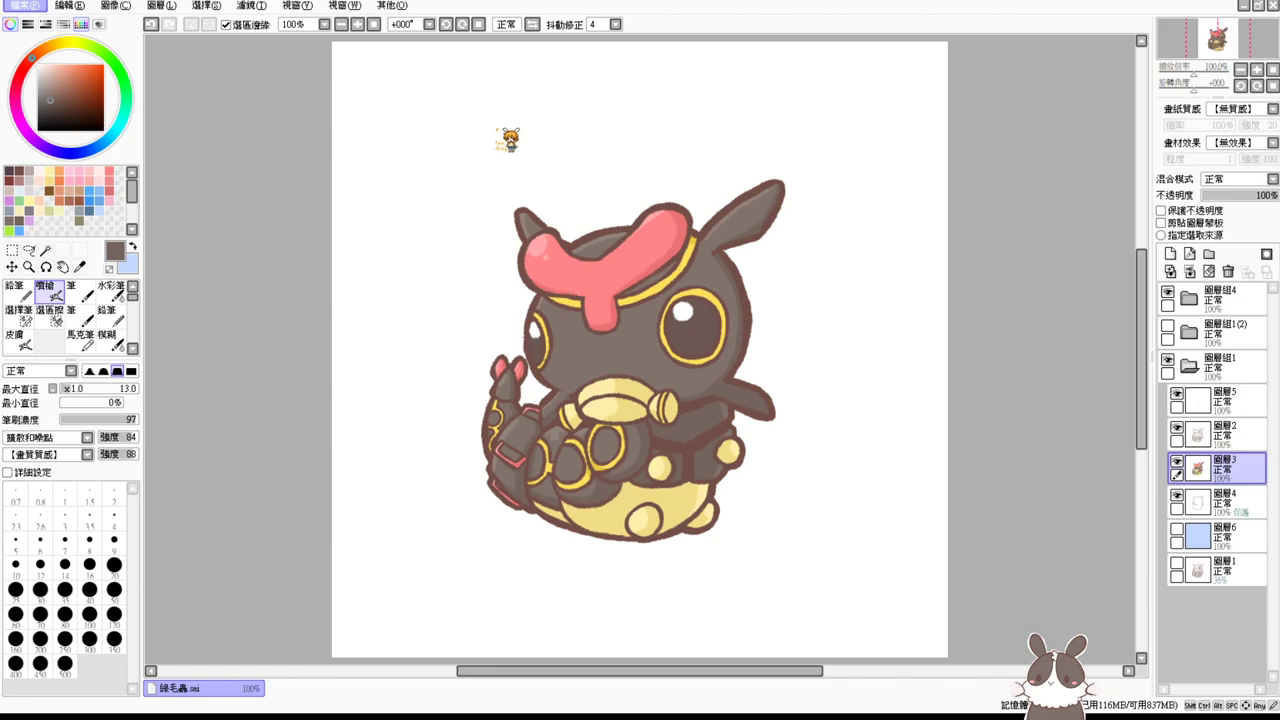
left_click(86, 114)
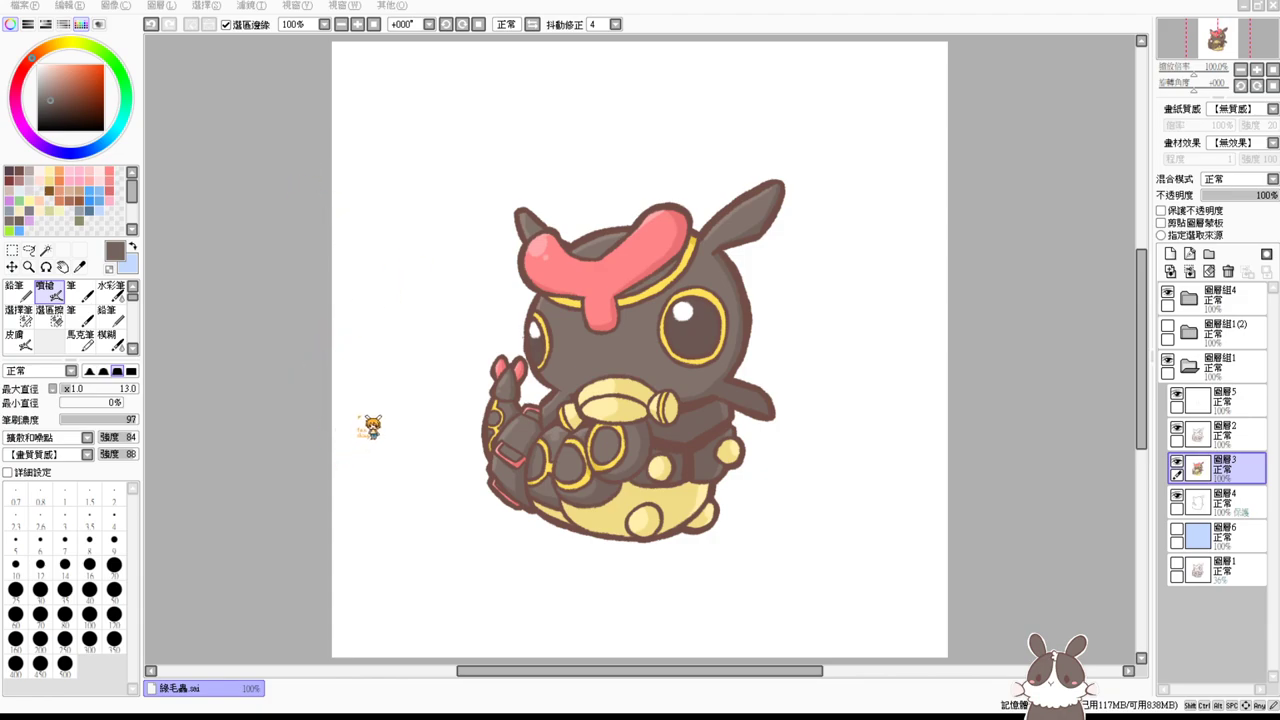
left_click(550, 361)
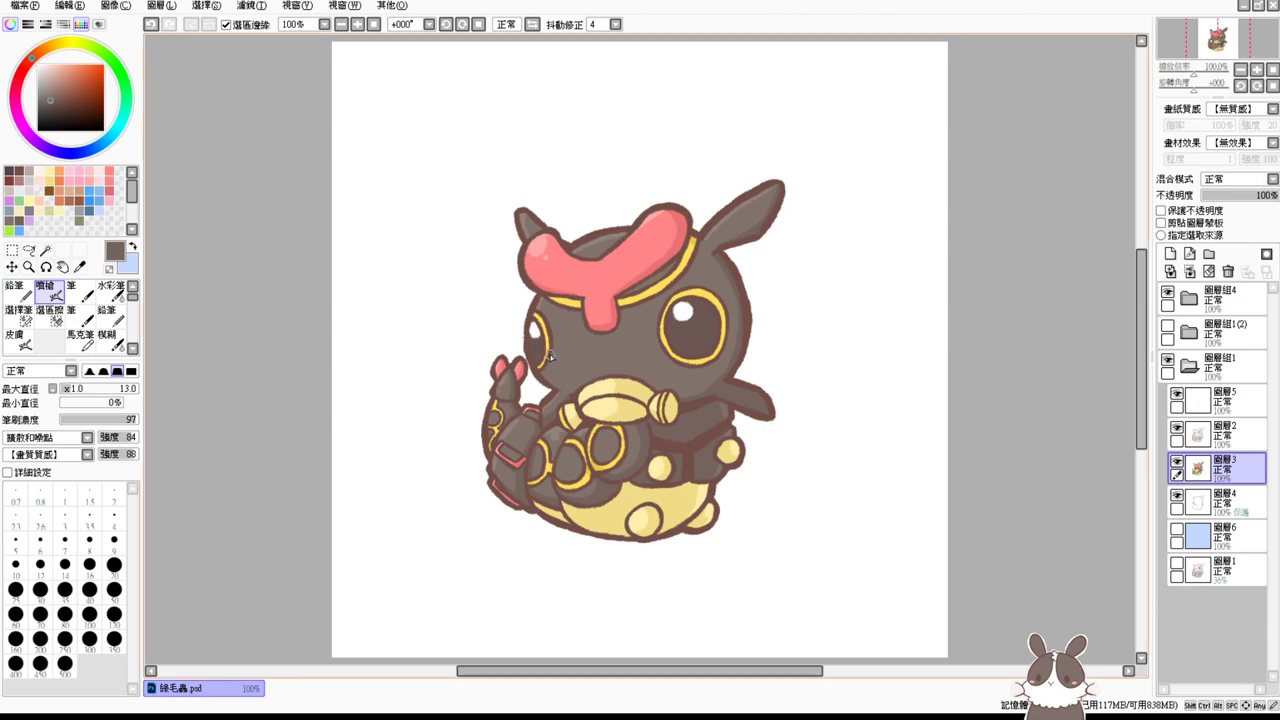
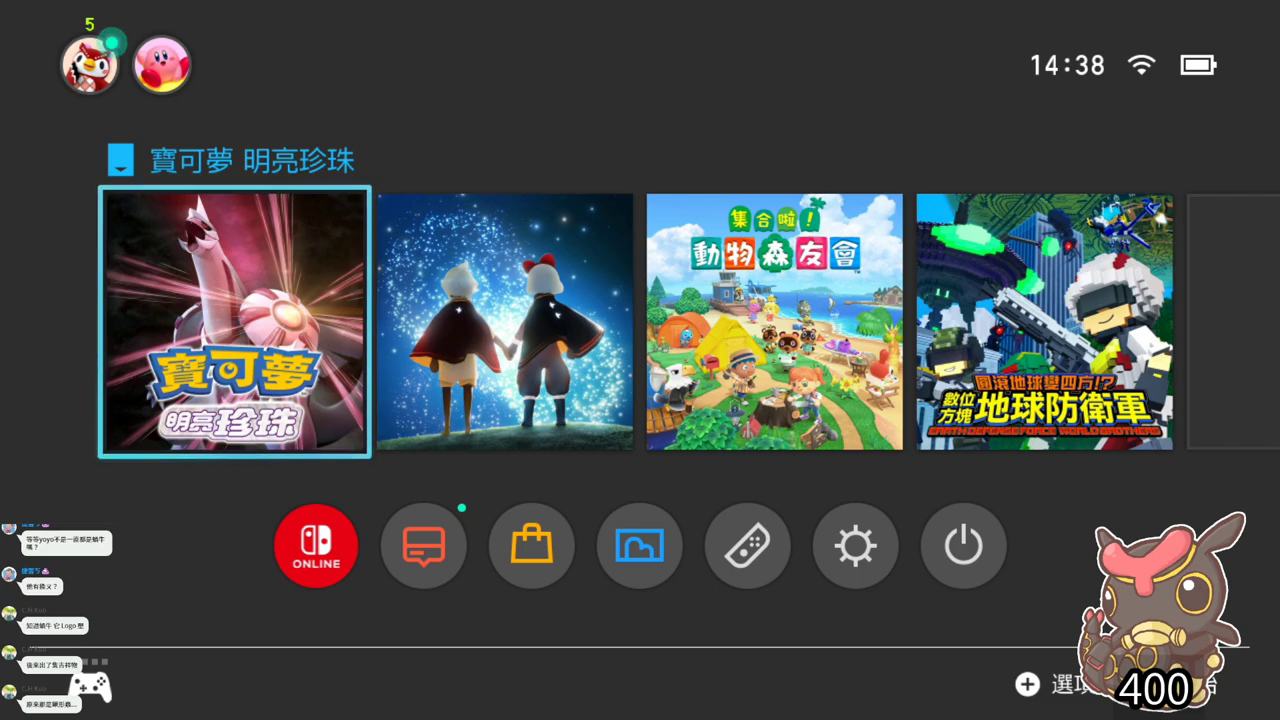
key("Return")
key("Return")
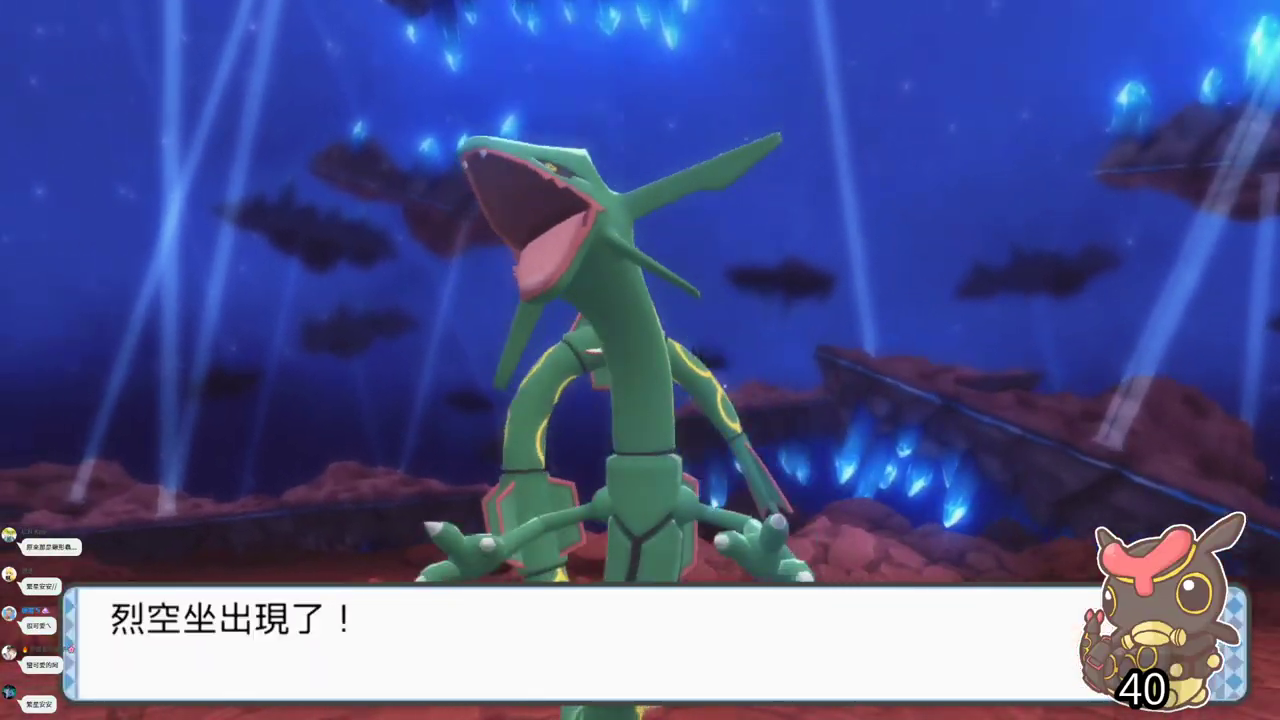
key("x")
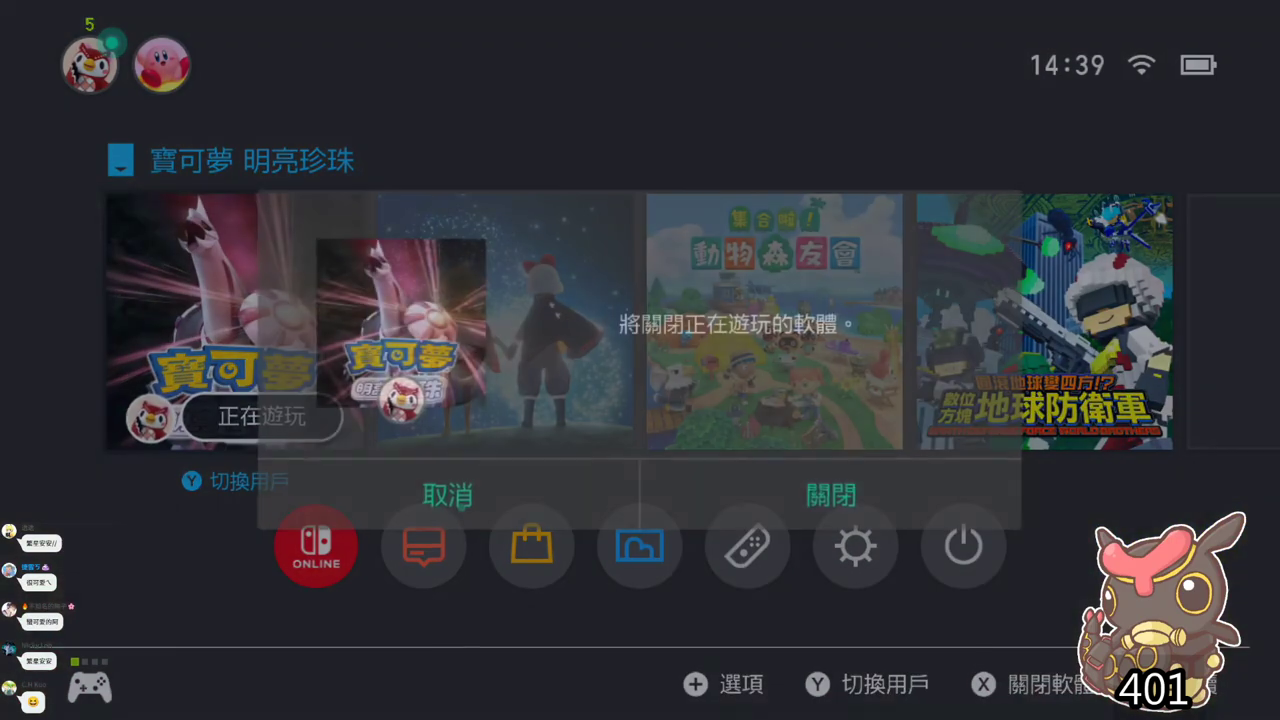
key("Return")
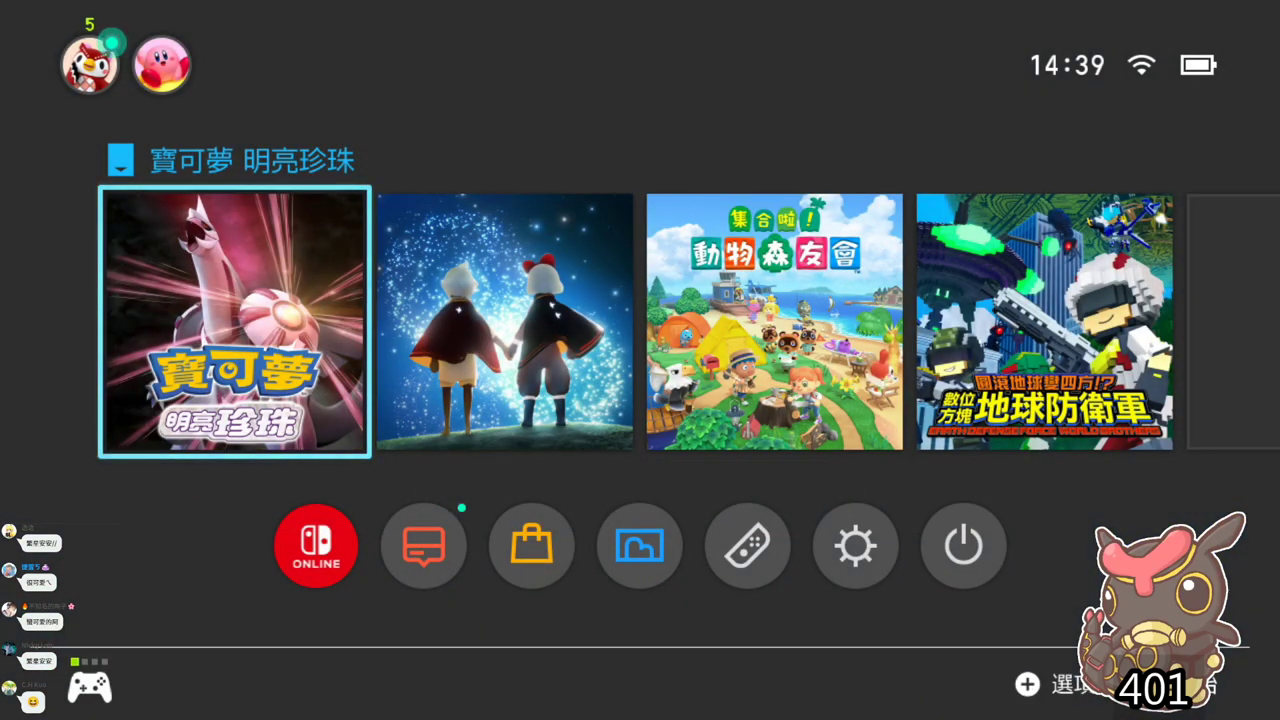
key("Return")
key("Return")
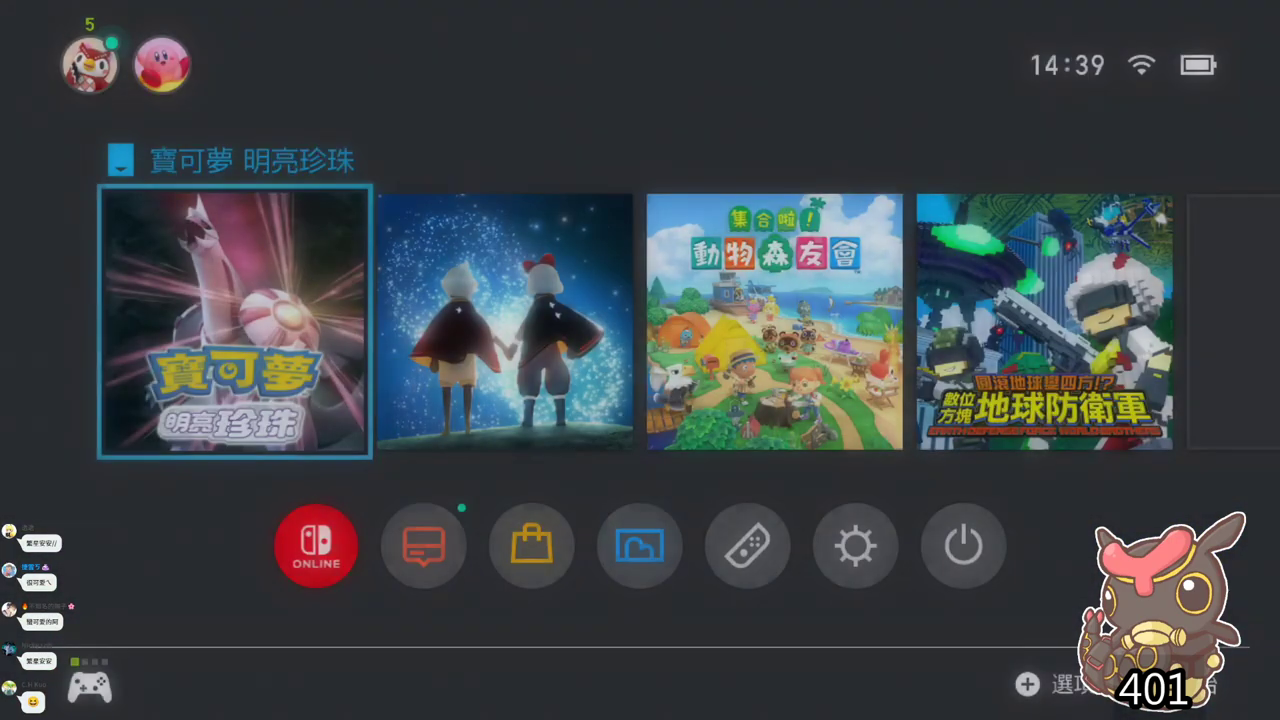